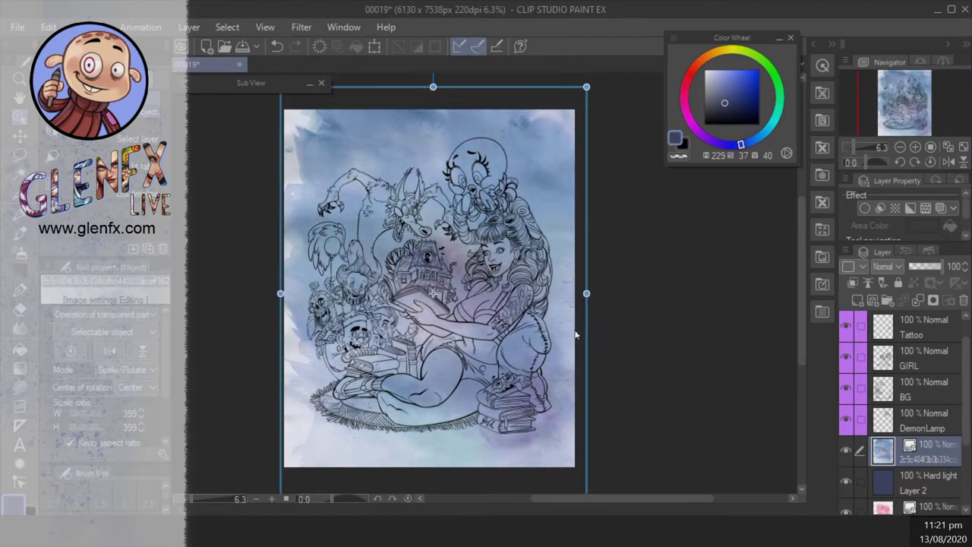
- Set the blue watercolour texture layer's blending mode to Color and its opacity to 39%
{"action": "left_click", "coordinate": [887, 266]}
{"action": "left_click", "coordinate": [886, 46]}
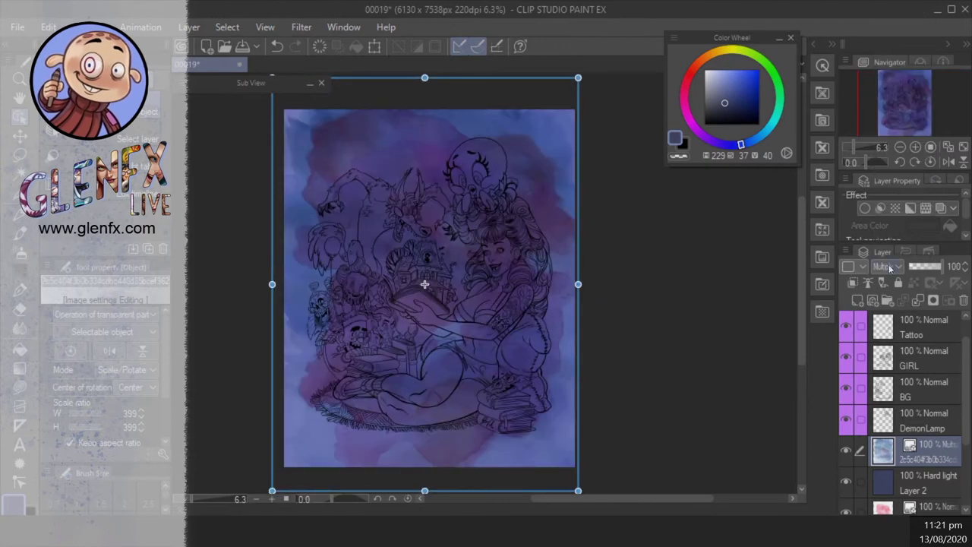
{"action": "scroll", "coordinate": [890, 268], "scroll_direction": "down", "scroll_amount": 8}
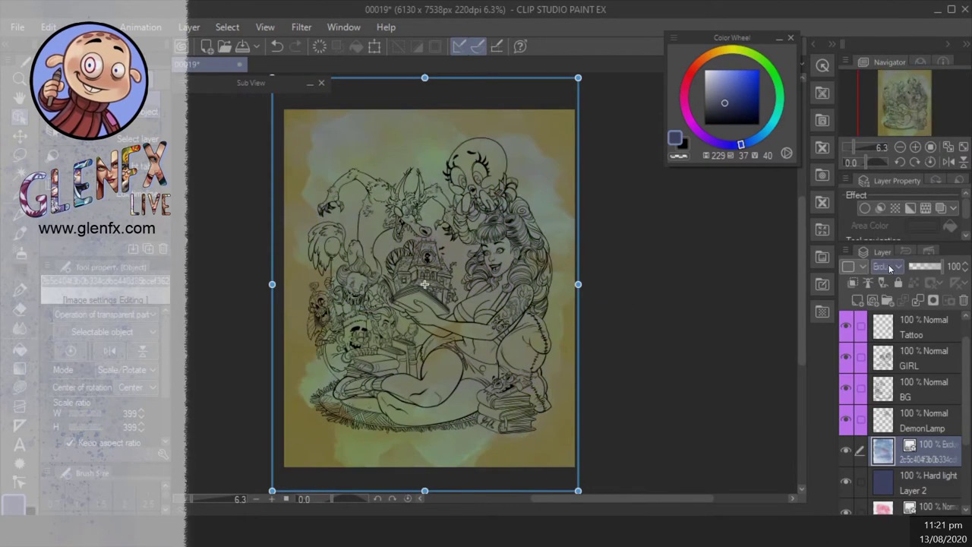
{"action": "scroll", "coordinate": [890, 267], "scroll_direction": "down", "scroll_amount": 3}
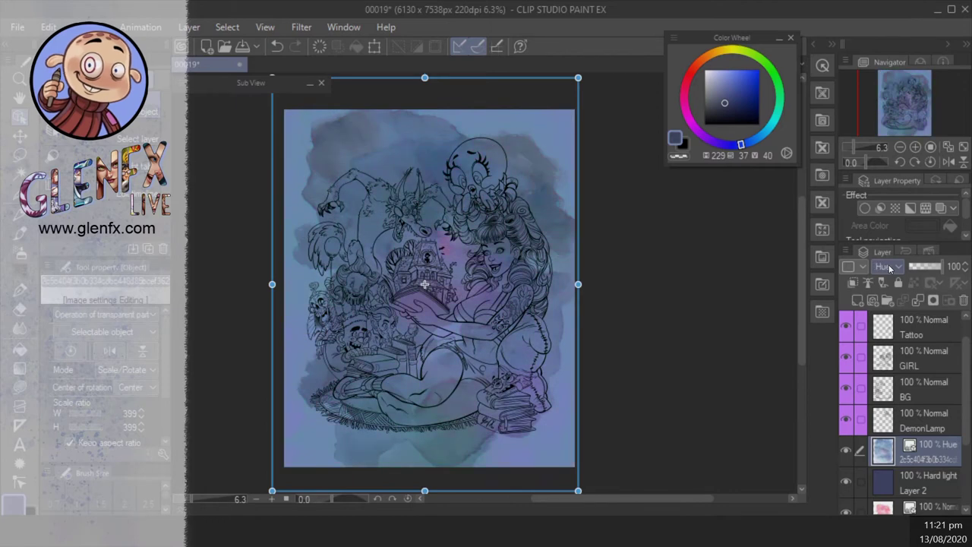
{"action": "scroll", "coordinate": [890, 268], "scroll_direction": "down", "scroll_amount": 1}
{"action": "scroll", "coordinate": [890, 268], "scroll_direction": "up", "scroll_amount": 1}
{"action": "left_click_drag", "start_coordinate": [930, 271], "coordinate": [915, 270]}
{"action": "scroll", "coordinate": [916, 490], "scroll_direction": "down", "scroll_amount": 1}
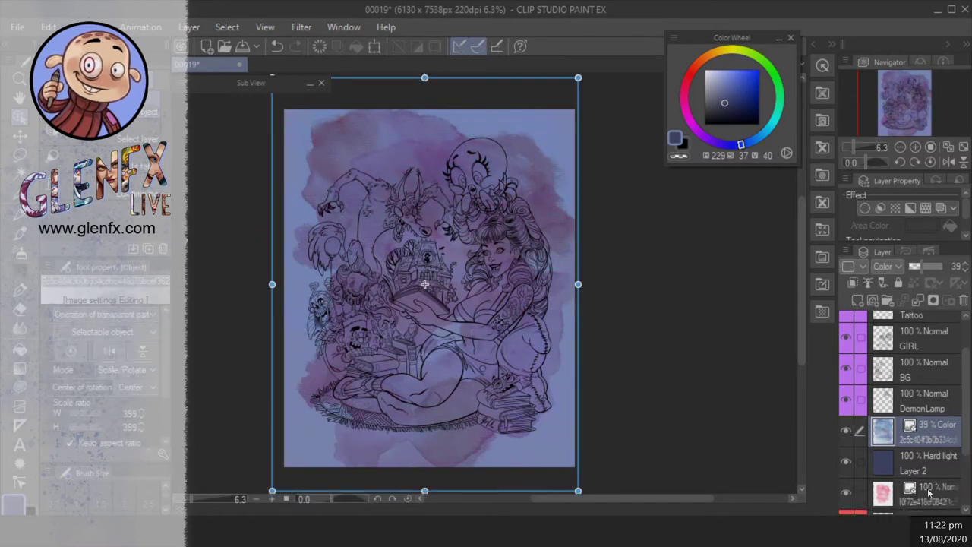
- Merge the blue texture, the Hard light Layer 2 and the pink texture into one layer
{"action": "right_click", "coordinate": [916, 489]}
{"action": "key", "text": "Escape"}
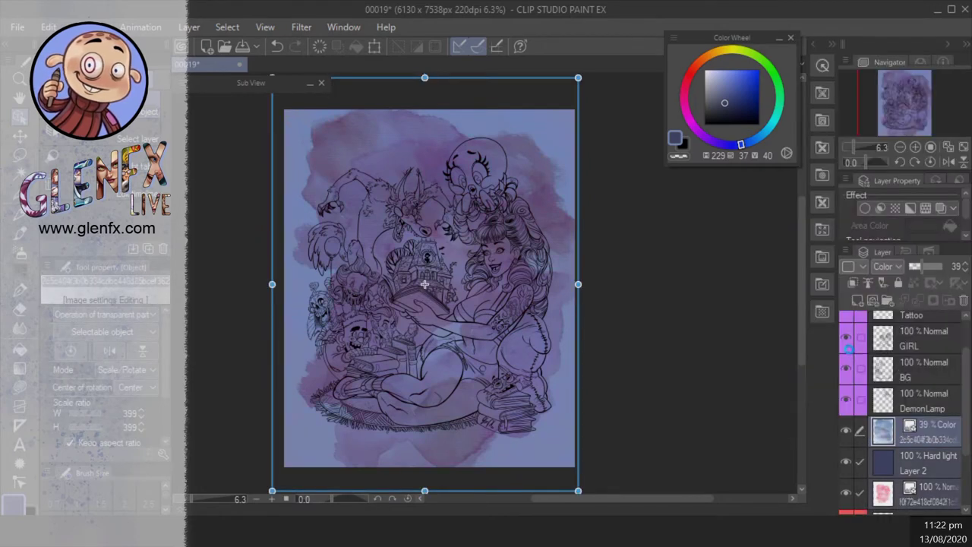
{"action": "left_click", "coordinate": [916, 148]}
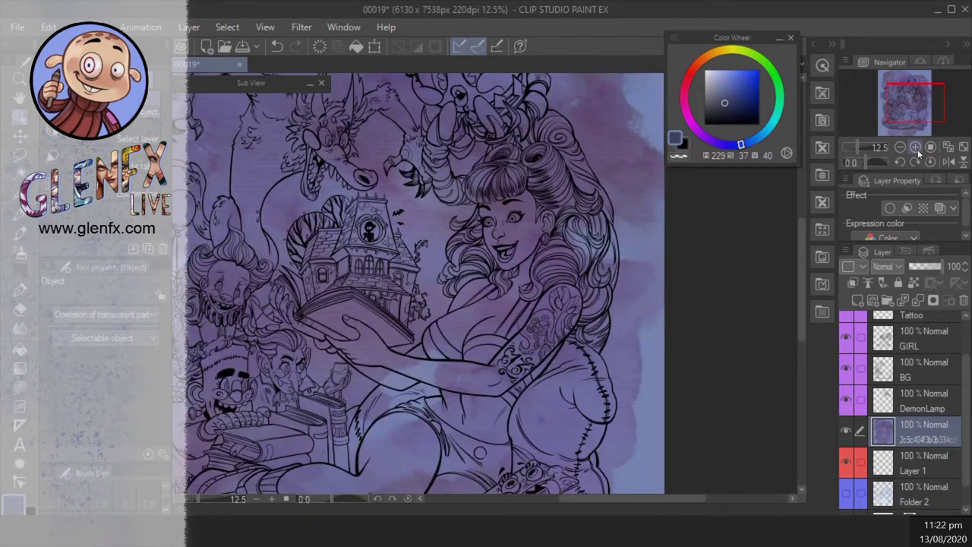
- Add a new layer above the merged texture and paint sampled purple around the rug's edge with the Watercolor brush
{"action": "left_click", "coordinate": [19, 232]}
{"action": "left_click_drag", "start_coordinate": [167, 420], "coordinate": [410, 363]}
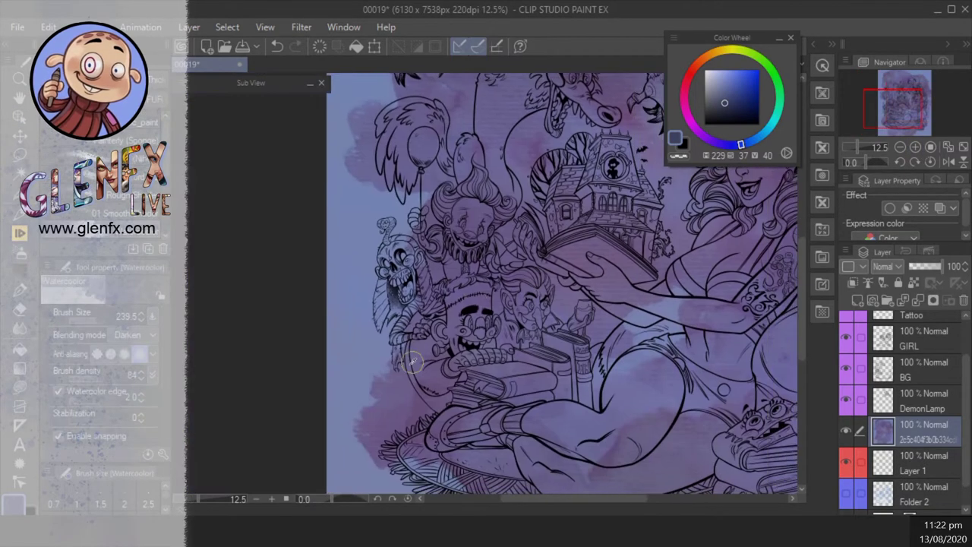
{"action": "key", "text": "ctrl+shift+n"}
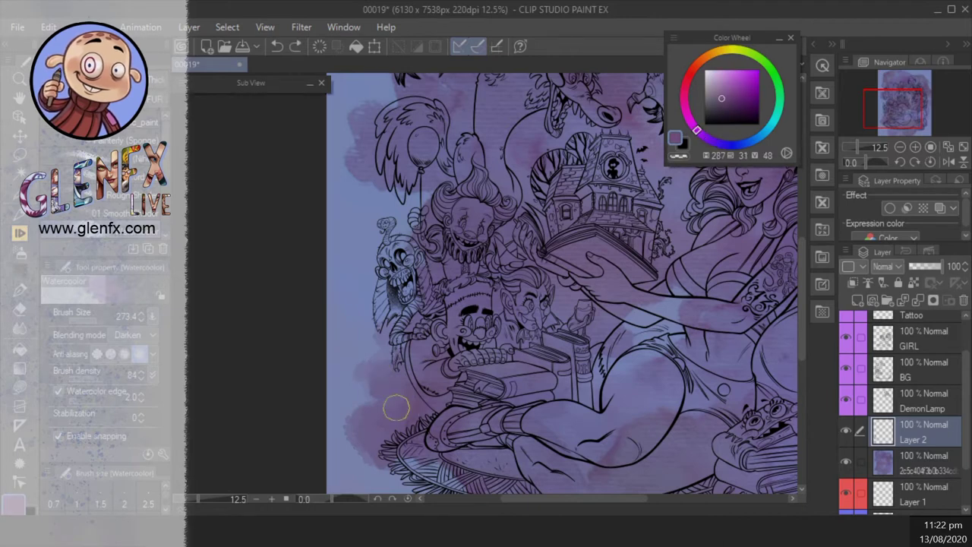
{"action": "left_click_drag", "start_coordinate": [396, 408], "coordinate": [360, 311]}
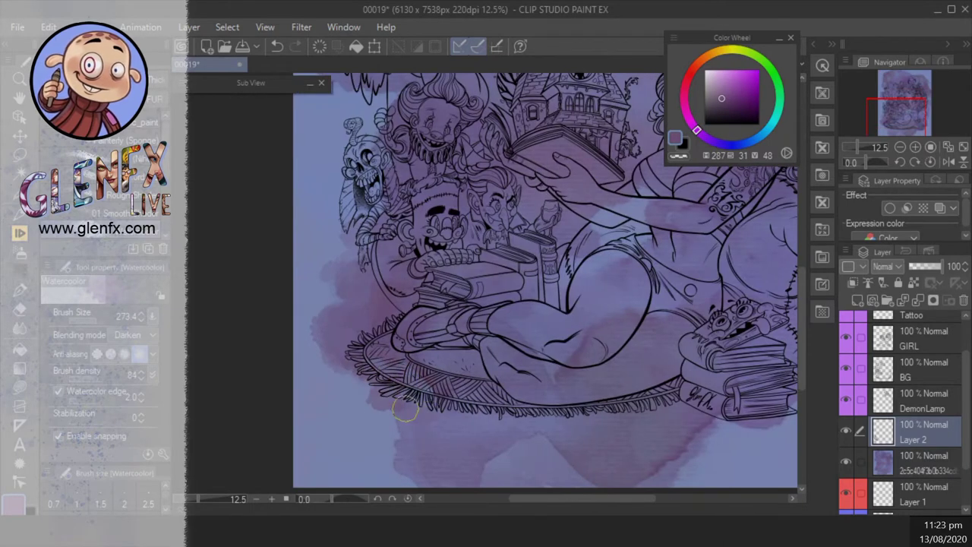
{"action": "left_click_drag", "start_coordinate": [477, 461], "coordinate": [446, 413]}
- Paint sampled blue and purple tones below the rug and the stack of books to reshape the wash's lower edge
{"action": "left_click", "coordinate": [377, 402], "text": "alt"}
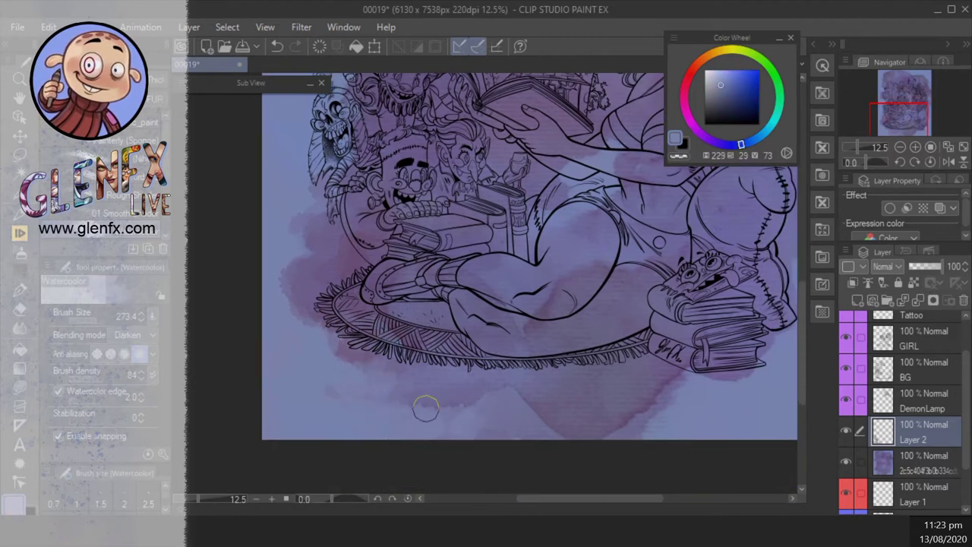
{"action": "left_click_drag", "start_coordinate": [426, 408], "coordinate": [360, 396]}
{"action": "left_click_drag", "start_coordinate": [467, 420], "coordinate": [455, 458]}
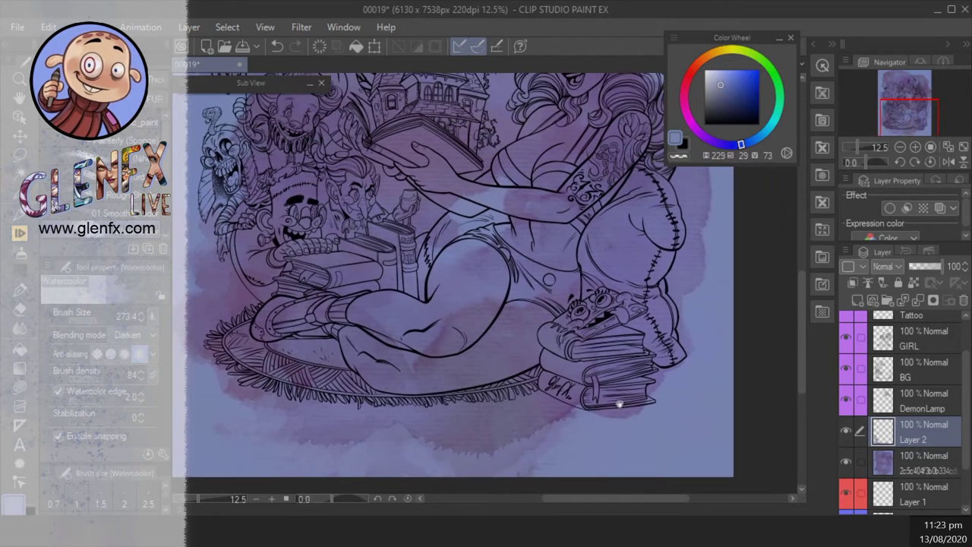
{"action": "left_click", "coordinate": [611, 391], "text": "alt"}
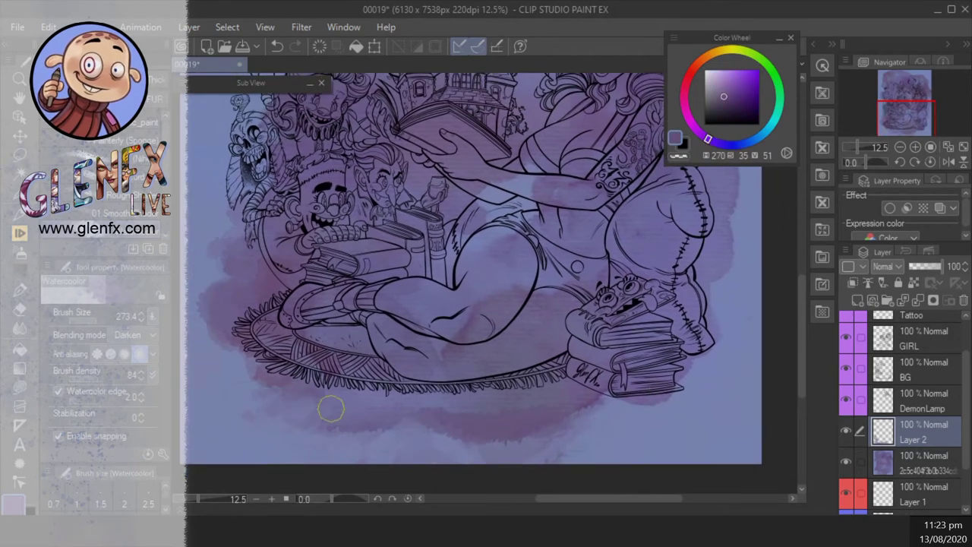
{"action": "left_click_drag", "start_coordinate": [502, 227], "coordinate": [476, 372]}
- Paint sampled lilac and blue over the background around the upper figures with the Watercolor brush, enlarging it to 647.5
{"action": "left_click_drag", "start_coordinate": [509, 190], "coordinate": [484, 338]}
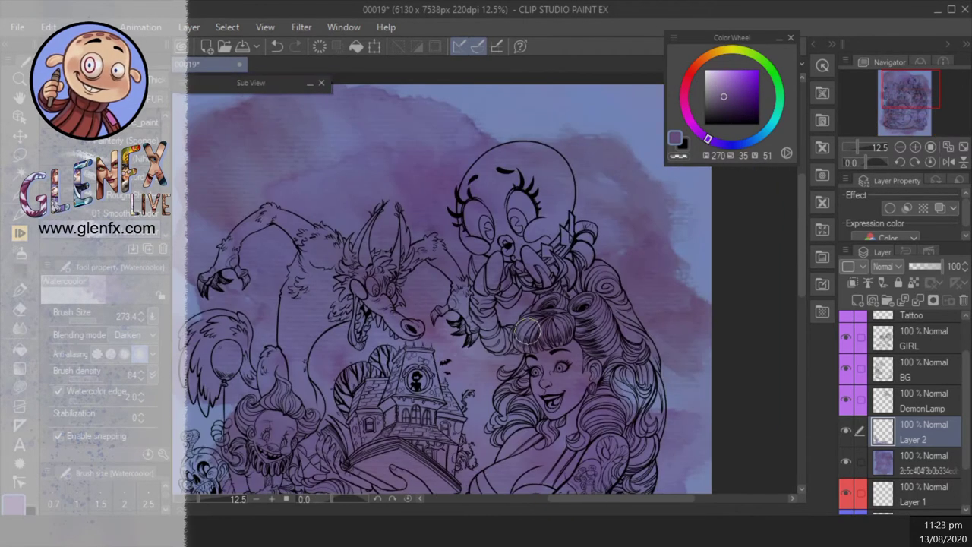
{"action": "left_click", "coordinate": [486, 338], "text": "alt"}
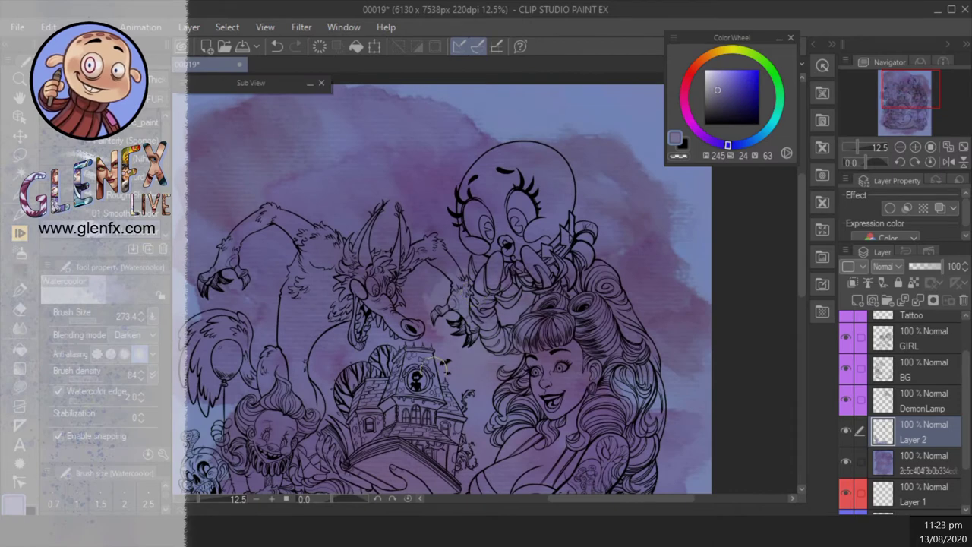
{"action": "left_click_drag", "start_coordinate": [478, 216], "coordinate": [559, 311]}
{"action": "left_click", "coordinate": [558, 312], "text": "alt"}
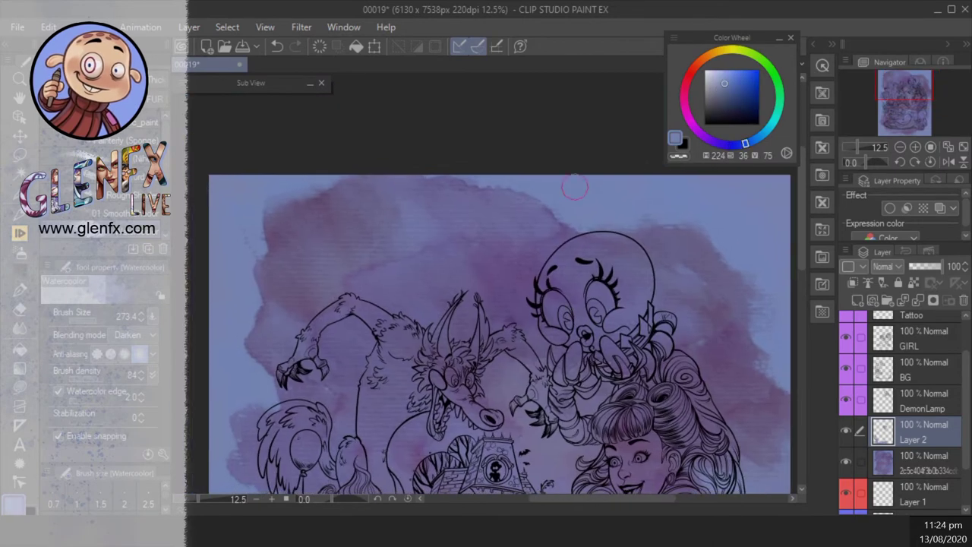
{"action": "left_click_drag", "start_coordinate": [255, 261], "coordinate": [235, 297]}
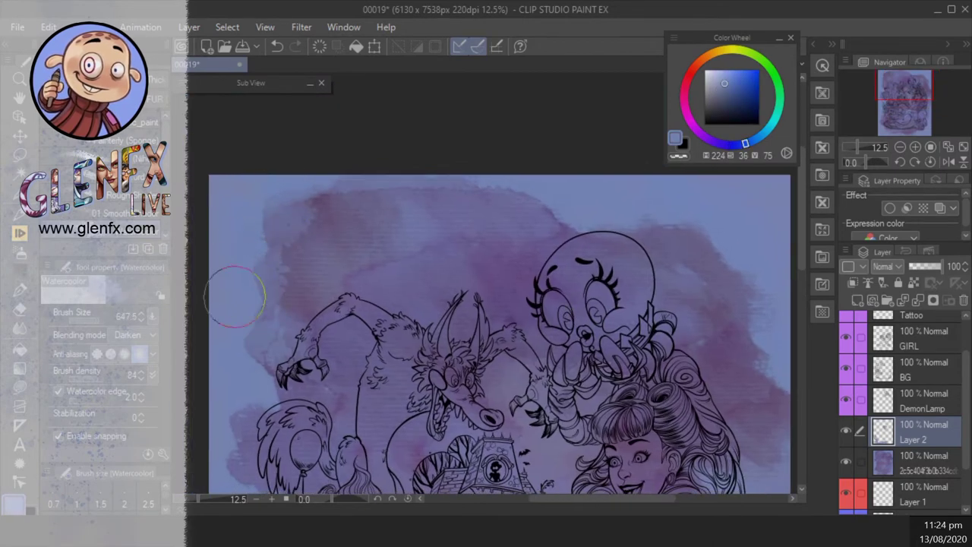
{"action": "left_click_drag", "start_coordinate": [604, 224], "coordinate": [542, 224]}
{"action": "left_click", "coordinate": [618, 243], "text": "alt"}
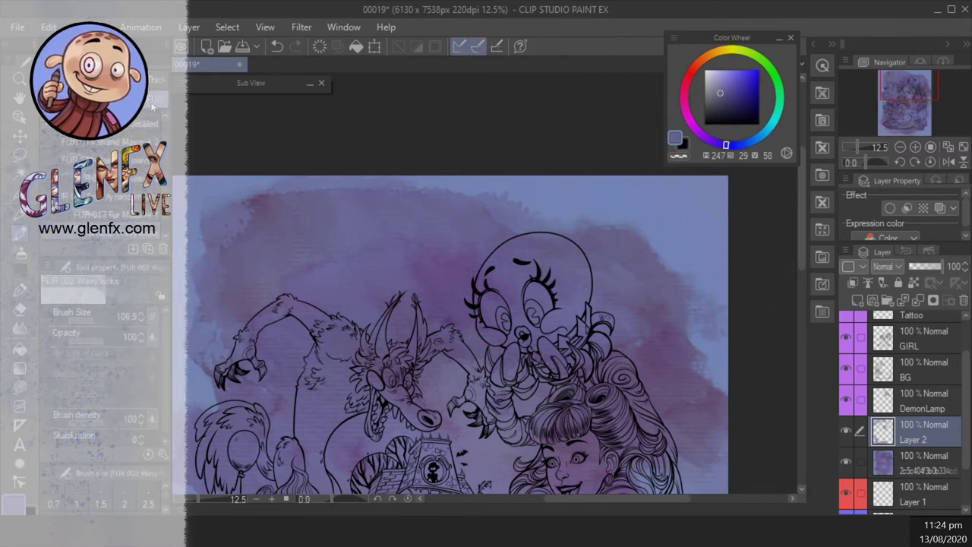
- Smooth the wash's edge above the bald big-eyed figure with the Stanford HB brush, using sampled background colours
{"action": "left_click", "coordinate": [19, 232]}
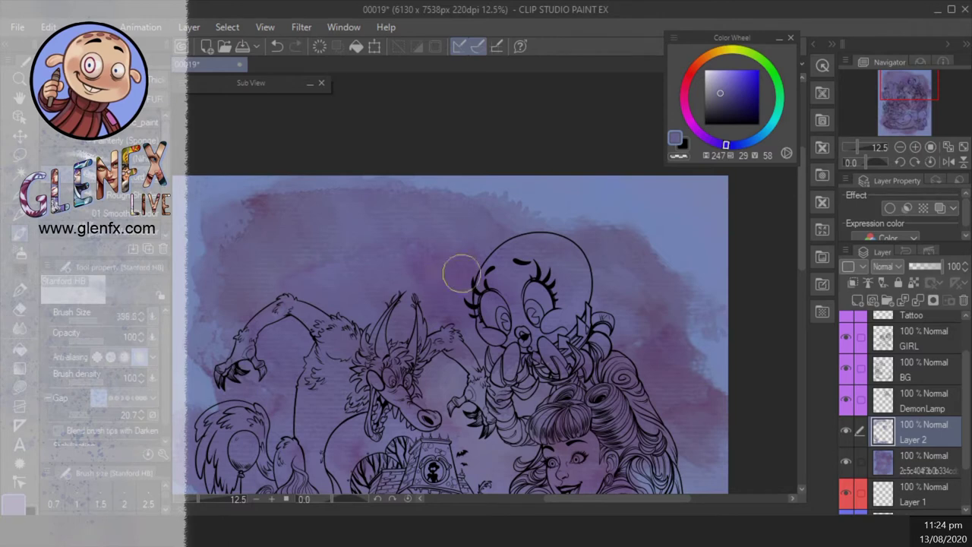
{"action": "left_click", "coordinate": [560, 207], "text": "alt"}
{"action": "scroll", "coordinate": [83, 152], "scroll_direction": "down", "scroll_amount": 1}
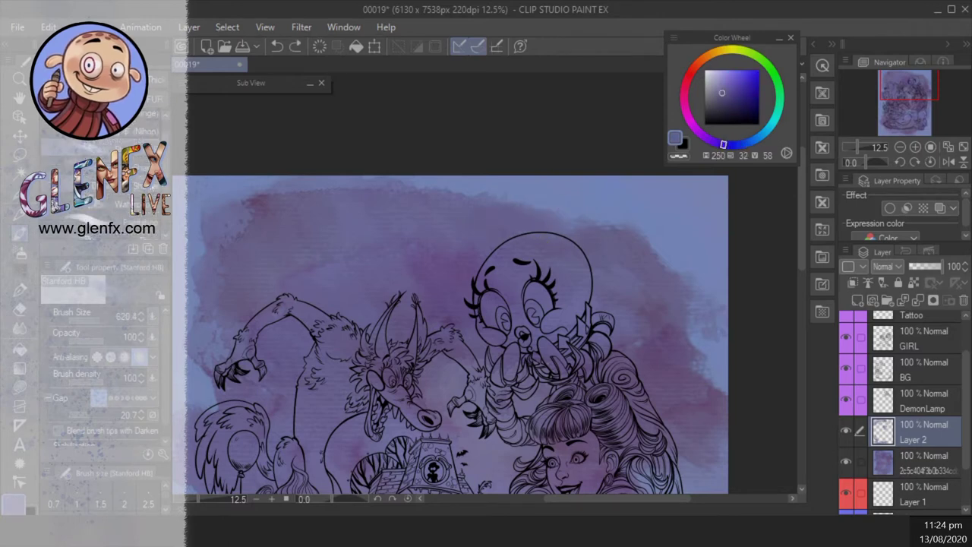
- Choose the Glen_2 airbrush and blend sampled purple into the upper background around the figures
{"action": "left_click", "coordinate": [83, 155]}
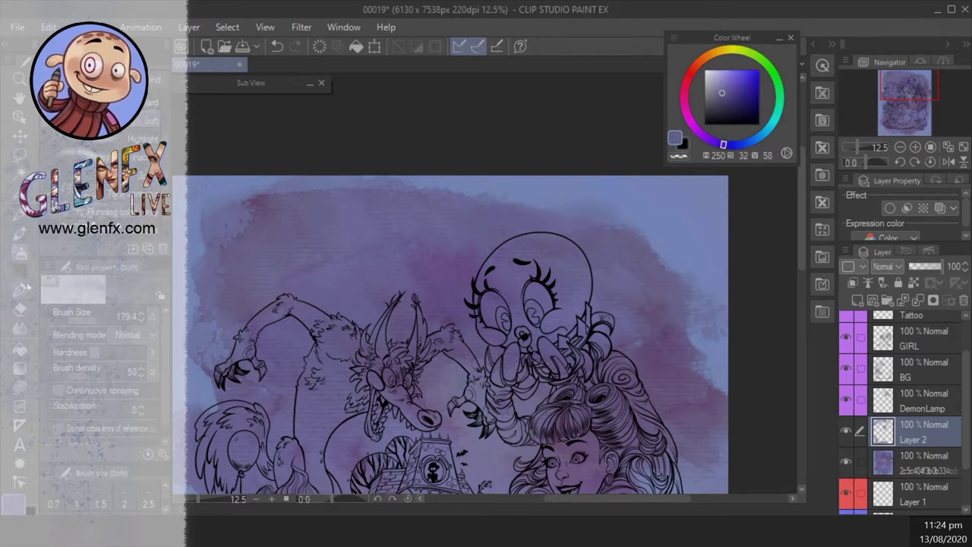
{"action": "left_click", "coordinate": [84, 230]}
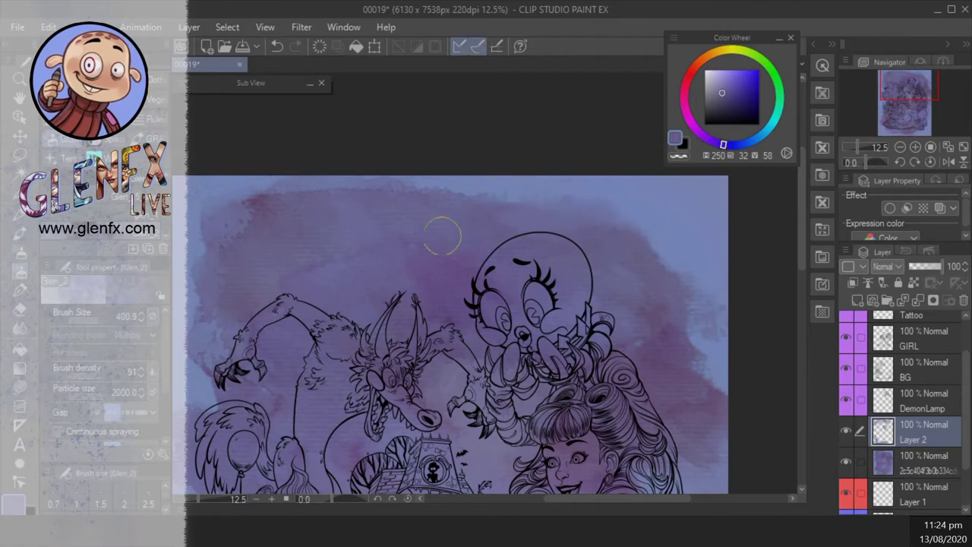
{"action": "left_click", "coordinate": [221, 258], "text": "alt"}
{"action": "scroll", "coordinate": [325, 300], "scroll_direction": "down", "scroll_amount": 1}
{"action": "scroll", "coordinate": [529, 285], "scroll_direction": "down", "scroll_amount": 8}
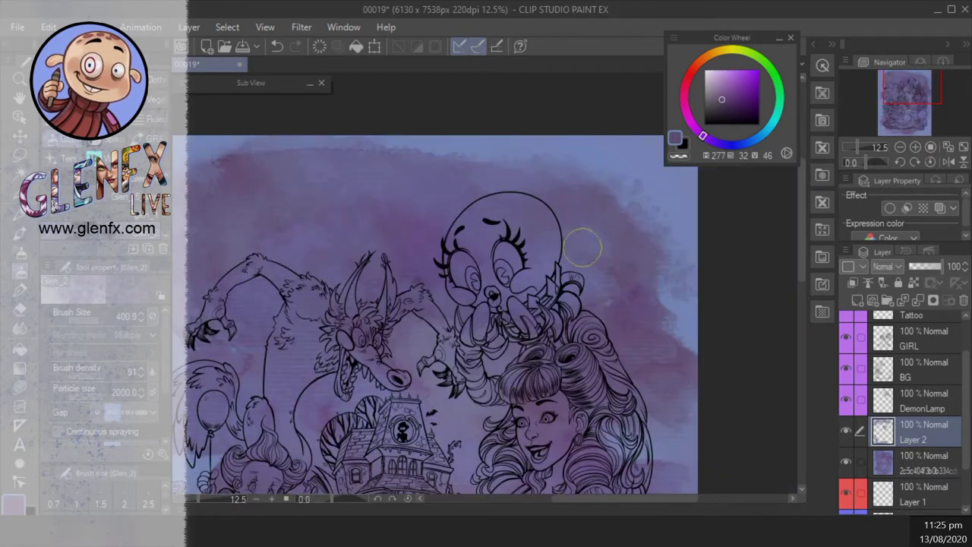
- Soften the wash's edges beside the balloon and around the bald big-eyed figure with sampled purple and blue
{"action": "scroll", "coordinate": [529, 285], "scroll_direction": "up", "scroll_amount": 4}
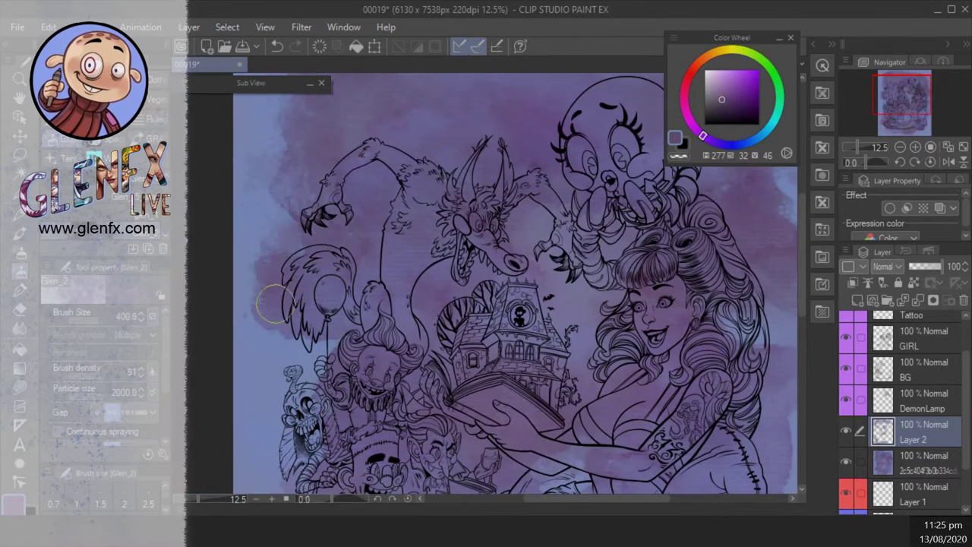
{"action": "scroll", "coordinate": [275, 305], "scroll_direction": "right", "scroll_amount": 3}
{"action": "scroll", "coordinate": [581, 325], "scroll_direction": "up", "scroll_amount": 3}
{"action": "left_click", "coordinate": [372, 186], "text": "alt"}
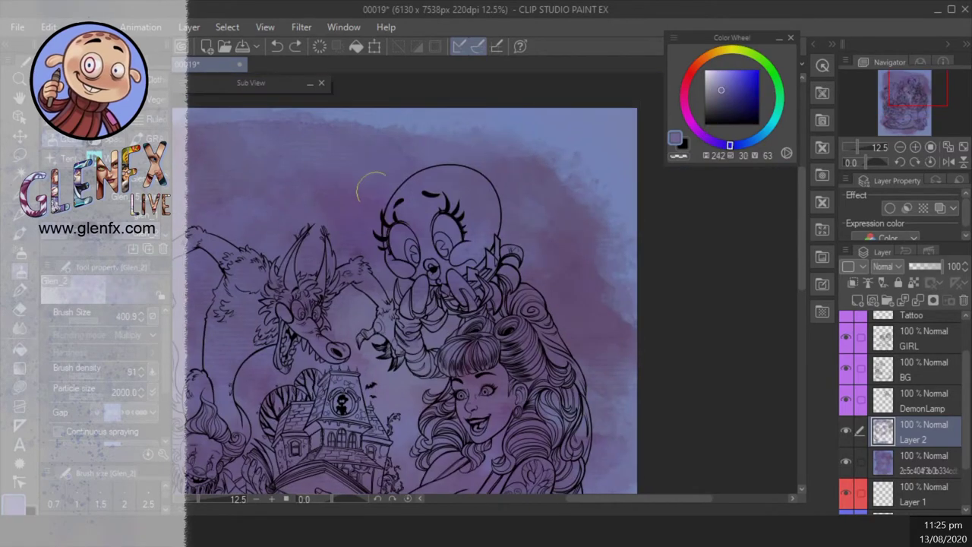
- Blend sampled purple and blue tones into the background around and below the rug with the Glen_2 airbrush
{"action": "scroll", "coordinate": [405, 359], "scroll_direction": "down", "scroll_amount": 6}
{"action": "left_click", "coordinate": [254, 289], "text": "alt"}
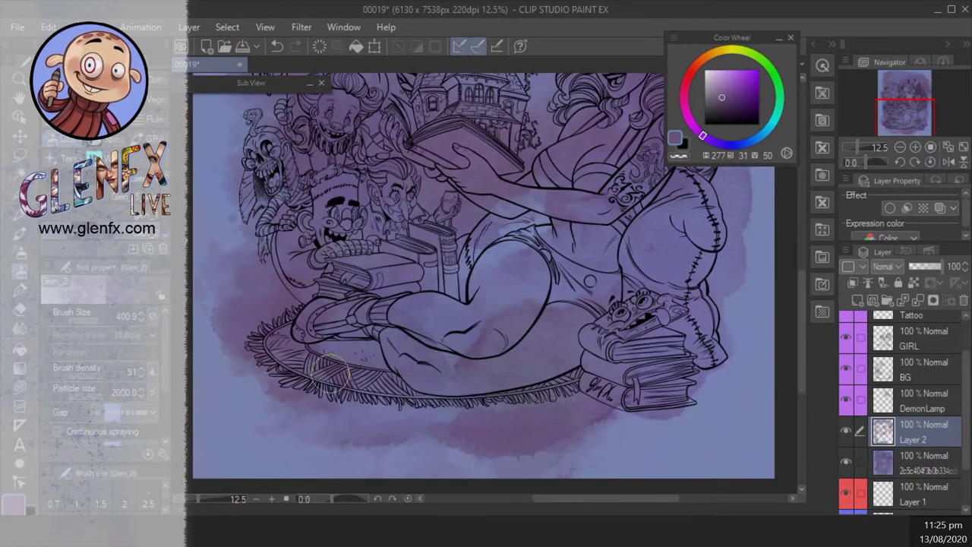
{"action": "scroll", "coordinate": [569, 410], "scroll_direction": "down", "scroll_amount": 2}
{"action": "left_click", "coordinate": [516, 208], "text": "alt"}
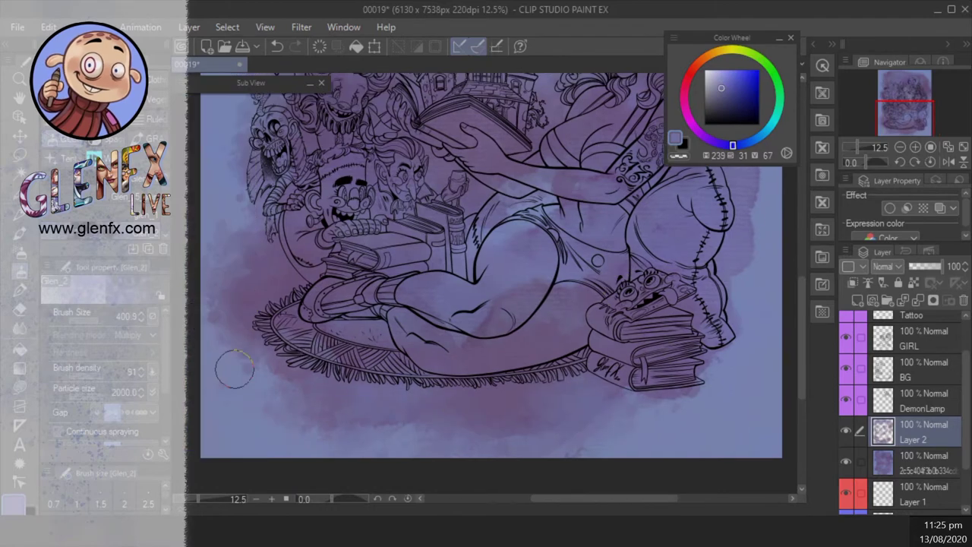
- Soften the wash beside the girl's hair and stitched hip with sampled violet tones
{"action": "left_click_drag", "start_coordinate": [773, 190], "coordinate": [633, 267]}
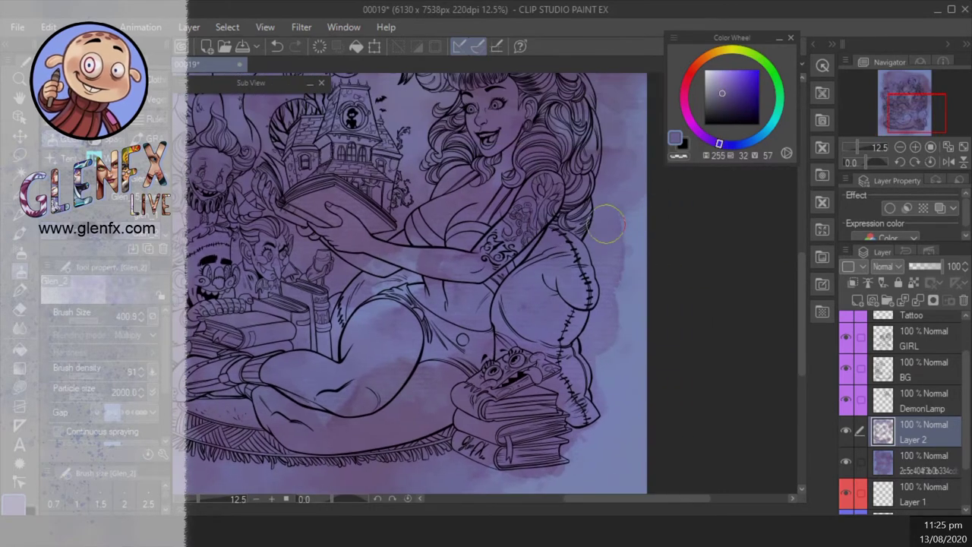
{"action": "left_click_drag", "start_coordinate": [597, 328], "coordinate": [688, 303]}
{"action": "left_click", "coordinate": [680, 370], "text": "alt"}
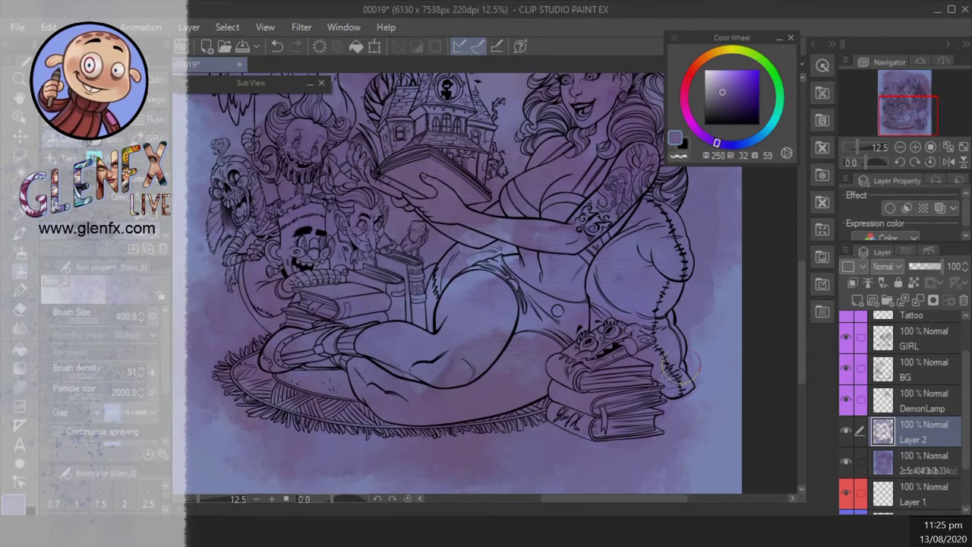
{"action": "left_click_drag", "start_coordinate": [892, 149], "coordinate": [875, 173]}
{"action": "scroll", "coordinate": [595, 357], "scroll_direction": "down", "scroll_amount": 2}
- Blend sampled violet and purple beside the girl's stitched legs with the Glen_2 airbrush at size 247.5
{"action": "left_click", "coordinate": [595, 356], "text": "alt"}
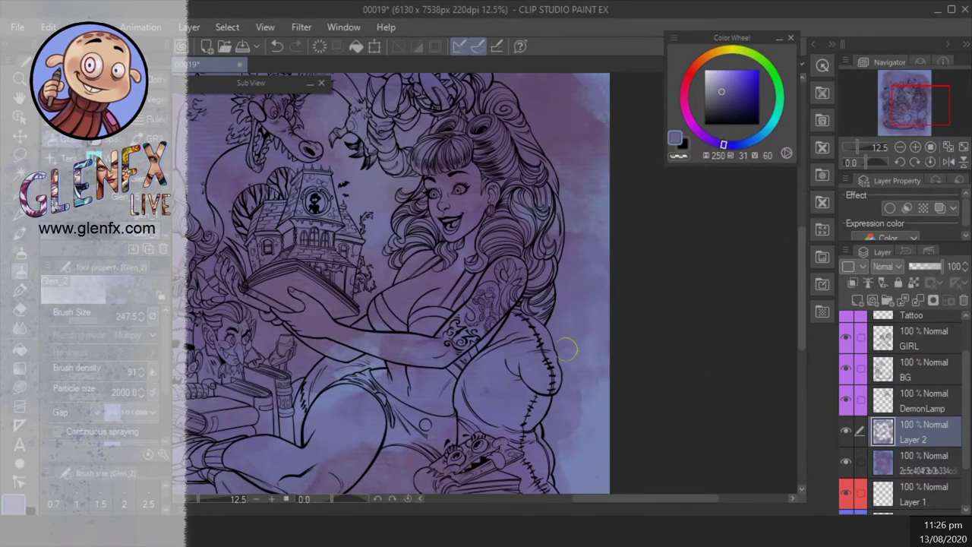
{"action": "scroll", "coordinate": [566, 349], "scroll_direction": "up", "scroll_amount": 3}
{"action": "left_click", "coordinate": [581, 350], "text": "alt"}
{"action": "scroll", "coordinate": [580, 350], "scroll_direction": "down", "scroll_amount": 3}
{"action": "scroll", "coordinate": [646, 403], "scroll_direction": "down", "scroll_amount": 2}
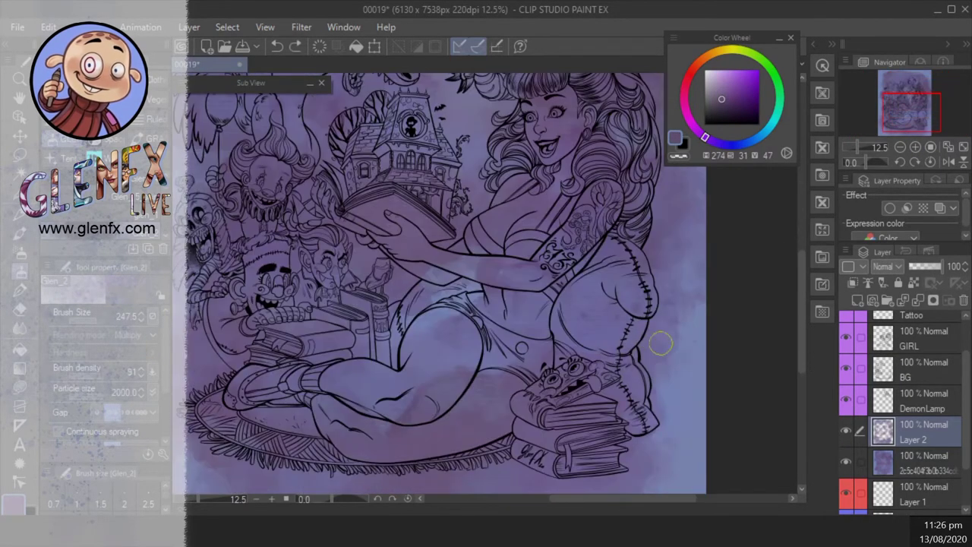
{"action": "scroll", "coordinate": [654, 336], "scroll_direction": "down", "scroll_amount": 2}
- Rework the wash and its border around the upper figures in sampled violet and blue at brush size 217.7
{"action": "scroll", "coordinate": [613, 354], "scroll_direction": "up", "scroll_amount": 5}
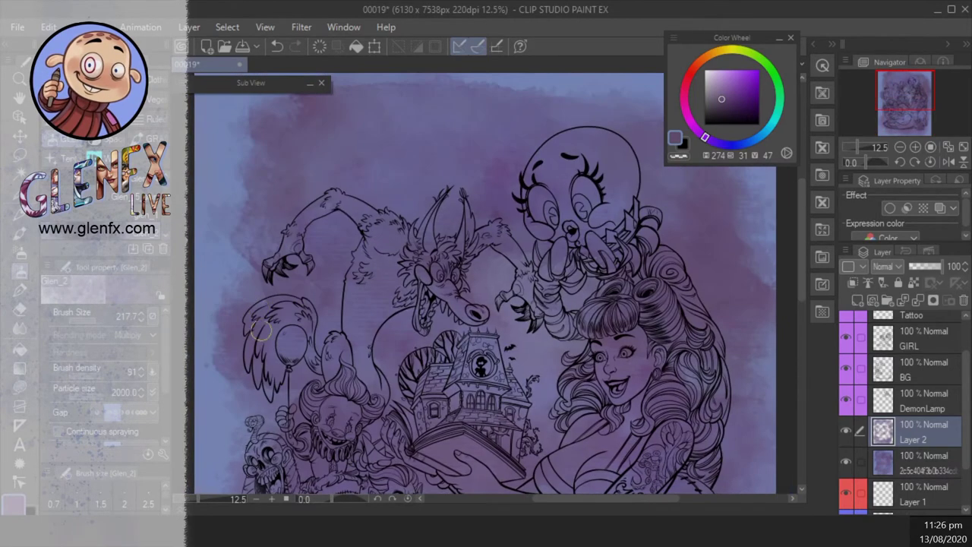
{"action": "scroll", "coordinate": [350, 345], "scroll_direction": "up", "scroll_amount": 2}
{"action": "left_click", "coordinate": [352, 346], "text": "alt"}
{"action": "scroll", "coordinate": [352, 346], "scroll_direction": "up", "scroll_amount": 1}
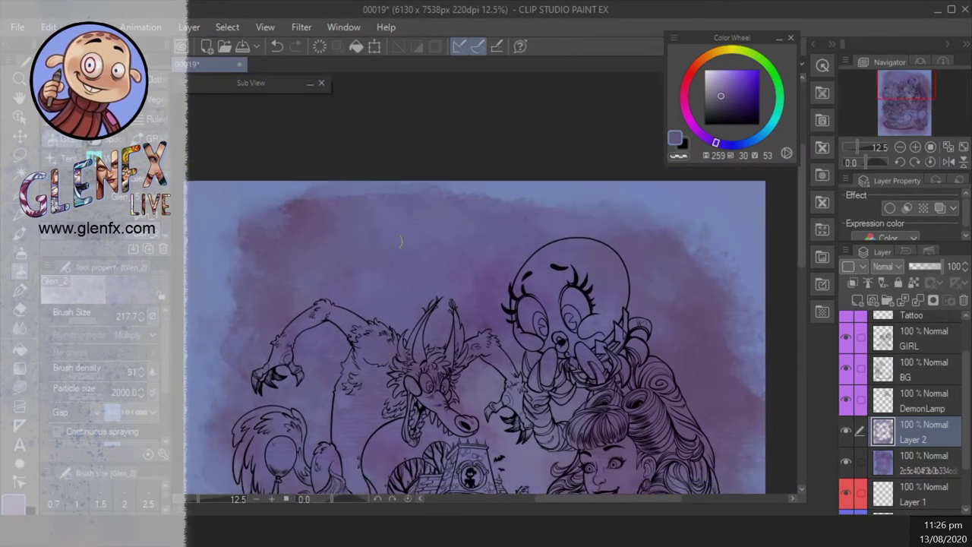
{"action": "left_click", "coordinate": [228, 202], "text": "alt"}
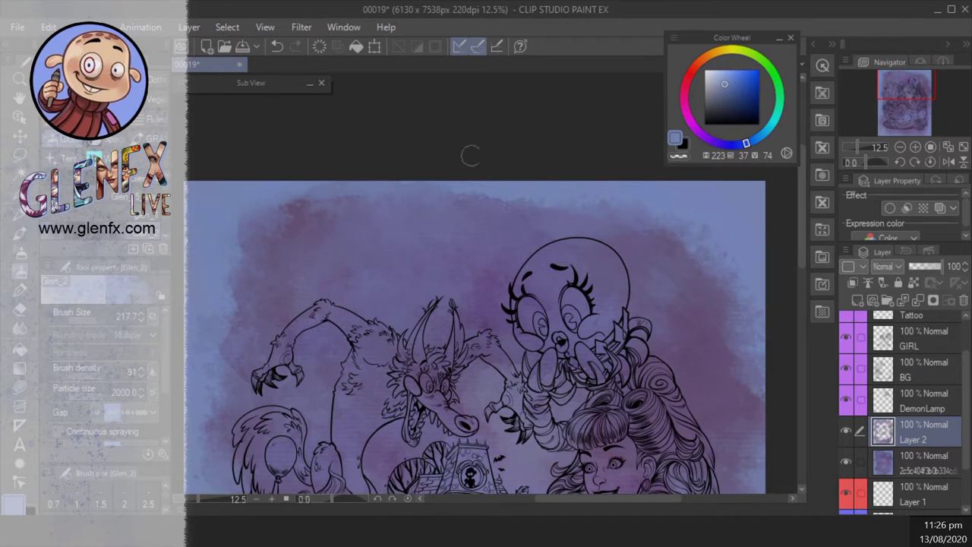
{"action": "scroll", "coordinate": [694, 332], "scroll_direction": "down", "scroll_amount": 1}
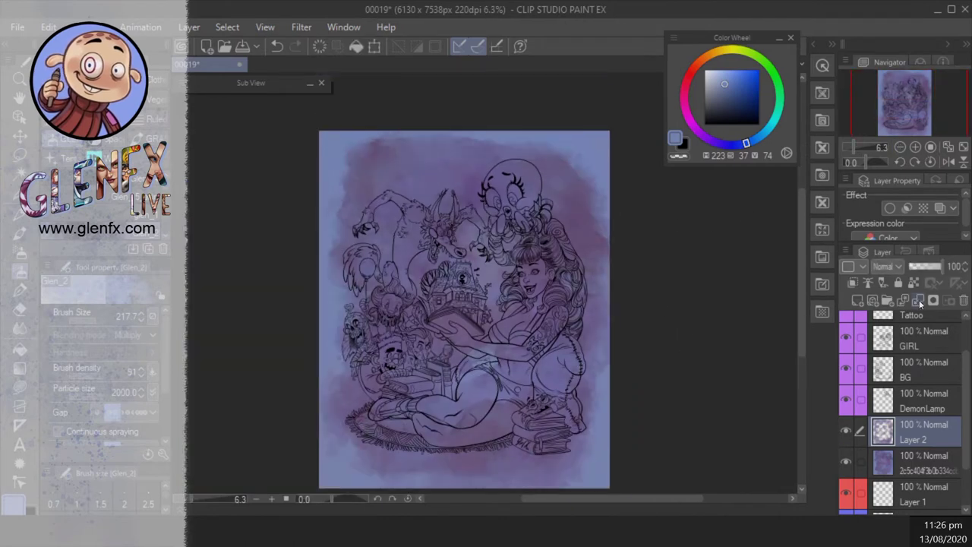
- Merge Layer 2 into the texture layer below and cut its content within a rectangular selection of the whole canvas
{"action": "left_click", "coordinate": [920, 302]}
{"action": "key", "text": "m"}
{"action": "left_click_drag", "start_coordinate": [297, 82], "coordinate": [656, 448]}
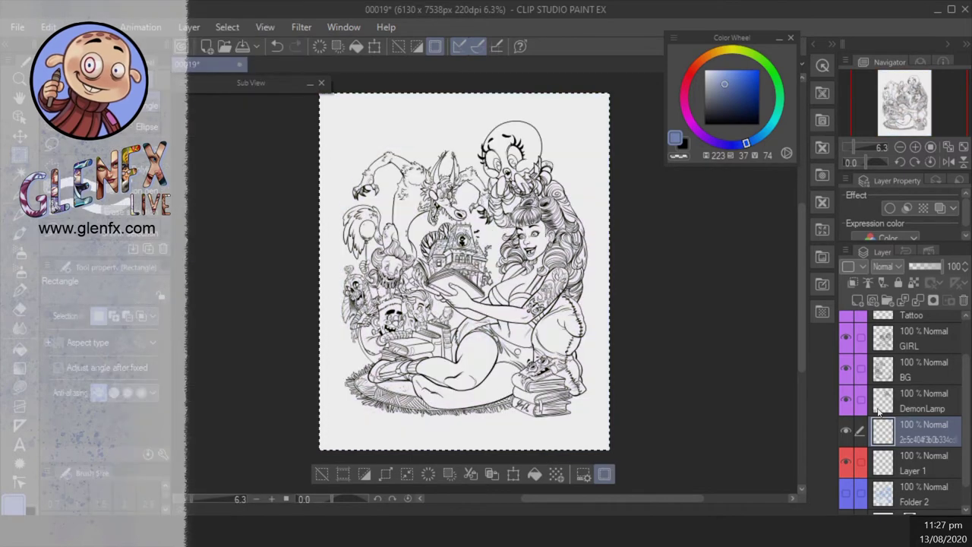
- Clear the selection and move Layer 1 directly above the watercolour texture layer
{"action": "left_click", "coordinate": [923, 463]}
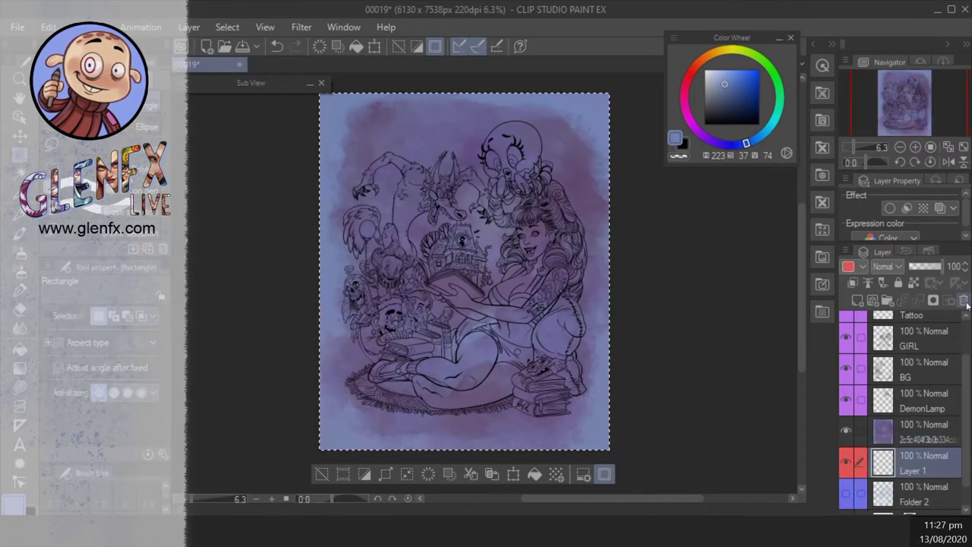
{"action": "key", "text": "ctrl+d"}
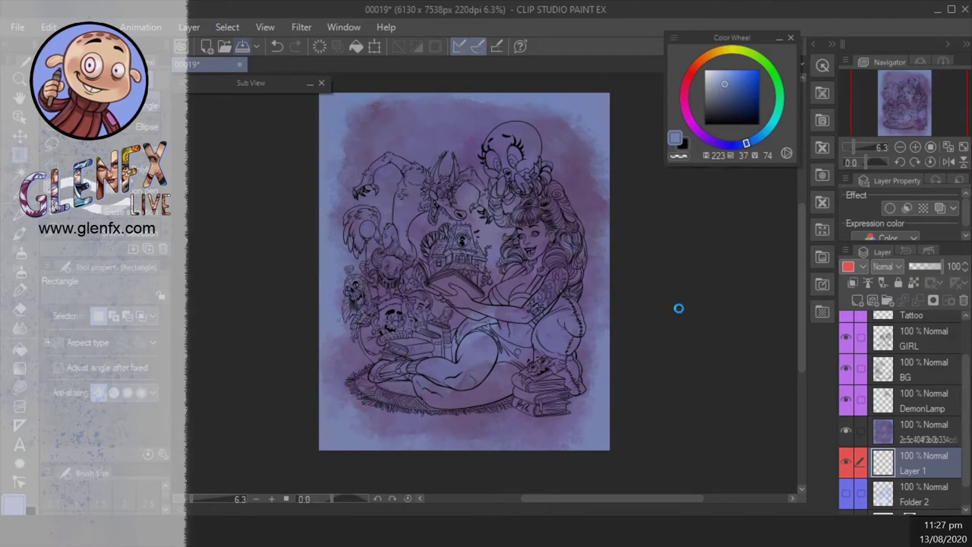
{"action": "left_click_drag", "start_coordinate": [911, 464], "coordinate": [900, 422]}
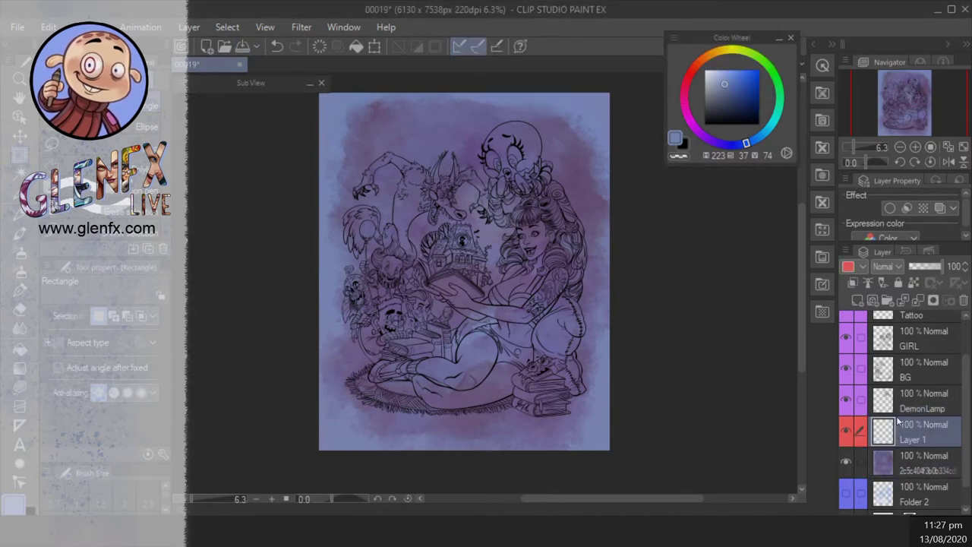
- Isolate the GIRL line art by hiding the other inks and the texture, and select the empty area around the girl
{"action": "key", "text": "g"}
{"action": "left_click", "coordinate": [915, 147]}
{"action": "scroll", "coordinate": [874, 379], "scroll_direction": "up", "scroll_amount": 2}
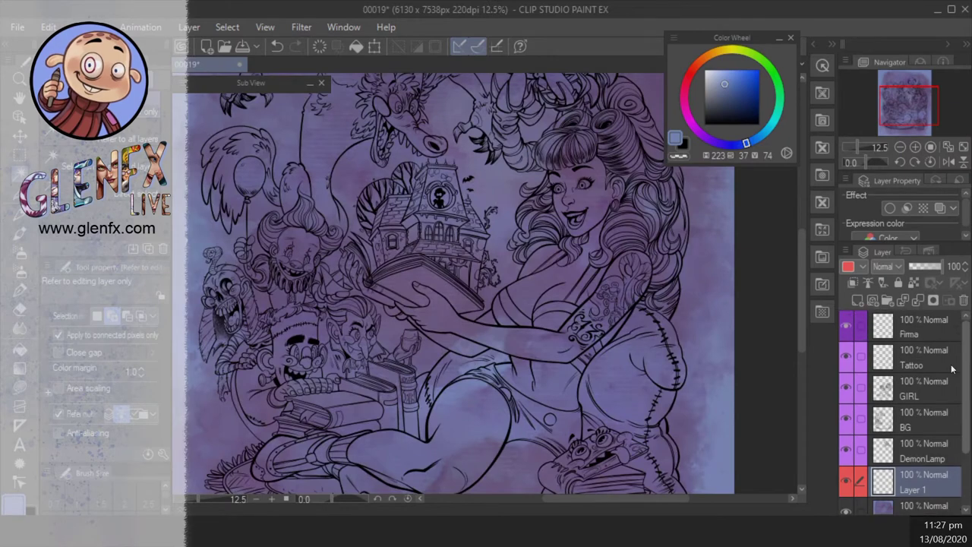
{"action": "left_click", "coordinate": [845, 451]}
{"action": "left_click", "coordinate": [845, 511]}
{"action": "left_click", "coordinate": [884, 388], "text": "ctrl"}
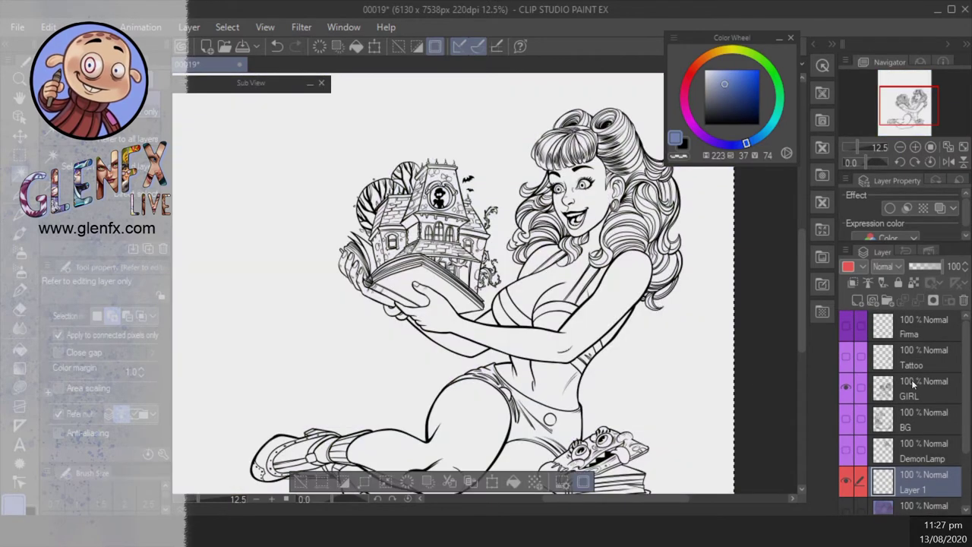
{"action": "left_click", "coordinate": [912, 379]}
{"action": "scroll", "coordinate": [662, 375], "scroll_direction": "down", "scroll_amount": 3}
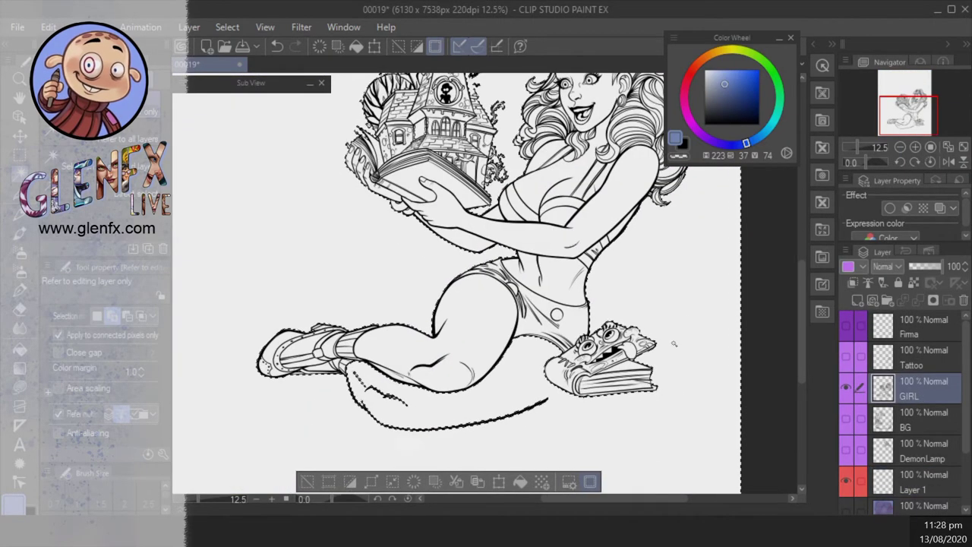
- Show the BG line art again and correct the selection around the girl's legs, shoe and the monster book
{"action": "left_click", "coordinate": [845, 421]}
{"action": "left_click", "coordinate": [554, 357]}
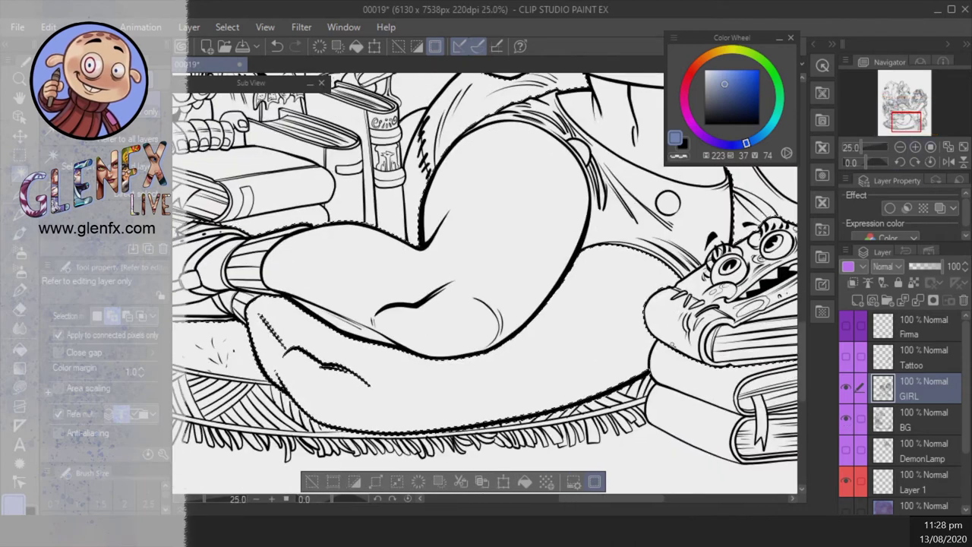
{"action": "key", "text": "m"}
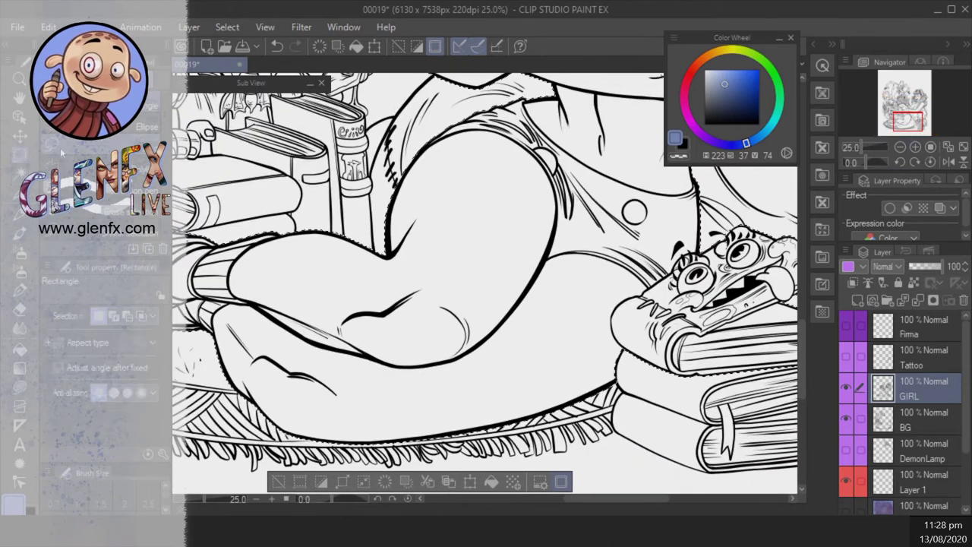
{"action": "left_click", "coordinate": [639, 303]}
{"action": "scroll", "coordinate": [486, 288], "scroll_direction": "down", "scroll_amount": 2}
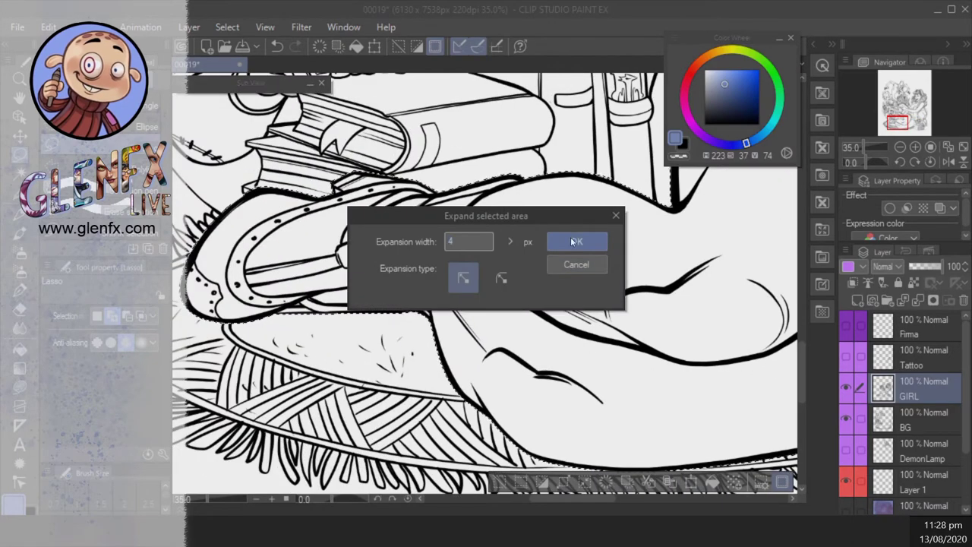
- Expand the selected area by 4 px twice
{"action": "left_click", "coordinate": [577, 242]}
{"action": "key", "text": "ctrl+shift+e"}
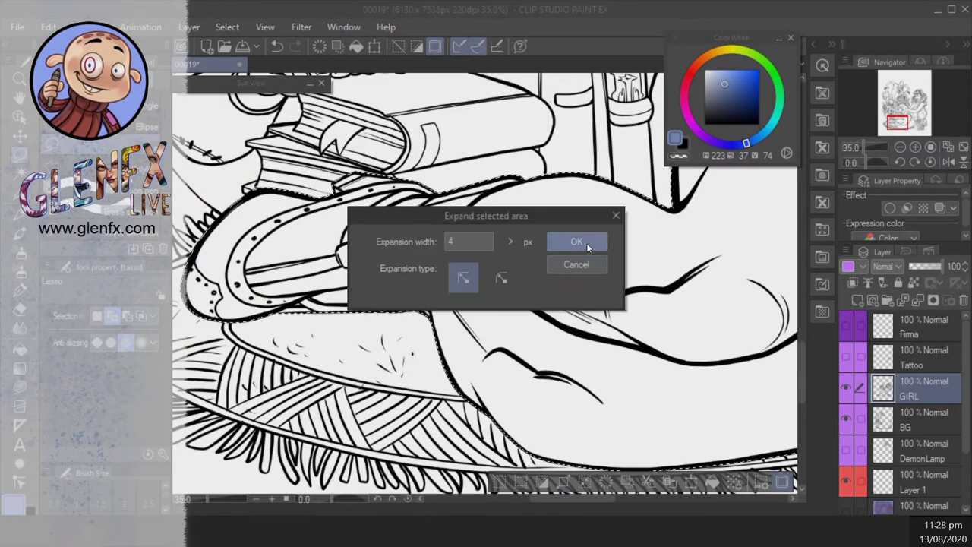
{"action": "left_click", "coordinate": [577, 242]}
- Refine the selection with the Lasso around the haunted house's roof spikes, ridge and trees
{"action": "left_click_drag", "start_coordinate": [685, 199], "coordinate": [577, 245]}
{"action": "scroll", "coordinate": [562, 76], "scroll_direction": "up", "scroll_amount": 8}
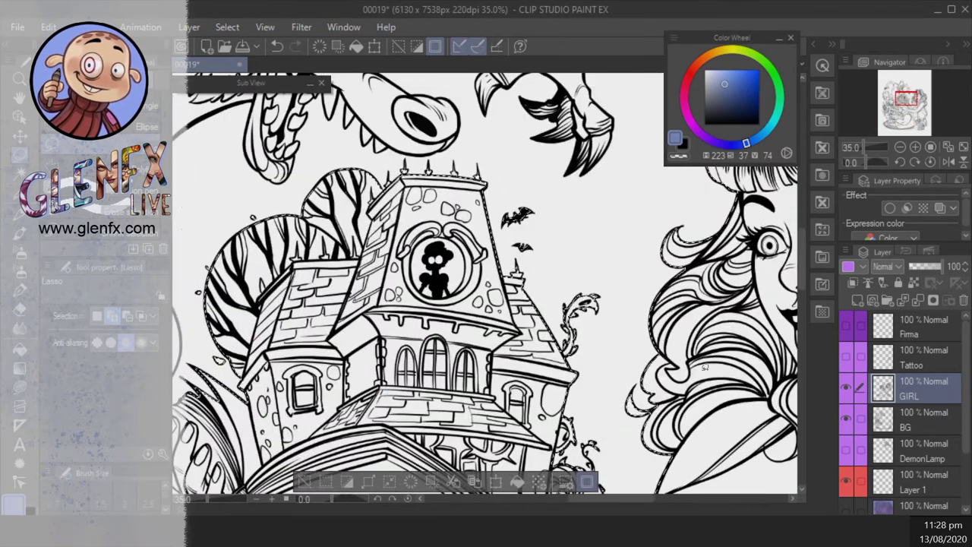
{"action": "left_click_drag", "start_coordinate": [518, 309], "coordinate": [686, 351]}
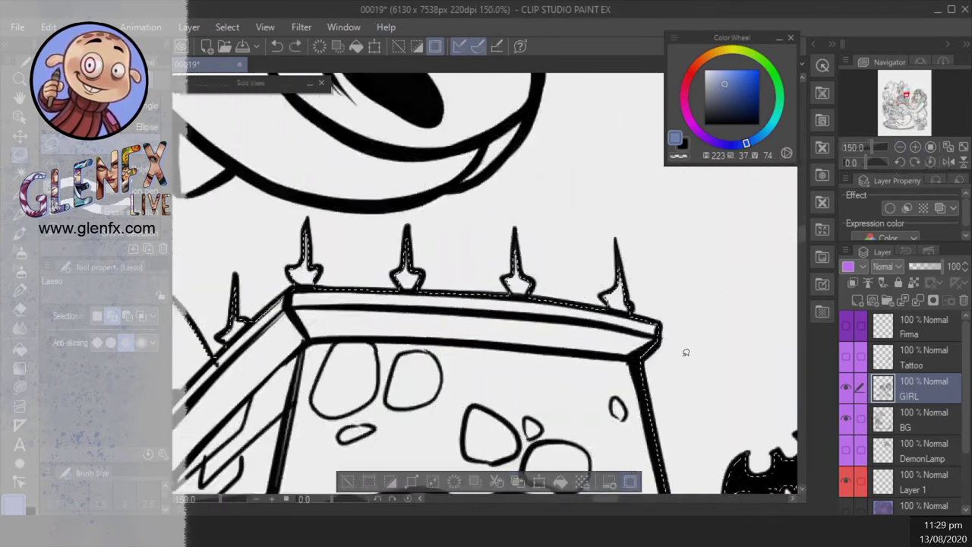
{"action": "left_click_drag", "start_coordinate": [481, 344], "coordinate": [644, 295]}
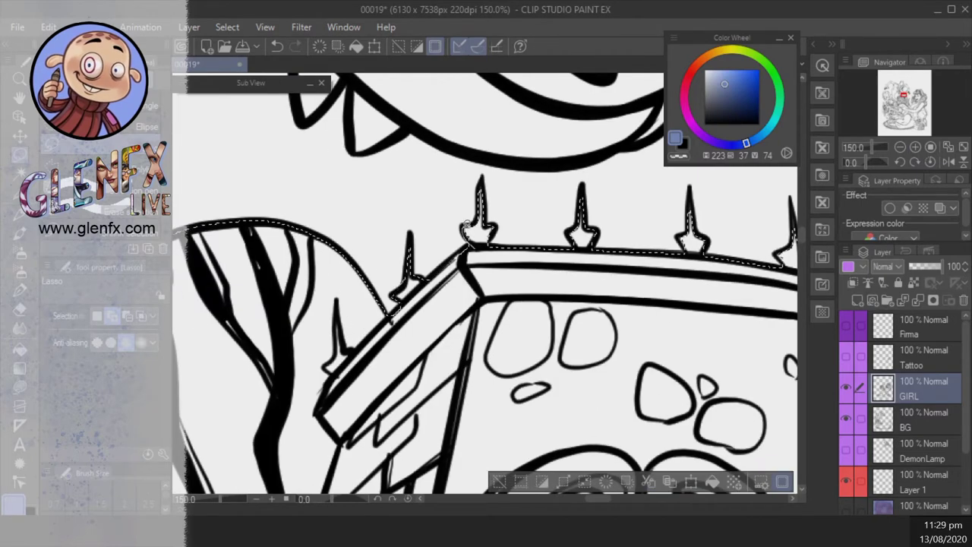
{"action": "left_click_drag", "start_coordinate": [478, 161], "coordinate": [318, 262]}
{"action": "left_click_drag", "start_coordinate": [653, 295], "coordinate": [589, 304]}
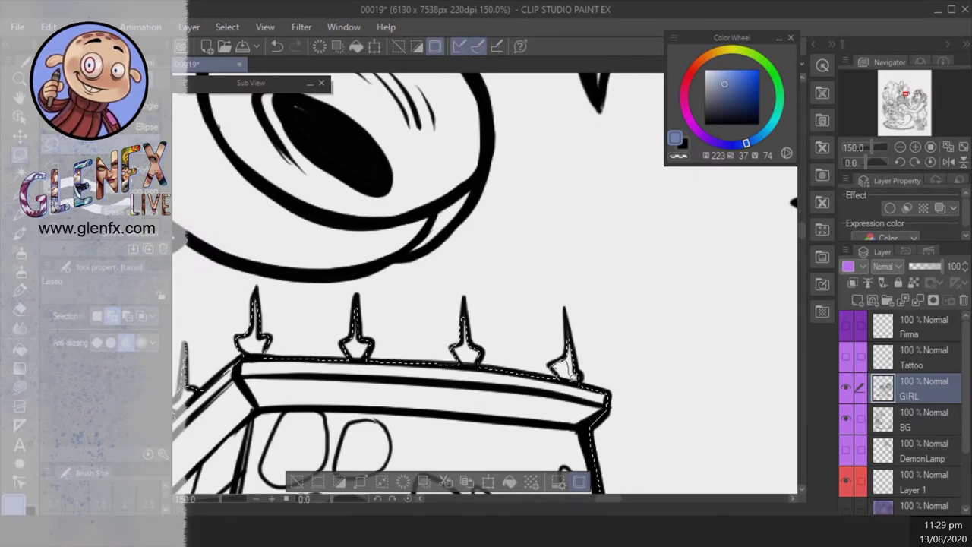
{"action": "mouse_move", "coordinate": [566, 372]}
{"action": "left_mouse_down"}
{"action": "mouse_move", "coordinate": [434, 317]}
{"action": "mouse_move", "coordinate": [631, 319]}
{"action": "mouse_move", "coordinate": [474, 374]}
{"action": "mouse_move", "coordinate": [486, 189]}
{"action": "mouse_move", "coordinate": [577, 426]}
{"action": "mouse_move", "coordinate": [616, 351]}
{"action": "mouse_move", "coordinate": [425, 228]}
{"action": "mouse_move", "coordinate": [464, 248]}
{"action": "left_mouse_up"}
{"action": "scroll", "coordinate": [473, 372], "scroll_direction": "down", "scroll_amount": 3}
- Fill the girl, book and haunted house on Layer 1 with light beige at hue 35, saturation 28, value 94
{"action": "key", "text": "w"}
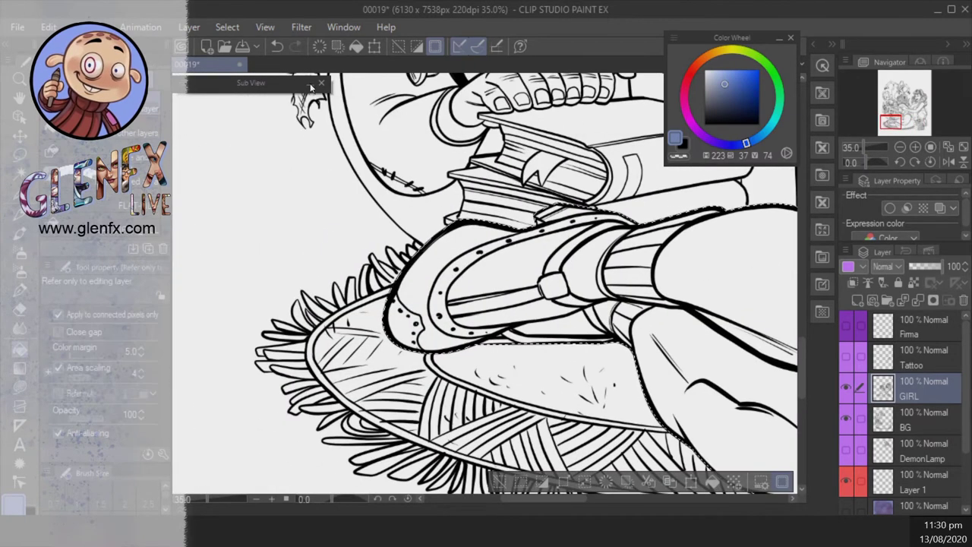
{"action": "left_click", "coordinate": [711, 53]}
{"action": "left_click", "coordinate": [718, 71]}
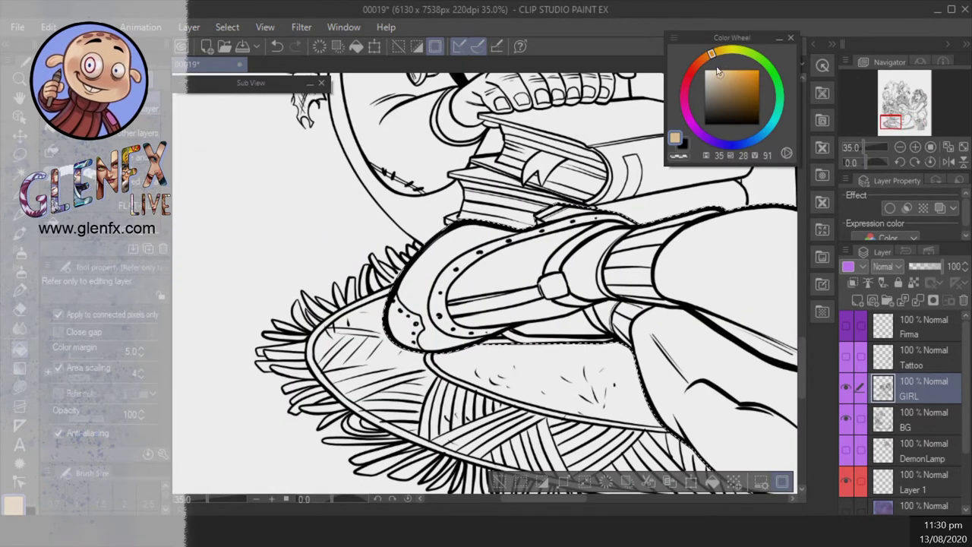
{"action": "scroll", "coordinate": [531, 304], "scroll_direction": "down", "scroll_amount": 1}
{"action": "left_click", "coordinate": [922, 481]}
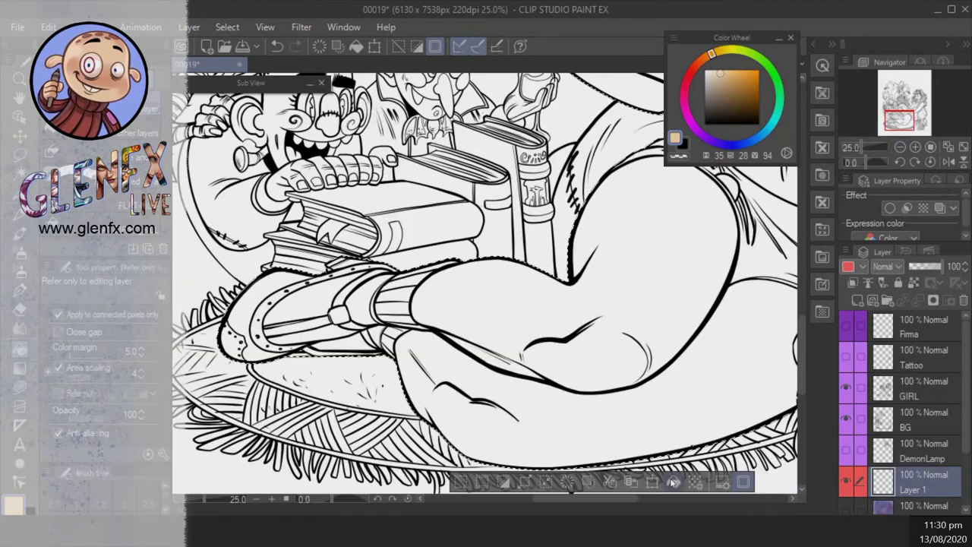
{"action": "key", "text": "F5"}
{"action": "left_click", "coordinate": [569, 233]}
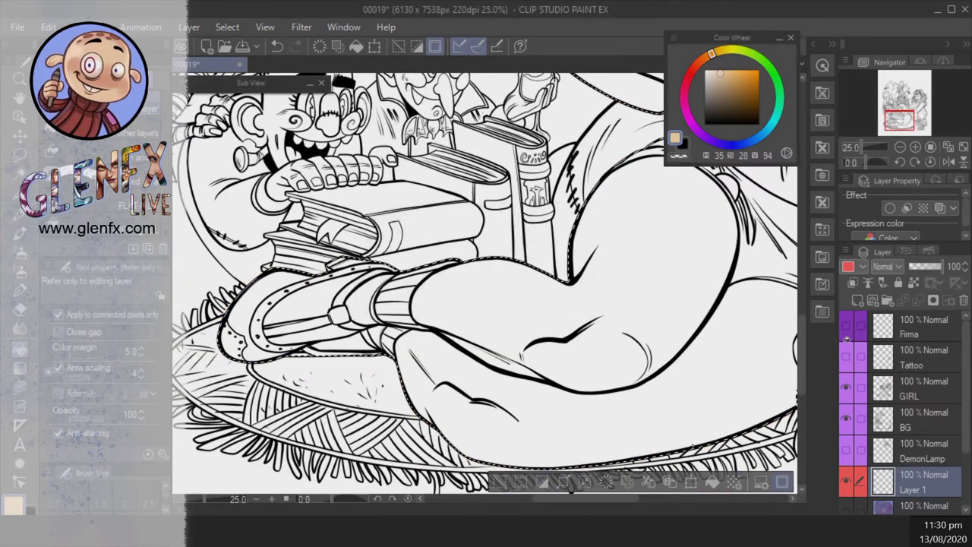
- Patch the beige base on the thorny vines, leaves and small details around the haunted house with Lasso fill
{"action": "scroll", "coordinate": [903, 148], "scroll_direction": "up", "scroll_amount": 3}
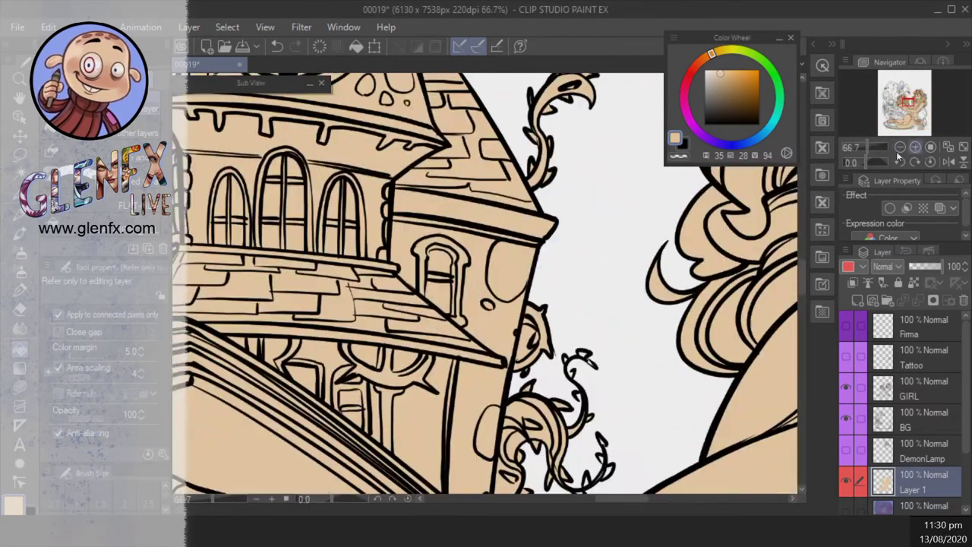
{"action": "key", "text": "u"}
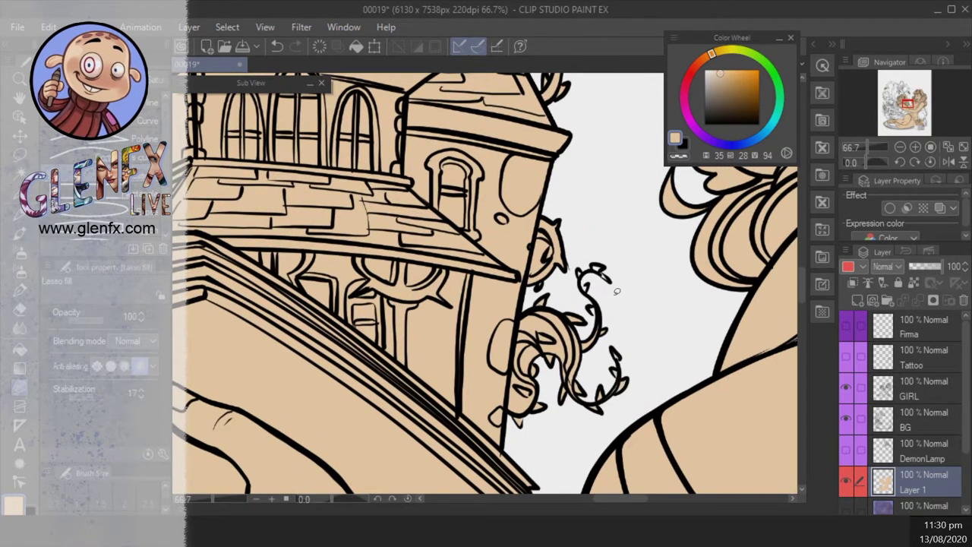
{"action": "key", "text": "c"}
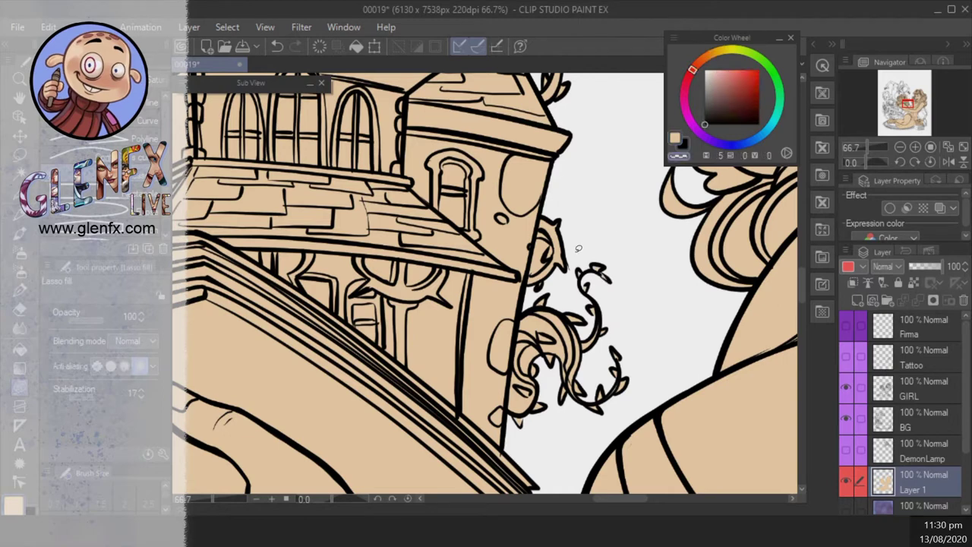
{"action": "key", "text": "c"}
{"action": "scroll", "coordinate": [605, 294], "scroll_direction": "down", "scroll_amount": 3}
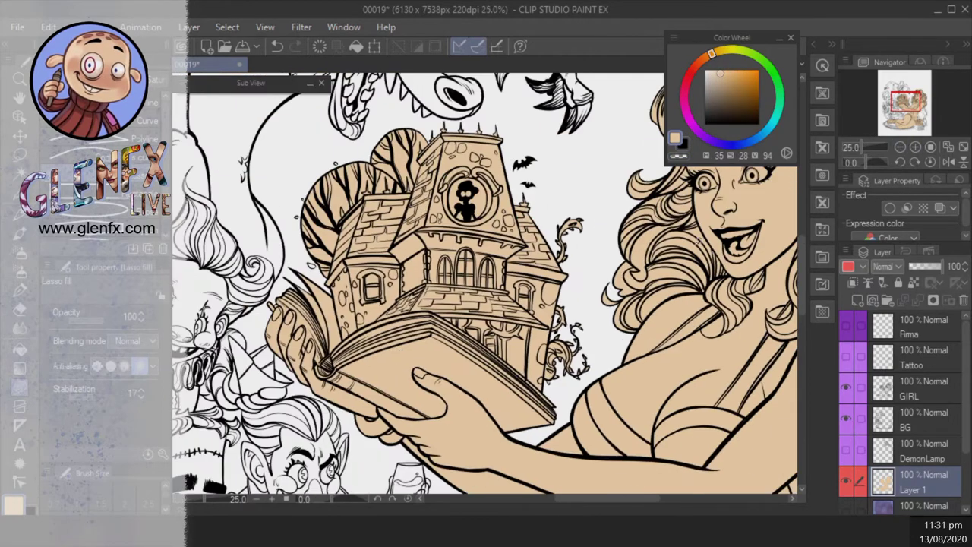
{"action": "scroll", "coordinate": [606, 293], "scroll_direction": "up", "scroll_amount": 4}
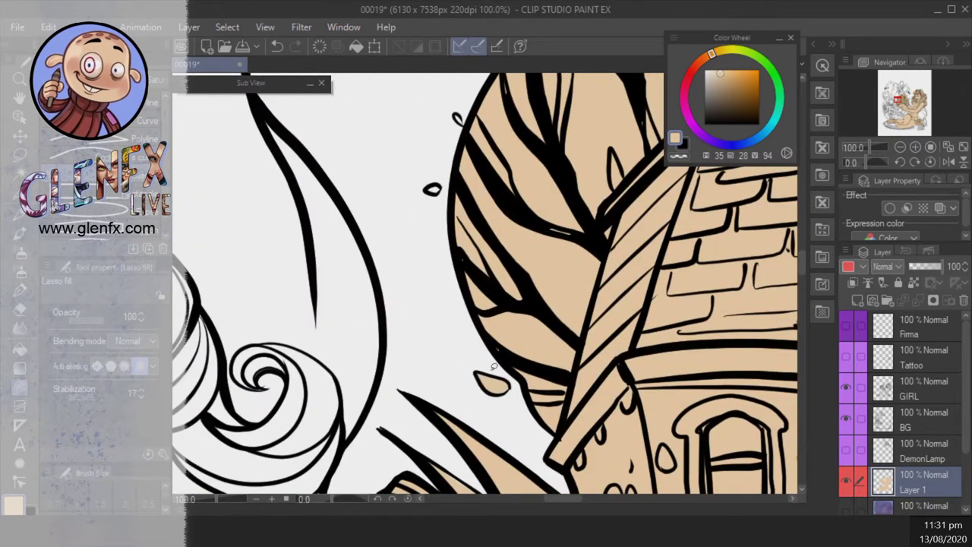
{"action": "scroll", "coordinate": [493, 366], "scroll_direction": "up", "scroll_amount": 5}
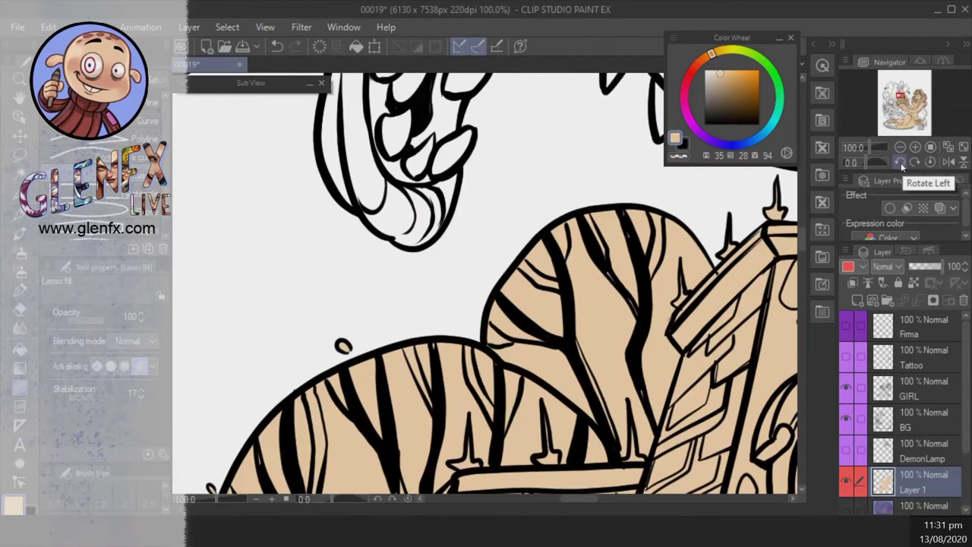
{"action": "scroll", "coordinate": [483, 283], "scroll_direction": "down", "scroll_amount": 6}
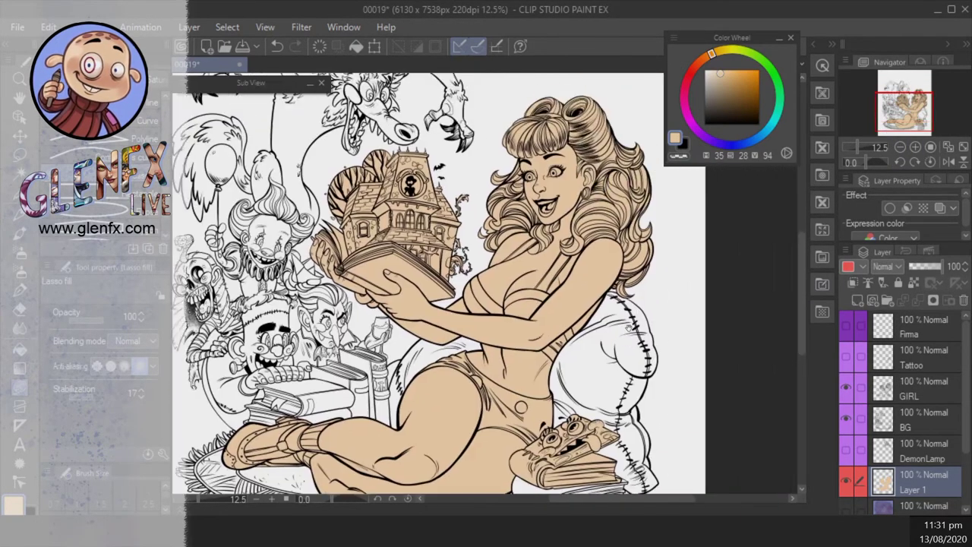
{"action": "scroll", "coordinate": [690, 295], "scroll_direction": "down", "scroll_amount": 3}
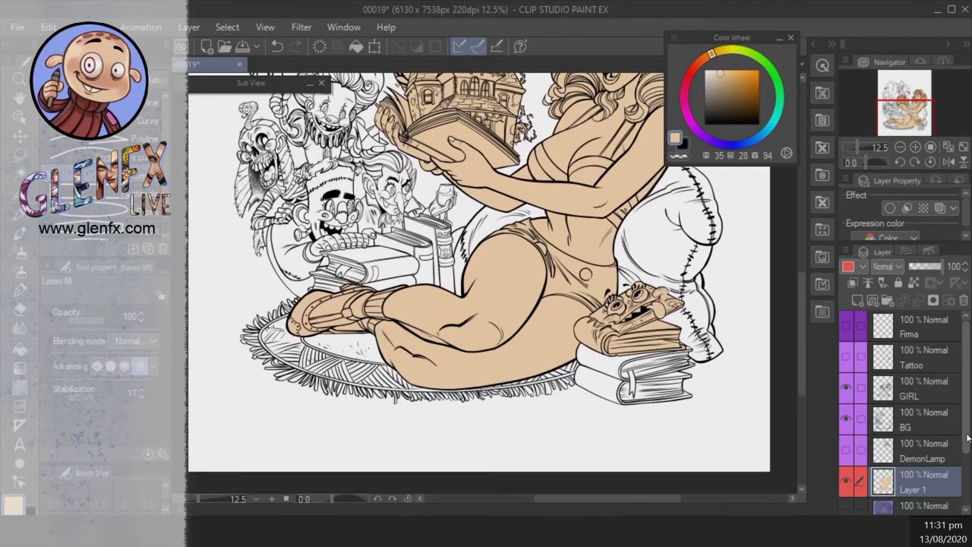
- Add Layer 2 beneath Layer 1 and select the empty area around the visible GIRL and BG line art
{"action": "left_click", "coordinate": [890, 301]}
{"action": "key", "text": "g"}
{"action": "left_click", "coordinate": [846, 380]}
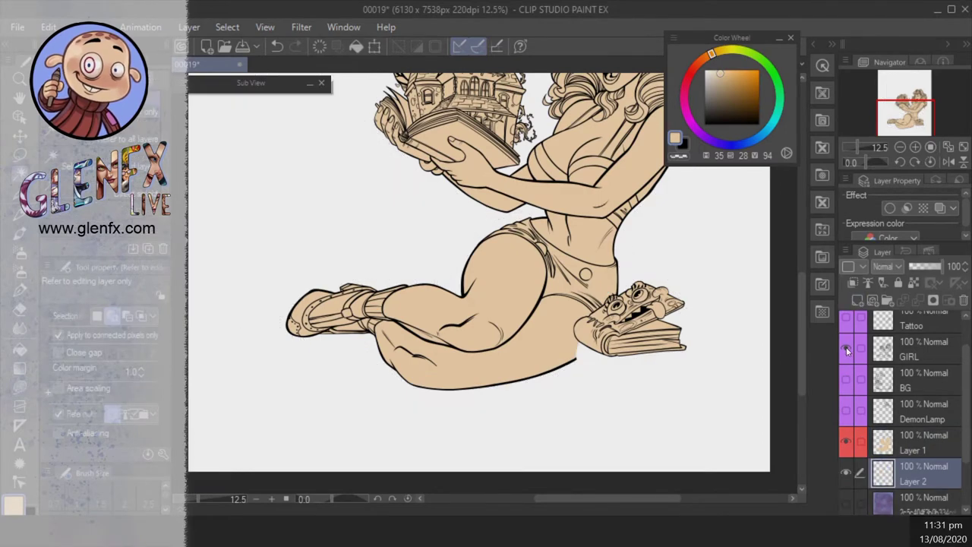
{"action": "left_click", "coordinate": [846, 380]}
{"action": "left_click", "coordinate": [883, 380], "text": "ctrl"}
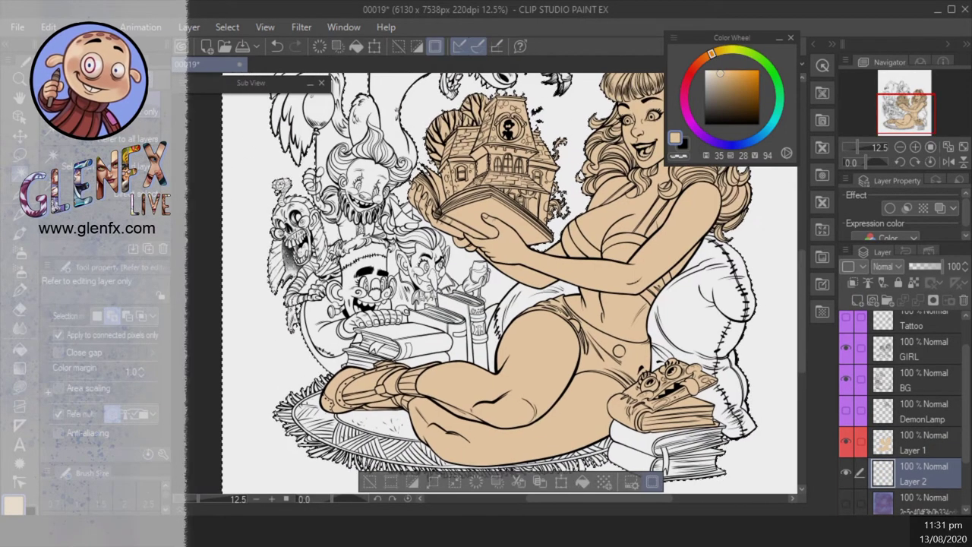
- Turn on area scaling of 4 and refine the selection between the haunted house, the clown, the vampire and the girl's hand
{"action": "scroll", "coordinate": [508, 288], "scroll_direction": "up", "scroll_amount": 2}
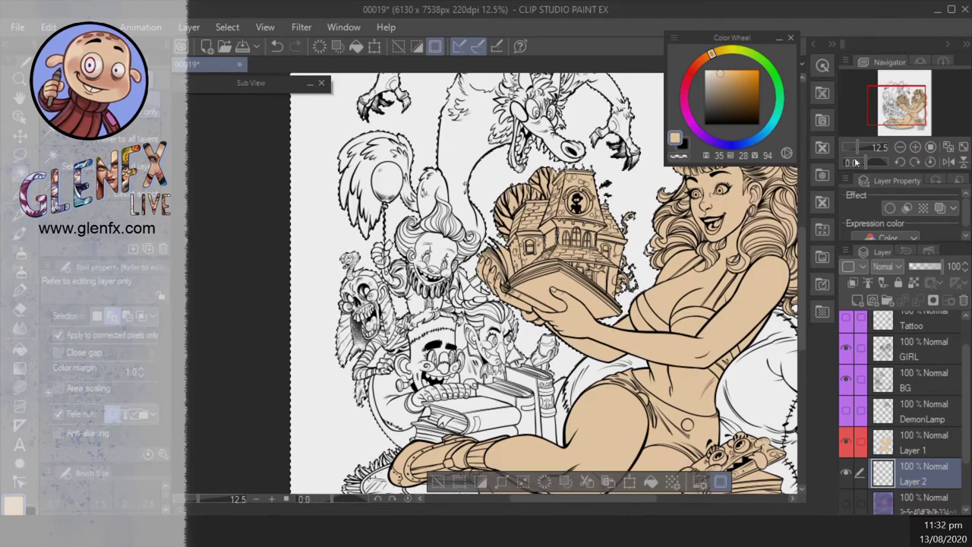
{"action": "scroll", "coordinate": [456, 220], "scroll_direction": "up", "scroll_amount": 5}
{"action": "scroll", "coordinate": [486, 284], "scroll_direction": "up", "scroll_amount": 3}
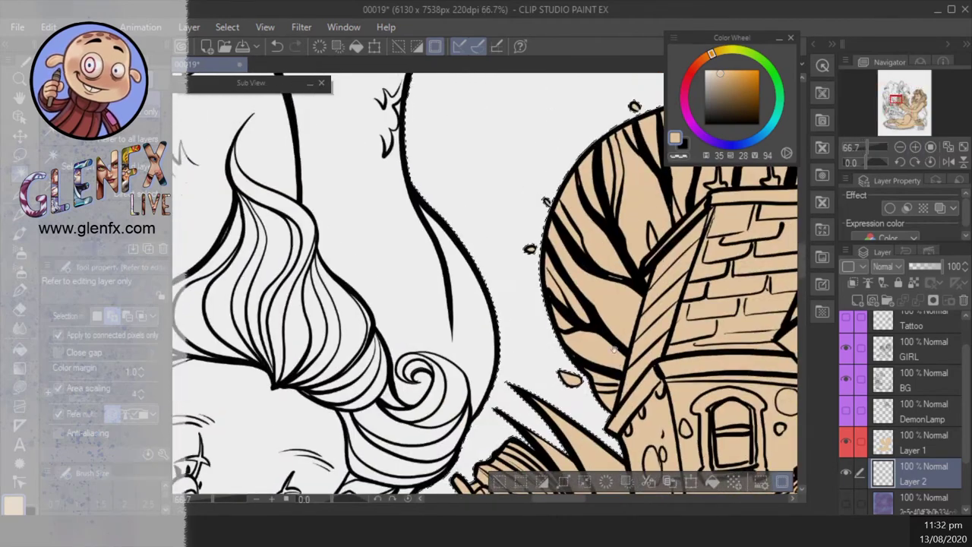
{"action": "scroll", "coordinate": [486, 285], "scroll_direction": "down", "scroll_amount": 8}
{"action": "left_click_drag", "start_coordinate": [896, 105], "coordinate": [900, 111]}
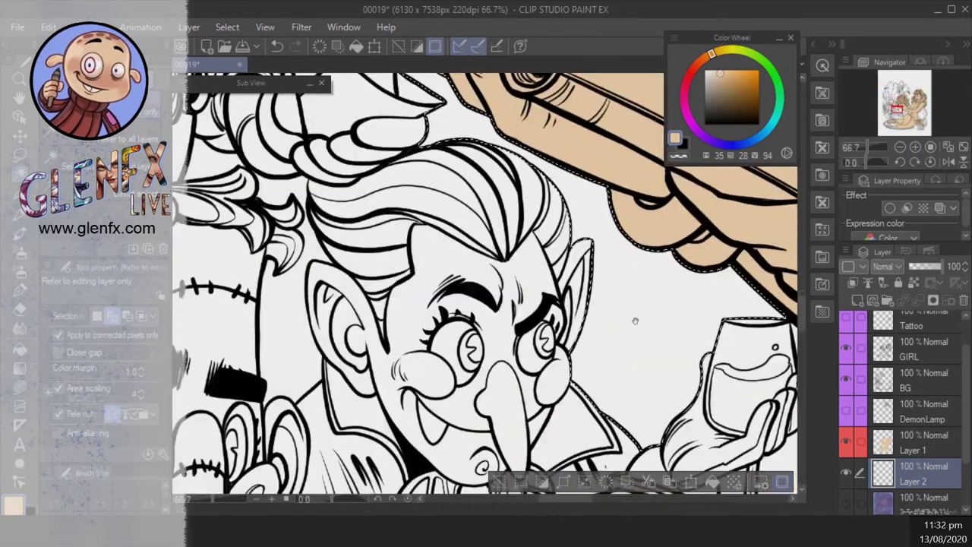
{"action": "left_click", "coordinate": [900, 147]}
{"action": "left_click", "coordinate": [900, 146]}
{"action": "left_click", "coordinate": [900, 147]}
- Add the haunted house, the open book and the girl's hands to the selection with Lasso selection
{"action": "scroll", "coordinate": [487, 285], "scroll_direction": "up", "scroll_amount": 10}
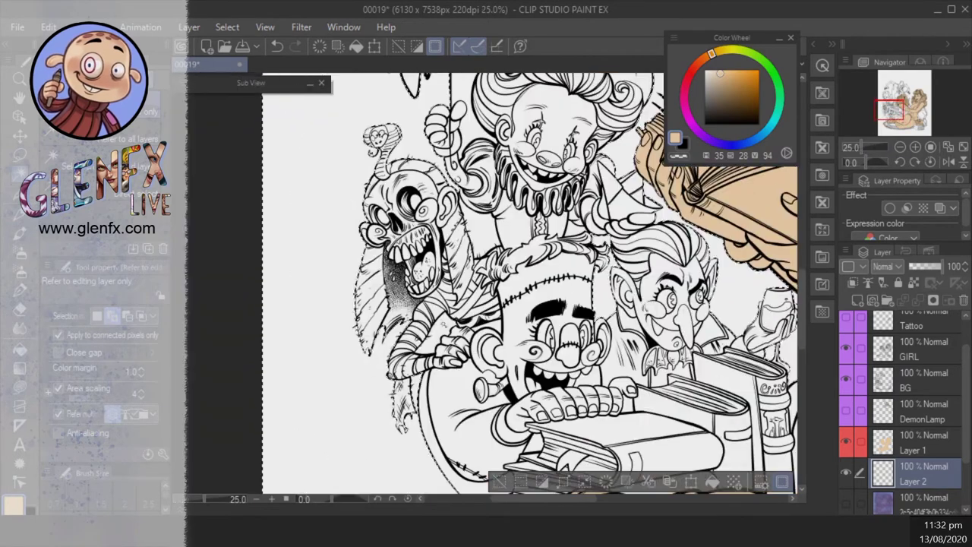
{"action": "scroll", "coordinate": [486, 285], "scroll_direction": "down", "scroll_amount": 3}
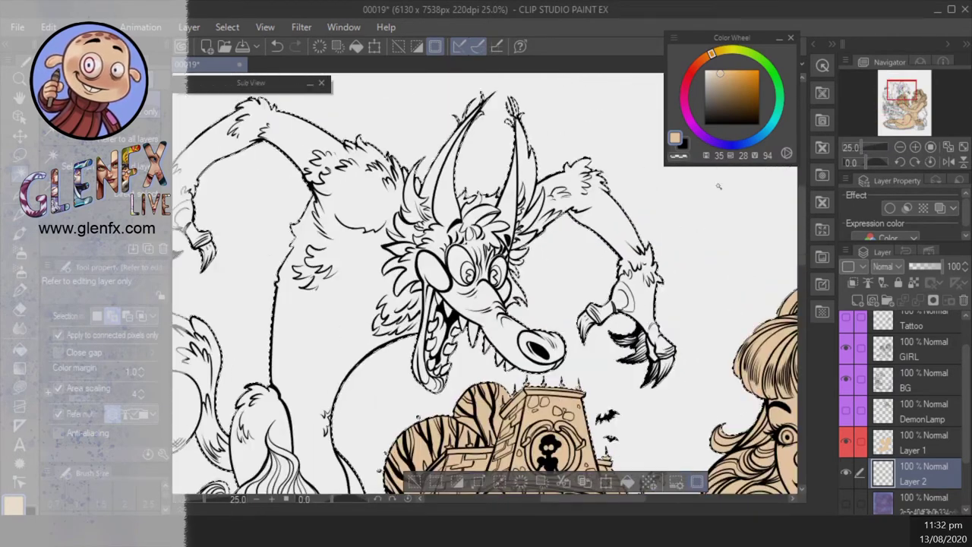
{"action": "scroll", "coordinate": [486, 284], "scroll_direction": "down", "scroll_amount": 5}
{"action": "key", "text": "ctrl+0"}
{"action": "key", "text": "ctrl+plus"}
{"action": "key", "text": "ctrl+plus"}
{"action": "key", "text": "ctrl+plus"}
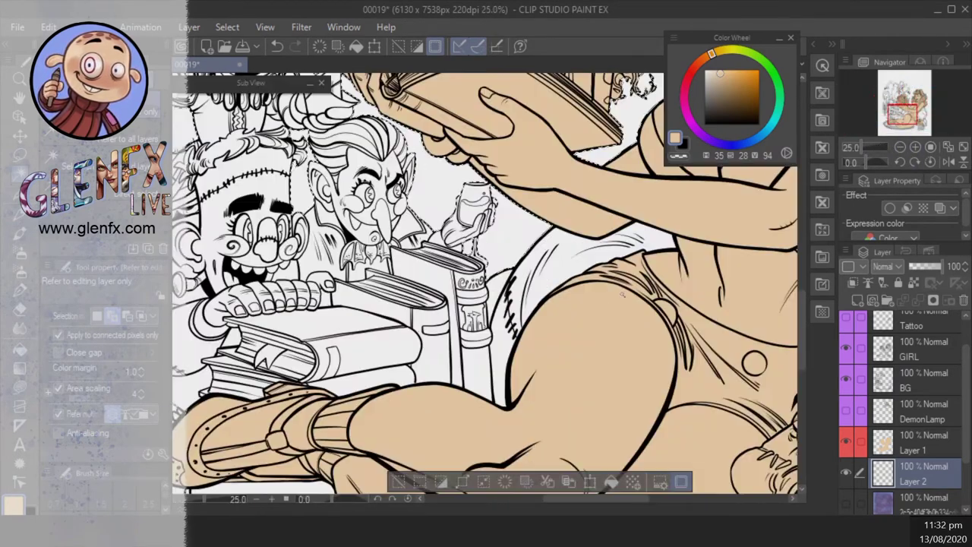
{"action": "key", "text": "m"}
{"action": "scroll", "coordinate": [486, 284], "scroll_direction": "up", "scroll_amount": 4}
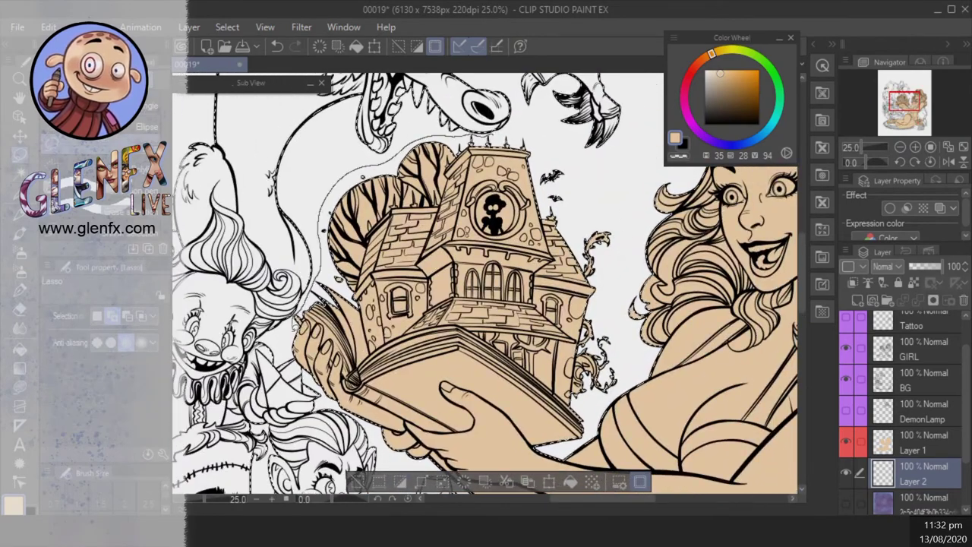
{"action": "scroll", "coordinate": [535, 129], "scroll_direction": "down", "scroll_amount": 2}
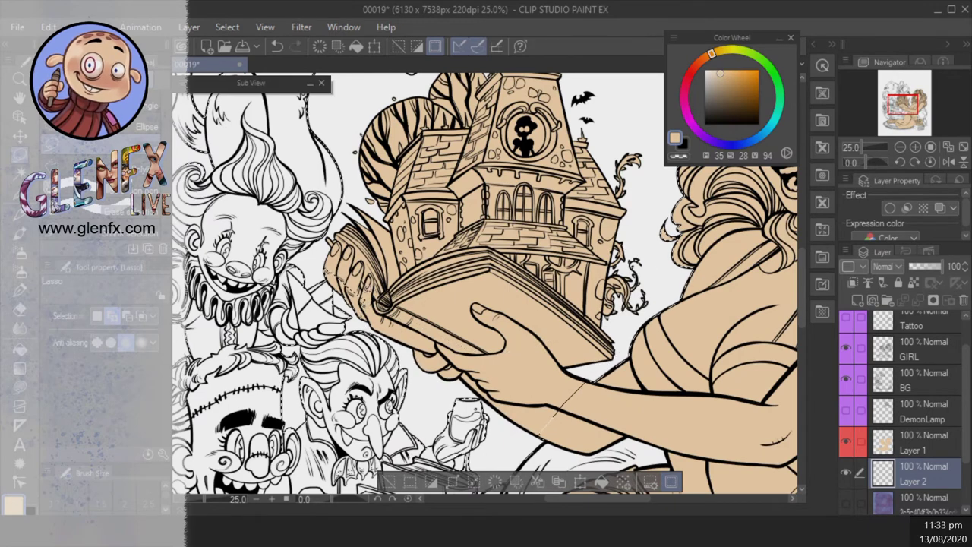
{"action": "scroll", "coordinate": [538, 294], "scroll_direction": "down", "scroll_amount": 3}
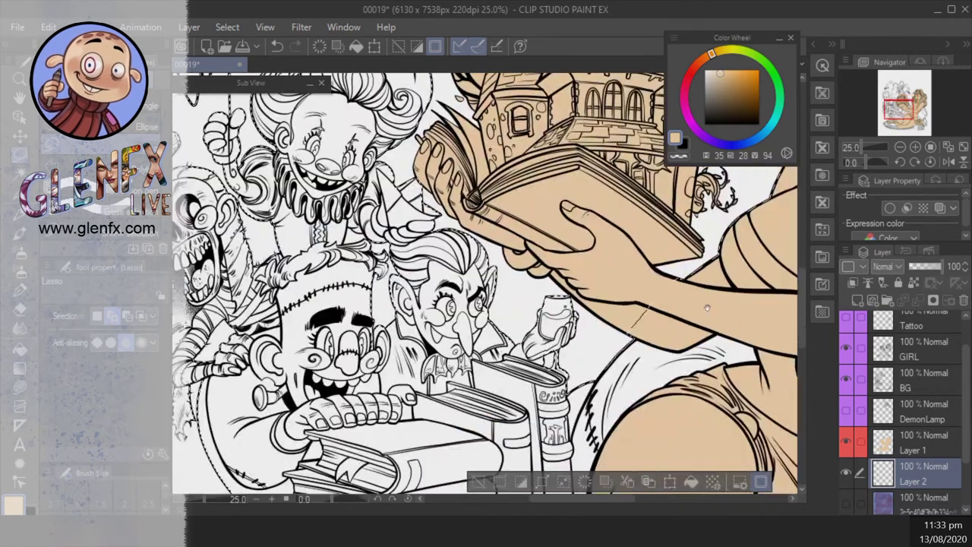
- Extend the selection with Lasso over the girl's forearms, chest, face and hair, up to her shoulder beside the stitched monster
{"action": "scroll", "coordinate": [616, 239], "scroll_direction": "right", "scroll_amount": 3}
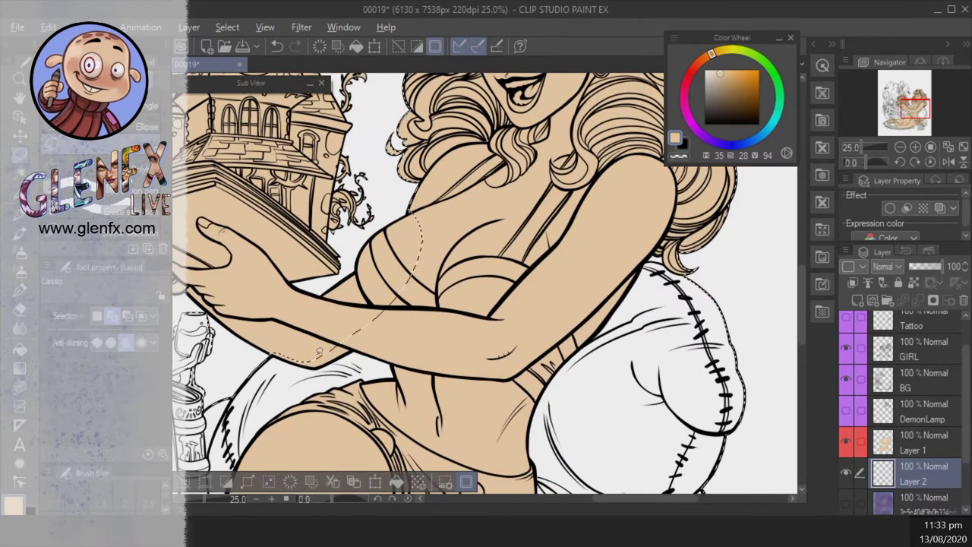
{"action": "scroll", "coordinate": [615, 430], "scroll_direction": "up", "scroll_amount": 4}
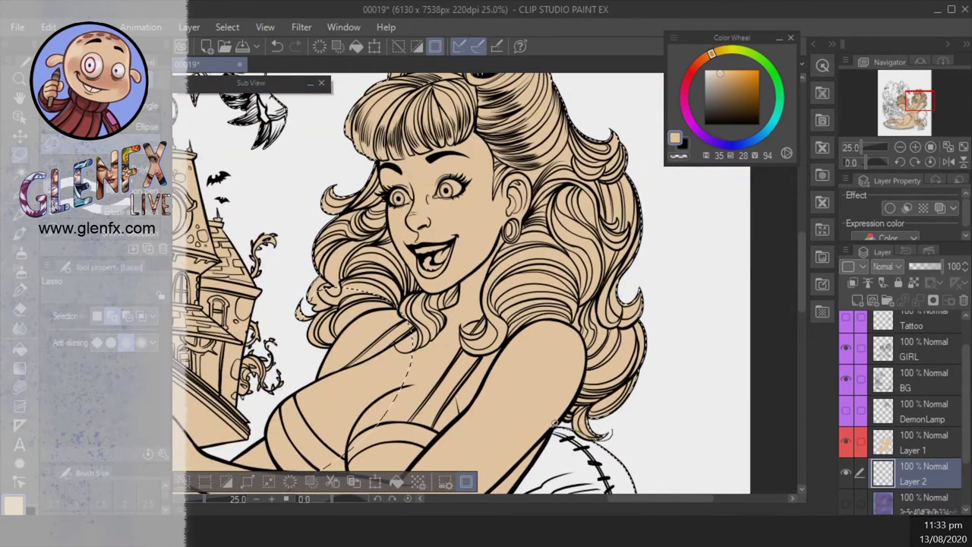
{"action": "scroll", "coordinate": [597, 372], "scroll_direction": "left", "scroll_amount": 3}
{"action": "scroll", "coordinate": [599, 234], "scroll_direction": "down", "scroll_amount": 5}
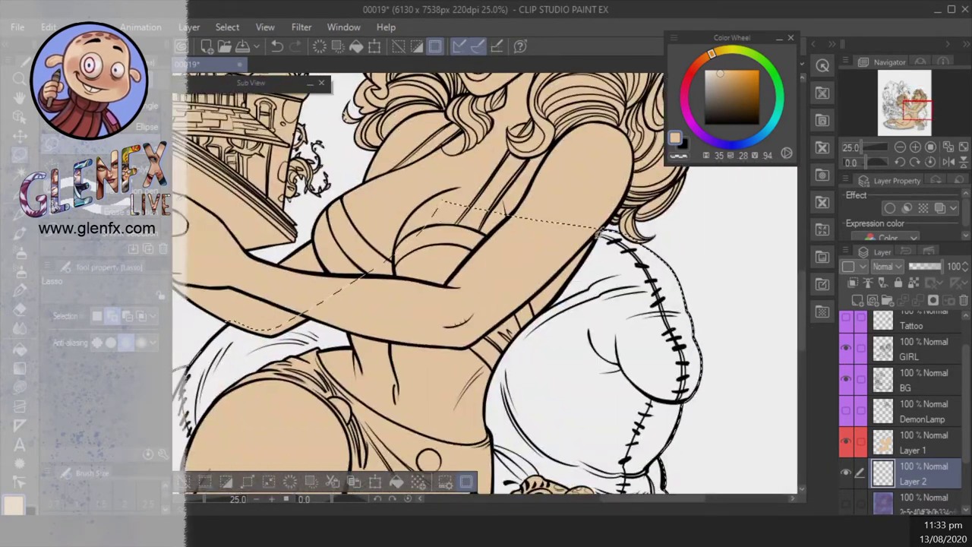
- Add the remaining beige girl shape on Layer 1 to the selection with Auto select, using no area scaling
{"action": "left_click", "coordinate": [21, 174]}
{"action": "left_click", "coordinate": [918, 443]}
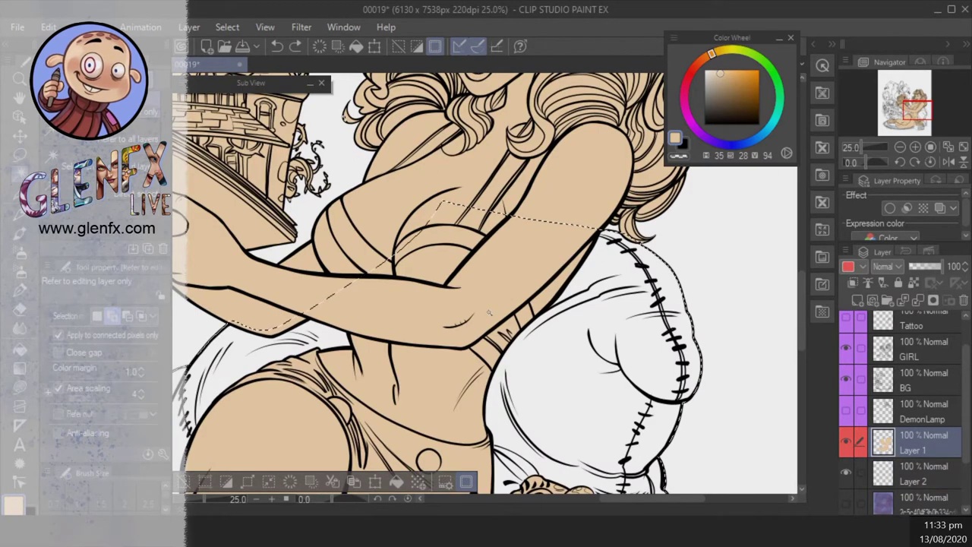
{"action": "scroll", "coordinate": [489, 312], "scroll_direction": "down", "scroll_amount": 4}
{"action": "scroll", "coordinate": [524, 304], "scroll_direction": "left", "scroll_amount": 3}
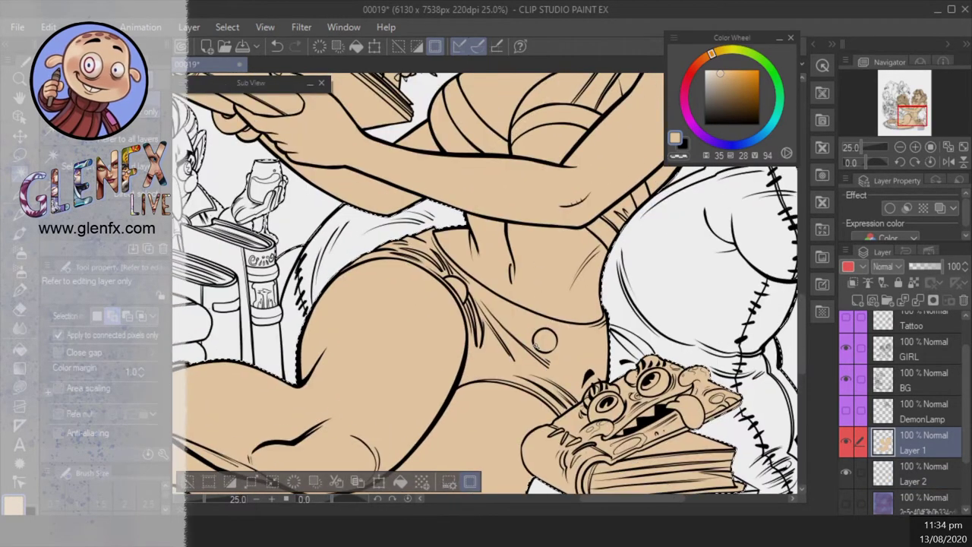
{"action": "scroll", "coordinate": [528, 366], "scroll_direction": "down", "scroll_amount": 4}
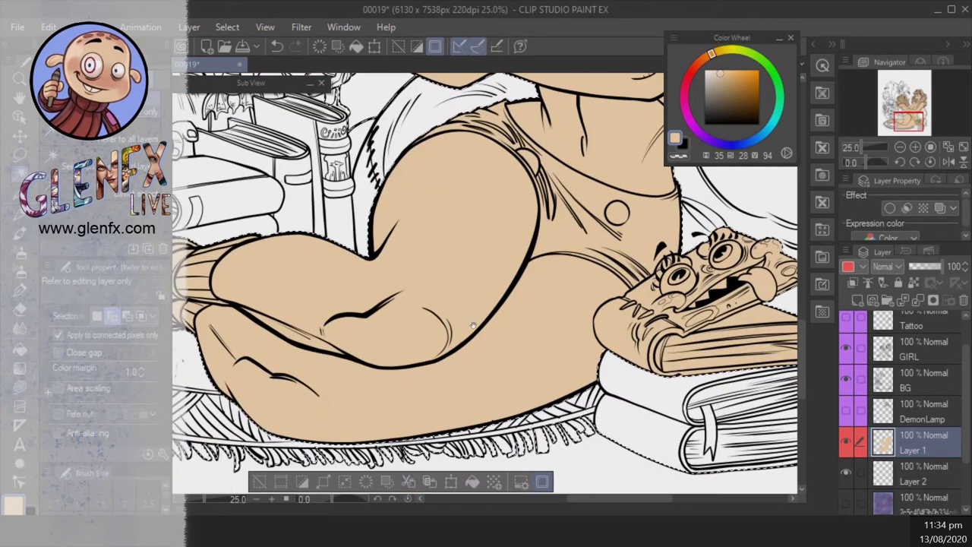
- Invert the selection, fill the monsters, rug and lower books on Layer 2 with grey-brown at hue 35, saturation 13, value 63, and deselect
{"action": "key", "text": "m"}
{"action": "scroll", "coordinate": [527, 367], "scroll_direction": "up", "scroll_amount": 2}
{"action": "scroll", "coordinate": [324, 374], "scroll_direction": "left", "scroll_amount": 5}
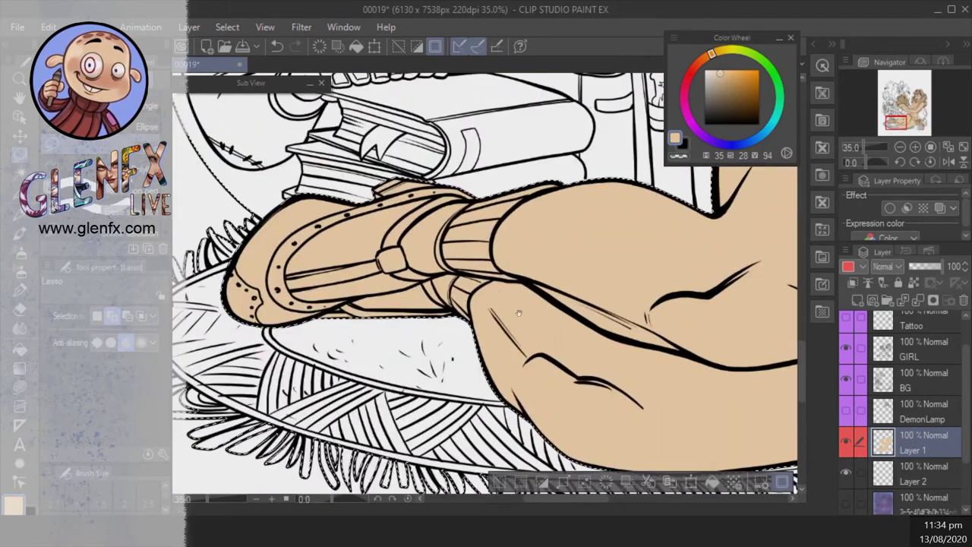
{"action": "scroll", "coordinate": [323, 373], "scroll_direction": "up", "scroll_amount": 1}
{"action": "scroll", "coordinate": [674, 317], "scroll_direction": "up", "scroll_amount": 15}
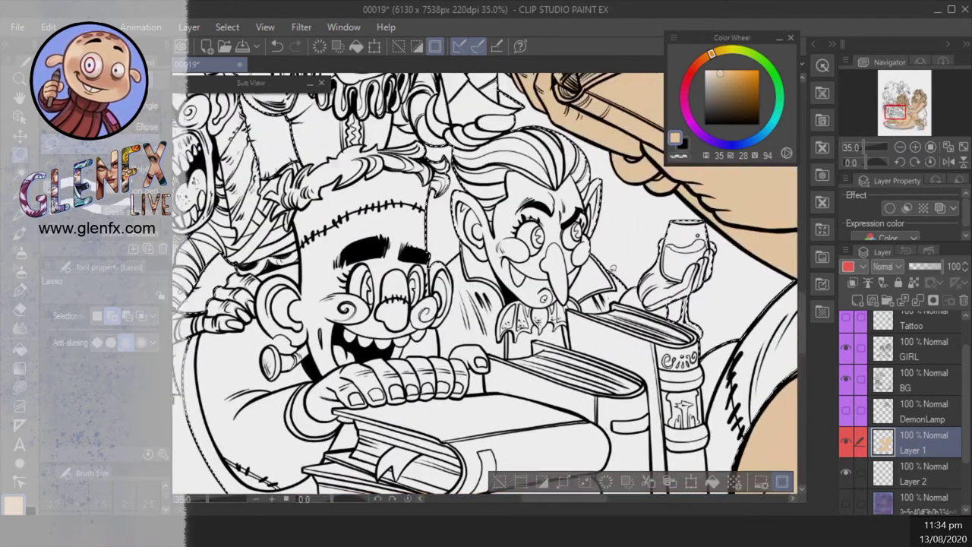
{"action": "scroll", "coordinate": [674, 318], "scroll_direction": "right", "scroll_amount": 10}
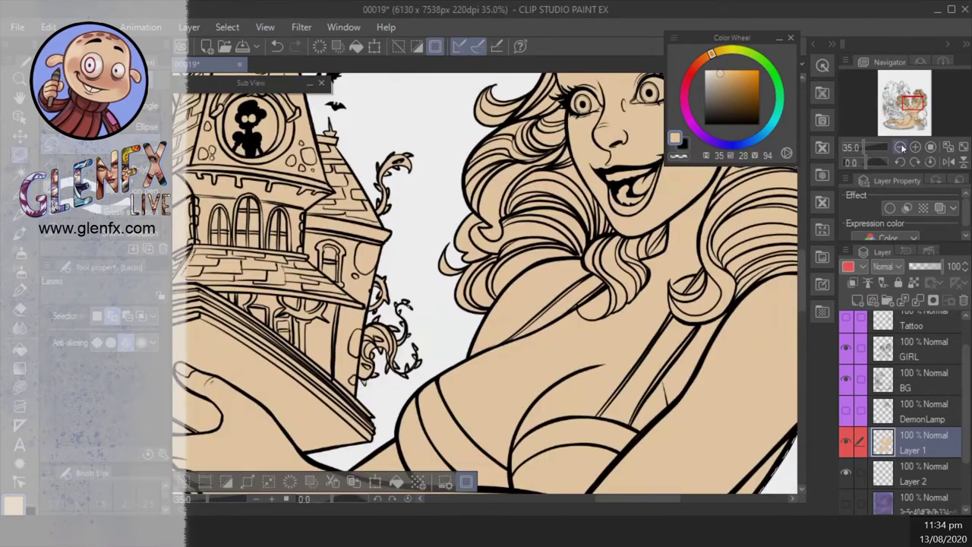
{"action": "scroll", "coordinate": [673, 318], "scroll_direction": "down", "scroll_amount": 4}
{"action": "key", "text": "w"}
{"action": "key", "text": "alt+Delete"}
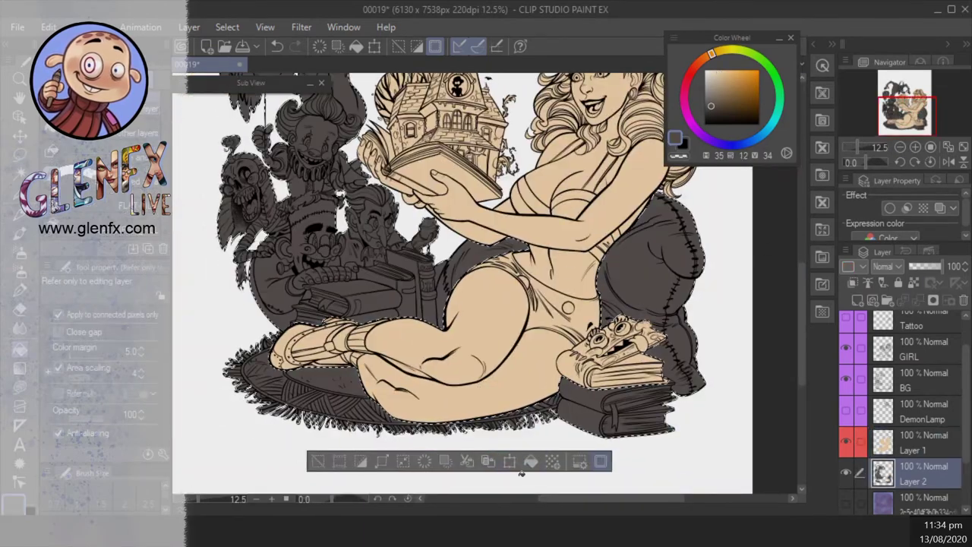
{"action": "key", "text": "ctrl+d"}
{"action": "scroll", "coordinate": [587, 366], "scroll_direction": "up", "scroll_amount": 5}
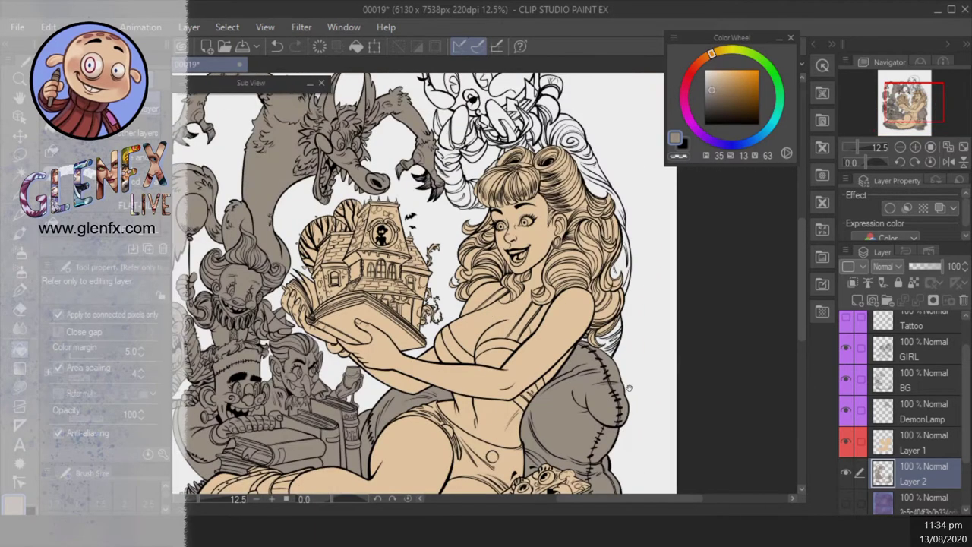
- Show the DemonLamp line art and add Layer 3 beneath Layer 2
{"action": "left_click_drag", "start_coordinate": [629, 388], "coordinate": [651, 379]}
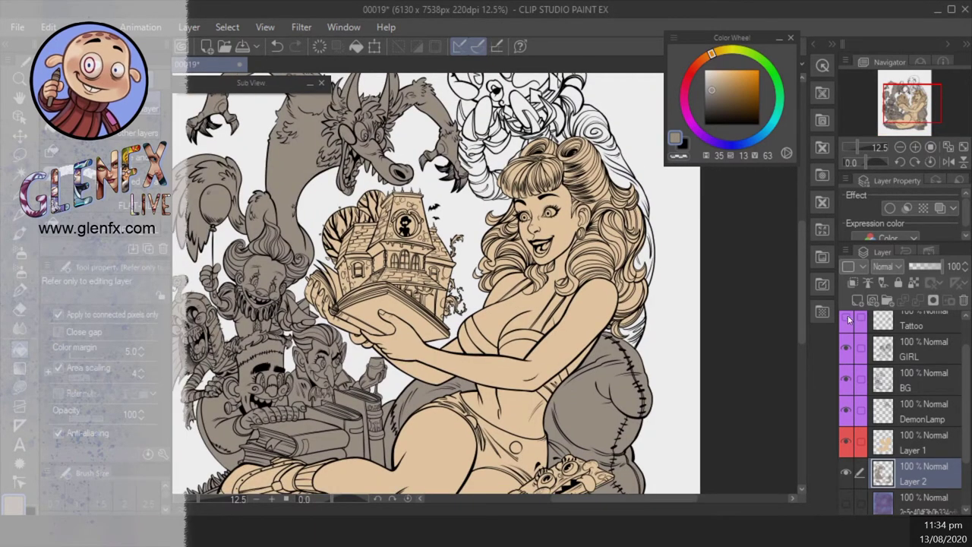
{"action": "scroll", "coordinate": [903, 410], "scroll_direction": "down", "scroll_amount": 1}
{"action": "left_click", "coordinate": [923, 501]}
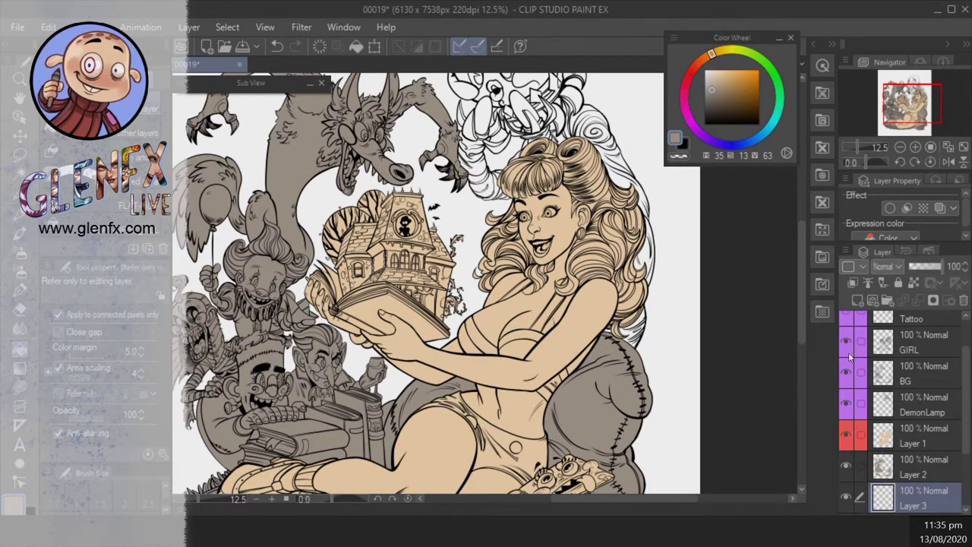
- Select the empty area around the lamp demon's line art with Auto select, referring to multiple layers and using area scaling of 4
{"action": "scroll", "coordinate": [697, 253], "scroll_direction": "up", "scroll_amount": 4}
{"action": "key", "text": "w"}
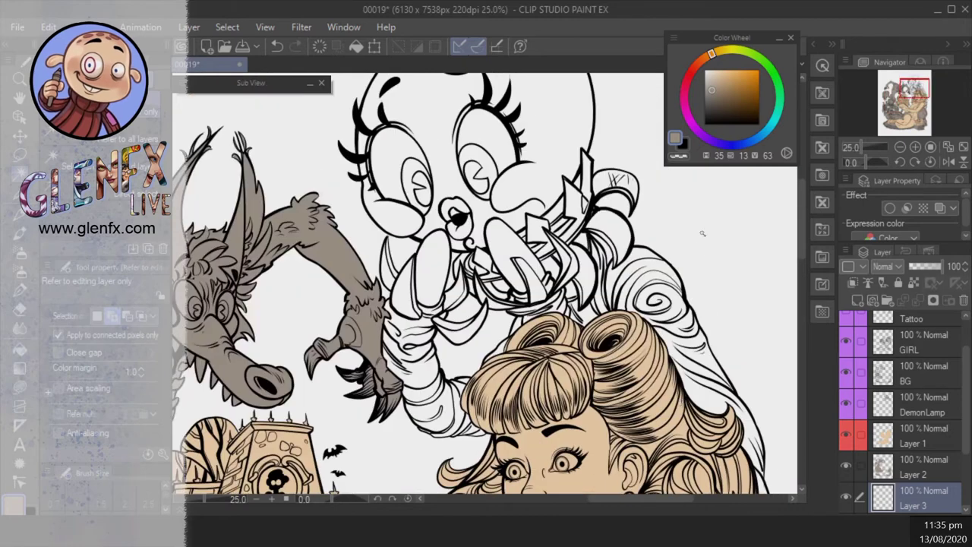
{"action": "left_click", "coordinate": [72, 414]}
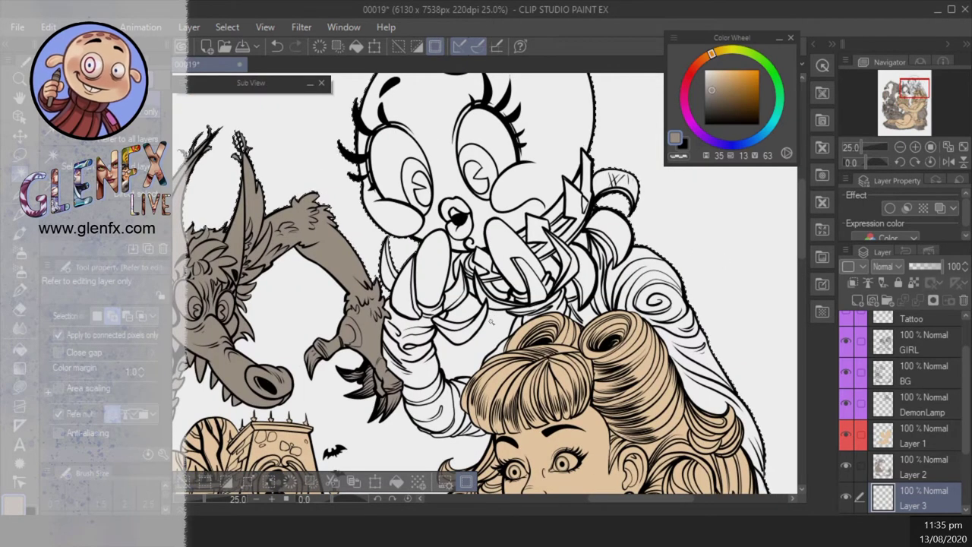
{"action": "left_click", "coordinate": [486, 372]}
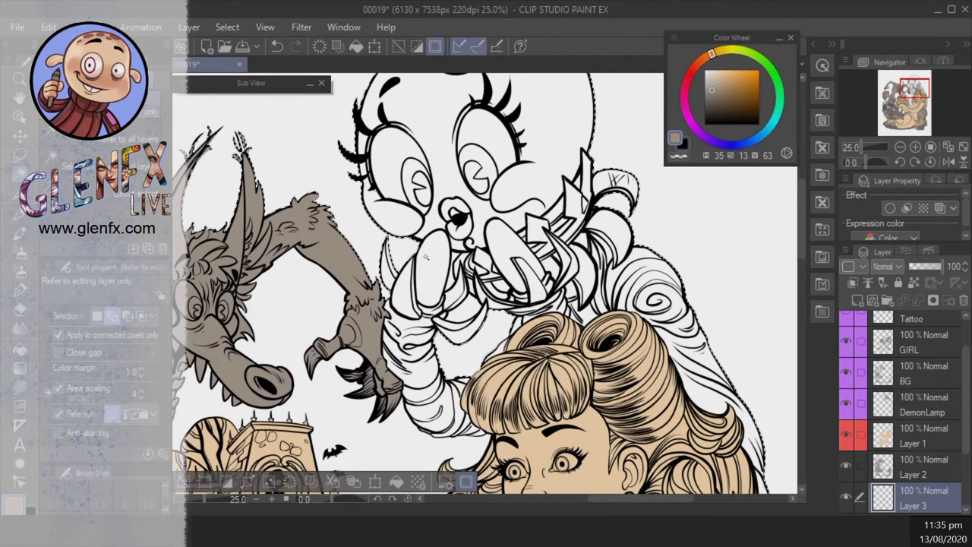
- Add the grey-brown shapes on Layer 2 and the beige shapes on Layer 1 to the selection, referring only to the editing layer
{"action": "scroll", "coordinate": [487, 372], "scroll_direction": "down", "scroll_amount": 2}
{"action": "left_click_drag", "start_coordinate": [487, 372], "coordinate": [744, 271]}
{"action": "key", "text": "alt+bracketright"}
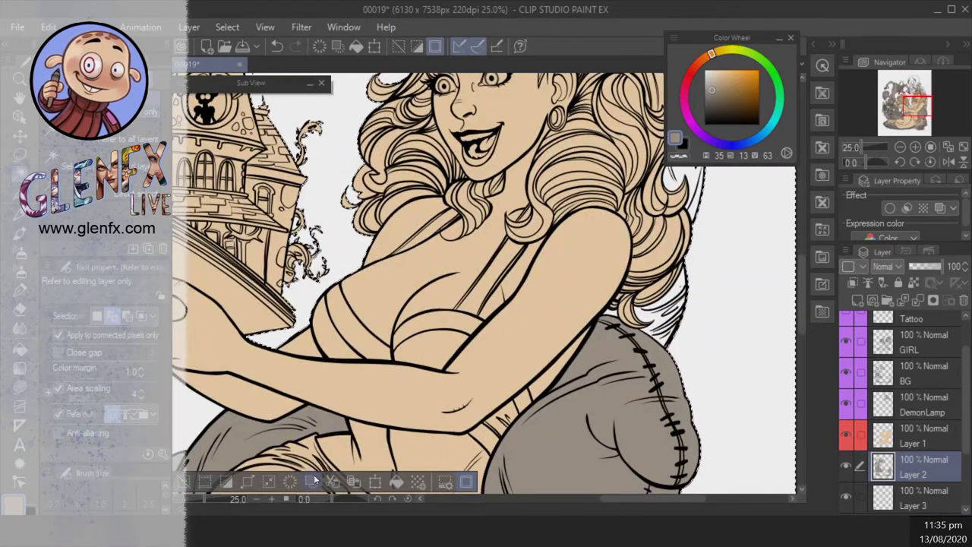
{"action": "key", "text": "ctrl+z"}
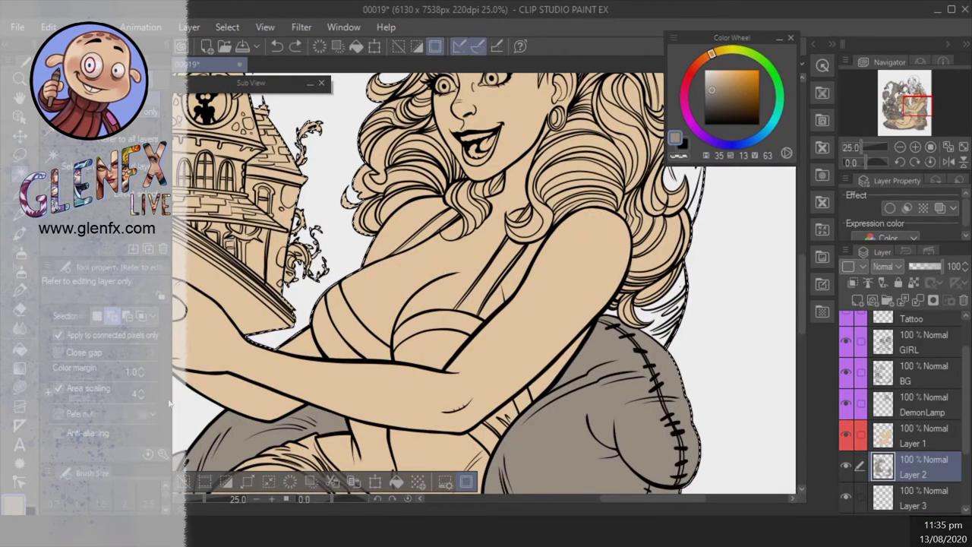
{"action": "key", "text": "alt+bracketright"}
{"action": "mouse_move", "coordinate": [355, 164]}
{"action": "left_mouse_down"}
{"action": "mouse_move", "coordinate": [393, 218]}
{"action": "mouse_move", "coordinate": [456, 270]}
{"action": "left_mouse_up"}
- Enclose the wolf and leftover unselected areas with Lasso selection, leaving only the lamp demon outside the selection
{"action": "key", "text": "m"}
{"action": "scroll", "coordinate": [457, 269], "scroll_direction": "down", "scroll_amount": 4}
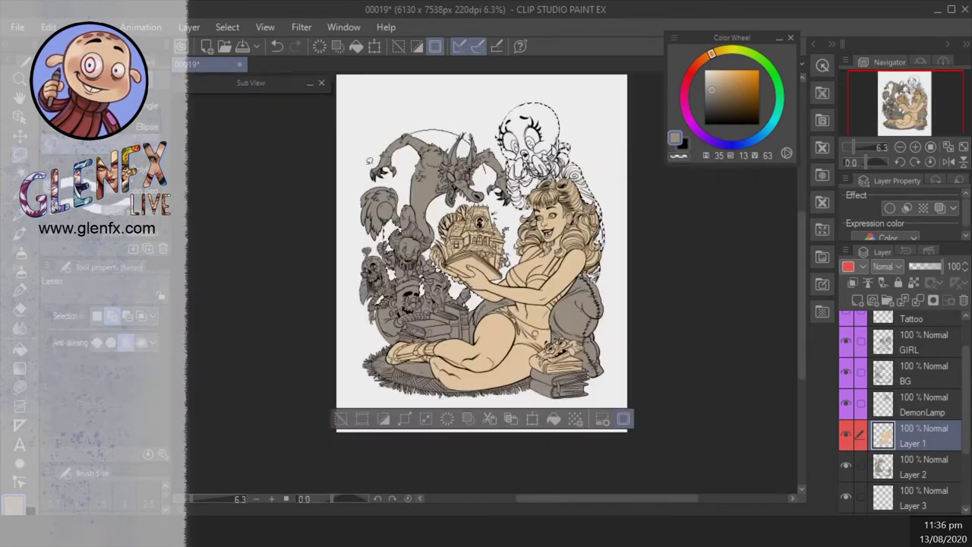
{"action": "mouse_move", "coordinate": [497, 144]}
{"action": "left_mouse_down"}
{"action": "mouse_move", "coordinate": [547, 103]}
{"action": "mouse_move", "coordinate": [604, 258]}
{"action": "left_mouse_up"}
{"action": "scroll", "coordinate": [647, 211], "scroll_direction": "up", "scroll_amount": 4}
{"action": "left_click_drag", "start_coordinate": [647, 211], "coordinate": [690, 320]}
- Invert the selection, fill the lamp demon on Layer 3 with olive at hue 50, saturation 60, value 60, and deselect
{"action": "key", "text": "alt+bracketleft"}
{"action": "key", "text": "alt+bracketleft"}
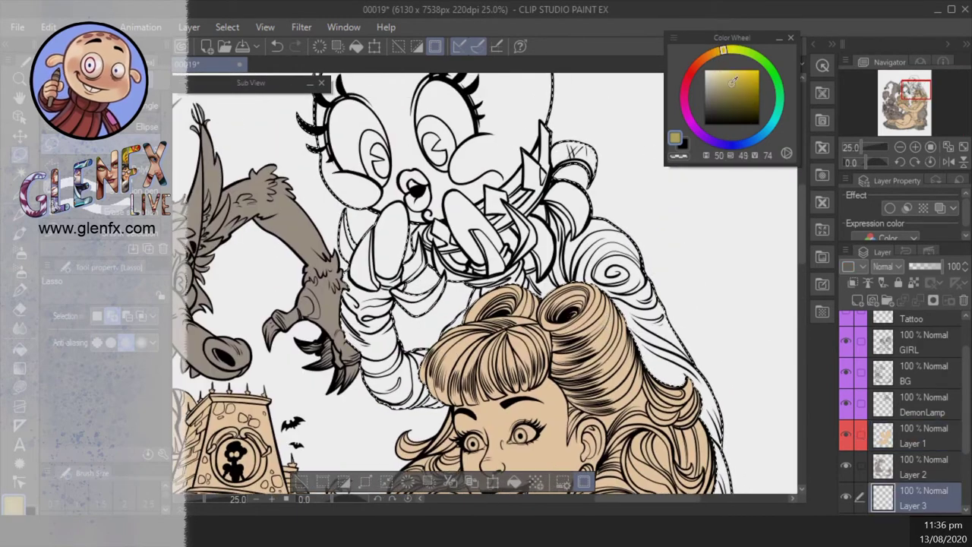
{"action": "left_click", "coordinate": [344, 480]}
{"action": "key", "text": "ctrl+d"}
{"action": "scroll", "coordinate": [651, 321], "scroll_direction": "down", "scroll_amount": 4}
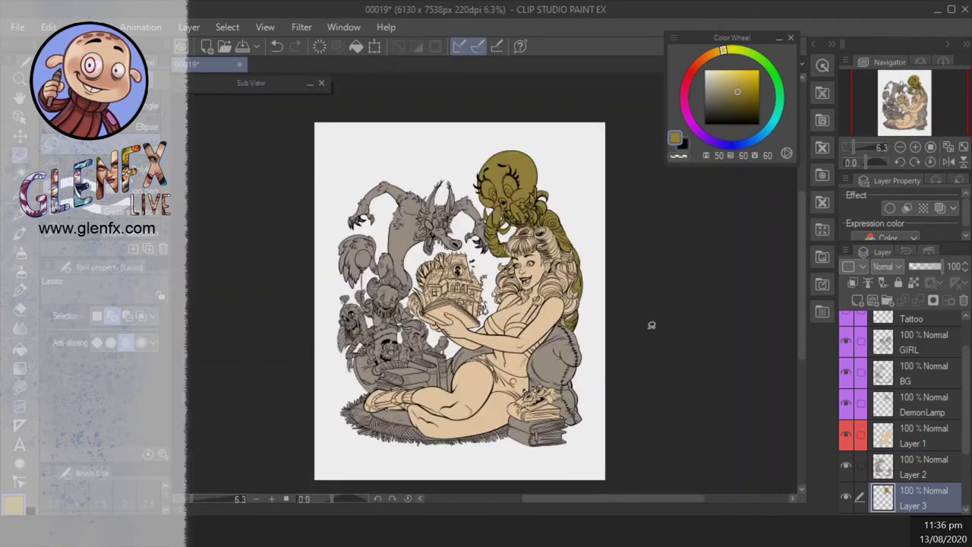
- Lock the transparent pixels of Layer 1 and activate Lasso fill
{"action": "scroll", "coordinate": [703, 298], "scroll_direction": "up", "scroll_amount": 2}
{"action": "key", "text": "alt+bracketright"}
{"action": "key", "text": "alt+bracketright"}
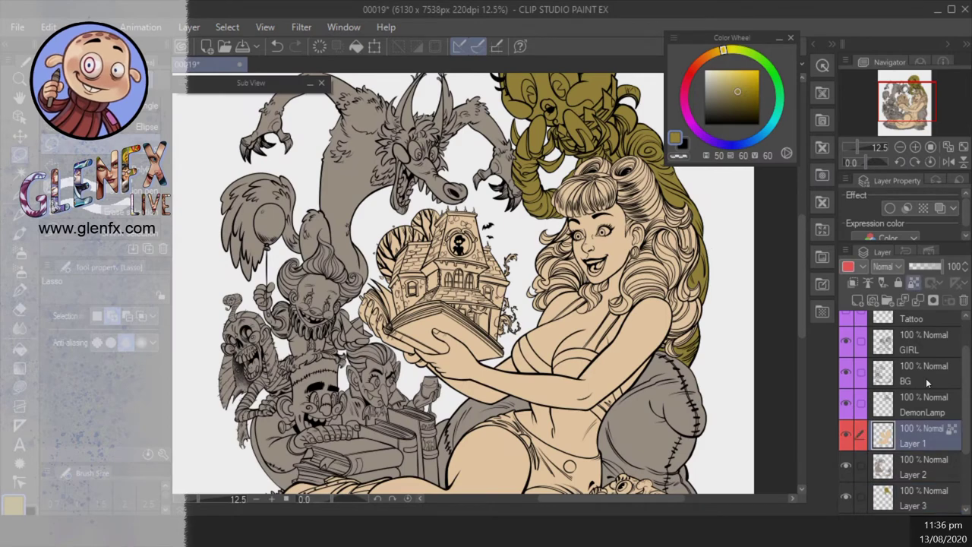
{"action": "key", "text": "u"}
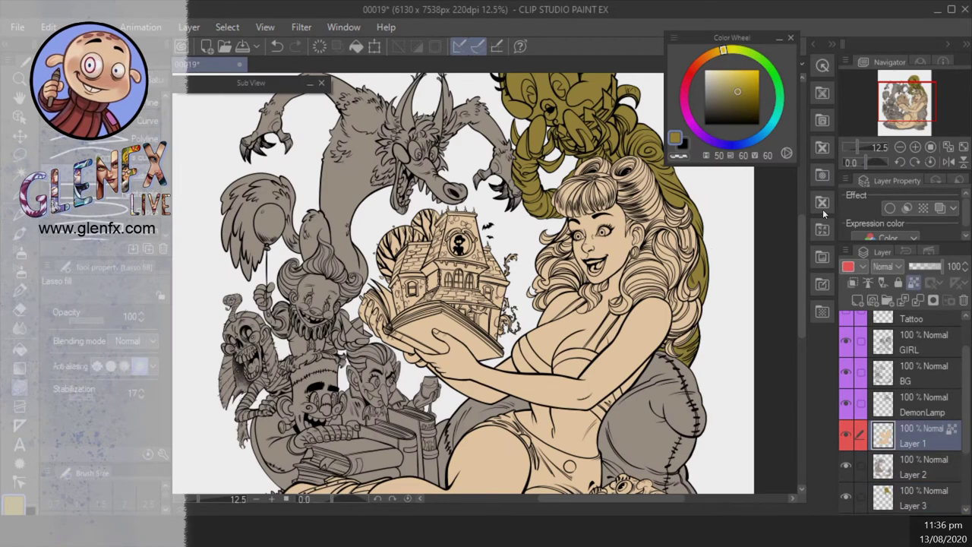
- Lasso fill the trees behind the haunted house with green at hue 71, saturation 55, value 51
{"action": "scroll", "coordinate": [441, 258], "scroll_direction": "up", "scroll_amount": 5}
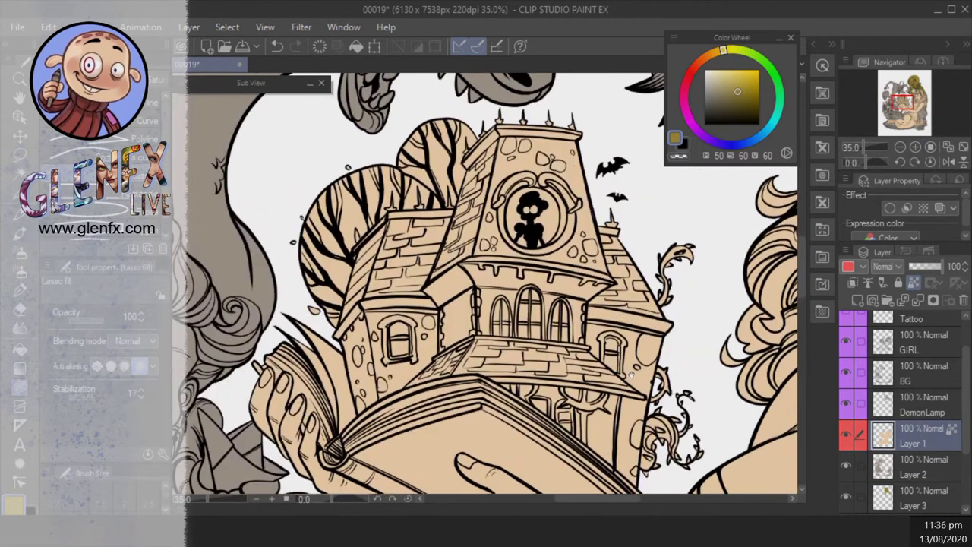
{"action": "left_click_drag", "start_coordinate": [632, 375], "coordinate": [641, 418]}
{"action": "left_click_drag", "start_coordinate": [723, 50], "coordinate": [741, 50]}
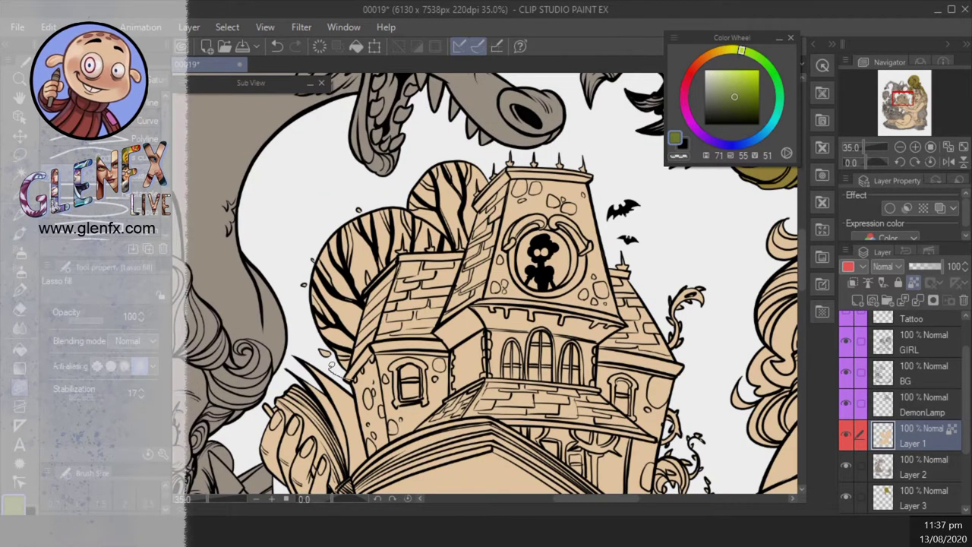
{"action": "mouse_move", "coordinate": [318, 351]}
{"action": "left_mouse_down"}
{"action": "mouse_move", "coordinate": [508, 225]}
{"action": "mouse_move", "coordinate": [334, 366]}
{"action": "left_mouse_up"}
{"action": "mouse_move", "coordinate": [334, 366]}
{"action": "left_mouse_down"}
{"action": "mouse_move", "coordinate": [351, 390]}
{"action": "mouse_move", "coordinate": [364, 384]}
{"action": "mouse_move", "coordinate": [358, 392]}
{"action": "left_mouse_up"}
- Lasso fill the haunted house's left wing and its brick roof with muted purple at hue 264, saturation 20, value 73
{"action": "left_click", "coordinate": [713, 142]}
{"action": "left_click", "coordinate": [714, 82]}
{"action": "scroll", "coordinate": [346, 363], "scroll_direction": "up", "scroll_amount": 2}
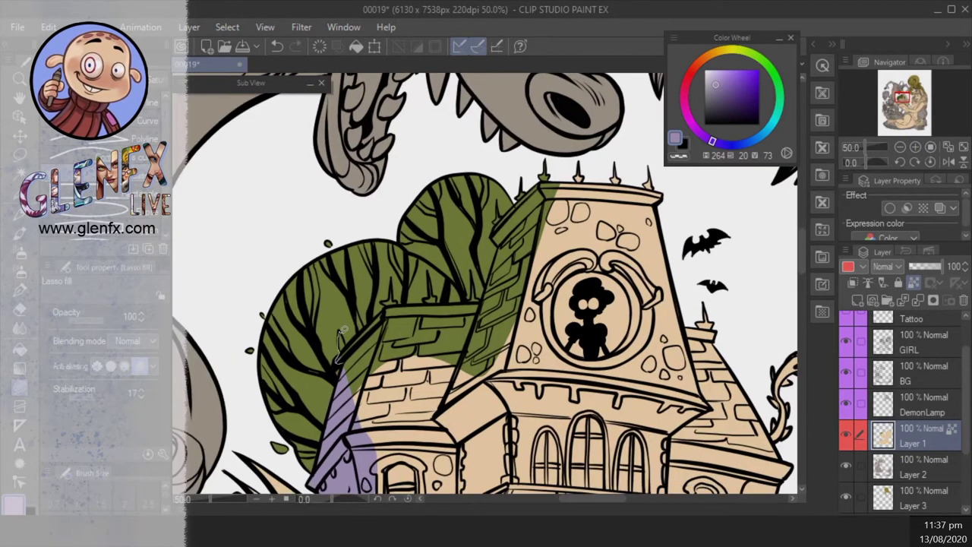
{"action": "left_click_drag", "start_coordinate": [338, 335], "coordinate": [380, 433]}
{"action": "mouse_move", "coordinate": [349, 357]}
{"action": "left_mouse_down"}
{"action": "mouse_move", "coordinate": [389, 313]}
{"action": "mouse_move", "coordinate": [392, 292]}
{"action": "mouse_move", "coordinate": [437, 292]}
{"action": "mouse_move", "coordinate": [392, 302]}
{"action": "mouse_move", "coordinate": [432, 301]}
{"action": "left_mouse_up"}
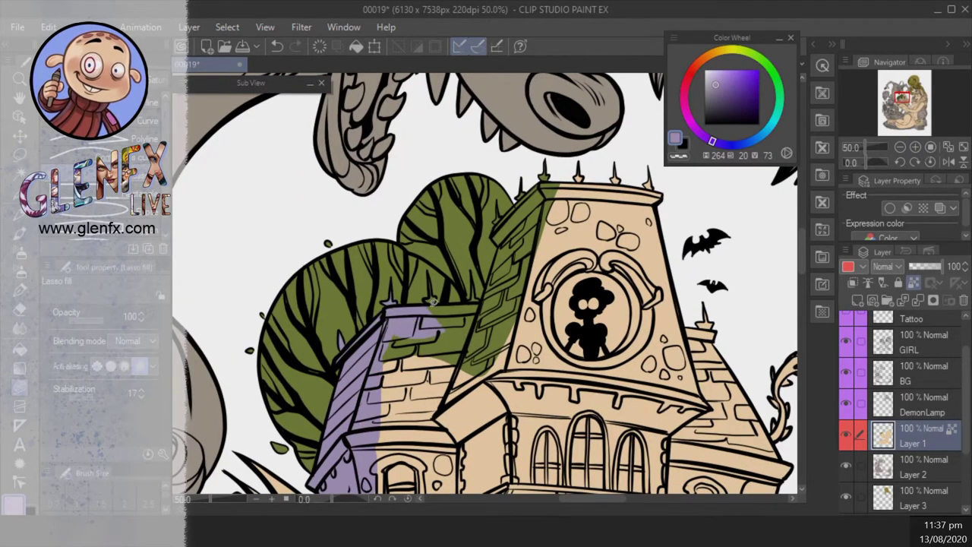
{"action": "key", "text": "ctrl+z"}
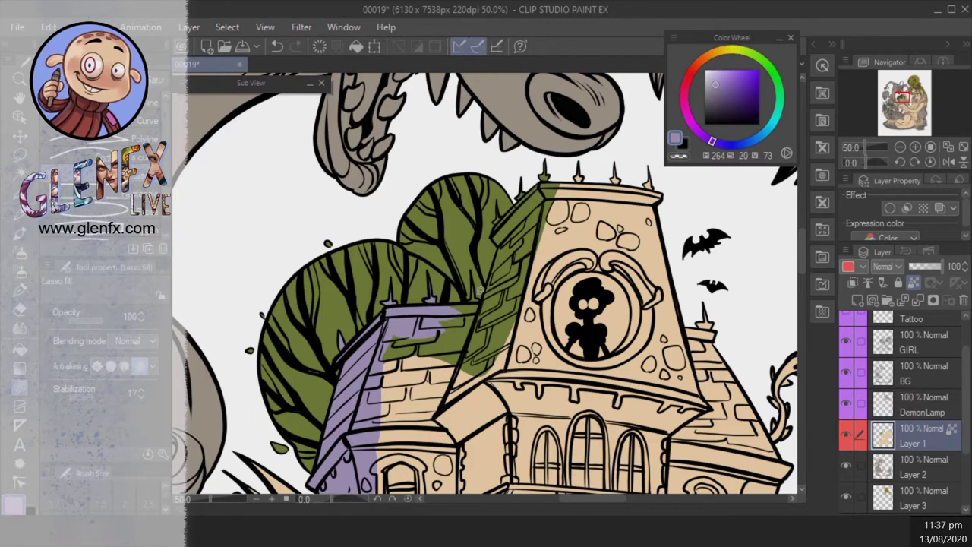
{"action": "mouse_move", "coordinate": [473, 291]}
{"action": "left_mouse_down"}
{"action": "mouse_move", "coordinate": [456, 426]}
{"action": "mouse_move", "coordinate": [371, 347]}
{"action": "mouse_move", "coordinate": [471, 313]}
{"action": "left_mouse_up"}
{"action": "left_click_drag", "start_coordinate": [501, 219], "coordinate": [421, 298]}
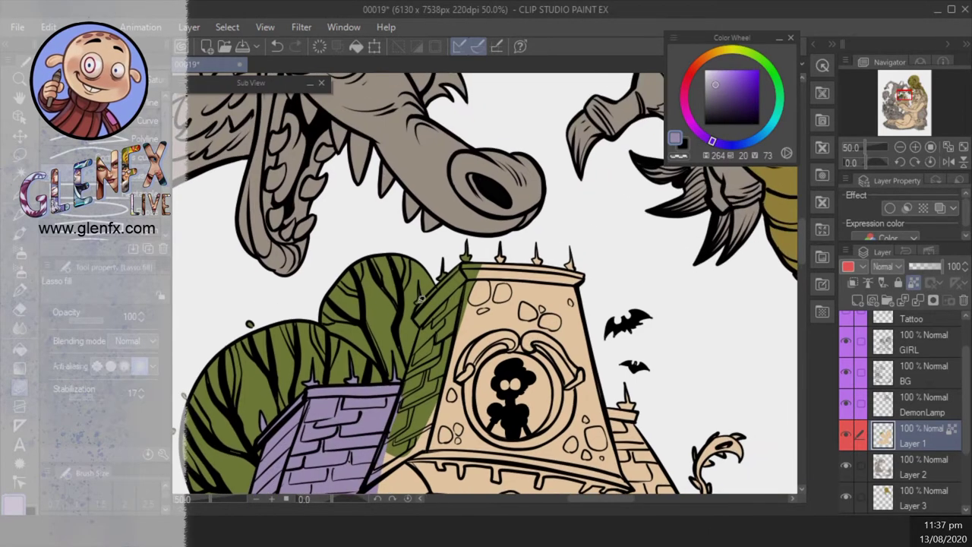
- Lasso fill the central tower, the right wing's roof and the lower porch roof with muted purple at hue 264, saturation 20, value 73
{"action": "mouse_move", "coordinate": [411, 364]}
{"action": "left_mouse_down"}
{"action": "mouse_move", "coordinate": [416, 289]}
{"action": "mouse_move", "coordinate": [422, 340]}
{"action": "mouse_move", "coordinate": [425, 319]}
{"action": "mouse_move", "coordinate": [467, 314]}
{"action": "mouse_move", "coordinate": [434, 111]}
{"action": "mouse_move", "coordinate": [425, 304]}
{"action": "mouse_move", "coordinate": [456, 251]}
{"action": "mouse_move", "coordinate": [439, 316]}
{"action": "mouse_move", "coordinate": [416, 283]}
{"action": "left_mouse_up"}
{"action": "left_click_drag", "start_coordinate": [623, 220], "coordinate": [691, 334]}
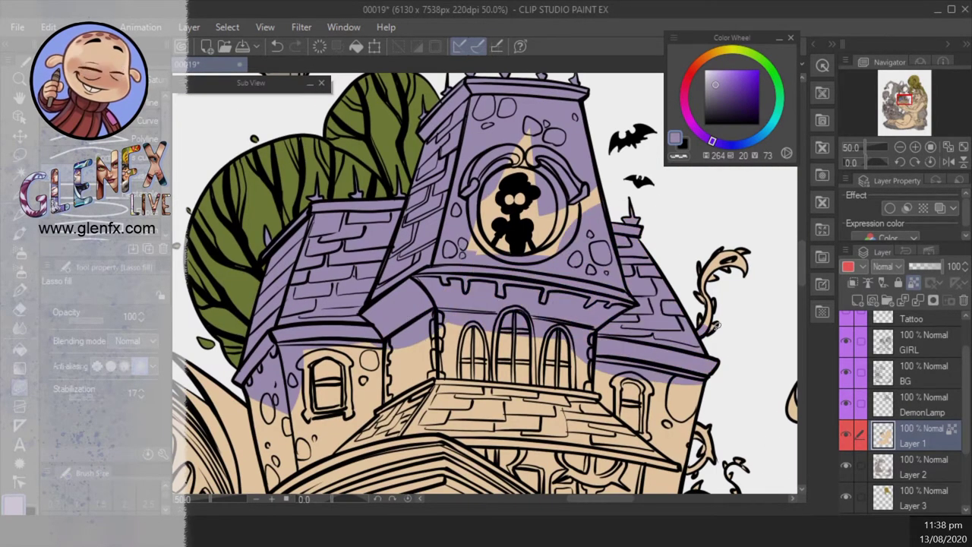
{"action": "mouse_move", "coordinate": [668, 243]}
{"action": "left_mouse_down"}
{"action": "mouse_move", "coordinate": [653, 319]}
{"action": "mouse_move", "coordinate": [650, 235]}
{"action": "mouse_move", "coordinate": [688, 179]}
{"action": "left_mouse_up"}
{"action": "mouse_move", "coordinate": [448, 380]}
{"action": "left_mouse_down"}
{"action": "mouse_move", "coordinate": [366, 289]}
{"action": "mouse_move", "coordinate": [604, 355]}
{"action": "mouse_move", "coordinate": [637, 312]}
{"action": "mouse_move", "coordinate": [630, 357]}
{"action": "left_mouse_up"}
- Lasso fill the upper walls of the left wing, middle section and right wing with grey at hue 264, saturation 6, value 55
{"action": "left_click", "coordinate": [711, 92]}
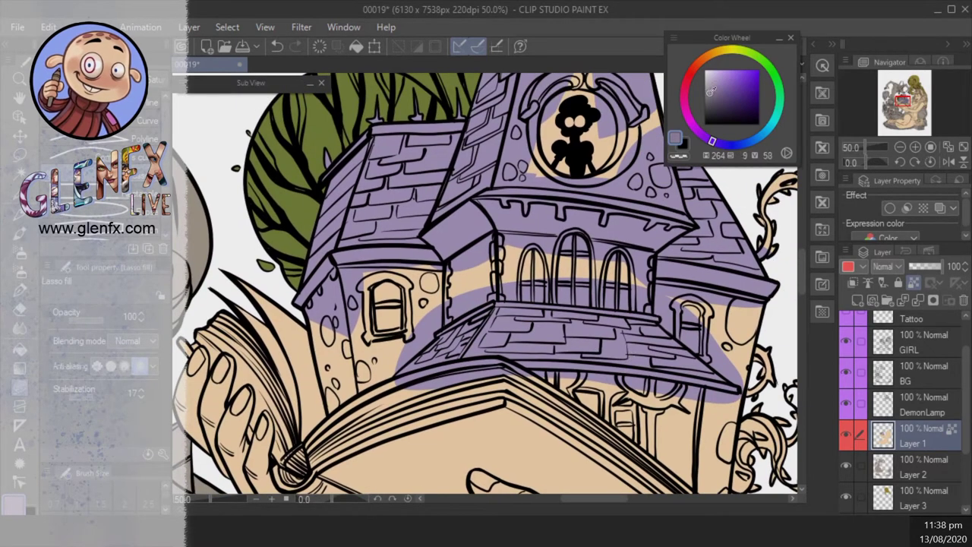
{"action": "left_click_drag", "start_coordinate": [348, 266], "coordinate": [357, 301]}
{"action": "left_click_drag", "start_coordinate": [310, 346], "coordinate": [407, 363]}
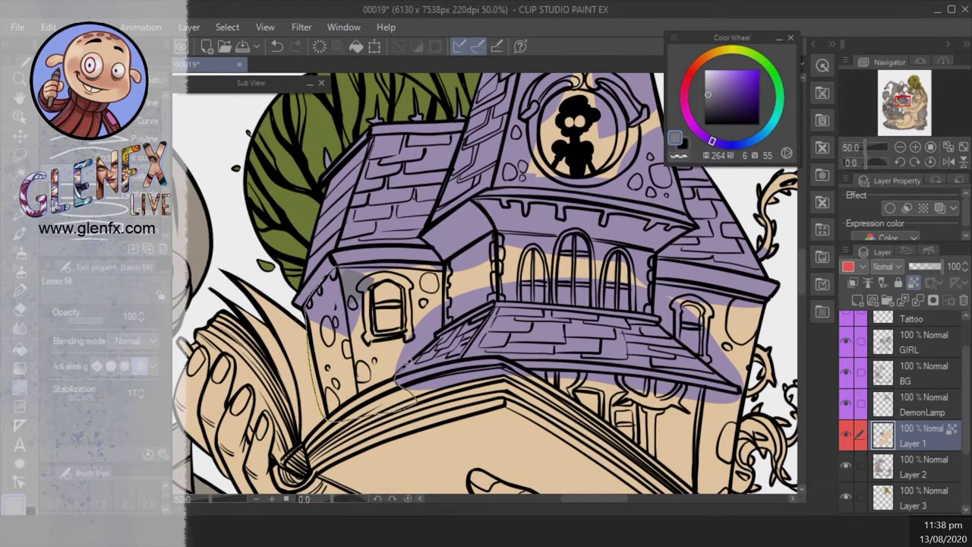
{"action": "left_click_drag", "start_coordinate": [311, 308], "coordinate": [453, 304]}
{"action": "mouse_move", "coordinate": [453, 366]}
{"action": "left_mouse_down"}
{"action": "mouse_move", "coordinate": [345, 312]}
{"action": "mouse_move", "coordinate": [403, 311]}
{"action": "left_mouse_up"}
{"action": "mouse_move", "coordinate": [499, 279]}
{"action": "left_mouse_down"}
{"action": "mouse_move", "coordinate": [461, 356]}
{"action": "mouse_move", "coordinate": [430, 325]}
{"action": "left_mouse_up"}
{"action": "left_click_drag", "start_coordinate": [596, 275], "coordinate": [477, 371]}
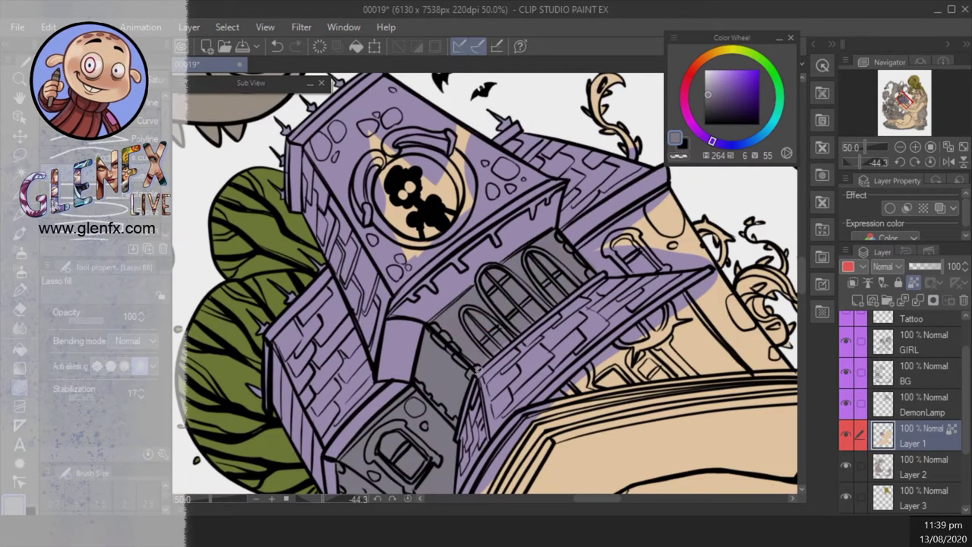
{"action": "scroll", "coordinate": [607, 288], "scroll_direction": "up", "scroll_amount": 3}
{"action": "left_click_drag", "start_coordinate": [550, 317], "coordinate": [674, 243]}
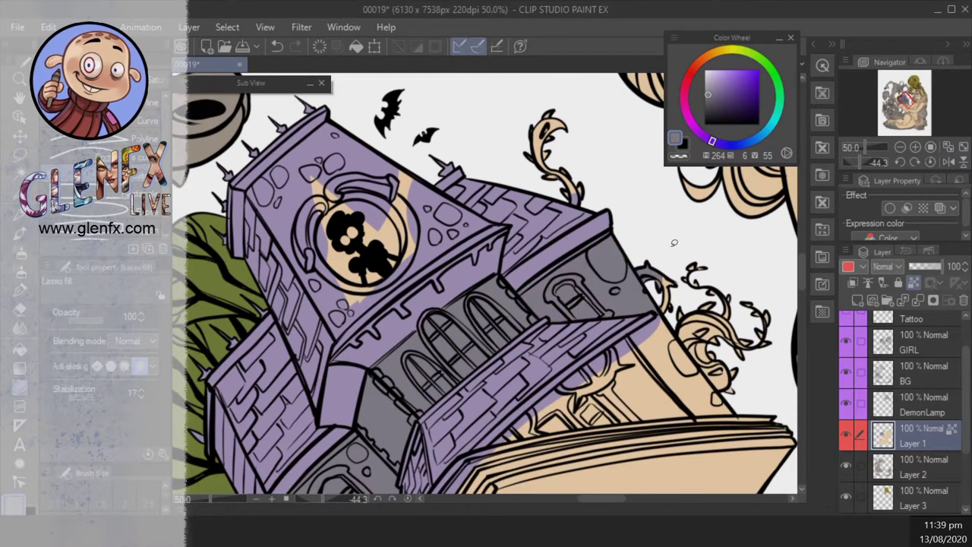
- Lasso fill the front face of the central tower around the round window with the same wall grey
{"action": "scroll", "coordinate": [606, 271], "scroll_direction": "up", "scroll_amount": 2}
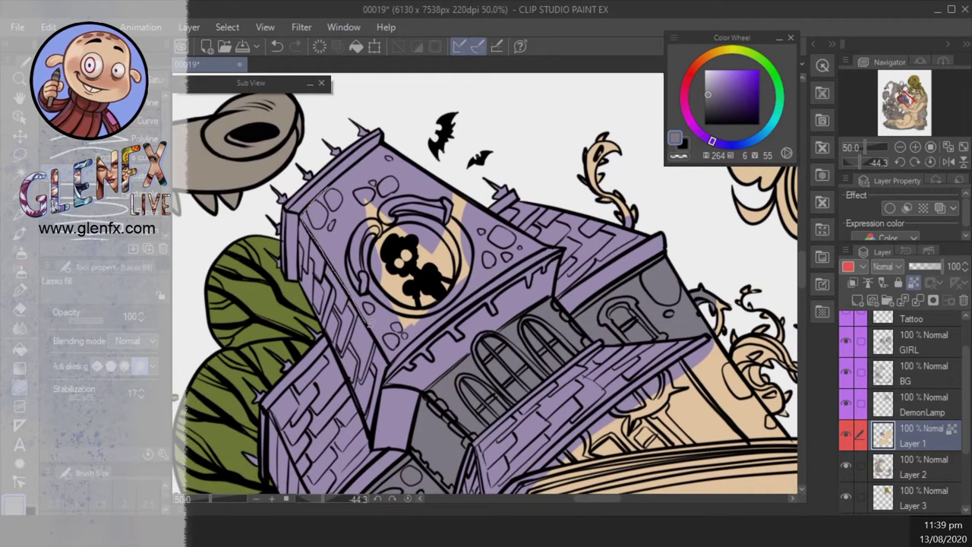
{"action": "left_click_drag", "start_coordinate": [371, 326], "coordinate": [490, 229]}
{"action": "scroll", "coordinate": [400, 346], "scroll_direction": "up", "scroll_amount": 2}
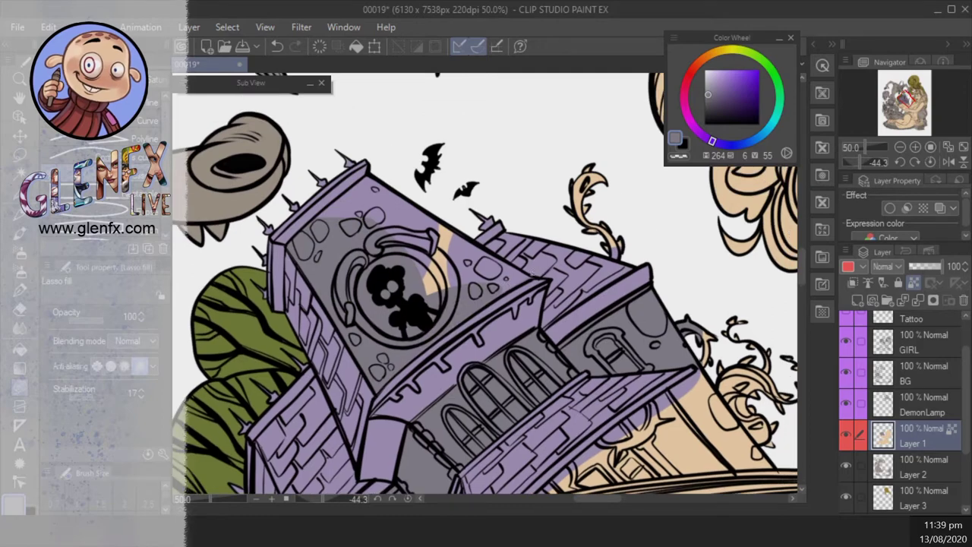
{"action": "mouse_move", "coordinate": [400, 347]}
{"action": "left_mouse_down"}
{"action": "mouse_move", "coordinate": [356, 364]}
{"action": "mouse_move", "coordinate": [420, 327]}
{"action": "mouse_move", "coordinate": [503, 319]}
{"action": "mouse_move", "coordinate": [418, 342]}
{"action": "mouse_move", "coordinate": [426, 289]}
{"action": "left_mouse_up"}
- Reset the canvas rotation and lasso fill the tower's round window and ornate frame with dark purple at hue 264, saturation 16, value 27
{"action": "key", "text": "ctrl+shift+r"}
{"action": "scroll", "coordinate": [456, 304], "scroll_direction": "up", "scroll_amount": 2}
{"action": "left_click", "coordinate": [714, 108]}
{"action": "mouse_move", "coordinate": [491, 325]}
{"action": "left_mouse_down"}
{"action": "mouse_move", "coordinate": [515, 363]}
{"action": "mouse_move", "coordinate": [538, 307]}
{"action": "mouse_move", "coordinate": [464, 287]}
{"action": "left_mouse_up"}
- Fill the individual stones on the tower's front face with darker grey at hue 264, saturation 6, value 38
{"action": "key", "text": "g"}
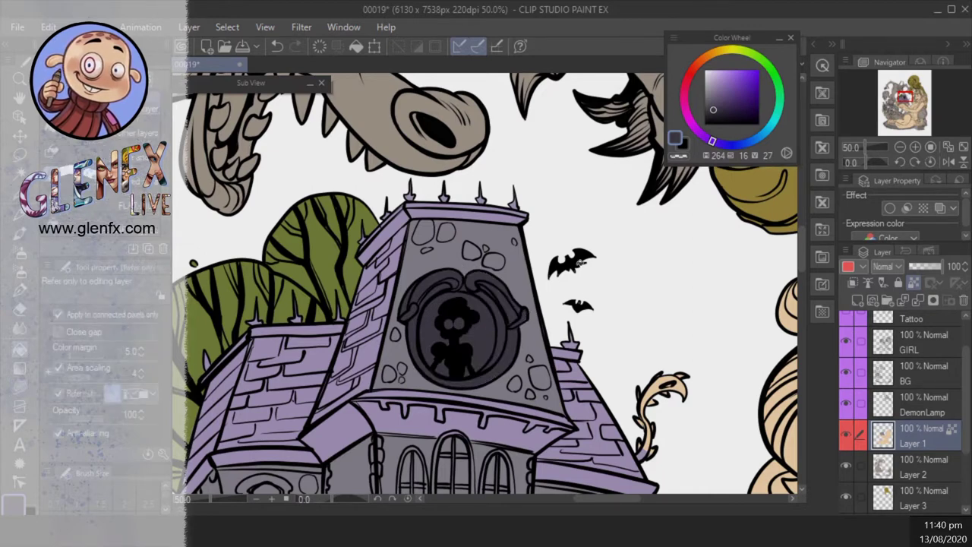
{"action": "left_click", "coordinate": [708, 103]}
{"action": "left_click", "coordinate": [423, 232]}
{"action": "left_click", "coordinate": [445, 232]}
{"action": "left_click", "coordinate": [471, 250]}
{"action": "left_click", "coordinate": [493, 259]}
{"action": "left_click", "coordinate": [493, 259]}
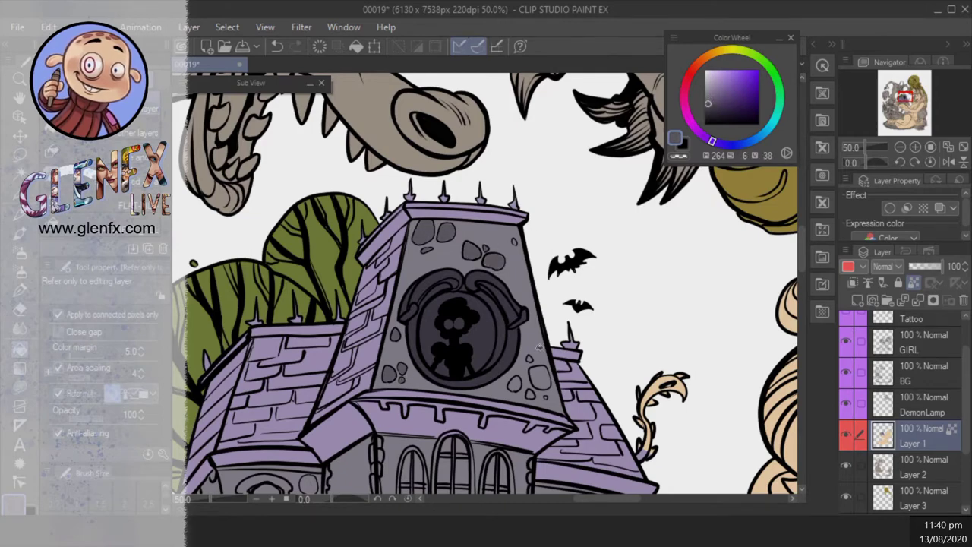
{"action": "left_click", "coordinate": [514, 384]}
{"action": "left_click", "coordinate": [539, 376]}
{"action": "scroll", "coordinate": [529, 264], "scroll_direction": "down", "scroll_amount": 2}
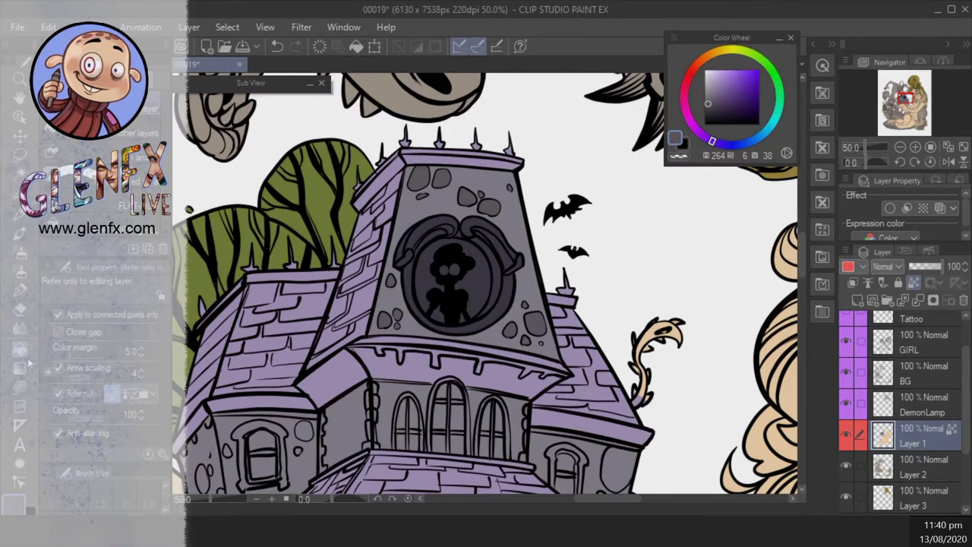
- Lasso fill the glass behind the silhouette in the tower's round window with pale yellow at hue 56, saturation 37, value 100
{"action": "left_click", "coordinate": [19, 385]}
{"action": "scroll", "coordinate": [634, 209], "scroll_direction": "up", "scroll_amount": 1}
{"action": "mouse_move", "coordinate": [343, 341]}
{"action": "left_mouse_down"}
{"action": "mouse_move", "coordinate": [402, 351]}
{"action": "mouse_move", "coordinate": [361, 362]}
{"action": "left_mouse_up"}
{"action": "mouse_move", "coordinate": [411, 247]}
{"action": "left_mouse_down"}
{"action": "mouse_move", "coordinate": [372, 350]}
{"action": "mouse_move", "coordinate": [425, 250]}
{"action": "left_mouse_up"}
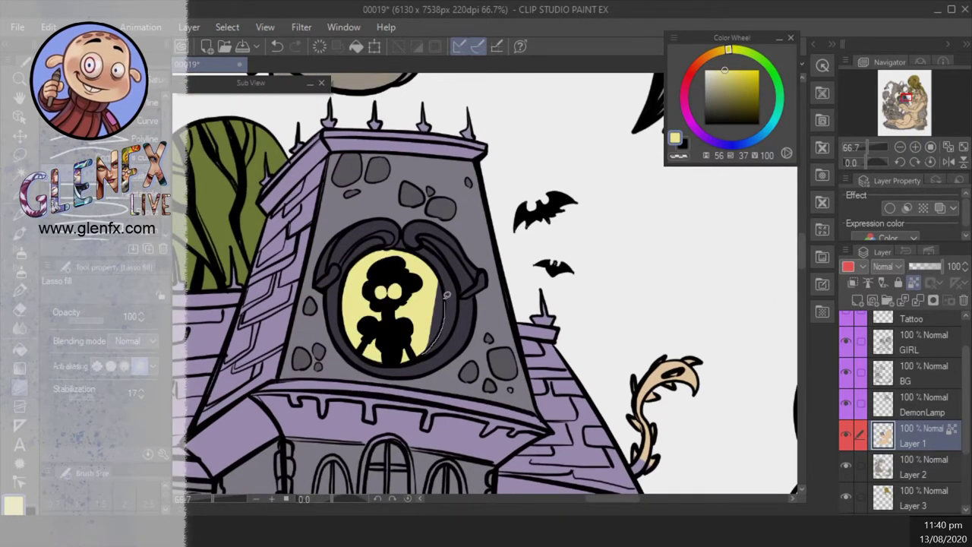
{"action": "left_click_drag", "start_coordinate": [448, 282], "coordinate": [436, 354]}
{"action": "left_click_drag", "start_coordinate": [880, 148], "coordinate": [858, 156]}
{"action": "scroll", "coordinate": [513, 215], "scroll_direction": "up", "scroll_amount": 3}
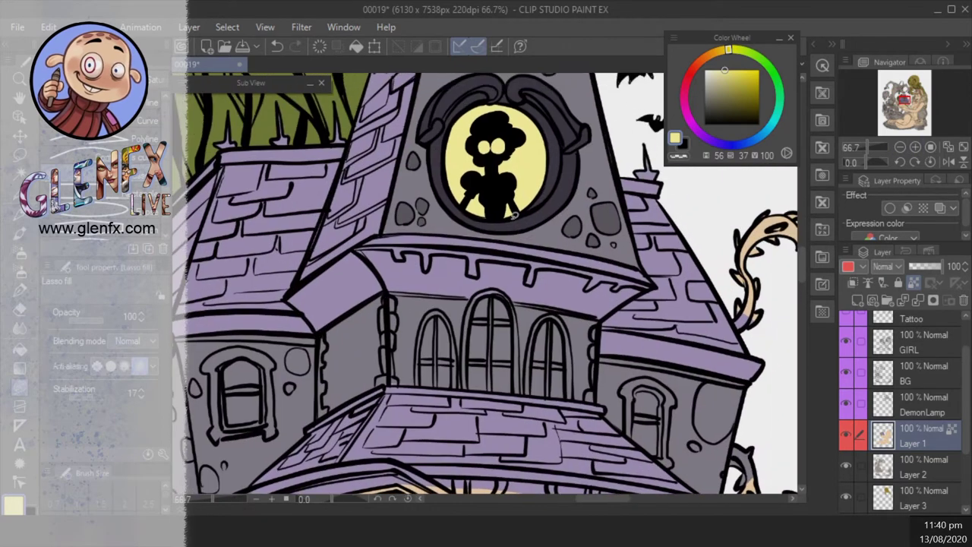
- Sample the stone grey and lasso fill the left wing's window and its surround with hue 270, saturation 6, value 38
{"action": "left_click", "coordinate": [430, 215], "text": "alt"}
{"action": "left_click_drag", "start_coordinate": [421, 322], "coordinate": [269, 414]}
{"action": "left_click", "coordinate": [261, 417], "text": "alt"}
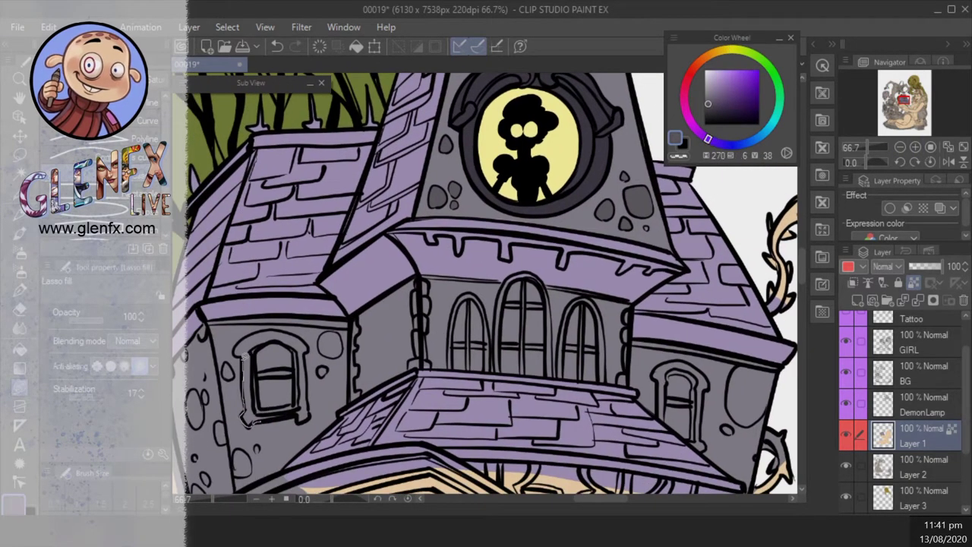
{"action": "mouse_move", "coordinate": [244, 355]}
{"action": "left_mouse_down"}
{"action": "mouse_move", "coordinate": [275, 332]}
{"action": "mouse_move", "coordinate": [309, 415]}
{"action": "mouse_move", "coordinate": [307, 350]}
{"action": "mouse_move", "coordinate": [256, 343]}
{"action": "left_mouse_up"}
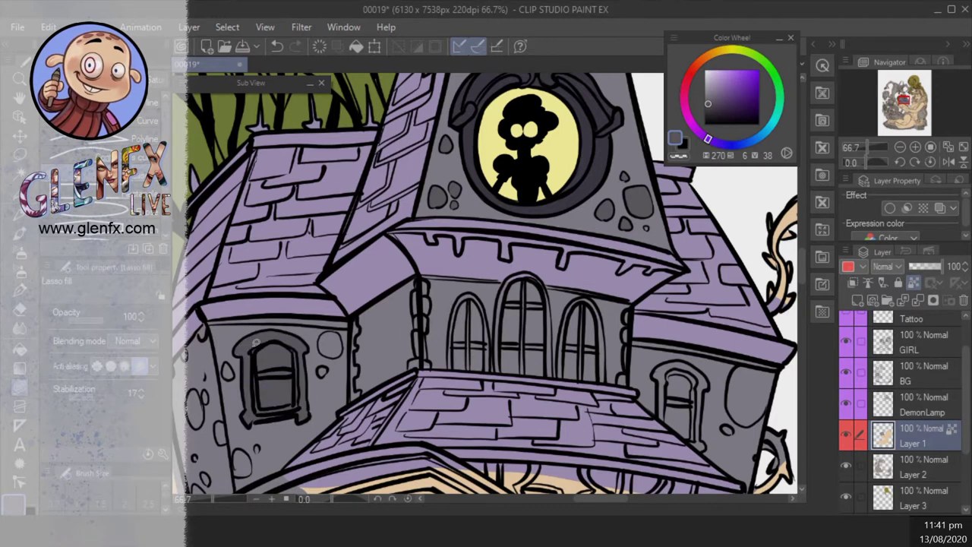
{"action": "left_click_drag", "start_coordinate": [467, 340], "coordinate": [399, 340]}
- Fill the frames of the three arched windows and the right wing's window surround with the same dark grey
{"action": "key", "text": "g"}
{"action": "left_click", "coordinate": [402, 296]}
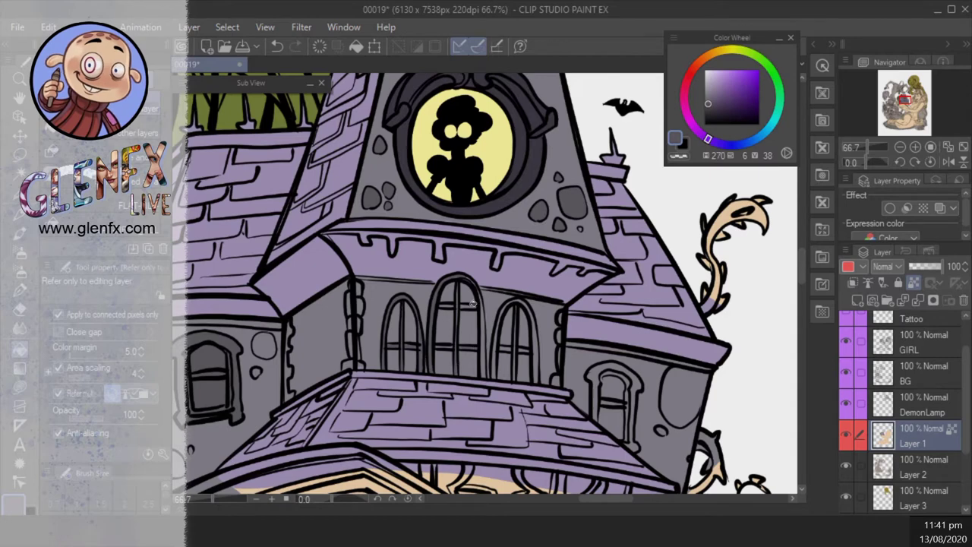
{"action": "left_click", "coordinate": [481, 306]}
{"action": "left_click", "coordinate": [523, 348]}
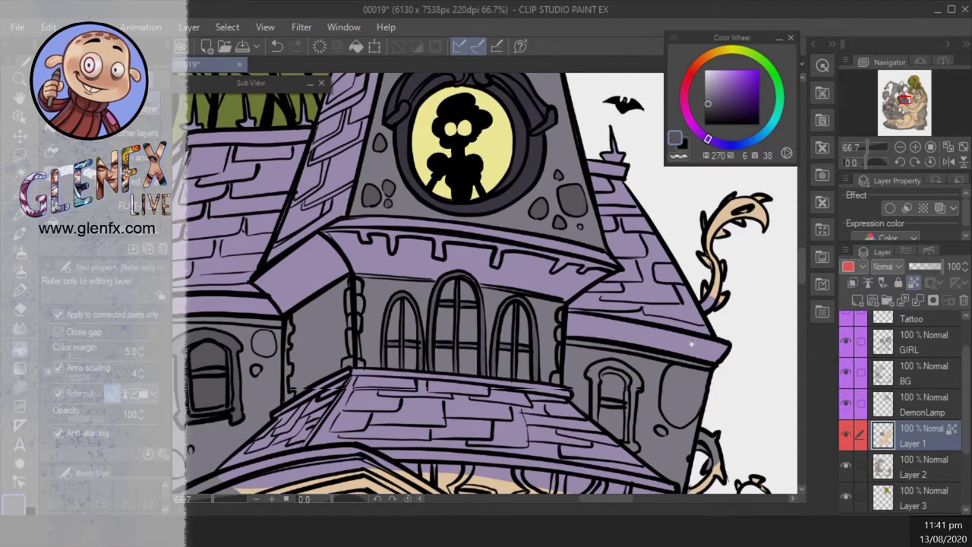
{"action": "left_click_drag", "start_coordinate": [524, 350], "coordinate": [505, 307]}
{"action": "left_click", "coordinate": [612, 362]}
- Sample the round window's yellow and lasso fill the left arched window's lower panes and the left wing's window panes
{"action": "key", "text": "u"}
{"action": "left_click", "coordinate": [481, 116], "text": "alt"}
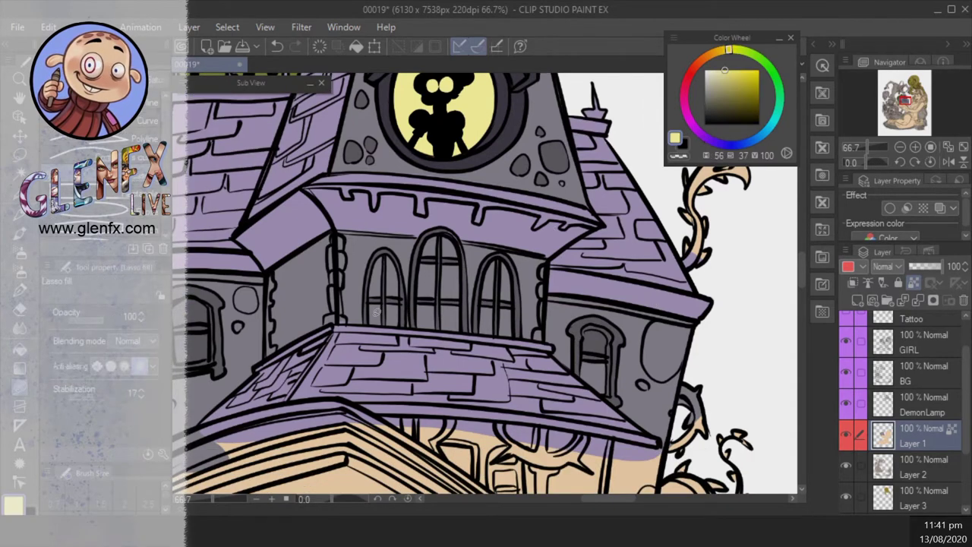
{"action": "mouse_move", "coordinate": [383, 320]}
{"action": "left_mouse_down"}
{"action": "mouse_move", "coordinate": [371, 307]}
{"action": "mouse_move", "coordinate": [397, 325]}
{"action": "left_mouse_up"}
{"action": "left_click_drag", "start_coordinate": [395, 315], "coordinate": [479, 315]}
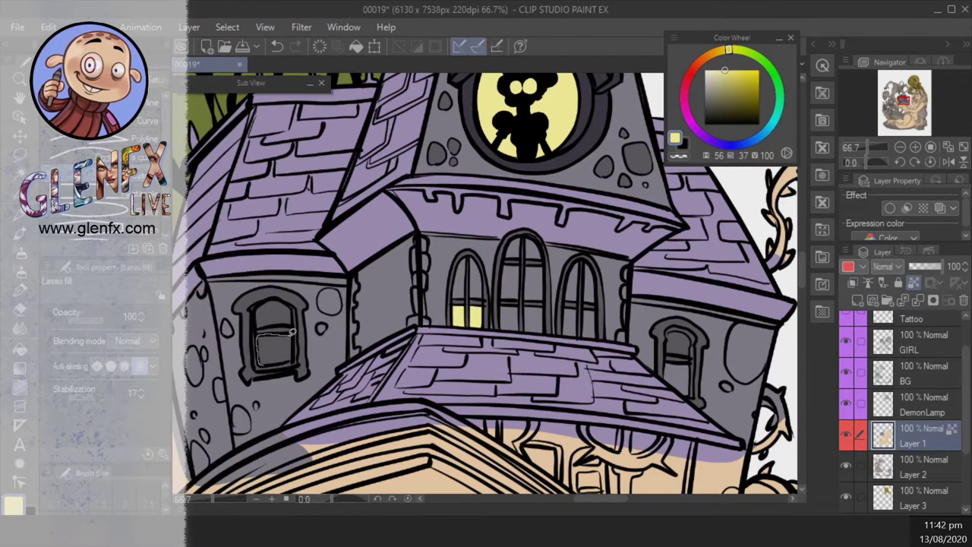
{"action": "left_click_drag", "start_coordinate": [292, 332], "coordinate": [215, 327]}
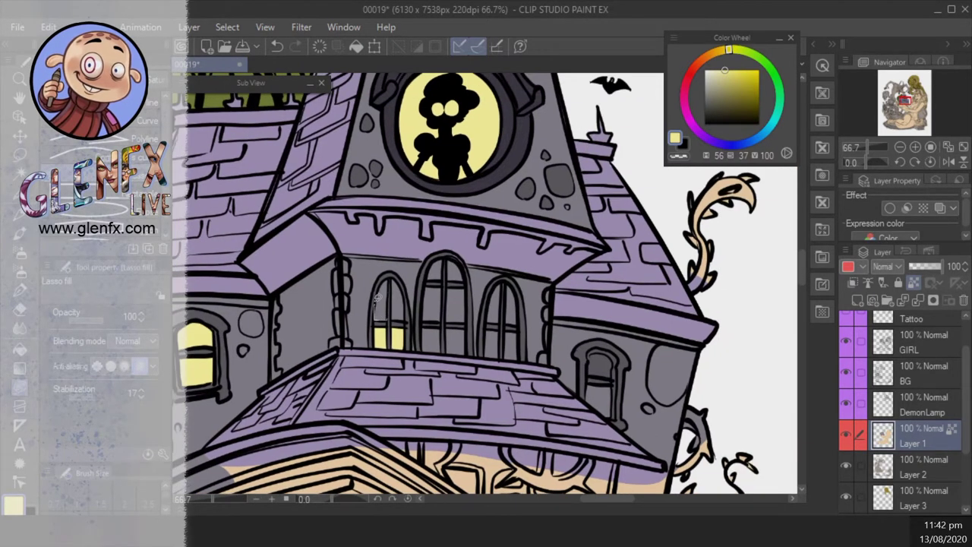
- Lasso fill the remaining panes of the three arched windows and the right wing's window with the same pale yellow
{"action": "mouse_move", "coordinate": [376, 299]}
{"action": "left_mouse_down"}
{"action": "mouse_move", "coordinate": [395, 276]}
{"action": "mouse_move", "coordinate": [407, 299]}
{"action": "mouse_move", "coordinate": [398, 310]}
{"action": "mouse_move", "coordinate": [445, 257]}
{"action": "mouse_move", "coordinate": [449, 278]}
{"action": "mouse_move", "coordinate": [456, 261]}
{"action": "mouse_move", "coordinate": [463, 283]}
{"action": "left_mouse_up"}
{"action": "mouse_move", "coordinate": [424, 312]}
{"action": "left_mouse_down"}
{"action": "mouse_move", "coordinate": [455, 284]}
{"action": "mouse_move", "coordinate": [469, 303]}
{"action": "mouse_move", "coordinate": [449, 319]}
{"action": "mouse_move", "coordinate": [470, 276]}
{"action": "mouse_move", "coordinate": [446, 323]}
{"action": "mouse_move", "coordinate": [433, 324]}
{"action": "mouse_move", "coordinate": [438, 349]}
{"action": "mouse_move", "coordinate": [452, 323]}
{"action": "mouse_move", "coordinate": [453, 353]}
{"action": "left_mouse_up"}
{"action": "left_click", "coordinate": [471, 338], "text": "alt"}
{"action": "left_click", "coordinate": [473, 337], "text": "alt"}
{"action": "left_click", "coordinate": [469, 335], "text": "alt"}
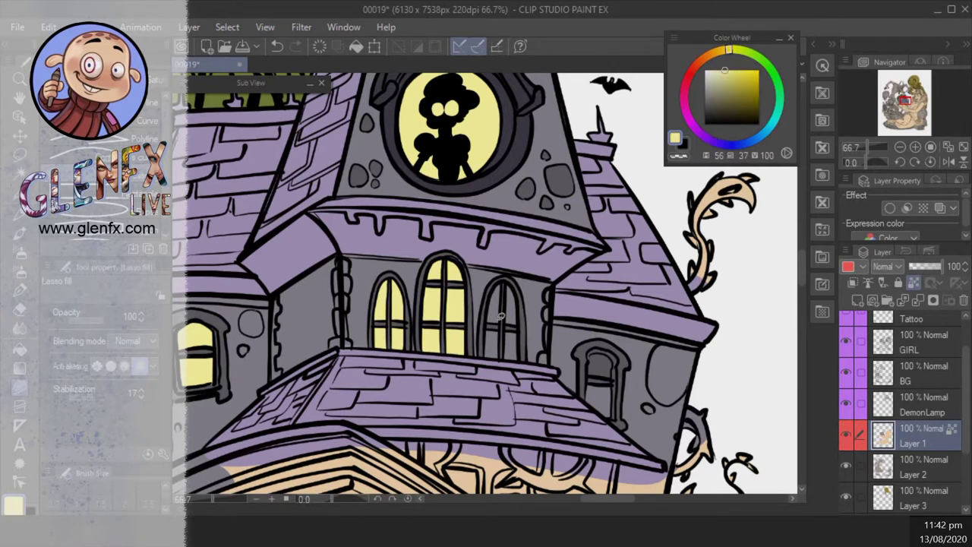
{"action": "mouse_move", "coordinate": [502, 278]}
{"action": "left_mouse_down"}
{"action": "mouse_move", "coordinate": [493, 324]}
{"action": "mouse_move", "coordinate": [520, 282]}
{"action": "left_mouse_up"}
{"action": "left_click_drag", "start_coordinate": [486, 334], "coordinate": [507, 337]}
{"action": "scroll", "coordinate": [586, 355], "scroll_direction": "down", "scroll_amount": 2}
{"action": "left_click_drag", "start_coordinate": [592, 357], "coordinate": [603, 375]}
{"action": "scroll", "coordinate": [532, 334], "scroll_direction": "down", "scroll_amount": 4}
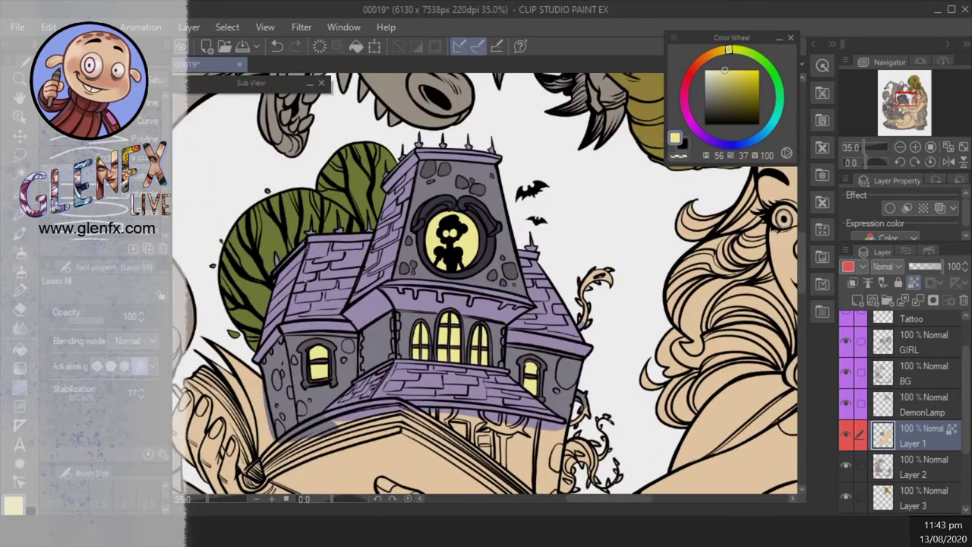
- Lasso fill the tower's overhang with dark purple at hue 262, saturation 16, value 27, and the corner stones with grey at hue 270, saturation 6, value 38
{"action": "scroll", "coordinate": [467, 292], "scroll_direction": "up", "scroll_amount": 2}
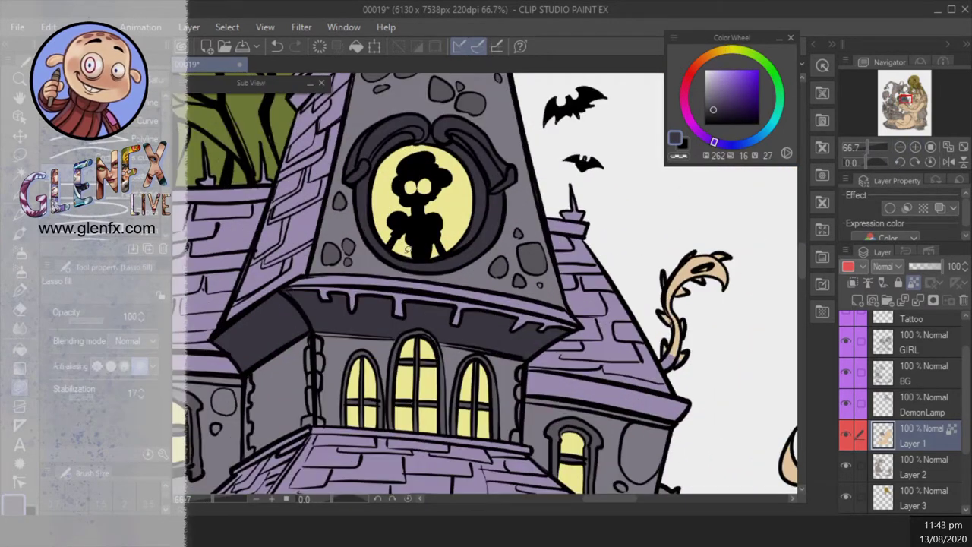
{"action": "left_click_drag", "start_coordinate": [318, 331], "coordinate": [319, 333]}
{"action": "left_click", "coordinate": [451, 322], "text": "alt"}
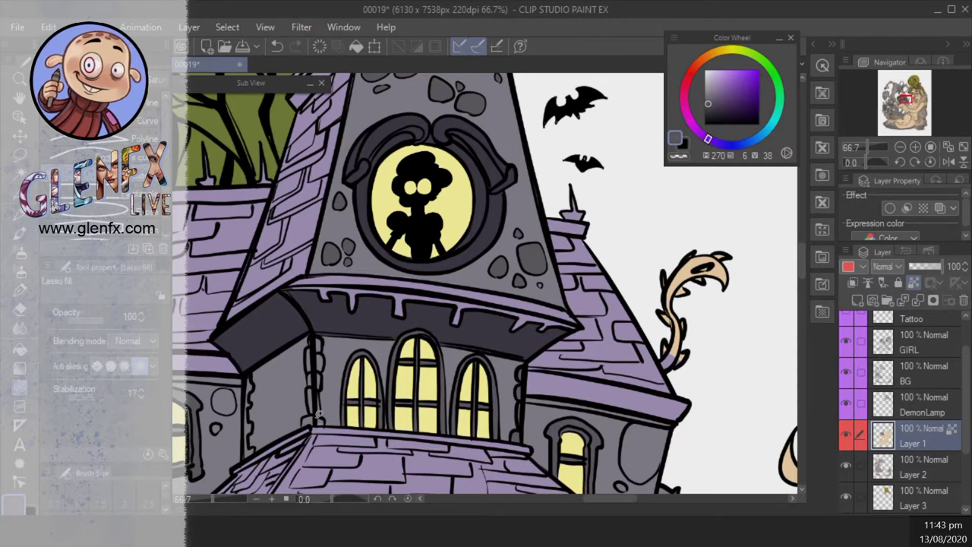
{"action": "left_click_drag", "start_coordinate": [322, 402], "coordinate": [311, 424]}
{"action": "left_click_drag", "start_coordinate": [325, 346], "coordinate": [322, 338]}
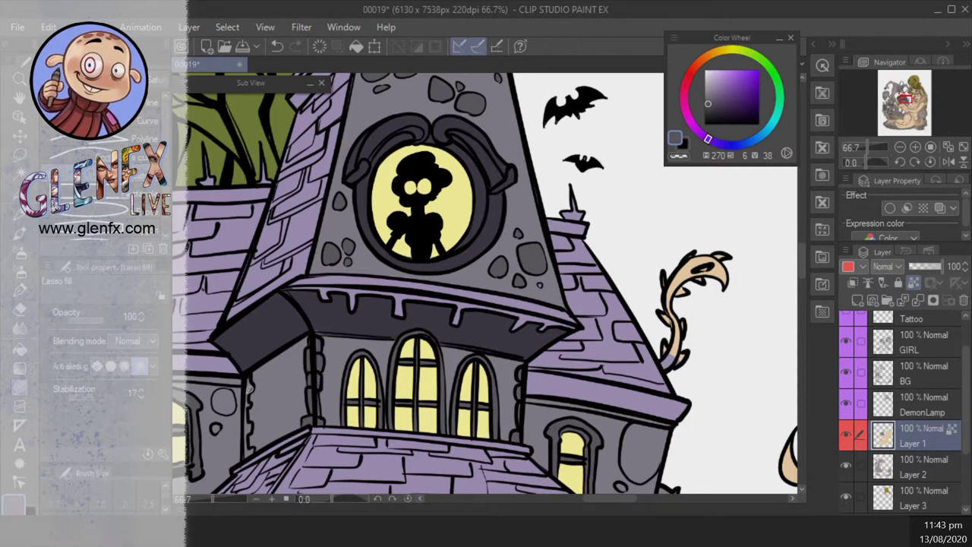
{"action": "left_click_drag", "start_coordinate": [247, 370], "coordinate": [248, 369]}
{"action": "left_click_drag", "start_coordinate": [247, 369], "coordinate": [253, 320]}
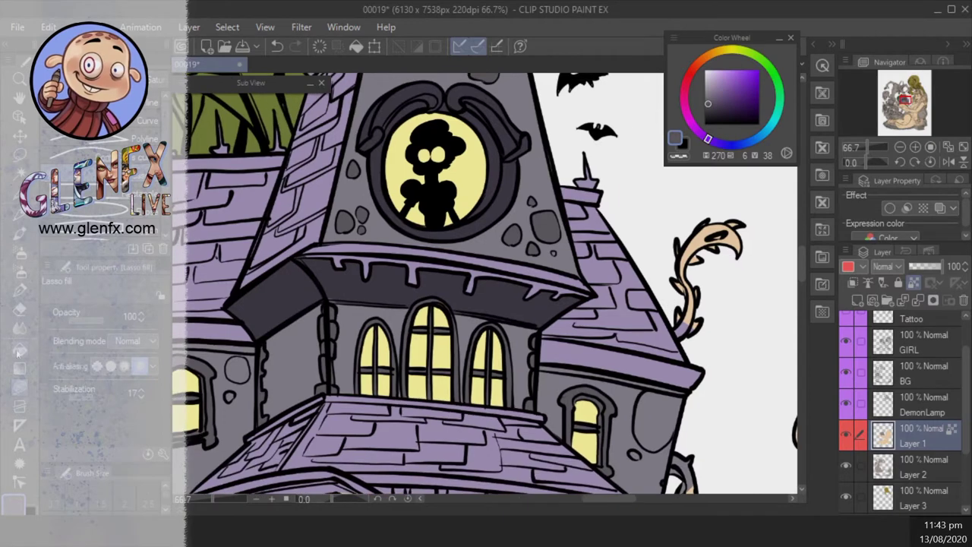
- Fill the stones on the left wing's walls with dark grey at hue 270, saturation 6, value 38
{"action": "key", "text": "g"}
{"action": "left_click_drag", "start_coordinate": [97, 341], "coordinate": [265, 361]}
{"action": "left_click", "coordinate": [268, 359]}
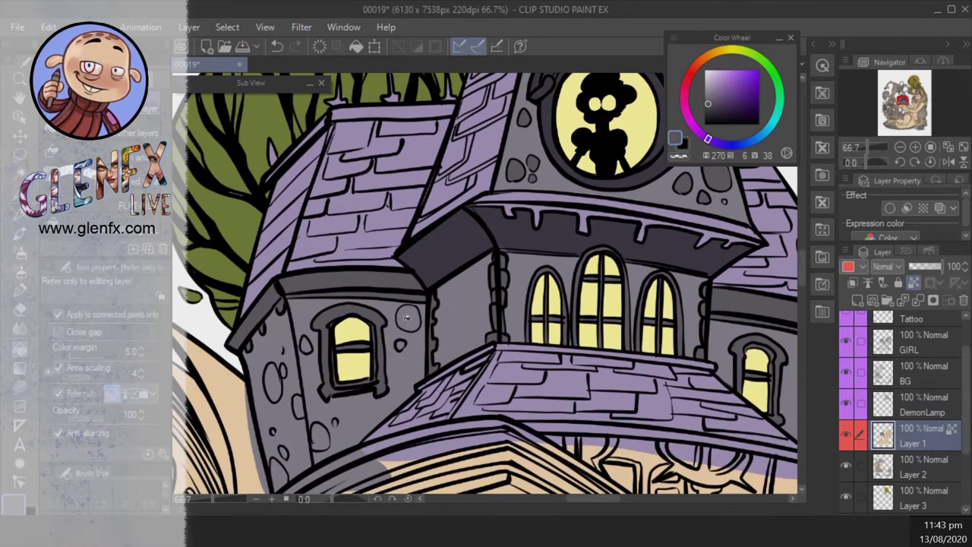
{"action": "left_click_drag", "start_coordinate": [416, 361], "coordinate": [423, 304]}
{"action": "left_click", "coordinate": [300, 401]}
{"action": "left_click", "coordinate": [265, 440]}
{"action": "left_click", "coordinate": [291, 463]}
{"action": "left_click", "coordinate": [313, 490]}
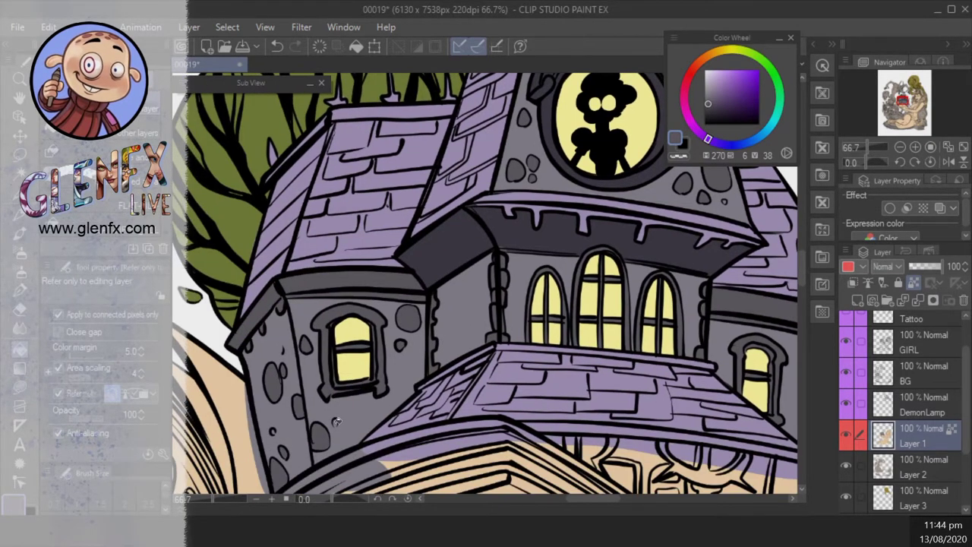
- Fill the lower right walls beside the porch with grey at hue 267, saturation 6, value 55
{"action": "mouse_move", "coordinate": [337, 420]}
{"action": "left_mouse_down"}
{"action": "mouse_move", "coordinate": [229, 427]}
{"action": "mouse_move", "coordinate": [132, 325]}
{"action": "left_mouse_up"}
{"action": "key", "text": "g"}
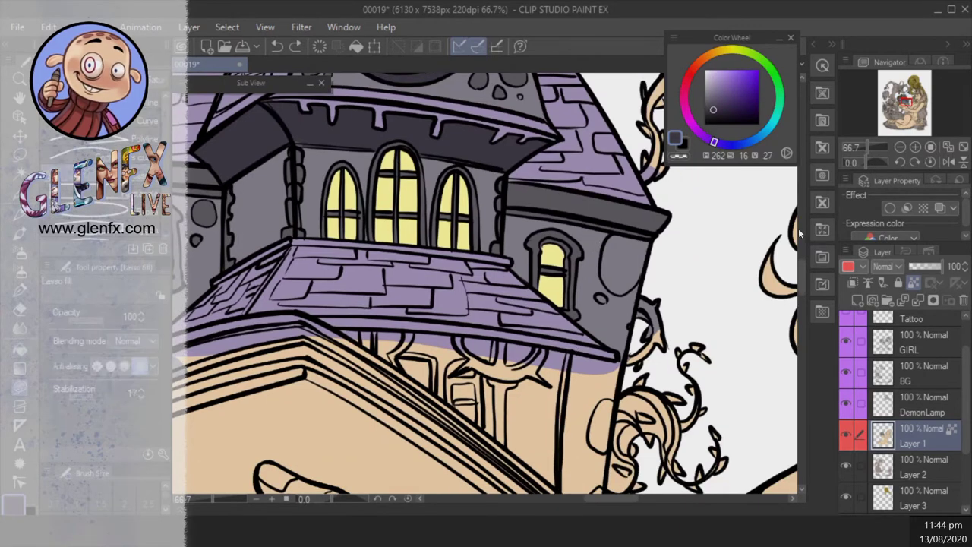
{"action": "left_click_drag", "start_coordinate": [799, 234], "coordinate": [805, 133]}
{"action": "key", "text": "g"}
{"action": "left_click", "coordinate": [596, 342]}
{"action": "left_click", "coordinate": [603, 263]}
{"action": "left_click", "coordinate": [560, 262]}
{"action": "left_click", "coordinate": [539, 327]}
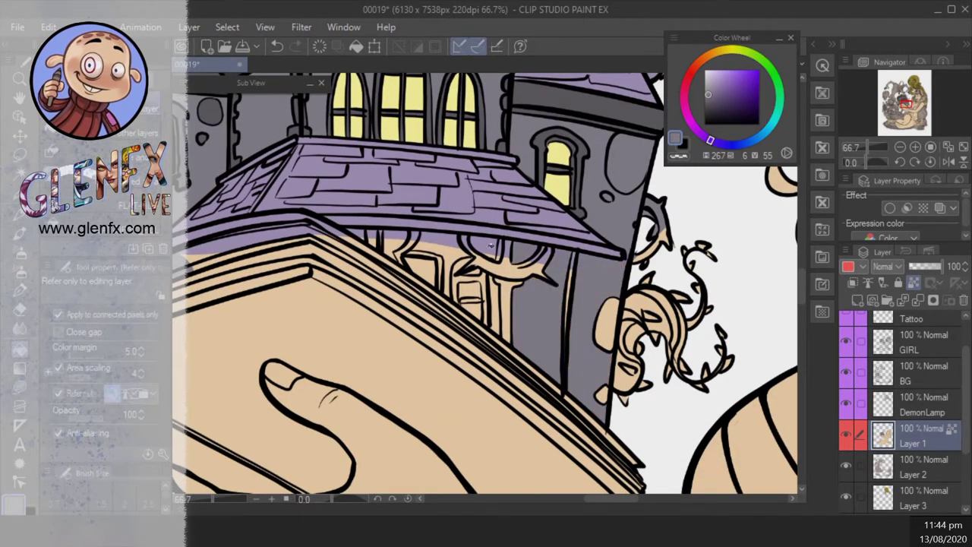
- Cover the remaining areas beneath the porch roof, including its posts and openings, with the same wall grey
{"action": "left_click", "coordinate": [486, 247]}
{"action": "left_click", "coordinate": [439, 240]}
{"action": "left_click", "coordinate": [441, 269]}
{"action": "left_click", "coordinate": [395, 245]}
{"action": "key", "text": "g"}
{"action": "left_click_drag", "start_coordinate": [393, 240], "coordinate": [394, 404]}
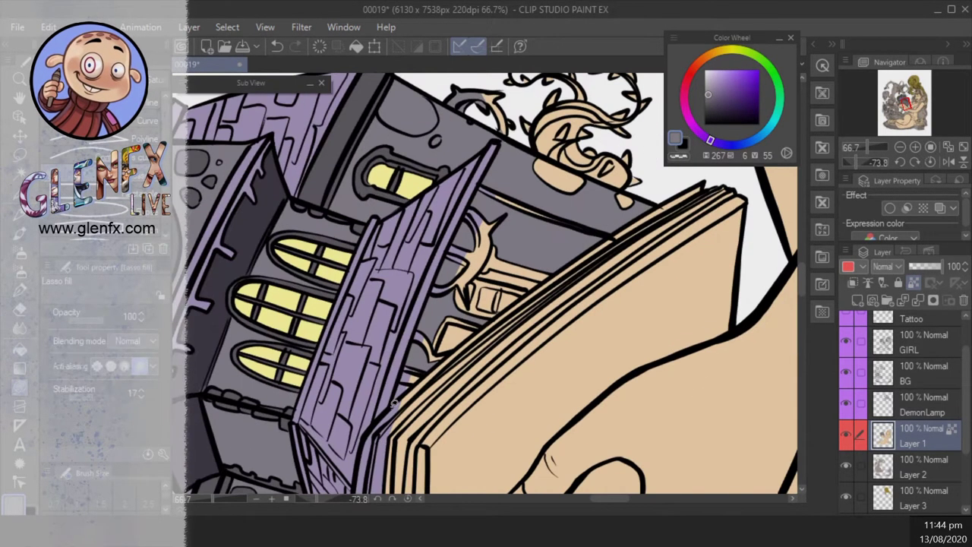
{"action": "mouse_move", "coordinate": [456, 228]}
{"action": "left_mouse_down"}
{"action": "mouse_move", "coordinate": [485, 220]}
{"action": "mouse_move", "coordinate": [500, 138]}
{"action": "mouse_move", "coordinate": [580, 137]}
{"action": "left_mouse_up"}
- Sample the dark purple at hue 262, saturation 16, value 27, and fill the porch column, curved brackets and window frame with it
{"action": "key", "text": "g"}
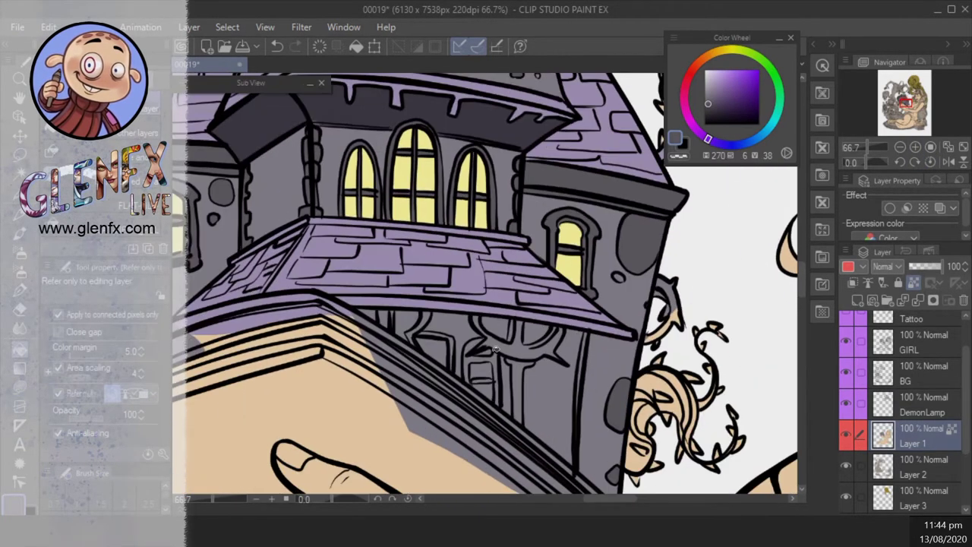
{"action": "left_click", "coordinate": [450, 323], "text": "alt"}
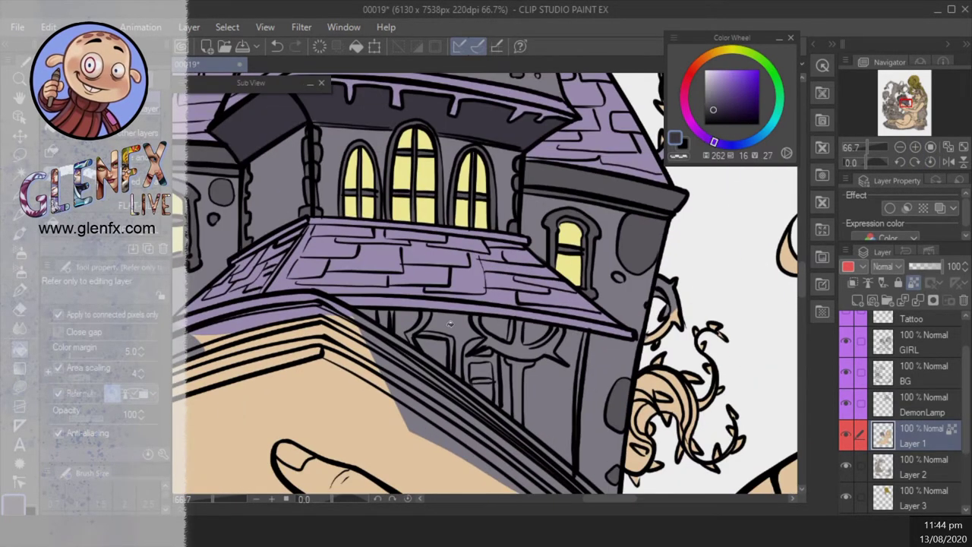
{"action": "left_click", "coordinate": [522, 382]}
{"action": "left_click", "coordinate": [480, 376]}
{"action": "left_click", "coordinate": [489, 344]}
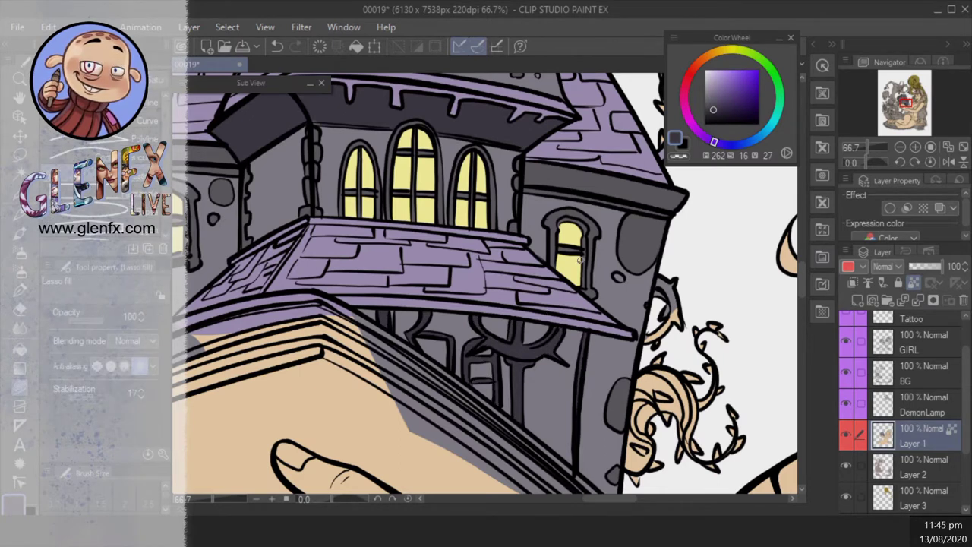
- Fill the window panes beneath the porch roof with the windows' pale yellow, then resample the dark purple for Lasso fill
{"action": "left_click", "coordinate": [581, 261], "text": "alt"}
{"action": "left_click", "coordinate": [483, 371]}
{"action": "left_click", "coordinate": [439, 347]}
{"action": "left_click", "coordinate": [448, 334], "text": "alt"}
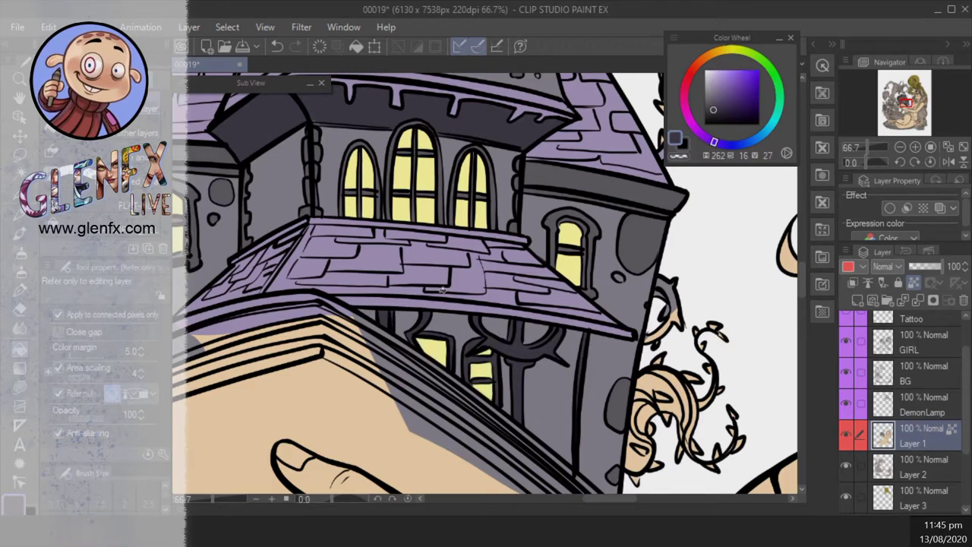
{"action": "key", "text": "u"}
{"action": "key", "text": "ctrl+minus"}
{"action": "key", "text": "ctrl+minus"}
{"action": "key", "text": "ctrl+minus"}
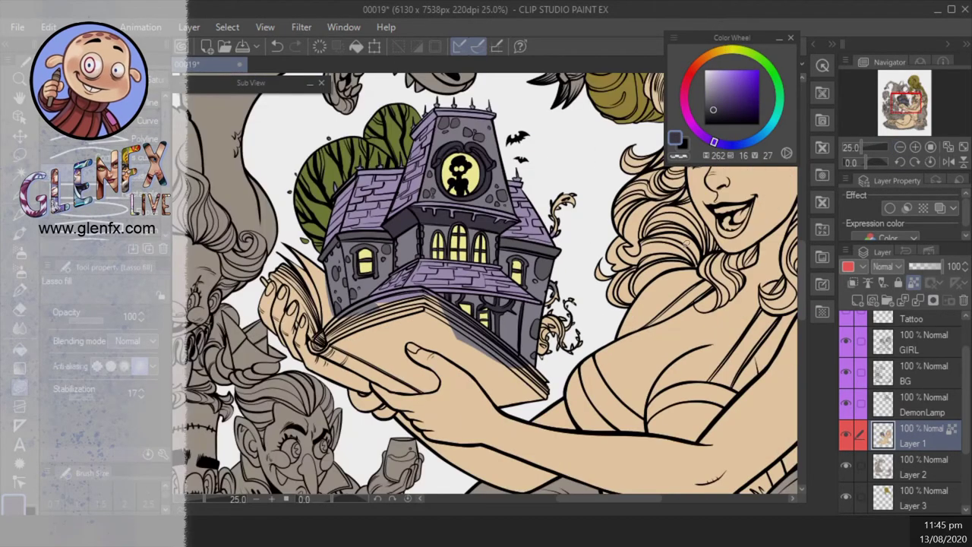
- Fill the open book's page edges beside the spine with warm grey at hue 35, saturation 6, value 62
{"action": "left_click_drag", "start_coordinate": [864, 164], "coordinate": [859, 163]}
{"action": "key", "text": "ctrl+plus"}
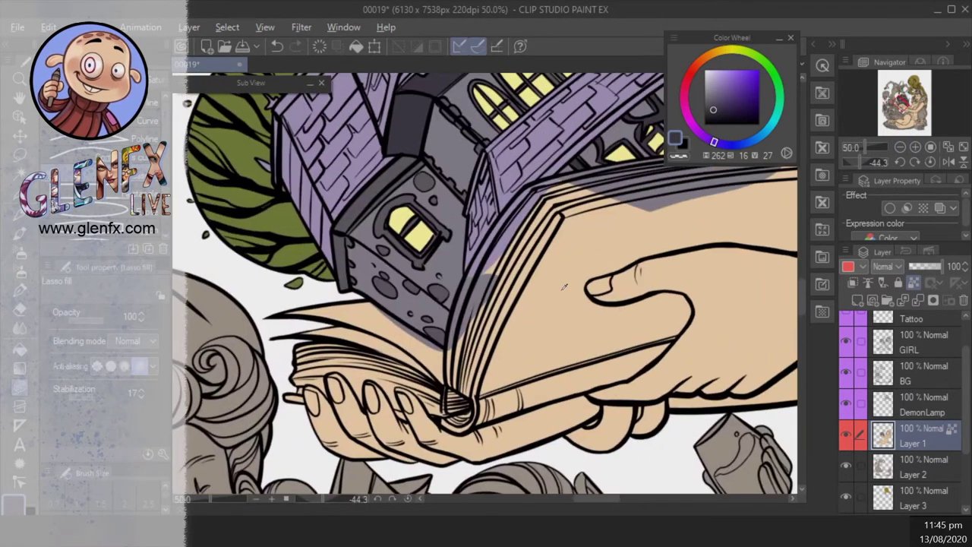
{"action": "left_click_drag", "start_coordinate": [457, 296], "coordinate": [553, 196]}
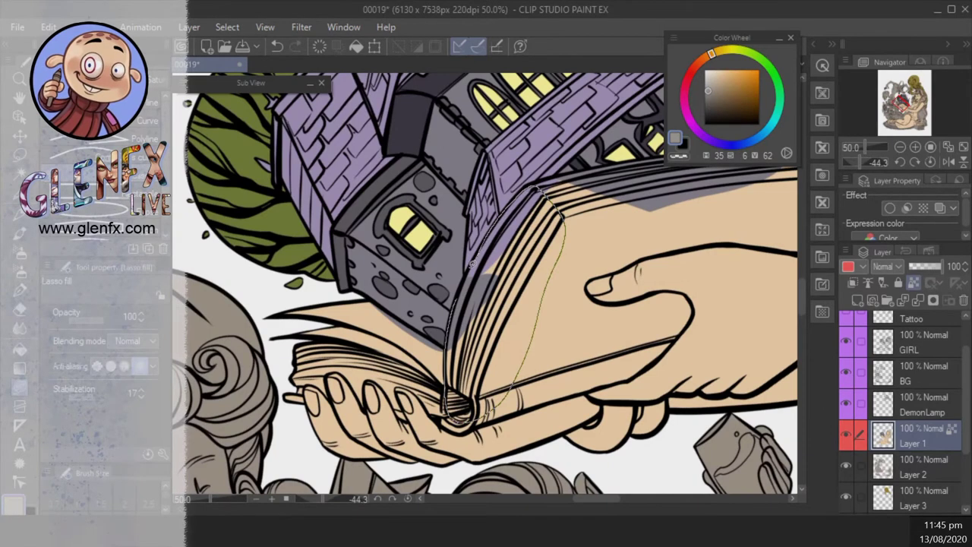
{"action": "left_click_drag", "start_coordinate": [471, 263], "coordinate": [473, 266]}
{"action": "left_click_drag", "start_coordinate": [865, 161], "coordinate": [849, 159]}
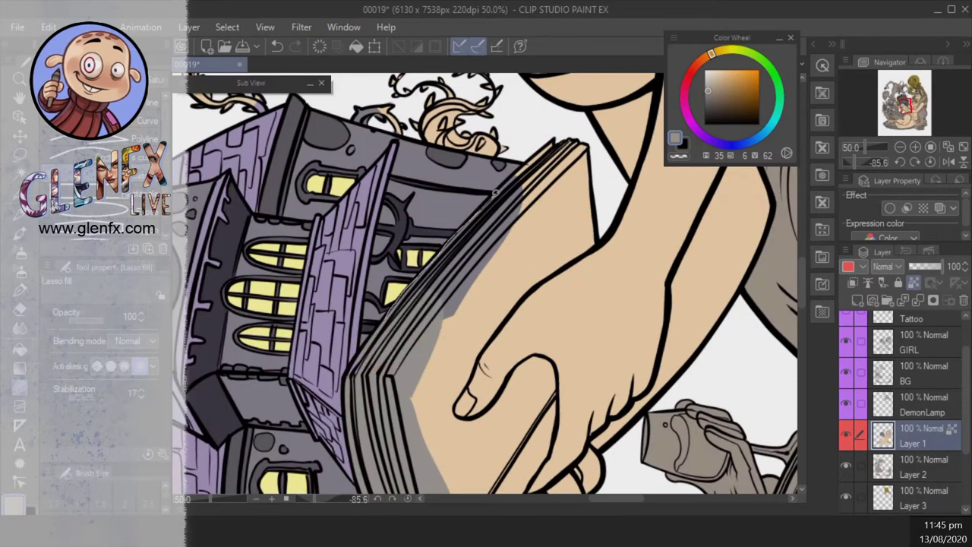
- Cover the book's large cover and its remaining upper page edges with the same grey, keeping around the thumb
{"action": "left_click_drag", "start_coordinate": [495, 194], "coordinate": [600, 237]}
{"action": "left_click_drag", "start_coordinate": [482, 350], "coordinate": [477, 357]}
{"action": "scroll", "coordinate": [469, 315], "scroll_direction": "down", "scroll_amount": 3}
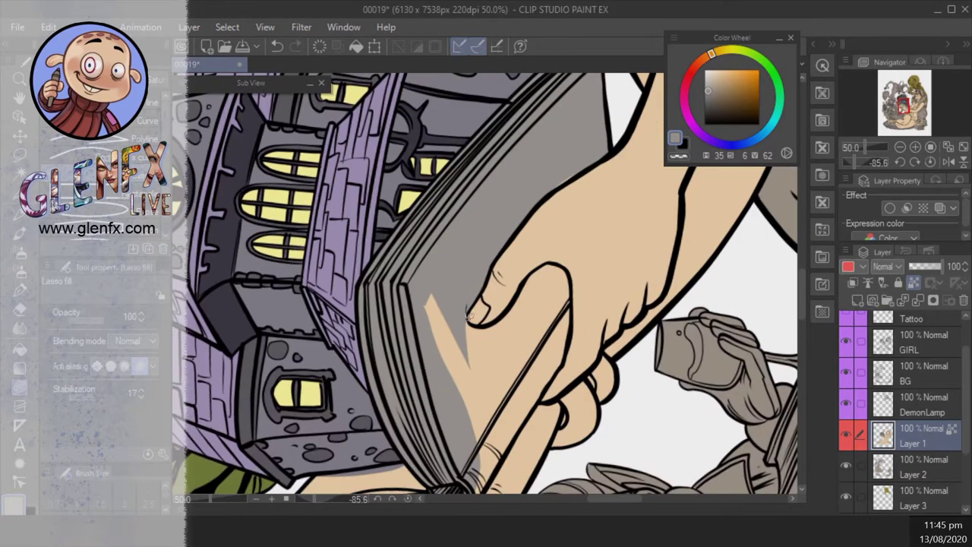
{"action": "mouse_move", "coordinate": [558, 260]}
{"action": "left_mouse_down"}
{"action": "mouse_move", "coordinate": [571, 300]}
{"action": "mouse_move", "coordinate": [524, 357]}
{"action": "mouse_move", "coordinate": [536, 337]}
{"action": "left_mouse_up"}
- Fill the loose pages on the other half of the book, below the house corner, with grey at hue 36, saturation 6, value 62
{"action": "scroll", "coordinate": [585, 211], "scroll_direction": "down", "scroll_amount": 3}
{"action": "scroll", "coordinate": [532, 342], "scroll_direction": "down", "scroll_amount": 3}
{"action": "scroll", "coordinate": [539, 332], "scroll_direction": "down", "scroll_amount": 3}
{"action": "scroll", "coordinate": [658, 196], "scroll_direction": "left", "scroll_amount": 2}
{"action": "left_click_drag", "start_coordinate": [392, 391], "coordinate": [537, 277]}
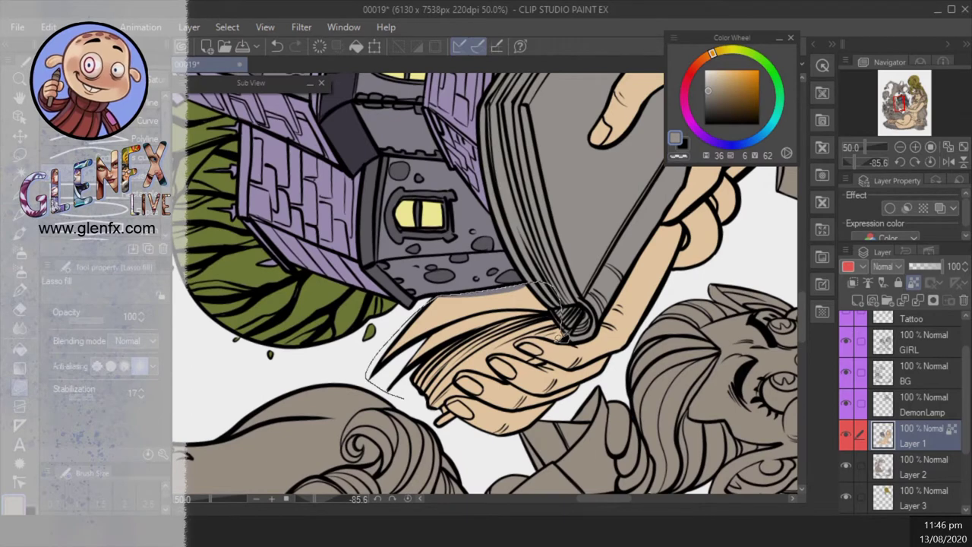
{"action": "left_click_drag", "start_coordinate": [562, 336], "coordinate": [560, 338]}
- Fill the leftover page areas behind and between the gripping fingers with the same grey, keeping the layer's transparent pixels locked
{"action": "key", "text": "ctrl+alt+0"}
{"action": "mouse_move", "coordinate": [346, 262]}
{"action": "left_mouse_down"}
{"action": "mouse_move", "coordinate": [351, 232]}
{"action": "mouse_move", "coordinate": [423, 250]}
{"action": "mouse_move", "coordinate": [357, 243]}
{"action": "left_mouse_up"}
{"action": "left_click", "coordinate": [914, 283]}
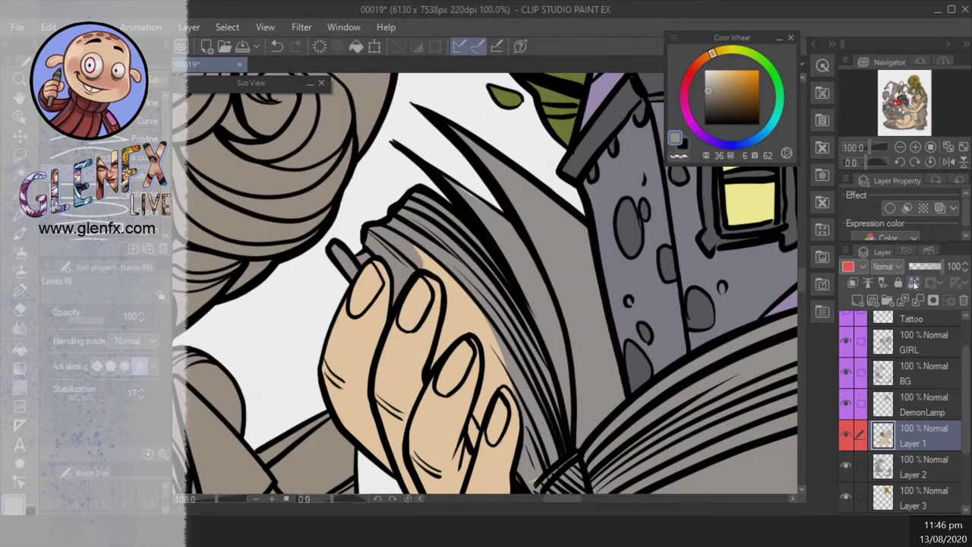
{"action": "left_click", "coordinate": [914, 282]}
{"action": "left_click_drag", "start_coordinate": [431, 355], "coordinate": [446, 292]}
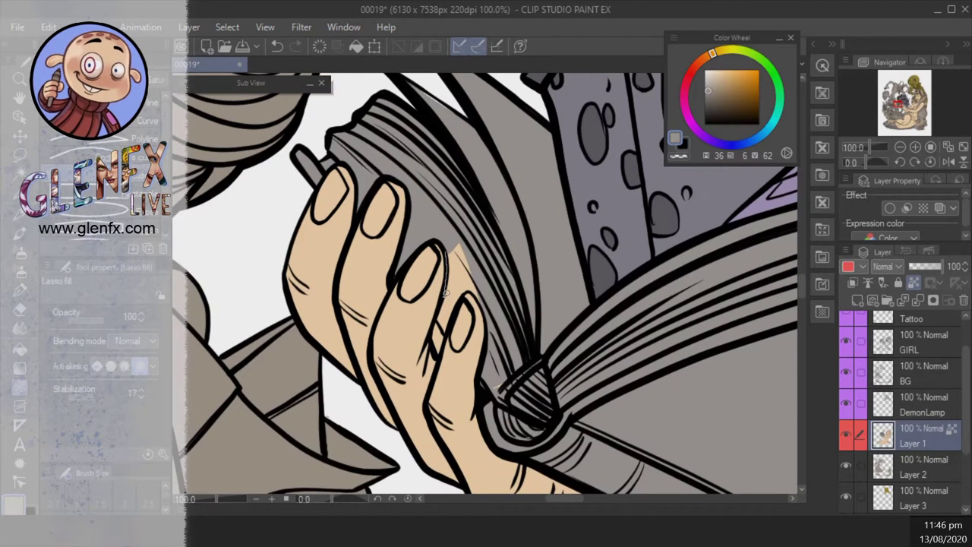
- Set a dark gold at hue 47, saturation 72, value 51 and fill the rounded shapes beneath the girl's hand
{"action": "left_click", "coordinate": [900, 146]}
{"action": "left_click", "coordinate": [900, 147]}
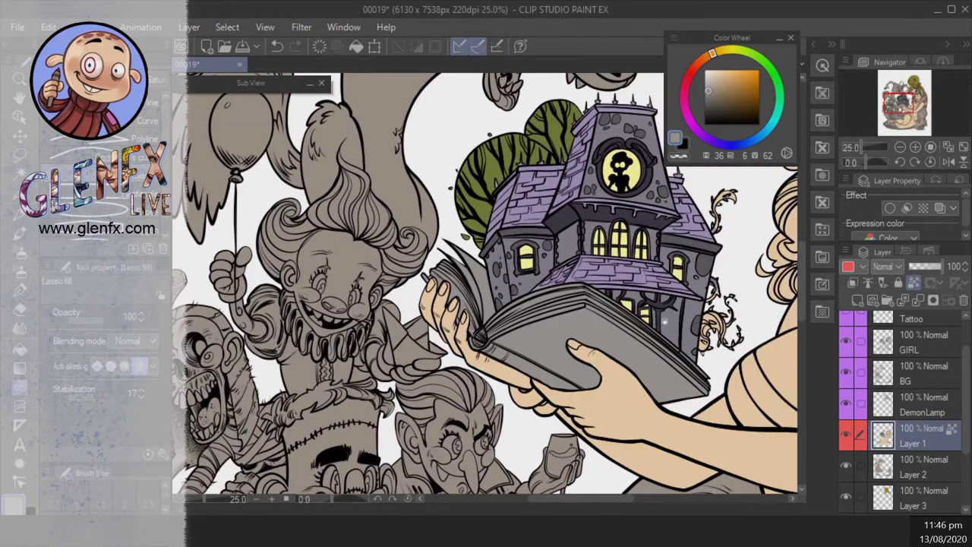
{"action": "left_click", "coordinate": [900, 146]}
{"action": "left_click", "coordinate": [913, 148]}
{"action": "left_click", "coordinate": [914, 147]}
{"action": "left_click", "coordinate": [744, 103]}
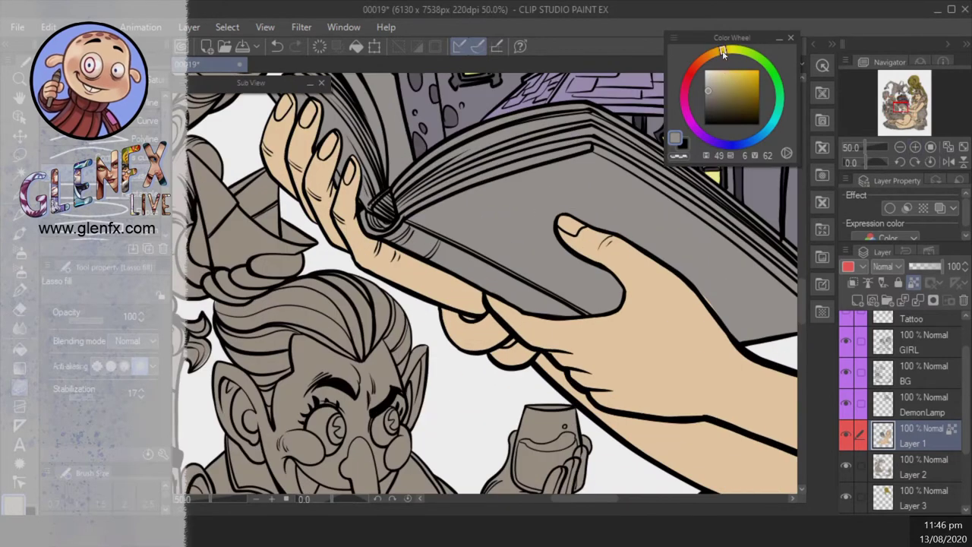
{"action": "left_click", "coordinate": [721, 53]}
{"action": "mouse_move", "coordinate": [442, 301]}
{"action": "left_mouse_down"}
{"action": "mouse_move", "coordinate": [529, 342]}
{"action": "mouse_move", "coordinate": [448, 308]}
{"action": "left_mouse_up"}
{"action": "scroll", "coordinate": [697, 224], "scroll_direction": "up", "scroll_amount": 3}
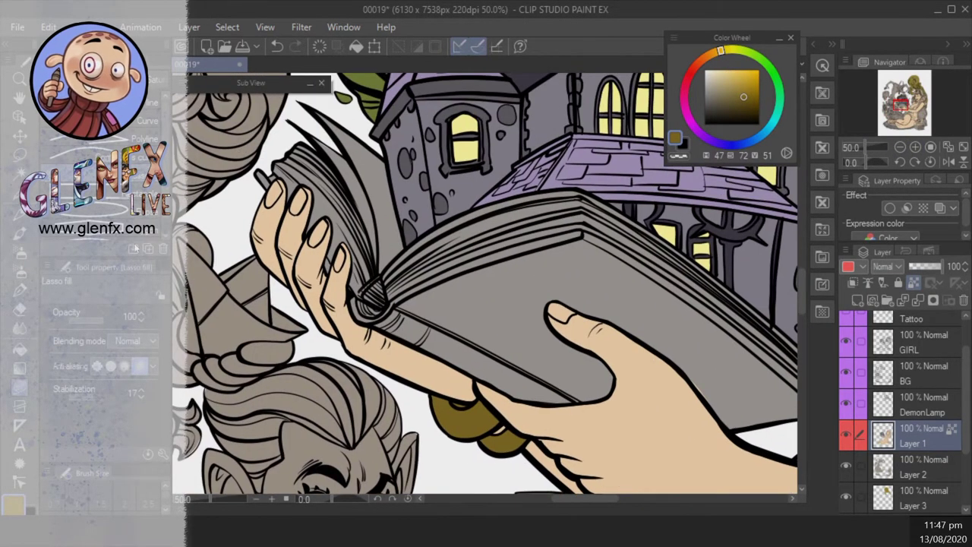
- Fill the book's spine and cover with reddish brown at hue 13, saturation 41, value 40
{"action": "left_click", "coordinate": [882, 435], "text": "ctrl"}
{"action": "mouse_move", "coordinate": [591, 268]}
{"action": "left_mouse_down"}
{"action": "mouse_move", "coordinate": [651, 270]}
{"action": "mouse_move", "coordinate": [627, 300]}
{"action": "left_mouse_up"}
{"action": "key", "text": "ctrl+shift+h"}
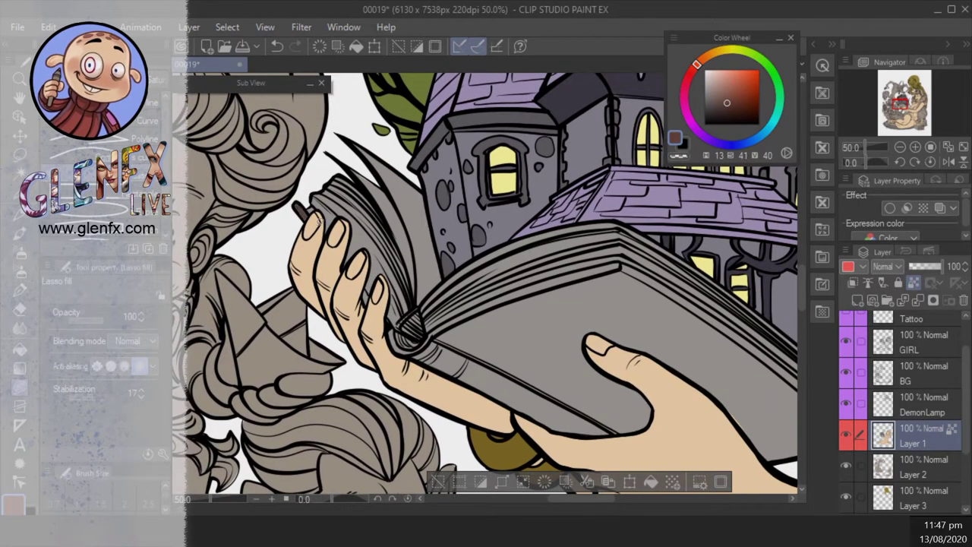
{"action": "left_click_drag", "start_coordinate": [444, 345], "coordinate": [395, 326]}
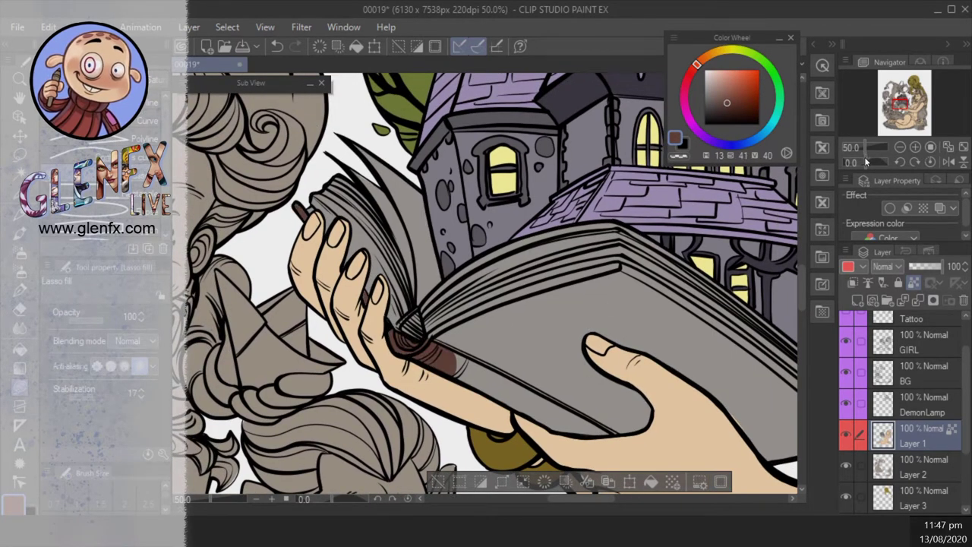
{"action": "mouse_move", "coordinate": [850, 162]}
{"action": "left_mouse_down"}
{"action": "mouse_move", "coordinate": [866, 161]}
{"action": "mouse_move", "coordinate": [847, 162]}
{"action": "left_mouse_up"}
{"action": "left_click_drag", "start_coordinate": [634, 234], "coordinate": [522, 392]}
{"action": "scroll", "coordinate": [478, 366], "scroll_direction": "down", "scroll_amount": 5}
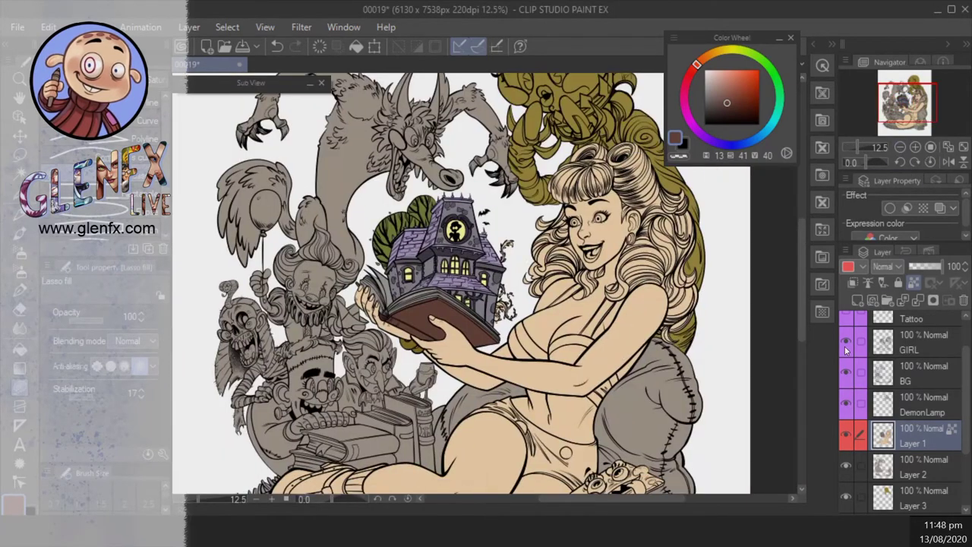
- Set a deep red at hue 2, saturation 58, value 51 and fill the girl's hair on the side of her face nearest the house
{"action": "scroll", "coordinate": [906, 101], "scroll_direction": "up", "scroll_amount": 2}
{"action": "left_click", "coordinate": [919, 95]}
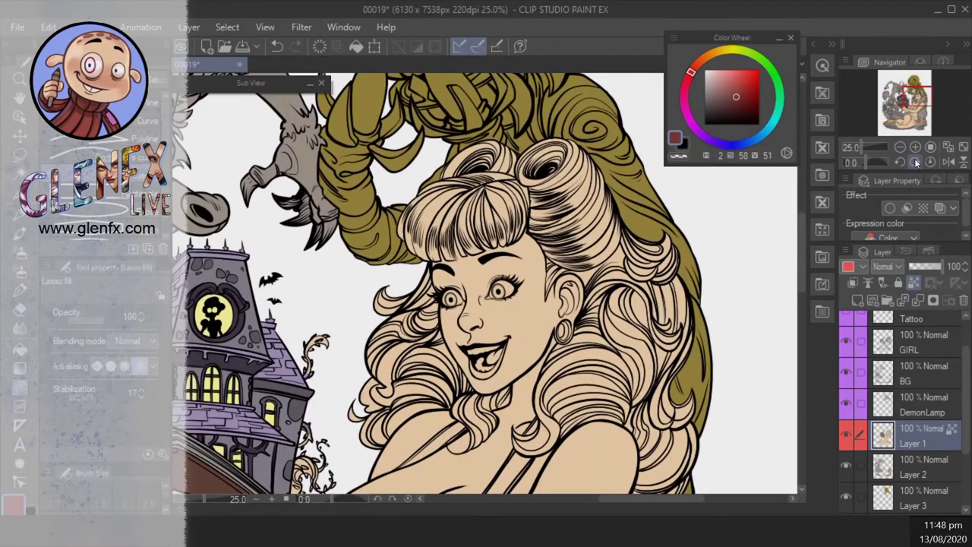
{"action": "scroll", "coordinate": [905, 101], "scroll_direction": "up", "scroll_amount": 2}
{"action": "left_click_drag", "start_coordinate": [443, 297], "coordinate": [510, 215]}
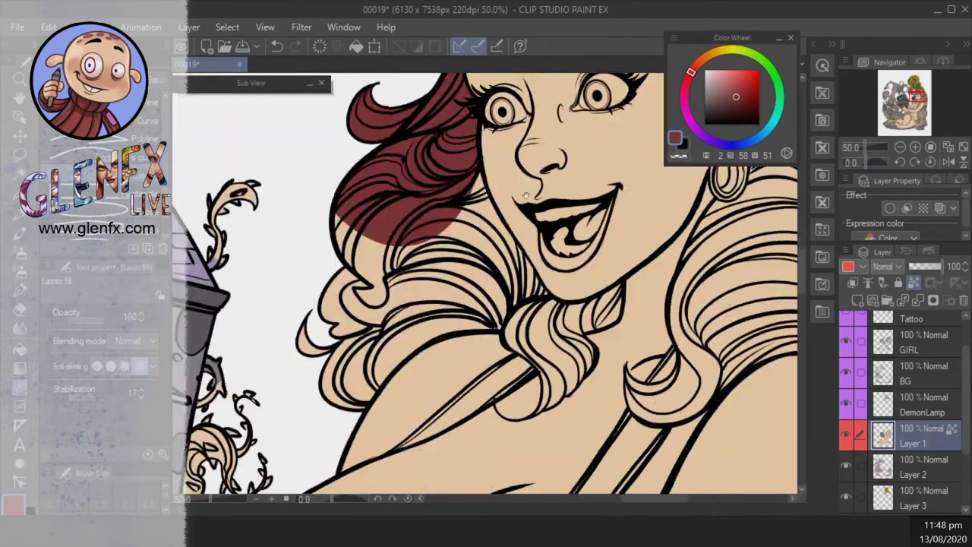
{"action": "mouse_move", "coordinate": [496, 315]}
{"action": "left_mouse_down"}
{"action": "mouse_move", "coordinate": [357, 141]}
{"action": "mouse_move", "coordinate": [551, 264]}
{"action": "left_mouse_up"}
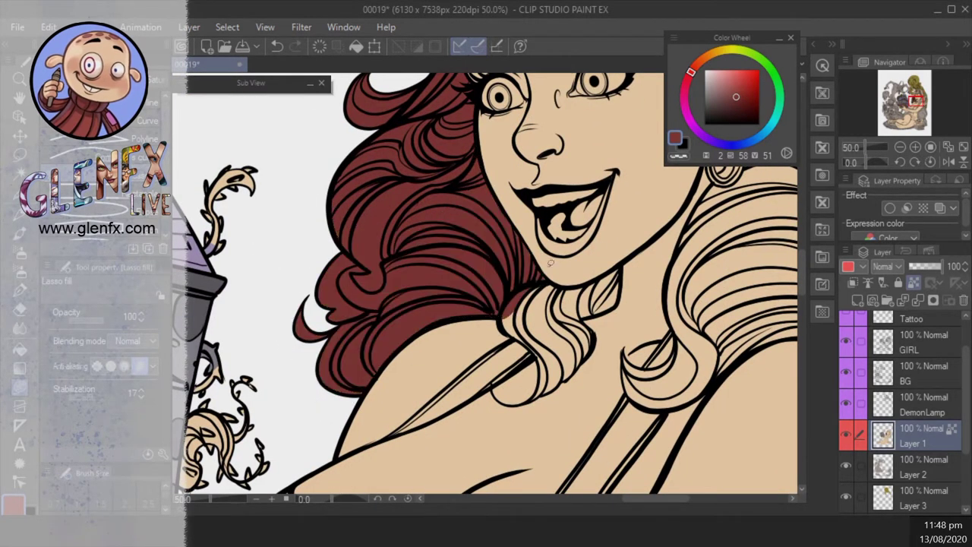
- Fill the curled lock of hair beneath the girl's chin with the same deep red
{"action": "left_click_drag", "start_coordinate": [564, 373], "coordinate": [559, 373]}
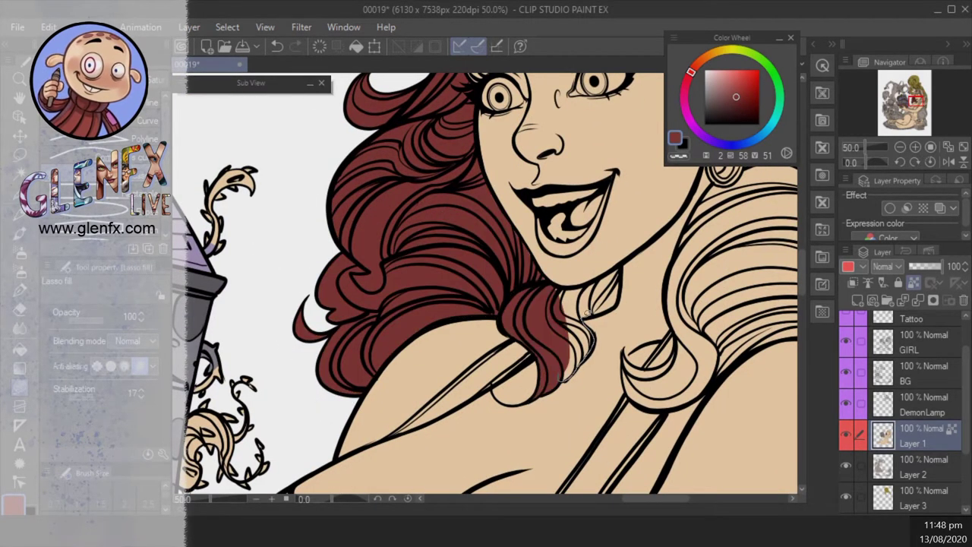
{"action": "left_click_drag", "start_coordinate": [577, 283], "coordinate": [577, 283]}
{"action": "mouse_move", "coordinate": [577, 283]}
{"action": "left_mouse_down"}
{"action": "mouse_move", "coordinate": [550, 294]}
{"action": "mouse_move", "coordinate": [649, 302]}
{"action": "mouse_move", "coordinate": [524, 253]}
{"action": "left_mouse_up"}
{"action": "left_click_drag", "start_coordinate": [497, 244], "coordinate": [521, 286]}
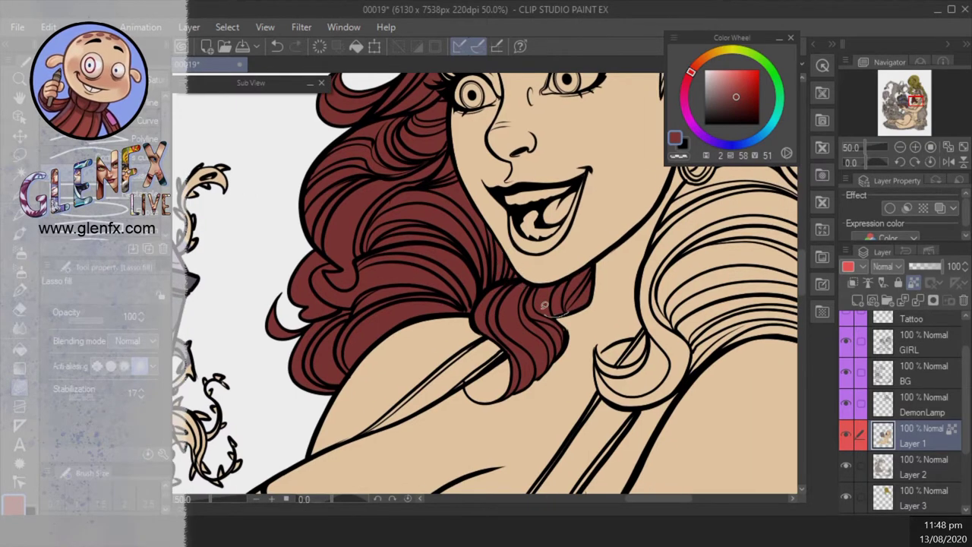
- Fill the girl's fringe and the rolled hair on top of her head with the deep red hair colour
{"action": "scroll", "coordinate": [568, 300], "scroll_direction": "up", "scroll_amount": 3}
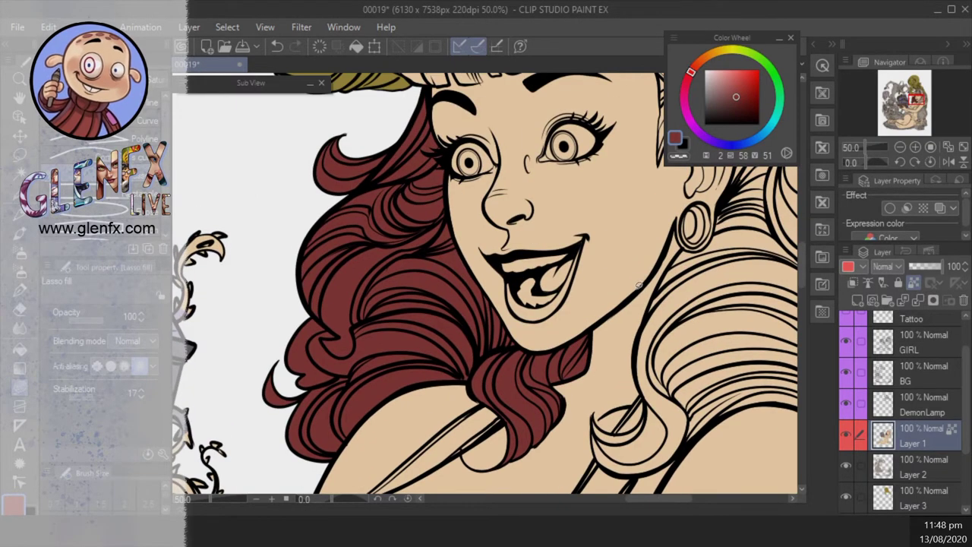
{"action": "scroll", "coordinate": [670, 255], "scroll_direction": "up", "scroll_amount": 10}
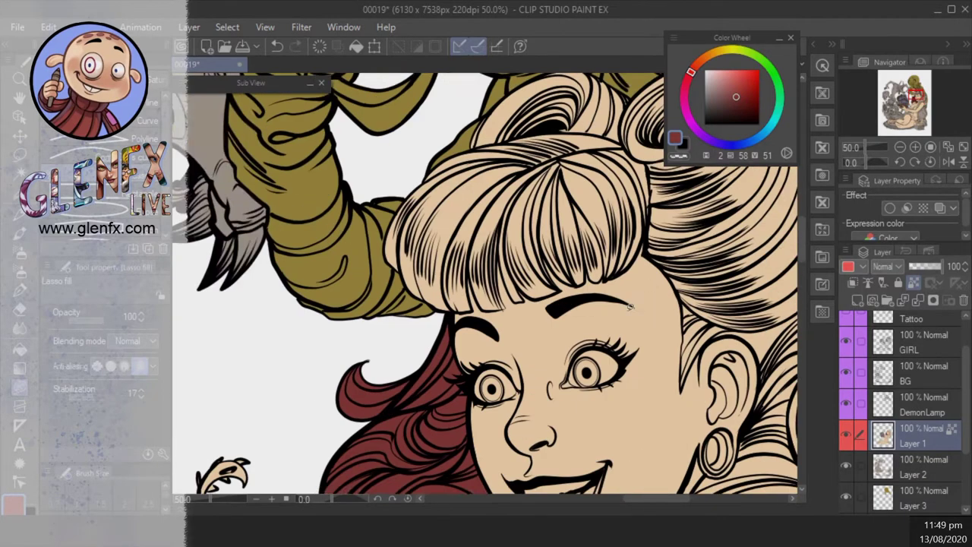
{"action": "scroll", "coordinate": [660, 281], "scroll_direction": "up", "scroll_amount": 1}
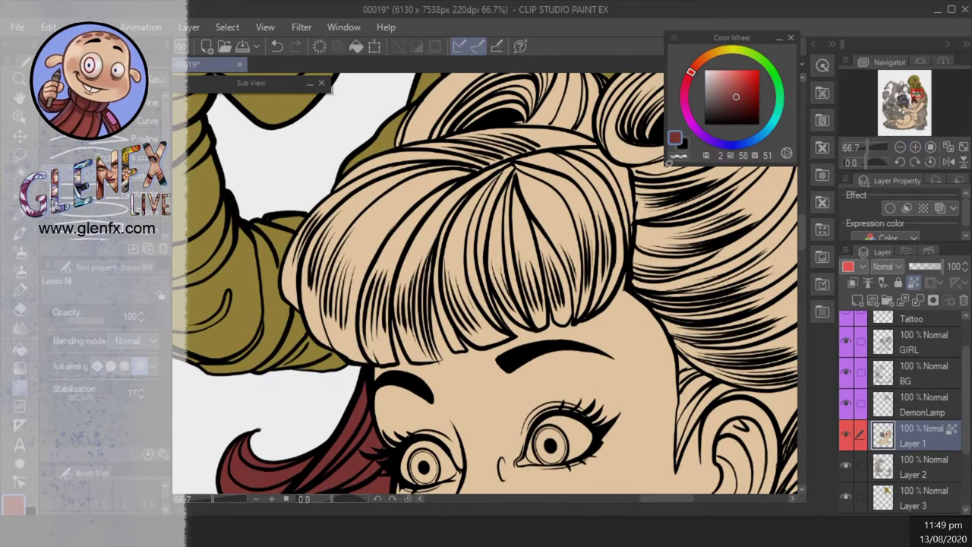
{"action": "mouse_move", "coordinate": [550, 301]}
{"action": "left_mouse_down"}
{"action": "mouse_move", "coordinate": [577, 313]}
{"action": "mouse_move", "coordinate": [604, 306]}
{"action": "left_mouse_up"}
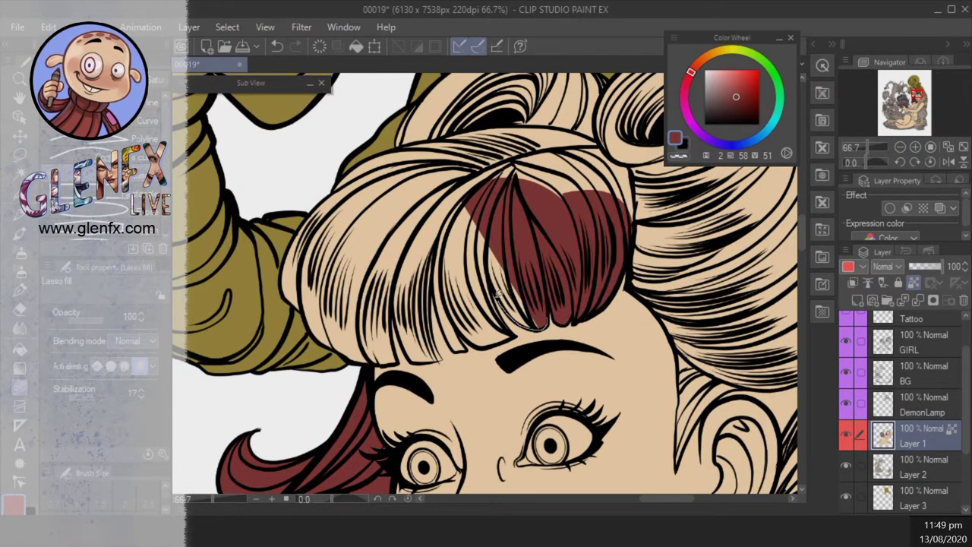
{"action": "left_click_drag", "start_coordinate": [464, 334], "coordinate": [493, 334]}
{"action": "mouse_move", "coordinate": [512, 329]}
{"action": "left_mouse_down"}
{"action": "mouse_move", "coordinate": [536, 334]}
{"action": "mouse_move", "coordinate": [540, 317]}
{"action": "left_mouse_up"}
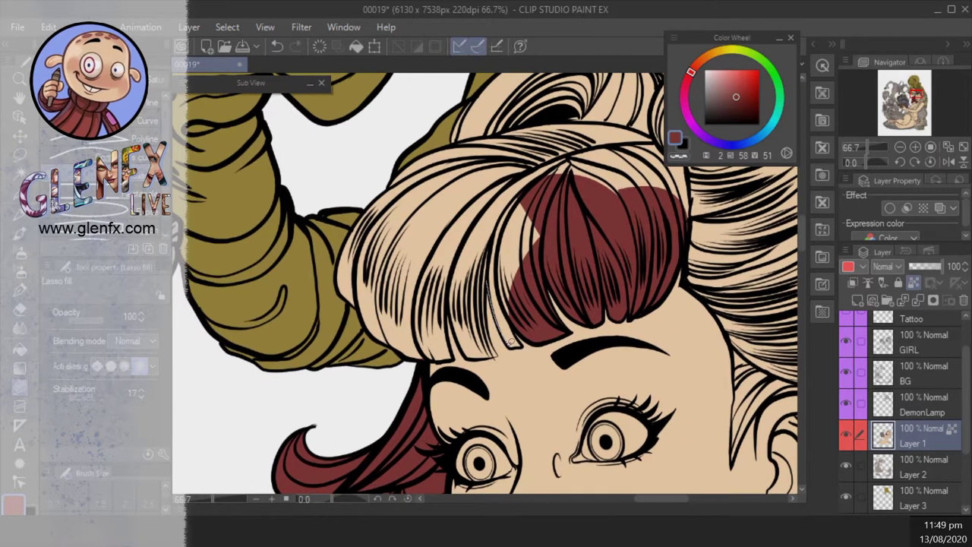
{"action": "left_click_drag", "start_coordinate": [477, 355], "coordinate": [517, 342]}
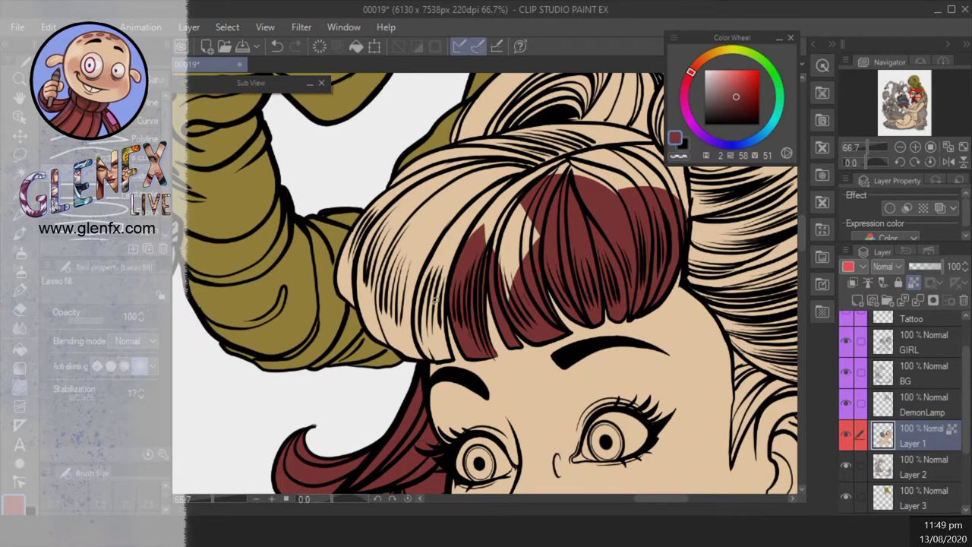
{"action": "mouse_move", "coordinate": [447, 357]}
{"action": "left_mouse_down"}
{"action": "mouse_move", "coordinate": [438, 154]}
{"action": "mouse_move", "coordinate": [452, 110]}
{"action": "mouse_move", "coordinate": [489, 369]}
{"action": "mouse_move", "coordinate": [375, 93]}
{"action": "mouse_move", "coordinate": [627, 239]}
{"action": "left_mouse_up"}
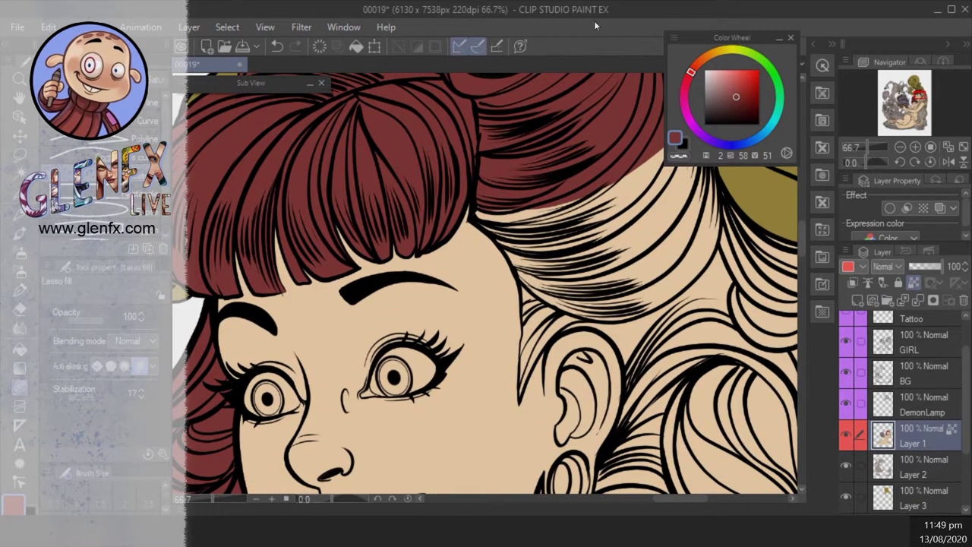
- Extend the deep red through the swept-back hair above the ear and the large waves falling behind it
{"action": "left_click_drag", "start_coordinate": [522, 394], "coordinate": [574, 289]}
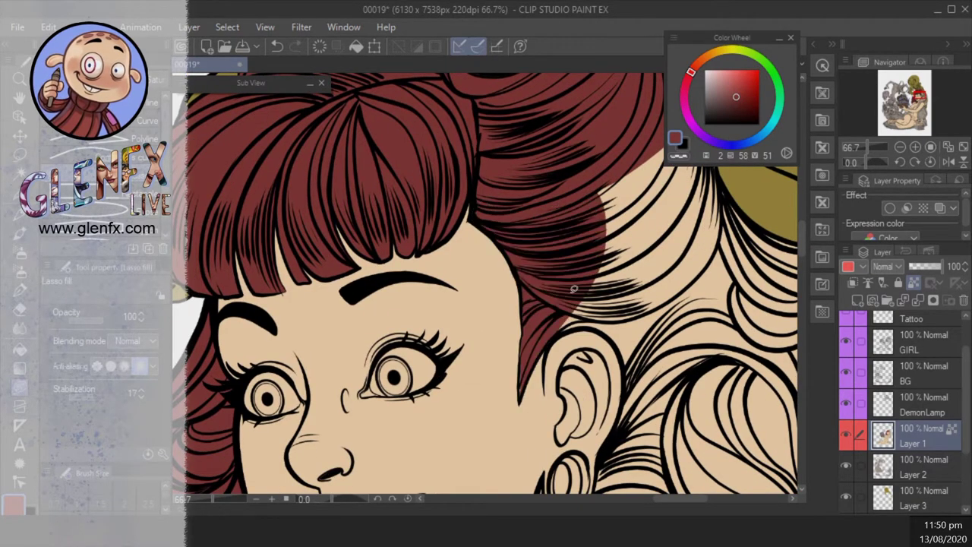
{"action": "left_click_drag", "start_coordinate": [674, 245], "coordinate": [682, 238]}
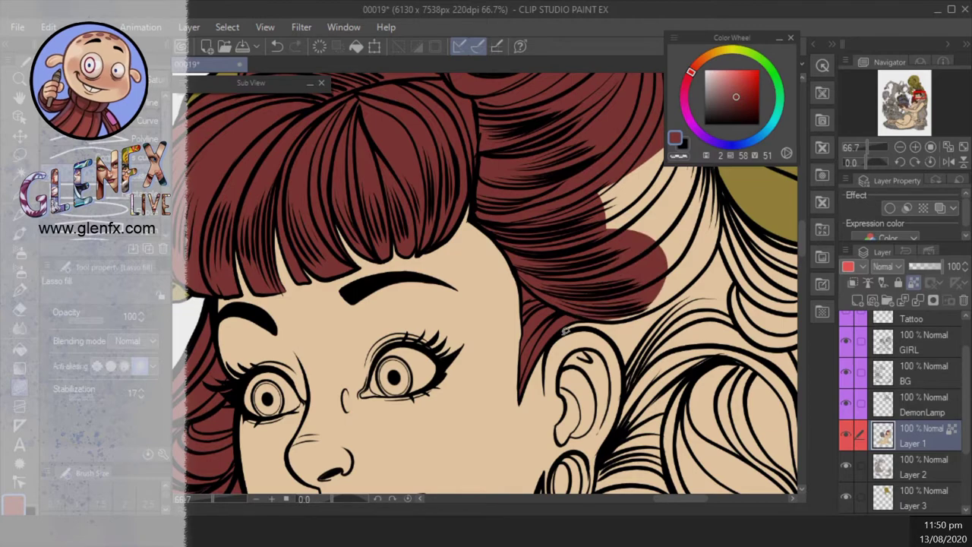
{"action": "mouse_move", "coordinate": [565, 331]}
{"action": "left_mouse_down"}
{"action": "mouse_move", "coordinate": [626, 374]}
{"action": "mouse_move", "coordinate": [577, 319]}
{"action": "left_mouse_up"}
{"action": "mouse_move", "coordinate": [790, 190]}
{"action": "left_mouse_down"}
{"action": "mouse_move", "coordinate": [625, 247]}
{"action": "mouse_move", "coordinate": [397, 383]}
{"action": "left_mouse_up"}
{"action": "mouse_move", "coordinate": [467, 240]}
{"action": "left_mouse_down"}
{"action": "mouse_move", "coordinate": [532, 160]}
{"action": "mouse_move", "coordinate": [600, 145]}
{"action": "left_mouse_up"}
{"action": "mouse_move", "coordinate": [600, 144]}
{"action": "left_mouse_down"}
{"action": "mouse_move", "coordinate": [585, 213]}
{"action": "mouse_move", "coordinate": [486, 205]}
{"action": "left_mouse_up"}
{"action": "mouse_move", "coordinate": [630, 125]}
{"action": "left_mouse_down"}
{"action": "mouse_move", "coordinate": [485, 448]}
{"action": "mouse_move", "coordinate": [485, 190]}
{"action": "left_mouse_up"}
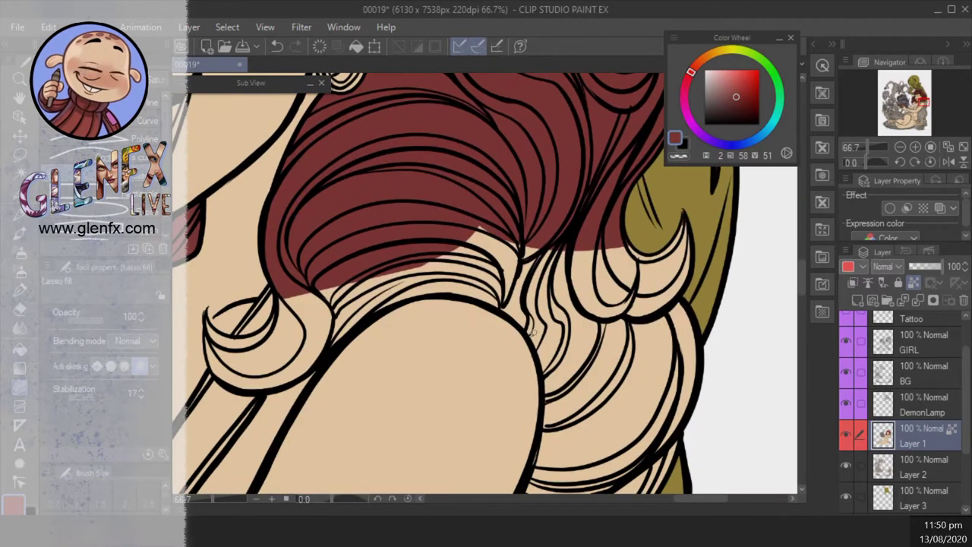
- Fill the long curls hanging behind the girl's shoulder down to their lowest tip with deep red
{"action": "left_click_drag", "start_coordinate": [531, 403], "coordinate": [535, 334]}
{"action": "left_click_drag", "start_coordinate": [531, 456], "coordinate": [532, 228]}
{"action": "mouse_move", "coordinate": [517, 383]}
{"action": "left_mouse_down"}
{"action": "mouse_move", "coordinate": [563, 298]}
{"action": "mouse_move", "coordinate": [684, 408]}
{"action": "mouse_move", "coordinate": [600, 429]}
{"action": "left_mouse_up"}
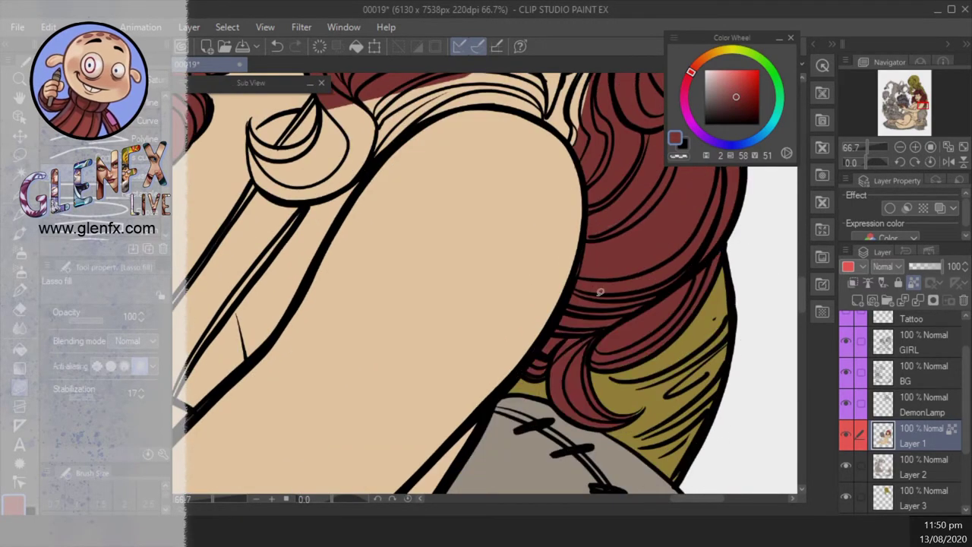
- Fill the strands resting on top of the shoulder and the curl over the bra strap with deep red
{"action": "left_click_drag", "start_coordinate": [486, 213], "coordinate": [555, 379]}
{"action": "mouse_move", "coordinate": [410, 356]}
{"action": "left_mouse_down"}
{"action": "mouse_move", "coordinate": [389, 277]}
{"action": "mouse_move", "coordinate": [348, 312]}
{"action": "left_mouse_up"}
{"action": "mouse_move", "coordinate": [539, 238]}
{"action": "left_mouse_down"}
{"action": "mouse_move", "coordinate": [418, 311]}
{"action": "mouse_move", "coordinate": [472, 333]}
{"action": "left_mouse_up"}
{"action": "left_click_drag", "start_coordinate": [365, 303], "coordinate": [395, 376]}
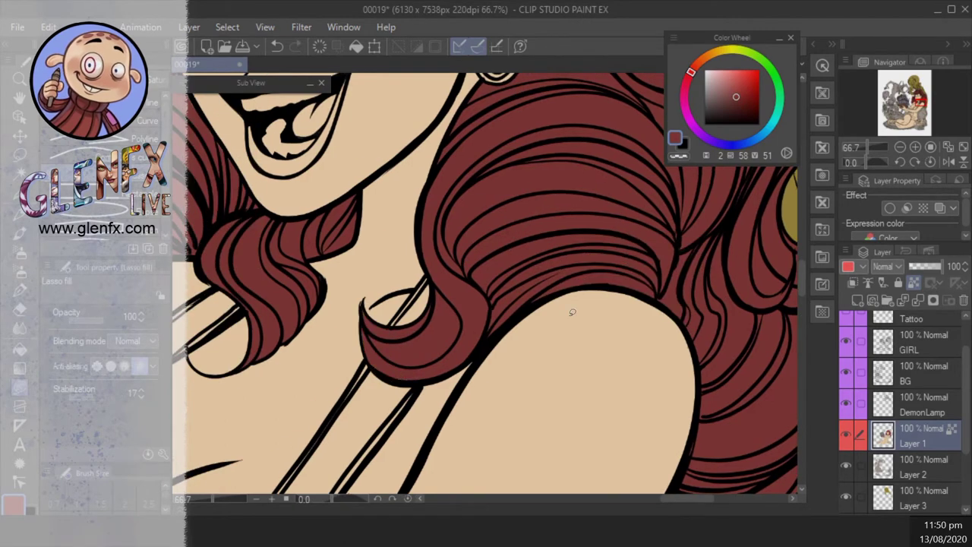
- Sample the girl's skin tone, adjust it to hue 29, saturation 31, value 95, and refill her skin with it
{"action": "left_click_drag", "start_coordinate": [566, 315], "coordinate": [805, 304]}
{"action": "left_click_drag", "start_coordinate": [486, 152], "coordinate": [440, 486]}
{"action": "left_click", "coordinate": [532, 341], "text": "alt"}
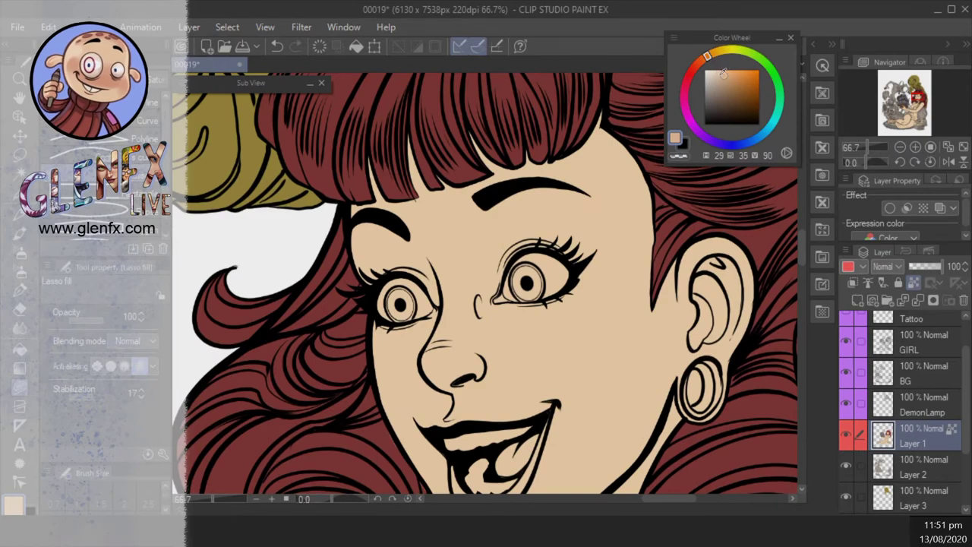
{"action": "key", "text": "g"}
{"action": "left_click_drag", "start_coordinate": [611, 494], "coordinate": [612, 347]}
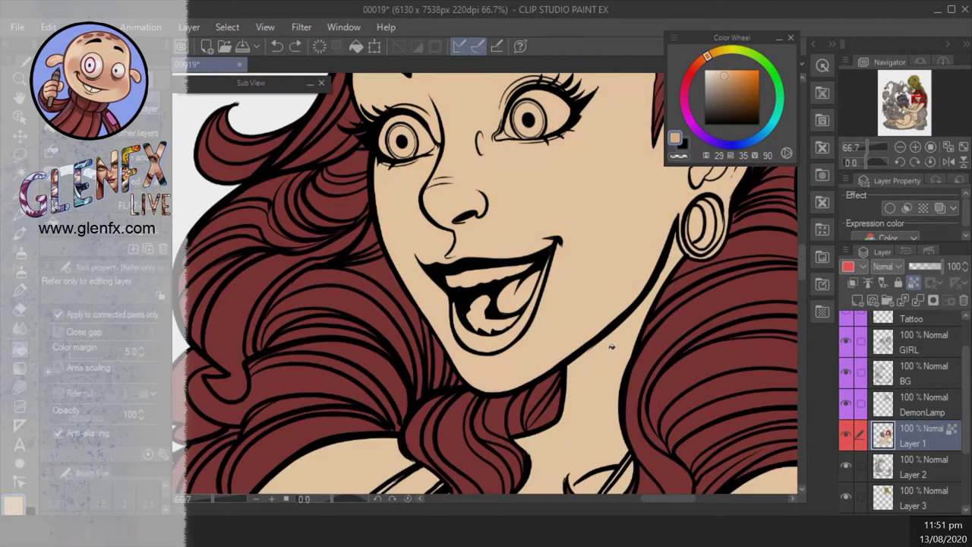
{"action": "left_click", "coordinate": [900, 147]}
{"action": "left_click", "coordinate": [900, 147]}
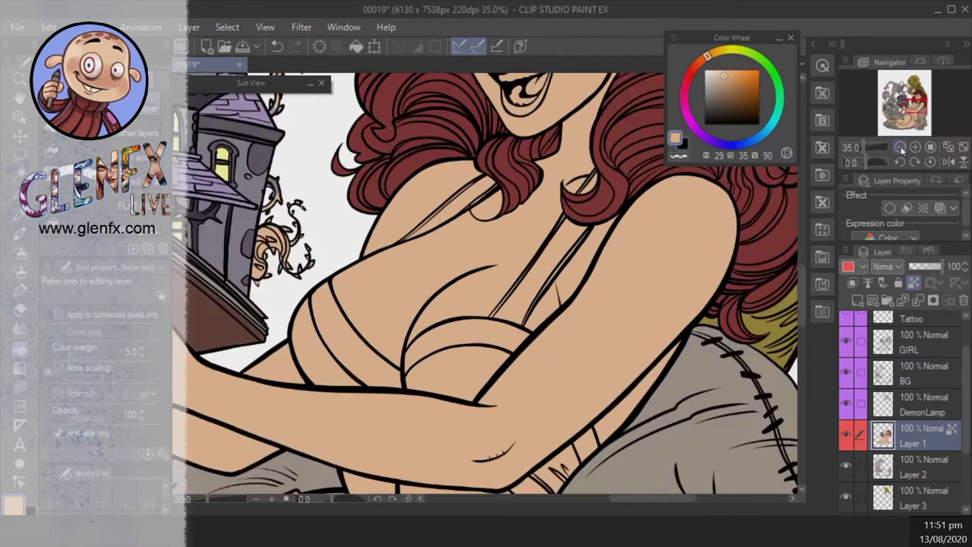
{"action": "key", "text": "g"}
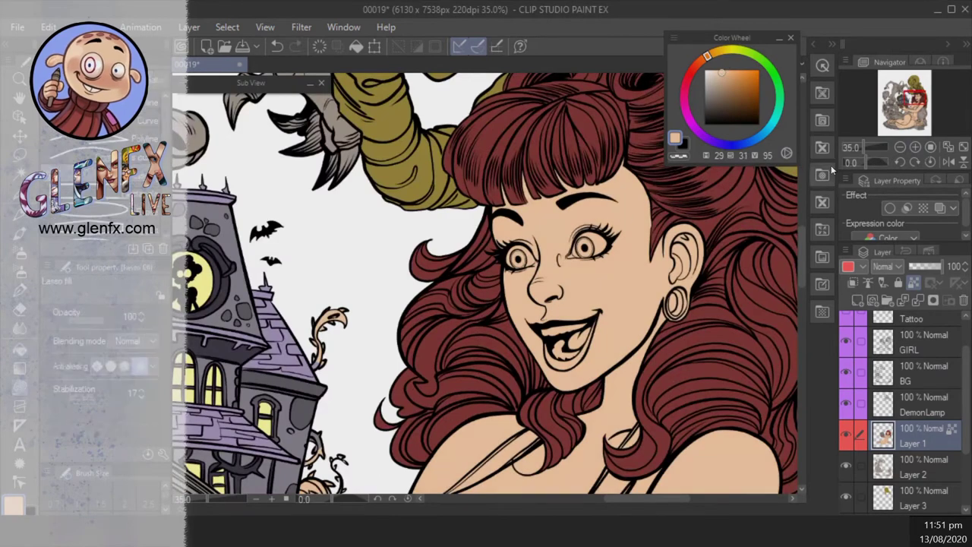
- Fill the whites of both of the girl's eyes with a light grey of hue 29, saturation 8, value 79
{"action": "key", "text": "ctrl+plus"}
{"action": "left_click", "coordinate": [709, 87]}
{"action": "key", "text": "ctrl+plus"}
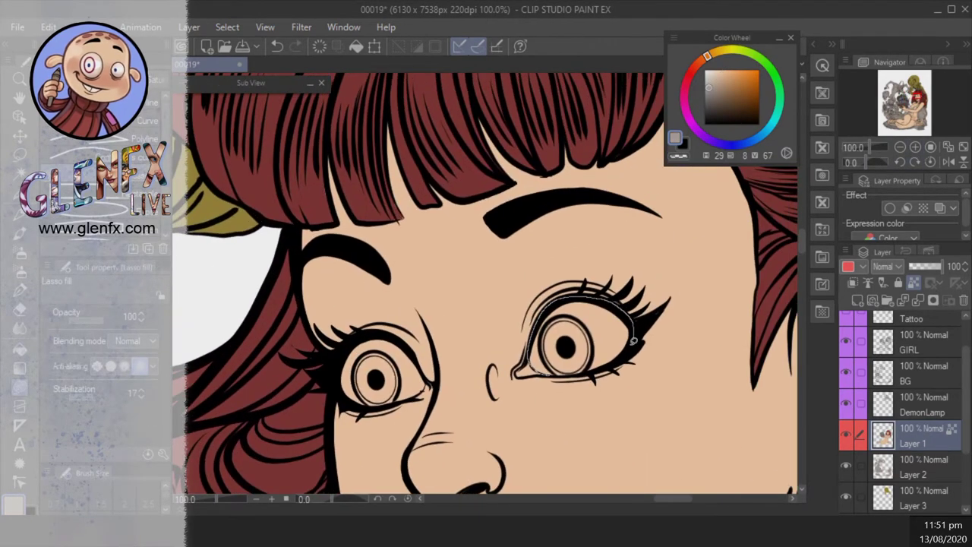
{"action": "left_click_drag", "start_coordinate": [602, 296], "coordinate": [600, 296]}
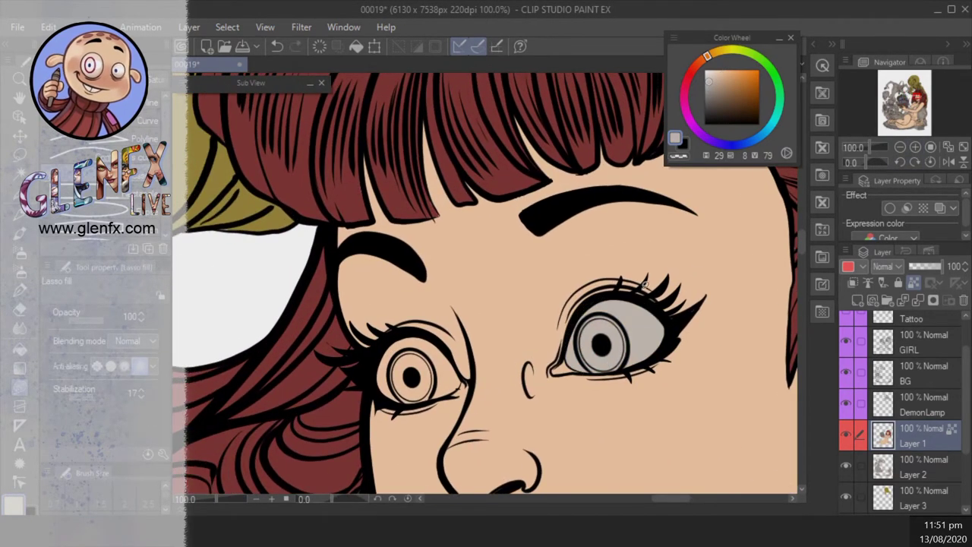
{"action": "left_click_drag", "start_coordinate": [532, 364], "coordinate": [582, 366]}
{"action": "mouse_move", "coordinate": [517, 354]}
{"action": "left_mouse_down"}
{"action": "mouse_move", "coordinate": [486, 402]}
{"action": "mouse_move", "coordinate": [456, 402]}
{"action": "mouse_move", "coordinate": [433, 342]}
{"action": "left_mouse_up"}
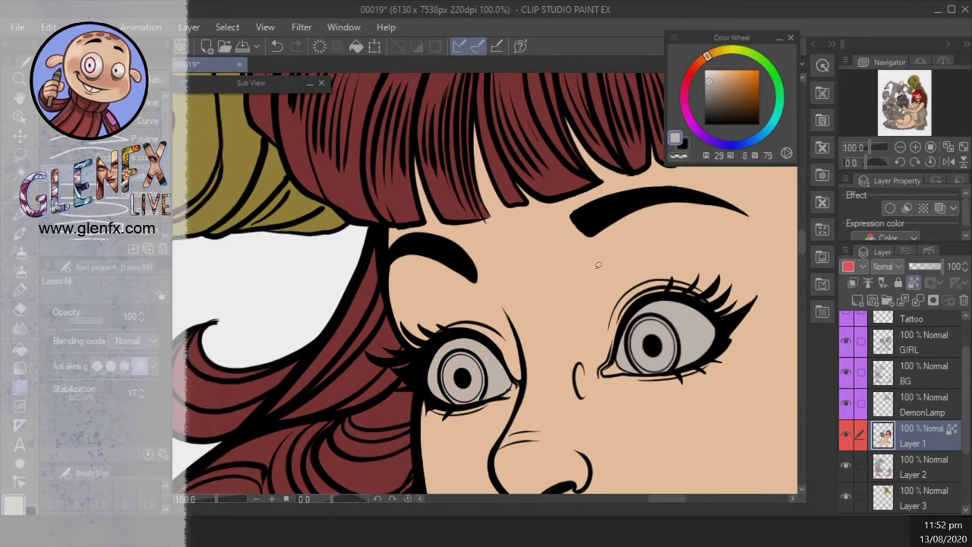
- Fill both irises with a green of hue 79, saturation 63, value 56
{"action": "scroll", "coordinate": [463, 357], "scroll_direction": "down", "scroll_amount": 1}
{"action": "left_click", "coordinate": [695, 66]}
{"action": "left_click", "coordinate": [748, 52]}
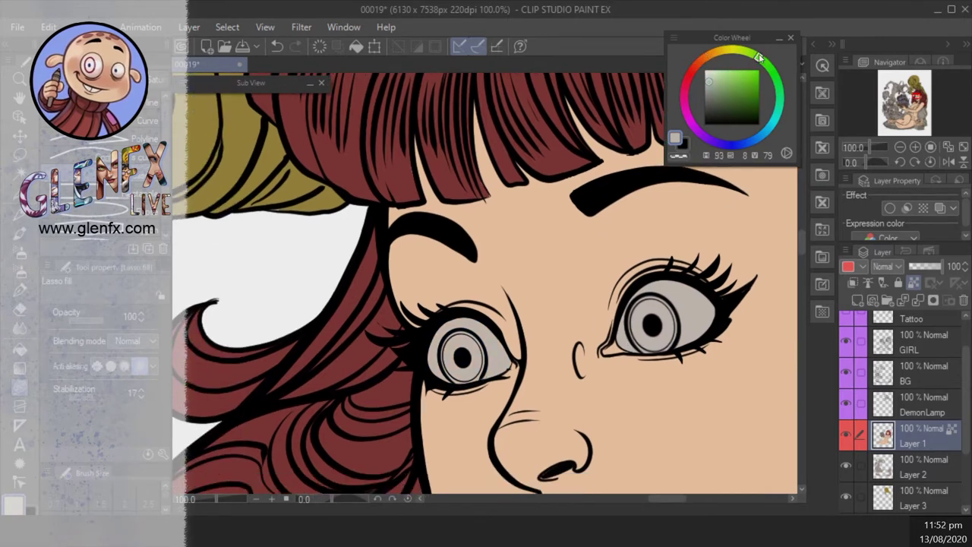
{"action": "left_click", "coordinate": [741, 92]}
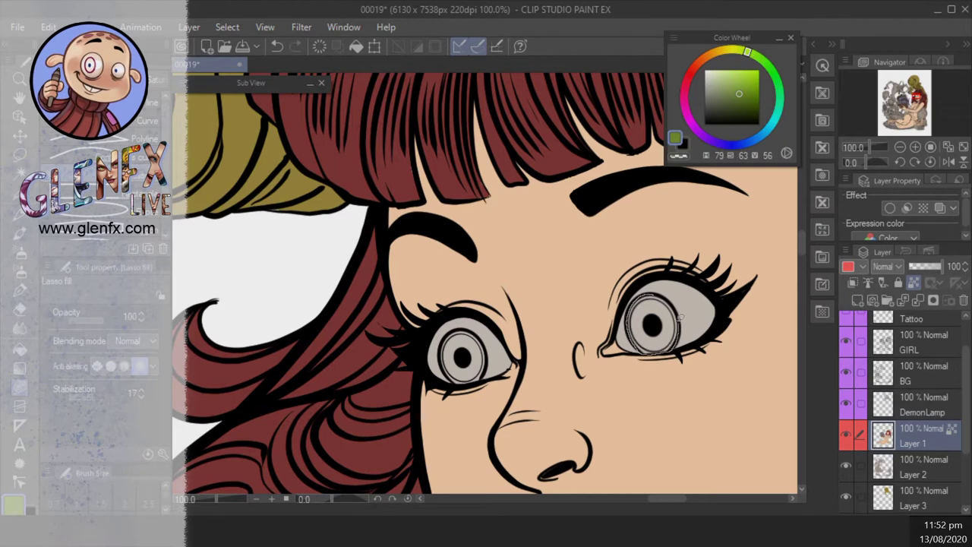
{"action": "left_click_drag", "start_coordinate": [680, 316], "coordinate": [678, 308]}
{"action": "left_click_drag", "start_coordinate": [479, 342], "coordinate": [445, 277]}
- Fill the inner corners of the eyes with a pink of hue 4, saturation 34, value 79
{"action": "left_click", "coordinate": [695, 67]}
{"action": "left_click", "coordinate": [726, 77]}
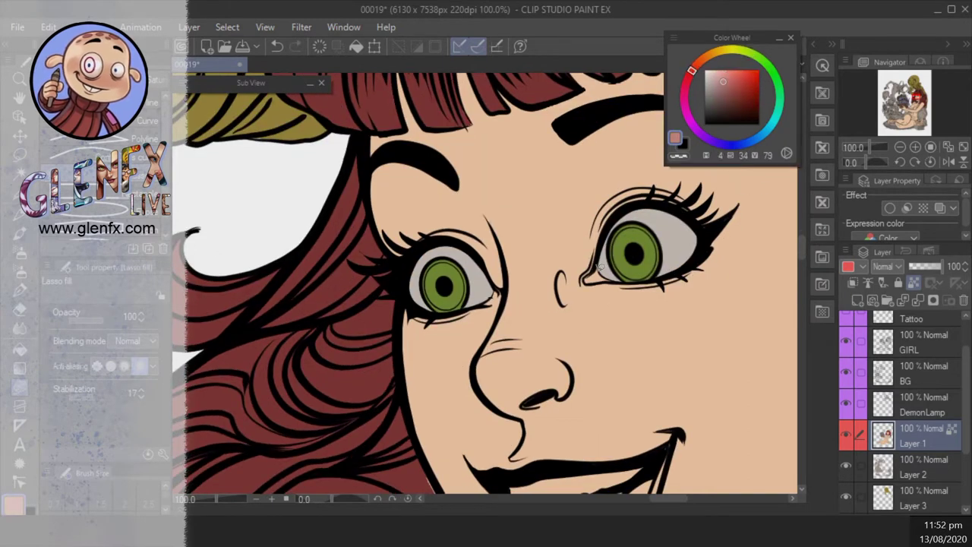
{"action": "scroll", "coordinate": [498, 288], "scroll_direction": "down", "scroll_amount": 1}
{"action": "left_click_drag", "start_coordinate": [494, 304], "coordinate": [449, 243]}
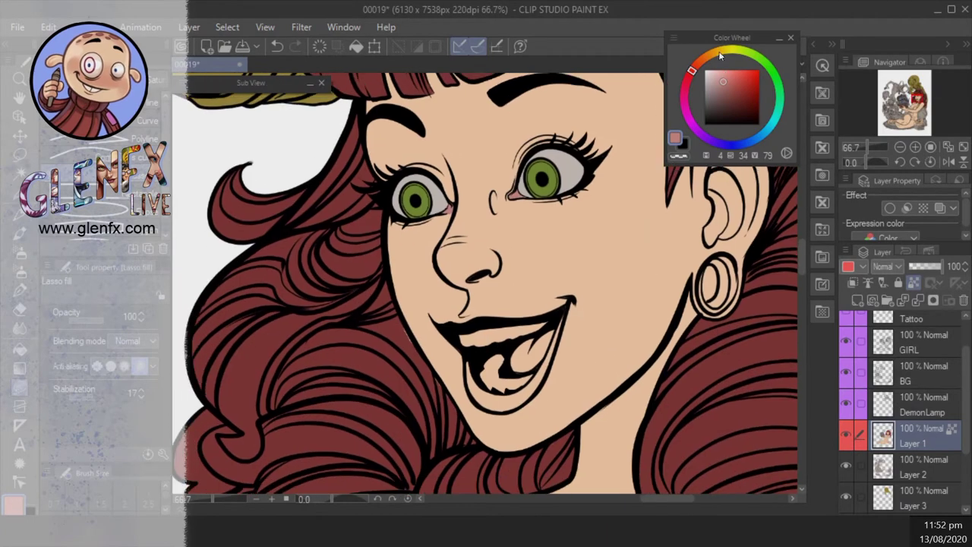
- Pick a pale off-white and fill the girl's upper and lower teeth with it
{"action": "left_click", "coordinate": [722, 52]}
{"action": "left_click", "coordinate": [711, 70]}
{"action": "mouse_move", "coordinate": [454, 338]}
{"action": "left_mouse_down"}
{"action": "mouse_move", "coordinate": [558, 313]}
{"action": "mouse_move", "coordinate": [456, 339]}
{"action": "left_mouse_up"}
{"action": "mouse_move", "coordinate": [479, 353]}
{"action": "left_mouse_down"}
{"action": "mouse_move", "coordinate": [505, 391]}
{"action": "mouse_move", "coordinate": [482, 357]}
{"action": "left_mouse_up"}
- Fill the girl's lower lip with a dark red of hue 354, saturation 87, value 49
{"action": "left_click", "coordinate": [410, 332], "text": "alt"}
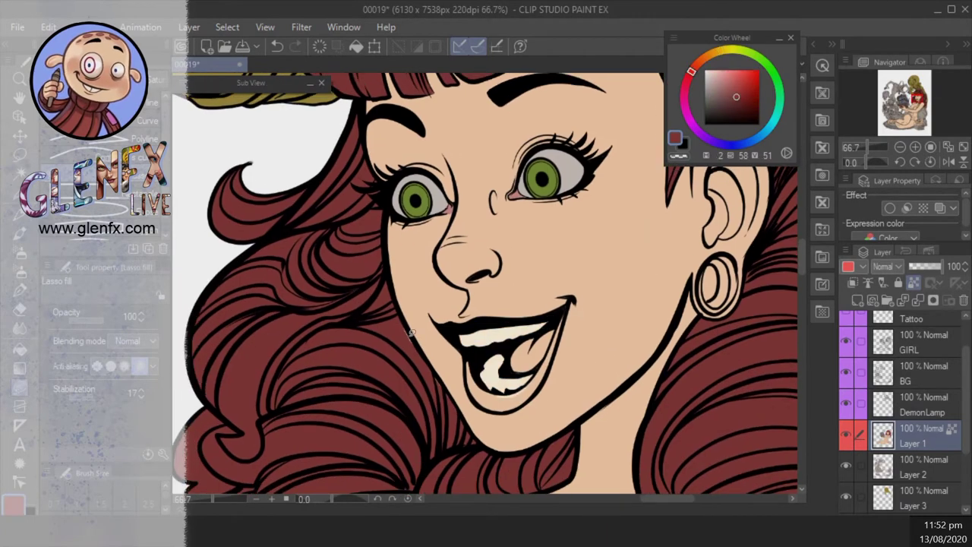
{"action": "left_click_drag", "start_coordinate": [569, 303], "coordinate": [564, 295]}
{"action": "left_click", "coordinate": [688, 77]}
{"action": "left_click", "coordinate": [753, 95]}
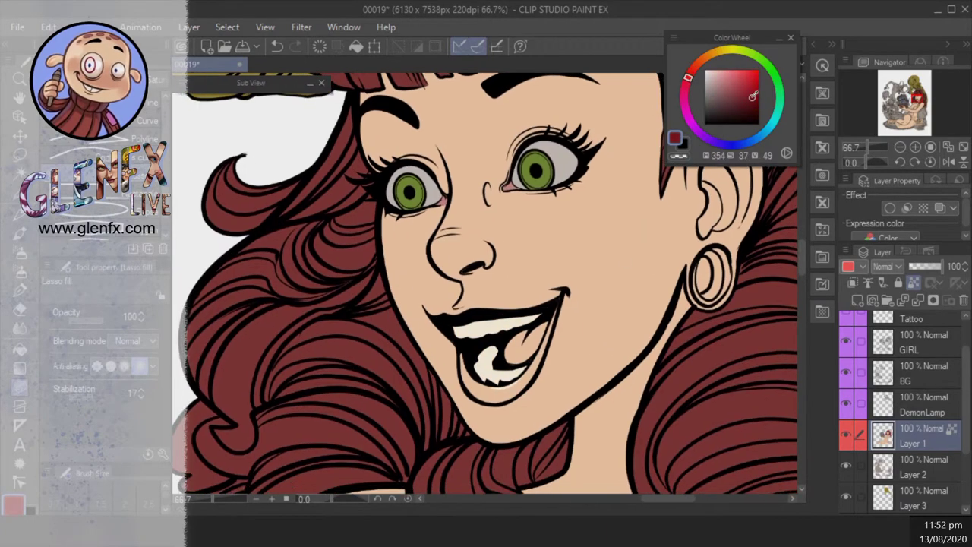
{"action": "mouse_move", "coordinate": [491, 390]}
{"action": "left_mouse_down"}
{"action": "mouse_move", "coordinate": [523, 391]}
{"action": "mouse_move", "coordinate": [554, 305]}
{"action": "mouse_move", "coordinate": [549, 350]}
{"action": "mouse_move", "coordinate": [561, 322]}
{"action": "mouse_move", "coordinate": [520, 347]}
{"action": "left_mouse_up"}
- Fill the girl's tongue with a muted pink-red of hue 6, saturation 48, value 70
{"action": "left_click", "coordinate": [692, 69]}
{"action": "left_click", "coordinate": [727, 89]}
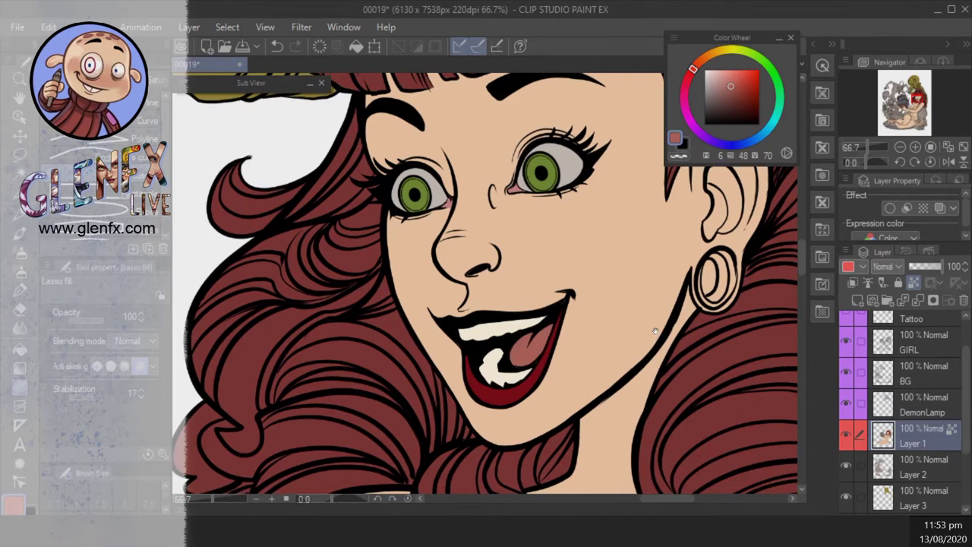
{"action": "left_click_drag", "start_coordinate": [532, 304], "coordinate": [418, 376]}
- Fill the earring's centre with the sampled hair red and its ring with a brown-grey of hue 27, saturation 19, value 47
{"action": "left_click", "coordinate": [595, 338], "text": "alt"}
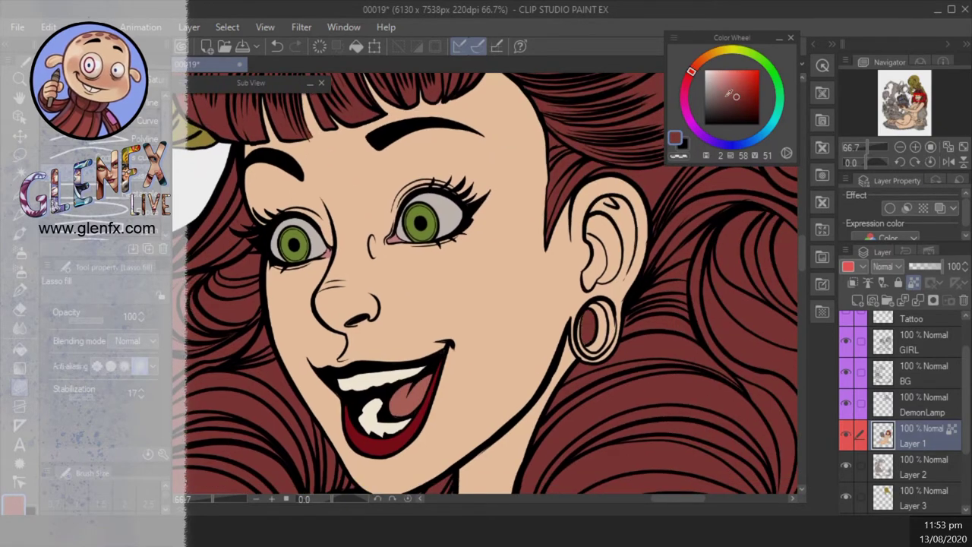
{"action": "left_click", "coordinate": [705, 57]}
{"action": "left_click", "coordinate": [715, 95]}
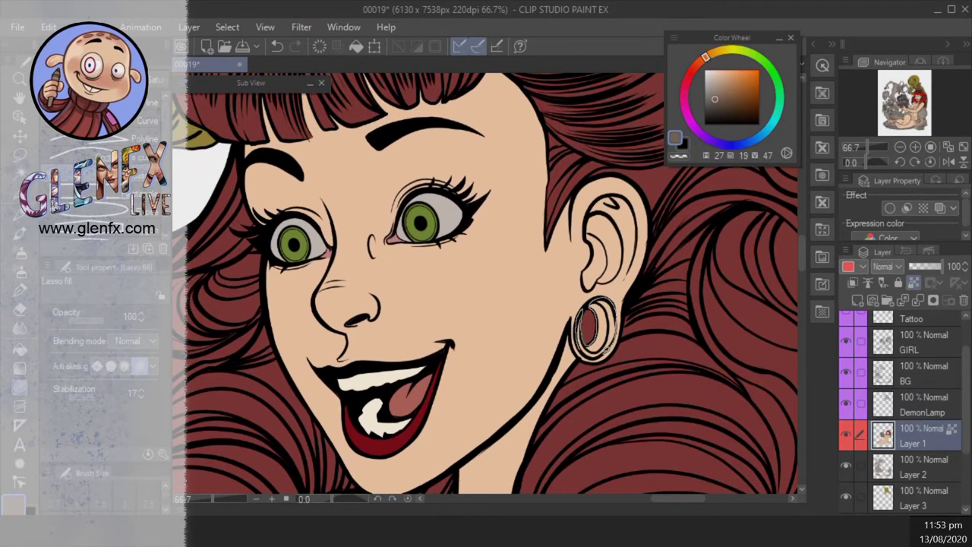
{"action": "left_click_drag", "start_coordinate": [585, 300], "coordinate": [581, 353]}
{"action": "left_click", "coordinate": [594, 323], "text": "alt"}
{"action": "left_click_drag", "start_coordinate": [884, 151], "coordinate": [873, 151]}
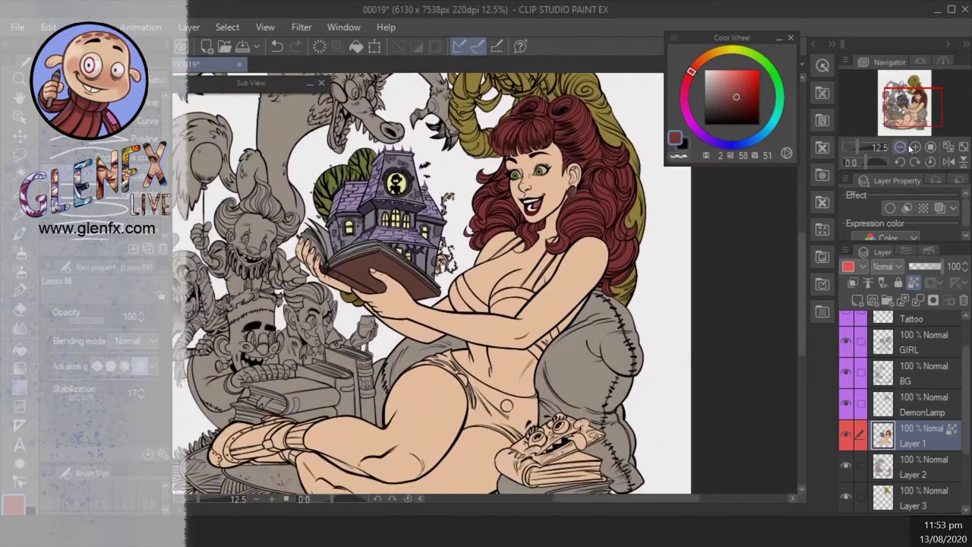
{"action": "key", "text": "w"}
{"action": "left_click", "coordinate": [653, 319]}
{"action": "left_click", "coordinate": [85, 337]}
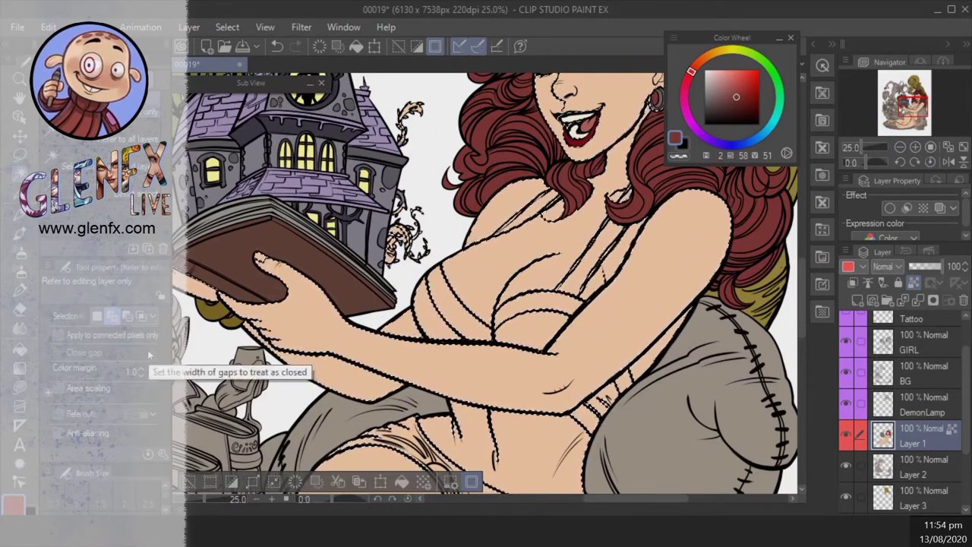
{"action": "key", "text": "ctrl+d"}
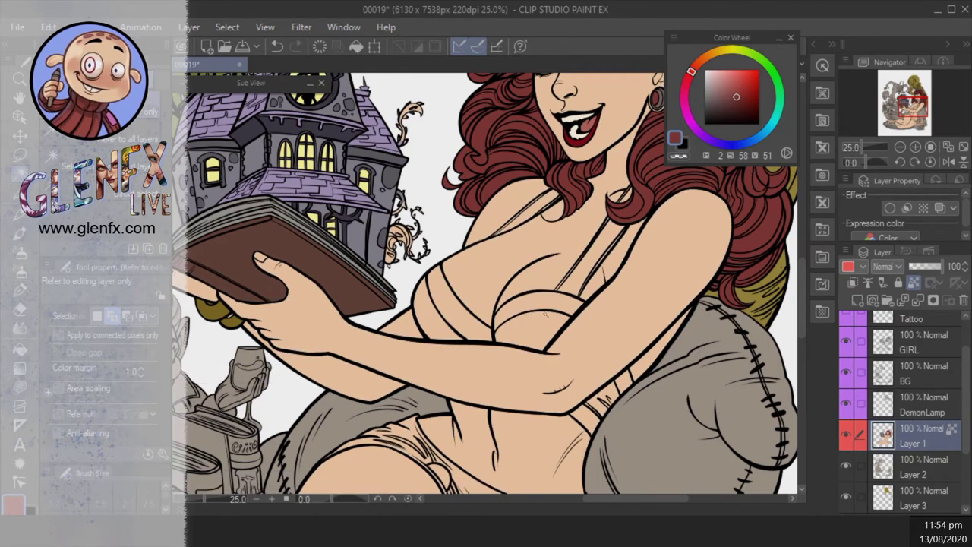
{"action": "key", "text": "ctrl+z"}
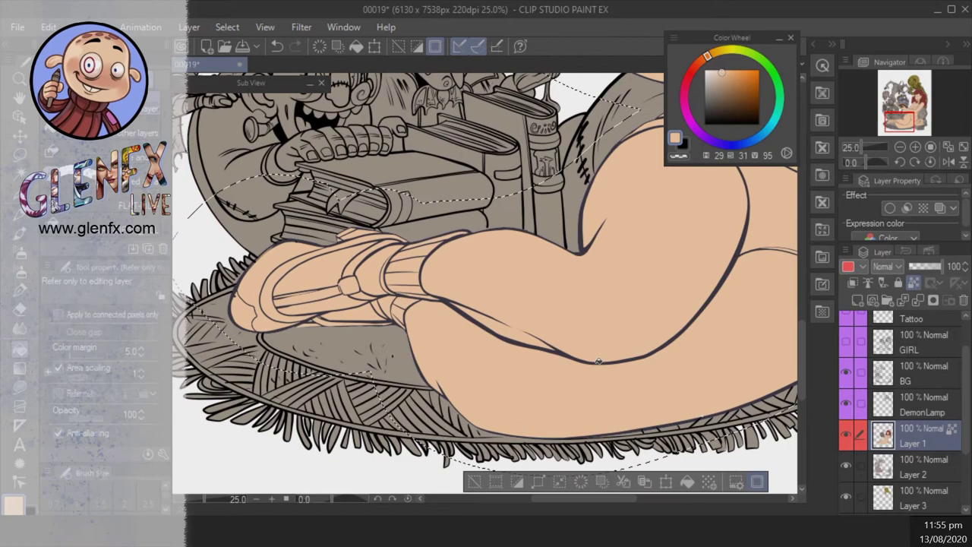
- Fill the leftover dark line on the girl's legs with the skin tone and show the GIRL line-art layer again
{"action": "left_click", "coordinate": [600, 360]}
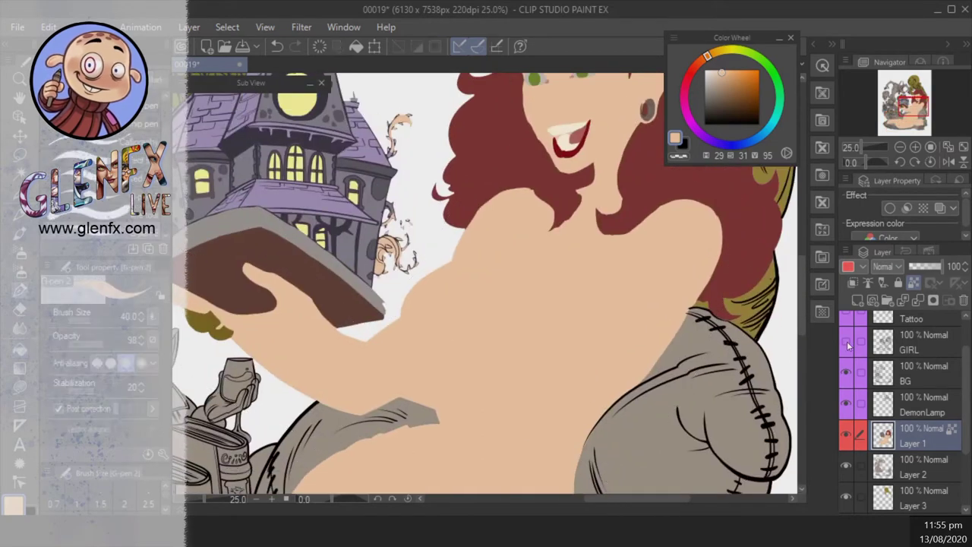
{"action": "left_click", "coordinate": [848, 346]}
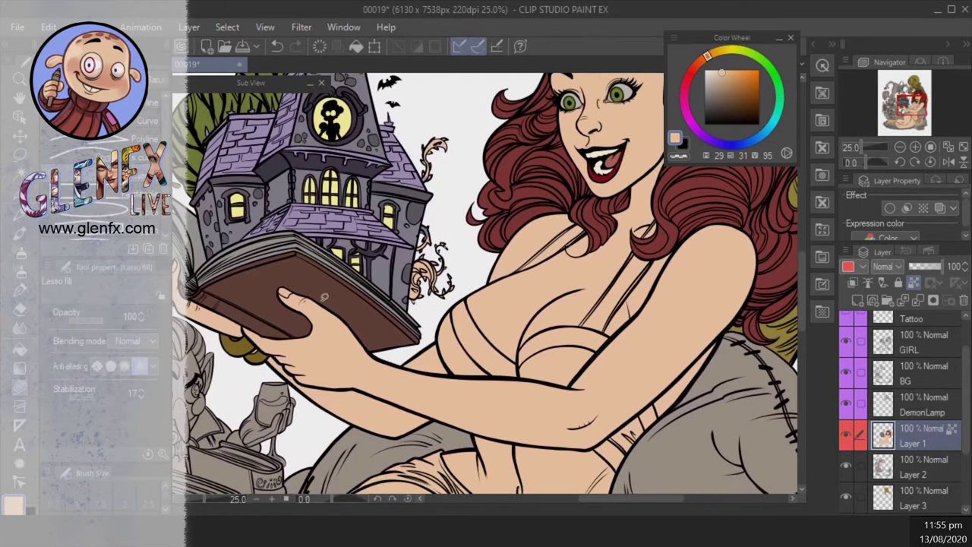
- Select the girl's skin-coloured area on Layer 1 to confine the lasso fills to it
{"action": "key", "text": "w"}
{"action": "left_click", "coordinate": [606, 406]}
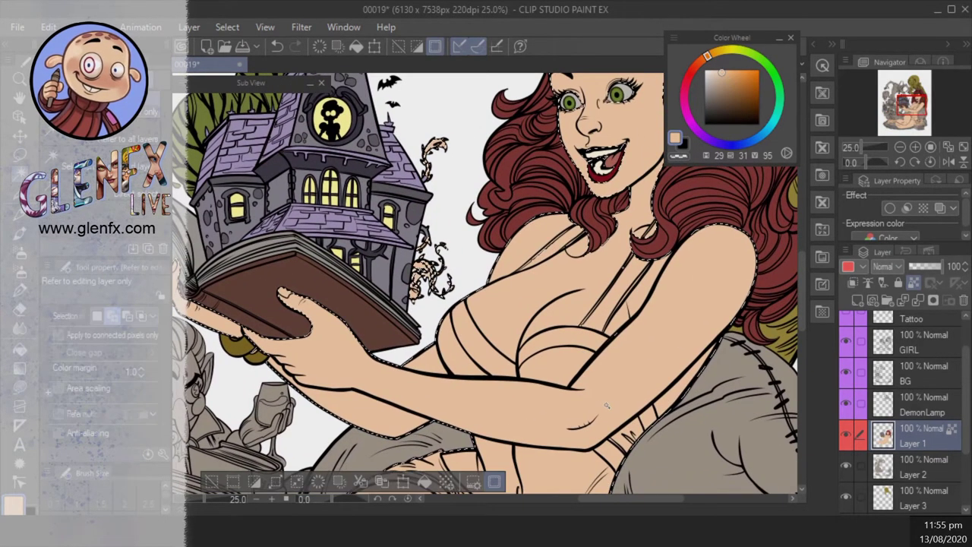
{"action": "left_click", "coordinate": [19, 385]}
{"action": "key", "text": "ctrl+d"}
- Fill the bra cups and the shoulder strap nearest the raised arm with a red of hue 359, saturation 73, value 79
{"action": "scroll", "coordinate": [632, 260], "scroll_direction": "up", "scroll_amount": 2}
{"action": "left_click", "coordinate": [687, 104]}
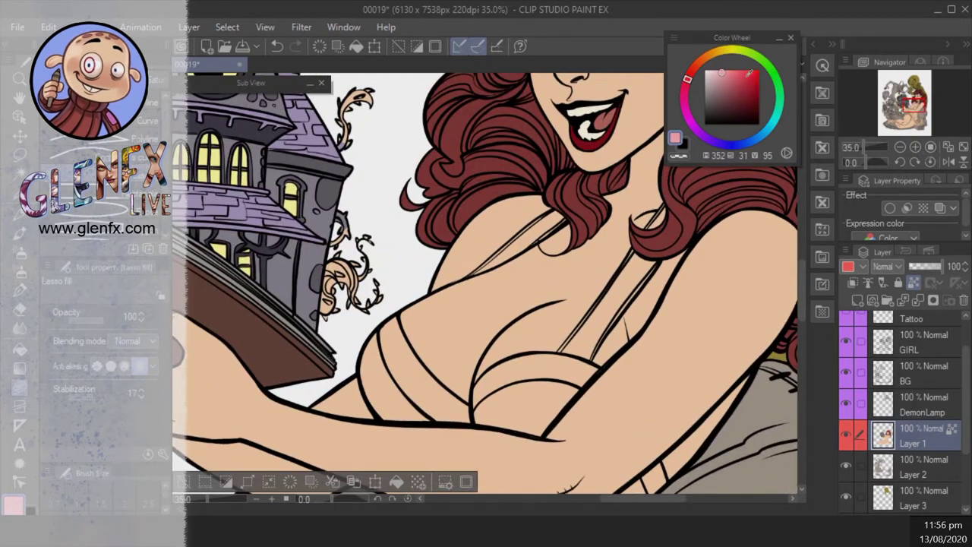
{"action": "left_click_drag", "start_coordinate": [688, 91], "coordinate": [689, 75]}
{"action": "left_click", "coordinate": [748, 70]}
{"action": "left_click_drag", "start_coordinate": [625, 322], "coordinate": [558, 369]}
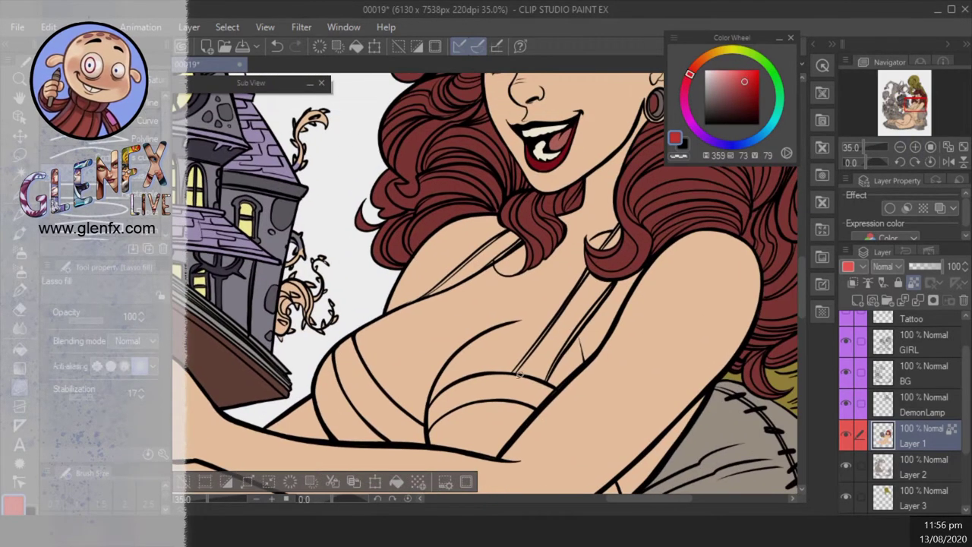
{"action": "mouse_move", "coordinate": [593, 262]}
{"action": "left_mouse_down"}
{"action": "mouse_move", "coordinate": [493, 410]}
{"action": "mouse_move", "coordinate": [677, 209]}
{"action": "left_mouse_up"}
{"action": "left_click_drag", "start_coordinate": [569, 379], "coordinate": [565, 375]}
{"action": "mouse_move", "coordinate": [496, 332]}
{"action": "left_mouse_down"}
{"action": "mouse_move", "coordinate": [555, 278]}
{"action": "mouse_move", "coordinate": [492, 336]}
{"action": "mouse_move", "coordinate": [541, 304]}
{"action": "mouse_move", "coordinate": [576, 356]}
{"action": "mouse_move", "coordinate": [553, 384]}
{"action": "mouse_move", "coordinate": [575, 350]}
{"action": "left_mouse_up"}
{"action": "mouse_move", "coordinate": [400, 261]}
{"action": "left_mouse_down"}
{"action": "mouse_move", "coordinate": [481, 344]}
{"action": "mouse_move", "coordinate": [479, 374]}
{"action": "left_mouse_up"}
- Fill the bra's side band below the girl's elbow with the same red
{"action": "scroll", "coordinate": [600, 356], "scroll_direction": "down", "scroll_amount": 3}
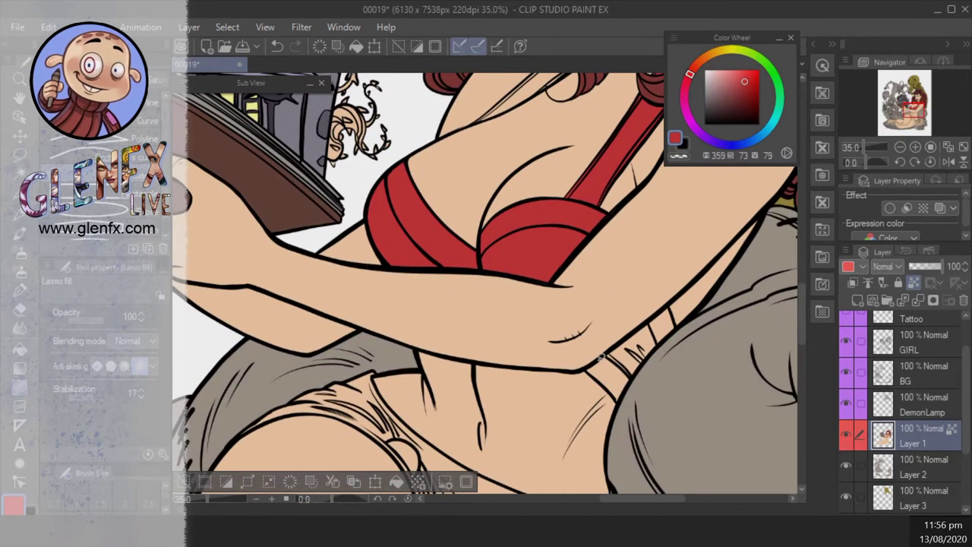
{"action": "left_click_drag", "start_coordinate": [621, 401], "coordinate": [620, 403]}
{"action": "left_click_drag", "start_coordinate": [619, 403], "coordinate": [674, 345]}
{"action": "left_click_drag", "start_coordinate": [580, 374], "coordinate": [604, 380]}
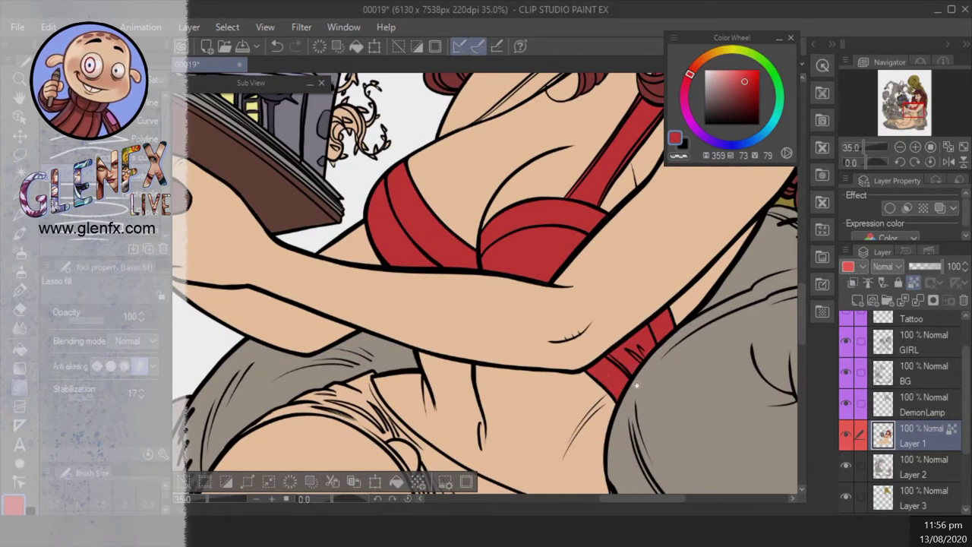
- Start filling the front of the girl's briefs with a dark grey-brown of hue 359, saturation 20, value 33
{"action": "scroll", "coordinate": [608, 395], "scroll_direction": "down", "scroll_amount": 2}
{"action": "scroll", "coordinate": [617, 414], "scroll_direction": "down", "scroll_amount": 2}
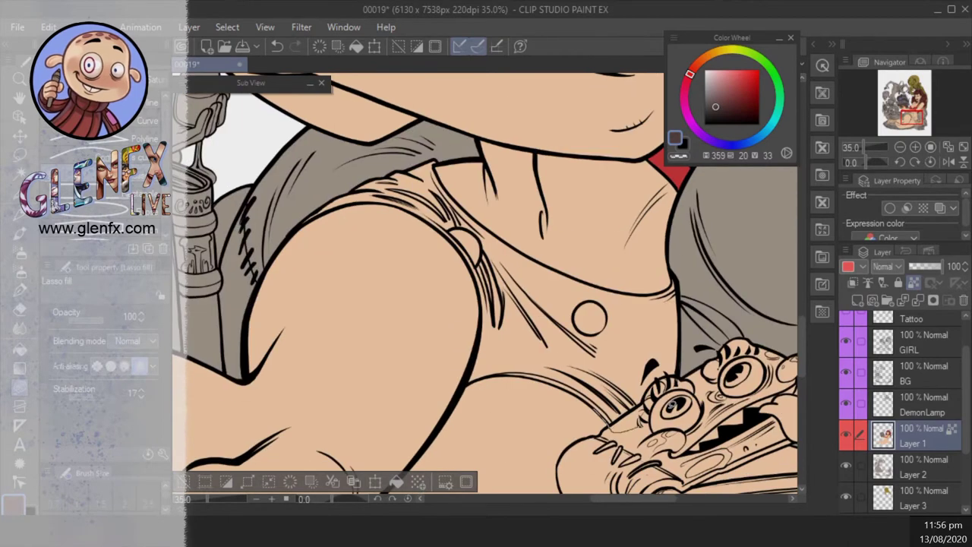
{"action": "left_click_drag", "start_coordinate": [507, 318], "coordinate": [524, 386]}
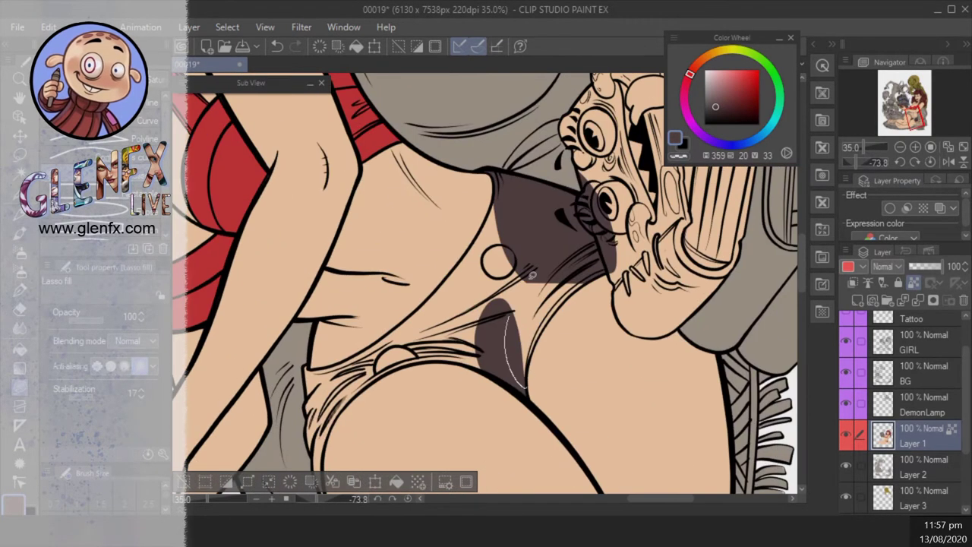
{"action": "left_click_drag", "start_coordinate": [532, 275], "coordinate": [556, 312]}
{"action": "scroll", "coordinate": [520, 367], "scroll_direction": "down", "scroll_amount": 2}
{"action": "left_click_drag", "start_coordinate": [455, 357], "coordinate": [562, 258]}
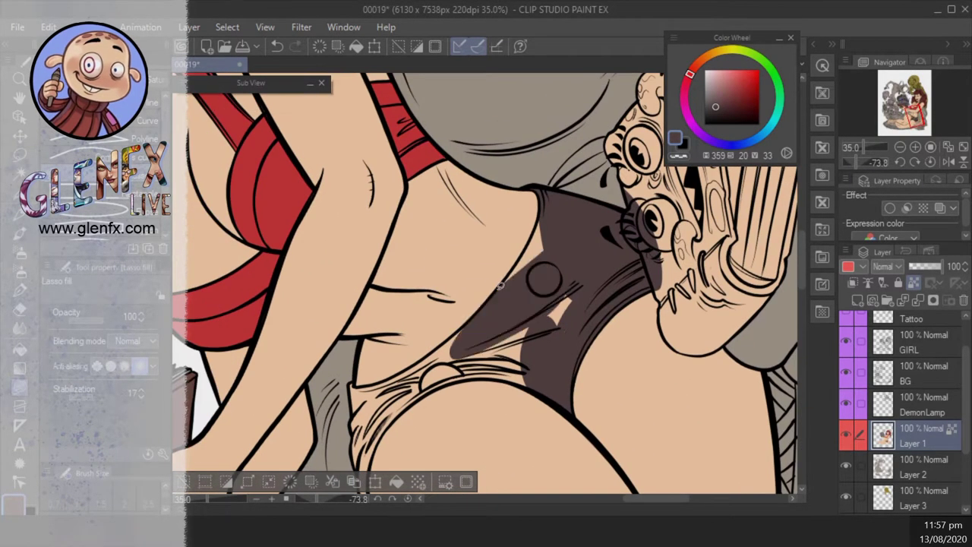
- Extend the dark grey-brown along the waistband and over the hip folds to complete the briefs
{"action": "left_click_drag", "start_coordinate": [501, 289], "coordinate": [547, 205]}
{"action": "scroll", "coordinate": [494, 319], "scroll_direction": "down", "scroll_amount": 2}
{"action": "mouse_move", "coordinate": [423, 340]}
{"action": "left_mouse_down"}
{"action": "mouse_move", "coordinate": [491, 314]}
{"action": "mouse_move", "coordinate": [470, 342]}
{"action": "mouse_move", "coordinate": [474, 293]}
{"action": "left_mouse_up"}
{"action": "scroll", "coordinate": [471, 342], "scroll_direction": "down", "scroll_amount": 2}
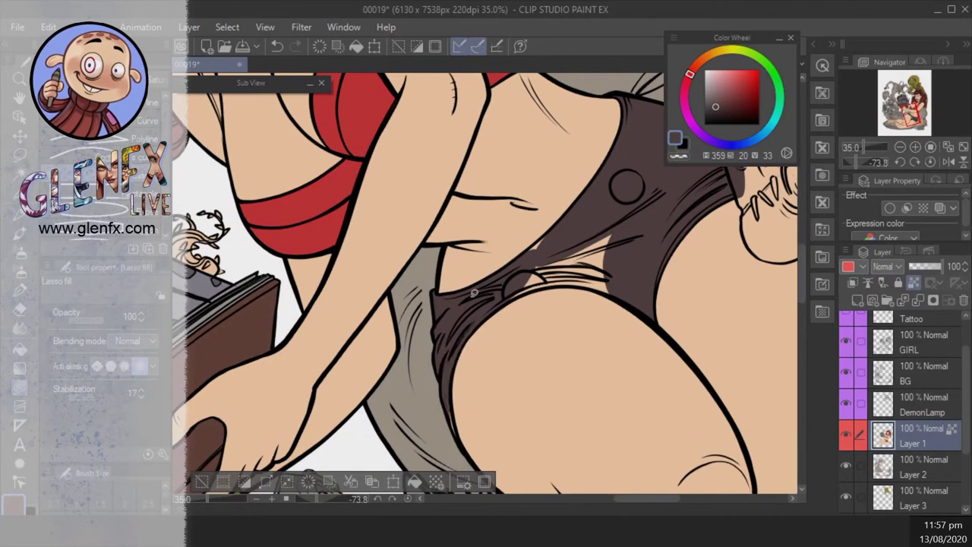
{"action": "mouse_move", "coordinate": [534, 278]}
{"action": "left_mouse_down"}
{"action": "mouse_move", "coordinate": [547, 252]}
{"action": "mouse_move", "coordinate": [524, 252]}
{"action": "mouse_move", "coordinate": [630, 261]}
{"action": "mouse_move", "coordinate": [560, 278]}
{"action": "mouse_move", "coordinate": [522, 352]}
{"action": "left_mouse_up"}
- Enable multiple-layer reference for filling and colour the briefs' two round buttons with hue 35, saturation 44, value 59
{"action": "key", "text": "g"}
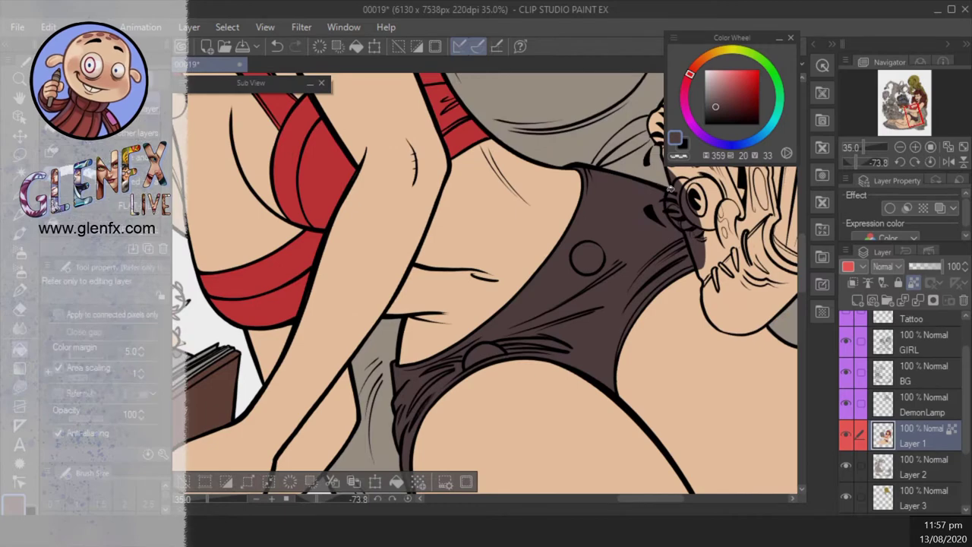
{"action": "left_click", "coordinate": [76, 391]}
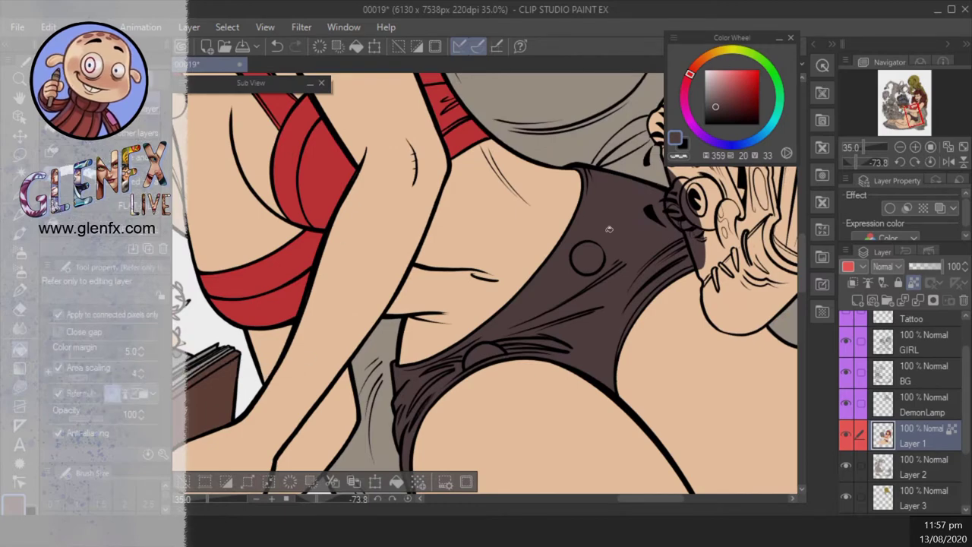
{"action": "left_click", "coordinate": [711, 55]}
{"action": "left_click", "coordinate": [728, 92]}
{"action": "left_click", "coordinate": [586, 258]}
{"action": "left_click", "coordinate": [485, 353]}
- Reset the canvas rotation and fill the girl's socks and shoes with a light beige-grey of hue 35, saturation 10, value 77
{"action": "key", "text": "u"}
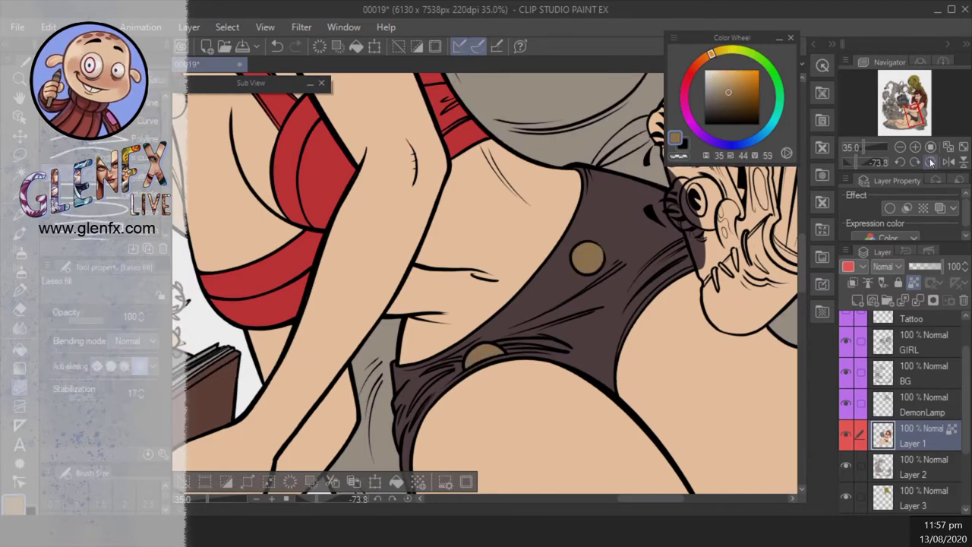
{"action": "left_click", "coordinate": [931, 161]}
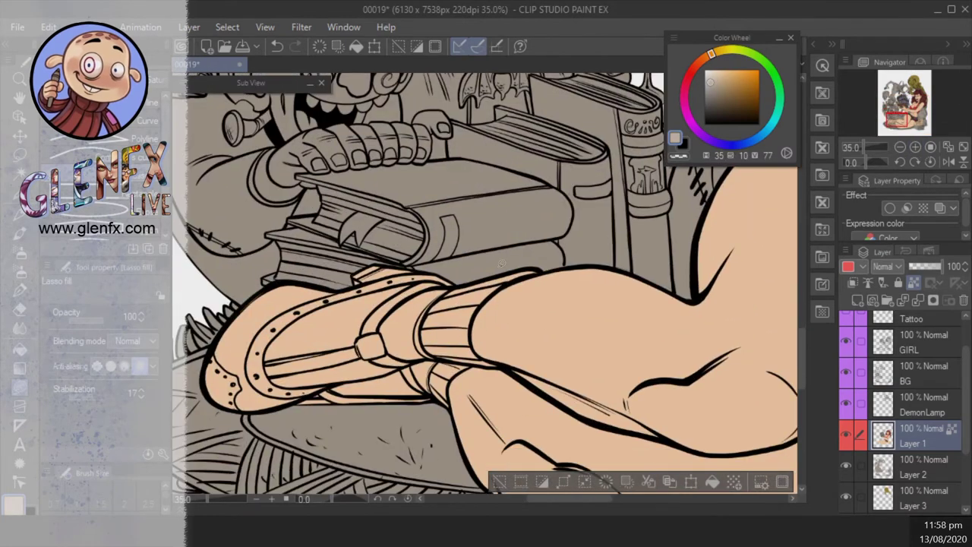
{"action": "left_click_drag", "start_coordinate": [451, 416], "coordinate": [471, 326]}
{"action": "key", "text": "x"}
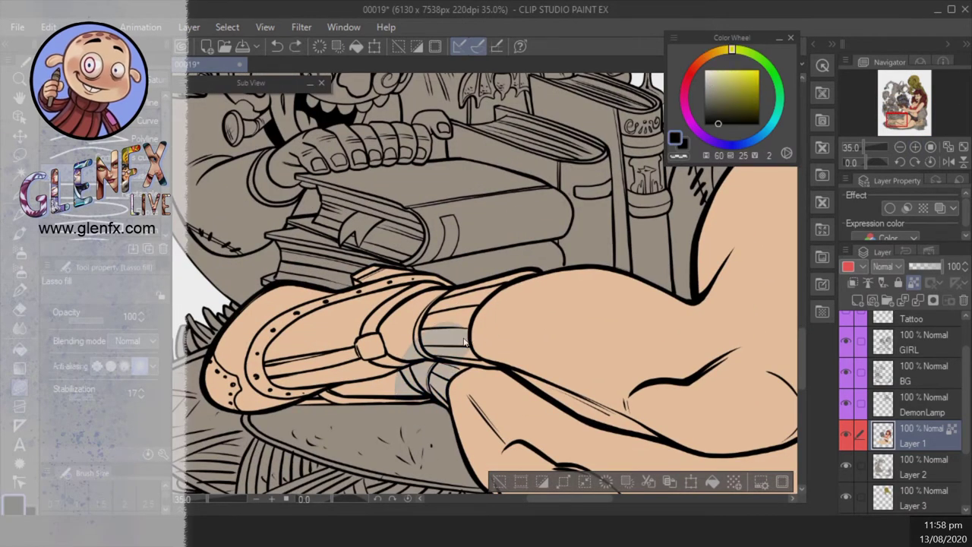
{"action": "key", "text": "x"}
{"action": "mouse_move", "coordinate": [557, 263]}
{"action": "left_mouse_down"}
{"action": "mouse_move", "coordinate": [426, 357]}
{"action": "mouse_move", "coordinate": [327, 387]}
{"action": "left_mouse_up"}
{"action": "left_click_drag", "start_coordinate": [456, 304], "coordinate": [357, 391]}
- Fill the front shoe's toe section, ankle strap and buckle with red of hue 359, saturation 73, value 79
{"action": "scroll", "coordinate": [356, 391], "scroll_direction": "up", "scroll_amount": 2}
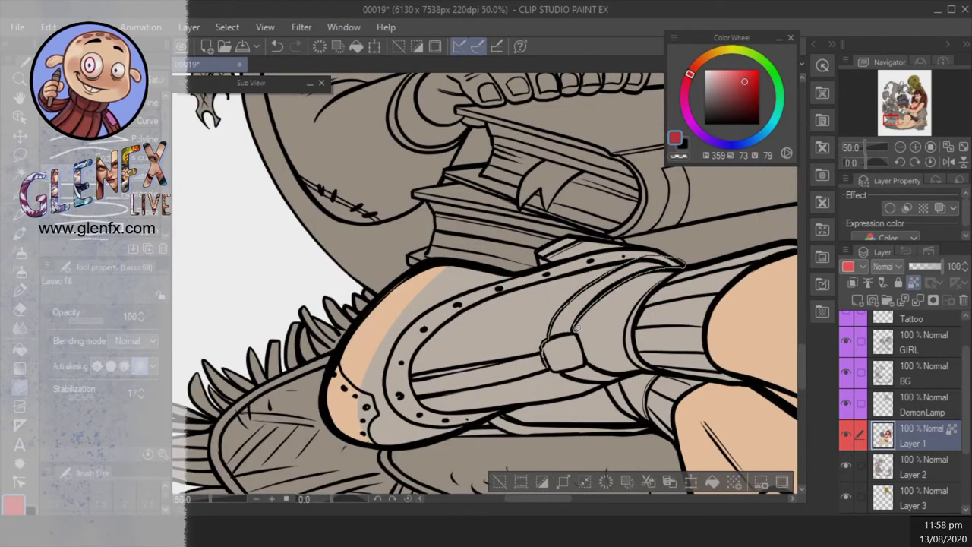
{"action": "left_click_drag", "start_coordinate": [575, 327], "coordinate": [557, 334]}
{"action": "left_click_drag", "start_coordinate": [418, 350], "coordinate": [454, 342]}
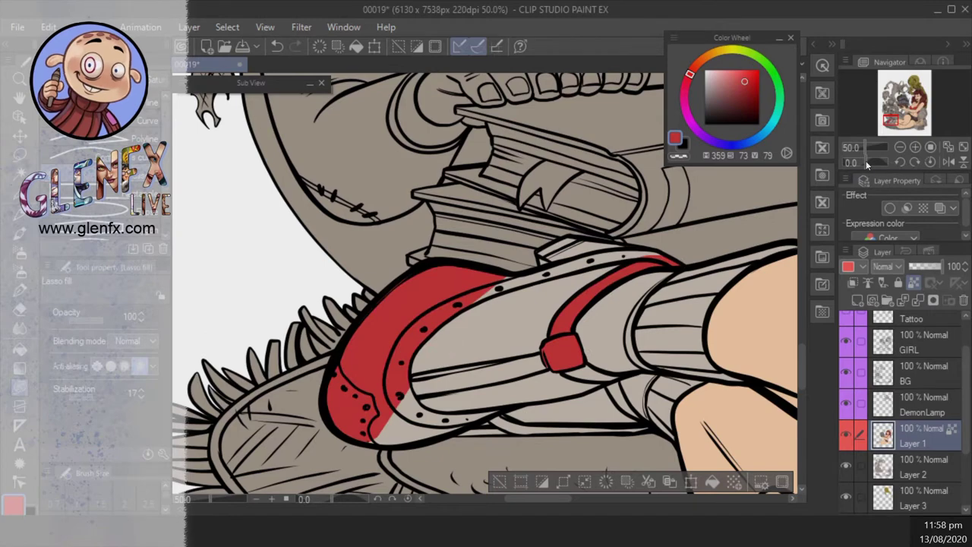
- Rotate the canvas and extend the red over the shoe's side straps, sole edge, centre strap and remaining toe trim
{"action": "left_click_drag", "start_coordinate": [868, 165], "coordinate": [862, 165]}
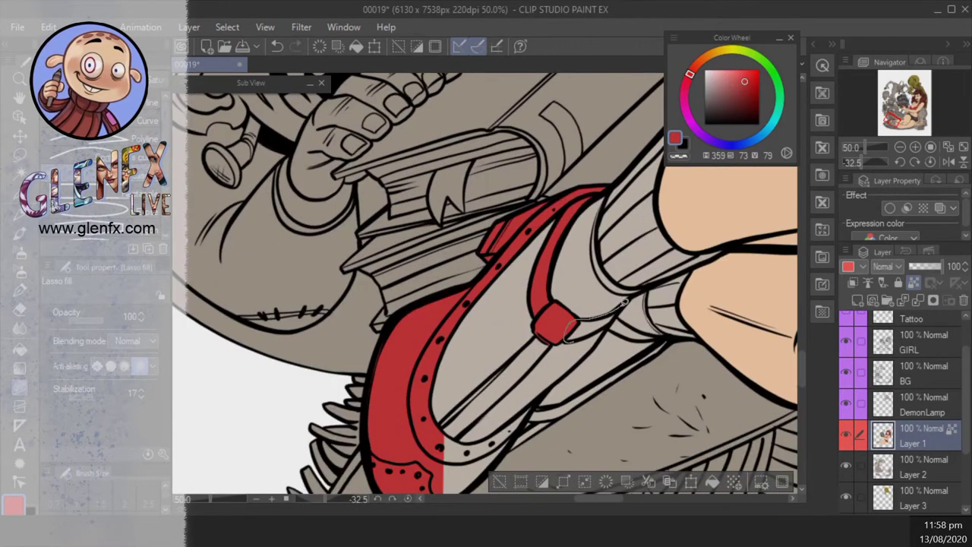
{"action": "left_click_drag", "start_coordinate": [625, 303], "coordinate": [581, 337]}
{"action": "left_click_drag", "start_coordinate": [653, 338], "coordinate": [612, 323]}
{"action": "scroll", "coordinate": [638, 386], "scroll_direction": "down", "scroll_amount": 2}
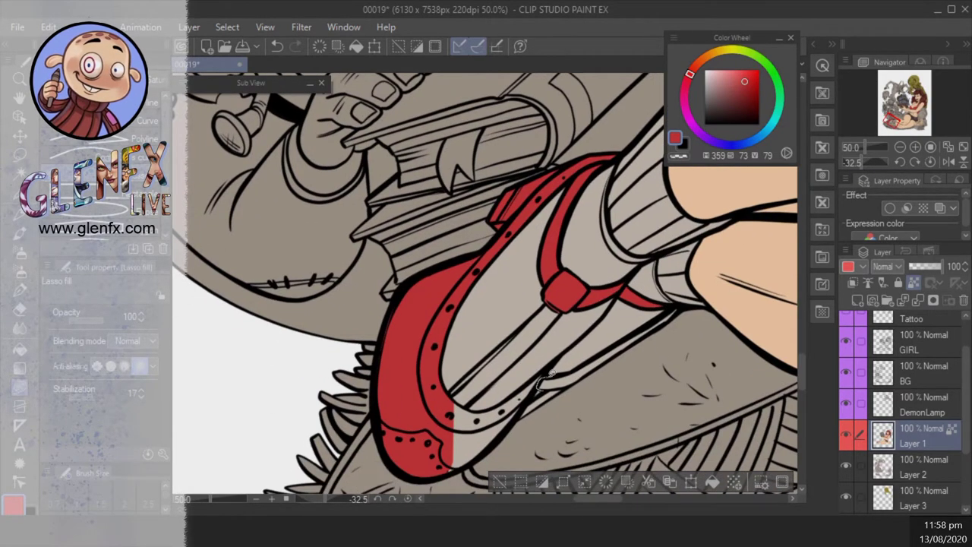
{"action": "left_click_drag", "start_coordinate": [546, 378], "coordinate": [660, 313]}
{"action": "scroll", "coordinate": [483, 393], "scroll_direction": "down", "scroll_amount": 2}
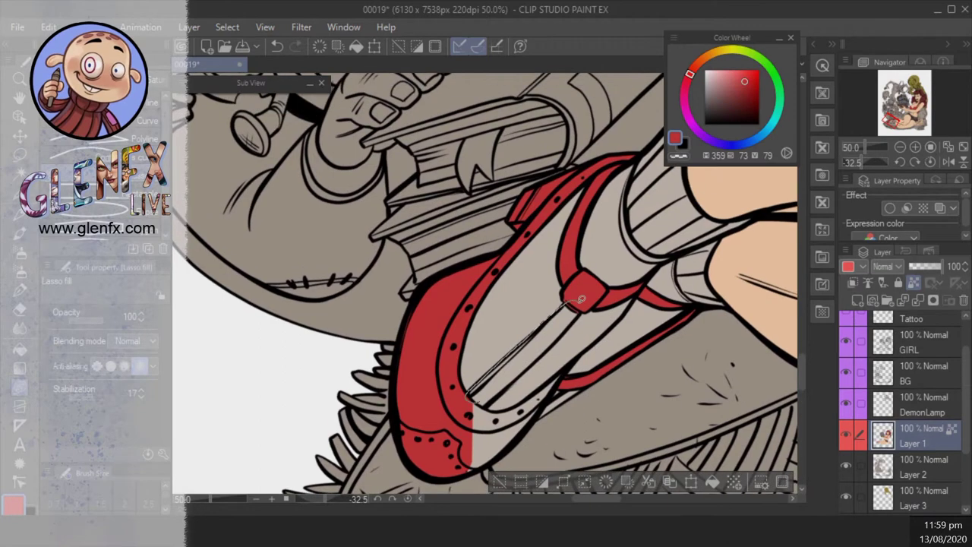
{"action": "left_click_drag", "start_coordinate": [475, 410], "coordinate": [473, 410]}
{"action": "scroll", "coordinate": [511, 374], "scroll_direction": "down", "scroll_amount": 2}
{"action": "left_click_drag", "start_coordinate": [577, 369], "coordinate": [594, 344]}
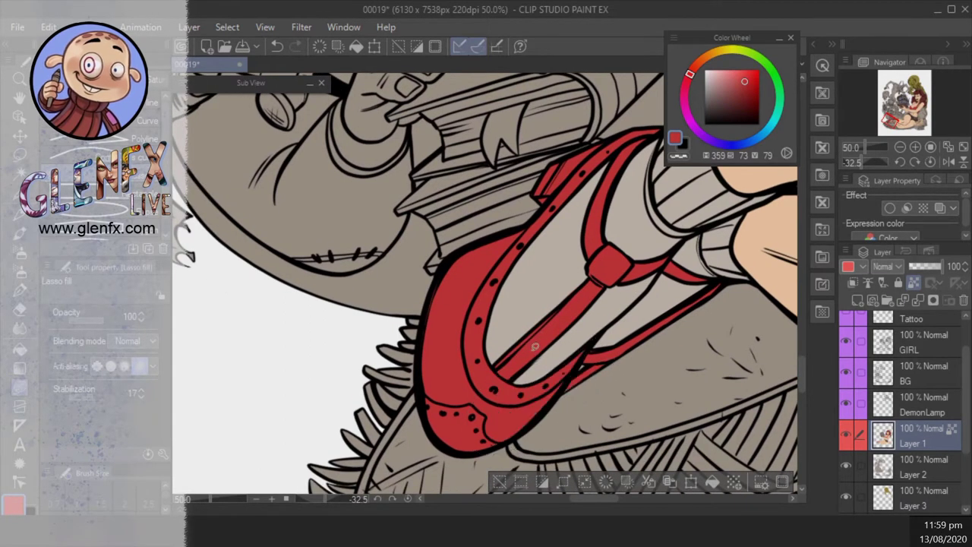
- Reset the canvas rotation and fill the monster book with brown of hue 25, saturation 48, value 63
{"action": "left_click", "coordinate": [914, 162]}
{"action": "scroll", "coordinate": [635, 356], "scroll_direction": "up", "scroll_amount": 4}
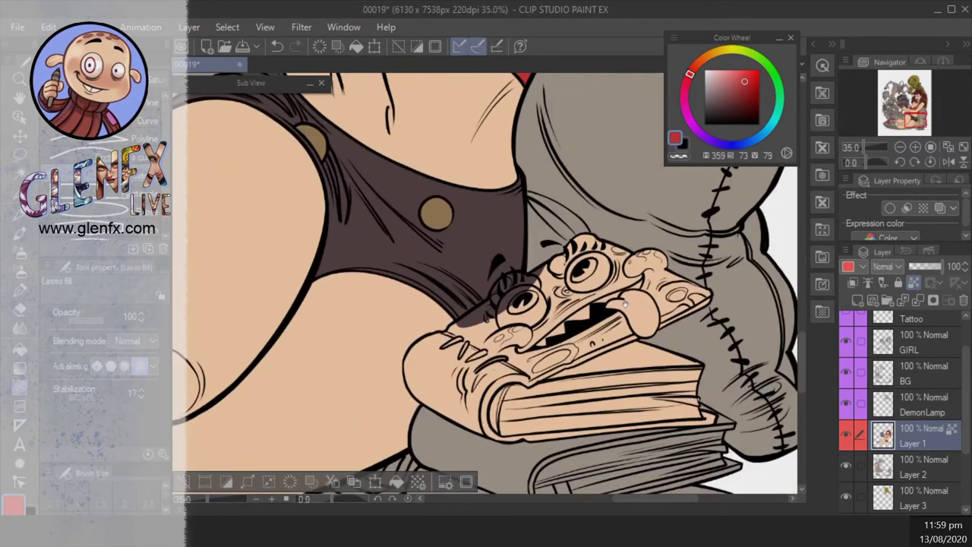
{"action": "left_click", "coordinate": [705, 59]}
{"action": "left_click", "coordinate": [731, 90]}
{"action": "scroll", "coordinate": [454, 379], "scroll_direction": "up", "scroll_amount": 2}
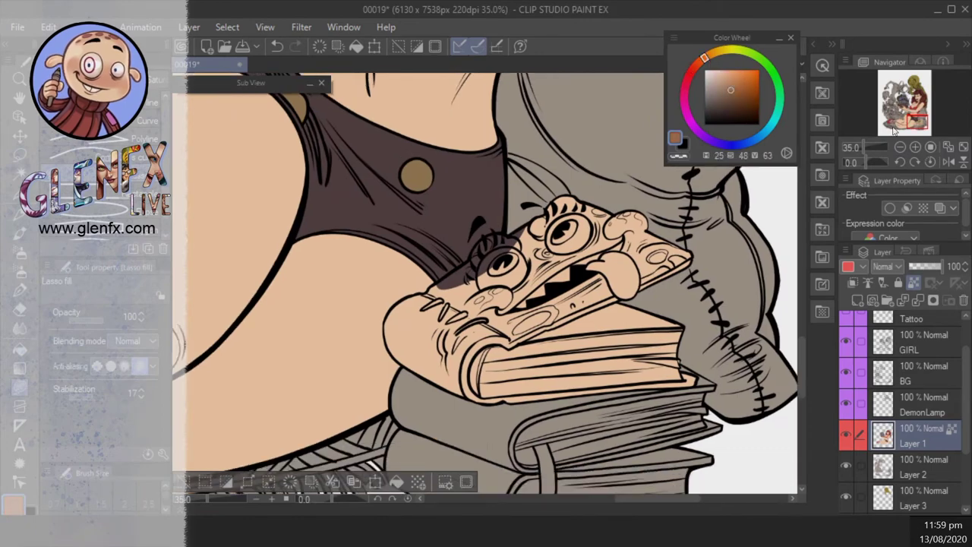
{"action": "mouse_move", "coordinate": [486, 215]}
{"action": "left_mouse_down"}
{"action": "mouse_move", "coordinate": [593, 156]}
{"action": "mouse_move", "coordinate": [441, 114]}
{"action": "left_mouse_up"}
{"action": "left_click_drag", "start_coordinate": [228, 328], "coordinate": [463, 284]}
{"action": "left_click", "coordinate": [463, 285], "text": "alt"}
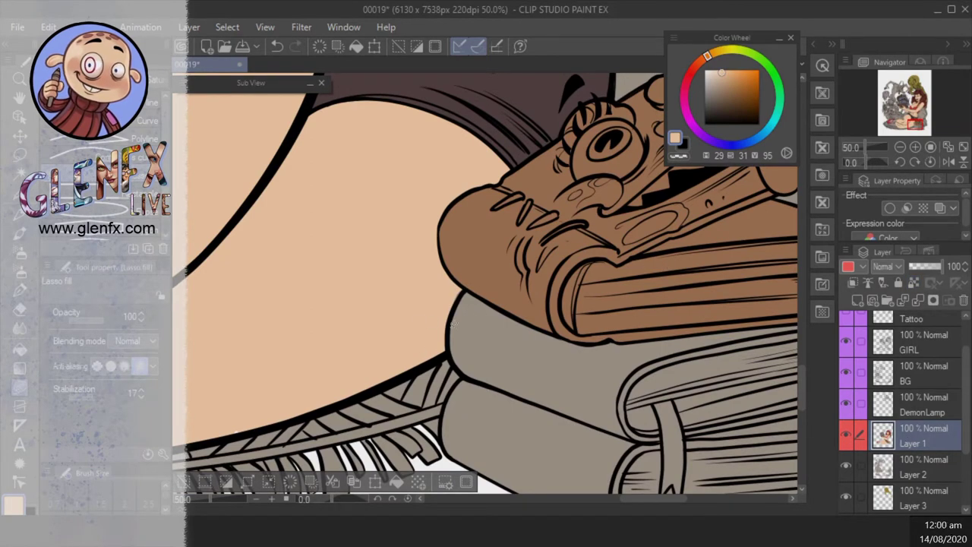
{"action": "key", "text": "ctrl+d"}
- Fill the monster book's eyeballs and upper teeth with light grey of hue 34, saturation 6, value 83
{"action": "left_click_drag", "start_coordinate": [455, 175], "coordinate": [532, 304]}
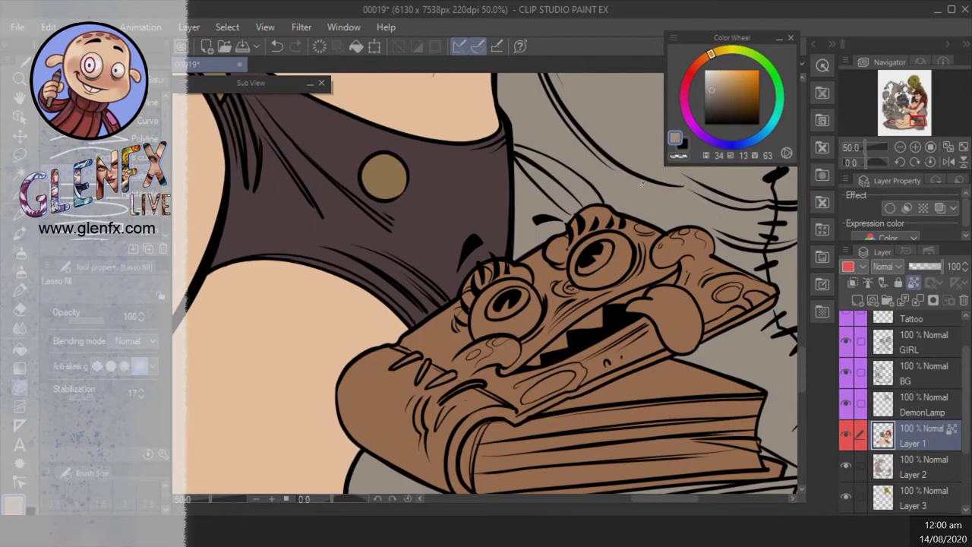
{"action": "scroll", "coordinate": [471, 377], "scroll_direction": "up", "scroll_amount": 2}
{"action": "mouse_move", "coordinate": [471, 377]}
{"action": "left_mouse_down"}
{"action": "mouse_move", "coordinate": [436, 292]}
{"action": "mouse_move", "coordinate": [484, 277]}
{"action": "mouse_move", "coordinate": [502, 379]}
{"action": "mouse_move", "coordinate": [486, 272]}
{"action": "mouse_move", "coordinate": [516, 269]}
{"action": "left_mouse_up"}
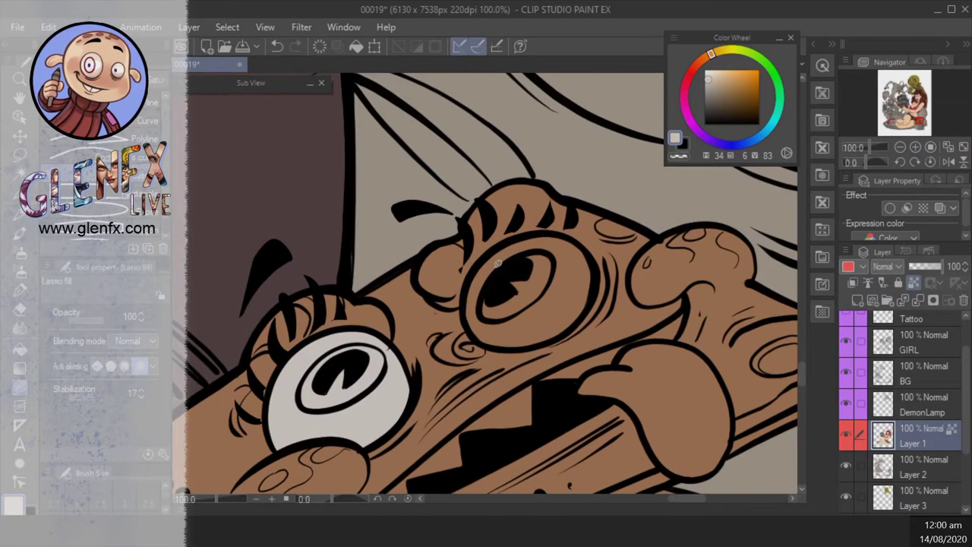
{"action": "left_click_drag", "start_coordinate": [583, 313], "coordinate": [547, 345]}
{"action": "mouse_move", "coordinate": [492, 376]}
{"action": "left_mouse_down"}
{"action": "mouse_move", "coordinate": [478, 387]}
{"action": "mouse_move", "coordinate": [554, 343]}
{"action": "mouse_move", "coordinate": [558, 357]}
{"action": "left_mouse_up"}
{"action": "mouse_move", "coordinate": [597, 327]}
{"action": "left_mouse_down"}
{"action": "mouse_move", "coordinate": [644, 282]}
{"action": "mouse_move", "coordinate": [516, 338]}
{"action": "left_mouse_up"}
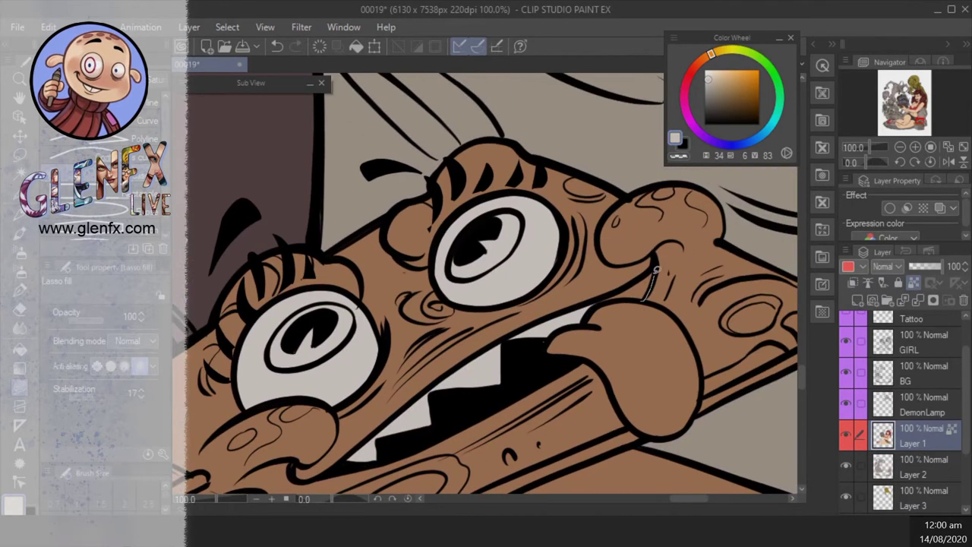
{"action": "left_click_drag", "start_coordinate": [590, 307], "coordinate": [667, 282]}
- Fill the irises of both monster book eyes with pinkish red of hue 352, saturation 69, value 91
{"action": "left_click", "coordinate": [684, 88]}
{"action": "left_click", "coordinate": [740, 72]}
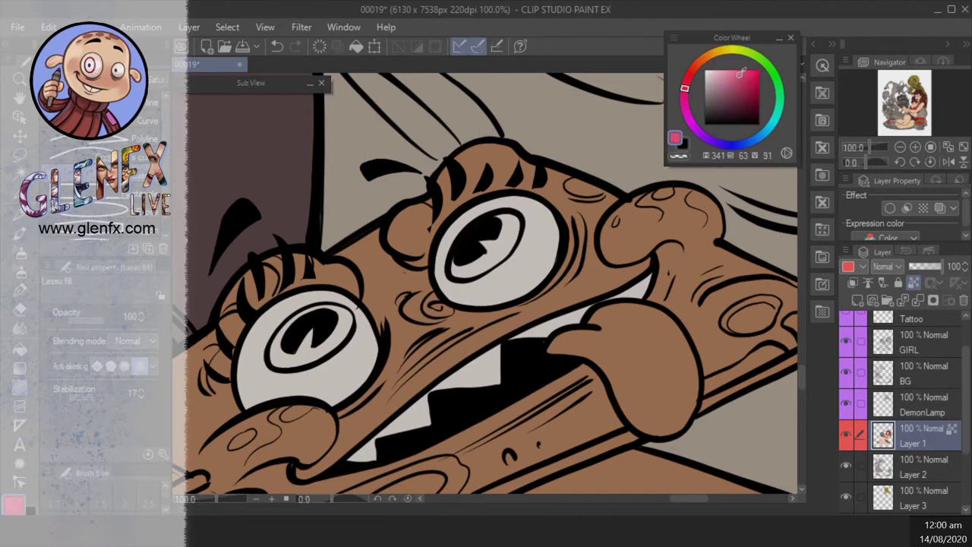
{"action": "left_click_drag", "start_coordinate": [541, 343], "coordinate": [546, 294]}
{"action": "left_click_drag", "start_coordinate": [566, 332], "coordinate": [568, 327]}
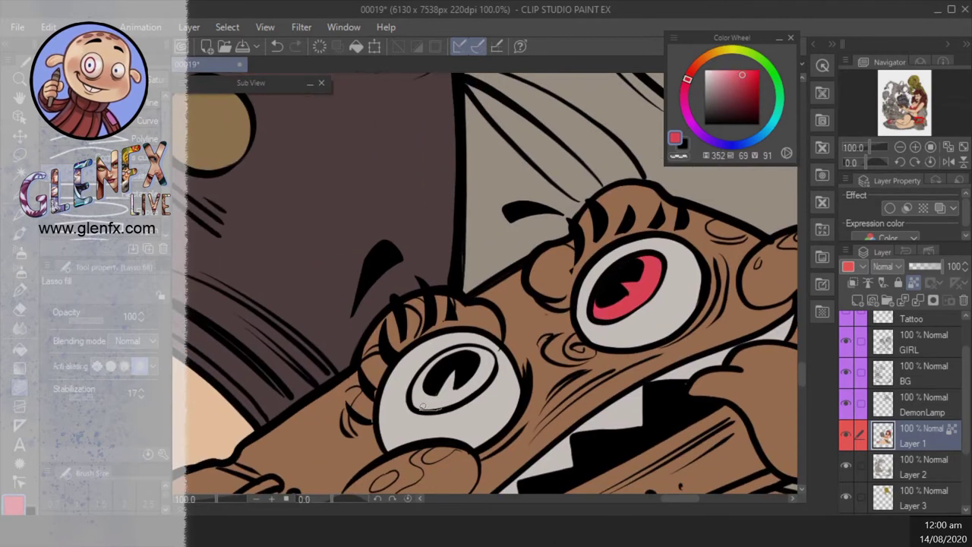
{"action": "left_click_drag", "start_coordinate": [431, 407], "coordinate": [481, 353]}
- Fill the monster book's tongue with muted red of hue 8, saturation 52, value 74
{"action": "left_click", "coordinate": [692, 73]}
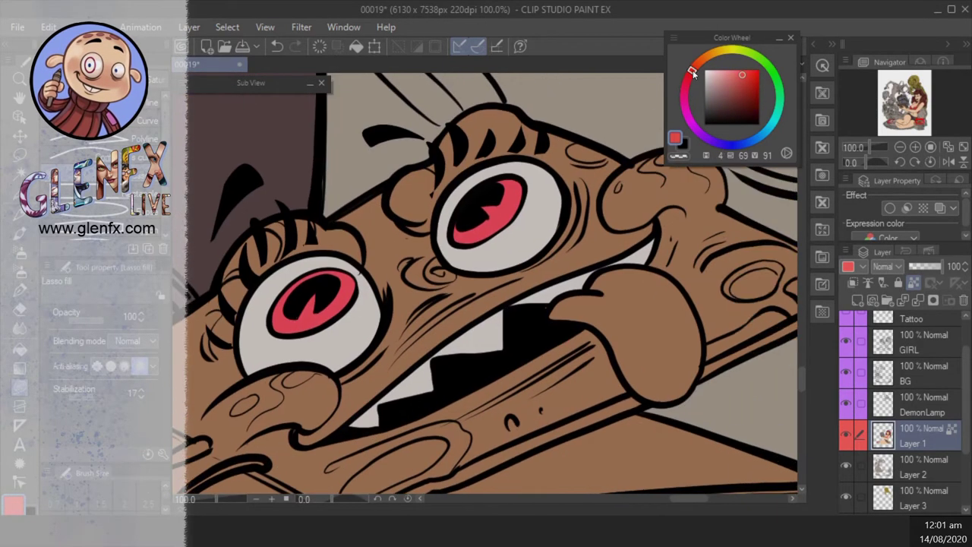
{"action": "mouse_move", "coordinate": [728, 84]}
{"action": "left_mouse_down"}
{"action": "mouse_move", "coordinate": [748, 82]}
{"action": "mouse_move", "coordinate": [738, 78]}
{"action": "left_mouse_up"}
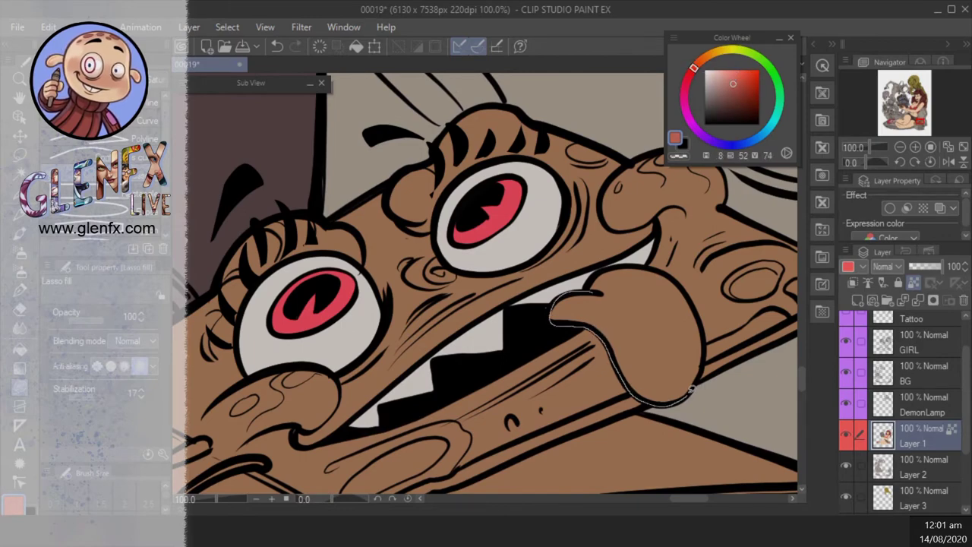
{"action": "left_click_drag", "start_coordinate": [631, 264], "coordinate": [597, 272]}
- Fill the monster book's page block with beige of hue 36, saturation 19, value 70
{"action": "left_click", "coordinate": [918, 148]}
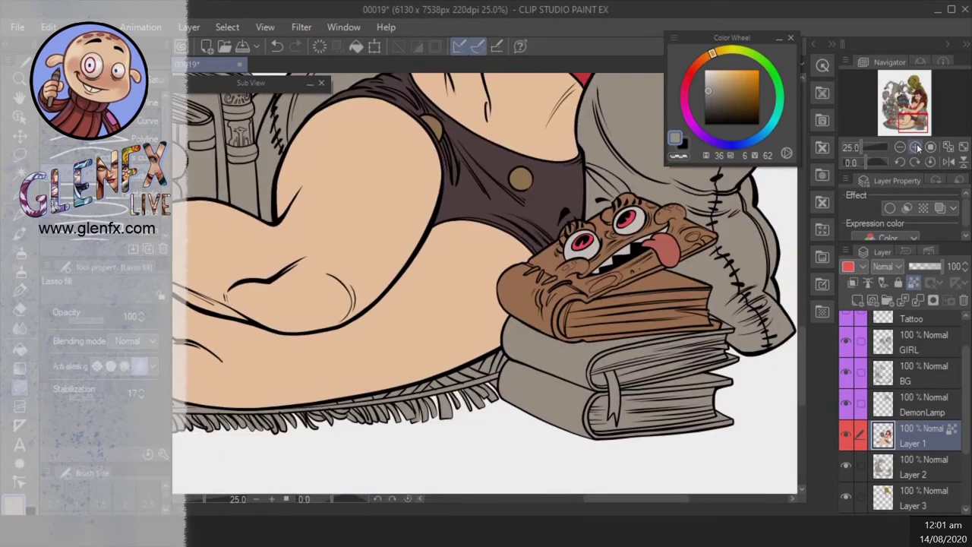
{"action": "left_click", "coordinate": [917, 148]}
{"action": "left_click", "coordinate": [715, 88]}
{"action": "scroll", "coordinate": [475, 386], "scroll_direction": "up", "scroll_amount": 2}
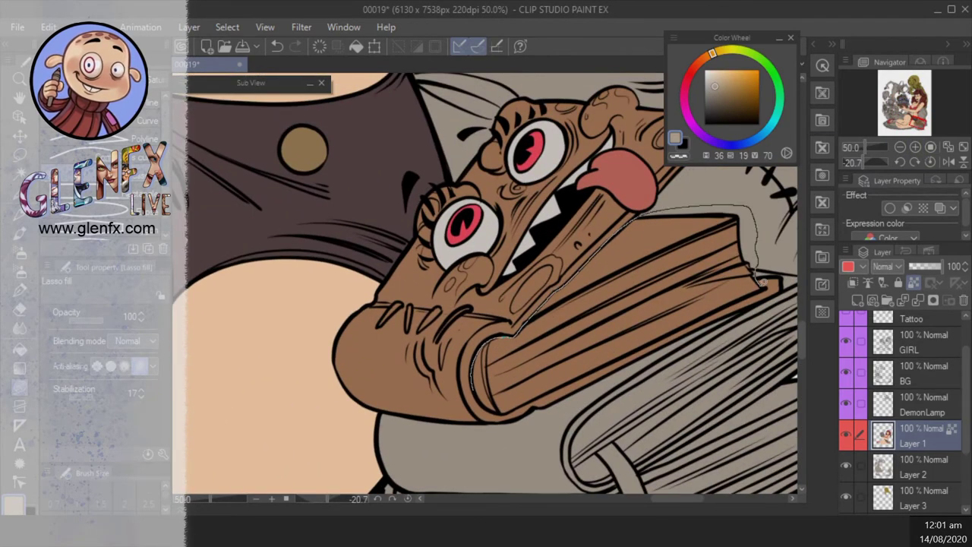
{"action": "left_click_drag", "start_coordinate": [762, 283], "coordinate": [762, 284]}
{"action": "left_click_drag", "start_coordinate": [634, 343], "coordinate": [651, 337]}
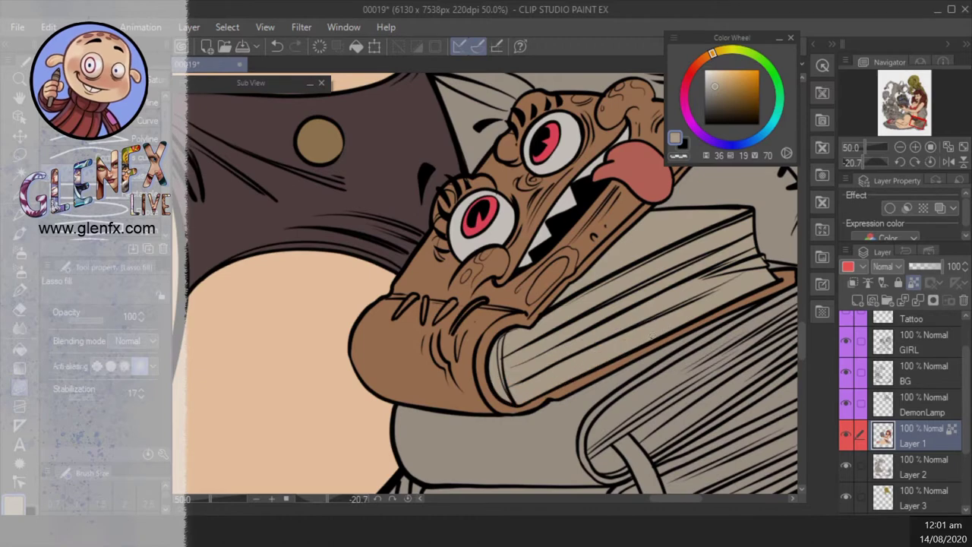
- Reset the canvas rotation and, on Layer 3, fill the bandaged bird creature with dark brown of hue 36, saturation 42, value 41
{"action": "left_click", "coordinate": [900, 146]}
{"action": "left_click", "coordinate": [900, 147]}
{"action": "left_click", "coordinate": [931, 161]}
{"action": "left_click", "coordinate": [900, 147]}
{"action": "left_click", "coordinate": [900, 147]}
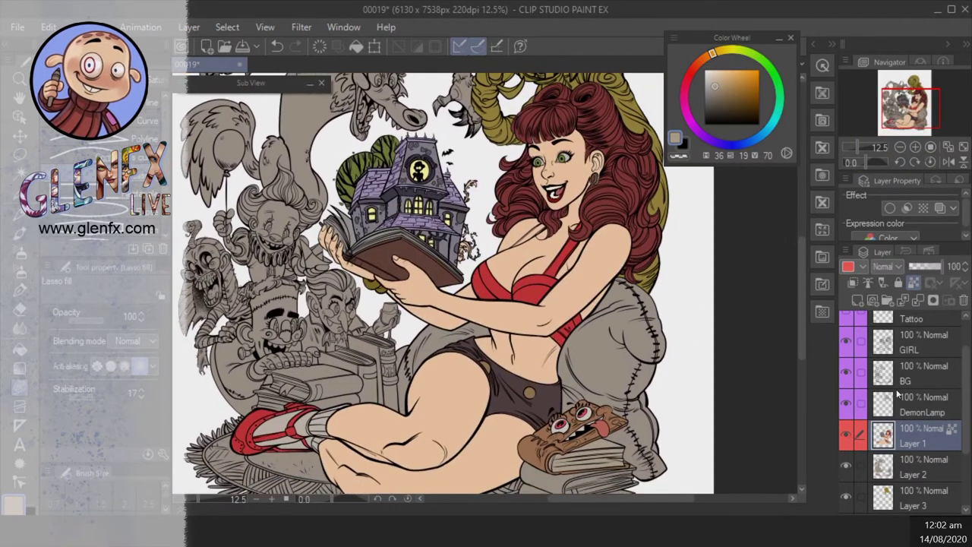
{"action": "left_click", "coordinate": [911, 498]}
{"action": "left_click", "coordinate": [915, 146]}
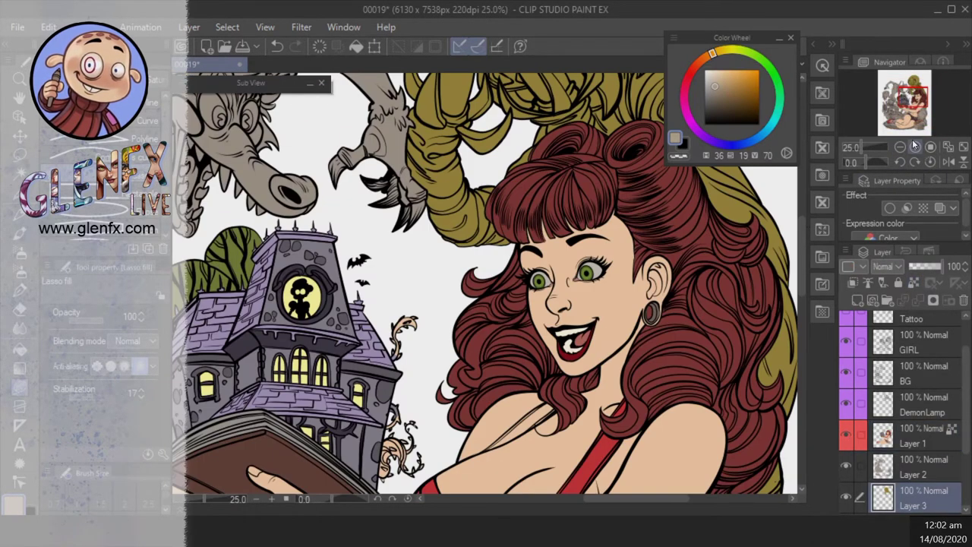
{"action": "left_click_drag", "start_coordinate": [913, 96], "coordinate": [915, 89]}
{"action": "left_click", "coordinate": [735, 97]}
{"action": "key", "text": "g"}
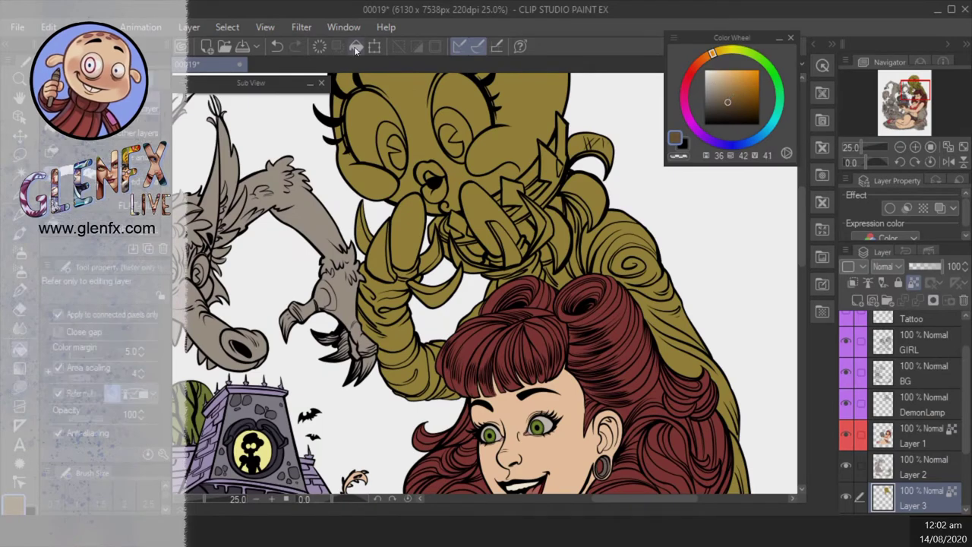
{"action": "left_click", "coordinate": [608, 227]}
{"action": "scroll", "coordinate": [749, 204], "scroll_direction": "up", "scroll_amount": 2}
{"action": "scroll", "coordinate": [731, 228], "scroll_direction": "down", "scroll_amount": 1}
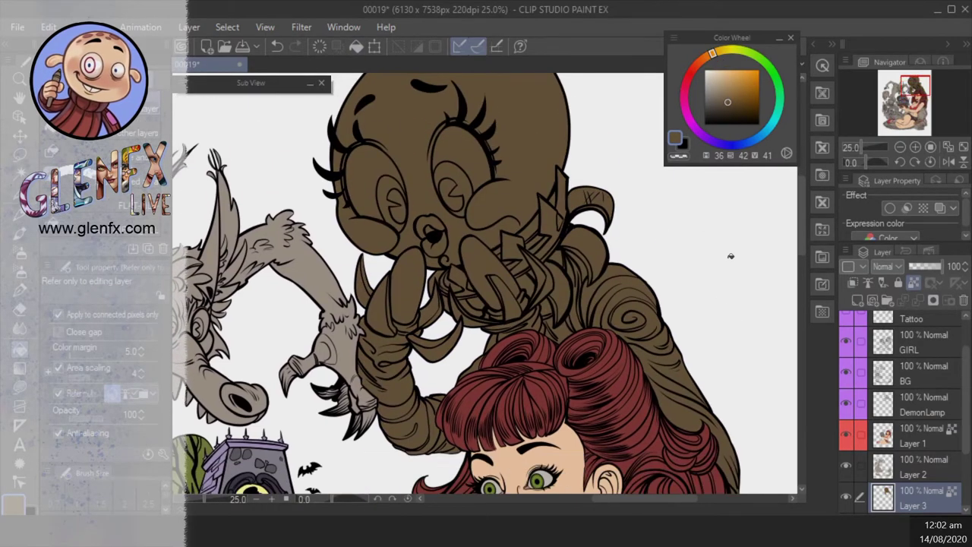
- Fill the loose bandage strips behind the bird creature's head and around its neck with brown of hue 35, saturation 44, value 59
{"action": "left_click", "coordinate": [728, 92]}
{"action": "mouse_move", "coordinate": [915, 86]}
{"action": "left_mouse_down"}
{"action": "mouse_move", "coordinate": [916, 114]}
{"action": "mouse_move", "coordinate": [916, 93]}
{"action": "left_mouse_up"}
{"action": "left_click", "coordinate": [916, 147]}
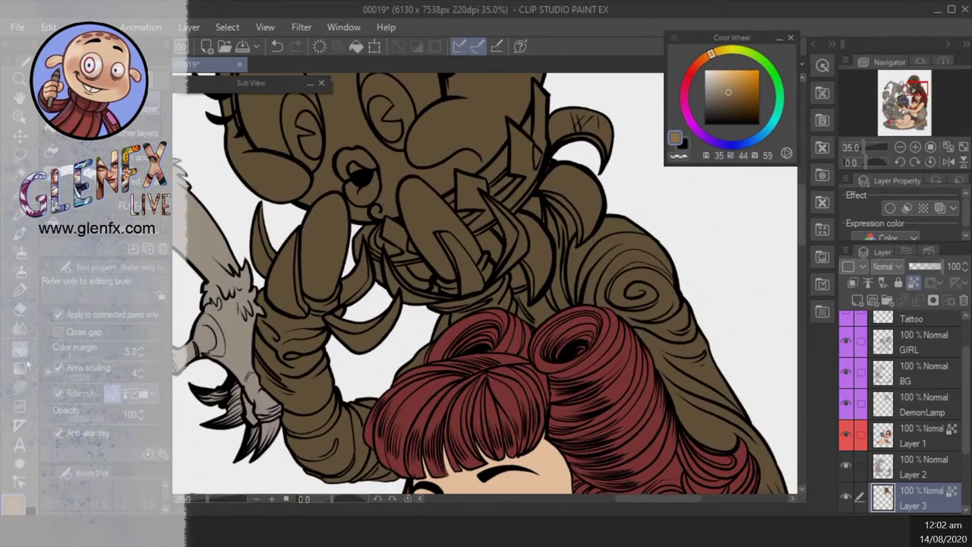
{"action": "left_click", "coordinate": [586, 198]}
{"action": "left_click", "coordinate": [579, 122]}
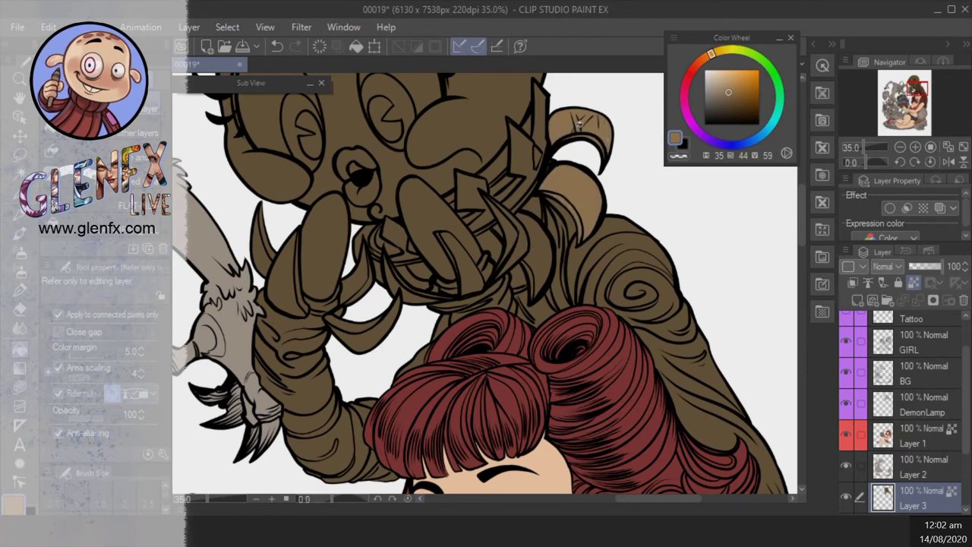
{"action": "left_click", "coordinate": [515, 231]}
{"action": "left_click", "coordinate": [536, 250]}
{"action": "left_click", "coordinate": [544, 187]}
{"action": "left_click", "coordinate": [486, 217]}
{"action": "left_click", "coordinate": [416, 250]}
{"action": "left_click", "coordinate": [422, 289]}
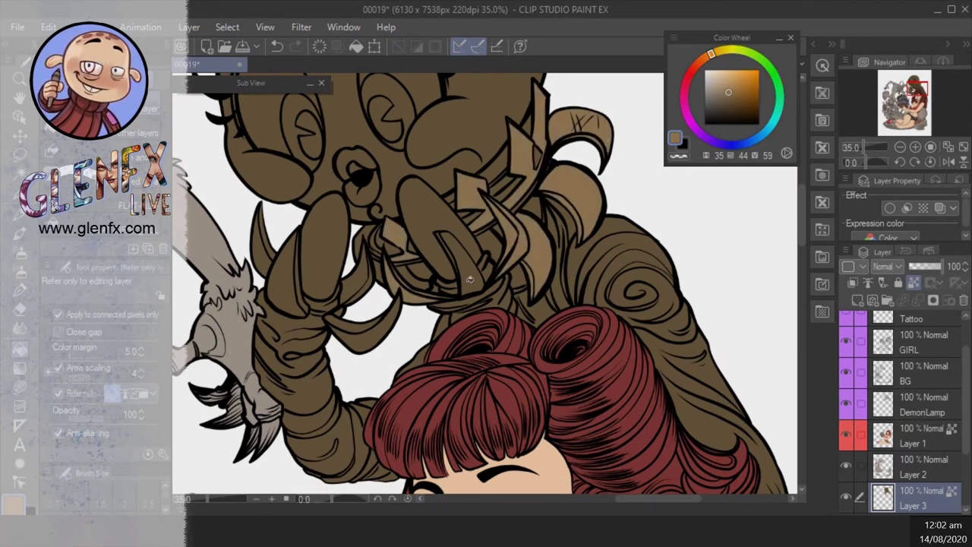
- Fill the loose bandage ends around the bird creature's hands with the same lighter brown, lassoing the small leftover areas
{"action": "left_click", "coordinate": [470, 279]}
{"action": "left_click", "coordinate": [363, 292]}
{"action": "left_click", "coordinate": [371, 319]}
{"action": "left_click", "coordinate": [293, 299]}
{"action": "left_click", "coordinate": [266, 251]}
{"action": "key", "text": "u"}
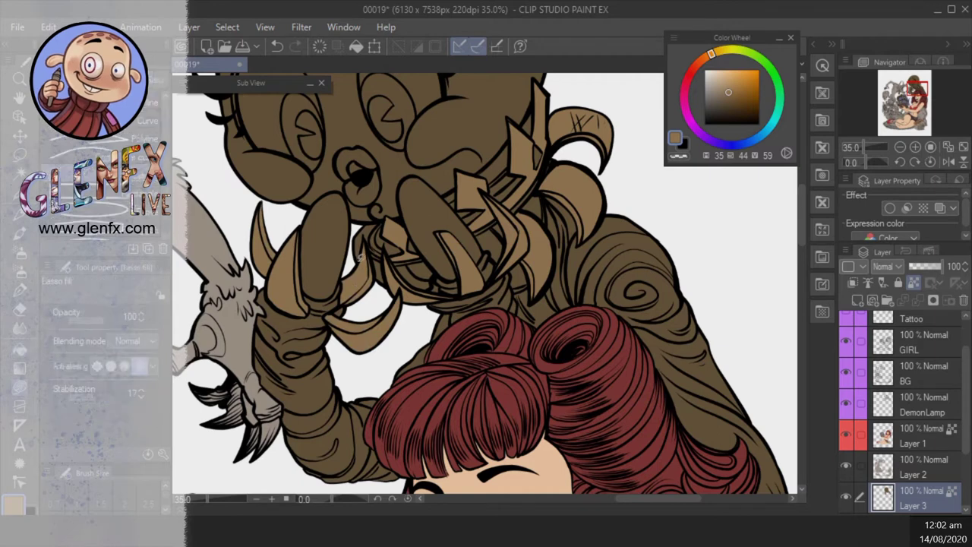
{"action": "left_click_drag", "start_coordinate": [359, 254], "coordinate": [370, 276]}
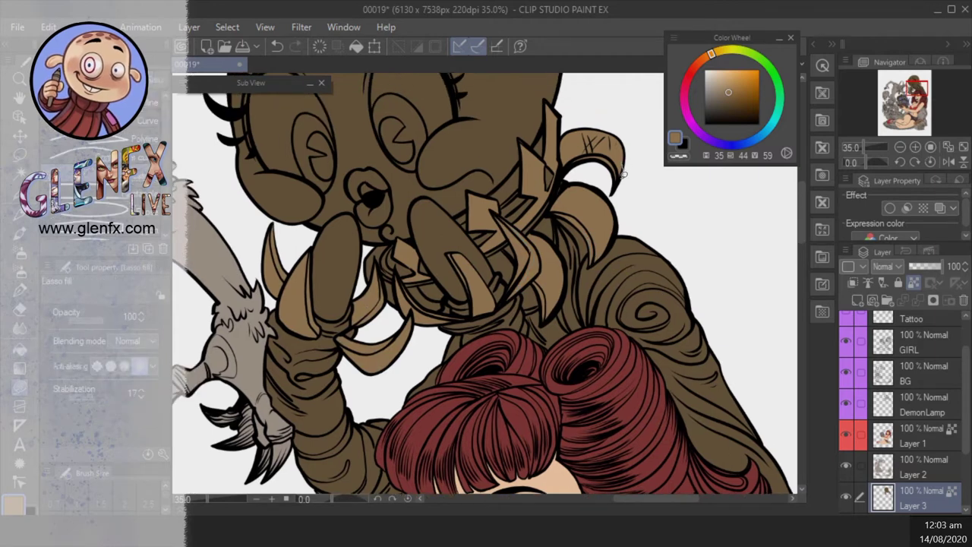
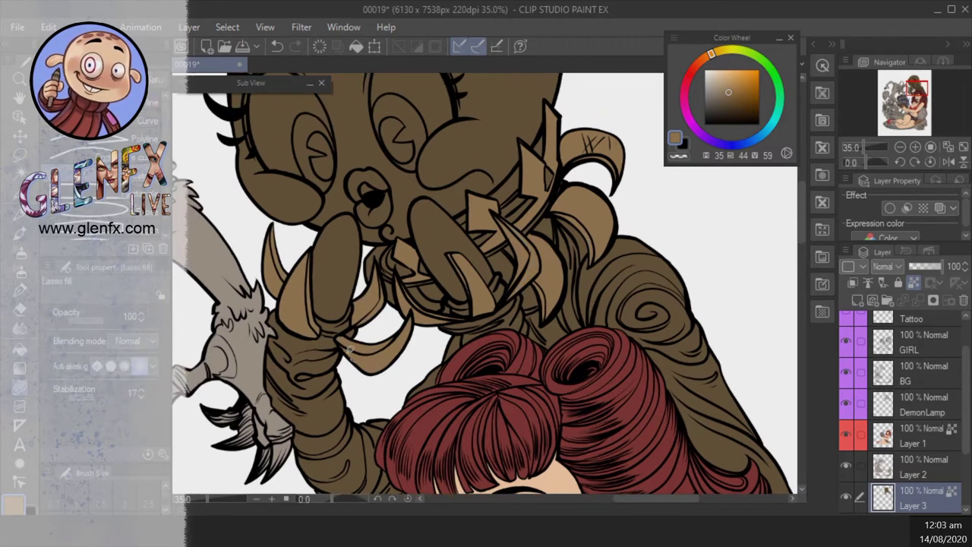
{"action": "mouse_move", "coordinate": [319, 301]}
{"action": "left_mouse_down"}
{"action": "mouse_move", "coordinate": [272, 214]}
{"action": "mouse_move", "coordinate": [365, 374]}
{"action": "left_mouse_up"}
- Fill the bird creature's head and fingers with yellow of hue 43, saturation 52, value 97
{"action": "key", "text": "g"}
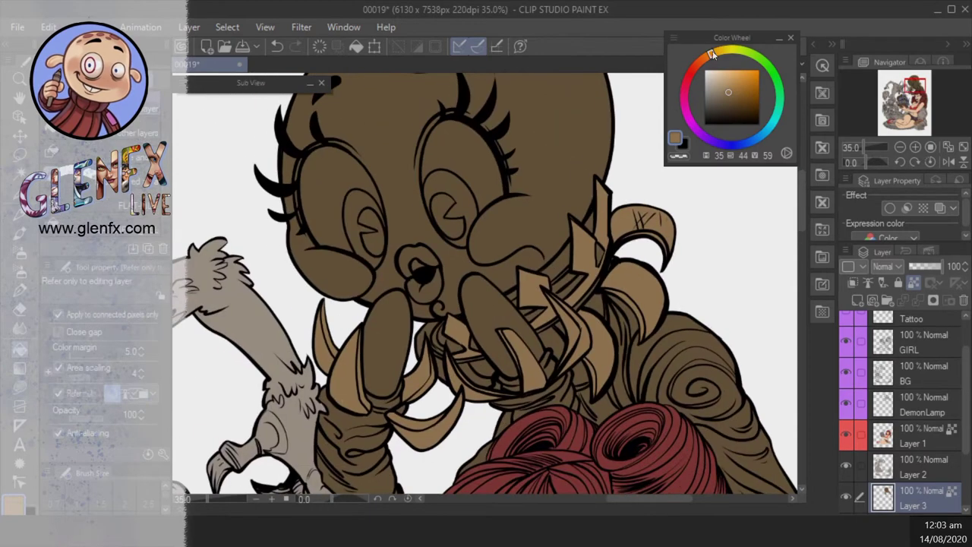
{"action": "left_click", "coordinate": [733, 71]}
{"action": "left_click_drag", "start_coordinate": [712, 55], "coordinate": [717, 52]}
{"action": "mouse_move", "coordinate": [504, 310]}
{"action": "left_mouse_down"}
{"action": "mouse_move", "coordinate": [389, 340]}
{"action": "mouse_move", "coordinate": [416, 426]}
{"action": "left_mouse_up"}
{"action": "left_click", "coordinate": [449, 381]}
- Lasso-fill the bird creature's cheek, eyes and beak with the same yellow to complete the face base
{"action": "key", "text": "u"}
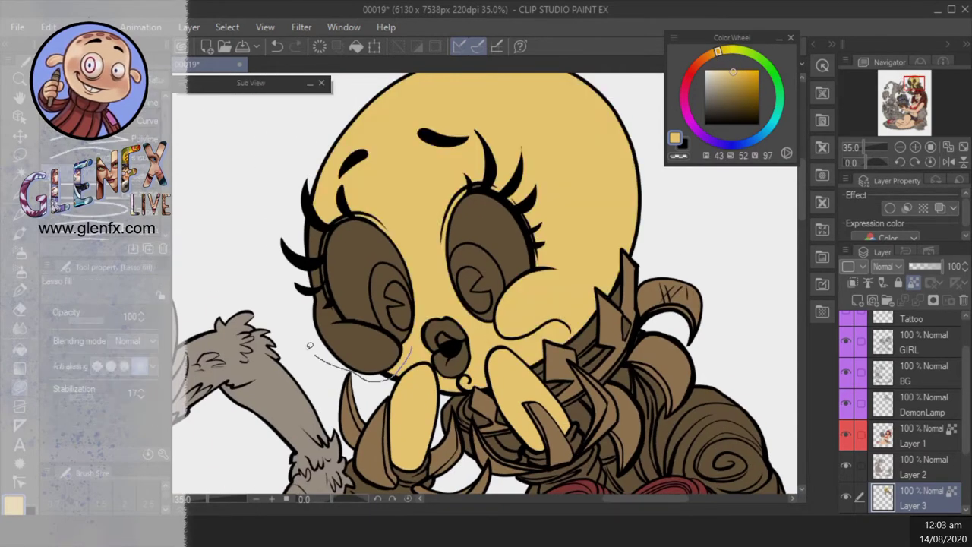
{"action": "left_click_drag", "start_coordinate": [309, 346], "coordinate": [407, 345]}
{"action": "mouse_move", "coordinate": [528, 343]}
{"action": "left_mouse_down"}
{"action": "mouse_move", "coordinate": [524, 114]}
{"action": "mouse_move", "coordinate": [531, 334]}
{"action": "left_mouse_up"}
{"action": "left_click_drag", "start_coordinate": [467, 380], "coordinate": [471, 365]}
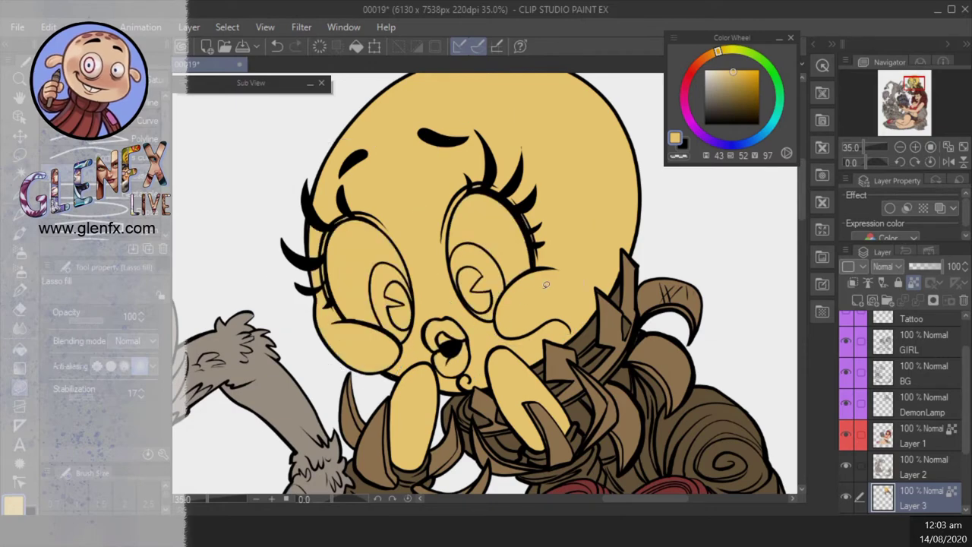
{"action": "left_click_drag", "start_coordinate": [546, 284], "coordinate": [545, 293]}
- Fill the bird creature's beak with orange-brown of hue 35, saturation 63, value 72
{"action": "left_click", "coordinate": [457, 307], "text": "alt"}
{"action": "left_click_drag", "start_coordinate": [445, 322], "coordinate": [445, 322]}
{"action": "scroll", "coordinate": [444, 322], "scroll_direction": "up", "scroll_amount": 2}
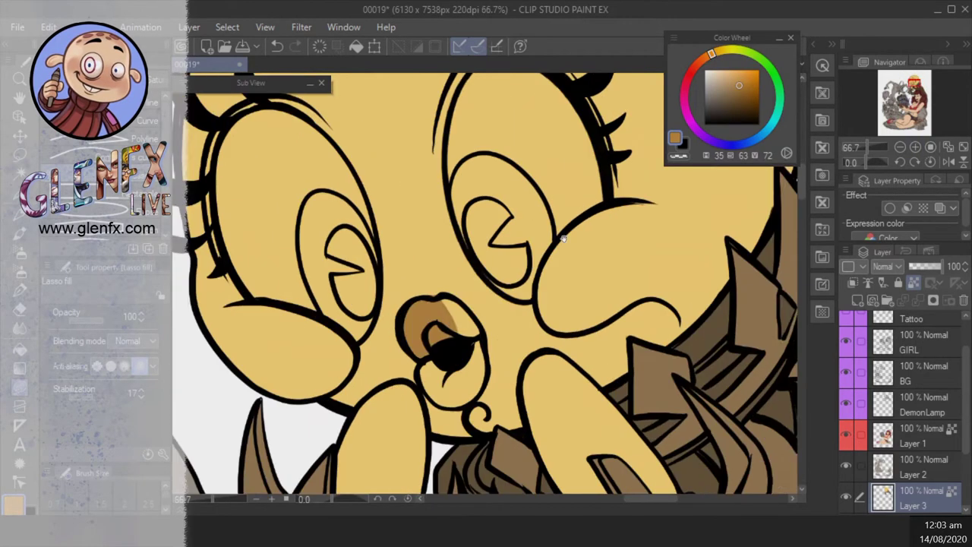
{"action": "left_click_drag", "start_coordinate": [456, 277], "coordinate": [480, 271]}
{"action": "left_click_drag", "start_coordinate": [501, 312], "coordinate": [464, 278]}
{"action": "mouse_move", "coordinate": [440, 334]}
{"action": "left_mouse_down"}
{"action": "mouse_move", "coordinate": [444, 376]}
{"action": "mouse_move", "coordinate": [455, 345]}
{"action": "left_mouse_up"}
{"action": "mouse_move", "coordinate": [456, 350]}
{"action": "left_mouse_down"}
{"action": "mouse_move", "coordinate": [486, 383]}
{"action": "mouse_move", "coordinate": [498, 328]}
{"action": "left_mouse_up"}
{"action": "left_click_drag", "start_coordinate": [564, 184], "coordinate": [597, 209]}
- Fill the whites of the bird creature's eyes with pale cream of hue 43, saturation 31, value 100
{"action": "left_click", "coordinate": [639, 132], "text": "alt"}
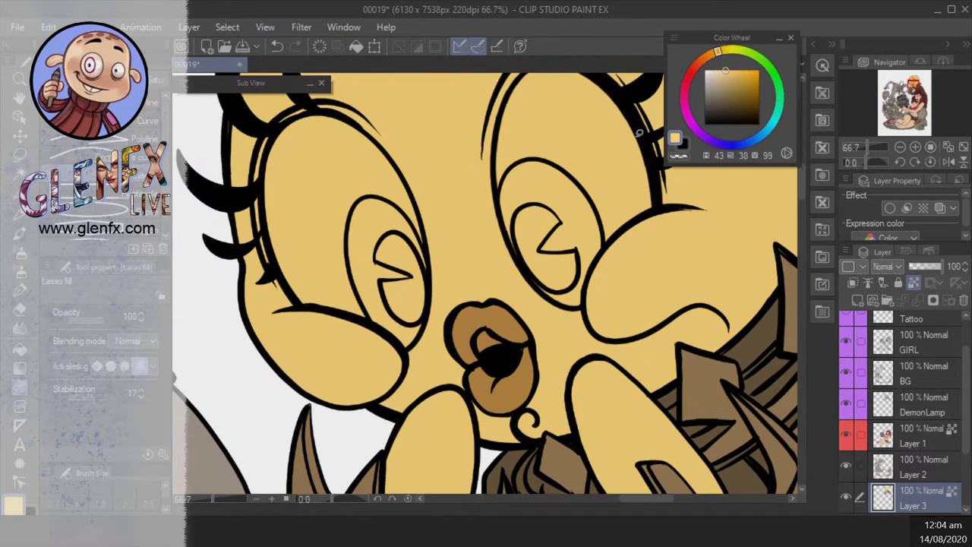
{"action": "left_click_drag", "start_coordinate": [486, 334], "coordinate": [425, 406]}
{"action": "left_click", "coordinate": [726, 68]}
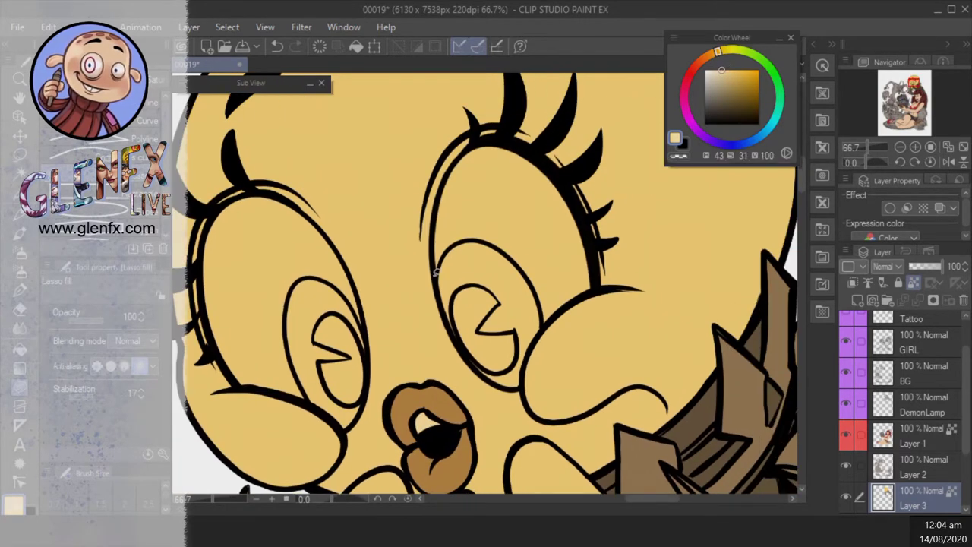
{"action": "mouse_move", "coordinate": [435, 271]}
{"action": "left_mouse_down"}
{"action": "mouse_move", "coordinate": [549, 159]}
{"action": "mouse_move", "coordinate": [509, 303]}
{"action": "mouse_move", "coordinate": [588, 304]}
{"action": "left_mouse_up"}
{"action": "mouse_move", "coordinate": [311, 376]}
{"action": "left_mouse_down"}
{"action": "mouse_move", "coordinate": [362, 196]}
{"action": "mouse_move", "coordinate": [395, 393]}
{"action": "mouse_move", "coordinate": [402, 368]}
{"action": "left_mouse_up"}
{"action": "left_click_drag", "start_coordinate": [436, 298], "coordinate": [440, 313]}
{"action": "left_click_drag", "start_coordinate": [642, 215], "coordinate": [634, 218]}
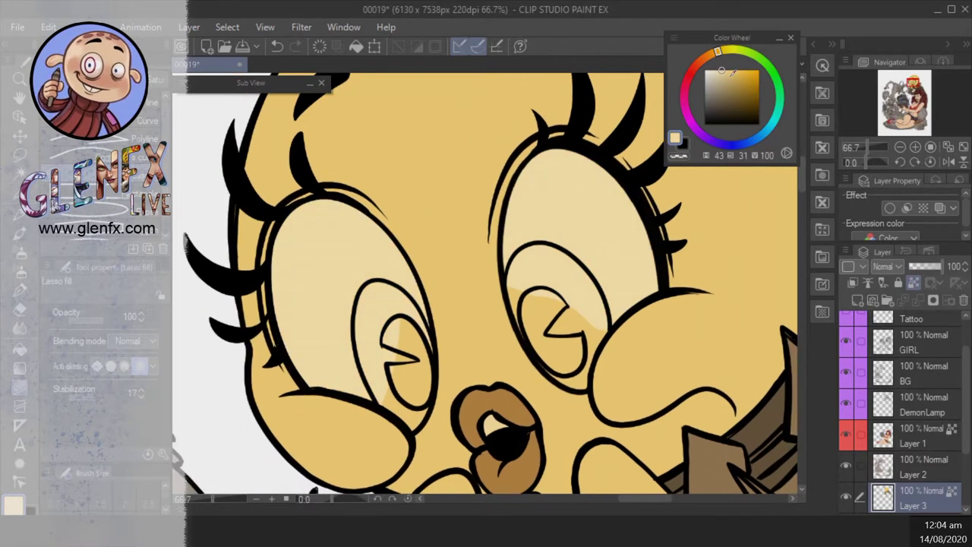
- Lasso-fill both of the bird creature's irises with golden yellow of hue 42, saturation 67, value 88
{"action": "left_click", "coordinate": [716, 53]}
{"action": "left_click", "coordinate": [734, 72]}
{"action": "mouse_move", "coordinate": [538, 238]}
{"action": "left_mouse_down"}
{"action": "mouse_move", "coordinate": [514, 317]}
{"action": "mouse_move", "coordinate": [585, 267]}
{"action": "mouse_move", "coordinate": [541, 240]}
{"action": "left_mouse_up"}
{"action": "left_click_drag", "start_coordinate": [569, 254], "coordinate": [545, 243]}
{"action": "left_click_drag", "start_coordinate": [554, 377], "coordinate": [549, 384]}
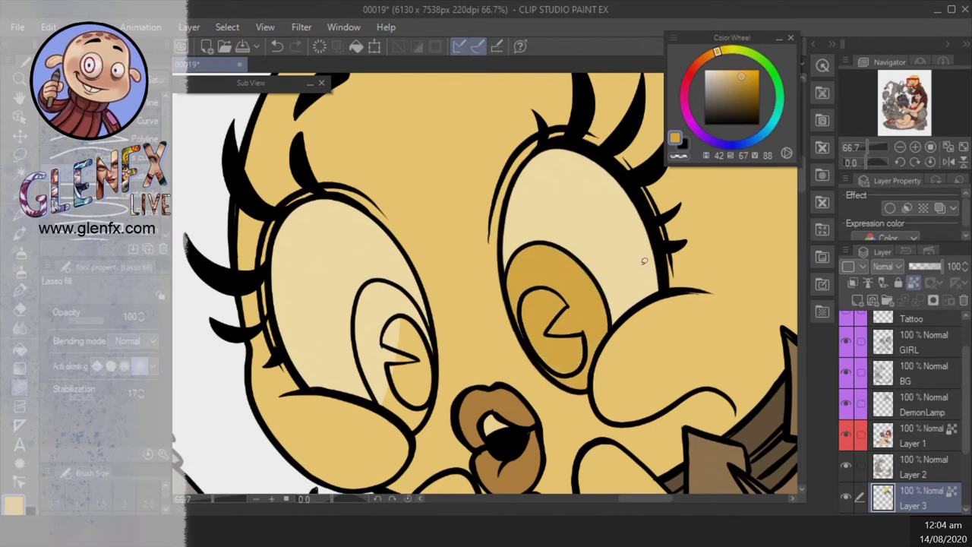
{"action": "left_click_drag", "start_coordinate": [362, 287], "coordinate": [397, 287]}
{"action": "left_click_drag", "start_coordinate": [452, 418], "coordinate": [433, 277]}
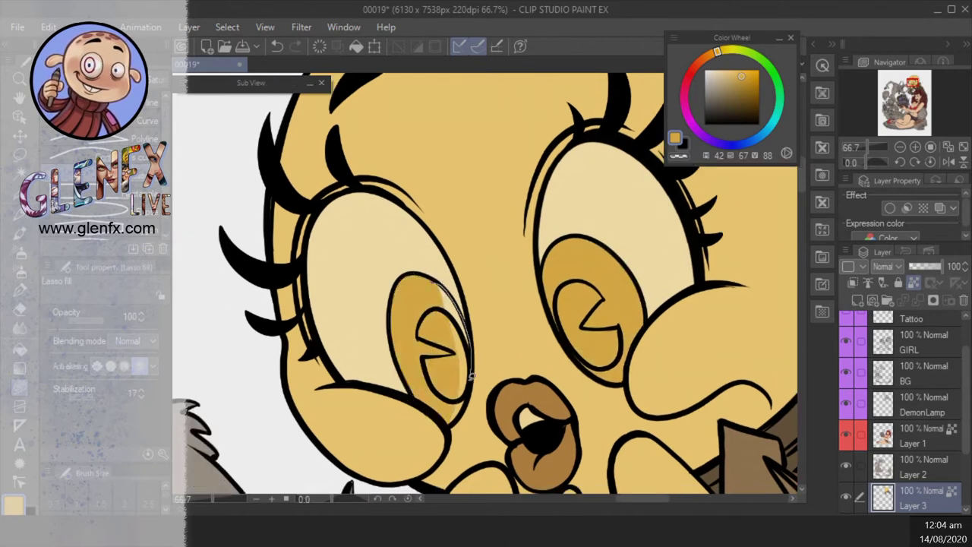
{"action": "left_click_drag", "start_coordinate": [469, 376], "coordinate": [455, 419]}
{"action": "left_click_drag", "start_coordinate": [691, 242], "coordinate": [678, 246]}
- Fill the bird creature's pupils with orange of hue 23, saturation 81, value 85
{"action": "left_click", "coordinate": [705, 62]}
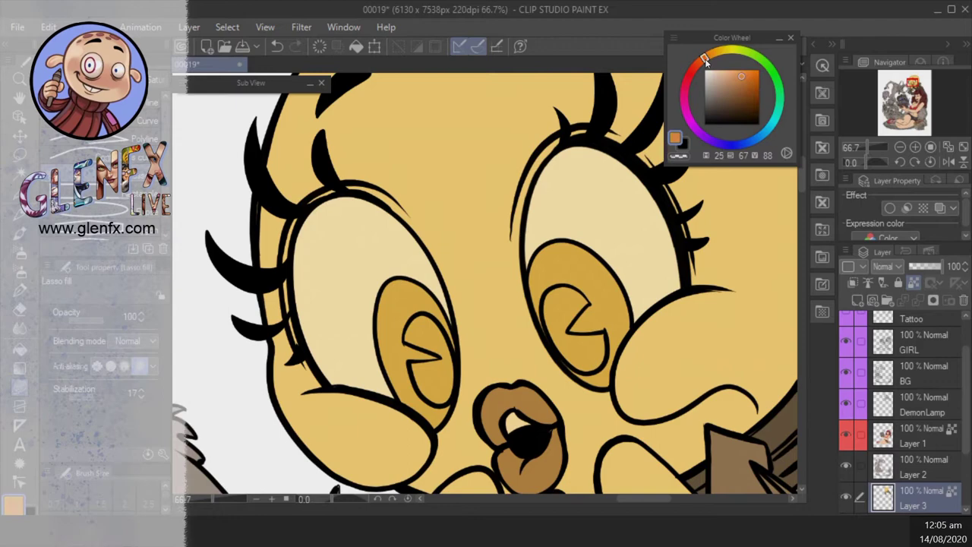
{"action": "left_click", "coordinate": [22, 366]}
{"action": "left_click", "coordinate": [429, 357]}
{"action": "left_click", "coordinate": [574, 328]}
{"action": "scroll", "coordinate": [748, 223], "scroll_direction": "down", "scroll_amount": 5}
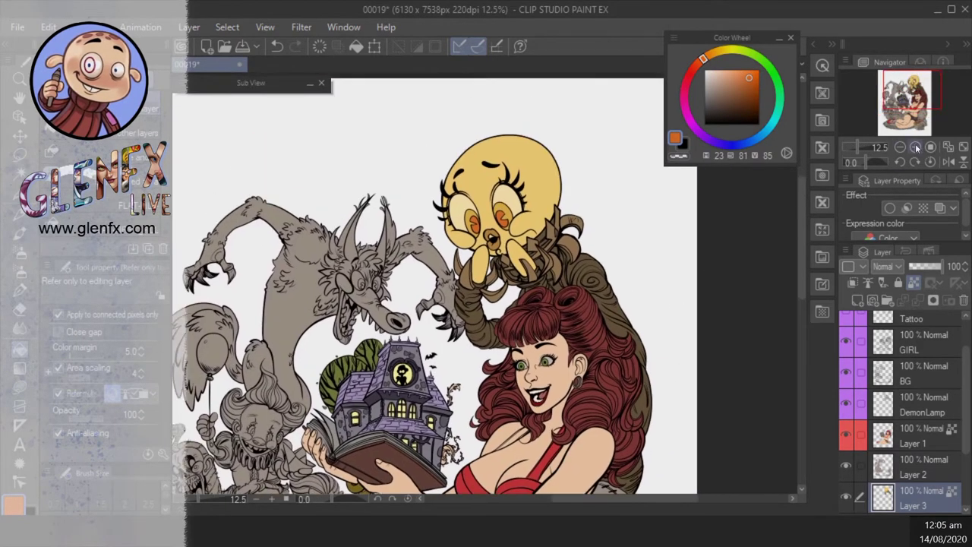
- Move the DemonLamp layer directly above Layer 3 and recolour its lines dark brown with transparency locked, using hue 30, saturation 87, value 15
{"action": "scroll", "coordinate": [749, 410], "scroll_direction": "up", "scroll_amount": 2}
{"action": "left_click_drag", "start_coordinate": [852, 402], "coordinate": [852, 486]}
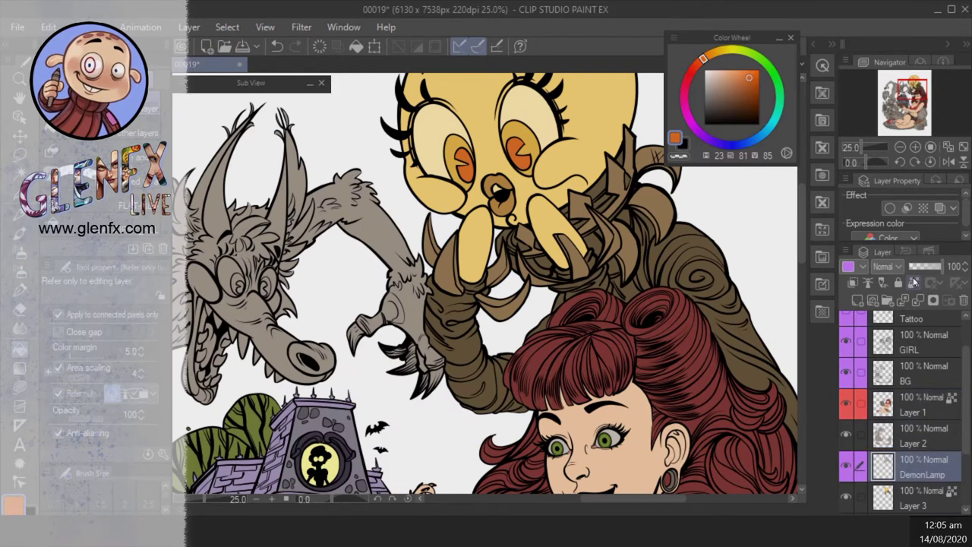
{"action": "left_click", "coordinate": [718, 59]}
{"action": "left_click", "coordinate": [748, 109]}
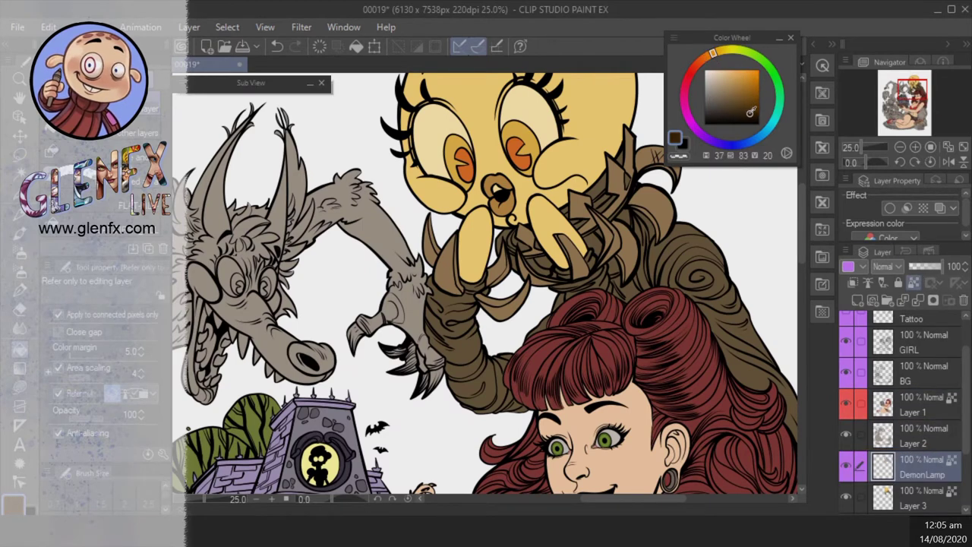
{"action": "left_click_drag", "start_coordinate": [362, 62], "coordinate": [360, 75]}
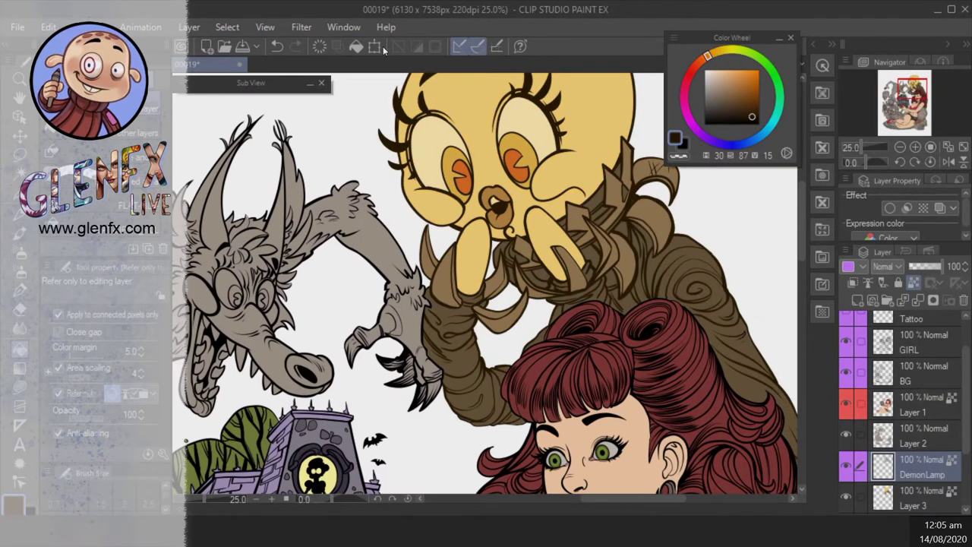
- Arrange Layer 1 above the BG layer with Layers 2 and 3 tagged red, and save the file
{"action": "scroll", "coordinate": [532, 228], "scroll_direction": "up", "scroll_amount": 1}
{"action": "scroll", "coordinate": [755, 218], "scroll_direction": "down", "scroll_amount": 3}
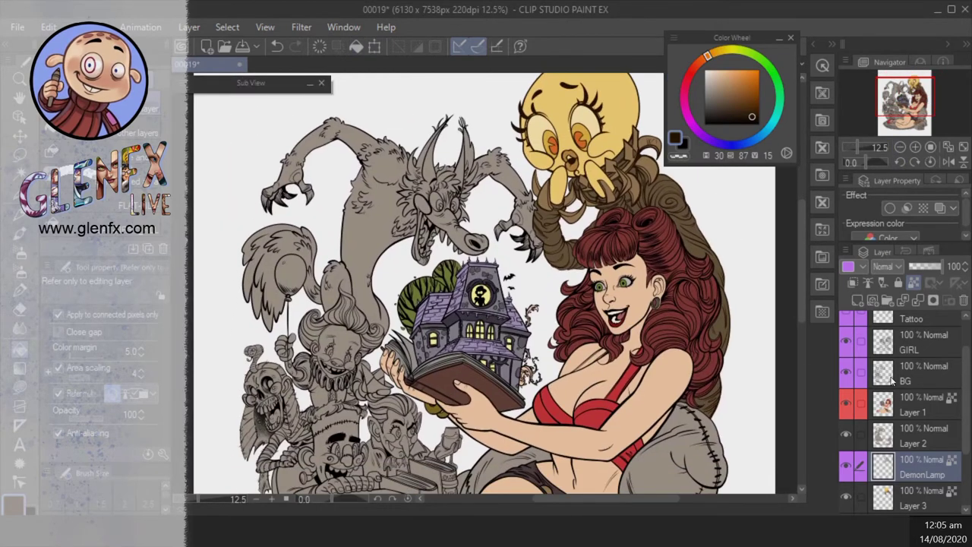
{"action": "left_click_drag", "start_coordinate": [907, 414], "coordinate": [892, 346]}
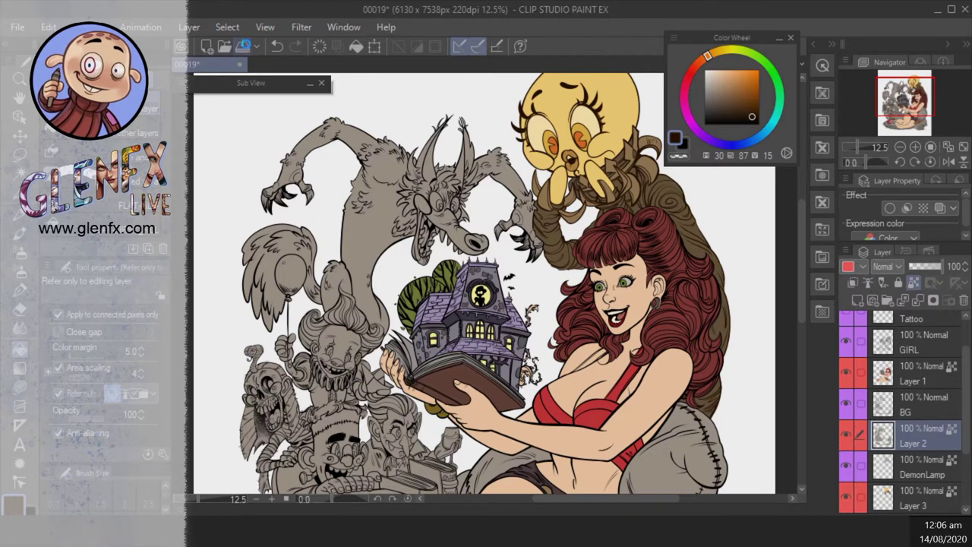
{"action": "left_click", "coordinate": [243, 46]}
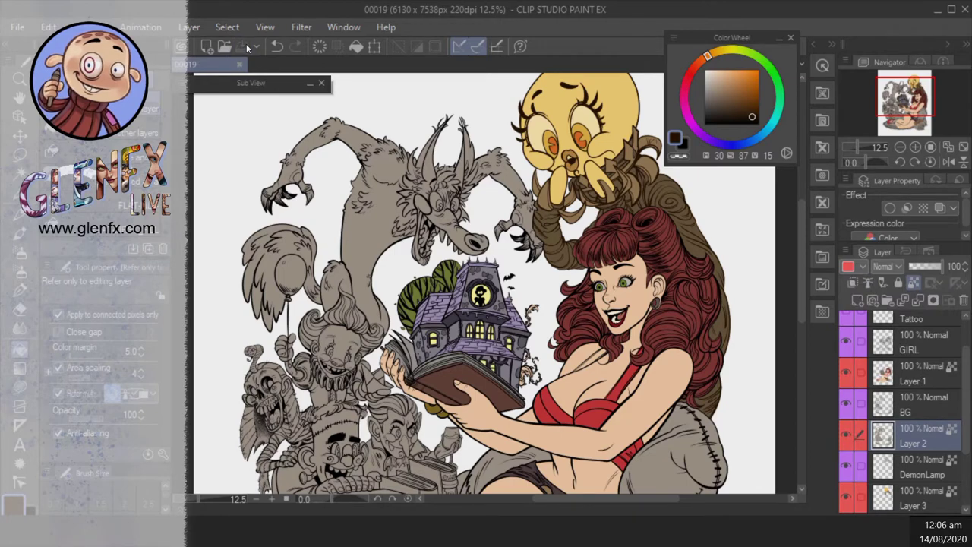
- Lasso-fill the werewolf's whole body and tail on Layer 2 with greyish purple of hue 272, saturation 13, value 47
{"action": "key", "text": "u"}
{"action": "scroll", "coordinate": [383, 164], "scroll_direction": "up", "scroll_amount": 2}
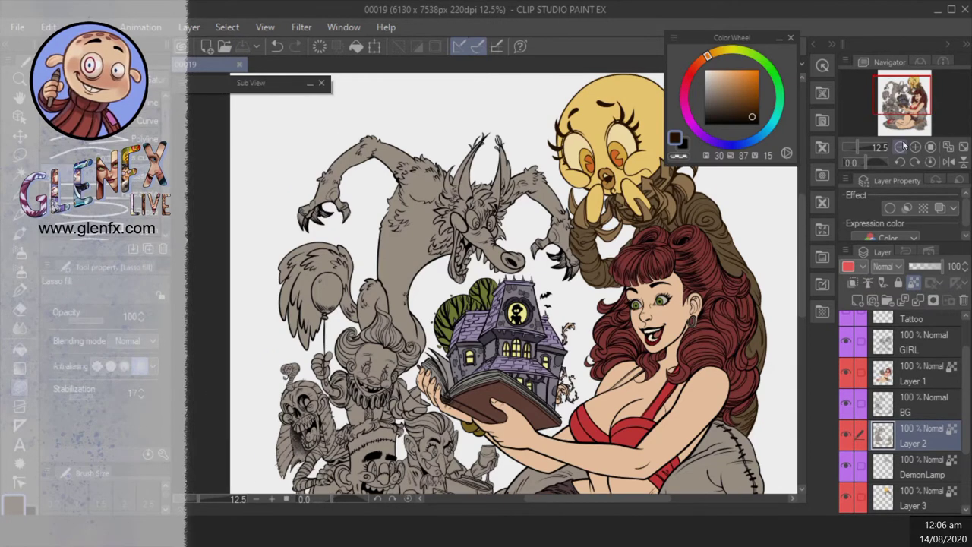
{"action": "left_click", "coordinate": [712, 89]}
{"action": "left_click", "coordinate": [734, 142]}
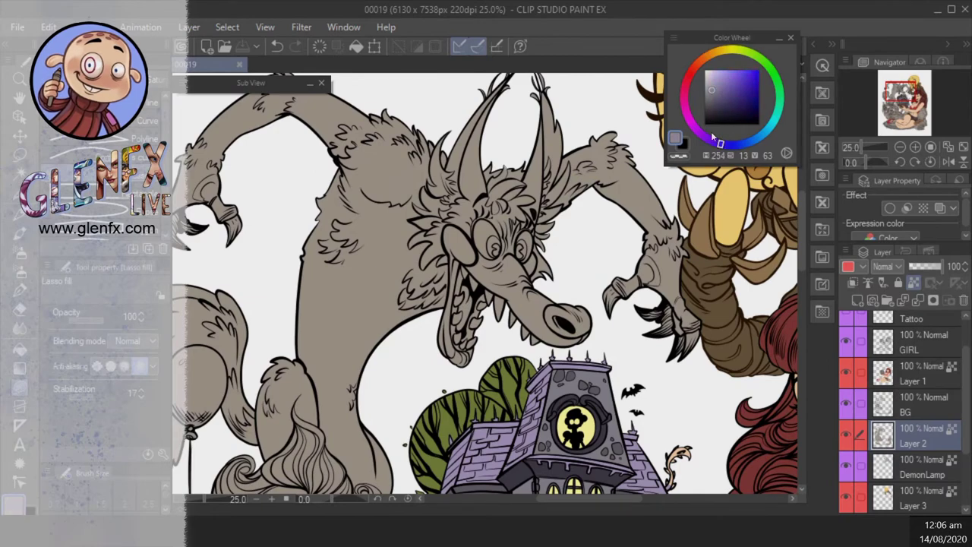
{"action": "left_click_drag", "start_coordinate": [713, 135], "coordinate": [706, 139]}
{"action": "left_click_drag", "start_coordinate": [532, 182], "coordinate": [528, 186]}
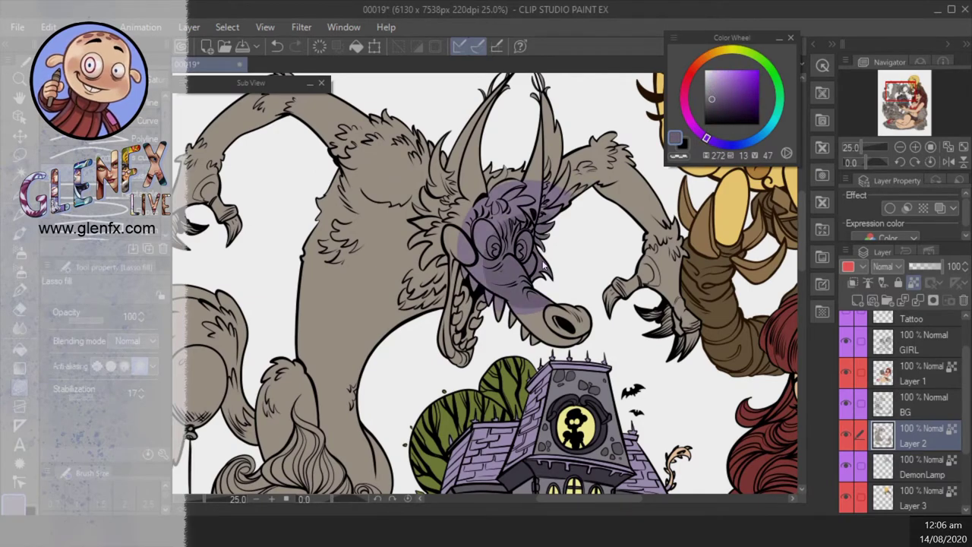
{"action": "scroll", "coordinate": [497, 255], "scroll_direction": "down", "scroll_amount": 2}
{"action": "scroll", "coordinate": [505, 231], "scroll_direction": "up", "scroll_amount": 4}
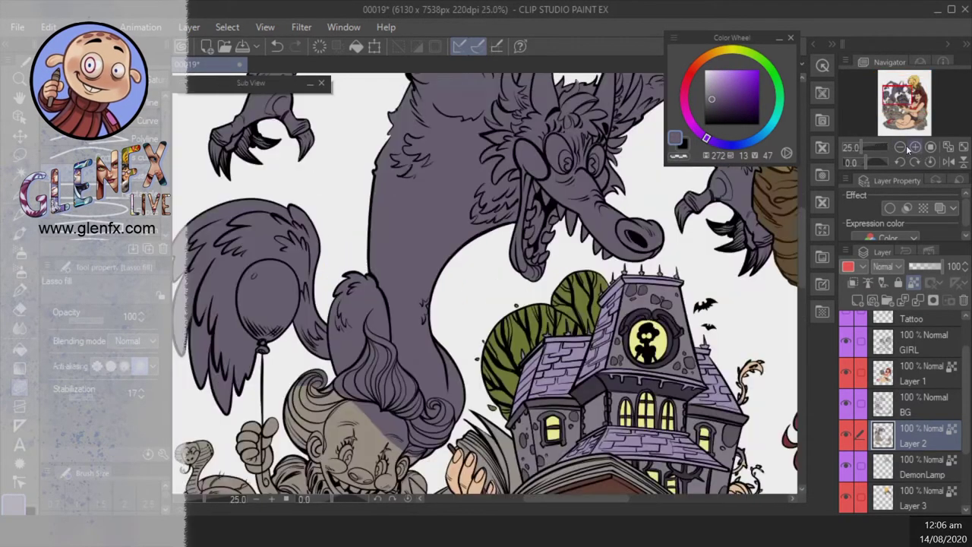
- Fill the werewolf's eyeballs with salmon of hue 9, saturation 42, value 80
{"action": "left_click", "coordinate": [694, 67]}
{"action": "left_click_drag", "start_coordinate": [733, 84], "coordinate": [736, 78]}
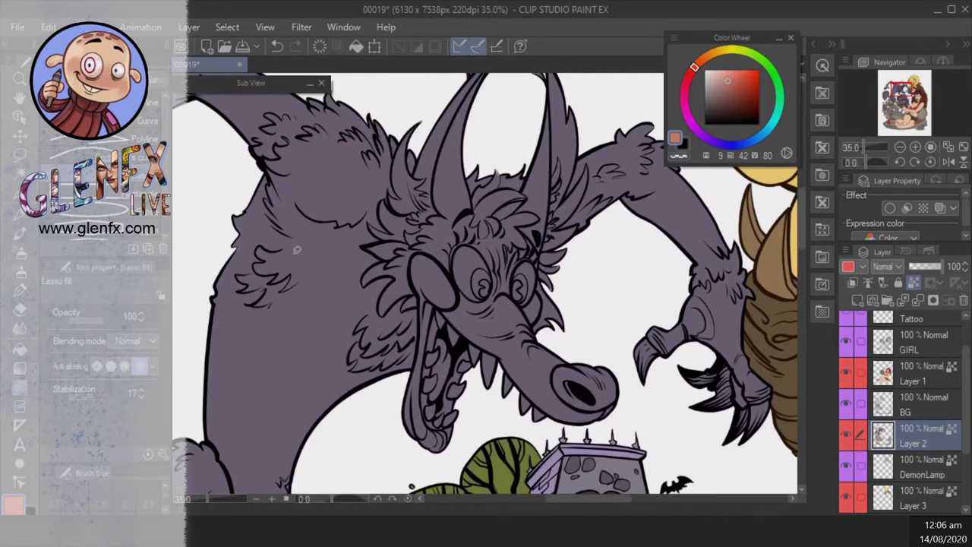
{"action": "left_click_drag", "start_coordinate": [448, 243], "coordinate": [531, 269]}
{"action": "scroll", "coordinate": [509, 355], "scroll_direction": "up", "scroll_amount": 1}
- Lasso-fill the werewolf's nose and mouth interior with dark red of hue 9, saturation 70, value 45
{"action": "left_click", "coordinate": [743, 97]}
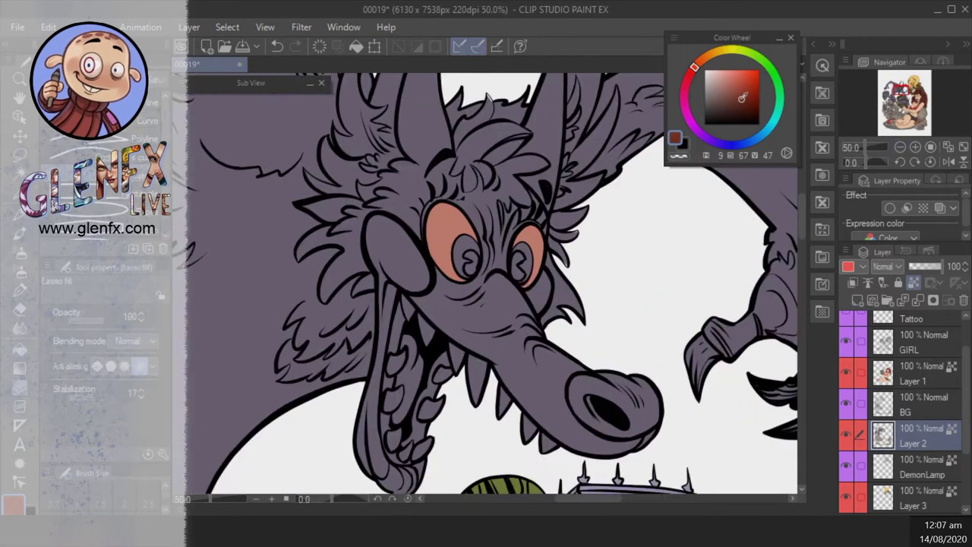
{"action": "left_click_drag", "start_coordinate": [648, 428], "coordinate": [670, 413]}
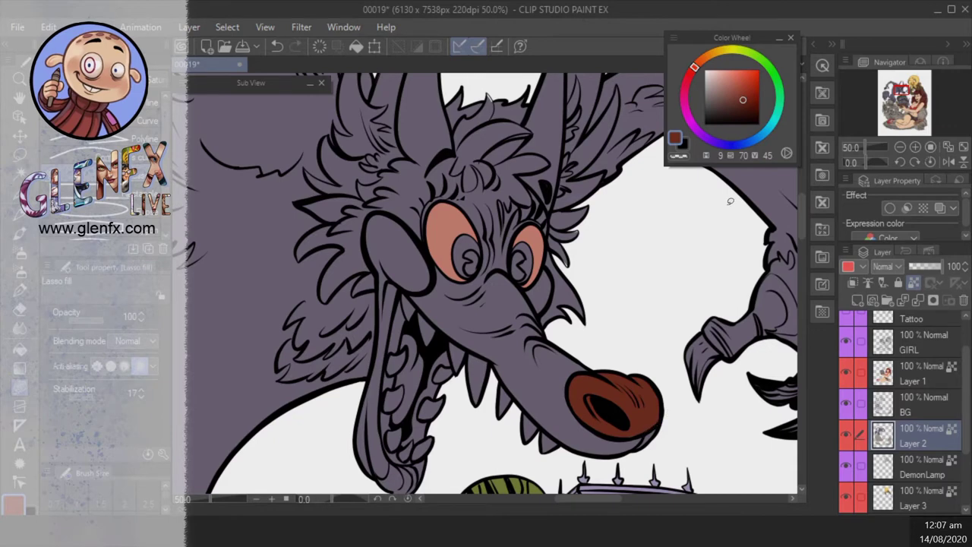
{"action": "left_click_drag", "start_coordinate": [730, 201], "coordinate": [742, 179]}
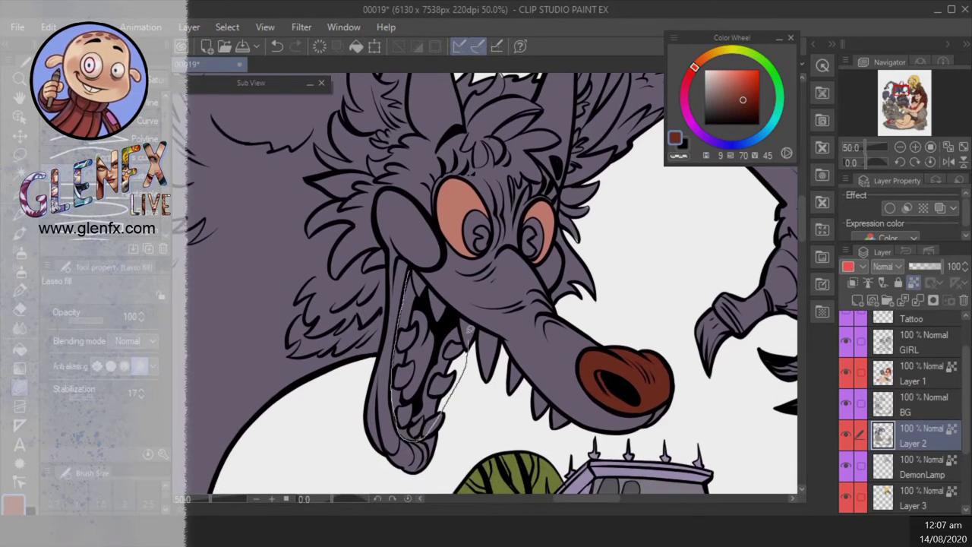
{"action": "left_click_drag", "start_coordinate": [468, 328], "coordinate": [470, 328]}
{"action": "left_click_drag", "start_coordinate": [678, 209], "coordinate": [699, 200]}
- Fill the werewolf's irises with dark red of hue 9, saturation 85, value 42, and the pupils with bright red
{"action": "key", "text": "g"}
{"action": "left_click", "coordinate": [756, 79]}
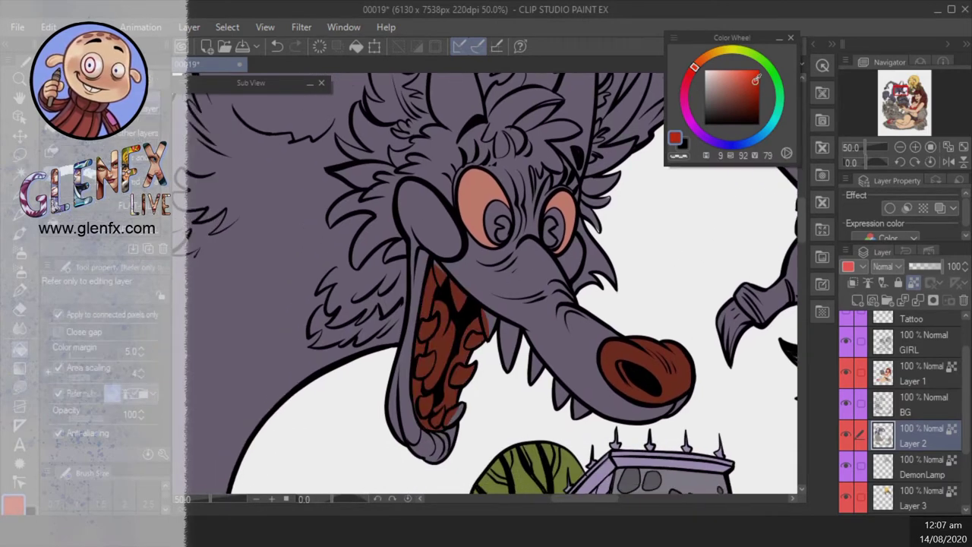
{"action": "left_click", "coordinate": [752, 94]}
{"action": "left_click", "coordinate": [495, 222]}
{"action": "left_click", "coordinate": [557, 226]}
{"action": "left_click", "coordinate": [495, 221]}
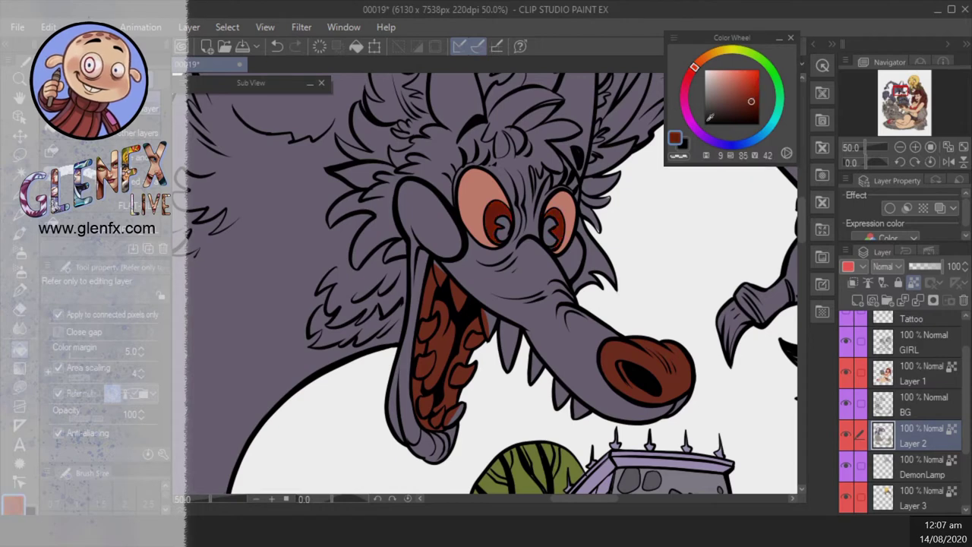
{"action": "left_click", "coordinate": [556, 220]}
- Lasso-fill the werewolf's upper row of teeth with cream of hue 41, saturation 38, value 99
{"action": "key", "text": "u"}
{"action": "left_click", "coordinate": [727, 69]}
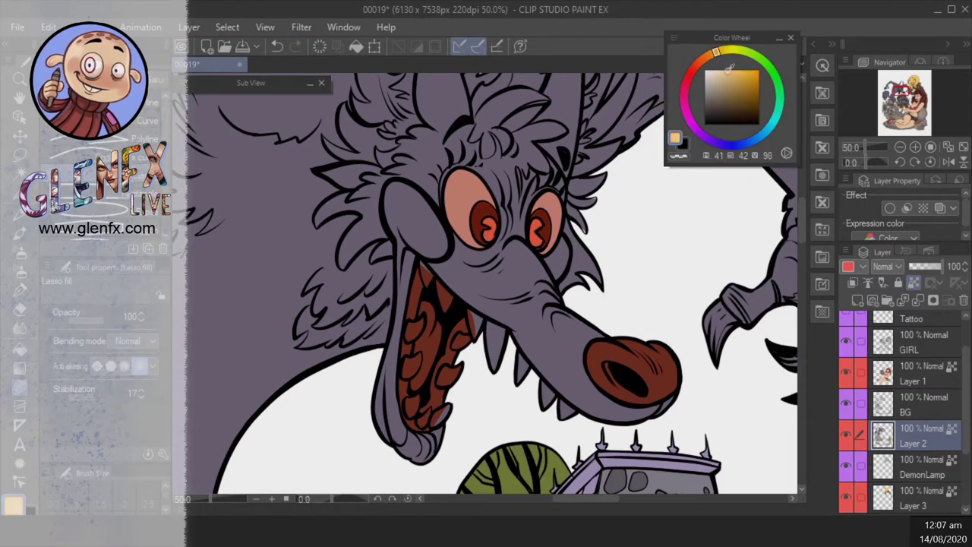
{"action": "mouse_move", "coordinate": [523, 347]}
{"action": "left_mouse_down"}
{"action": "mouse_move", "coordinate": [561, 391]}
{"action": "mouse_move", "coordinate": [530, 406]}
{"action": "mouse_move", "coordinate": [488, 313]}
{"action": "left_mouse_up"}
{"action": "key", "text": "ctrl+plus"}
{"action": "key", "text": "ctrl+plus"}
{"action": "mouse_move", "coordinate": [355, 249]}
{"action": "left_mouse_down"}
{"action": "mouse_move", "coordinate": [353, 235]}
{"action": "mouse_move", "coordinate": [444, 179]}
{"action": "left_mouse_up"}
{"action": "left_click_drag", "start_coordinate": [420, 305], "coordinate": [446, 306]}
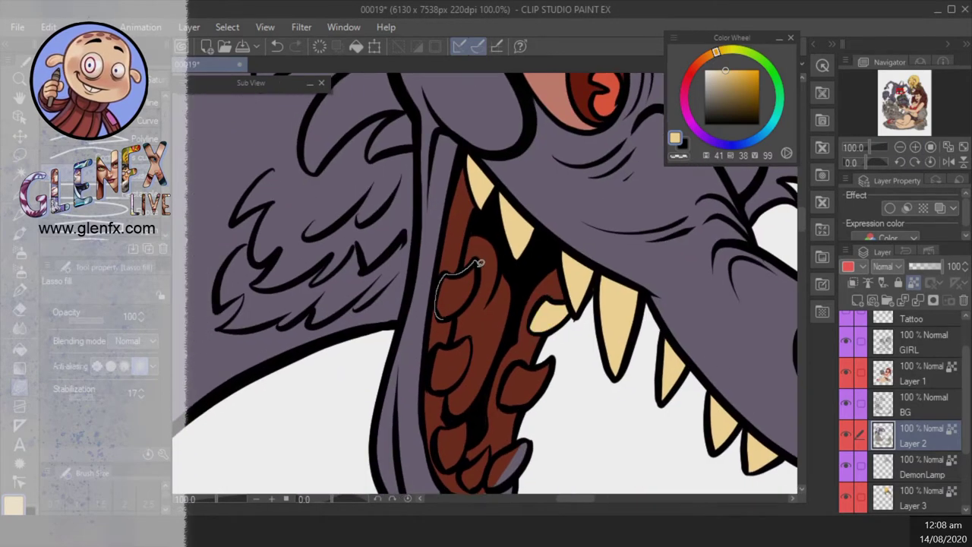
- Fill the remaining teeth along both sides of the werewolf's lower jaw with the same cream
{"action": "left_click_drag", "start_coordinate": [480, 263], "coordinate": [477, 265]}
{"action": "left_click_drag", "start_coordinate": [491, 300], "coordinate": [488, 296]}
{"action": "left_click_drag", "start_coordinate": [643, 225], "coordinate": [636, 188]}
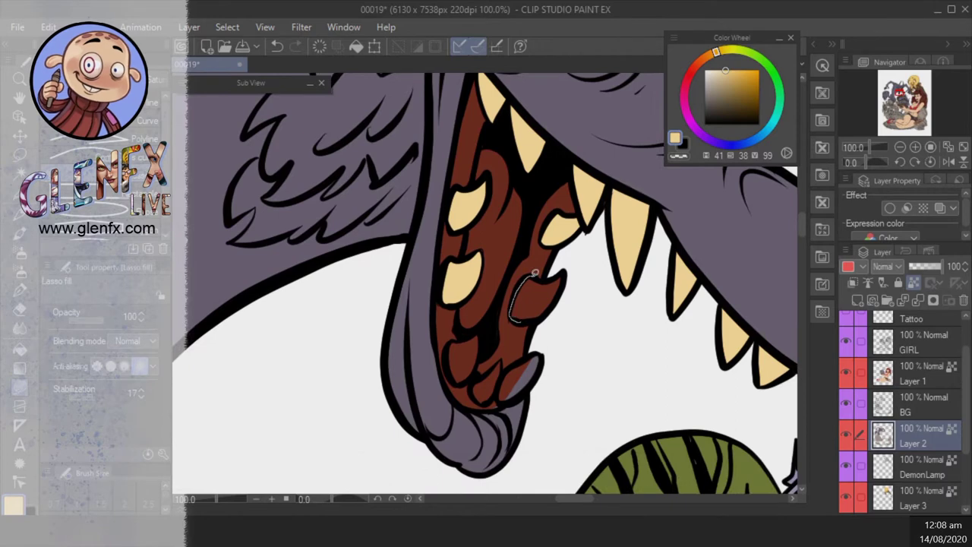
{"action": "left_click_drag", "start_coordinate": [534, 272], "coordinate": [538, 275]}
{"action": "left_click_drag", "start_coordinate": [484, 401], "coordinate": [500, 370]}
{"action": "left_click_drag", "start_coordinate": [547, 320], "coordinate": [486, 340]}
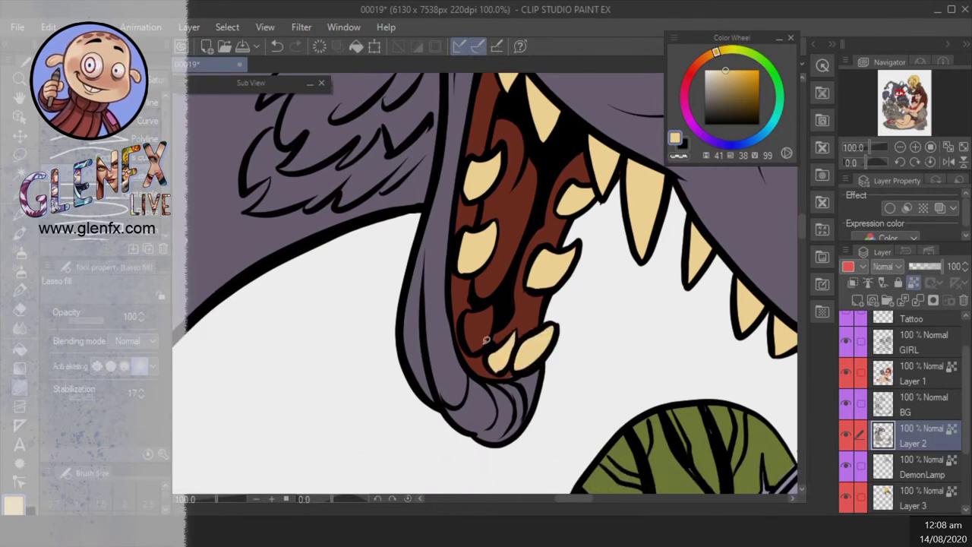
{"action": "left_click_drag", "start_coordinate": [499, 304], "coordinate": [510, 334]}
- Lasso-fill the werewolf's tongue with red of hue 10, saturation 62, value 76
{"action": "left_click", "coordinate": [695, 67]}
{"action": "left_click_drag", "start_coordinate": [455, 228], "coordinate": [433, 296]}
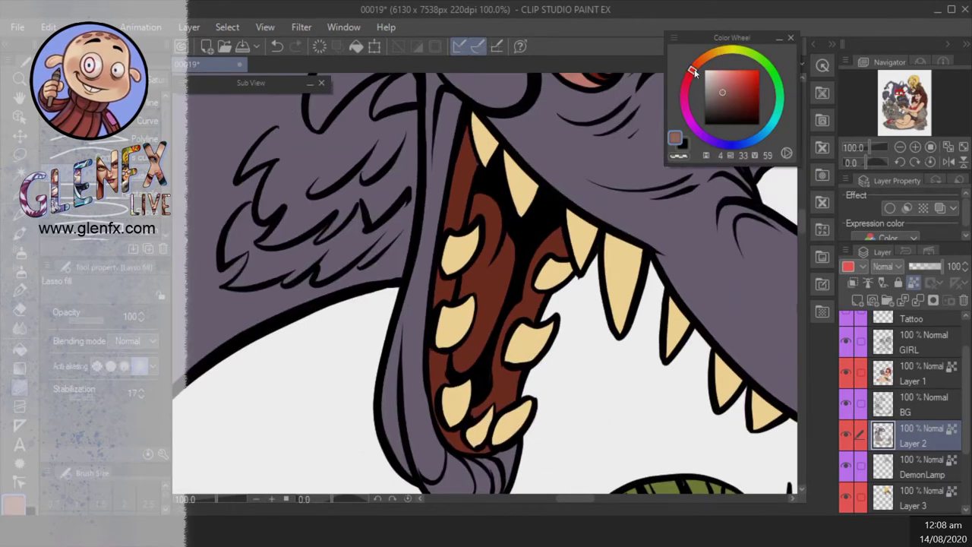
{"action": "left_click", "coordinate": [739, 83]}
{"action": "mouse_move", "coordinate": [469, 225]}
{"action": "left_mouse_down"}
{"action": "mouse_move", "coordinate": [511, 280]}
{"action": "mouse_move", "coordinate": [479, 312]}
{"action": "left_mouse_up"}
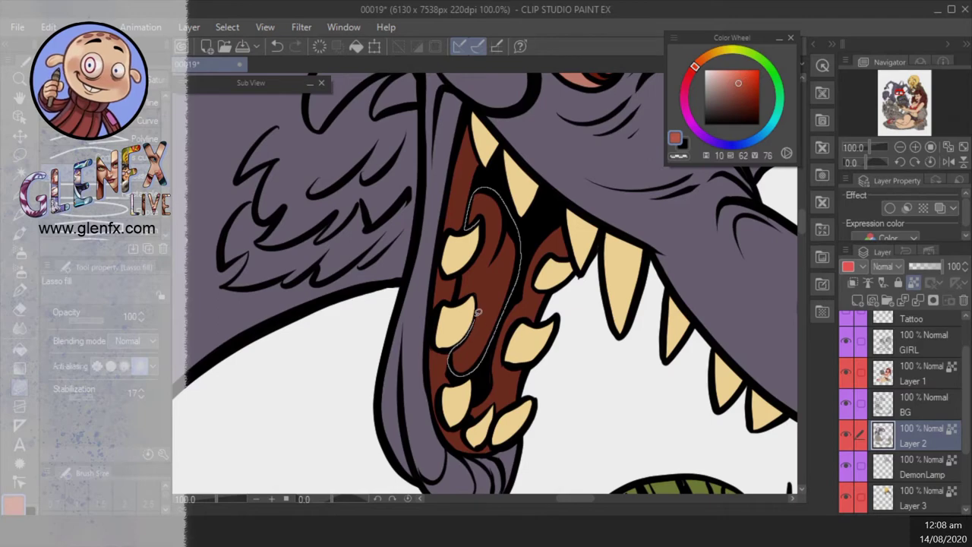
{"action": "left_click_drag", "start_coordinate": [483, 218], "coordinate": [477, 221]}
{"action": "scroll", "coordinate": [477, 222], "scroll_direction": "down", "scroll_amount": 4}
{"action": "left_click_drag", "start_coordinate": [656, 300], "coordinate": [620, 271]}
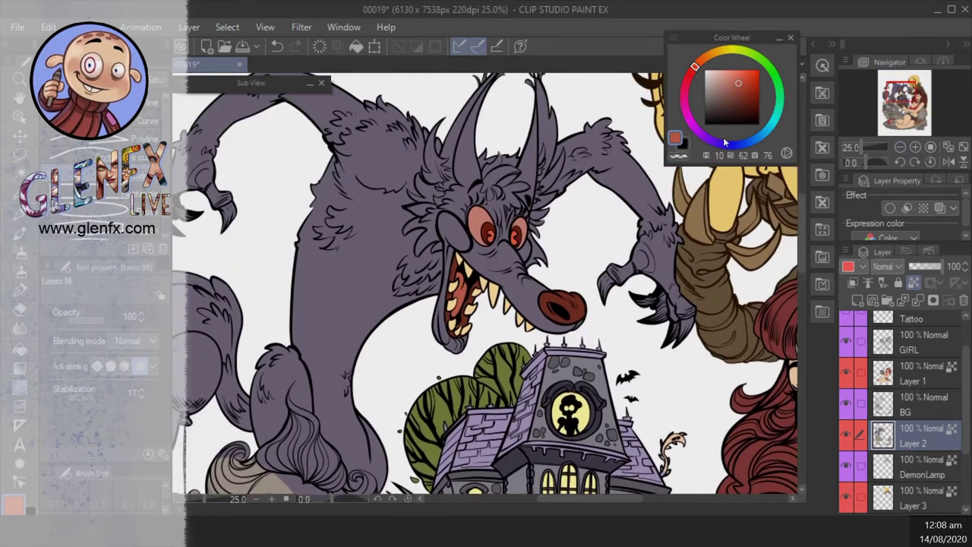
- Fill the werewolf's claws with reddish brown of hue 10, saturation 53, value 40, undoing the duller first fill
{"action": "left_click", "coordinate": [915, 146]}
{"action": "left_click", "coordinate": [737, 107]}
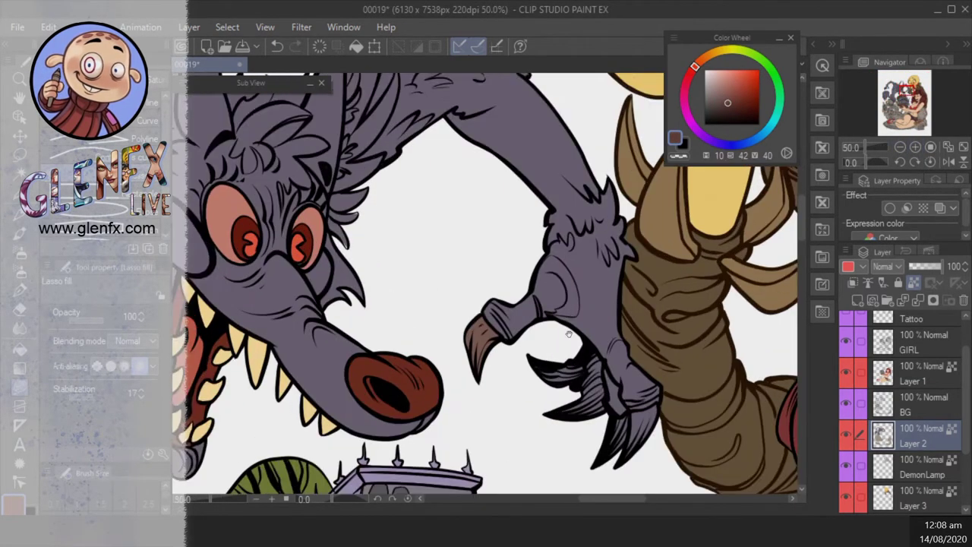
{"action": "mouse_move", "coordinate": [453, 286]}
{"action": "left_mouse_down"}
{"action": "mouse_move", "coordinate": [470, 310]}
{"action": "mouse_move", "coordinate": [456, 285]}
{"action": "left_mouse_up"}
{"action": "left_click", "coordinate": [734, 103]}
{"action": "key", "text": "ctrl+z"}
{"action": "left_click_drag", "start_coordinate": [545, 345], "coordinate": [536, 298]}
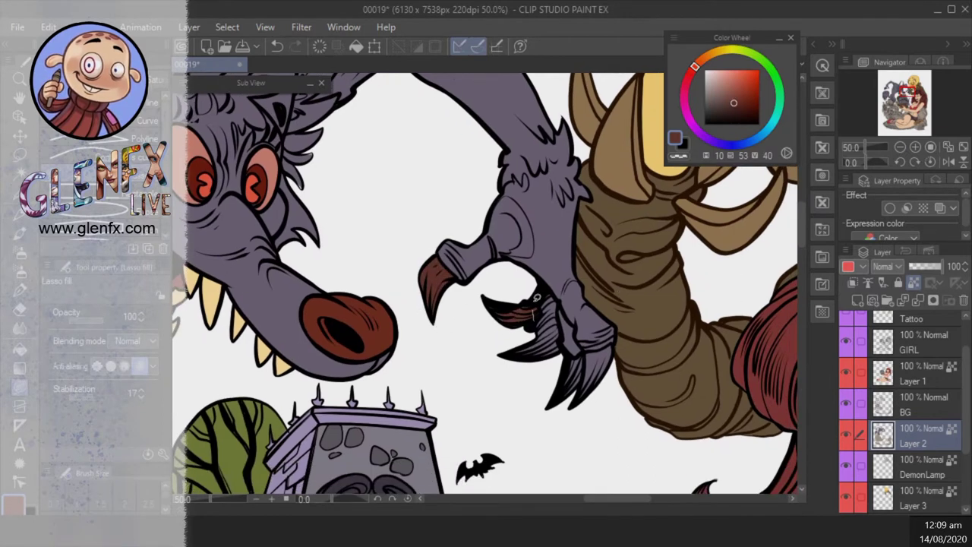
{"action": "mouse_move", "coordinate": [569, 351]}
{"action": "left_mouse_down"}
{"action": "mouse_move", "coordinate": [617, 334]}
{"action": "mouse_move", "coordinate": [607, 387]}
{"action": "left_mouse_up"}
{"action": "mouse_move", "coordinate": [366, 345]}
{"action": "left_mouse_down"}
{"action": "mouse_move", "coordinate": [455, 282]}
{"action": "mouse_move", "coordinate": [290, 322]}
{"action": "mouse_move", "coordinate": [328, 258]}
{"action": "left_mouse_up"}
{"action": "mouse_move", "coordinate": [400, 235]}
{"action": "left_mouse_down"}
{"action": "mouse_move", "coordinate": [511, 254]}
{"action": "mouse_move", "coordinate": [486, 312]}
{"action": "mouse_move", "coordinate": [640, 386]}
{"action": "mouse_move", "coordinate": [701, 360]}
{"action": "left_mouse_up"}
- Fill the tufts at the tips of the werewolf's ears with its fur purple of hue 270, saturation 13, value 47
{"action": "scroll", "coordinate": [443, 273], "scroll_direction": "up", "scroll_amount": 2}
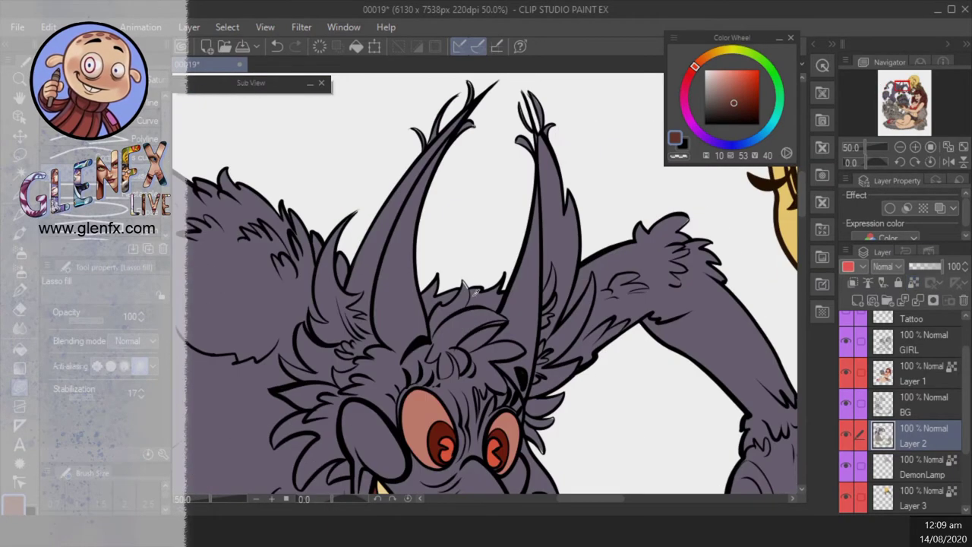
{"action": "left_click", "coordinate": [443, 274], "text": "alt"}
{"action": "scroll", "coordinate": [442, 273], "scroll_direction": "up", "scroll_amount": 1}
{"action": "scroll", "coordinate": [533, 182], "scroll_direction": "up", "scroll_amount": 5}
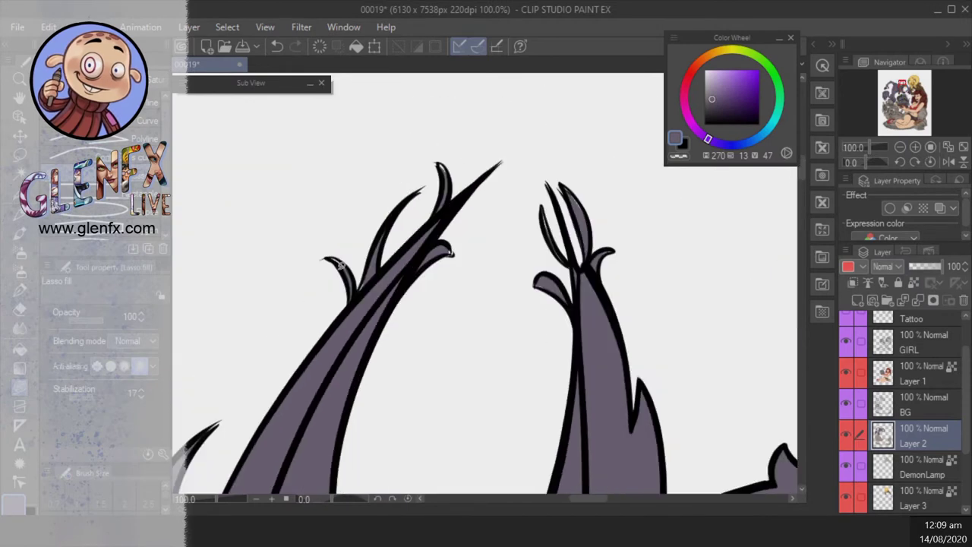
{"action": "scroll", "coordinate": [442, 189], "scroll_direction": "up", "scroll_amount": 2}
{"action": "scroll", "coordinate": [490, 311], "scroll_direction": "right", "scroll_amount": 2}
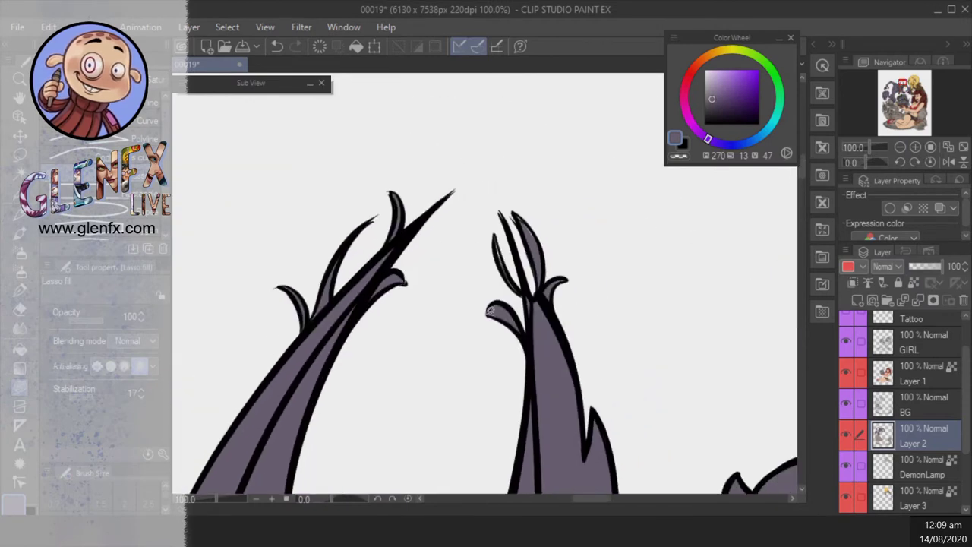
{"action": "scroll", "coordinate": [630, 261], "scroll_direction": "down", "scroll_amount": 10}
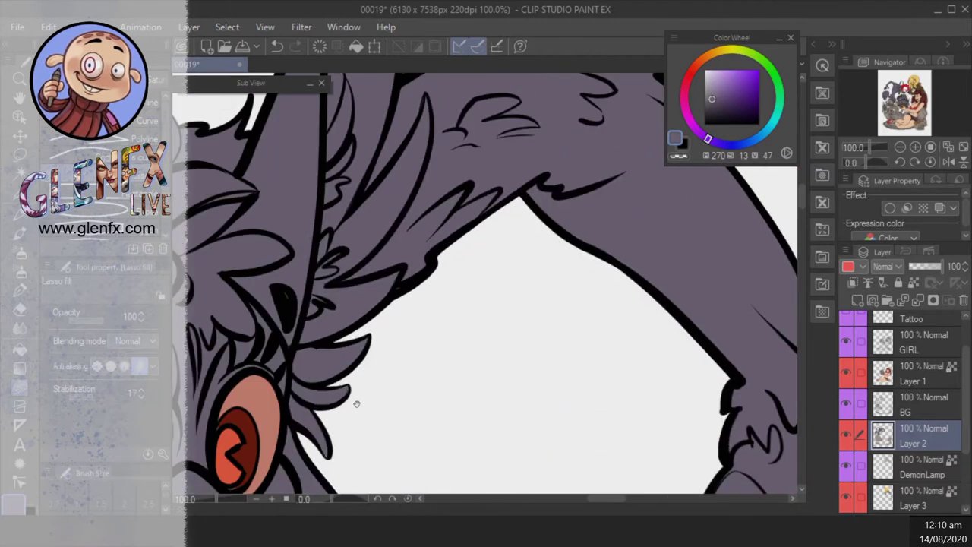
- Try filling the balloon's knot with bright red of hue 9, saturation 85, value 99, and undo it
{"action": "left_click_drag", "start_coordinate": [356, 403], "coordinate": [539, 282]}
{"action": "left_click", "coordinate": [448, 357], "text": "alt"}
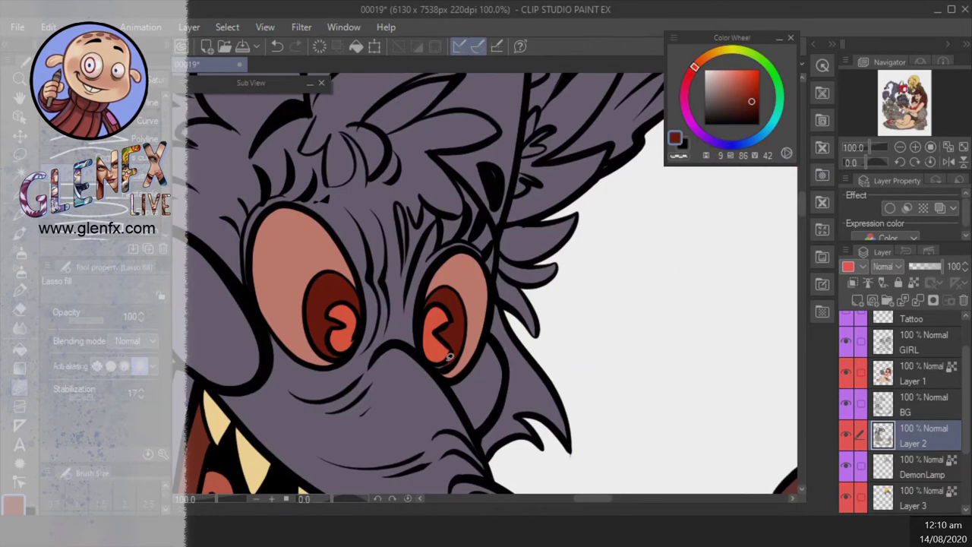
{"action": "left_click", "coordinate": [336, 344], "text": "alt"}
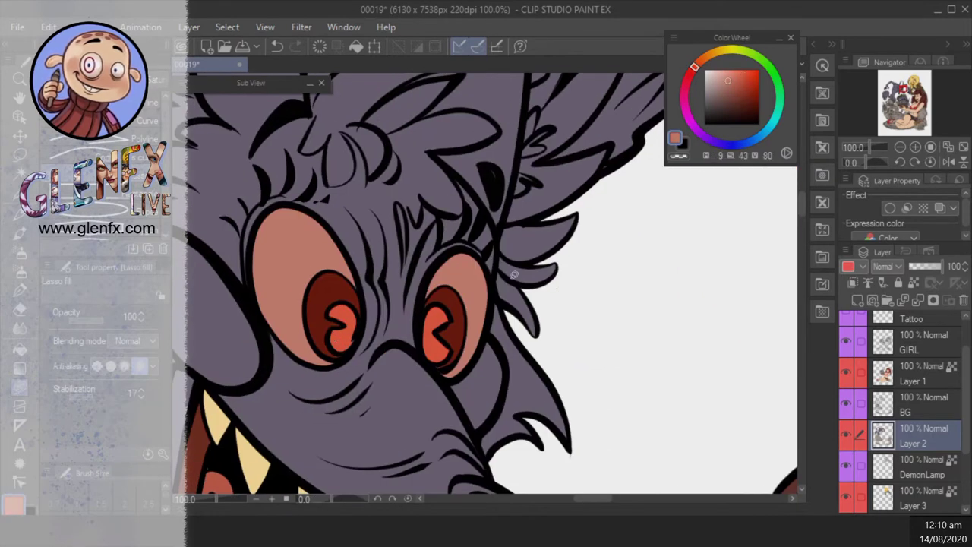
{"action": "scroll", "coordinate": [448, 341], "scroll_direction": "down", "scroll_amount": 5}
{"action": "left_click_drag", "start_coordinate": [466, 342], "coordinate": [586, 276]}
{"action": "scroll", "coordinate": [586, 275], "scroll_direction": "up", "scroll_amount": 3}
{"action": "left_click", "coordinate": [748, 79]}
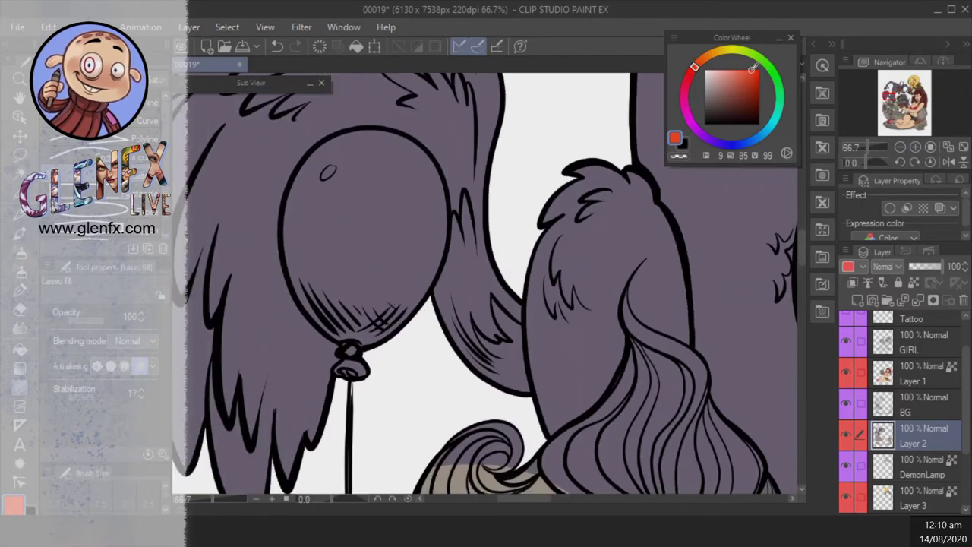
{"action": "left_click_drag", "start_coordinate": [342, 351], "coordinate": [341, 357]}
{"action": "key", "text": "ctrl+z"}
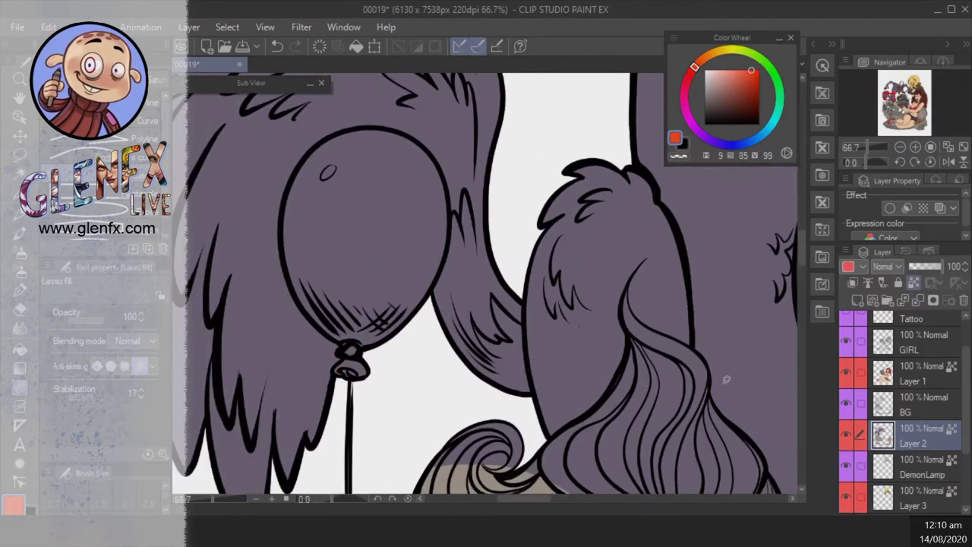
- Lasso-fill the balloon and its knot with red of hue 9, saturation 70, value 73
{"action": "left_click", "coordinate": [742, 85]}
{"action": "key", "text": "ctrl+z"}
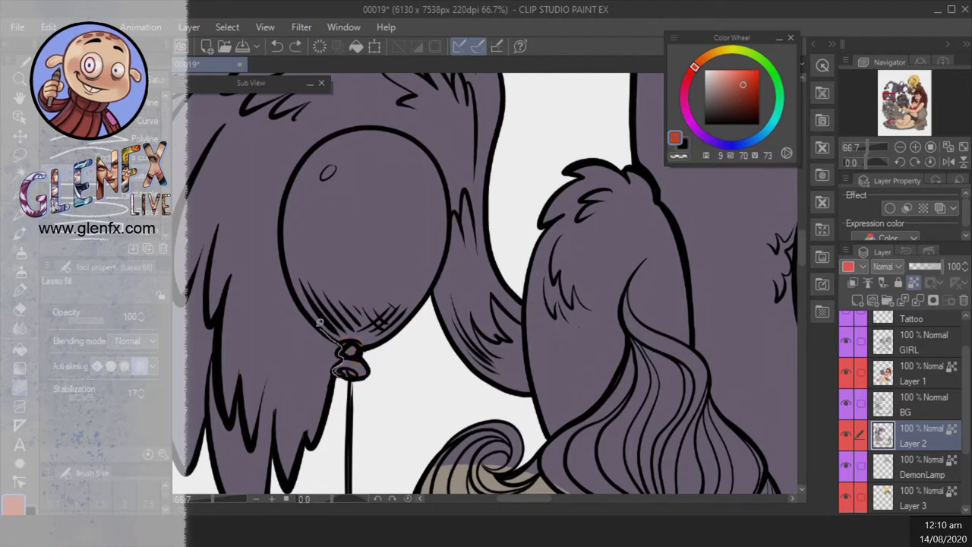
{"action": "left_click_drag", "start_coordinate": [319, 323], "coordinate": [395, 265]}
{"action": "left_click_drag", "start_coordinate": [304, 137], "coordinate": [293, 303]}
{"action": "mouse_move", "coordinate": [406, 191]}
{"action": "left_mouse_down"}
{"action": "mouse_move", "coordinate": [397, 245]}
{"action": "mouse_move", "coordinate": [319, 186]}
{"action": "mouse_move", "coordinate": [409, 199]}
{"action": "left_mouse_up"}
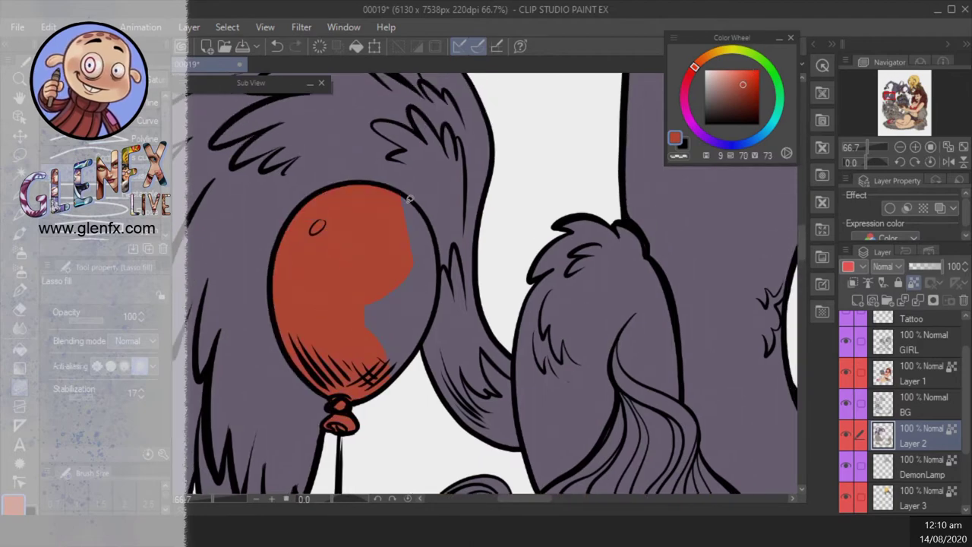
{"action": "mouse_move", "coordinate": [441, 258]}
{"action": "left_mouse_down"}
{"action": "mouse_move", "coordinate": [384, 372]}
{"action": "mouse_move", "coordinate": [368, 357]}
{"action": "left_mouse_up"}
{"action": "scroll", "coordinate": [656, 253], "scroll_direction": "down", "scroll_amount": 5}
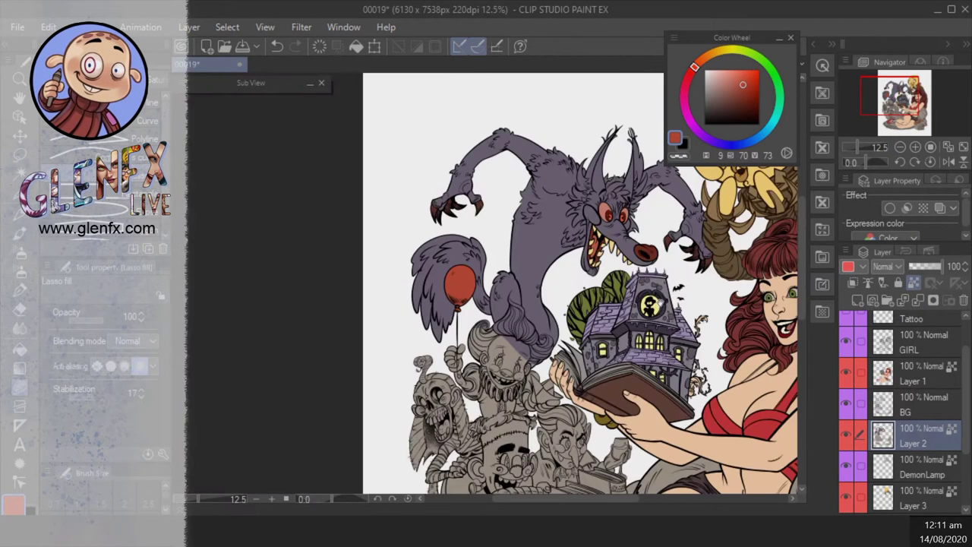
- Set the drawing colour to hue 20, saturation 43, value 80, based on the colour sampled from the werewolf's eye
{"action": "key", "text": "ctrl+plus"}
{"action": "key", "text": "ctrl+plus"}
{"action": "key", "text": "ctrl+plus"}
{"action": "key", "text": "ctrl+plus"}
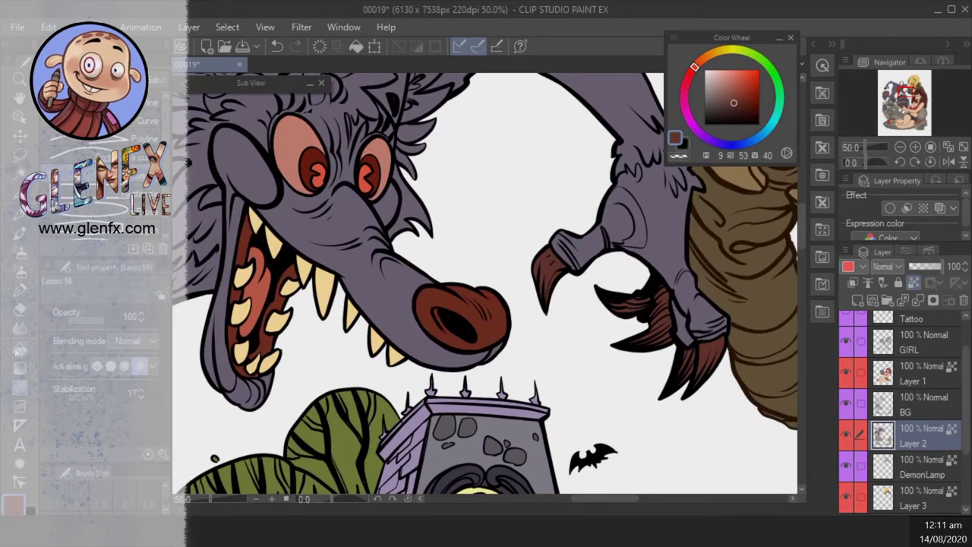
{"action": "key", "text": "g"}
{"action": "key", "text": "ctrl+minus"}
{"action": "key", "text": "ctrl+minus"}
{"action": "key", "text": "ctrl+plus"}
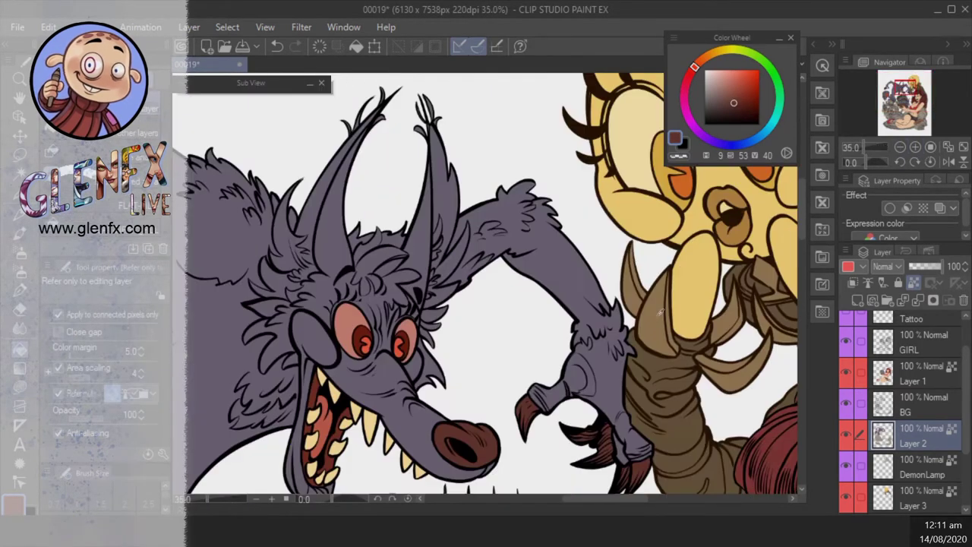
{"action": "left_click", "coordinate": [666, 295], "text": "alt"}
{"action": "left_click", "coordinate": [401, 346], "text": "alt"}
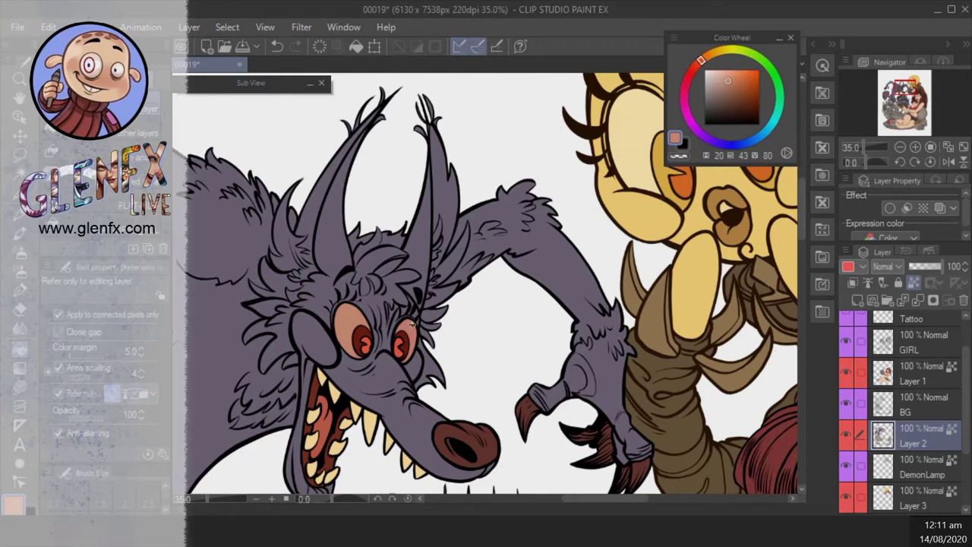
- Lasso-fill the main mass of the clown's hair with orange of hue 18, saturation 76, value 88
{"action": "scroll", "coordinate": [632, 279], "scroll_direction": "down", "scroll_amount": 5}
{"action": "scroll", "coordinate": [632, 279], "scroll_direction": "up", "scroll_amount": 6}
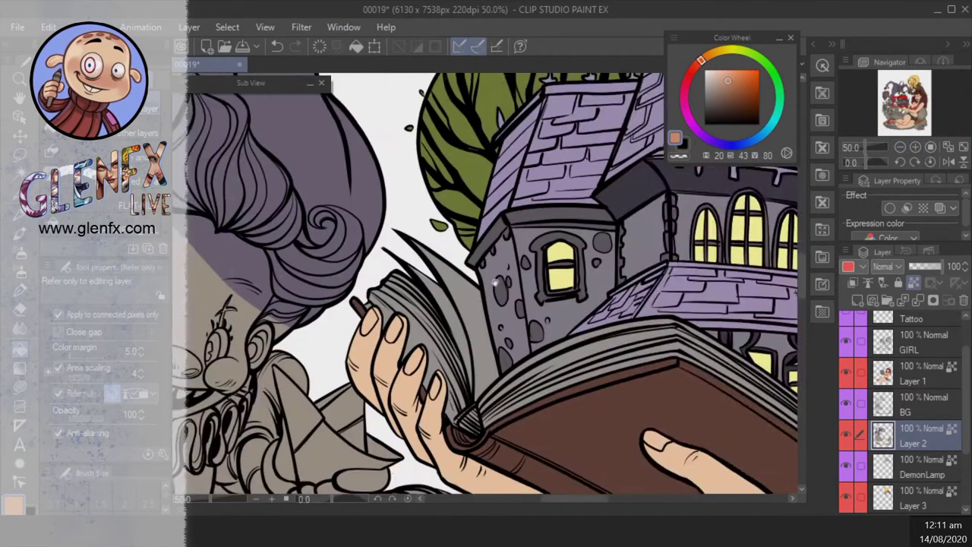
{"action": "mouse_move", "coordinate": [495, 282]}
{"action": "left_mouse_down"}
{"action": "mouse_move", "coordinate": [704, 377]}
{"action": "mouse_move", "coordinate": [720, 396]}
{"action": "left_mouse_up"}
{"action": "left_click", "coordinate": [699, 65]}
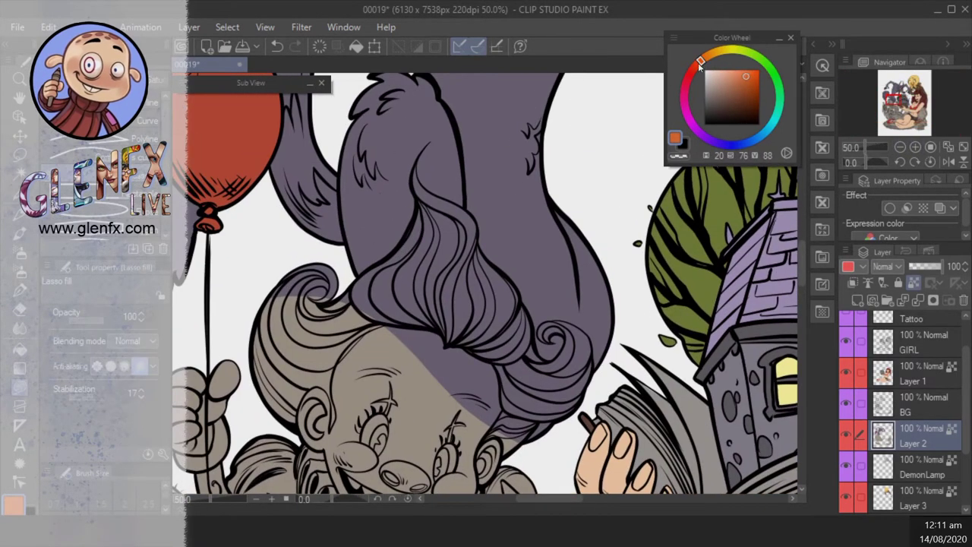
{"action": "mouse_move", "coordinate": [404, 185]}
{"action": "left_mouse_down"}
{"action": "mouse_move", "coordinate": [403, 238]}
{"action": "mouse_move", "coordinate": [408, 185]}
{"action": "left_mouse_up"}
{"action": "mouse_move", "coordinate": [399, 262]}
{"action": "left_mouse_down"}
{"action": "mouse_move", "coordinate": [357, 296]}
{"action": "mouse_move", "coordinate": [471, 312]}
{"action": "mouse_move", "coordinate": [426, 274]}
{"action": "left_mouse_up"}
{"action": "scroll", "coordinate": [402, 188], "scroll_direction": "up", "scroll_amount": 1}
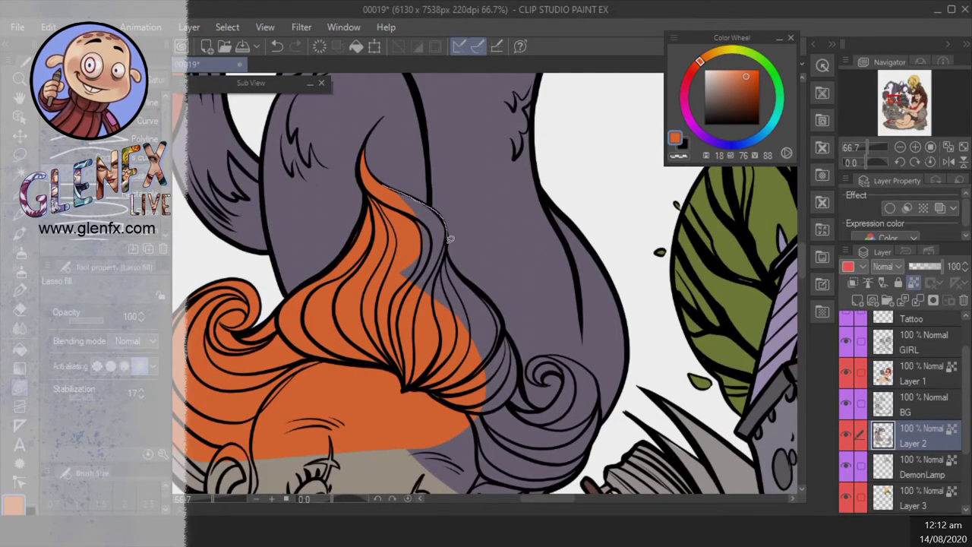
{"action": "mouse_move", "coordinate": [449, 238]}
{"action": "left_mouse_down"}
{"action": "mouse_move", "coordinate": [471, 289]}
{"action": "mouse_move", "coordinate": [477, 205]}
{"action": "left_mouse_up"}
- Fill the remaining curl of the clown's hair beside the werewolf's body with orange of hue 19, saturation 76, value 88
{"action": "left_click_drag", "start_coordinate": [511, 314], "coordinate": [511, 315]}
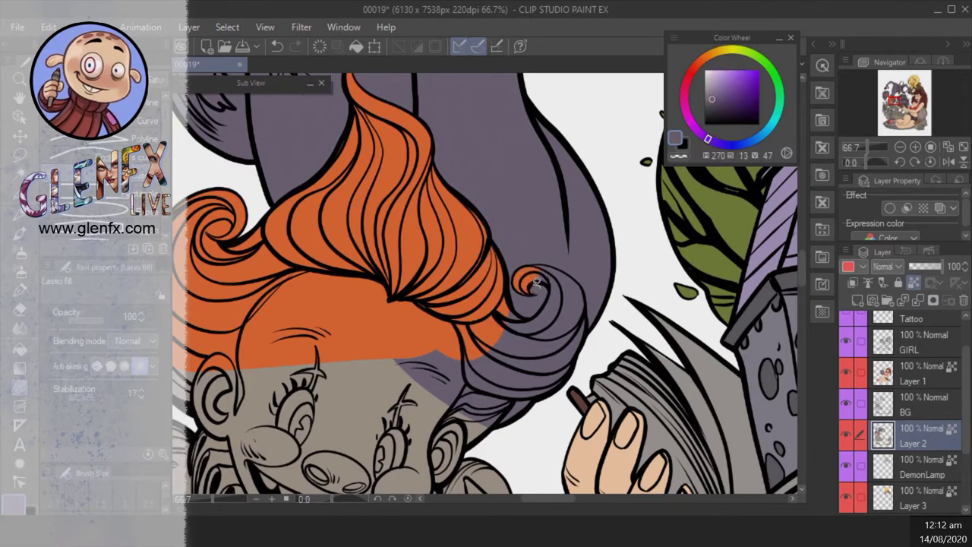
{"action": "left_click_drag", "start_coordinate": [569, 259], "coordinate": [601, 345]}
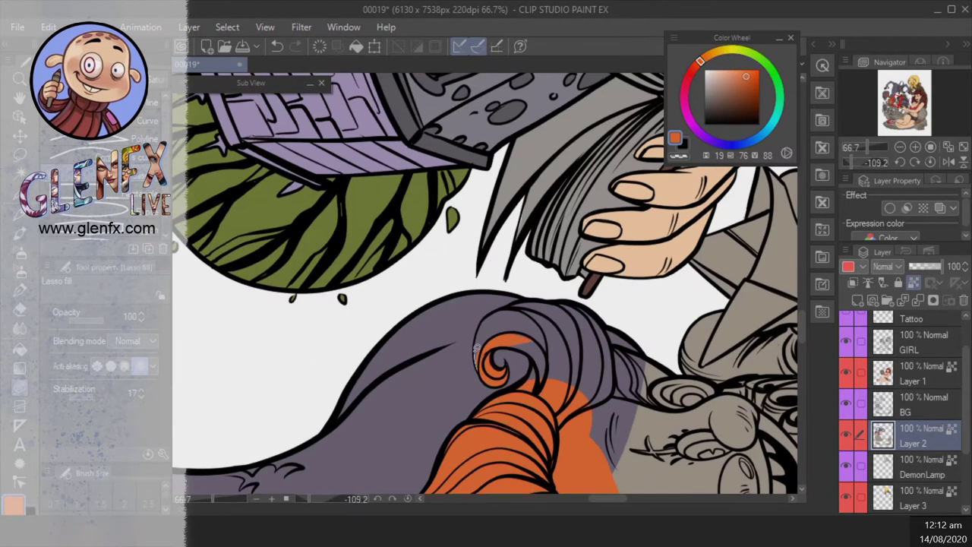
{"action": "mouse_move", "coordinate": [477, 347]}
{"action": "left_mouse_down"}
{"action": "mouse_move", "coordinate": [541, 312]}
{"action": "mouse_move", "coordinate": [539, 325]}
{"action": "mouse_move", "coordinate": [488, 265]}
{"action": "mouse_move", "coordinate": [510, 309]}
{"action": "left_mouse_up"}
{"action": "scroll", "coordinate": [538, 331], "scroll_direction": "down", "scroll_amount": 1}
- Lasso-fill the clown's raised hand, sleeves, ruff and costume with pale peach of hue 26, saturation 16, value 94
{"action": "left_click", "coordinate": [725, 70]}
{"action": "left_click", "coordinate": [718, 71]}
{"action": "scroll", "coordinate": [513, 199], "scroll_direction": "down", "scroll_amount": 1}
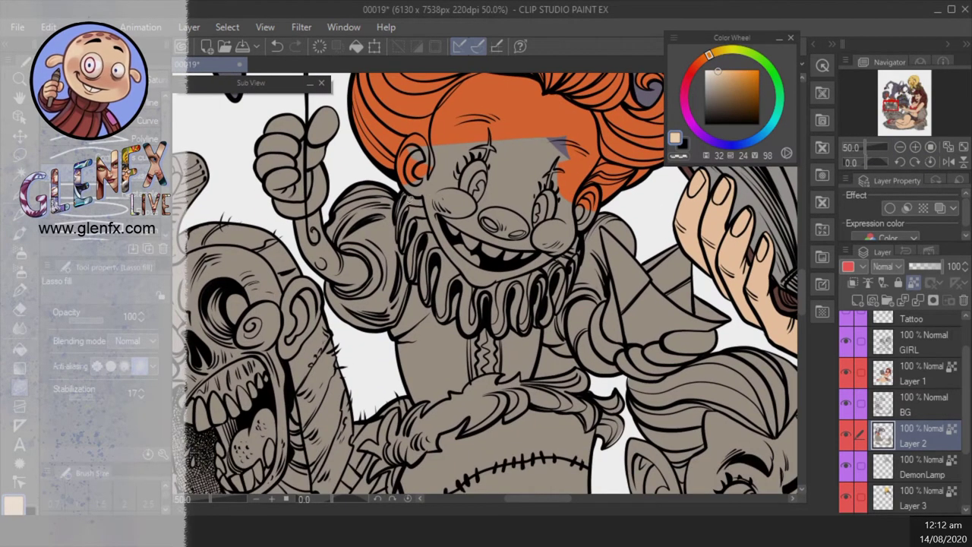
{"action": "mouse_move", "coordinate": [709, 58]}
{"action": "left_mouse_down"}
{"action": "mouse_move", "coordinate": [697, 97]}
{"action": "mouse_move", "coordinate": [670, 103]}
{"action": "mouse_move", "coordinate": [697, 131]}
{"action": "mouse_move", "coordinate": [700, 66]}
{"action": "mouse_move", "coordinate": [720, 52]}
{"action": "mouse_move", "coordinate": [713, 56]}
{"action": "left_mouse_up"}
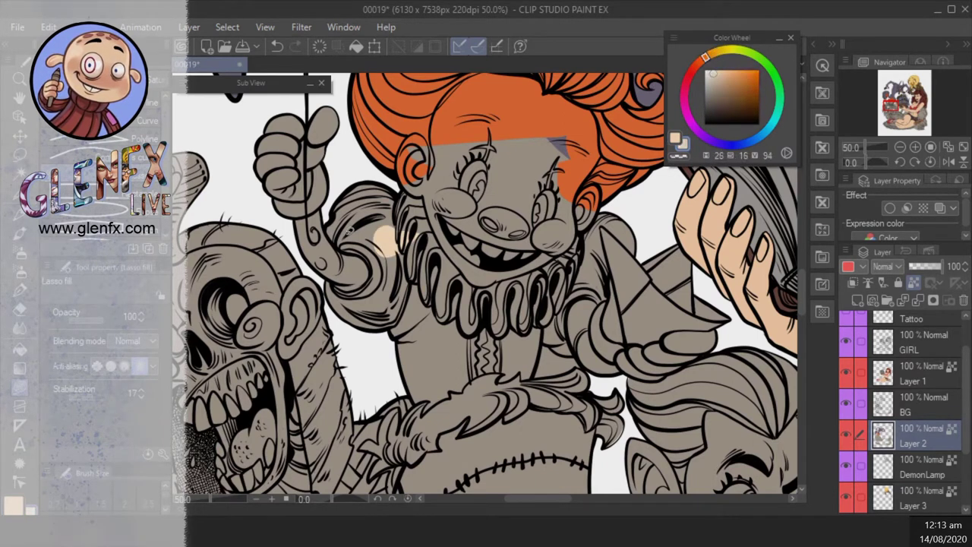
{"action": "mouse_move", "coordinate": [344, 128]}
{"action": "left_mouse_down"}
{"action": "mouse_move", "coordinate": [348, 342]}
{"action": "mouse_move", "coordinate": [450, 304]}
{"action": "left_mouse_up"}
{"action": "scroll", "coordinate": [608, 281], "scroll_direction": "down", "scroll_amount": 1}
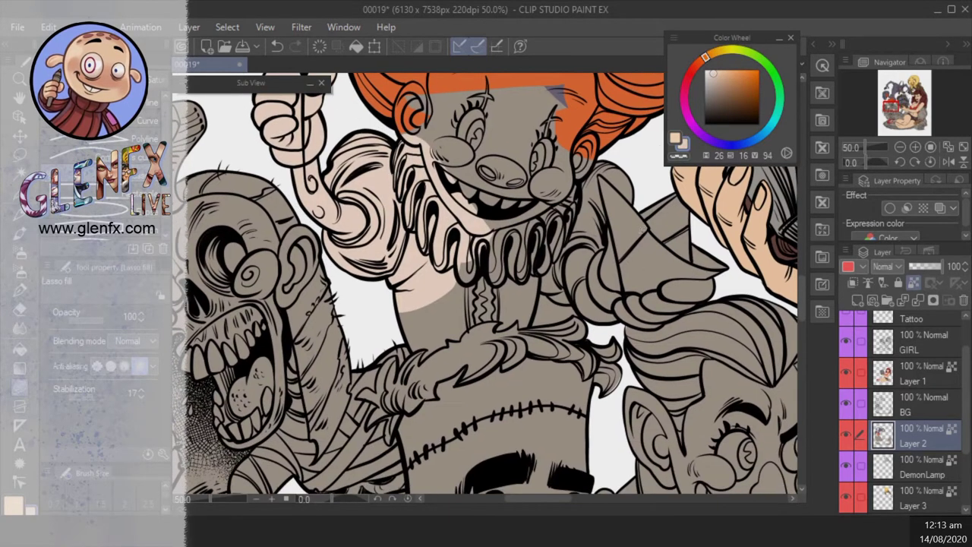
{"action": "mouse_move", "coordinate": [600, 154]}
{"action": "left_mouse_down"}
{"action": "mouse_move", "coordinate": [507, 358]}
{"action": "mouse_move", "coordinate": [726, 258]}
{"action": "mouse_move", "coordinate": [706, 198]}
{"action": "left_mouse_up"}
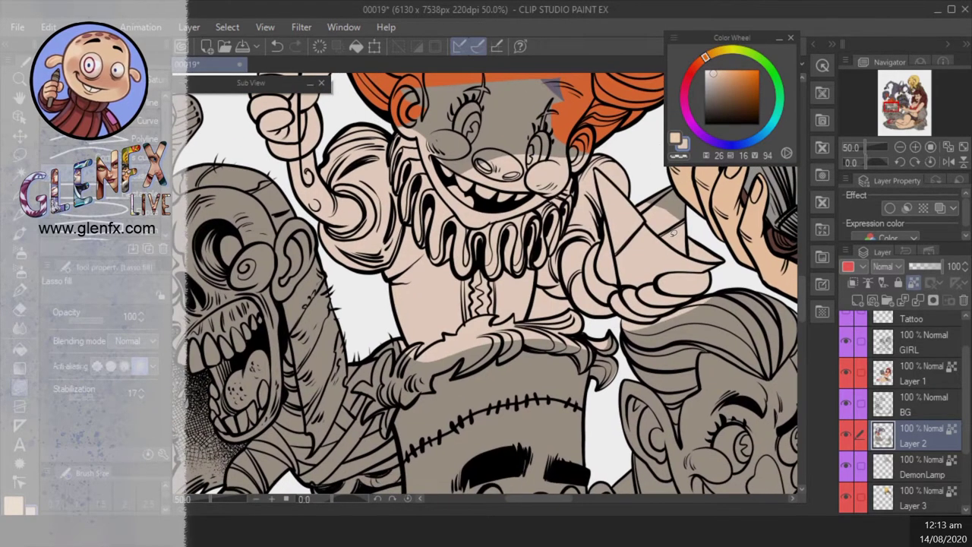
{"action": "scroll", "coordinate": [593, 378], "scroll_direction": "up", "scroll_amount": 2}
{"action": "scroll", "coordinate": [595, 378], "scroll_direction": "up", "scroll_amount": 1}
- Lasso-fill the clown's face and ears with peach of hue 32, saturation 24, value 98, and restore the orange sideburn beside the ear
{"action": "left_click", "coordinate": [411, 184], "text": "alt"}
{"action": "scroll", "coordinate": [520, 152], "scroll_direction": "up", "scroll_amount": 1}
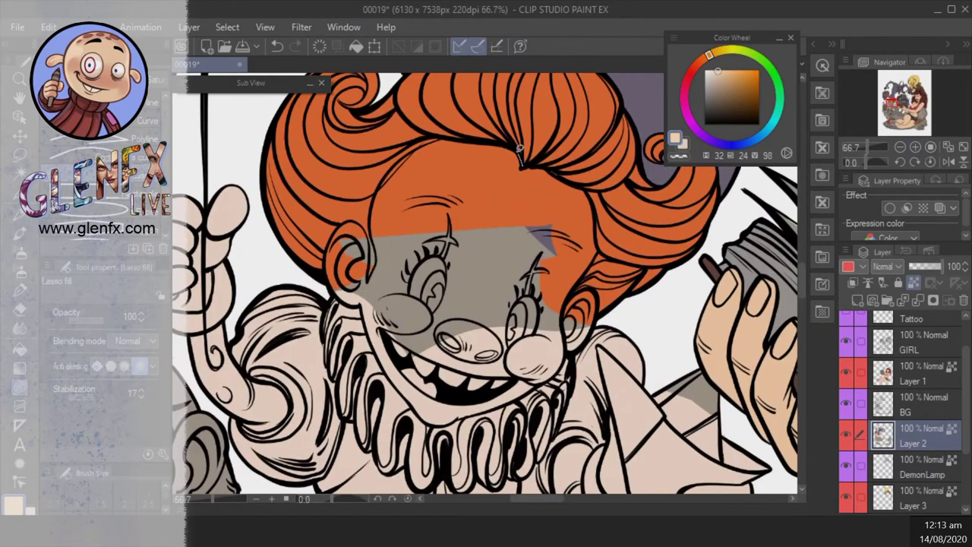
{"action": "left_click_drag", "start_coordinate": [382, 180], "coordinate": [522, 292]}
{"action": "mouse_move", "coordinate": [361, 220]}
{"action": "left_mouse_down"}
{"action": "mouse_move", "coordinate": [328, 262]}
{"action": "mouse_move", "coordinate": [369, 283]}
{"action": "left_mouse_up"}
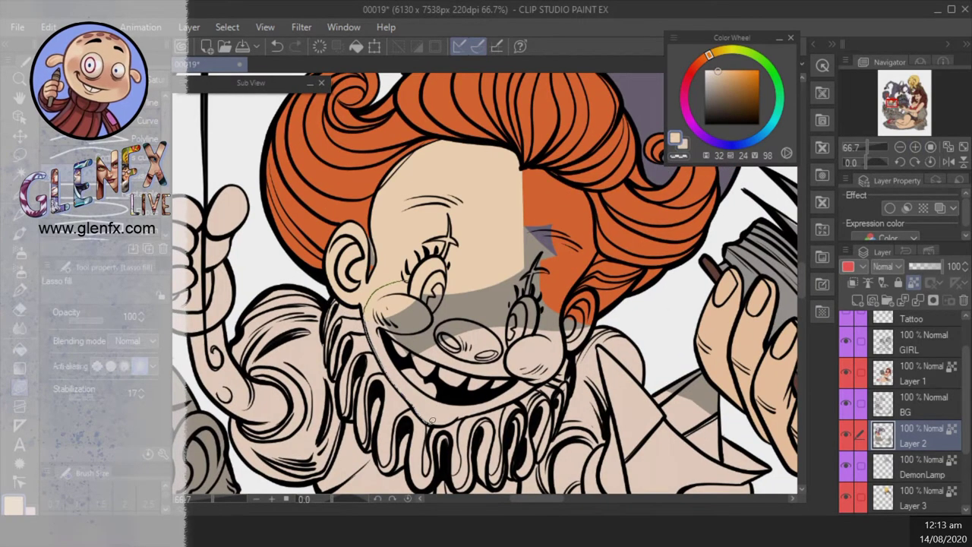
{"action": "left_click_drag", "start_coordinate": [432, 420], "coordinate": [471, 399]}
{"action": "left_click_drag", "start_coordinate": [585, 265], "coordinate": [572, 212]}
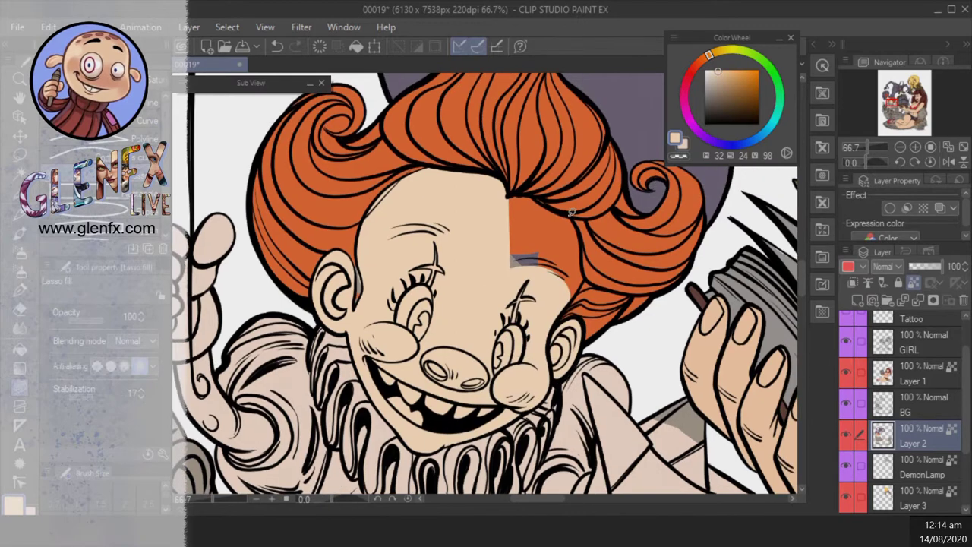
{"action": "left_click_drag", "start_coordinate": [531, 301], "coordinate": [510, 228]}
{"action": "left_click", "coordinate": [418, 215], "text": "alt"}
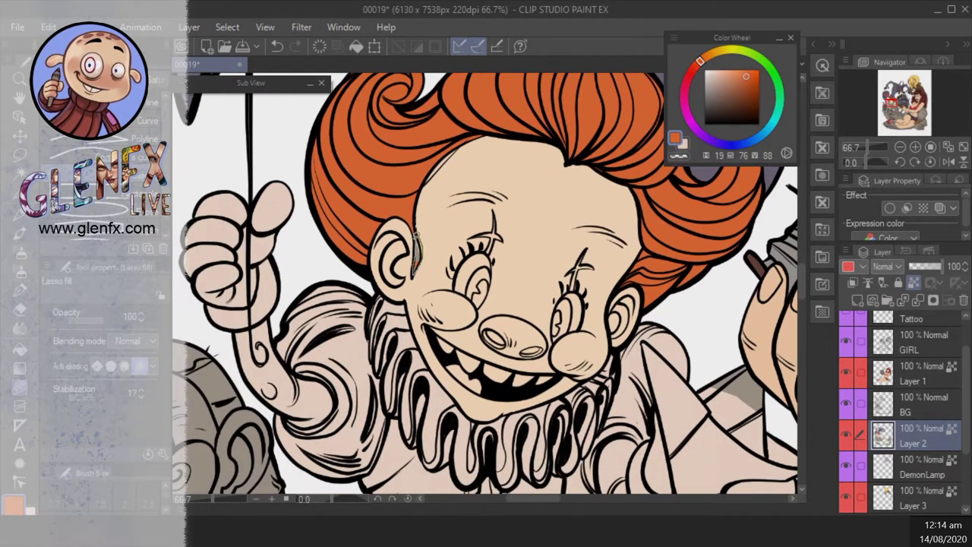
{"action": "left_click_drag", "start_coordinate": [416, 275], "coordinate": [420, 268]}
- Bucket-fill the clown's face with greyish beige of hue 32, saturation 12, value 77, and the costume with cream of hue 49, saturation 16, value 91
{"action": "left_click", "coordinate": [427, 264], "text": "alt"}
{"action": "key", "text": "g"}
{"action": "left_click", "coordinate": [708, 86]}
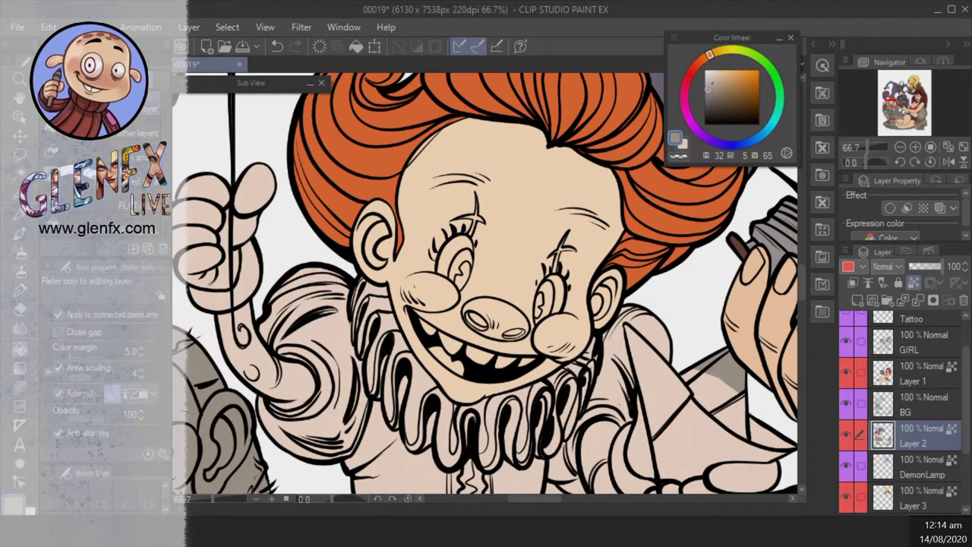
{"action": "left_click", "coordinate": [711, 80]}
{"action": "left_click", "coordinate": [443, 284]}
{"action": "key", "text": "ctrl+z"}
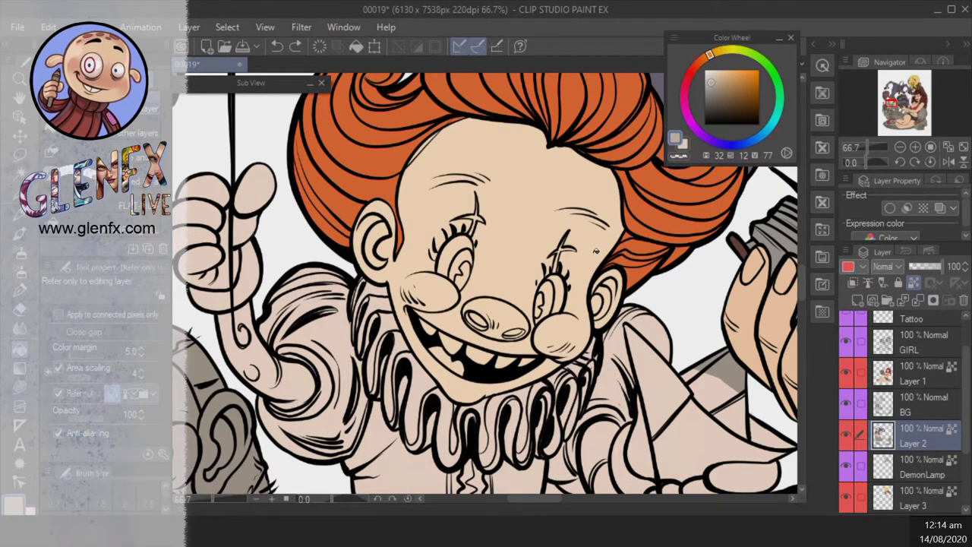
{"action": "left_click", "coordinate": [594, 254]}
{"action": "key", "text": "ctrl+z"}
{"action": "left_click", "coordinate": [592, 282]}
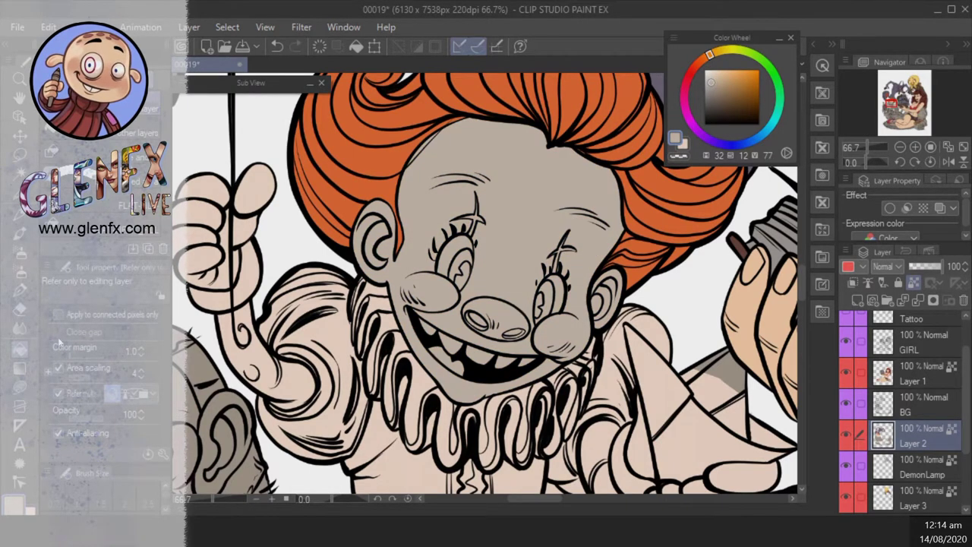
{"action": "left_click", "coordinate": [716, 74]}
{"action": "left_click", "coordinate": [640, 344]}
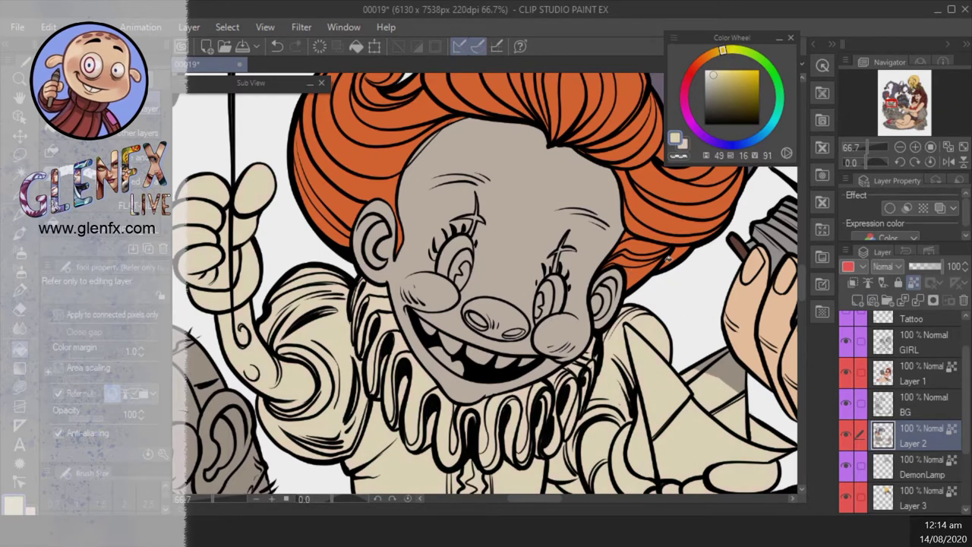
- Lasso-fill the clown's paper boat with yellow of hue 49, saturation 74, value 100
{"action": "key", "text": "g"}
{"action": "left_click_drag", "start_coordinate": [668, 257], "coordinate": [430, 189]}
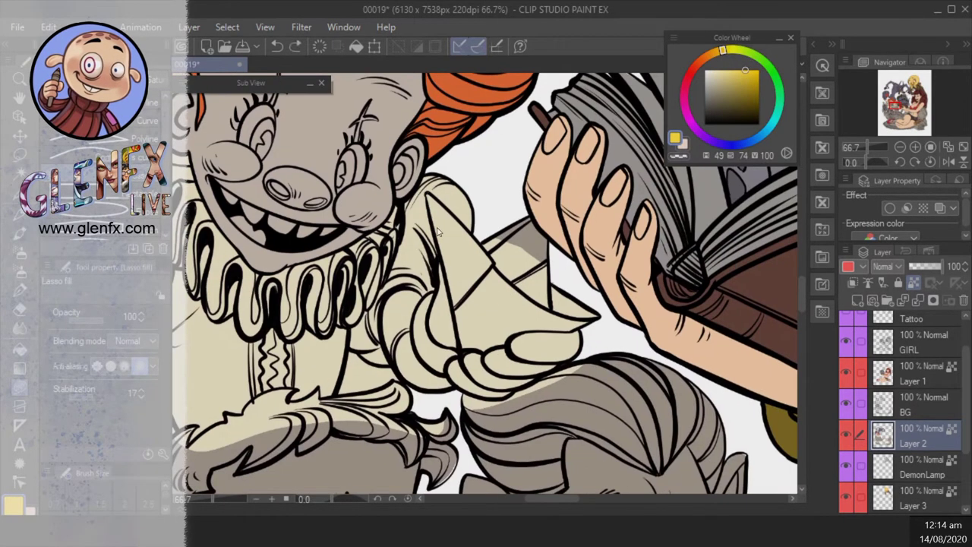
{"action": "mouse_move", "coordinate": [450, 295]}
{"action": "left_mouse_down"}
{"action": "mouse_move", "coordinate": [506, 217]}
{"action": "mouse_move", "coordinate": [433, 199]}
{"action": "left_mouse_up"}
{"action": "mouse_move", "coordinate": [535, 221]}
{"action": "left_mouse_down"}
{"action": "mouse_move", "coordinate": [494, 334]}
{"action": "mouse_move", "coordinate": [578, 325]}
{"action": "mouse_move", "coordinate": [640, 349]}
{"action": "left_mouse_up"}
{"action": "left_click_drag", "start_coordinate": [532, 304], "coordinate": [631, 347]}
{"action": "left_click_drag", "start_coordinate": [551, 265], "coordinate": [574, 357]}
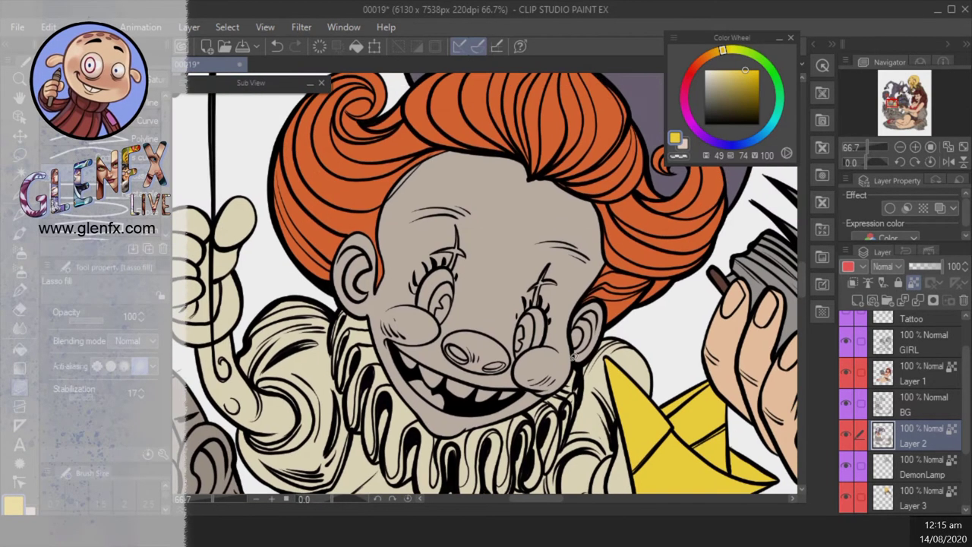
- Fill the gap along the clown's hairline with the hair orange and lasso-fill both eye whites with pale peach
{"action": "left_click", "coordinate": [408, 139], "text": "alt"}
{"action": "left_click_drag", "start_coordinate": [416, 176], "coordinate": [398, 162]}
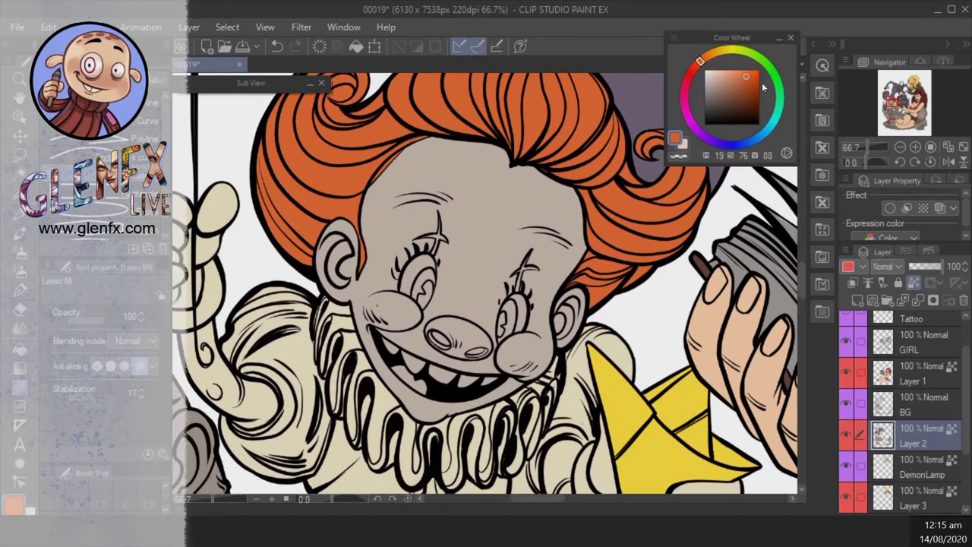
{"action": "left_click", "coordinate": [437, 259], "text": "alt"}
{"action": "scroll", "coordinate": [437, 262], "scroll_direction": "up", "scroll_amount": 3}
{"action": "mouse_move", "coordinate": [348, 312]}
{"action": "left_mouse_down"}
{"action": "mouse_move", "coordinate": [380, 338]}
{"action": "mouse_move", "coordinate": [237, 308]}
{"action": "left_mouse_up"}
{"action": "left_click_drag", "start_coordinate": [456, 288], "coordinate": [465, 287]}
{"action": "left_click_drag", "start_coordinate": [464, 228], "coordinate": [595, 323]}
- Lasso-fill the cross marks above both of the clown's eyes with red of hue 8, saturation 76, value 84
{"action": "left_click", "coordinate": [694, 67]}
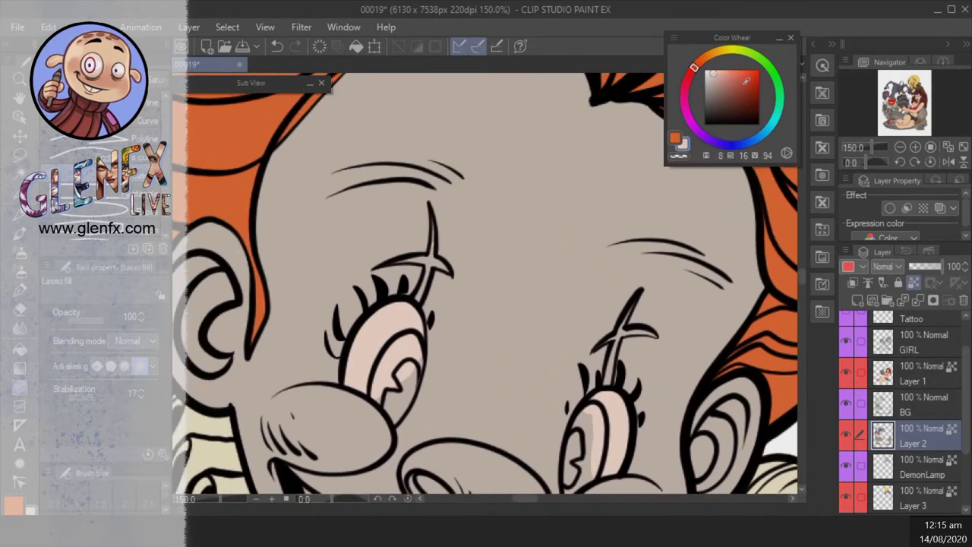
{"action": "left_click", "coordinate": [749, 74]}
{"action": "mouse_move", "coordinate": [428, 261]}
{"action": "left_mouse_down"}
{"action": "mouse_move", "coordinate": [436, 209]}
{"action": "mouse_move", "coordinate": [436, 255]}
{"action": "left_mouse_up"}
{"action": "left_click_drag", "start_coordinate": [632, 324], "coordinate": [463, 278]}
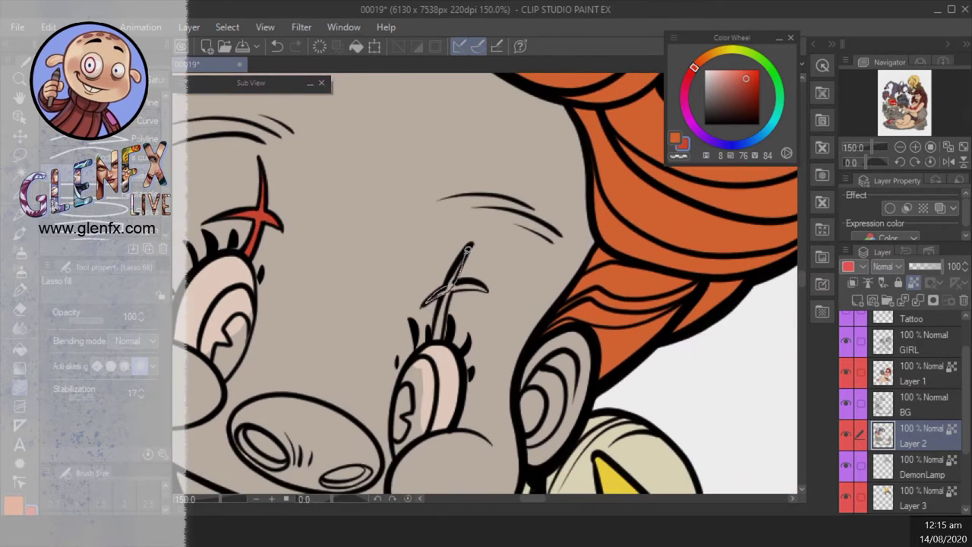
{"action": "left_click_drag", "start_coordinate": [468, 245], "coordinate": [452, 302]}
{"action": "mouse_move", "coordinate": [451, 286]}
{"action": "left_mouse_down"}
{"action": "mouse_move", "coordinate": [435, 333]}
{"action": "mouse_move", "coordinate": [463, 283]}
{"action": "left_mouse_up"}
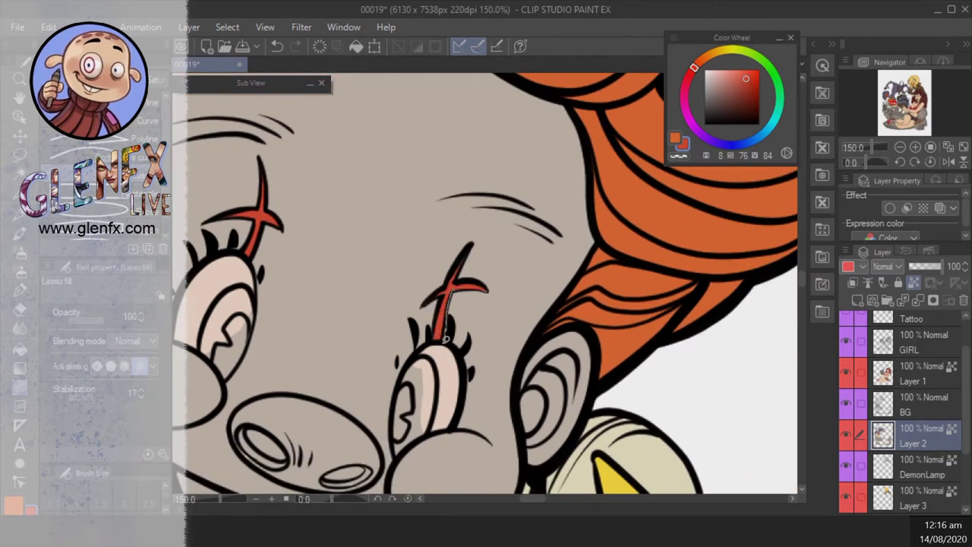
{"action": "left_click_drag", "start_coordinate": [445, 339], "coordinate": [487, 304]}
- Lasso-fill both clown irises with brown of hue 19, saturation 90, value 58, and bucket-fill the pupils with orange-red of hue 12, saturation 76, value 98
{"action": "left_click", "coordinate": [700, 65]}
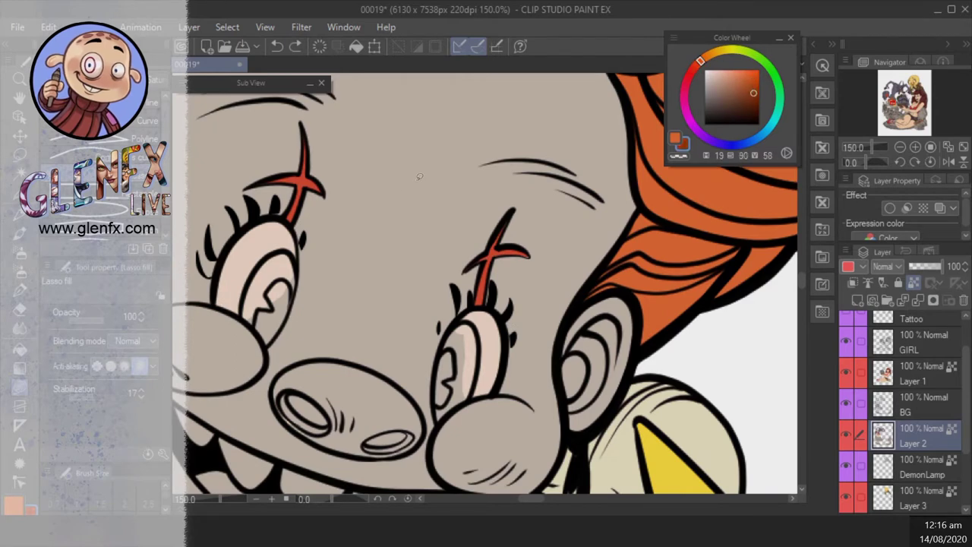
{"action": "left_click_drag", "start_coordinate": [294, 297], "coordinate": [292, 302]}
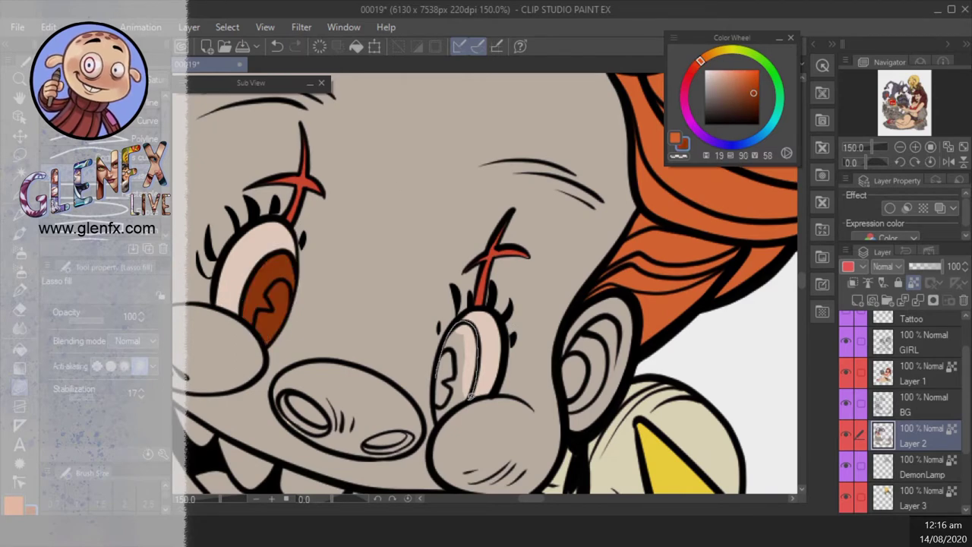
{"action": "left_click_drag", "start_coordinate": [471, 395], "coordinate": [470, 395]}
{"action": "left_click", "coordinate": [696, 65]}
{"action": "left_click", "coordinate": [752, 68]}
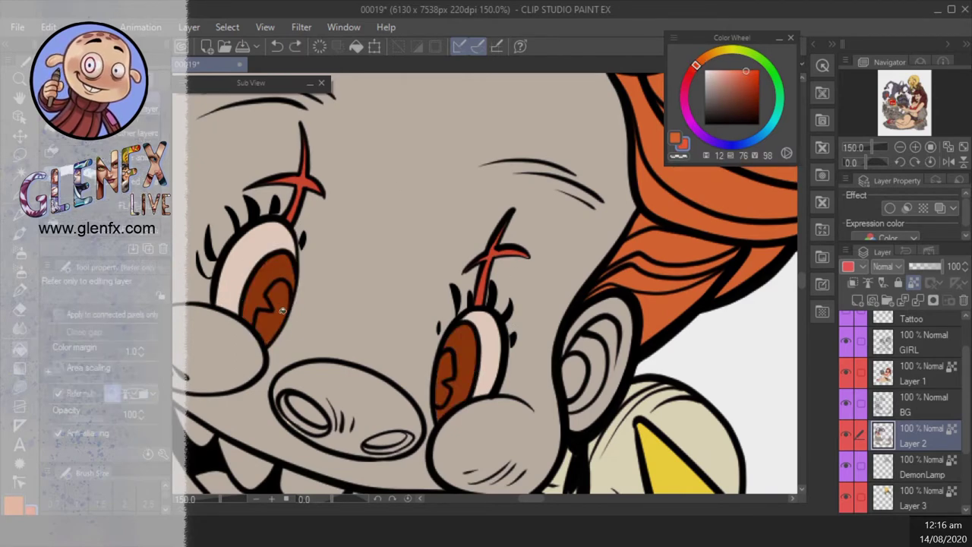
{"action": "left_click_drag", "start_coordinate": [262, 292], "coordinate": [264, 296]}
{"action": "left_click_drag", "start_coordinate": [444, 357], "coordinate": [446, 360]}
- Lasso-fill the clown's nose with deep red of hue 8, saturation 83, value 70
{"action": "left_click_drag", "start_coordinate": [486, 228], "coordinate": [282, 365]}
{"action": "left_click", "coordinate": [456, 319], "text": "alt"}
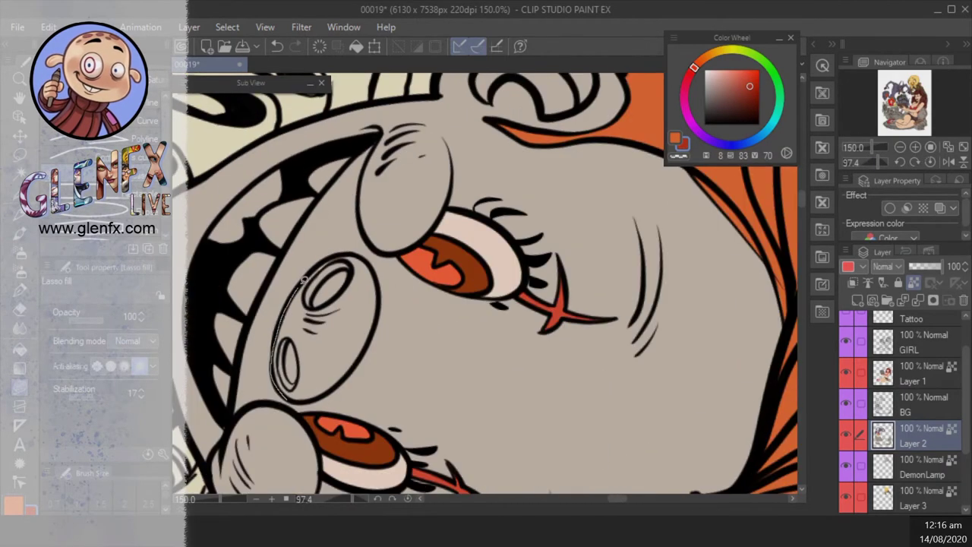
{"action": "left_click_drag", "start_coordinate": [302, 281], "coordinate": [287, 398]}
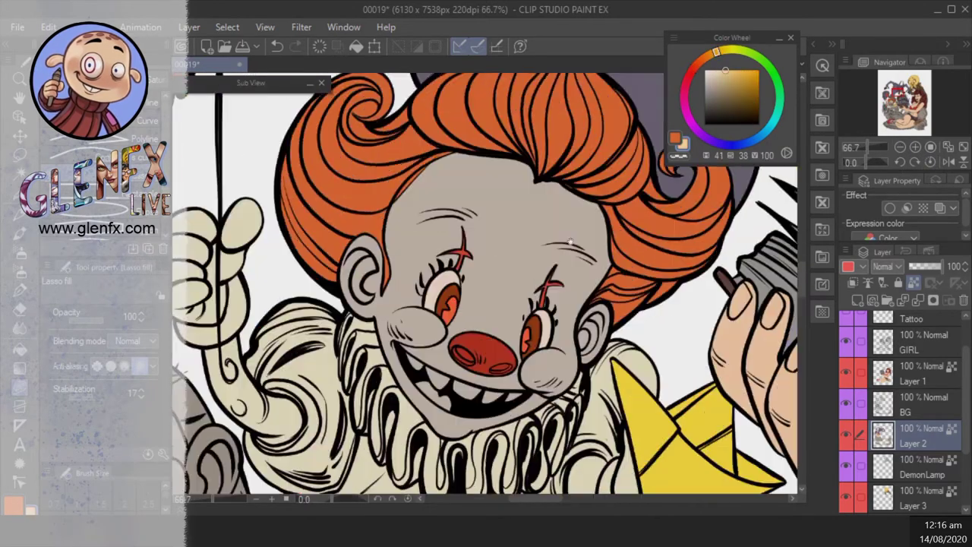
- Lasso-fill the clown's teeth with pale yellow of hue 41, saturation 38, value 100, and the tongue with red of hue 10, saturation 62, value 76
{"action": "left_click", "coordinate": [913, 147]}
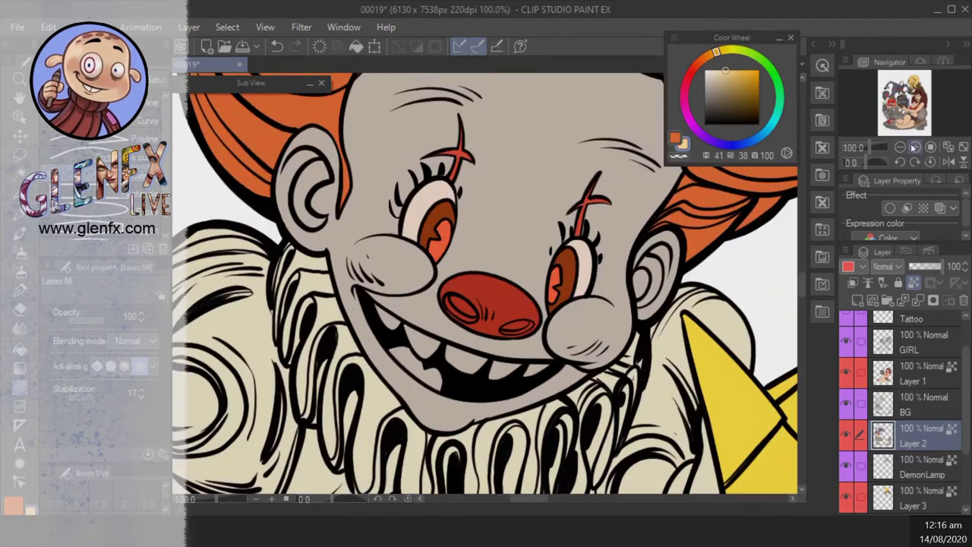
{"action": "left_click_drag", "start_coordinate": [486, 289], "coordinate": [425, 228]}
{"action": "mouse_move", "coordinate": [456, 384]}
{"action": "left_mouse_down"}
{"action": "mouse_move", "coordinate": [383, 304]}
{"action": "mouse_move", "coordinate": [424, 178]}
{"action": "left_mouse_up"}
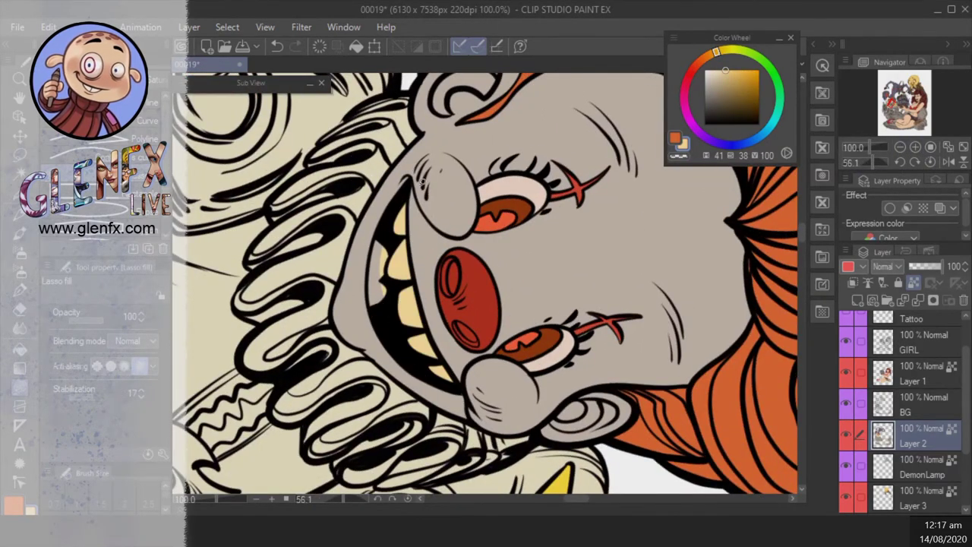
{"action": "key", "text": "ctrl+at"}
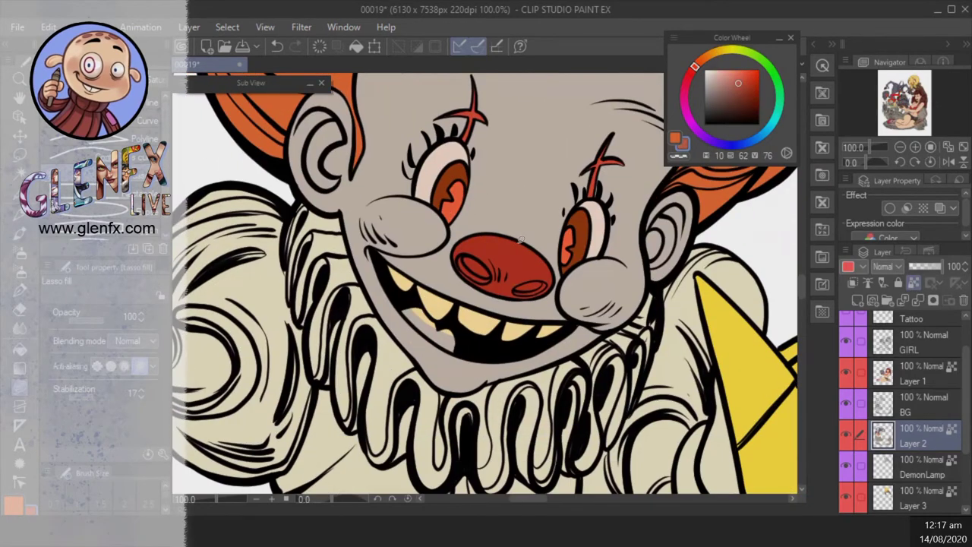
{"action": "left_click_drag", "start_coordinate": [446, 345], "coordinate": [441, 341]}
{"action": "key", "text": "ctrl+minus"}
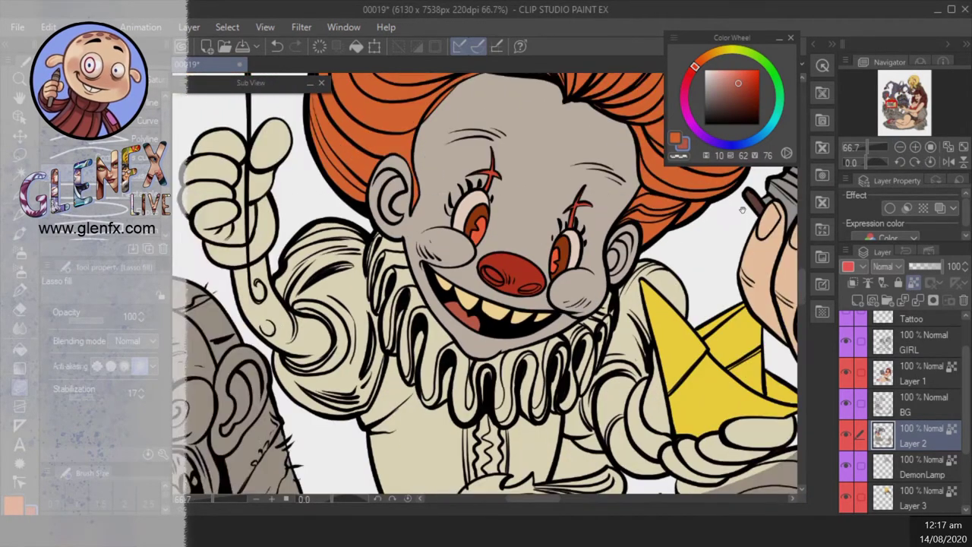
- Lasso-fill the left part of the clown's ruff collar with light blue of hue 203, saturation 16, value 91
{"action": "left_click_drag", "start_coordinate": [742, 52], "coordinate": [761, 135]}
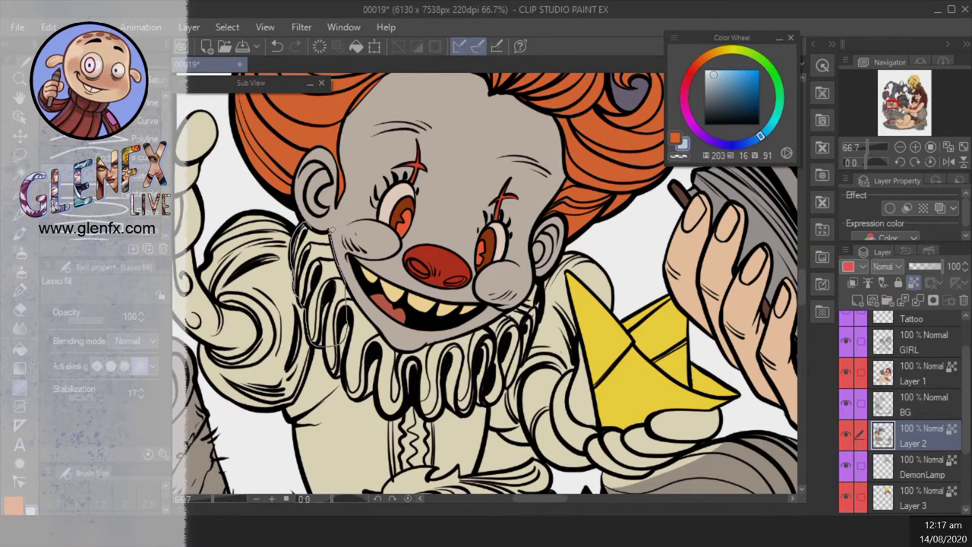
{"action": "scroll", "coordinate": [320, 264], "scroll_direction": "down", "scroll_amount": 2}
{"action": "mouse_move", "coordinate": [331, 230]}
{"action": "left_mouse_down"}
{"action": "mouse_move", "coordinate": [336, 300]}
{"action": "mouse_move", "coordinate": [365, 292]}
{"action": "left_mouse_up"}
{"action": "scroll", "coordinate": [486, 284], "scroll_direction": "up", "scroll_amount": 1}
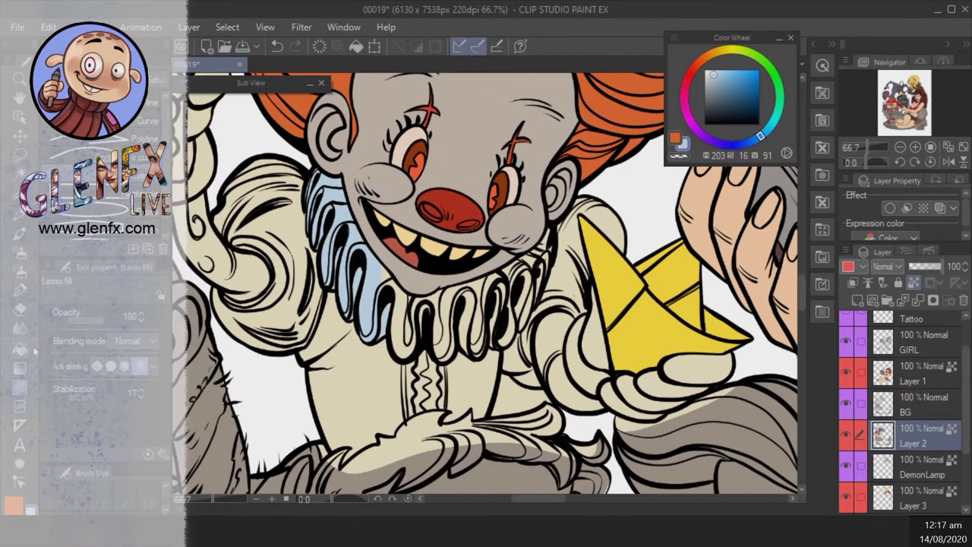
- Auto-select the clown's cream costume on Layer 2 with a colour margin of 5.0
{"action": "key", "text": "w"}
{"action": "left_click", "coordinate": [426, 357]}
{"action": "key", "text": "ctrl+d"}
{"action": "left_click", "coordinate": [846, 403]}
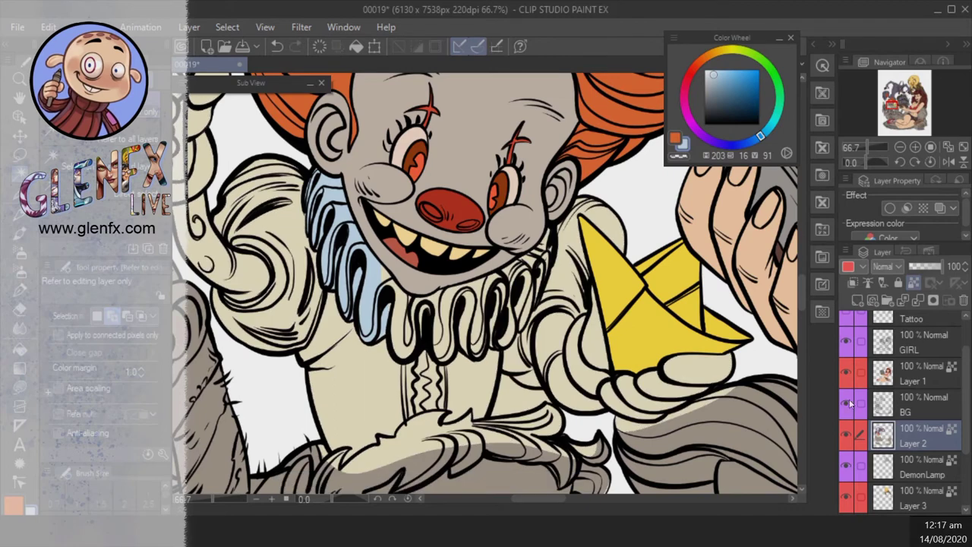
{"action": "left_click", "coordinate": [262, 362]}
{"action": "left_click", "coordinate": [846, 403]}
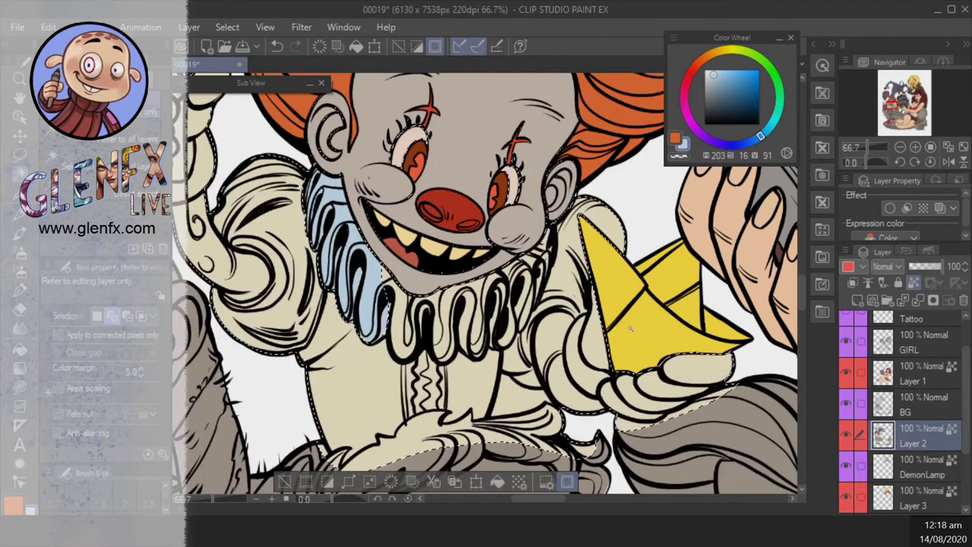
- Lasso-fill the rest of the ruff collar and the costume's front strip with the same light blue, and clear the selection
{"action": "key", "text": "u"}
{"action": "mouse_move", "coordinate": [501, 240]}
{"action": "left_mouse_down"}
{"action": "mouse_move", "coordinate": [531, 327]}
{"action": "mouse_move", "coordinate": [365, 334]}
{"action": "mouse_move", "coordinate": [410, 425]}
{"action": "mouse_move", "coordinate": [456, 356]}
{"action": "left_mouse_up"}
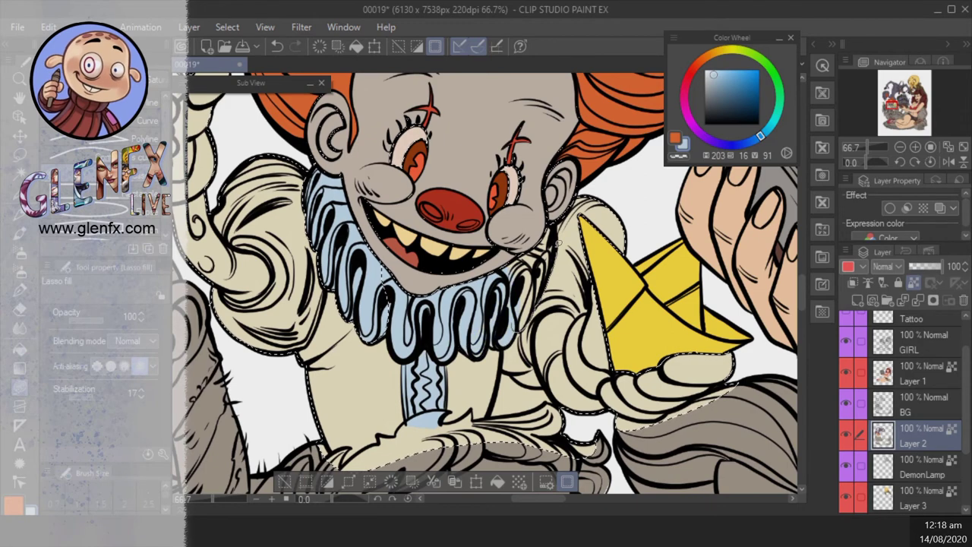
{"action": "key", "text": "ctrl+d"}
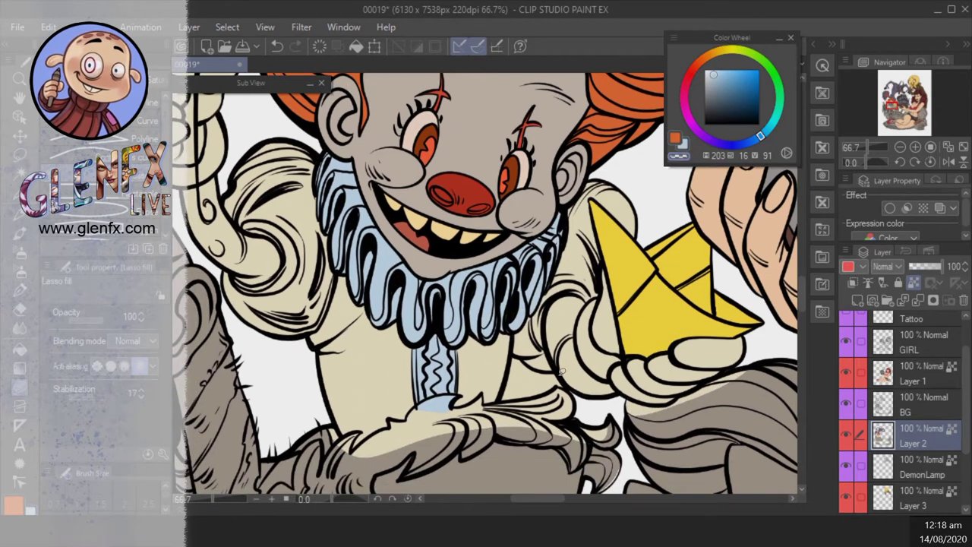
- Clear the stray cream from the gap between the clown's torso and boat-holding arm with transparent colour, and save the document
{"action": "scroll", "coordinate": [568, 375], "scroll_direction": "down", "scroll_amount": 1}
{"action": "left_click_drag", "start_coordinate": [553, 353], "coordinate": [556, 355]}
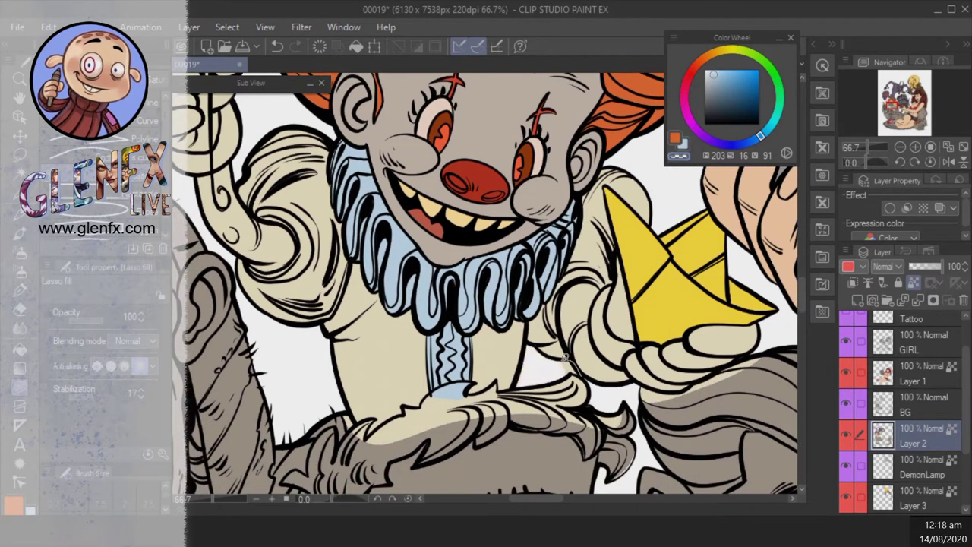
{"action": "scroll", "coordinate": [570, 345], "scroll_direction": "down", "scroll_amount": 4}
{"action": "scroll", "coordinate": [569, 345], "scroll_direction": "up", "scroll_amount": 10}
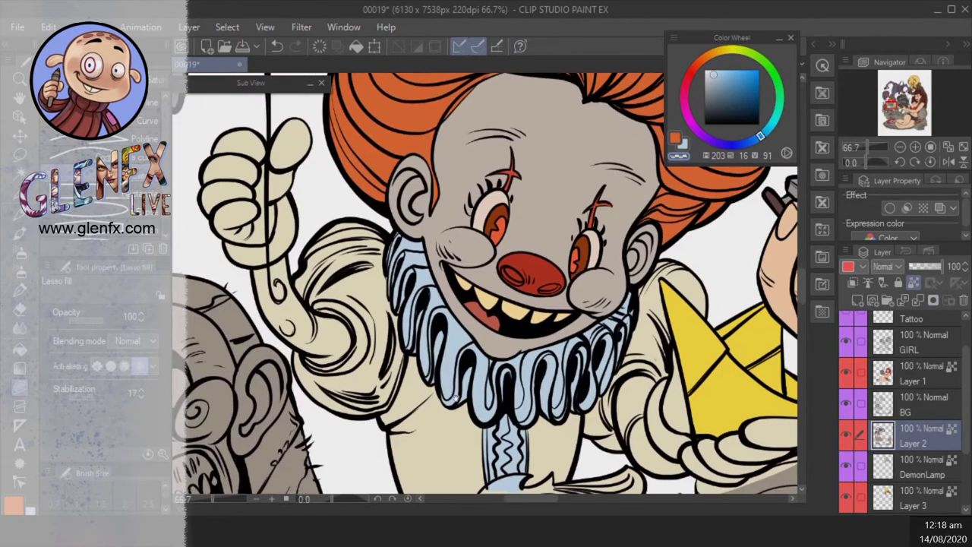
{"action": "scroll", "coordinate": [456, 342], "scroll_direction": "left", "scroll_amount": 8}
{"action": "left_click", "coordinate": [899, 147]}
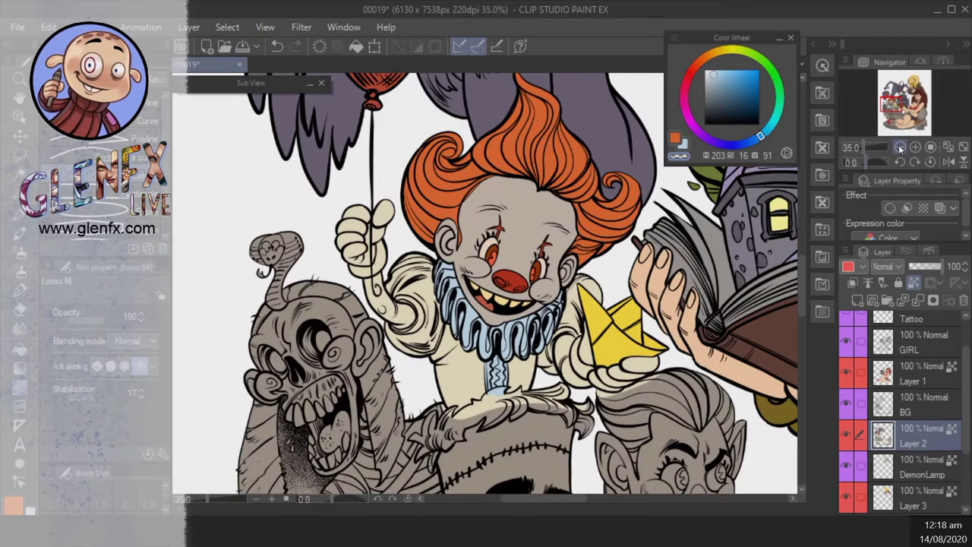
{"action": "left_click", "coordinate": [899, 147]}
{"action": "left_click", "coordinate": [899, 146]}
{"action": "left_click", "coordinate": [244, 46]}
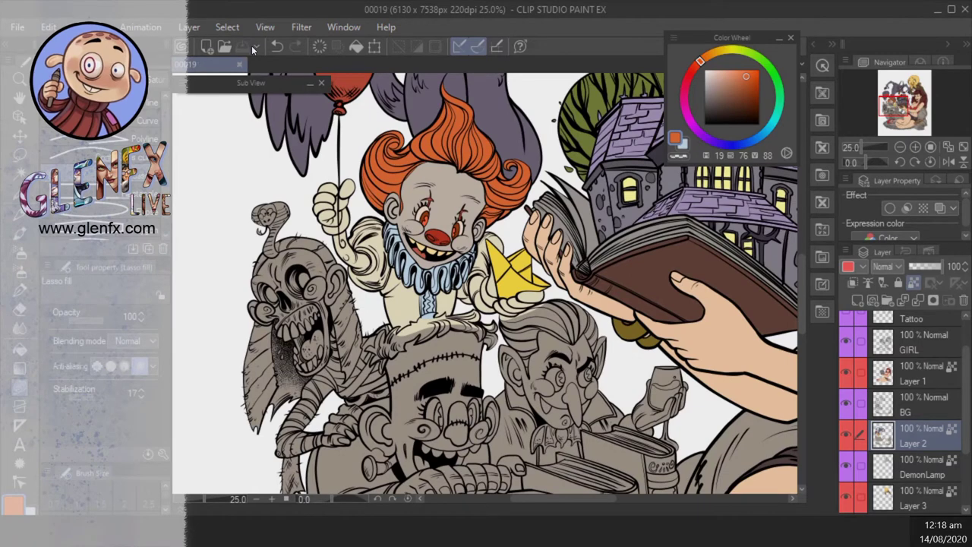
- Lasso-fill the mummy's left headdress flap and the stippled area under its jaw with beige of hue 49, saturation 20, value 79
{"action": "scroll", "coordinate": [182, 395], "scroll_direction": "up", "scroll_amount": 4}
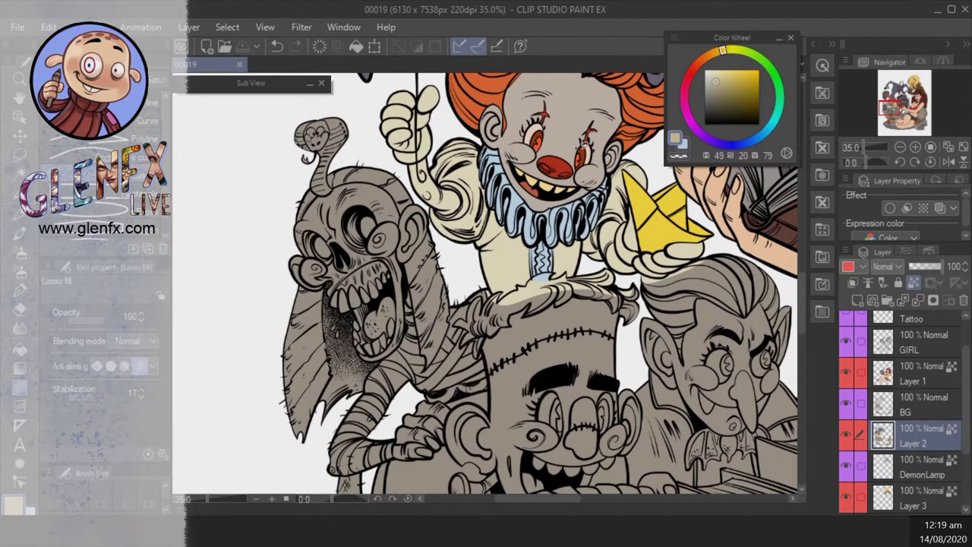
{"action": "scroll", "coordinate": [296, 417], "scroll_direction": "up", "scroll_amount": 3}
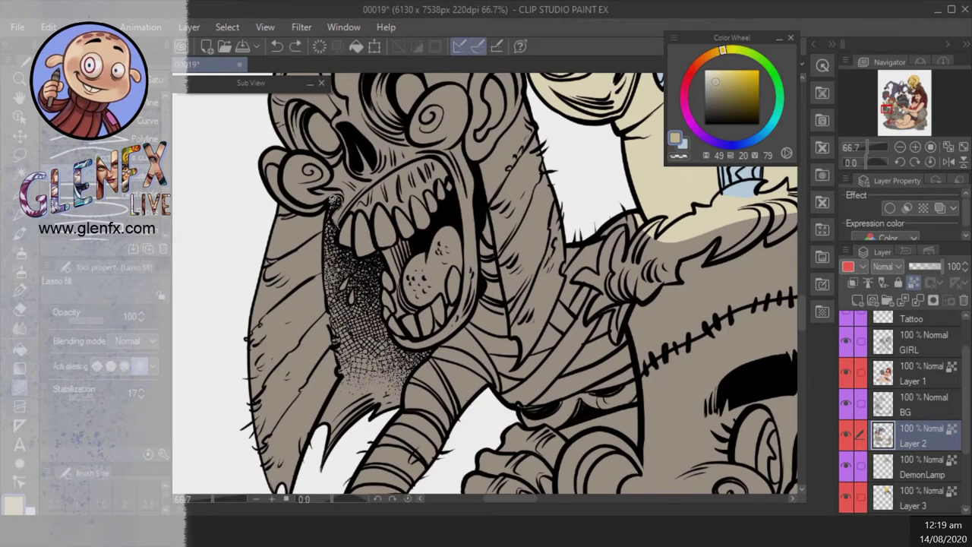
{"action": "mouse_move", "coordinate": [332, 199]}
{"action": "left_mouse_down"}
{"action": "mouse_move", "coordinate": [275, 456]}
{"action": "mouse_move", "coordinate": [334, 203]}
{"action": "left_mouse_up"}
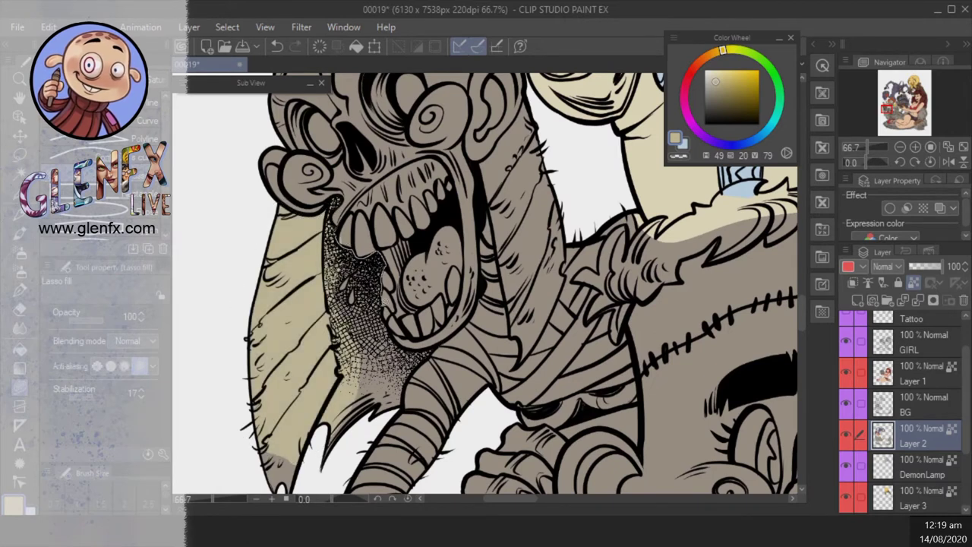
- Lasso-fill bandages around the mummy's elbow and the ragged strip hanging below it with the same beige
{"action": "scroll", "coordinate": [490, 319], "scroll_direction": "down", "scroll_amount": 2}
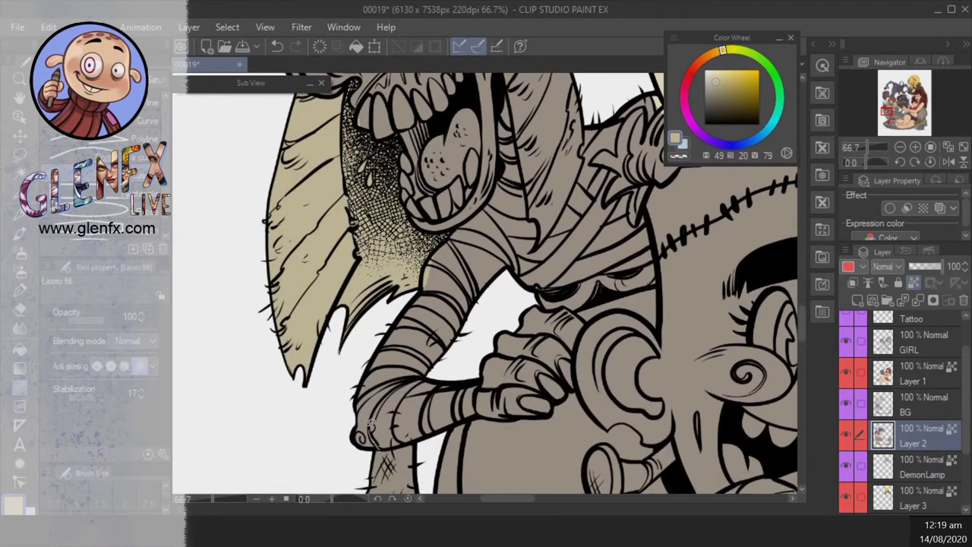
{"action": "mouse_move", "coordinate": [371, 423]}
{"action": "left_mouse_down"}
{"action": "mouse_move", "coordinate": [394, 381]}
{"action": "mouse_move", "coordinate": [456, 344]}
{"action": "left_mouse_up"}
{"action": "left_click_drag", "start_coordinate": [463, 420], "coordinate": [372, 425]}
{"action": "scroll", "coordinate": [456, 380], "scroll_direction": "down", "scroll_amount": 2}
{"action": "left_click_drag", "start_coordinate": [449, 328], "coordinate": [457, 443]}
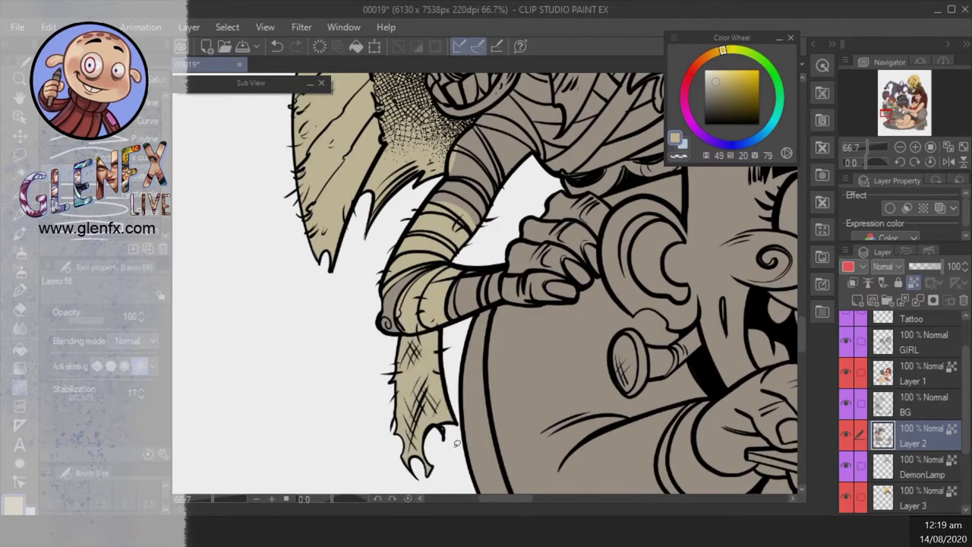
{"action": "left_click", "coordinate": [926, 147]}
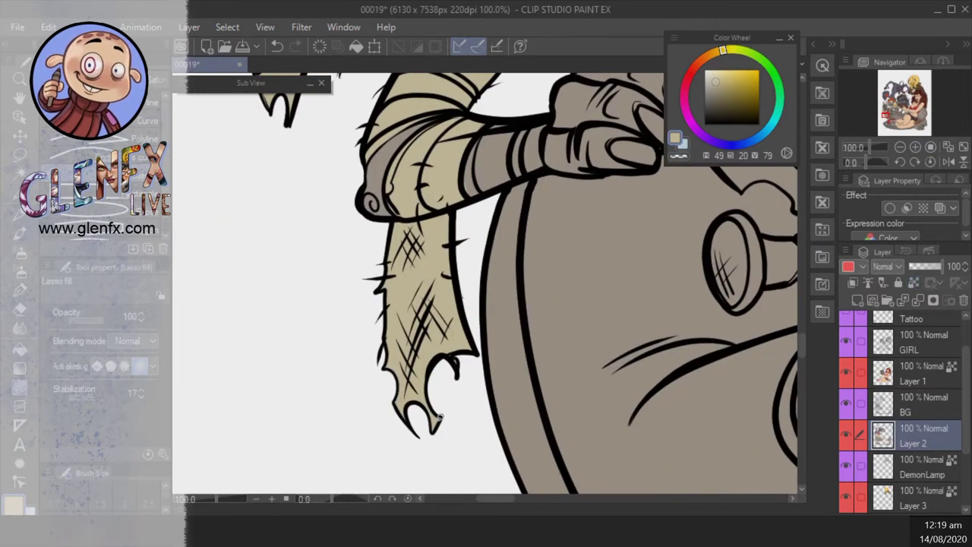
- Lasso-fill the remaining grey bandages on the mummy's forearm and upper arm with the beige
{"action": "scroll", "coordinate": [483, 339], "scroll_direction": "up", "scroll_amount": 5}
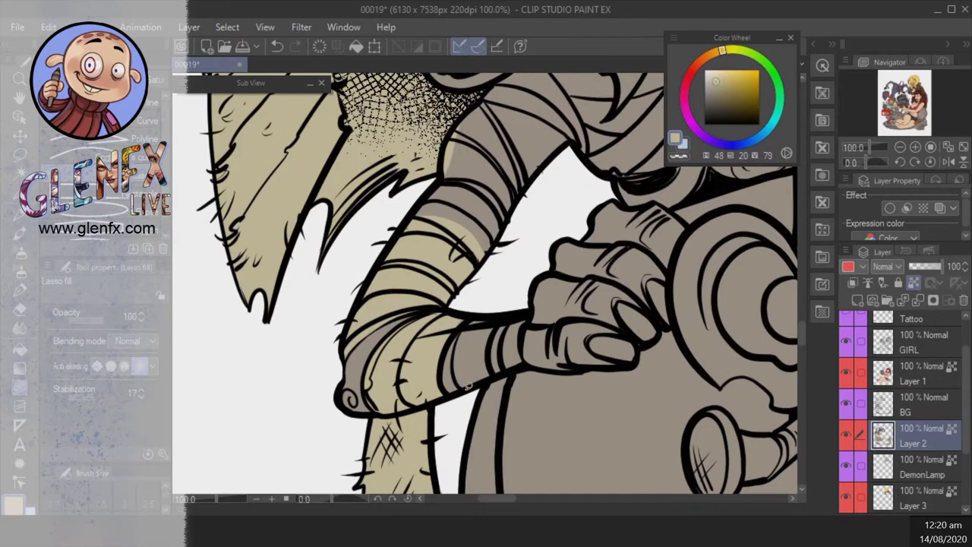
{"action": "left_click_drag", "start_coordinate": [458, 383], "coordinate": [459, 322]}
{"action": "scroll", "coordinate": [486, 304], "scroll_direction": "up", "scroll_amount": 4}
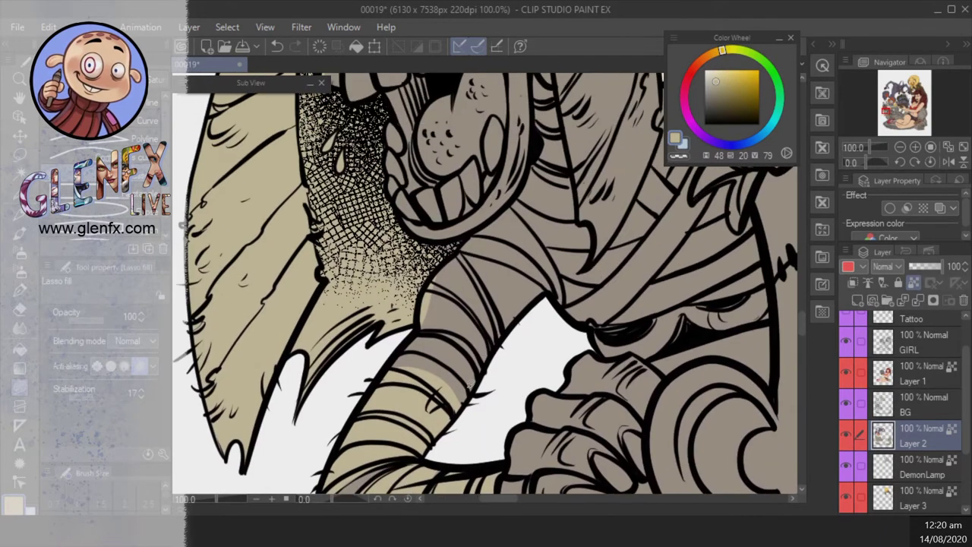
{"action": "mouse_move", "coordinate": [471, 385]}
{"action": "left_mouse_down"}
{"action": "mouse_move", "coordinate": [388, 366]}
{"action": "mouse_move", "coordinate": [431, 351]}
{"action": "mouse_move", "coordinate": [472, 357]}
{"action": "left_mouse_up"}
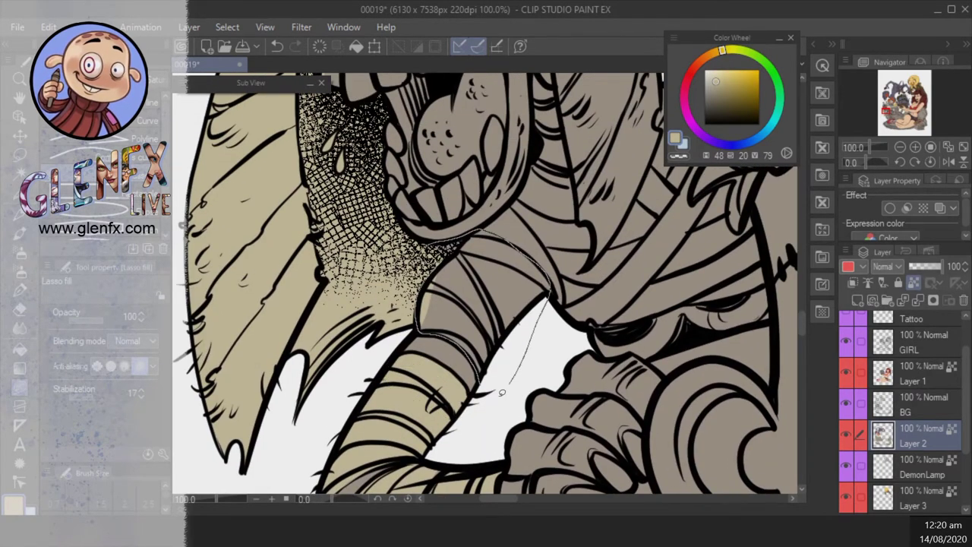
- Lasso-fill the mummy's right headdress flap and the wrapping over the top of its head with the beige
{"action": "scroll", "coordinate": [567, 362], "scroll_direction": "up", "scroll_amount": 5}
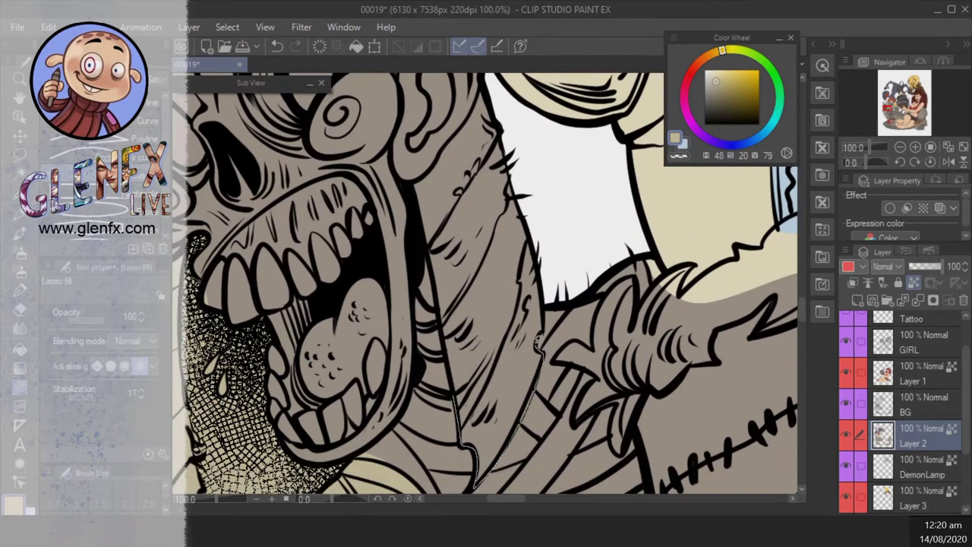
{"action": "left_click_drag", "start_coordinate": [538, 339], "coordinate": [544, 319]}
{"action": "scroll", "coordinate": [487, 258], "scroll_direction": "up", "scroll_amount": 3}
{"action": "mouse_move", "coordinate": [459, 379]}
{"action": "left_mouse_down"}
{"action": "mouse_move", "coordinate": [540, 185]}
{"action": "mouse_move", "coordinate": [488, 123]}
{"action": "mouse_move", "coordinate": [446, 184]}
{"action": "mouse_move", "coordinate": [511, 296]}
{"action": "mouse_move", "coordinate": [468, 304]}
{"action": "mouse_move", "coordinate": [411, 228]}
{"action": "left_mouse_up"}
{"action": "scroll", "coordinate": [511, 297], "scroll_direction": "up", "scroll_amount": 5}
{"action": "scroll", "coordinate": [413, 220], "scroll_direction": "up", "scroll_amount": 3}
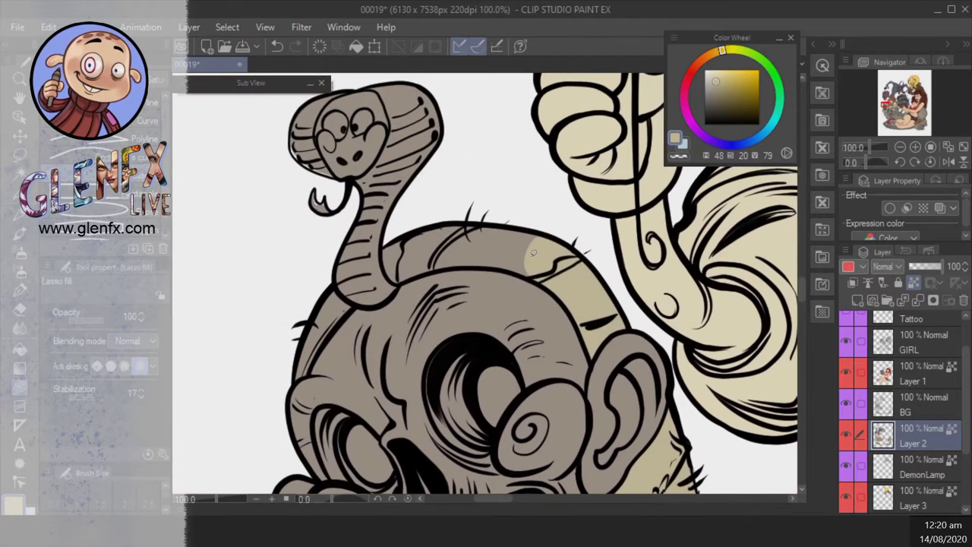
{"action": "left_click_drag", "start_coordinate": [319, 354], "coordinate": [350, 277]}
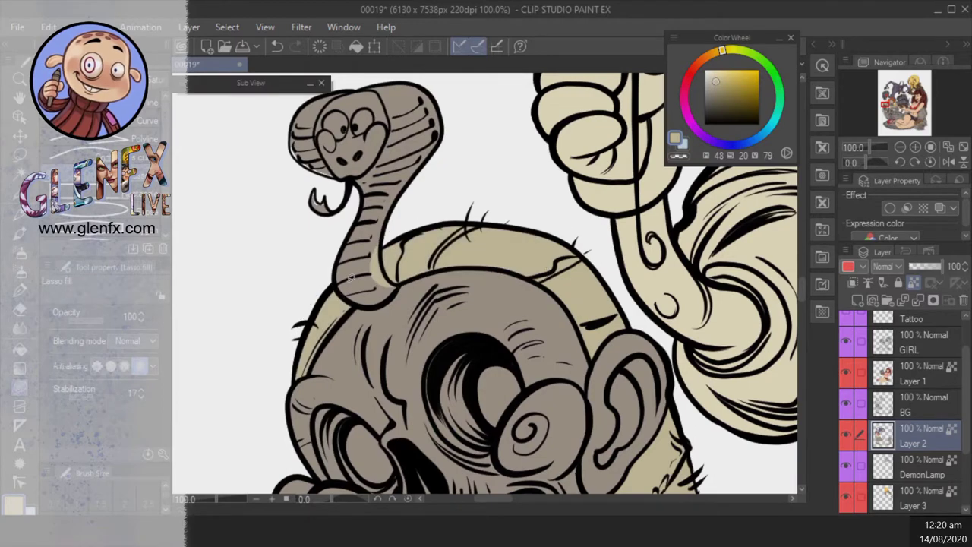
{"action": "scroll", "coordinate": [351, 277], "scroll_direction": "down", "scroll_amount": 8}
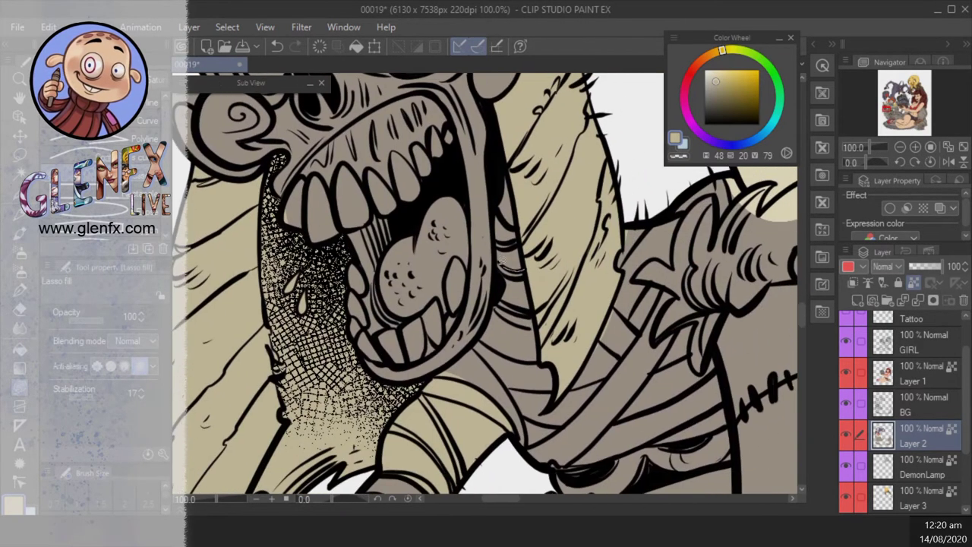
- Lasso-fill the mummy's chest and shoulder bandages with the beige of hue 48, saturation 20, value 79
{"action": "mouse_move", "coordinate": [440, 374]}
{"action": "left_mouse_down"}
{"action": "mouse_move", "coordinate": [524, 447]}
{"action": "mouse_move", "coordinate": [628, 368]}
{"action": "mouse_move", "coordinate": [668, 266]}
{"action": "left_mouse_up"}
{"action": "scroll", "coordinate": [646, 243], "scroll_direction": "down", "scroll_amount": 3}
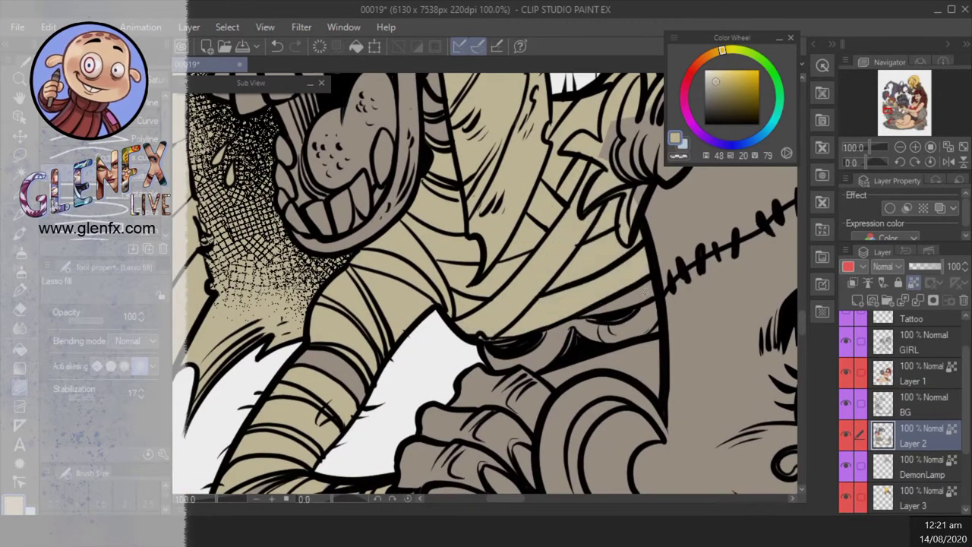
- Lasso-fill the mummy's gums, tongue and mouth interior with dark red of hue 9, saturation 70, value 45
{"action": "scroll", "coordinate": [653, 205], "scroll_direction": "down", "scroll_amount": 5}
{"action": "scroll", "coordinate": [656, 201], "scroll_direction": "up", "scroll_amount": 8}
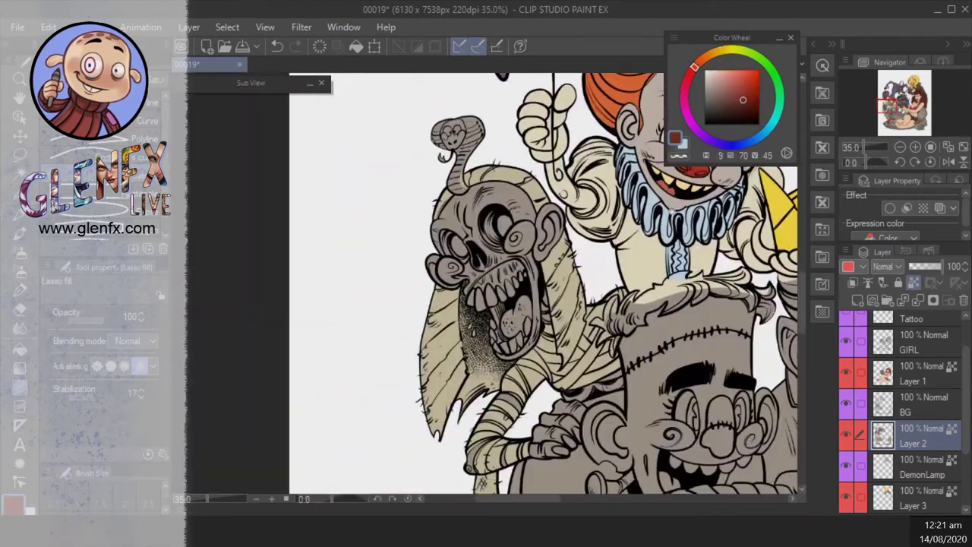
{"action": "scroll", "coordinate": [501, 303], "scroll_direction": "up", "scroll_amount": 5}
{"action": "mouse_move", "coordinate": [532, 255]}
{"action": "left_mouse_down"}
{"action": "mouse_move", "coordinate": [523, 329]}
{"action": "mouse_move", "coordinate": [608, 266]}
{"action": "left_mouse_up"}
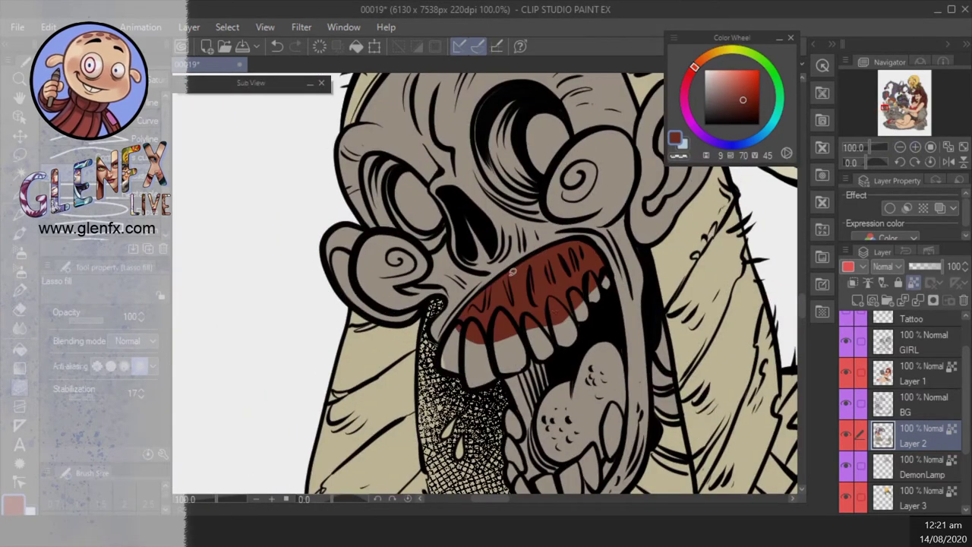
{"action": "scroll", "coordinate": [524, 279], "scroll_direction": "down", "scroll_amount": 2}
{"action": "left_click_drag", "start_coordinate": [598, 388], "coordinate": [620, 328]}
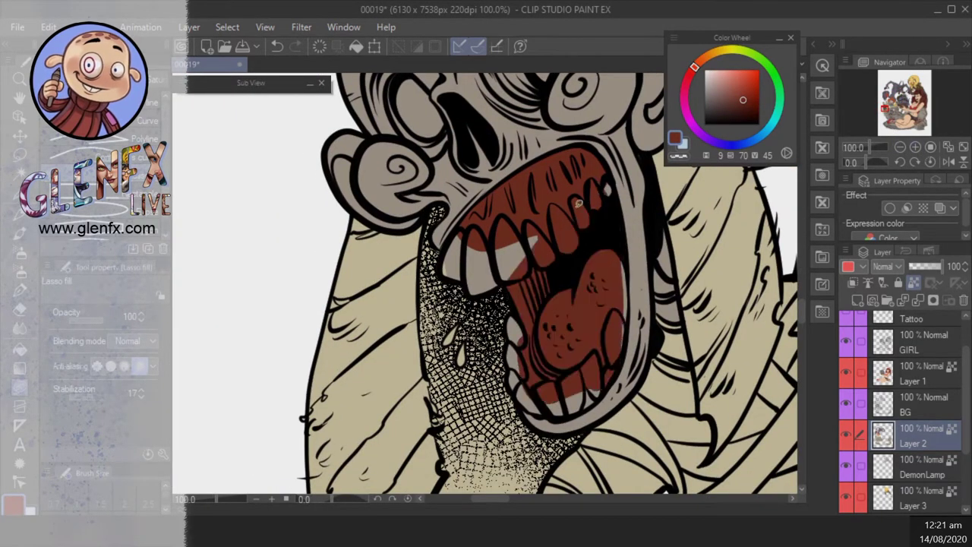
{"action": "scroll", "coordinate": [620, 328], "scroll_direction": "down", "scroll_amount": 1}
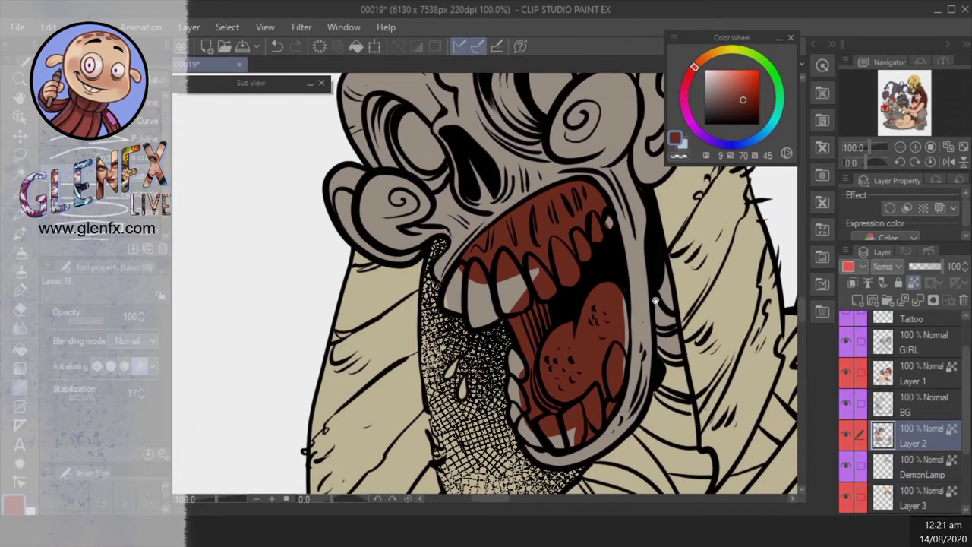
- Sample the bandage beige, darken it to value 44, and fill the stippled area under the mummy's jaw
{"action": "scroll", "coordinate": [657, 301], "scroll_direction": "down", "scroll_amount": 1}
{"action": "left_click", "coordinate": [656, 302], "text": "alt"}
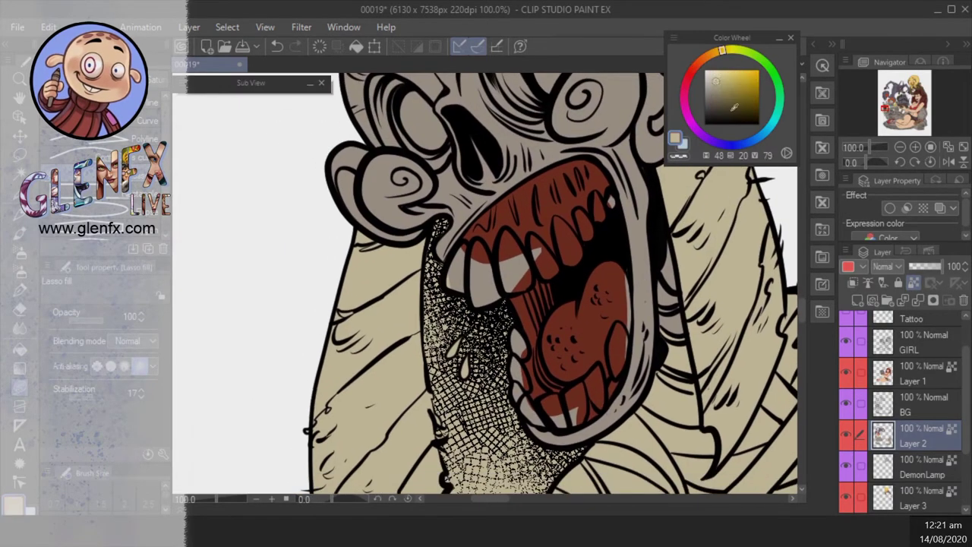
{"action": "scroll", "coordinate": [431, 229], "scroll_direction": "down", "scroll_amount": 3}
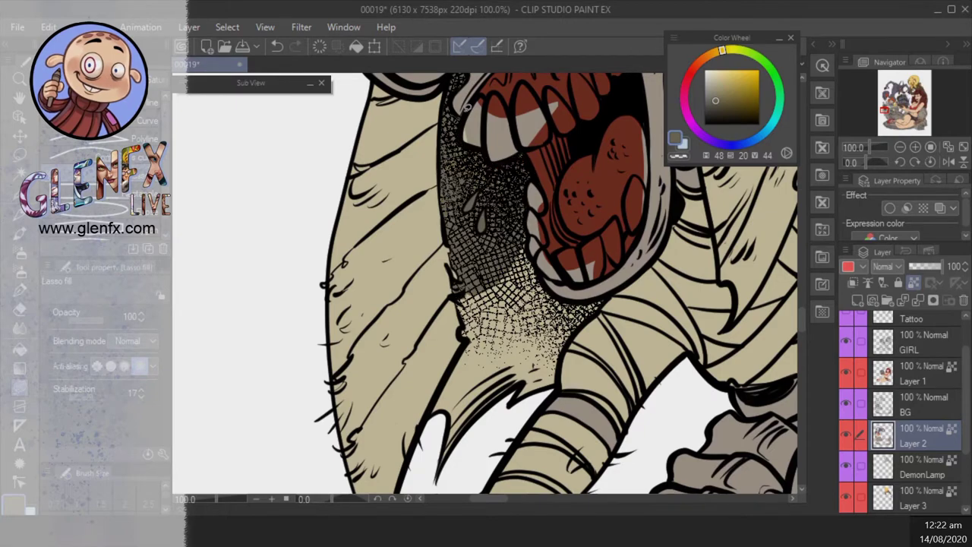
{"action": "scroll", "coordinate": [453, 283], "scroll_direction": "down", "scroll_amount": 3}
{"action": "scroll", "coordinate": [524, 274], "scroll_direction": "up", "scroll_amount": 1}
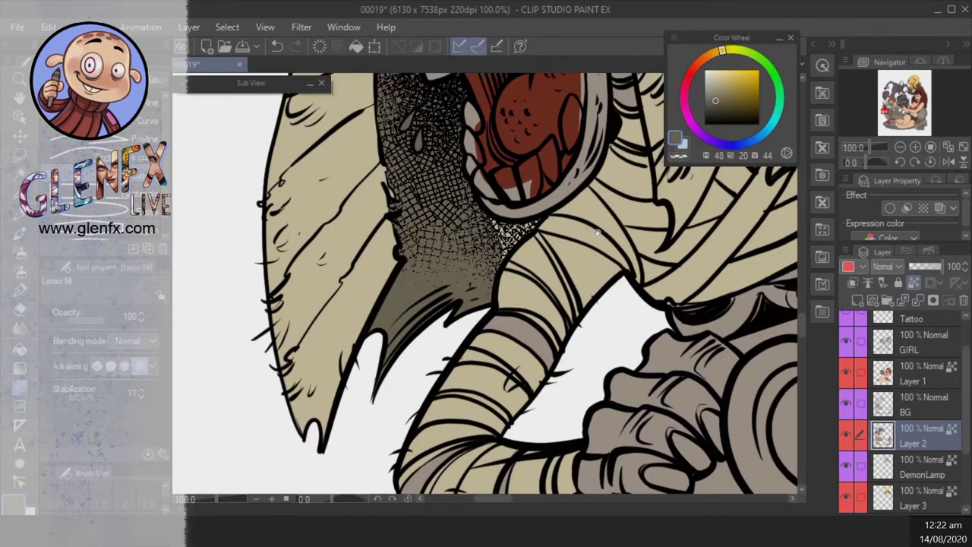
- Lasso-fill the mummy's upper teeth with pale cream of hue 42, saturation 27, value 95
{"action": "scroll", "coordinate": [560, 308], "scroll_direction": "up", "scroll_amount": 3}
{"action": "scroll", "coordinate": [562, 309], "scroll_direction": "up", "scroll_amount": 2}
{"action": "left_click", "coordinate": [416, 293], "text": "alt"}
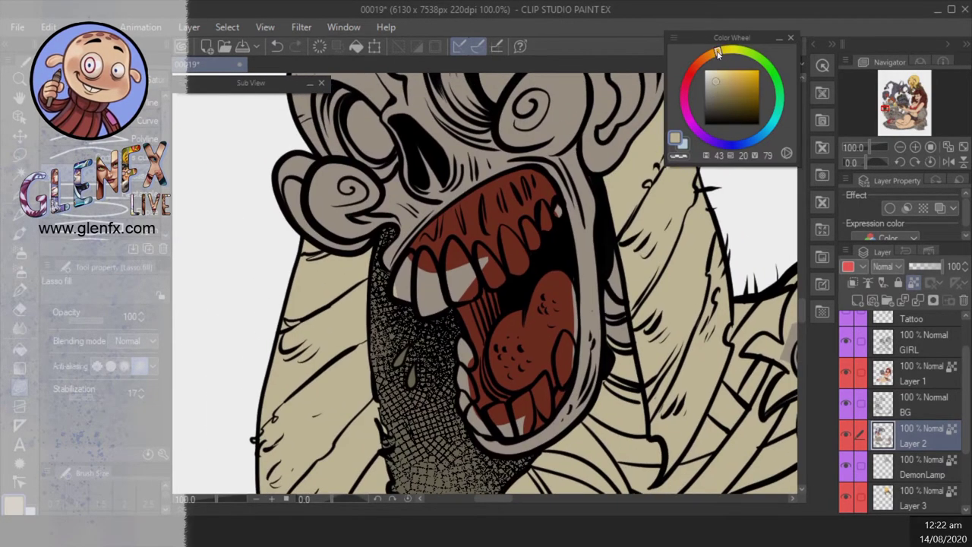
{"action": "mouse_move", "coordinate": [416, 293]}
{"action": "left_mouse_down"}
{"action": "mouse_move", "coordinate": [407, 254]}
{"action": "mouse_move", "coordinate": [422, 313]}
{"action": "mouse_move", "coordinate": [434, 257]}
{"action": "left_mouse_up"}
{"action": "mouse_move", "coordinate": [450, 241]}
{"action": "left_mouse_down"}
{"action": "mouse_move", "coordinate": [475, 251]}
{"action": "mouse_move", "coordinate": [455, 243]}
{"action": "mouse_move", "coordinate": [475, 241]}
{"action": "left_mouse_up"}
{"action": "mouse_move", "coordinate": [505, 272]}
{"action": "left_mouse_down"}
{"action": "mouse_move", "coordinate": [510, 225]}
{"action": "mouse_move", "coordinate": [524, 273]}
{"action": "left_mouse_up"}
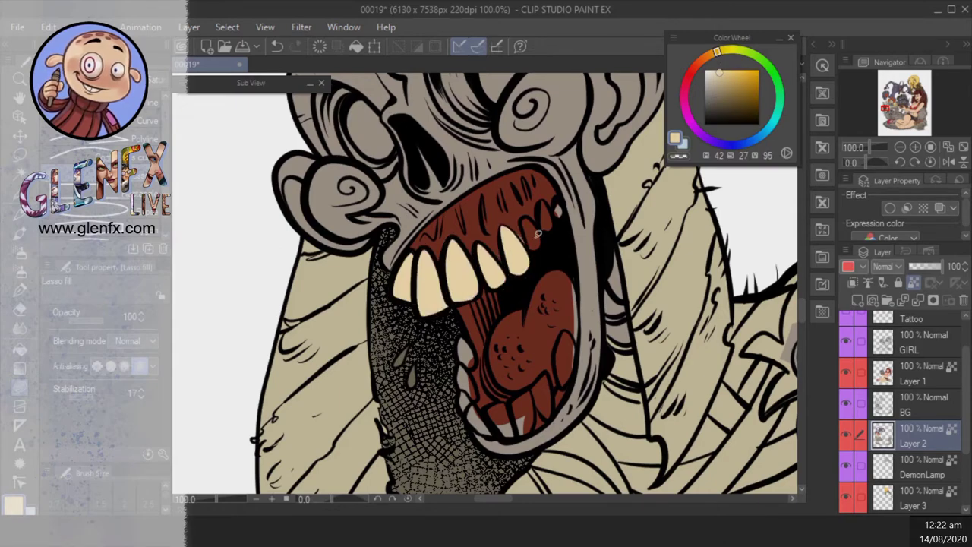
{"action": "scroll", "coordinate": [562, 202], "scroll_direction": "up", "scroll_amount": 2}
{"action": "left_click_drag", "start_coordinate": [476, 247], "coordinate": [460, 297]}
{"action": "left_click", "coordinate": [464, 268], "text": "alt"}
{"action": "left_click", "coordinate": [465, 271], "text": "alt"}
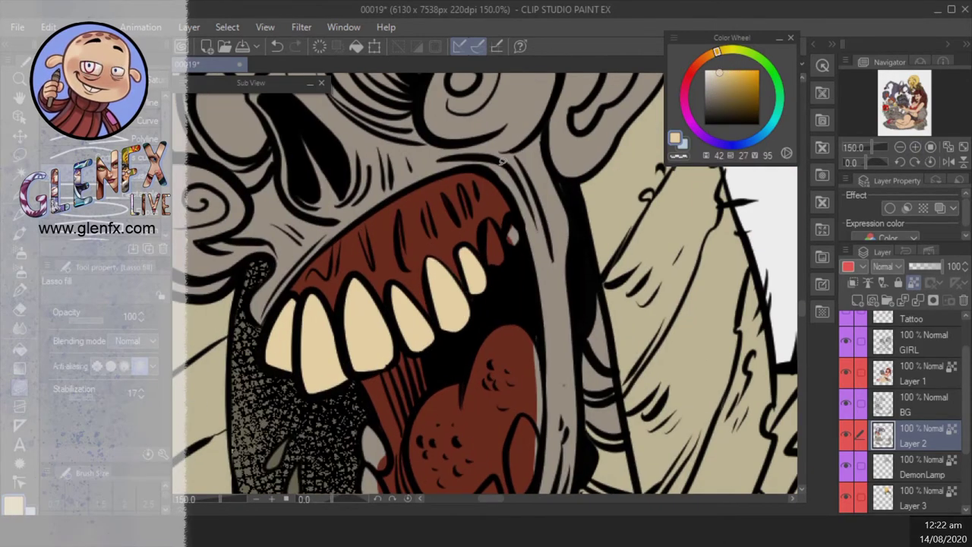
{"action": "left_click_drag", "start_coordinate": [489, 215], "coordinate": [514, 227]}
- Lasso-fill the mummy's lower teeth with the same pale cream
{"action": "left_click_drag", "start_coordinate": [372, 456], "coordinate": [430, 316]}
{"action": "mouse_move", "coordinate": [456, 375]}
{"action": "left_mouse_down"}
{"action": "mouse_move", "coordinate": [433, 321]}
{"action": "mouse_move", "coordinate": [502, 300]}
{"action": "mouse_move", "coordinate": [478, 339]}
{"action": "left_mouse_up"}
{"action": "left_click_drag", "start_coordinate": [479, 339], "coordinate": [464, 378]}
{"action": "mouse_move", "coordinate": [551, 257]}
{"action": "left_mouse_down"}
{"action": "mouse_move", "coordinate": [532, 338]}
{"action": "mouse_move", "coordinate": [561, 260]}
{"action": "left_mouse_up"}
- Sample the clown's tongue colour, hue 10, saturation 62, value 76, and lasso-fill the mummy's tongue with it
{"action": "left_click", "coordinate": [899, 146]}
{"action": "left_click", "coordinate": [899, 147]}
{"action": "scroll", "coordinate": [486, 304], "scroll_direction": "up", "scroll_amount": 3}
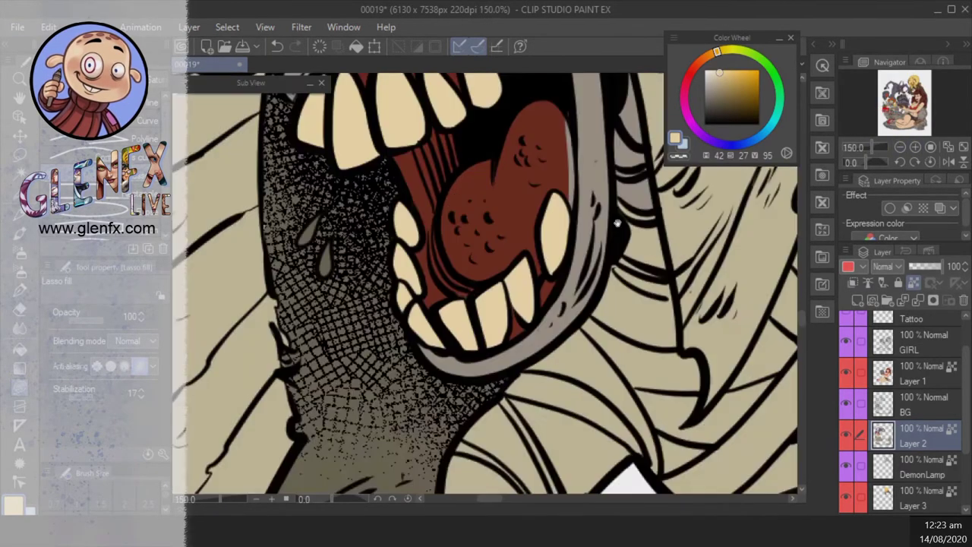
{"action": "mouse_move", "coordinate": [541, 325]}
{"action": "left_mouse_down"}
{"action": "mouse_move", "coordinate": [536, 364]}
{"action": "mouse_move", "coordinate": [505, 260]}
{"action": "mouse_move", "coordinate": [542, 323]}
{"action": "left_mouse_up"}
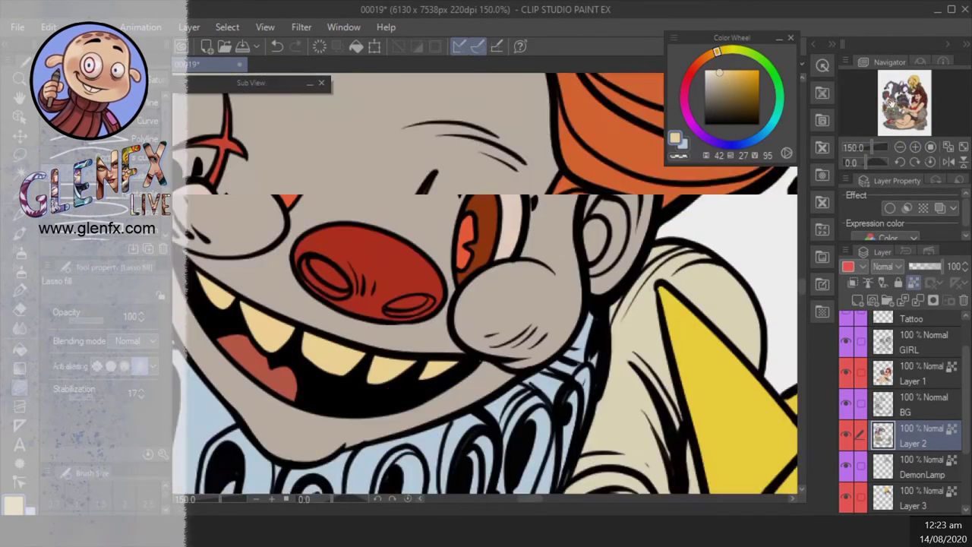
{"action": "mouse_move", "coordinate": [911, 116]}
{"action": "left_mouse_down"}
{"action": "mouse_move", "coordinate": [887, 111]}
{"action": "mouse_move", "coordinate": [909, 115]}
{"action": "left_mouse_up"}
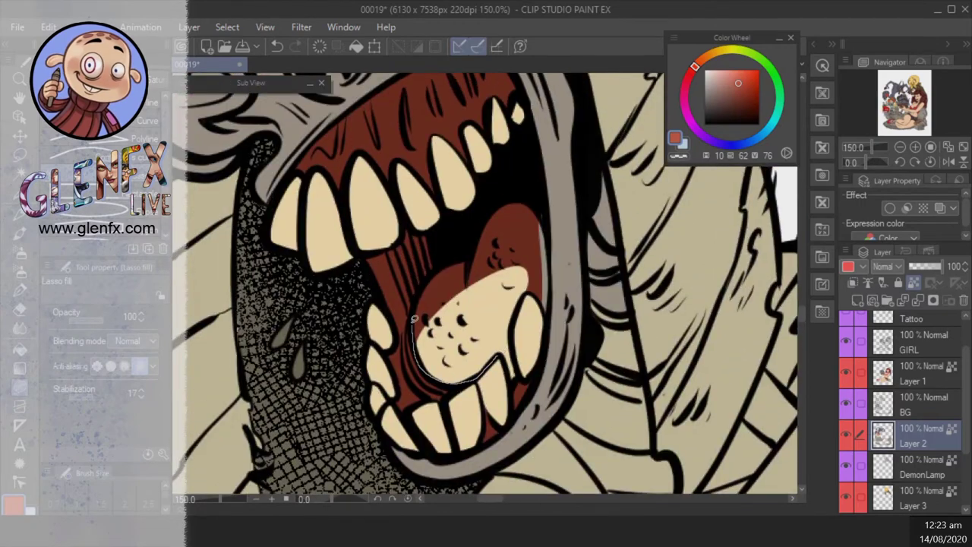
{"action": "left_click_drag", "start_coordinate": [414, 319], "coordinate": [504, 307]}
{"action": "left_click_drag", "start_coordinate": [530, 258], "coordinate": [524, 276]}
{"action": "left_click_drag", "start_coordinate": [498, 353], "coordinate": [525, 215]}
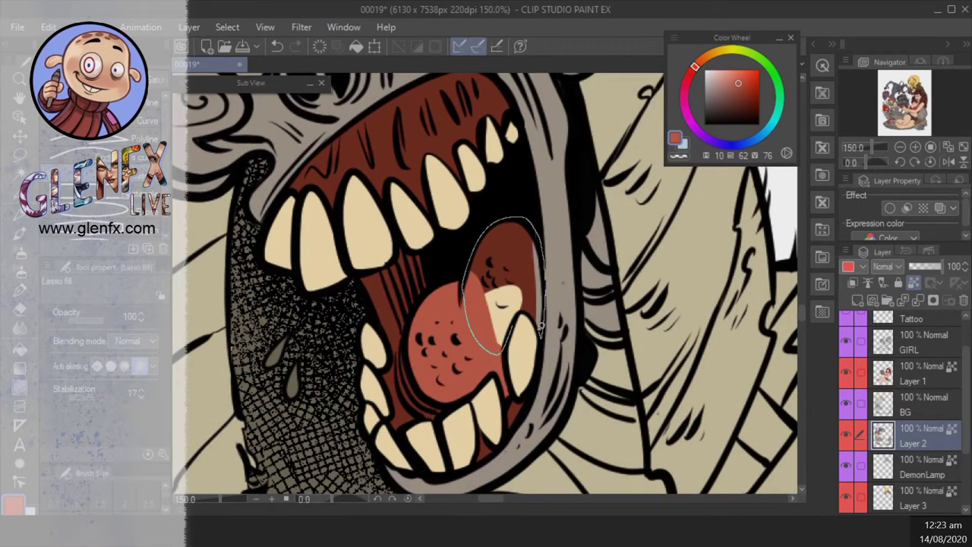
- Complete the mummy's red tongue with Lasso fill and fill both eye sockets with dark olive (H49 S31 V38)
{"action": "left_click_drag", "start_coordinate": [540, 326], "coordinate": [541, 328]}
{"action": "scroll", "coordinate": [478, 472], "scroll_direction": "down", "scroll_amount": 4}
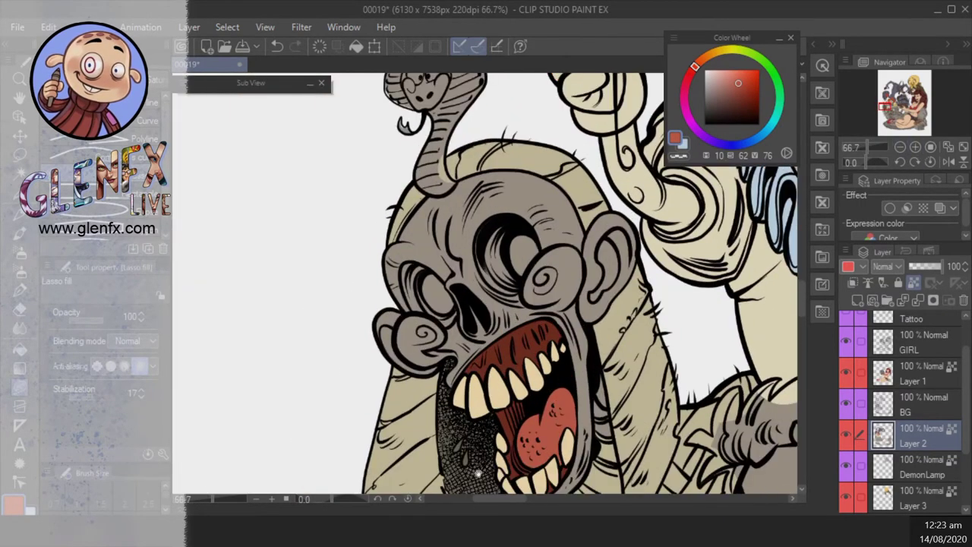
{"action": "left_click", "coordinate": [478, 472], "text": "alt"}
{"action": "scroll", "coordinate": [531, 319], "scroll_direction": "up", "scroll_amount": 2}
{"action": "mouse_move", "coordinate": [558, 293]}
{"action": "left_mouse_down"}
{"action": "mouse_move", "coordinate": [533, 322]}
{"action": "mouse_move", "coordinate": [542, 228]}
{"action": "mouse_move", "coordinate": [574, 227]}
{"action": "left_mouse_up"}
{"action": "left_click_drag", "start_coordinate": [446, 305], "coordinate": [449, 303]}
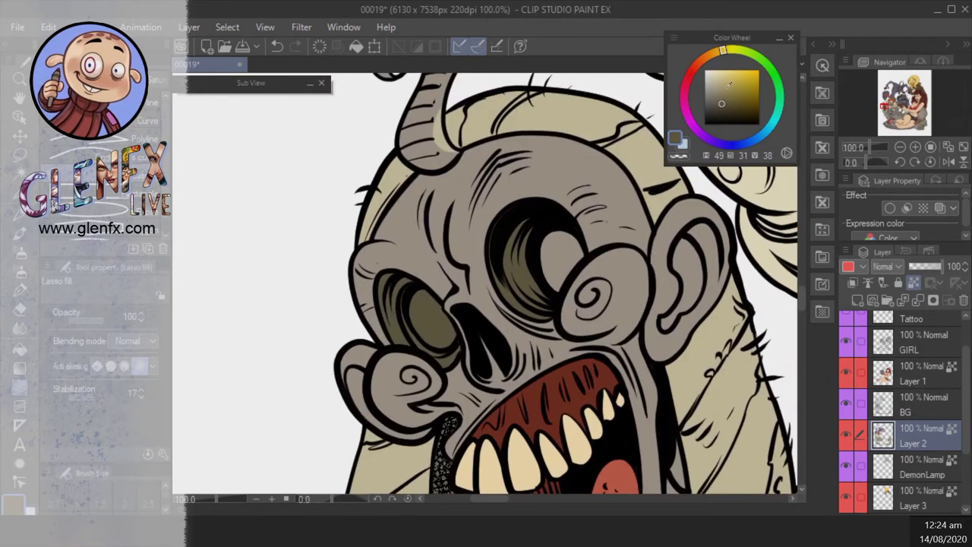
- Fill both of the mummy's eyeballs with pale yellow (H49 S30 V100)
{"action": "left_click", "coordinate": [721, 69]}
{"action": "mouse_move", "coordinate": [562, 227]}
{"action": "left_mouse_down"}
{"action": "mouse_move", "coordinate": [540, 251]}
{"action": "mouse_move", "coordinate": [593, 254]}
{"action": "left_mouse_up"}
{"action": "left_click_drag", "start_coordinate": [438, 346], "coordinate": [438, 346]}
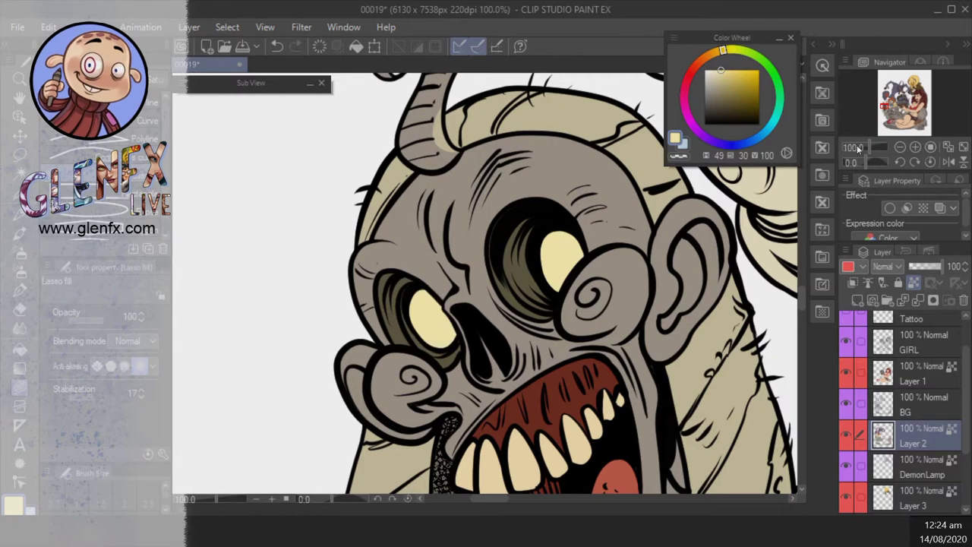
- Fill the cobra on the mummy's headdress, from neck to hood and tongue, with golden brown (H46 S72 V51)
{"action": "scroll", "coordinate": [438, 346], "scroll_direction": "down", "scroll_amount": 5}
{"action": "scroll", "coordinate": [661, 340], "scroll_direction": "up", "scroll_amount": 2}
{"action": "scroll", "coordinate": [410, 333], "scroll_direction": "up", "scroll_amount": 4}
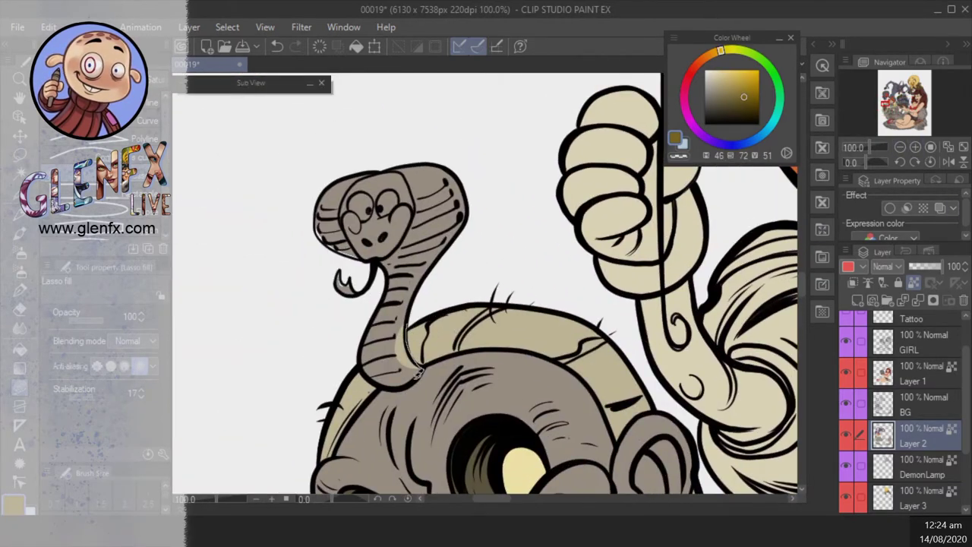
{"action": "mouse_move", "coordinate": [416, 372]}
{"action": "left_mouse_down"}
{"action": "mouse_move", "coordinate": [445, 276]}
{"action": "mouse_move", "coordinate": [416, 372]}
{"action": "mouse_move", "coordinate": [353, 355]}
{"action": "mouse_move", "coordinate": [374, 365]}
{"action": "left_mouse_up"}
{"action": "scroll", "coordinate": [569, 220], "scroll_direction": "up", "scroll_amount": 2}
{"action": "left_click_drag", "start_coordinate": [366, 318], "coordinate": [327, 253]}
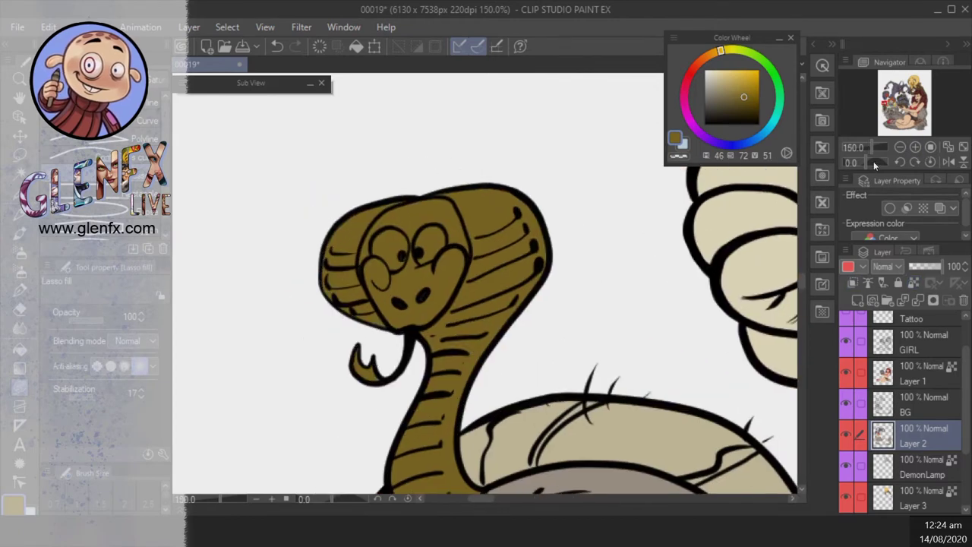
- Fill Frankenstein's face, ears and hands with olive green (H67 S34 V42)
{"action": "left_click", "coordinate": [900, 147]}
{"action": "mouse_move", "coordinate": [892, 114]}
{"action": "left_mouse_down"}
{"action": "mouse_move", "coordinate": [888, 100]}
{"action": "mouse_move", "coordinate": [893, 114]}
{"action": "left_mouse_up"}
{"action": "left_click", "coordinate": [737, 50]}
{"action": "left_click", "coordinate": [723, 100]}
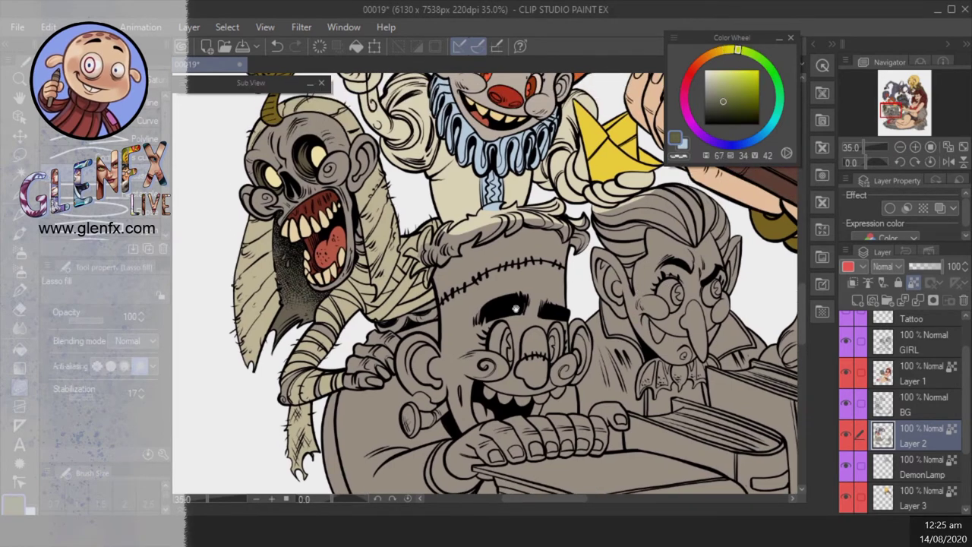
{"action": "scroll", "coordinate": [514, 308], "scroll_direction": "up", "scroll_amount": 3}
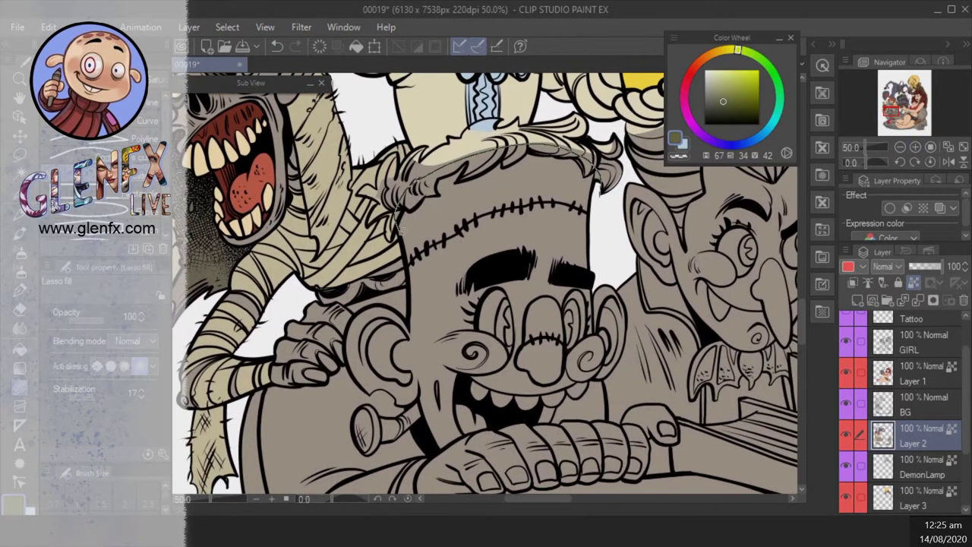
{"action": "mouse_move", "coordinate": [378, 408]}
{"action": "left_mouse_down"}
{"action": "mouse_move", "coordinate": [633, 289]}
{"action": "mouse_move", "coordinate": [630, 300]}
{"action": "left_mouse_up"}
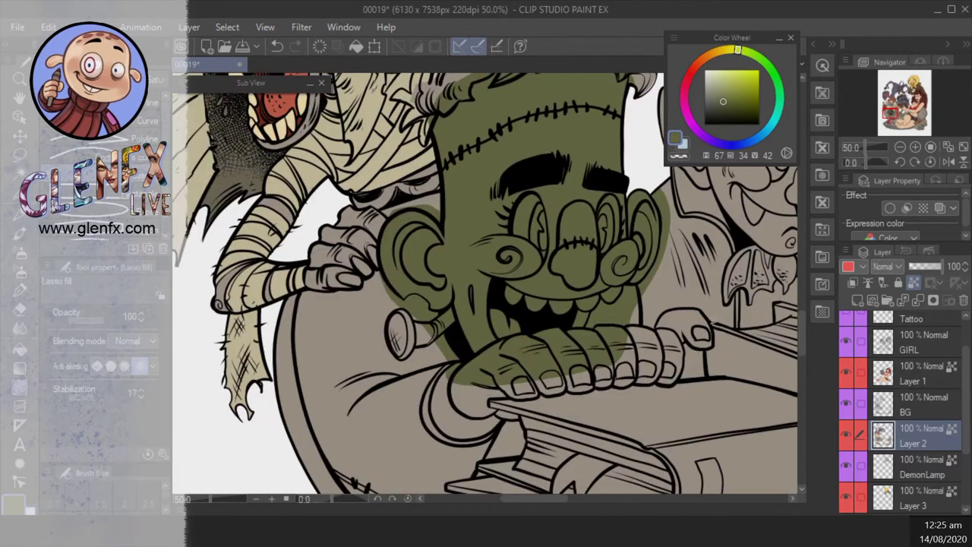
- Fill the hair tufts beside the mummy's bandages on Frankenstein's head with dark blue (H227 S21 V33)
{"action": "scroll", "coordinate": [631, 299], "scroll_direction": "up", "scroll_amount": 3}
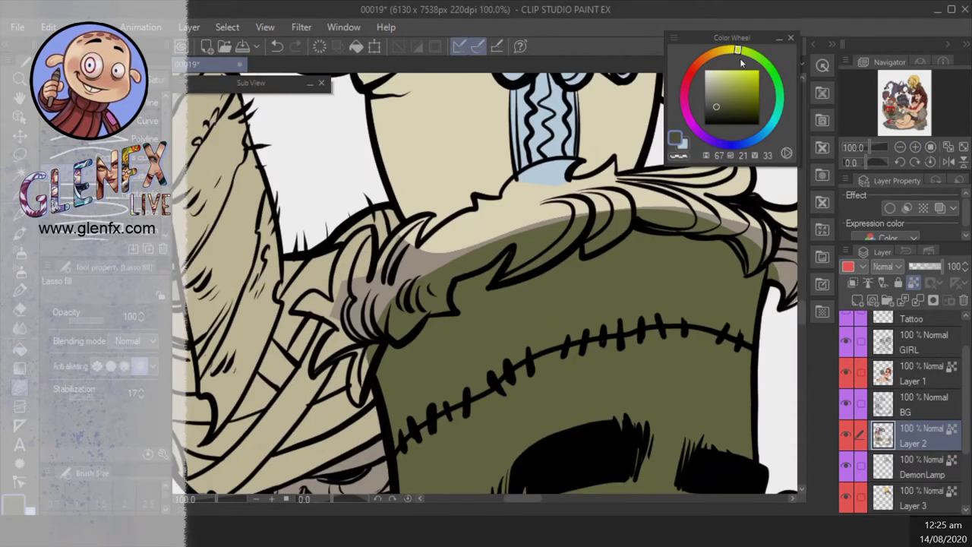
{"action": "left_click", "coordinate": [742, 144]}
{"action": "left_click", "coordinate": [717, 106]}
{"action": "left_click_drag", "start_coordinate": [355, 355], "coordinate": [350, 334]}
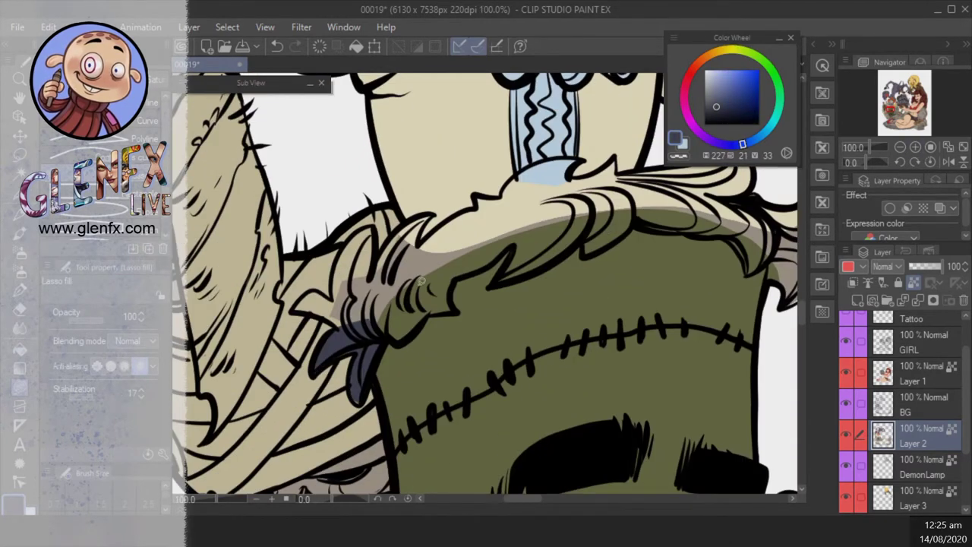
{"action": "left_click_drag", "start_coordinate": [382, 281], "coordinate": [348, 307]}
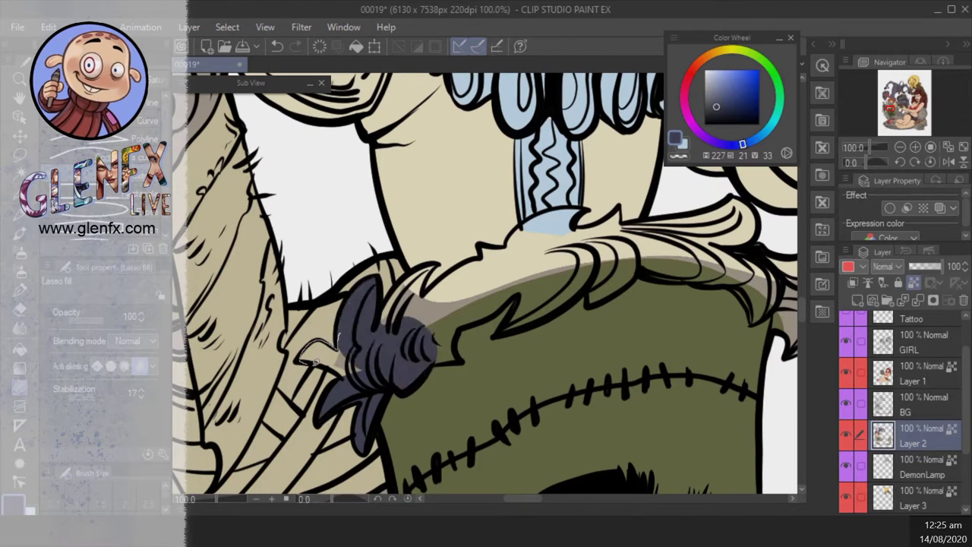
{"action": "left_click_drag", "start_coordinate": [315, 360], "coordinate": [337, 339]}
{"action": "mouse_move", "coordinate": [462, 283]}
{"action": "left_mouse_down"}
{"action": "mouse_move", "coordinate": [461, 308]}
{"action": "mouse_move", "coordinate": [406, 324]}
{"action": "left_mouse_up"}
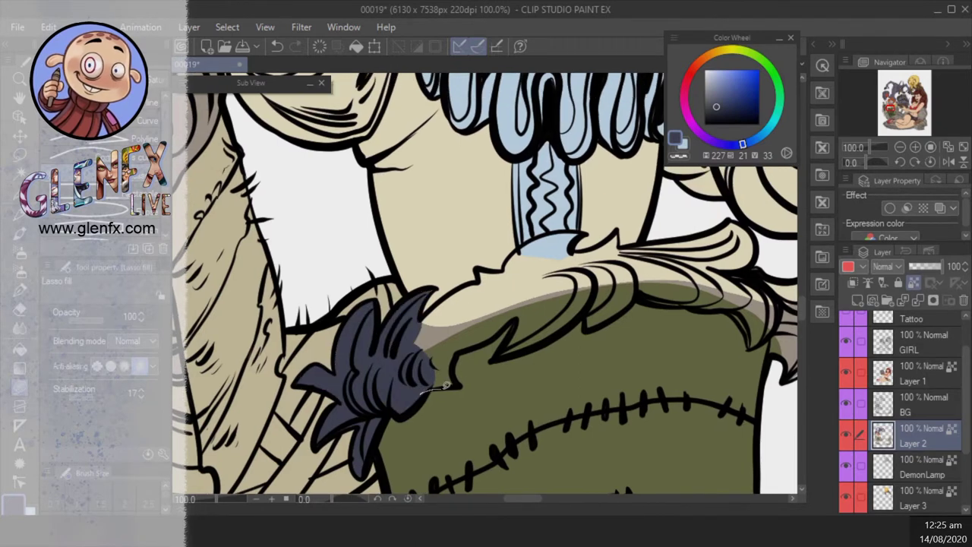
- Fill the rest of Frankenstein's fringe across the forehead to the far tufts with the same dark blue
{"action": "left_click_drag", "start_coordinate": [451, 288], "coordinate": [450, 290]}
{"action": "mouse_move", "coordinate": [447, 357]}
{"action": "left_mouse_down"}
{"action": "mouse_move", "coordinate": [488, 339]}
{"action": "mouse_move", "coordinate": [455, 315]}
{"action": "left_mouse_up"}
{"action": "mouse_move", "coordinate": [489, 362]}
{"action": "left_mouse_down"}
{"action": "mouse_move", "coordinate": [534, 348]}
{"action": "mouse_move", "coordinate": [565, 232]}
{"action": "mouse_move", "coordinate": [524, 250]}
{"action": "left_mouse_up"}
{"action": "mouse_move", "coordinate": [631, 228]}
{"action": "left_mouse_down"}
{"action": "mouse_move", "coordinate": [515, 298]}
{"action": "mouse_move", "coordinate": [568, 273]}
{"action": "left_mouse_up"}
{"action": "mouse_move", "coordinate": [550, 400]}
{"action": "left_mouse_down"}
{"action": "mouse_move", "coordinate": [524, 319]}
{"action": "mouse_move", "coordinate": [577, 426]}
{"action": "mouse_move", "coordinate": [532, 380]}
{"action": "mouse_move", "coordinate": [466, 345]}
{"action": "mouse_move", "coordinate": [592, 288]}
{"action": "mouse_move", "coordinate": [517, 353]}
{"action": "left_mouse_up"}
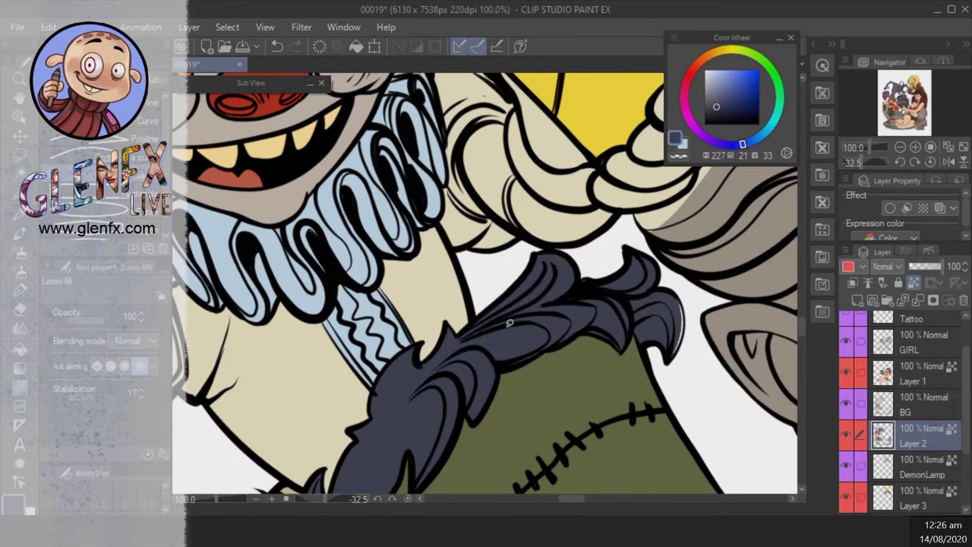
- Fill the whites of both of Frankenstein's eyes with muted beige (H37 S28 V76)
{"action": "left_click", "coordinate": [926, 162]}
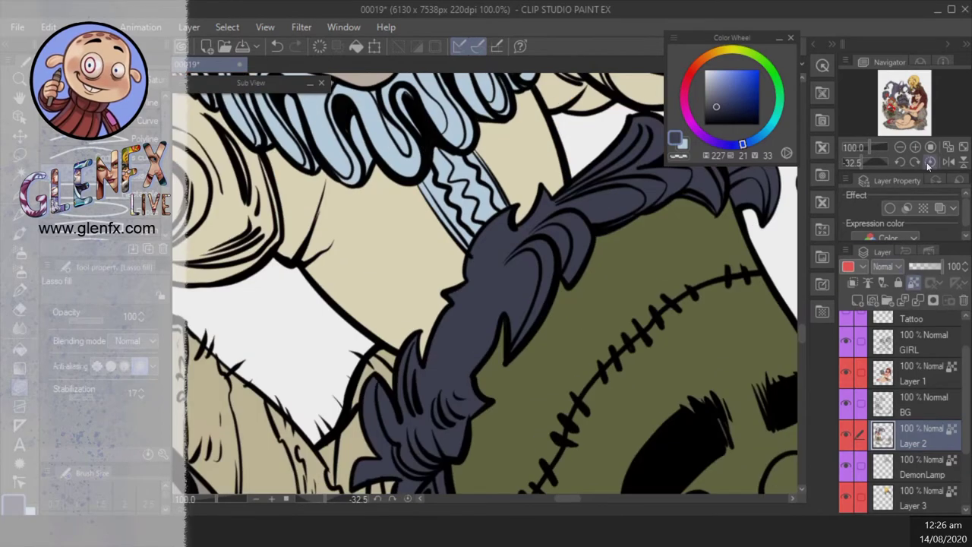
{"action": "left_click", "coordinate": [899, 147]}
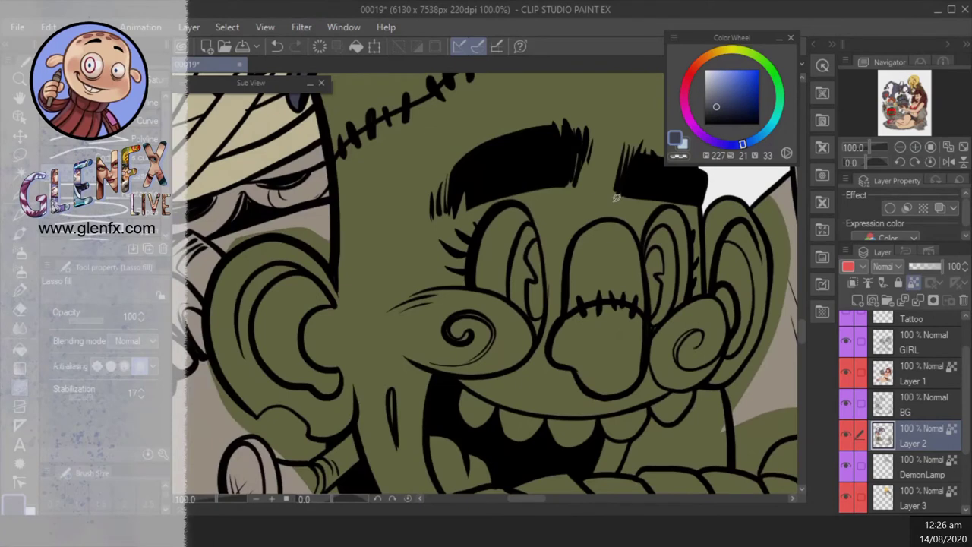
{"action": "left_click", "coordinate": [716, 52]}
{"action": "left_click", "coordinate": [718, 74]}
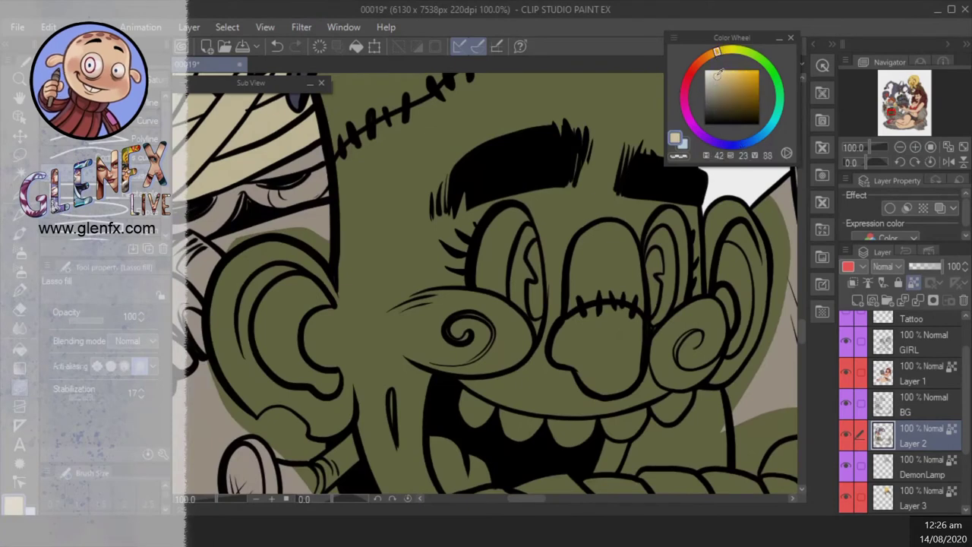
{"action": "mouse_move", "coordinate": [494, 277]}
{"action": "left_mouse_down"}
{"action": "mouse_move", "coordinate": [490, 357]}
{"action": "mouse_move", "coordinate": [550, 394]}
{"action": "left_mouse_up"}
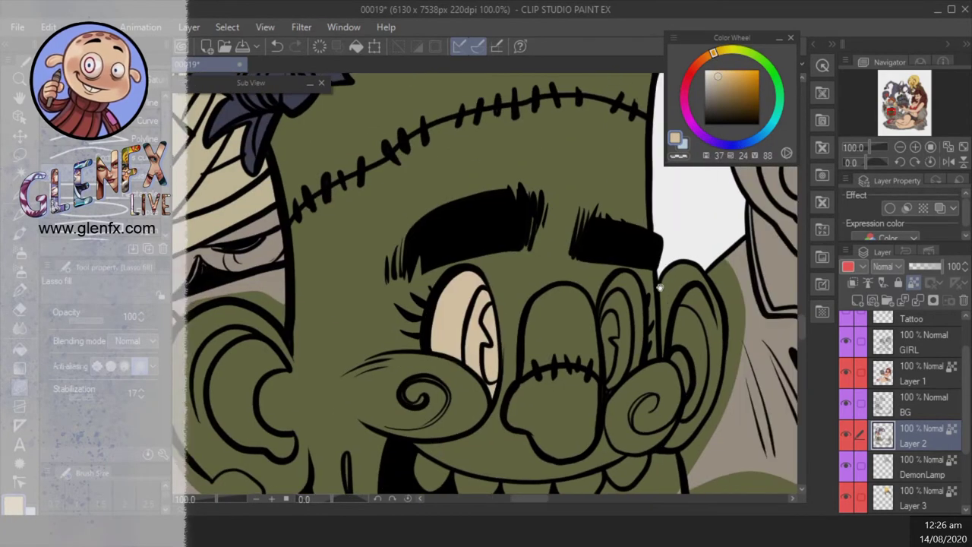
{"action": "left_click", "coordinate": [721, 80]}
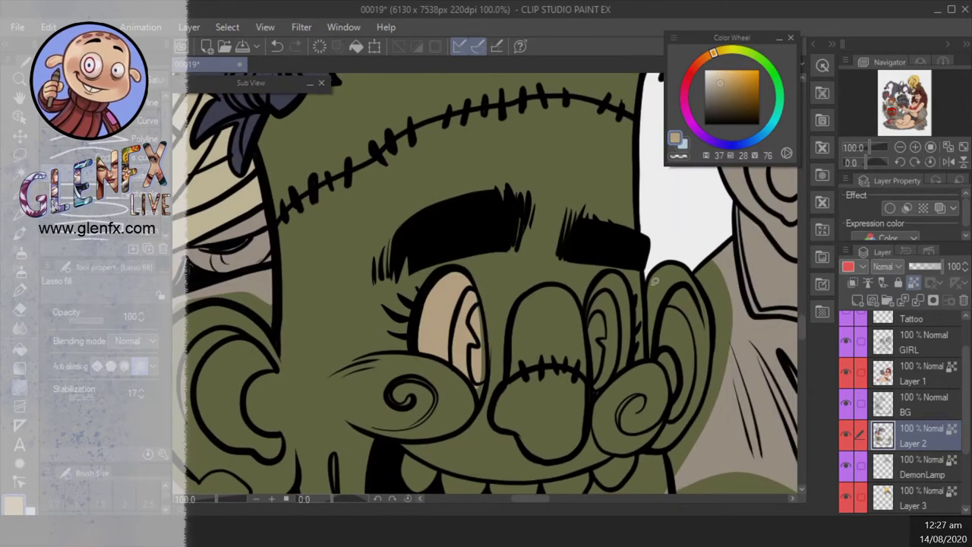
{"action": "mouse_move", "coordinate": [619, 269]}
{"action": "left_mouse_down"}
{"action": "mouse_move", "coordinate": [603, 369]}
{"action": "mouse_move", "coordinate": [634, 273]}
{"action": "left_mouse_up"}
- Fill one of Frankenstein's irises with blue (H227 S42 V60) and the other with green (H94 S41 V62)
{"action": "left_click", "coordinate": [742, 143]}
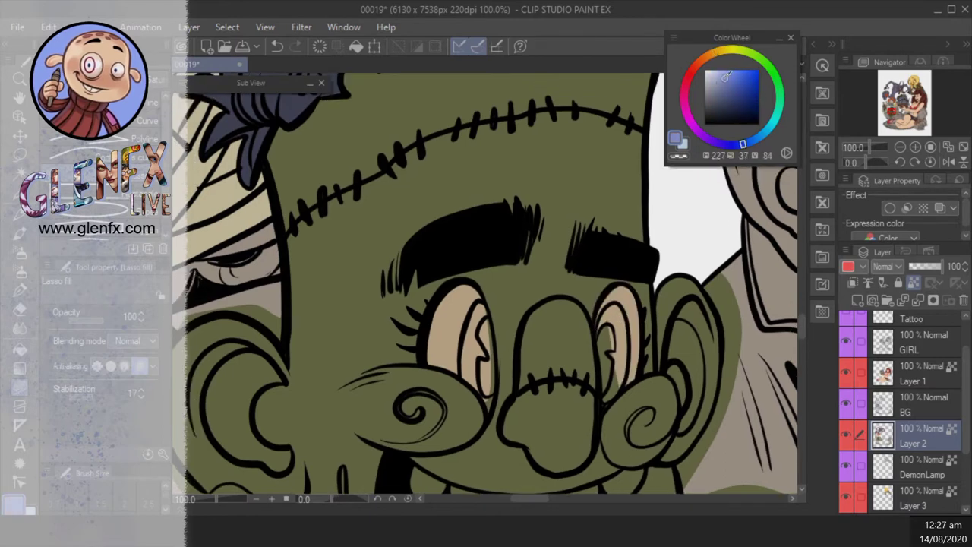
{"action": "left_click", "coordinate": [730, 90]}
{"action": "left_click_drag", "start_coordinate": [465, 378], "coordinate": [491, 327]}
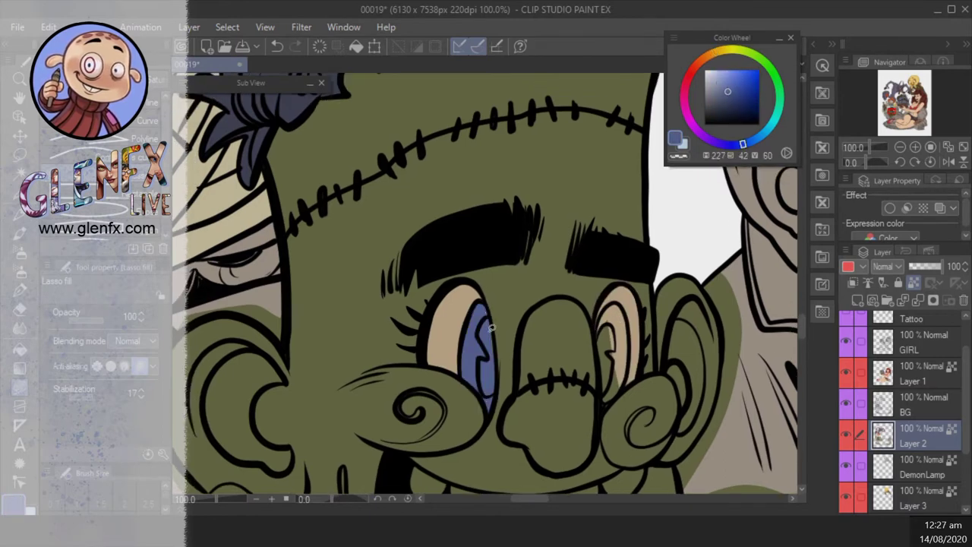
{"action": "left_click", "coordinate": [757, 59]}
{"action": "left_click", "coordinate": [727, 87]}
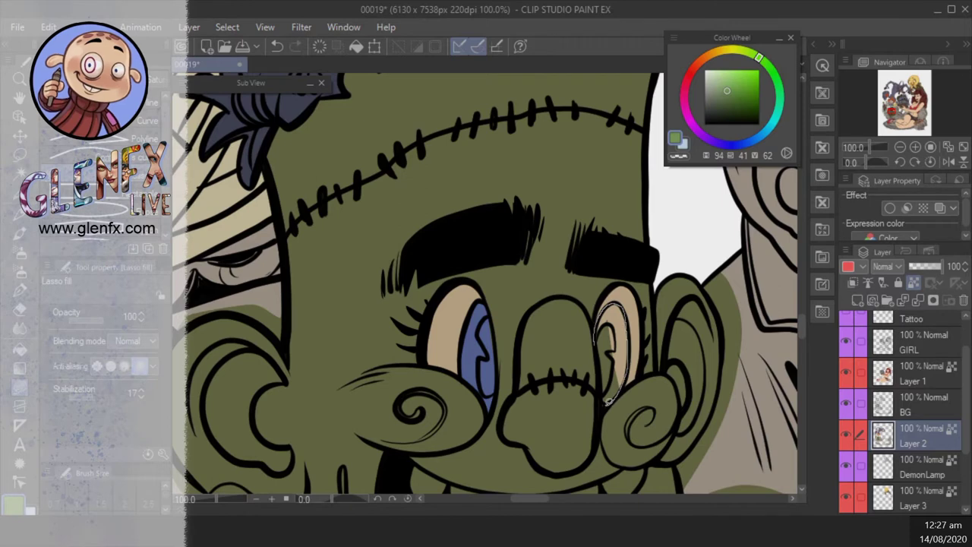
{"action": "left_click_drag", "start_coordinate": [637, 304], "coordinate": [624, 302]}
- Fill both of Frankenstein's pupils with bright red (H6 S63 V88) using the Fill tool
{"action": "left_click", "coordinate": [693, 68]}
{"action": "left_click", "coordinate": [739, 76]}
{"action": "left_click", "coordinate": [20, 348]}
{"action": "left_click", "coordinate": [486, 357]}
{"action": "left_click", "coordinate": [606, 357]}
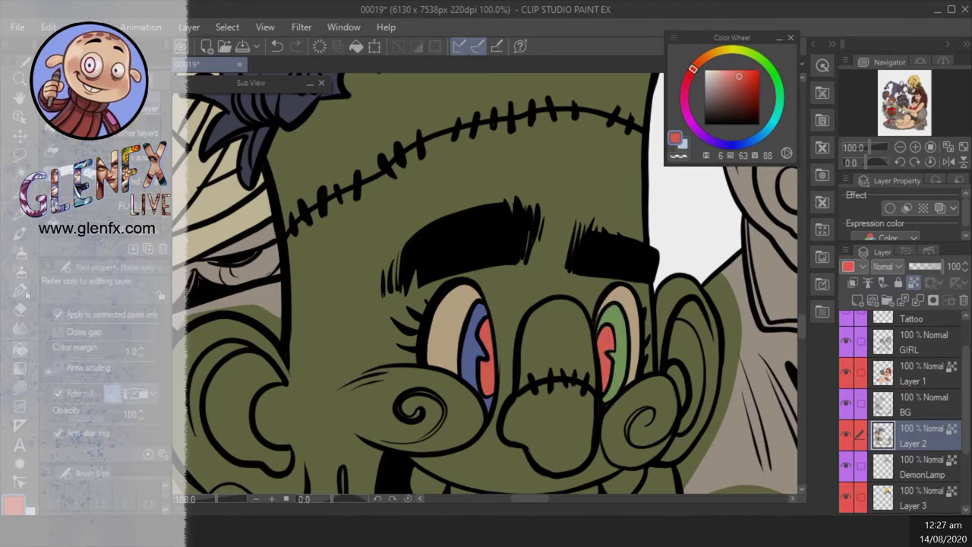
- Lasso fill the gap below the mummy's chest bandages, beside Frankenstein's ear, with the sampled bandage beige
{"action": "left_click", "coordinate": [22, 393]}
{"action": "scroll", "coordinate": [682, 305], "scroll_direction": "down", "scroll_amount": 3}
{"action": "scroll", "coordinate": [513, 304], "scroll_direction": "up", "scroll_amount": 3}
{"action": "left_click", "coordinate": [444, 218], "text": "alt"}
{"action": "mouse_move", "coordinate": [489, 278]}
{"action": "left_mouse_down"}
{"action": "mouse_move", "coordinate": [372, 327]}
{"action": "mouse_move", "coordinate": [486, 346]}
{"action": "mouse_move", "coordinate": [490, 278]}
{"action": "left_mouse_up"}
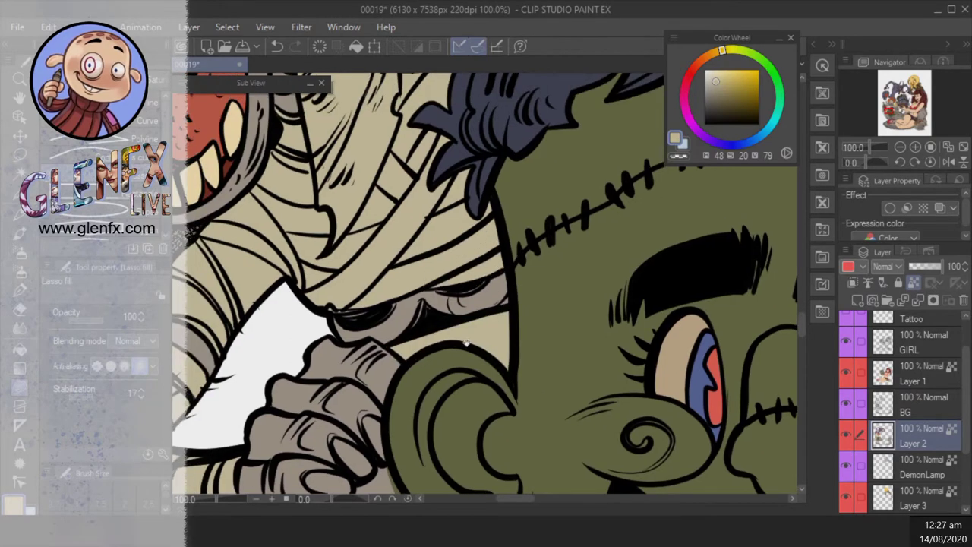
- Fill the exposed patches beneath the mummy's chest bandages with light cream (H42 S27 V95)
{"action": "scroll", "coordinate": [493, 304], "scroll_direction": "up", "scroll_amount": 2}
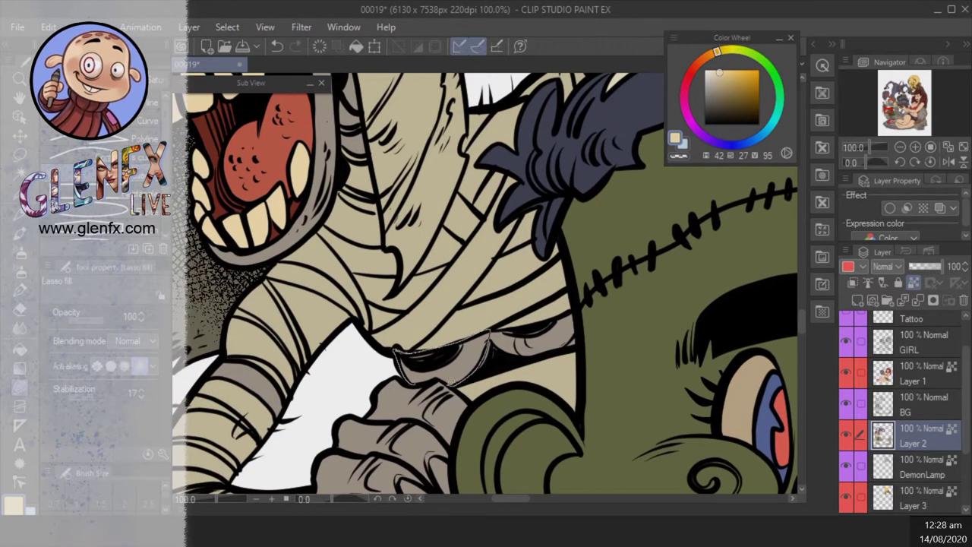
{"action": "left_click_drag", "start_coordinate": [454, 379], "coordinate": [452, 382]}
{"action": "mouse_move", "coordinate": [486, 331]}
{"action": "left_mouse_down"}
{"action": "mouse_move", "coordinate": [573, 306]}
{"action": "mouse_move", "coordinate": [532, 357]}
{"action": "left_mouse_up"}
- Start colouring Frankenstein's jacket with muted dark red (H7 S45 V51), filling from the cuff down beside the books
{"action": "key", "text": "ctrl+minus"}
{"action": "key", "text": "ctrl+minus"}
{"action": "key", "text": "ctrl+minus"}
{"action": "key", "text": "ctrl+minus"}
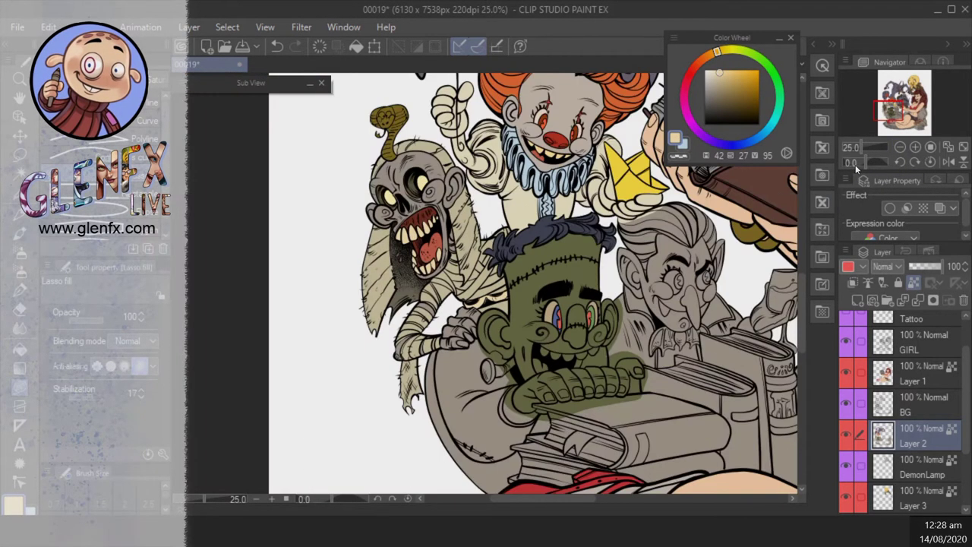
{"action": "scroll", "coordinate": [493, 288], "scroll_direction": "up", "scroll_amount": 2}
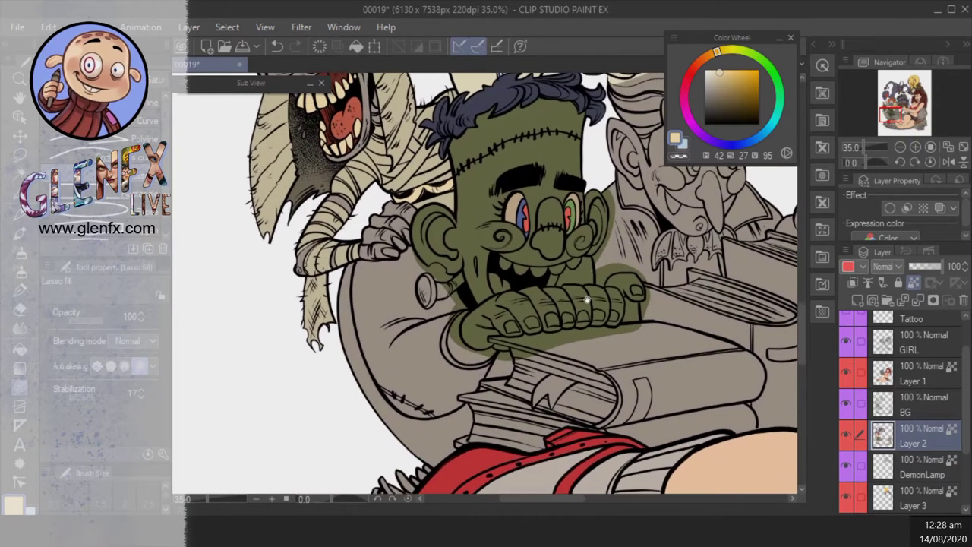
{"action": "left_click", "coordinate": [728, 91]}
{"action": "scroll", "coordinate": [475, 428], "scroll_direction": "down", "scroll_amount": 1}
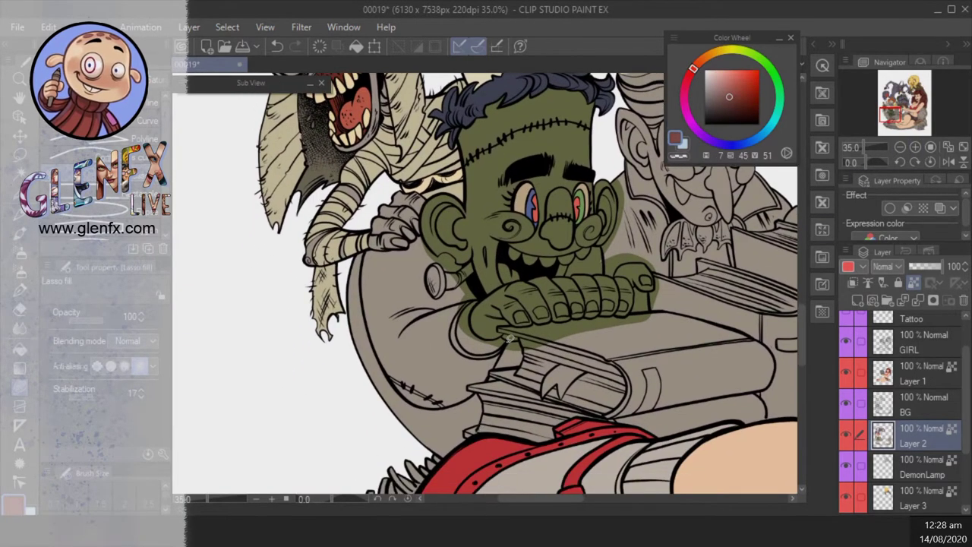
{"action": "mouse_move", "coordinate": [509, 338]}
{"action": "left_mouse_down"}
{"action": "mouse_move", "coordinate": [449, 363]}
{"action": "mouse_move", "coordinate": [439, 456]}
{"action": "left_mouse_up"}
{"action": "mouse_move", "coordinate": [520, 338]}
{"action": "left_mouse_down"}
{"action": "mouse_move", "coordinate": [519, 302]}
{"action": "mouse_move", "coordinate": [414, 338]}
{"action": "mouse_move", "coordinate": [435, 354]}
{"action": "mouse_move", "coordinate": [521, 354]}
{"action": "left_mouse_up"}
- Extend the dark red fill over the jacket's shoulder, back, sleeve and cuff
{"action": "scroll", "coordinate": [431, 125], "scroll_direction": "up", "scroll_amount": 3}
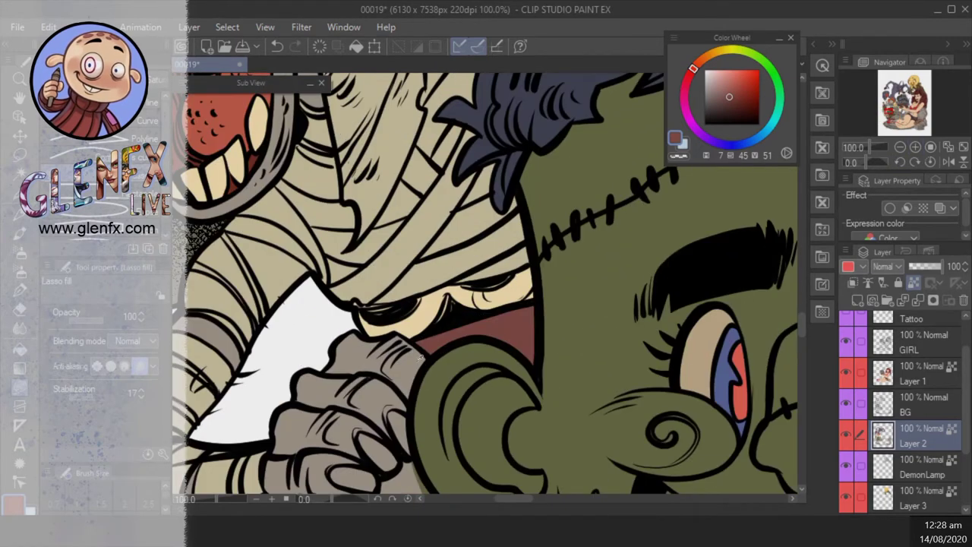
{"action": "scroll", "coordinate": [433, 217], "scroll_direction": "down", "scroll_amount": 4}
{"action": "mouse_move", "coordinate": [333, 253]}
{"action": "left_mouse_down"}
{"action": "mouse_move", "coordinate": [429, 393]}
{"action": "mouse_move", "coordinate": [543, 284]}
{"action": "left_mouse_up"}
{"action": "scroll", "coordinate": [462, 237], "scroll_direction": "down", "scroll_amount": 3}
{"action": "left_click_drag", "start_coordinate": [465, 241], "coordinate": [520, 214]}
{"action": "left_click_drag", "start_coordinate": [529, 411], "coordinate": [294, 220]}
{"action": "scroll", "coordinate": [689, 237], "scroll_direction": "down", "scroll_amount": 3}
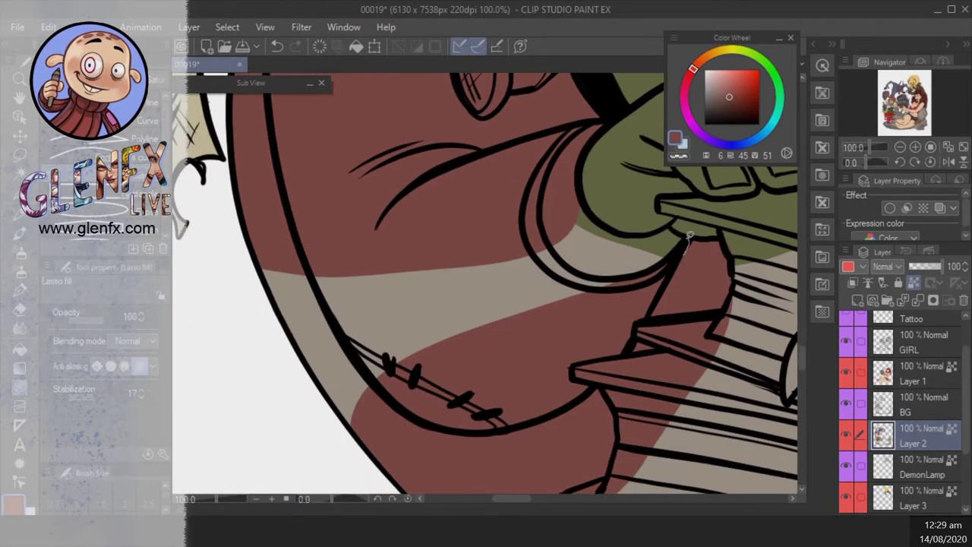
{"action": "left_click_drag", "start_coordinate": [593, 211], "coordinate": [666, 217]}
- Fill the head and shaft of Frankenstein's neck bolt with warm grey (H34 S13 V63)
{"action": "scroll", "coordinate": [460, 273], "scroll_direction": "up", "scroll_amount": 3}
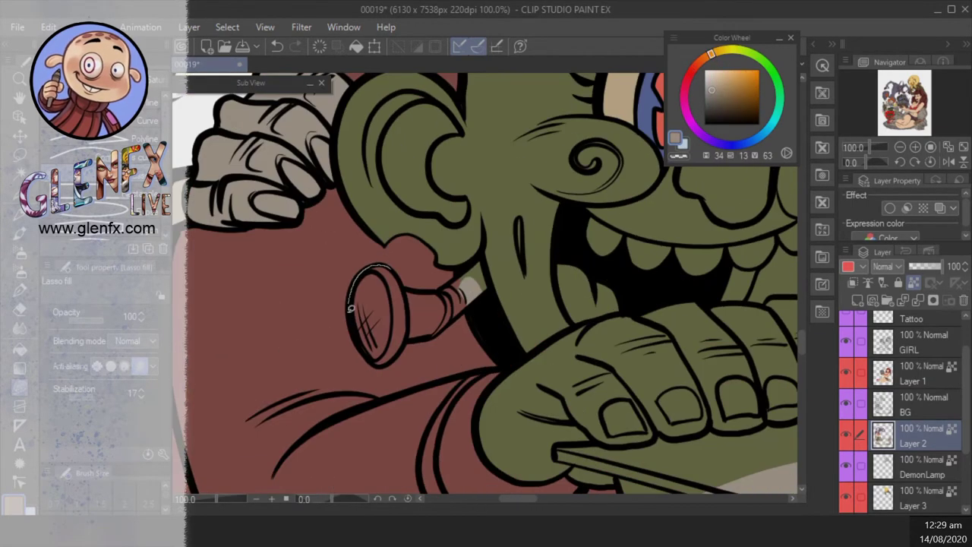
{"action": "scroll", "coordinate": [404, 319], "scroll_direction": "up", "scroll_amount": 1}
{"action": "mouse_move", "coordinate": [405, 286]}
{"action": "left_mouse_down"}
{"action": "mouse_move", "coordinate": [478, 305]}
{"action": "mouse_move", "coordinate": [419, 294]}
{"action": "left_mouse_up"}
{"action": "scroll", "coordinate": [416, 318], "scroll_direction": "up", "scroll_amount": 1}
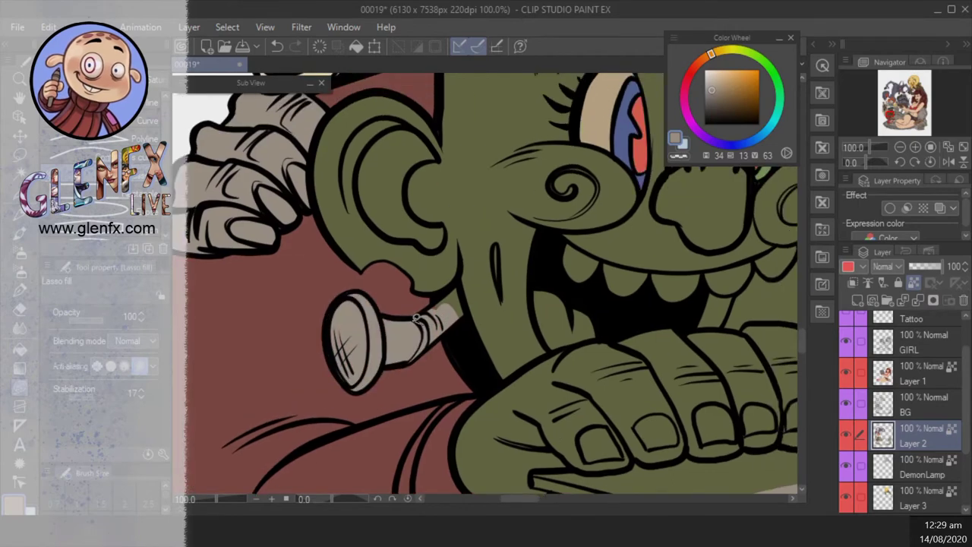
{"action": "left_click_drag", "start_coordinate": [415, 357], "coordinate": [416, 357]}
- Fill Frankenstein's tongue with red (H10 S62 V76) and the upper teeth with cream (H41 S28 V92)
{"action": "scroll", "coordinate": [415, 357], "scroll_direction": "up", "scroll_amount": 3}
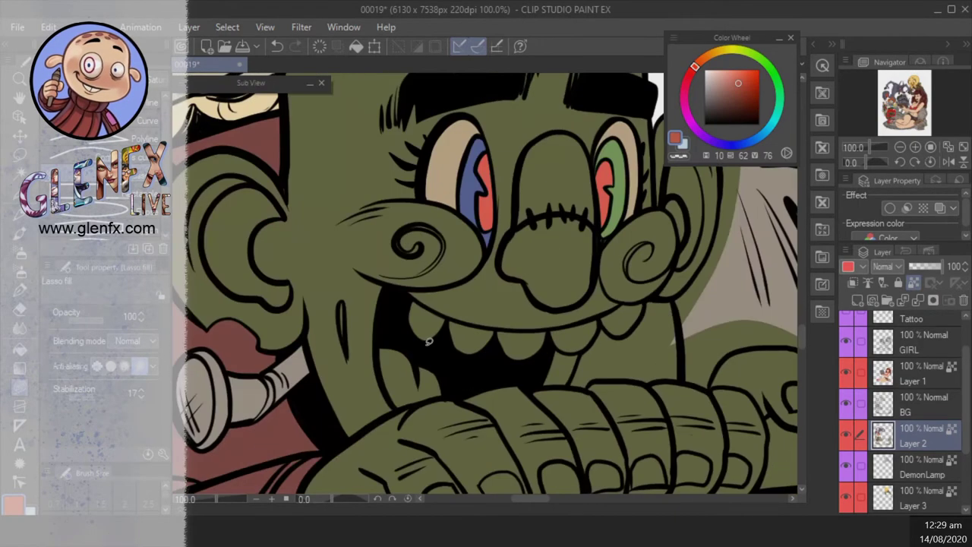
{"action": "left_click_drag", "start_coordinate": [391, 406], "coordinate": [445, 394]}
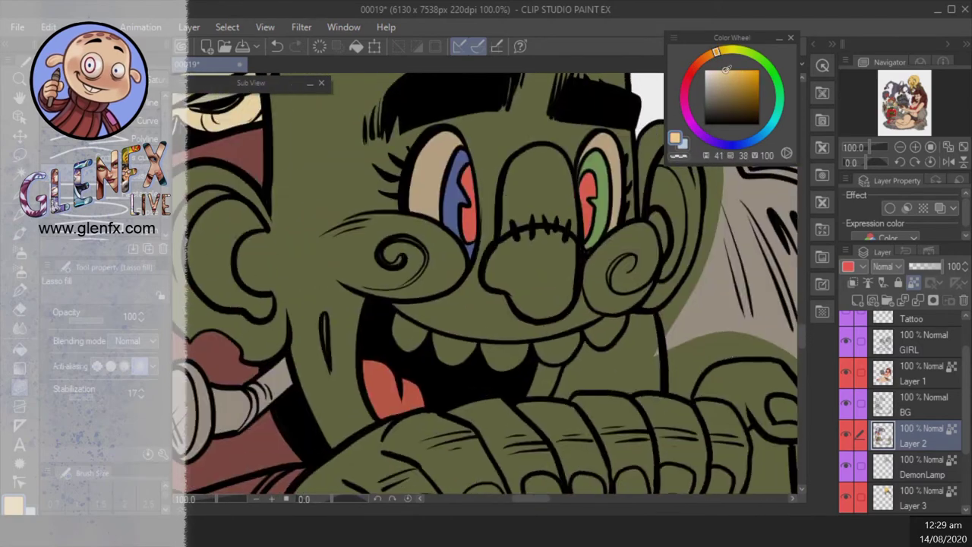
{"action": "left_click_drag", "start_coordinate": [726, 68], "coordinate": [720, 73]}
{"action": "left_click_drag", "start_coordinate": [425, 353], "coordinate": [426, 355]}
{"action": "mouse_move", "coordinate": [617, 318]}
{"action": "left_mouse_down"}
{"action": "mouse_move", "coordinate": [608, 343]}
{"action": "mouse_move", "coordinate": [585, 328]}
{"action": "mouse_move", "coordinate": [472, 351]}
{"action": "left_mouse_up"}
{"action": "left_click_drag", "start_coordinate": [588, 320], "coordinate": [589, 322]}
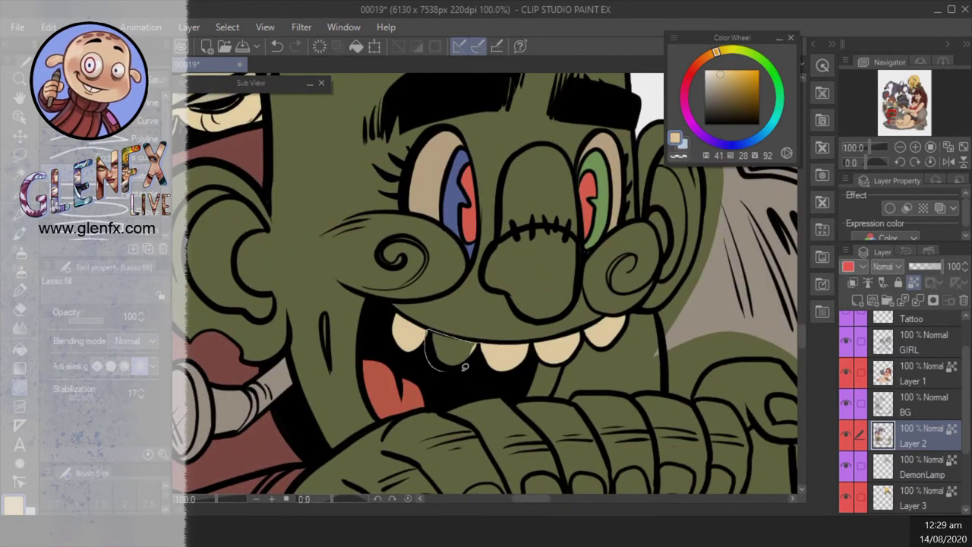
{"action": "scroll", "coordinate": [586, 303], "scroll_direction": "down", "scroll_amount": 1}
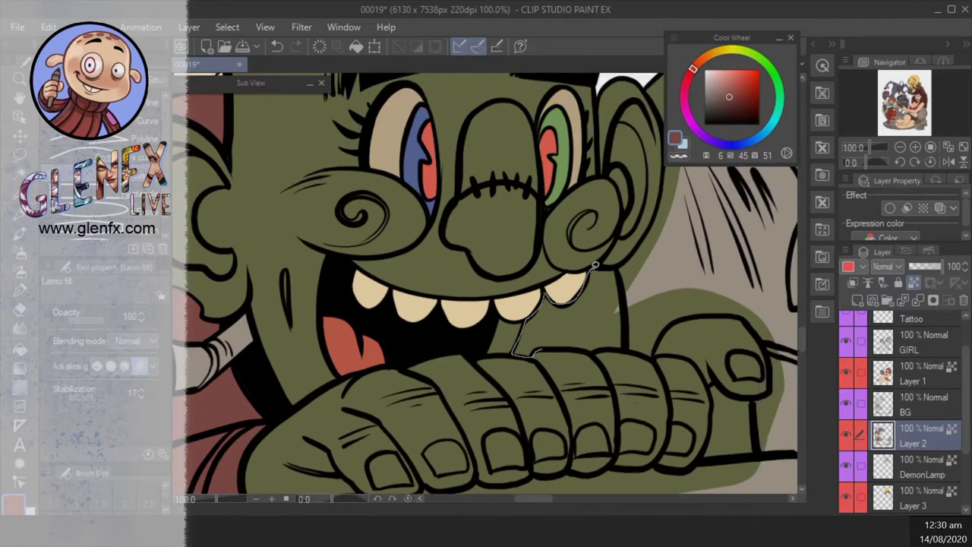
- Fill the stitched elbow patch on Frankenstein's jacket with warm grey (H18 S13 V55) using Lasso fill
{"action": "scroll", "coordinate": [571, 346], "scroll_direction": "down", "scroll_amount": 5}
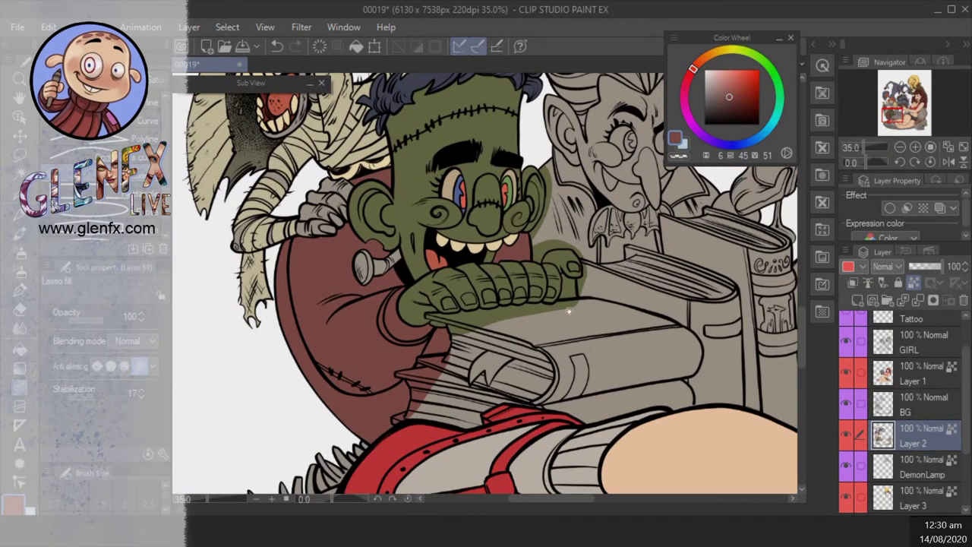
{"action": "scroll", "coordinate": [568, 310], "scroll_direction": "up", "scroll_amount": 1}
{"action": "left_click", "coordinate": [712, 95]}
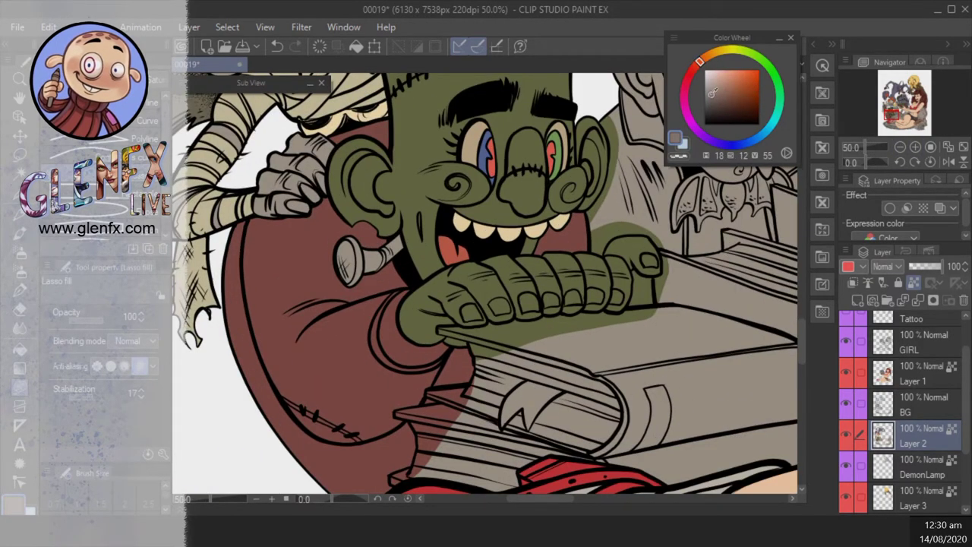
{"action": "left_click_drag", "start_coordinate": [471, 327], "coordinate": [406, 338]}
{"action": "left_click_drag", "start_coordinate": [436, 299], "coordinate": [434, 300]}
{"action": "left_click_drag", "start_coordinate": [744, 291], "coordinate": [721, 203]}
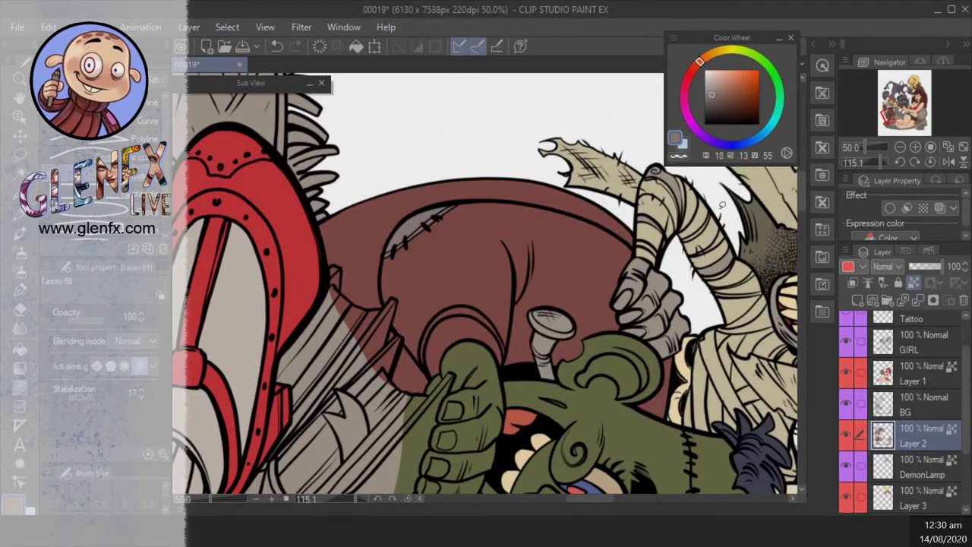
- Fill the band of Frankenstein's jacket cuff around the wrist with the same warm grey (H18 S13 V55) and save the file
{"action": "scroll", "coordinate": [921, 166], "scroll_direction": "up", "scroll_amount": 1}
{"action": "left_click_drag", "start_coordinate": [433, 371], "coordinate": [435, 369]}
{"action": "left_click_drag", "start_coordinate": [487, 367], "coordinate": [514, 370]}
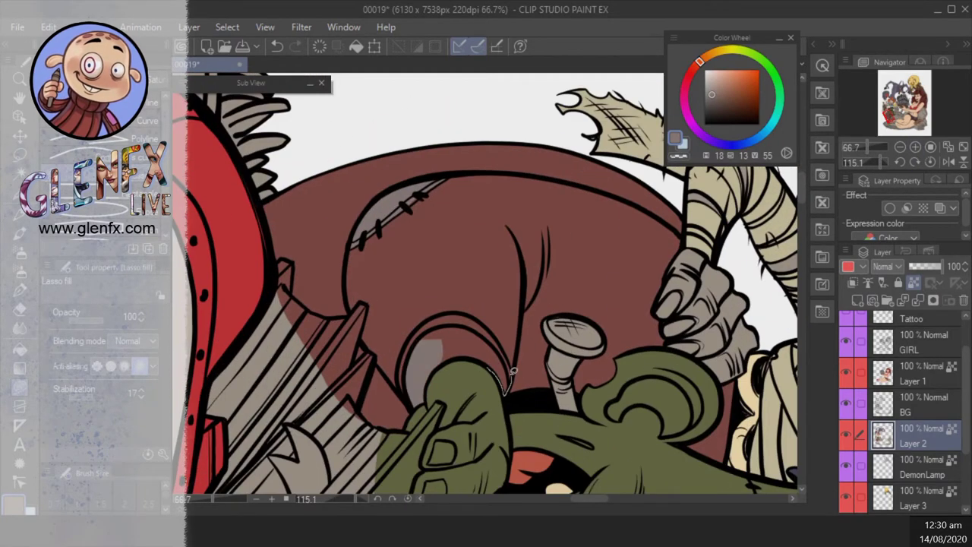
{"action": "left_click_drag", "start_coordinate": [459, 353], "coordinate": [456, 358]}
{"action": "scroll", "coordinate": [640, 262], "scroll_direction": "down", "scroll_amount": 3}
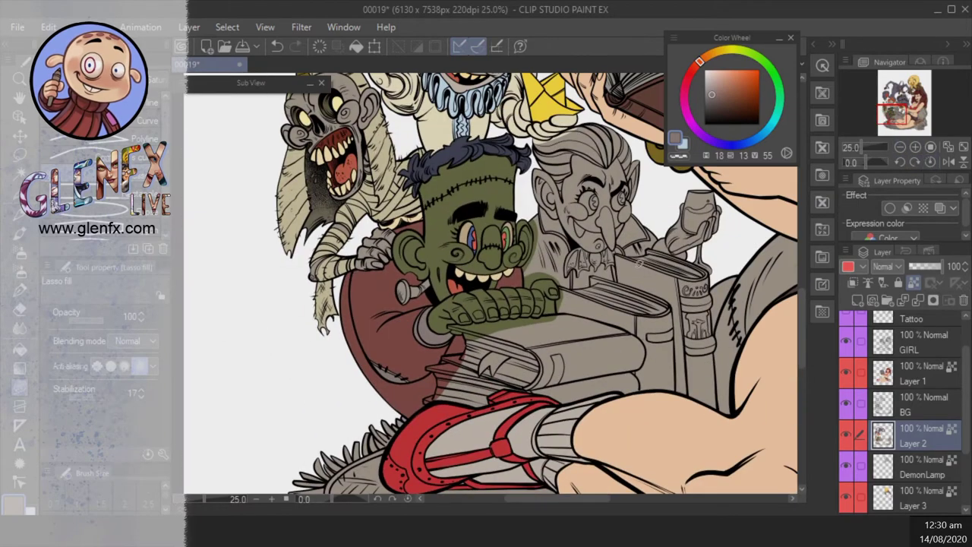
{"action": "left_click", "coordinate": [244, 43]}
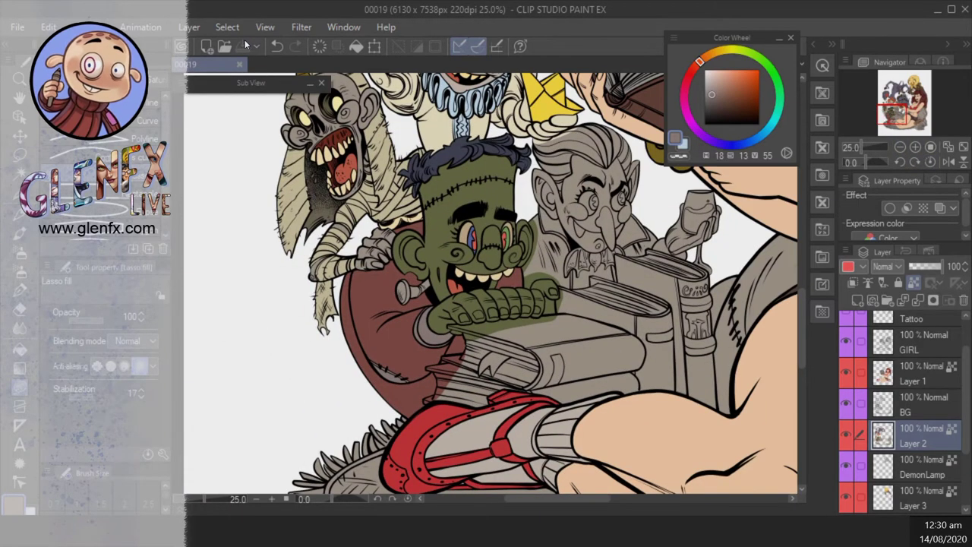
- Fill Frankenstein's fingernails with a darker shade of the skin green using the Fill tool
{"action": "scroll", "coordinate": [427, 328], "scroll_direction": "up", "scroll_amount": 2}
{"action": "key", "text": "g"}
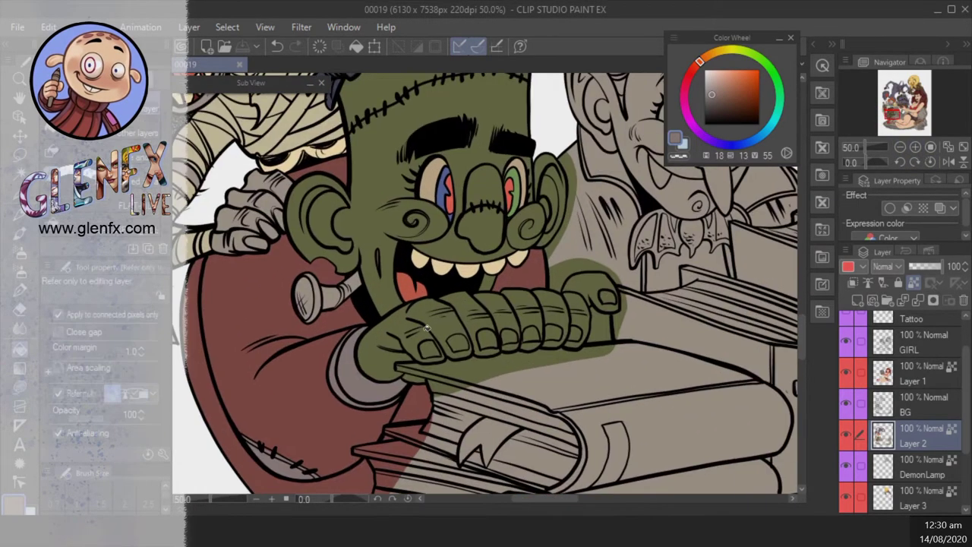
{"action": "left_click", "coordinate": [426, 328], "text": "alt"}
- Lasso-fill the vampire's whole head, including the ears, with a pale skin tone (H29 S17 V92)
{"action": "mouse_move", "coordinate": [607, 295]}
{"action": "left_mouse_down"}
{"action": "mouse_move", "coordinate": [585, 323]}
{"action": "mouse_move", "coordinate": [459, 319]}
{"action": "mouse_move", "coordinate": [260, 472]}
{"action": "left_mouse_up"}
{"action": "key", "text": "u"}
{"action": "left_click", "coordinate": [729, 194], "text": "alt"}
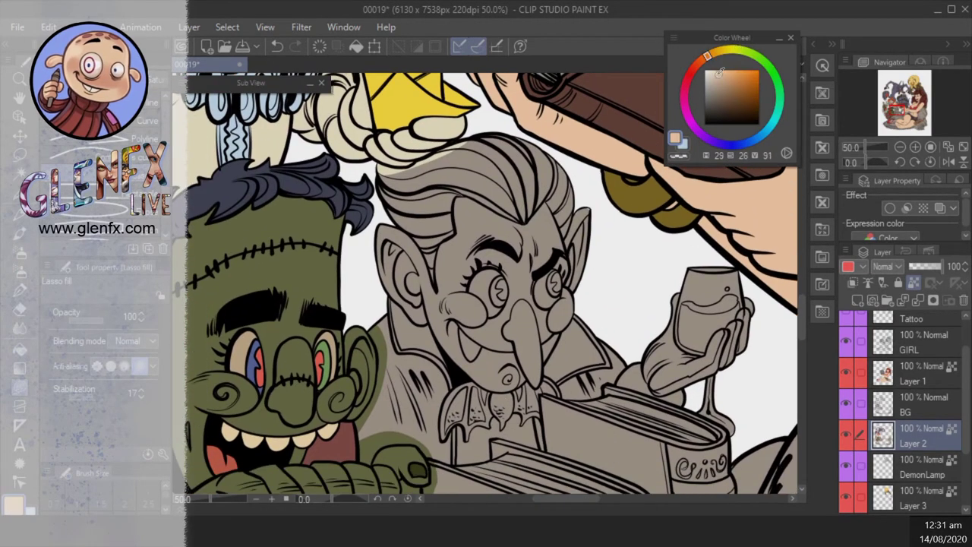
{"action": "mouse_move", "coordinate": [422, 335]}
{"action": "left_mouse_down"}
{"action": "mouse_move", "coordinate": [604, 296]}
{"action": "mouse_move", "coordinate": [577, 395]}
{"action": "left_mouse_up"}
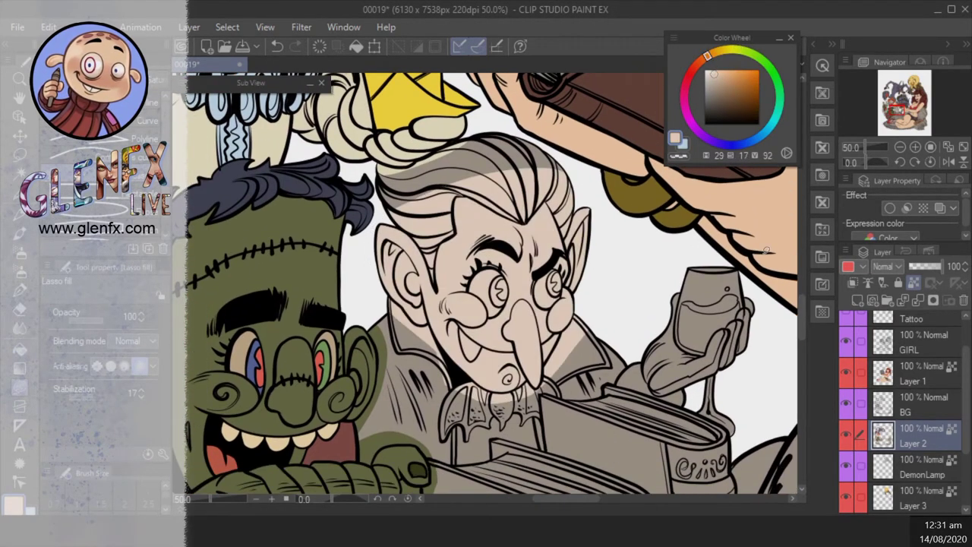
- Lasso-fill the vampire's coat on both shoulders with dark blue-grey (H215 S9 V38)
{"action": "scroll", "coordinate": [623, 312], "scroll_direction": "up", "scroll_amount": 1}
{"action": "mouse_move", "coordinate": [625, 310]}
{"action": "left_mouse_down"}
{"action": "mouse_move", "coordinate": [672, 305]}
{"action": "mouse_move", "coordinate": [691, 225]}
{"action": "left_mouse_up"}
{"action": "left_click", "coordinate": [712, 97]}
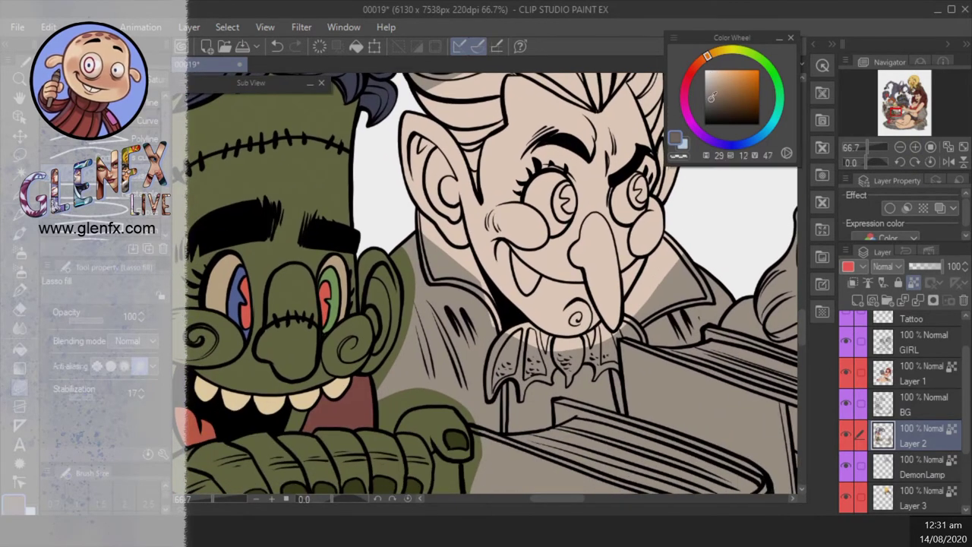
{"action": "left_click", "coordinate": [752, 140]}
{"action": "mouse_move", "coordinate": [427, 222]}
{"action": "left_mouse_down"}
{"action": "mouse_move", "coordinate": [486, 437]}
{"action": "mouse_move", "coordinate": [427, 277]}
{"action": "left_mouse_up"}
{"action": "mouse_move", "coordinate": [401, 323]}
{"action": "left_mouse_down"}
{"action": "mouse_move", "coordinate": [459, 396]}
{"action": "mouse_move", "coordinate": [417, 403]}
{"action": "mouse_move", "coordinate": [384, 433]}
{"action": "left_mouse_up"}
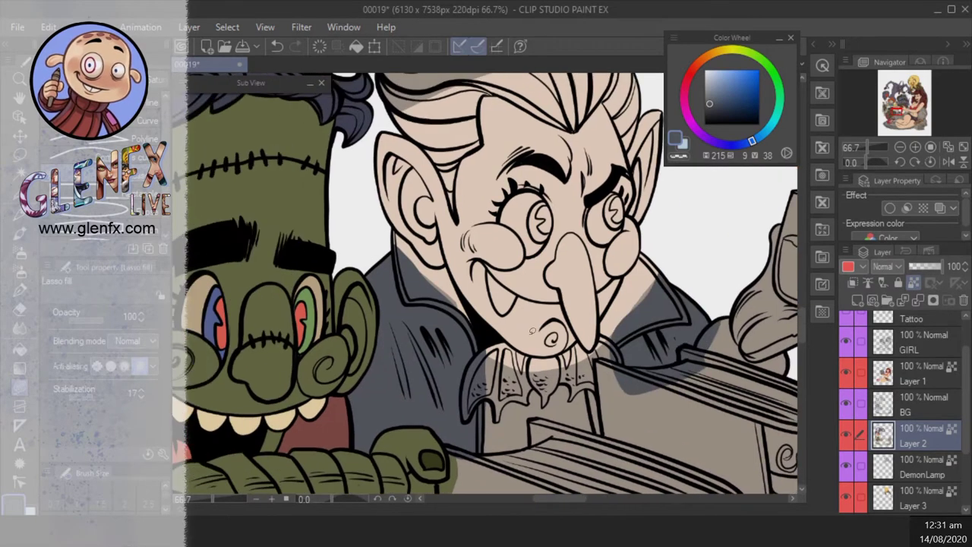
- Fill the vampire's collar lining on the side nearest Frankenstein with bright red (H2 S76 V83)
{"action": "left_click", "coordinate": [685, 87]}
{"action": "scroll", "coordinate": [315, 173], "scroll_direction": "up", "scroll_amount": 2}
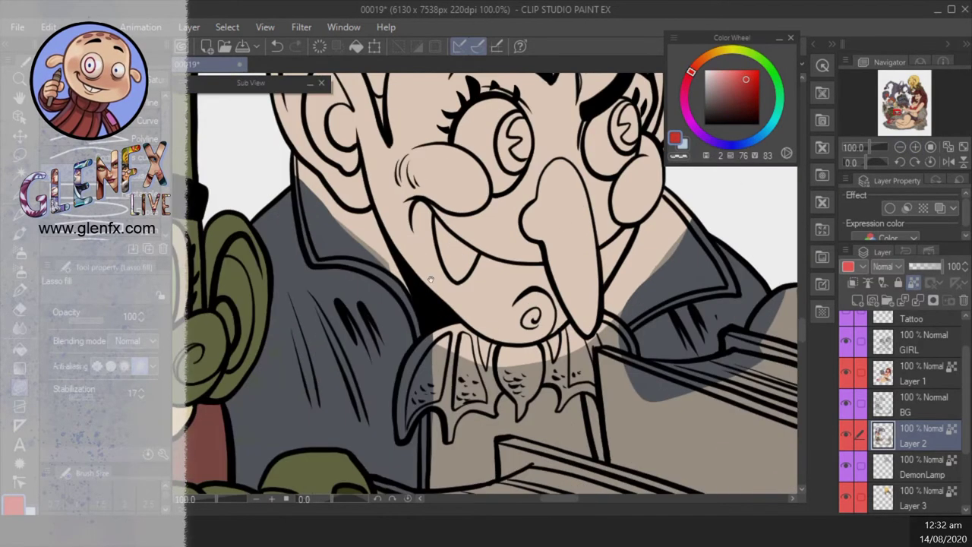
{"action": "left_click_drag", "start_coordinate": [368, 220], "coordinate": [357, 172]}
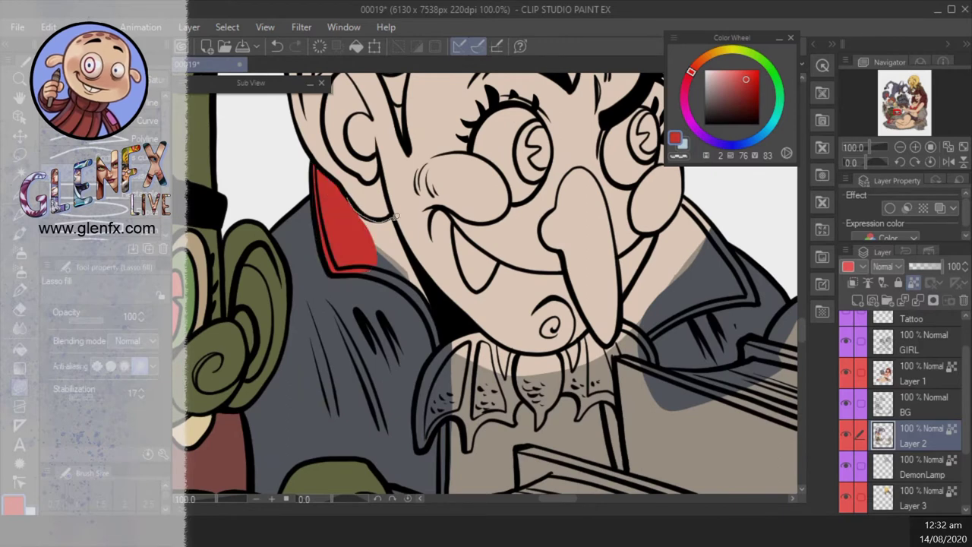
{"action": "mouse_move", "coordinate": [394, 216]}
{"action": "left_mouse_down"}
{"action": "mouse_move", "coordinate": [445, 318]}
{"action": "mouse_move", "coordinate": [439, 345]}
{"action": "left_mouse_up"}
{"action": "left_click_drag", "start_coordinate": [364, 271], "coordinate": [366, 270]}
- Fill the vampire's bat-shaped bow tie and the shirt front below it with bright red (H2 S76 V83)
{"action": "left_click_drag", "start_coordinate": [467, 448], "coordinate": [450, 412]}
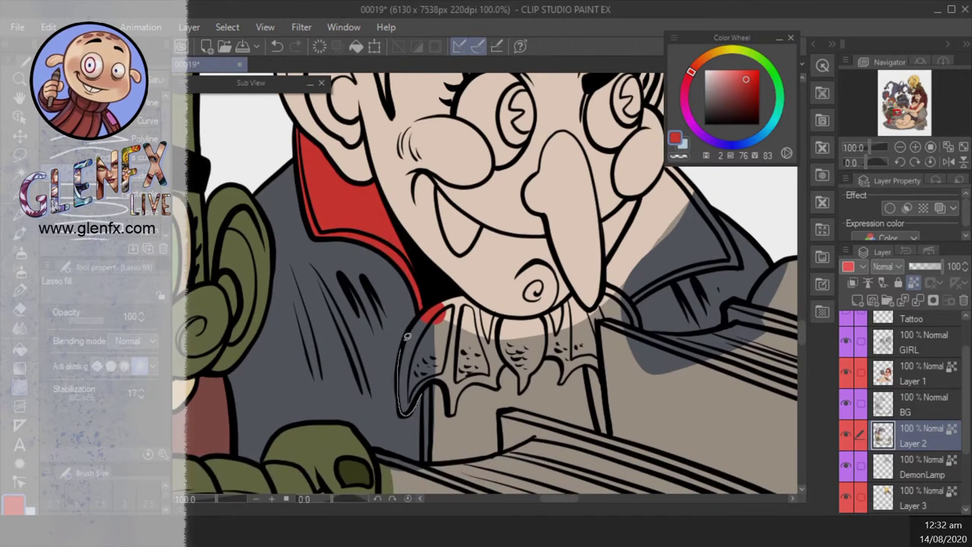
{"action": "mouse_move", "coordinate": [407, 336]}
{"action": "left_mouse_down"}
{"action": "mouse_move", "coordinate": [462, 386]}
{"action": "mouse_move", "coordinate": [426, 455]}
{"action": "mouse_move", "coordinate": [403, 414]}
{"action": "left_mouse_up"}
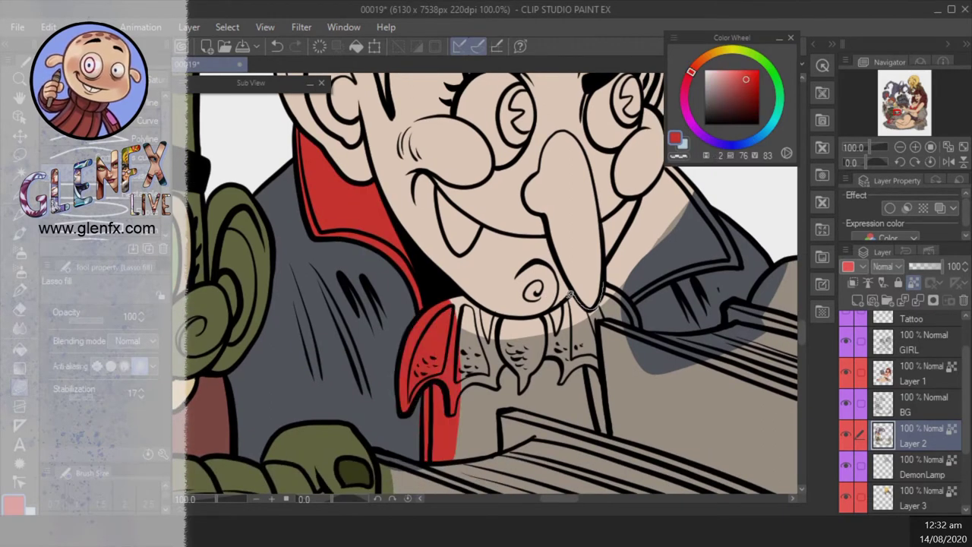
{"action": "mouse_move", "coordinate": [569, 294]}
{"action": "left_mouse_down"}
{"action": "mouse_move", "coordinate": [472, 331]}
{"action": "mouse_move", "coordinate": [596, 411]}
{"action": "mouse_move", "coordinate": [456, 319]}
{"action": "left_mouse_up"}
- Fill the collar lining on the side nearest the wine glass with bright red (H2 S76 V83)
{"action": "mouse_move", "coordinate": [619, 291]}
{"action": "left_mouse_down"}
{"action": "mouse_move", "coordinate": [429, 367]}
{"action": "mouse_move", "coordinate": [433, 254]}
{"action": "mouse_move", "coordinate": [461, 411]}
{"action": "left_mouse_up"}
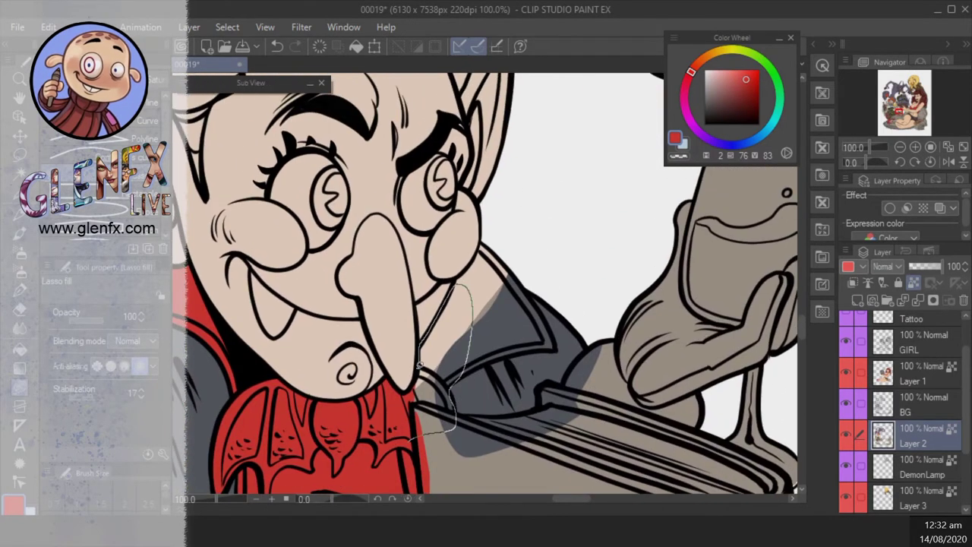
{"action": "left_click_drag", "start_coordinate": [419, 364], "coordinate": [421, 367]}
{"action": "mouse_move", "coordinate": [450, 386]}
{"action": "left_mouse_down"}
{"action": "mouse_move", "coordinate": [507, 354]}
{"action": "mouse_move", "coordinate": [539, 301]}
{"action": "left_mouse_up"}
{"action": "left_click_drag", "start_coordinate": [488, 233], "coordinate": [488, 234]}
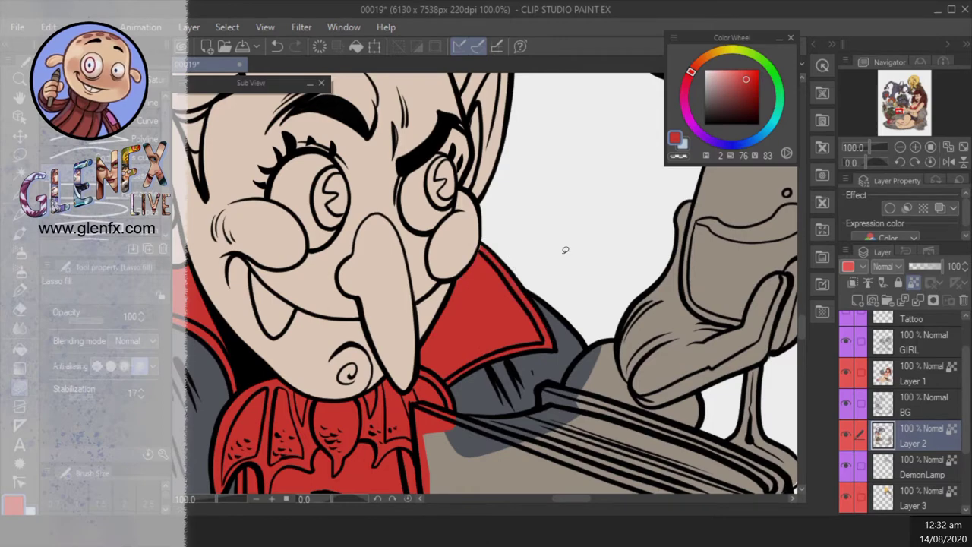
- Fill the whites of both vampire eyes with a light warm grey using the Fill tool
{"action": "mouse_move", "coordinate": [564, 250]}
{"action": "left_mouse_down"}
{"action": "mouse_move", "coordinate": [521, 319]}
{"action": "mouse_move", "coordinate": [620, 372]}
{"action": "mouse_move", "coordinate": [655, 271]}
{"action": "mouse_move", "coordinate": [440, 320]}
{"action": "left_mouse_up"}
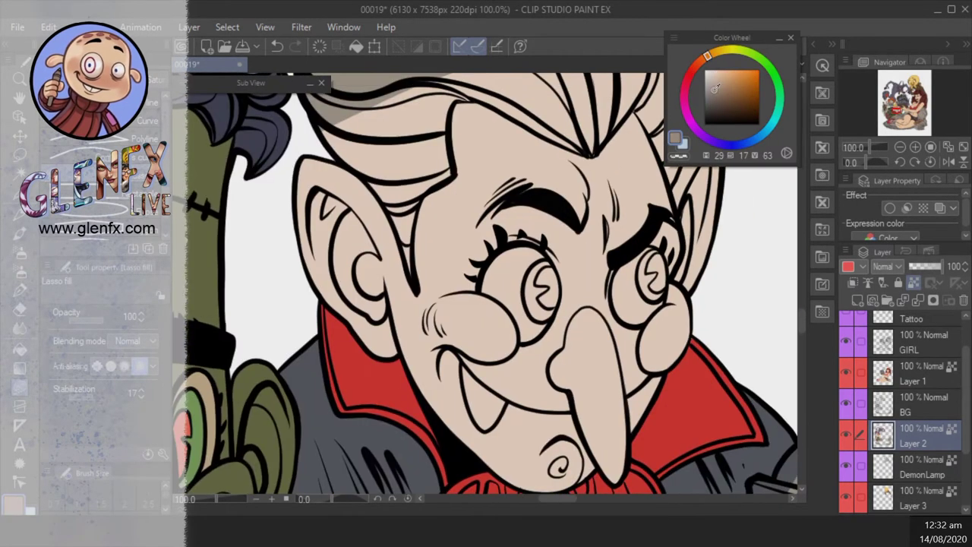
{"action": "left_click", "coordinate": [710, 85]}
{"action": "key", "text": "g"}
{"action": "left_click", "coordinate": [515, 308]}
{"action": "left_click", "coordinate": [629, 286]}
{"action": "left_click_drag", "start_coordinate": [707, 261], "coordinate": [663, 250]}
- Fill the irises of both vampire eyes with dark red (H2 S87 V40)
{"action": "left_click", "coordinate": [691, 72]}
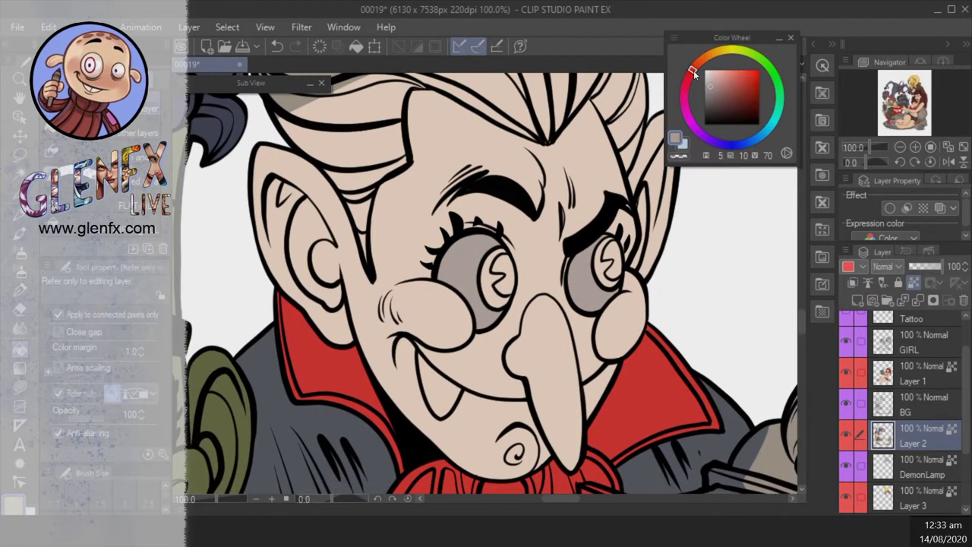
{"action": "left_click", "coordinate": [752, 102]}
{"action": "left_click", "coordinate": [492, 289]}
{"action": "left_click", "coordinate": [605, 270]}
- Enable area scaling at 2 for the Fill tool, and compare the iris fills by undoing and redoing them
{"action": "key", "text": "u"}
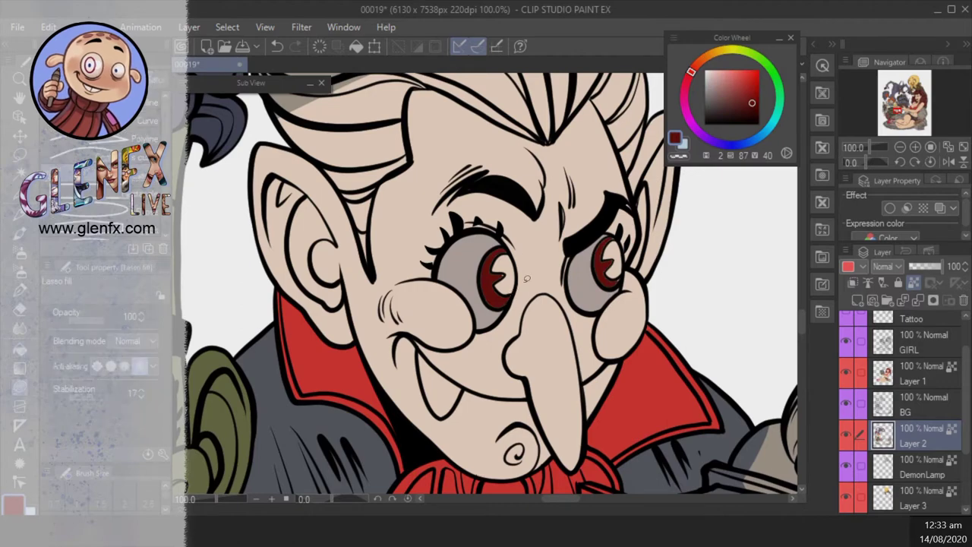
{"action": "scroll", "coordinate": [526, 279], "scroll_direction": "up", "scroll_amount": 1}
{"action": "key", "text": "g"}
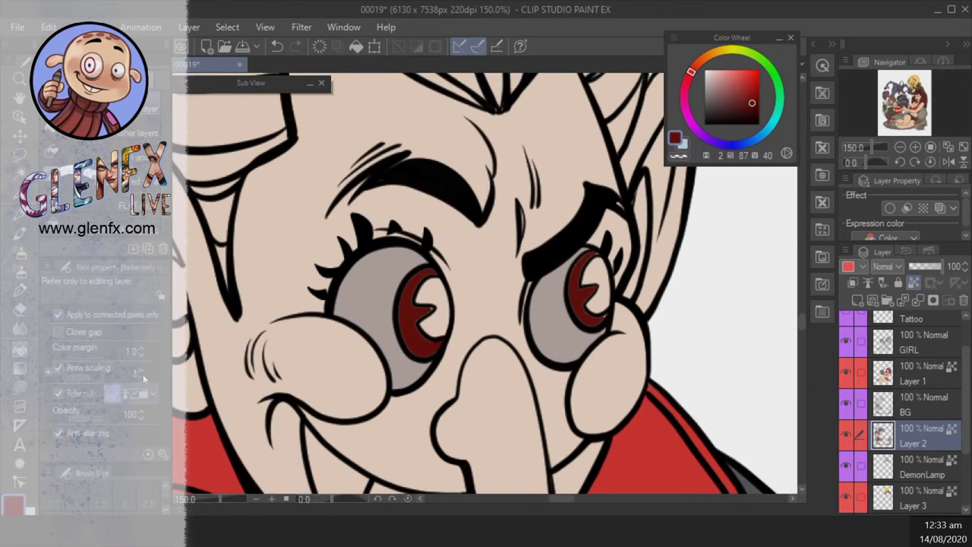
{"action": "key", "text": "ctrl+z"}
{"action": "key", "text": "ctrl+z"}
{"action": "key", "text": "ctrl+y"}
{"action": "key", "text": "ctrl+y"}
{"action": "key", "text": "u"}
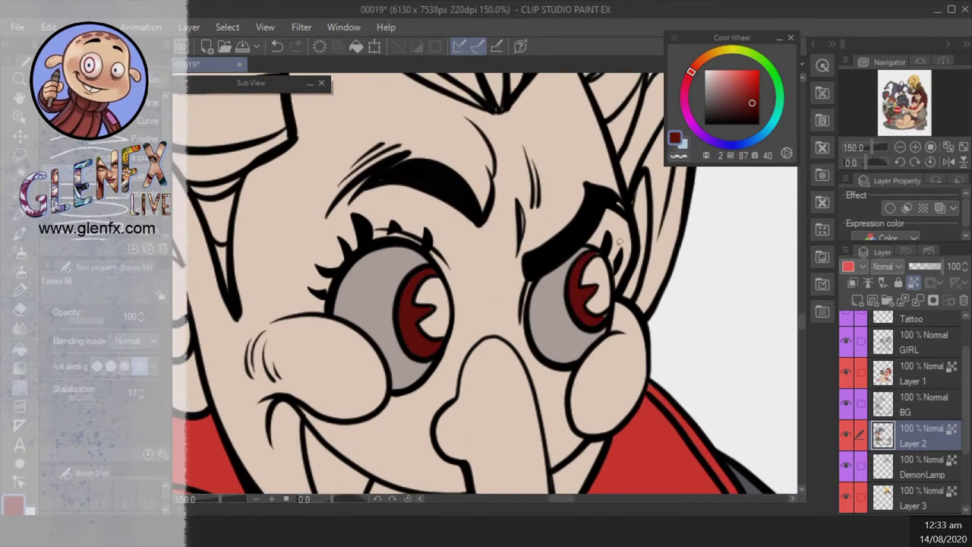
- Fill the inner shapes of both vampire irises with light red (H2 S65 V85)
{"action": "left_click", "coordinate": [740, 78]}
{"action": "left_click_drag", "start_coordinate": [600, 259], "coordinate": [597, 262]}
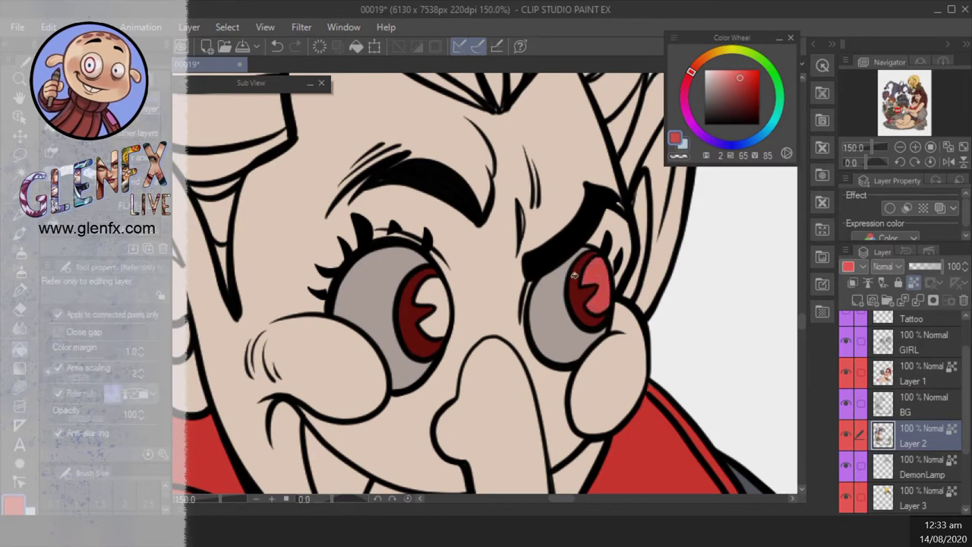
{"action": "left_click_drag", "start_coordinate": [440, 280], "coordinate": [436, 284]}
- Fill the vampire's long nose with orange using the Fill tool
{"action": "key", "text": "g"}
{"action": "left_click", "coordinate": [506, 390], "text": "alt"}
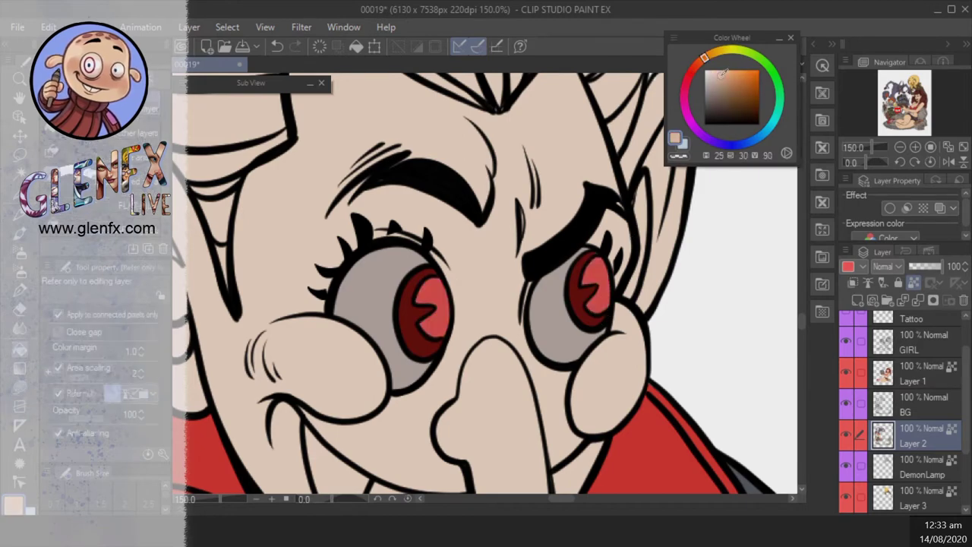
{"action": "left_click", "coordinate": [495, 384]}
{"action": "scroll", "coordinate": [494, 384], "scroll_direction": "down", "scroll_amount": 3}
- Fill the vampire's fang with muted cream (H41 S20 V73)
{"action": "left_click", "coordinate": [439, 344], "text": "alt"}
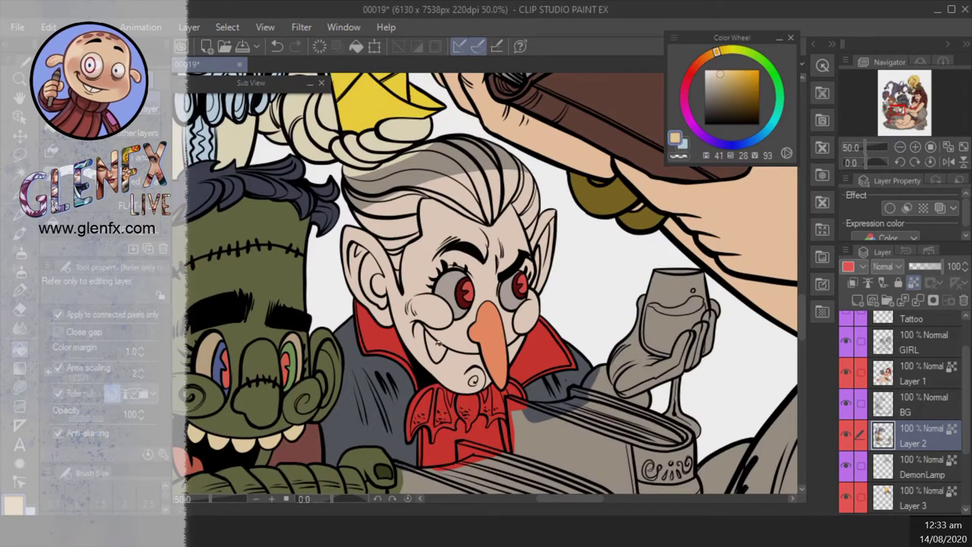
{"action": "left_click", "coordinate": [531, 410], "text": "alt"}
{"action": "left_click", "coordinate": [436, 348]}
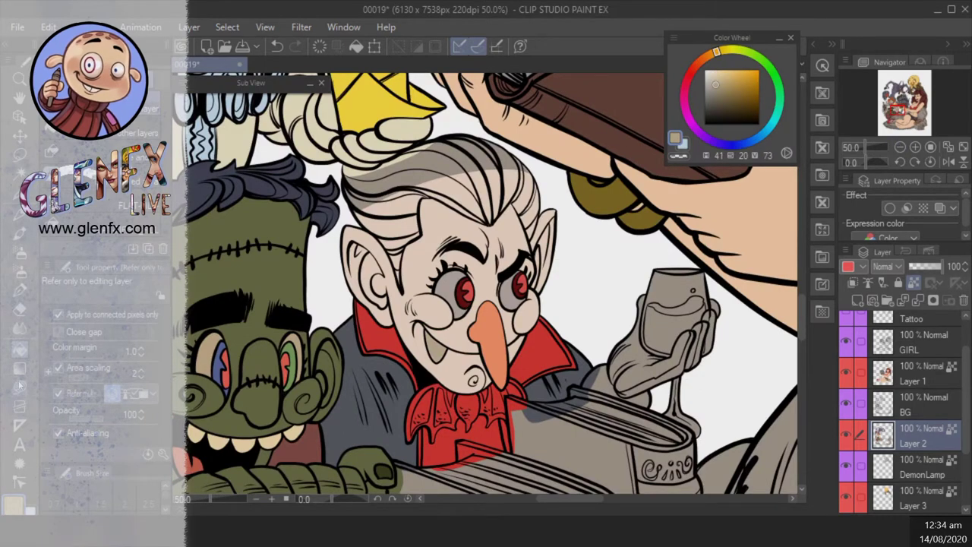
- Start lasso-filling the vampire's hair in dark blue-grey (H225 S12 V38), covering the widow's peak and the side nearest the wine glass
{"action": "left_click", "coordinate": [20, 385]}
{"action": "scroll", "coordinate": [627, 225], "scroll_direction": "up", "scroll_amount": 1}
{"action": "left_click", "coordinate": [744, 144]}
{"action": "left_click", "coordinate": [715, 98]}
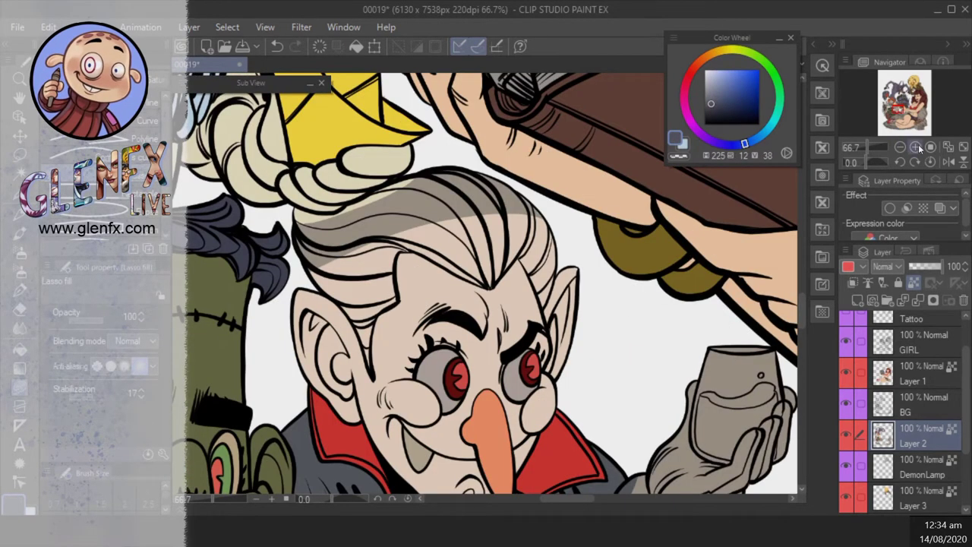
{"action": "scroll", "coordinate": [491, 226], "scroll_direction": "up", "scroll_amount": 3}
{"action": "left_click_drag", "start_coordinate": [517, 336], "coordinate": [494, 363]}
{"action": "mouse_move", "coordinate": [564, 304]}
{"action": "left_mouse_down"}
{"action": "mouse_move", "coordinate": [615, 417]}
{"action": "mouse_move", "coordinate": [559, 171]}
{"action": "mouse_move", "coordinate": [519, 151]}
{"action": "left_mouse_up"}
{"action": "left_click", "coordinate": [619, 309], "text": "alt"}
{"action": "left_click_drag", "start_coordinate": [619, 310], "coordinate": [646, 334]}
{"action": "left_click_drag", "start_coordinate": [673, 284], "coordinate": [646, 347]}
{"action": "left_click", "coordinate": [486, 196], "text": "alt"}
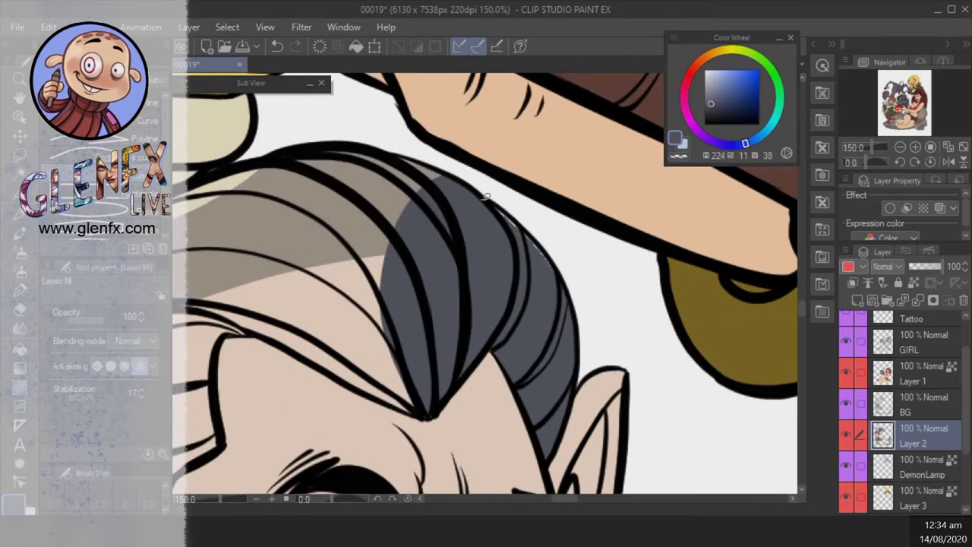
- Extend the dark blue-grey hair fill (H224 S11 V38) over the strands behind the ear and along the hairline
{"action": "left_click_drag", "start_coordinate": [574, 311], "coordinate": [673, 342]}
{"action": "left_click_drag", "start_coordinate": [455, 228], "coordinate": [502, 243]}
{"action": "left_click_drag", "start_coordinate": [228, 266], "coordinate": [349, 239]}
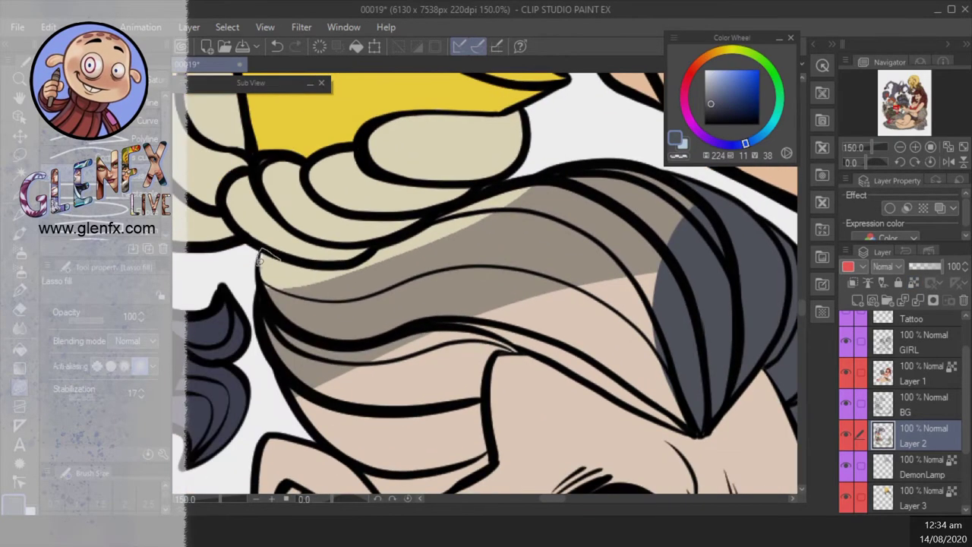
{"action": "left_click_drag", "start_coordinate": [265, 257], "coordinate": [262, 319]}
{"action": "mouse_move", "coordinate": [262, 308]}
{"action": "left_mouse_down"}
{"action": "mouse_move", "coordinate": [271, 349]}
{"action": "mouse_move", "coordinate": [265, 315]}
{"action": "left_mouse_up"}
{"action": "left_click_drag", "start_coordinate": [395, 364], "coordinate": [369, 186]}
{"action": "left_click_drag", "start_coordinate": [357, 257], "coordinate": [351, 319]}
{"action": "mouse_move", "coordinate": [406, 414]}
{"action": "left_mouse_down"}
{"action": "mouse_move", "coordinate": [460, 208]}
{"action": "mouse_move", "coordinate": [364, 129]}
{"action": "left_mouse_up"}
{"action": "left_click_drag", "start_coordinate": [365, 152], "coordinate": [285, 251]}
{"action": "mouse_move", "coordinate": [410, 277]}
{"action": "left_mouse_down"}
{"action": "mouse_move", "coordinate": [387, 256]}
{"action": "mouse_move", "coordinate": [517, 330]}
{"action": "mouse_move", "coordinate": [411, 277]}
{"action": "left_mouse_up"}
{"action": "left_click_drag", "start_coordinate": [426, 176], "coordinate": [488, 282]}
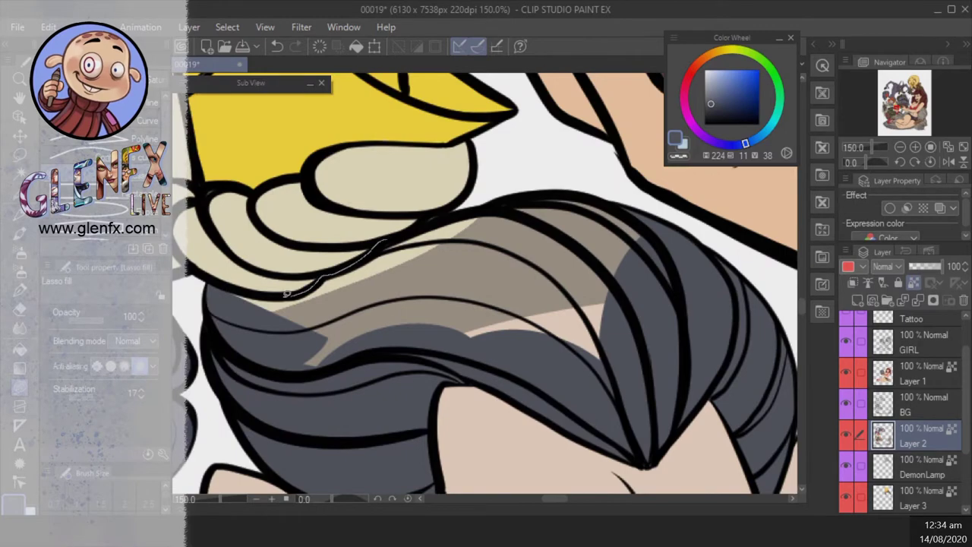
- Fill the remaining strip across the crown of the vampire's hair, below the clown's hand, with dark blue-grey (H224 S11 V38)
{"action": "mouse_move", "coordinate": [287, 295]}
{"action": "left_mouse_down"}
{"action": "mouse_move", "coordinate": [497, 221]}
{"action": "mouse_move", "coordinate": [454, 243]}
{"action": "left_mouse_up"}
{"action": "mouse_move", "coordinate": [608, 274]}
{"action": "left_mouse_down"}
{"action": "mouse_move", "coordinate": [520, 184]}
{"action": "mouse_move", "coordinate": [562, 258]}
{"action": "left_mouse_up"}
{"action": "scroll", "coordinate": [665, 228], "scroll_direction": "down", "scroll_amount": 5}
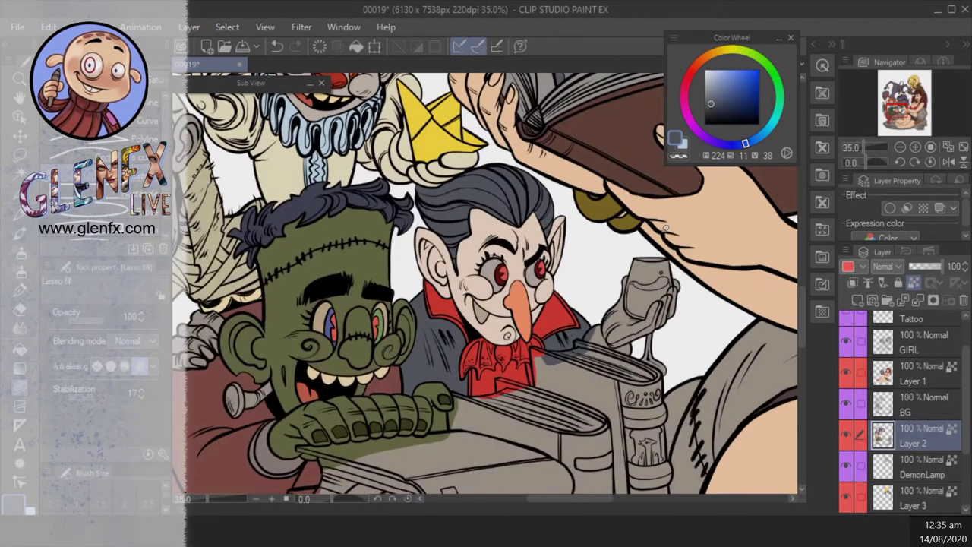
- Lasso-fill the vampire's raised hand, wrist and the glass it holds with pale beige (H43 S21 V81)
{"action": "scroll", "coordinate": [665, 228], "scroll_direction": "up", "scroll_amount": 5}
{"action": "left_click", "coordinate": [600, 304], "text": "alt"}
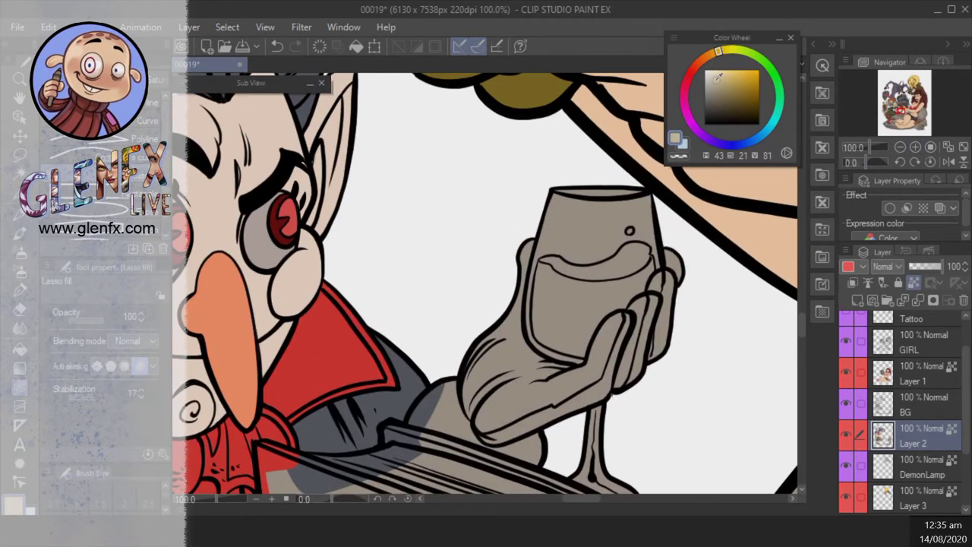
{"action": "mouse_move", "coordinate": [440, 376]}
{"action": "left_mouse_down"}
{"action": "mouse_move", "coordinate": [694, 401]}
{"action": "mouse_move", "coordinate": [531, 465]}
{"action": "left_mouse_up"}
{"action": "left_click_drag", "start_coordinate": [688, 379], "coordinate": [645, 341]}
- Fill the stem and foot of the wine glass with blue-grey (H235 S9 V63)
{"action": "left_click", "coordinate": [737, 144]}
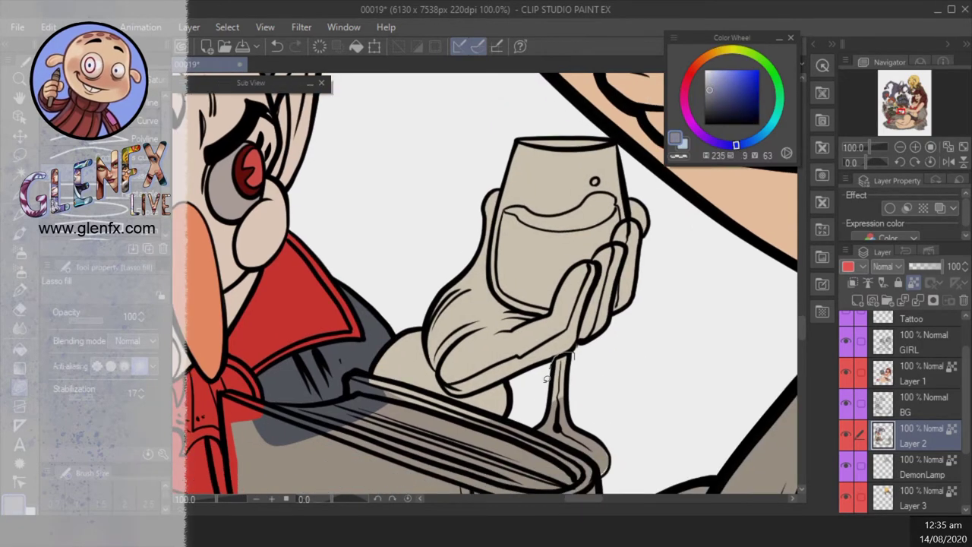
{"action": "left_click_drag", "start_coordinate": [565, 357], "coordinate": [549, 378]}
{"action": "left_click_drag", "start_coordinate": [607, 303], "coordinate": [547, 285]}
- Lasso-fill the bowl of the vampire's wine glass with blue-grey (H235 S9 V63), keeping the fingers uncovered
{"action": "left_click_drag", "start_coordinate": [489, 259], "coordinate": [471, 357]}
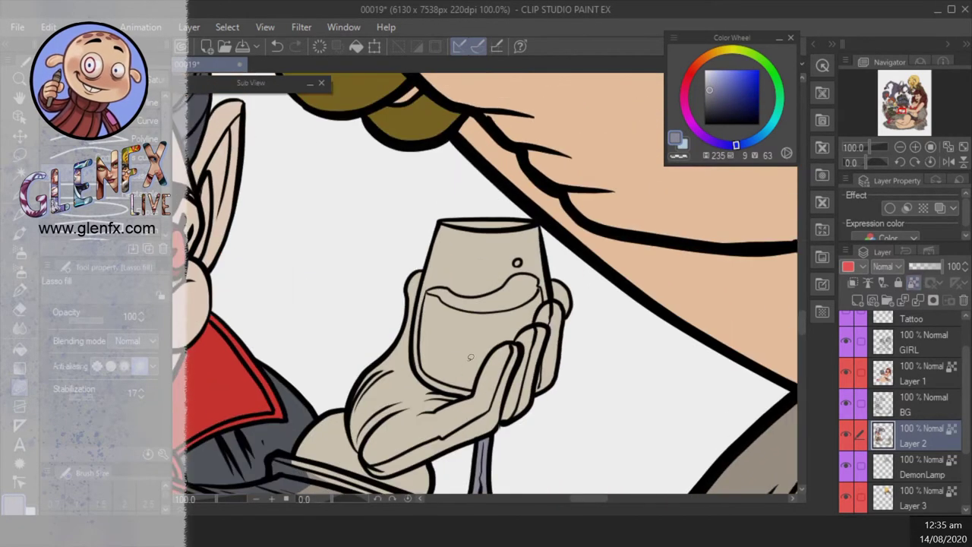
{"action": "left_click_drag", "start_coordinate": [427, 379], "coordinate": [421, 326]}
{"action": "left_click_drag", "start_coordinate": [456, 304], "coordinate": [448, 363]}
{"action": "left_click_drag", "start_coordinate": [413, 410], "coordinate": [544, 304]}
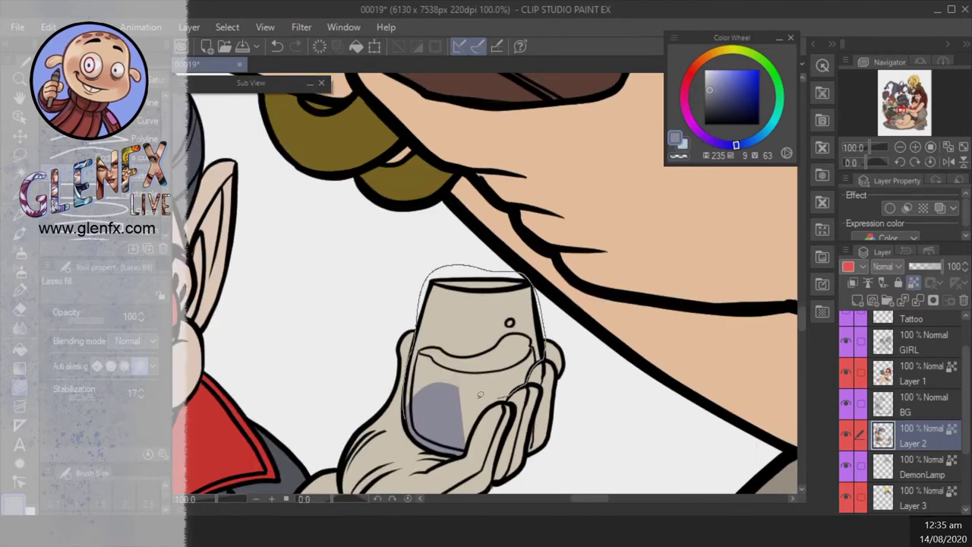
{"action": "mouse_move", "coordinate": [480, 394]}
{"action": "left_mouse_down"}
{"action": "mouse_move", "coordinate": [453, 380]}
{"action": "mouse_move", "coordinate": [547, 338]}
{"action": "left_mouse_up"}
- Fill the wine and the small droplet inside the glass with dark red (H2 S87 V40)
{"action": "key", "text": "g"}
{"action": "left_click", "coordinate": [560, 385]}
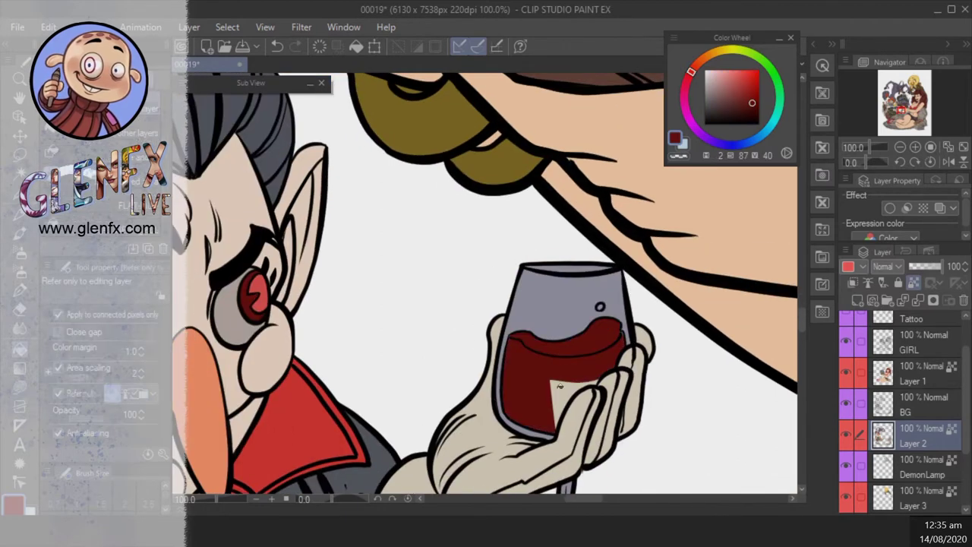
{"action": "left_click", "coordinate": [560, 386]}
{"action": "key", "text": "u"}
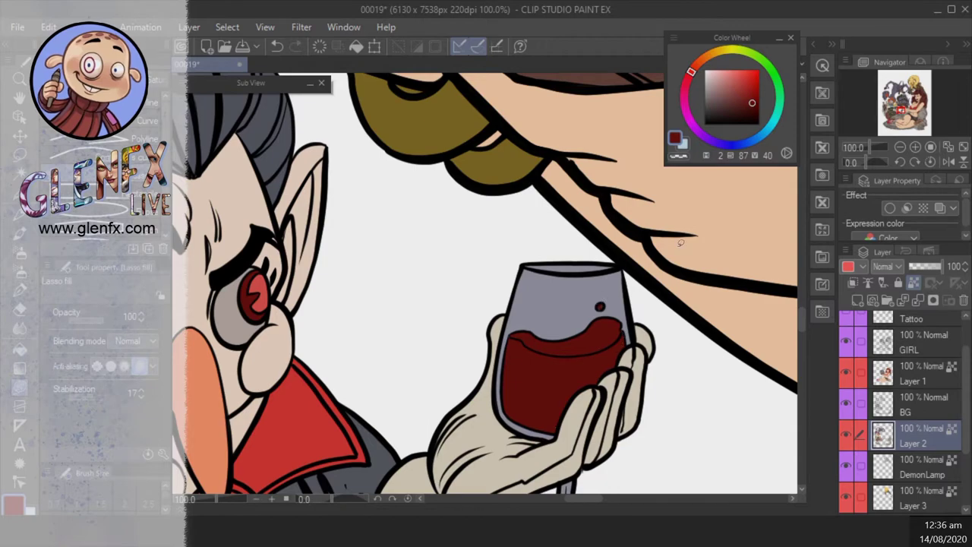
- Recolour all of Frankenstein's green skin at once with a lighter muted green (H66 S23 V62)
{"action": "scroll", "coordinate": [486, 288], "scroll_direction": "down", "scroll_amount": 2}
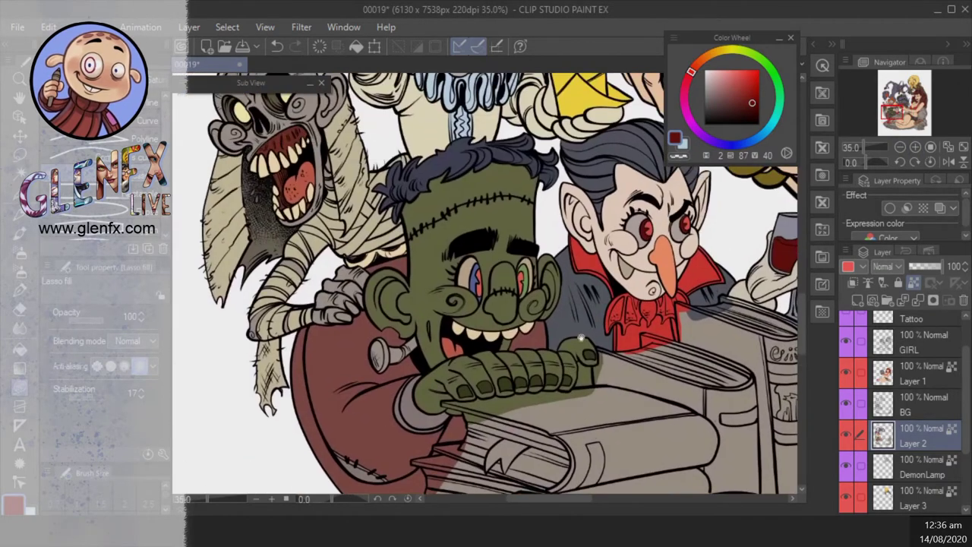
{"action": "scroll", "coordinate": [486, 289], "scroll_direction": "up", "scroll_amount": 1}
{"action": "left_click", "coordinate": [550, 318], "text": "alt"}
{"action": "mouse_move", "coordinate": [430, 378]}
{"action": "left_mouse_down"}
{"action": "mouse_move", "coordinate": [406, 375]}
{"action": "mouse_move", "coordinate": [373, 404]}
{"action": "left_mouse_up"}
{"action": "scroll", "coordinate": [374, 404], "scroll_direction": "down", "scroll_amount": 1}
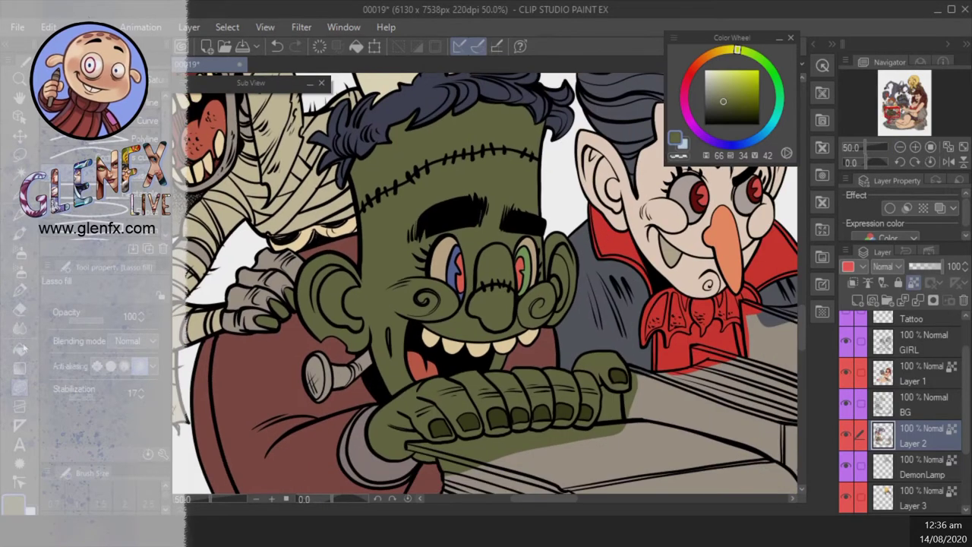
{"action": "key", "text": "g"}
{"action": "left_click_drag", "start_coordinate": [725, 97], "coordinate": [717, 91]}
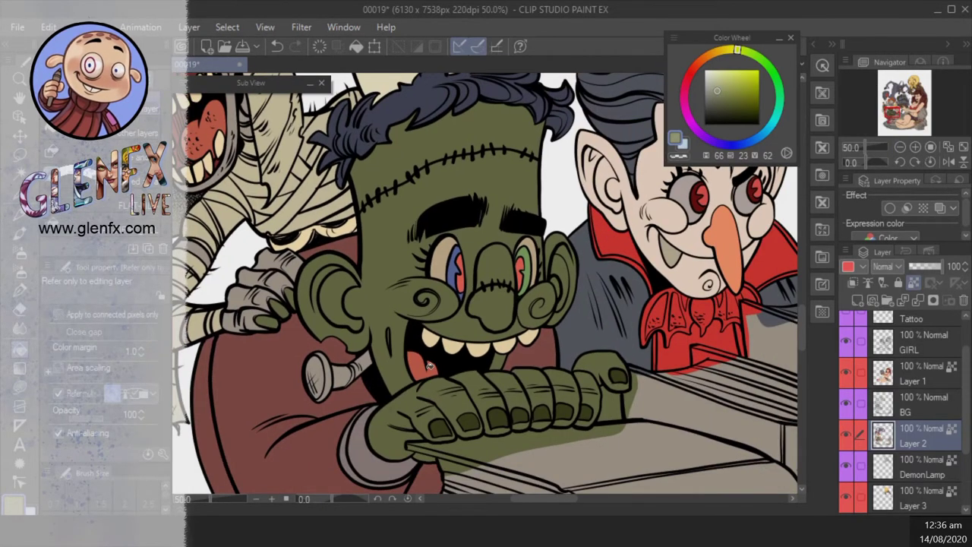
{"action": "left_click", "coordinate": [429, 365]}
{"action": "key", "text": "ctrl+z"}
{"action": "key", "text": "ctrl+y"}
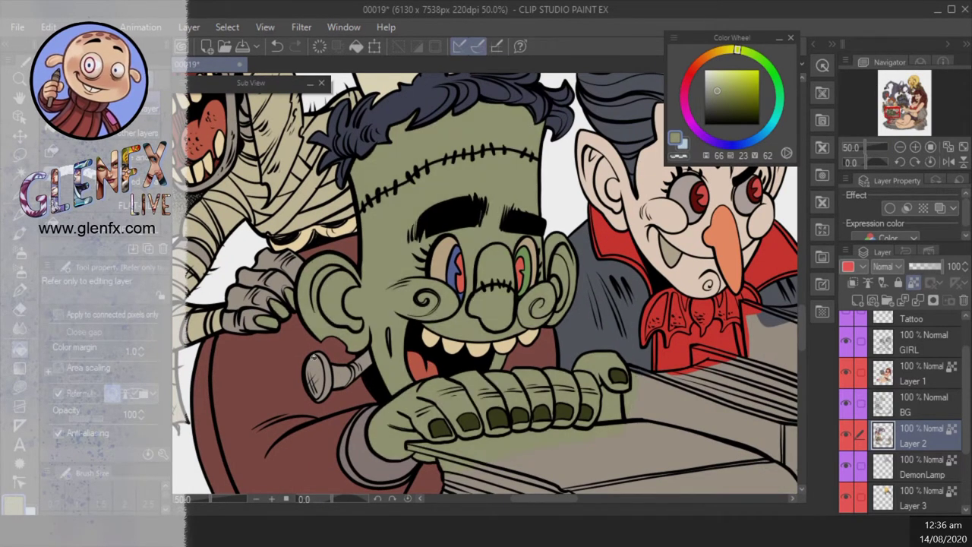
- Sample the vampire's cape colour (H213 S9 V38) and fill the gap between Frankenstein's thumb and the books with it
{"action": "key", "text": "u"}
{"action": "mouse_move", "coordinate": [640, 296]}
{"action": "left_mouse_down"}
{"action": "mouse_move", "coordinate": [611, 366]}
{"action": "mouse_move", "coordinate": [528, 196]}
{"action": "left_mouse_up"}
{"action": "left_click", "coordinate": [514, 242], "text": "alt"}
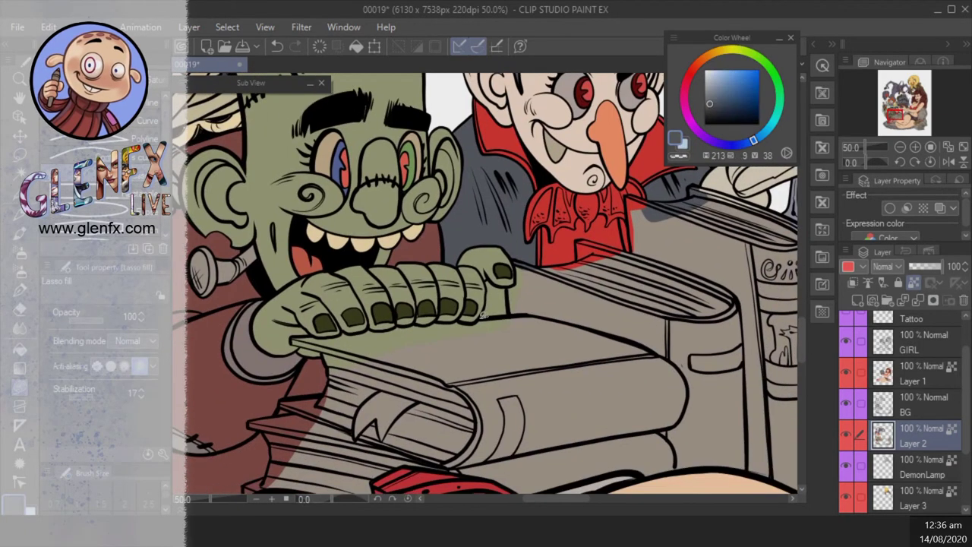
{"action": "left_click_drag", "start_coordinate": [508, 304], "coordinate": [507, 310]}
- Lasso-fill the large stitched cushion behind the woman with dusty purple (H322 S23 V67) on both sides of her body
{"action": "left_click", "coordinate": [900, 147]}
{"action": "left_click_drag", "start_coordinate": [896, 114], "coordinate": [906, 108]}
{"action": "left_click", "coordinate": [687, 104]}
{"action": "left_click", "coordinate": [717, 87]}
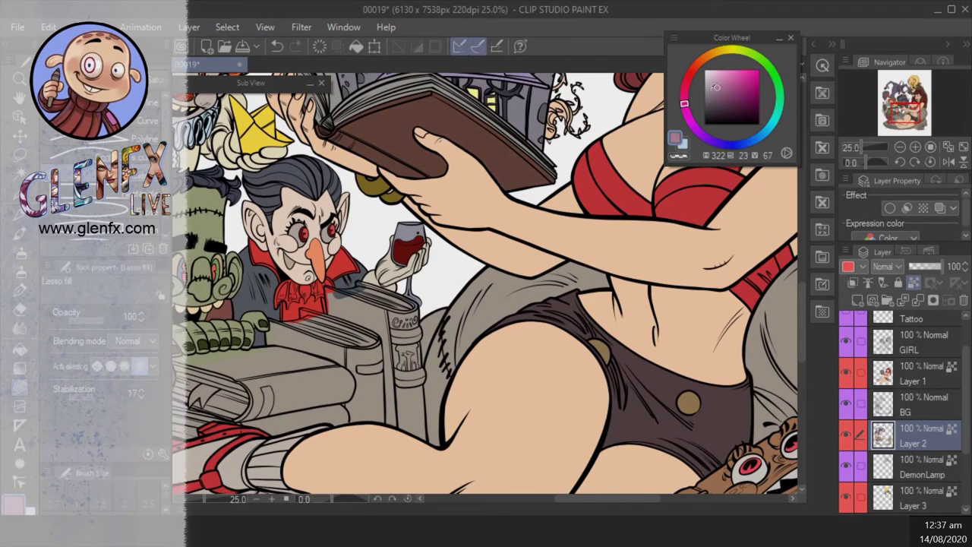
{"action": "left_click", "coordinate": [917, 118]}
{"action": "scroll", "coordinate": [658, 337], "scroll_direction": "up", "scroll_amount": 5}
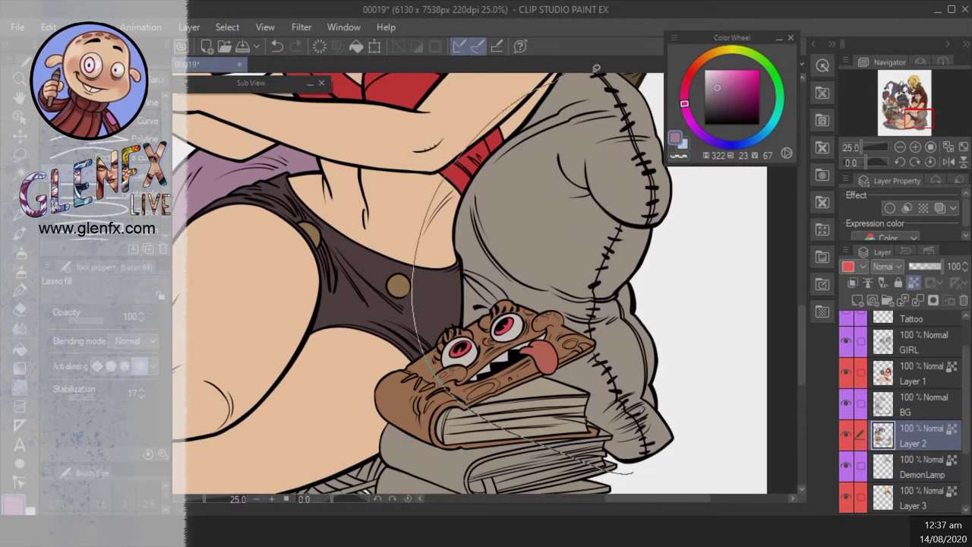
{"action": "scroll", "coordinate": [605, 349], "scroll_direction": "left", "scroll_amount": 5}
{"action": "scroll", "coordinate": [605, 349], "scroll_direction": "right", "scroll_amount": 3}
- Lasso-fill the cushion section below the stitches, between the books and the woman's thigh, with light blue (H221 S26 V87)
{"action": "key", "text": "x"}
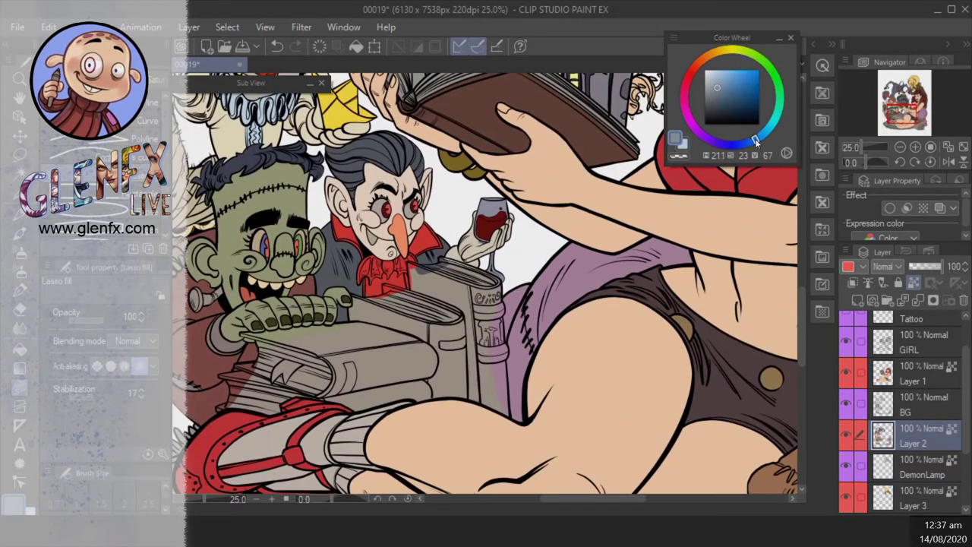
{"action": "left_click_drag", "start_coordinate": [528, 312], "coordinate": [505, 449]}
{"action": "scroll", "coordinate": [505, 448], "scroll_direction": "right", "scroll_amount": 6}
{"action": "key", "text": "x"}
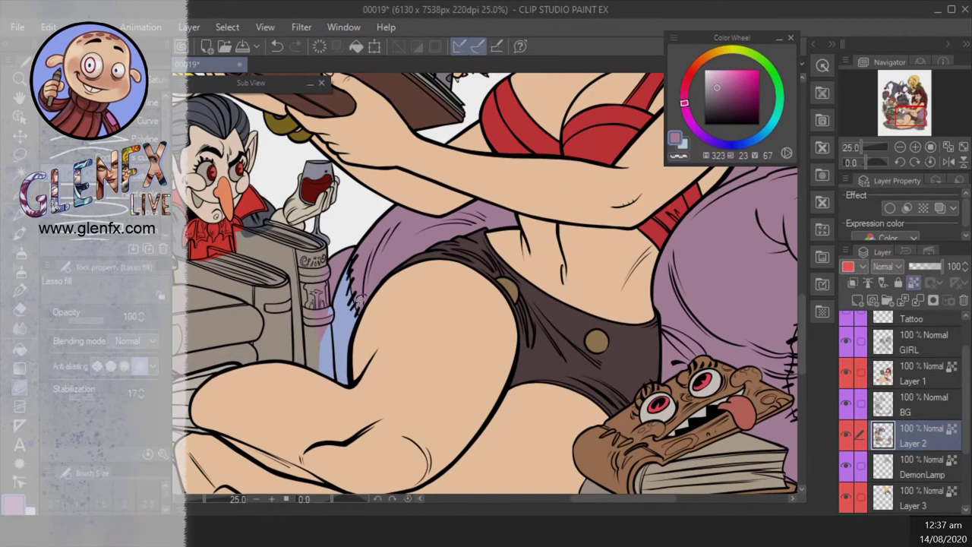
- Lasso-fill the cushion's lower outer section, beyond the seam beside the monster book, with light blue (H221 S26 V87)
{"action": "key", "text": "x"}
{"action": "scroll", "coordinate": [384, 297], "scroll_direction": "right", "scroll_amount": 6}
{"action": "scroll", "coordinate": [601, 325], "scroll_direction": "up", "scroll_amount": 1}
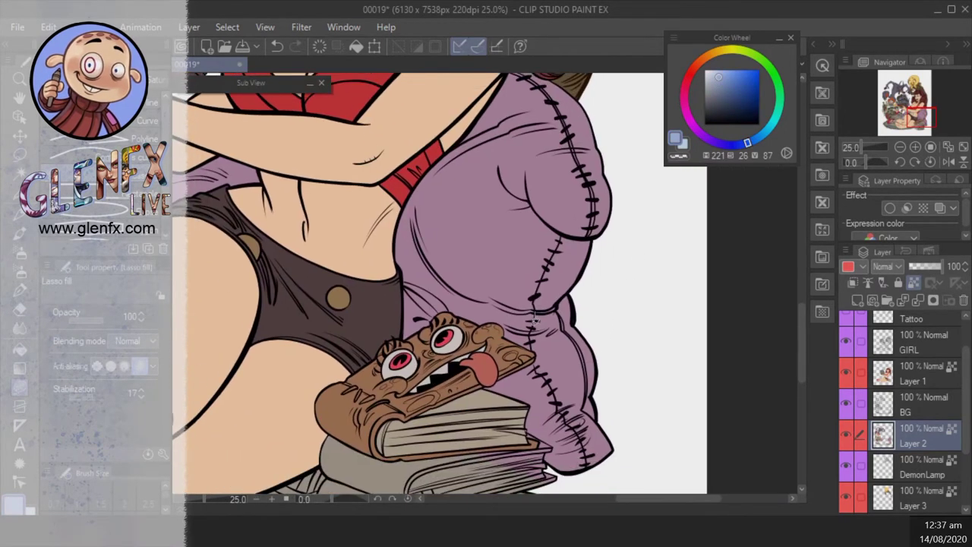
{"action": "mouse_move", "coordinate": [566, 417]}
{"action": "left_mouse_down"}
{"action": "mouse_move", "coordinate": [600, 298]}
{"action": "mouse_move", "coordinate": [545, 397]}
{"action": "left_mouse_up"}
{"action": "key", "text": "x"}
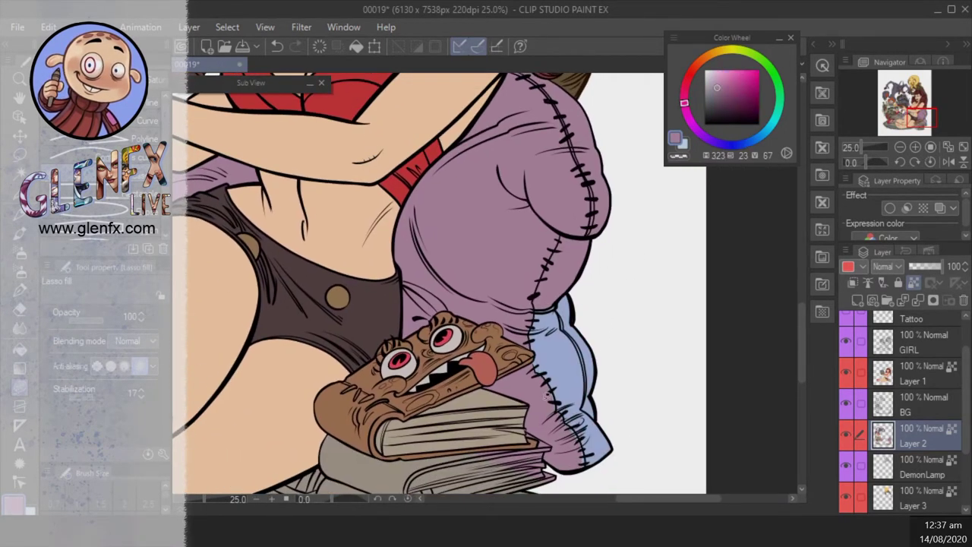
- Continue the light blue fill (H221 S26 V87) up the cushion's outer edge, following the stitched seam to its top
{"action": "key", "text": "x"}
{"action": "scroll", "coordinate": [484, 420], "scroll_direction": "up", "scroll_amount": 3}
{"action": "scroll", "coordinate": [484, 420], "scroll_direction": "right", "scroll_amount": 2}
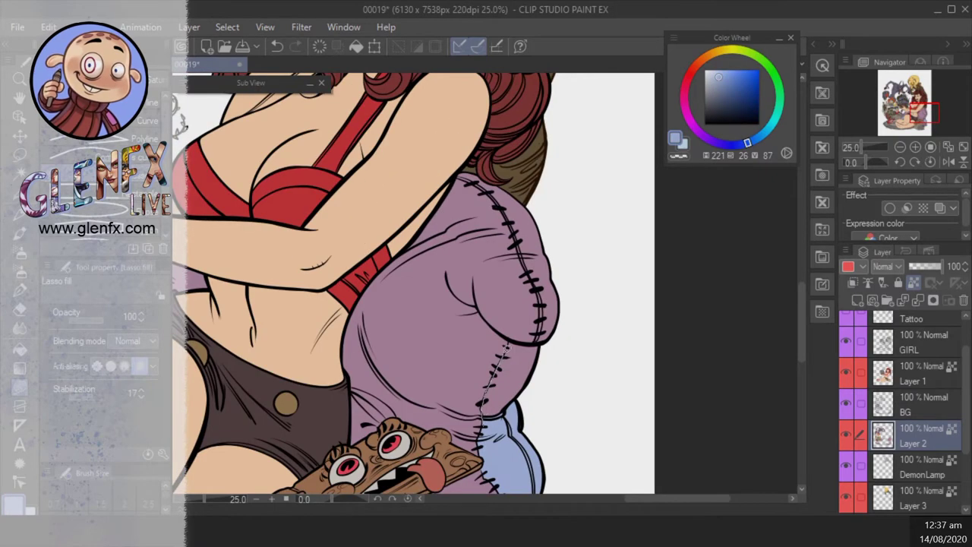
{"action": "scroll", "coordinate": [505, 347], "scroll_direction": "up", "scroll_amount": 3}
{"action": "scroll", "coordinate": [494, 319], "scroll_direction": "right", "scroll_amount": 1}
{"action": "key", "text": "ctrl+minus"}
{"action": "key", "text": "ctrl+minus"}
{"action": "key", "text": "ctrl+minus"}
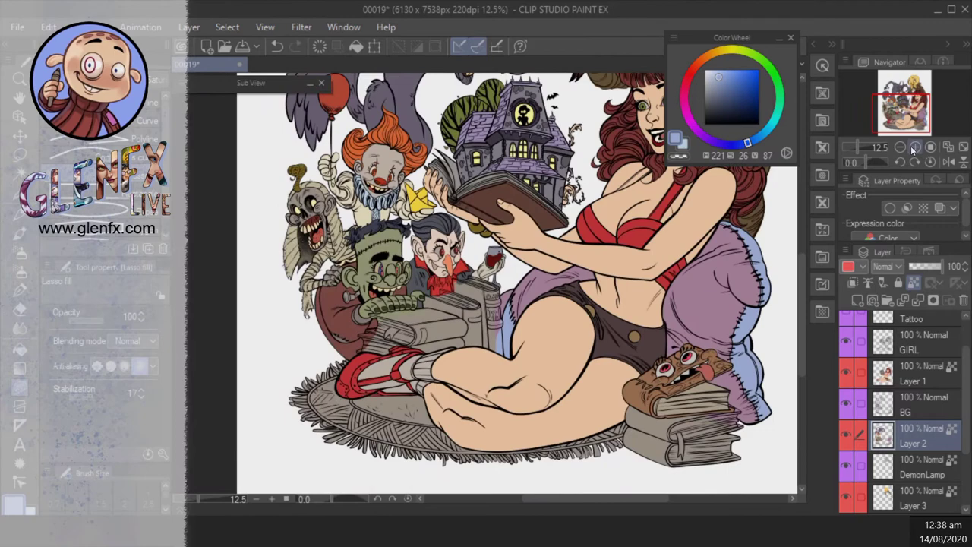
- Lasso-fill the corner of the book cover beside Frankenstein's thumb with reddish brown (H7 S35 V44)
{"action": "left_click", "coordinate": [914, 146]}
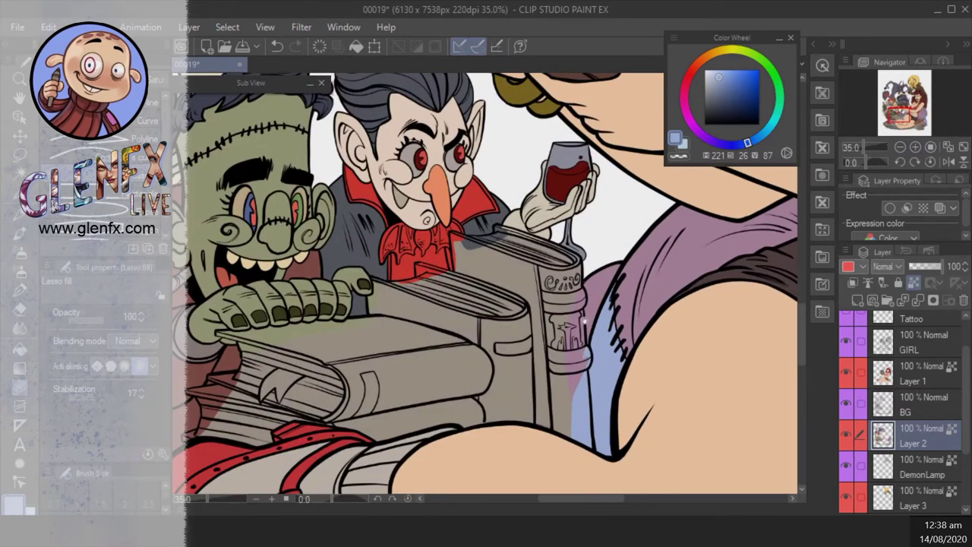
{"action": "left_click", "coordinate": [915, 147]}
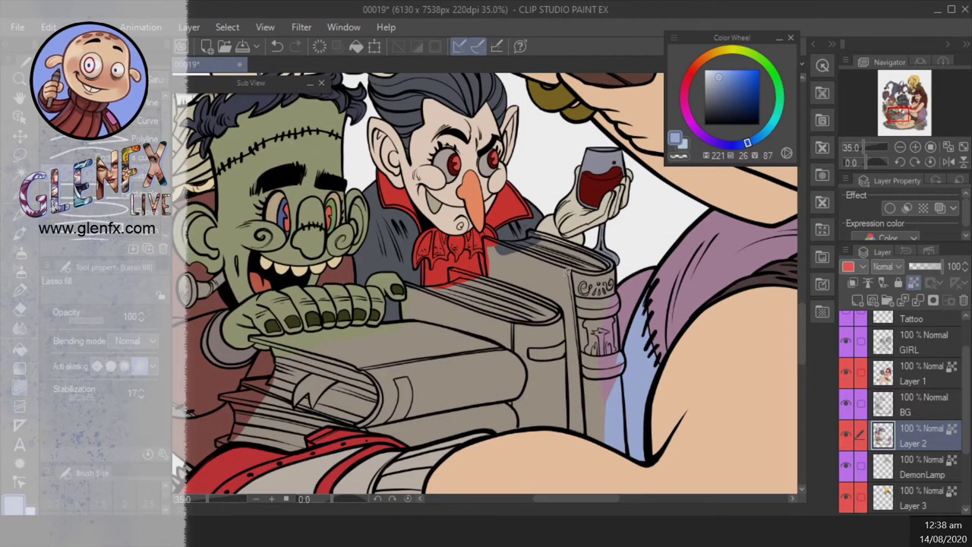
{"action": "left_click", "coordinate": [693, 69]}
{"action": "left_click", "coordinate": [725, 99]}
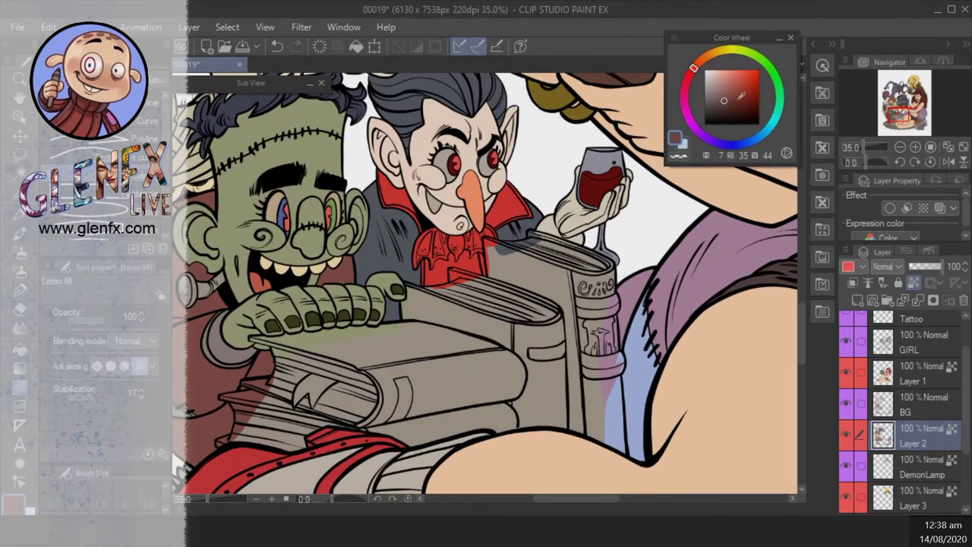
{"action": "scroll", "coordinate": [441, 312], "scroll_direction": "up", "scroll_amount": 2}
{"action": "left_click_drag", "start_coordinate": [371, 268], "coordinate": [465, 310]}
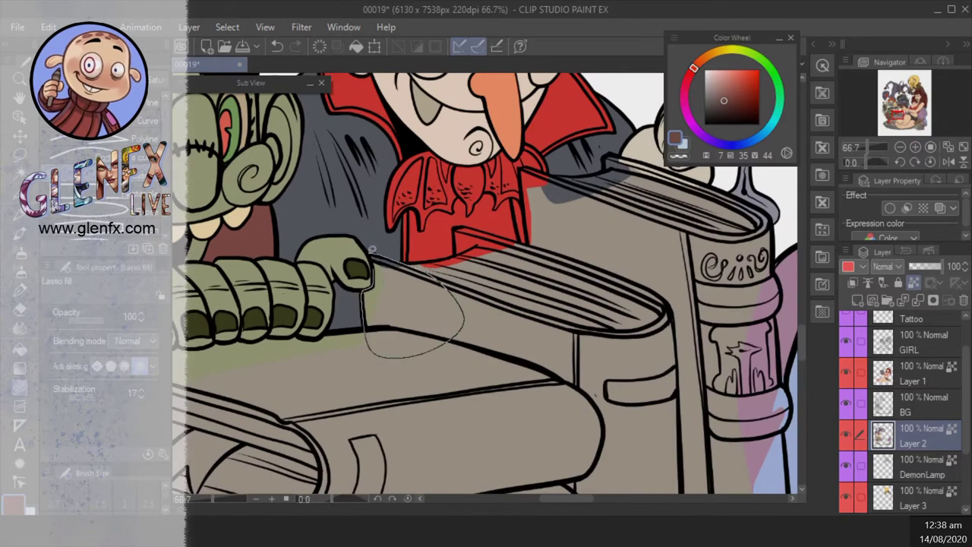
{"action": "left_click_drag", "start_coordinate": [372, 249], "coordinate": [373, 259]}
- Extend the reddish-brown fill (H7 S35 V44) over the rest of that book's cover, page edges and spine
{"action": "left_click_drag", "start_coordinate": [468, 223], "coordinate": [414, 300]}
{"action": "left_click_drag", "start_coordinate": [405, 298], "coordinate": [483, 234]}
{"action": "mouse_move", "coordinate": [486, 228]}
{"action": "left_mouse_down"}
{"action": "mouse_move", "coordinate": [593, 152]}
{"action": "mouse_move", "coordinate": [464, 319]}
{"action": "left_mouse_up"}
{"action": "left_click_drag", "start_coordinate": [577, 304], "coordinate": [425, 303]}
{"action": "mouse_move", "coordinate": [494, 197]}
{"action": "left_mouse_down"}
{"action": "mouse_move", "coordinate": [425, 349]}
{"action": "mouse_move", "coordinate": [524, 220]}
{"action": "left_mouse_up"}
{"action": "left_click_drag", "start_coordinate": [524, 220], "coordinate": [569, 329]}
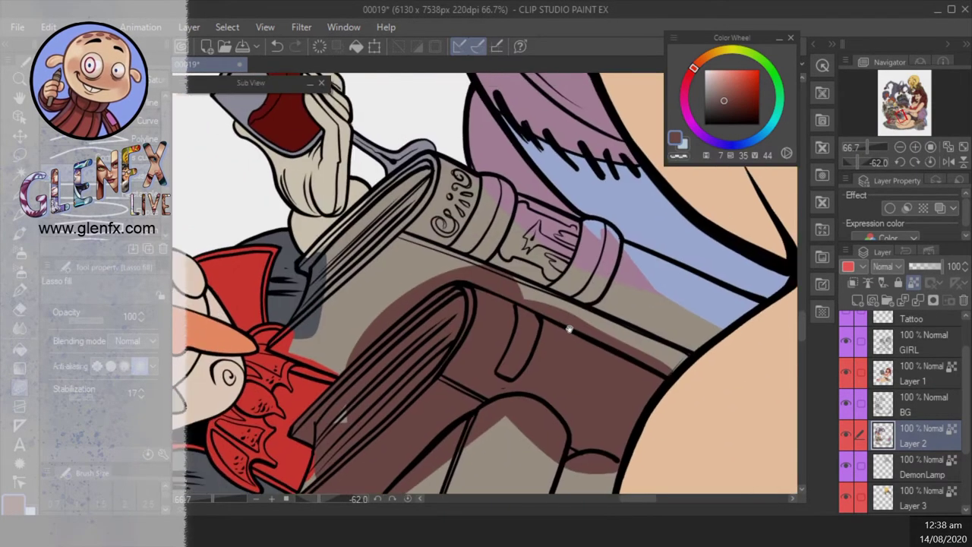
- Lasso-fill the cover and page edges of the upright book below the vampire's glass with brown (H31 S47 V44)
{"action": "left_click", "coordinate": [708, 55]}
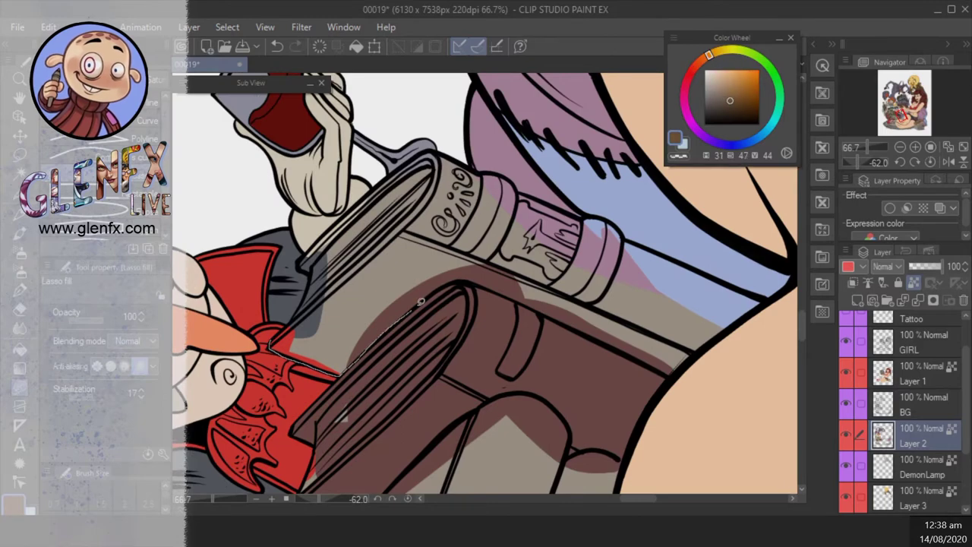
{"action": "left_click_drag", "start_coordinate": [421, 302], "coordinate": [393, 319]}
{"action": "mouse_move", "coordinate": [449, 210]}
{"action": "left_mouse_down"}
{"action": "mouse_move", "coordinate": [327, 304]}
{"action": "mouse_move", "coordinate": [380, 332]}
{"action": "mouse_move", "coordinate": [387, 347]}
{"action": "left_mouse_up"}
{"action": "left_click_drag", "start_coordinate": [304, 287], "coordinate": [342, 239]}
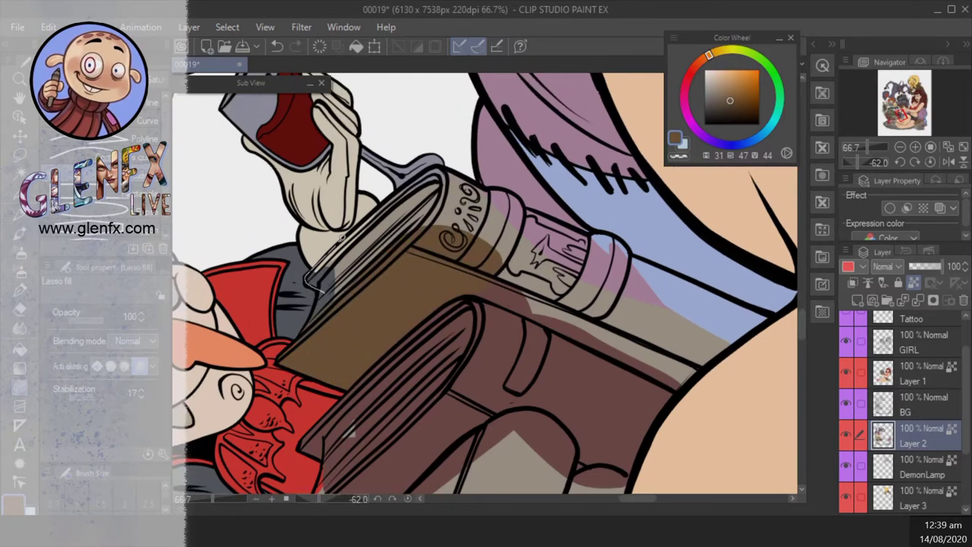
{"action": "left_click_drag", "start_coordinate": [305, 288], "coordinate": [307, 289]}
- Fill the upright book's ornamented spine with brown (H31 S47 V44) down to the woman's thigh, then reset the canvas rotation
{"action": "left_click_drag", "start_coordinate": [846, 162], "coordinate": [843, 163]}
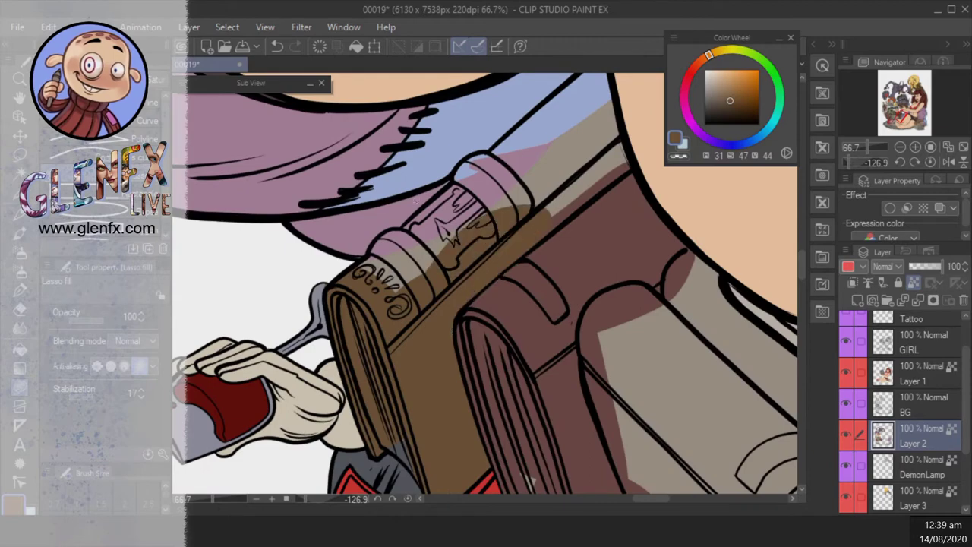
{"action": "left_click_drag", "start_coordinate": [389, 229], "coordinate": [378, 246]}
{"action": "left_click", "coordinate": [379, 247], "text": "alt"}
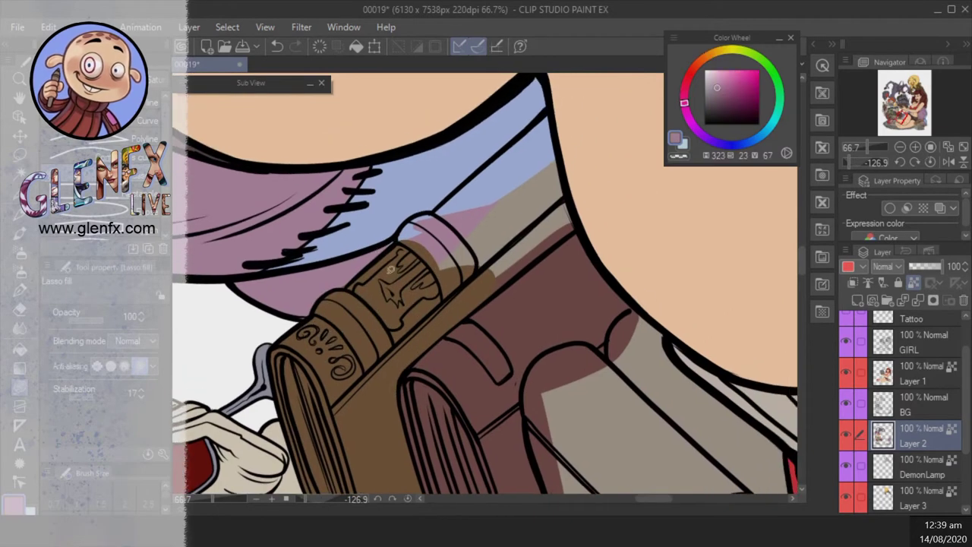
{"action": "left_click", "coordinate": [390, 268], "text": "alt"}
{"action": "left_click_drag", "start_coordinate": [456, 228], "coordinate": [410, 247]}
{"action": "mouse_move", "coordinate": [507, 141]}
{"action": "left_mouse_down"}
{"action": "mouse_move", "coordinate": [436, 203]}
{"action": "mouse_move", "coordinate": [538, 253]}
{"action": "mouse_move", "coordinate": [552, 158]}
{"action": "left_mouse_up"}
{"action": "key", "text": "ctrl+shift+r"}
- Lasso-fill the page edges of the upright brown book with pale beige (H43 S26 V83)
{"action": "left_click", "coordinate": [650, 191], "text": "alt"}
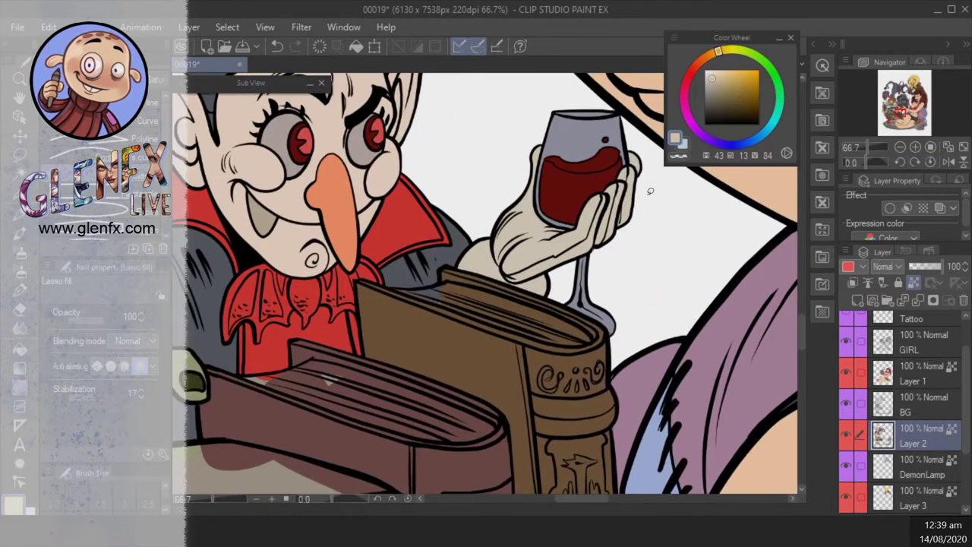
{"action": "left_click", "coordinate": [917, 147]}
{"action": "left_click_drag", "start_coordinate": [877, 162], "coordinate": [857, 163]}
{"action": "mouse_move", "coordinate": [429, 384]}
{"action": "left_mouse_down"}
{"action": "mouse_move", "coordinate": [466, 336]}
{"action": "mouse_move", "coordinate": [559, 279]}
{"action": "left_mouse_up"}
{"action": "left_click_drag", "start_coordinate": [642, 213], "coordinate": [566, 266]}
{"action": "scroll", "coordinate": [488, 333], "scroll_direction": "down", "scroll_amount": 5}
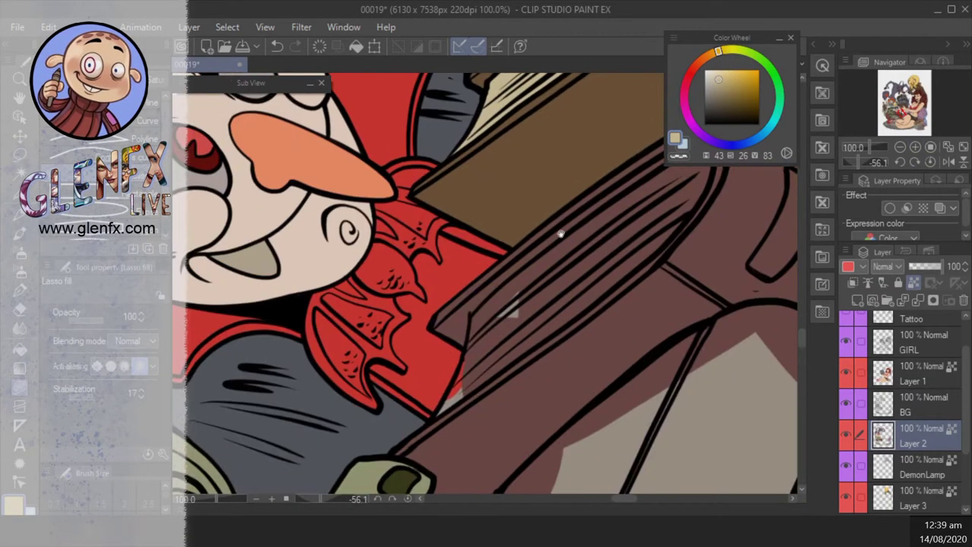
- Lasso-fill the page edges of the reddish-brown book with pale beige (H43 S26 V83)
{"action": "mouse_move", "coordinate": [434, 403]}
{"action": "left_mouse_down"}
{"action": "mouse_move", "coordinate": [575, 243]}
{"action": "mouse_move", "coordinate": [517, 318]}
{"action": "left_mouse_up"}
{"action": "mouse_move", "coordinate": [484, 354]}
{"action": "left_mouse_down"}
{"action": "mouse_move", "coordinate": [397, 345]}
{"action": "mouse_move", "coordinate": [576, 211]}
{"action": "left_mouse_up"}
{"action": "scroll", "coordinate": [506, 335], "scroll_direction": "down", "scroll_amount": 6}
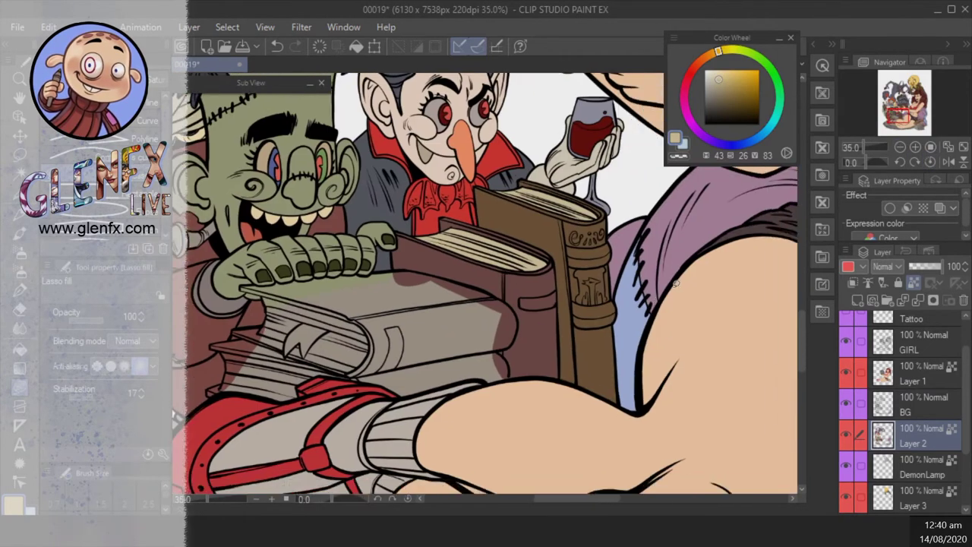
- Lasso-fill the cover edges and spine of the book under Frankenstein's hand with dark blue (H227 S26 V45)
{"action": "left_click", "coordinate": [742, 139]}
{"action": "left_click", "coordinate": [726, 89]}
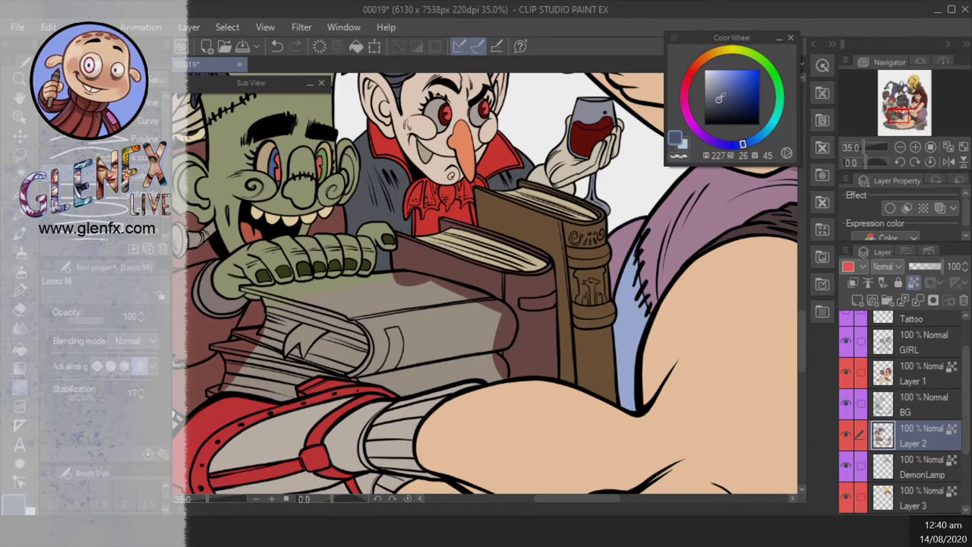
{"action": "left_click", "coordinate": [915, 146]}
{"action": "left_click", "coordinate": [915, 146]}
{"action": "mouse_move", "coordinate": [240, 325]}
{"action": "left_mouse_down"}
{"action": "mouse_move", "coordinate": [360, 401]}
{"action": "mouse_move", "coordinate": [524, 380]}
{"action": "left_mouse_up"}
{"action": "mouse_move", "coordinate": [251, 334]}
{"action": "left_mouse_down"}
{"action": "mouse_move", "coordinate": [298, 314]}
{"action": "mouse_move", "coordinate": [259, 247]}
{"action": "mouse_move", "coordinate": [547, 335]}
{"action": "mouse_move", "coordinate": [524, 376]}
{"action": "left_mouse_up"}
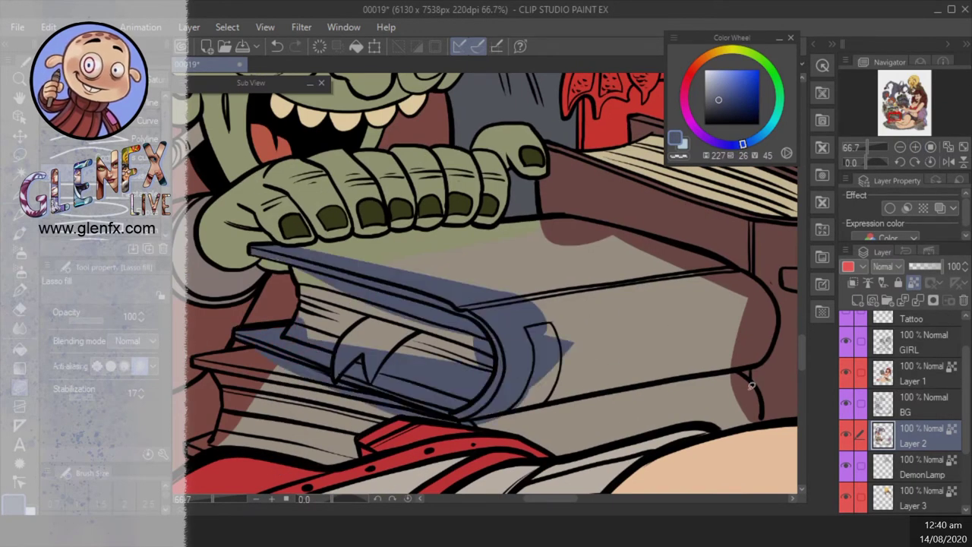
{"action": "left_click_drag", "start_coordinate": [771, 294], "coordinate": [779, 320]}
{"action": "left_click_drag", "start_coordinate": [881, 155], "coordinate": [369, 410]}
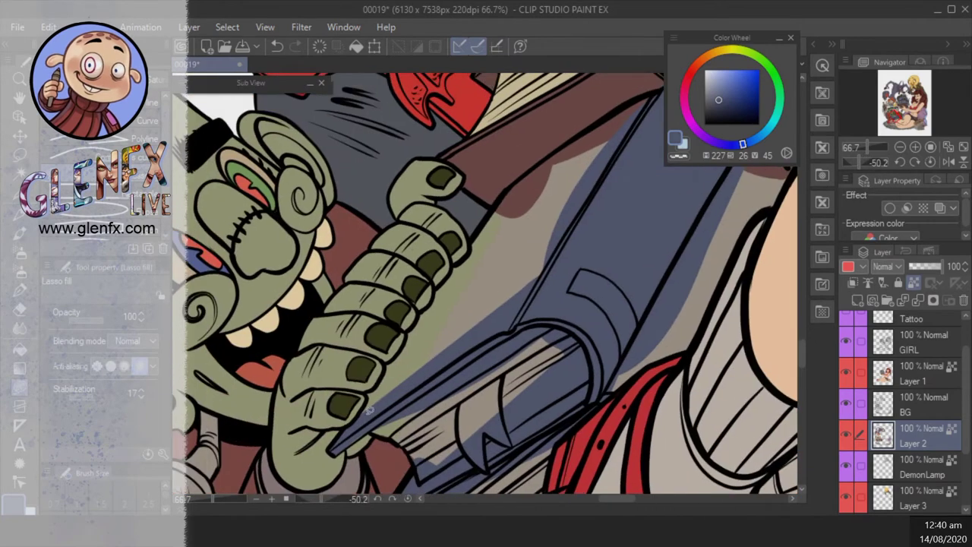
- Extend the dark blue fill (H227 S26 V45) across the book's top cover, along Frankenstein's fingers to its back edge
{"action": "scroll", "coordinate": [361, 416], "scroll_direction": "up", "scroll_amount": 3}
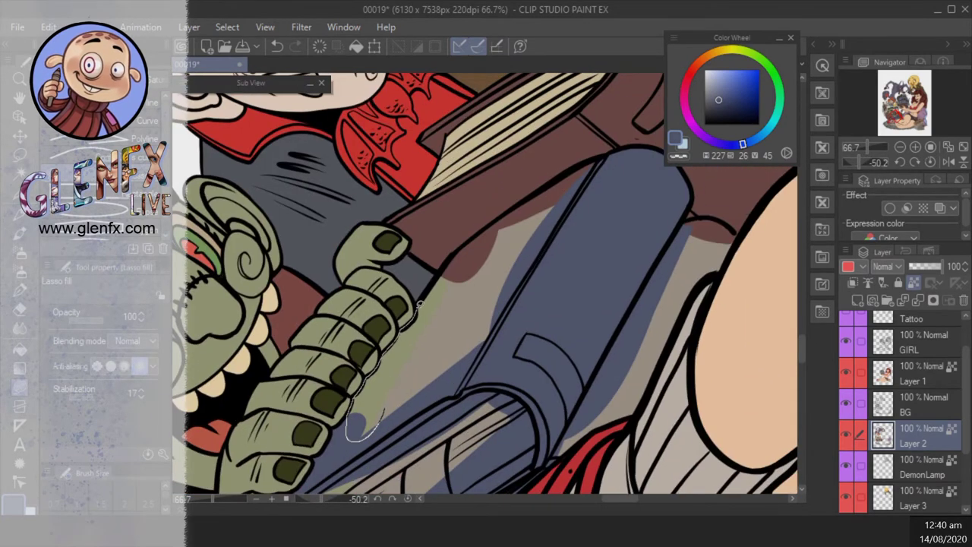
{"action": "left_click_drag", "start_coordinate": [420, 304], "coordinate": [422, 302]}
{"action": "scroll", "coordinate": [419, 303], "scroll_direction": "up", "scroll_amount": 3}
{"action": "mouse_move", "coordinate": [357, 465]}
{"action": "left_mouse_down"}
{"action": "mouse_move", "coordinate": [345, 334]}
{"action": "mouse_move", "coordinate": [446, 282]}
{"action": "mouse_move", "coordinate": [456, 289]}
{"action": "left_mouse_up"}
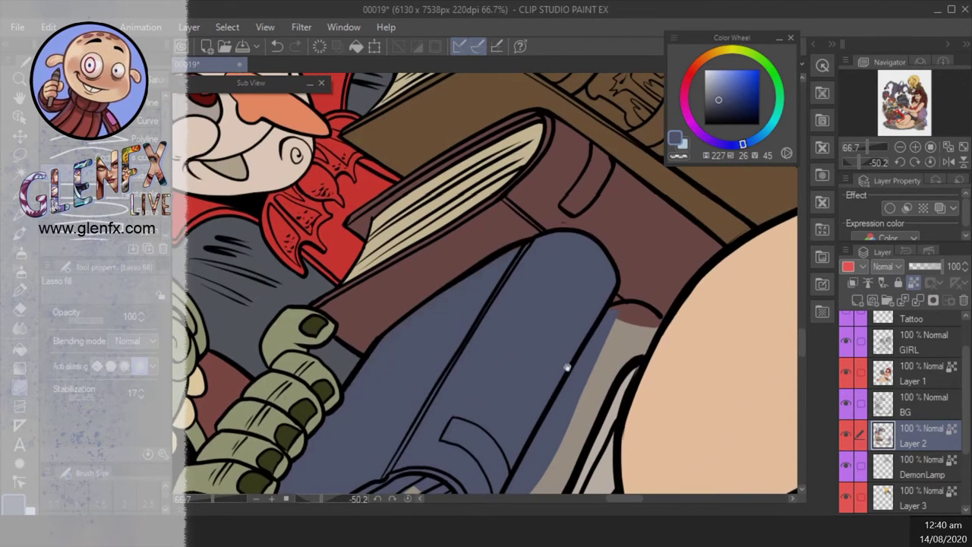
- Lasso-fill the dark blue book's page edges with pale beige (H43 S26 V83) and its ribbon bookmark with red
{"action": "scroll", "coordinate": [566, 367], "scroll_direction": "down", "scroll_amount": 5}
{"action": "scroll", "coordinate": [455, 342], "scroll_direction": "up", "scroll_amount": 5}
{"action": "left_click", "coordinate": [401, 410], "text": "alt"}
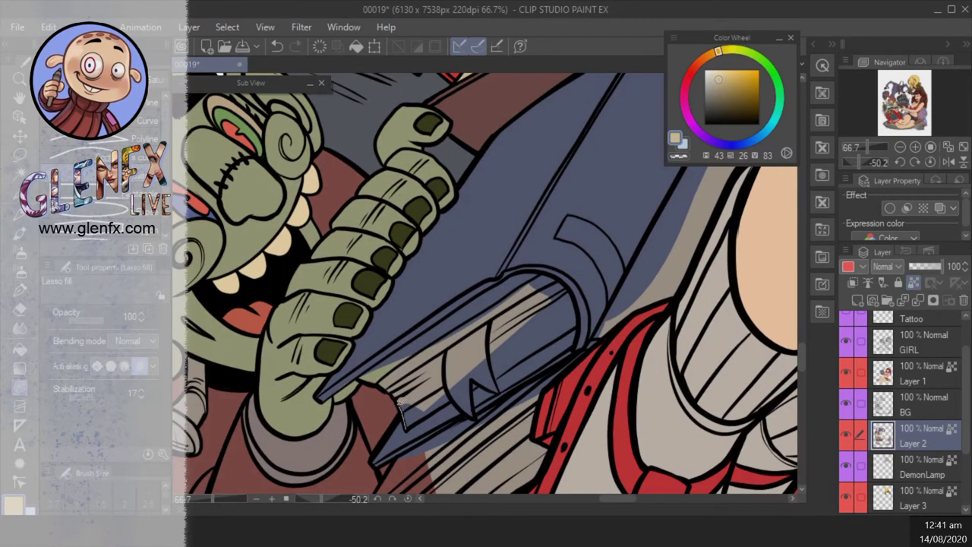
{"action": "left_click_drag", "start_coordinate": [441, 318], "coordinate": [508, 370]}
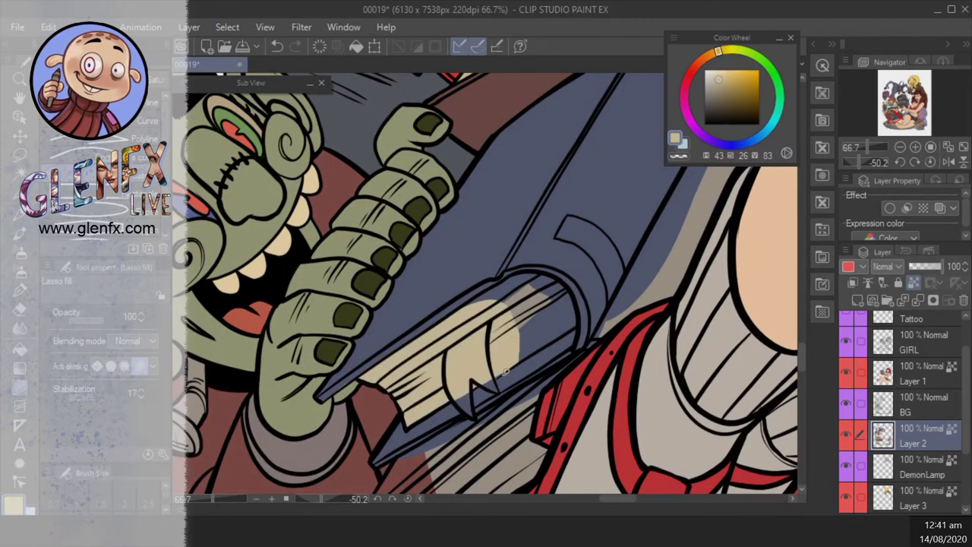
{"action": "left_click_drag", "start_coordinate": [570, 285], "coordinate": [513, 271]}
{"action": "left_click", "coordinate": [568, 386], "text": "alt"}
{"action": "mouse_move", "coordinate": [483, 380]}
{"action": "left_mouse_down"}
{"action": "mouse_move", "coordinate": [455, 416]}
{"action": "mouse_move", "coordinate": [474, 328]}
{"action": "mouse_move", "coordinate": [483, 383]}
{"action": "left_mouse_up"}
- Lasso-fill the cover of the book beneath the dark blue one with dark maroon (H355 S45 V23), including the part behind the leg
{"action": "scroll", "coordinate": [619, 312], "scroll_direction": "down", "scroll_amount": 3}
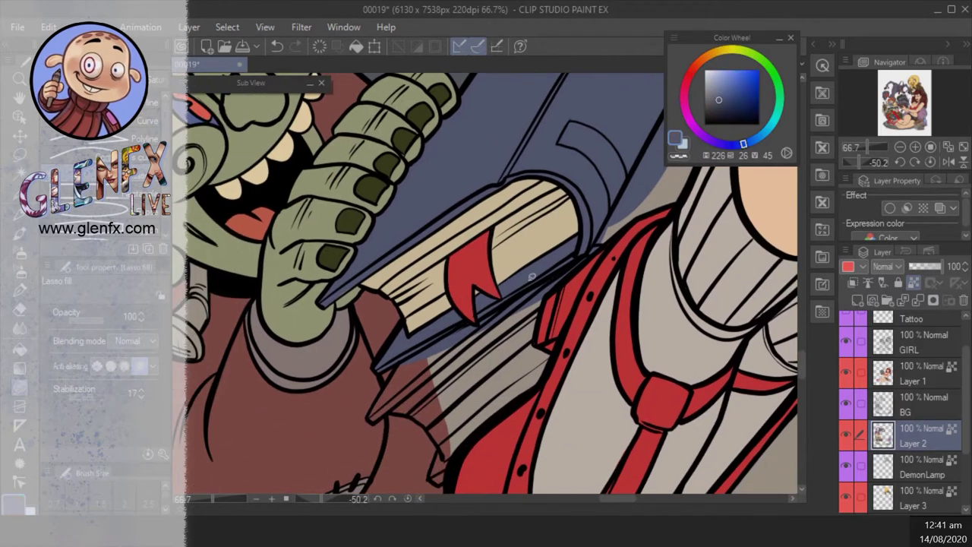
{"action": "left_click_drag", "start_coordinate": [727, 96], "coordinate": [731, 108]}
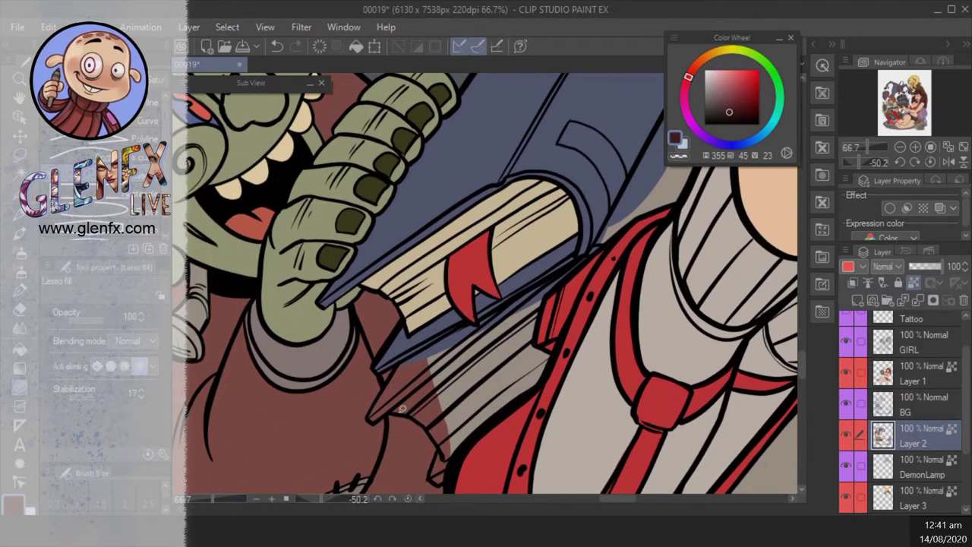
{"action": "mouse_move", "coordinate": [401, 409]}
{"action": "left_mouse_down"}
{"action": "mouse_move", "coordinate": [431, 342]}
{"action": "mouse_move", "coordinate": [486, 323]}
{"action": "mouse_move", "coordinate": [566, 262]}
{"action": "mouse_move", "coordinate": [586, 262]}
{"action": "left_mouse_up"}
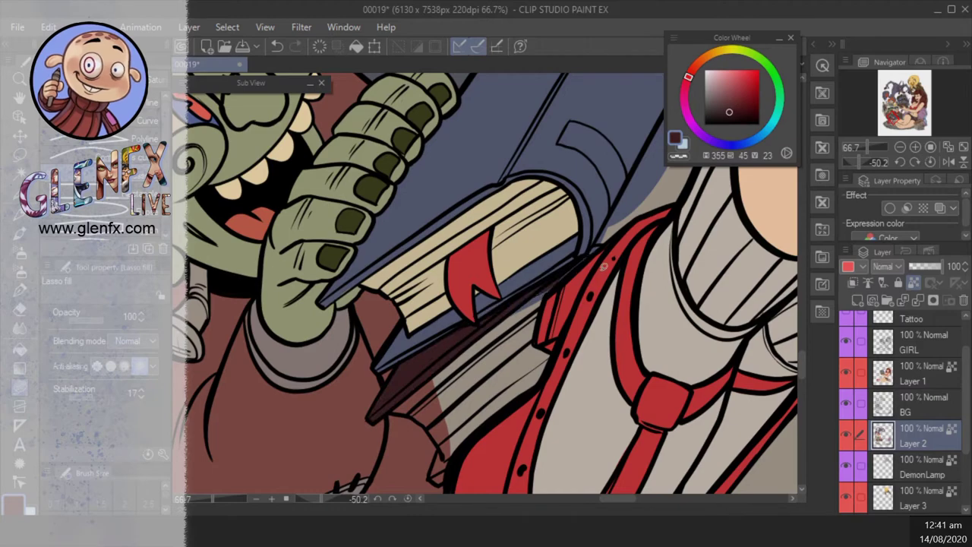
{"action": "scroll", "coordinate": [603, 266], "scroll_direction": "up", "scroll_amount": 5}
{"action": "mouse_move", "coordinate": [563, 171]}
{"action": "left_mouse_down"}
{"action": "mouse_move", "coordinate": [431, 409]}
{"action": "mouse_move", "coordinate": [514, 358]}
{"action": "mouse_move", "coordinate": [523, 322]}
{"action": "left_mouse_up"}
{"action": "left_click_drag", "start_coordinate": [617, 187], "coordinate": [493, 355]}
{"action": "scroll", "coordinate": [588, 193], "scroll_direction": "down", "scroll_amount": 5}
- Lasso-fill the page edges of the maroon book above the red shoe with pale beige (H43 S26 V83)
{"action": "left_click", "coordinate": [502, 233], "text": "alt"}
{"action": "mouse_move", "coordinate": [421, 429]}
{"action": "left_mouse_down"}
{"action": "mouse_move", "coordinate": [522, 360]}
{"action": "mouse_move", "coordinate": [542, 261]}
{"action": "mouse_move", "coordinate": [504, 280]}
{"action": "left_mouse_up"}
{"action": "scroll", "coordinate": [580, 285], "scroll_direction": "up", "scroll_amount": 2}
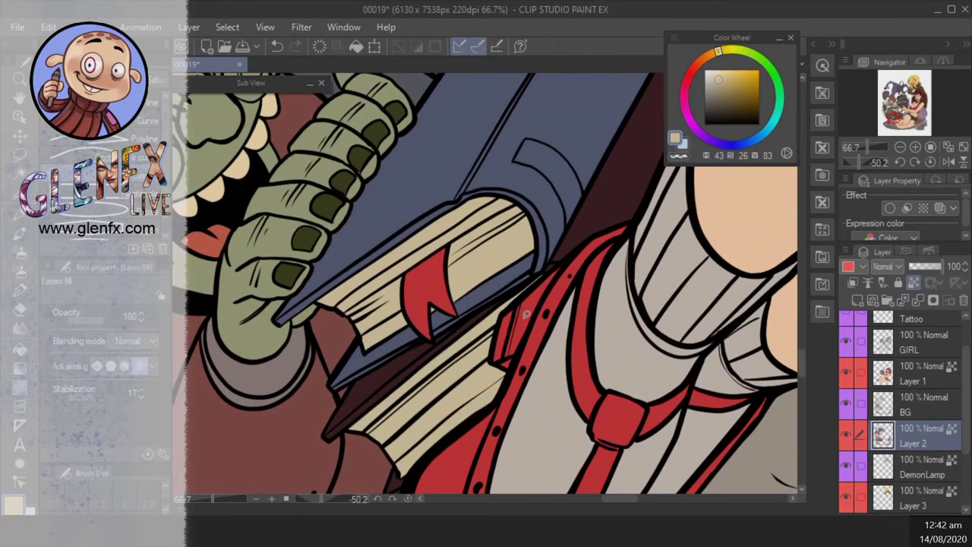
- Lasso-fill the cover of the middle book, under the monster book, with dark maroon (H355 S45 V23)
{"action": "key", "text": "ctrl+0"}
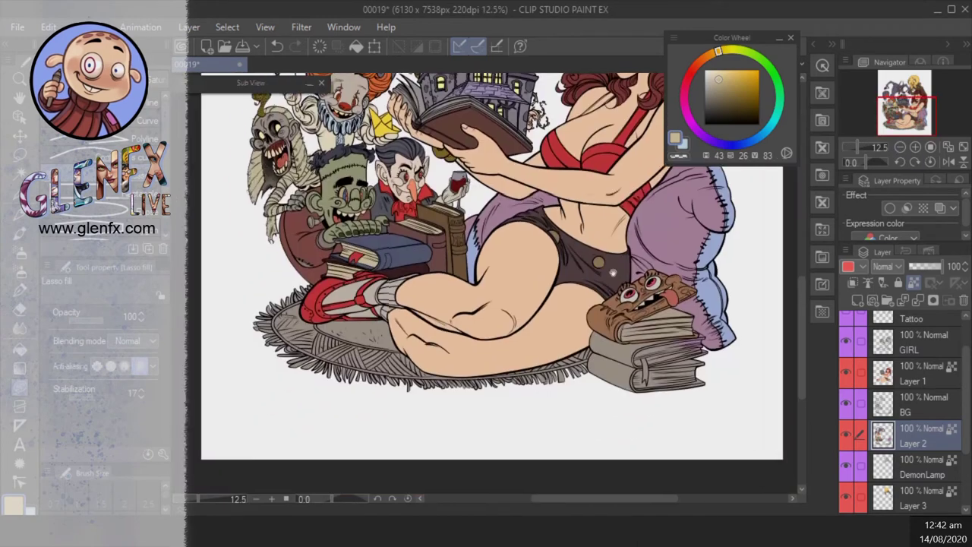
{"action": "scroll", "coordinate": [623, 286], "scroll_direction": "up", "scroll_amount": 3}
{"action": "scroll", "coordinate": [623, 286], "scroll_direction": "up", "scroll_amount": 5}
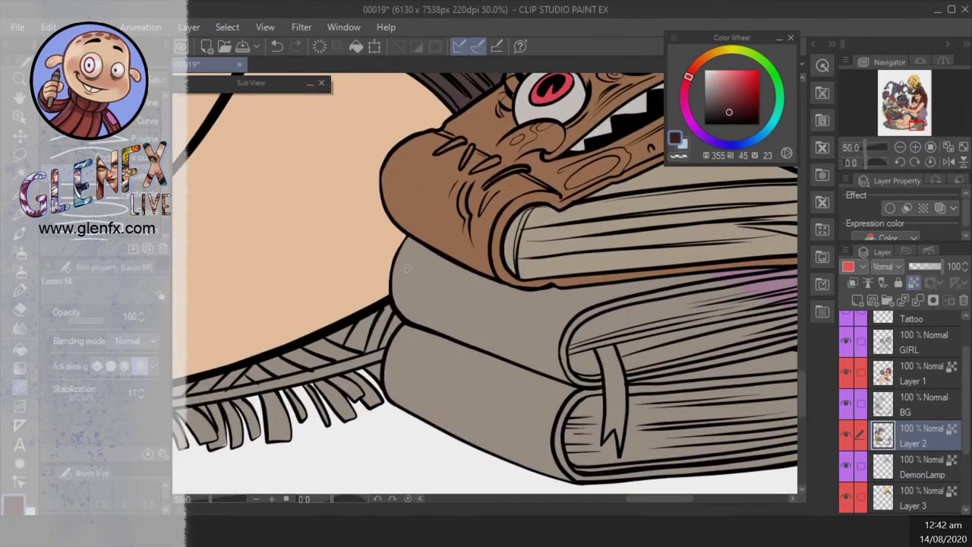
{"action": "mouse_move", "coordinate": [391, 311]}
{"action": "left_mouse_down"}
{"action": "mouse_move", "coordinate": [568, 285]}
{"action": "mouse_move", "coordinate": [485, 392]}
{"action": "left_mouse_up"}
{"action": "mouse_move", "coordinate": [714, 288]}
{"action": "left_mouse_down"}
{"action": "mouse_move", "coordinate": [698, 247]}
{"action": "mouse_move", "coordinate": [735, 296]}
{"action": "mouse_move", "coordinate": [754, 274]}
{"action": "mouse_move", "coordinate": [651, 393]}
{"action": "mouse_move", "coordinate": [708, 280]}
{"action": "left_mouse_up"}
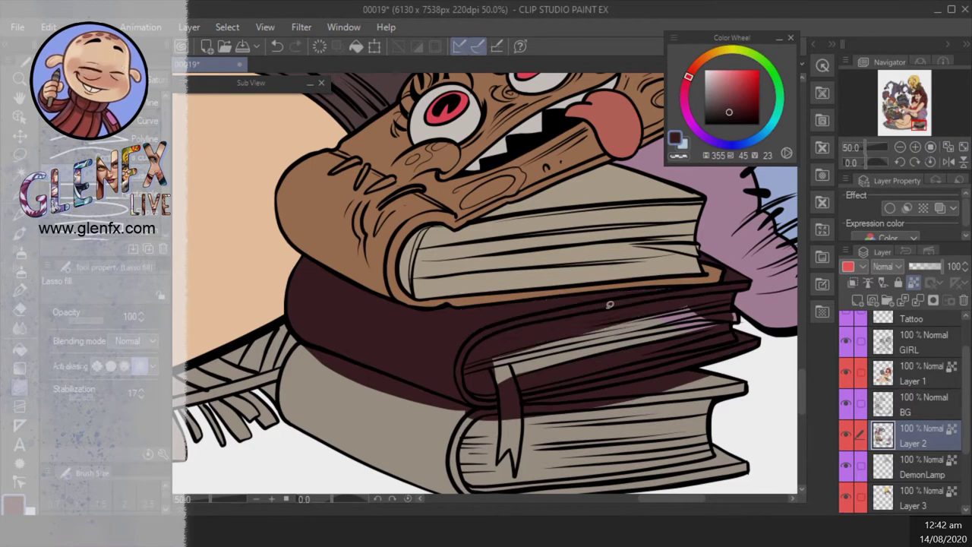
{"action": "left_click_drag", "start_coordinate": [609, 304], "coordinate": [380, 250]}
- Lasso-fill the middle book's page edges with pale beige and its ribbon bookmark with red (H359 S73 V79)
{"action": "left_click", "coordinate": [486, 319], "text": "alt"}
{"action": "left_click_drag", "start_coordinate": [486, 319], "coordinate": [760, 379]}
{"action": "mouse_move", "coordinate": [432, 416]}
{"action": "left_mouse_down"}
{"action": "mouse_move", "coordinate": [434, 377]}
{"action": "mouse_move", "coordinate": [684, 384]}
{"action": "mouse_move", "coordinate": [702, 355]}
{"action": "mouse_move", "coordinate": [577, 395]}
{"action": "mouse_move", "coordinate": [536, 380]}
{"action": "left_mouse_up"}
{"action": "mouse_move", "coordinate": [334, 348]}
{"action": "left_mouse_down"}
{"action": "mouse_move", "coordinate": [590, 386]}
{"action": "mouse_move", "coordinate": [598, 328]}
{"action": "mouse_move", "coordinate": [342, 291]}
{"action": "left_mouse_up"}
{"action": "mouse_move", "coordinate": [416, 313]}
{"action": "left_mouse_down"}
{"action": "mouse_move", "coordinate": [430, 392]}
{"action": "mouse_move", "coordinate": [445, 382]}
{"action": "mouse_move", "coordinate": [446, 312]}
{"action": "left_mouse_up"}
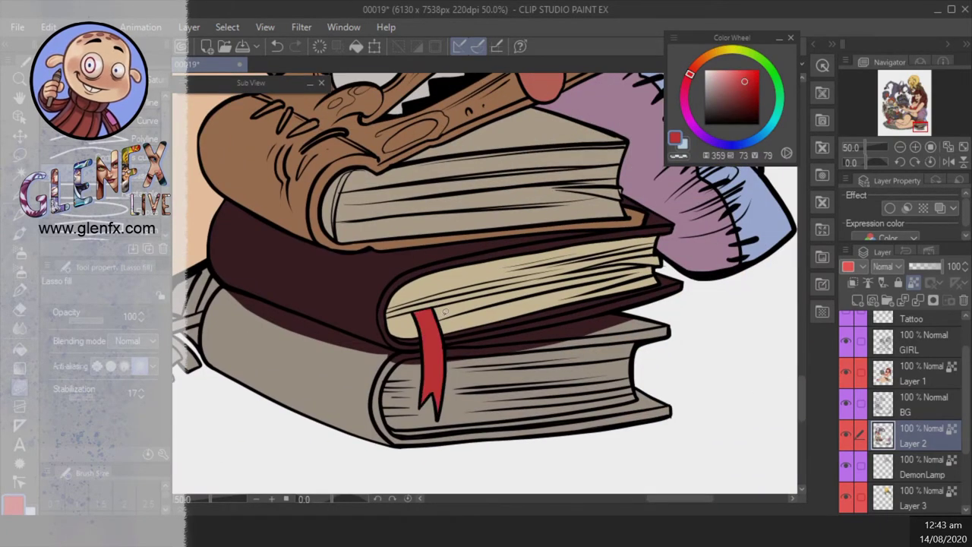
- Lasso-fill the bottom book of the monster book's stack with brown (H32 S47 V44), from spine to cover corners
{"action": "mouse_move", "coordinate": [894, 120]}
{"action": "left_mouse_down"}
{"action": "mouse_move", "coordinate": [903, 114]}
{"action": "mouse_move", "coordinate": [896, 121]}
{"action": "left_mouse_up"}
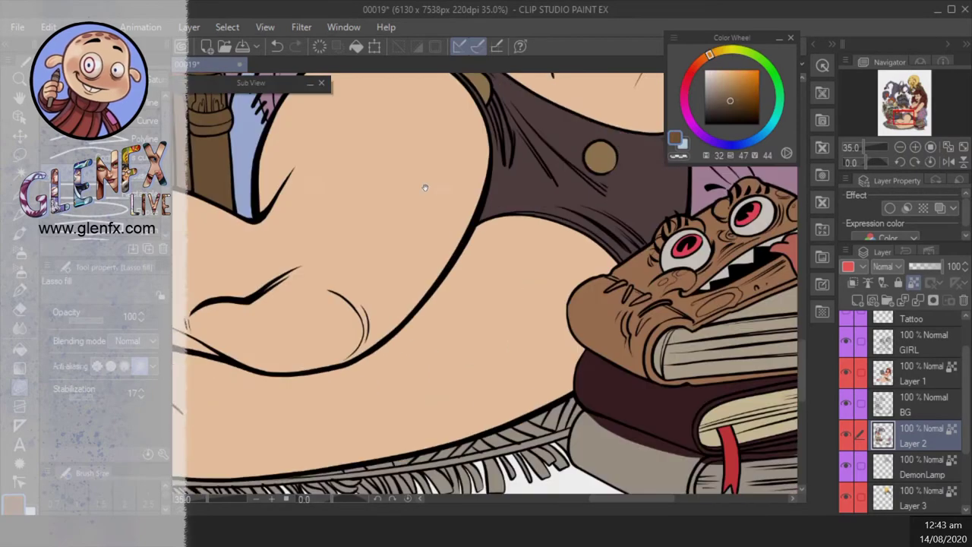
{"action": "mouse_move", "coordinate": [425, 307]}
{"action": "left_mouse_down"}
{"action": "mouse_move", "coordinate": [569, 434]}
{"action": "mouse_move", "coordinate": [732, 317]}
{"action": "mouse_move", "coordinate": [586, 357]}
{"action": "left_mouse_up"}
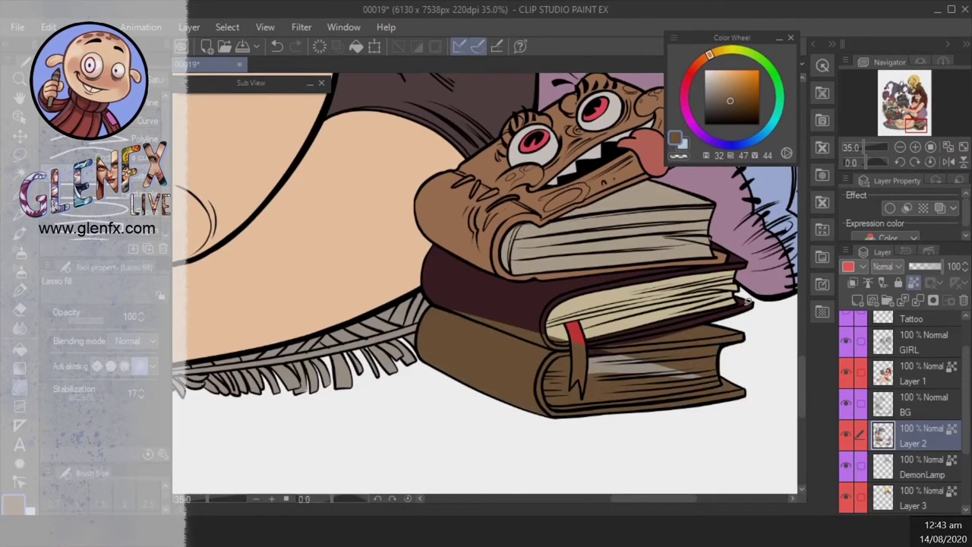
{"action": "key", "text": "ctrl+z"}
{"action": "left_click", "coordinate": [915, 146]}
{"action": "left_click_drag", "start_coordinate": [872, 162], "coordinate": [883, 161]}
{"action": "key", "text": "ctrl+y"}
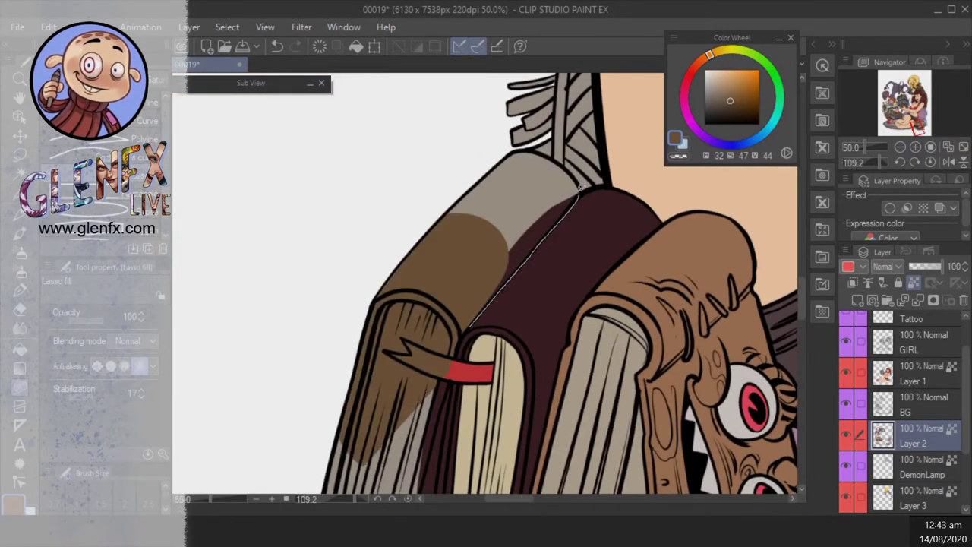
{"action": "mouse_move", "coordinate": [470, 318]}
{"action": "left_mouse_down"}
{"action": "mouse_move", "coordinate": [494, 126]}
{"action": "mouse_move", "coordinate": [551, 97]}
{"action": "left_mouse_up"}
{"action": "left_click_drag", "start_coordinate": [551, 97], "coordinate": [486, 368]}
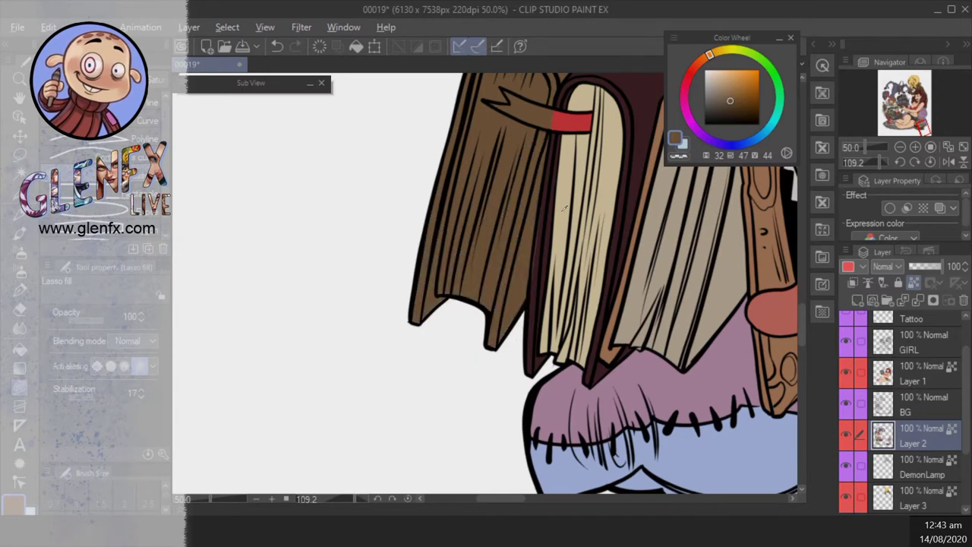
{"action": "left_click_drag", "start_coordinate": [486, 303], "coordinate": [475, 361]}
- Lasso-fill the bottom book's page edges with pale beige and restore the overlapping ribbon end to red (H359 S73 V79)
{"action": "left_click", "coordinate": [577, 228], "text": "alt"}
{"action": "mouse_move", "coordinate": [500, 106]}
{"action": "left_mouse_down"}
{"action": "mouse_move", "coordinate": [440, 265]}
{"action": "mouse_move", "coordinate": [429, 350]}
{"action": "mouse_move", "coordinate": [538, 139]}
{"action": "mouse_move", "coordinate": [491, 327]}
{"action": "mouse_move", "coordinate": [445, 365]}
{"action": "mouse_move", "coordinate": [443, 412]}
{"action": "left_mouse_up"}
{"action": "left_click", "coordinate": [440, 353], "text": "alt"}
{"action": "left_click", "coordinate": [930, 162]}
{"action": "left_click", "coordinate": [446, 368], "text": "alt"}
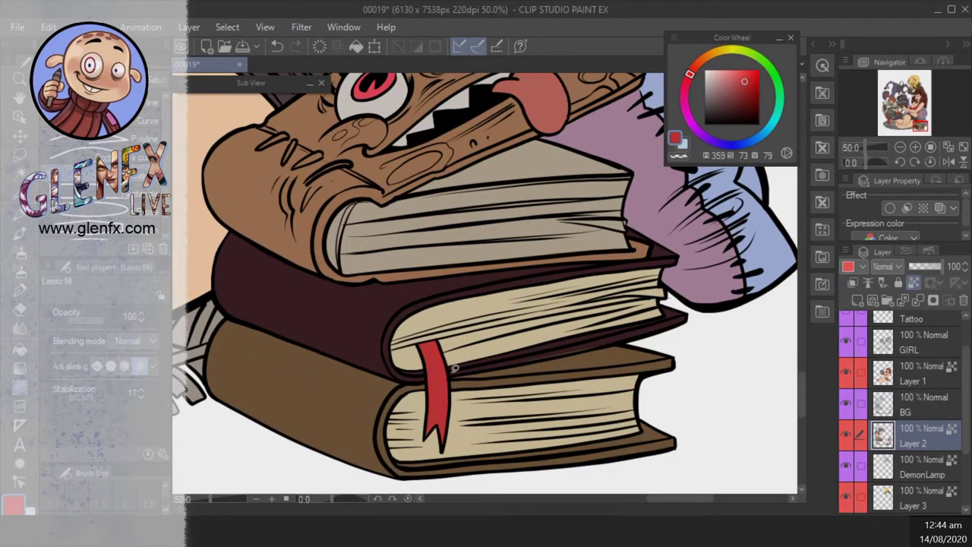
- Lasso-fill the fringed rug beneath the girl's legs with pale yellow
{"action": "scroll", "coordinate": [575, 306], "scroll_direction": "down", "scroll_amount": 4}
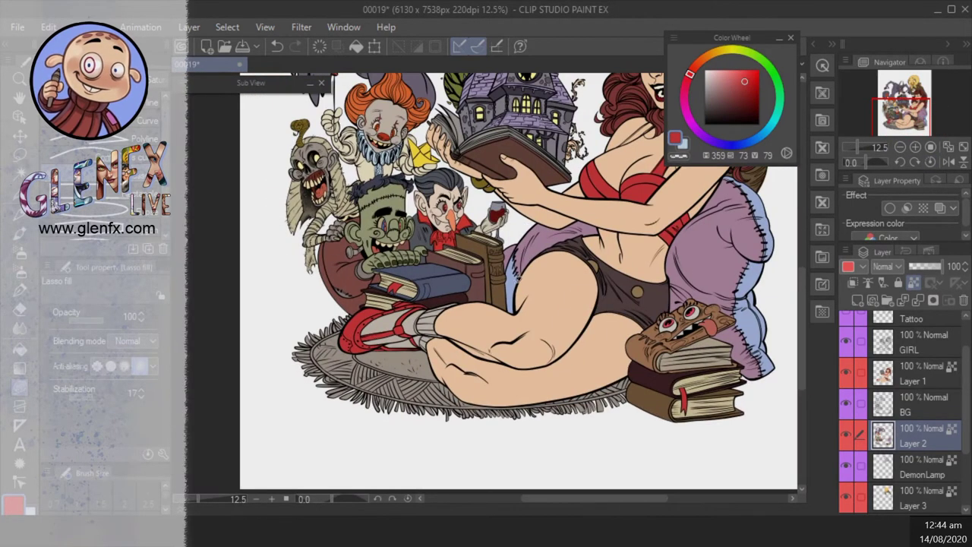
{"action": "left_click", "coordinate": [718, 52]}
{"action": "left_click", "coordinate": [722, 74]}
{"action": "mouse_move", "coordinate": [364, 318]}
{"action": "left_mouse_down"}
{"action": "mouse_move", "coordinate": [478, 443]}
{"action": "mouse_move", "coordinate": [471, 355]}
{"action": "mouse_move", "coordinate": [410, 326]}
{"action": "left_mouse_up"}
{"action": "scroll", "coordinate": [543, 392], "scroll_direction": "up", "scroll_amount": 2}
- Lasso-fill the rug's woven border and fringe with grey-blue (H221 S16 V69), leaving the centre pale yellow
{"action": "left_click", "coordinate": [747, 142]}
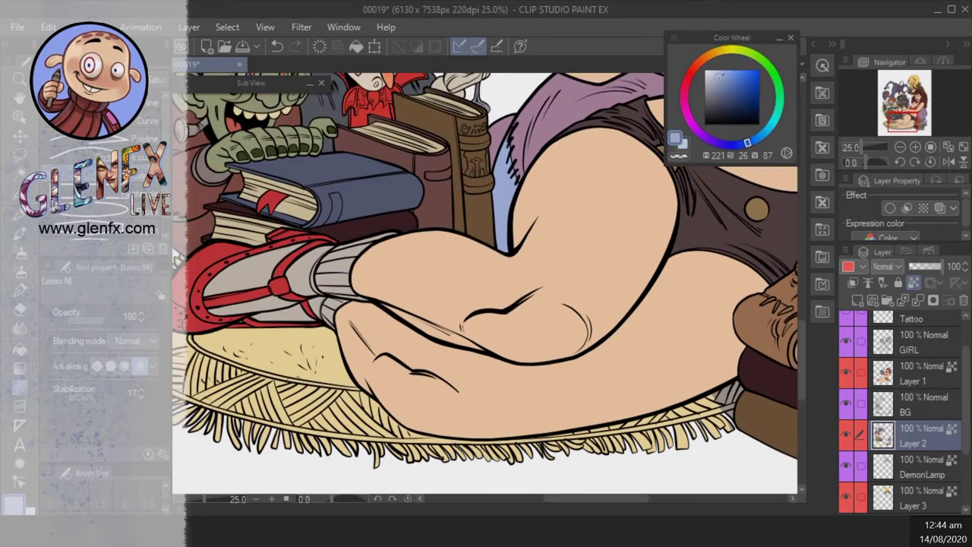
{"action": "left_click", "coordinate": [713, 87]}
{"action": "left_click_drag", "start_coordinate": [637, 468], "coordinate": [729, 363]}
{"action": "left_click_drag", "start_coordinate": [735, 414], "coordinate": [735, 415]}
{"action": "left_click_drag", "start_coordinate": [288, 350], "coordinate": [463, 338]}
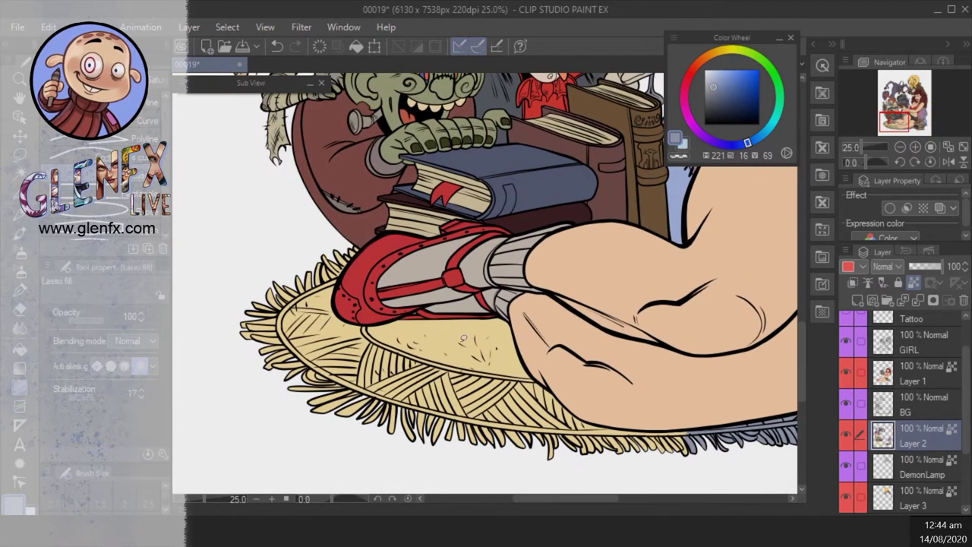
{"action": "left_click_drag", "start_coordinate": [308, 232], "coordinate": [544, 160]}
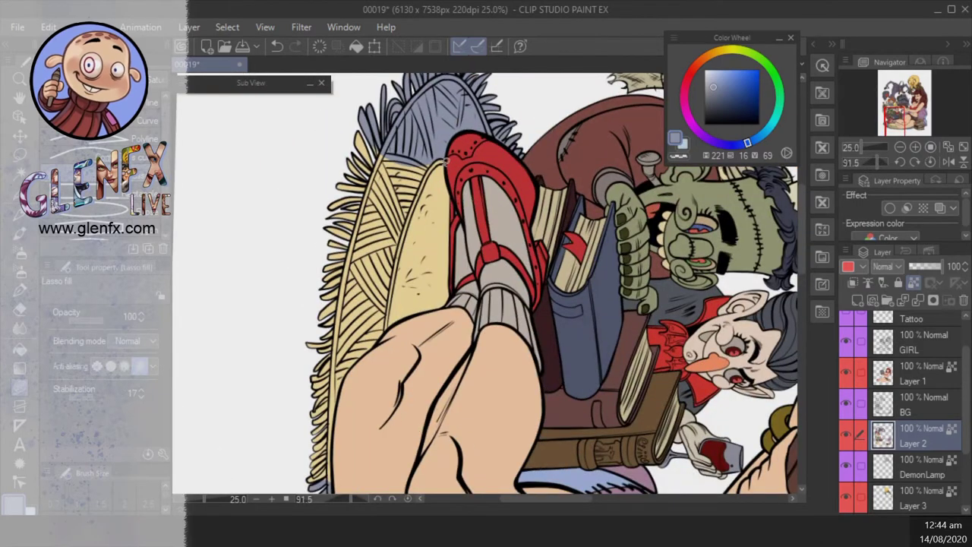
{"action": "mouse_move", "coordinate": [447, 161]}
{"action": "left_mouse_down"}
{"action": "mouse_move", "coordinate": [304, 444]}
{"action": "mouse_move", "coordinate": [391, 309]}
{"action": "left_mouse_up"}
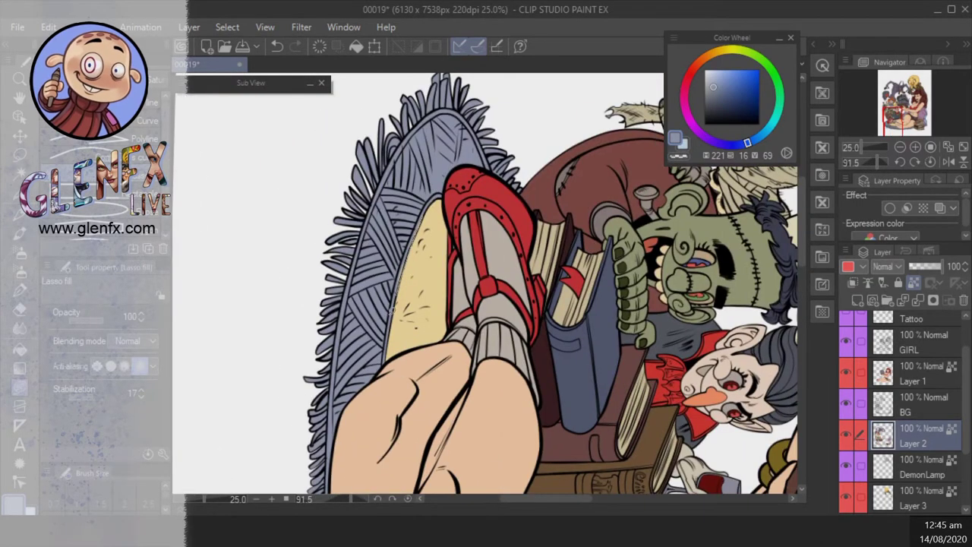
- Fill the rug's thin rim band with grey-green (H88 S16 V69), limiting the Fill tool to connected pixels
{"action": "left_click", "coordinate": [930, 162]}
{"action": "left_click", "coordinate": [915, 147]}
{"action": "key", "text": "g"}
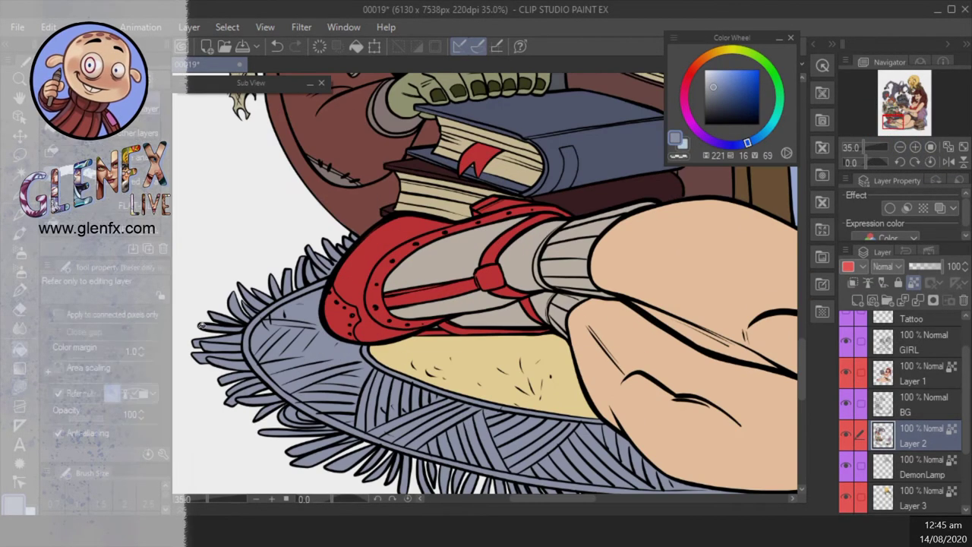
{"action": "left_click_drag", "start_coordinate": [201, 325], "coordinate": [247, 272]}
{"action": "left_click", "coordinate": [754, 54]}
{"action": "left_click", "coordinate": [349, 288]}
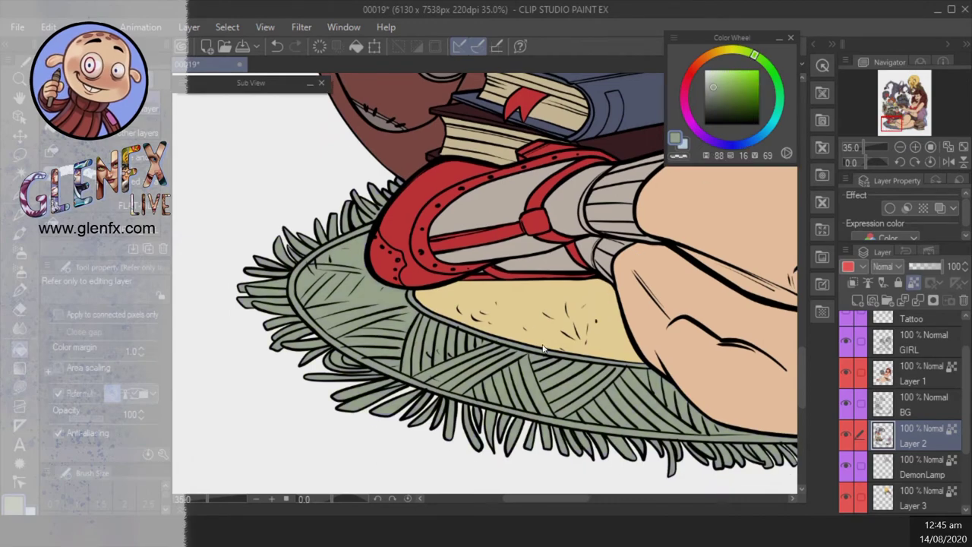
{"action": "key", "text": "ctrl+z"}
{"action": "left_click", "coordinate": [429, 384]}
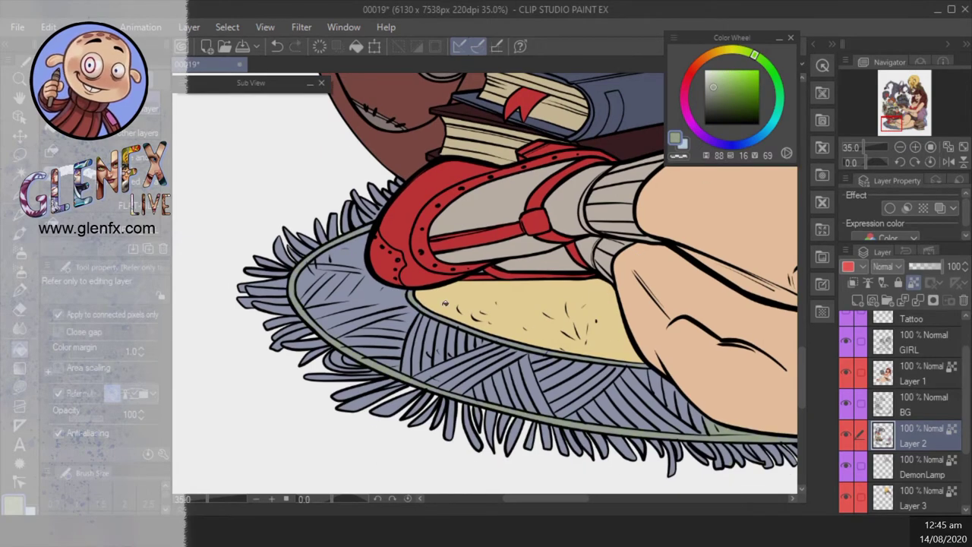
- Lasso-fill sections of the rug's woven border with grey-blue (H223 S16 V69) and grey-green to finish its pattern
{"action": "left_click_drag", "start_coordinate": [445, 303], "coordinate": [244, 261]}
{"action": "key", "text": "g"}
{"action": "left_click_drag", "start_coordinate": [552, 386], "coordinate": [528, 398]}
{"action": "left_click", "coordinate": [528, 398], "text": "alt"}
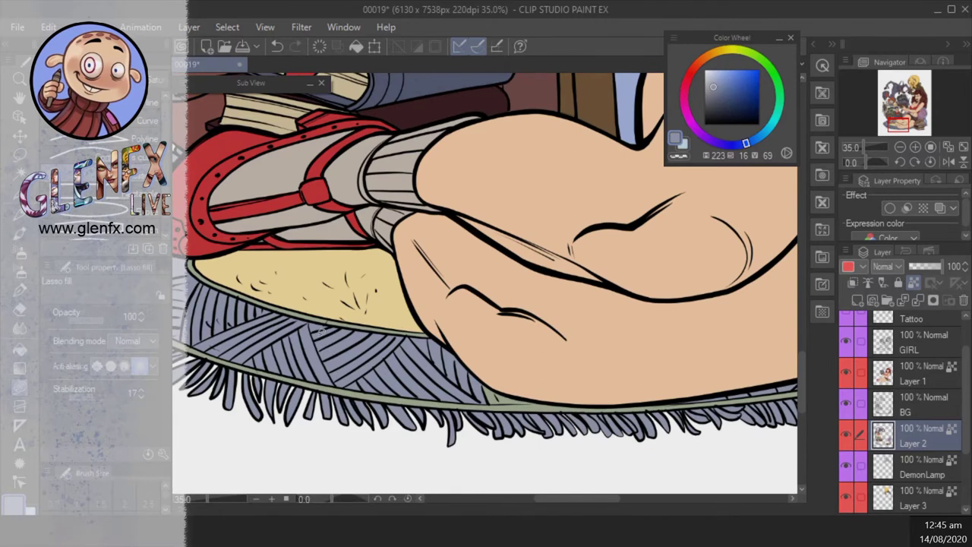
{"action": "key", "text": "x"}
{"action": "mouse_move", "coordinate": [456, 342]}
{"action": "left_mouse_down"}
{"action": "mouse_move", "coordinate": [513, 355]}
{"action": "mouse_move", "coordinate": [547, 416]}
{"action": "mouse_move", "coordinate": [536, 418]}
{"action": "left_mouse_up"}
{"action": "mouse_move", "coordinate": [373, 332]}
{"action": "left_mouse_down"}
{"action": "mouse_move", "coordinate": [446, 369]}
{"action": "mouse_move", "coordinate": [394, 334]}
{"action": "left_mouse_up"}
{"action": "mouse_move", "coordinate": [363, 388]}
{"action": "left_mouse_down"}
{"action": "mouse_move", "coordinate": [426, 354]}
{"action": "mouse_move", "coordinate": [357, 394]}
{"action": "left_mouse_up"}
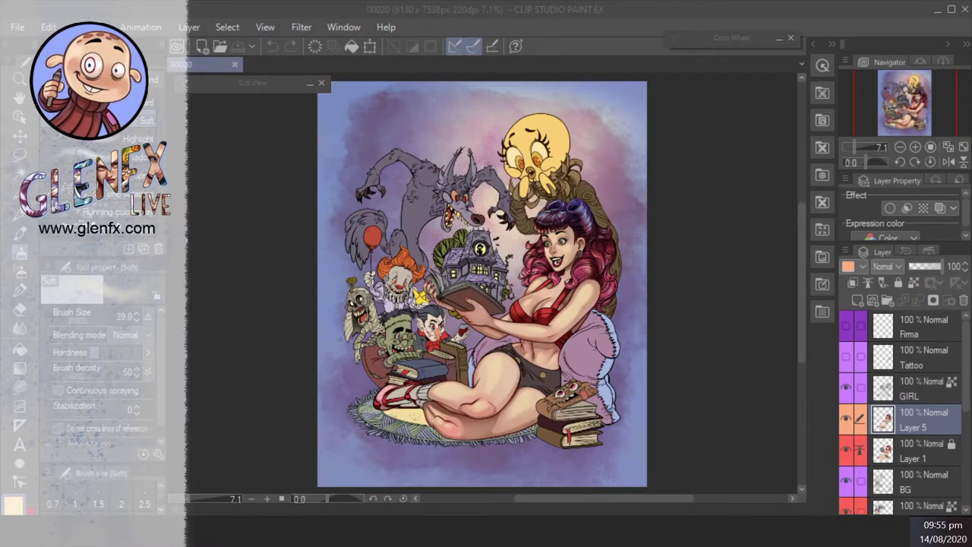
- In file 00020, select the monster book's brown area with the auto-select tool and make Layer 5 visible again
{"action": "left_click_drag", "start_coordinate": [860, 147], "coordinate": [856, 147]}
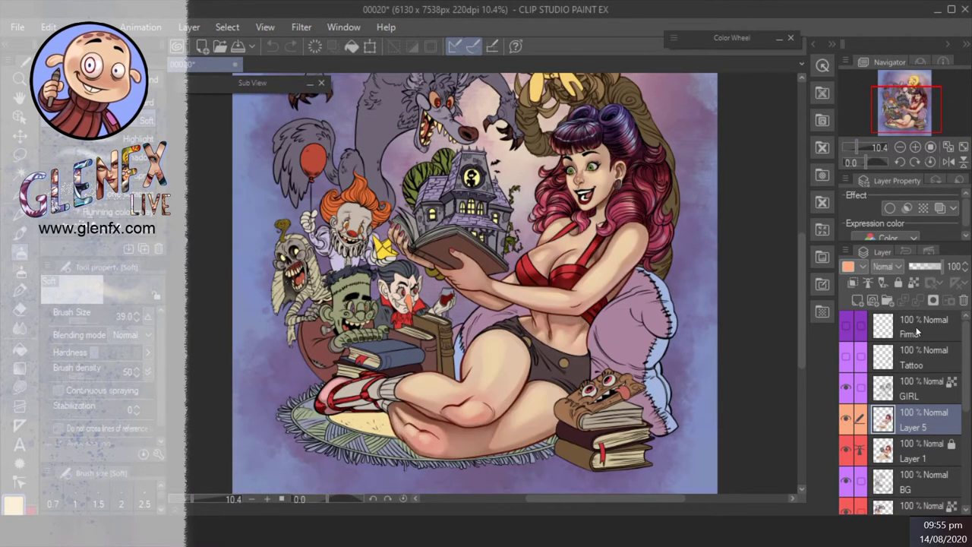
{"action": "scroll", "coordinate": [766, 326], "scroll_direction": "up", "scroll_amount": 2}
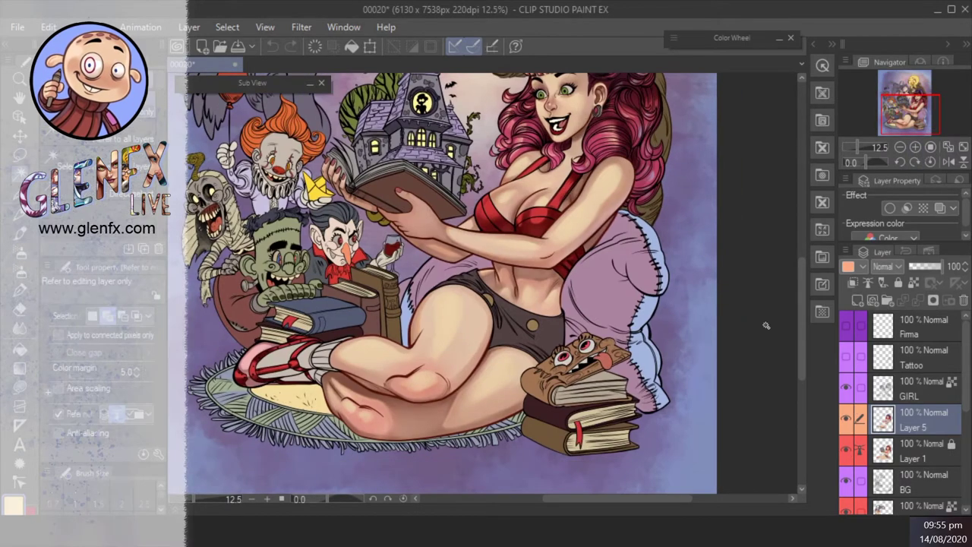
{"action": "left_click_drag", "start_coordinate": [765, 325], "coordinate": [807, 211]}
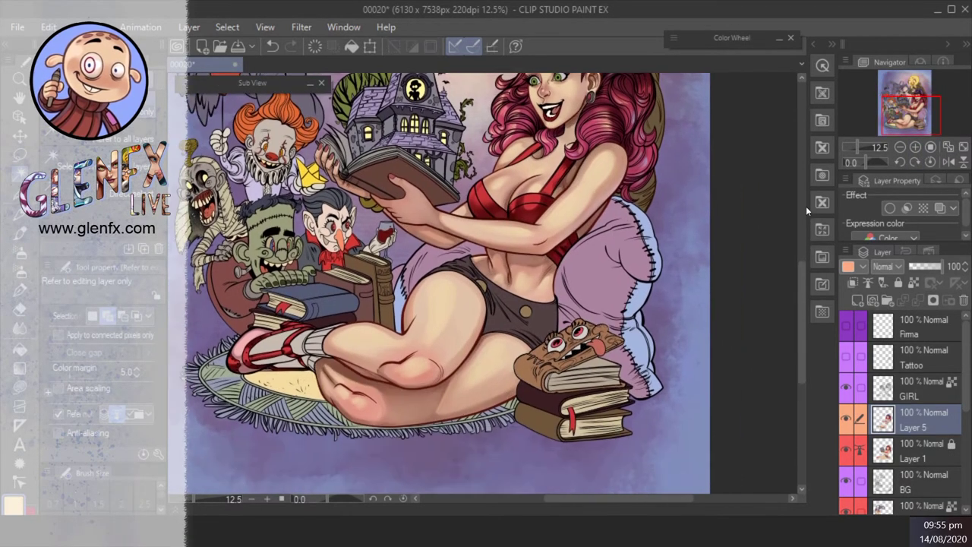
{"action": "left_click", "coordinate": [916, 147]}
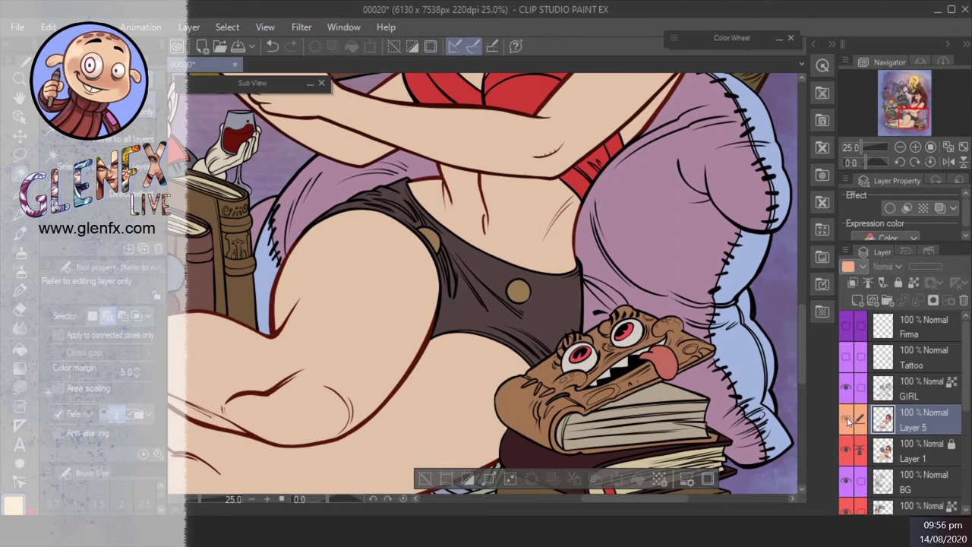
{"action": "left_click", "coordinate": [847, 420]}
- Shade the monster book's brown cover on Layer 5 with dark brown (H25 S63 V42) using the GLENFX_Comic_paint brush
{"action": "left_click", "coordinate": [23, 255]}
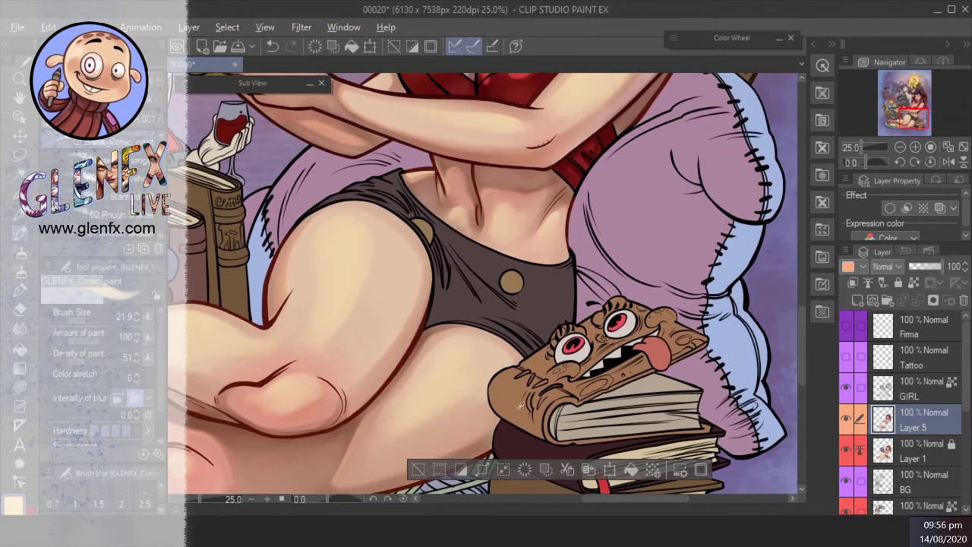
{"action": "left_click", "coordinate": [729, 37]}
{"action": "left_click", "coordinate": [739, 100]}
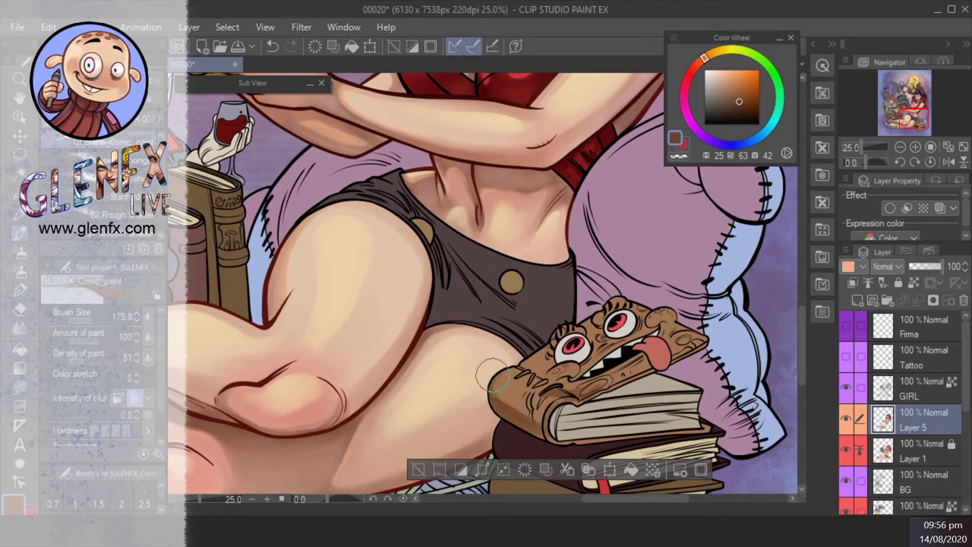
{"action": "left_click_drag", "start_coordinate": [493, 391], "coordinate": [564, 392]}
{"action": "mouse_move", "coordinate": [562, 353]}
{"action": "left_mouse_down"}
{"action": "mouse_move", "coordinate": [565, 380]}
{"action": "mouse_move", "coordinate": [569, 361]}
{"action": "mouse_move", "coordinate": [617, 313]}
{"action": "mouse_move", "coordinate": [609, 325]}
{"action": "mouse_move", "coordinate": [650, 312]}
{"action": "mouse_move", "coordinate": [662, 325]}
{"action": "mouse_move", "coordinate": [651, 369]}
{"action": "mouse_move", "coordinate": [577, 402]}
{"action": "mouse_move", "coordinate": [553, 436]}
{"action": "mouse_move", "coordinate": [702, 431]}
{"action": "left_mouse_up"}
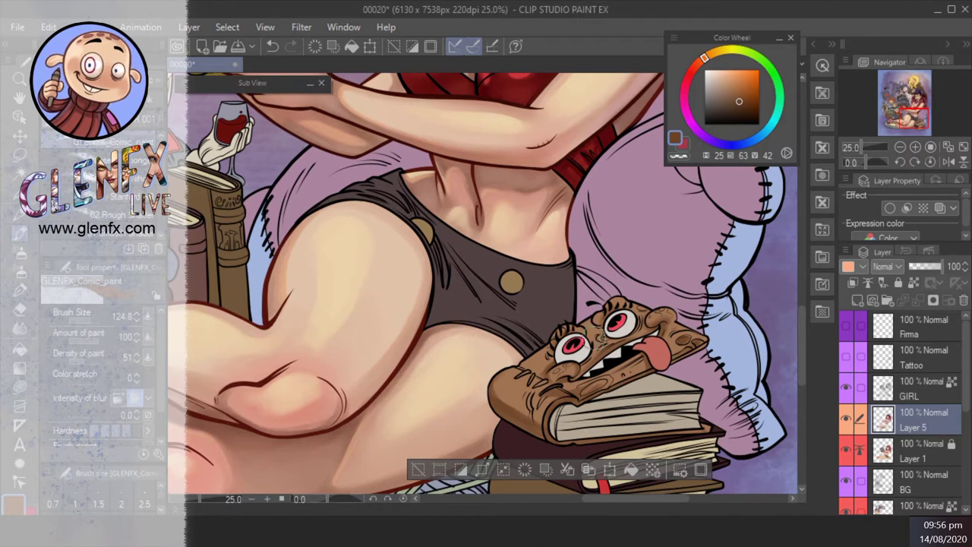
- Paint light tan highlights (H37 S35 V79) on the monster book's cover with the brush reduced to size 62.7
{"action": "left_click", "coordinate": [711, 59]}
{"action": "left_click", "coordinate": [723, 81]}
{"action": "key", "text": "bracketleft"}
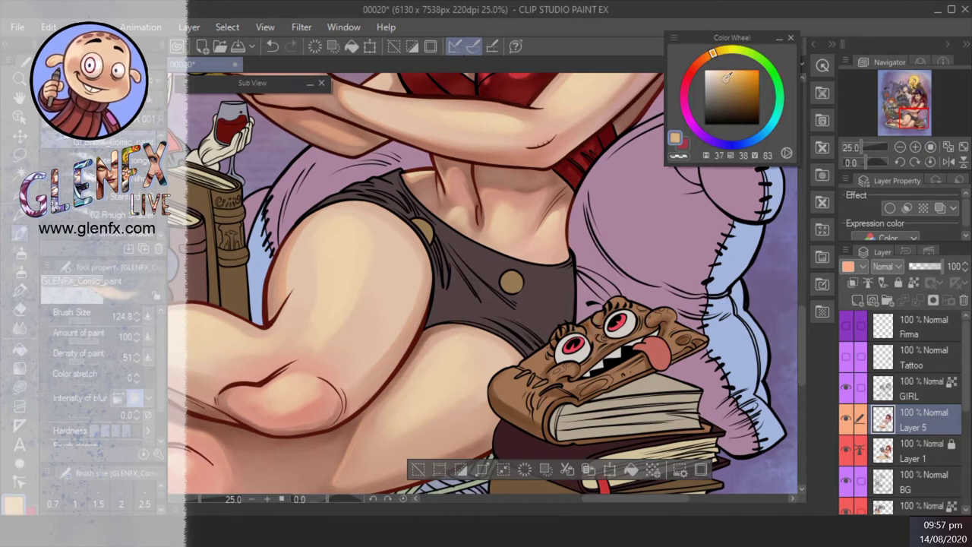
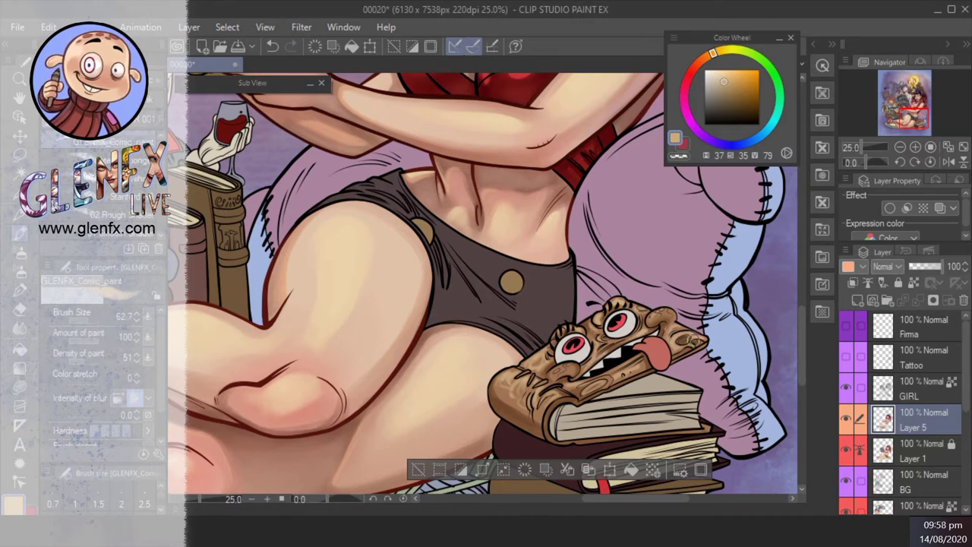
{"action": "left_click_drag", "start_coordinate": [714, 147], "coordinate": [690, 142]}
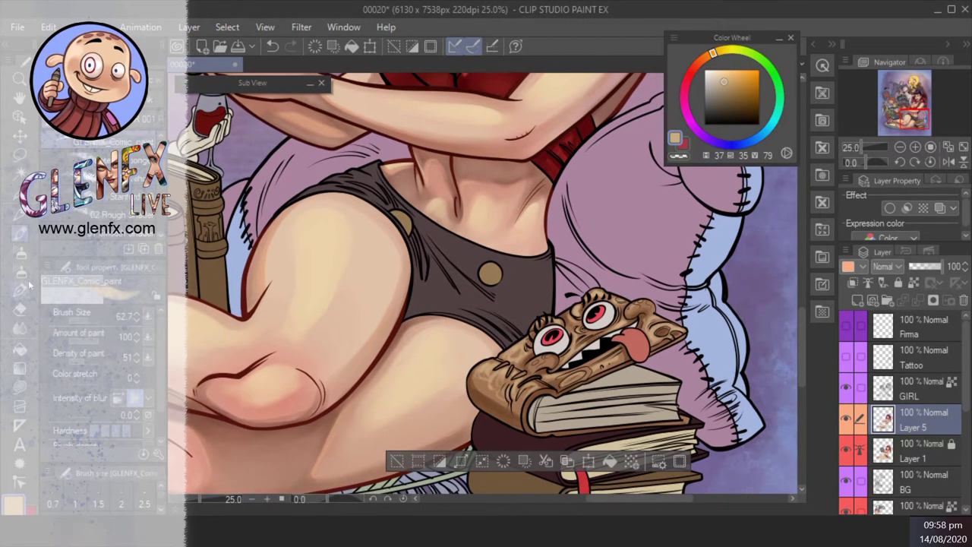
- Redden the monster book's rounded cheeks with the Soft airbrush (H351 S66 V64) and add light orange highlights (H33 S47 V92)
{"action": "key", "text": "b"}
{"action": "left_click", "coordinate": [683, 143]}
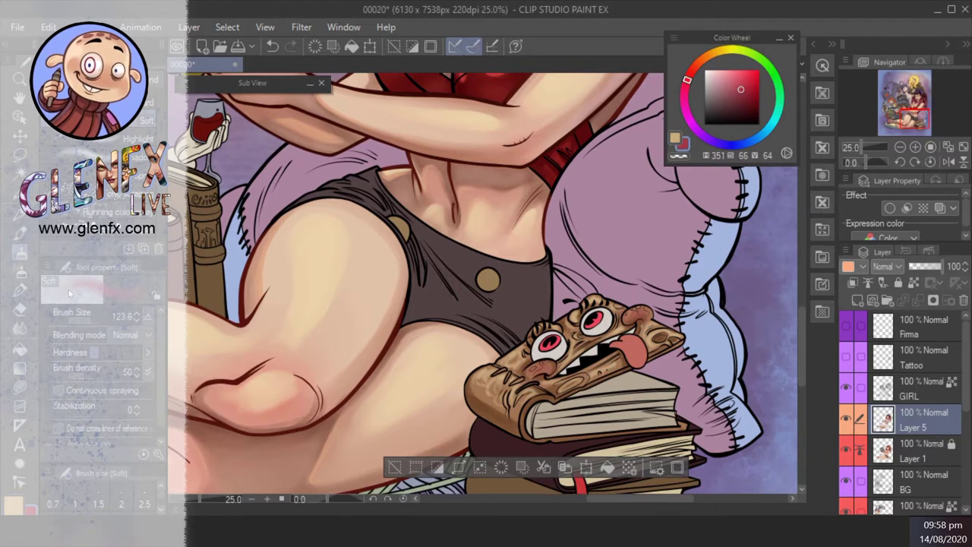
{"action": "key", "text": "b"}
{"action": "left_click", "coordinate": [626, 368], "text": "alt"}
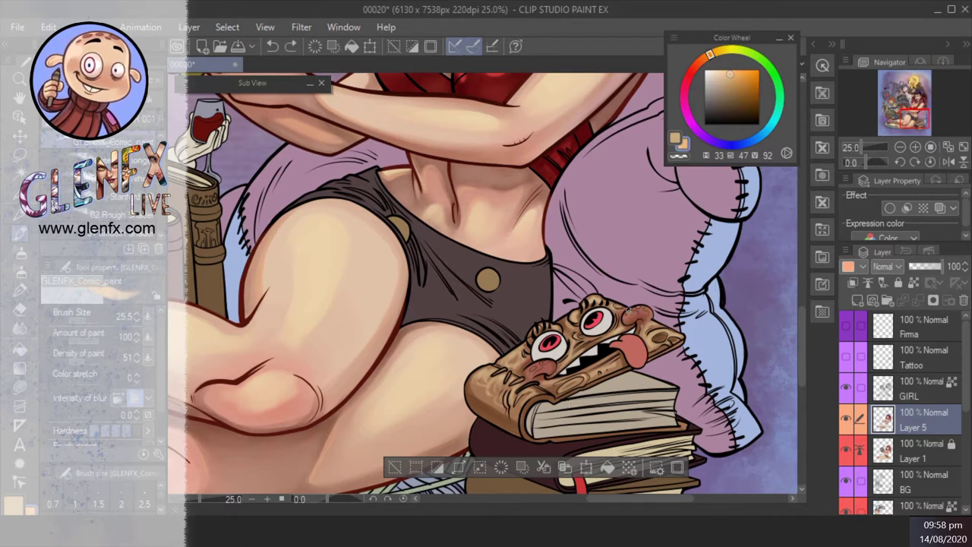
{"action": "key", "text": "b"}
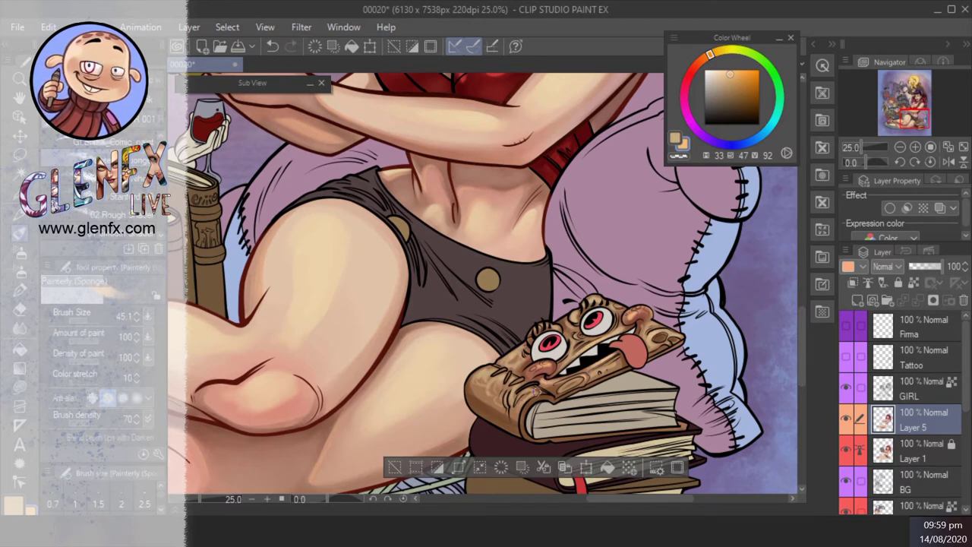
- Select the shorts' gold buttons and paint brown shadows (H35 S76 V45) and yellow highlights (H44 S58 V98) with Painterly (Sponge)
{"action": "key", "text": "w"}
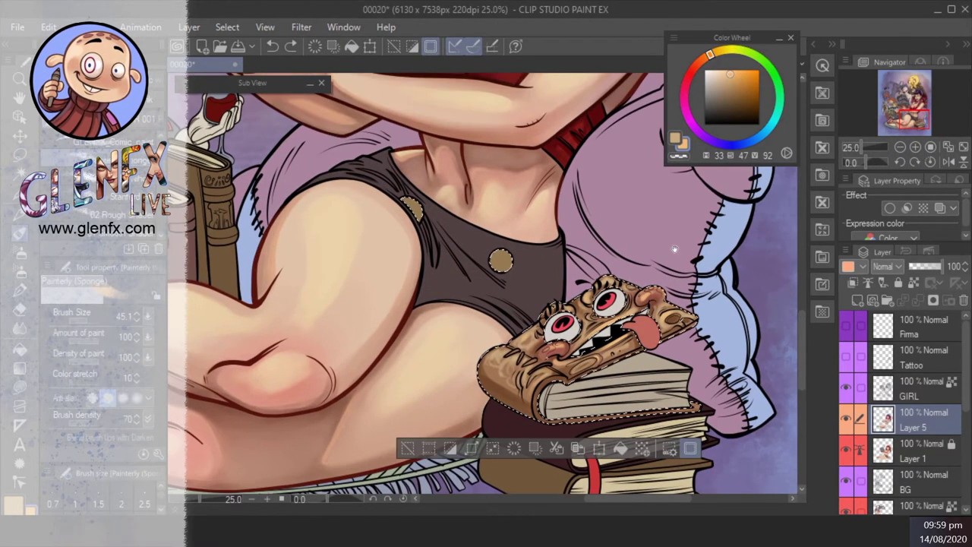
{"action": "scroll", "coordinate": [674, 249], "scroll_direction": "up", "scroll_amount": 2}
{"action": "left_click", "coordinate": [508, 334], "text": "alt"}
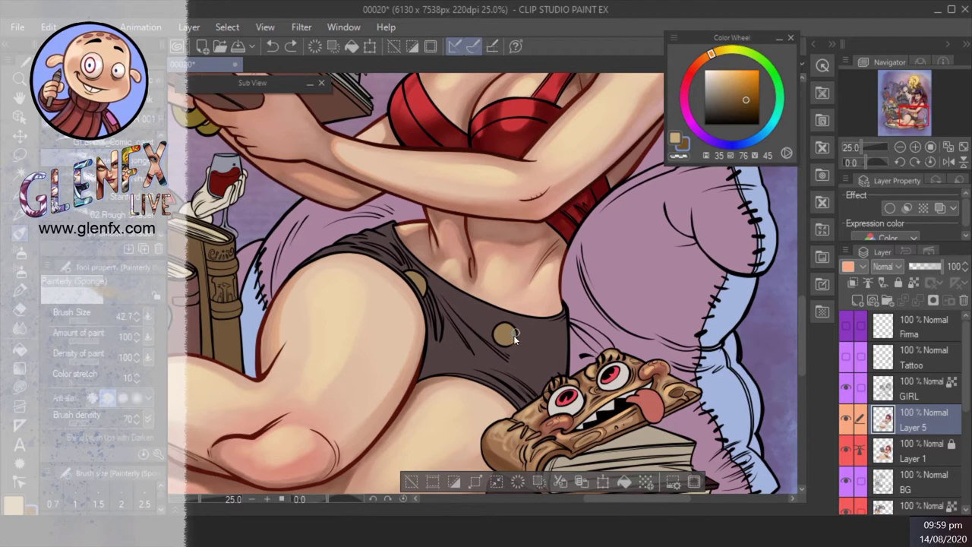
{"action": "left_click", "coordinate": [411, 280]}
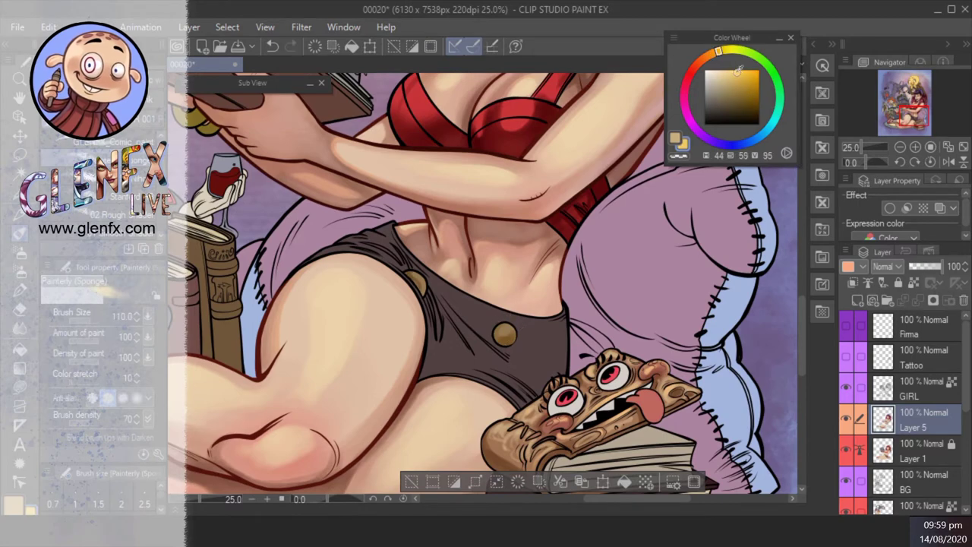
{"action": "left_click", "coordinate": [506, 330], "text": "alt"}
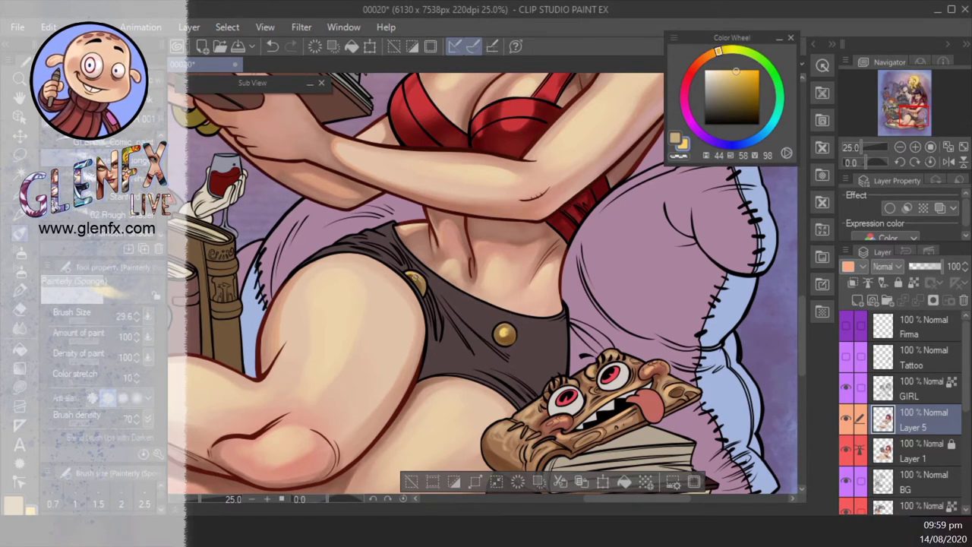
- Select the woman's shorts and paint dark fold shadows (H356 S28 V17) with progressively smaller Painterly (Sponge) brush sizes
{"action": "key", "text": "ctrl+minus"}
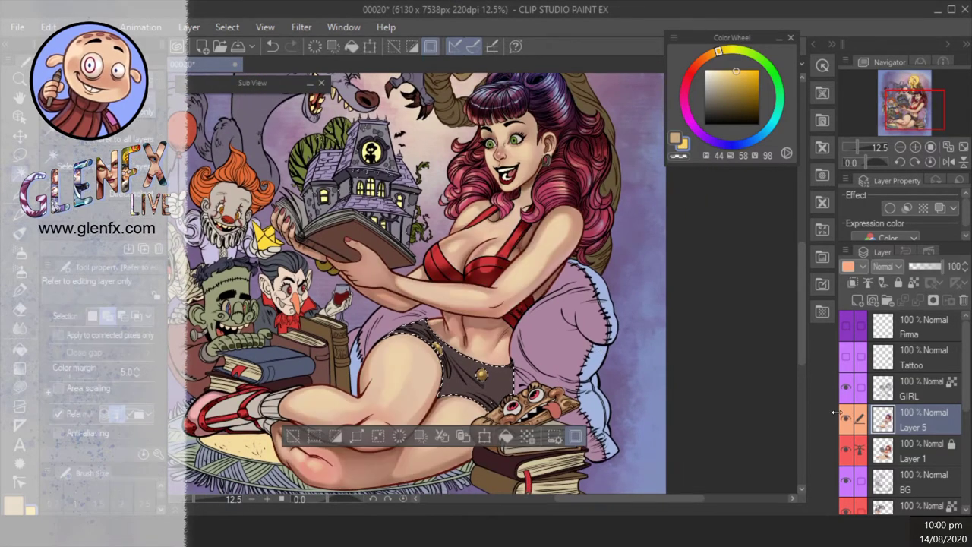
{"action": "key", "text": "ctrl+plus"}
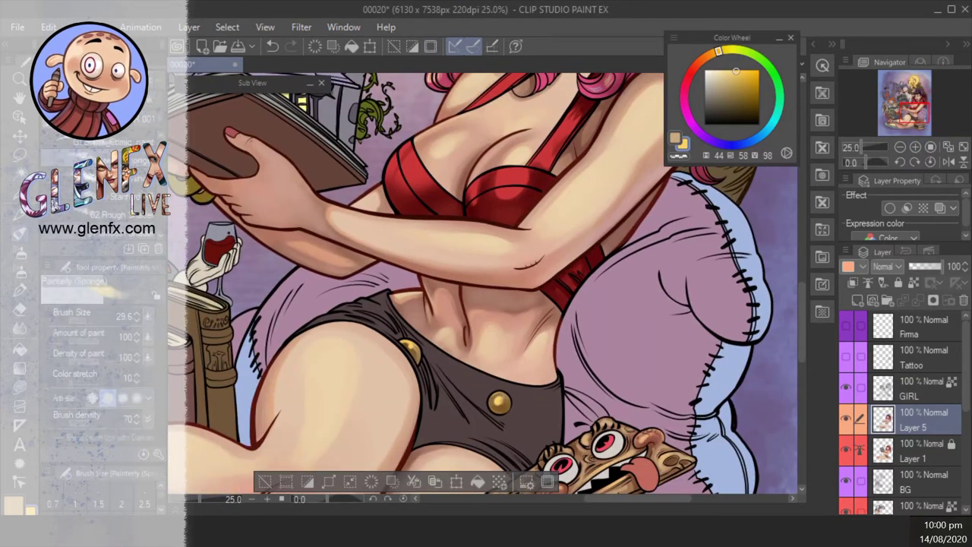
{"action": "left_click_drag", "start_coordinate": [719, 105], "coordinate": [720, 115]}
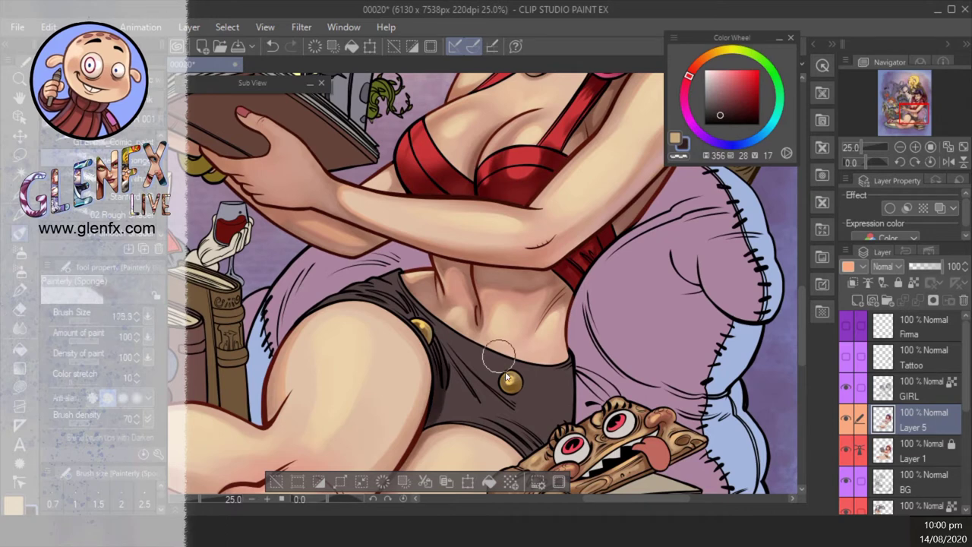
{"action": "scroll", "coordinate": [456, 380], "scroll_direction": "down", "scroll_amount": 1}
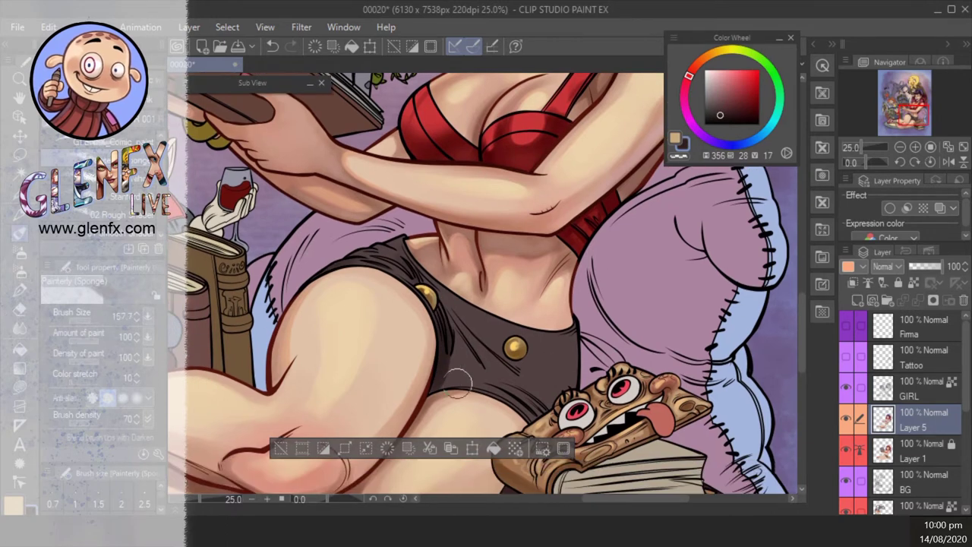
{"action": "key", "text": "bracketleft"}
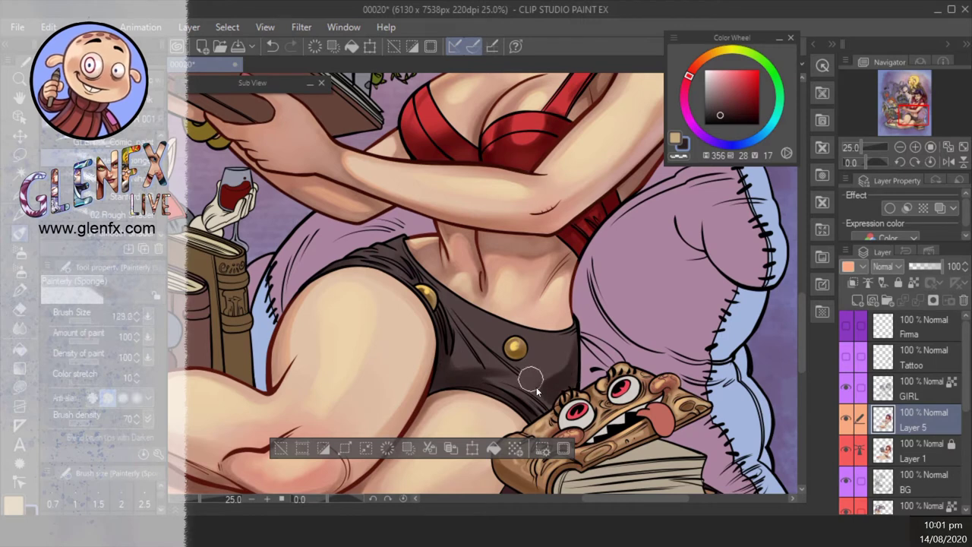
{"action": "key", "text": "bracketleft"}
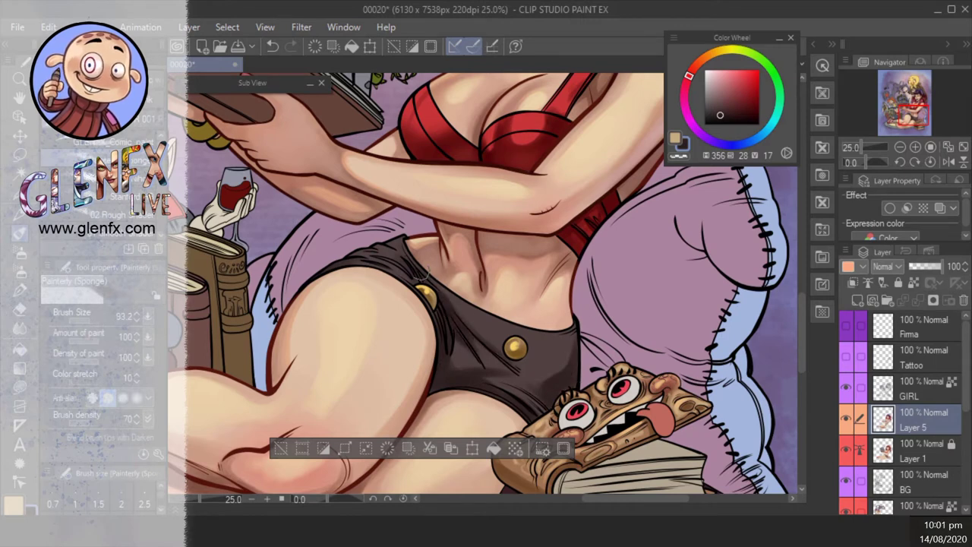
{"action": "key", "text": "bracketleft"}
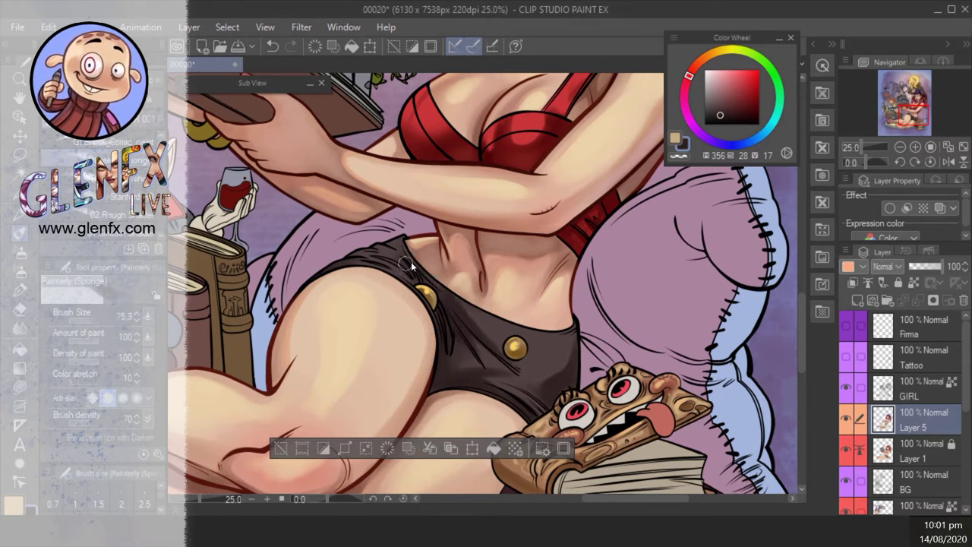
{"action": "scroll", "coordinate": [494, 357], "scroll_direction": "down", "scroll_amount": 2}
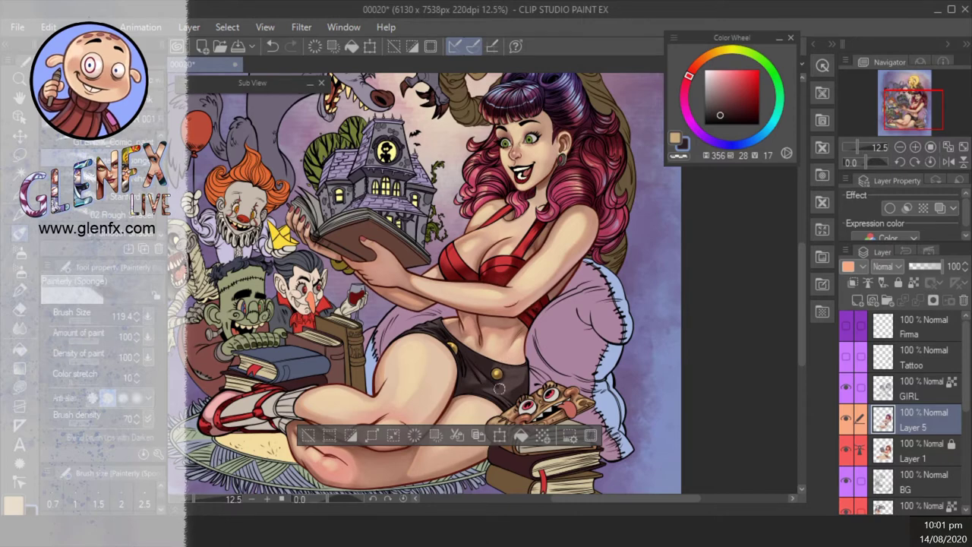
- Select the whites of the woman's eyes and paint brown-grey shadows (H30 S24 V62) and near-white highlights (H30 S9 V98) on Layer 5
{"action": "scroll", "coordinate": [577, 345], "scroll_direction": "up", "scroll_amount": 4}
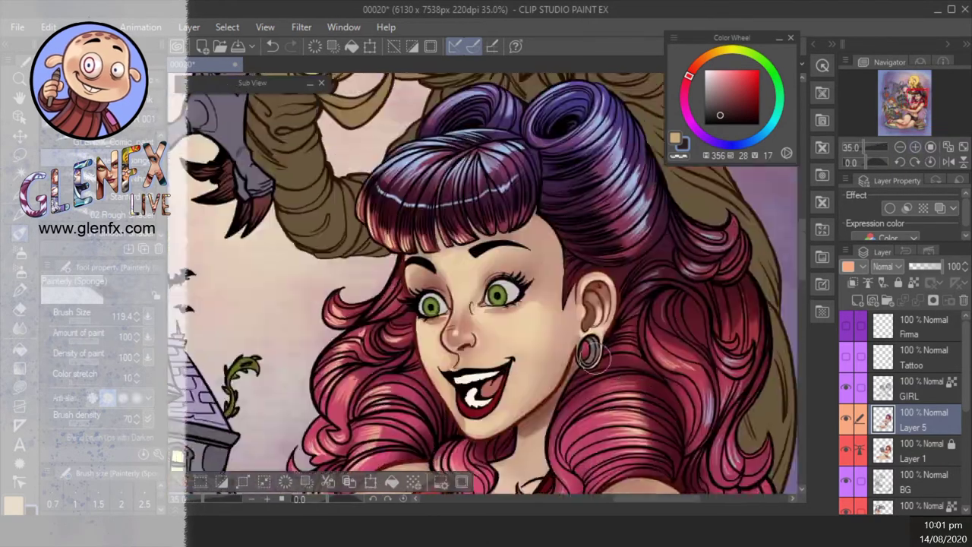
{"action": "key", "text": "g"}
{"action": "left_click", "coordinate": [845, 418]}
{"action": "scroll", "coordinate": [538, 455], "scroll_direction": "up", "scroll_amount": 1}
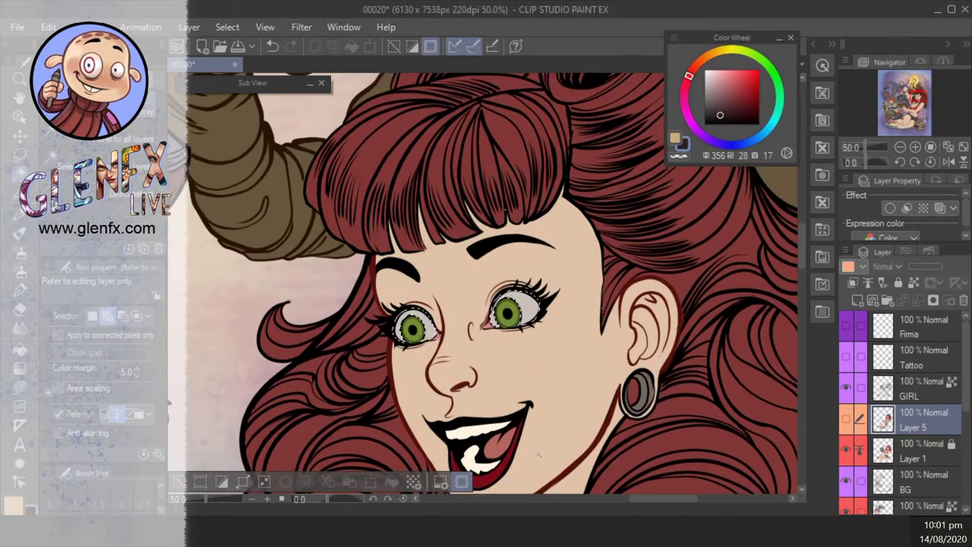
{"action": "left_click", "coordinate": [846, 418]}
{"action": "key", "text": "b"}
{"action": "left_click_drag", "start_coordinate": [549, 296], "coordinate": [557, 319]}
{"action": "left_click", "coordinate": [557, 319], "text": "alt"}
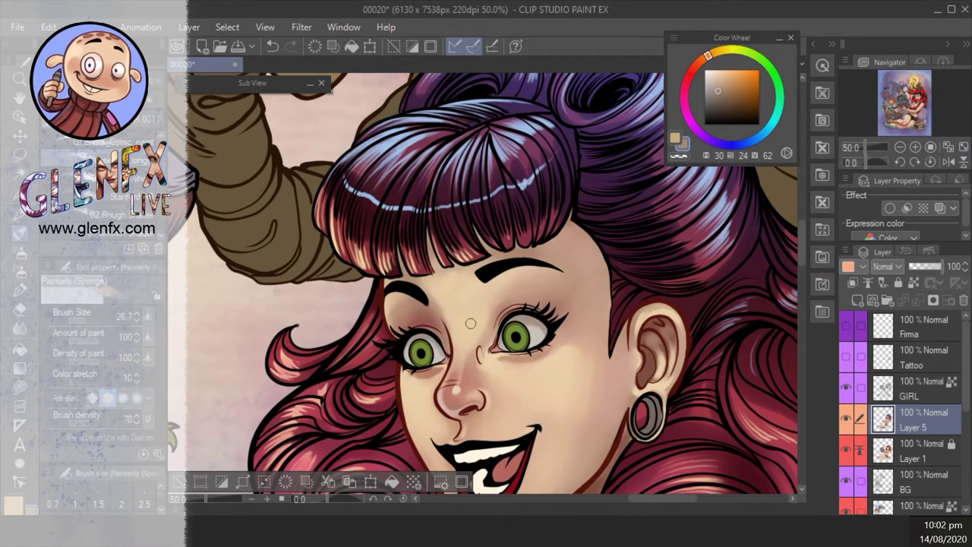
{"action": "left_click", "coordinate": [494, 333], "text": "alt"}
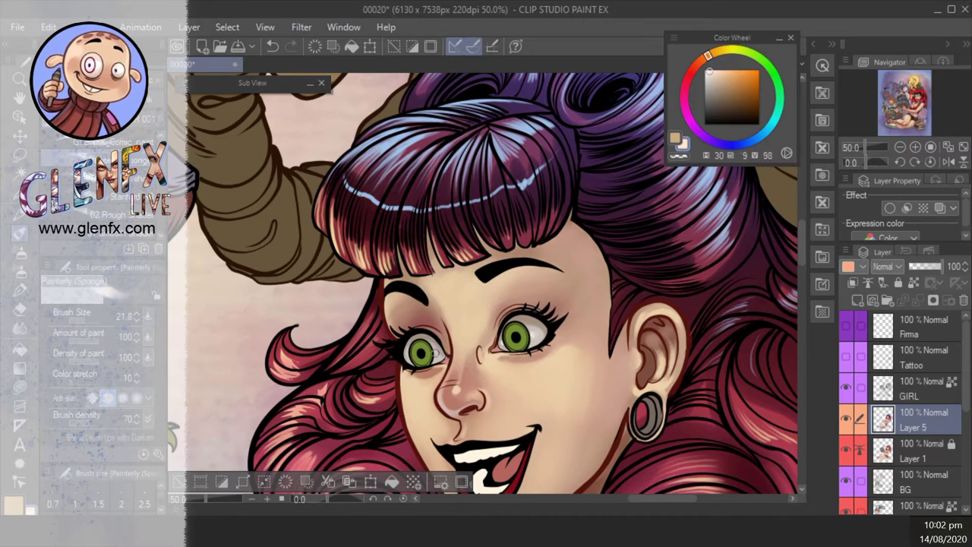
- Select the woman's green irises and shade them dark green (H66 S84 V26) with the Painterly (Sponge) brush
{"action": "key", "text": "w"}
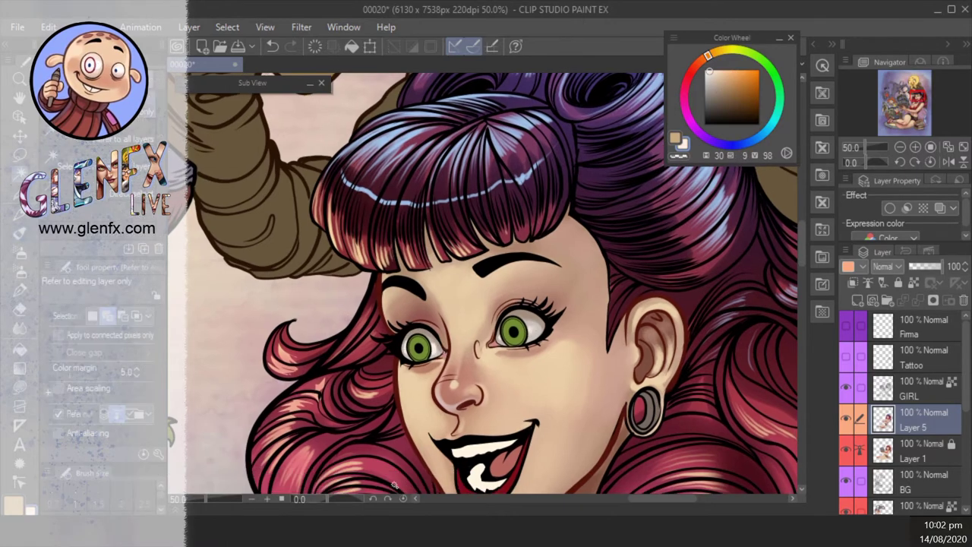
{"action": "left_click", "coordinate": [846, 418]}
{"action": "left_click", "coordinate": [846, 418]}
{"action": "key", "text": "b"}
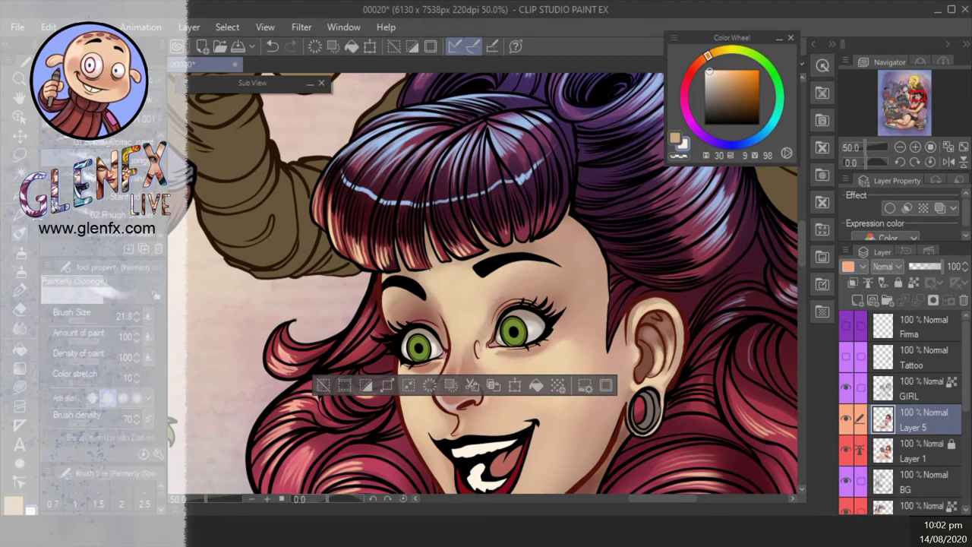
{"action": "left_click", "coordinate": [735, 50]}
{"action": "left_click", "coordinate": [750, 111]}
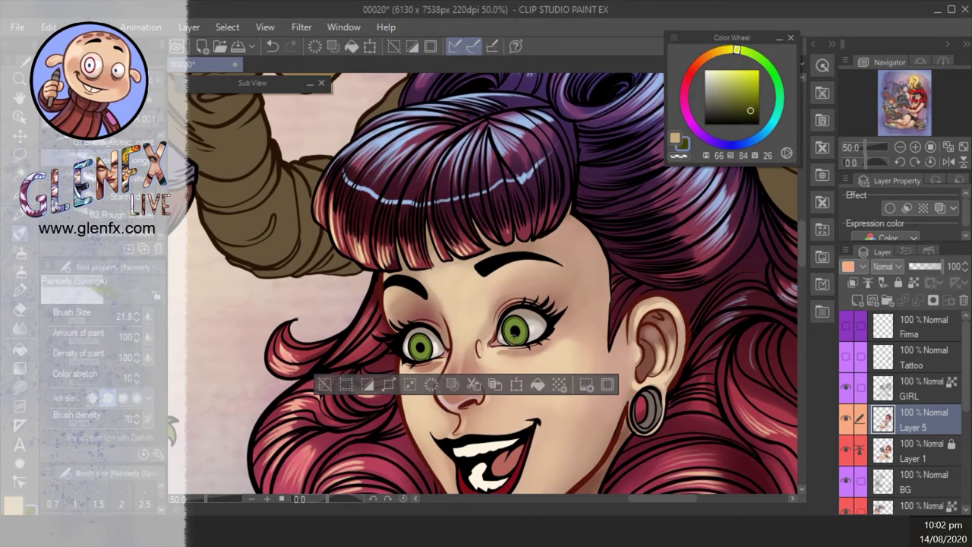
{"action": "left_click_drag", "start_coordinate": [515, 329], "coordinate": [532, 328]}
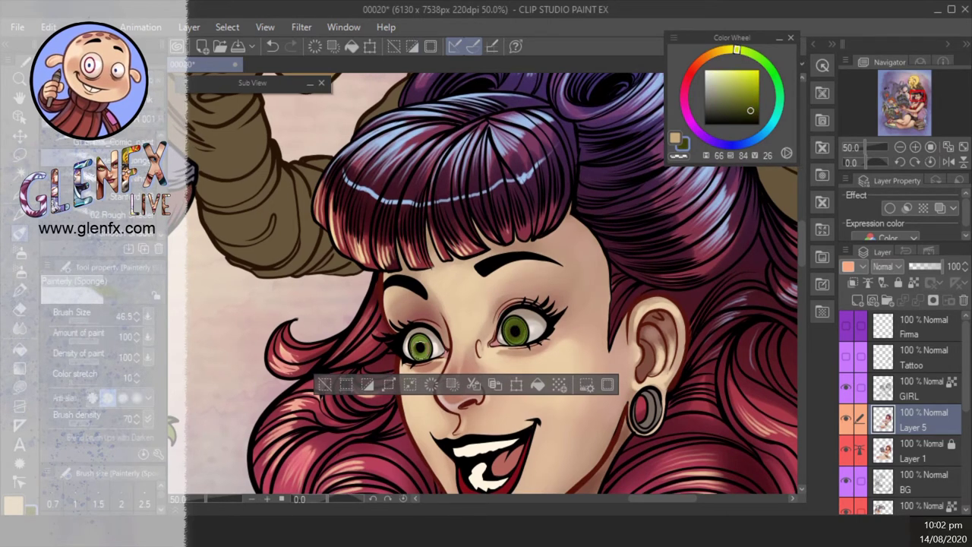
- Brighten the irises with yellow-green highlights (H62 S77 V95 and H59 S87 V81) and touch them up with dark green (H70 S90 V27)
{"action": "key", "text": "p"}
{"action": "left_click", "coordinate": [747, 73]}
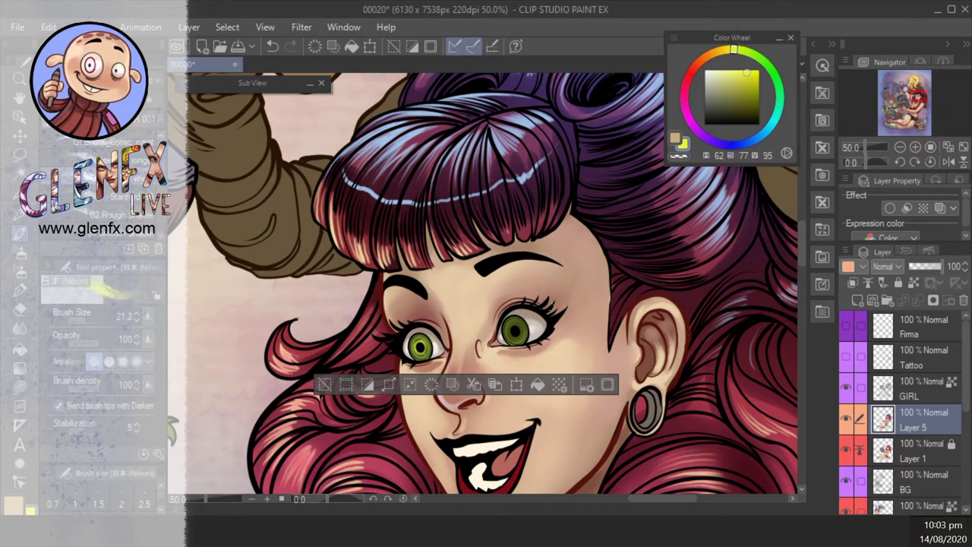
{"action": "left_click", "coordinate": [76, 157]}
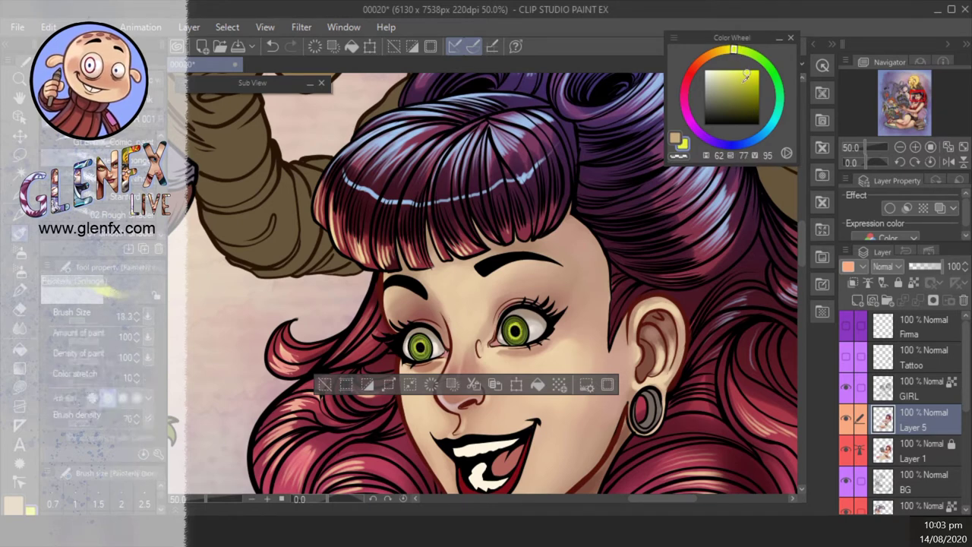
{"action": "left_click", "coordinate": [515, 328], "text": "alt"}
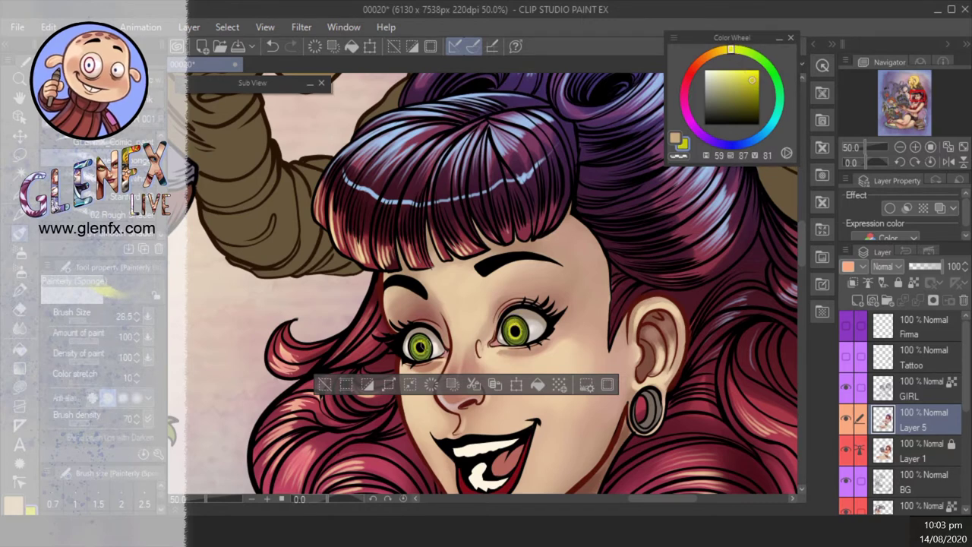
{"action": "scroll", "coordinate": [450, 310], "scroll_direction": "up", "scroll_amount": 1}
{"action": "left_click", "coordinate": [518, 344], "text": "alt"}
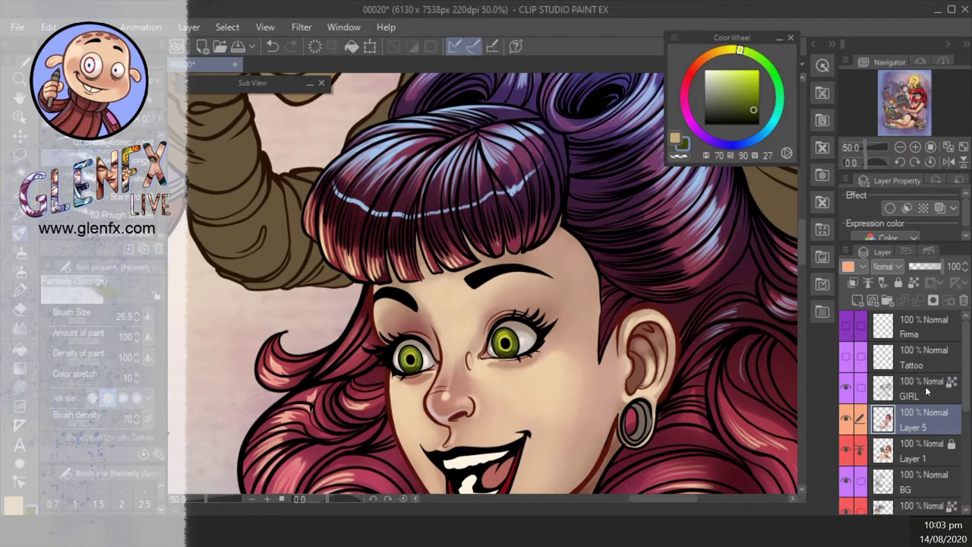
- Add a new layer above GIRL and paint light blue (H208 S44 V100) and white catchlights in both eyes
{"action": "left_click", "coordinate": [857, 300]}
{"action": "left_click", "coordinate": [914, 282]}
{"action": "left_click", "coordinate": [896, 335]}
{"action": "left_click", "coordinate": [479, 113], "text": "alt"}
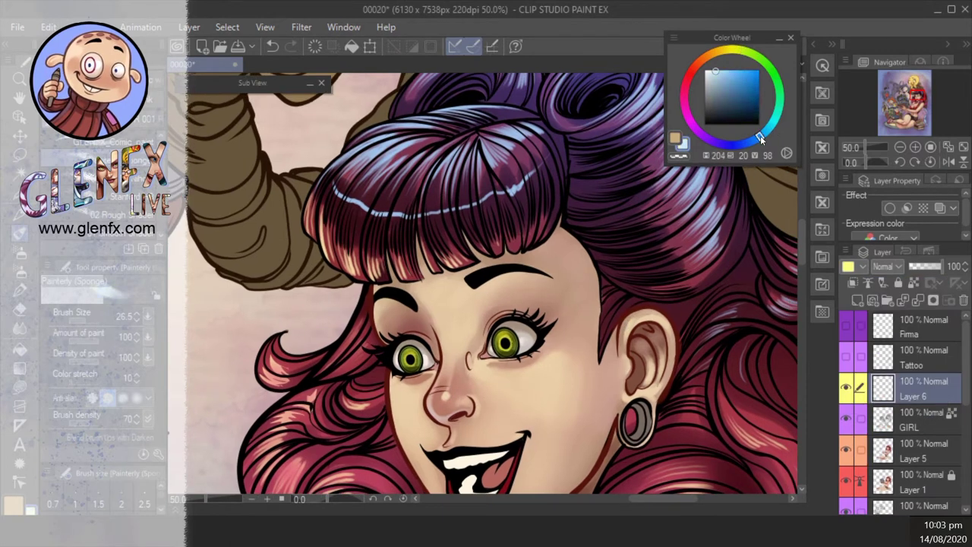
{"action": "key", "text": "p"}
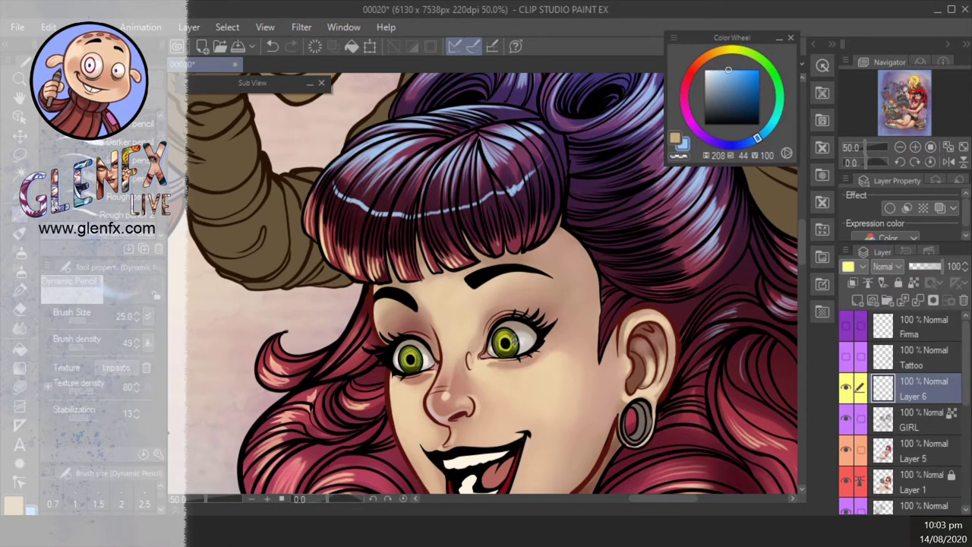
{"action": "key", "text": "b"}
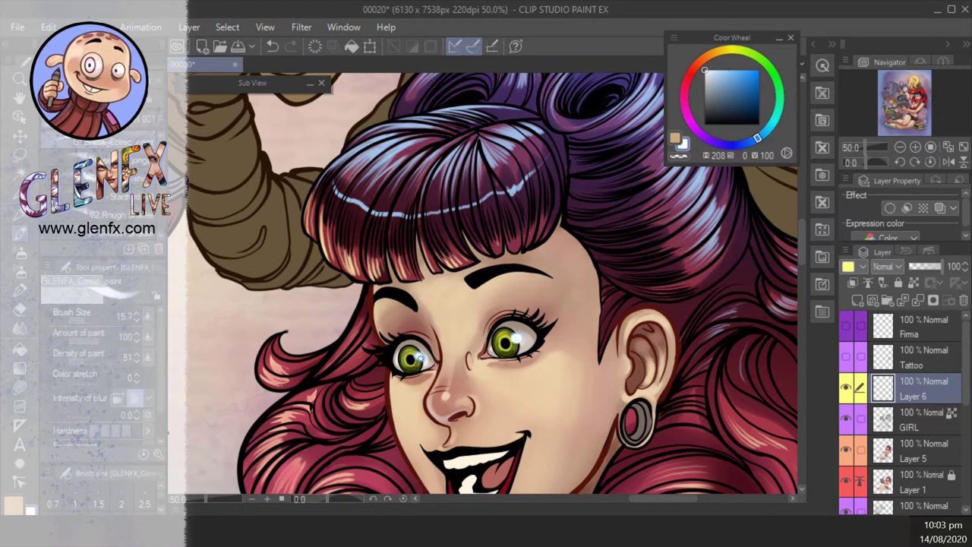
- Select the woman's lips and tongue from Layer 1's flats and paint the lips pink (H355 S48 V85) on Layer 5
{"action": "scroll", "coordinate": [524, 339], "scroll_direction": "down", "scroll_amount": 1}
{"action": "left_click_drag", "start_coordinate": [660, 383], "coordinate": [665, 302]}
{"action": "left_click", "coordinate": [916, 452]}
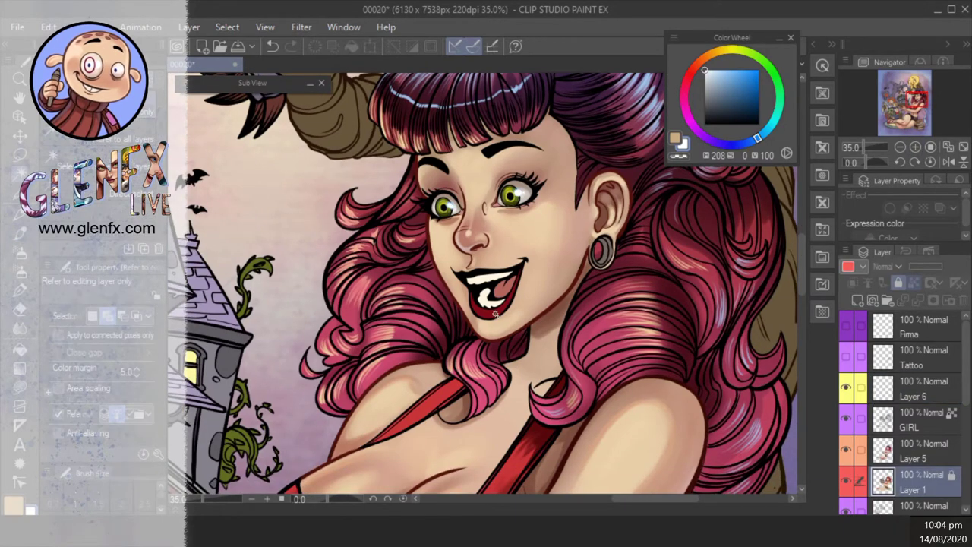
{"action": "left_click", "coordinate": [883, 451], "text": "ctrl"}
{"action": "left_click_drag", "start_coordinate": [635, 341], "coordinate": [635, 374]}
{"action": "left_click", "coordinate": [688, 76]}
{"action": "left_click", "coordinate": [742, 84]}
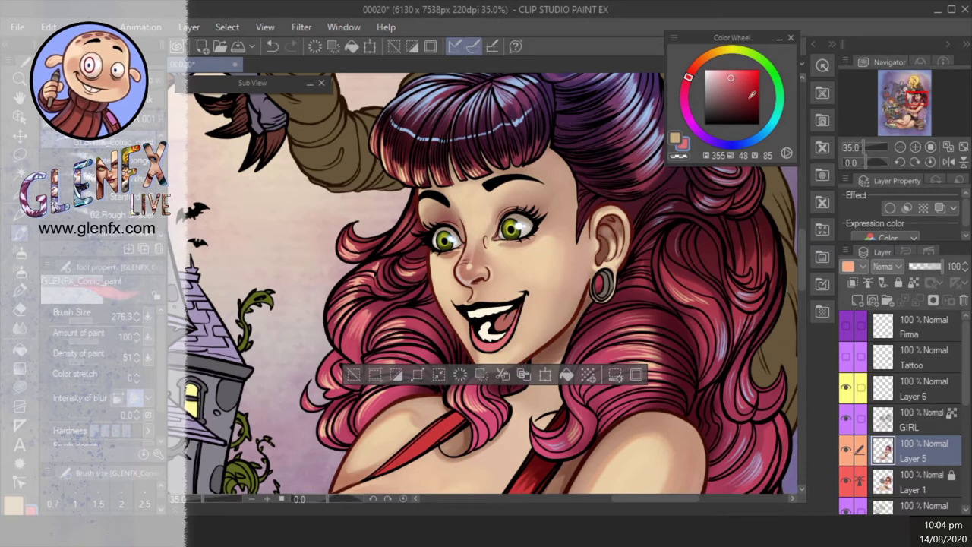
- Shade the mouth with dark red (H355 S55 V28) using Painterly (Sponge) and add light pink highlights (H4 S47 V98)
{"action": "left_click", "coordinate": [735, 109]}
{"action": "left_click", "coordinate": [83, 160]}
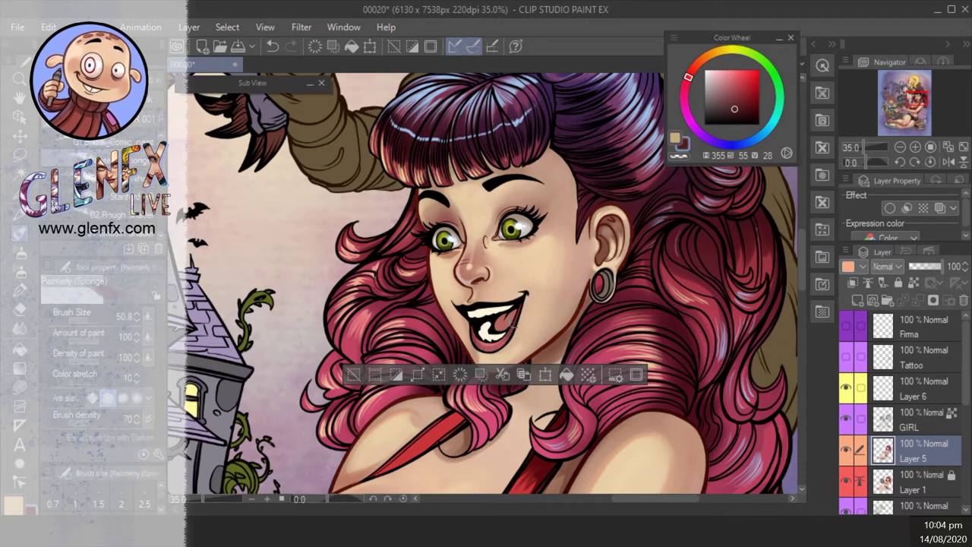
{"action": "left_click", "coordinate": [494, 348], "text": "alt"}
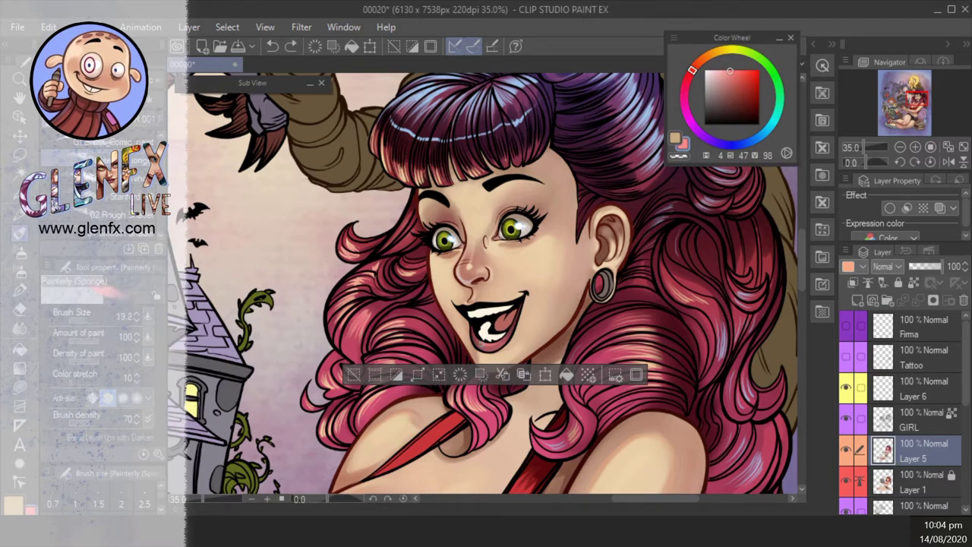
{"action": "scroll", "coordinate": [486, 313], "scroll_direction": "down", "scroll_amount": 5}
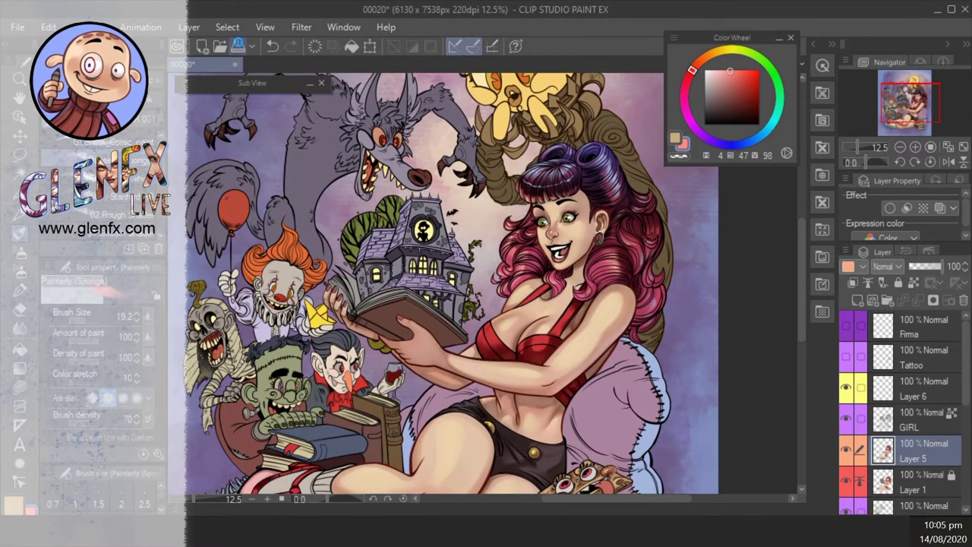
- Save the illustration and select the off-white sock areas around the straps of the woman's red shoe
{"action": "key", "text": "ctrl+s"}
{"action": "left_click_drag", "start_coordinate": [445, 466], "coordinate": [478, 382]}
{"action": "key", "text": "g"}
{"action": "scroll", "coordinate": [524, 302], "scroll_direction": "up", "scroll_amount": 7}
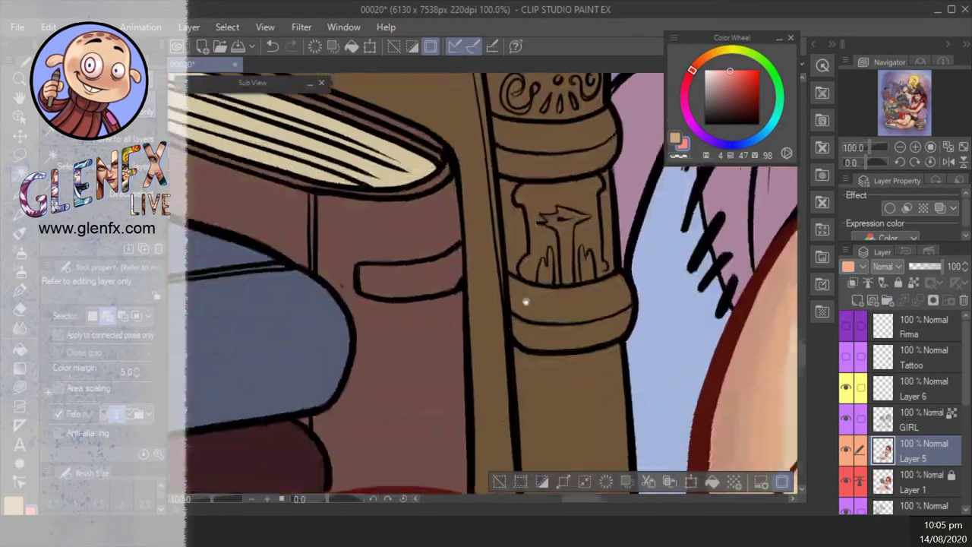
{"action": "scroll", "coordinate": [525, 302], "scroll_direction": "down", "scroll_amount": 2}
{"action": "mouse_move", "coordinate": [524, 302]}
{"action": "left_mouse_down"}
{"action": "mouse_move", "coordinate": [547, 319]}
{"action": "mouse_move", "coordinate": [545, 342]}
{"action": "left_mouse_up"}
- Shade the sock and its ribbed cuff with grey-violet (H248 S6 V52) using Painterly (Sponge)
{"action": "key", "text": "b"}
{"action": "left_click", "coordinate": [733, 141]}
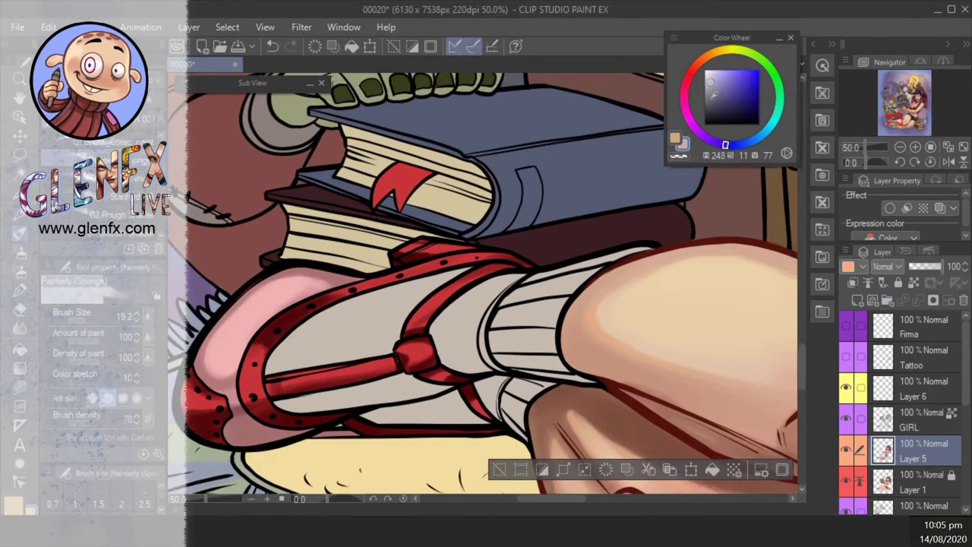
{"action": "scroll", "coordinate": [470, 342], "scroll_direction": "down", "scroll_amount": 1}
{"action": "left_click_drag", "start_coordinate": [470, 340], "coordinate": [453, 334]}
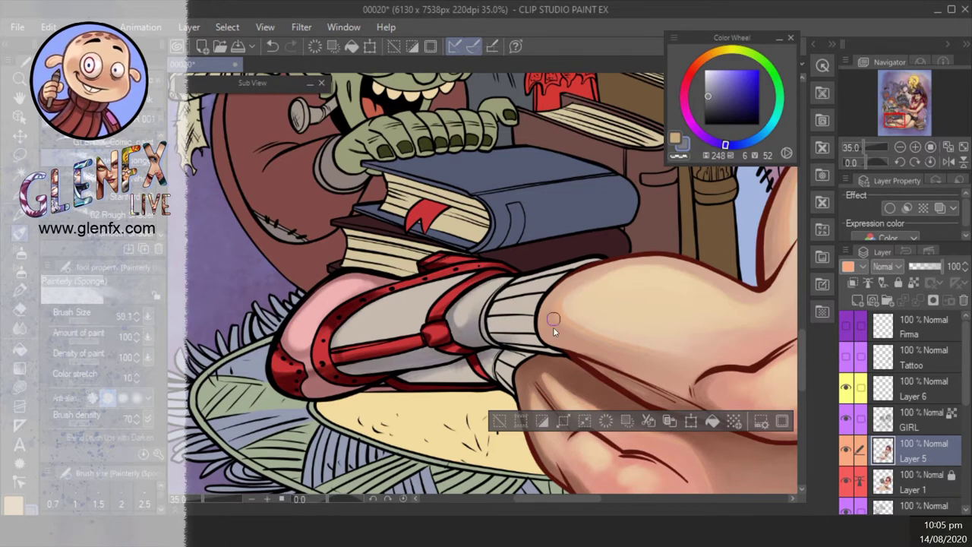
{"action": "mouse_move", "coordinate": [554, 330]}
{"action": "left_mouse_down"}
{"action": "mouse_move", "coordinate": [494, 327]}
{"action": "mouse_move", "coordinate": [558, 338]}
{"action": "mouse_move", "coordinate": [549, 297]}
{"action": "left_mouse_up"}
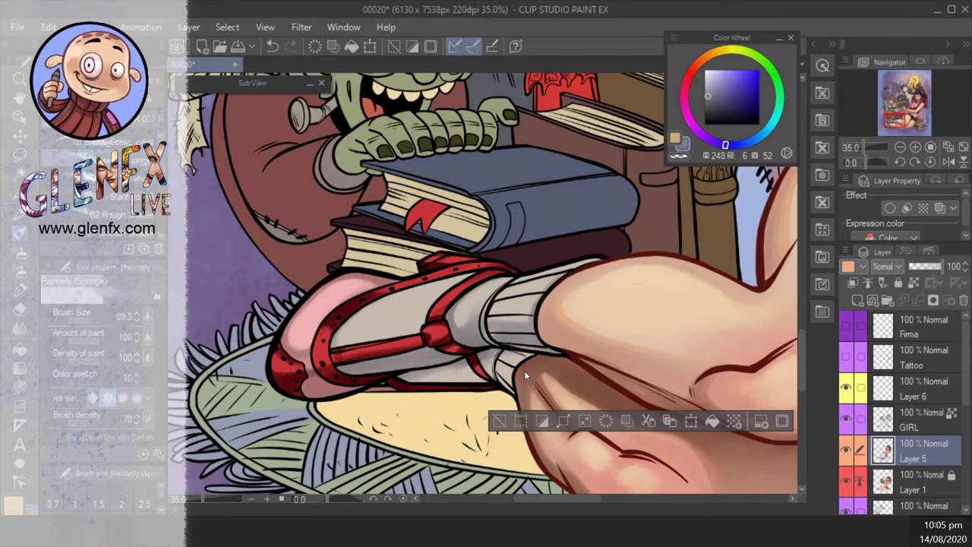
{"action": "mouse_move", "coordinate": [524, 376]}
{"action": "left_mouse_down"}
{"action": "mouse_move", "coordinate": [536, 357]}
{"action": "mouse_move", "coordinate": [545, 369]}
{"action": "left_mouse_up"}
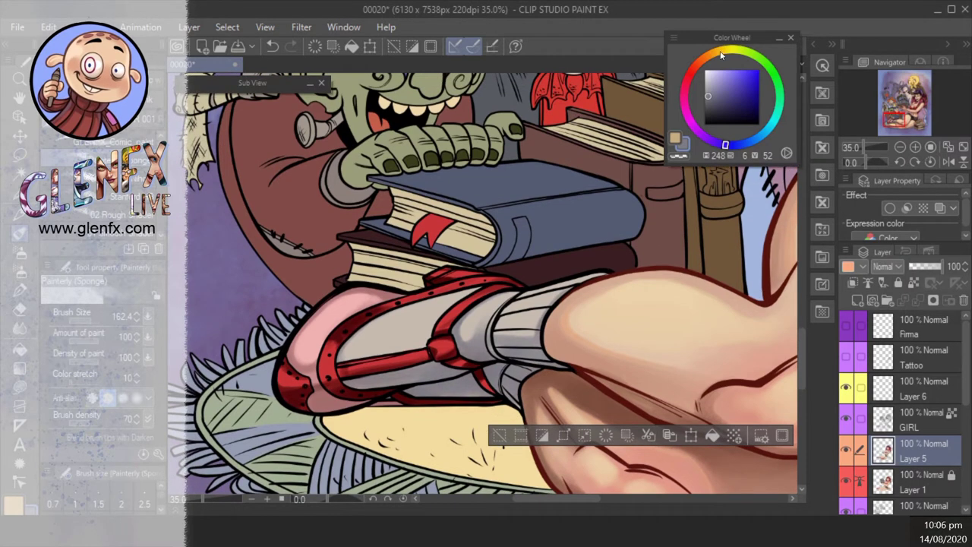
- Brighten the sock between the red straps and along its upper side with warm off-white (H31 S13 V91)
{"action": "left_click_drag", "start_coordinate": [722, 55], "coordinate": [709, 54]}
{"action": "left_click", "coordinate": [713, 72]}
{"action": "mouse_move", "coordinate": [414, 325]}
{"action": "left_mouse_down"}
{"action": "mouse_move", "coordinate": [388, 338]}
{"action": "mouse_move", "coordinate": [429, 319]}
{"action": "mouse_move", "coordinate": [350, 353]}
{"action": "mouse_move", "coordinate": [418, 323]}
{"action": "mouse_move", "coordinate": [441, 298]}
{"action": "left_mouse_up"}
{"action": "key", "text": "ctrl+z"}
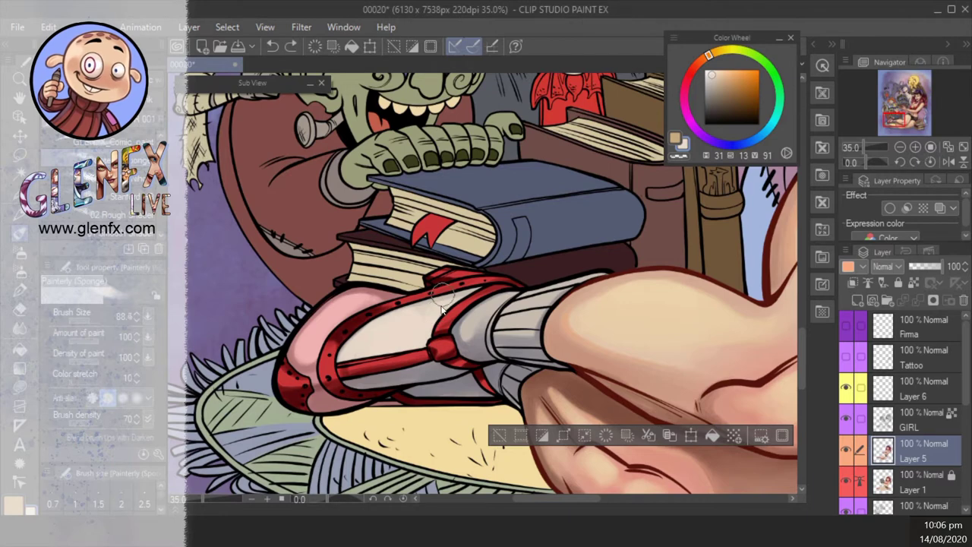
{"action": "mouse_move", "coordinate": [496, 287]}
{"action": "left_mouse_down"}
{"action": "mouse_move", "coordinate": [481, 330]}
{"action": "mouse_move", "coordinate": [563, 288]}
{"action": "left_mouse_up"}
- Refine the sock's ribbed cuff with grey shadows (H340 S4 V58) and warm off-white highlights (H31 S13 V91)
{"action": "left_click", "coordinate": [900, 147]}
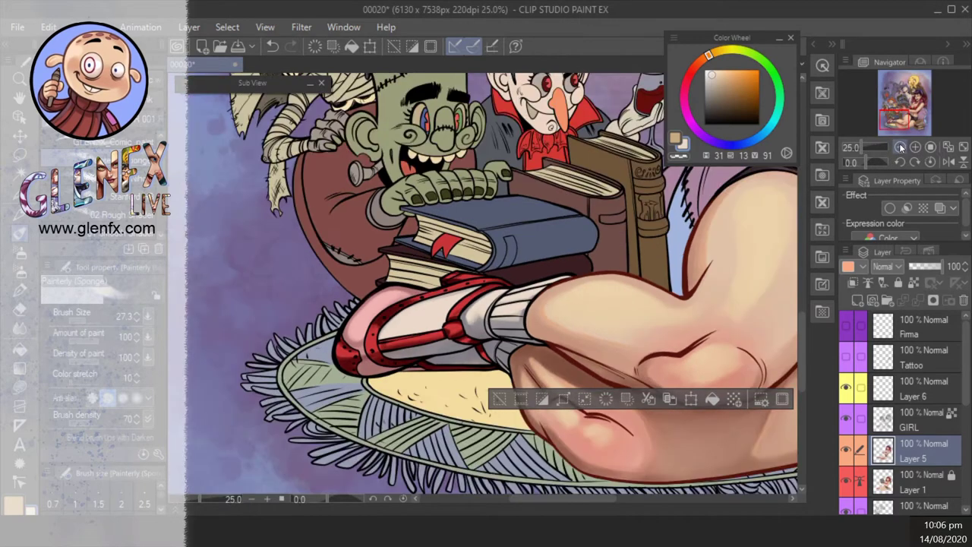
{"action": "left_click", "coordinate": [523, 314], "text": "alt"}
{"action": "left_click", "coordinate": [529, 300], "text": "alt"}
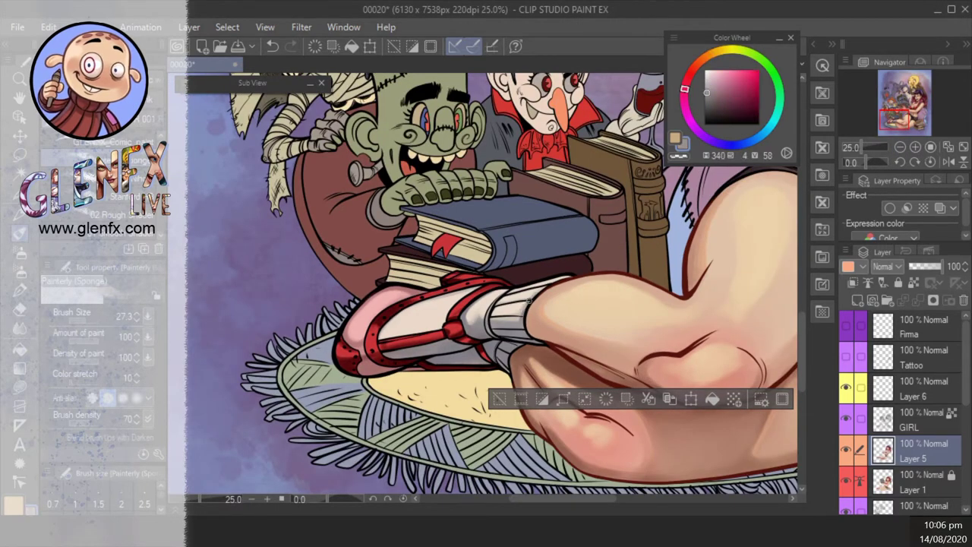
{"action": "left_click", "coordinate": [514, 335], "text": "alt"}
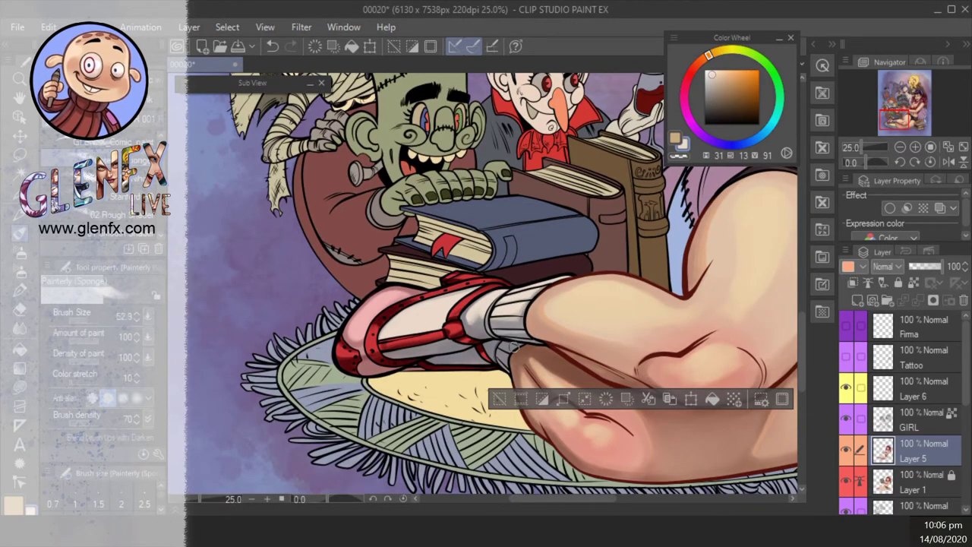
{"action": "left_click", "coordinate": [913, 164]}
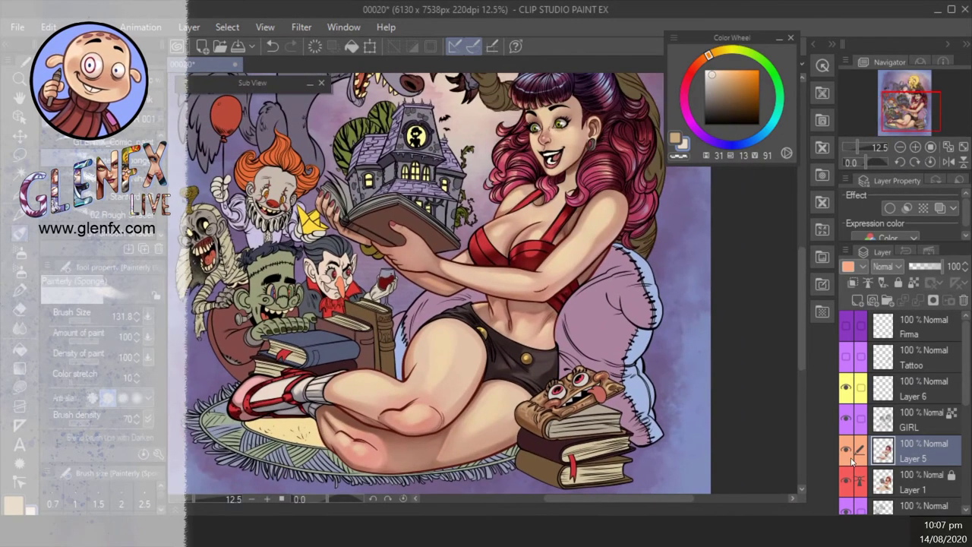
- Select the monster book's page block and shade it with greyish brown (H36 S28 V48) on Layer 5
{"action": "key", "text": "w"}
{"action": "scroll", "coordinate": [596, 448], "scroll_direction": "up", "scroll_amount": 4}
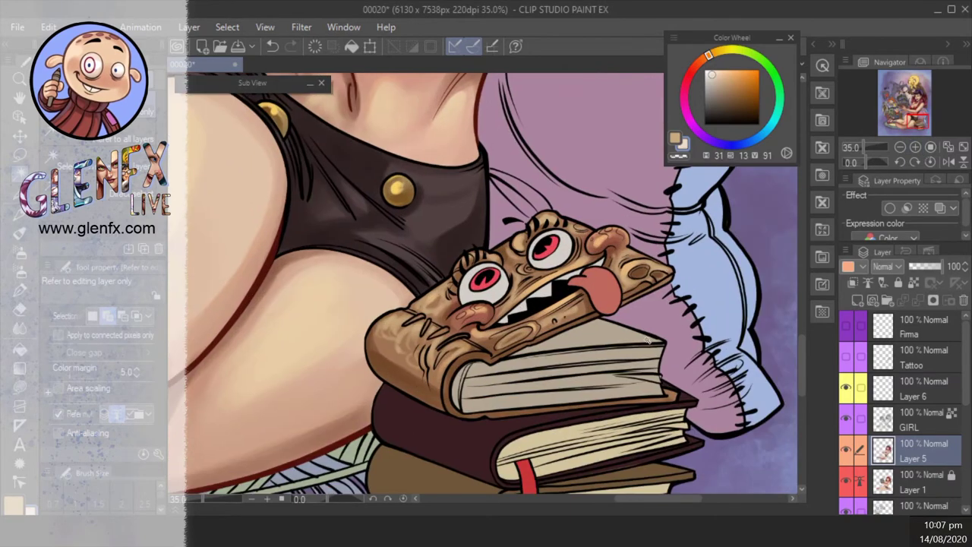
{"action": "left_click", "coordinate": [648, 342]}
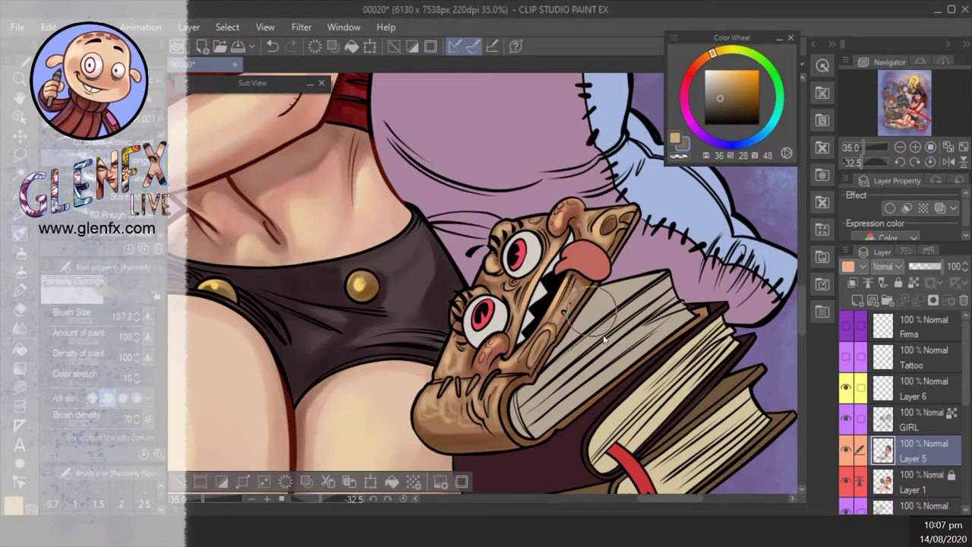
{"action": "mouse_move", "coordinate": [607, 296]}
{"action": "left_mouse_down"}
{"action": "mouse_move", "coordinate": [582, 321]}
{"action": "mouse_move", "coordinate": [551, 345]}
{"action": "mouse_move", "coordinate": [584, 319]}
{"action": "mouse_move", "coordinate": [532, 372]}
{"action": "mouse_move", "coordinate": [527, 439]}
{"action": "mouse_move", "coordinate": [630, 299]}
{"action": "left_mouse_up"}
{"action": "mouse_move", "coordinate": [556, 350]}
{"action": "left_mouse_down"}
{"action": "mouse_move", "coordinate": [619, 313]}
{"action": "mouse_move", "coordinate": [502, 418]}
{"action": "mouse_move", "coordinate": [658, 312]}
{"action": "mouse_move", "coordinate": [507, 411]}
{"action": "mouse_move", "coordinate": [617, 345]}
{"action": "mouse_move", "coordinate": [554, 416]}
{"action": "mouse_move", "coordinate": [668, 289]}
{"action": "left_mouse_up"}
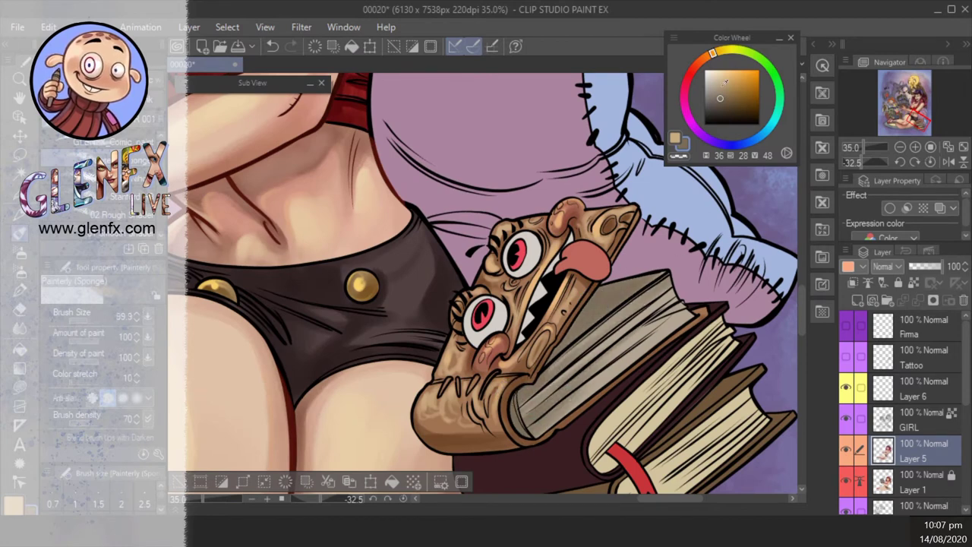
- Highlight the monster book's page edges with light beige (H36 S30 V85) streaks
{"action": "left_click", "coordinate": [631, 347], "text": "alt"}
{"action": "left_click_drag", "start_coordinate": [486, 289], "coordinate": [427, 309]}
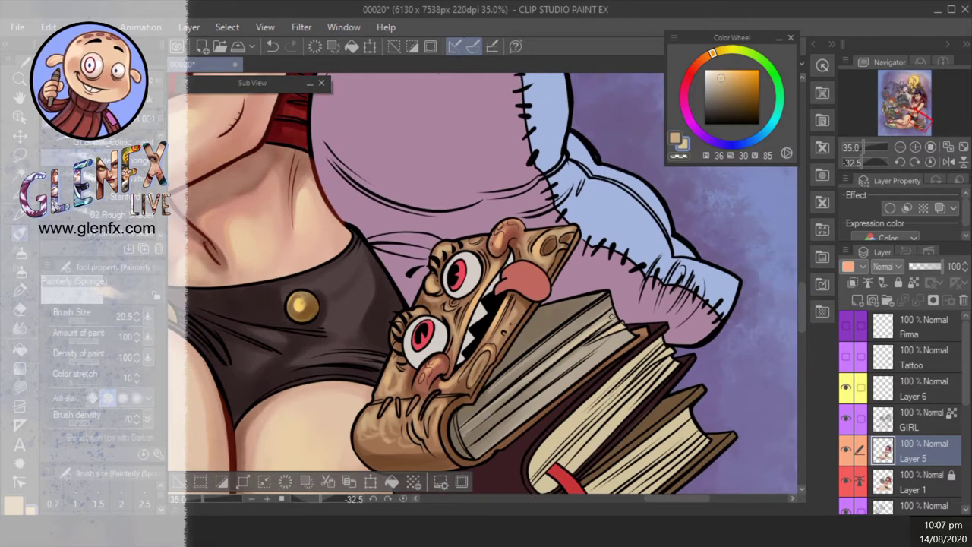
{"action": "mouse_move", "coordinate": [566, 353]}
{"action": "left_mouse_down"}
{"action": "mouse_move", "coordinate": [532, 402]}
{"action": "mouse_move", "coordinate": [467, 453]}
{"action": "left_mouse_up"}
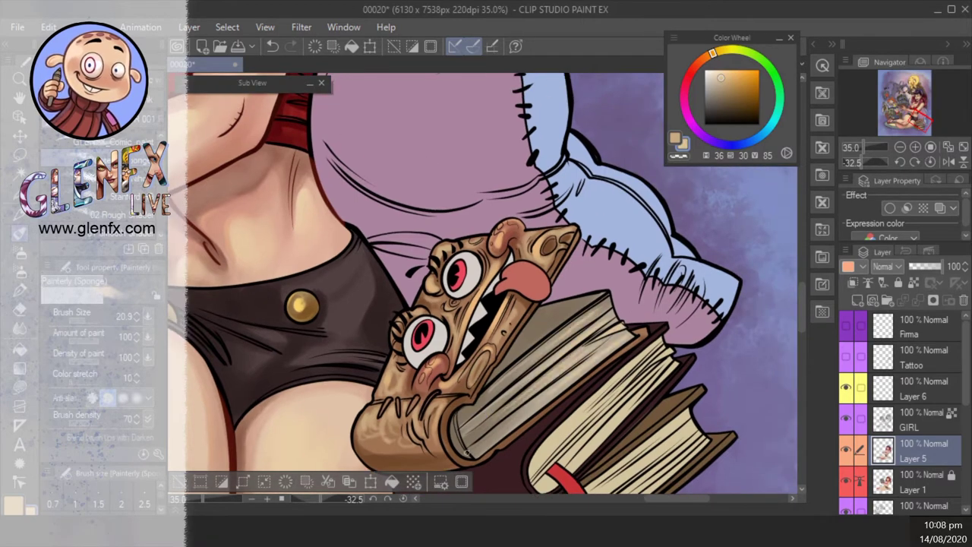
{"action": "scroll", "coordinate": [487, 404], "scroll_direction": "up", "scroll_amount": 1}
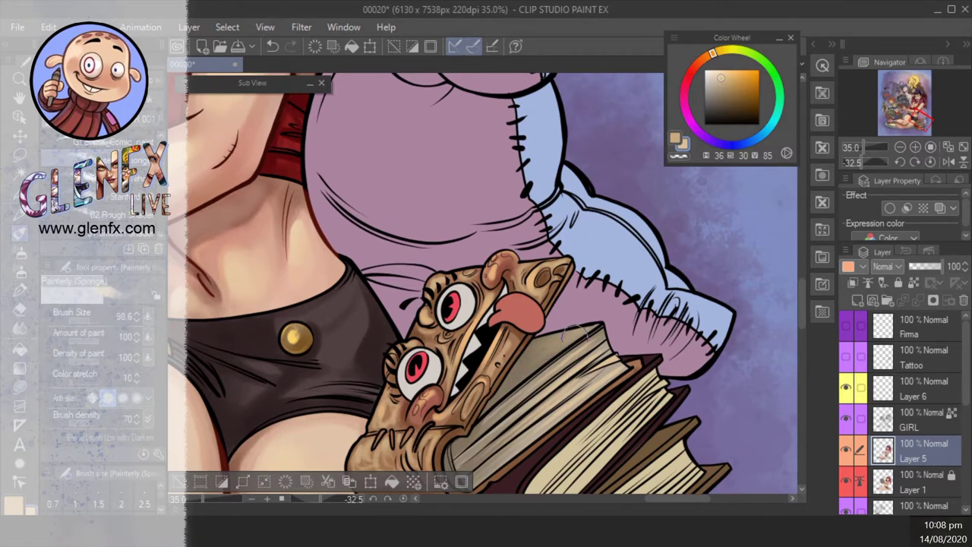
- Texture the pages with dark red (H5 S88 V31) using the Glen_2 brush and a new layer set to Multiply
{"action": "scroll", "coordinate": [653, 326], "scroll_direction": "down", "scroll_amount": 2}
{"action": "left_click", "coordinate": [20, 271]}
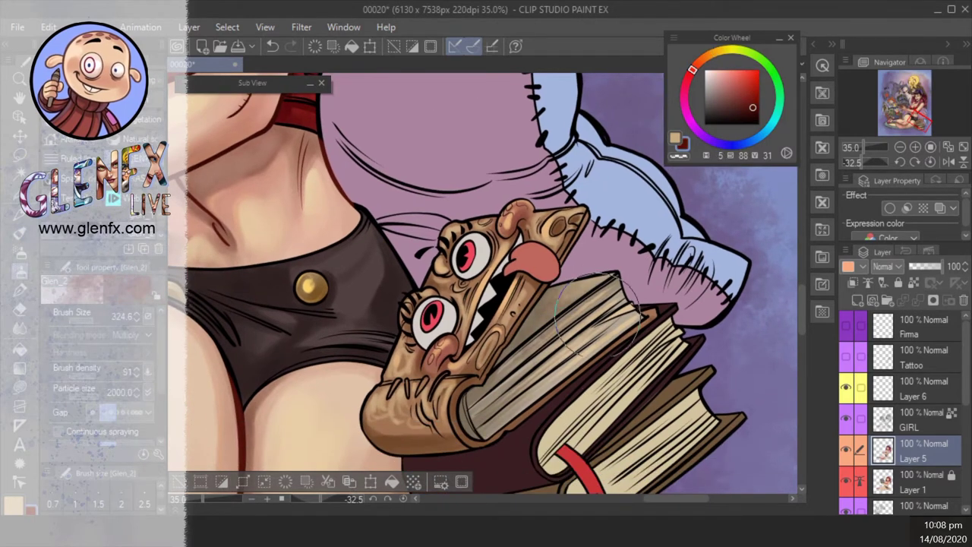
{"action": "left_click_drag", "start_coordinate": [577, 319], "coordinate": [623, 319]}
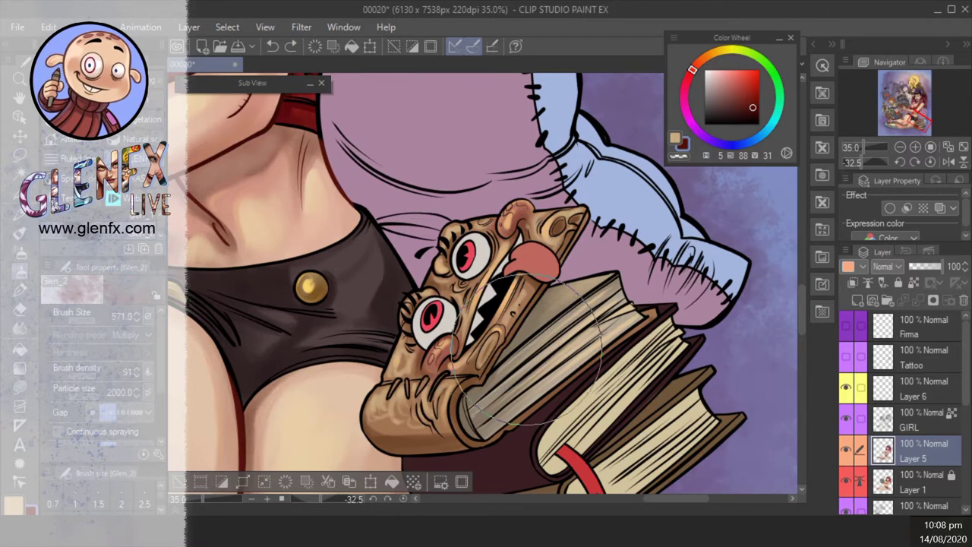
{"action": "key", "text": "ctrl+shift+n"}
{"action": "left_click", "coordinate": [883, 266]}
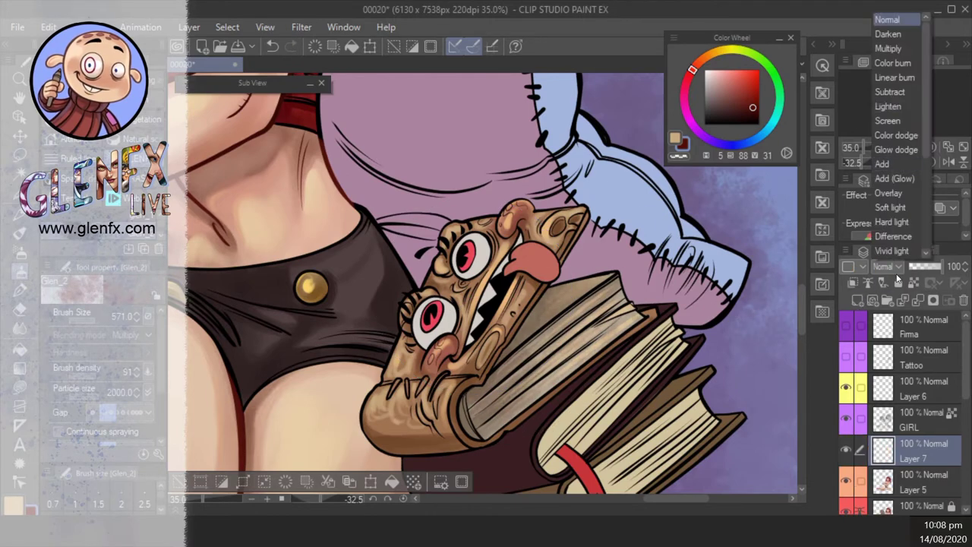
{"action": "left_click", "coordinate": [896, 53]}
- Duplicate the texture layer, merge the copies, set the result to Overlay and merge it into Layer 5
{"action": "right_click", "coordinate": [915, 456]}
{"action": "left_click", "coordinate": [865, 154]}
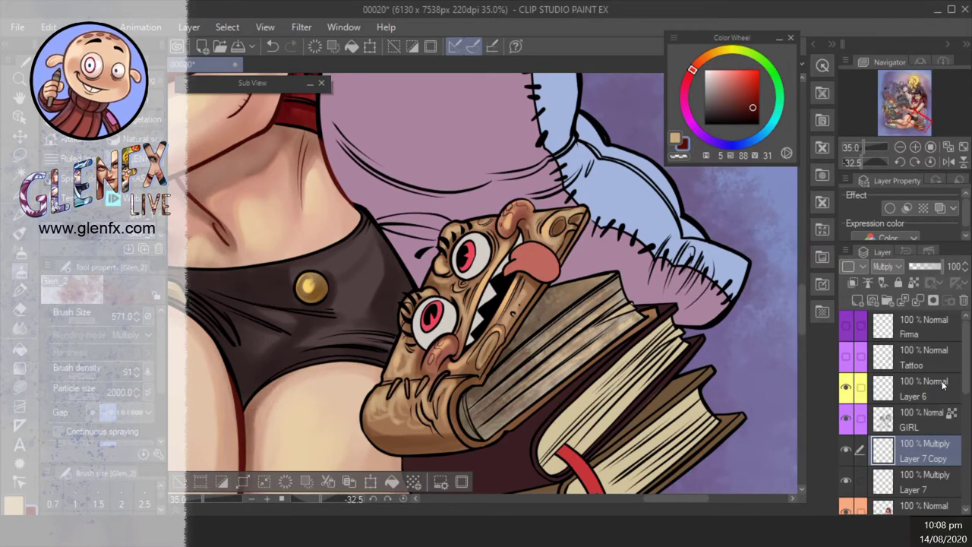
{"action": "left_click", "coordinate": [919, 300]}
{"action": "left_click", "coordinate": [882, 266]}
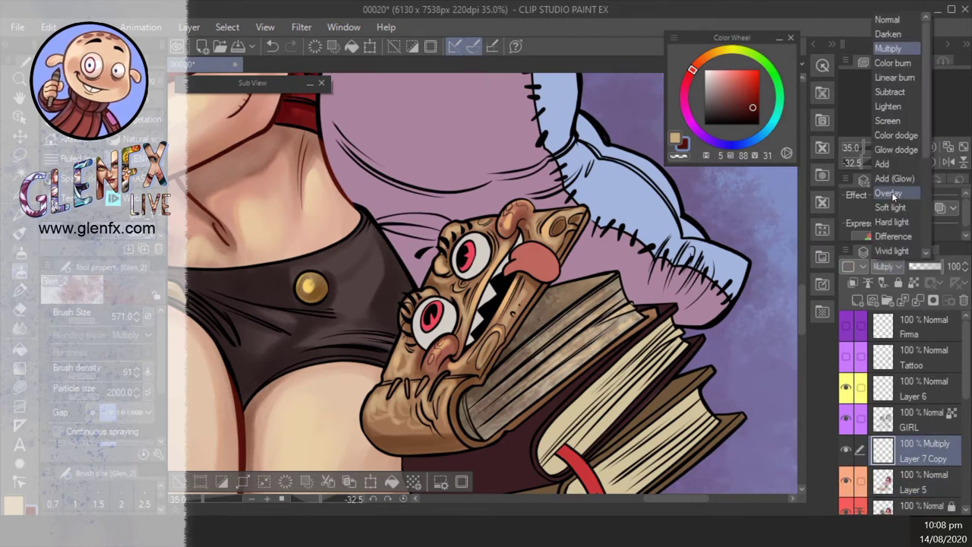
{"action": "left_click", "coordinate": [896, 194]}
{"action": "left_click", "coordinate": [923, 300]}
- Draw light beige (H37 S35 V79) strokes along the page edges with the Dynamic Pencil
{"action": "key", "text": "p"}
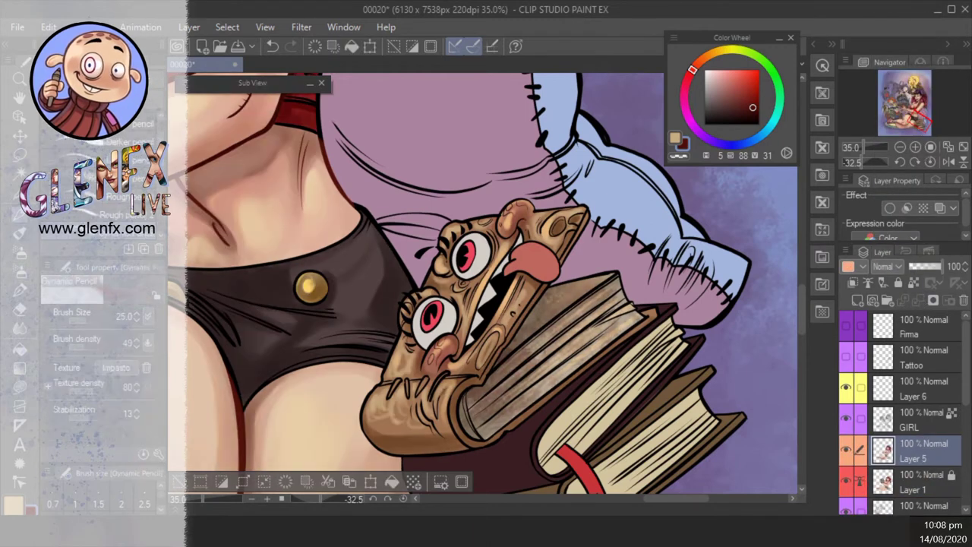
{"action": "mouse_move", "coordinate": [507, 379]}
{"action": "left_mouse_down"}
{"action": "mouse_move", "coordinate": [535, 350]}
{"action": "mouse_move", "coordinate": [608, 325]}
{"action": "left_mouse_up"}
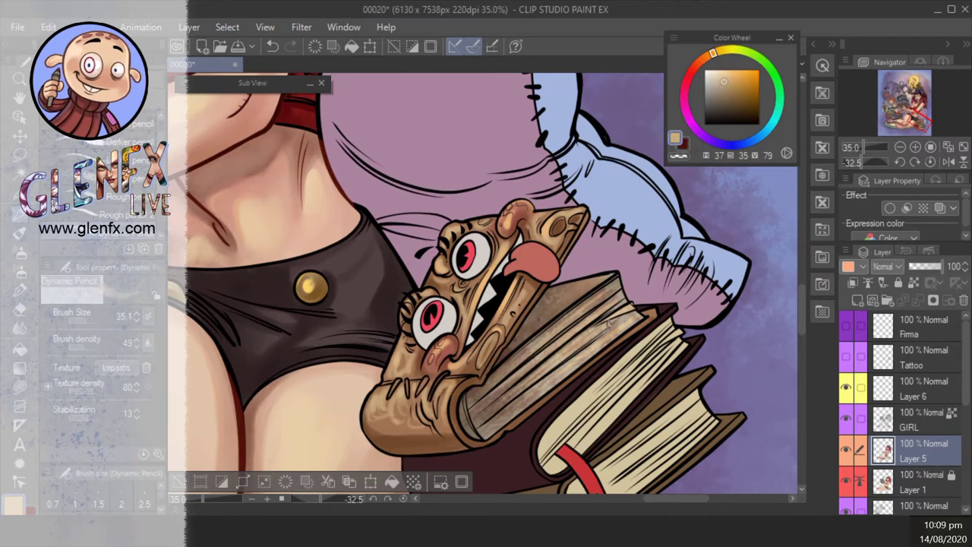
- Shade the monster book's tongue with dark red (H355 S59 V44) and add pale pink highlights (H5 S37 V100 and H5 S13 V100)
{"action": "key", "text": "b"}
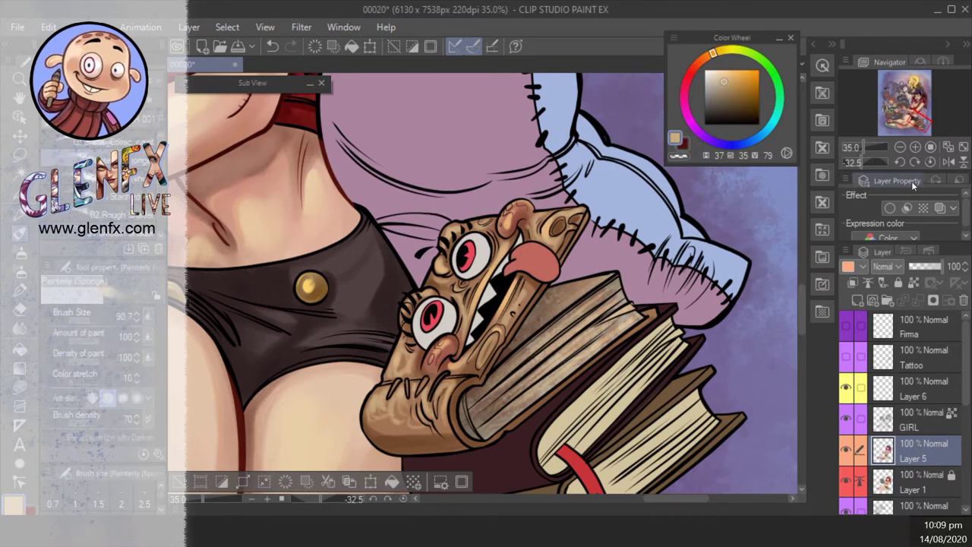
{"action": "left_click", "coordinate": [900, 161]}
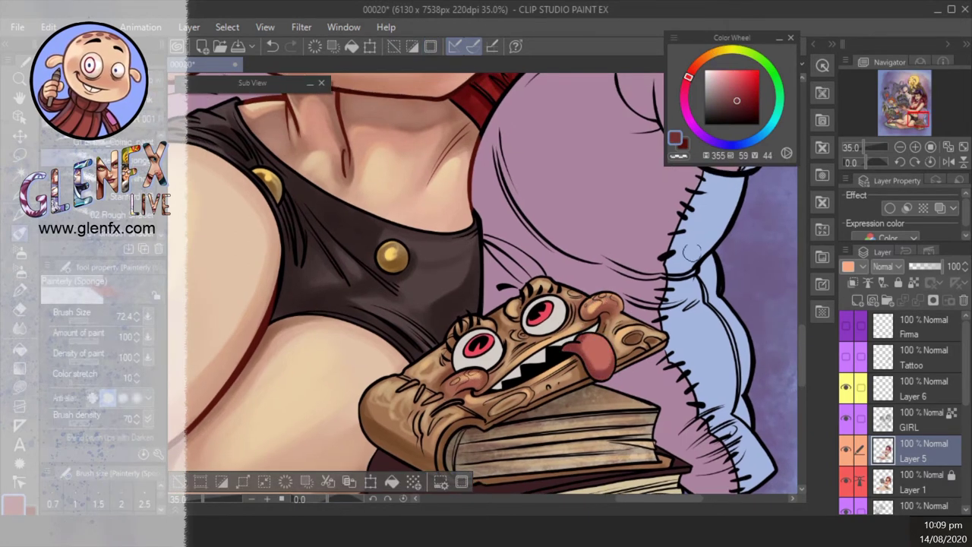
{"action": "left_click", "coordinate": [592, 340], "text": "alt"}
{"action": "key", "text": "bracketleft"}
{"action": "key", "text": "bracketleft"}
{"action": "key", "text": "bracketleft"}
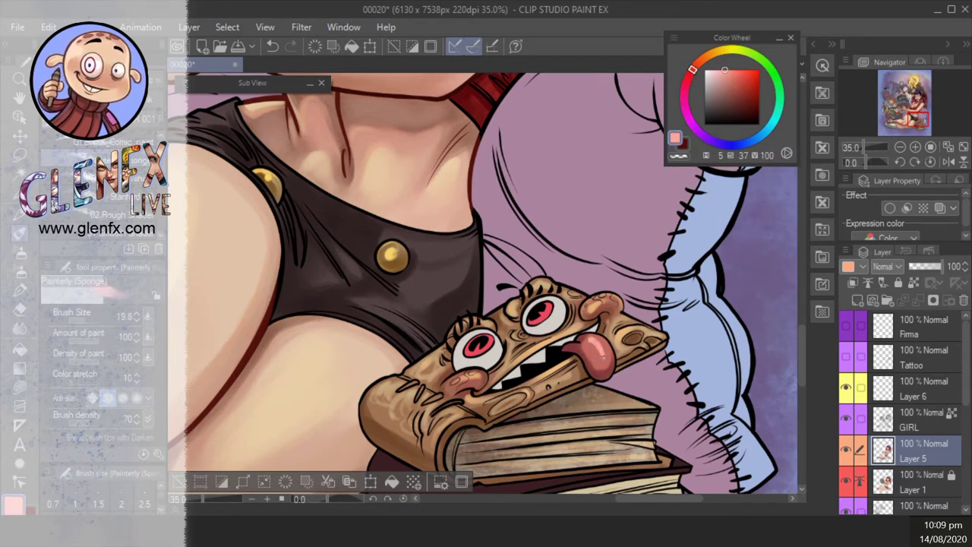
{"action": "left_click", "coordinate": [596, 344], "text": "alt"}
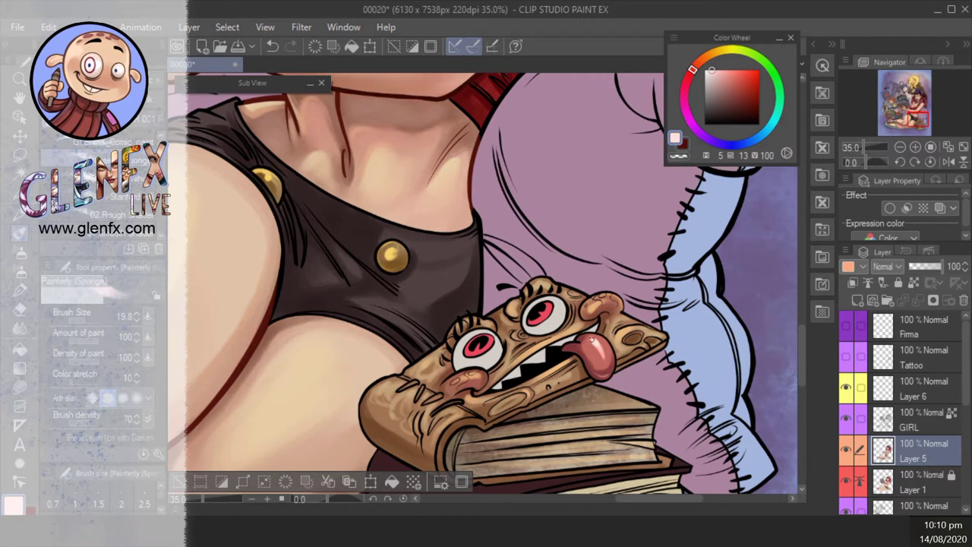
{"action": "mouse_move", "coordinate": [604, 358]}
{"action": "left_mouse_down"}
{"action": "mouse_move", "coordinate": [608, 348]}
{"action": "mouse_move", "coordinate": [615, 356]}
{"action": "left_mouse_up"}
- Select the monster book's eye whites and teeth, shade the eyeballs with beige-grey (H37 S19 V69) and highlight them with off-white (H37 S15 V97)
{"action": "key", "text": "g"}
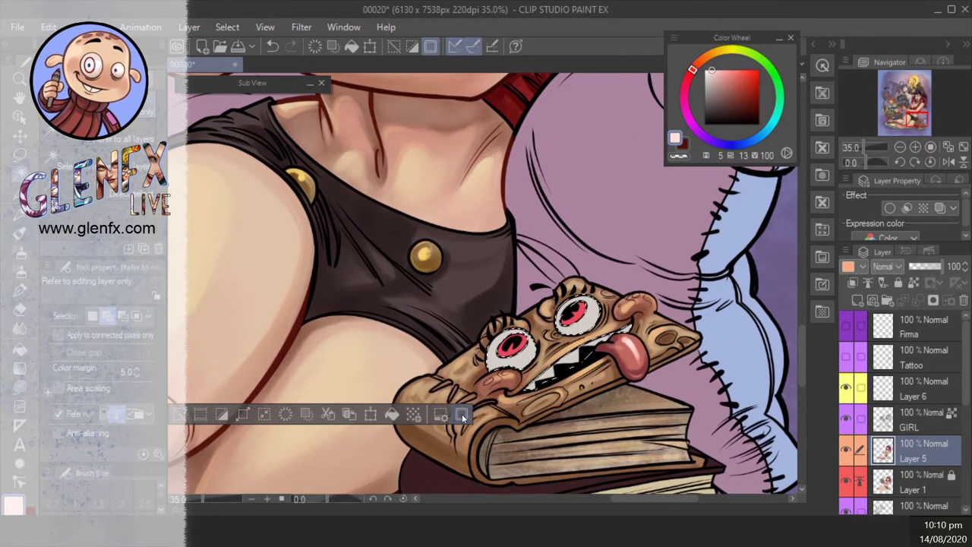
{"action": "key", "text": "b"}
{"action": "left_click", "coordinate": [501, 342], "text": "alt"}
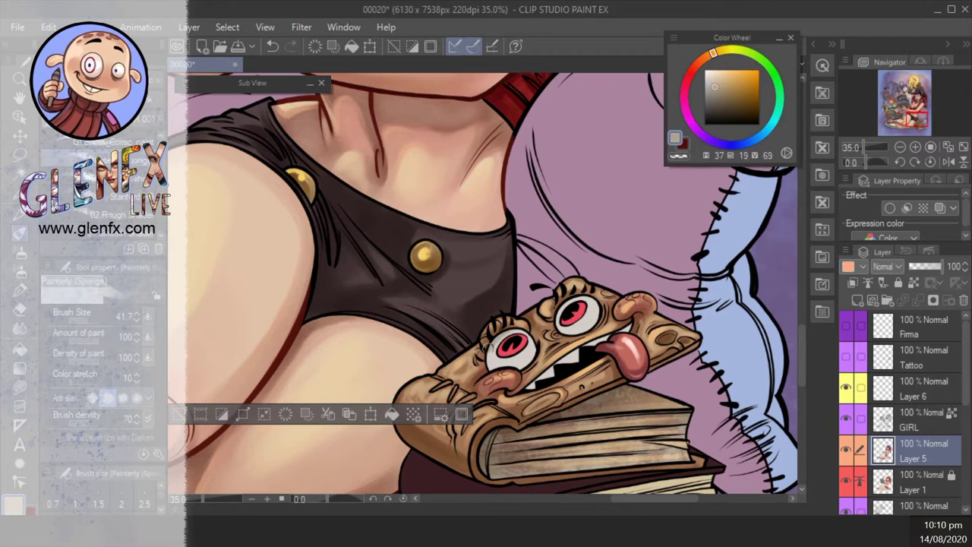
{"action": "left_click_drag", "start_coordinate": [486, 344], "coordinate": [588, 319]}
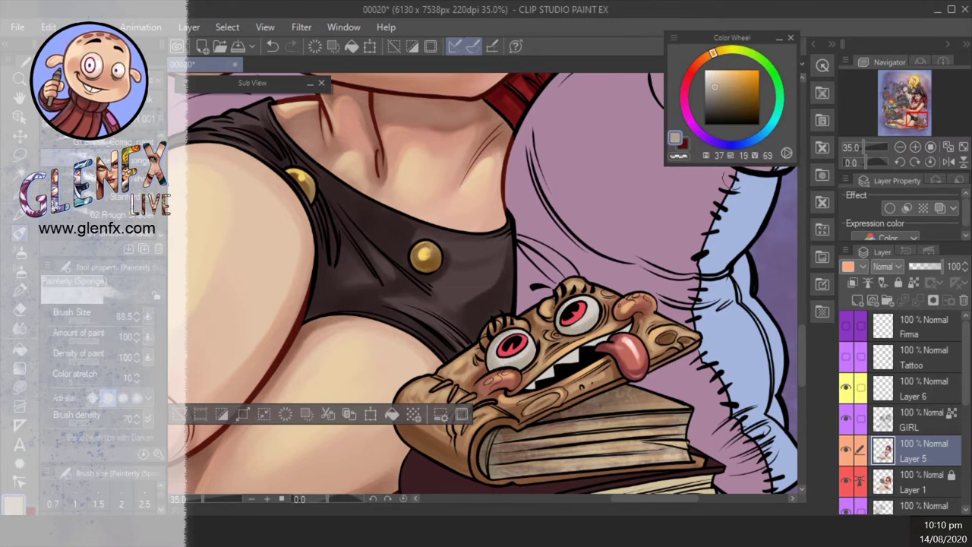
{"action": "left_click", "coordinate": [512, 348], "text": "alt"}
{"action": "left_click_drag", "start_coordinate": [524, 346], "coordinate": [512, 347]}
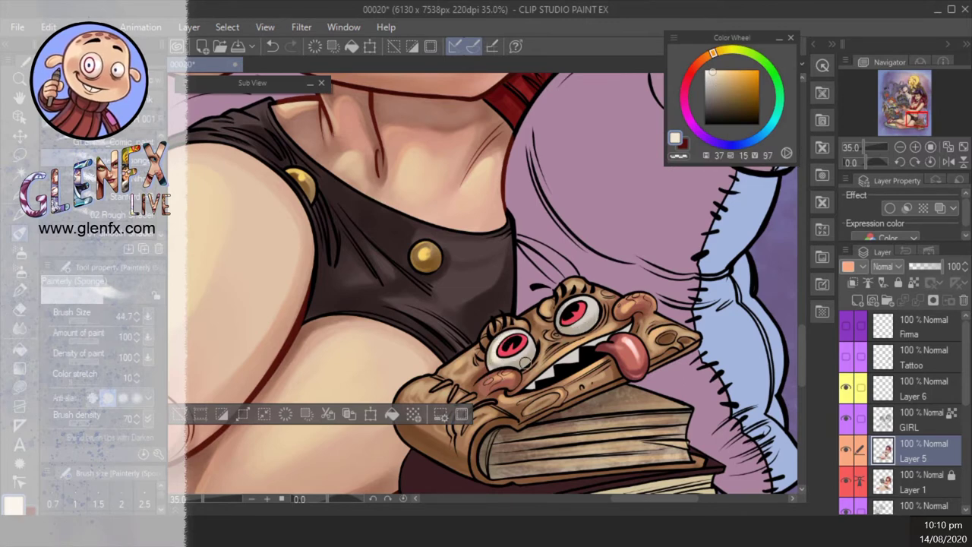
- Reselect the monster book's eyes and teeth, shade the teeth with beige-grey (H37 S24 V62) and brighten them with off-white (H37 S12 V97)
{"action": "key", "text": "w"}
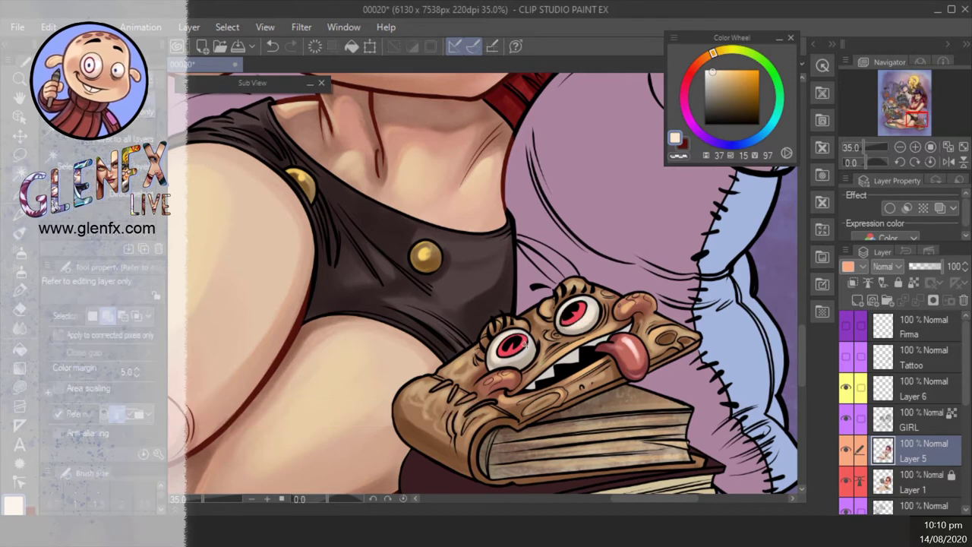
{"action": "left_click", "coordinate": [573, 313]}
{"action": "key", "text": "ctrl+d"}
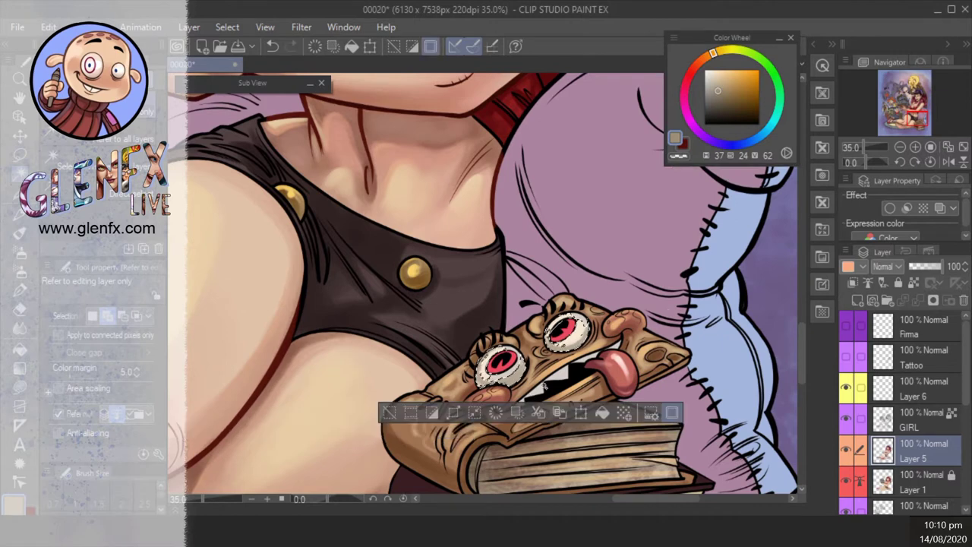
{"action": "key", "text": "b"}
{"action": "left_click", "coordinate": [553, 380], "text": "alt"}
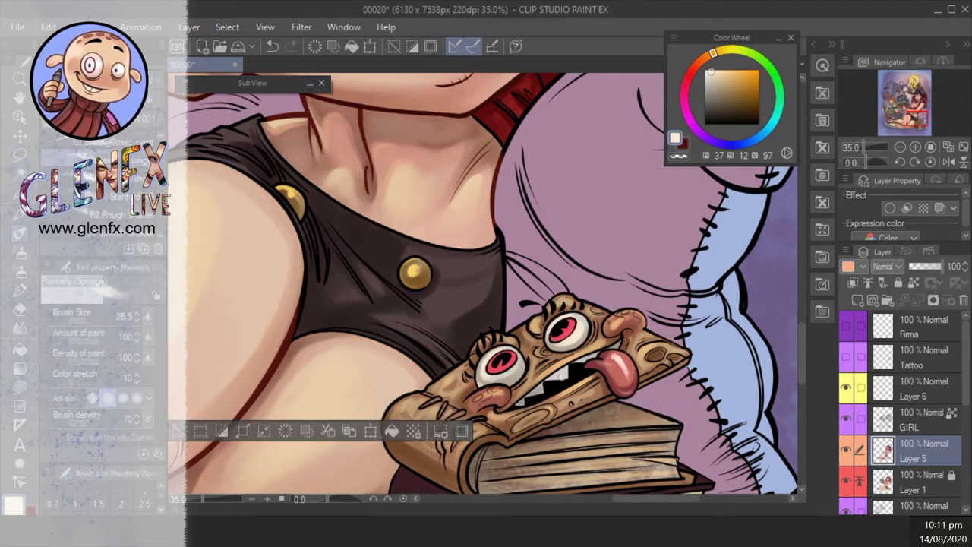
{"action": "left_click_drag", "start_coordinate": [522, 402], "coordinate": [562, 397]}
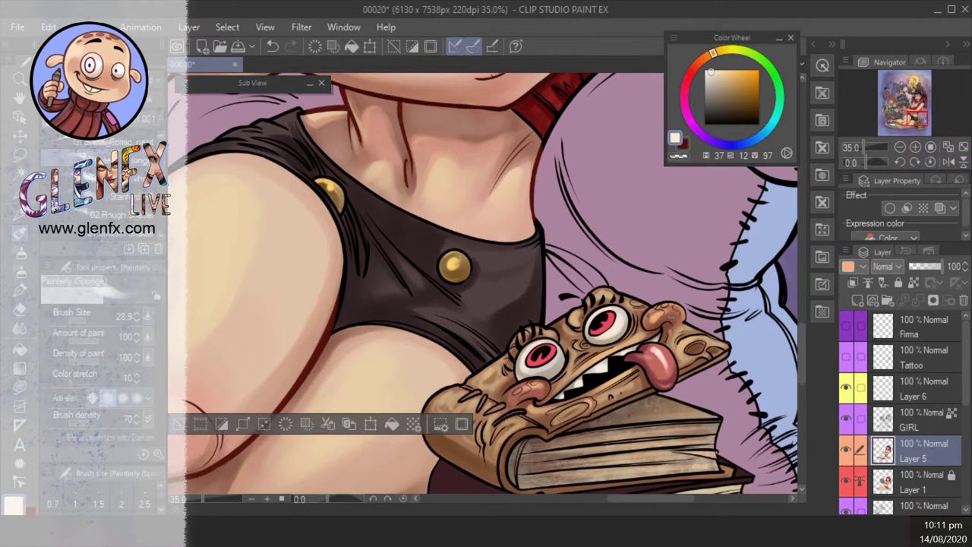
- On Layer 6, paint white (H37 S0 V100) glints on the monster book's pupils and touch them up with dark red (H353 S91 V65)
{"action": "key", "text": "alt+bracketright"}
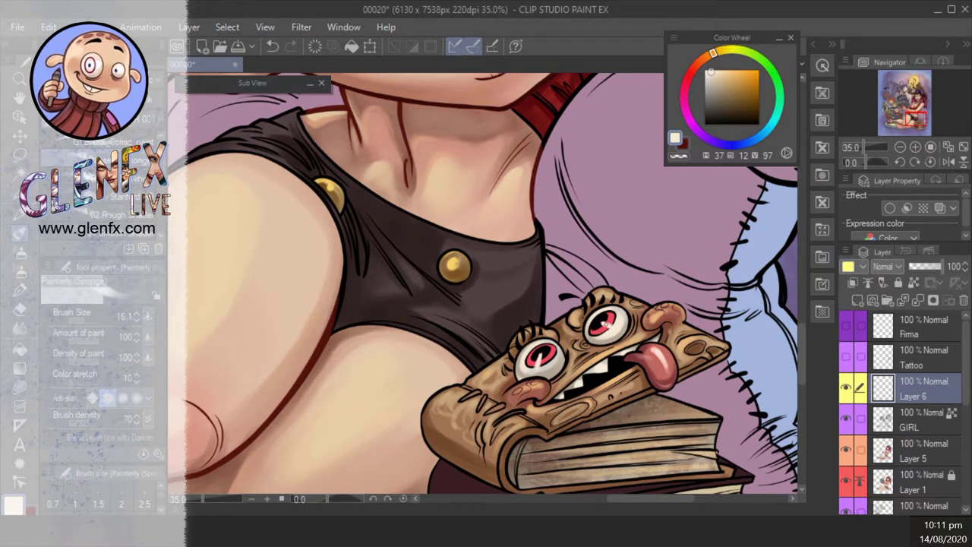
{"action": "left_click_drag", "start_coordinate": [711, 73], "coordinate": [694, 59]}
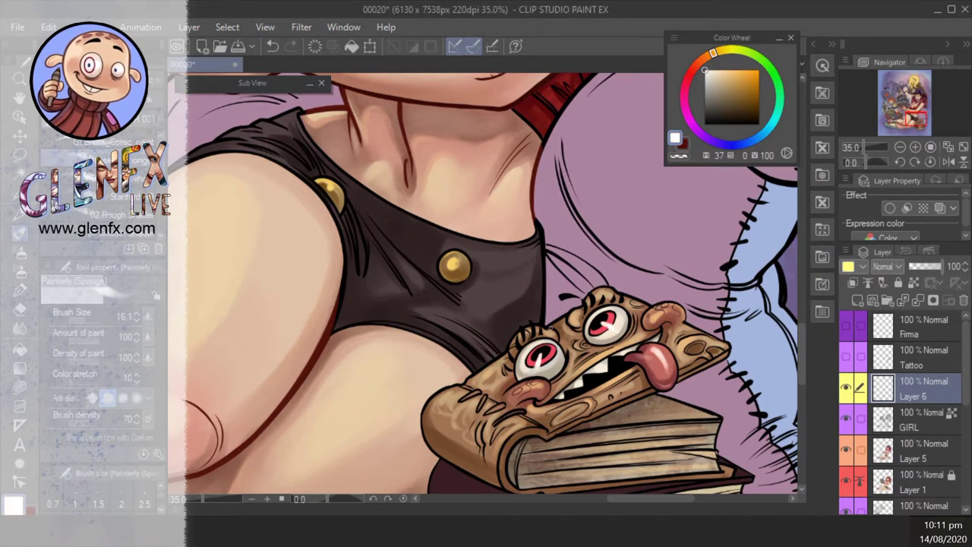
{"action": "left_click", "coordinate": [540, 354], "text": "alt"}
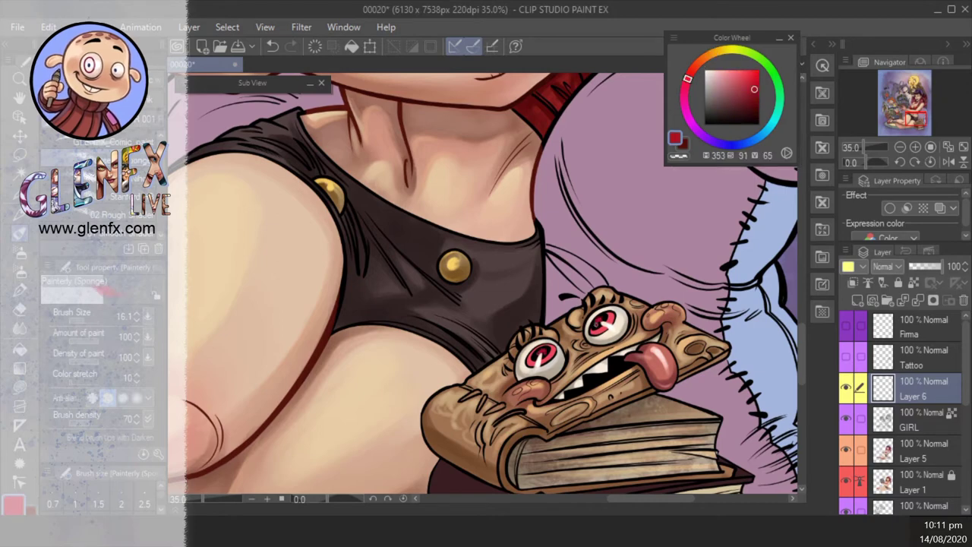
{"action": "scroll", "coordinate": [486, 281], "scroll_direction": "down", "scroll_amount": 3}
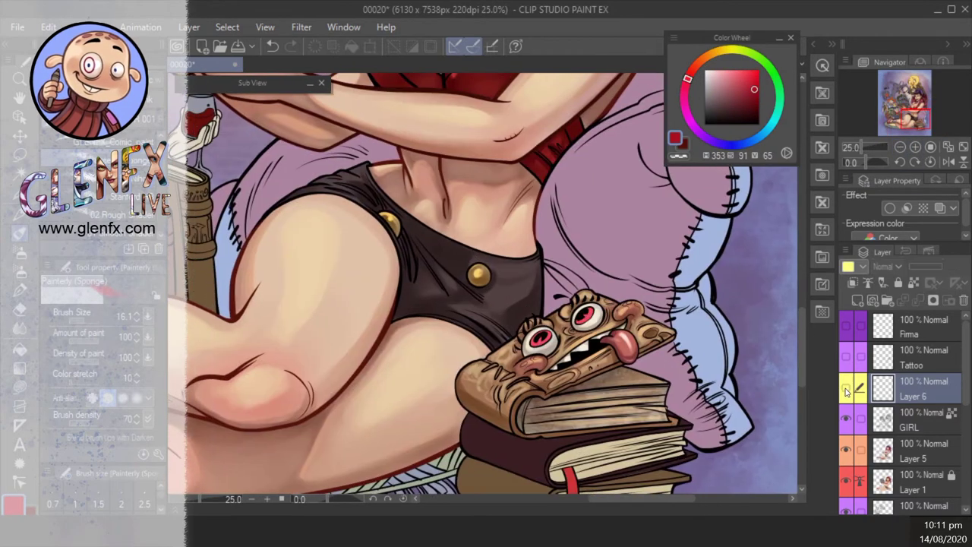
- On Layer 5, select the haunted house's stone walls and shade them with dark purple-grey (H267 S8 V37) using the Painterly Sponge
{"action": "left_click", "coordinate": [919, 451]}
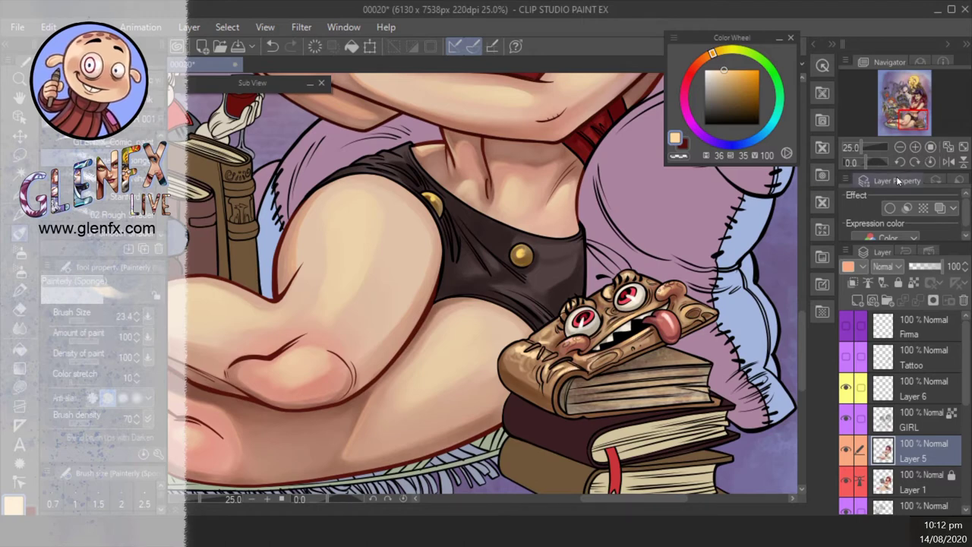
{"action": "scroll", "coordinate": [662, 289], "scroll_direction": "down", "scroll_amount": 3}
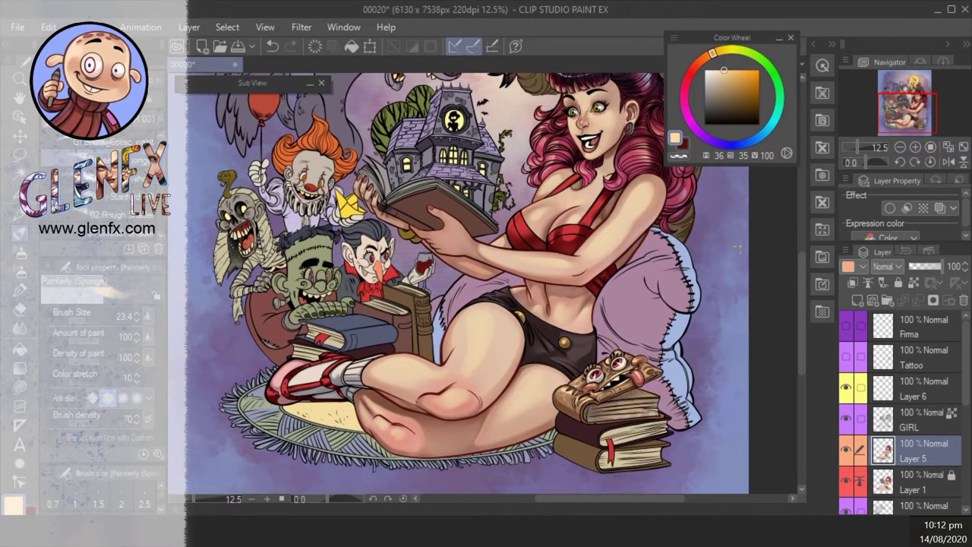
{"action": "left_click", "coordinate": [912, 147]}
{"action": "left_click", "coordinate": [914, 147]}
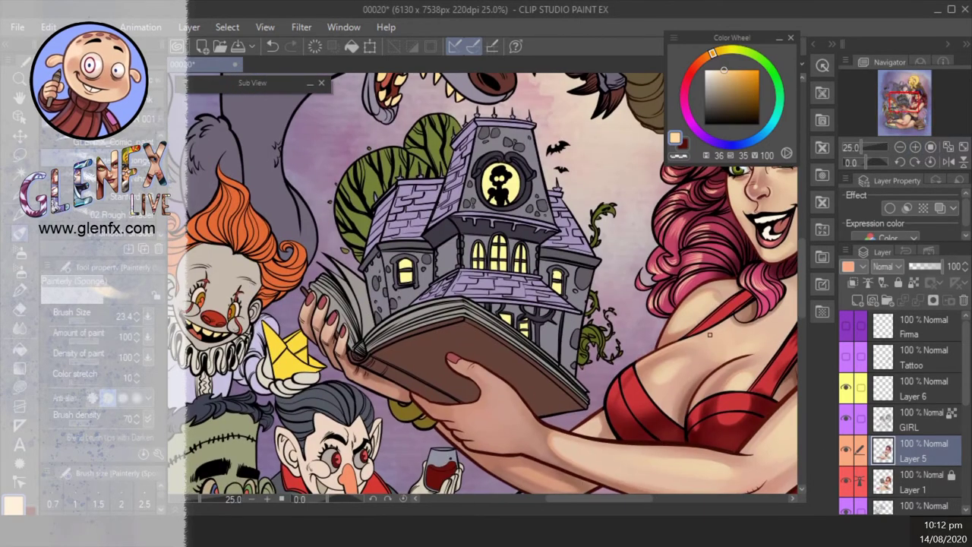
{"action": "key", "text": "w"}
{"action": "left_click", "coordinate": [368, 183]}
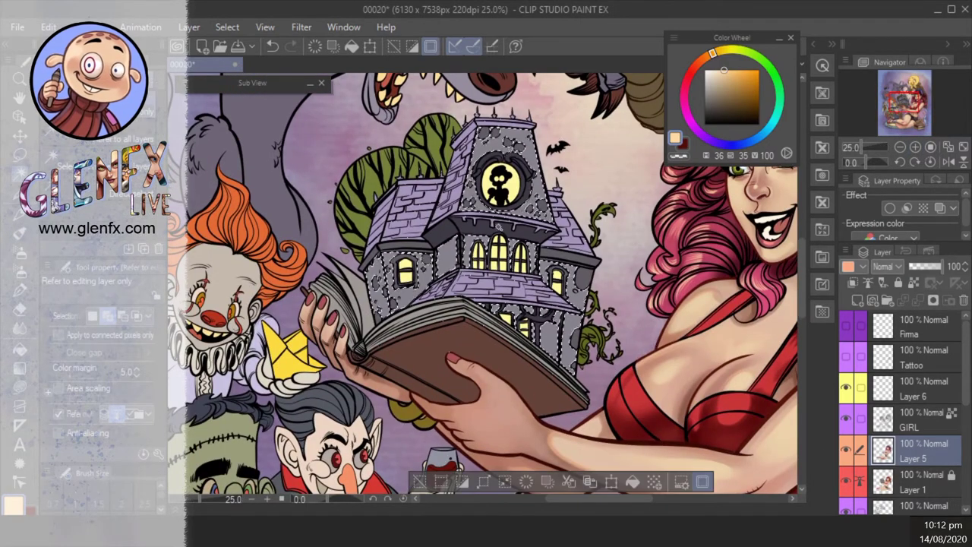
{"action": "key", "text": "b"}
{"action": "left_click_drag", "start_coordinate": [448, 256], "coordinate": [467, 258]}
{"action": "left_click", "coordinate": [467, 258], "text": "alt"}
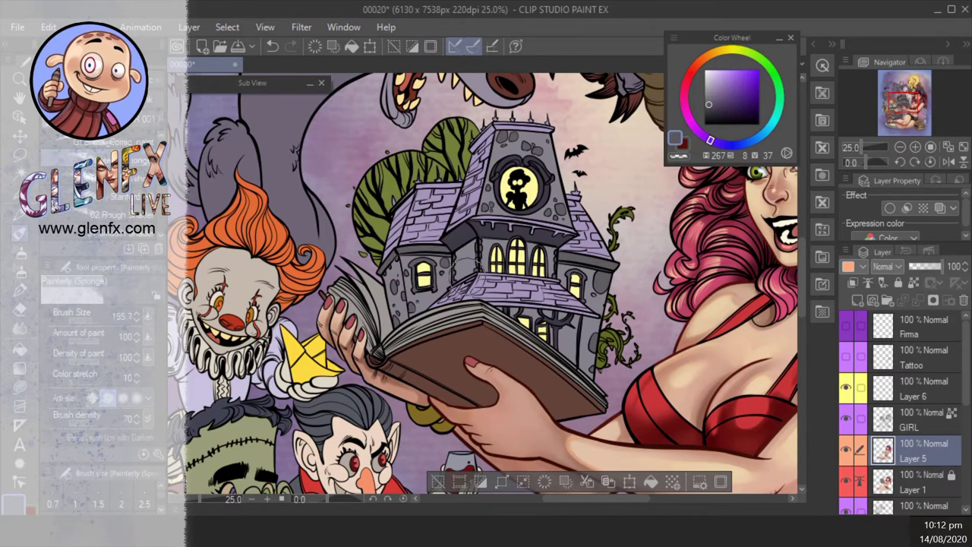
{"action": "left_click_drag", "start_coordinate": [397, 313], "coordinate": [402, 254]}
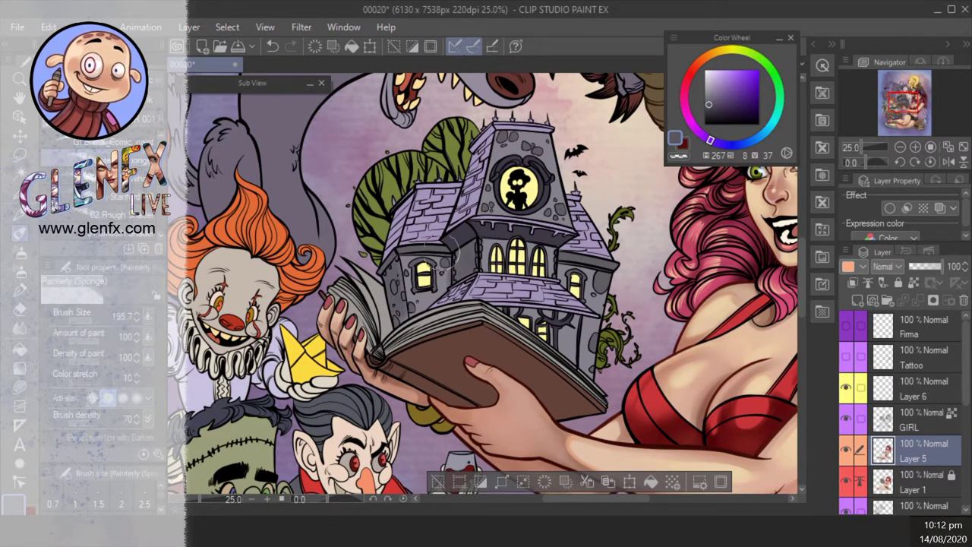
{"action": "left_click_drag", "start_coordinate": [555, 315], "coordinate": [562, 338]}
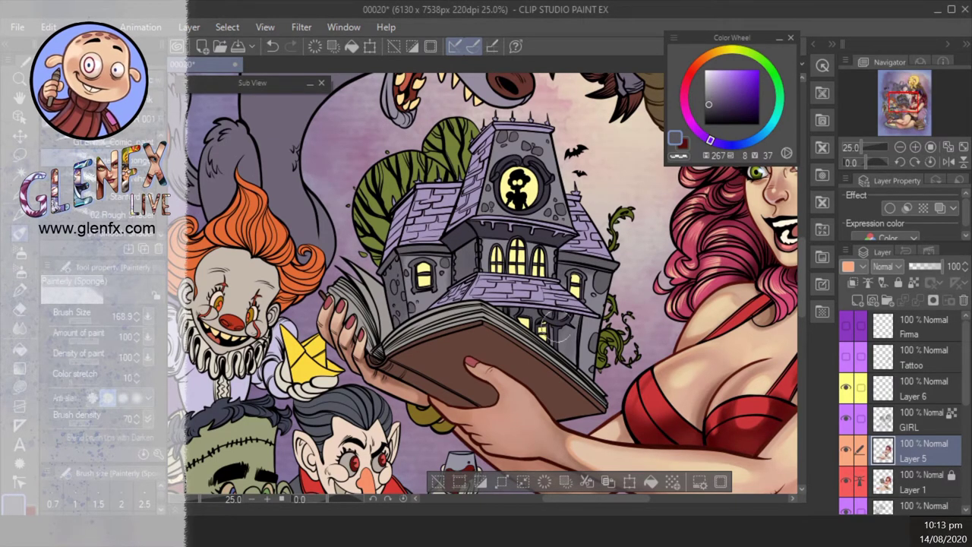
- Apply a Background to transparent 2 gradient in light purple (H267 S21 V88) over the selected house walls
{"action": "left_click", "coordinate": [20, 311]}
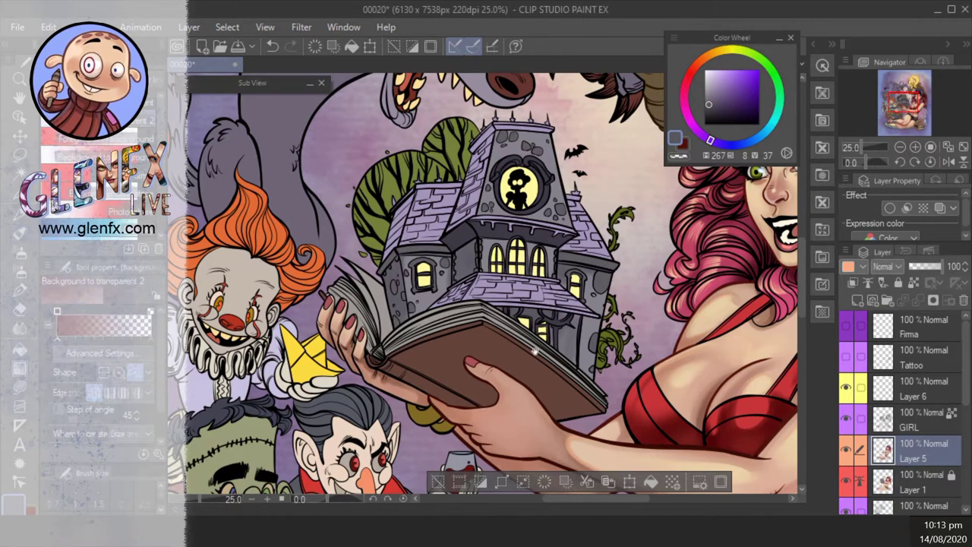
{"action": "key", "text": "ctrl+minus"}
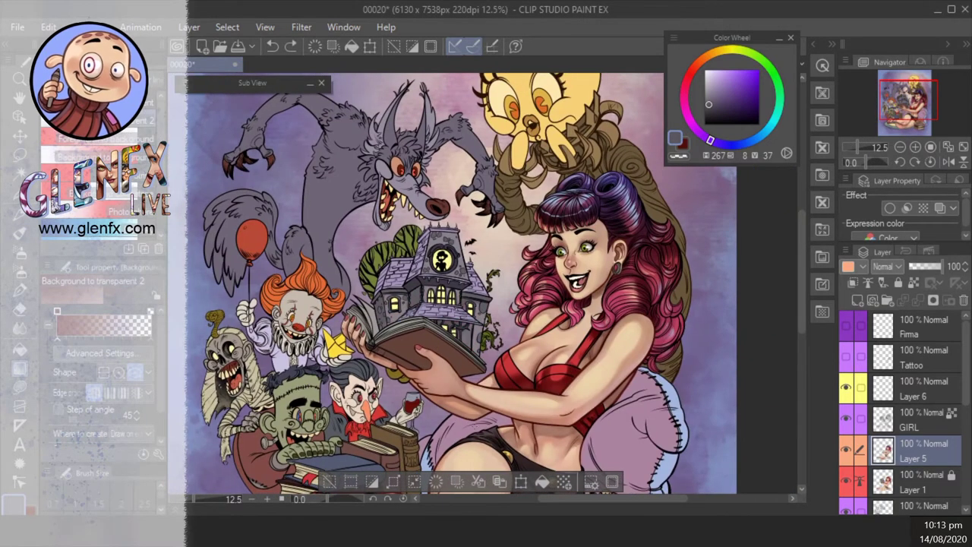
{"action": "scroll", "coordinate": [456, 281], "scroll_direction": "down", "scroll_amount": 2}
{"action": "scroll", "coordinate": [612, 313], "scroll_direction": "up", "scroll_amount": 2}
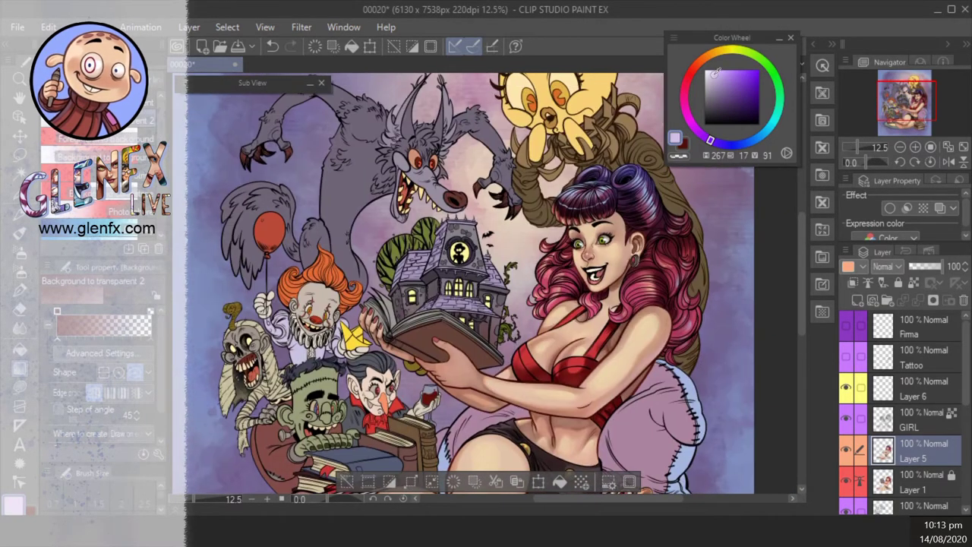
{"action": "left_click", "coordinate": [721, 89]}
{"action": "left_click", "coordinate": [716, 76]}
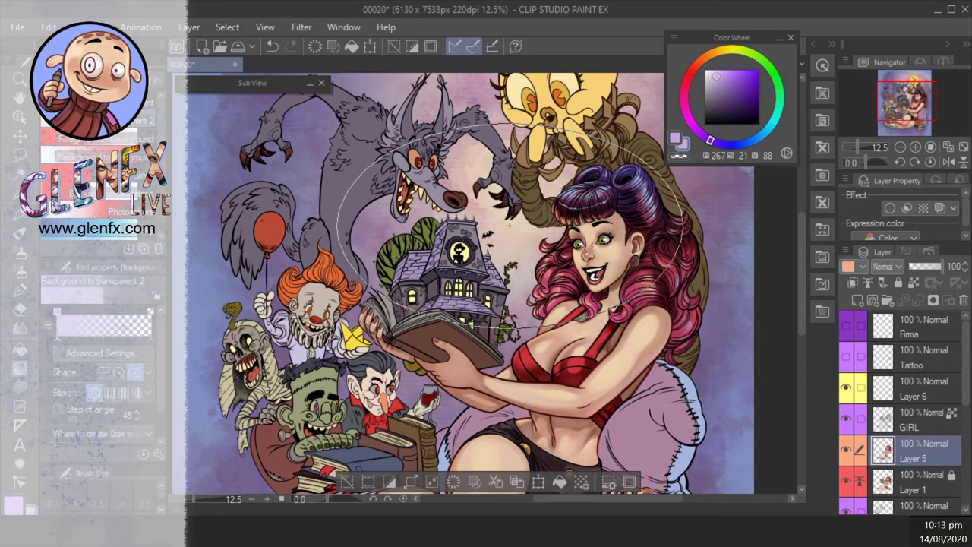
{"action": "left_click", "coordinate": [433, 287], "text": "alt"}
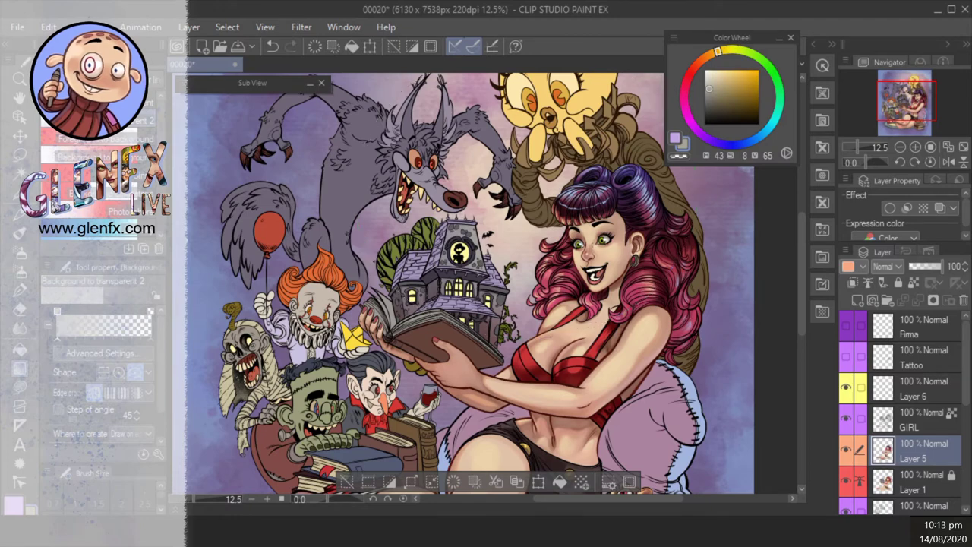
- Brighten the upper tower walls of the haunted house with beige-grey (H41 S16 V76) sponge strokes
{"action": "key", "text": "b"}
{"action": "key", "text": "ctrl+plus"}
{"action": "key", "text": "ctrl+plus"}
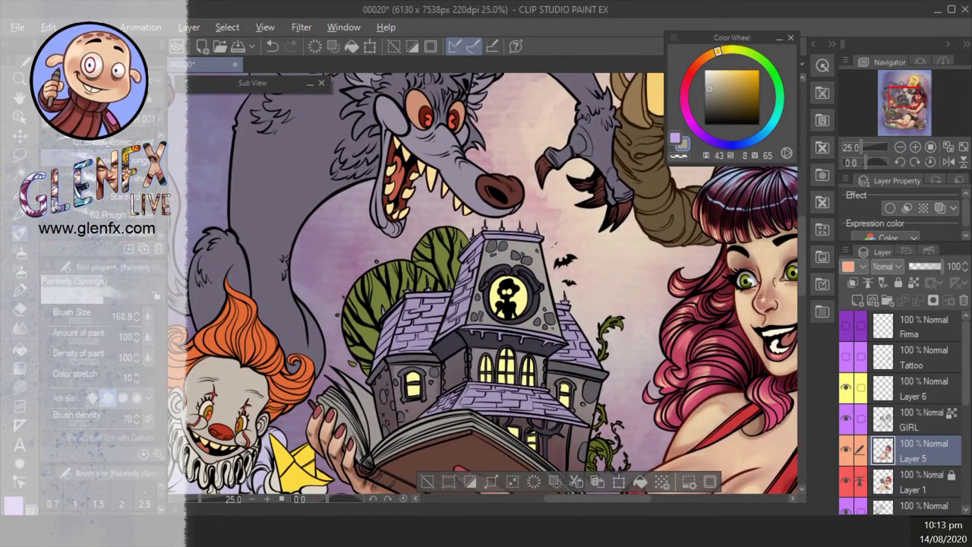
{"action": "left_click", "coordinate": [555, 245], "text": "alt"}
{"action": "mouse_move", "coordinate": [505, 242]}
{"action": "left_mouse_down"}
{"action": "mouse_move", "coordinate": [532, 262]}
{"action": "mouse_move", "coordinate": [486, 289]}
{"action": "left_mouse_up"}
{"action": "left_click", "coordinate": [501, 263], "text": "alt"}
{"action": "left_click", "coordinate": [531, 273], "text": "alt"}
{"action": "left_click_drag", "start_coordinate": [546, 273], "coordinate": [566, 283]}
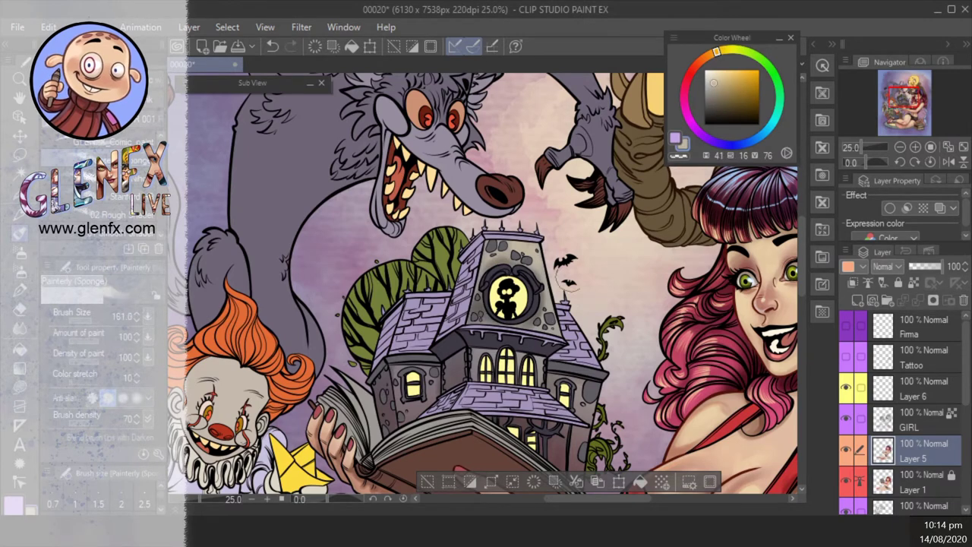
- Deepen the shadows on the house walls with warm greys (H38 S11 V38, H15 S9 V50 and H37 S10 V31), undoing one stroke
{"action": "left_click_drag", "start_coordinate": [631, 395], "coordinate": [612, 360], "text": "shift+space"}
{"action": "left_click_drag", "start_coordinate": [611, 360], "coordinate": [600, 346], "text": "ctrl+alt"}
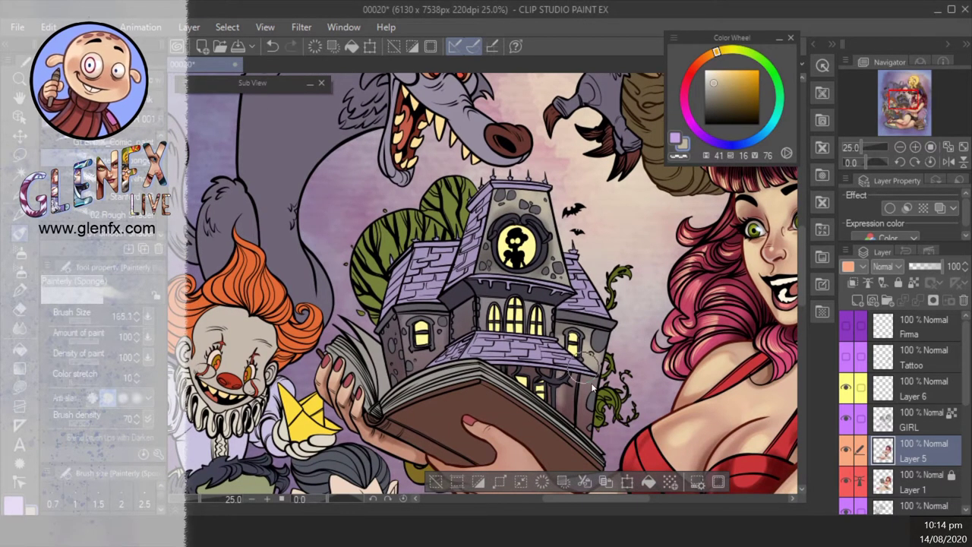
{"action": "mouse_move", "coordinate": [425, 362]}
{"action": "left_mouse_down", "text": "space"}
{"action": "mouse_move", "coordinate": [463, 363]}
{"action": "mouse_move", "coordinate": [441, 346]}
{"action": "mouse_move", "coordinate": [463, 350]}
{"action": "mouse_move", "coordinate": [486, 326]}
{"action": "mouse_move", "coordinate": [516, 335]}
{"action": "mouse_move", "coordinate": [554, 312]}
{"action": "left_mouse_up", "text": "space"}
{"action": "key", "text": "ctrl+z"}
{"action": "left_click", "coordinate": [511, 262], "text": "alt"}
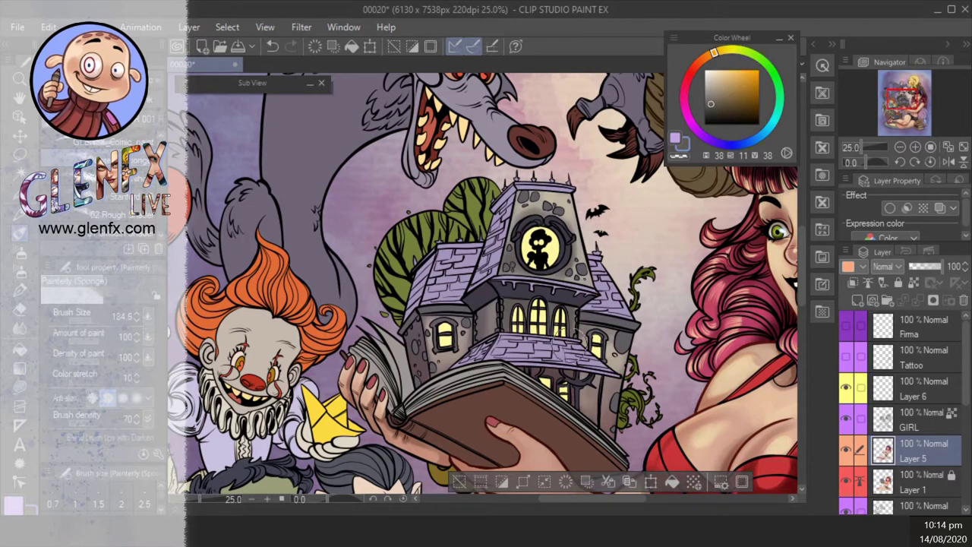
{"action": "scroll", "coordinate": [487, 287], "scroll_direction": "up", "scroll_amount": 1}
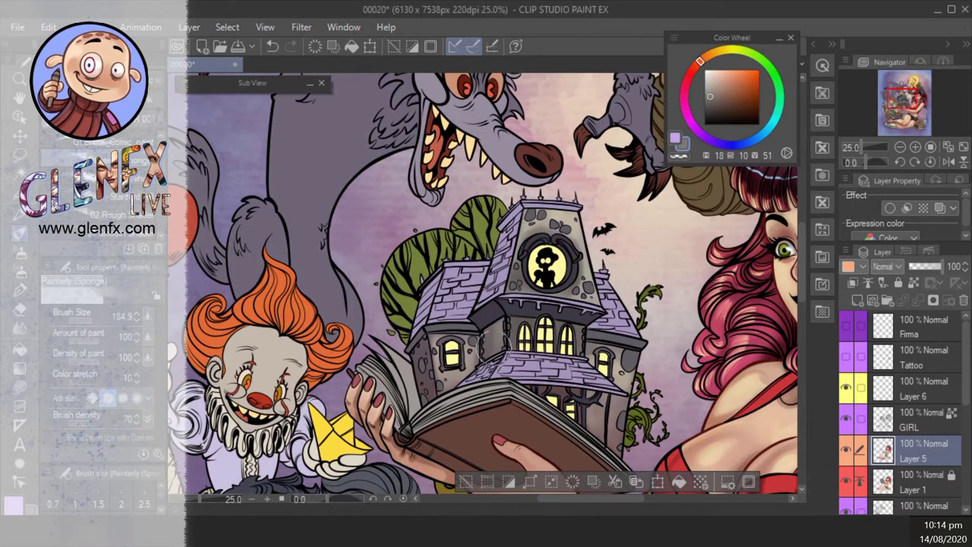
{"action": "left_click", "coordinate": [524, 317], "text": "alt"}
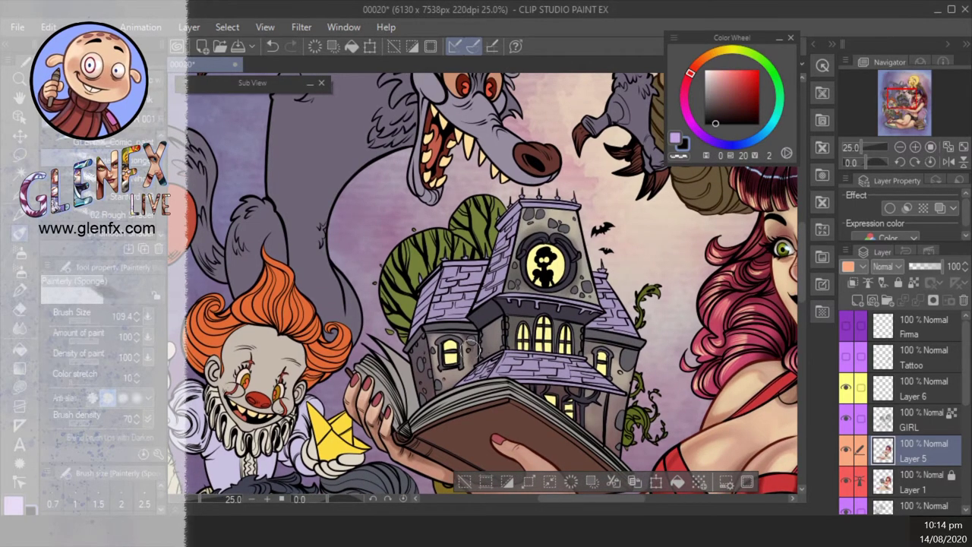
{"action": "left_click_drag", "start_coordinate": [549, 309], "coordinate": [612, 343]}
{"action": "left_click", "coordinate": [465, 357], "text": "alt"}
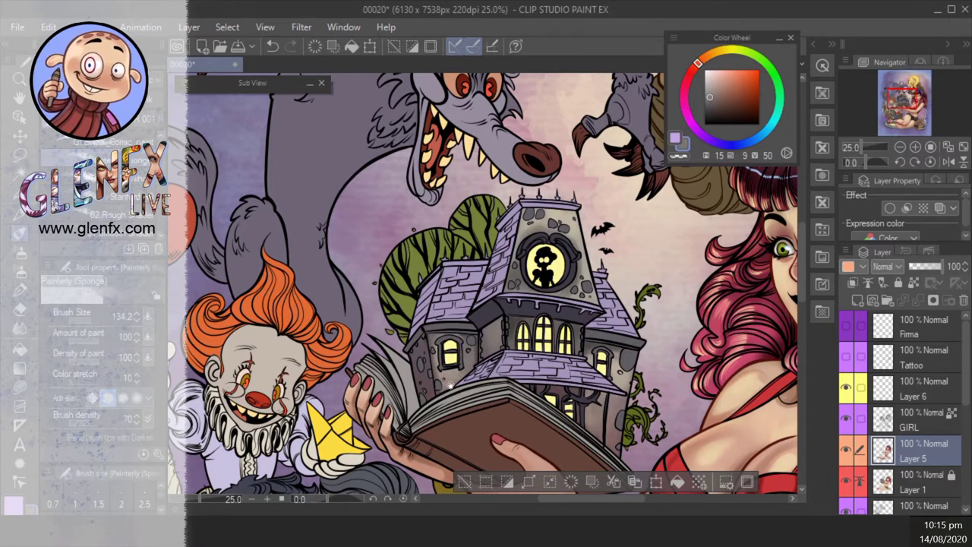
{"action": "left_click_drag", "start_coordinate": [451, 384], "coordinate": [502, 346]}
{"action": "left_click", "coordinate": [518, 331], "text": "alt"}
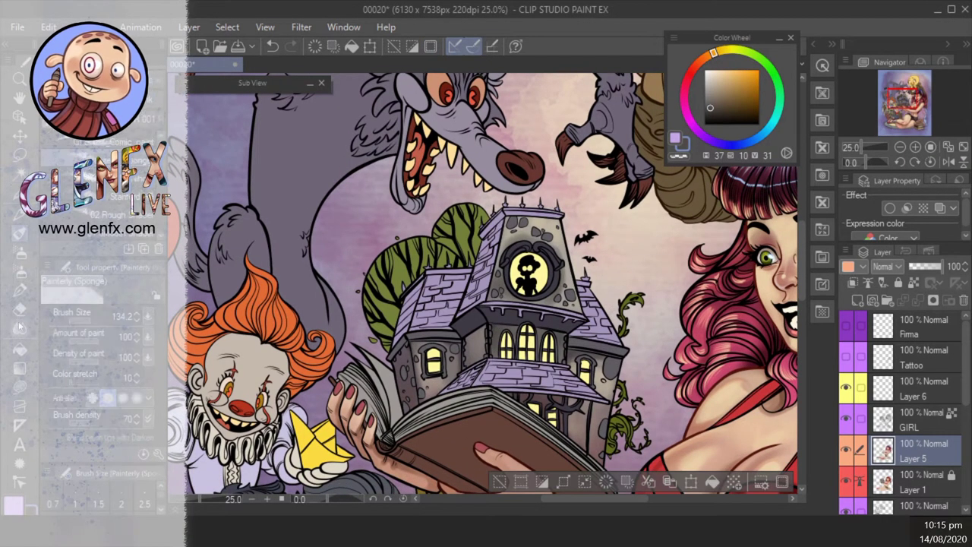
- Lay a light beige (H37 S31 V90) gradient over the upper part of the haunted house
{"action": "left_click", "coordinate": [20, 368]}
{"action": "mouse_move", "coordinate": [632, 196]}
{"action": "left_mouse_down"}
{"action": "mouse_move", "coordinate": [595, 211]}
{"action": "mouse_move", "coordinate": [436, 216]}
{"action": "mouse_move", "coordinate": [456, 197]}
{"action": "mouse_move", "coordinate": [516, 190]}
{"action": "left_mouse_up"}
{"action": "key", "text": "p"}
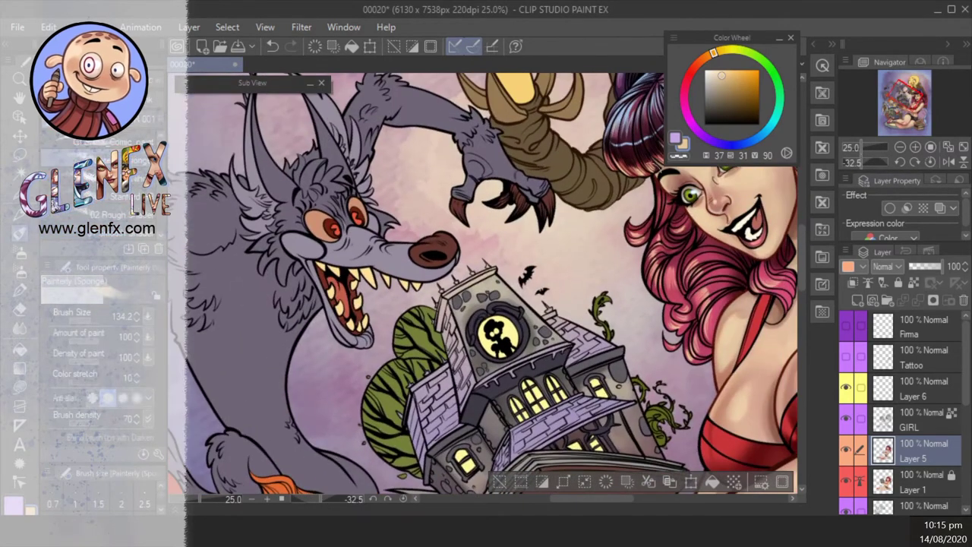
- Shade the haunted house's purple roofs and tower side with dark purples (H273 S35 V40, H287 S31 V44 and H262 S31 V44)
{"action": "left_click", "coordinate": [451, 382], "text": "alt"}
{"action": "left_click_drag", "start_coordinate": [461, 296], "coordinate": [477, 315]}
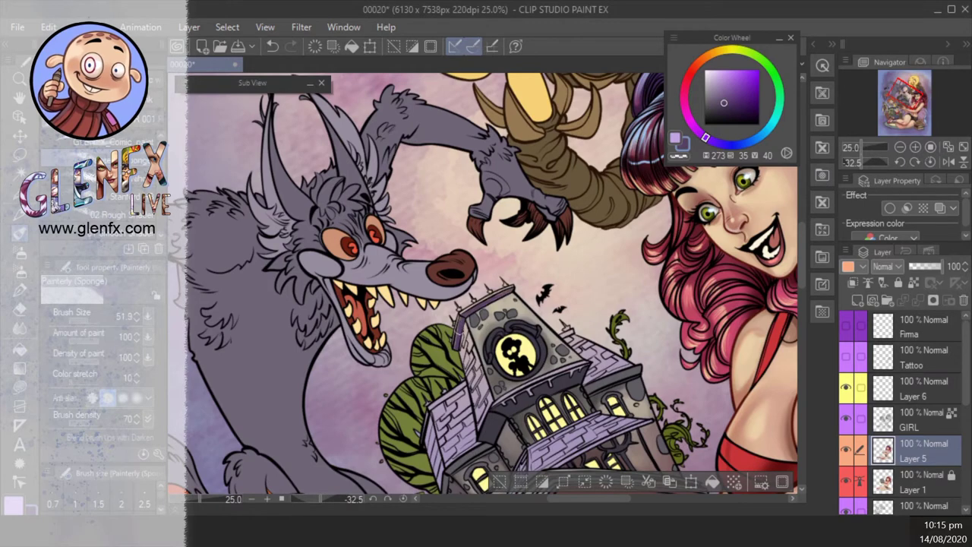
{"action": "mouse_move", "coordinate": [454, 315]}
{"action": "left_mouse_down"}
{"action": "mouse_move", "coordinate": [479, 384]}
{"action": "mouse_move", "coordinate": [433, 474]}
{"action": "left_mouse_up"}
{"action": "mouse_move", "coordinate": [433, 414]}
{"action": "left_mouse_down"}
{"action": "mouse_move", "coordinate": [433, 486]}
{"action": "mouse_move", "coordinate": [438, 478]}
{"action": "left_mouse_up"}
{"action": "left_click_drag", "start_coordinate": [456, 379], "coordinate": [465, 311]}
{"action": "left_click_drag", "start_coordinate": [482, 303], "coordinate": [489, 349]}
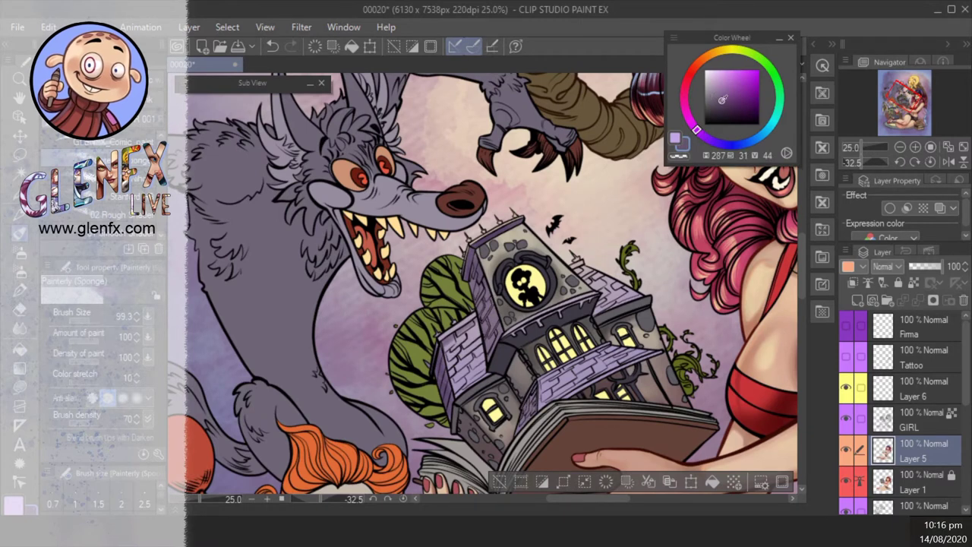
{"action": "left_click", "coordinate": [527, 419], "text": "alt"}
{"action": "left_click_drag", "start_coordinate": [493, 346], "coordinate": [471, 262]}
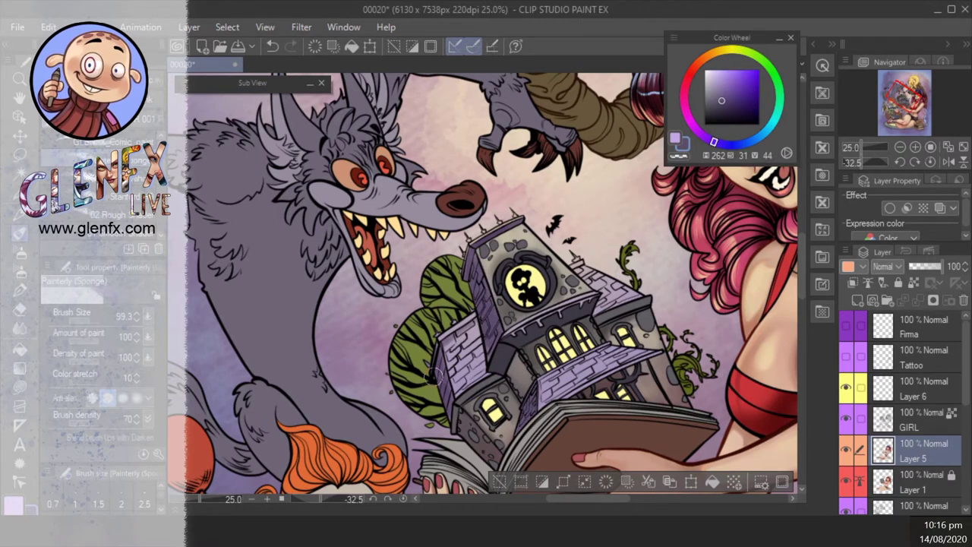
{"action": "mouse_move", "coordinate": [608, 335]}
{"action": "left_mouse_down"}
{"action": "mouse_move", "coordinate": [554, 387]}
{"action": "mouse_move", "coordinate": [612, 351]}
{"action": "left_mouse_up"}
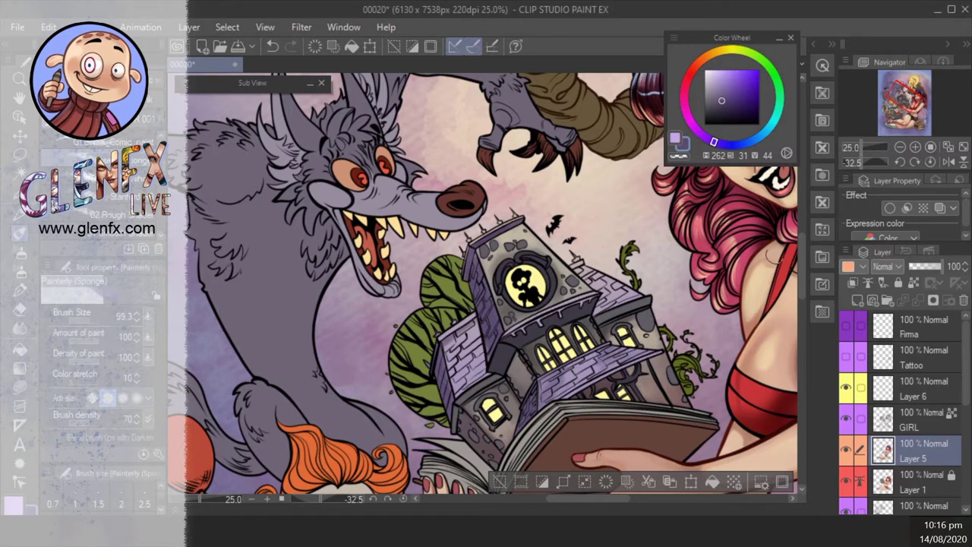
- Highlight the house roofs with pale yellow (H59 S24 V97), pale blue-grey (H218 S10 V76) and lilac (H280 S26 V83)
{"action": "left_click_drag", "start_coordinate": [721, 100], "coordinate": [718, 72]}
{"action": "mouse_move", "coordinate": [713, 142]}
{"action": "left_mouse_down"}
{"action": "mouse_move", "coordinate": [681, 106]}
{"action": "mouse_move", "coordinate": [688, 77]}
{"action": "left_mouse_up"}
{"action": "left_click", "coordinate": [730, 50]}
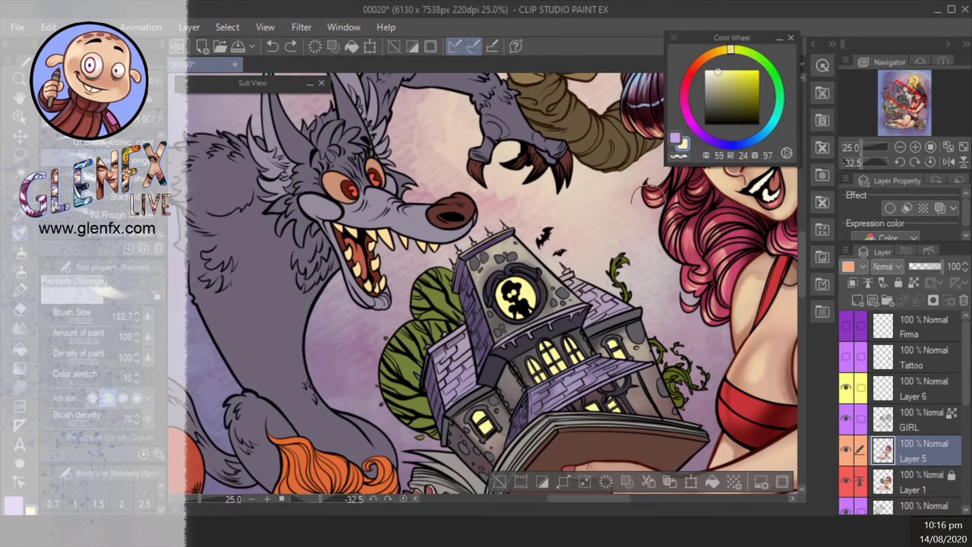
{"action": "left_click", "coordinate": [592, 360], "text": "alt"}
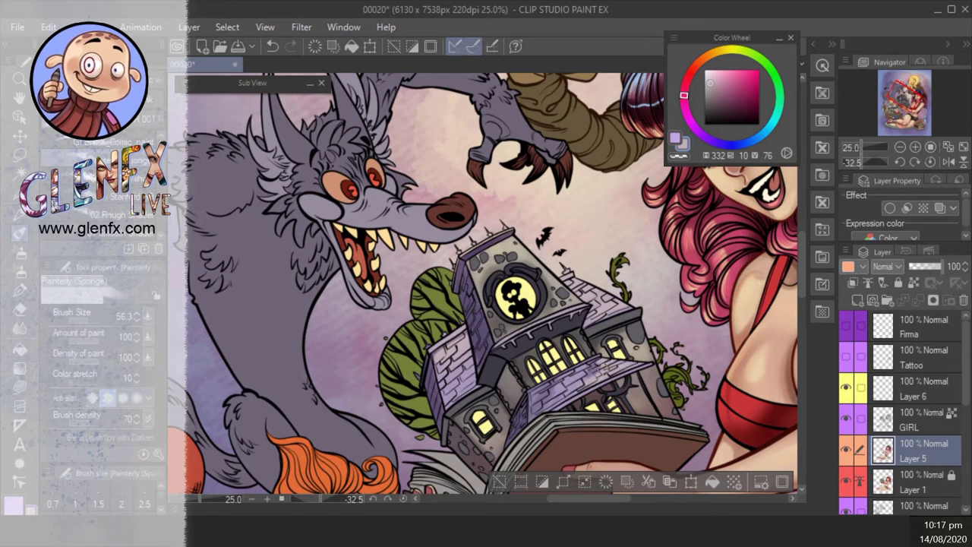
{"action": "left_click_drag", "start_coordinate": [754, 130], "coordinate": [750, 141]}
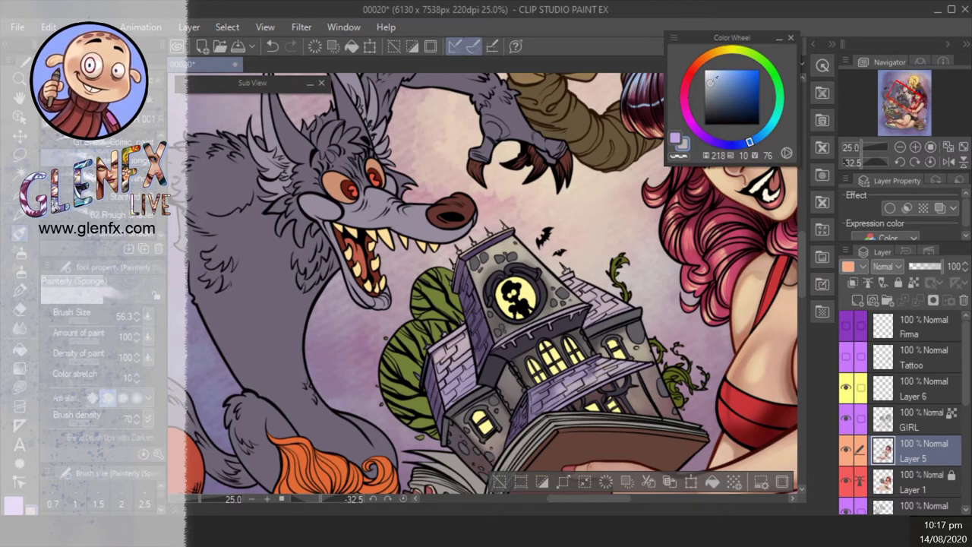
{"action": "left_click_drag", "start_coordinate": [479, 332], "coordinate": [501, 356]}
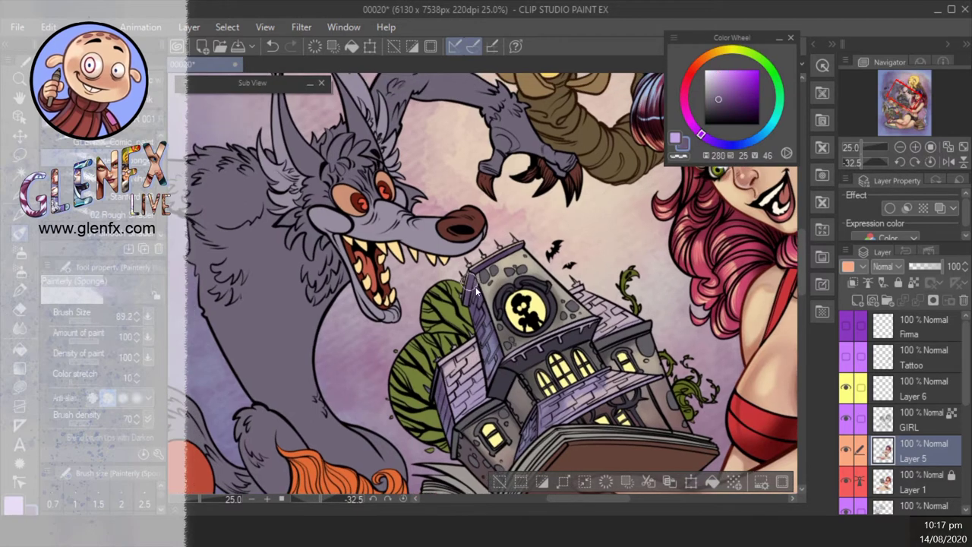
{"action": "left_click", "coordinate": [717, 79]}
{"action": "mouse_move", "coordinate": [600, 300]}
{"action": "left_mouse_down"}
{"action": "mouse_move", "coordinate": [623, 319]}
{"action": "mouse_move", "coordinate": [478, 361]}
{"action": "mouse_move", "coordinate": [473, 399]}
{"action": "left_mouse_up"}
- Select the trees beside the haunted house and tint their foliage with blue (H234 S37 V53) and muted red (H1 S44 V77) gradients
{"action": "left_click", "coordinate": [932, 162]}
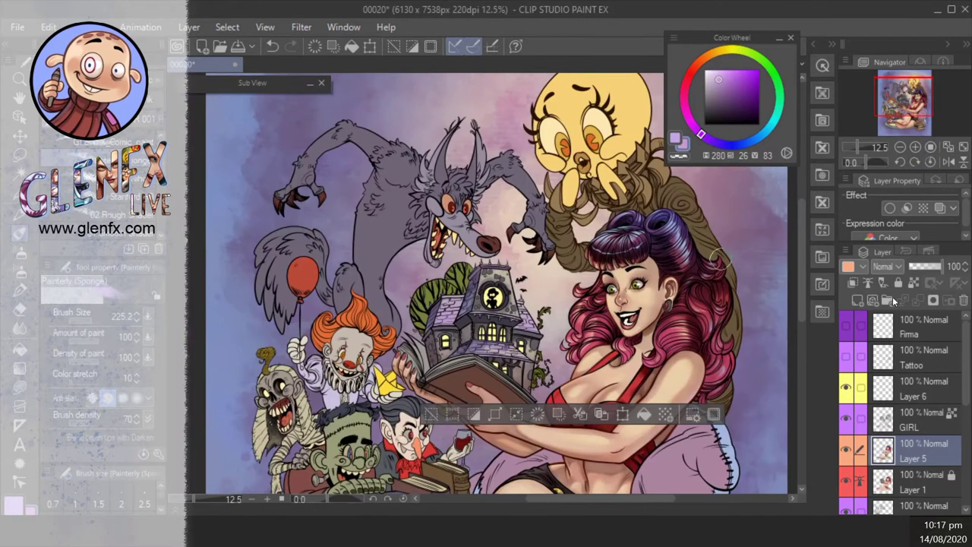
{"action": "scroll", "coordinate": [438, 287], "scroll_direction": "up", "scroll_amount": 2}
{"action": "key", "text": "w"}
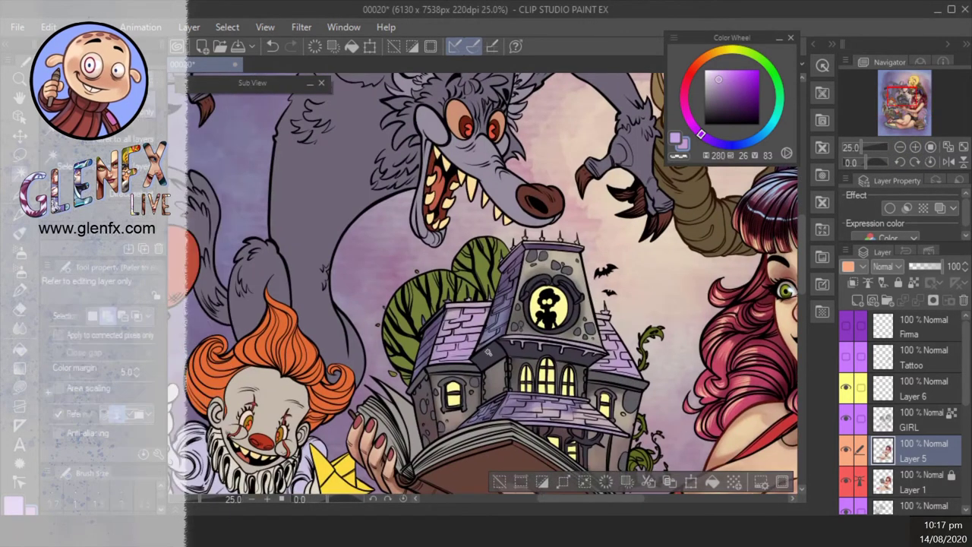
{"action": "key", "text": "b"}
{"action": "left_click_drag", "start_coordinate": [608, 456], "coordinate": [574, 404]}
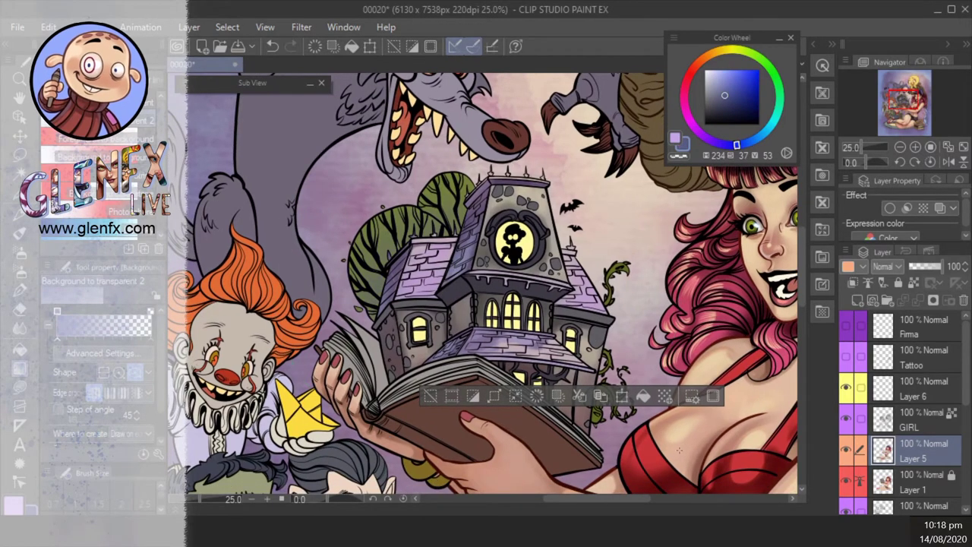
{"action": "left_click", "coordinate": [501, 136], "text": "alt"}
{"action": "left_click_drag", "start_coordinate": [506, 99], "coordinate": [526, 182]}
{"action": "left_click", "coordinate": [729, 81]}
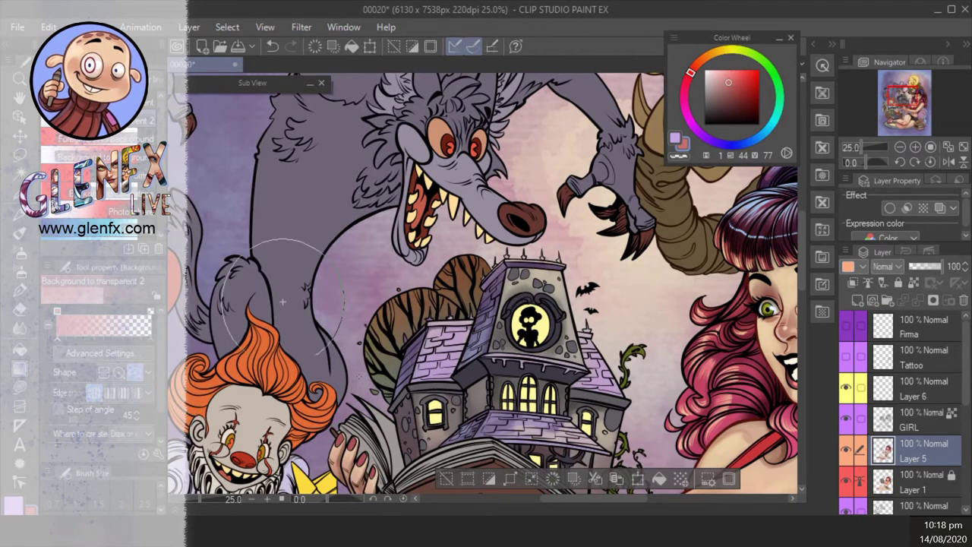
- Render the tree foliage using the Painterly (Sponge) brush with reds (H1 S42 V91, H1 S52 V63) and warm orange highlights (H34 S55 V100)
{"action": "left_click_drag", "start_coordinate": [657, 263], "coordinate": [674, 311]}
{"action": "key", "text": "b"}
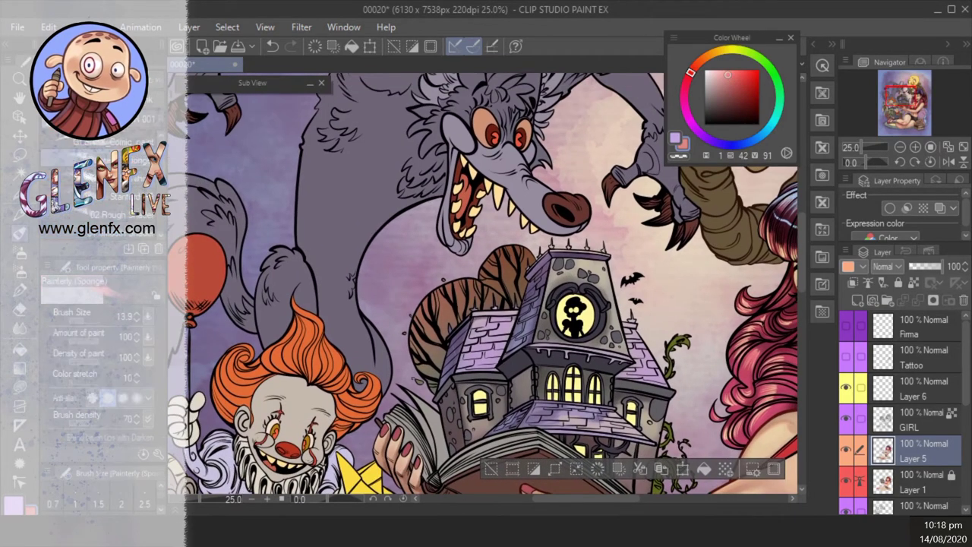
{"action": "left_click_drag", "start_coordinate": [694, 259], "coordinate": [686, 285]}
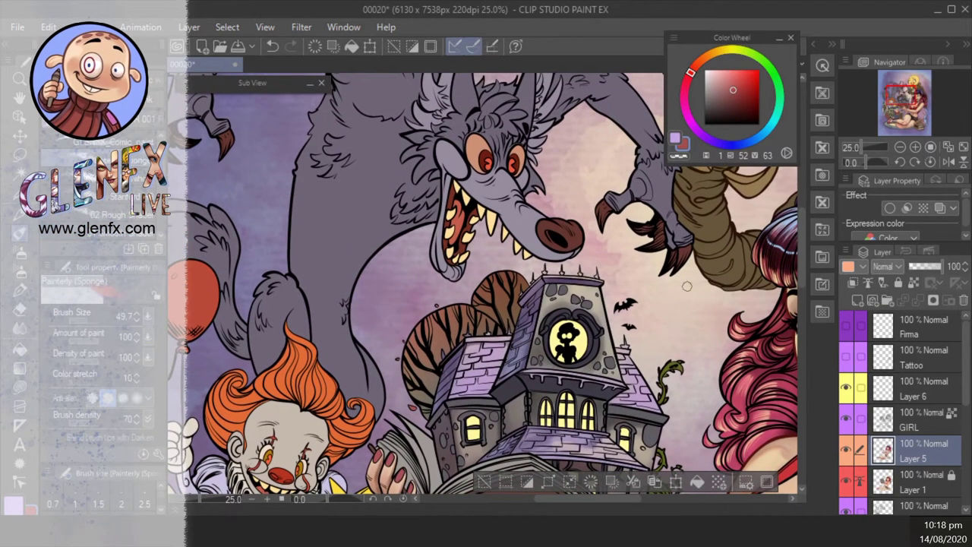
{"action": "left_click", "coordinate": [686, 286], "text": "alt"}
{"action": "left_click", "coordinate": [520, 293], "text": "alt"}
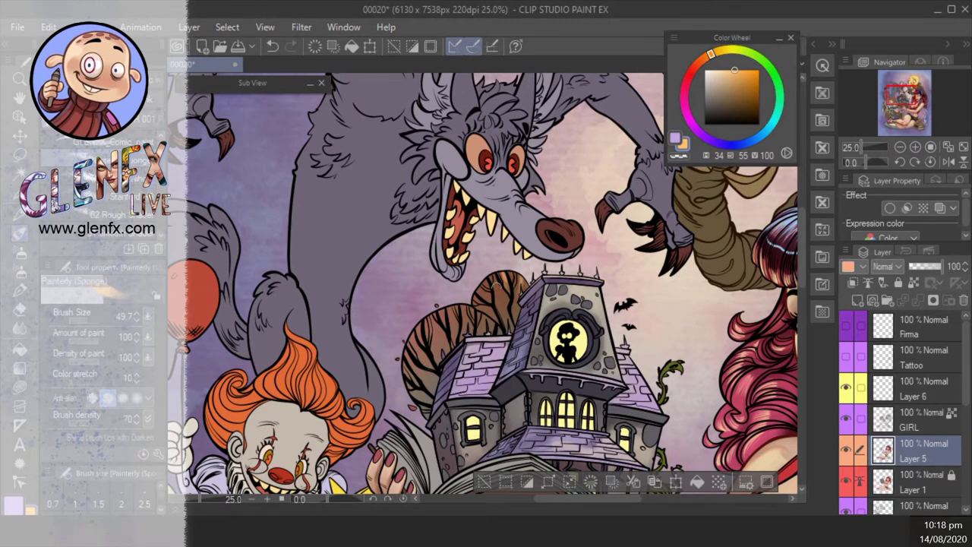
{"action": "left_click_drag", "start_coordinate": [474, 316], "coordinate": [505, 315]}
{"action": "scroll", "coordinate": [681, 283], "scroll_direction": "down", "scroll_amount": 3}
{"action": "scroll", "coordinate": [681, 282], "scroll_direction": "up", "scroll_amount": 3}
{"action": "left_click_drag", "start_coordinate": [681, 282], "coordinate": [669, 267]}
- Create a new layer above Layer 6, give it a green palette colour and set its blending mode to Add (Glow)
{"action": "key", "text": "ctrl+shift+n"}
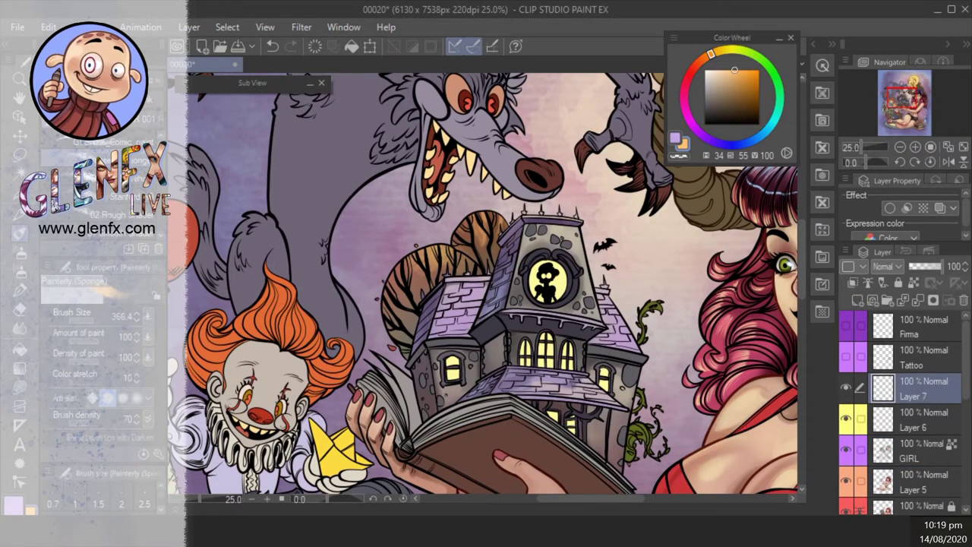
{"action": "left_click", "coordinate": [848, 265]}
{"action": "left_click", "coordinate": [866, 344]}
{"action": "left_click", "coordinate": [882, 266]}
{"action": "left_click", "coordinate": [904, 129]}
- Paint a soft yellow glow (H50 S62 V99) around the haunted house's lit windows and round tower window using the Soft airbrush
{"action": "left_click", "coordinate": [723, 51]}
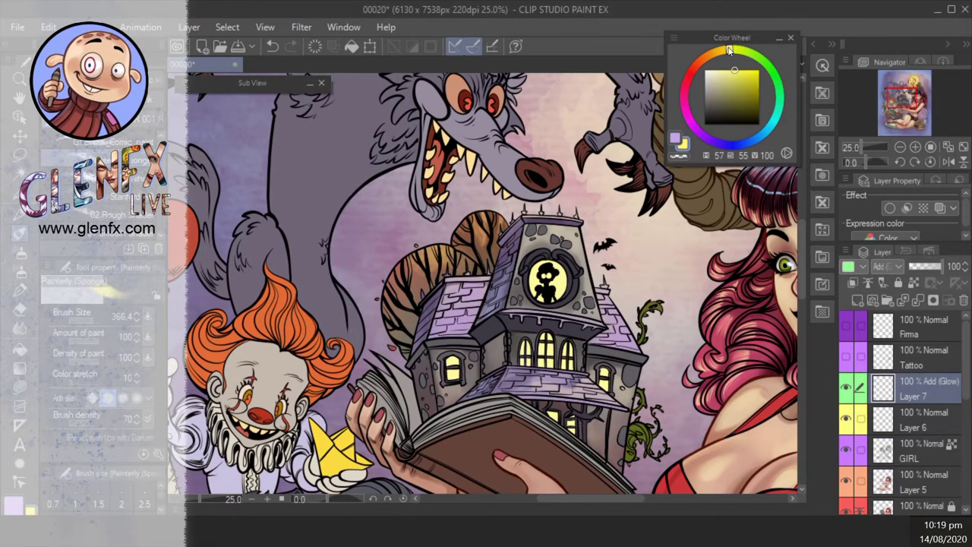
{"action": "left_click", "coordinate": [739, 70]}
{"action": "mouse_move", "coordinate": [532, 288]}
{"action": "left_mouse_down"}
{"action": "mouse_move", "coordinate": [528, 262]}
{"action": "mouse_move", "coordinate": [546, 274]}
{"action": "mouse_move", "coordinate": [547, 349]}
{"action": "mouse_move", "coordinate": [562, 357]}
{"action": "mouse_move", "coordinate": [456, 365]}
{"action": "left_mouse_up"}
{"action": "key", "text": "b"}
{"action": "mouse_move", "coordinate": [604, 376]}
{"action": "left_mouse_down"}
{"action": "mouse_move", "coordinate": [554, 258]}
{"action": "mouse_move", "coordinate": [555, 303]}
{"action": "left_mouse_up"}
{"action": "left_click_drag", "start_coordinate": [531, 342], "coordinate": [541, 317]}
{"action": "left_click_drag", "start_coordinate": [562, 384], "coordinate": [581, 403]}
{"action": "left_click_drag", "start_coordinate": [612, 352], "coordinate": [463, 343]}
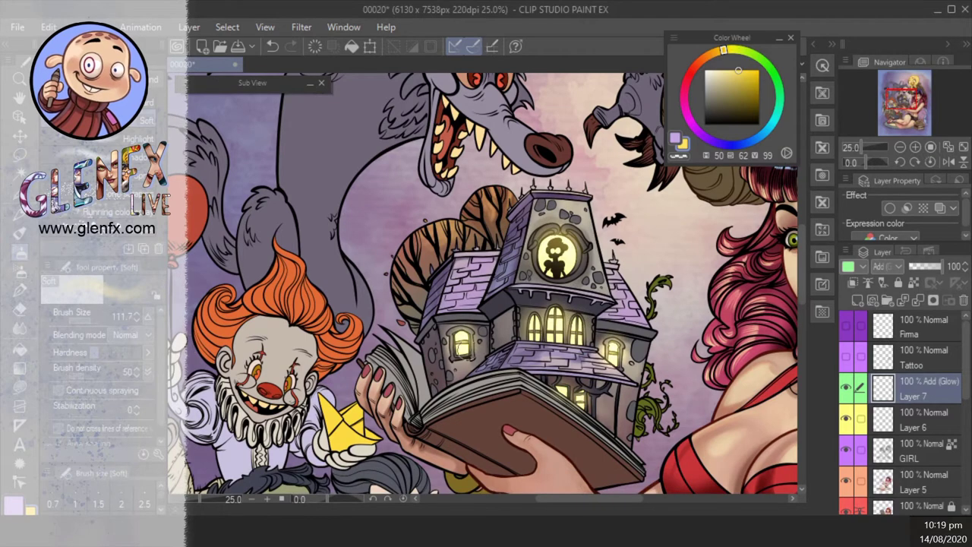
{"action": "key", "text": "ctrl+0"}
{"action": "scroll", "coordinate": [587, 263], "scroll_direction": "up", "scroll_amount": 3}
{"action": "left_click_drag", "start_coordinate": [587, 264], "coordinate": [607, 243]}
{"action": "scroll", "coordinate": [562, 262], "scroll_direction": "down", "scroll_amount": 1}
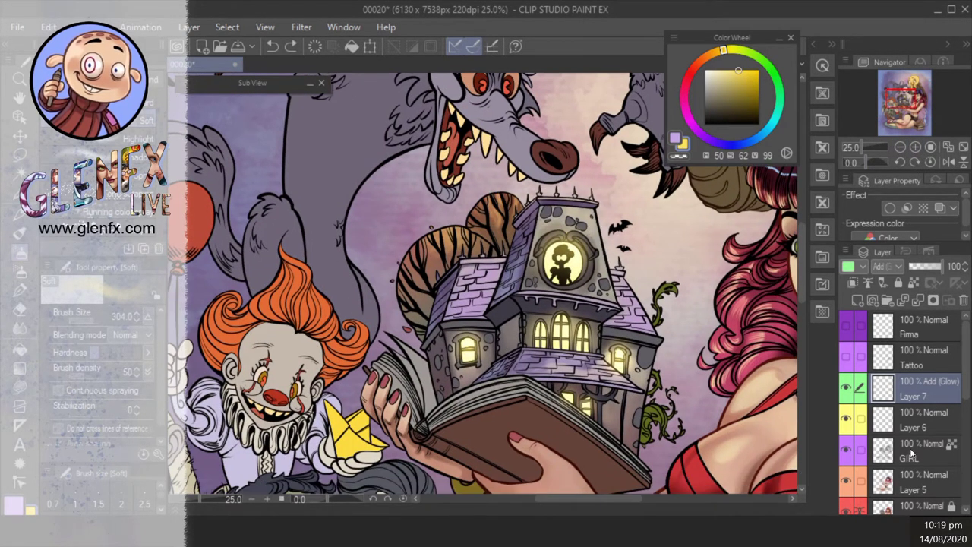
- Recolour the tree branch linework on the GIRL layer with dark browns (H18 S66 V28, H18 S80 V16), dark olive (H62 S88 V15) and navy (H217 S70 V24)
{"action": "left_click", "coordinate": [912, 453]}
{"action": "left_click", "coordinate": [19, 386]}
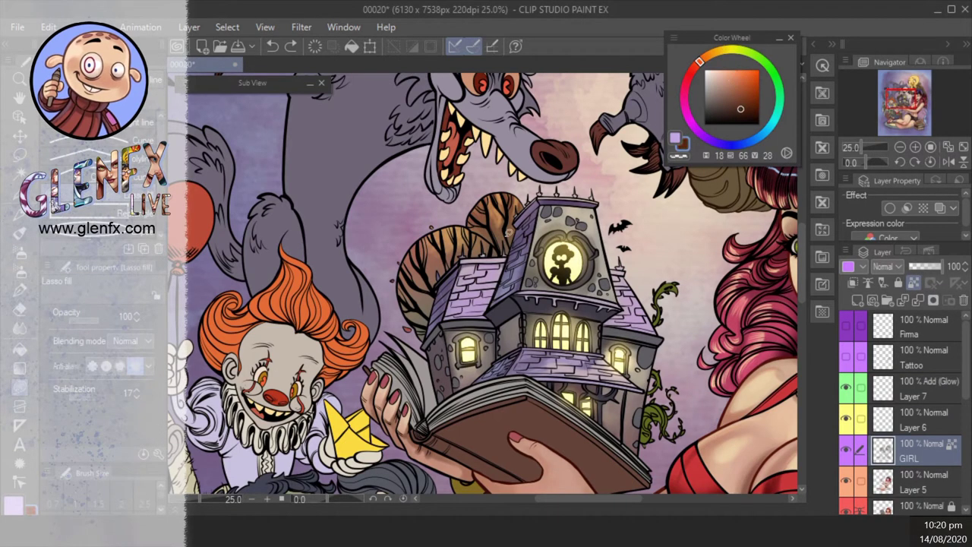
{"action": "mouse_move", "coordinate": [486, 187]}
{"action": "left_mouse_down"}
{"action": "mouse_move", "coordinate": [484, 234]}
{"action": "mouse_move", "coordinate": [488, 181]}
{"action": "mouse_move", "coordinate": [524, 202]}
{"action": "mouse_move", "coordinate": [438, 266]}
{"action": "left_mouse_up"}
{"action": "left_click", "coordinate": [514, 237], "text": "alt"}
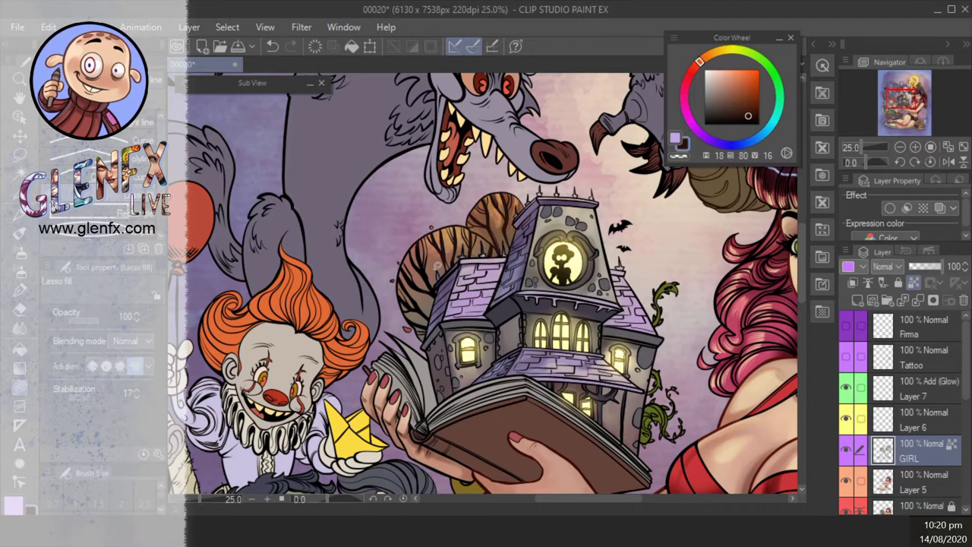
{"action": "left_click_drag", "start_coordinate": [704, 250], "coordinate": [723, 238]}
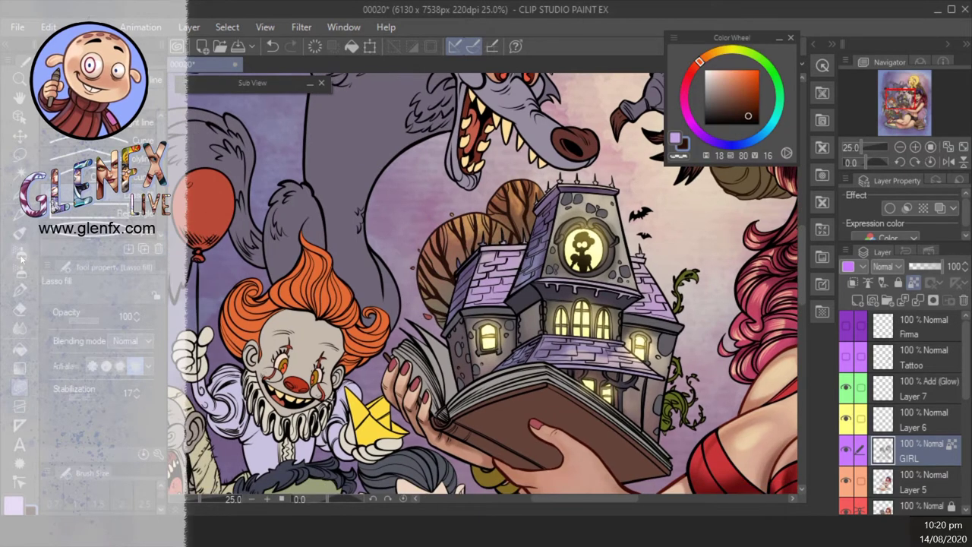
{"action": "left_click", "coordinate": [20, 231]}
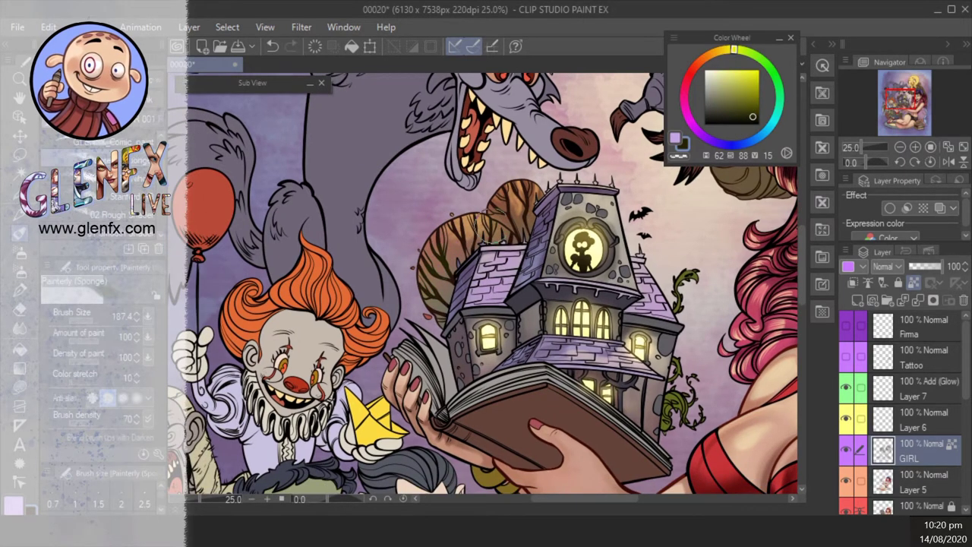
{"action": "left_click", "coordinate": [559, 184], "text": "alt"}
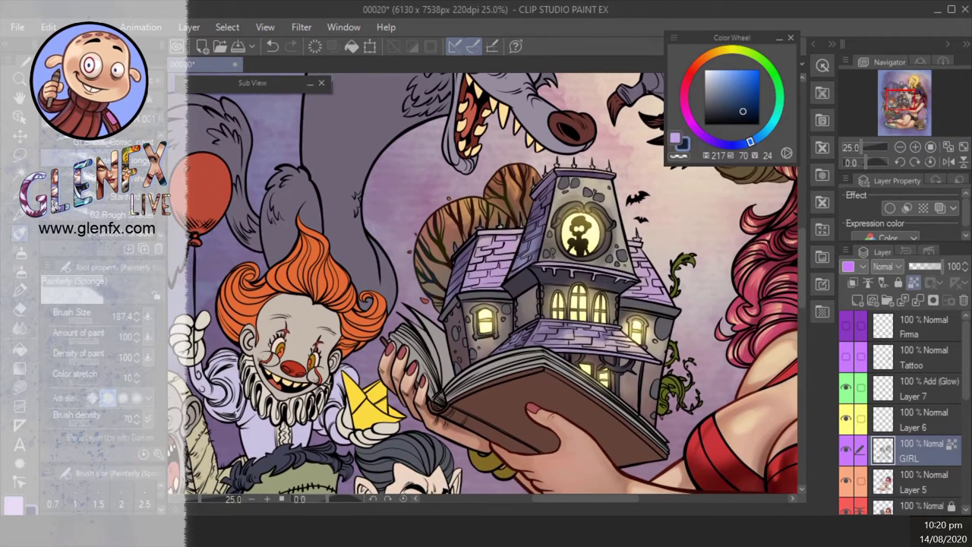
- Select the open book's brown cover and shade it on Layer 5 with the Painterly (Sponge) brush, adding tan (H32 S45 V69)
{"action": "key", "text": "g"}
{"action": "left_click", "coordinate": [853, 480]}
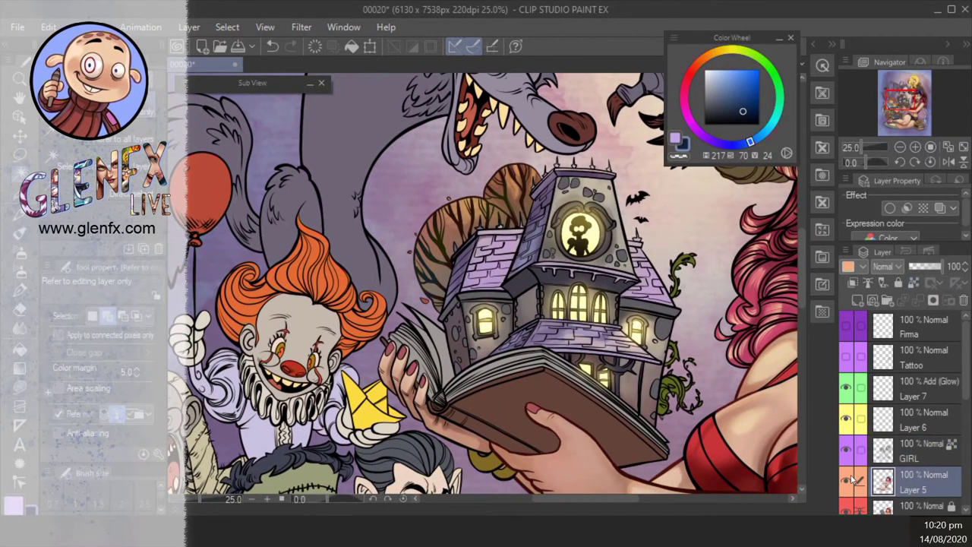
{"action": "key", "text": "b"}
{"action": "left_click_drag", "start_coordinate": [625, 435], "coordinate": [580, 370]}
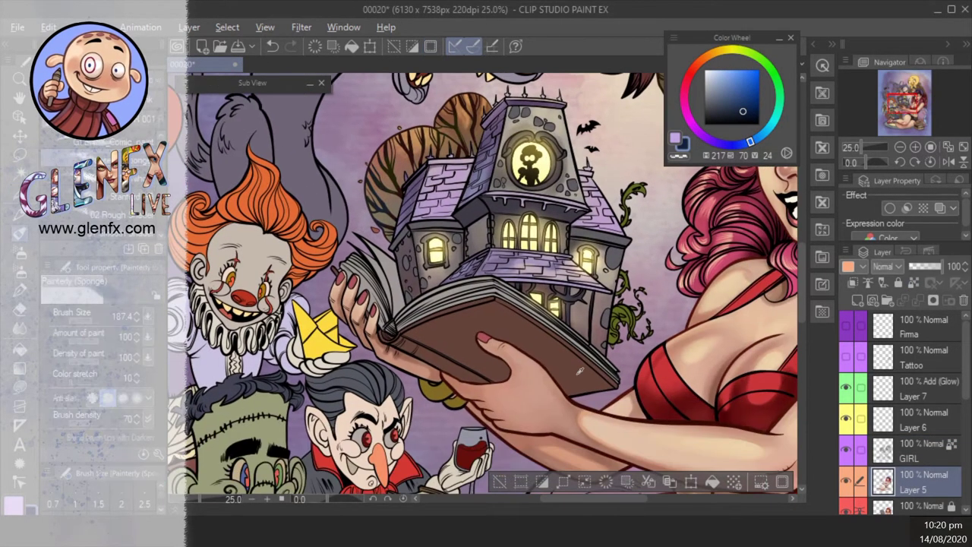
{"action": "left_click", "coordinate": [580, 371], "text": "alt"}
{"action": "left_click_drag", "start_coordinate": [380, 327], "coordinate": [479, 376]}
{"action": "mouse_move", "coordinate": [414, 343]}
{"action": "left_mouse_down"}
{"action": "mouse_move", "coordinate": [501, 337]}
{"action": "mouse_move", "coordinate": [456, 364]}
{"action": "mouse_move", "coordinate": [524, 380]}
{"action": "mouse_move", "coordinate": [505, 319]}
{"action": "mouse_move", "coordinate": [510, 343]}
{"action": "mouse_move", "coordinate": [493, 368]}
{"action": "left_mouse_up"}
{"action": "key", "text": "bracketleft"}
{"action": "key", "text": "bracketleft"}
{"action": "key", "text": "bracketleft"}
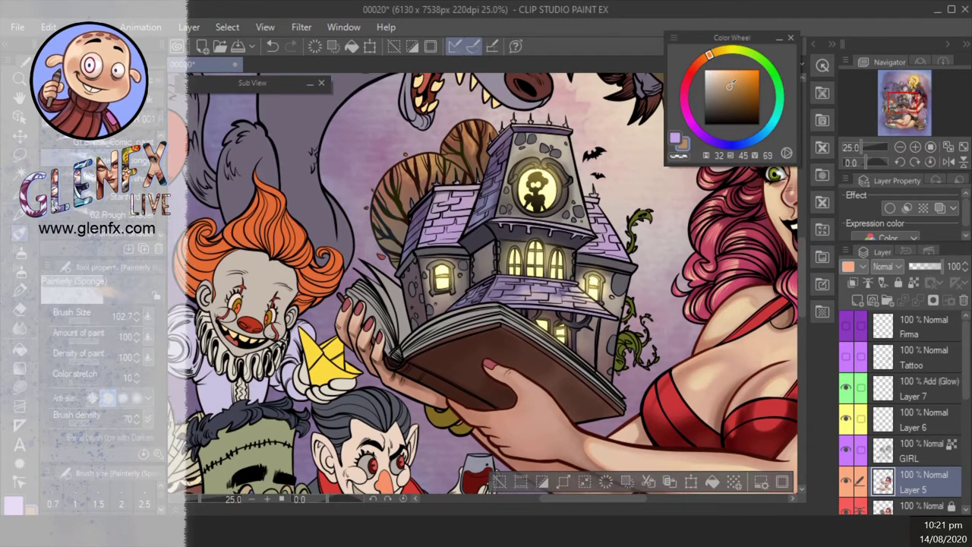
- Highlight the edges of the open book's cover with light tan (H32 S44 V74)
{"action": "left_click", "coordinate": [915, 146]}
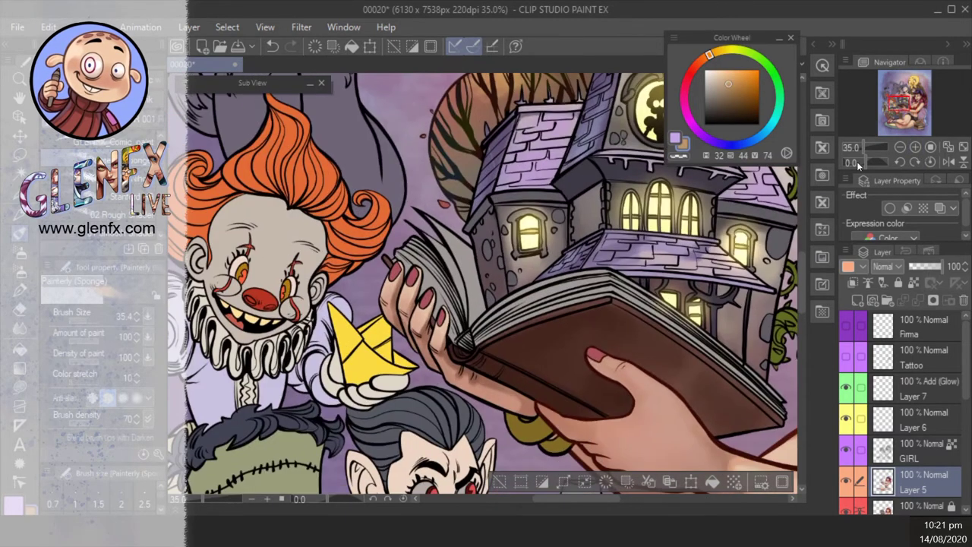
{"action": "left_click_drag", "start_coordinate": [857, 161], "coordinate": [843, 162]}
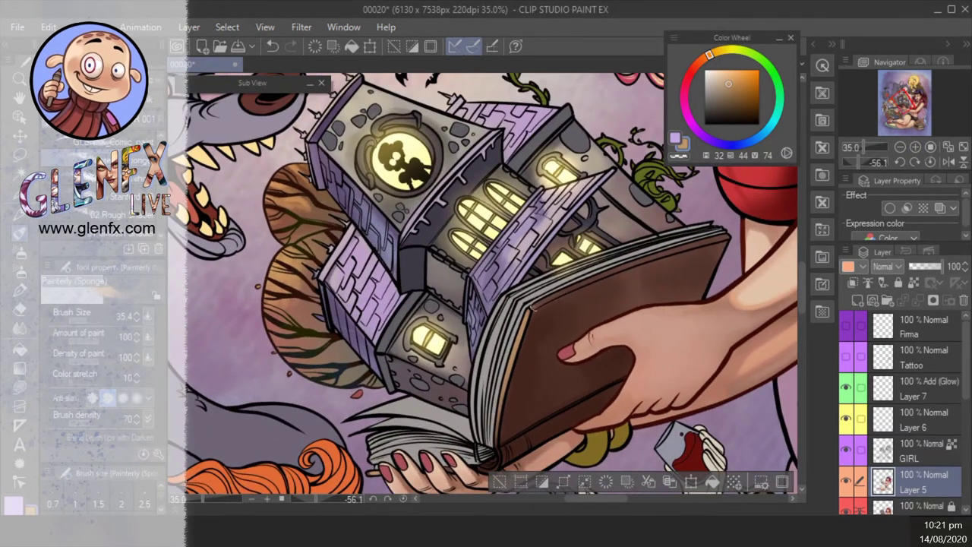
{"action": "left_click_drag", "start_coordinate": [511, 377], "coordinate": [621, 307]}
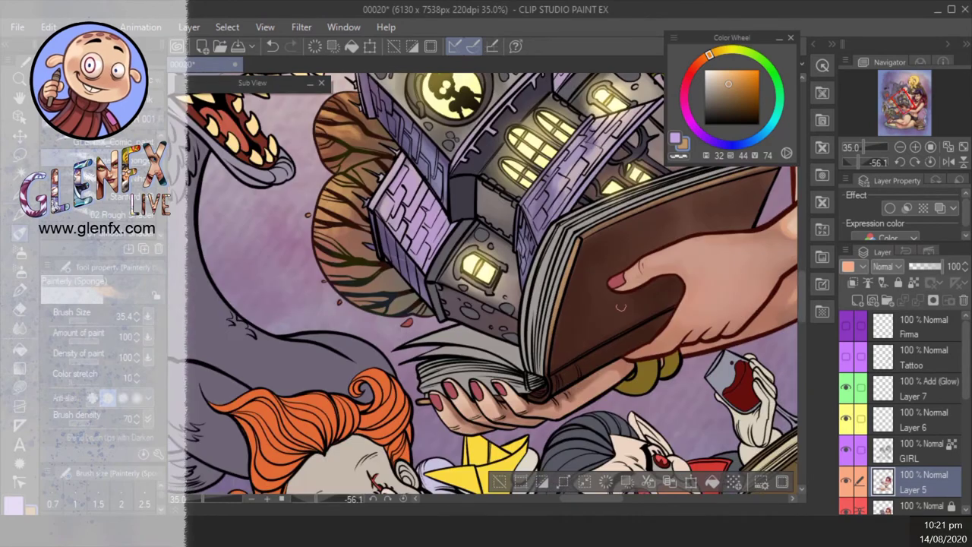
- Select the open book's pages and shade them with warm greys (H36 S6 V62 and H36 S23 V42)
{"action": "key", "text": "g"}
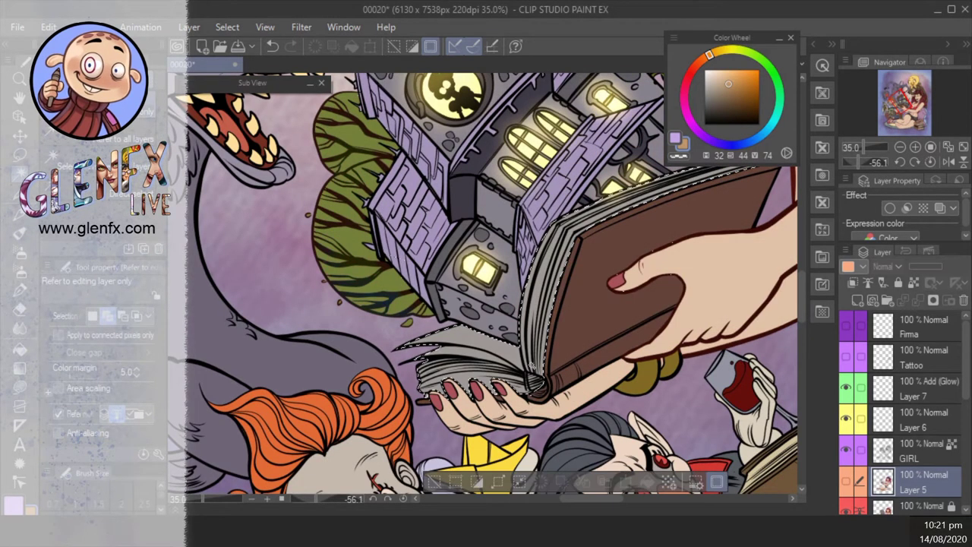
{"action": "left_click", "coordinate": [20, 236]}
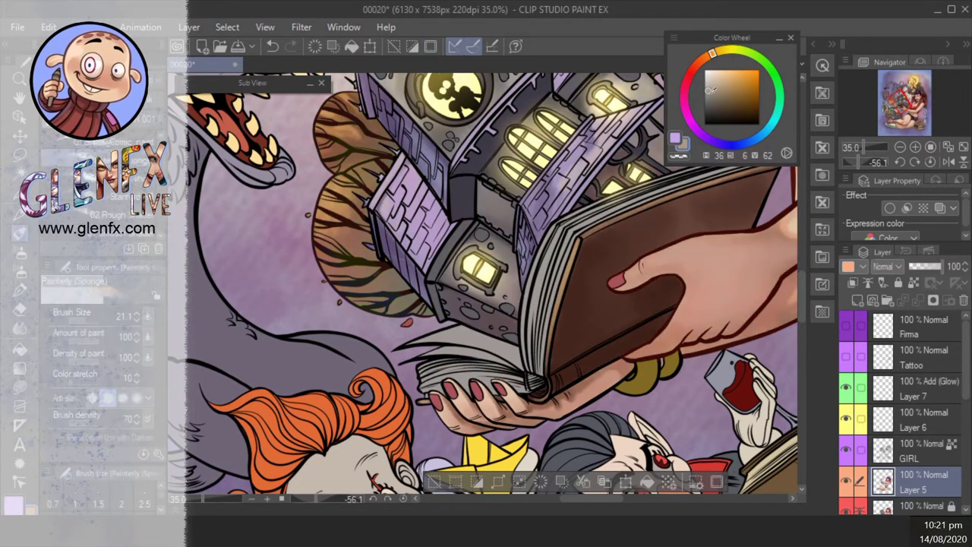
{"action": "left_click", "coordinate": [532, 326], "text": "alt"}
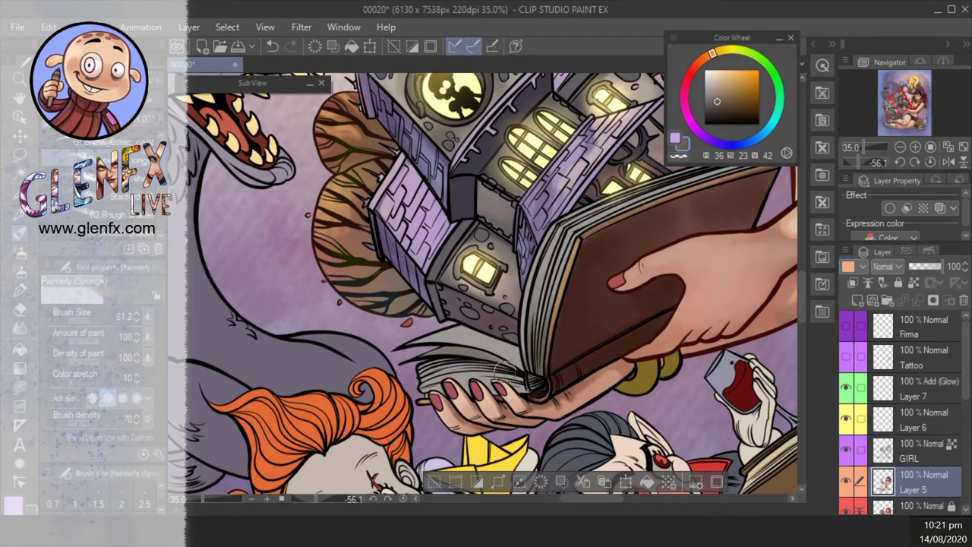
{"action": "mouse_move", "coordinate": [506, 372]}
{"action": "left_mouse_down"}
{"action": "mouse_move", "coordinate": [454, 348]}
{"action": "mouse_move", "coordinate": [502, 350]}
{"action": "mouse_move", "coordinate": [466, 393]}
{"action": "left_mouse_up"}
- Highlight the open book's pages with pale cream (H36 S27 V97)
{"action": "left_click", "coordinate": [518, 307], "text": "alt"}
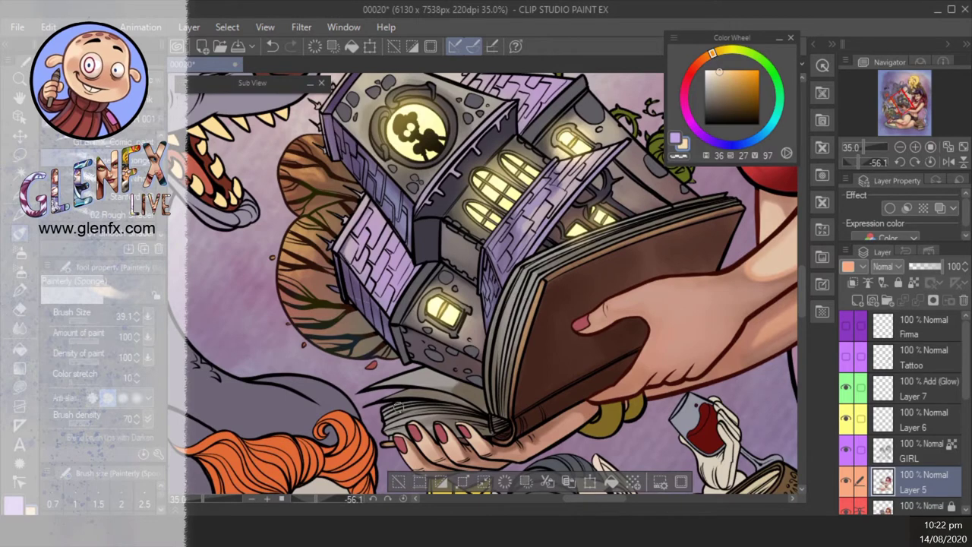
{"action": "mouse_move", "coordinate": [453, 383]}
{"action": "left_mouse_down"}
{"action": "mouse_move", "coordinate": [388, 370]}
{"action": "mouse_move", "coordinate": [498, 357]}
{"action": "mouse_move", "coordinate": [527, 275]}
{"action": "mouse_move", "coordinate": [489, 380]}
{"action": "mouse_move", "coordinate": [457, 427]}
{"action": "left_mouse_up"}
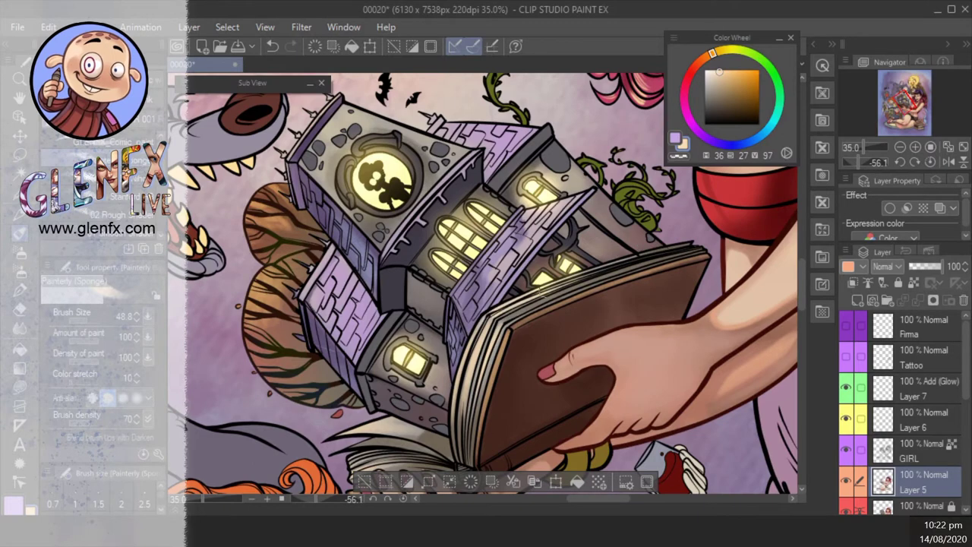
{"action": "key", "text": "ctrl+0"}
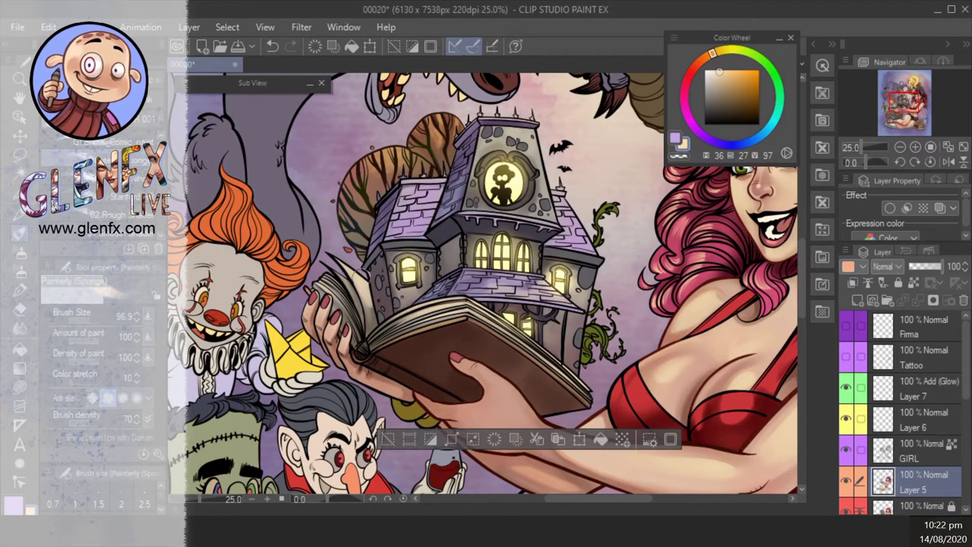
{"action": "key", "text": "ctrl+minus"}
{"action": "key", "text": "ctrl+minus"}
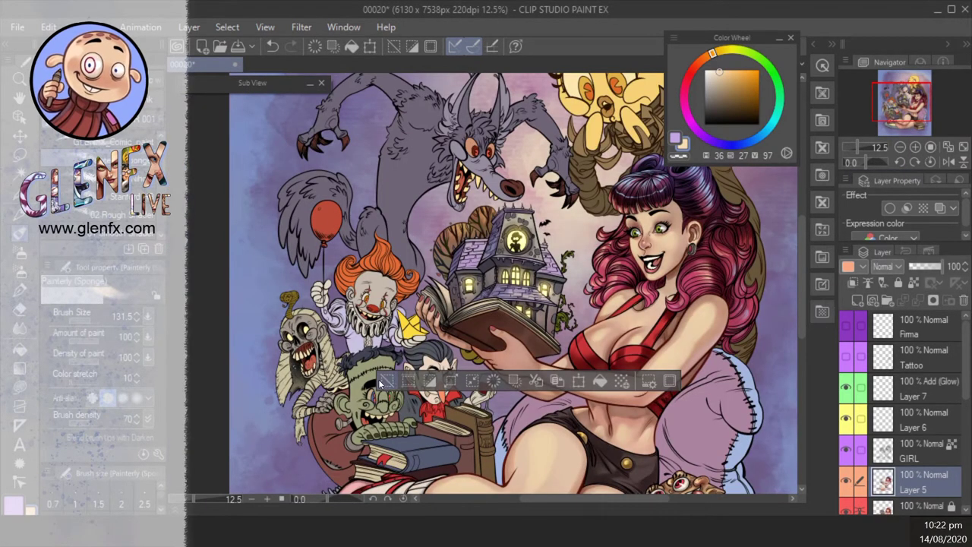
{"action": "scroll", "coordinate": [849, 488], "scroll_direction": "down", "scroll_amount": 1}
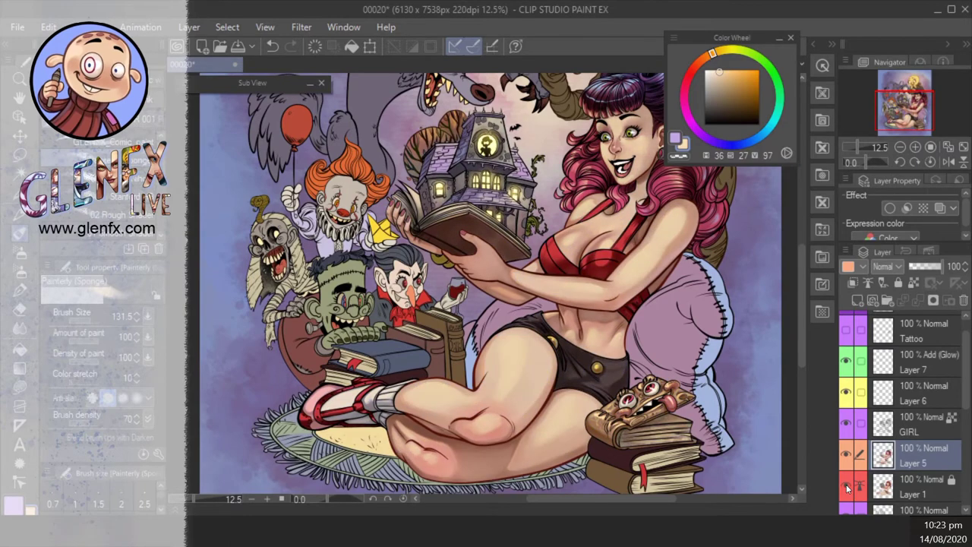
- Select the vines beside the haunted house and render them with dark olive shadows (H58 S83 V20) and yellow-green highlights (H58 S59 V67)
{"action": "scroll", "coordinate": [676, 394], "scroll_direction": "up", "scroll_amount": 2}
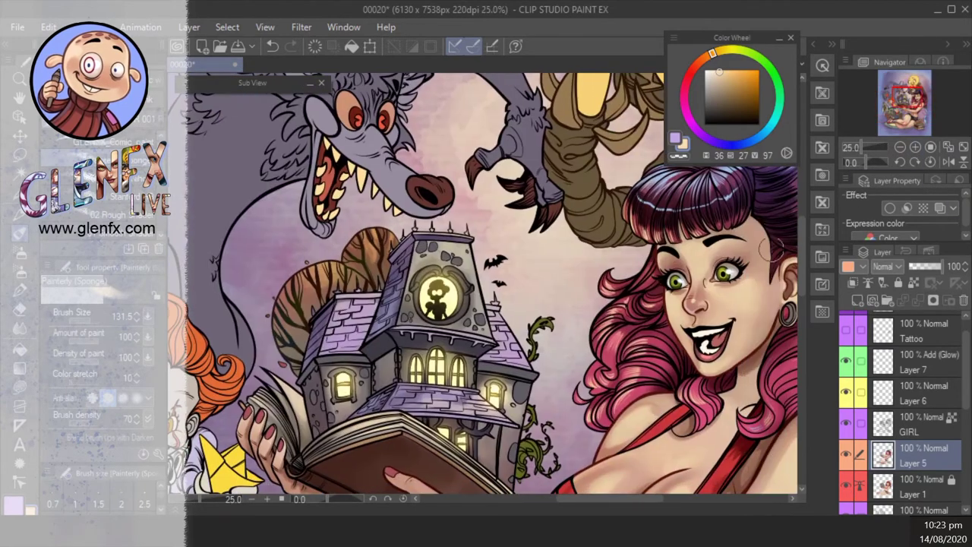
{"action": "mouse_move", "coordinate": [771, 251]}
{"action": "left_mouse_down"}
{"action": "mouse_move", "coordinate": [546, 370]}
{"action": "mouse_move", "coordinate": [621, 334]}
{"action": "mouse_move", "coordinate": [665, 265]}
{"action": "left_mouse_up"}
{"action": "key", "text": "g"}
{"action": "left_click", "coordinate": [882, 424], "text": "ctrl"}
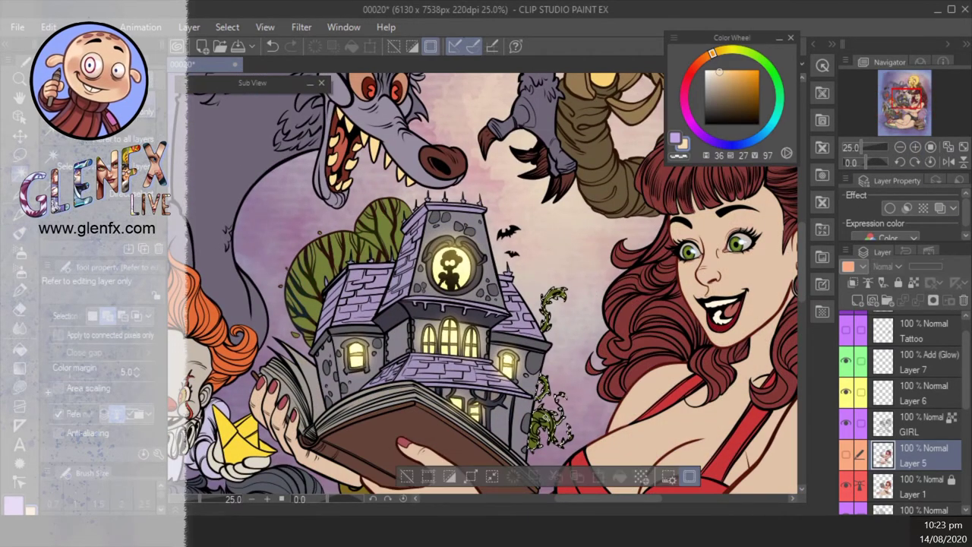
{"action": "key", "text": "b"}
{"action": "left_click", "coordinate": [550, 413], "text": "alt"}
{"action": "left_click", "coordinate": [549, 391], "text": "alt"}
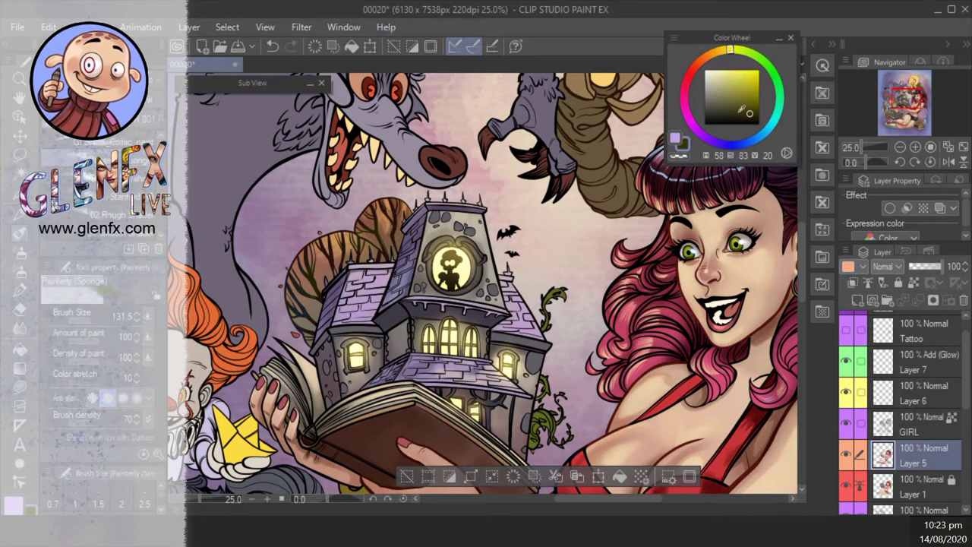
{"action": "key", "text": "b"}
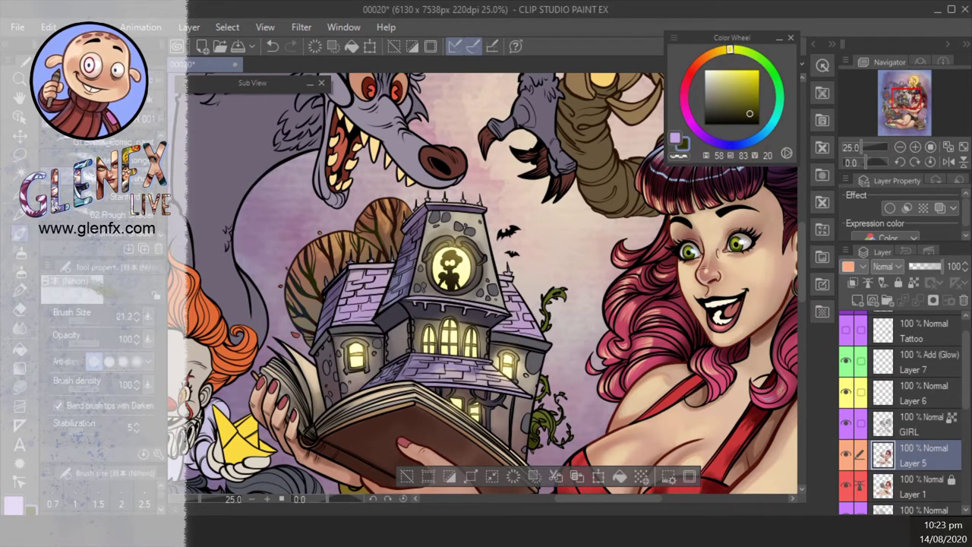
{"action": "left_click", "coordinate": [545, 396], "text": "alt"}
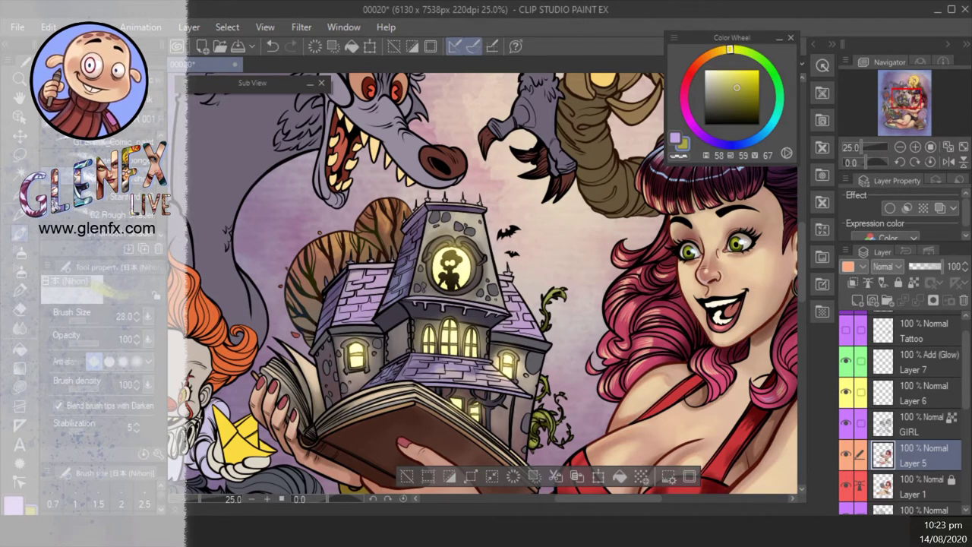
- Toggle Layer 5's visibility to compare the finished shading with the flat colours, and save the file
{"action": "key", "text": "ctrl+d"}
{"action": "left_click_drag", "start_coordinate": [456, 274], "coordinate": [512, 311]}
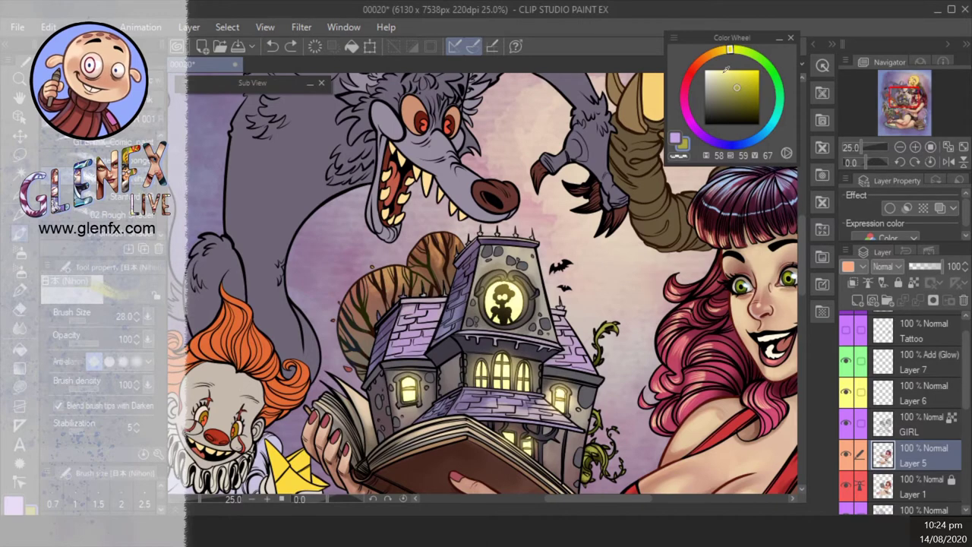
{"action": "left_click", "coordinate": [694, 127]}
{"action": "key", "text": "ctrl+minus"}
{"action": "key", "text": "ctrl+minus"}
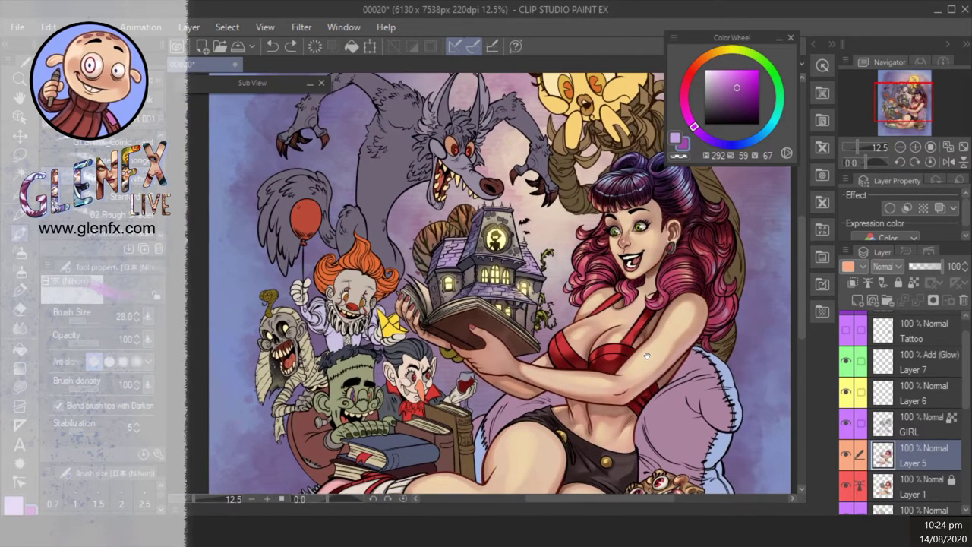
{"action": "left_click", "coordinate": [848, 480]}
{"action": "left_click", "coordinate": [848, 480]}
{"action": "left_click", "coordinate": [848, 480]}
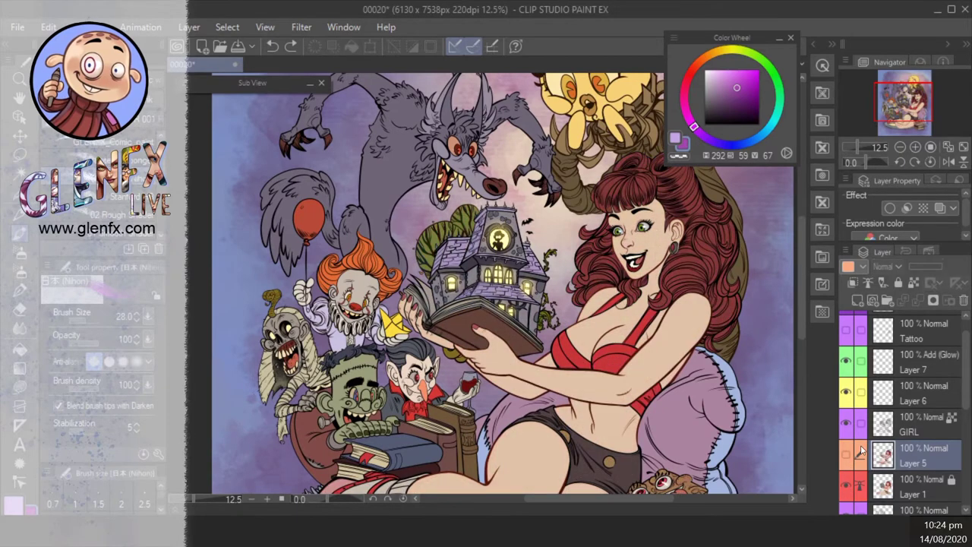
{"action": "left_click", "coordinate": [847, 479]}
{"action": "left_click", "coordinate": [848, 480]}
{"action": "scroll", "coordinate": [753, 388], "scroll_direction": "down", "scroll_amount": 3}
{"action": "left_click", "coordinate": [846, 454]}
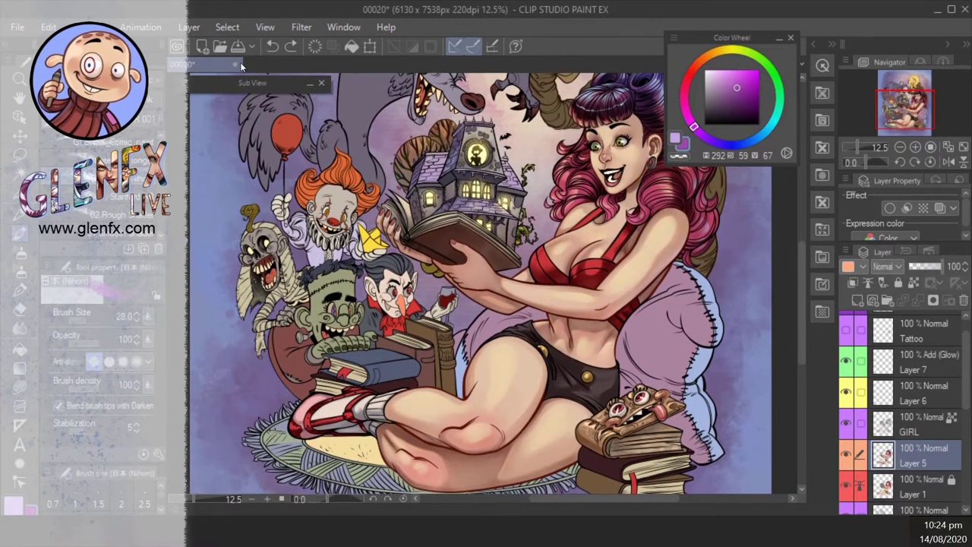
{"action": "left_click", "coordinate": [237, 44]}
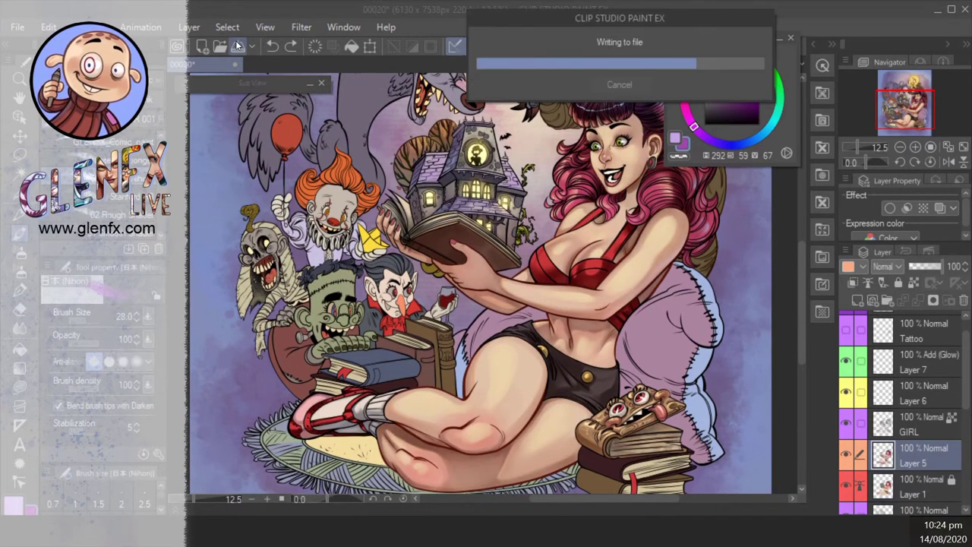
- Group the GIRL line art, Layer 5 and Layer 1 into a folder named GIRL and check it by toggling its visibility
{"action": "left_click", "coordinate": [911, 418]}
{"action": "scroll", "coordinate": [909, 449], "scroll_direction": "down", "scroll_amount": 1}
{"action": "left_click", "coordinate": [909, 450], "text": "shift"}
{"action": "key", "text": "ctrl+g"}
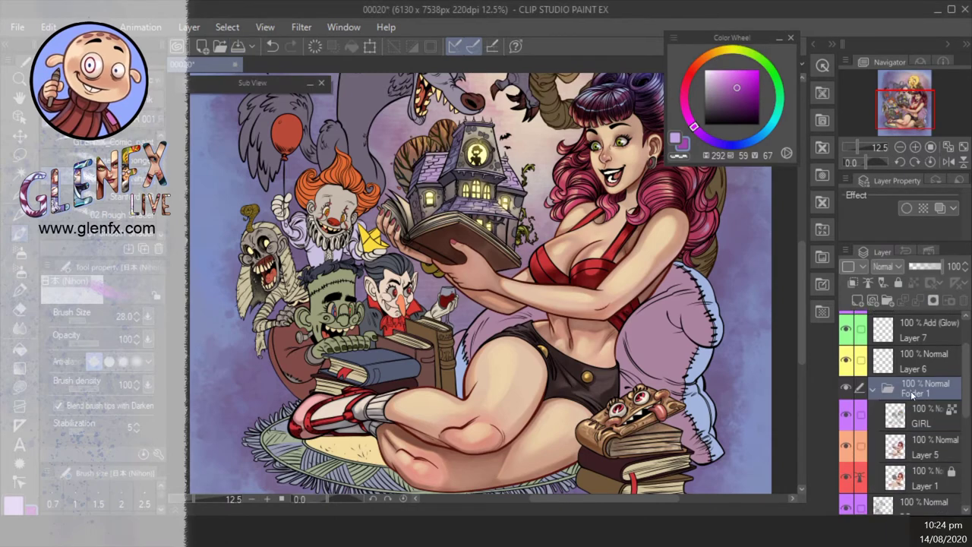
{"action": "double_click", "coordinate": [911, 390]}
{"action": "key", "text": "Return"}
{"action": "left_click", "coordinate": [874, 388]}
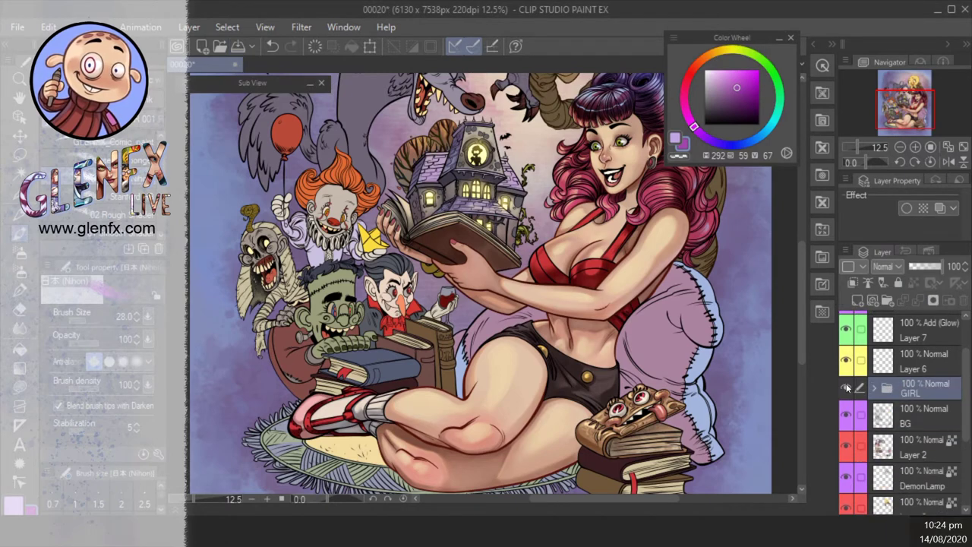
{"action": "left_click", "coordinate": [846, 388]}
{"action": "left_click", "coordinate": [846, 388]}
- Move Layer 6, Layer 7 and the Tattoo layer into the GIRL folder, and make the Tattoo layer visible
{"action": "scroll", "coordinate": [904, 379], "scroll_direction": "down", "scroll_amount": 1}
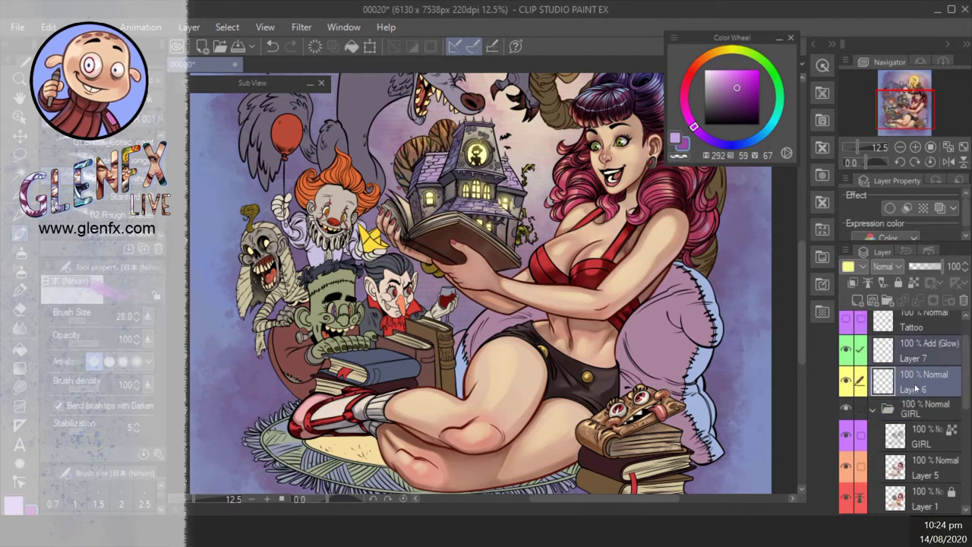
{"action": "left_click", "coordinate": [846, 347]}
{"action": "left_click", "coordinate": [846, 346]}
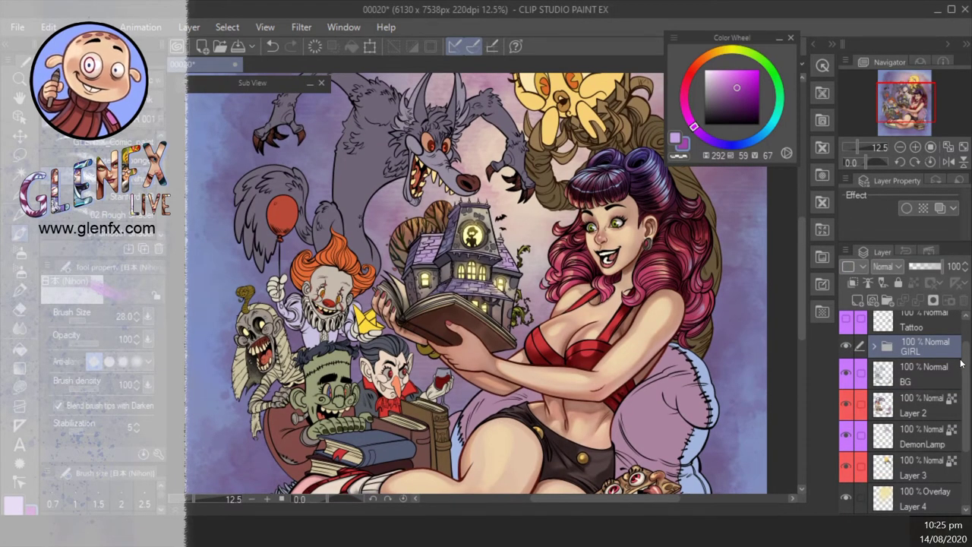
{"action": "scroll", "coordinate": [957, 363], "scroll_direction": "up", "scroll_amount": 1}
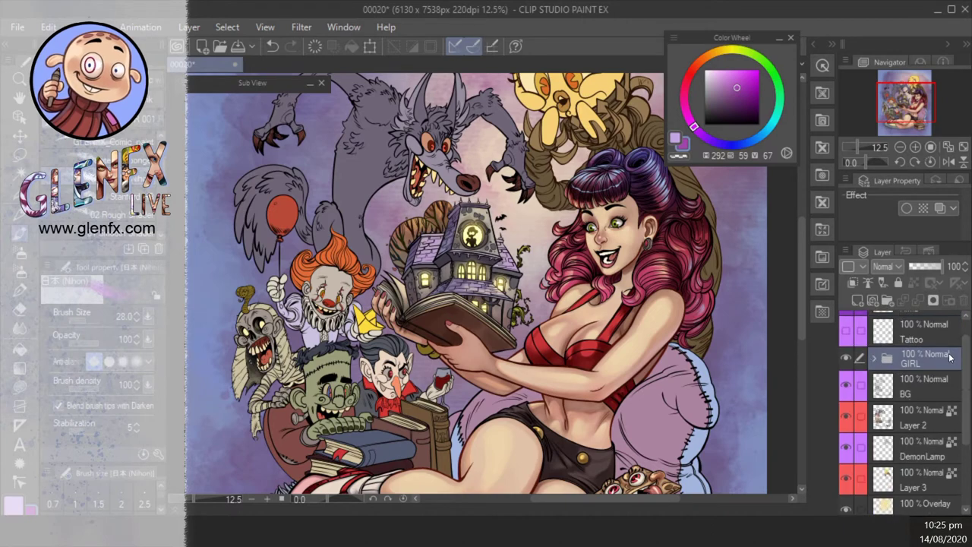
{"action": "scroll", "coordinate": [963, 395], "scroll_direction": "up", "scroll_amount": 2}
{"action": "left_click", "coordinate": [846, 356]}
{"action": "mouse_move", "coordinate": [919, 357]}
{"action": "left_mouse_down"}
{"action": "mouse_move", "coordinate": [919, 403]}
{"action": "mouse_move", "coordinate": [916, 359]}
{"action": "left_mouse_up"}
{"action": "scroll", "coordinate": [755, 395], "scroll_direction": "up", "scroll_amount": 2}
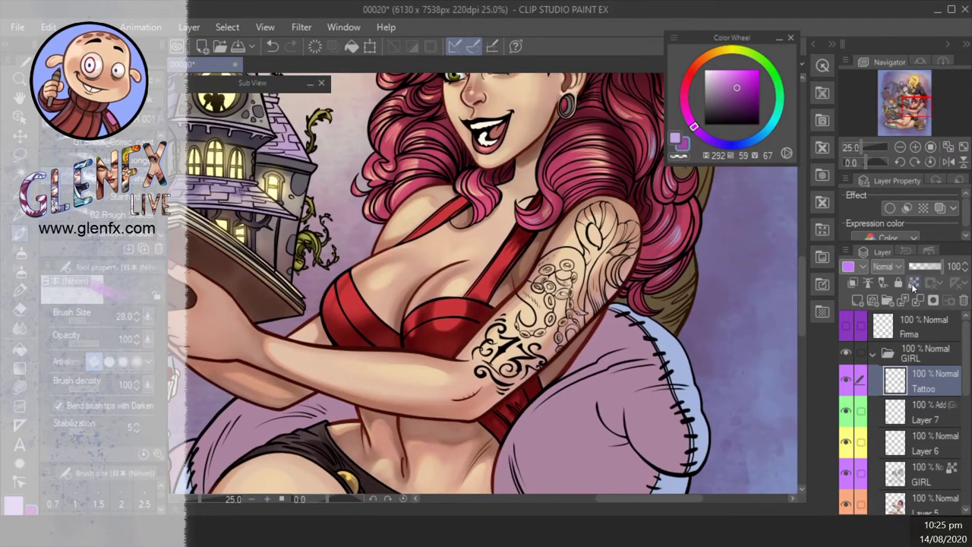
- Lock the Tattoo layer's transparent pixels and recolour its line art dark maroon (H345 S80 V24)
{"action": "left_click", "coordinate": [914, 283]}
{"action": "left_click", "coordinate": [740, 110]}
{"action": "left_click", "coordinate": [748, 112]}
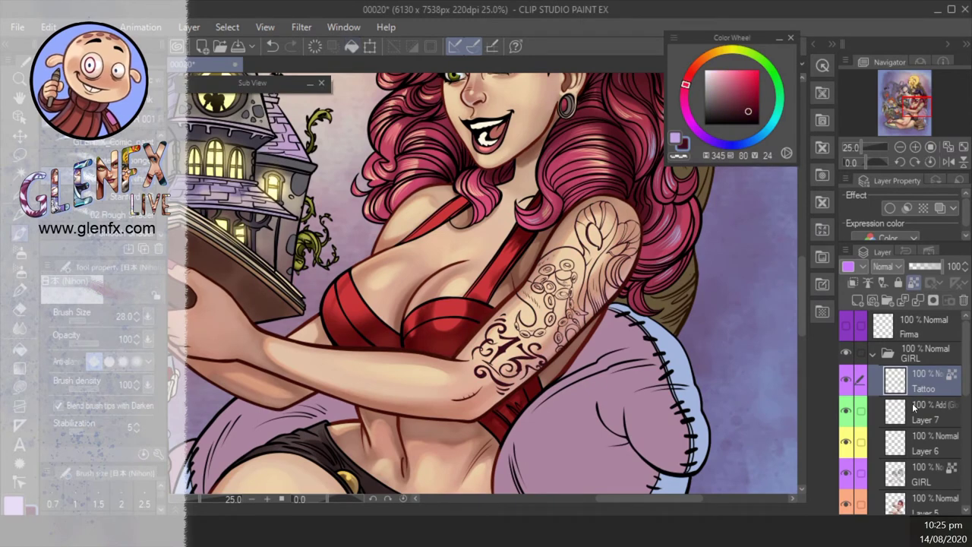
- Add a layer beneath the Tattoo line art and lasso-fill the lower tentacle tips with pink (H345 S45 V83)
{"action": "left_click", "coordinate": [919, 414]}
{"action": "left_click", "coordinate": [857, 300]}
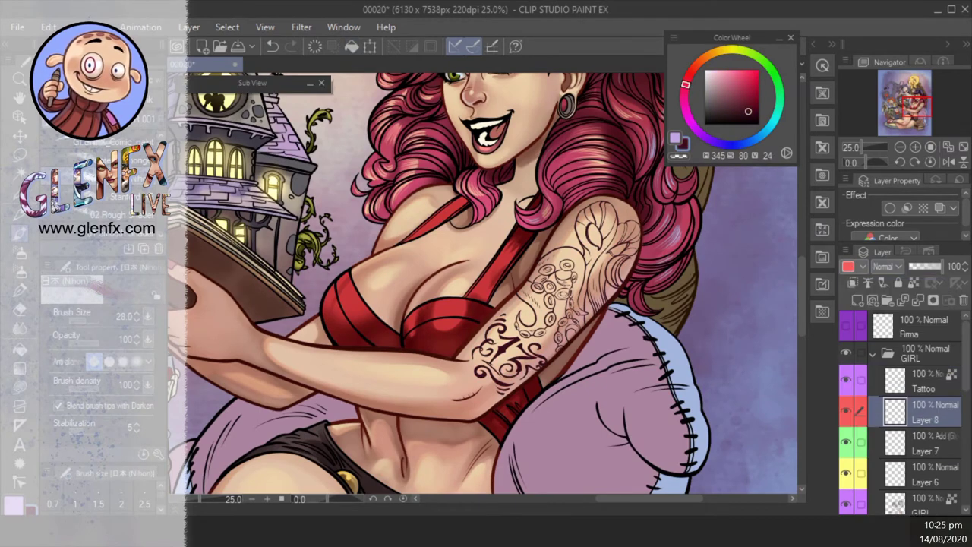
{"action": "left_click", "coordinate": [19, 393]}
{"action": "scroll", "coordinate": [585, 305], "scroll_direction": "up", "scroll_amount": 2}
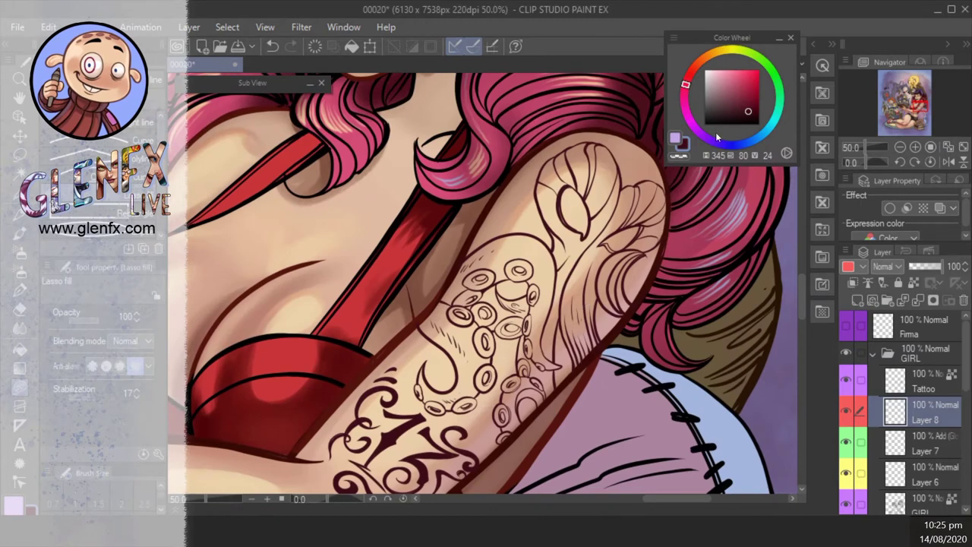
{"action": "left_click_drag", "start_coordinate": [718, 121], "coordinate": [731, 78]}
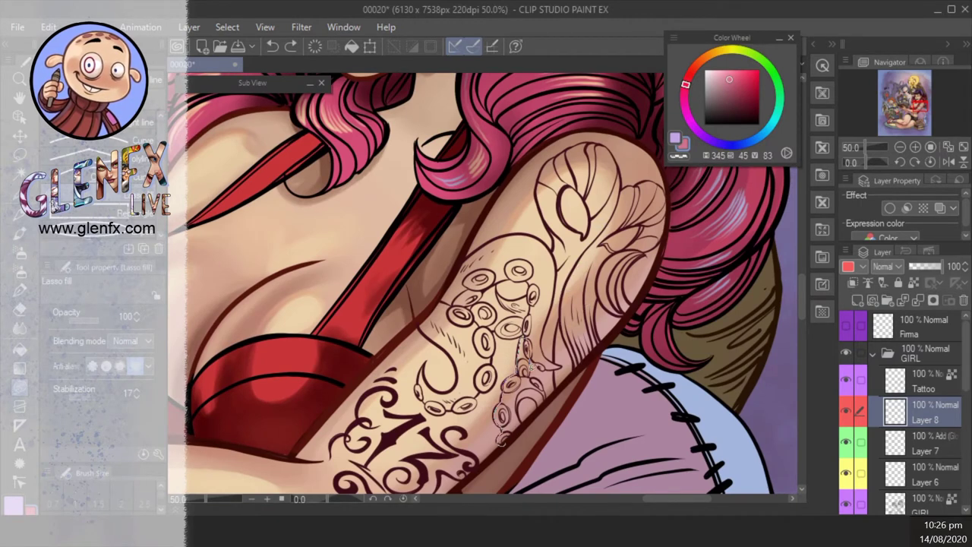
{"action": "left_click_drag", "start_coordinate": [539, 402], "coordinate": [531, 343]}
{"action": "scroll", "coordinate": [596, 283], "scroll_direction": "up", "scroll_amount": 2}
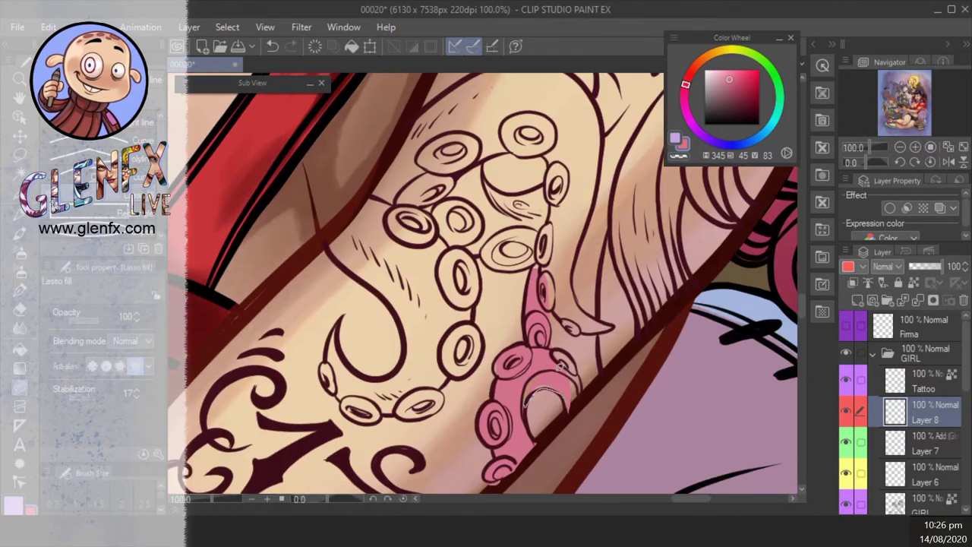
{"action": "mouse_move", "coordinate": [604, 230]}
{"action": "left_mouse_down"}
{"action": "mouse_move", "coordinate": [597, 364]}
{"action": "mouse_move", "coordinate": [566, 403]}
{"action": "left_mouse_up"}
{"action": "mouse_move", "coordinate": [335, 411]}
{"action": "left_mouse_down"}
{"action": "mouse_move", "coordinate": [397, 416]}
{"action": "mouse_move", "coordinate": [431, 343]}
{"action": "mouse_move", "coordinate": [446, 431]}
{"action": "mouse_move", "coordinate": [377, 396]}
{"action": "left_mouse_up"}
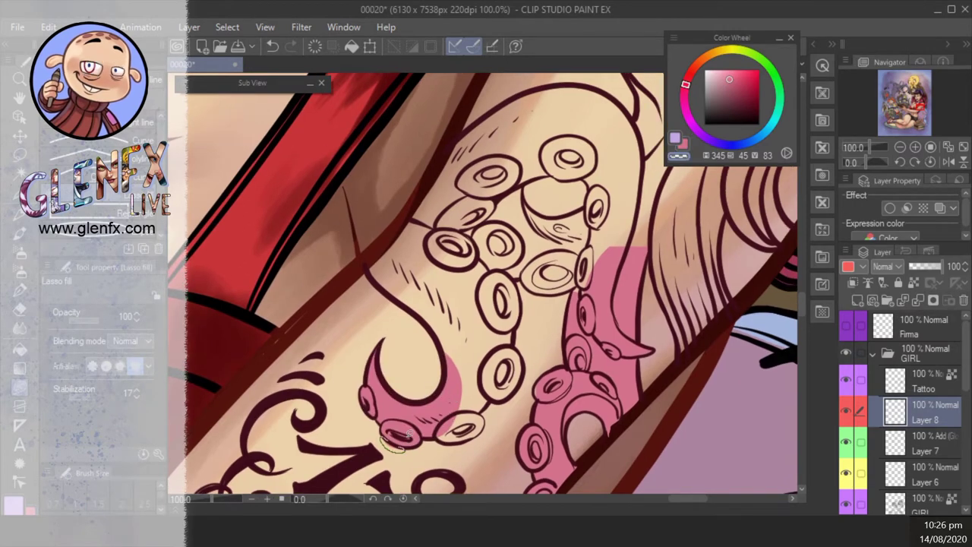
- Extend the pink lasso fill over the rest of the large suckered tentacle on the arm tattoo
{"action": "scroll", "coordinate": [532, 418], "scroll_direction": "down", "scroll_amount": 2}
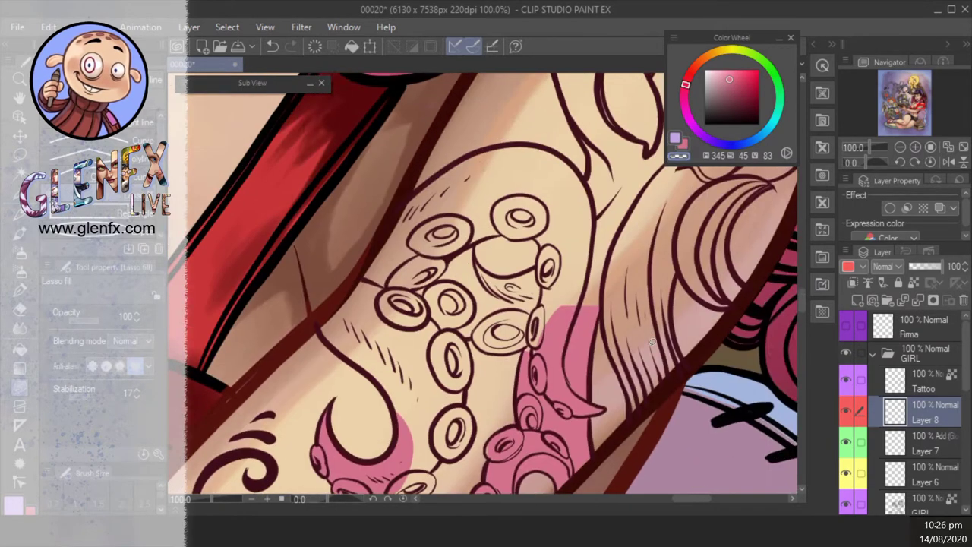
{"action": "scroll", "coordinate": [592, 348], "scroll_direction": "up", "scroll_amount": 3}
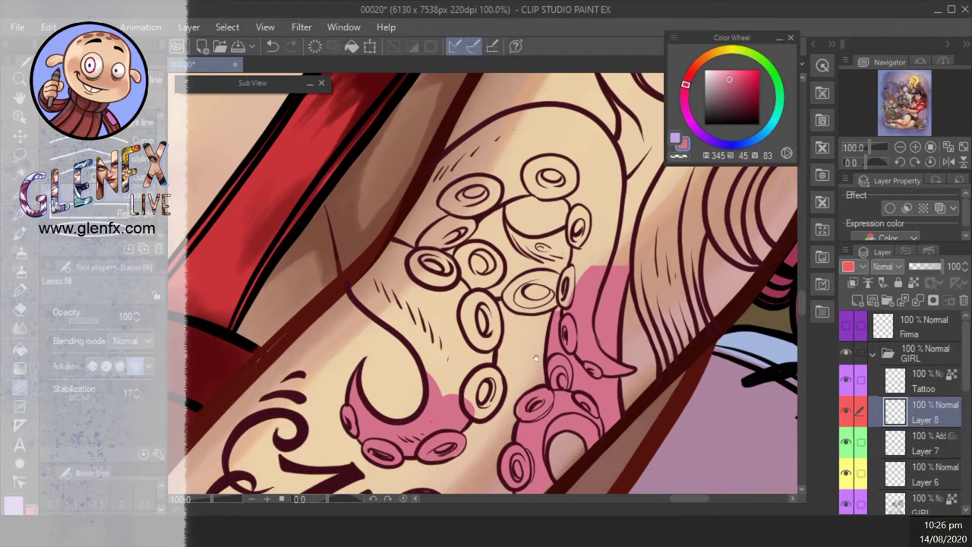
{"action": "mouse_move", "coordinate": [351, 304]}
{"action": "left_mouse_down"}
{"action": "mouse_move", "coordinate": [382, 259]}
{"action": "mouse_move", "coordinate": [410, 259]}
{"action": "mouse_move", "coordinate": [384, 329]}
{"action": "mouse_move", "coordinate": [414, 357]}
{"action": "left_mouse_up"}
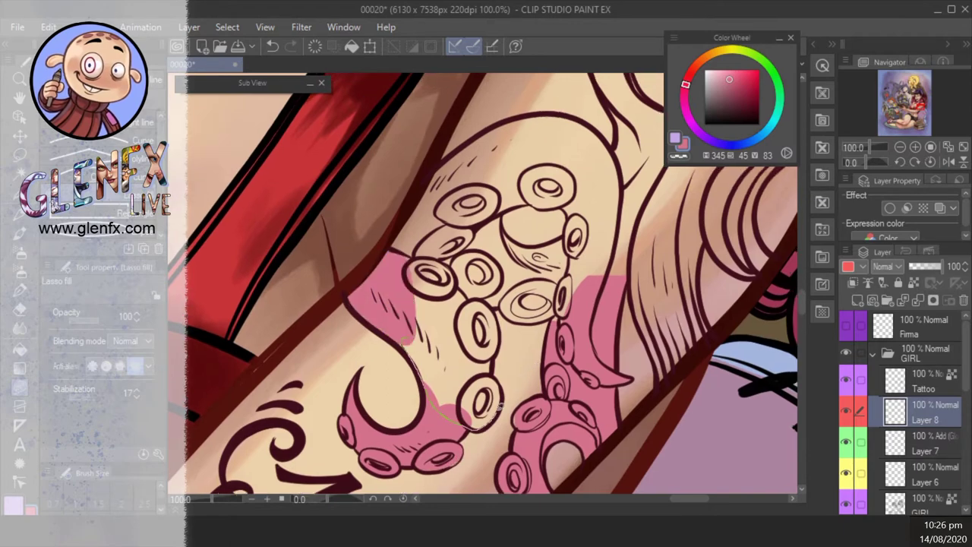
{"action": "mouse_move", "coordinate": [498, 410]}
{"action": "left_mouse_down"}
{"action": "mouse_move", "coordinate": [493, 305]}
{"action": "mouse_move", "coordinate": [465, 268]}
{"action": "mouse_move", "coordinate": [404, 254]}
{"action": "left_mouse_up"}
{"action": "scroll", "coordinate": [404, 255], "scroll_direction": "up", "scroll_amount": 3}
{"action": "mouse_move", "coordinate": [381, 326]}
{"action": "left_mouse_down"}
{"action": "mouse_move", "coordinate": [428, 248]}
{"action": "mouse_move", "coordinate": [436, 325]}
{"action": "mouse_move", "coordinate": [394, 331]}
{"action": "left_mouse_up"}
{"action": "scroll", "coordinate": [395, 331], "scroll_direction": "up", "scroll_amount": 1}
{"action": "mouse_move", "coordinate": [490, 394]}
{"action": "left_mouse_down"}
{"action": "mouse_move", "coordinate": [547, 402]}
{"action": "mouse_move", "coordinate": [612, 299]}
{"action": "mouse_move", "coordinate": [444, 254]}
{"action": "left_mouse_up"}
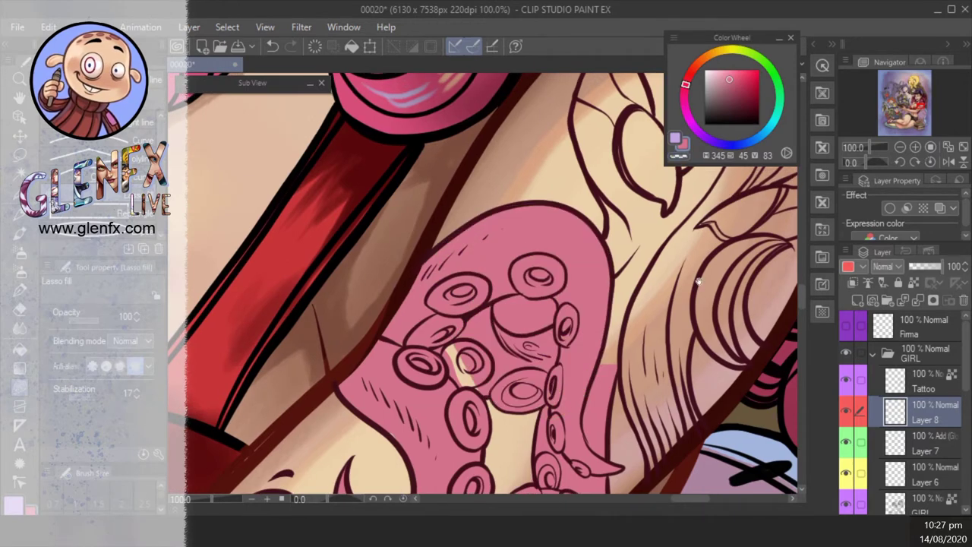
- Lasso-fill the ribbed head and striped body of the creature beside the tattooed tentacle with the same pink
{"action": "left_click_drag", "start_coordinate": [698, 281], "coordinate": [590, 277]}
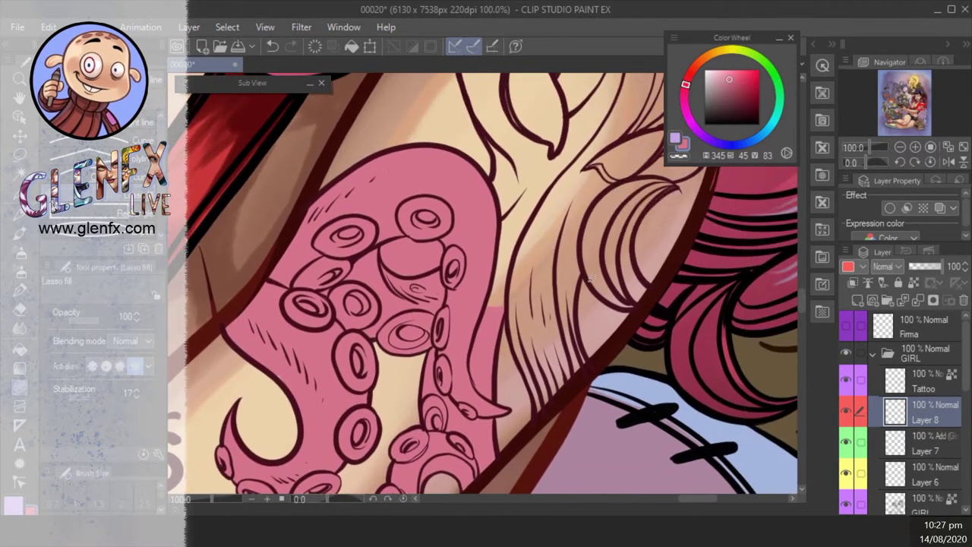
{"action": "mouse_move", "coordinate": [536, 414]}
{"action": "left_mouse_down"}
{"action": "mouse_move", "coordinate": [588, 360]}
{"action": "mouse_move", "coordinate": [513, 297]}
{"action": "mouse_move", "coordinate": [508, 357]}
{"action": "left_mouse_up"}
{"action": "left_click_drag", "start_coordinate": [509, 357], "coordinate": [483, 421]}
{"action": "mouse_move", "coordinate": [481, 377]}
{"action": "left_mouse_down"}
{"action": "mouse_move", "coordinate": [448, 371]}
{"action": "mouse_move", "coordinate": [460, 199]}
{"action": "mouse_move", "coordinate": [558, 365]}
{"action": "left_mouse_up"}
{"action": "left_click_drag", "start_coordinate": [590, 372], "coordinate": [545, 407]}
{"action": "left_click_drag", "start_coordinate": [554, 291], "coordinate": [541, 336]}
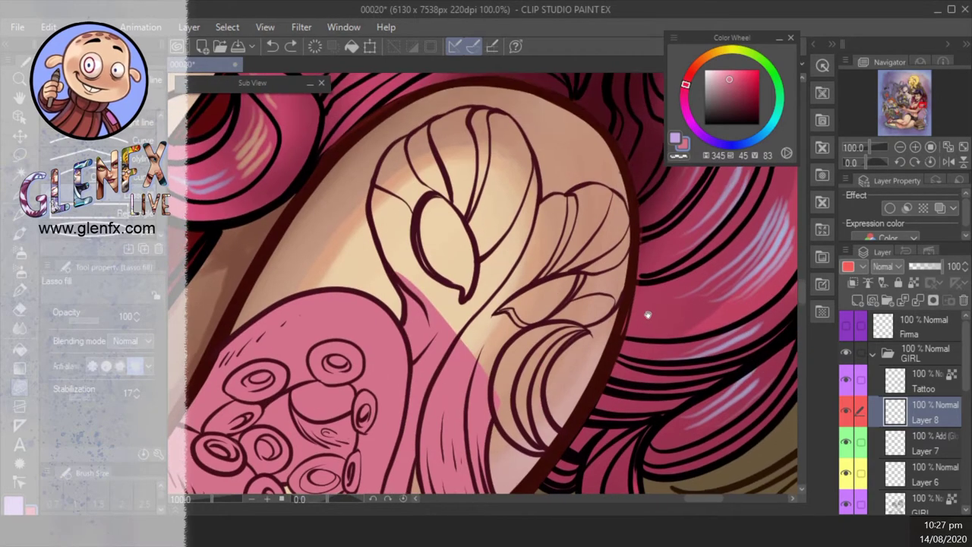
{"action": "left_click_drag", "start_coordinate": [570, 195], "coordinate": [486, 326]}
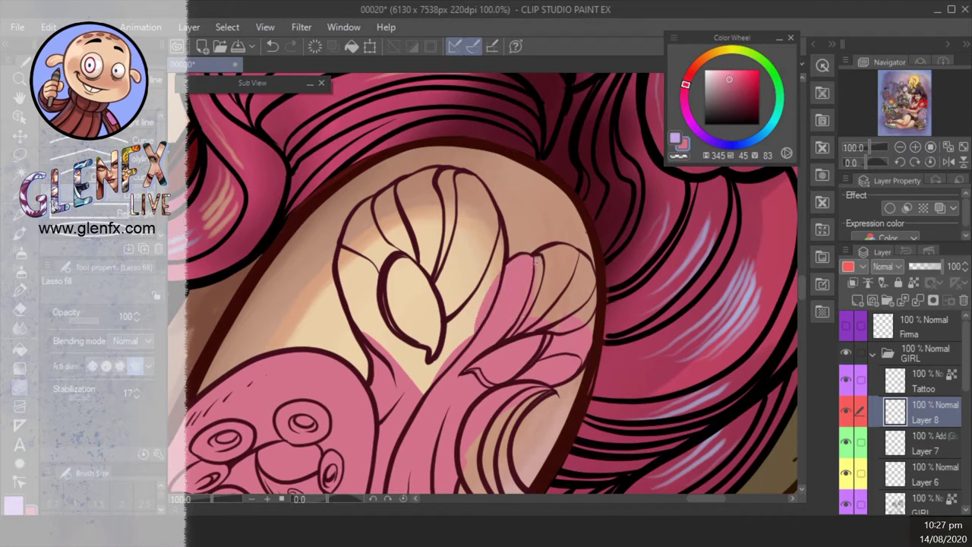
{"action": "mouse_move", "coordinate": [532, 254]}
{"action": "left_mouse_down"}
{"action": "mouse_move", "coordinate": [580, 241]}
{"action": "mouse_move", "coordinate": [594, 264]}
{"action": "left_mouse_up"}
{"action": "mouse_move", "coordinate": [564, 341]}
{"action": "left_mouse_down"}
{"action": "mouse_move", "coordinate": [597, 322]}
{"action": "mouse_move", "coordinate": [647, 366]}
{"action": "left_mouse_up"}
{"action": "mouse_move", "coordinate": [442, 216]}
{"action": "left_mouse_down"}
{"action": "mouse_move", "coordinate": [381, 296]}
{"action": "mouse_move", "coordinate": [548, 283]}
{"action": "left_mouse_up"}
{"action": "left_click_drag", "start_coordinate": [480, 196], "coordinate": [481, 198]}
{"action": "mouse_move", "coordinate": [577, 486]}
{"action": "left_mouse_down"}
{"action": "mouse_move", "coordinate": [607, 327]}
{"action": "mouse_move", "coordinate": [600, 357]}
{"action": "mouse_move", "coordinate": [606, 349]}
{"action": "left_mouse_up"}
- Lasso-fill the curled, striped crescent on the tattoo's outer edge with deep pink (H343 S66 V62)
{"action": "left_click", "coordinate": [601, 323], "text": "alt"}
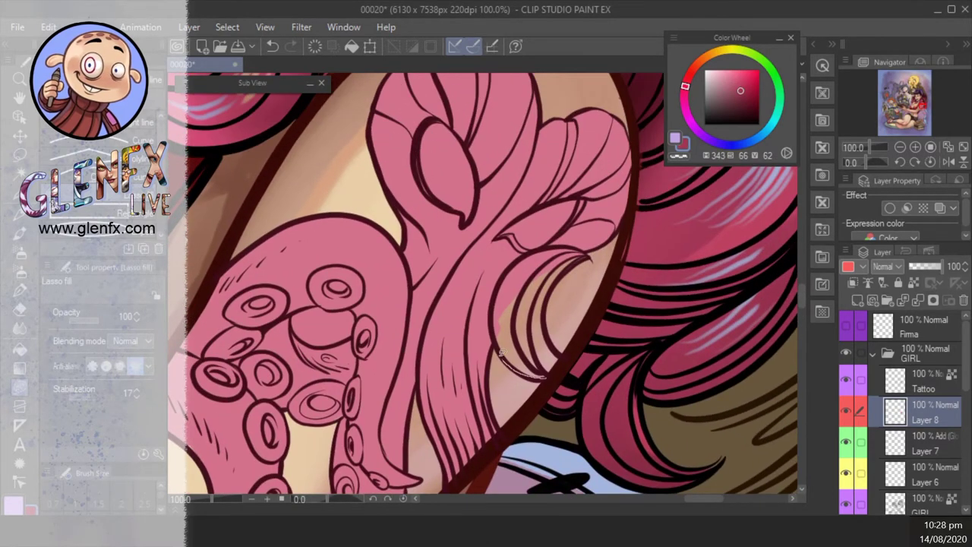
{"action": "mouse_move", "coordinate": [500, 350]}
{"action": "left_mouse_down"}
{"action": "mouse_move", "coordinate": [549, 335]}
{"action": "mouse_move", "coordinate": [536, 373]}
{"action": "left_mouse_up"}
{"action": "mouse_move", "coordinate": [562, 319]}
{"action": "left_mouse_down"}
{"action": "mouse_move", "coordinate": [577, 355]}
{"action": "mouse_move", "coordinate": [597, 302]}
{"action": "left_mouse_up"}
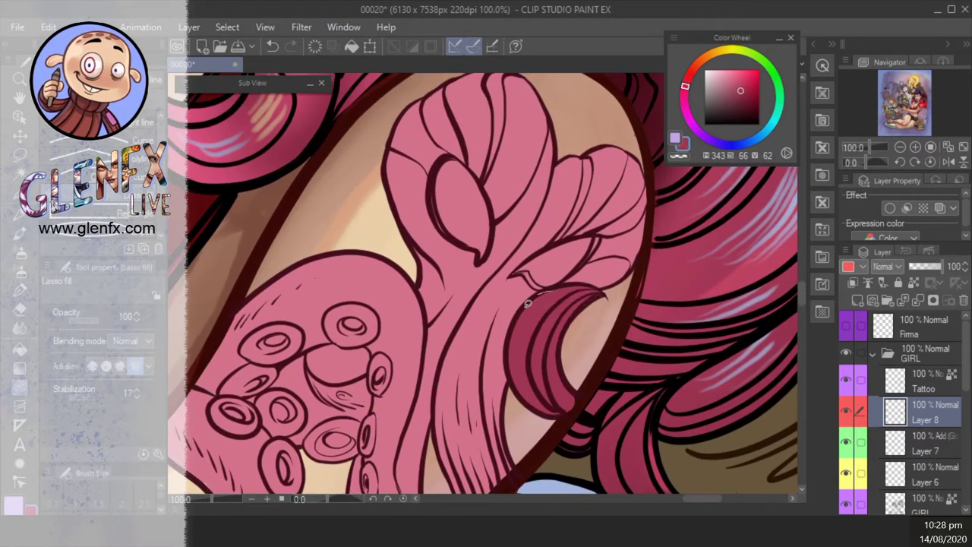
{"action": "mouse_move", "coordinate": [527, 302]}
{"action": "left_mouse_down"}
{"action": "mouse_move", "coordinate": [645, 357]}
{"action": "mouse_move", "coordinate": [655, 380]}
{"action": "left_mouse_up"}
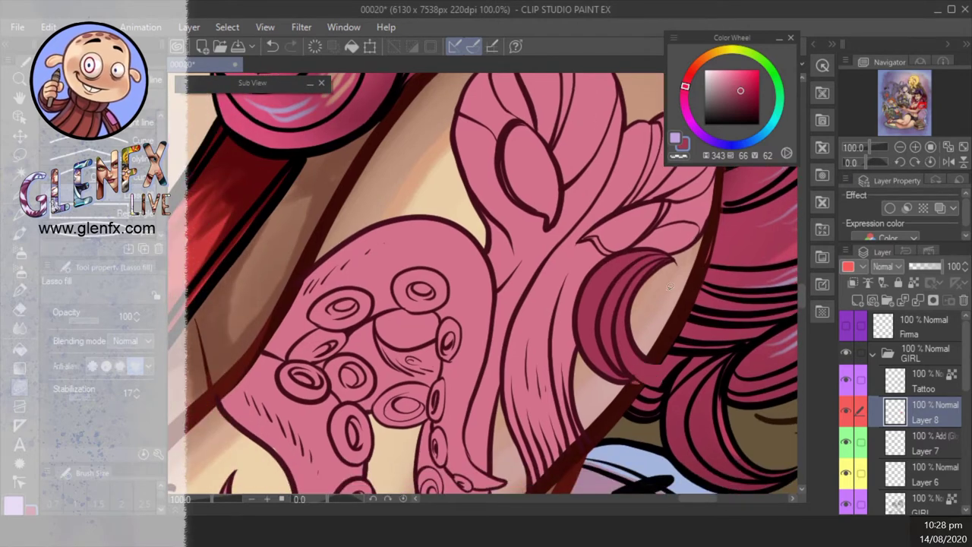
{"action": "left_click", "coordinate": [705, 262], "text": "alt"}
{"action": "left_click", "coordinate": [900, 147]}
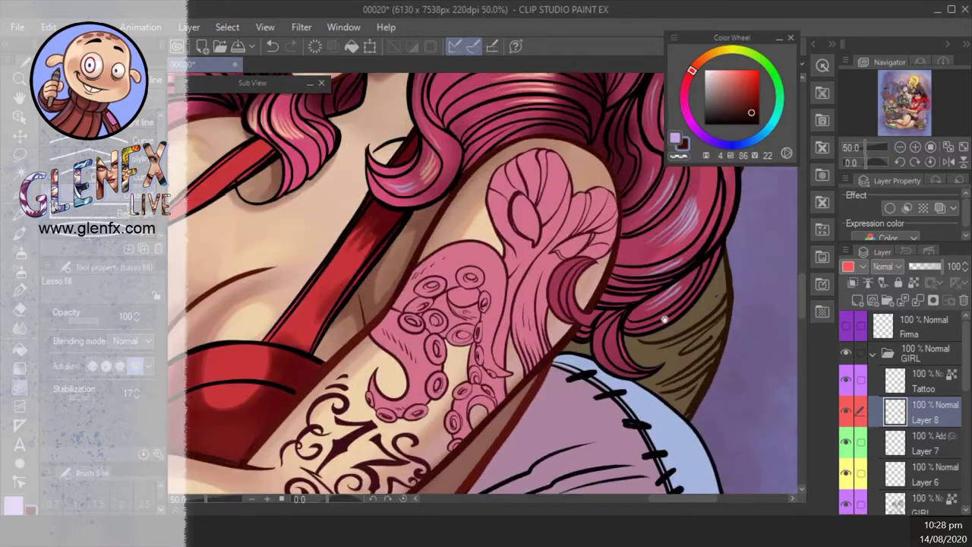
- Add pale blue highlights (H237 S18 V81) to the striped crescent of the tattoo
{"action": "left_click", "coordinate": [532, 340], "text": "alt"}
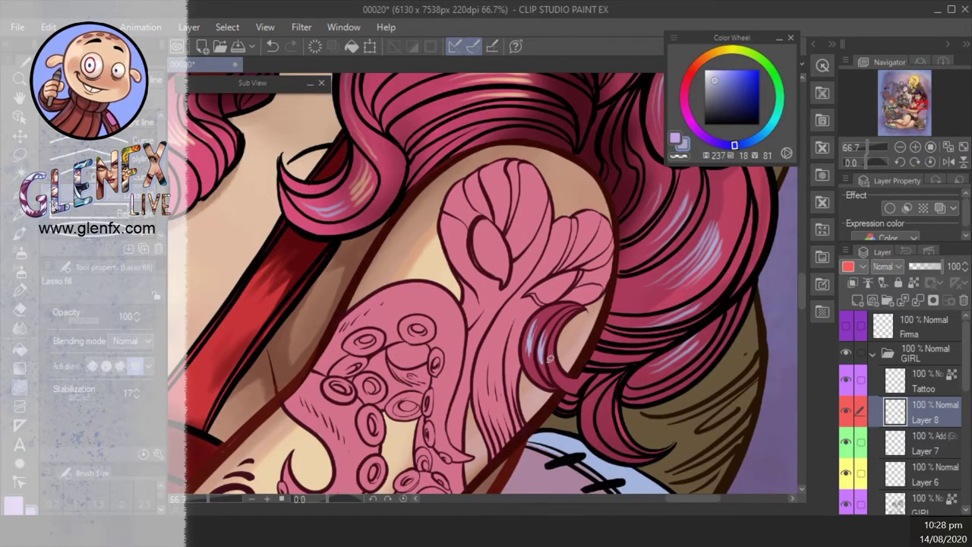
{"action": "left_click", "coordinate": [900, 146]}
{"action": "left_click", "coordinate": [900, 147]}
{"action": "left_click", "coordinate": [915, 147]}
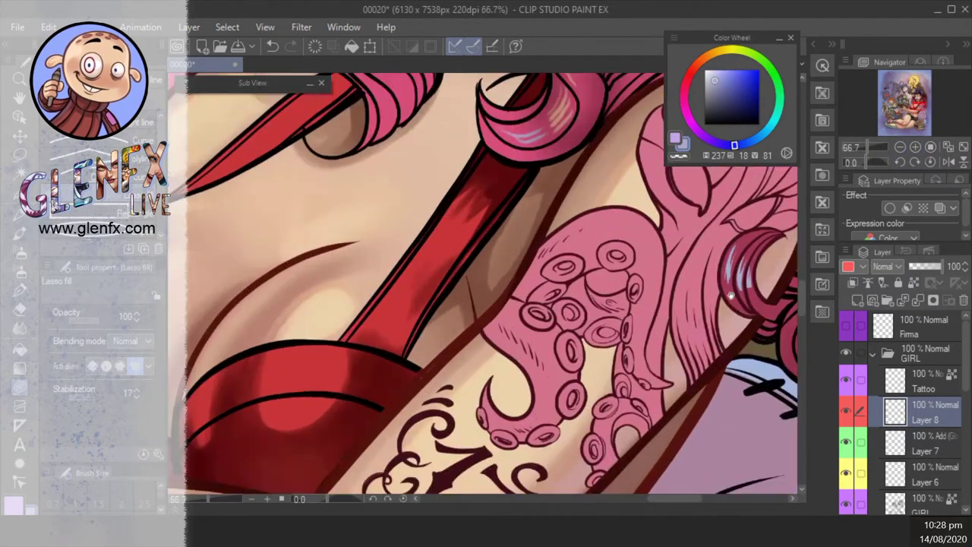
{"action": "left_click", "coordinate": [915, 146]}
- Fill the tattoo creature's two almond-shaped eyes with bright pink (H314 S42 V100)
{"action": "left_click", "coordinate": [688, 83]}
{"action": "left_click", "coordinate": [691, 94]}
{"action": "left_click", "coordinate": [685, 110]}
{"action": "left_click", "coordinate": [728, 69]}
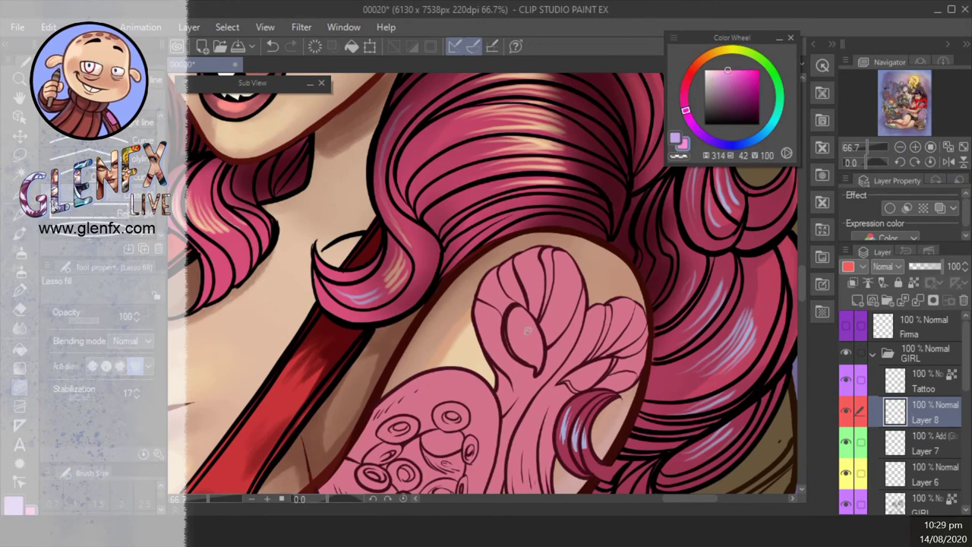
{"action": "mouse_move", "coordinate": [531, 306]}
{"action": "left_mouse_down"}
{"action": "mouse_move", "coordinate": [510, 345]}
{"action": "mouse_move", "coordinate": [535, 308]}
{"action": "left_mouse_up"}
{"action": "mouse_move", "coordinate": [580, 389]}
{"action": "left_mouse_down"}
{"action": "mouse_move", "coordinate": [611, 364]}
{"action": "mouse_move", "coordinate": [578, 388]}
{"action": "left_mouse_up"}
{"action": "left_click", "coordinate": [547, 329], "text": "alt"}
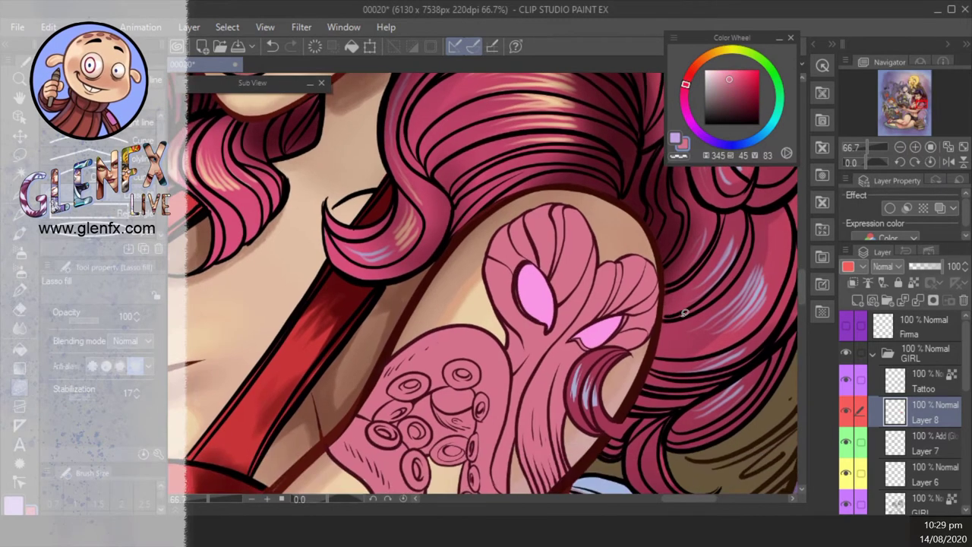
{"action": "left_click_drag", "start_coordinate": [670, 375], "coordinate": [676, 326]}
- Select the tattoo's striped crescent with its highlights and copy it onto its own layer
{"action": "key", "text": "w"}
{"action": "left_click", "coordinate": [595, 377]}
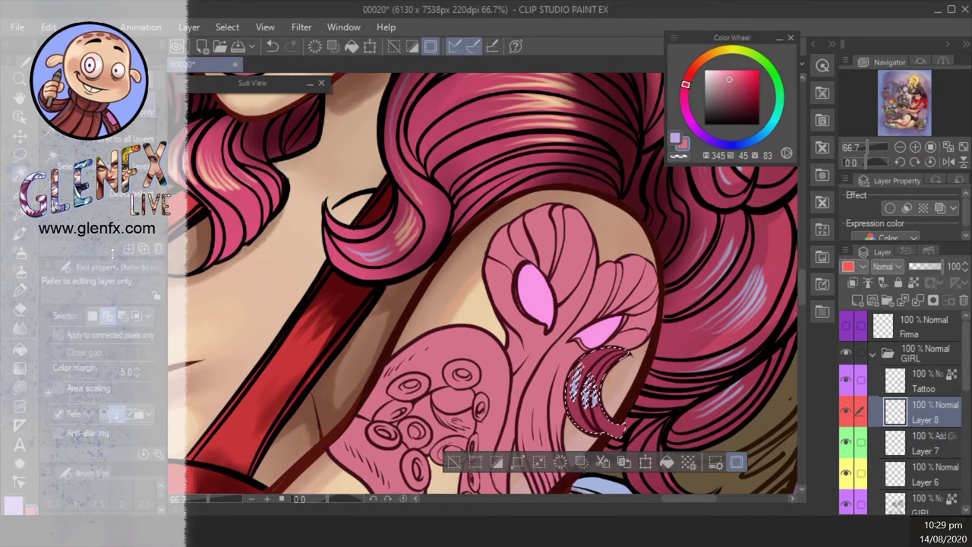
{"action": "key", "text": "m"}
{"action": "key", "text": "ctrl+c"}
{"action": "key", "text": "ctrl+v"}
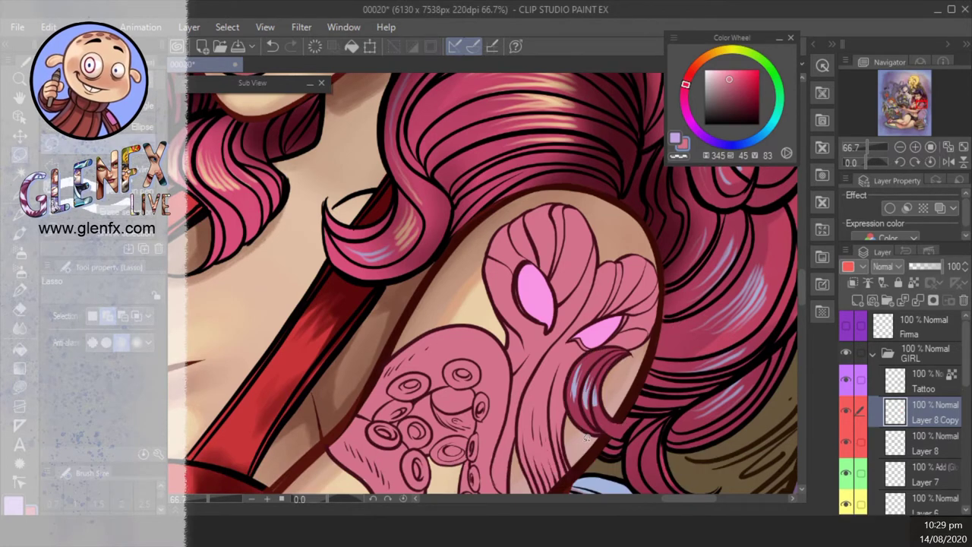
- Set the blending mode of the tattoo colour layer (Layer 8) to Multiply
{"action": "left_click", "coordinate": [912, 444]}
{"action": "left_click", "coordinate": [887, 266]}
{"action": "left_click", "coordinate": [896, 63]}
{"action": "left_click", "coordinate": [900, 147]}
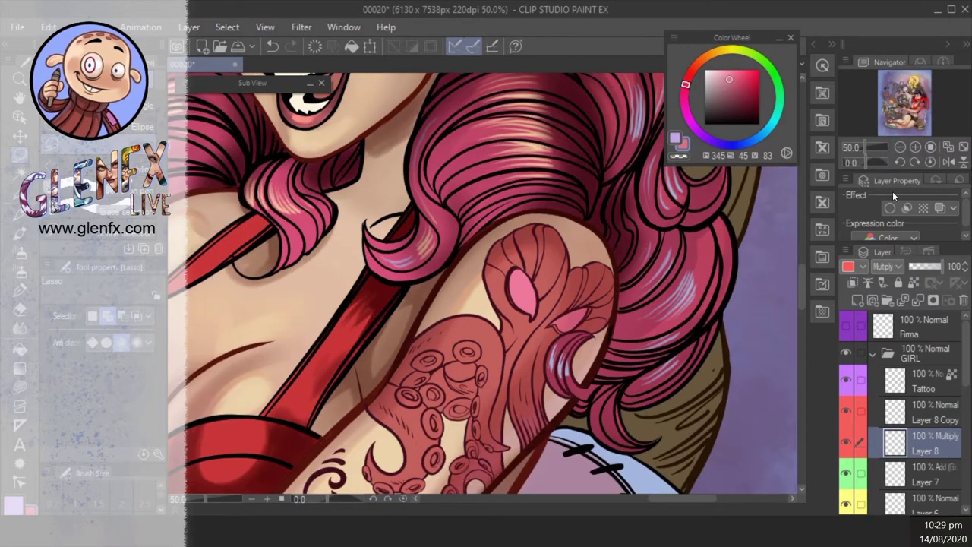
- Try the Overlay, Pin light, Darker color and Darken blending modes on the tattoo colour layer (Layer 8)
{"action": "scroll", "coordinate": [881, 267], "scroll_direction": "down", "scroll_amount": 6}
{"action": "scroll", "coordinate": [879, 268], "scroll_direction": "down", "scroll_amount": 8}
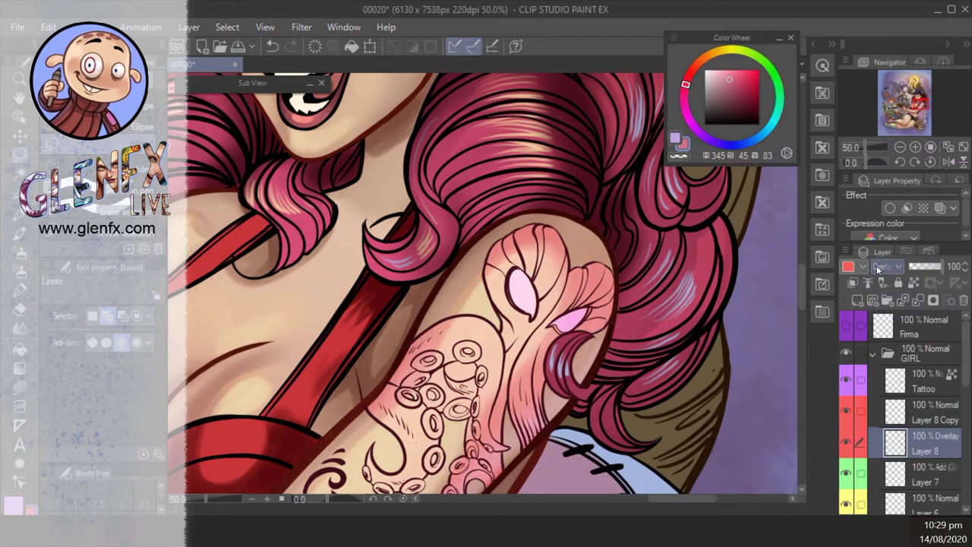
{"action": "scroll", "coordinate": [879, 268], "scroll_direction": "down", "scroll_amount": 1}
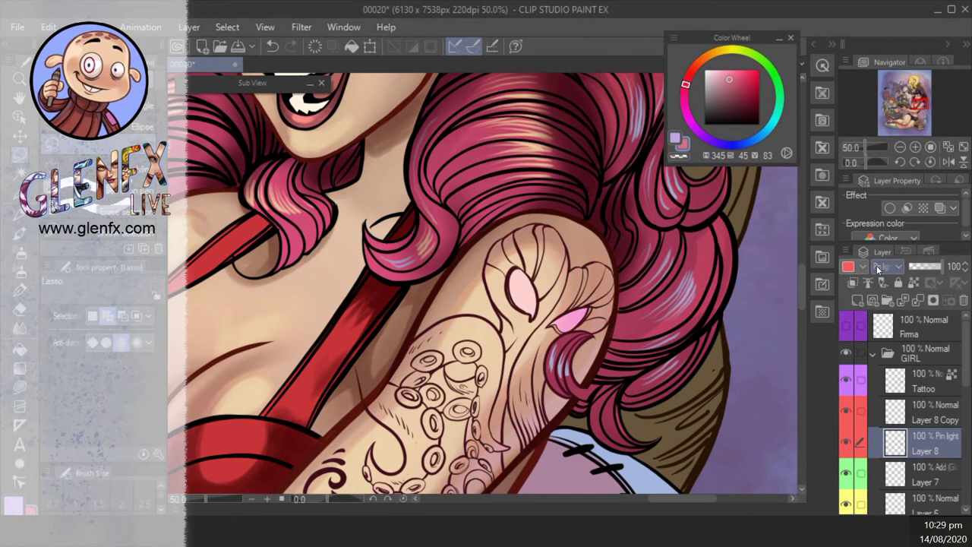
{"action": "left_click", "coordinate": [900, 147]}
{"action": "left_click", "coordinate": [928, 147]}
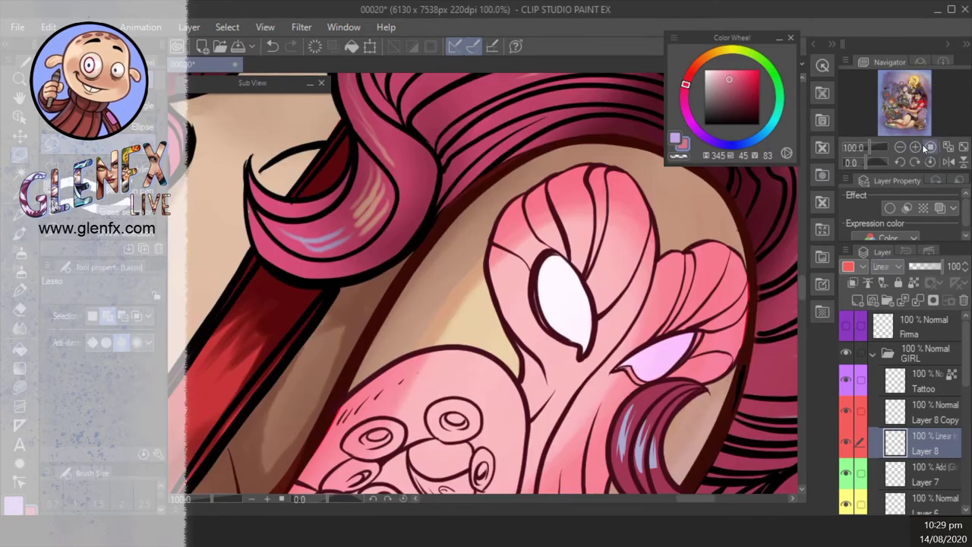
{"action": "scroll", "coordinate": [881, 267], "scroll_direction": "up", "scroll_amount": 12}
{"action": "left_click", "coordinate": [881, 266]}
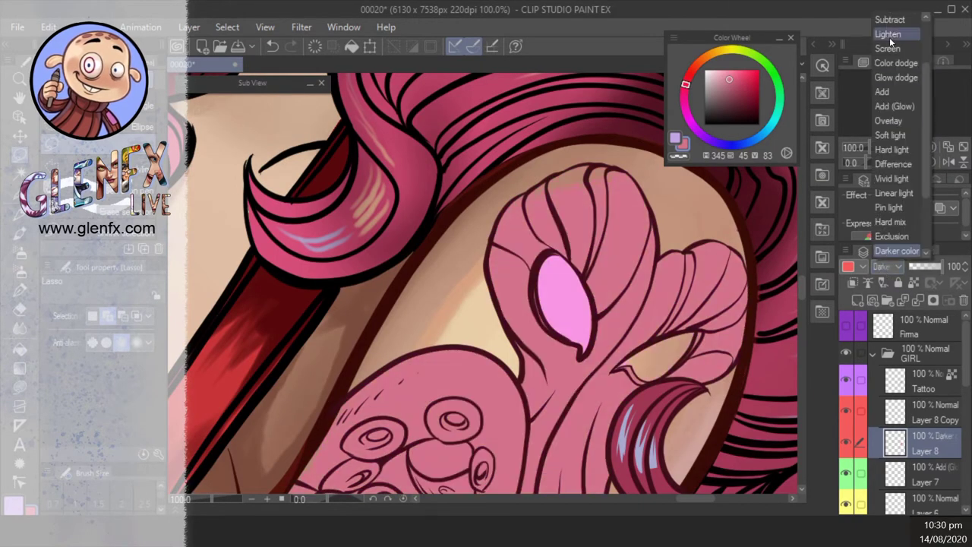
{"action": "left_click", "coordinate": [888, 39]}
{"action": "scroll", "coordinate": [885, 269], "scroll_direction": "up", "scroll_amount": 2}
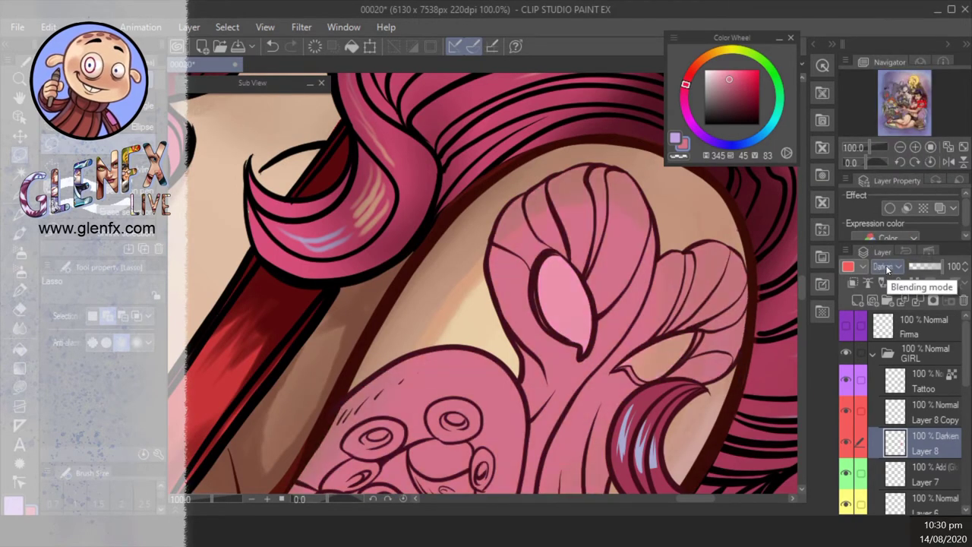
{"action": "scroll", "coordinate": [712, 322], "scroll_direction": "down", "scroll_amount": 2}
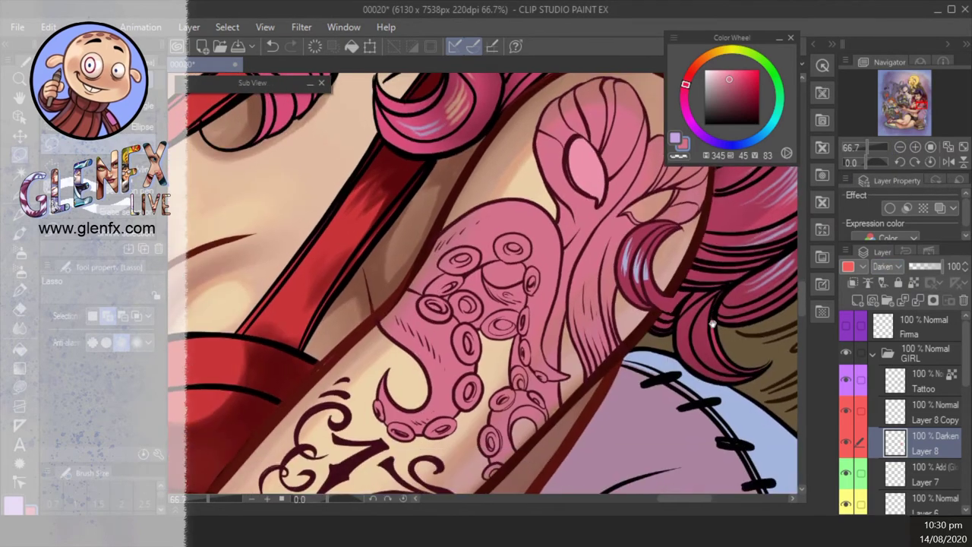
- Lock Layer 8's transparent pixels, set it to Normal, and brush pale blue (H242 S31 V98) over the creature's tentacles and head
{"action": "mouse_move", "coordinate": [685, 85]}
{"action": "left_mouse_down"}
{"action": "mouse_move", "coordinate": [743, 146]}
{"action": "mouse_move", "coordinate": [730, 146]}
{"action": "left_mouse_up"}
{"action": "left_click", "coordinate": [721, 70]}
{"action": "left_click", "coordinate": [81, 243]}
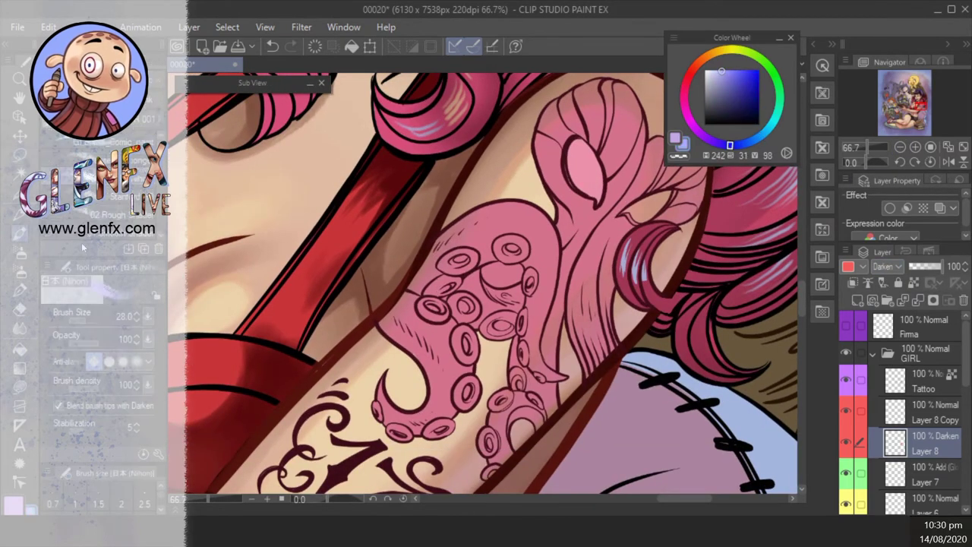
{"action": "left_click", "coordinate": [913, 283]}
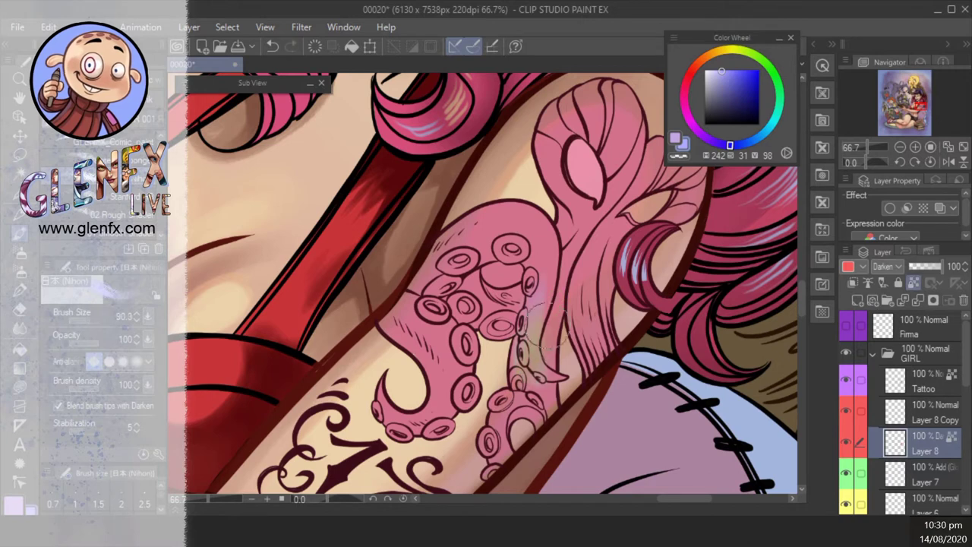
{"action": "left_click", "coordinate": [889, 266]}
{"action": "left_click", "coordinate": [887, 19]}
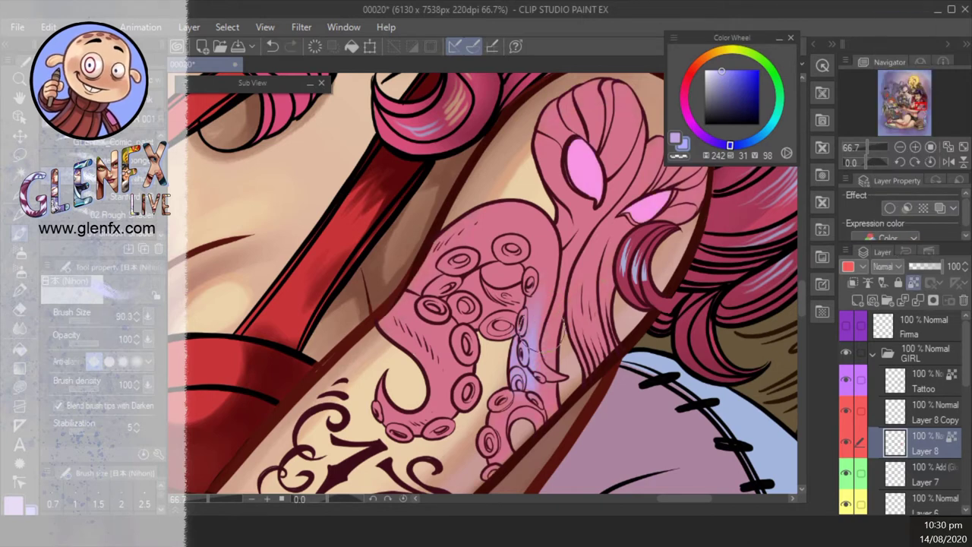
{"action": "mouse_move", "coordinate": [406, 349]}
{"action": "left_mouse_down"}
{"action": "mouse_move", "coordinate": [395, 425]}
{"action": "mouse_move", "coordinate": [432, 373]}
{"action": "mouse_move", "coordinate": [402, 342]}
{"action": "mouse_move", "coordinate": [498, 243]}
{"action": "left_mouse_up"}
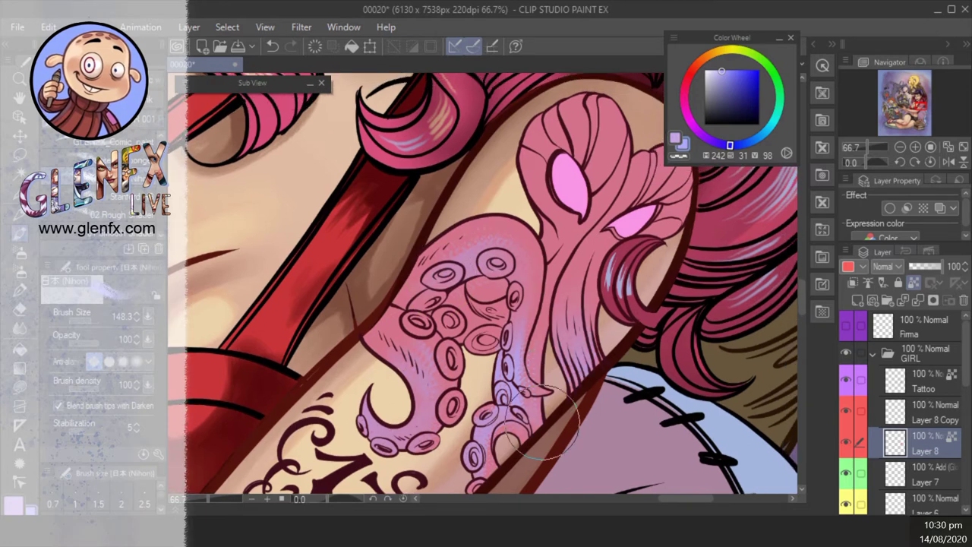
{"action": "mouse_move", "coordinate": [632, 171]}
{"action": "left_mouse_down"}
{"action": "mouse_move", "coordinate": [620, 241]}
{"action": "mouse_move", "coordinate": [547, 228]}
{"action": "mouse_move", "coordinate": [581, 220]}
{"action": "left_mouse_up"}
- Shade the creature's neck, the larger eye's outer edge and the tentacle sucker centres with dark maroon (H343 S56 V44)
{"action": "left_click", "coordinate": [518, 247], "text": "alt"}
{"action": "left_click", "coordinate": [572, 304], "text": "alt"}
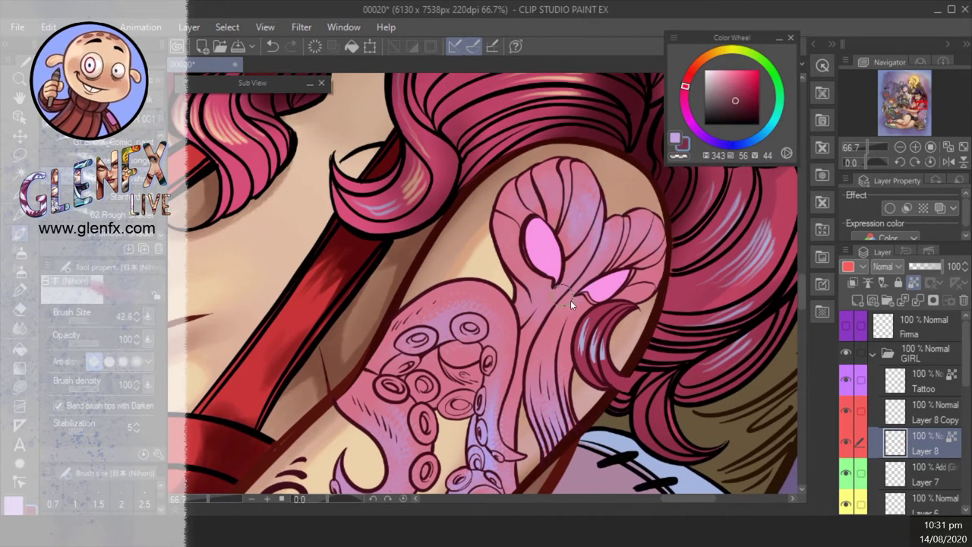
{"action": "mouse_move", "coordinate": [531, 301]}
{"action": "left_mouse_down"}
{"action": "mouse_move", "coordinate": [494, 213]}
{"action": "mouse_move", "coordinate": [532, 259]}
{"action": "left_mouse_up"}
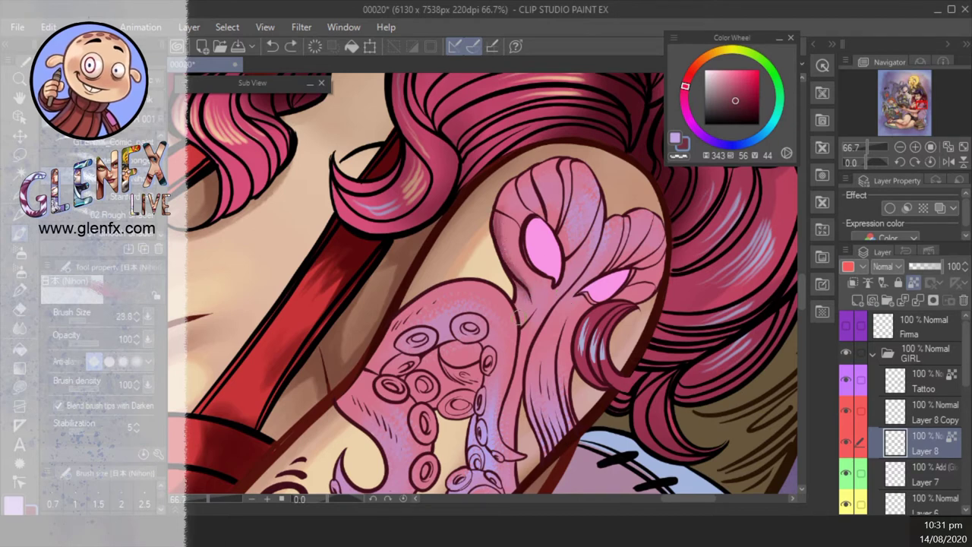
{"action": "mouse_move", "coordinate": [515, 313]}
{"action": "left_mouse_down"}
{"action": "mouse_move", "coordinate": [524, 292]}
{"action": "mouse_move", "coordinate": [517, 327]}
{"action": "left_mouse_up"}
{"action": "mouse_move", "coordinate": [482, 365]}
{"action": "left_mouse_down"}
{"action": "mouse_move", "coordinate": [497, 360]}
{"action": "mouse_move", "coordinate": [490, 347]}
{"action": "mouse_move", "coordinate": [471, 354]}
{"action": "mouse_move", "coordinate": [432, 334]}
{"action": "mouse_move", "coordinate": [483, 322]}
{"action": "mouse_move", "coordinate": [416, 363]}
{"action": "mouse_move", "coordinate": [437, 377]}
{"action": "mouse_move", "coordinate": [407, 382]}
{"action": "mouse_move", "coordinate": [426, 332]}
{"action": "left_mouse_up"}
{"action": "mouse_move", "coordinate": [479, 349]}
{"action": "left_mouse_down"}
{"action": "mouse_move", "coordinate": [502, 353]}
{"action": "mouse_move", "coordinate": [460, 422]}
{"action": "mouse_move", "coordinate": [433, 450]}
{"action": "mouse_move", "coordinate": [391, 462]}
{"action": "mouse_move", "coordinate": [494, 423]}
{"action": "mouse_move", "coordinate": [514, 379]}
{"action": "mouse_move", "coordinate": [521, 305]}
{"action": "mouse_move", "coordinate": [481, 466]}
{"action": "mouse_move", "coordinate": [530, 425]}
{"action": "left_mouse_up"}
{"action": "scroll", "coordinate": [486, 453], "scroll_direction": "down", "scroll_amount": 1}
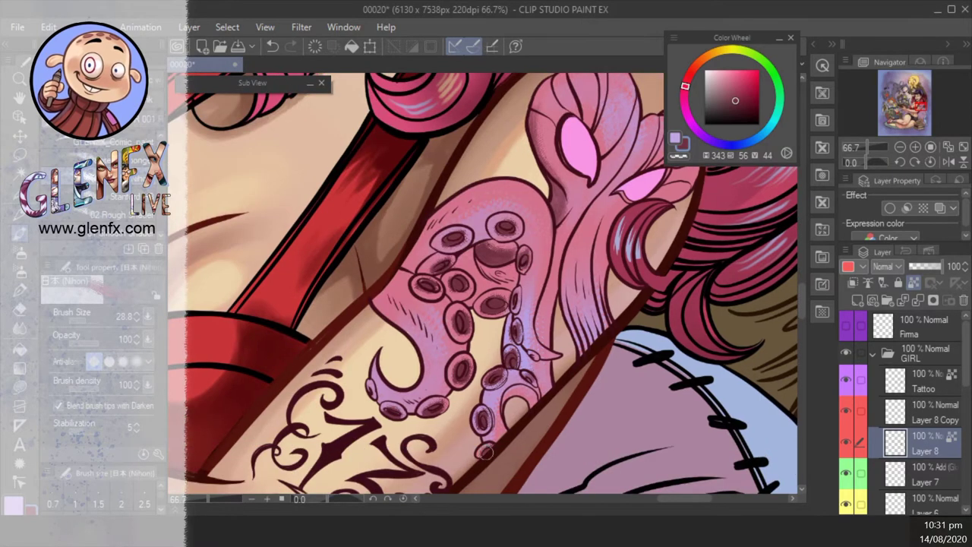
{"action": "left_click_drag", "start_coordinate": [486, 453], "coordinate": [429, 540]}
- Shade the folds of the creature's head and the areas around both eyes with dark maroon, using a varying brush size
{"action": "key", "text": "bracketright"}
{"action": "key", "text": "bracketright"}
{"action": "key", "text": "bracketright"}
{"action": "key", "text": "bracketright"}
{"action": "key", "text": "bracketright"}
{"action": "key", "text": "bracketright"}
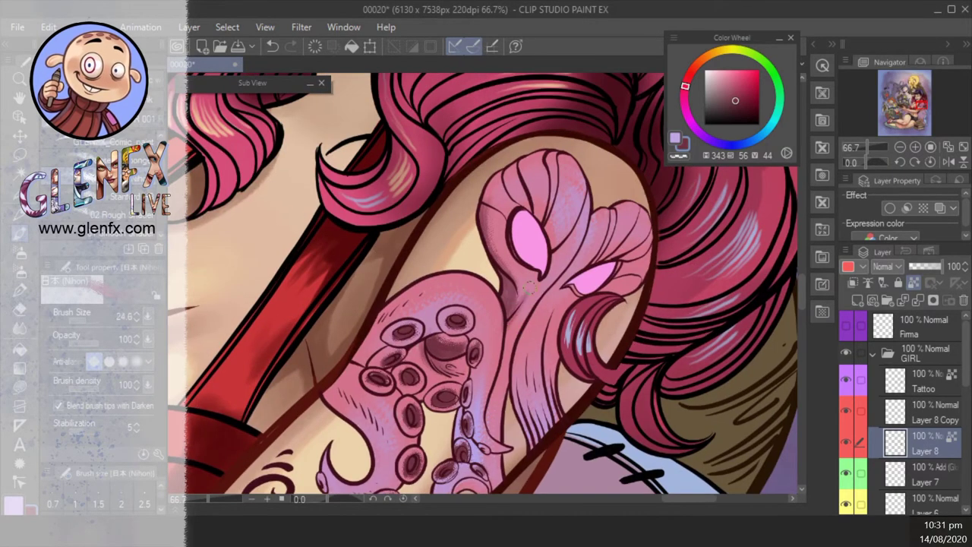
{"action": "left_click_drag", "start_coordinate": [546, 219], "coordinate": [520, 297]}
{"action": "key", "text": "bracketright"}
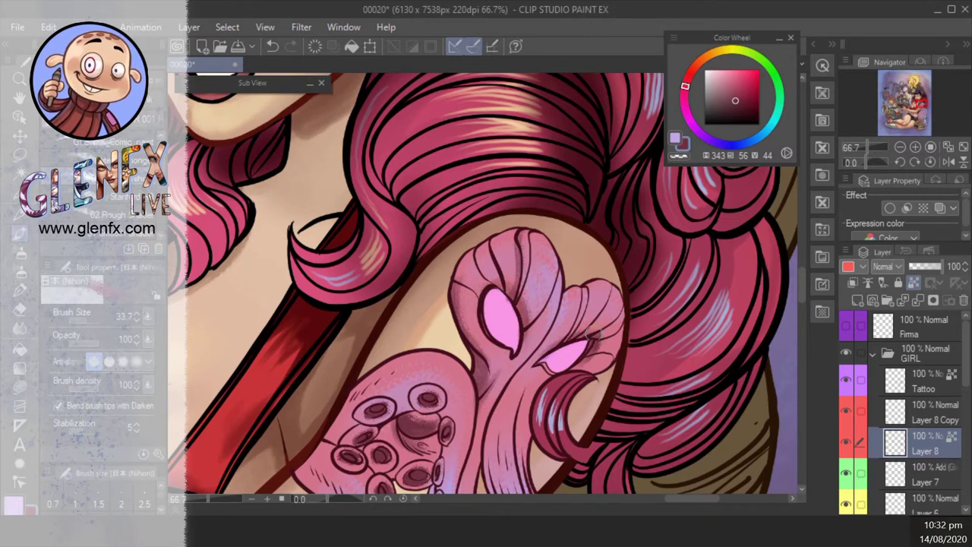
{"action": "mouse_move", "coordinate": [585, 289]}
{"action": "left_mouse_down"}
{"action": "mouse_move", "coordinate": [610, 291]}
{"action": "mouse_move", "coordinate": [586, 336]}
{"action": "mouse_move", "coordinate": [619, 334]}
{"action": "mouse_move", "coordinate": [604, 372]}
{"action": "left_mouse_up"}
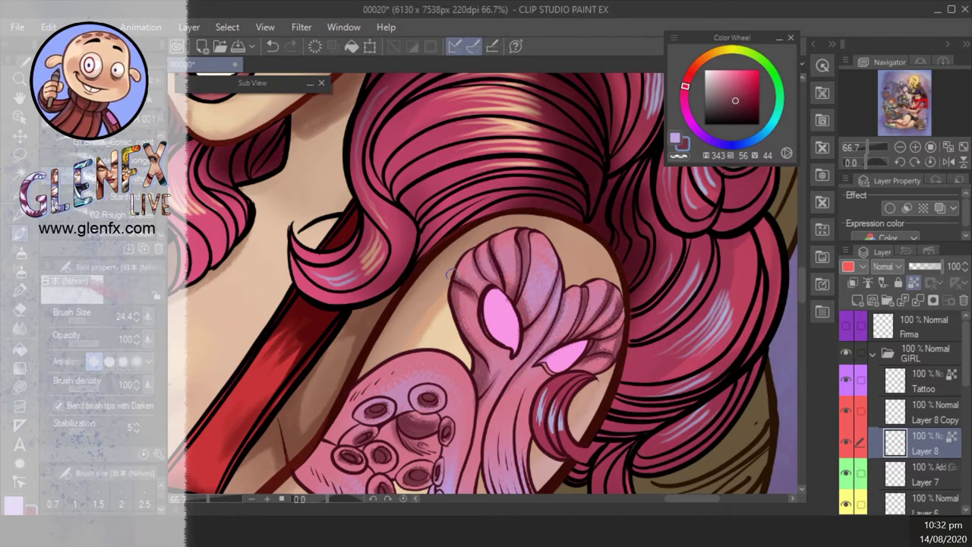
- Shade the creature's lower body, the inner curl of the small tentacle and the outer bend of the large tentacle in dark maroon
{"action": "left_click_drag", "start_coordinate": [550, 380], "coordinate": [597, 292]}
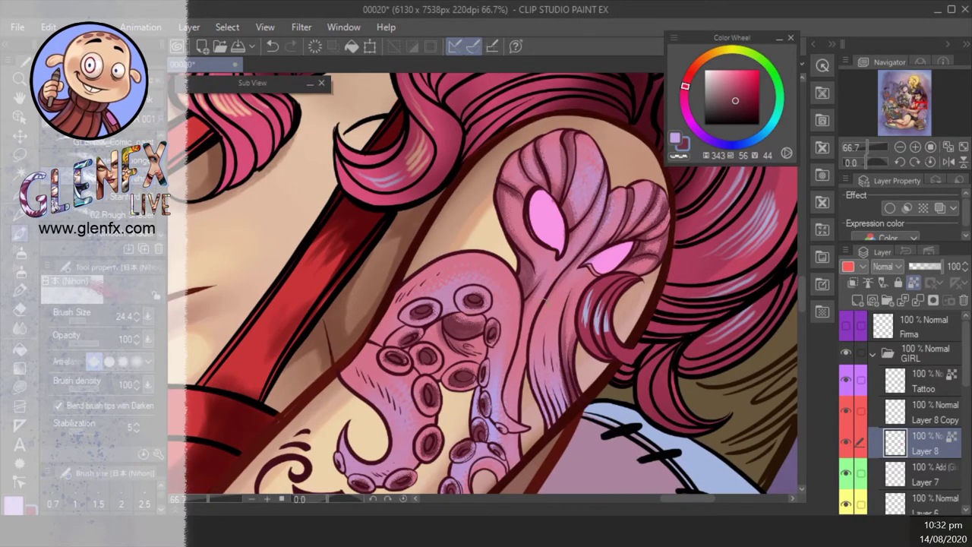
{"action": "left_click_drag", "start_coordinate": [546, 334], "coordinate": [584, 269]}
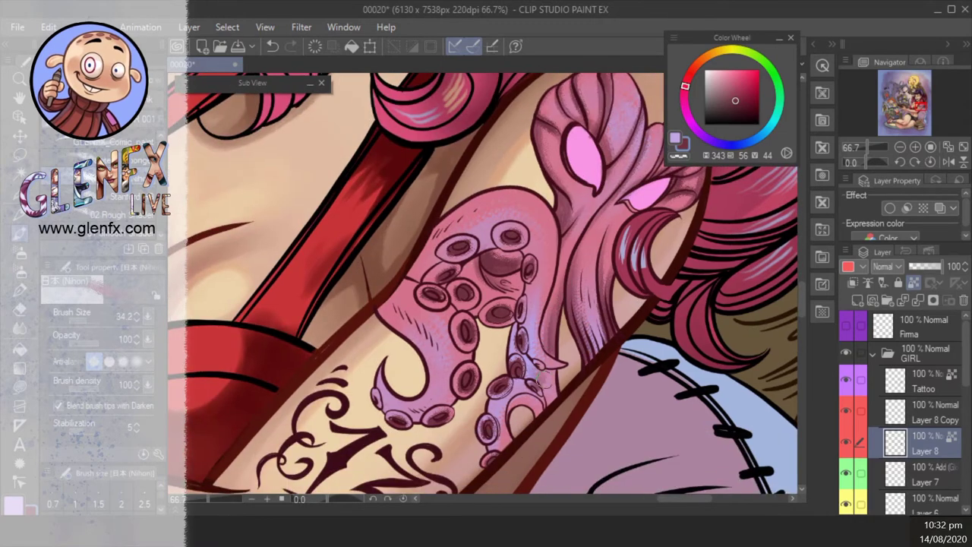
{"action": "left_click_drag", "start_coordinate": [533, 408], "coordinate": [527, 403]}
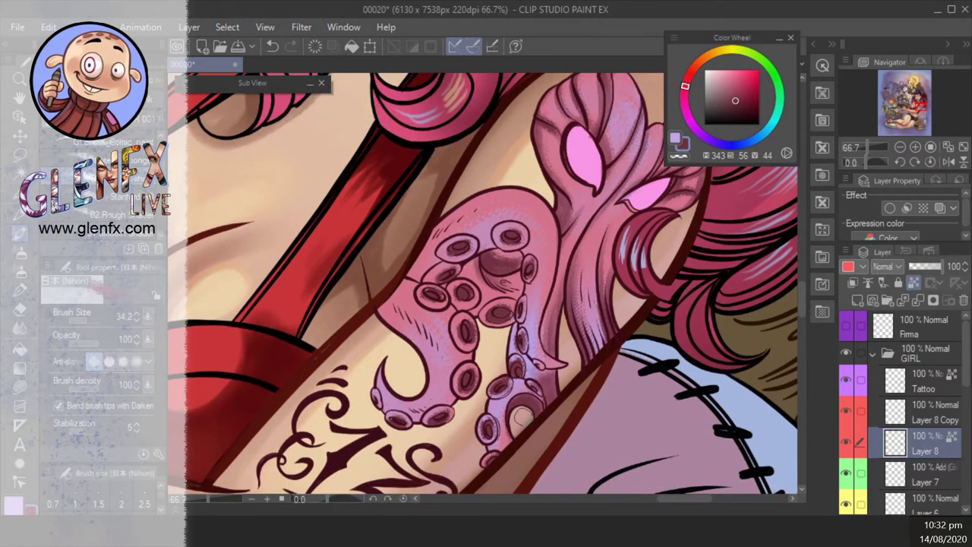
{"action": "left_click_drag", "start_coordinate": [468, 245], "coordinate": [485, 268]}
{"action": "left_click_drag", "start_coordinate": [418, 319], "coordinate": [386, 372]}
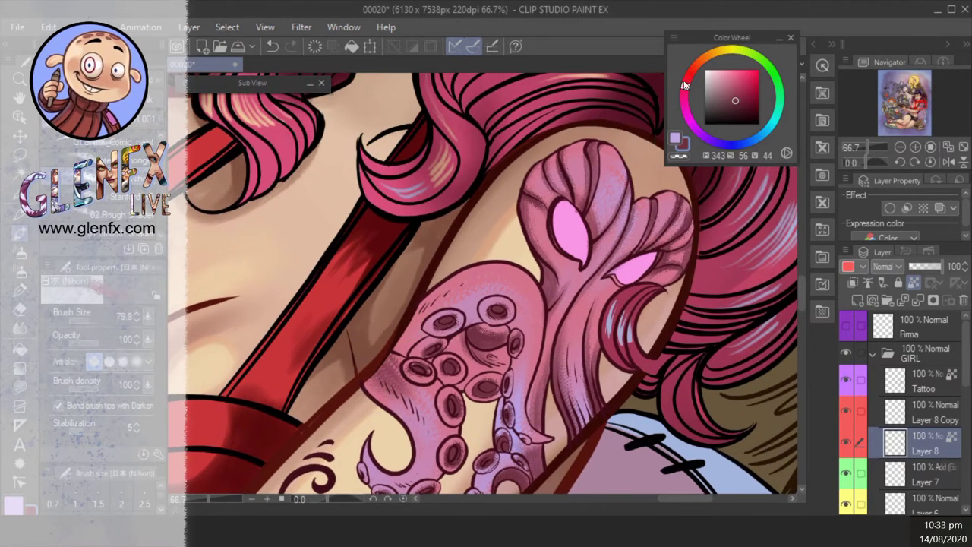
- Dab peach (H8 S41 V95) onto the tentacle suckers with the Painterly (Sponge) brush
{"action": "left_click", "coordinate": [697, 68]}
{"action": "left_click", "coordinate": [729, 68]}
{"action": "key", "text": "b"}
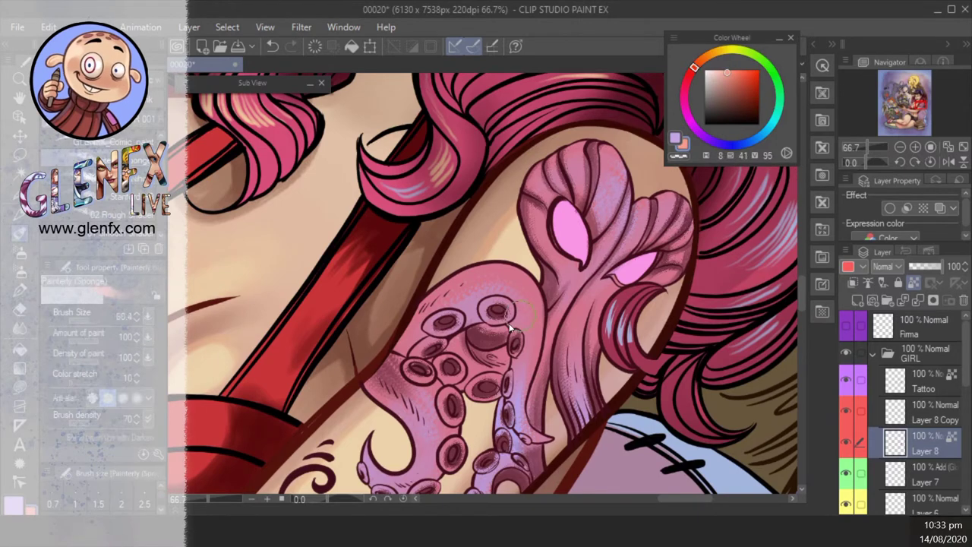
{"action": "mouse_move", "coordinate": [490, 318]}
{"action": "left_mouse_down"}
{"action": "mouse_move", "coordinate": [513, 362]}
{"action": "mouse_move", "coordinate": [440, 362]}
{"action": "left_mouse_up"}
{"action": "mouse_move", "coordinate": [657, 357]}
{"action": "left_mouse_down"}
{"action": "mouse_move", "coordinate": [663, 305]}
{"action": "mouse_move", "coordinate": [555, 345]}
{"action": "left_mouse_up"}
- Colour the rims of the tentacle suckers with saturated pink (H344 S55 V94)
{"action": "left_click", "coordinate": [686, 85]}
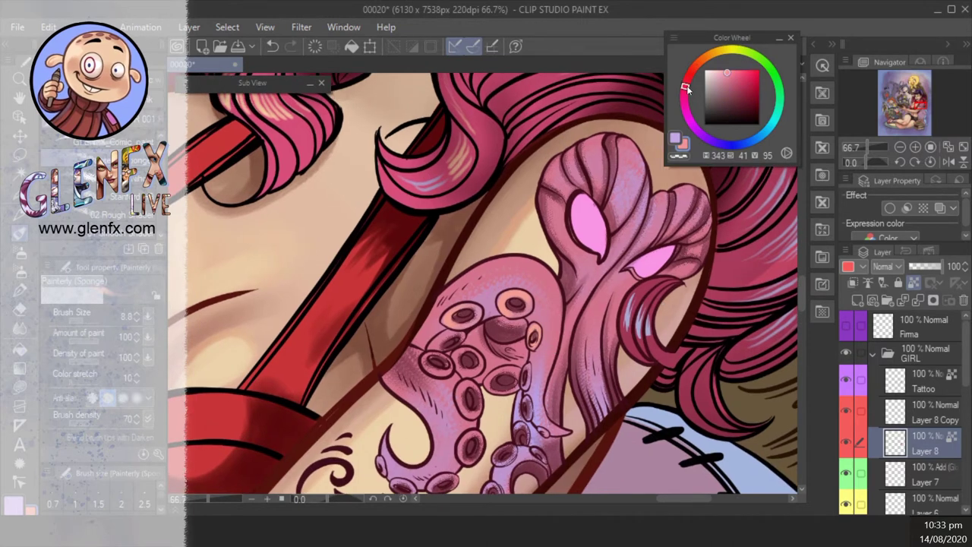
{"action": "left_click", "coordinate": [735, 74]}
{"action": "left_click", "coordinate": [534, 327]}
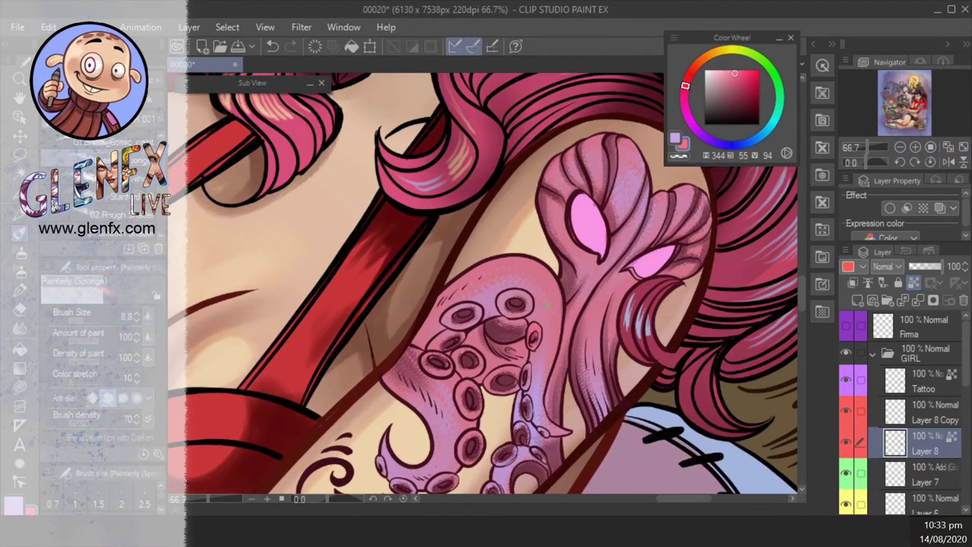
{"action": "left_click_drag", "start_coordinate": [518, 311], "coordinate": [532, 329]}
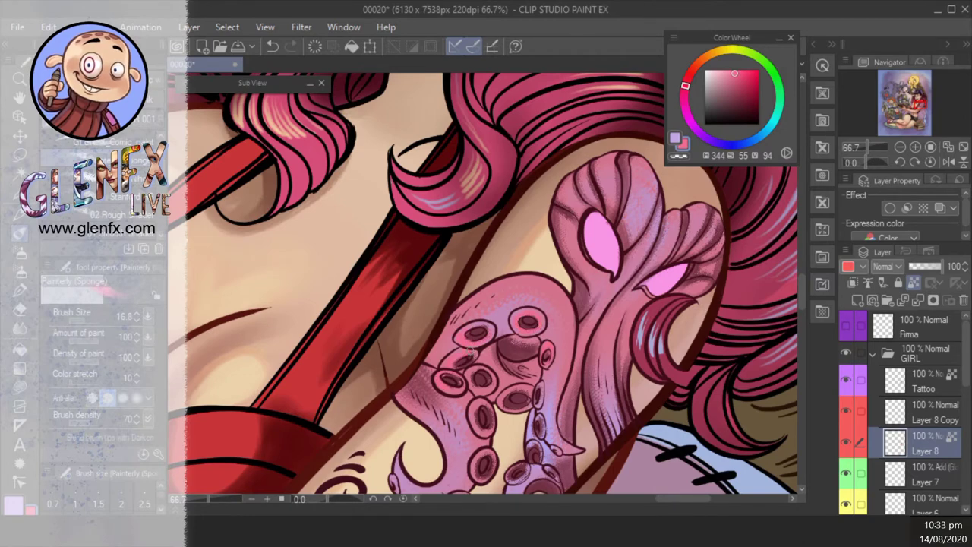
{"action": "left_click_drag", "start_coordinate": [492, 409], "coordinate": [556, 290]}
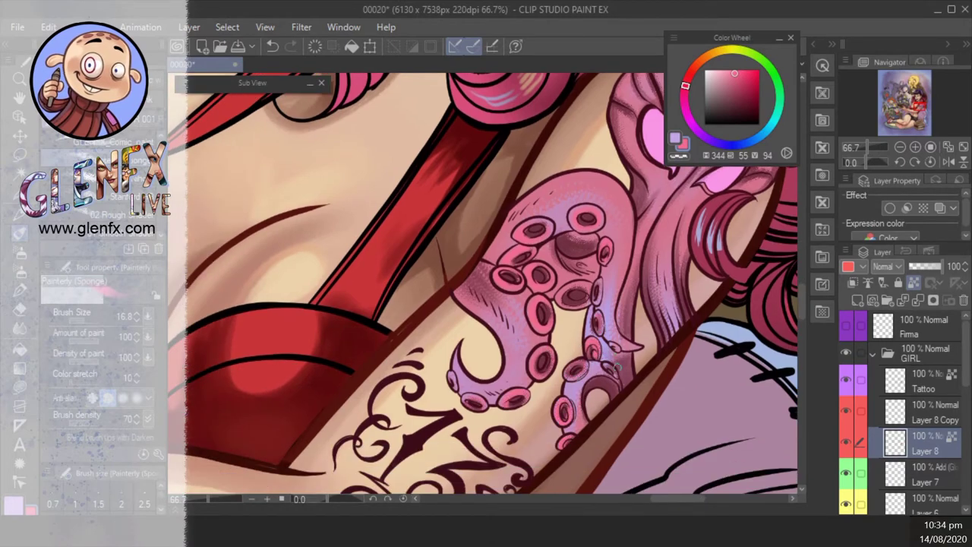
{"action": "left_click_drag", "start_coordinate": [615, 367], "coordinate": [604, 440]}
- Add light pink highlights (H330 S40 V95) to the creature's head lobes and body, undoing the last stray stroke
{"action": "left_click_drag", "start_coordinate": [622, 207], "coordinate": [534, 286]}
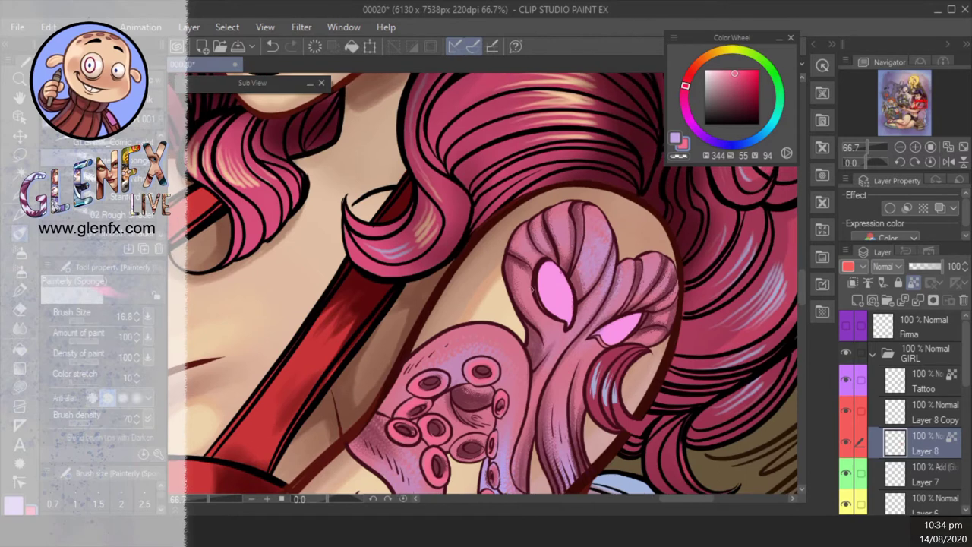
{"action": "left_click", "coordinate": [534, 286], "text": "alt"}
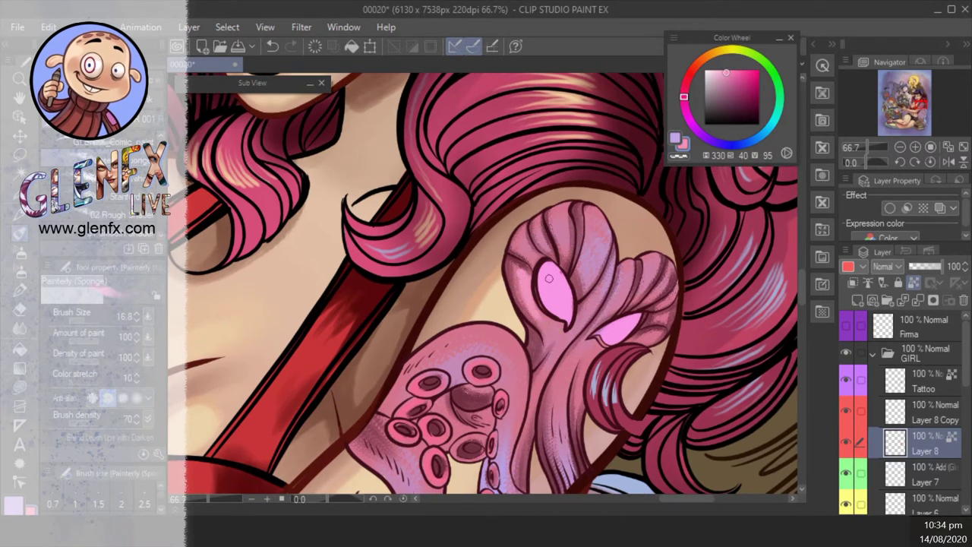
{"action": "left_click_drag", "start_coordinate": [579, 308], "coordinate": [562, 372]}
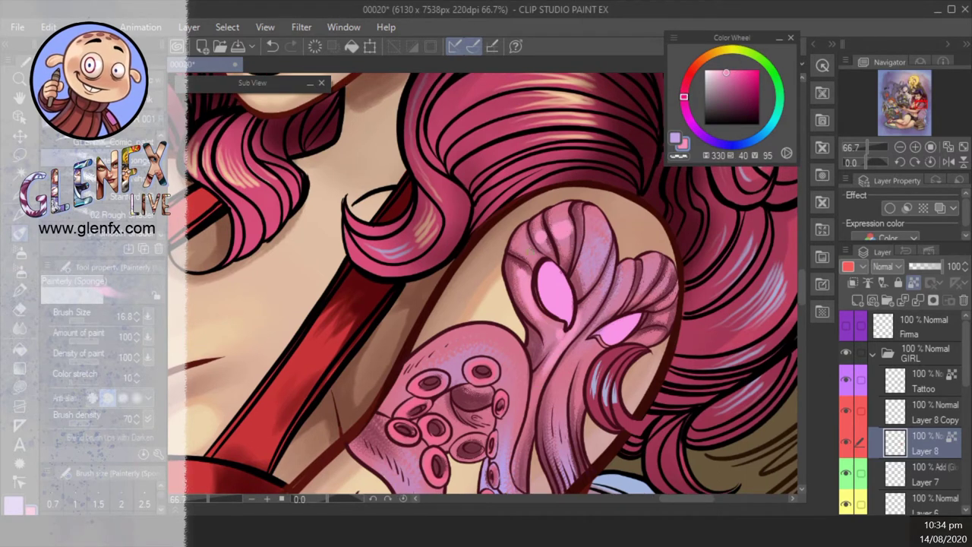
{"action": "left_click_drag", "start_coordinate": [580, 229], "coordinate": [615, 285]}
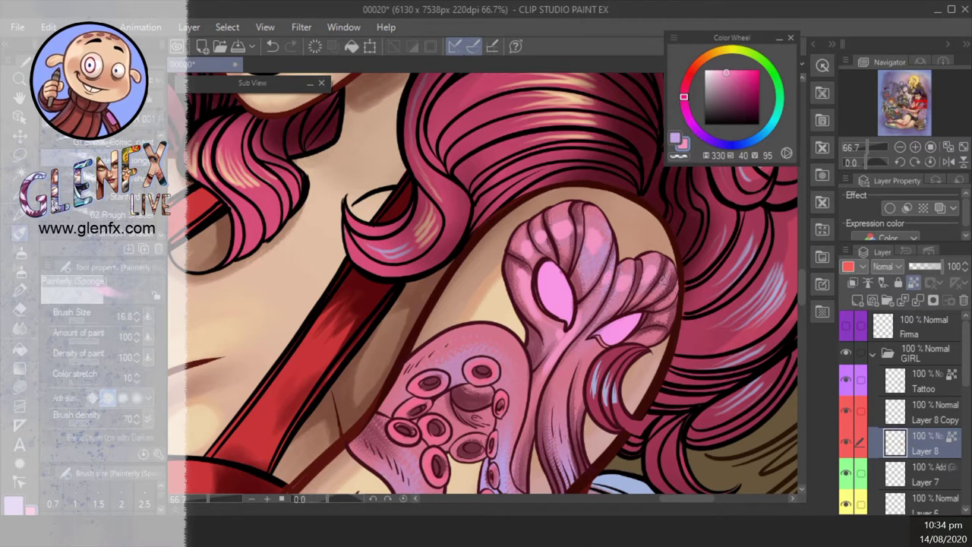
{"action": "mouse_move", "coordinate": [596, 323]}
{"action": "left_mouse_down"}
{"action": "mouse_move", "coordinate": [574, 376]}
{"action": "mouse_move", "coordinate": [598, 347]}
{"action": "mouse_move", "coordinate": [571, 319]}
{"action": "mouse_move", "coordinate": [608, 384]}
{"action": "left_mouse_up"}
{"action": "left_click_drag", "start_coordinate": [629, 341], "coordinate": [635, 348]}
{"action": "left_click_drag", "start_coordinate": [612, 334], "coordinate": [649, 300]}
{"action": "left_click_drag", "start_coordinate": [558, 274], "coordinate": [581, 302]}
{"action": "key", "text": "ctrl+z"}
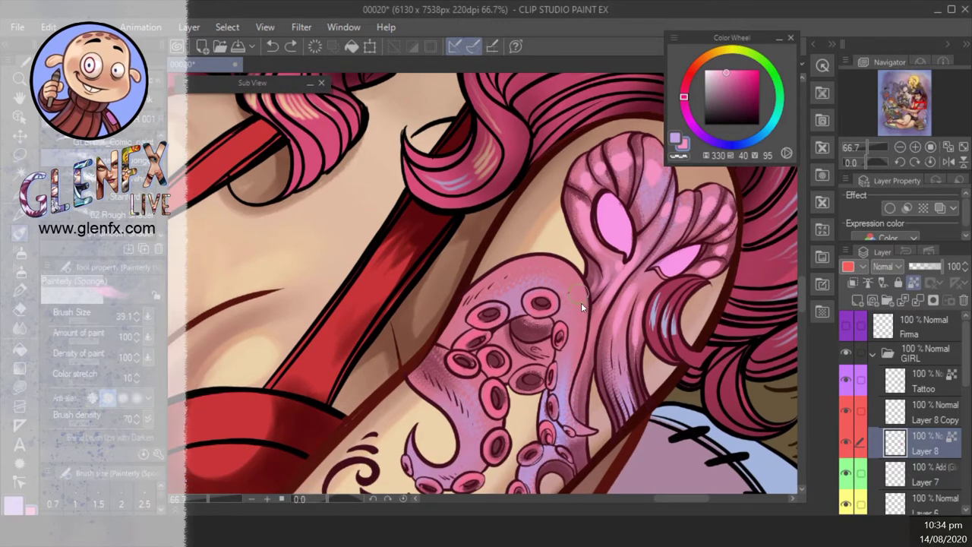
- Highlight the tentacle's upper arc and outer bend with light pink (H330 S40 V95) using a smaller brush
{"action": "key", "text": "["}
{"action": "left_click_drag", "start_coordinate": [470, 303], "coordinate": [532, 270]}
{"action": "left_click_drag", "start_coordinate": [566, 313], "coordinate": [577, 277]}
{"action": "mouse_move", "coordinate": [462, 385]}
{"action": "left_mouse_down"}
{"action": "mouse_move", "coordinate": [433, 363]}
{"action": "mouse_move", "coordinate": [448, 389]}
{"action": "left_mouse_up"}
{"action": "left_click_drag", "start_coordinate": [433, 357], "coordinate": [456, 393]}
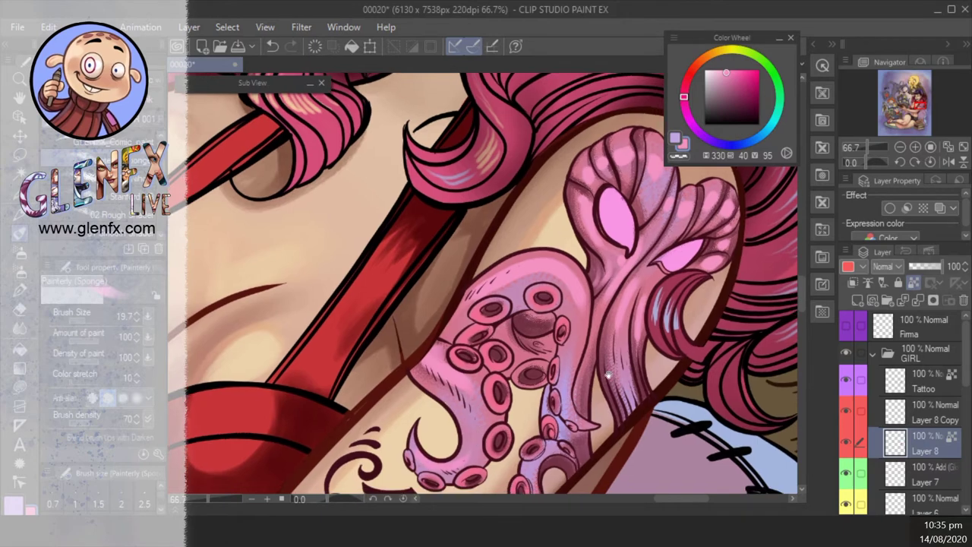
- Recolour the tentacle sucker centres in dark magenta (H331 S68 V62) with the sponge brush at size 15
{"action": "key", "text": "["}
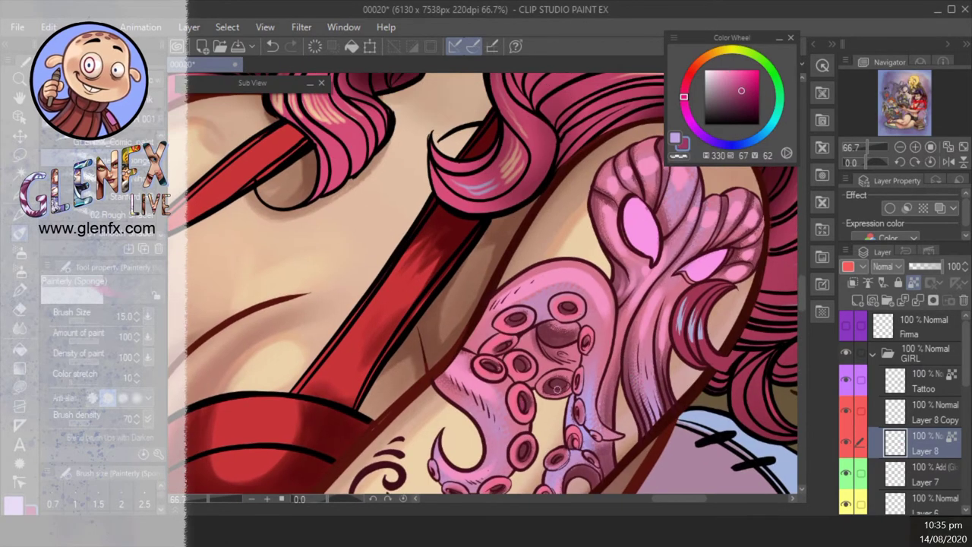
{"action": "left_click", "coordinate": [532, 368], "text": "alt"}
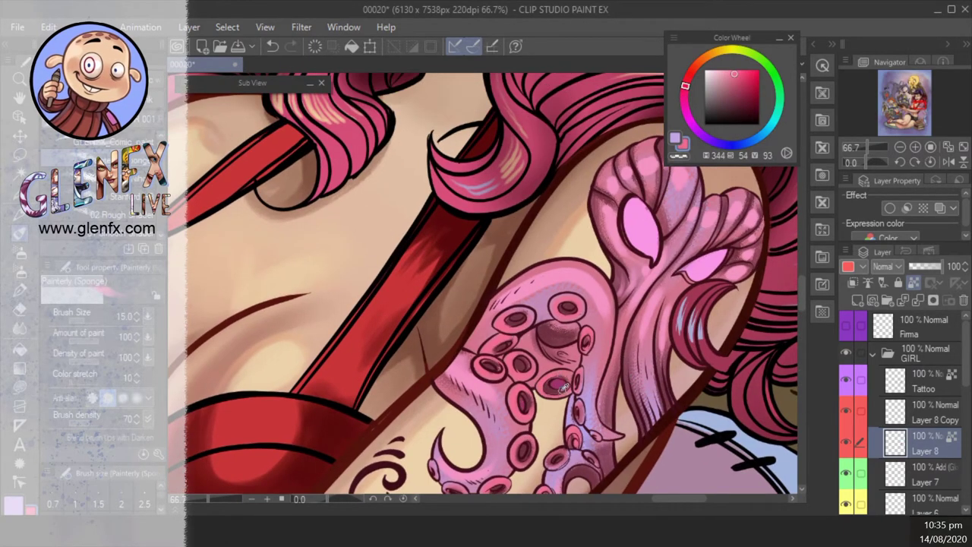
{"action": "left_click", "coordinate": [521, 367], "text": "alt"}
{"action": "scroll", "coordinate": [570, 306], "scroll_direction": "down", "scroll_amount": 2}
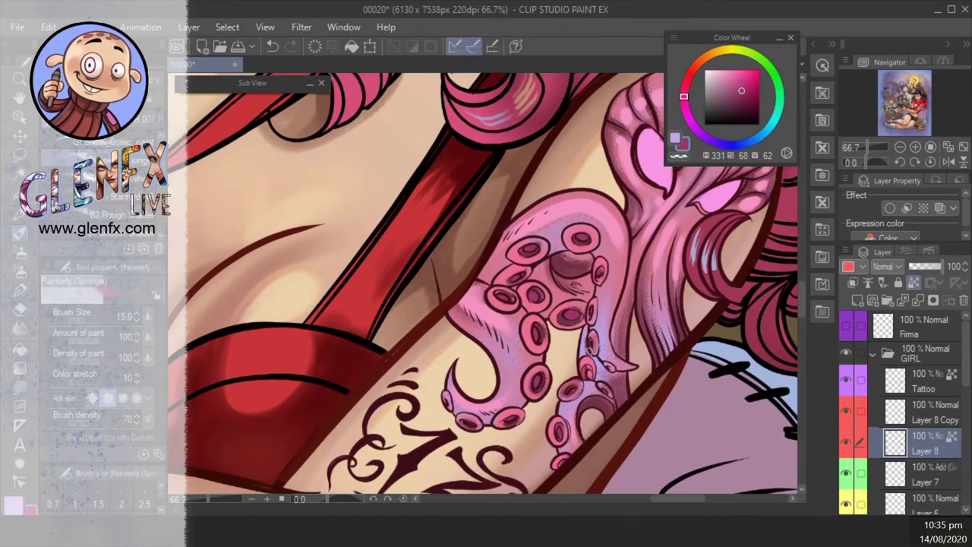
{"action": "scroll", "coordinate": [518, 350], "scroll_direction": "up", "scroll_amount": 2}
{"action": "left_click", "coordinate": [518, 351], "text": "alt"}
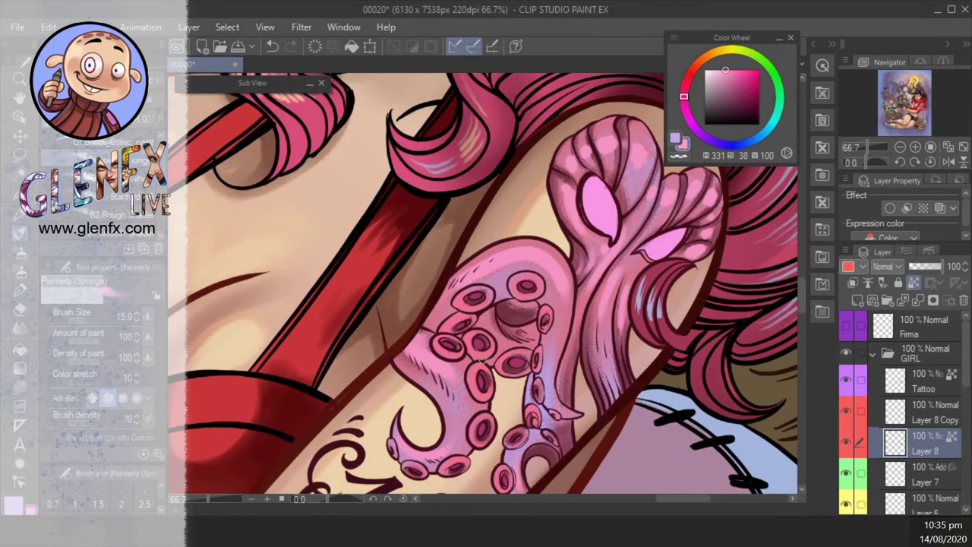
- Add pale pink (H320 S24 V100) highlights to the tentacle's suckers and curling lower arms with lasso fill, undoing the last stray fill
{"action": "key", "text": "u"}
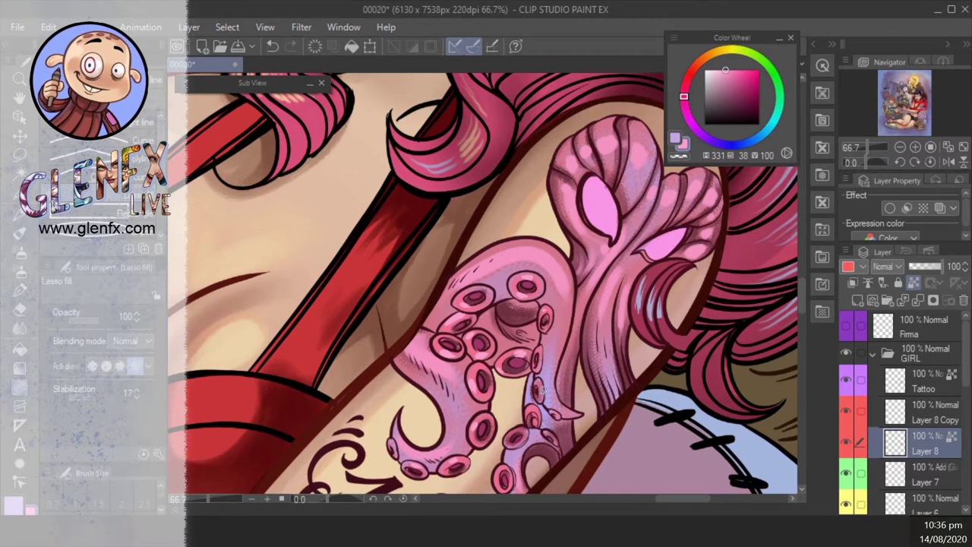
{"action": "scroll", "coordinate": [552, 398], "scroll_direction": "down", "scroll_amount": 2}
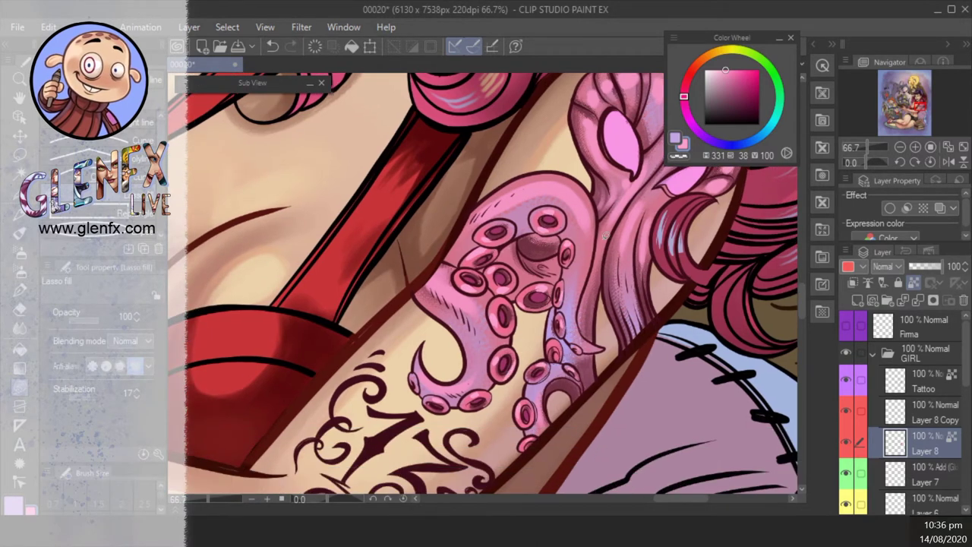
{"action": "scroll", "coordinate": [571, 391], "scroll_direction": "up", "scroll_amount": 1}
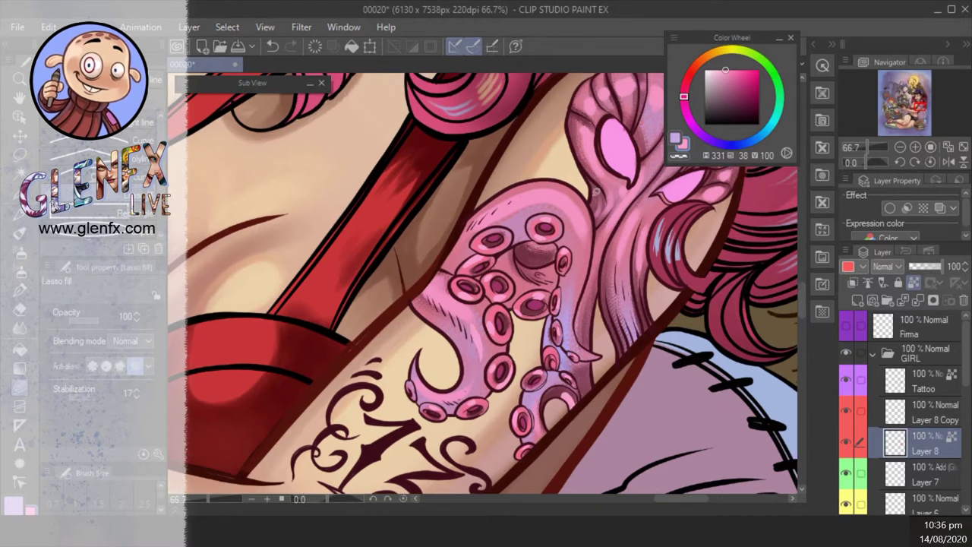
{"action": "left_click", "coordinate": [477, 334], "text": "alt"}
{"action": "left_click_drag", "start_coordinate": [471, 322], "coordinate": [455, 302]}
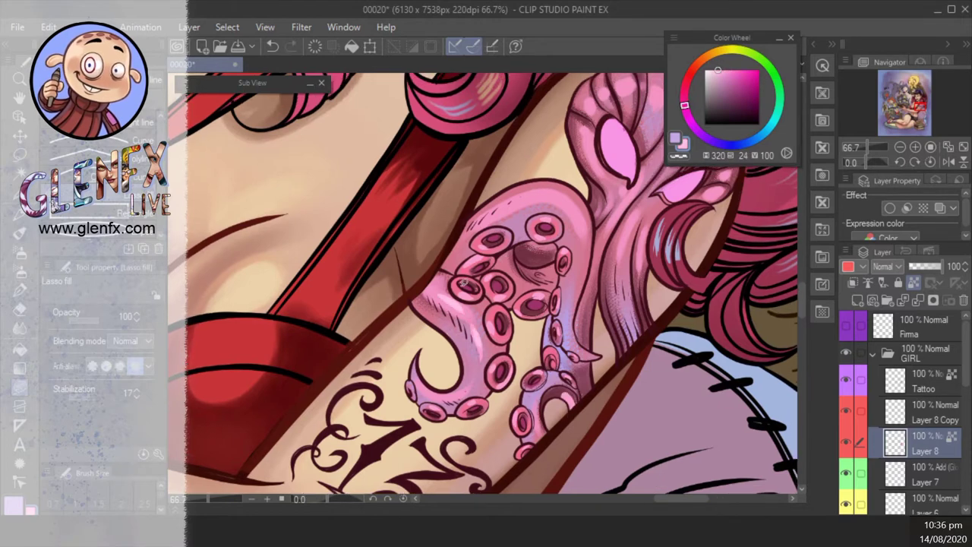
{"action": "left_click_drag", "start_coordinate": [568, 275], "coordinate": [580, 343]}
{"action": "mouse_move", "coordinate": [467, 392]}
{"action": "left_mouse_down"}
{"action": "mouse_move", "coordinate": [475, 363]}
{"action": "mouse_move", "coordinate": [403, 438]}
{"action": "left_mouse_up"}
{"action": "key", "text": "ctrl+z"}
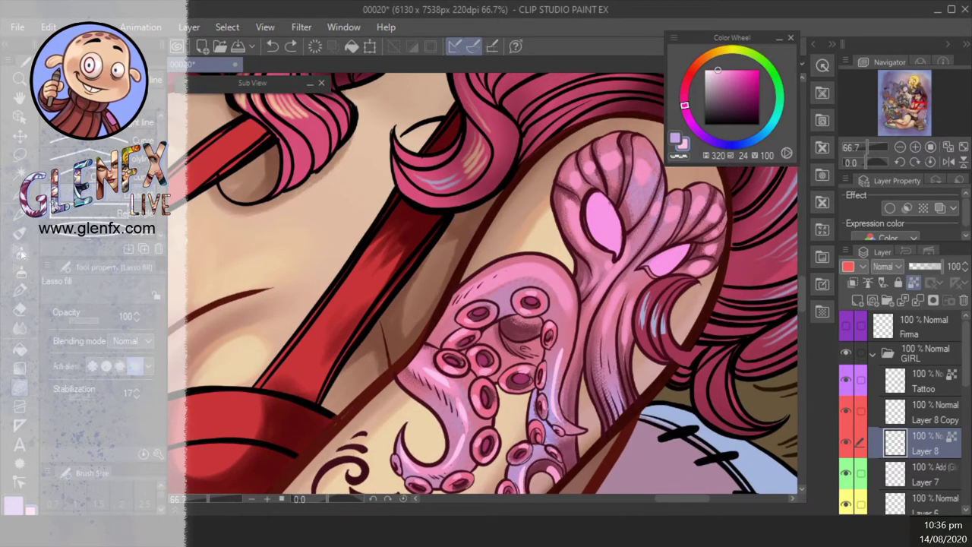
- Extend the pale pink (H320 S24 V100) highlights along the tentacle's upper arc and the neck below the creature's eyes
{"action": "key", "text": "b"}
{"action": "mouse_move", "coordinate": [536, 271]}
{"action": "left_mouse_down"}
{"action": "mouse_move", "coordinate": [496, 276]}
{"action": "mouse_move", "coordinate": [463, 326]}
{"action": "left_mouse_up"}
{"action": "mouse_move", "coordinate": [590, 255]}
{"action": "left_mouse_down"}
{"action": "mouse_move", "coordinate": [574, 294]}
{"action": "mouse_move", "coordinate": [610, 297]}
{"action": "mouse_move", "coordinate": [615, 288]}
{"action": "left_mouse_up"}
- Fill the inner area of the creature's larger eye with dark magenta (H314 S62 V62) using lasso fill
{"action": "left_click", "coordinate": [21, 372]}
{"action": "mouse_move", "coordinate": [501, 228]}
{"action": "left_mouse_down"}
{"action": "mouse_move", "coordinate": [494, 300]}
{"action": "mouse_move", "coordinate": [509, 335]}
{"action": "left_mouse_up"}
{"action": "left_click", "coordinate": [569, 208], "text": "alt"}
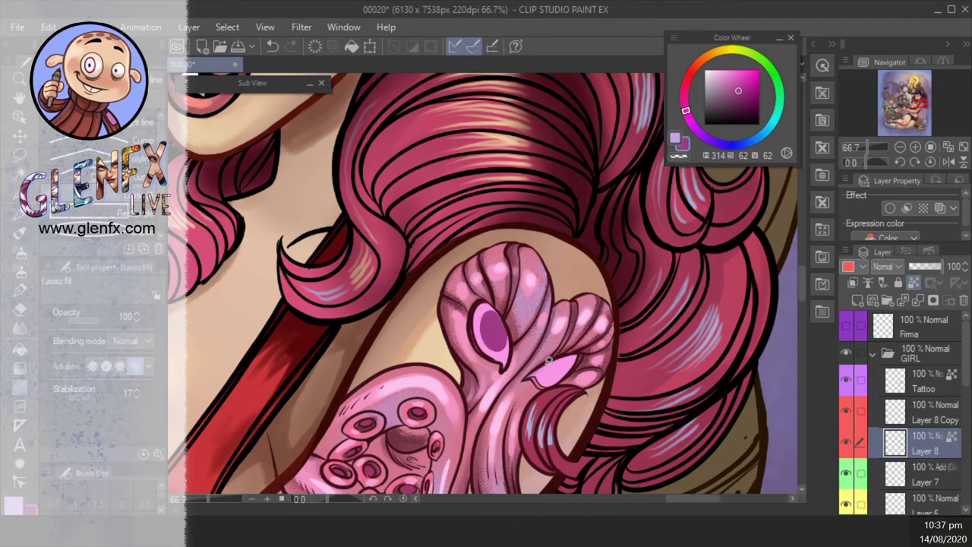
- Fill magenta and pale pink ring-shaped irises in both eyes of the tentacled creature tattoo with Lasso fill
{"action": "left_click_drag", "start_coordinate": [562, 351], "coordinate": [548, 364]}
{"action": "left_click", "coordinate": [532, 357], "text": "alt"}
{"action": "left_click_drag", "start_coordinate": [495, 318], "coordinate": [492, 339]}
{"action": "left_click_drag", "start_coordinate": [562, 361], "coordinate": [503, 334]}
{"action": "left_click", "coordinate": [504, 339], "text": "alt"}
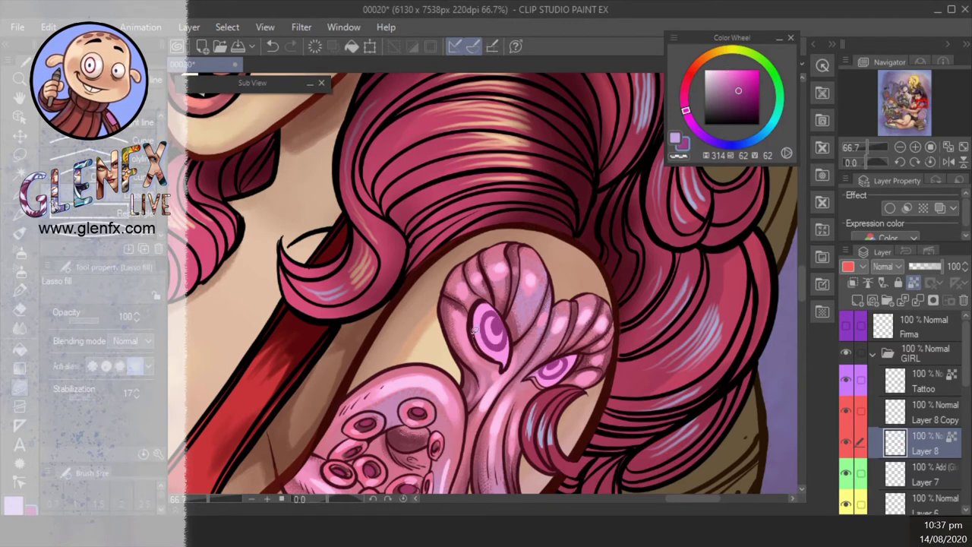
{"action": "key", "text": "ctrl+z"}
{"action": "key", "text": "ctrl+y"}
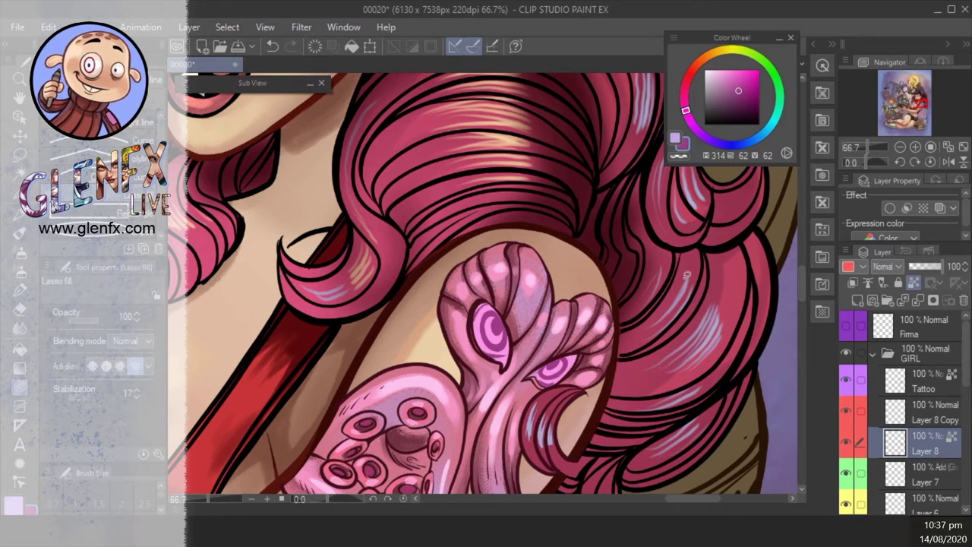
- Pick the pale pink (H 314, S 16, V 100) and add light highlight shapes to the tattoo creature's eyes
{"action": "left_click", "coordinate": [488, 332], "text": "alt"}
{"action": "left_click_drag", "start_coordinate": [487, 342], "coordinate": [554, 378]}
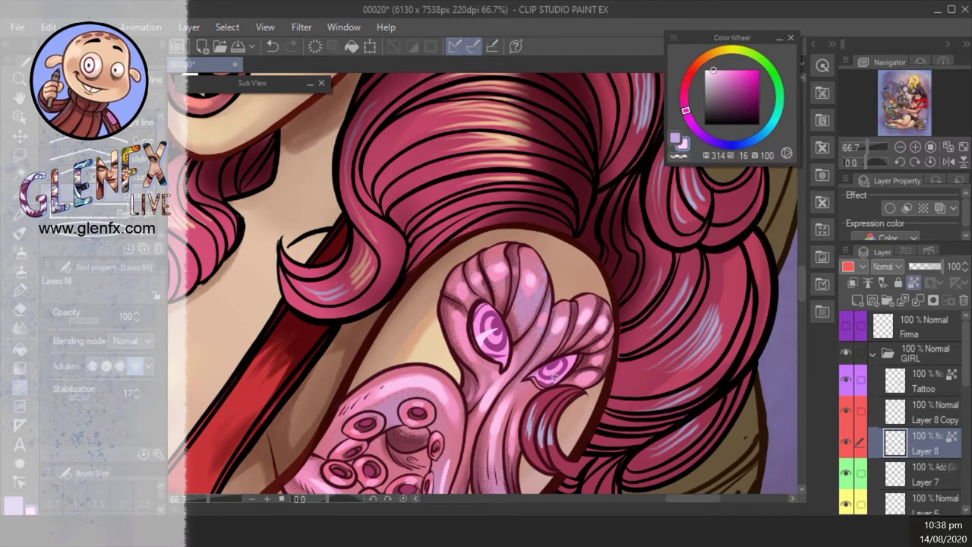
{"action": "left_click", "coordinate": [899, 147]}
{"action": "scroll", "coordinate": [595, 343], "scroll_direction": "up", "scroll_amount": 4}
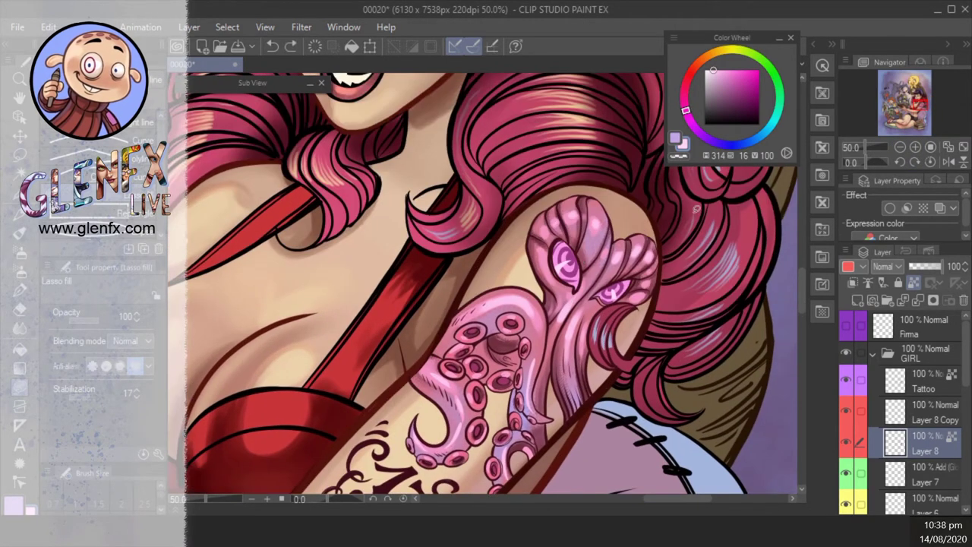
{"action": "left_click", "coordinate": [900, 146]}
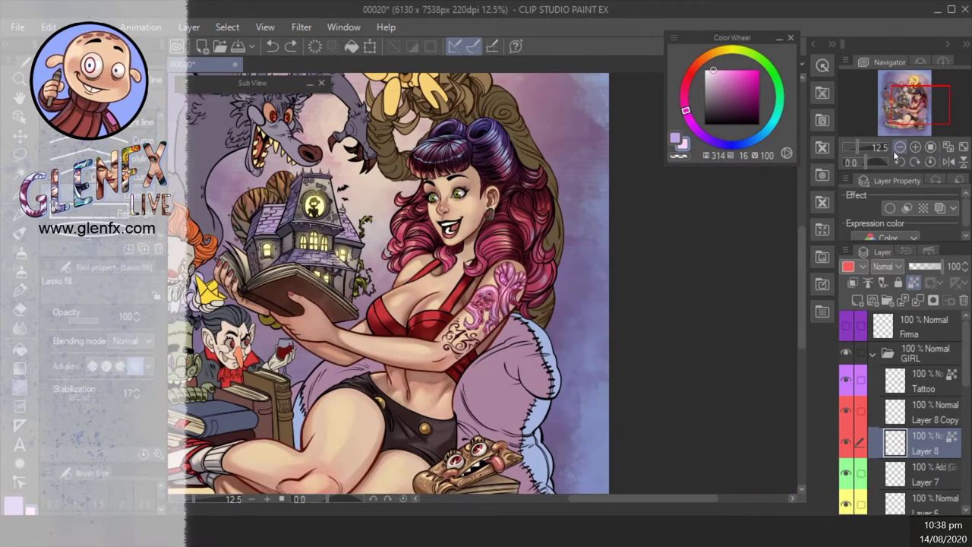
{"action": "left_click", "coordinate": [915, 146]}
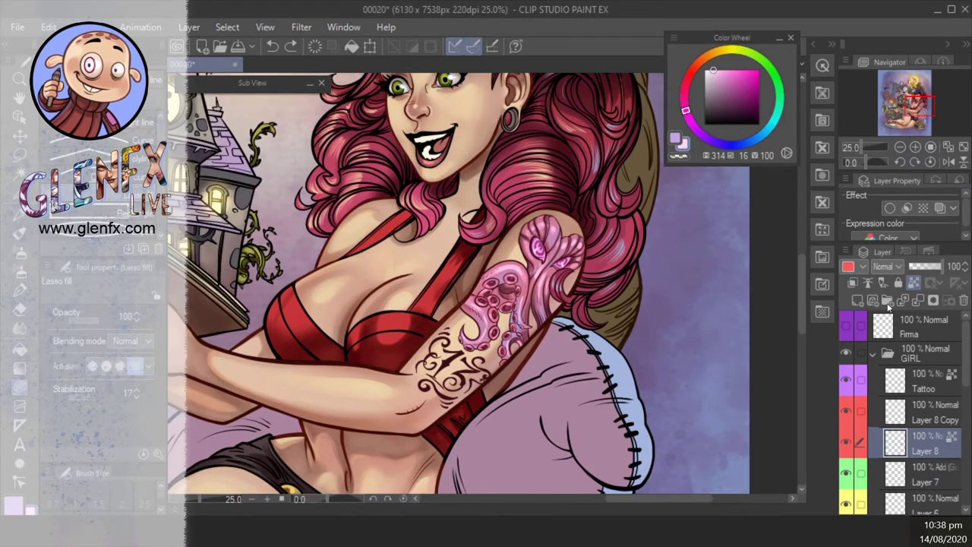
{"action": "left_click", "coordinate": [889, 265]}
{"action": "left_click", "coordinate": [892, 19]}
{"action": "left_click", "coordinate": [190, 27]}
{"action": "mouse_move", "coordinate": [303, 84]}
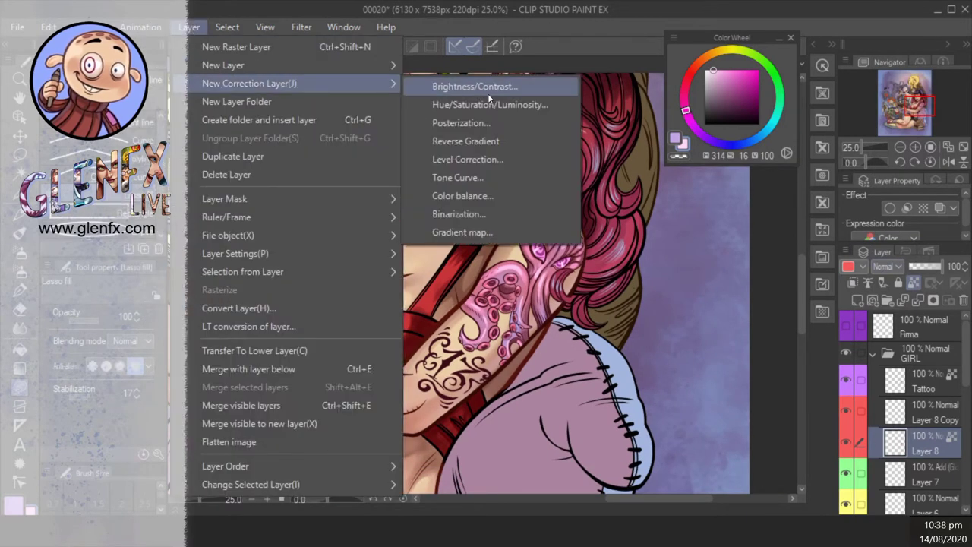
{"action": "left_click", "coordinate": [488, 99]}
{"action": "left_click", "coordinate": [932, 210]}
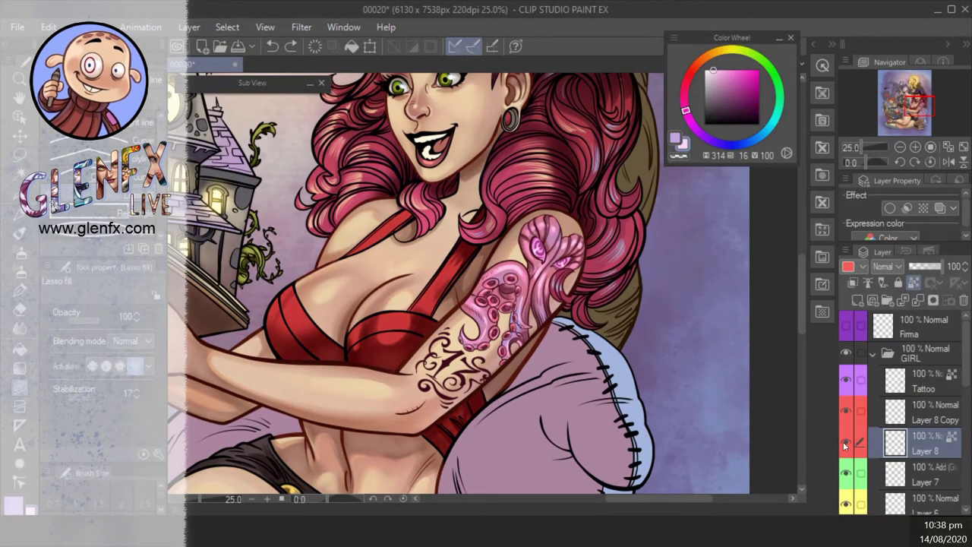
- Add a Hue/Saturation/Luminosity correction layer above Layer 8 with hue 24, saturation 1 and luminosity 7
{"action": "left_click", "coordinate": [189, 28]}
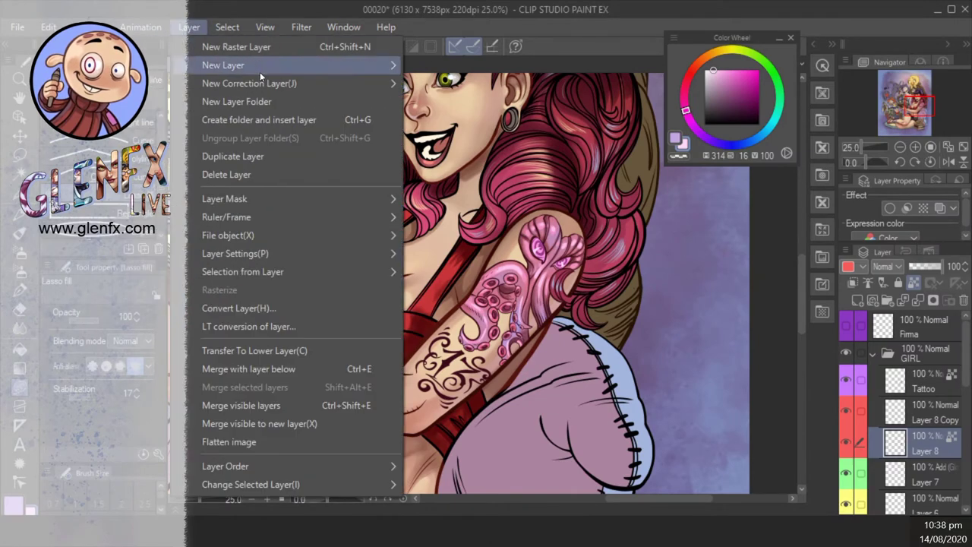
{"action": "mouse_move", "coordinate": [304, 83]}
{"action": "left_click", "coordinate": [464, 103]}
{"action": "left_click_drag", "start_coordinate": [758, 219], "coordinate": [776, 218]}
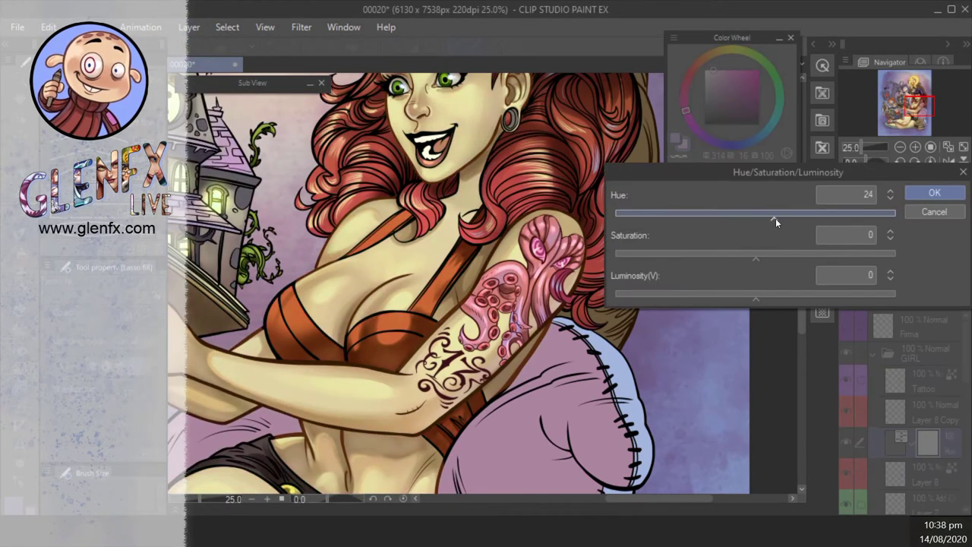
{"action": "left_click_drag", "start_coordinate": [756, 256], "coordinate": [765, 258]}
{"action": "key", "text": "Return"}
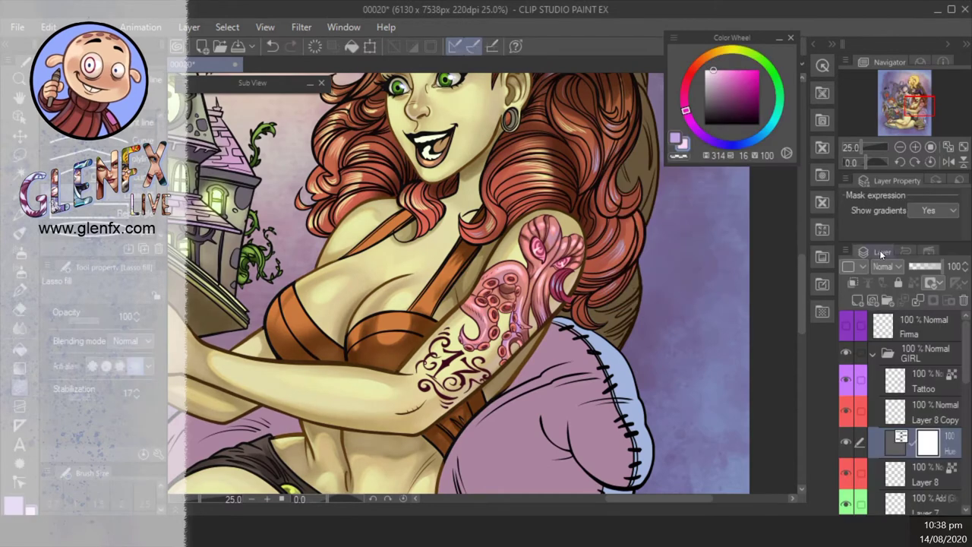
- Clip the correction layer to the tattoo colour layer beneath it and set its hue to -42
{"action": "double_click", "coordinate": [898, 446]}
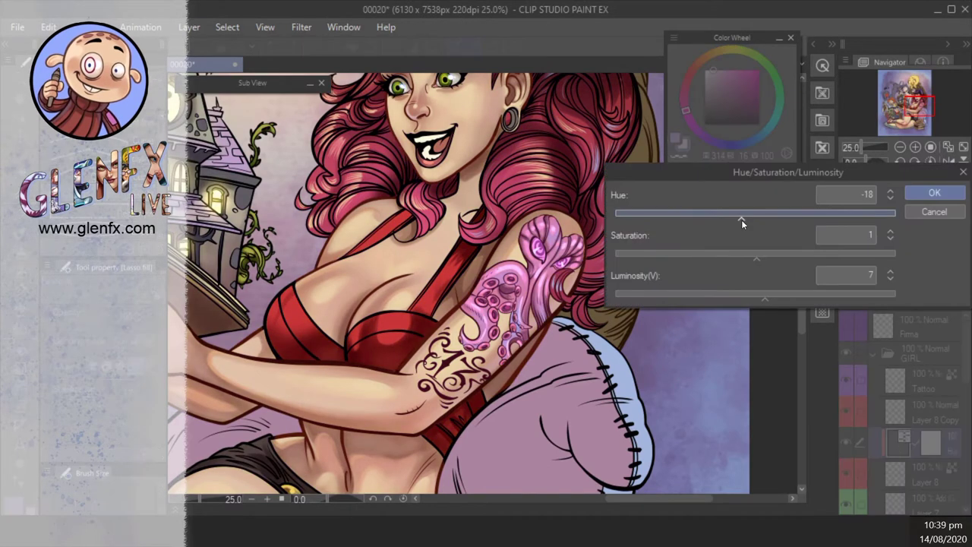
{"action": "mouse_move", "coordinate": [721, 220]}
{"action": "left_mouse_down"}
{"action": "mouse_move", "coordinate": [623, 214]}
{"action": "mouse_move", "coordinate": [722, 218]}
{"action": "left_mouse_up"}
{"action": "left_click", "coordinate": [934, 193]}
- Set the saturation of the tattoo's hue correction layer to 12
{"action": "left_click", "coordinate": [900, 147]}
{"action": "double_click", "coordinate": [898, 442]}
{"action": "left_click", "coordinate": [778, 258]}
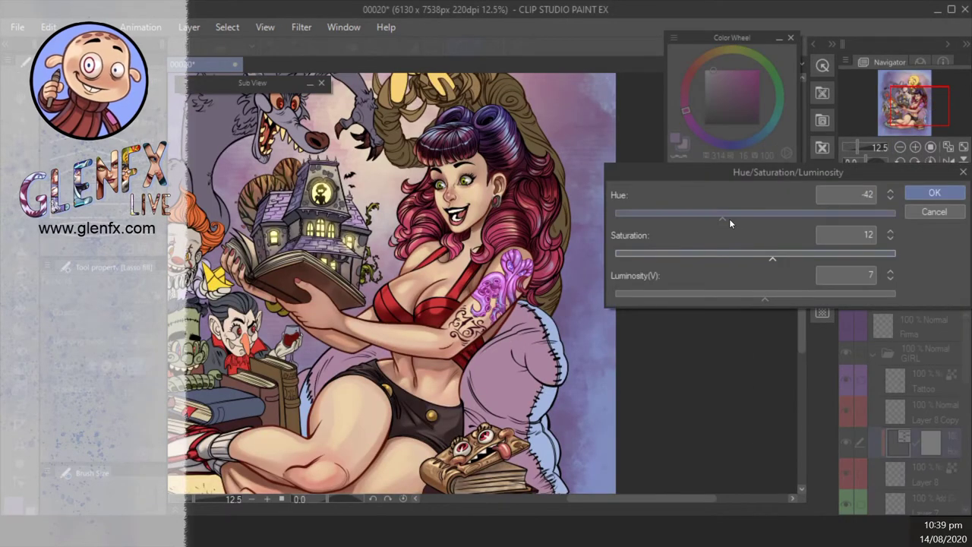
{"action": "left_click", "coordinate": [934, 193]}
- Review the recoloured tattoo, collapse the GIRL folder, and toggle the visibility of that folder and Layer 2 to check their contents
{"action": "left_click", "coordinate": [915, 147]}
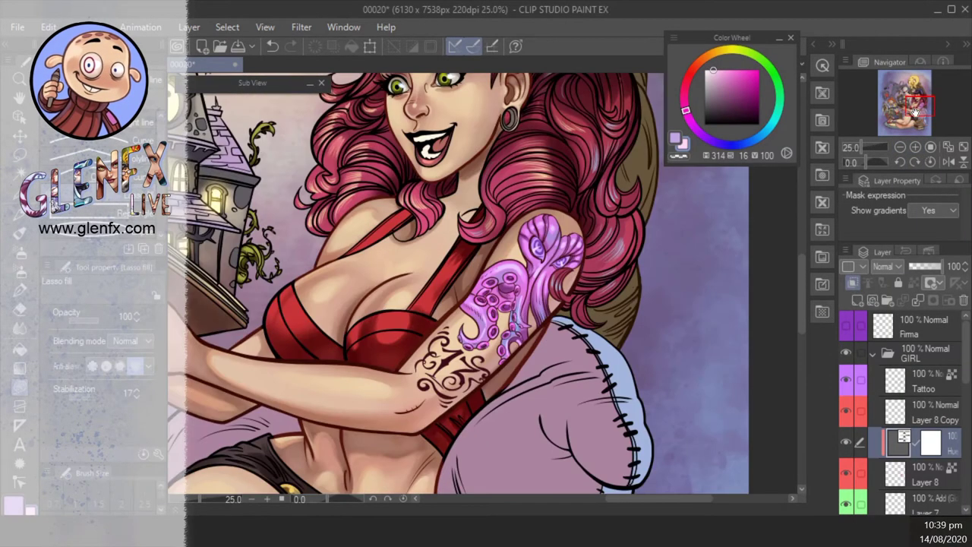
{"action": "left_click", "coordinate": [915, 112]}
{"action": "left_click", "coordinate": [900, 146]}
{"action": "left_click", "coordinate": [915, 147]}
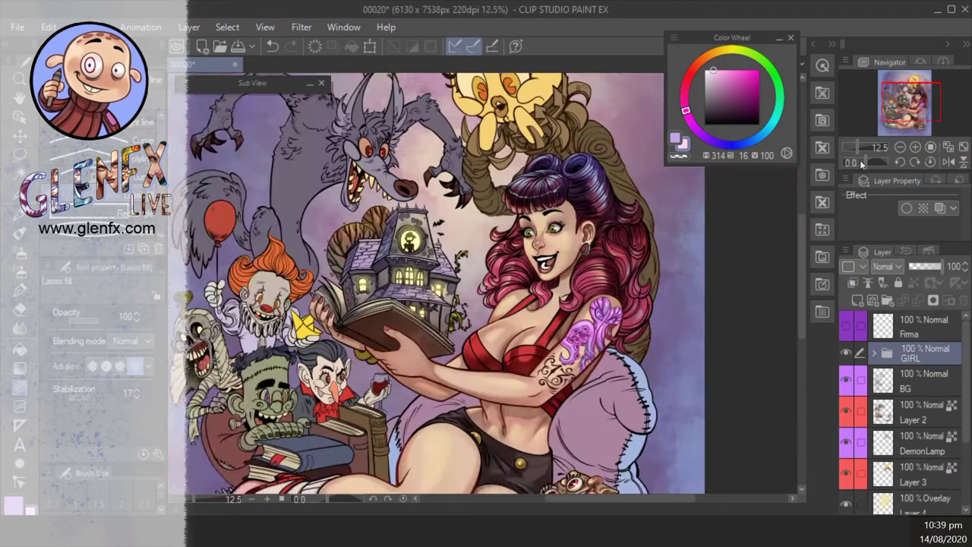
{"action": "left_click", "coordinate": [846, 352]}
{"action": "left_click", "coordinate": [845, 353]}
{"action": "left_click", "coordinate": [846, 415]}
{"action": "left_click", "coordinate": [846, 415]}
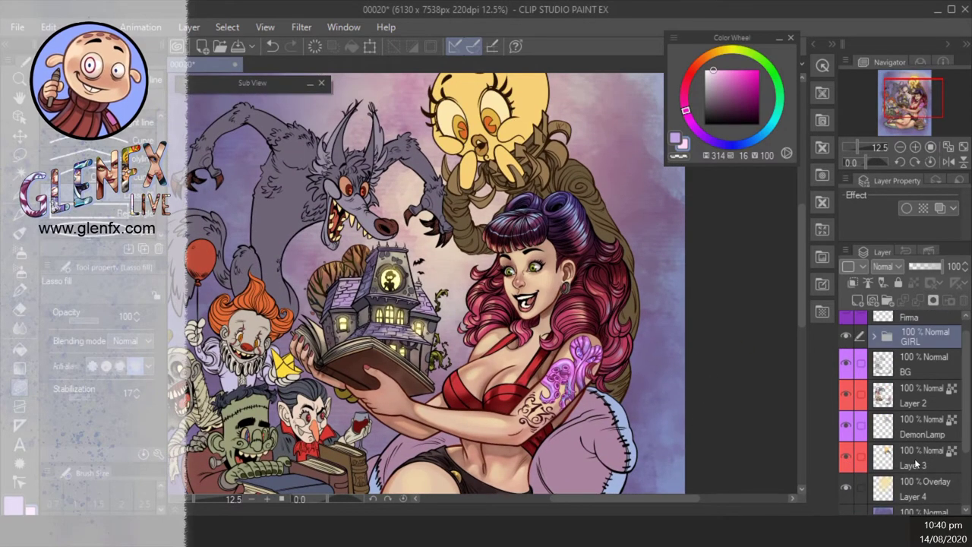
- Create a new raster layer above Layer 3 and switch to the Painterly (Sponge) brush
{"action": "left_click", "coordinate": [901, 465]}
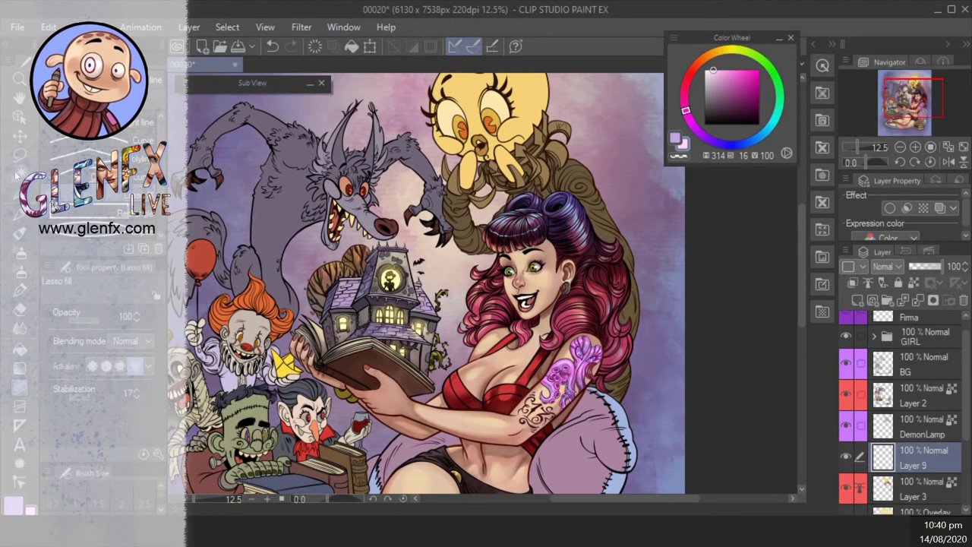
{"action": "key", "text": "b"}
{"action": "key", "text": "ctrl+plus"}
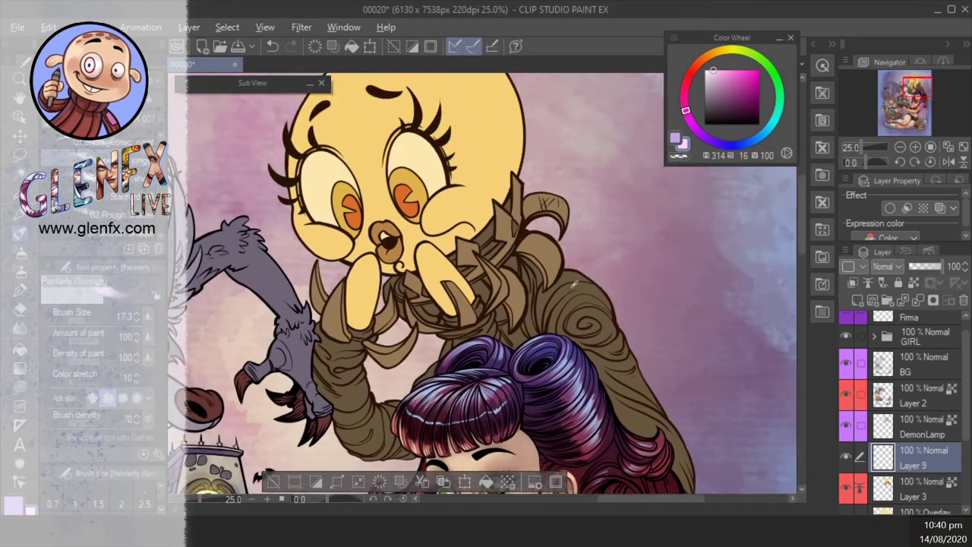
- Shade the gaps between the spiky collar pieces under the yellow creature's chin with dark brown (H 37, S 65, V 24)
{"action": "left_click", "coordinate": [574, 284], "text": "alt"}
{"action": "mouse_move", "coordinate": [503, 371]}
{"action": "left_mouse_down"}
{"action": "mouse_move", "coordinate": [474, 372]}
{"action": "mouse_move", "coordinate": [448, 406]}
{"action": "mouse_move", "coordinate": [513, 363]}
{"action": "mouse_move", "coordinate": [493, 328]}
{"action": "left_mouse_up"}
{"action": "key", "text": "bracketleft"}
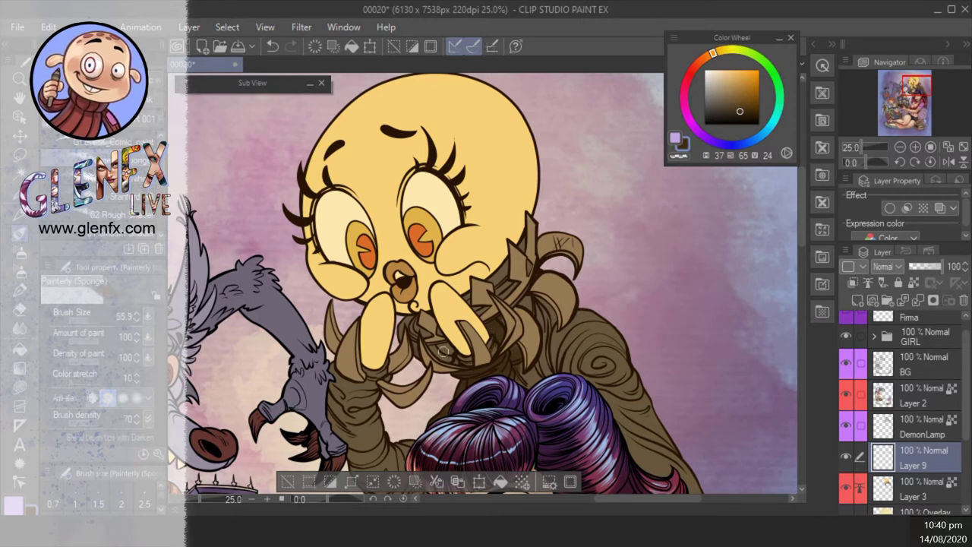
{"action": "left_click_drag", "start_coordinate": [445, 357], "coordinate": [448, 345]}
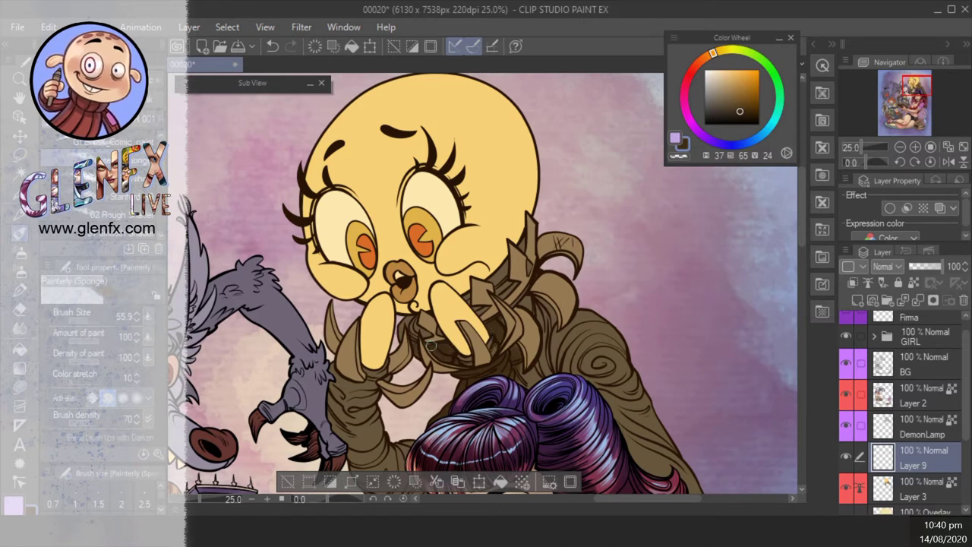
{"action": "scroll", "coordinate": [431, 346], "scroll_direction": "up", "scroll_amount": 1}
{"action": "scroll", "coordinate": [382, 382], "scroll_direction": "down", "scroll_amount": 1}
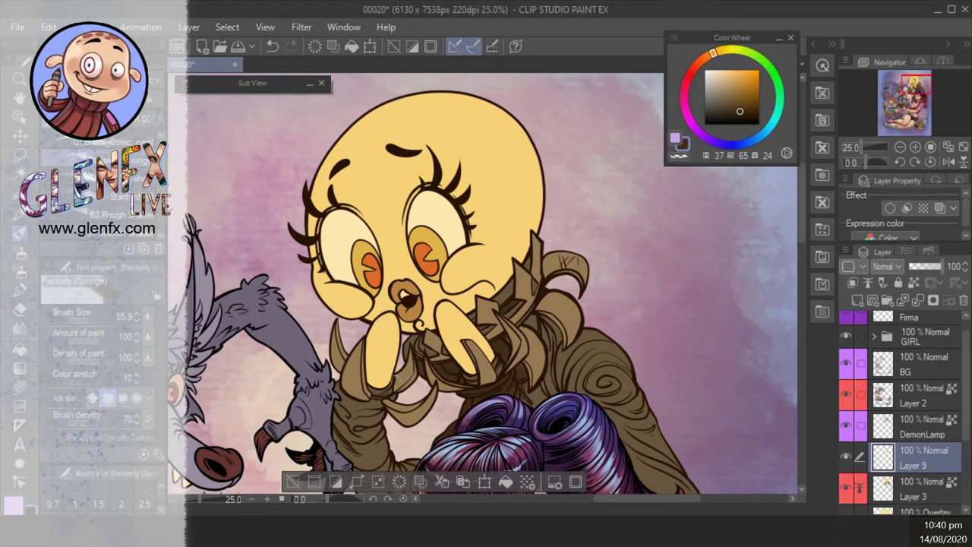
- Shade the brown creature's arms, shoulder and long body behind the girl's hair with the dark brown and larger brush sizes
{"action": "mouse_move", "coordinate": [383, 414]}
{"action": "left_mouse_down"}
{"action": "mouse_move", "coordinate": [429, 372]}
{"action": "mouse_move", "coordinate": [413, 377]}
{"action": "mouse_move", "coordinate": [429, 402]}
{"action": "mouse_move", "coordinate": [456, 403]}
{"action": "mouse_move", "coordinate": [486, 427]}
{"action": "left_mouse_up"}
{"action": "scroll", "coordinate": [426, 417], "scroll_direction": "down", "scroll_amount": 2}
{"action": "left_click_drag", "start_coordinate": [613, 327], "coordinate": [532, 362]}
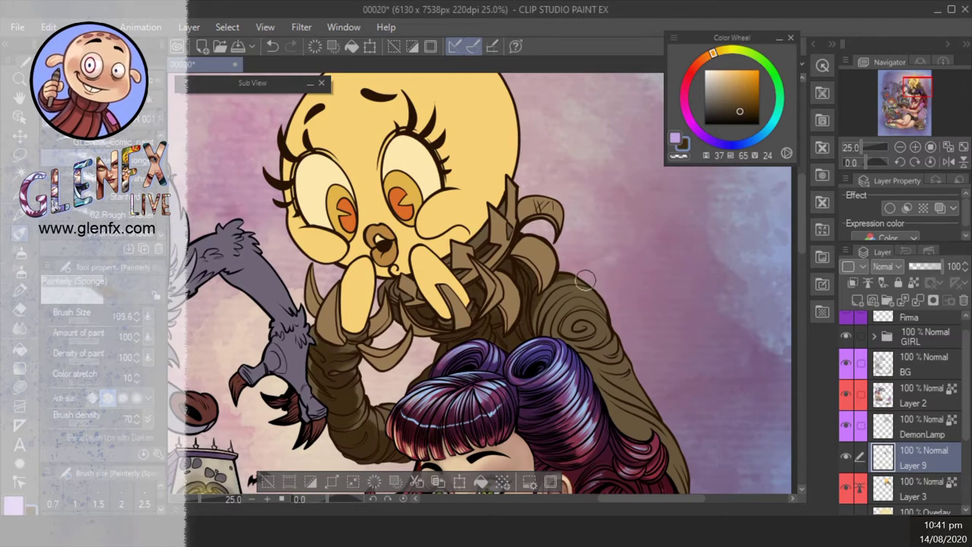
{"action": "mouse_move", "coordinate": [546, 319]}
{"action": "left_mouse_down"}
{"action": "mouse_move", "coordinate": [584, 296]}
{"action": "mouse_move", "coordinate": [553, 340]}
{"action": "mouse_move", "coordinate": [589, 312]}
{"action": "mouse_move", "coordinate": [577, 335]}
{"action": "mouse_move", "coordinate": [524, 278]}
{"action": "left_mouse_up"}
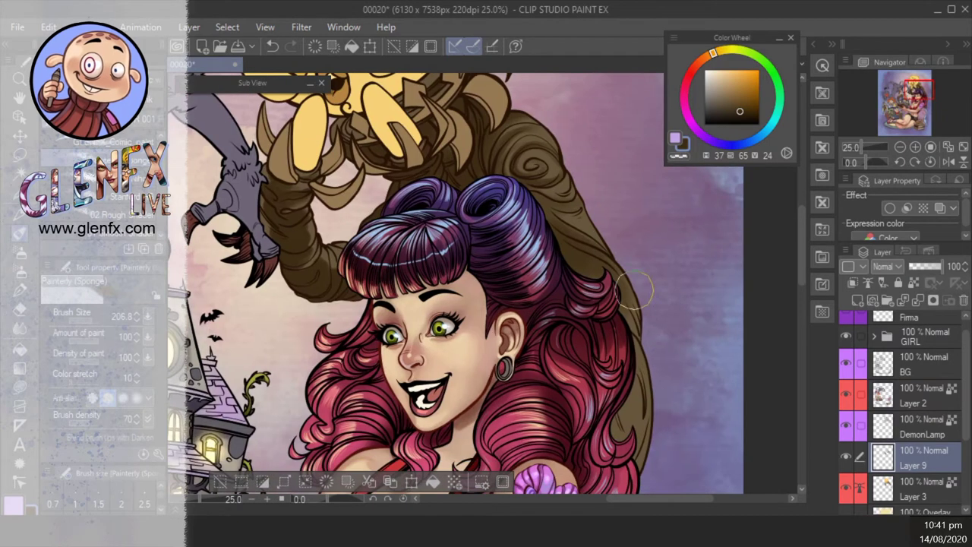
{"action": "mouse_move", "coordinate": [616, 401]}
{"action": "left_mouse_down"}
{"action": "mouse_move", "coordinate": [612, 291]}
{"action": "mouse_move", "coordinate": [631, 327]}
{"action": "left_mouse_up"}
{"action": "scroll", "coordinate": [630, 304], "scroll_direction": "down", "scroll_amount": 8}
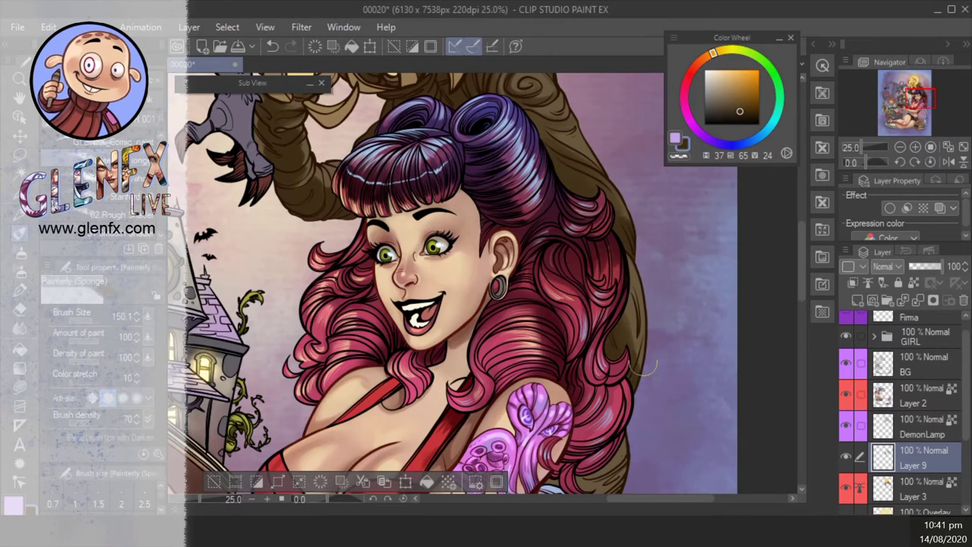
{"action": "scroll", "coordinate": [626, 256], "scroll_direction": "up", "scroll_amount": 10}
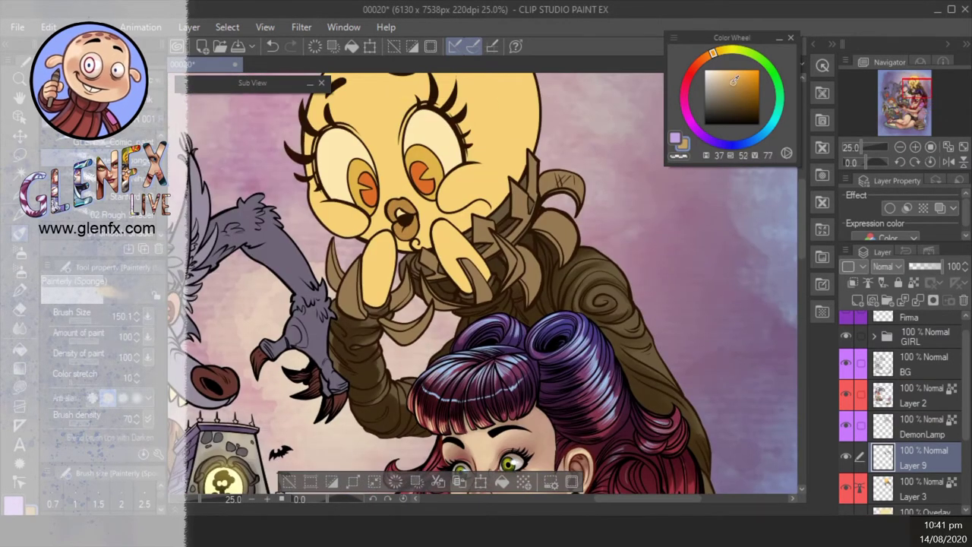
- Paint light tan (H 37, S 44, V 81) highlights along the swirl and folds of the brown creature's shoulder, using brush sizes around 30
{"action": "left_click", "coordinate": [605, 270], "text": "alt"}
{"action": "scroll", "coordinate": [695, 256], "scroll_direction": "down", "scroll_amount": 2}
{"action": "left_click_drag", "start_coordinate": [695, 257], "coordinate": [665, 286]}
{"action": "mouse_move", "coordinate": [511, 338]}
{"action": "left_mouse_down"}
{"action": "mouse_move", "coordinate": [538, 314]}
{"action": "mouse_move", "coordinate": [509, 319]}
{"action": "mouse_move", "coordinate": [538, 301]}
{"action": "mouse_move", "coordinate": [500, 333]}
{"action": "mouse_move", "coordinate": [562, 231]}
{"action": "mouse_move", "coordinate": [513, 297]}
{"action": "mouse_move", "coordinate": [534, 288]}
{"action": "mouse_move", "coordinate": [487, 337]}
{"action": "mouse_move", "coordinate": [533, 287]}
{"action": "mouse_move", "coordinate": [483, 324]}
{"action": "mouse_move", "coordinate": [521, 287]}
{"action": "mouse_move", "coordinate": [480, 321]}
{"action": "left_mouse_up"}
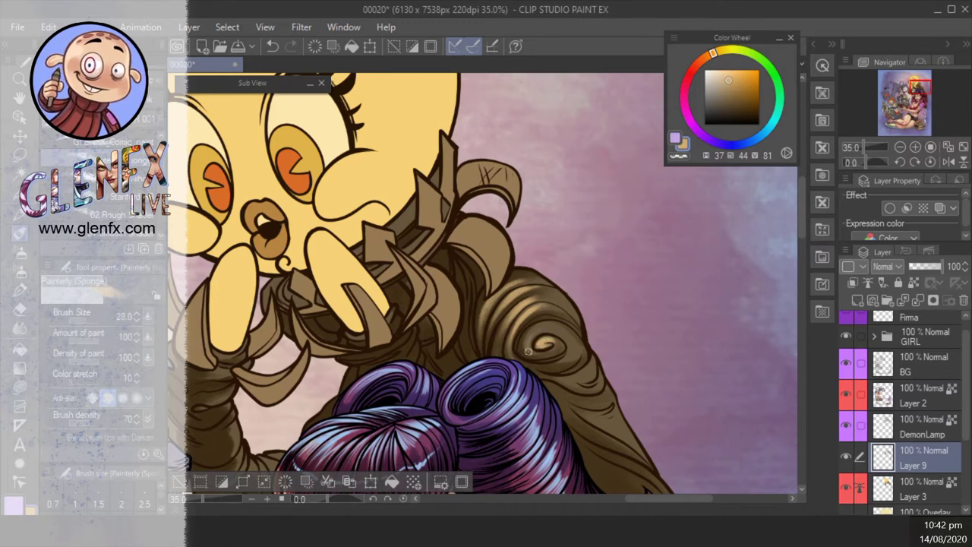
{"action": "left_click_drag", "start_coordinate": [529, 351], "coordinate": [546, 323]}
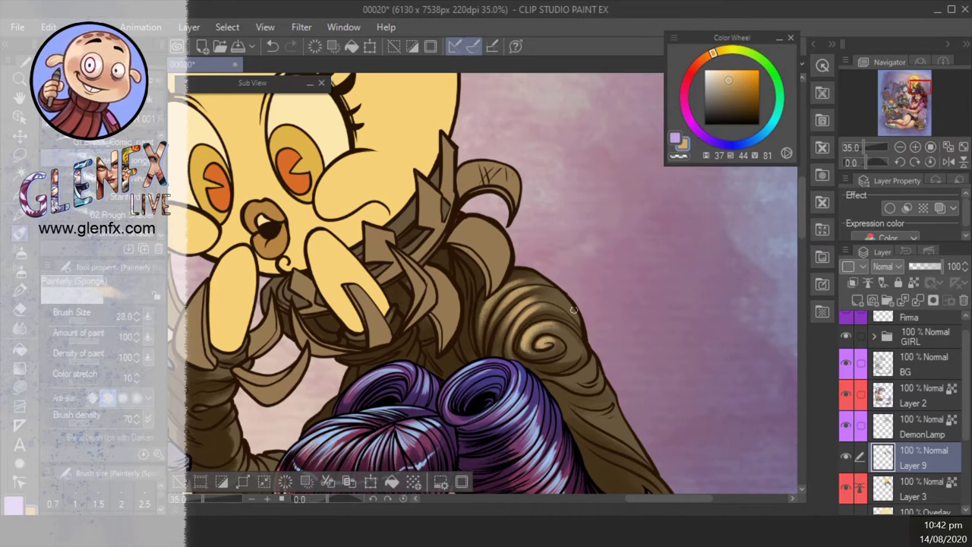
{"action": "left_click_drag", "start_coordinate": [568, 357], "coordinate": [547, 324]}
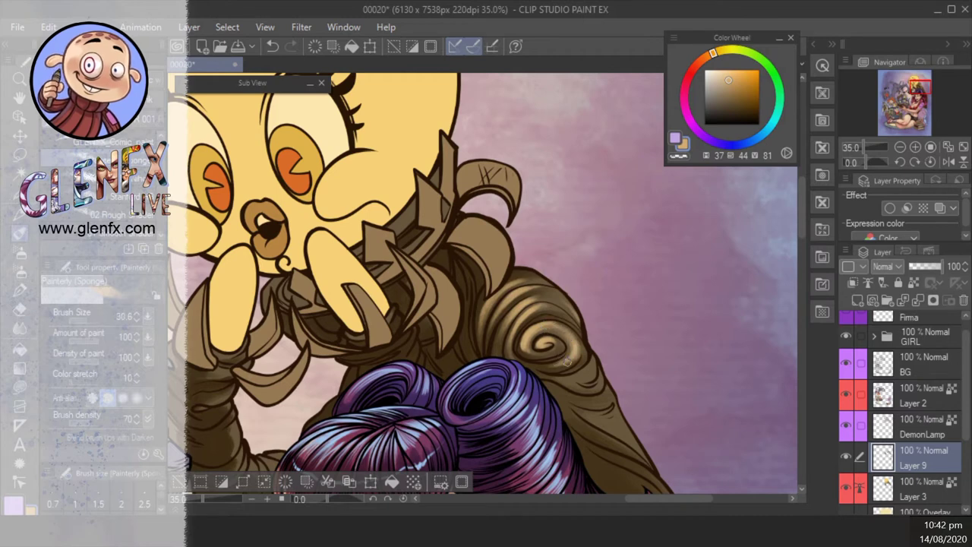
{"action": "mouse_move", "coordinate": [566, 363]}
{"action": "left_mouse_down"}
{"action": "mouse_move", "coordinate": [577, 369]}
{"action": "mouse_move", "coordinate": [596, 344]}
{"action": "mouse_move", "coordinate": [521, 309]}
{"action": "left_mouse_up"}
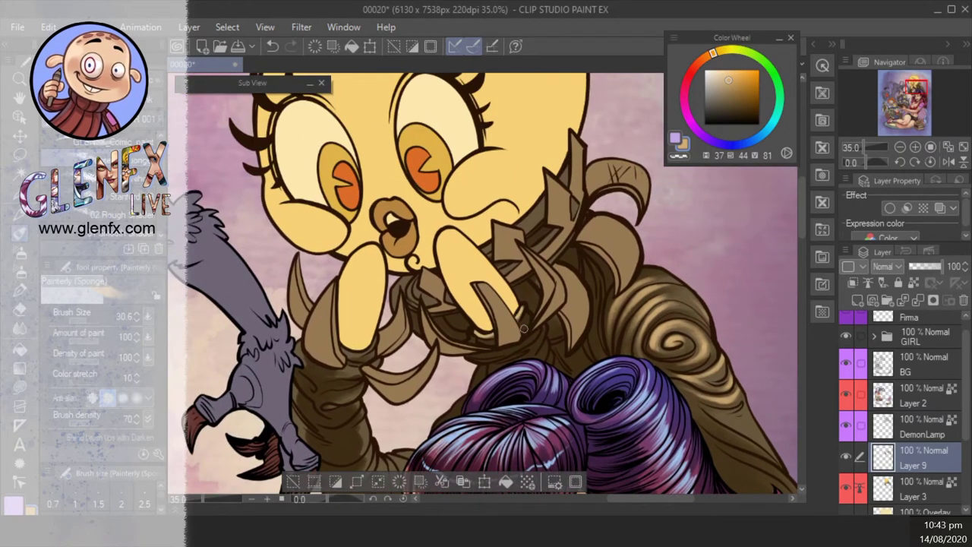
- Paint tan highlights on the folds below the creature's collar and along its bent arm beside the wolf's claw, undoing the last stroke
{"action": "mouse_move", "coordinate": [486, 354]}
{"action": "left_mouse_down"}
{"action": "mouse_move", "coordinate": [457, 360]}
{"action": "mouse_move", "coordinate": [596, 350]}
{"action": "left_mouse_up"}
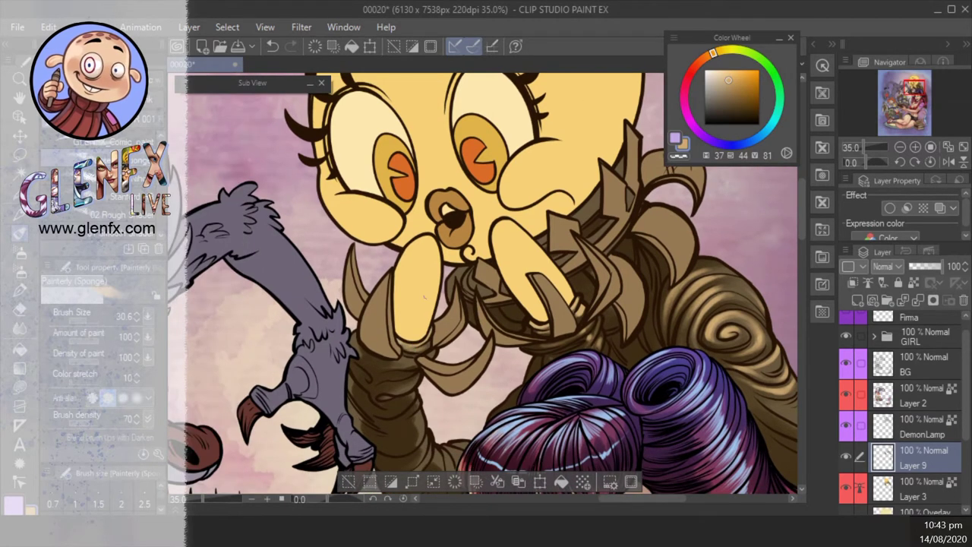
{"action": "left_click_drag", "start_coordinate": [353, 328], "coordinate": [383, 332]}
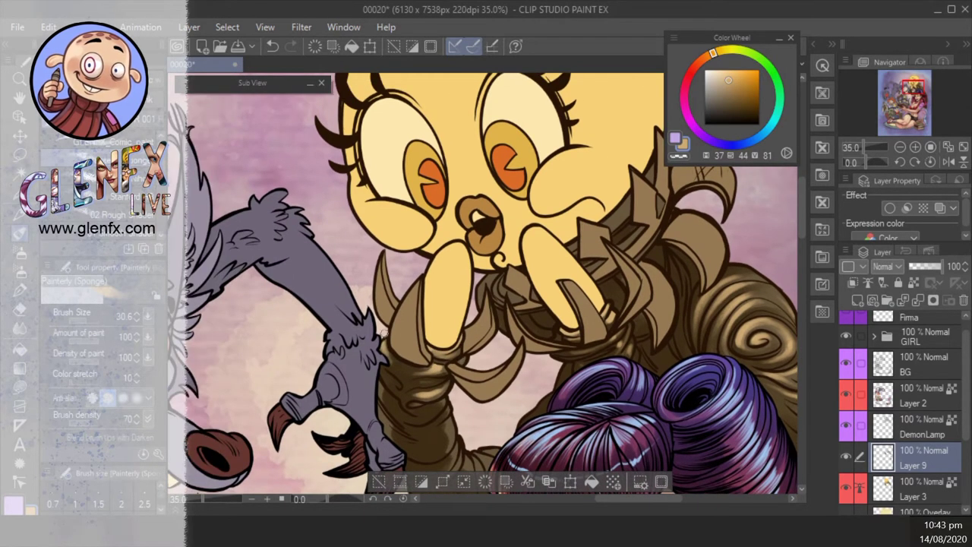
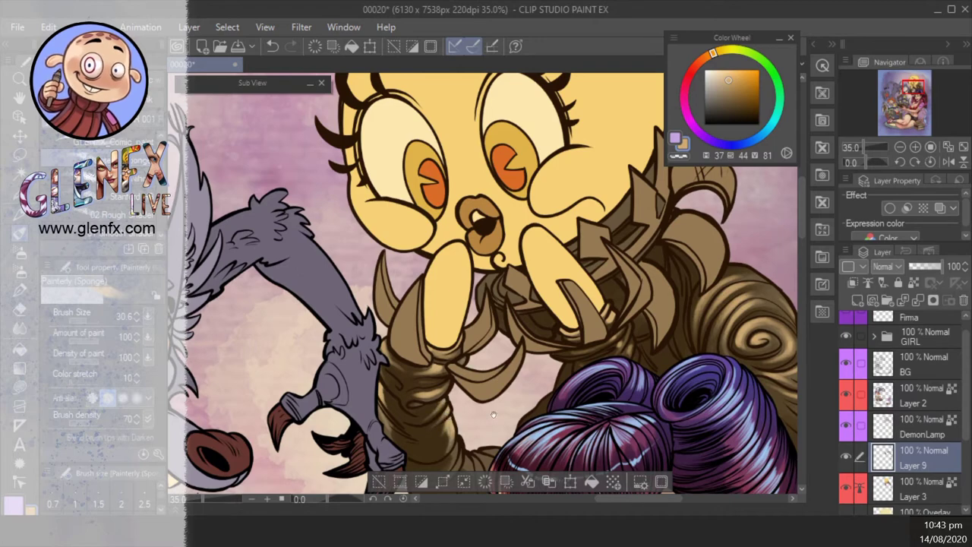
{"action": "left_click_drag", "start_coordinate": [493, 415], "coordinate": [517, 333]}
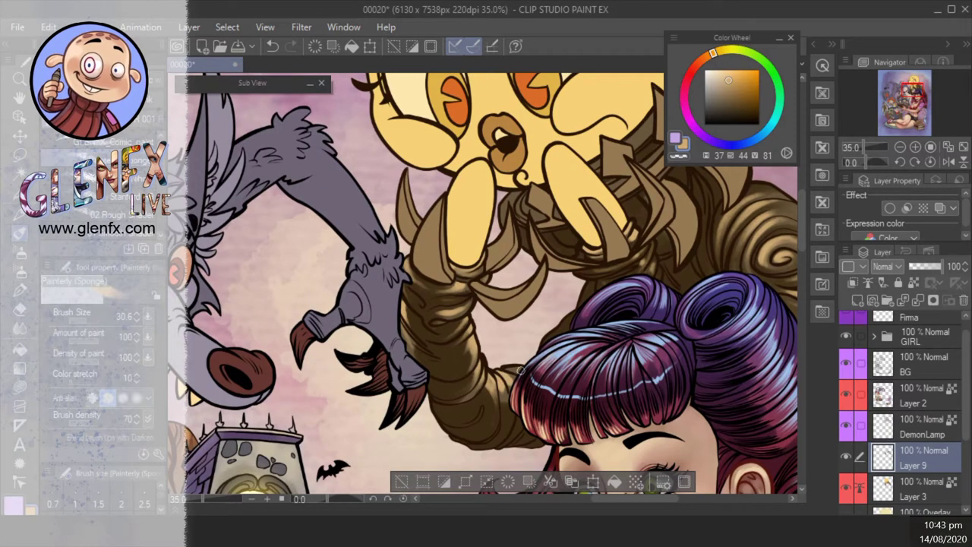
{"action": "left_click_drag", "start_coordinate": [512, 379], "coordinate": [448, 412]}
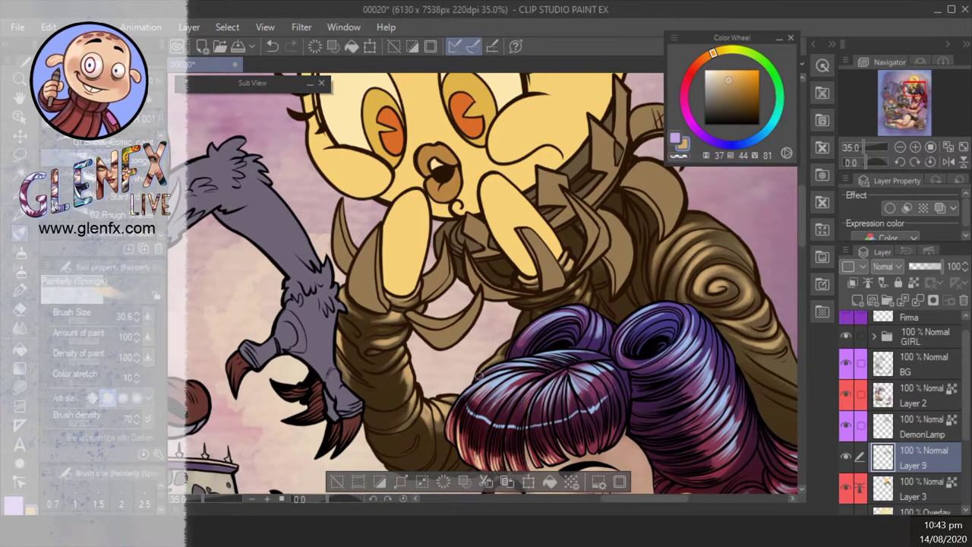
{"action": "left_click_drag", "start_coordinate": [511, 349], "coordinate": [451, 490]}
{"action": "key", "text": "ctrl+z"}
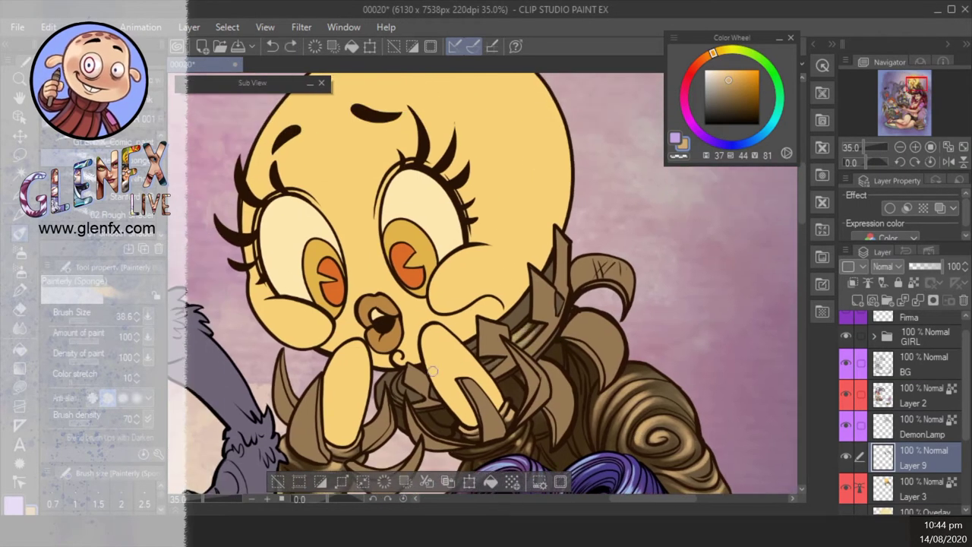
- Paint tan highlights (H 37, S 44, V 81) on the creature's neck folds and long body behind the girl's hair, enlarging the brush to about 160
{"action": "mouse_move", "coordinate": [417, 391]}
{"action": "left_mouse_down"}
{"action": "mouse_move", "coordinate": [407, 384]}
{"action": "mouse_move", "coordinate": [449, 384]}
{"action": "mouse_move", "coordinate": [465, 353]}
{"action": "left_mouse_up"}
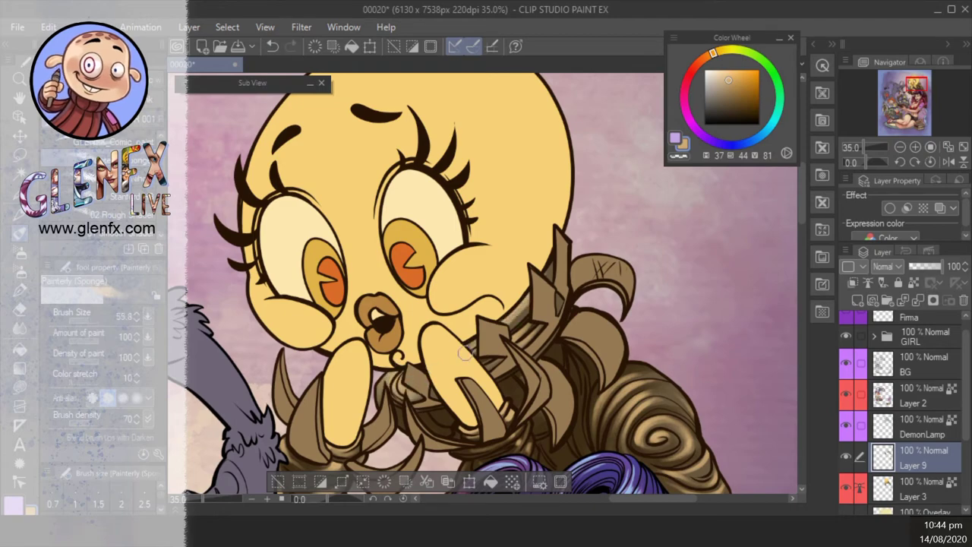
{"action": "left_click_drag", "start_coordinate": [524, 346], "coordinate": [550, 258]}
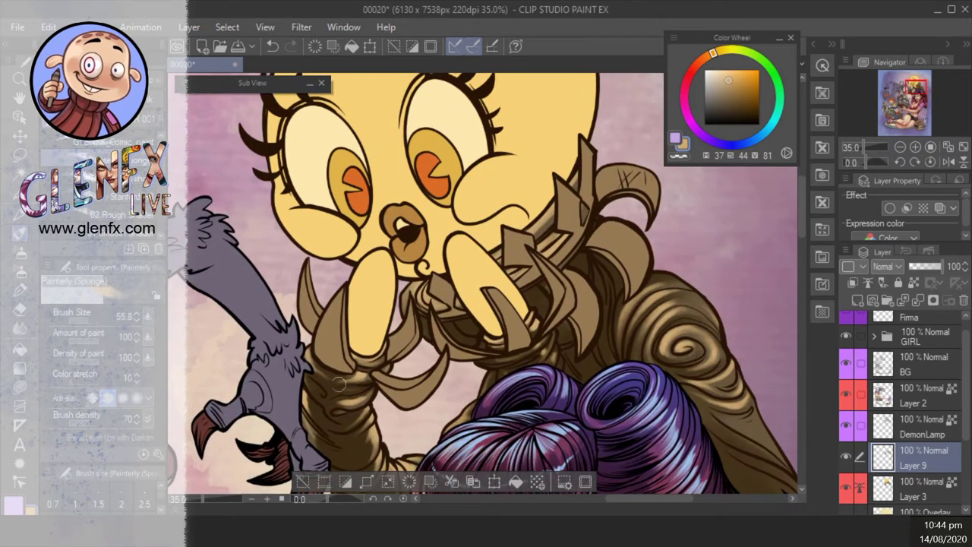
{"action": "key", "text": "ctrl+minus"}
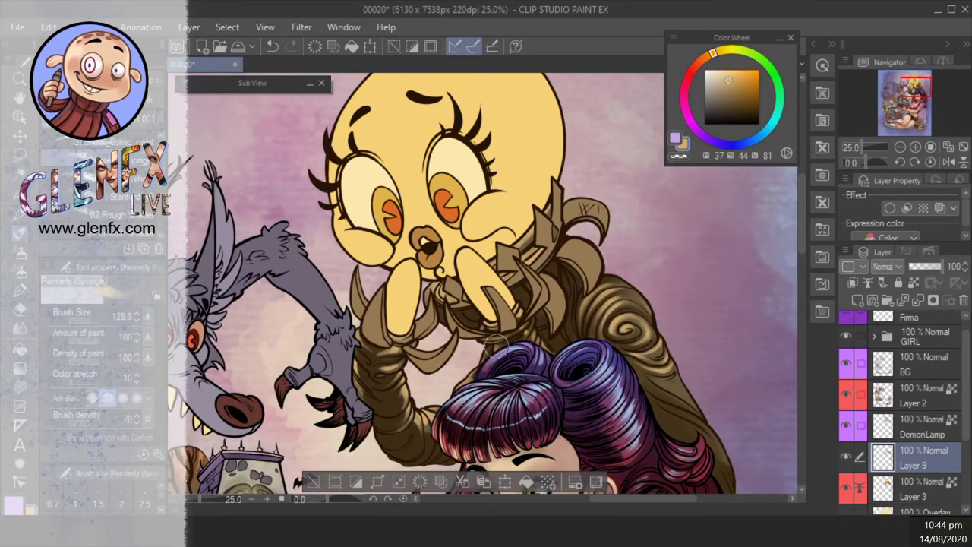
{"action": "left_click_drag", "start_coordinate": [749, 302], "coordinate": [686, 270]}
{"action": "mouse_move", "coordinate": [601, 352]}
{"action": "left_mouse_down"}
{"action": "mouse_move", "coordinate": [504, 343]}
{"action": "mouse_move", "coordinate": [516, 318]}
{"action": "mouse_move", "coordinate": [568, 325]}
{"action": "left_mouse_up"}
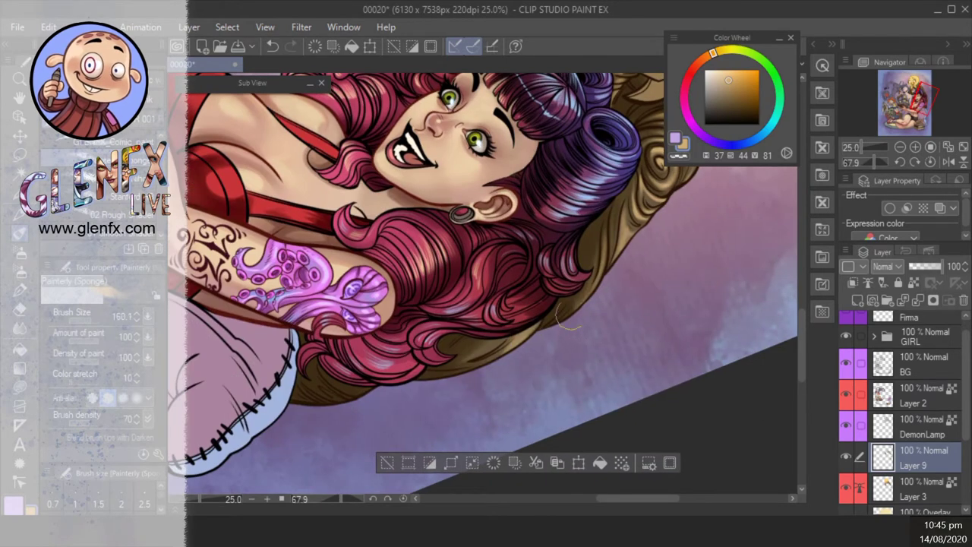
- Switch from tan to grey-blue (H 231, S 27, V 76), sample greyish brown (H 24, S 17, V 34) and shade the creature's bent arm
{"action": "left_click", "coordinate": [899, 147]}
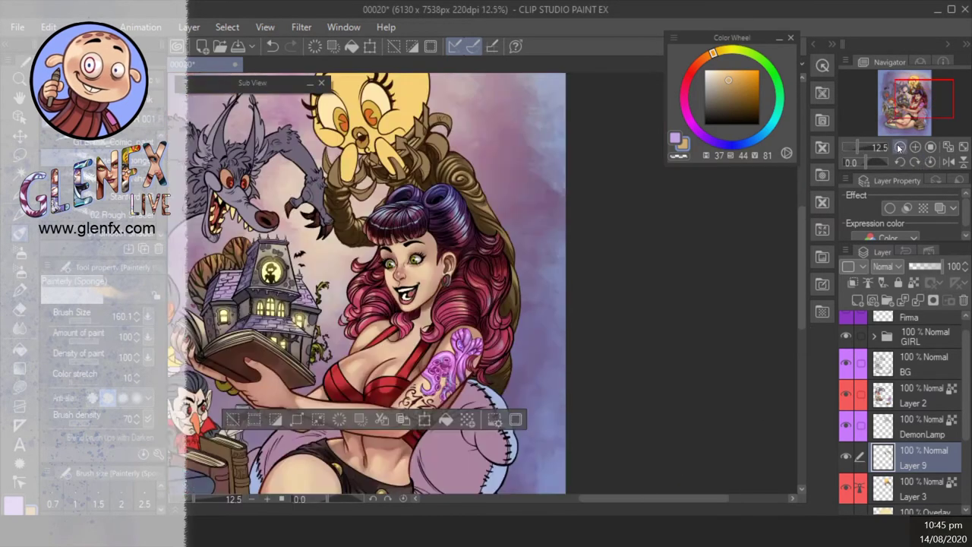
{"action": "left_click", "coordinate": [915, 146]}
{"action": "left_click", "coordinate": [915, 146]}
{"action": "left_click", "coordinate": [739, 144]}
{"action": "left_click", "coordinate": [720, 82]}
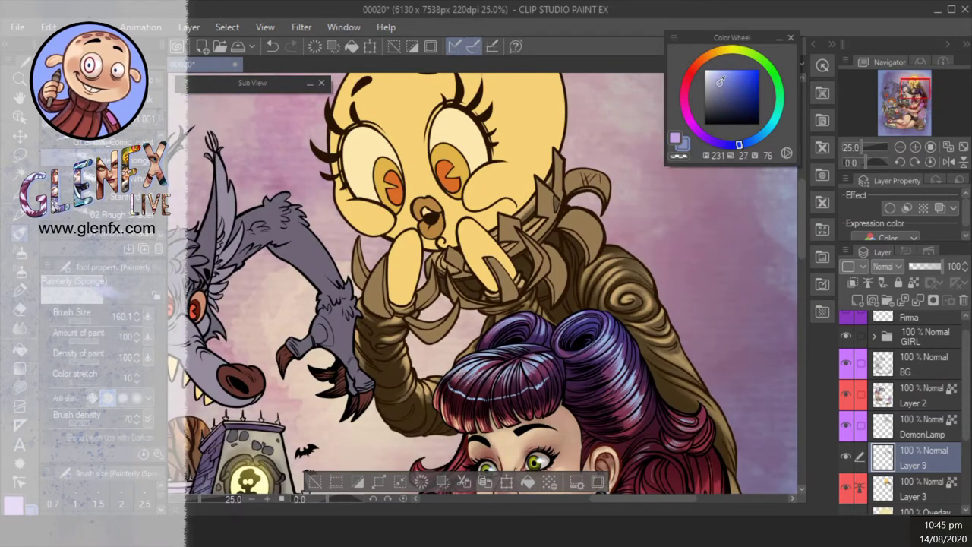
{"action": "left_click", "coordinate": [384, 380], "text": "alt"}
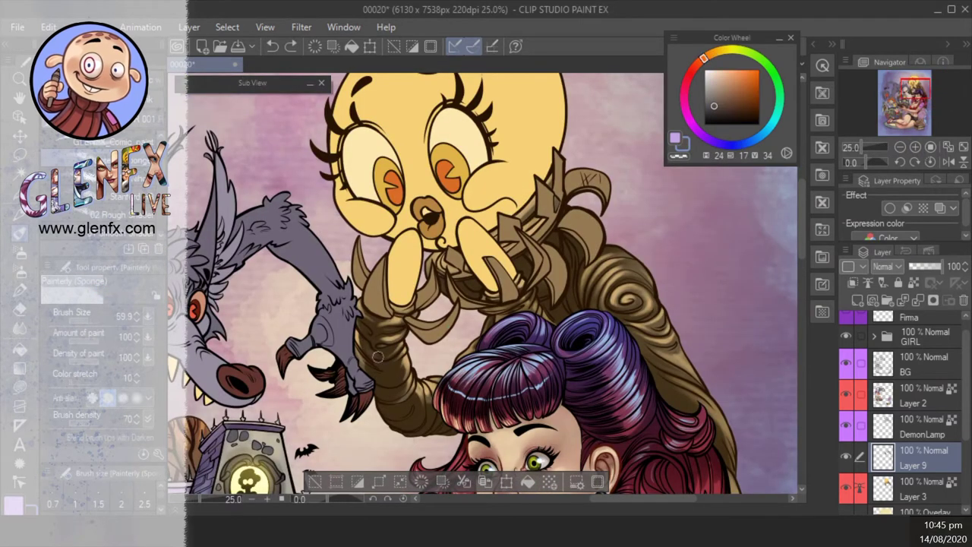
{"action": "left_click_drag", "start_coordinate": [377, 356], "coordinate": [423, 448]}
{"action": "left_click_drag", "start_coordinate": [506, 335], "coordinate": [477, 319]}
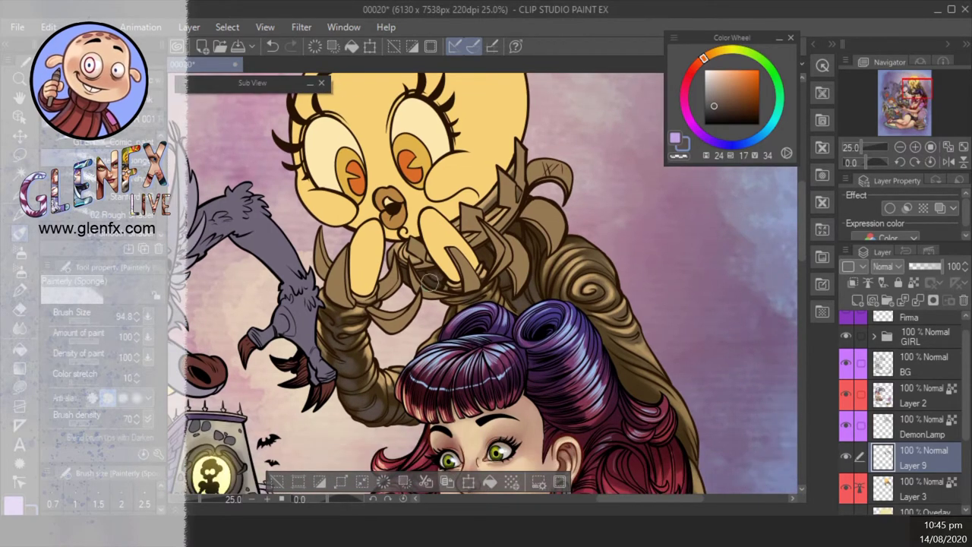
- Glaze the same greyish brown over the neck gaps behind the collar spikes and the shadow beside the swirled shoulder
{"action": "left_click_drag", "start_coordinate": [430, 281], "coordinate": [361, 162]}
{"action": "mouse_move", "coordinate": [577, 540]}
{"action": "left_mouse_down"}
{"action": "mouse_move", "coordinate": [613, 407]}
{"action": "mouse_move", "coordinate": [600, 486]}
{"action": "left_mouse_up"}
{"action": "left_click_drag", "start_coordinate": [532, 228], "coordinate": [531, 365]}
{"action": "left_click_drag", "start_coordinate": [501, 228], "coordinate": [501, 349]}
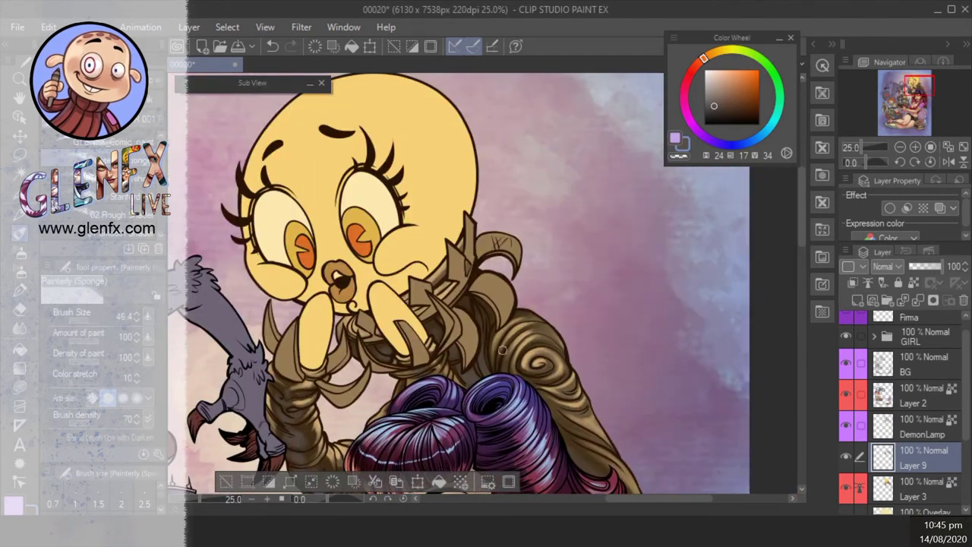
{"action": "mouse_move", "coordinate": [539, 394]}
{"action": "left_mouse_down"}
{"action": "mouse_move", "coordinate": [569, 330]}
{"action": "mouse_move", "coordinate": [615, 312]}
{"action": "left_mouse_up"}
{"action": "scroll", "coordinate": [630, 304], "scroll_direction": "down", "scroll_amount": 3}
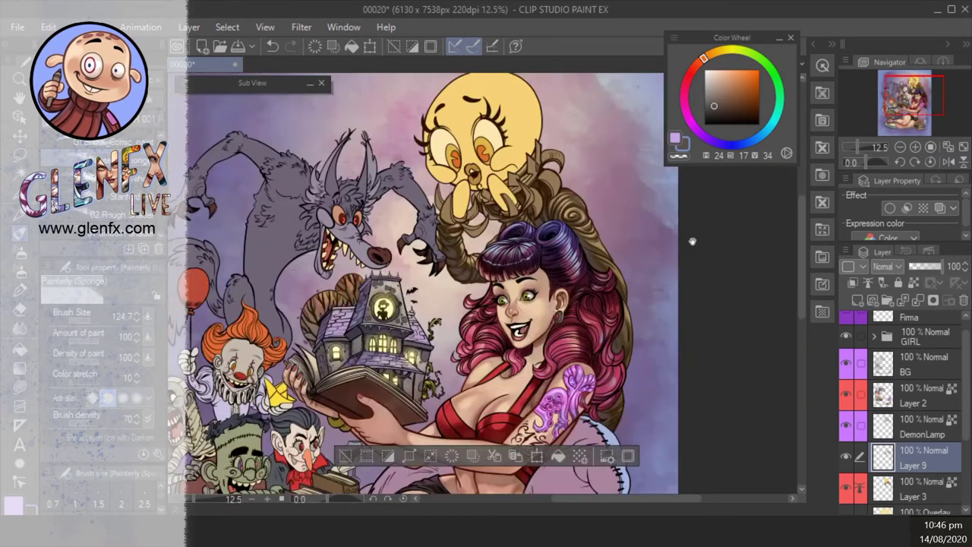
- Select the flat brown collar pieces by colour and shade the spikes around the neck with dark brown (H 35, S 70, V 31)
{"action": "scroll", "coordinate": [662, 243], "scroll_direction": "up", "scroll_amount": 3}
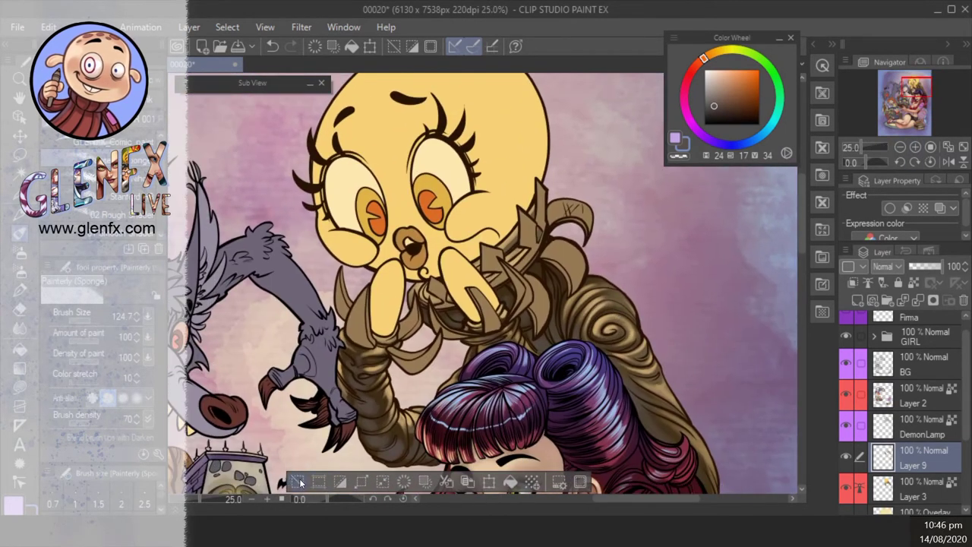
{"action": "key", "text": "w"}
{"action": "left_click", "coordinate": [556, 308]}
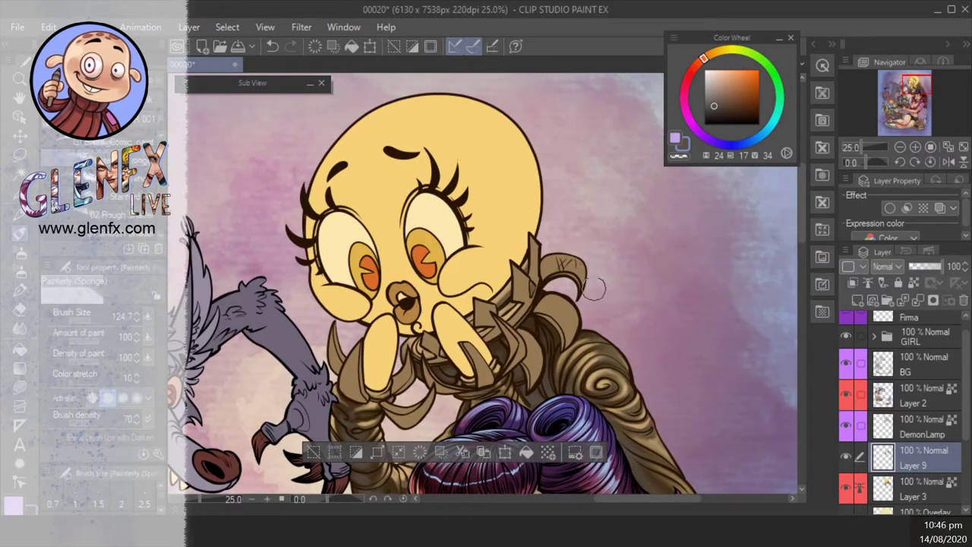
{"action": "left_click", "coordinate": [544, 357], "text": "alt"}
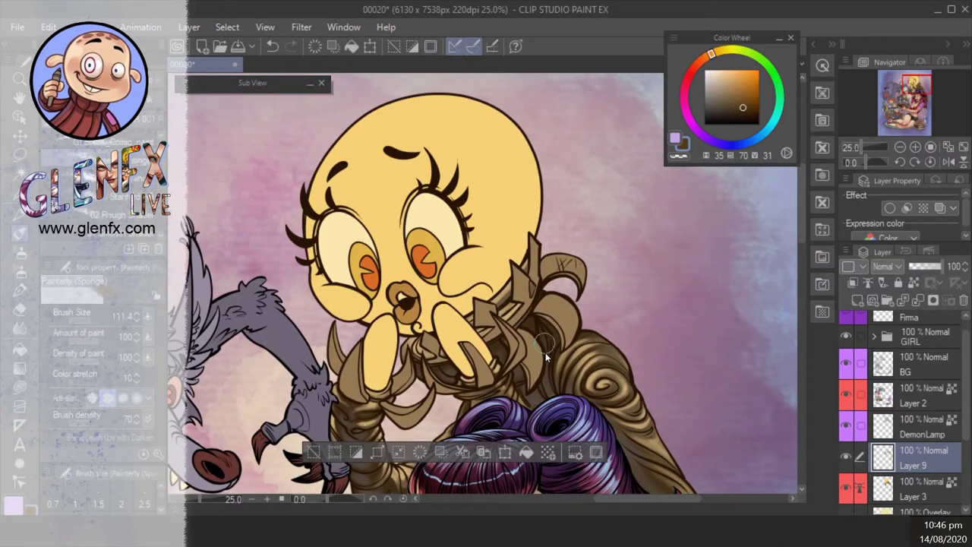
{"action": "mouse_move", "coordinate": [540, 343]}
{"action": "left_mouse_down"}
{"action": "mouse_move", "coordinate": [527, 362]}
{"action": "mouse_move", "coordinate": [521, 347]}
{"action": "mouse_move", "coordinate": [505, 375]}
{"action": "mouse_move", "coordinate": [480, 364]}
{"action": "mouse_move", "coordinate": [486, 382]}
{"action": "mouse_move", "coordinate": [376, 426]}
{"action": "left_mouse_up"}
{"action": "left_click_drag", "start_coordinate": [434, 386], "coordinate": [450, 378]}
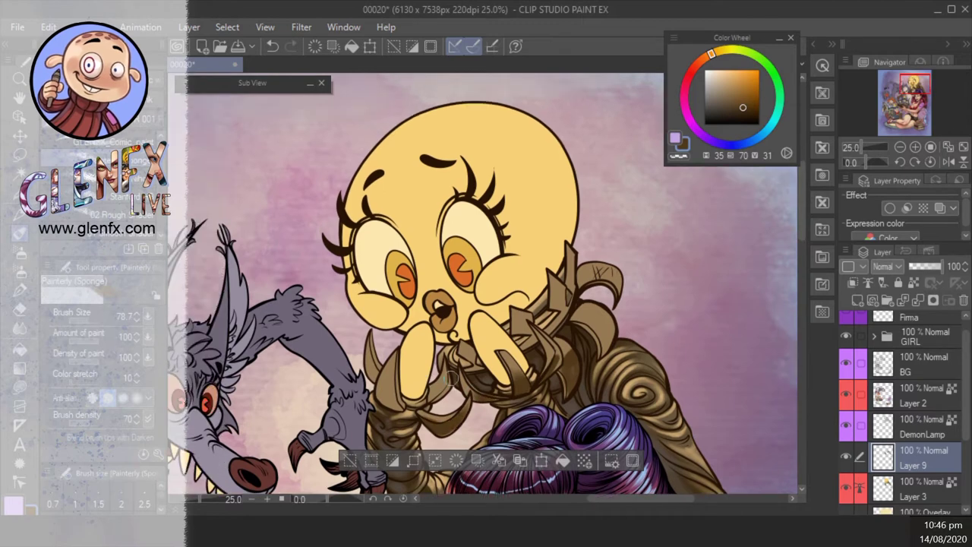
- Shade the spiky wrist cuff beside the wolf's claw and the curled horns behind the collar with the same dark brown
{"action": "left_click_drag", "start_coordinate": [387, 361], "coordinate": [396, 416]}
{"action": "left_click_drag", "start_coordinate": [389, 383], "coordinate": [407, 421]}
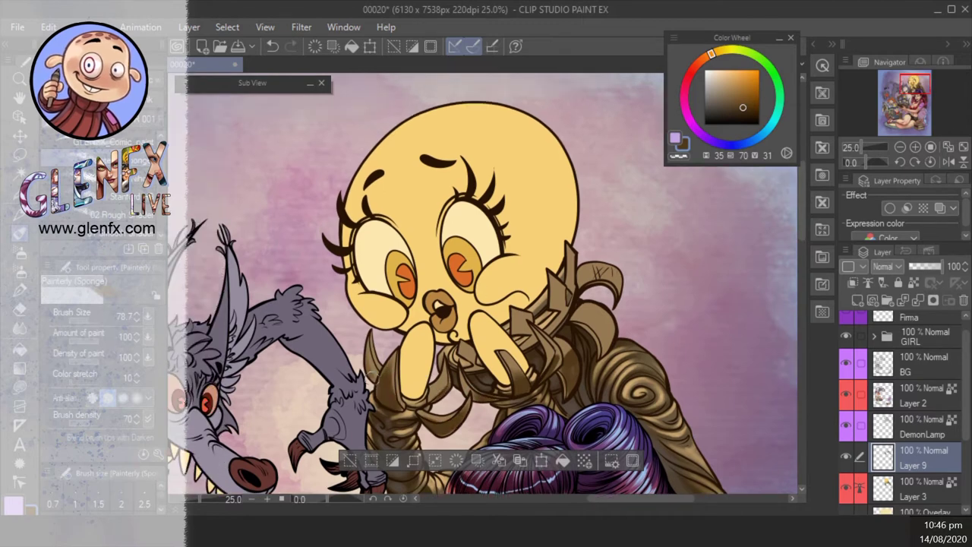
{"action": "left_click_drag", "start_coordinate": [368, 350], "coordinate": [382, 386]}
{"action": "mouse_move", "coordinate": [570, 316]}
{"action": "left_mouse_down"}
{"action": "mouse_move", "coordinate": [555, 322]}
{"action": "mouse_move", "coordinate": [554, 289]}
{"action": "mouse_move", "coordinate": [507, 333]}
{"action": "left_mouse_up"}
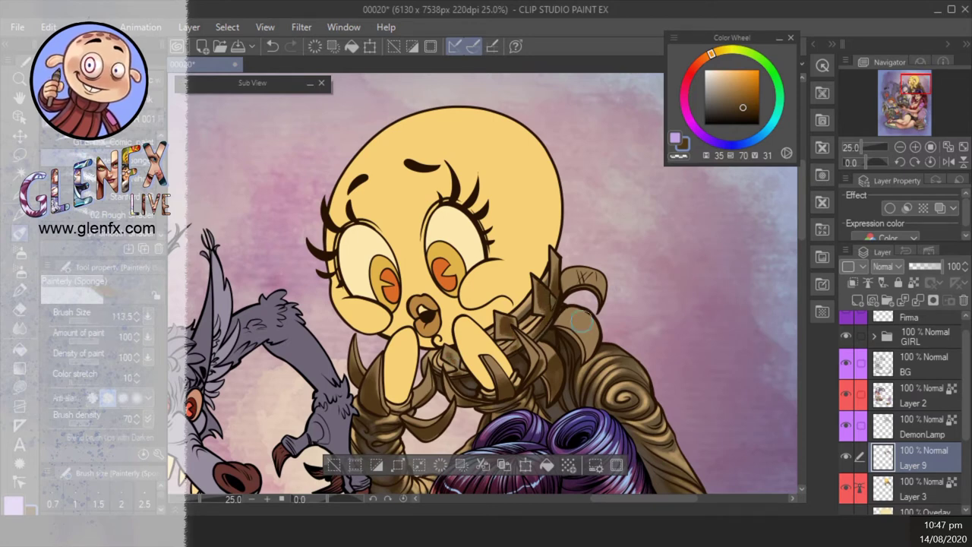
{"action": "mouse_move", "coordinate": [591, 325]}
{"action": "left_mouse_down"}
{"action": "mouse_move", "coordinate": [591, 358]}
{"action": "mouse_move", "coordinate": [602, 267]}
{"action": "mouse_move", "coordinate": [583, 328]}
{"action": "left_mouse_up"}
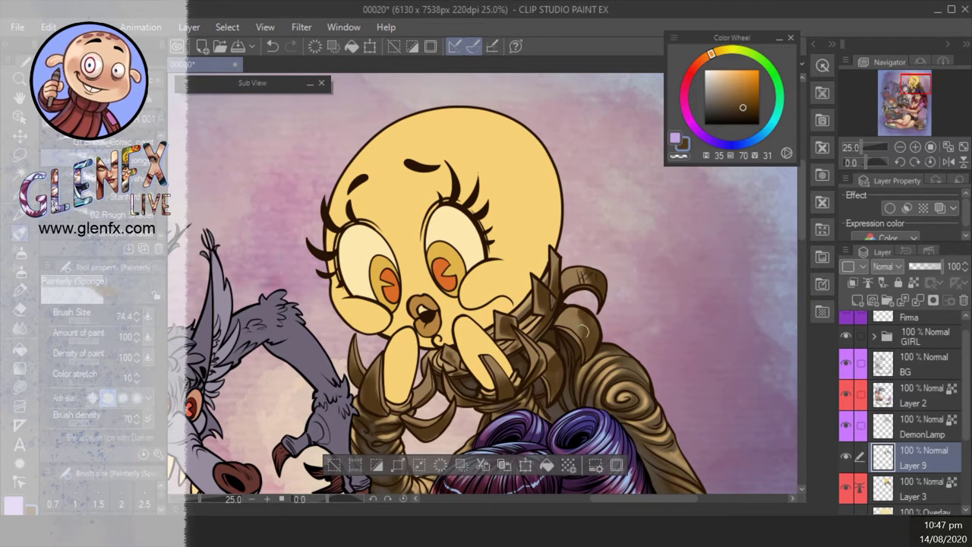
- Glaze lavender reflections (H 267, S 27, V 90) over the wrist cuff, collar spikes and curled horns with brush sizes of about 150 to 190
{"action": "left_click_drag", "start_coordinate": [667, 268], "coordinate": [649, 286]}
{"action": "left_click", "coordinate": [649, 286], "text": "alt"}
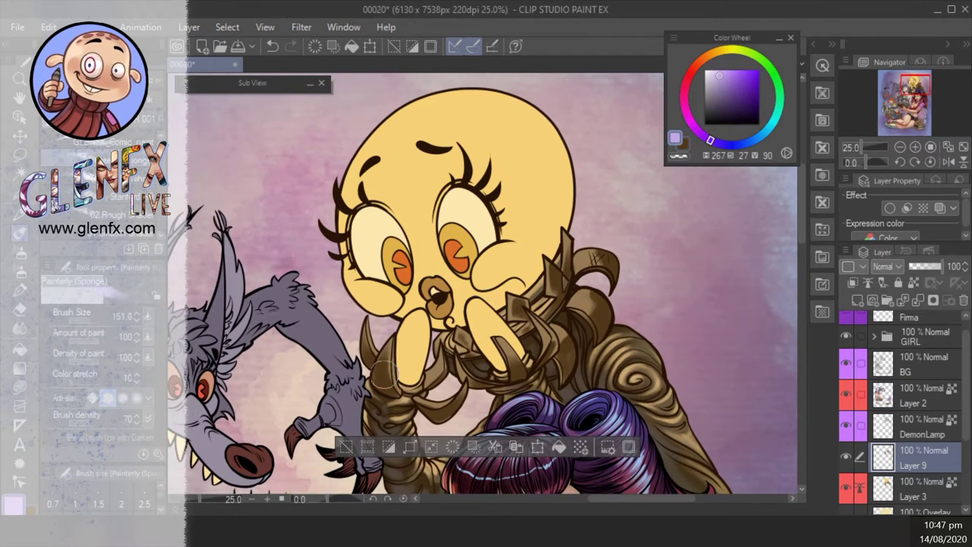
{"action": "mouse_move", "coordinate": [369, 363]}
{"action": "left_mouse_down"}
{"action": "mouse_move", "coordinate": [434, 410]}
{"action": "mouse_move", "coordinate": [517, 360]}
{"action": "mouse_move", "coordinate": [518, 373]}
{"action": "mouse_move", "coordinate": [565, 368]}
{"action": "mouse_move", "coordinate": [606, 319]}
{"action": "mouse_move", "coordinate": [596, 318]}
{"action": "left_mouse_up"}
{"action": "left_click_drag", "start_coordinate": [672, 290], "coordinate": [668, 294]}
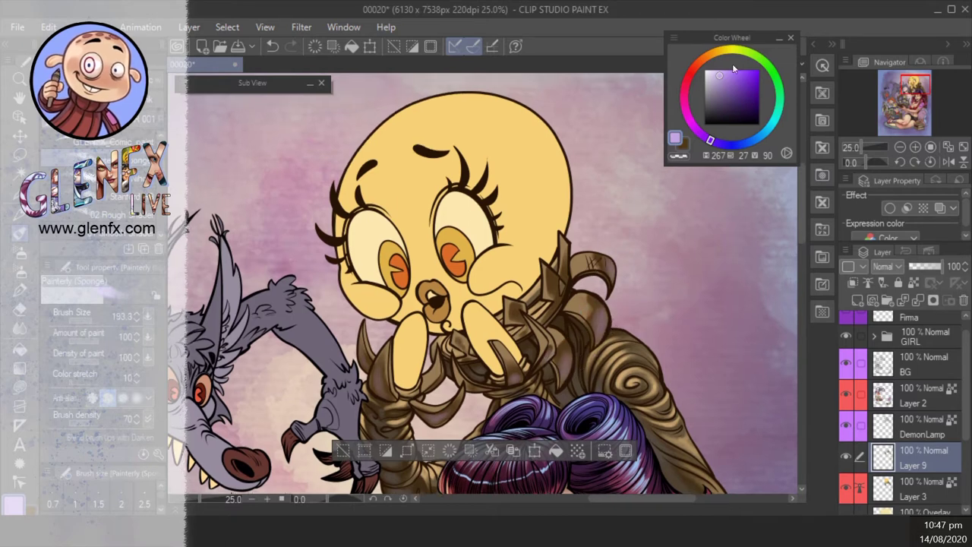
- Fill sharp pale yellow highlights (H 53, S 38, V 100) on the wrist cuff and finger spikes with Lasso fill
{"action": "key", "text": "x"}
{"action": "left_click", "coordinate": [22, 317]}
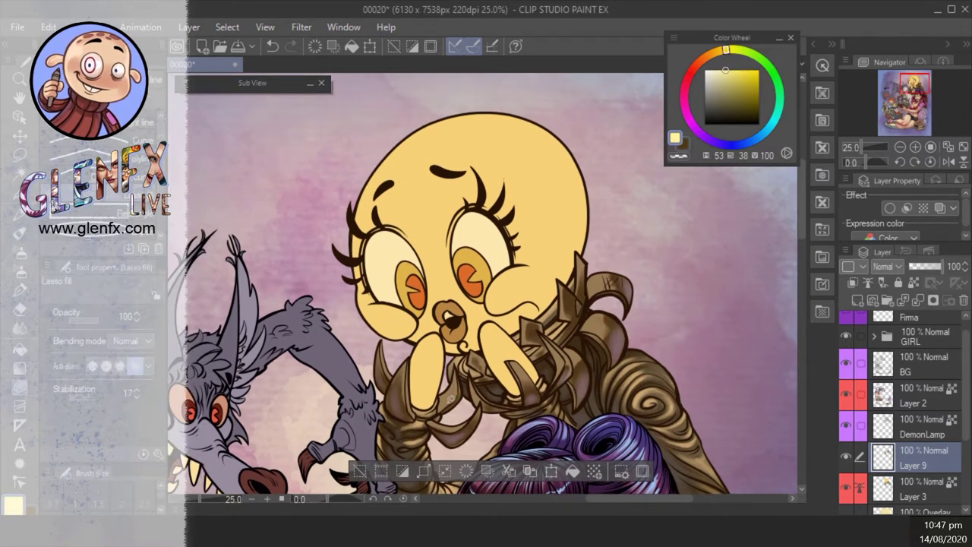
{"action": "mouse_move", "coordinate": [408, 397]}
{"action": "left_mouse_down"}
{"action": "mouse_move", "coordinate": [390, 366]}
{"action": "mouse_move", "coordinate": [463, 426]}
{"action": "mouse_move", "coordinate": [435, 410]}
{"action": "left_mouse_up"}
{"action": "left_click_drag", "start_coordinate": [479, 333], "coordinate": [470, 342]}
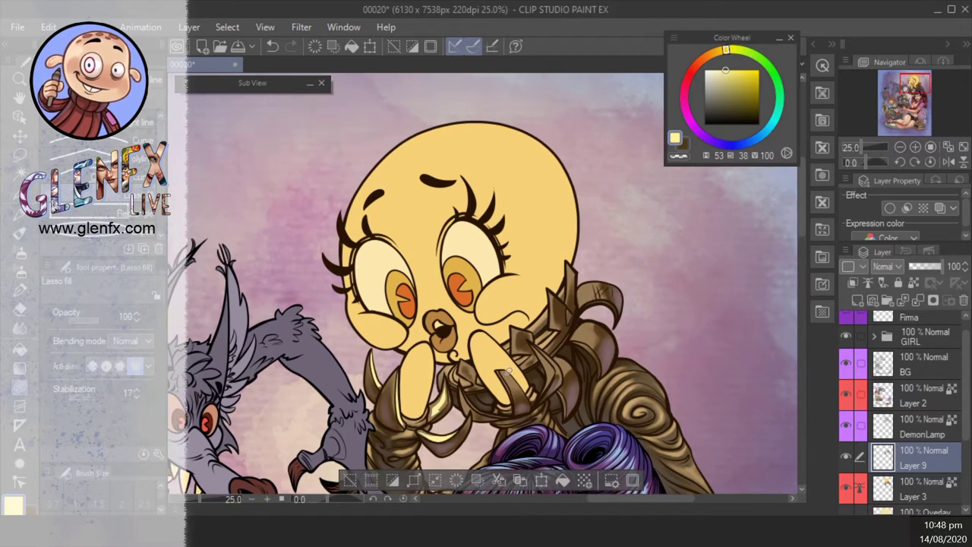
{"action": "left_click_drag", "start_coordinate": [502, 372], "coordinate": [524, 354]}
{"action": "key", "text": "ctrl+z"}
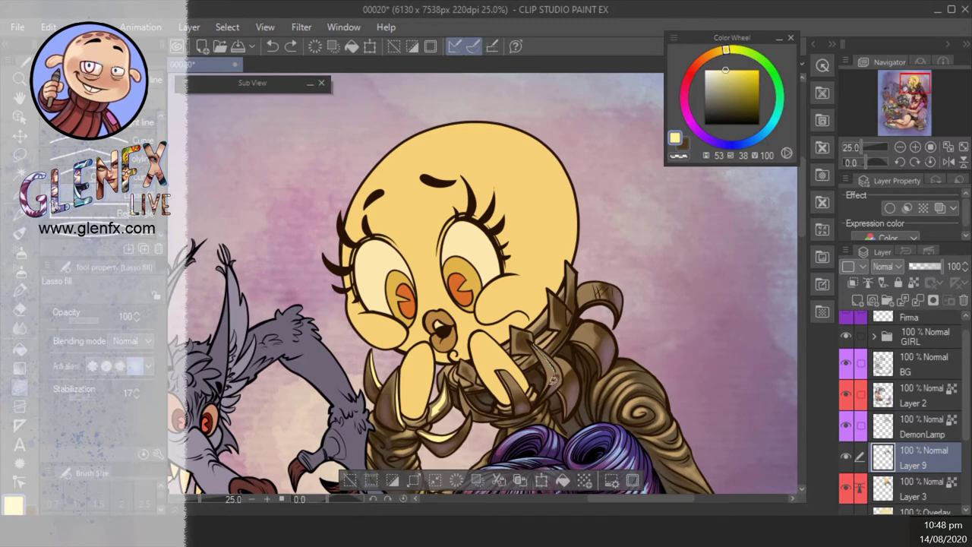
{"action": "key", "text": "ctrl+y"}
- Brush metallic pale yellow highlights onto the collar spikes and curled horns with the Painterly sponge brush, undoing one stroke and repainting it smaller
{"action": "key", "text": "b"}
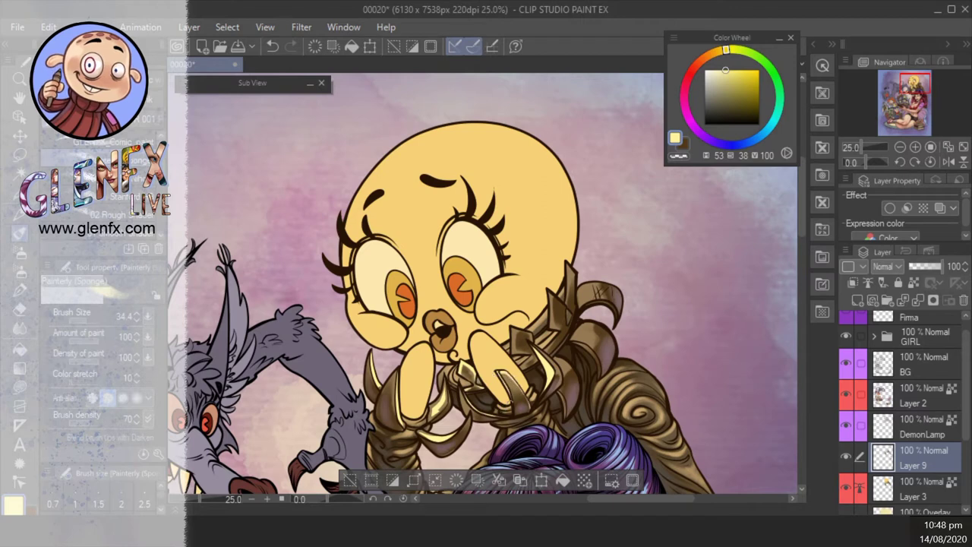
{"action": "mouse_move", "coordinate": [562, 357]}
{"action": "left_mouse_down"}
{"action": "mouse_move", "coordinate": [547, 377]}
{"action": "mouse_move", "coordinate": [536, 312]}
{"action": "mouse_move", "coordinate": [555, 334]}
{"action": "mouse_move", "coordinate": [552, 289]}
{"action": "left_mouse_up"}
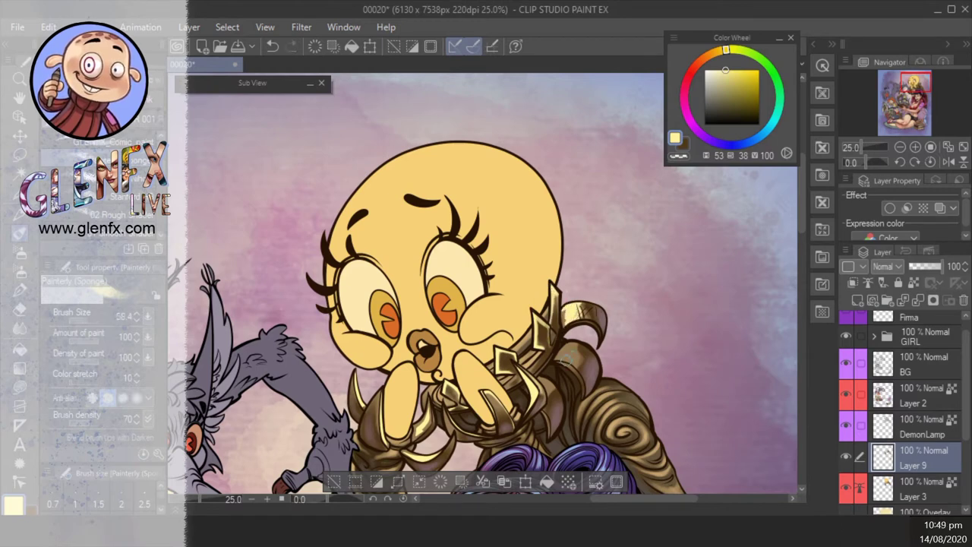
{"action": "key", "text": "ctrl+z"}
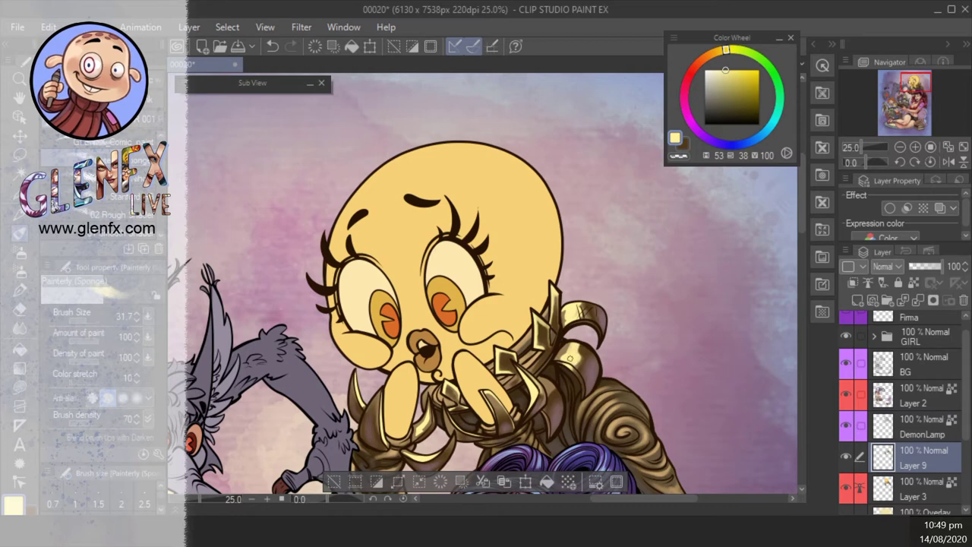
{"action": "left_click_drag", "start_coordinate": [564, 321], "coordinate": [585, 305]}
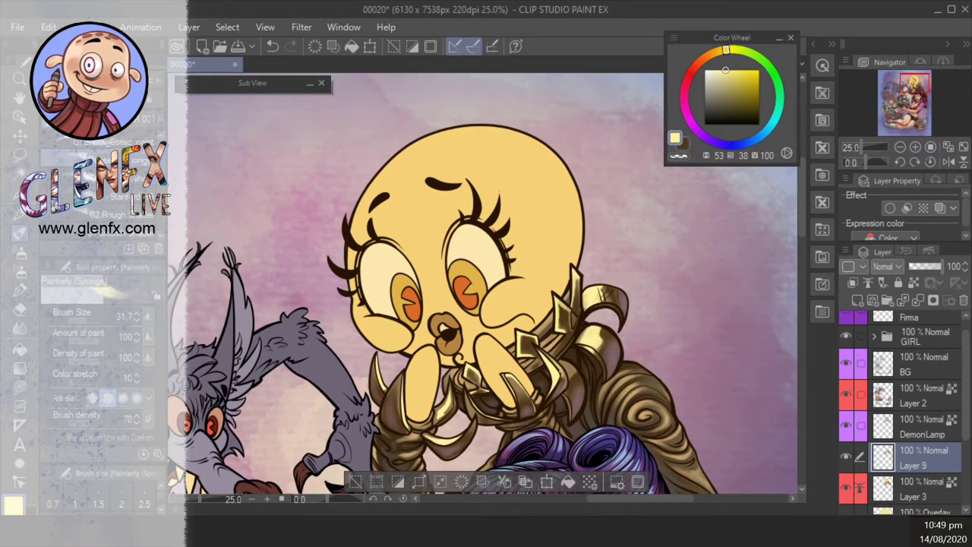
{"action": "left_click_drag", "start_coordinate": [571, 373], "coordinate": [612, 346]}
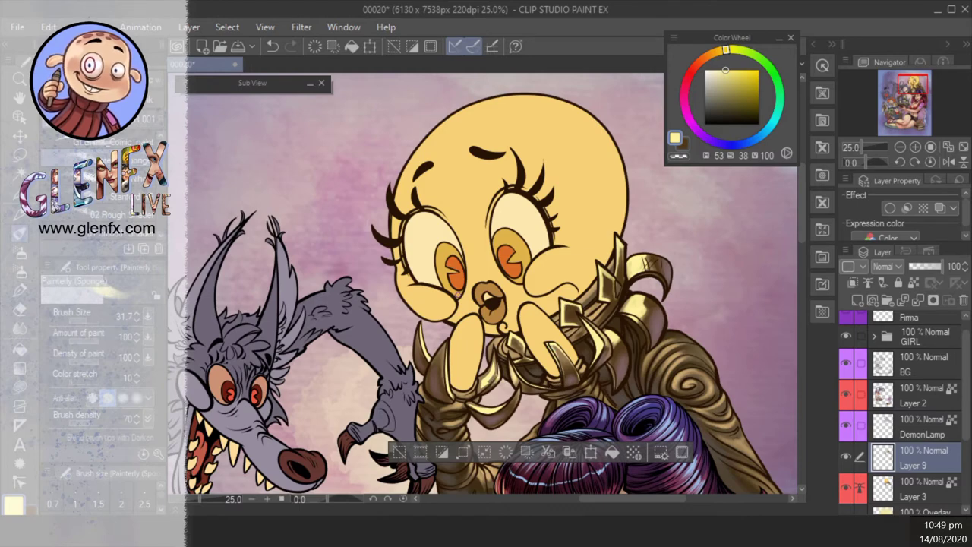
- Select the yellow areas of the creature's head and fingers by colour and hide the selection outline
{"action": "scroll", "coordinate": [458, 295], "scroll_direction": "down", "scroll_amount": 2}
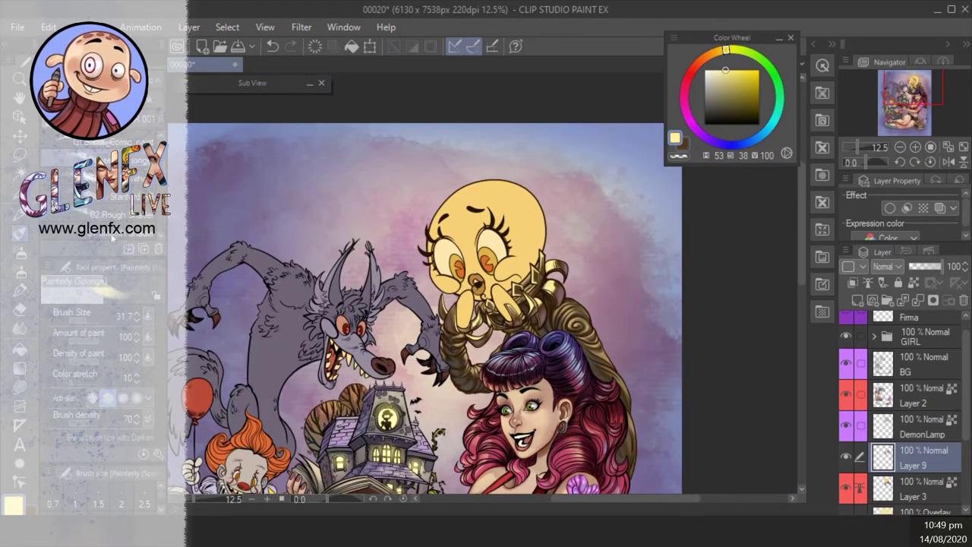
{"action": "scroll", "coordinate": [486, 304], "scroll_direction": "up", "scroll_amount": 2}
{"action": "key", "text": "w"}
{"action": "left_click", "coordinate": [493, 122]}
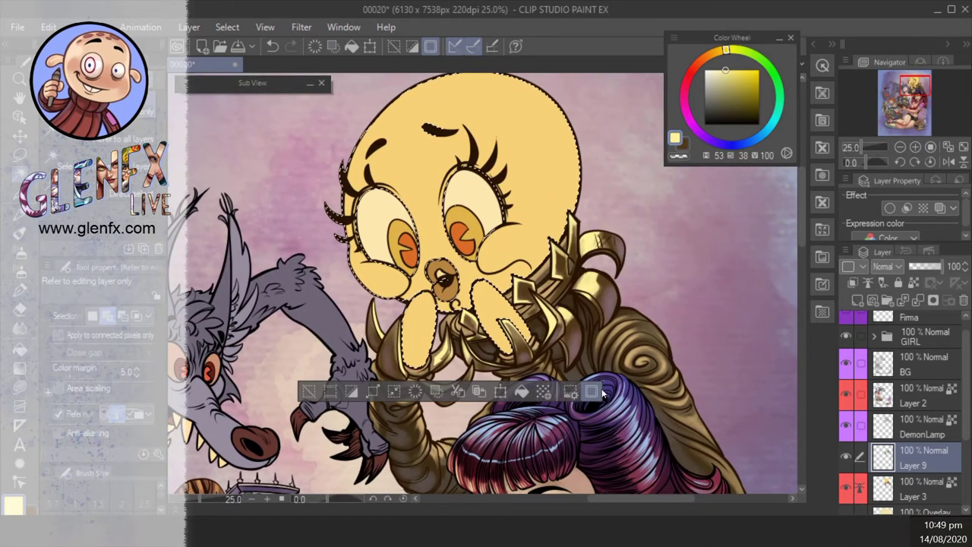
{"action": "key", "text": "ctrl+d"}
{"action": "key", "text": "b"}
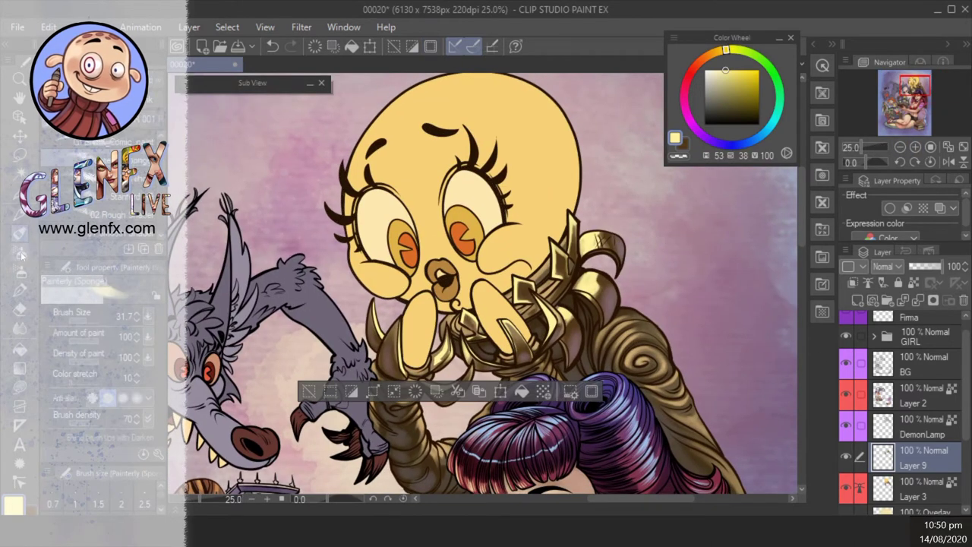
- Airbrush soft orange-brown shading (H 37, S 80, V 77) around the head and fingers and pink blush (H 338, S 80, V 77) on the cheeks
{"action": "left_click", "coordinate": [21, 257]}
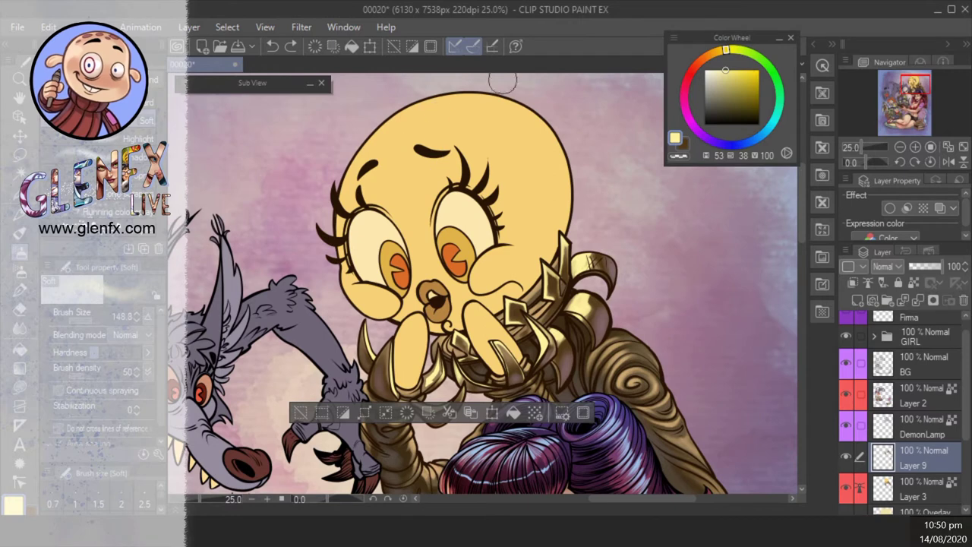
{"action": "left_click", "coordinate": [562, 117], "text": "alt"}
{"action": "mouse_move", "coordinate": [562, 118]}
{"action": "left_mouse_down"}
{"action": "mouse_move", "coordinate": [576, 194]}
{"action": "mouse_move", "coordinate": [505, 307]}
{"action": "mouse_move", "coordinate": [517, 98]}
{"action": "mouse_move", "coordinate": [524, 101]}
{"action": "mouse_move", "coordinate": [534, 121]}
{"action": "mouse_move", "coordinate": [357, 152]}
{"action": "left_mouse_up"}
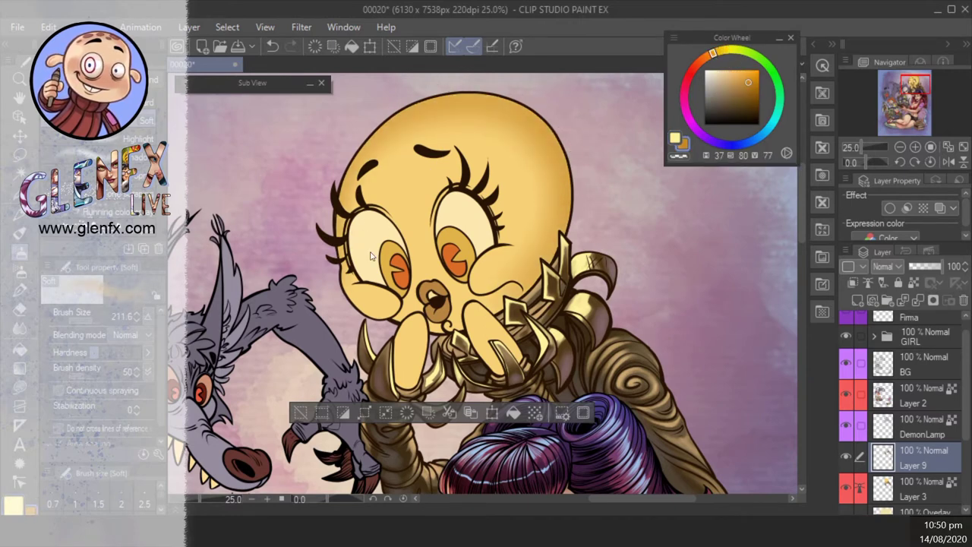
{"action": "left_click_drag", "start_coordinate": [372, 256], "coordinate": [521, 281]}
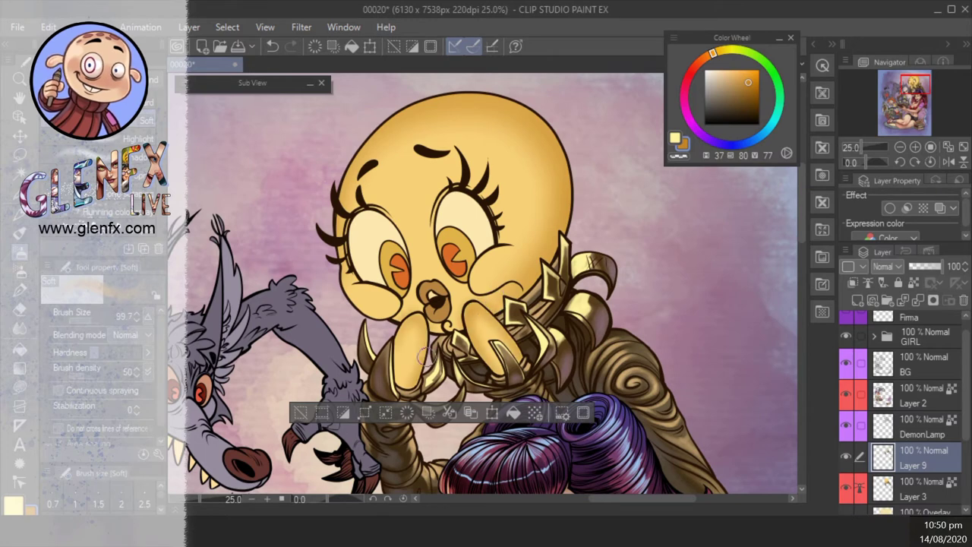
{"action": "left_click", "coordinate": [684, 91]}
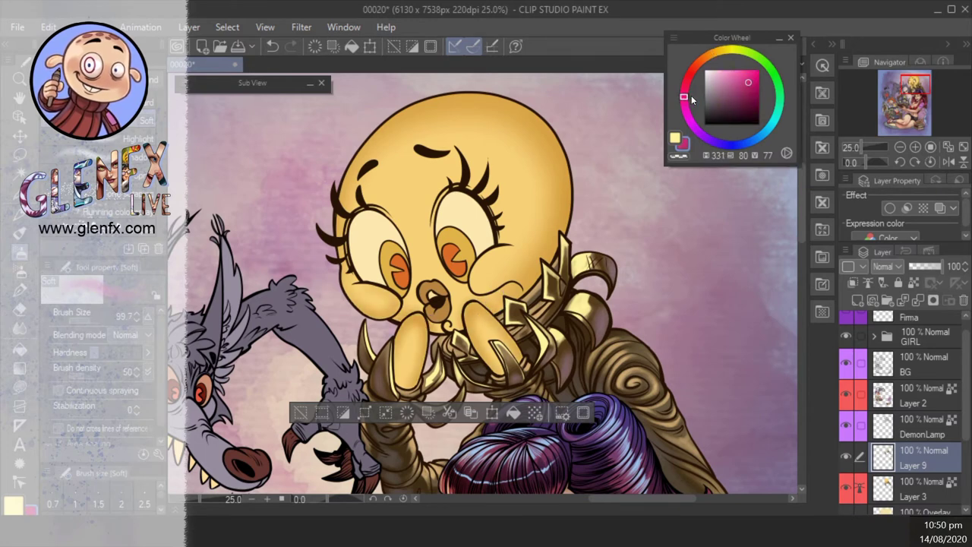
{"action": "mouse_move", "coordinate": [521, 245]}
{"action": "left_mouse_down"}
{"action": "mouse_move", "coordinate": [482, 280]}
{"action": "mouse_move", "coordinate": [368, 291]}
{"action": "mouse_move", "coordinate": [514, 224]}
{"action": "mouse_move", "coordinate": [520, 251]}
{"action": "left_mouse_up"}
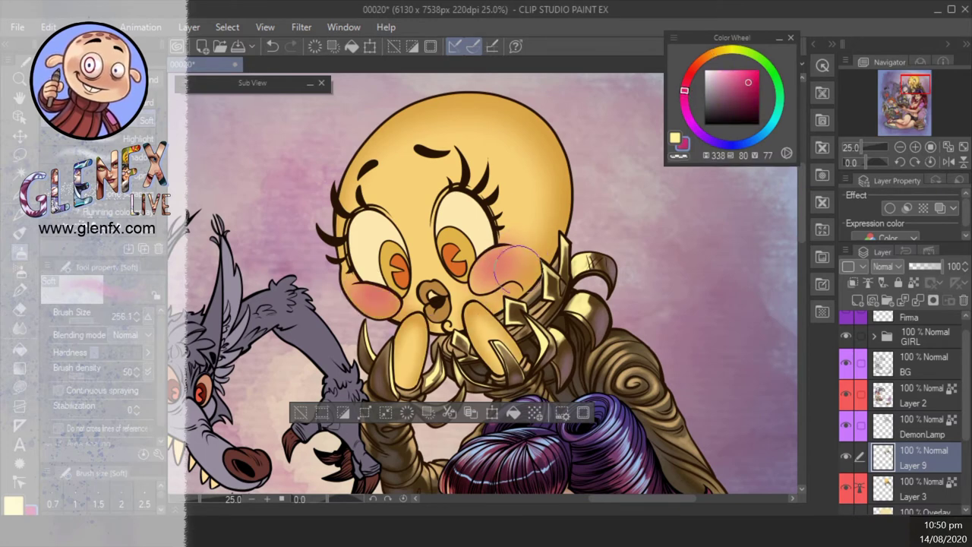
- Airbrush soft pale yellow highlights (H 53, S 38, V 100) on the fingers, face, cheeks and head, undoing one stroke
{"action": "key", "text": "c"}
{"action": "mouse_move", "coordinate": [480, 328]}
{"action": "left_mouse_down"}
{"action": "mouse_move", "coordinate": [501, 348]}
{"action": "mouse_move", "coordinate": [486, 317]}
{"action": "mouse_move", "coordinate": [509, 357]}
{"action": "left_mouse_up"}
{"action": "mouse_move", "coordinate": [403, 326]}
{"action": "left_mouse_down"}
{"action": "mouse_move", "coordinate": [406, 384]}
{"action": "mouse_move", "coordinate": [415, 332]}
{"action": "left_mouse_up"}
{"action": "key", "text": "ctrl+z"}
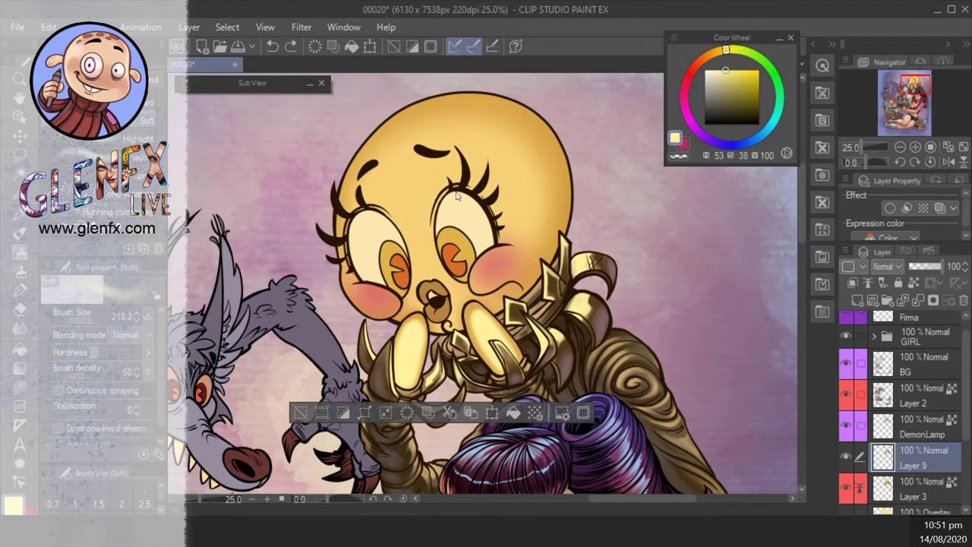
{"action": "mouse_move", "coordinate": [426, 190]}
{"action": "left_mouse_down"}
{"action": "mouse_move", "coordinate": [414, 250]}
{"action": "mouse_move", "coordinate": [371, 282]}
{"action": "mouse_move", "coordinate": [391, 310]}
{"action": "left_mouse_up"}
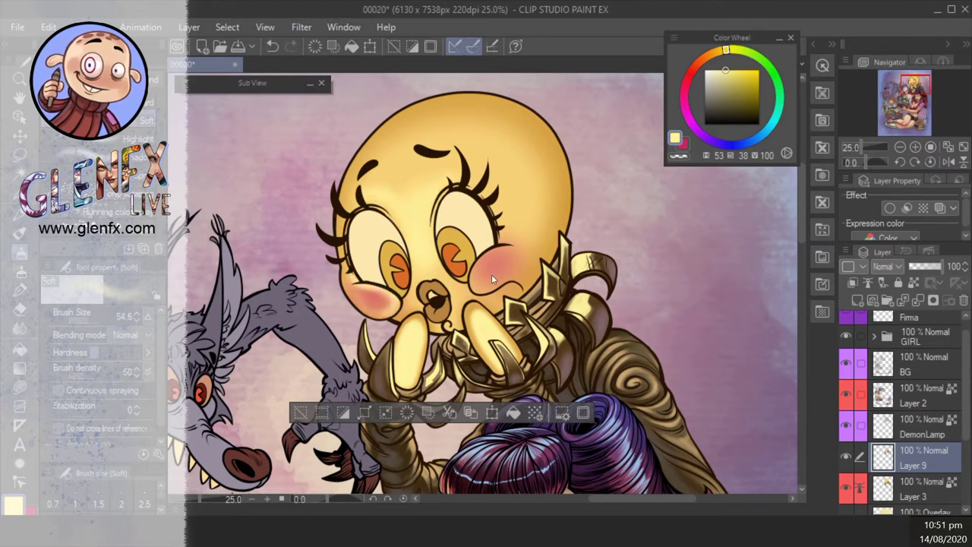
{"action": "left_click_drag", "start_coordinate": [476, 262], "coordinate": [520, 282]}
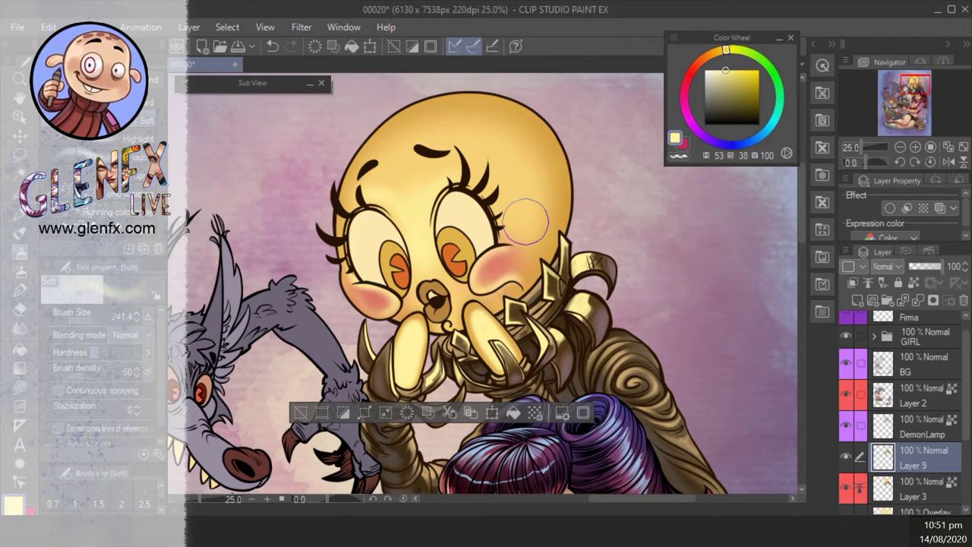
{"action": "left_click_drag", "start_coordinate": [521, 211], "coordinate": [539, 217]}
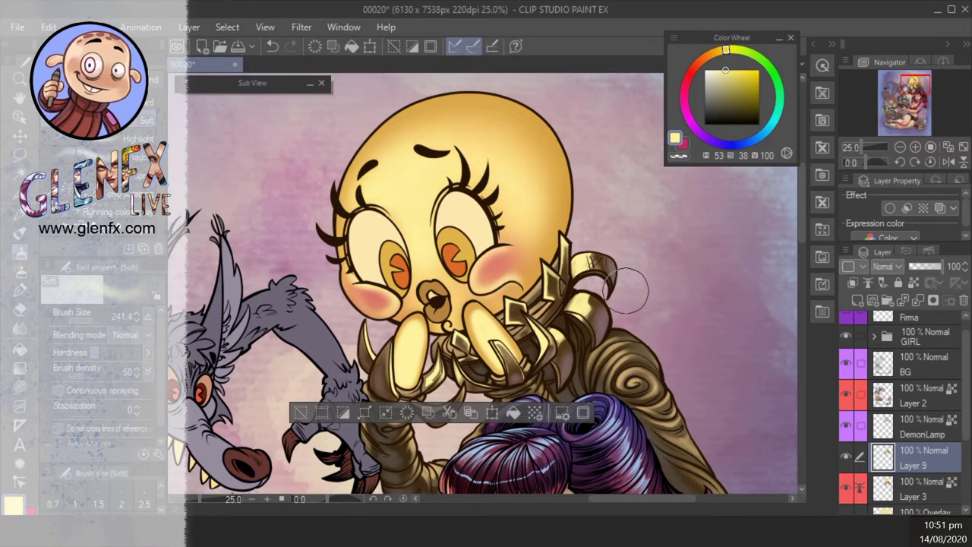
- Create an Add (Glow) layer above DemonLamp and airbrush a pale yellow glow over the head and fingers, blending it
{"action": "left_click", "coordinate": [908, 410]}
{"action": "key", "text": "ctrl+shift+n"}
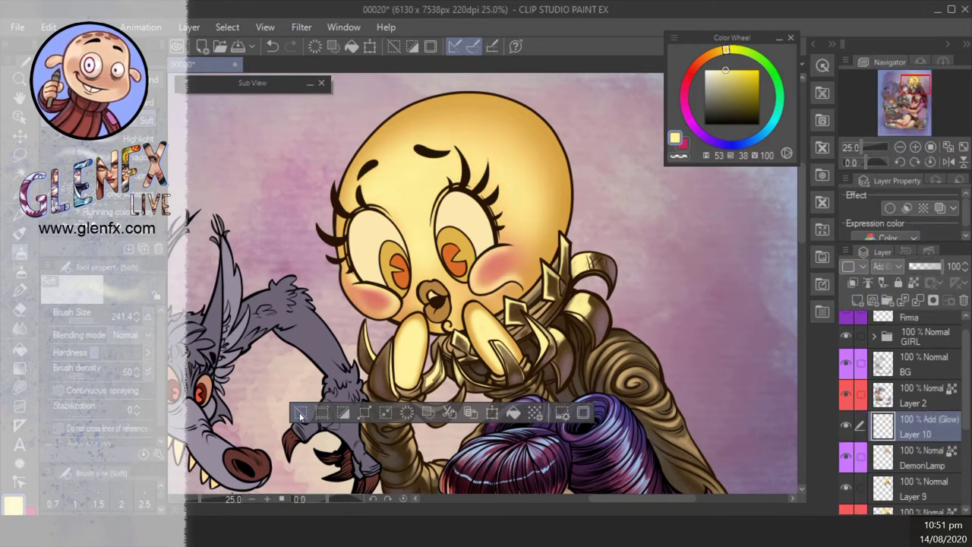
{"action": "mouse_move", "coordinate": [531, 174]}
{"action": "left_mouse_down"}
{"action": "mouse_move", "coordinate": [547, 205]}
{"action": "mouse_move", "coordinate": [411, 228]}
{"action": "mouse_move", "coordinate": [482, 326]}
{"action": "mouse_move", "coordinate": [575, 162]}
{"action": "left_mouse_up"}
{"action": "key", "text": "ctrl+z"}
{"action": "key", "text": "j"}
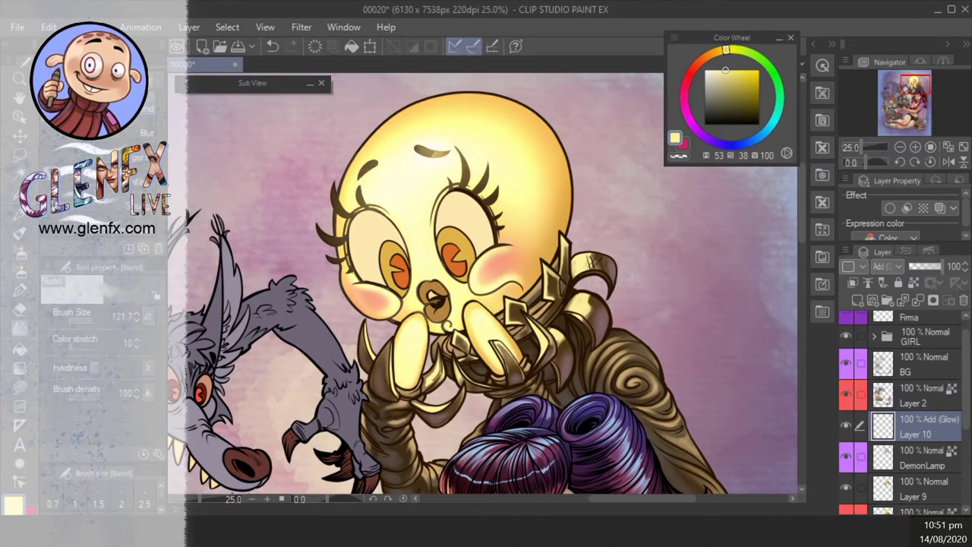
{"action": "key", "text": "b"}
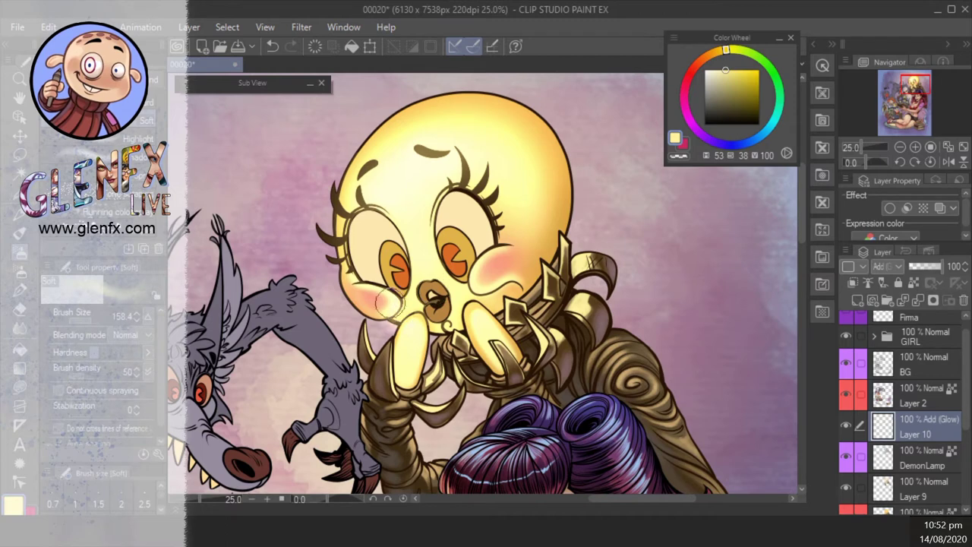
- Airbrush a pink glow (H 338, S 80, V 77) on the cheeks and a deeper pink (H 338, S 91, V 47) on the lips
{"action": "left_click", "coordinate": [380, 298], "text": "alt"}
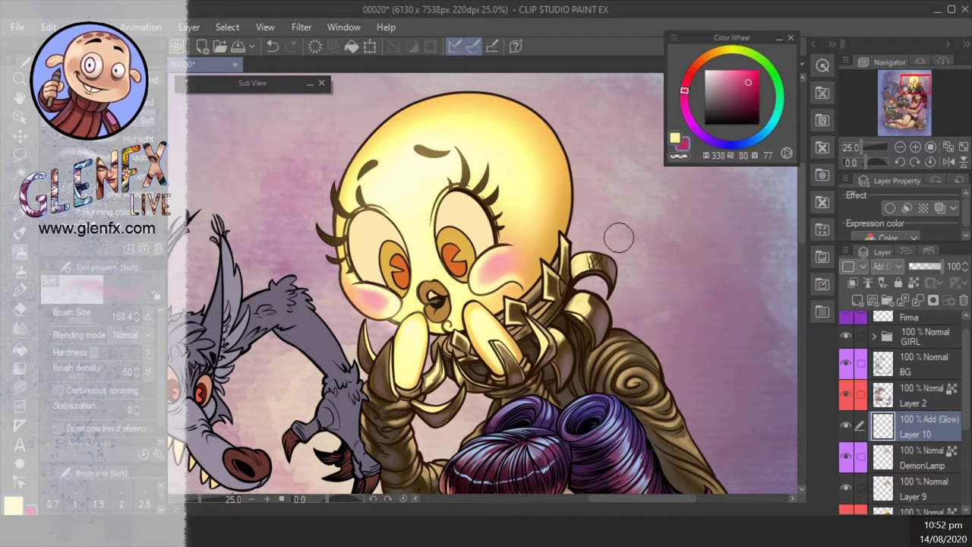
{"action": "left_click", "coordinate": [484, 282], "text": "alt"}
{"action": "left_click_drag", "start_coordinate": [433, 299], "coordinate": [439, 319]}
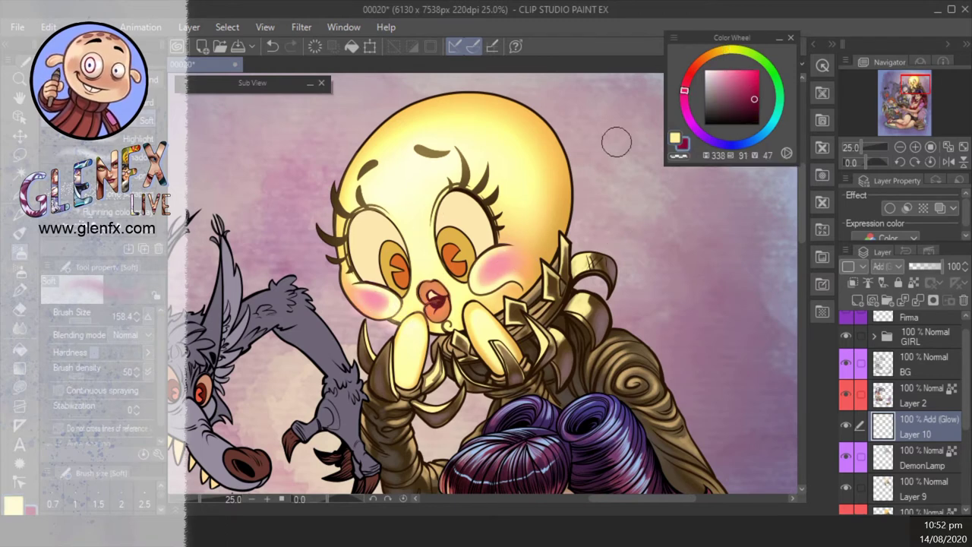
- Airbrush a cream glow (H 47, S 27, V 92) over the eyes and a golden glow (H 47, S 60, V 100) on the collar
{"action": "left_click", "coordinate": [720, 52]}
{"action": "left_click", "coordinate": [719, 73]}
{"action": "mouse_move", "coordinate": [468, 227]}
{"action": "left_mouse_down"}
{"action": "mouse_move", "coordinate": [458, 263]}
{"action": "mouse_move", "coordinate": [452, 207]}
{"action": "mouse_move", "coordinate": [395, 264]}
{"action": "mouse_move", "coordinate": [392, 283]}
{"action": "mouse_move", "coordinate": [468, 233]}
{"action": "mouse_move", "coordinate": [441, 251]}
{"action": "mouse_move", "coordinate": [479, 209]}
{"action": "left_mouse_up"}
{"action": "key", "text": "j"}
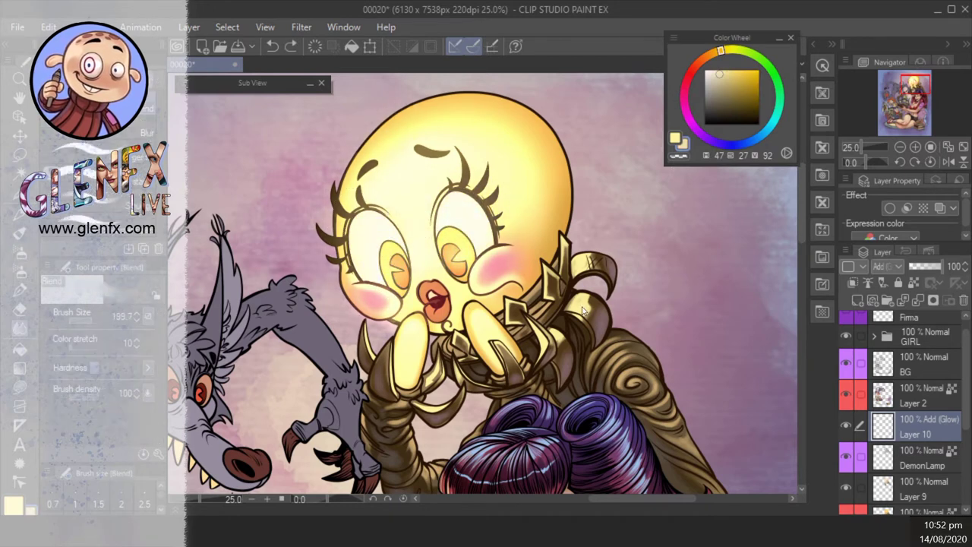
{"action": "key", "text": "b"}
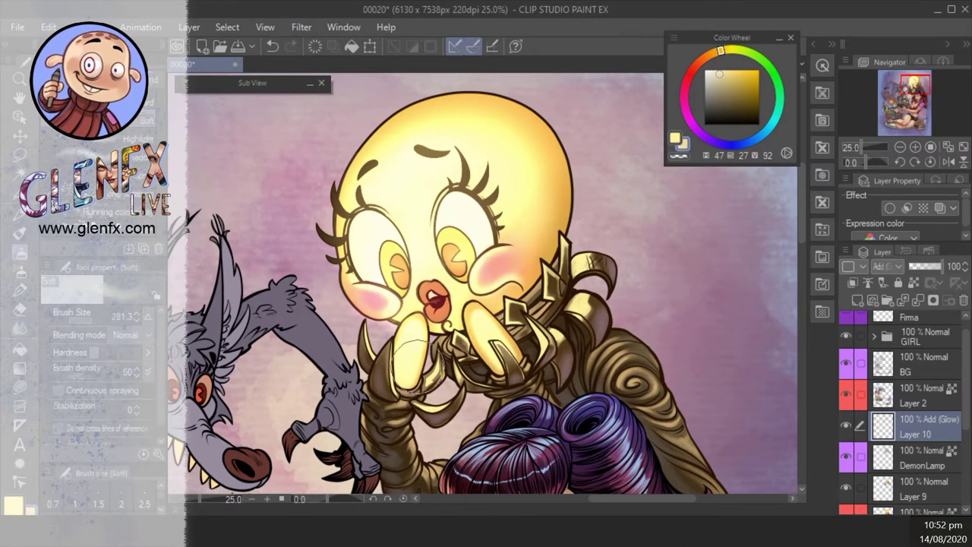
{"action": "mouse_move", "coordinate": [445, 342]}
{"action": "left_mouse_down"}
{"action": "mouse_move", "coordinate": [395, 399]}
{"action": "mouse_move", "coordinate": [531, 288]}
{"action": "mouse_move", "coordinate": [555, 220]}
{"action": "mouse_move", "coordinate": [581, 304]}
{"action": "mouse_move", "coordinate": [547, 338]}
{"action": "mouse_move", "coordinate": [562, 345]}
{"action": "mouse_move", "coordinate": [463, 376]}
{"action": "left_mouse_up"}
{"action": "scroll", "coordinate": [444, 226], "scroll_direction": "down", "scroll_amount": 2}
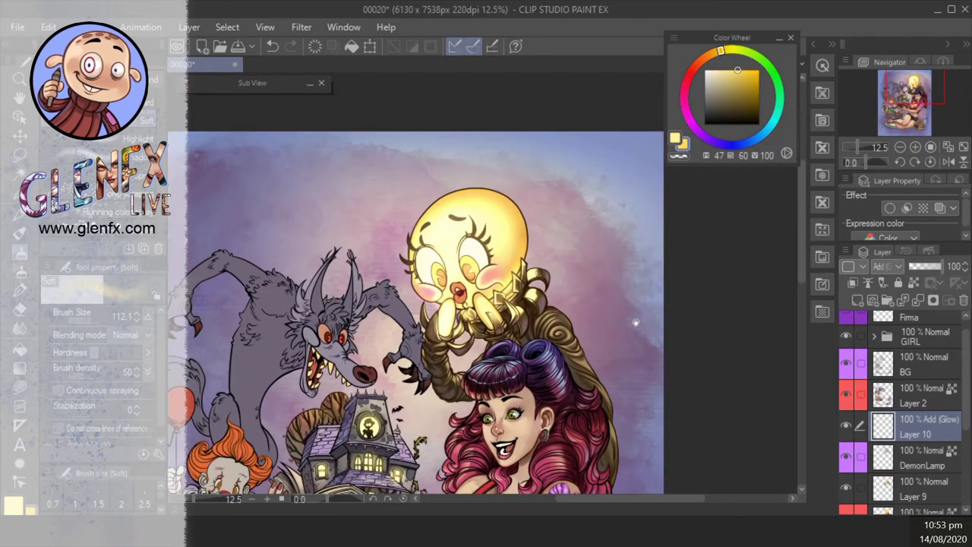
- Soften the glow around the lips and chin with the Blend tool at brush size 150
{"action": "scroll", "coordinate": [445, 226], "scroll_direction": "up", "scroll_amount": 3}
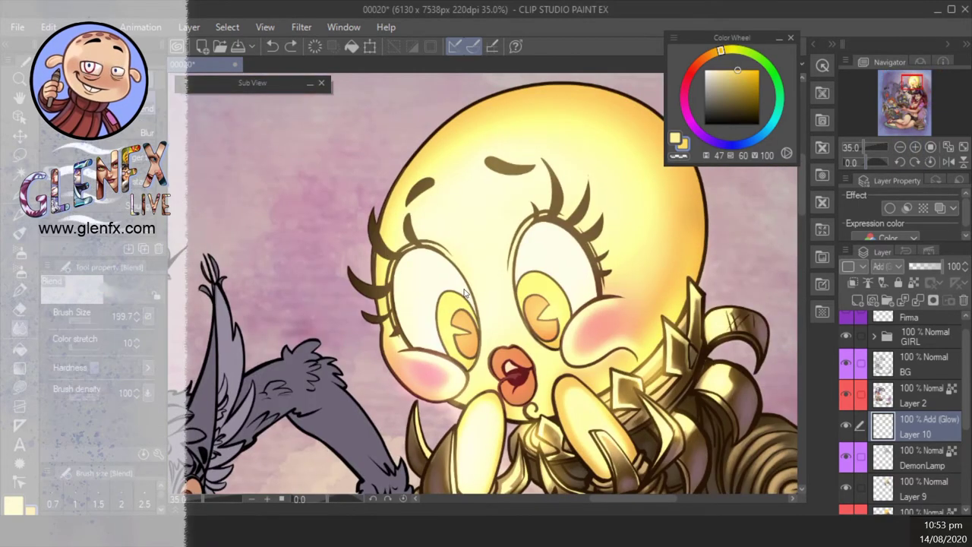
{"action": "key", "text": "j"}
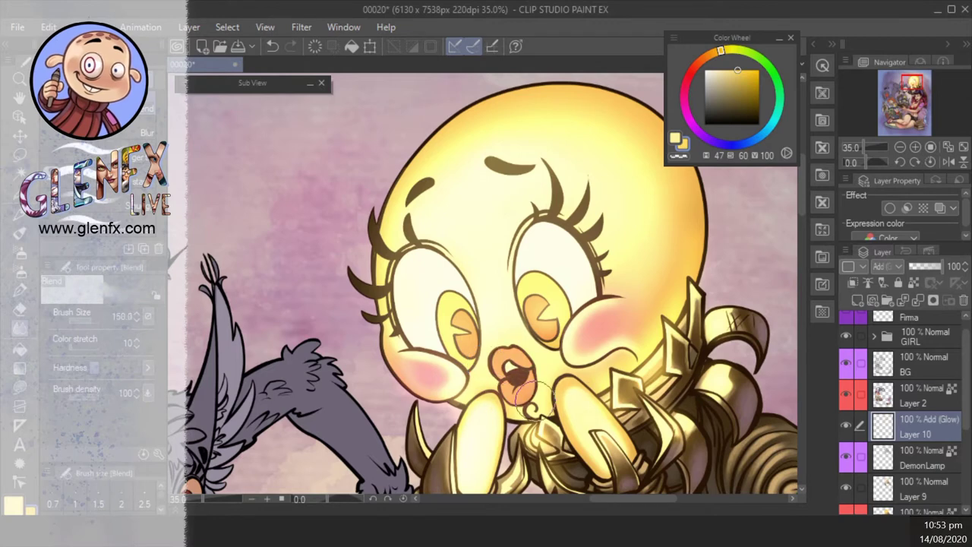
{"action": "left_click_drag", "start_coordinate": [534, 394], "coordinate": [516, 408]}
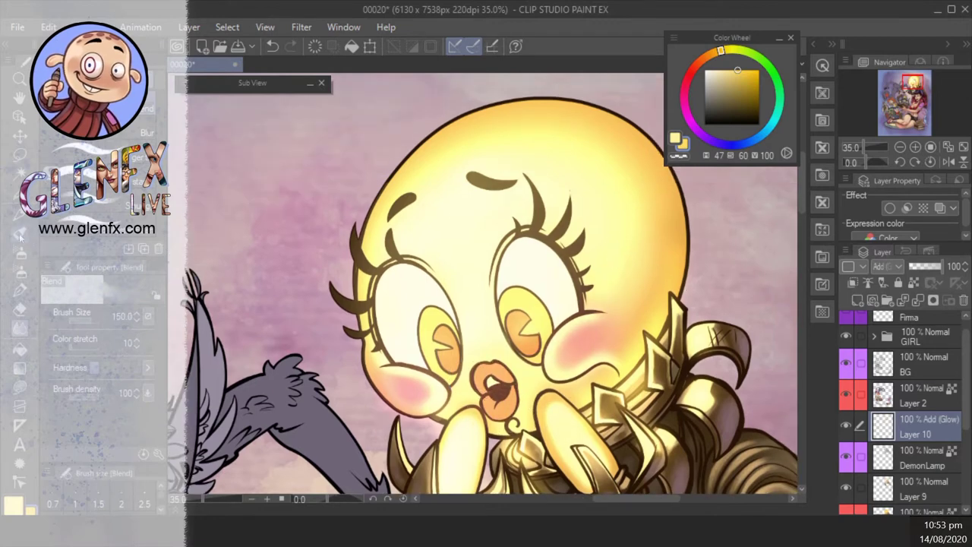
- Choose orange (H 33, S 62, V 98), activate Layer 9 and switch the glow layer off and back on to compare the face
{"action": "key", "text": "b"}
{"action": "left_click_drag", "start_coordinate": [759, 164], "coordinate": [781, 174]}
{"action": "key", "text": "alt+bracketleft"}
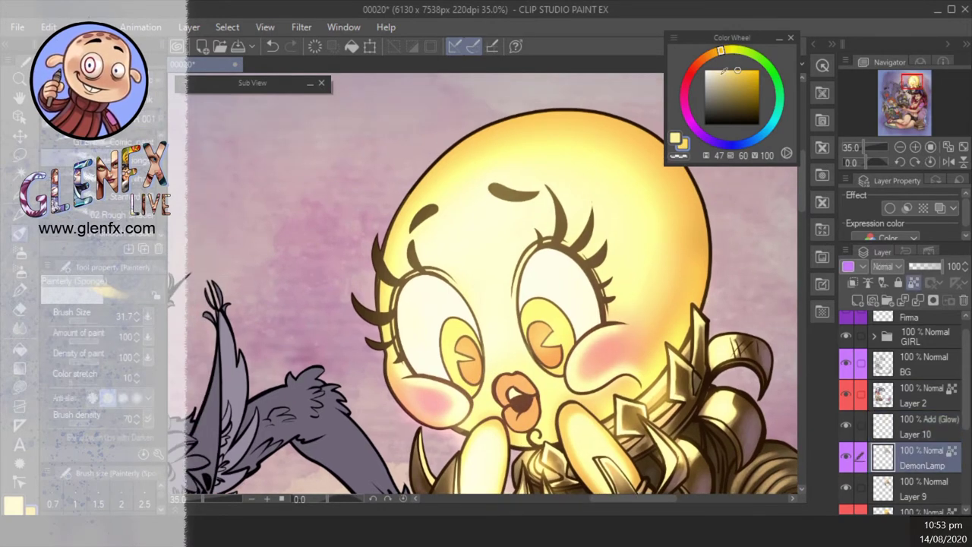
{"action": "left_click_drag", "start_coordinate": [733, 53], "coordinate": [710, 55]}
{"action": "left_click", "coordinate": [845, 425]}
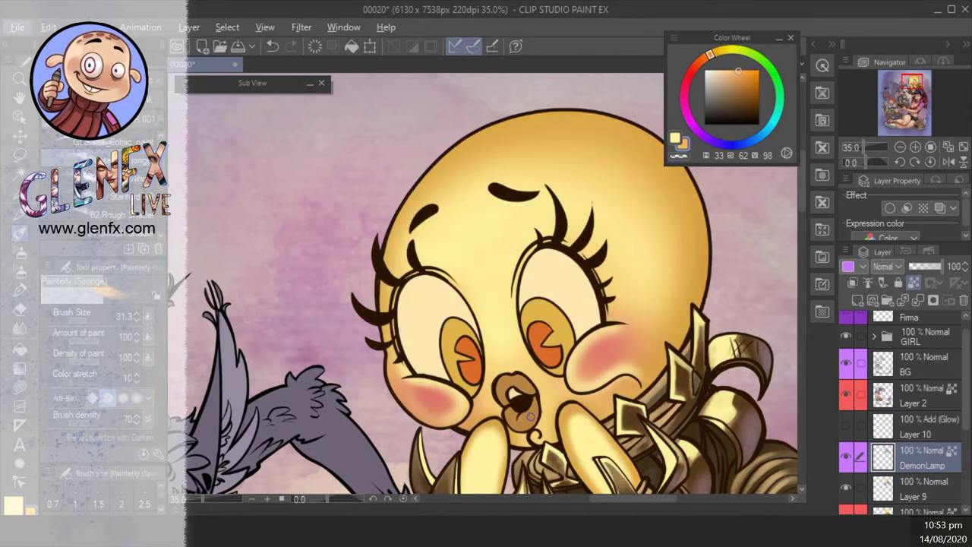
{"action": "left_click", "coordinate": [846, 456]}
{"action": "key", "text": "alt+bracketleft"}
{"action": "scroll", "coordinate": [854, 363], "scroll_direction": "down", "scroll_amount": 1}
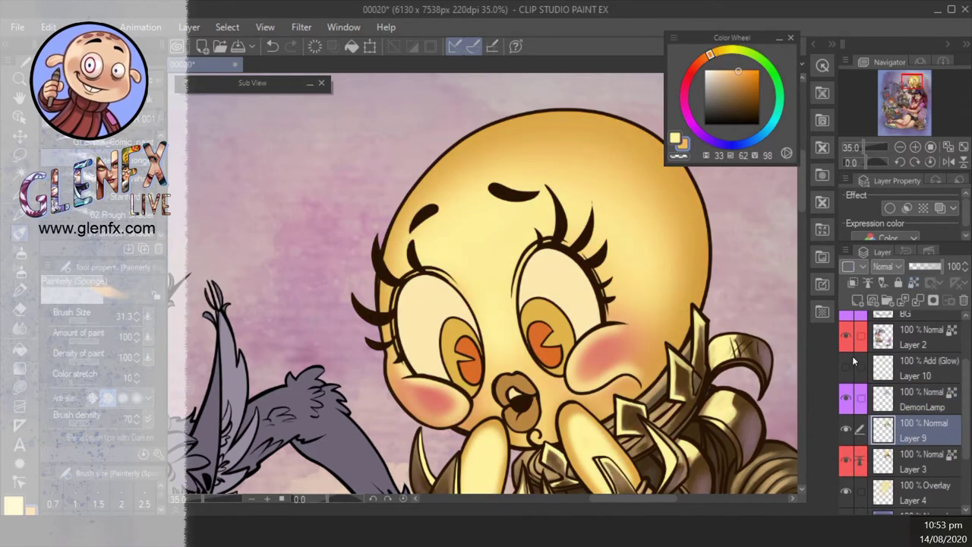
{"action": "left_click", "coordinate": [847, 366]}
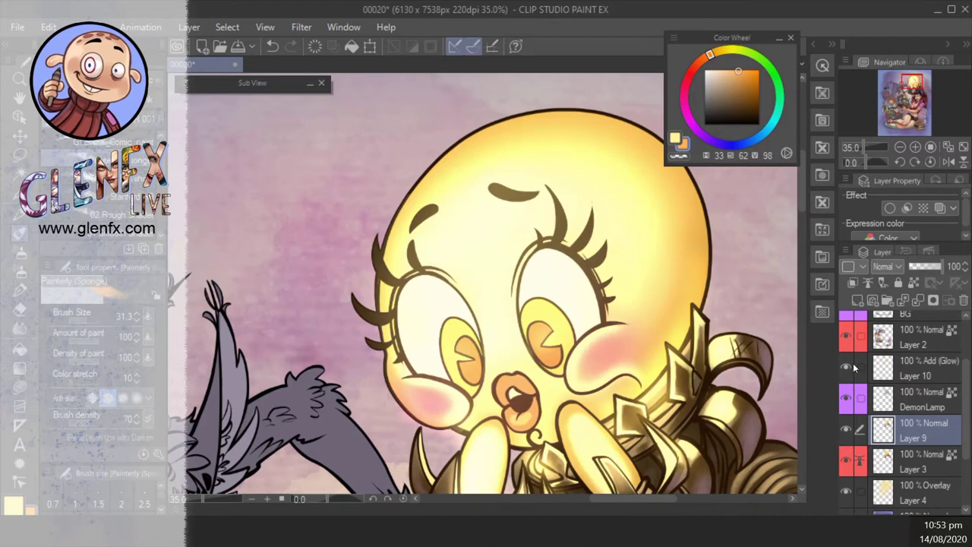
{"action": "left_click", "coordinate": [900, 147]}
{"action": "scroll", "coordinate": [524, 338], "scroll_direction": "up", "scroll_amount": 2}
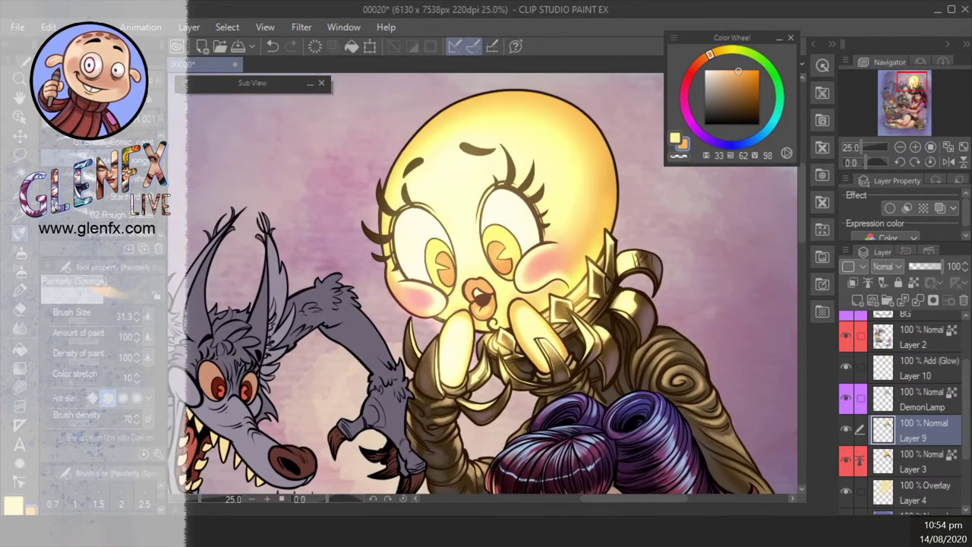
- Brush a pale yellow accent (H 53, S 38, V 100) on the finger with the Painterly sponge brush on the Add (Glow) layer
{"action": "key", "text": "b"}
{"action": "left_click", "coordinate": [534, 325], "text": "alt"}
{"action": "key", "text": "alt+bracketright"}
{"action": "key", "text": "bracketleft"}
{"action": "left_click_drag", "start_coordinate": [534, 325], "coordinate": [546, 357]}
{"action": "key", "text": "ctrl+minus"}
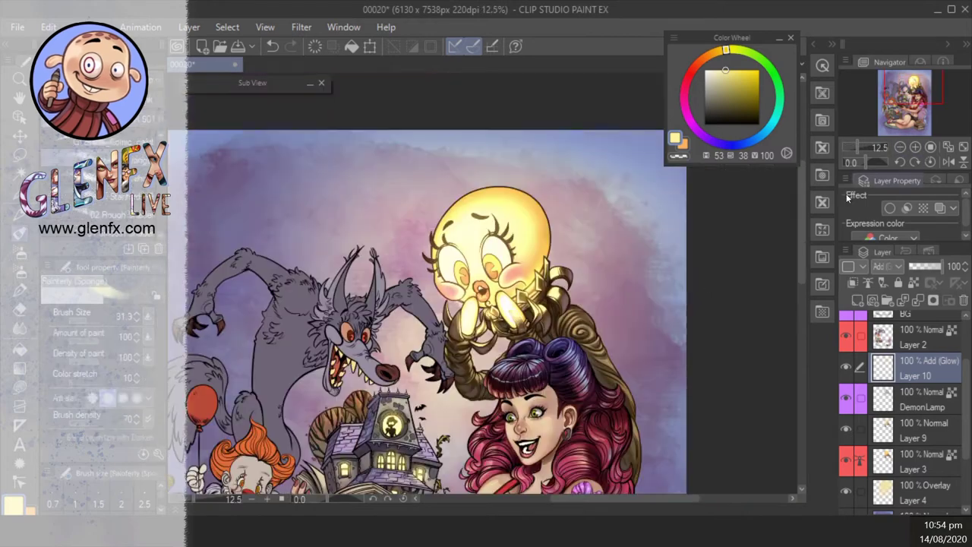
- Keep the glow layer in Add (Glow) mode, lower its opacity to 70%, and switch to Lasso fill on the DemonLamp layer
{"action": "left_click", "coordinate": [881, 266]}
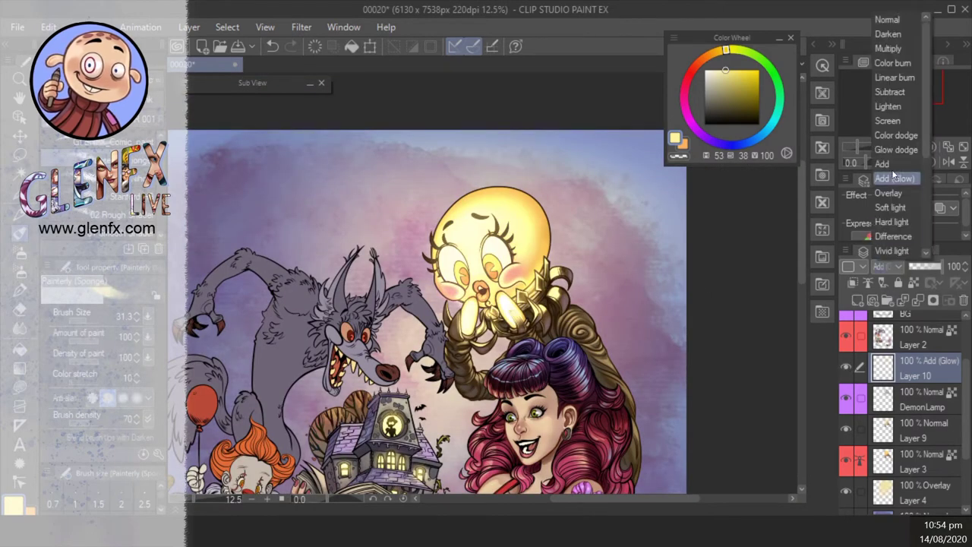
{"action": "left_click", "coordinate": [896, 178]}
{"action": "left_click", "coordinate": [929, 267]}
{"action": "left_click_drag", "start_coordinate": [929, 267], "coordinate": [935, 266]}
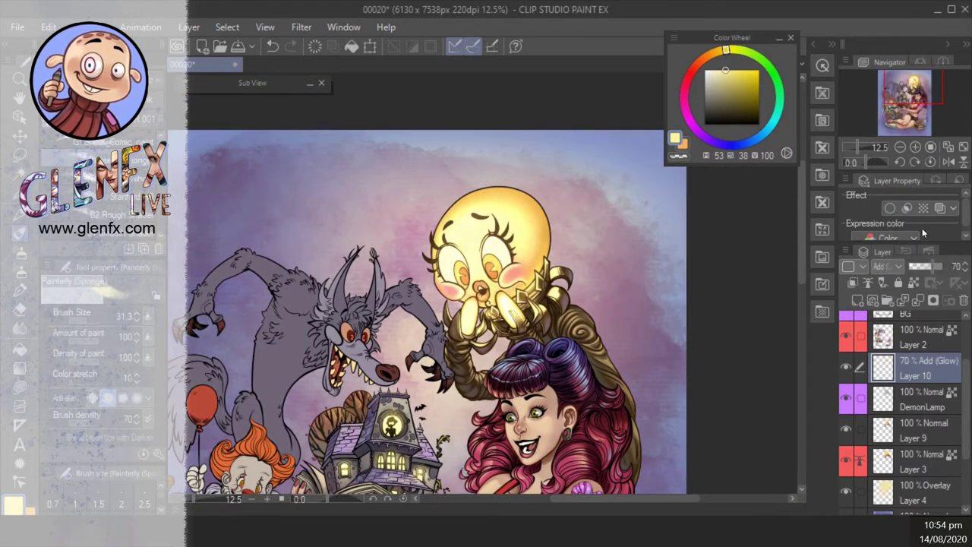
{"action": "key", "text": "ctrl+plus"}
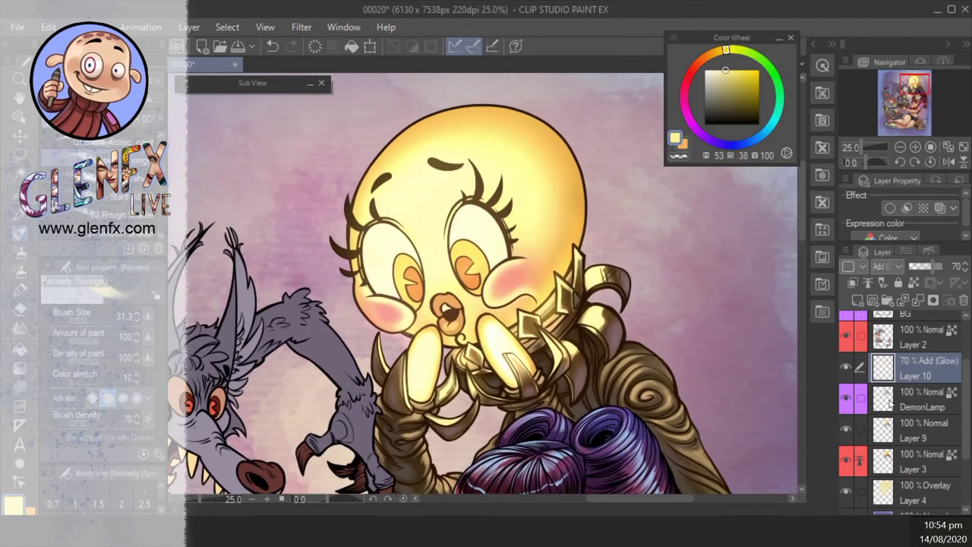
{"action": "left_click", "coordinate": [893, 405]}
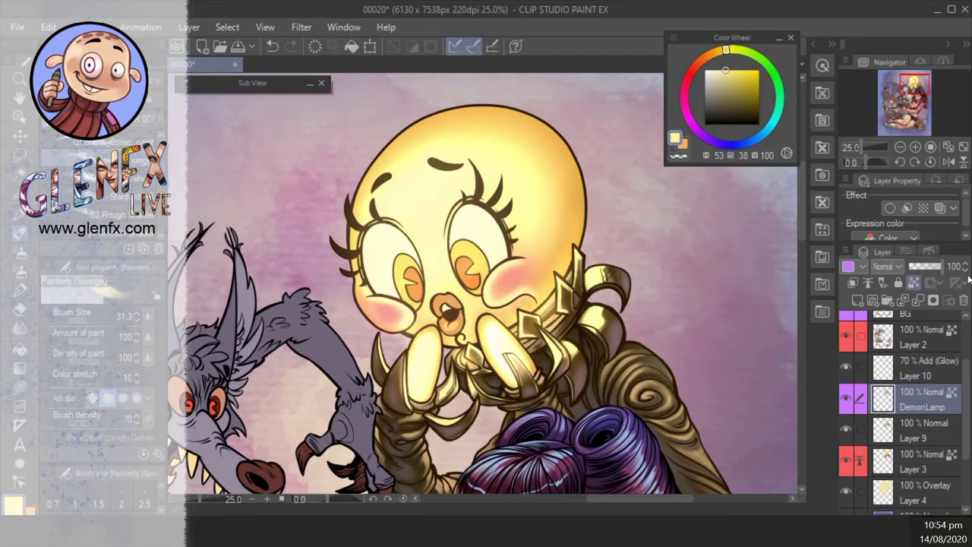
{"action": "key", "text": "u"}
- Try recolouring the head's outline pale cream (H 53, S 16, V 100) with Lasso fill, then undo the fills
{"action": "left_click", "coordinate": [712, 70]}
{"action": "left_click_drag", "start_coordinate": [381, 256], "coordinate": [451, 164]}
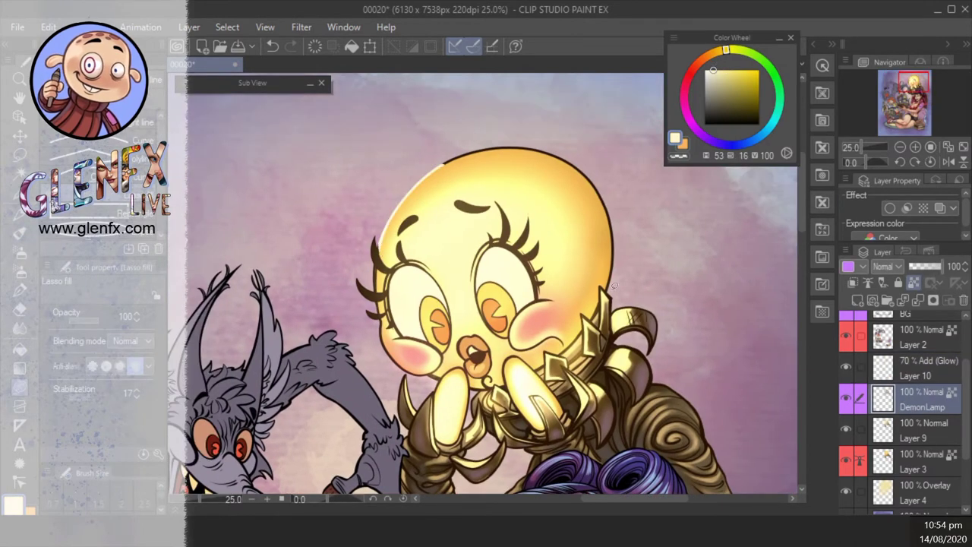
{"action": "mouse_move", "coordinate": [615, 287]}
{"action": "left_mouse_down"}
{"action": "mouse_move", "coordinate": [432, 160]}
{"action": "mouse_move", "coordinate": [429, 182]}
{"action": "left_mouse_up"}
{"action": "key", "text": "ctrl+z"}
{"action": "key", "text": "ctrl+z"}
- Recolour the outline around the top of the head orange-brown (H 36, S 83, V 79) with Lasso fill
{"action": "left_click", "coordinate": [712, 54]}
{"action": "left_click", "coordinate": [751, 79]}
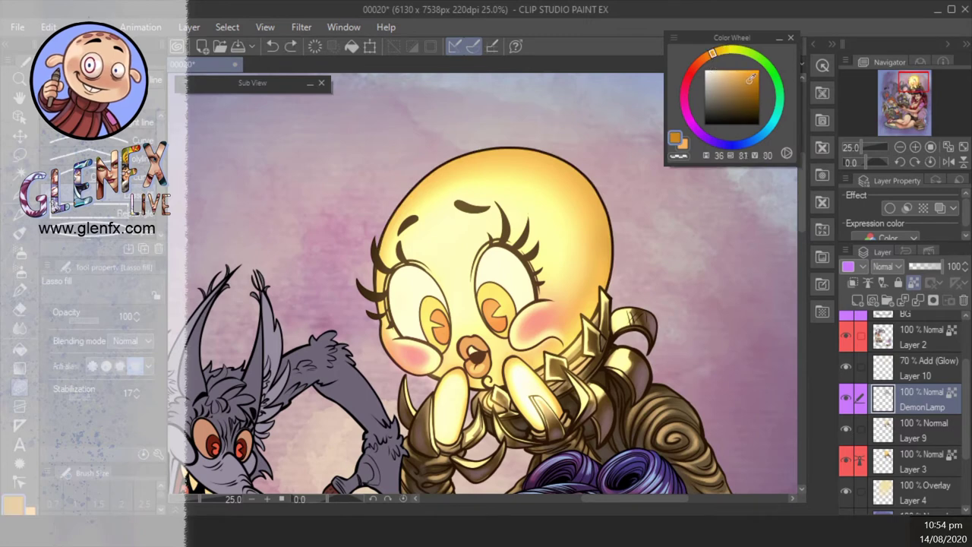
{"action": "left_click_drag", "start_coordinate": [389, 235], "coordinate": [494, 162]}
{"action": "left_click_drag", "start_coordinate": [605, 272], "coordinate": [486, 148]}
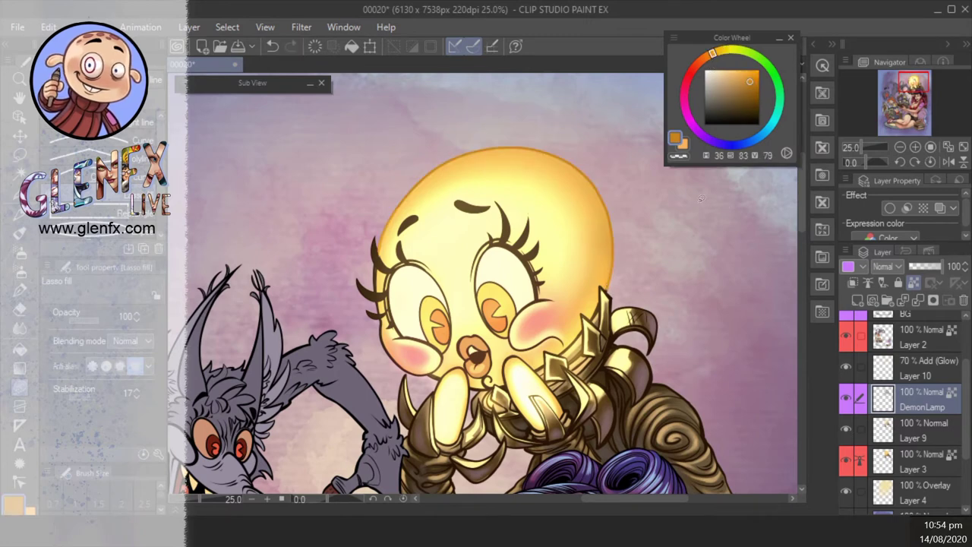
- Recolour the outline around the top of the head dark red (H 355, S 81, V 63) with Lasso fill
{"action": "left_click", "coordinate": [688, 76]}
{"action": "left_click", "coordinate": [748, 91]}
{"action": "left_click", "coordinate": [691, 81]}
{"action": "left_click", "coordinate": [691, 81]}
{"action": "left_click_drag", "start_coordinate": [549, 152], "coordinate": [613, 251]}
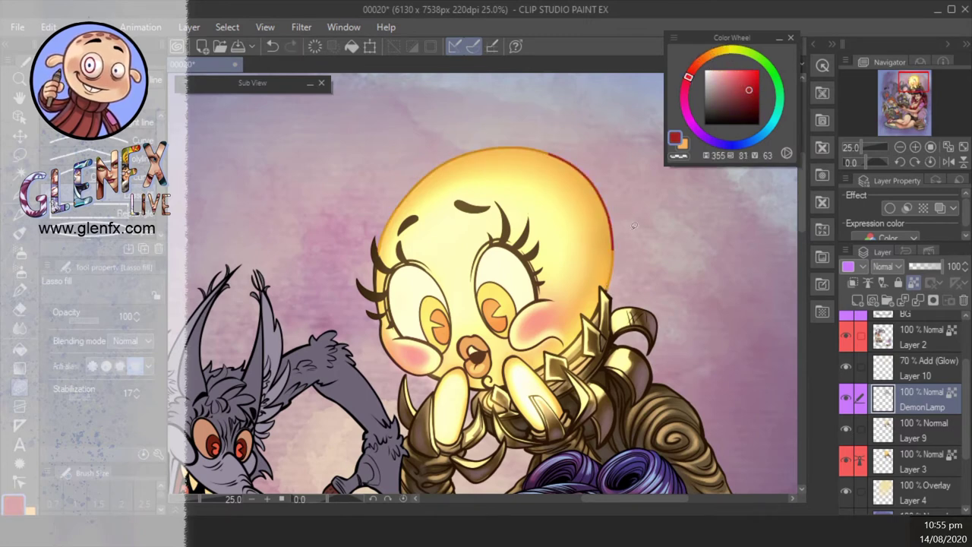
{"action": "left_click_drag", "start_coordinate": [387, 257], "coordinate": [400, 246]}
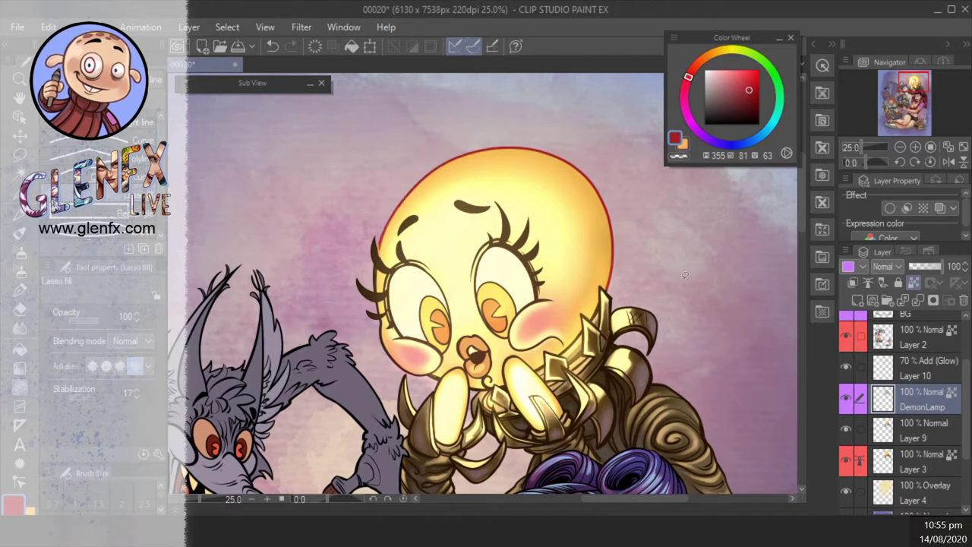
- Recolour the head's outline bright red (H 6, S 94, V 97) with Lasso fill
{"action": "scroll", "coordinate": [684, 276], "scroll_direction": "up", "scroll_amount": 2}
{"action": "left_click", "coordinate": [692, 70]}
{"action": "left_click", "coordinate": [756, 72]}
{"action": "left_click_drag", "start_coordinate": [572, 167], "coordinate": [718, 314]}
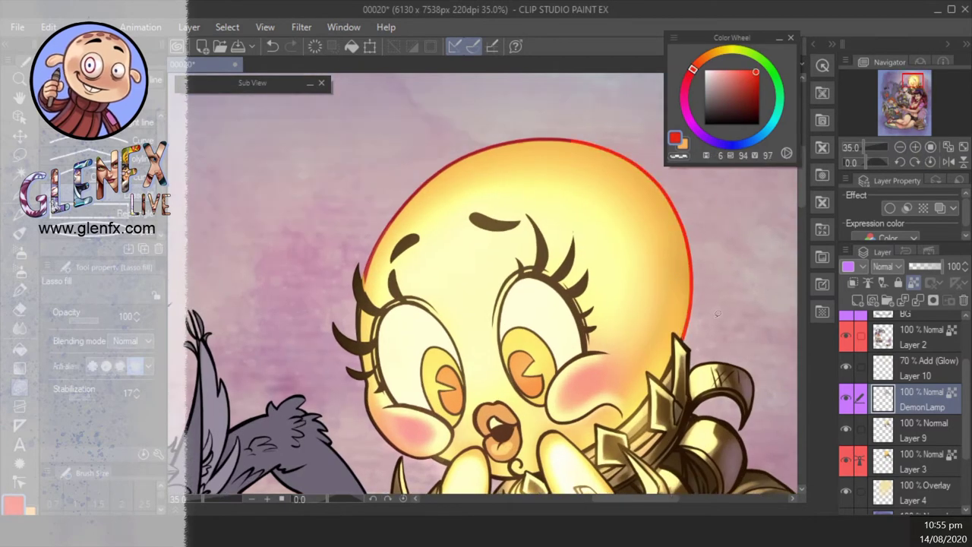
- With the glow layer hidden, recolour the outline of the face's left side and left cheek bright red (H 6, S 94, V 97) using Lasso fill
{"action": "left_click", "coordinate": [366, 294], "text": "alt"}
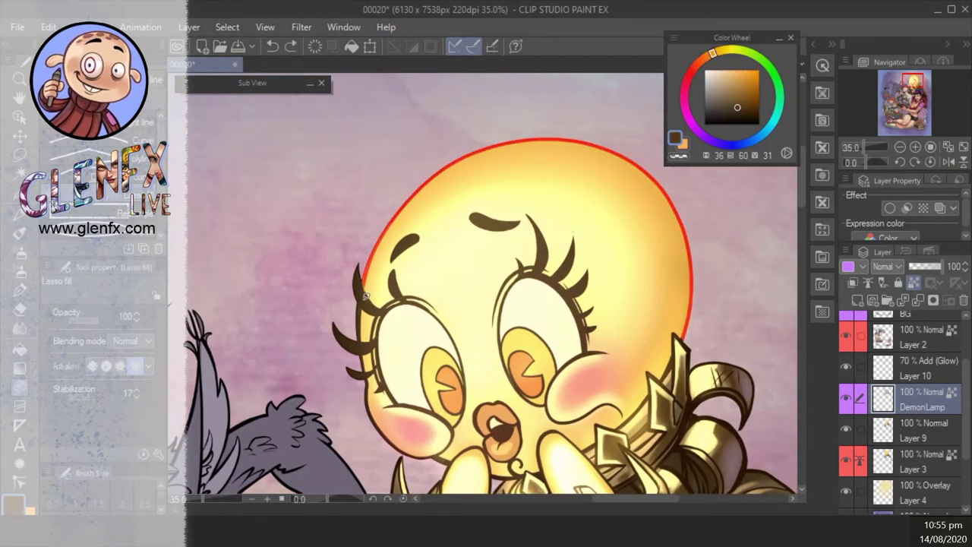
{"action": "left_click", "coordinate": [845, 366]}
{"action": "left_click", "coordinate": [359, 281], "text": "alt"}
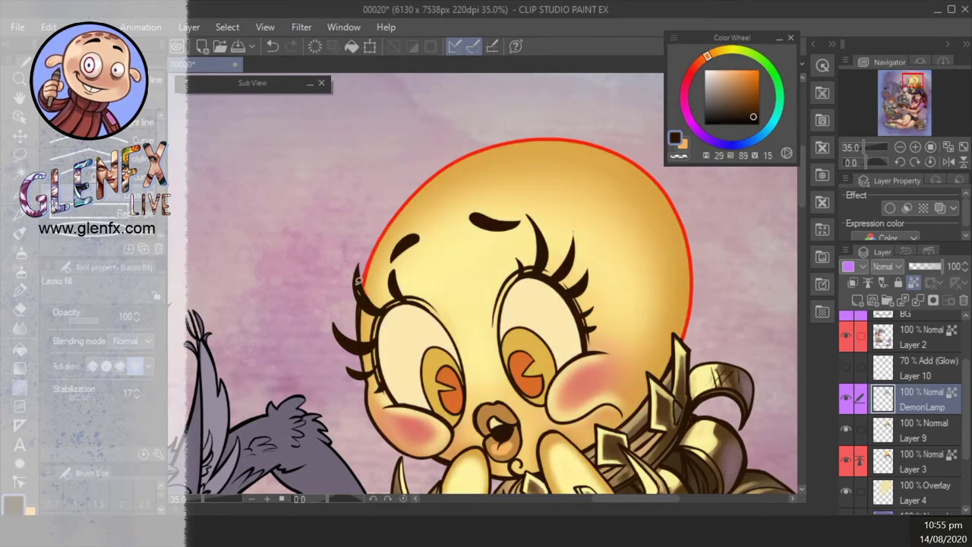
{"action": "left_click", "coordinate": [372, 258], "text": "alt"}
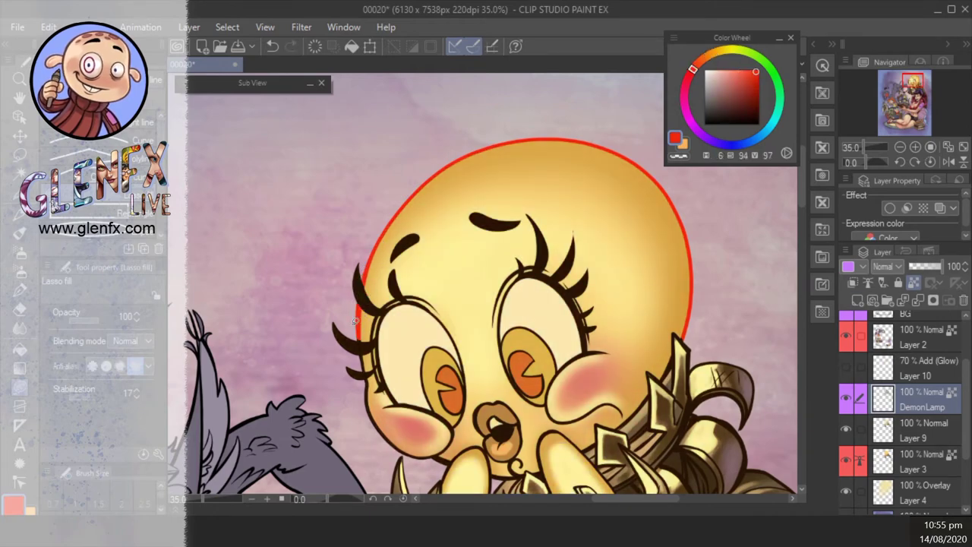
{"action": "scroll", "coordinate": [353, 327], "scroll_direction": "up", "scroll_amount": 3}
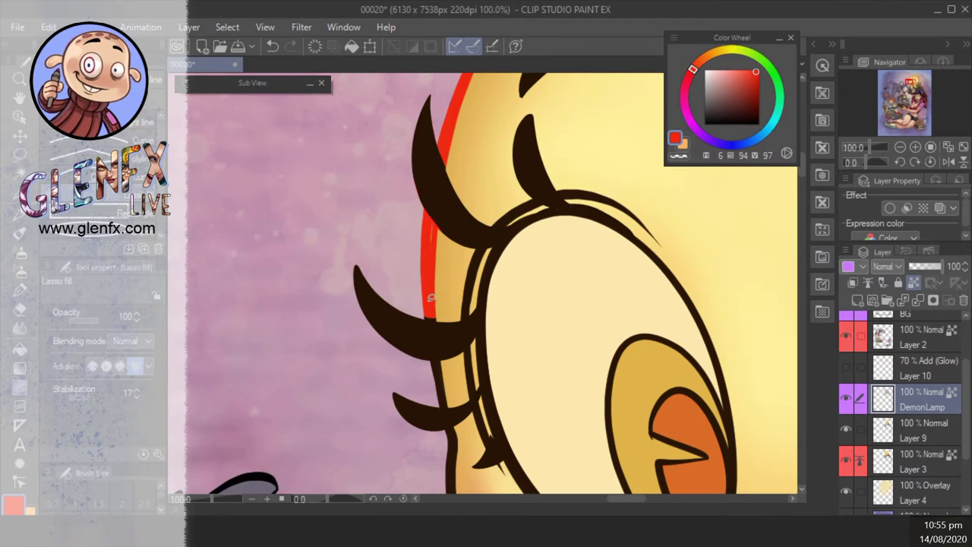
{"action": "left_click_drag", "start_coordinate": [427, 358], "coordinate": [304, 106]}
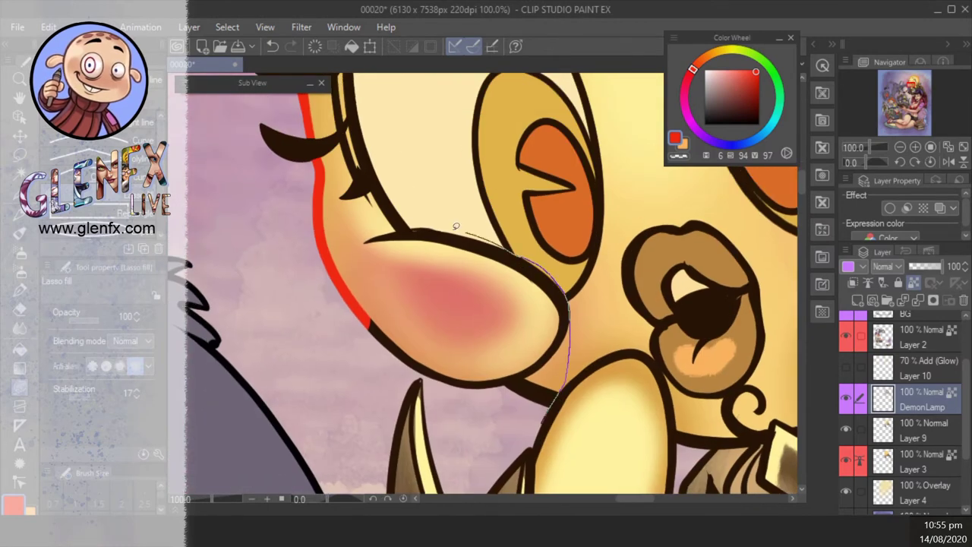
{"action": "mouse_move", "coordinate": [456, 226]}
{"action": "left_mouse_down"}
{"action": "mouse_move", "coordinate": [486, 408]}
{"action": "mouse_move", "coordinate": [532, 414]}
{"action": "left_mouse_up"}
{"action": "left_click_drag", "start_coordinate": [680, 301], "coordinate": [581, 338]}
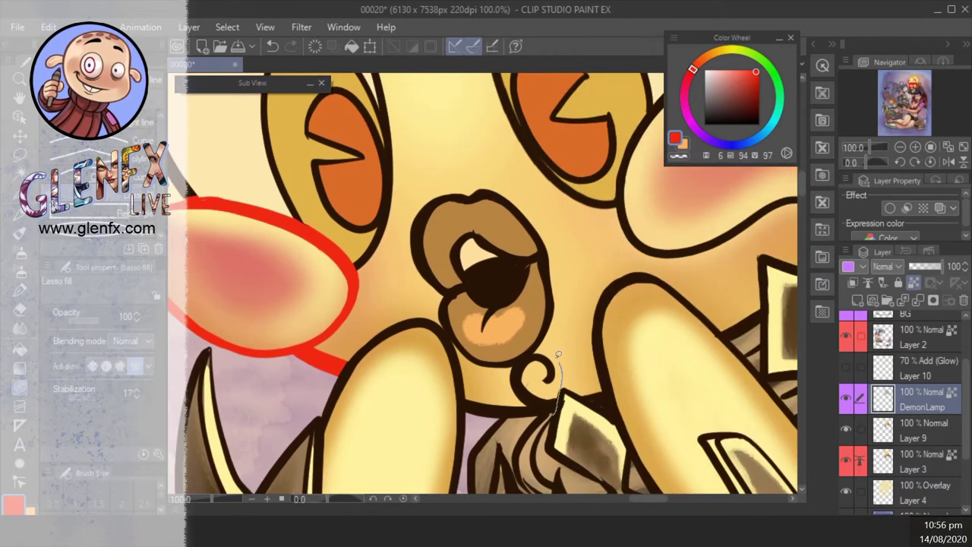
- Recolour the chin line, its small curl and the jaw line beside the collar bright red with Lasso fill
{"action": "left_click_drag", "start_coordinate": [471, 414], "coordinate": [472, 412]}
{"action": "left_click_drag", "start_coordinate": [650, 342], "coordinate": [542, 403]}
{"action": "mouse_move", "coordinate": [687, 304]}
{"action": "left_mouse_down"}
{"action": "mouse_move", "coordinate": [589, 342]}
{"action": "mouse_move", "coordinate": [607, 357]}
{"action": "mouse_move", "coordinate": [706, 264]}
{"action": "mouse_move", "coordinate": [726, 300]}
{"action": "left_mouse_up"}
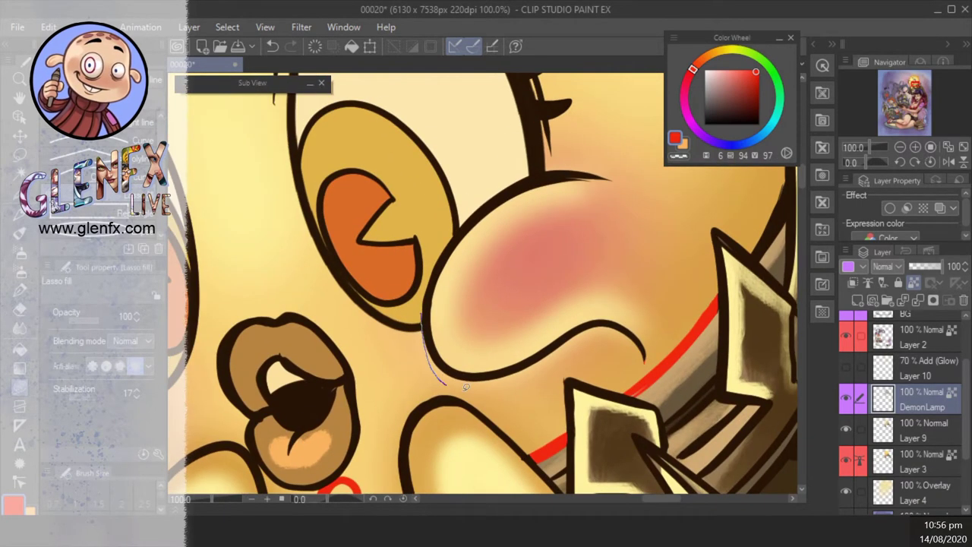
- Recolour the outline of the creature's right cheek bright red with Lasso fill, leaving the eye's outline dark
{"action": "mouse_move", "coordinate": [424, 311]}
{"action": "left_mouse_down"}
{"action": "mouse_move", "coordinate": [645, 357]}
{"action": "mouse_move", "coordinate": [600, 425]}
{"action": "left_mouse_up"}
{"action": "mouse_move", "coordinate": [416, 380]}
{"action": "left_mouse_down"}
{"action": "mouse_move", "coordinate": [587, 246]}
{"action": "mouse_move", "coordinate": [531, 262]}
{"action": "left_mouse_up"}
{"action": "left_click_drag", "start_coordinate": [532, 262], "coordinate": [531, 281]}
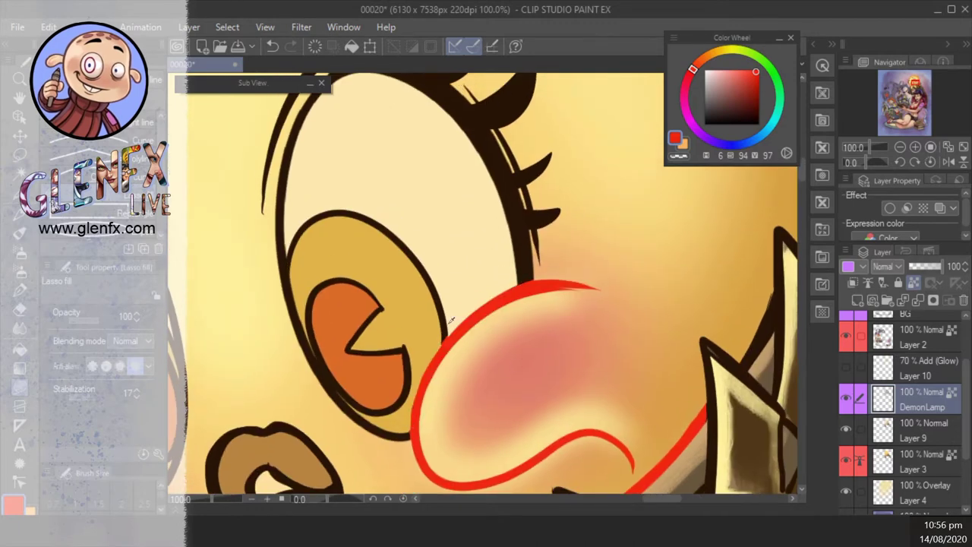
{"action": "left_click", "coordinate": [446, 340], "text": "alt"}
{"action": "left_click", "coordinate": [516, 296], "text": "alt"}
{"action": "mouse_move", "coordinate": [765, 286]}
{"action": "left_mouse_down"}
{"action": "mouse_move", "coordinate": [630, 320]}
{"action": "mouse_move", "coordinate": [642, 343]}
{"action": "left_mouse_up"}
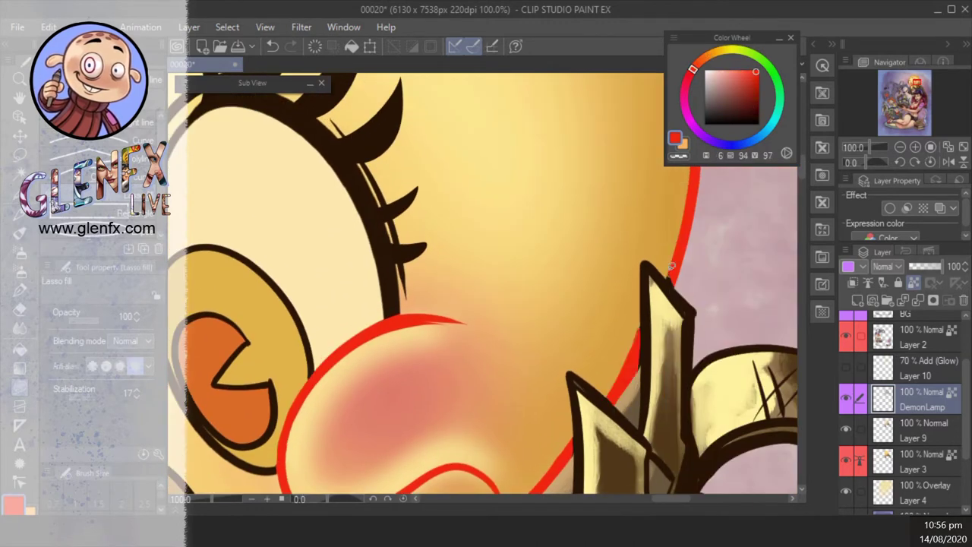
{"action": "scroll", "coordinate": [595, 260], "scroll_direction": "down", "scroll_amount": 3}
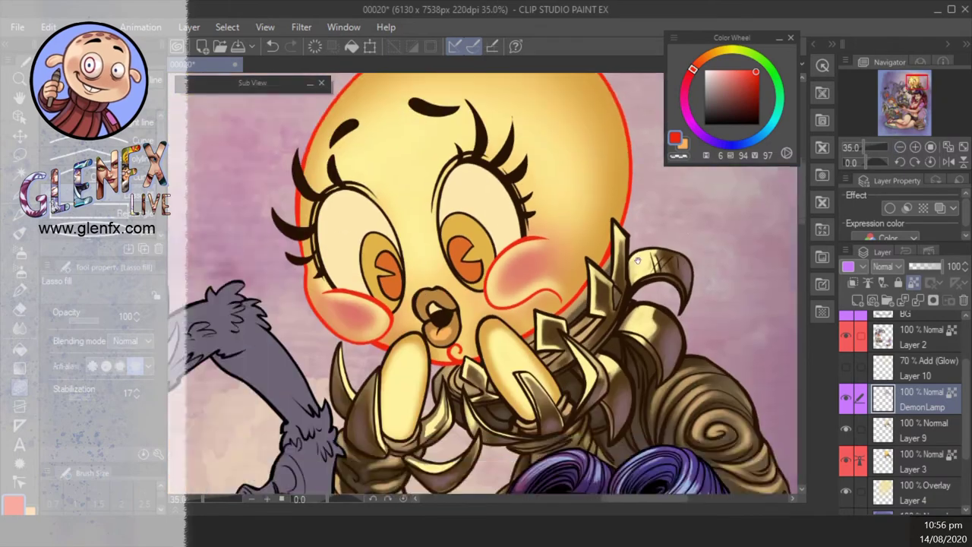
- Recolour the outline of the creature's left finger orange-brown (H 30, S 100, V 55) with Lasso fill
{"action": "scroll", "coordinate": [630, 347], "scroll_direction": "up", "scroll_amount": 2}
{"action": "left_click_drag", "start_coordinate": [631, 348], "coordinate": [686, 135]}
{"action": "left_click", "coordinate": [757, 94]}
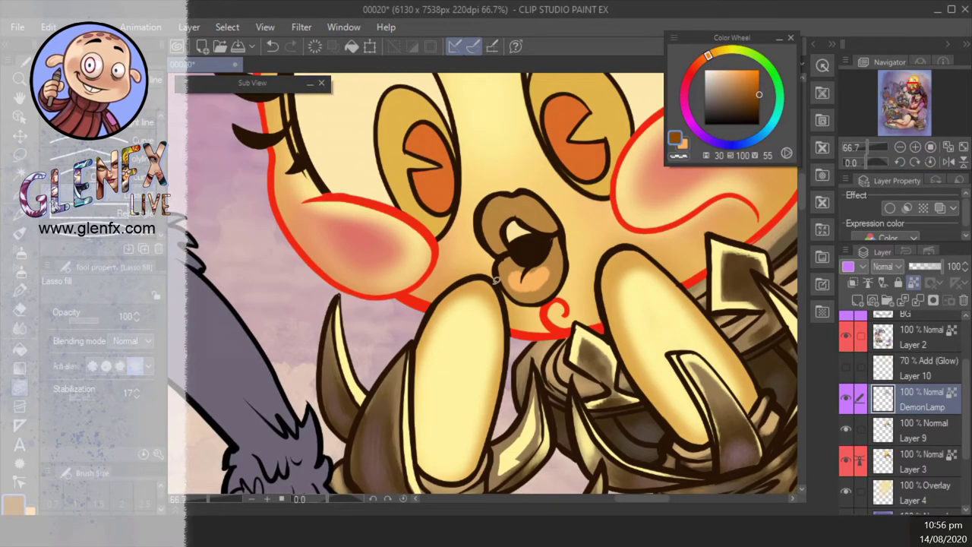
{"action": "left_click_drag", "start_coordinate": [454, 354], "coordinate": [417, 355]}
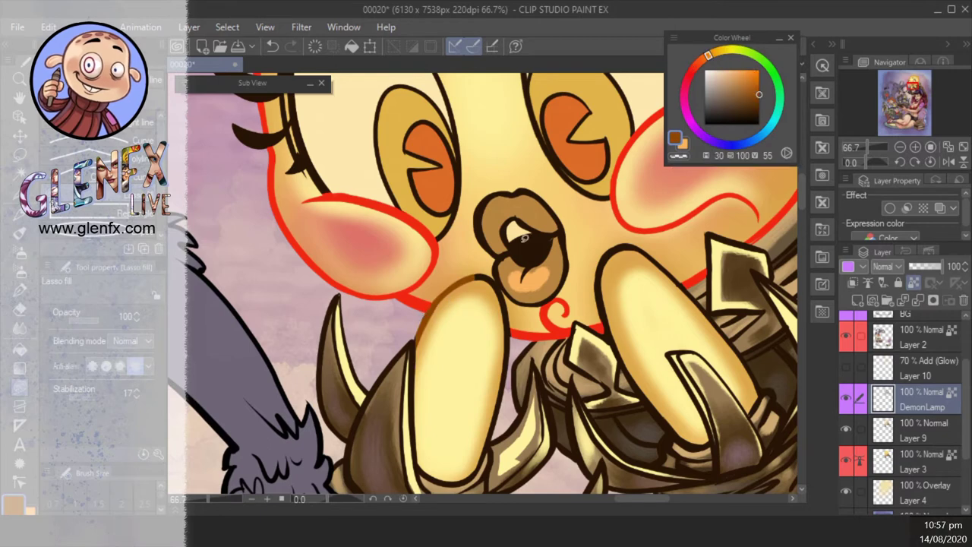
{"action": "mouse_move", "coordinate": [472, 270]}
{"action": "left_mouse_down"}
{"action": "mouse_move", "coordinate": [506, 341]}
{"action": "mouse_move", "coordinate": [517, 291]}
{"action": "mouse_move", "coordinate": [509, 296]}
{"action": "left_mouse_up"}
{"action": "scroll", "coordinate": [485, 423], "scroll_direction": "down", "scroll_amount": 2}
{"action": "left_click_drag", "start_coordinate": [509, 296], "coordinate": [372, 338]}
{"action": "left_click_drag", "start_coordinate": [465, 334], "coordinate": [500, 262]}
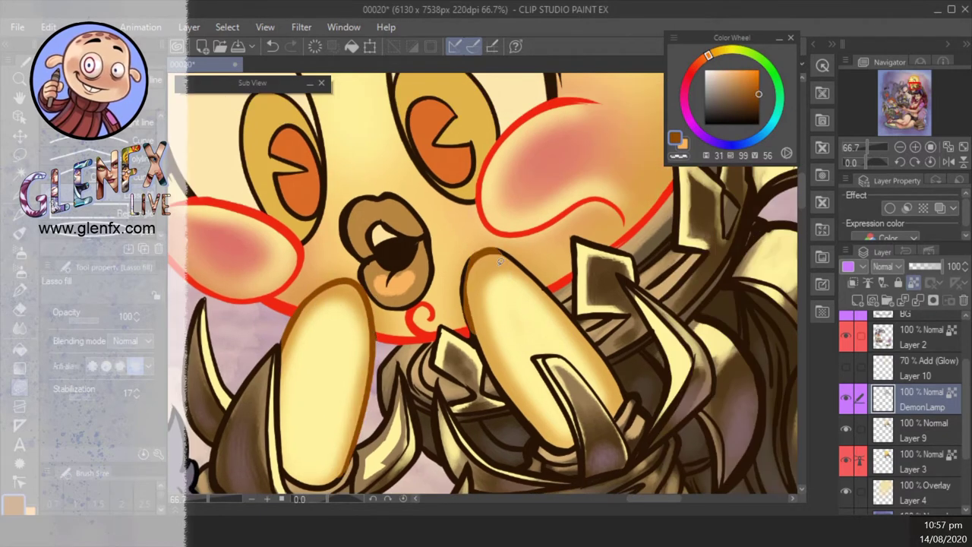
- Recolour the outline of the creature's right finger orange-brown (H 31, S 99, V 56) with Lasso fill and show the glow layer again
{"action": "left_click_drag", "start_coordinate": [518, 308], "coordinate": [516, 305]}
{"action": "mouse_move", "coordinate": [486, 363]}
{"action": "left_mouse_down"}
{"action": "mouse_move", "coordinate": [503, 372]}
{"action": "mouse_move", "coordinate": [512, 356]}
{"action": "left_mouse_up"}
{"action": "left_click_drag", "start_coordinate": [569, 433], "coordinate": [565, 436]}
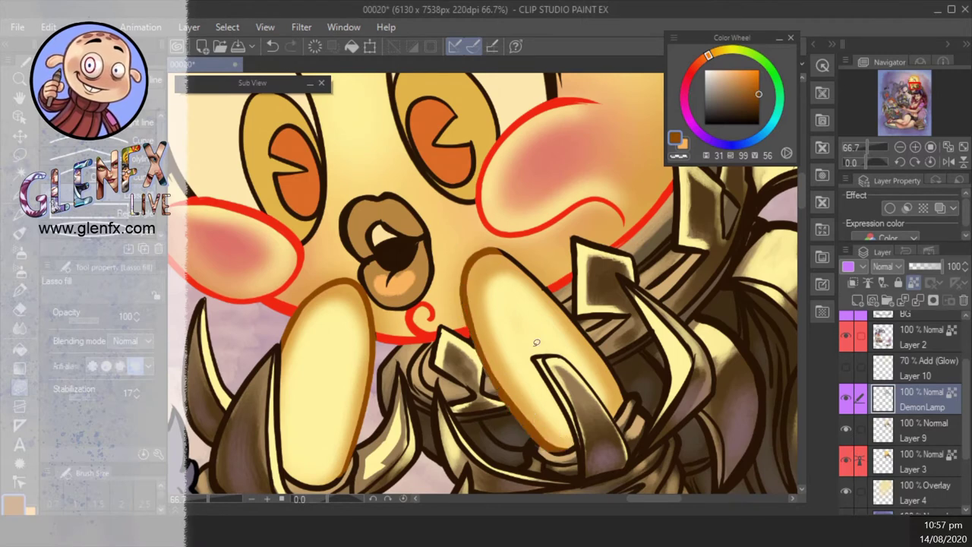
{"action": "left_click_drag", "start_coordinate": [599, 340], "coordinate": [591, 331]}
{"action": "left_click_drag", "start_coordinate": [625, 385], "coordinate": [625, 387]}
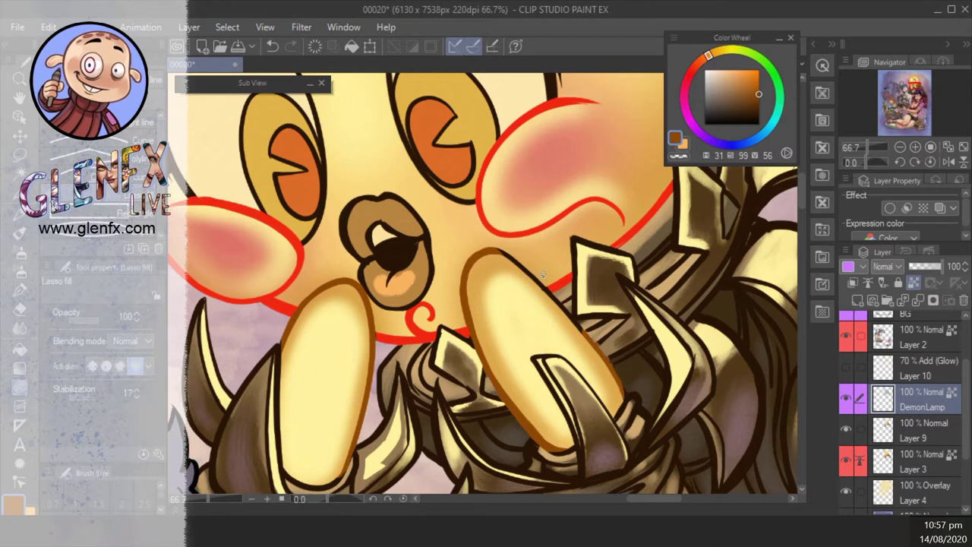
{"action": "left_click_drag", "start_coordinate": [498, 252], "coordinate": [544, 279]}
{"action": "left_click_drag", "start_coordinate": [575, 313], "coordinate": [557, 289]}
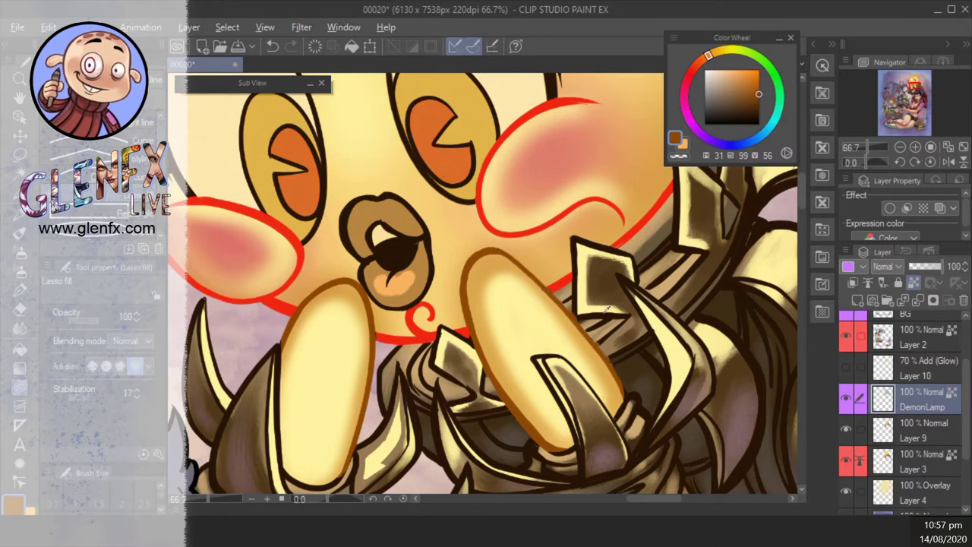
{"action": "left_click", "coordinate": [559, 290], "text": "alt"}
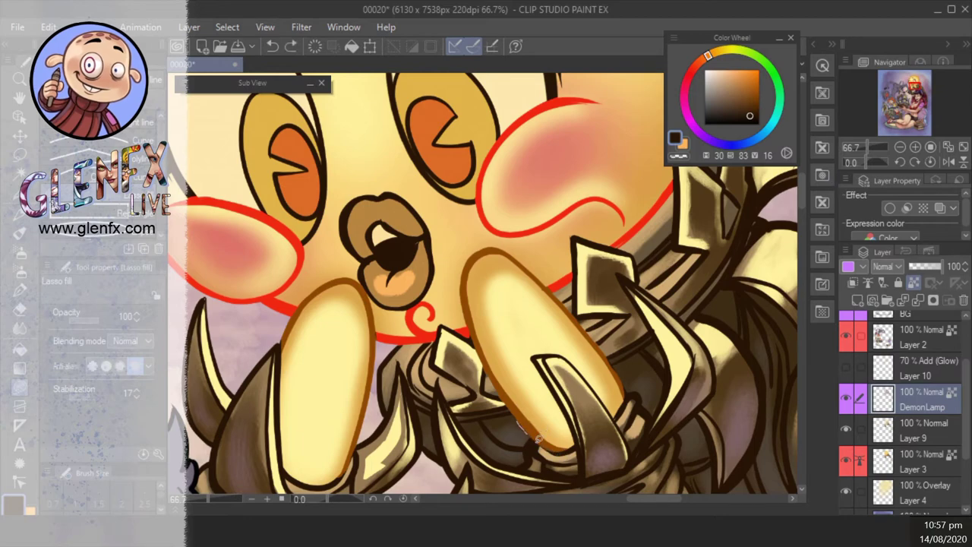
{"action": "scroll", "coordinate": [538, 439], "scroll_direction": "down", "scroll_amount": 4}
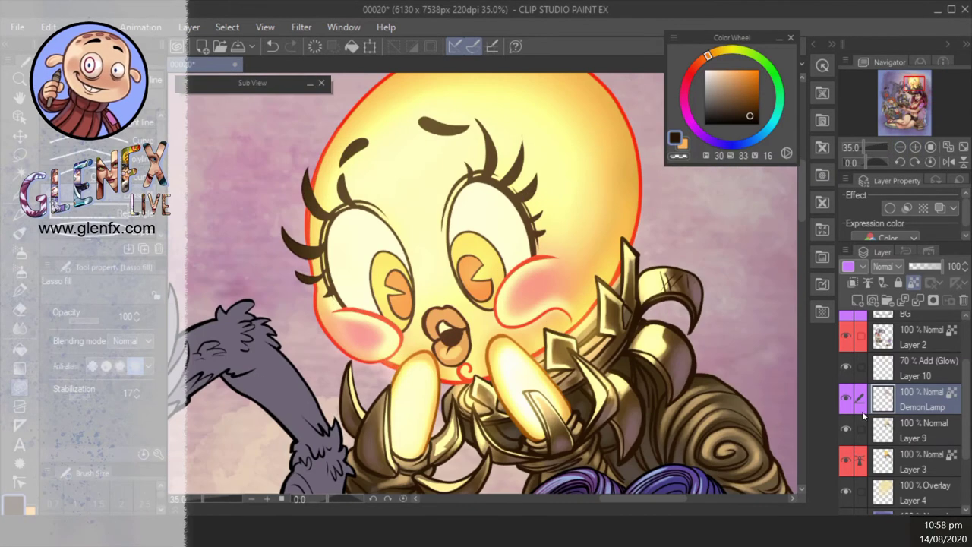
- Try recolouring the head's outline brown (H 30, S 100, V 51) with the Fill tool and hide the glow layer
{"action": "key", "text": "g"}
{"action": "left_click", "coordinate": [757, 92]}
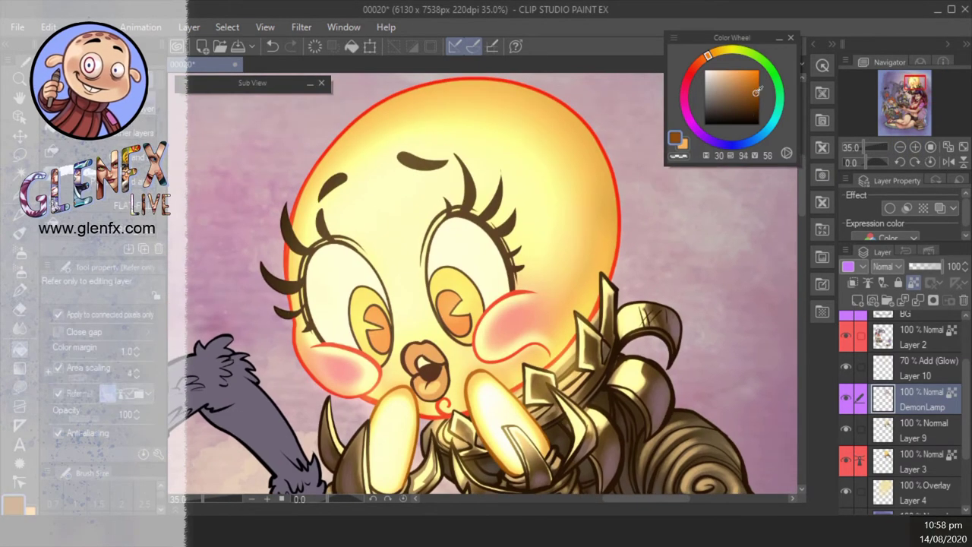
{"action": "left_click_drag", "start_coordinate": [757, 91], "coordinate": [759, 96]}
{"action": "left_click", "coordinate": [845, 367]}
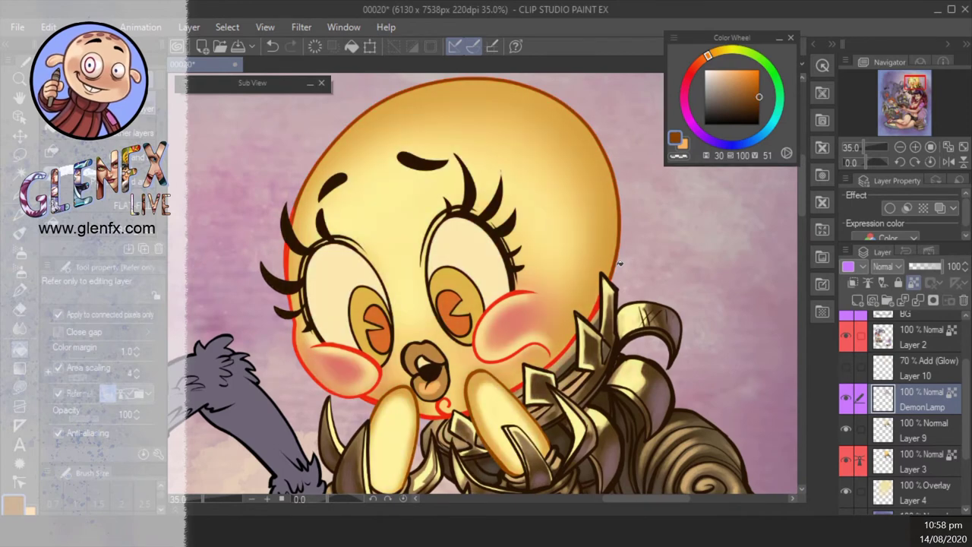
- Try recolouring the outlines of the head and cheeks coral red (H 7, S 67, V 97) with the Fill tool
{"action": "left_click", "coordinate": [617, 260], "text": "alt"}
{"action": "left_click", "coordinate": [617, 261]}
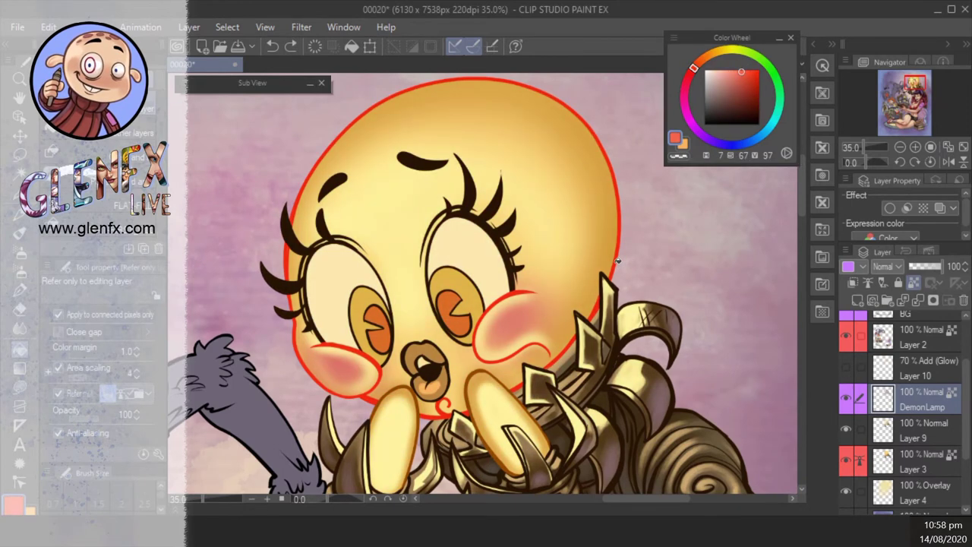
{"action": "left_click", "coordinate": [617, 268]}
{"action": "left_click", "coordinate": [518, 291]}
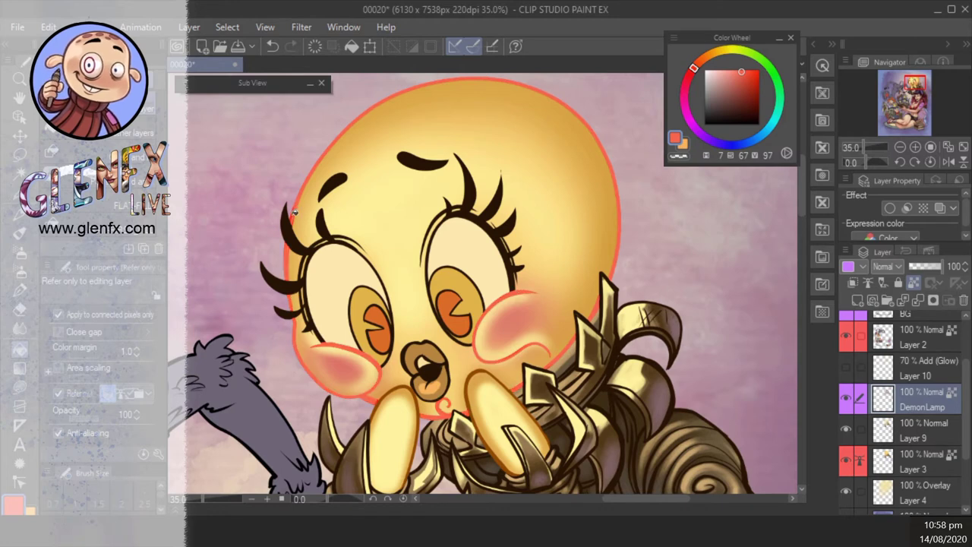
- Check the coral outline with the glow shown, and try a dark brown (H 25, S 67, V 42) fill on the head's outline
{"action": "left_click", "coordinate": [846, 368]}
{"action": "left_click", "coordinate": [741, 101]}
{"action": "left_click", "coordinate": [705, 59]}
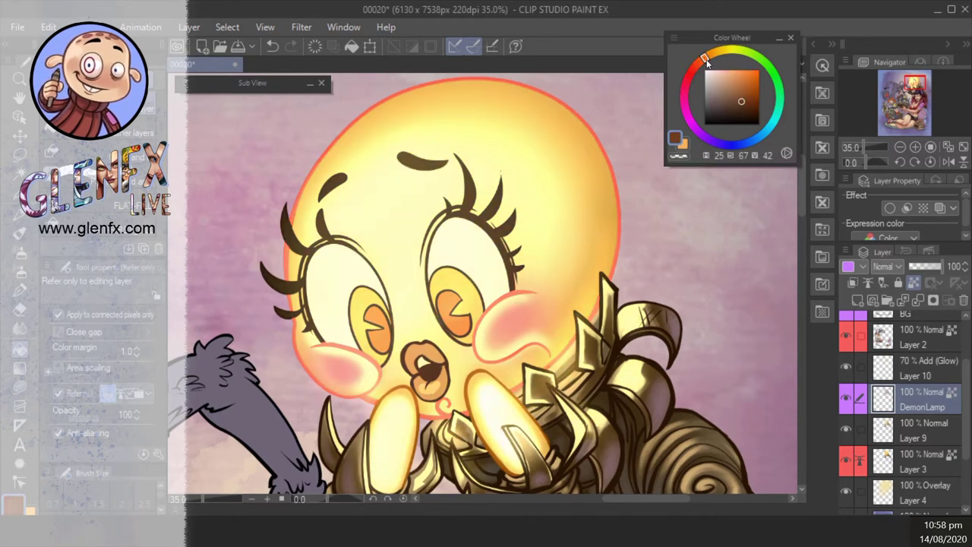
{"action": "left_click", "coordinate": [617, 262]}
- Try a lighter fill colour on the head's outline, then undo the fill
{"action": "left_click", "coordinate": [717, 70]}
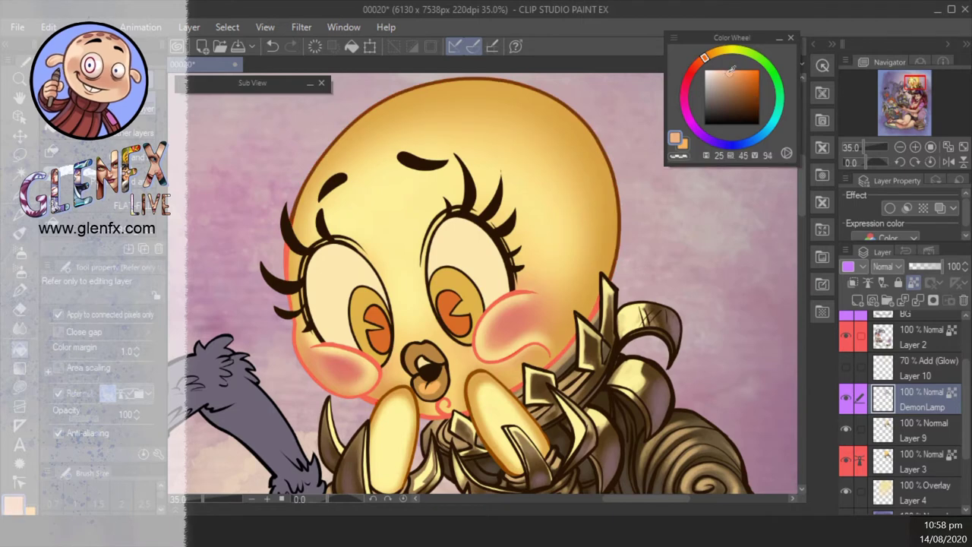
{"action": "left_click", "coordinate": [716, 51]}
{"action": "left_click", "coordinate": [736, 76]}
{"action": "left_click", "coordinate": [623, 262]}
{"action": "key", "text": "ctrl+z"}
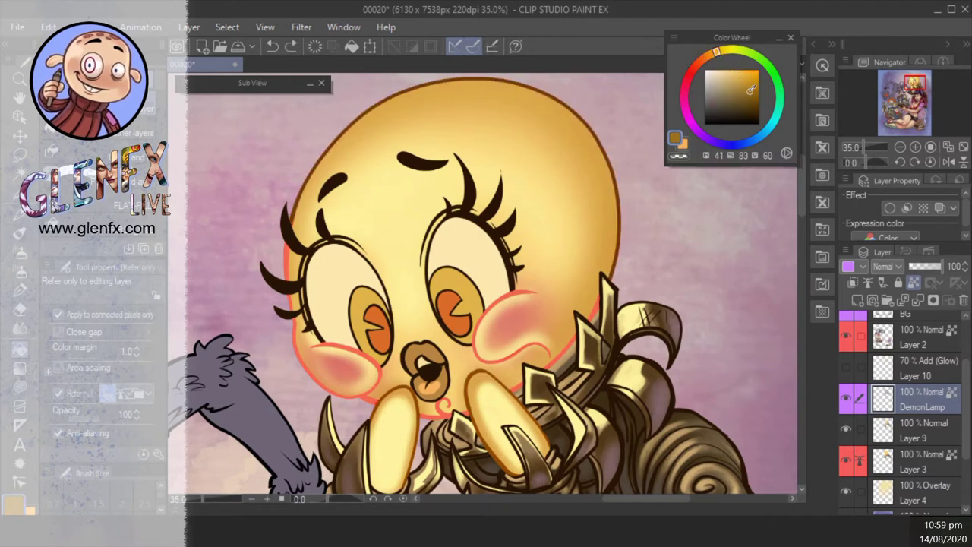
- Try an ochre (H 41, S 83, V 60) fill on the head's outline and view it with the glow layer shown
{"action": "left_click", "coordinate": [750, 91]}
{"action": "left_click", "coordinate": [618, 262]}
{"action": "left_click", "coordinate": [846, 368]}
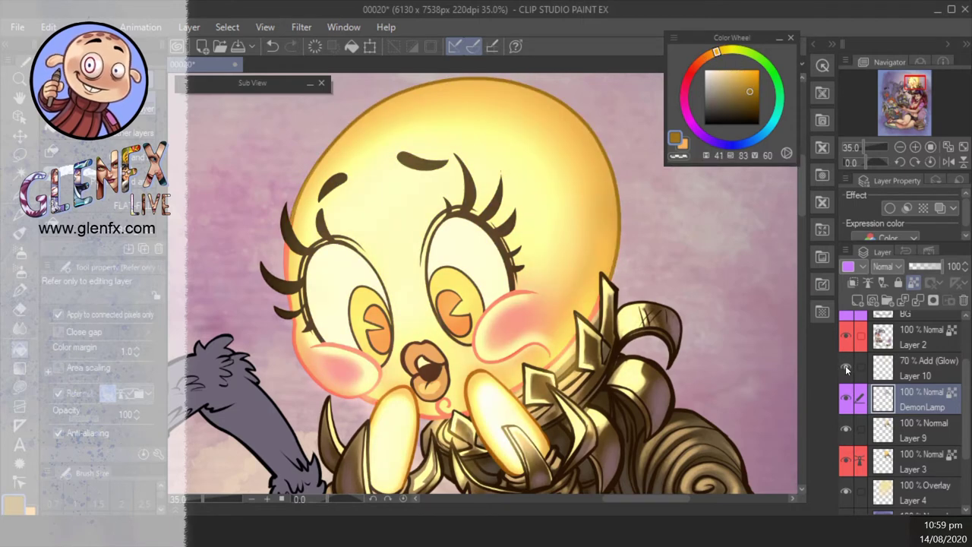
- Fill the outlines of the head, cheeks and chin curl with deep red (H 8, S 83, V 69), then show the glow layer
{"action": "left_click", "coordinate": [846, 367]}
{"action": "left_click", "coordinate": [694, 69]}
{"action": "left_click", "coordinate": [750, 86]}
{"action": "left_click", "coordinate": [618, 258]}
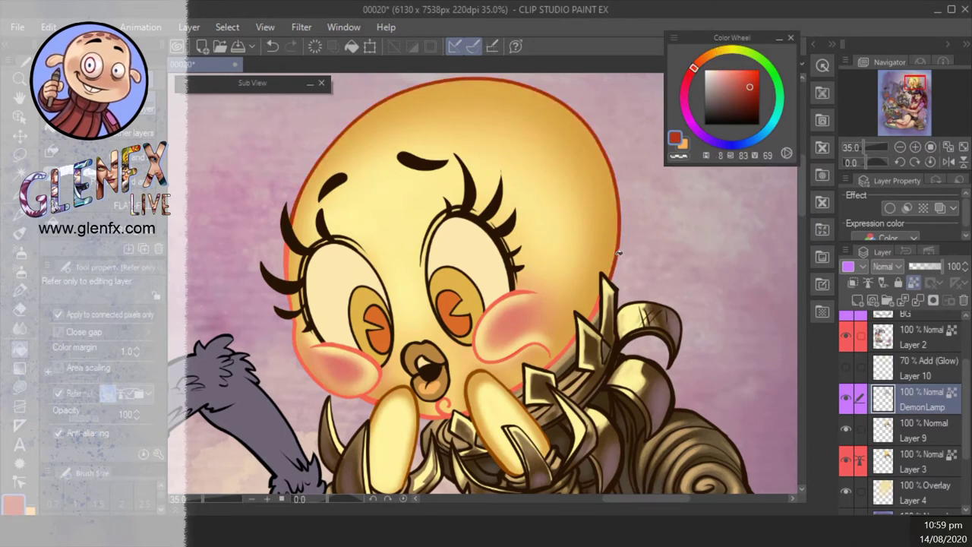
{"action": "left_click", "coordinate": [515, 291]}
{"action": "left_click", "coordinate": [448, 406]}
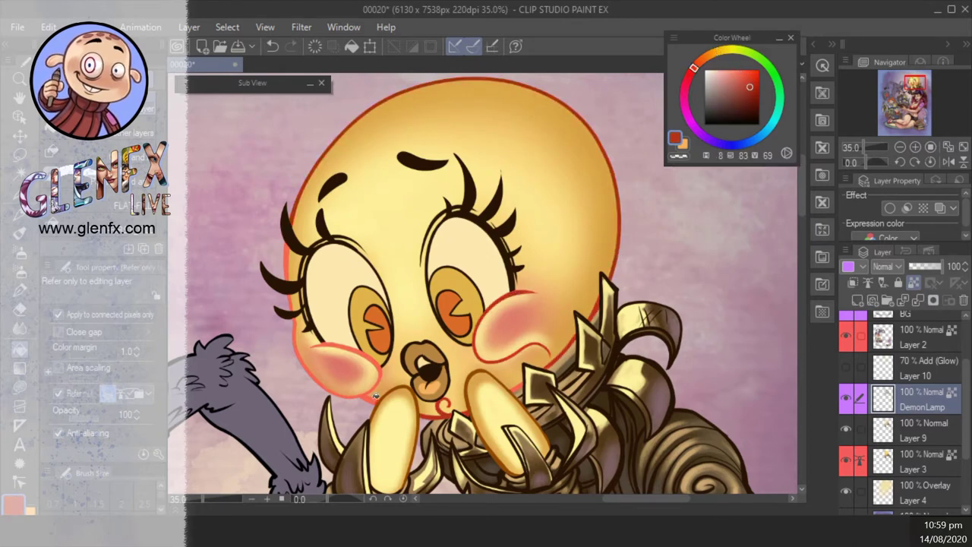
{"action": "left_click", "coordinate": [389, 373]}
{"action": "left_click", "coordinate": [847, 375]}
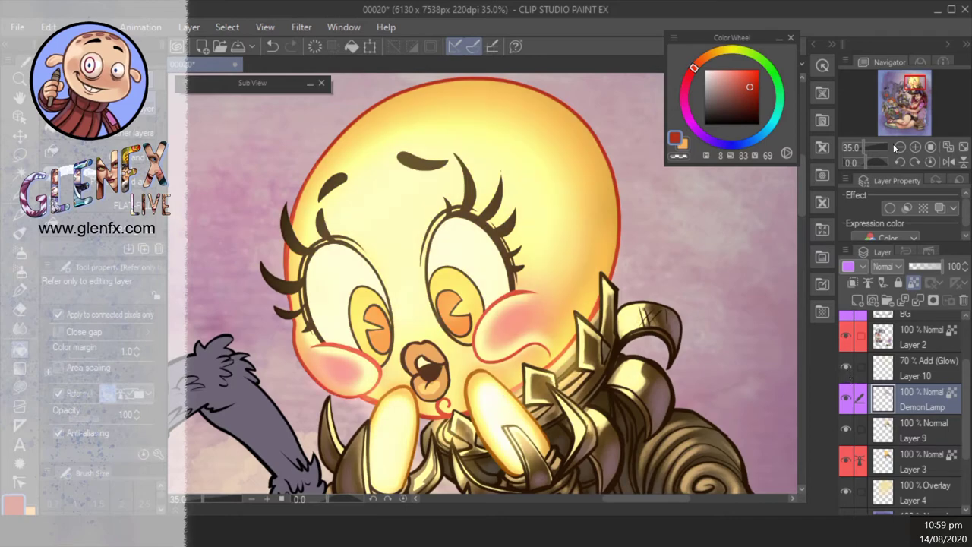
- Compare the creature with and without the Add (Glow) Layer 10, and set that layer's opacity to 82%
{"action": "scroll", "coordinate": [691, 307], "scroll_direction": "down", "scroll_amount": 3}
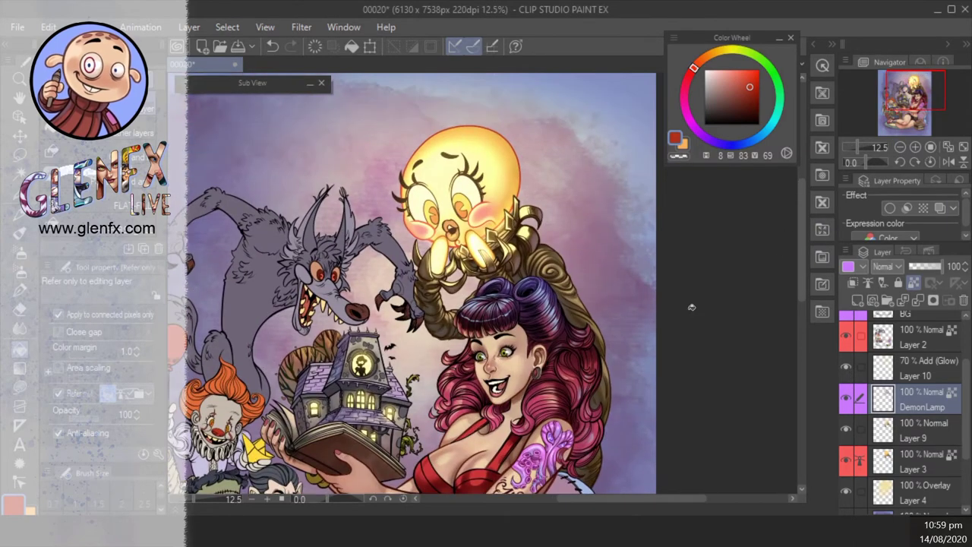
{"action": "left_click", "coordinate": [846, 366]}
{"action": "left_click", "coordinate": [847, 367]}
{"action": "left_click", "coordinate": [846, 366]}
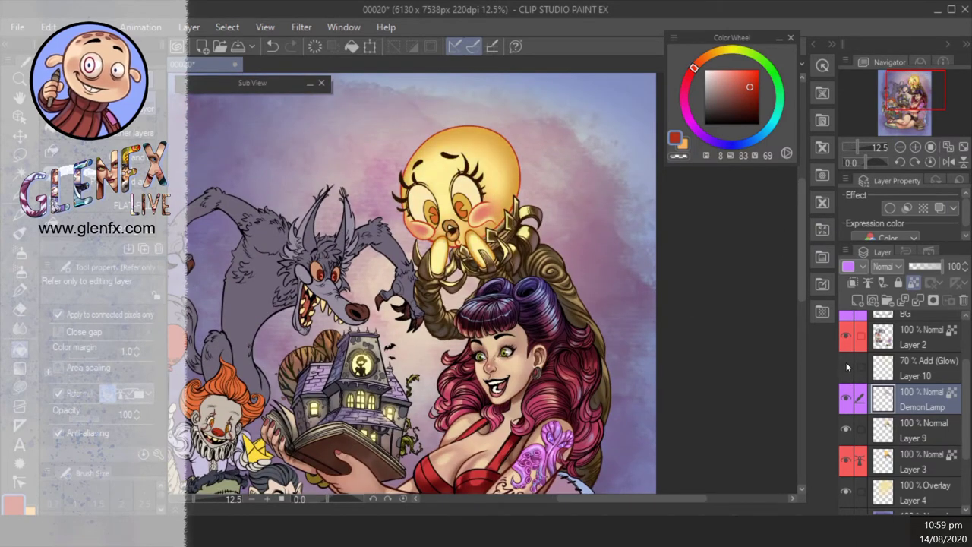
{"action": "left_click", "coordinate": [846, 365]}
{"action": "scroll", "coordinate": [402, 129], "scroll_direction": "up", "scroll_amount": 1}
{"action": "left_click", "coordinate": [919, 368]}
{"action": "mouse_move", "coordinate": [917, 267]}
{"action": "left_mouse_down"}
{"action": "mouse_move", "coordinate": [930, 267]}
{"action": "mouse_move", "coordinate": [924, 272]}
{"action": "left_mouse_up"}
{"action": "left_click", "coordinate": [848, 368]}
{"action": "left_click", "coordinate": [848, 367]}
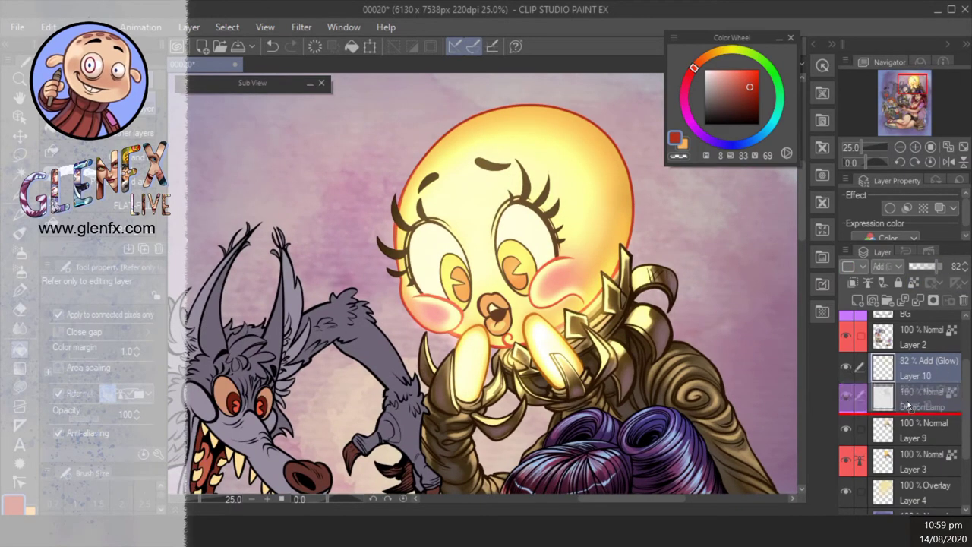
{"action": "left_click", "coordinate": [847, 367]}
{"action": "left_click", "coordinate": [847, 367]}
{"action": "scroll", "coordinate": [760, 259], "scroll_direction": "down", "scroll_amount": 1}
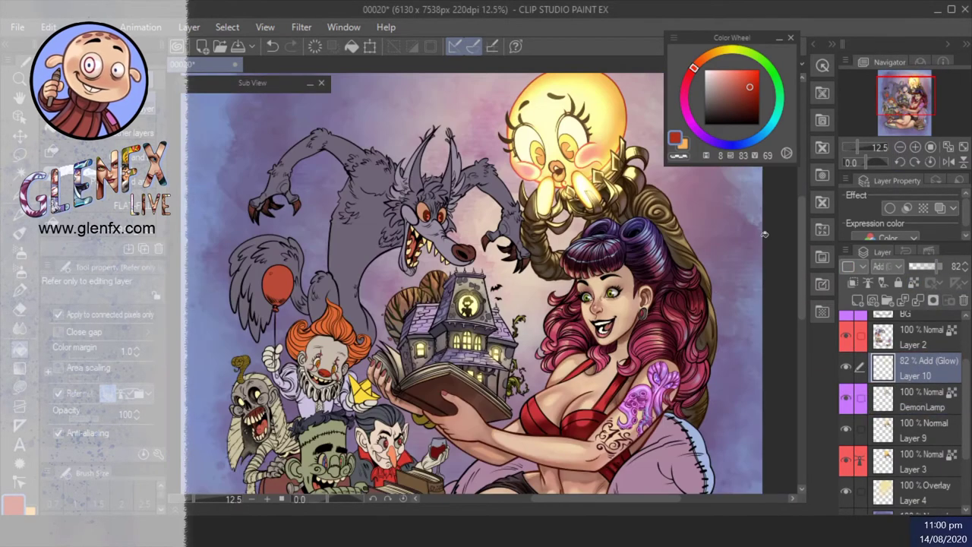
- Paint pale gold (H 41, S 49, V 100) highlights on the creature's curled body on Layer 9 and clip that layer to Layer 3
{"action": "left_click", "coordinate": [915, 146]}
{"action": "key", "text": "b"}
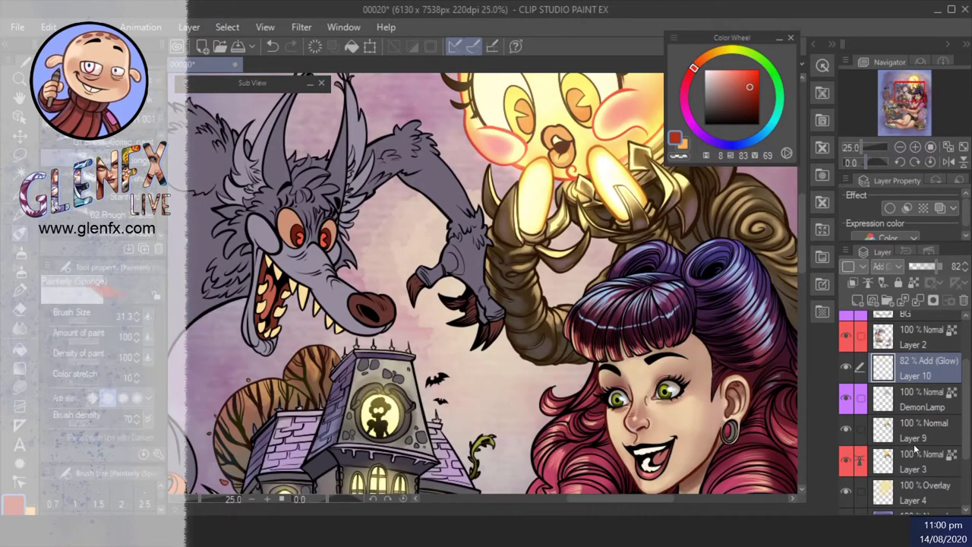
{"action": "left_click", "coordinate": [913, 437]}
{"action": "left_click", "coordinate": [515, 276], "text": "alt"}
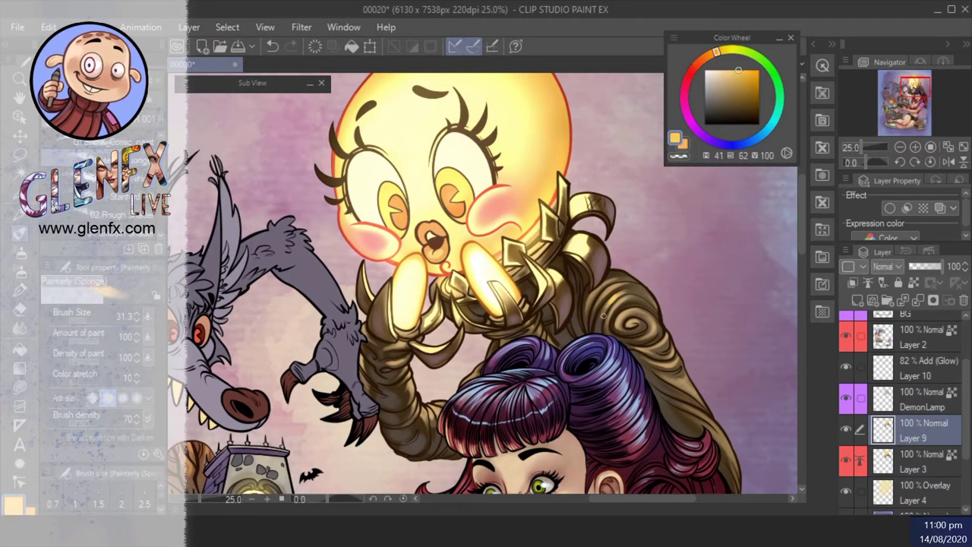
{"action": "key", "text": "ctrl+z"}
{"action": "left_click", "coordinate": [726, 70]}
{"action": "left_click", "coordinate": [616, 286], "text": "alt"}
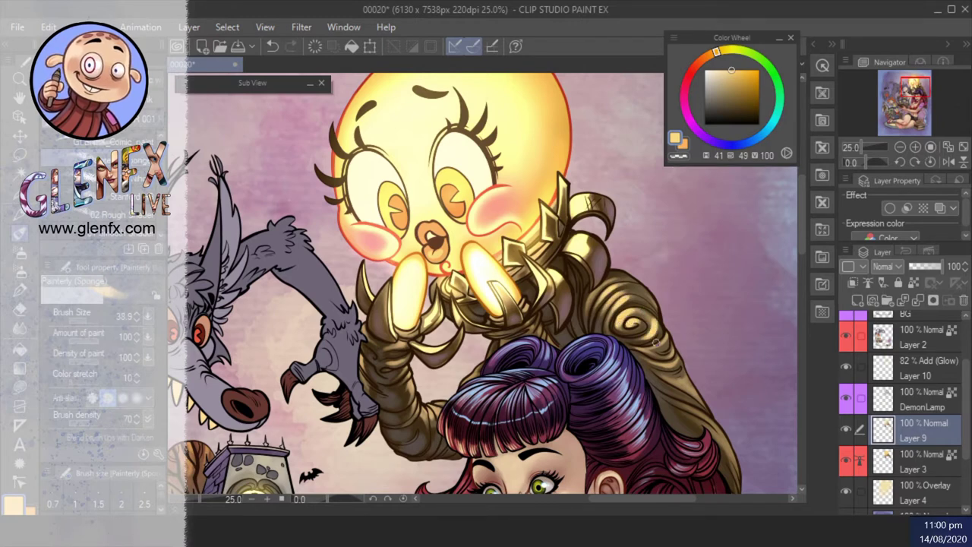
{"action": "left_click_drag", "start_coordinate": [412, 377], "coordinate": [450, 372]}
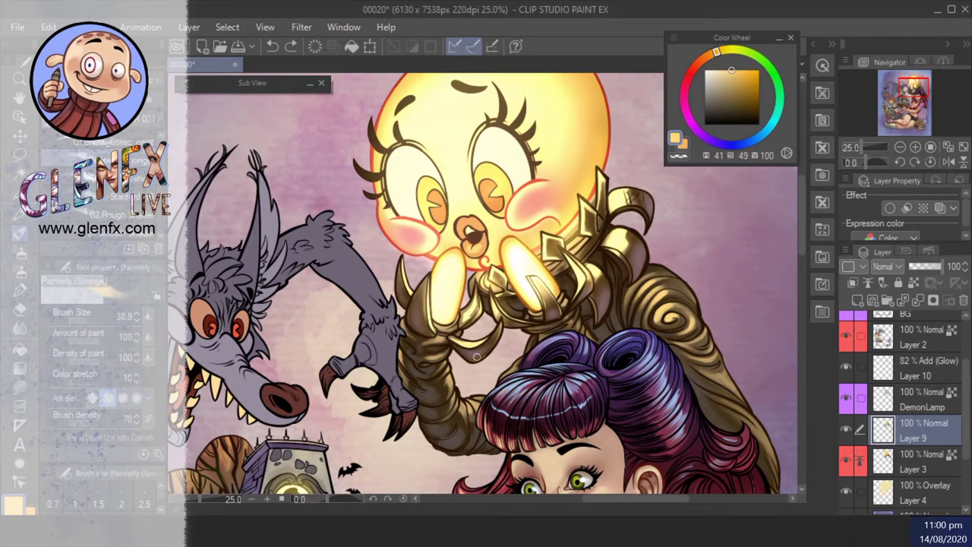
{"action": "left_click", "coordinate": [853, 282]}
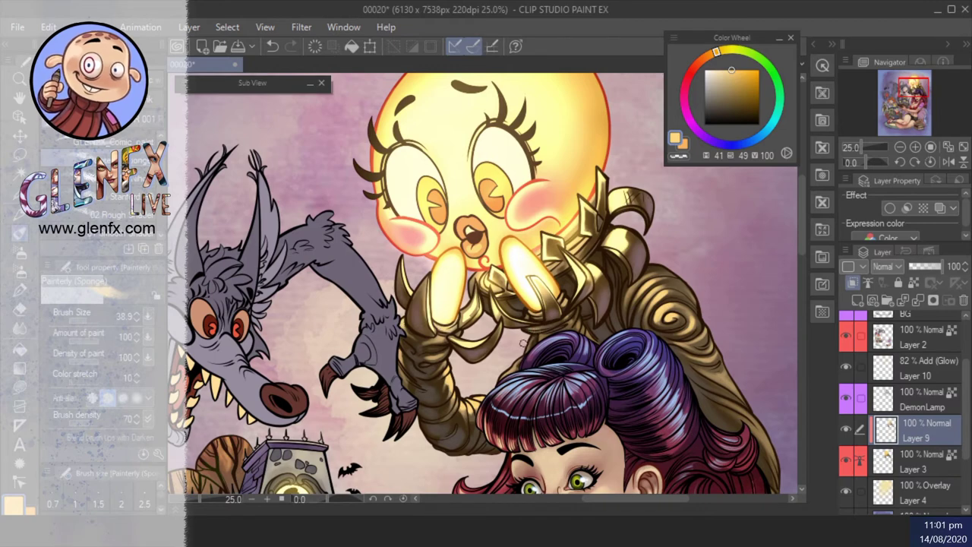
{"action": "scroll", "coordinate": [536, 342], "scroll_direction": "down", "scroll_amount": 3}
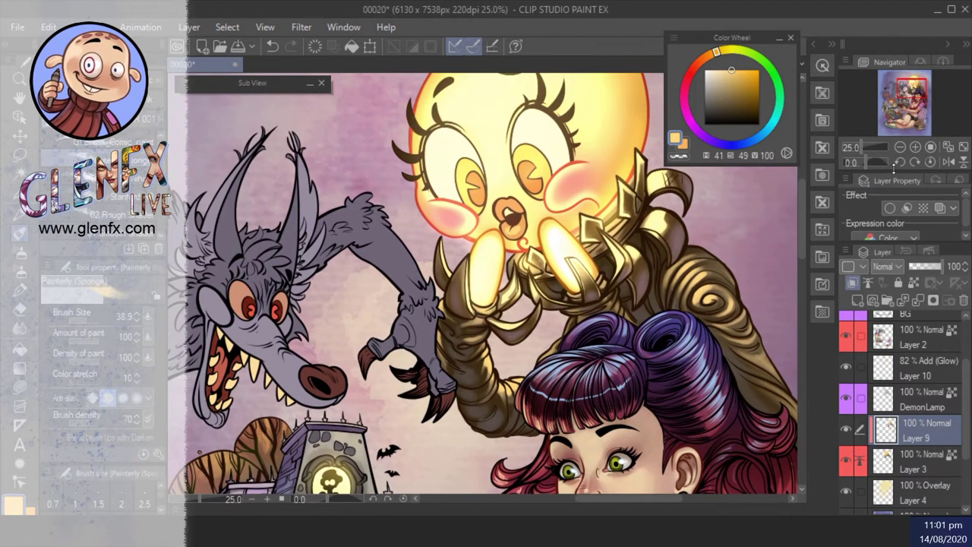
{"action": "scroll", "coordinate": [550, 279], "scroll_direction": "up", "scroll_amount": 5}
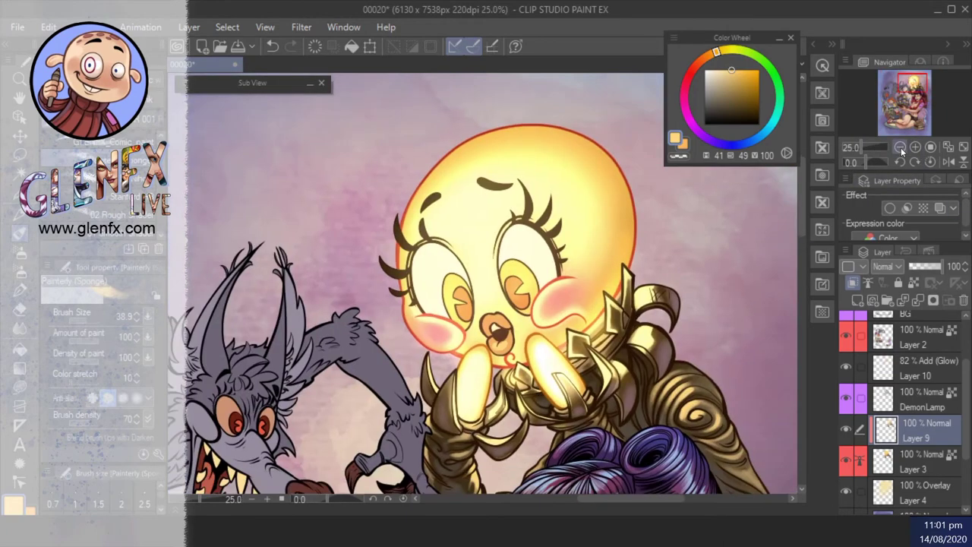
- Recolour the outlines of both pupils with an orange-red (H 7, S 88, V 98) lasso fill on the DemonLamp layer
{"action": "left_click", "coordinate": [550, 279], "text": "alt"}
{"action": "key", "text": "g"}
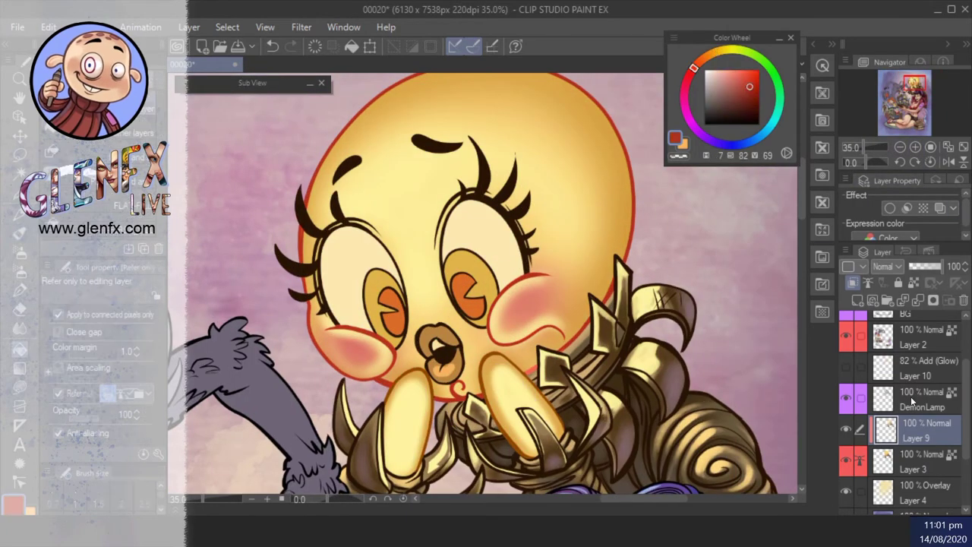
{"action": "left_click", "coordinate": [571, 341], "text": "ctrl+shift"}
{"action": "key", "text": "u"}
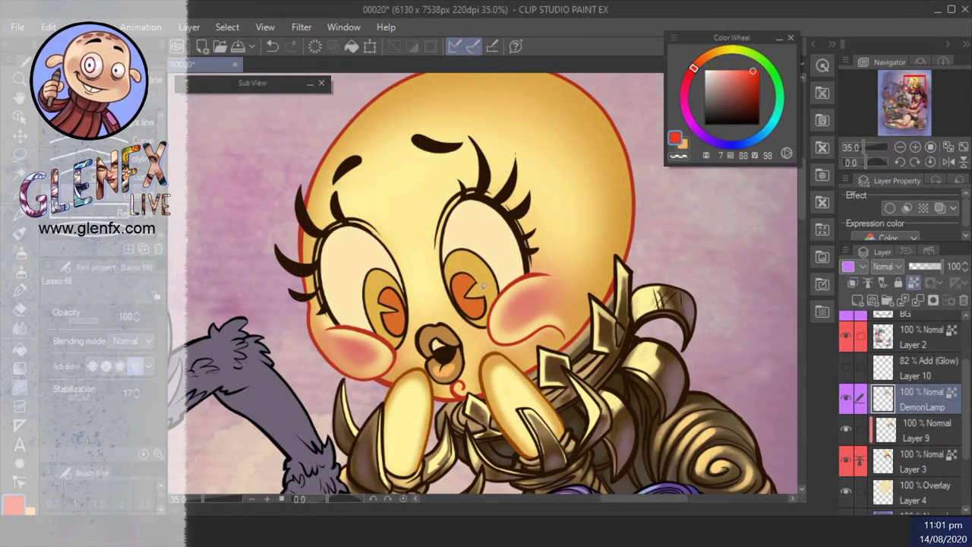
{"action": "left_click_drag", "start_coordinate": [491, 287], "coordinate": [451, 279]}
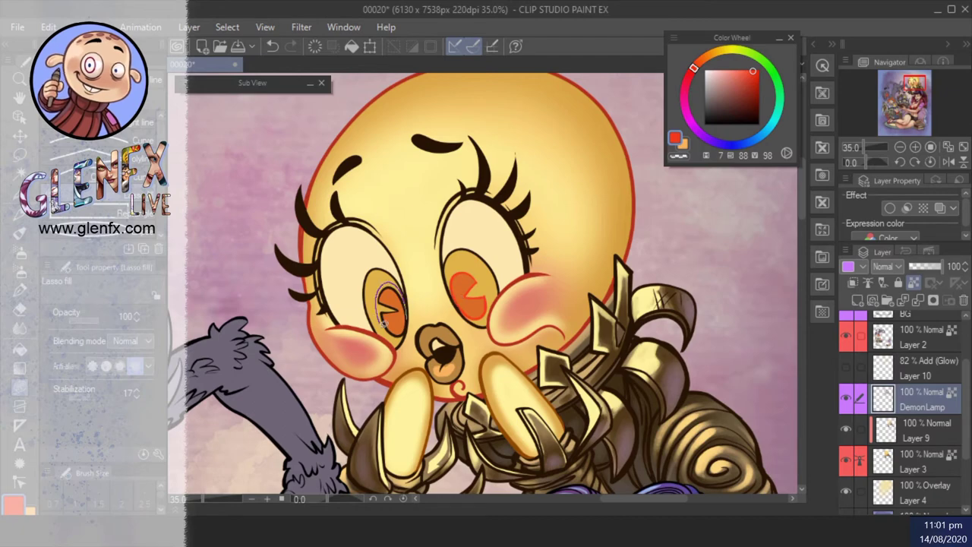
{"action": "left_click_drag", "start_coordinate": [382, 322], "coordinate": [383, 327]}
{"action": "scroll", "coordinate": [410, 342], "scroll_direction": "up", "scroll_amount": 3}
- Touch up the line art around the creature's eyes with sampled dark brown (H 31, S 85, V 16) and orange-red (H 8, S 88, V 98)
{"action": "left_click", "coordinate": [429, 376], "text": "alt"}
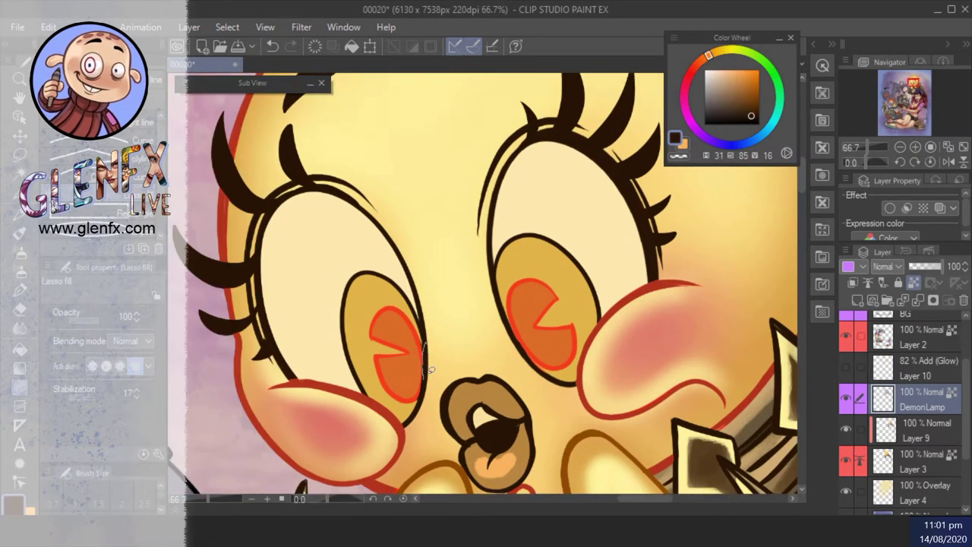
{"action": "left_click", "coordinate": [640, 194], "text": "alt"}
{"action": "mouse_move", "coordinate": [395, 258]}
{"action": "left_mouse_down"}
{"action": "mouse_move", "coordinate": [345, 391]}
{"action": "mouse_move", "coordinate": [409, 256]}
{"action": "left_mouse_up"}
{"action": "left_click", "coordinate": [410, 341], "text": "alt"}
{"action": "mouse_move", "coordinate": [535, 305]}
{"action": "left_mouse_down"}
{"action": "mouse_move", "coordinate": [610, 288]}
{"action": "mouse_move", "coordinate": [585, 290]}
{"action": "left_mouse_up"}
{"action": "left_click", "coordinate": [590, 294], "text": "alt"}
{"action": "left_click", "coordinate": [900, 146]}
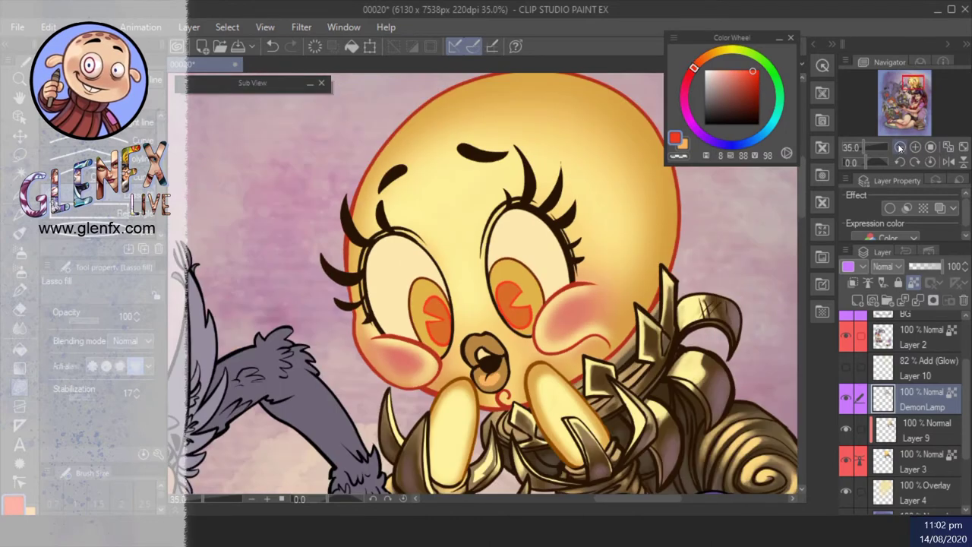
{"action": "left_click", "coordinate": [899, 147]}
{"action": "left_click", "coordinate": [900, 147]}
{"action": "left_click", "coordinate": [900, 146]}
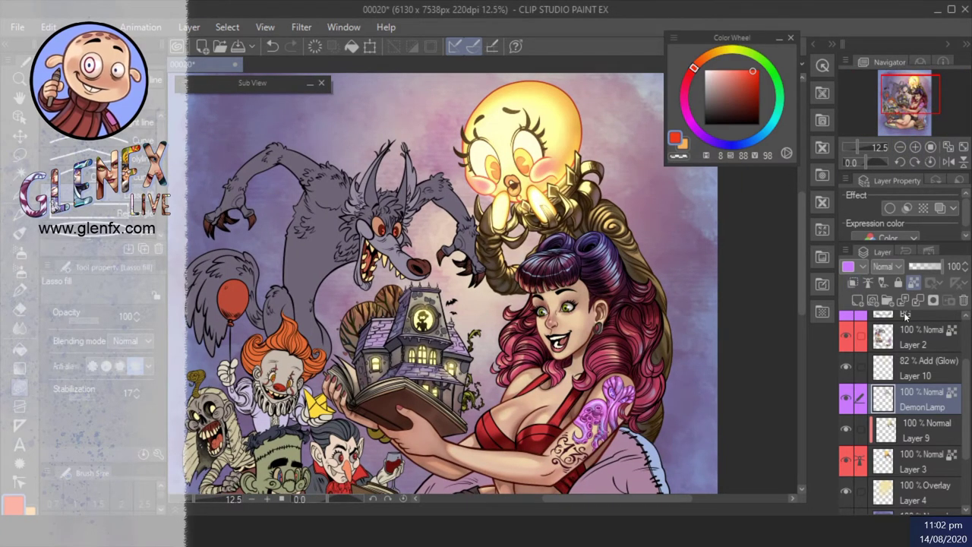
- Group Layer 10, DemonLamp, Layer 9 and Layer 3 into a folder named LAMP and collapse it
{"action": "left_click", "coordinate": [863, 363]}
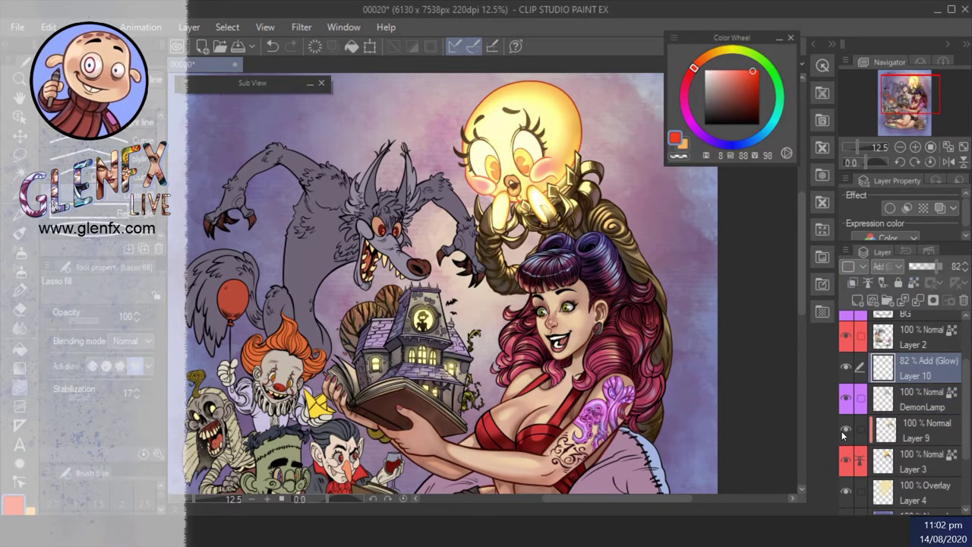
{"action": "key", "text": "g"}
{"action": "left_click", "coordinate": [918, 465]}
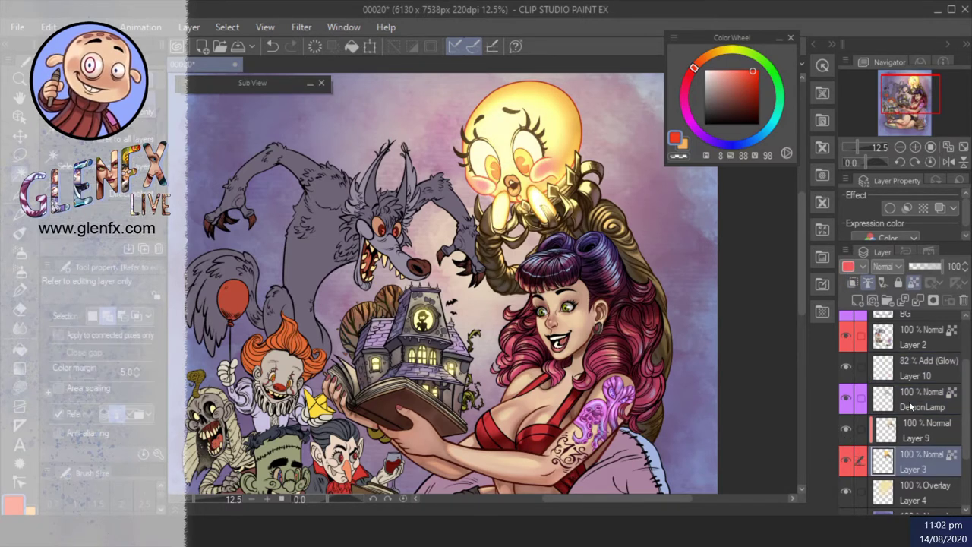
{"action": "scroll", "coordinate": [962, 387], "scroll_direction": "down", "scroll_amount": 1}
{"action": "scroll", "coordinate": [919, 349], "scroll_direction": "down", "scroll_amount": 1}
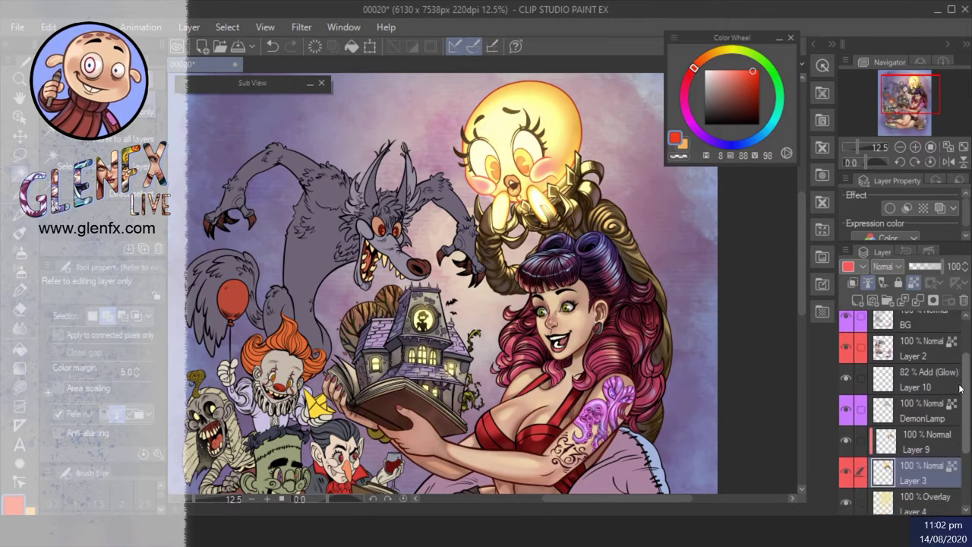
{"action": "left_click", "coordinate": [915, 326], "text": "shift"}
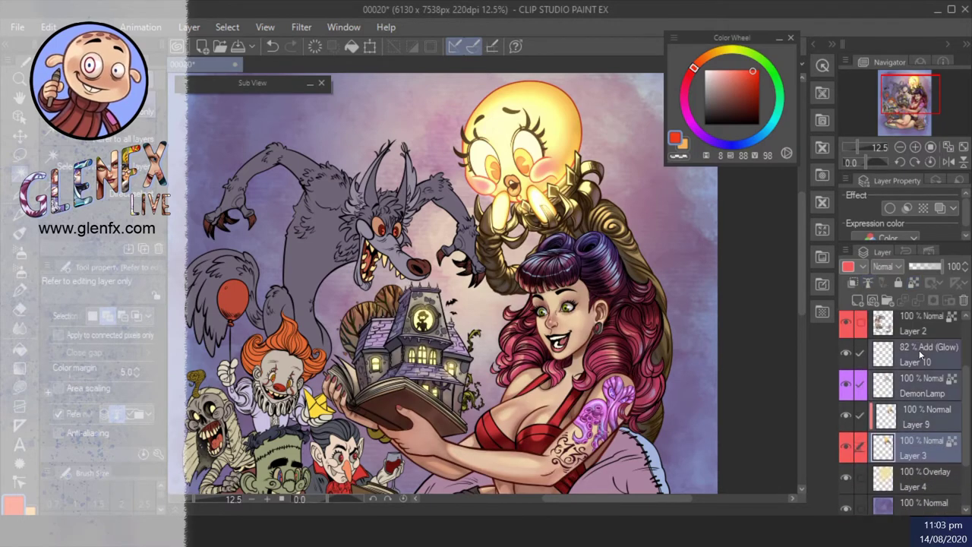
{"action": "scroll", "coordinate": [923, 357], "scroll_direction": "up", "scroll_amount": 3}
{"action": "key", "text": "ctrl+g"}
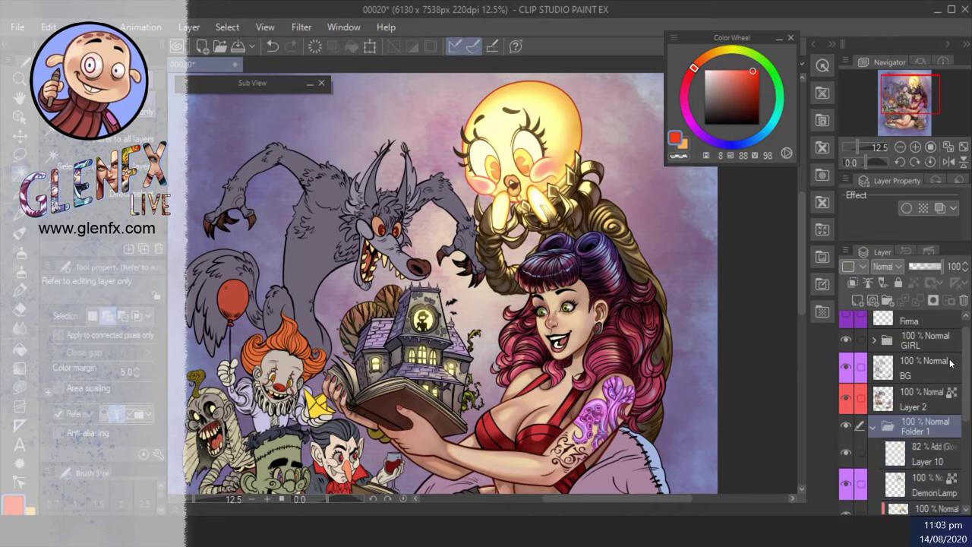
{"action": "double_click", "coordinate": [915, 430]}
{"action": "type", "text": "LAMP"}
{"action": "key", "text": "Return"}
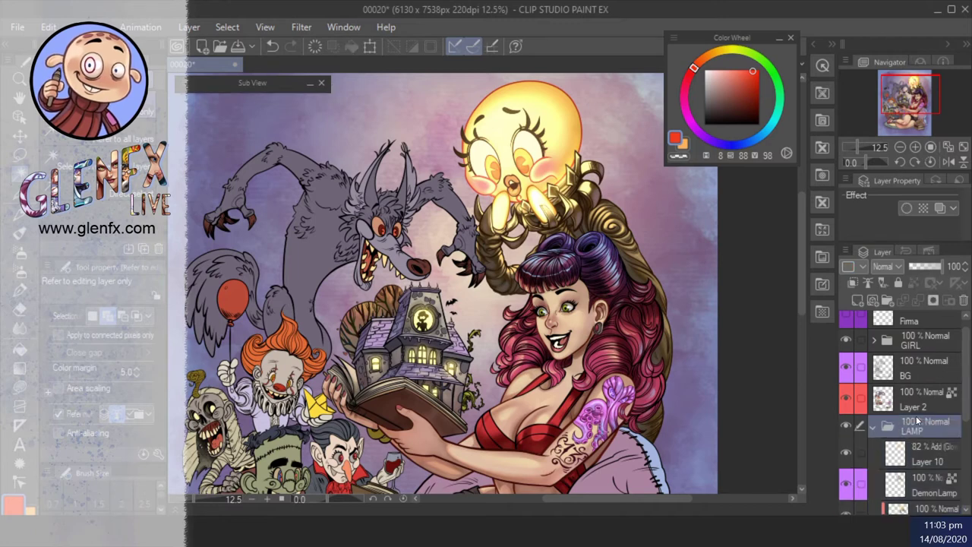
{"action": "left_click", "coordinate": [874, 426]}
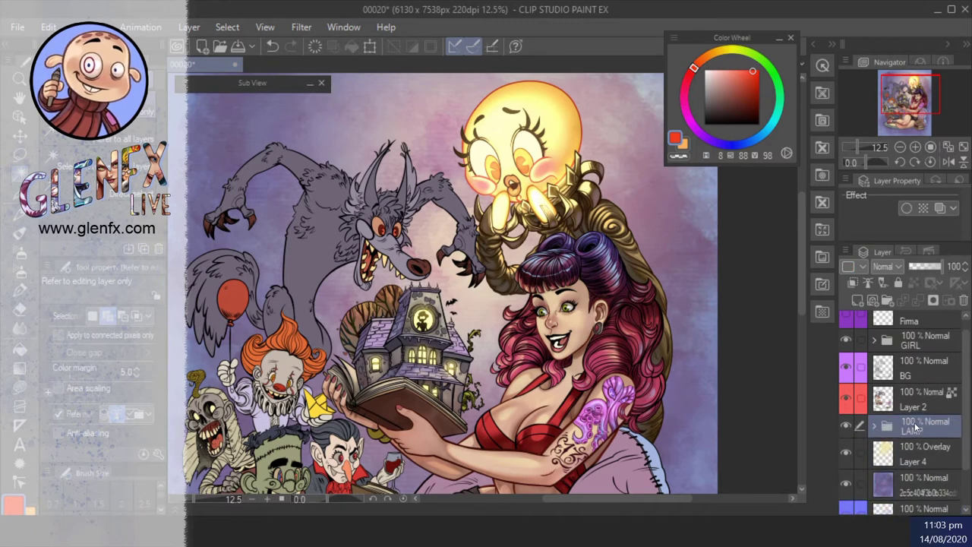
- Add a gradient map correction layer with the Sunset (gold) preset above the LAMP folder and clip it to the folder
{"action": "left_click", "coordinate": [189, 27]}
{"action": "mouse_move", "coordinate": [250, 84]}
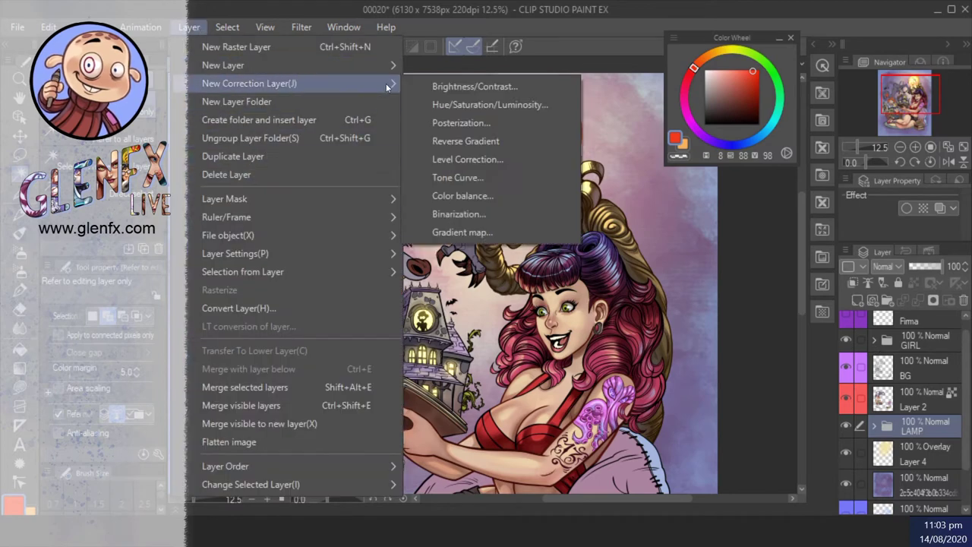
{"action": "left_click", "coordinate": [471, 230]}
{"action": "left_click", "coordinate": [646, 307]}
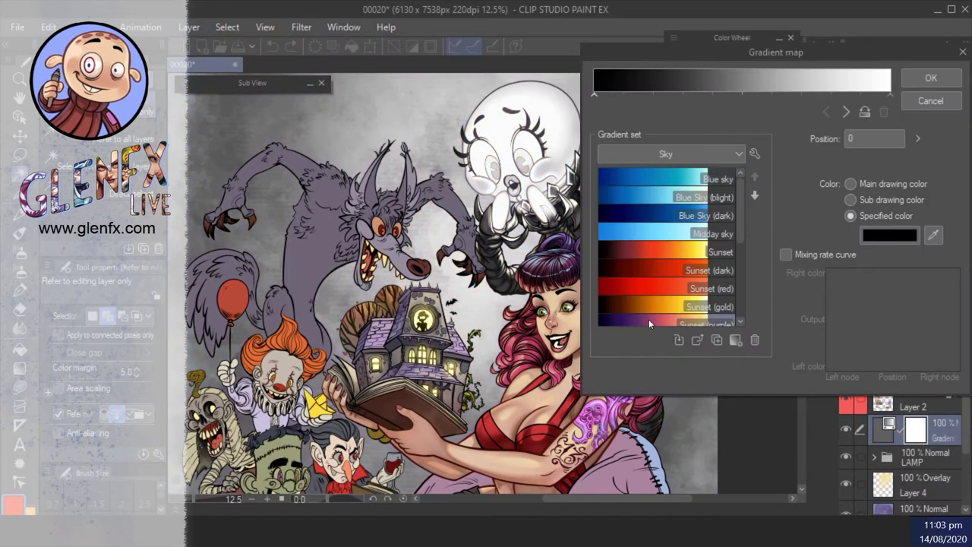
{"action": "key", "text": "Return"}
{"action": "left_click", "coordinate": [852, 283]}
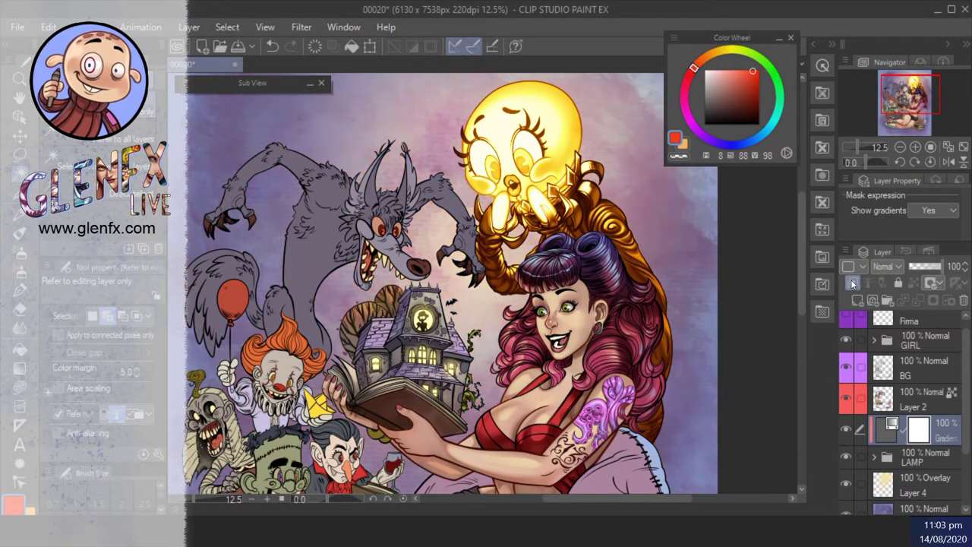
- Try the gradient map layer in Overlay mode at 52% opacity and in Screen mode at 34%
{"action": "double_click", "coordinate": [886, 429]}
{"action": "key", "text": "Escape"}
{"action": "left_click_drag", "start_coordinate": [949, 266], "coordinate": [924, 266]}
{"action": "left_click", "coordinate": [901, 264]}
{"action": "left_click", "coordinate": [899, 194]}
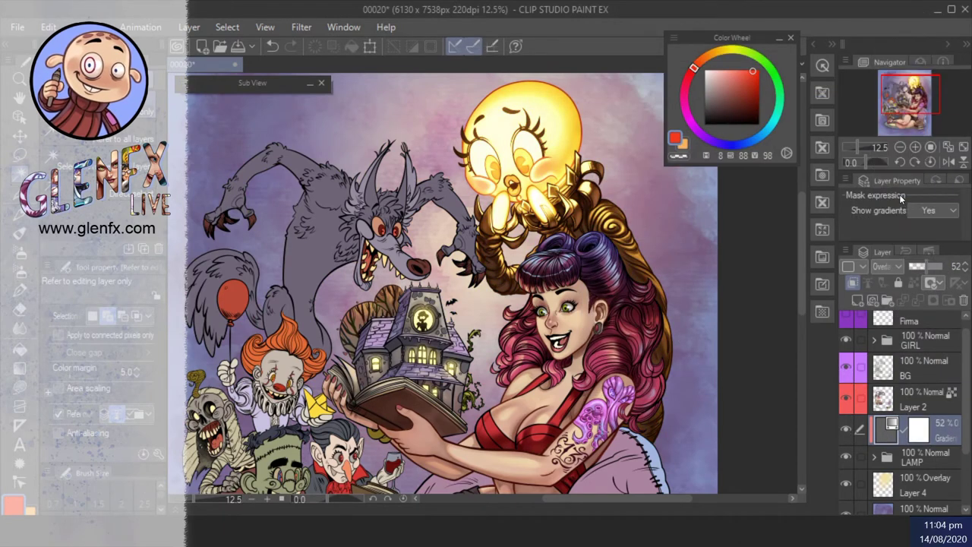
{"action": "left_click_drag", "start_coordinate": [921, 267], "coordinate": [914, 267]}
{"action": "left_click", "coordinate": [896, 266]}
{"action": "left_click", "coordinate": [890, 121]}
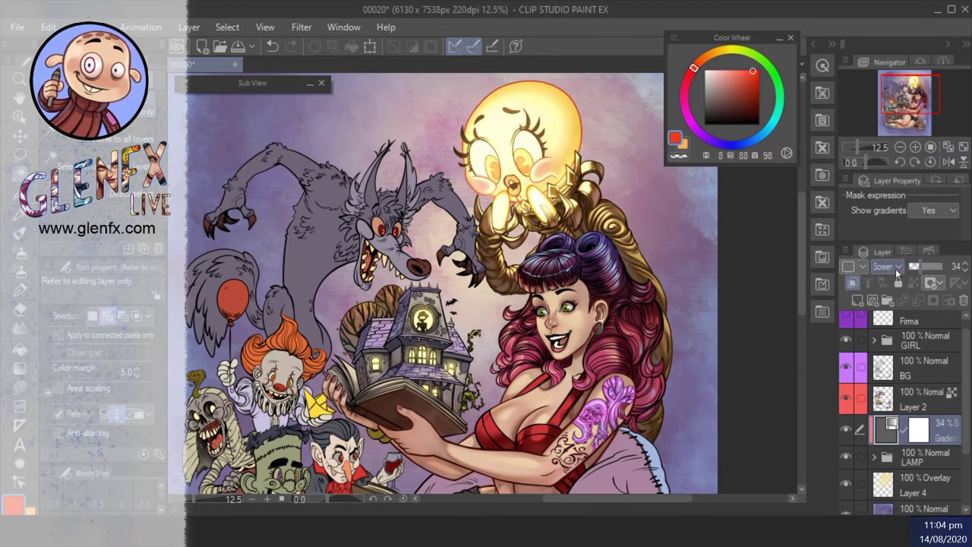
- Set the gradient map layer's blending mode to Add and its opacity to 20%
{"action": "scroll", "coordinate": [897, 274], "scroll_direction": "down", "scroll_amount": 3}
{"action": "left_click_drag", "start_coordinate": [921, 266], "coordinate": [916, 265]}
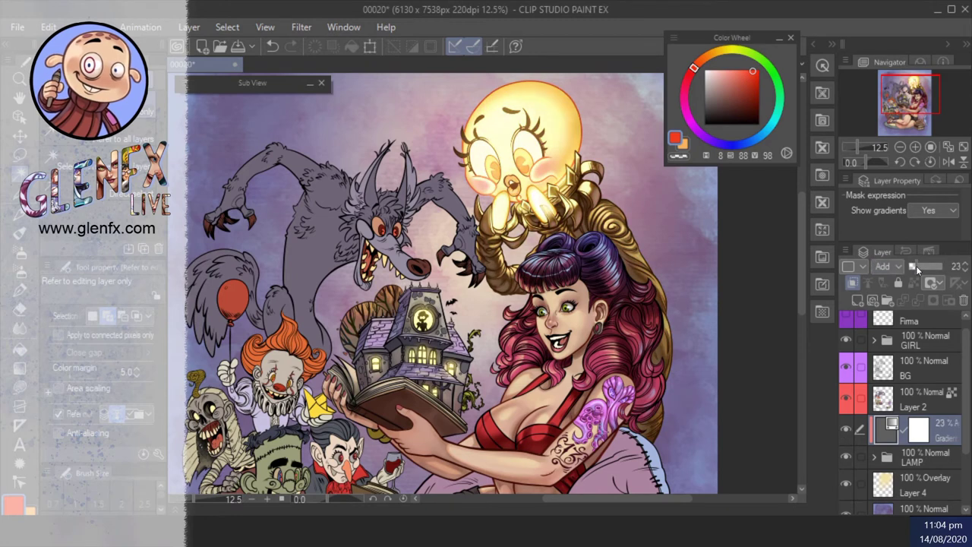
{"action": "left_click", "coordinate": [191, 30]}
{"action": "mouse_move", "coordinate": [259, 66]}
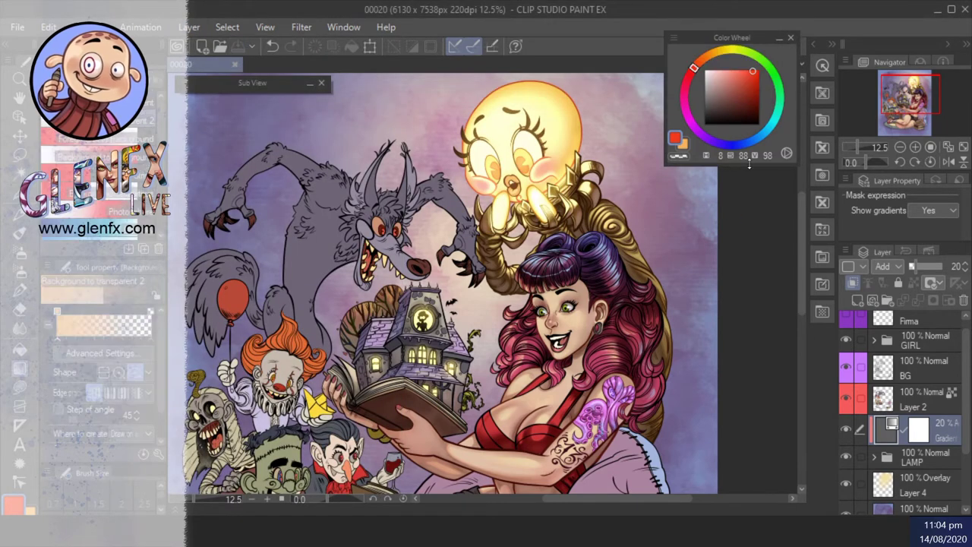
- Draw a vertical foreground-to-background gradient from blue to pale violet (H 278, S 24, V 79) on a new layer, clipped to the lamp creature
{"action": "left_click", "coordinate": [760, 138]}
{"action": "left_click", "coordinate": [718, 126]}
{"action": "left_click", "coordinate": [762, 140]}
{"action": "left_click_drag", "start_coordinate": [762, 139], "coordinate": [702, 135]}
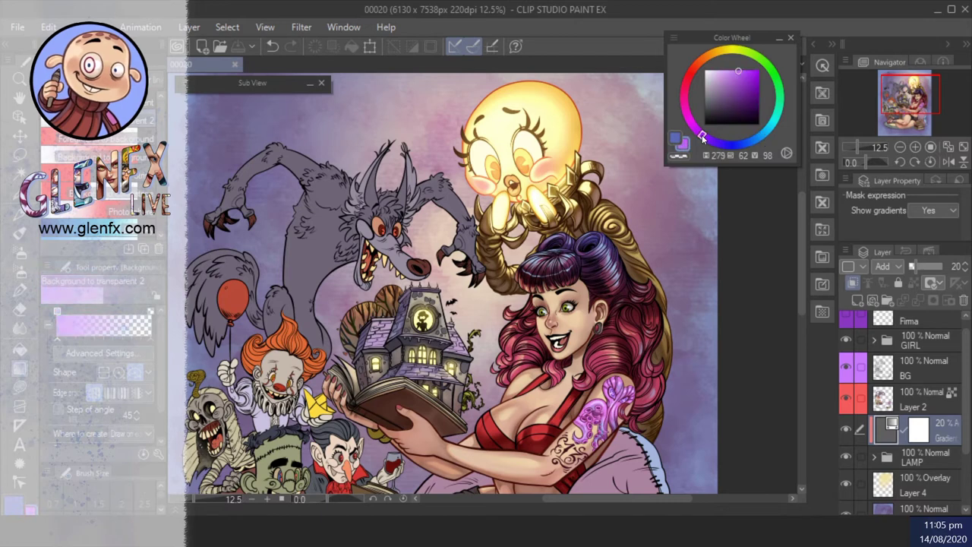
{"action": "left_click", "coordinate": [719, 79]}
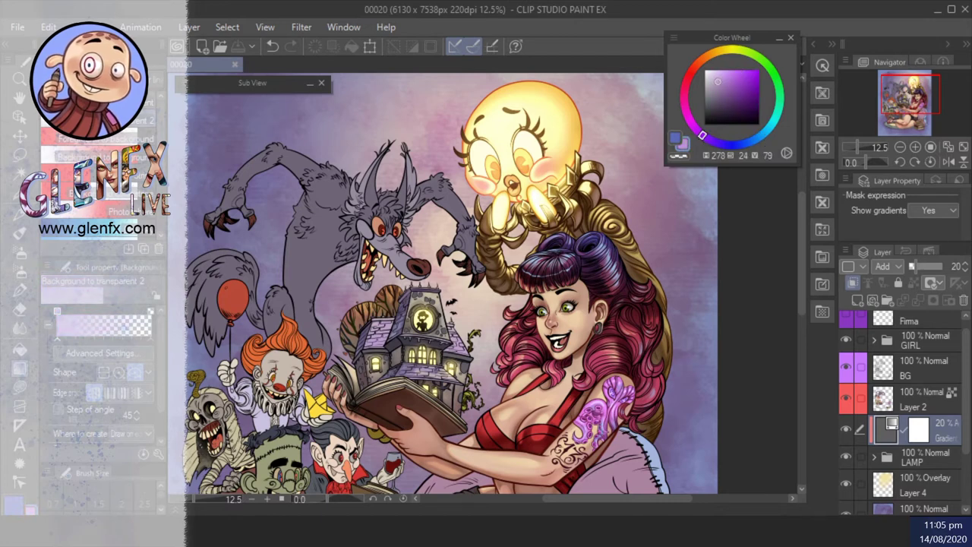
{"action": "left_click", "coordinate": [83, 139]}
{"action": "left_click", "coordinate": [858, 301]}
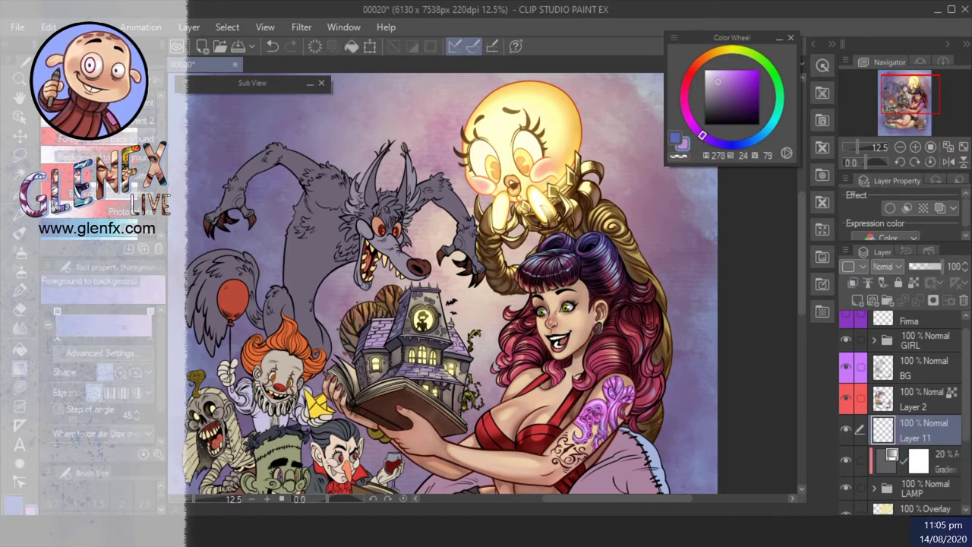
{"action": "left_click_drag", "start_coordinate": [577, 384], "coordinate": [547, 93]}
{"action": "left_click", "coordinate": [853, 282]}
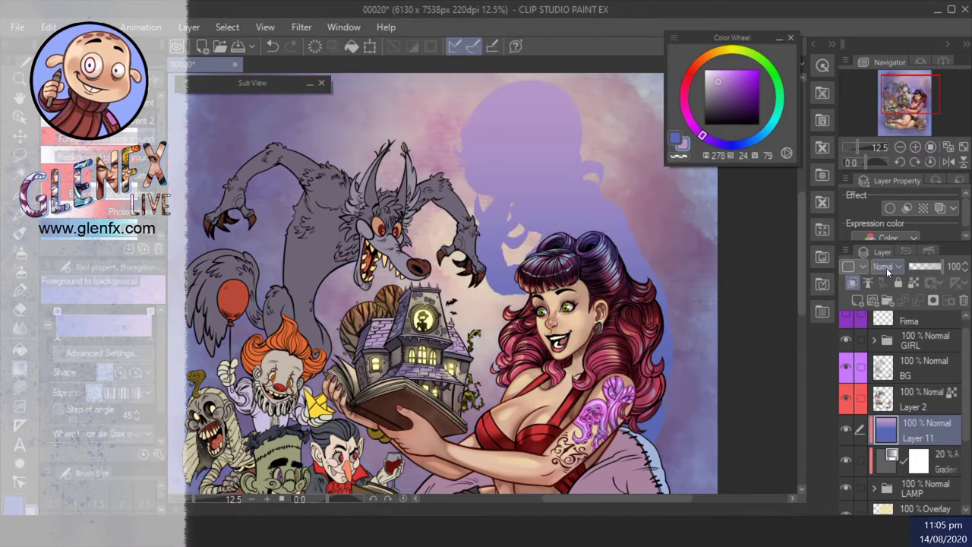
- Try Linear burn on the blue-violet gradient layer, and settle on the Lighten blending mode at 45% opacity
{"action": "left_click", "coordinate": [883, 265]}
{"action": "left_click", "coordinate": [885, 273]}
{"action": "scroll", "coordinate": [885, 273], "scroll_direction": "down", "scroll_amount": 7}
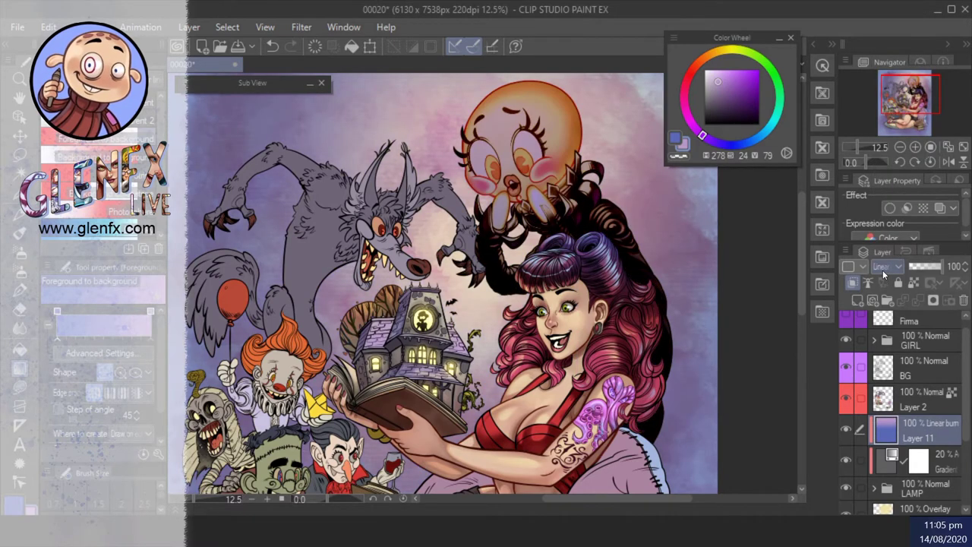
{"action": "left_click_drag", "start_coordinate": [931, 271], "coordinate": [923, 267]}
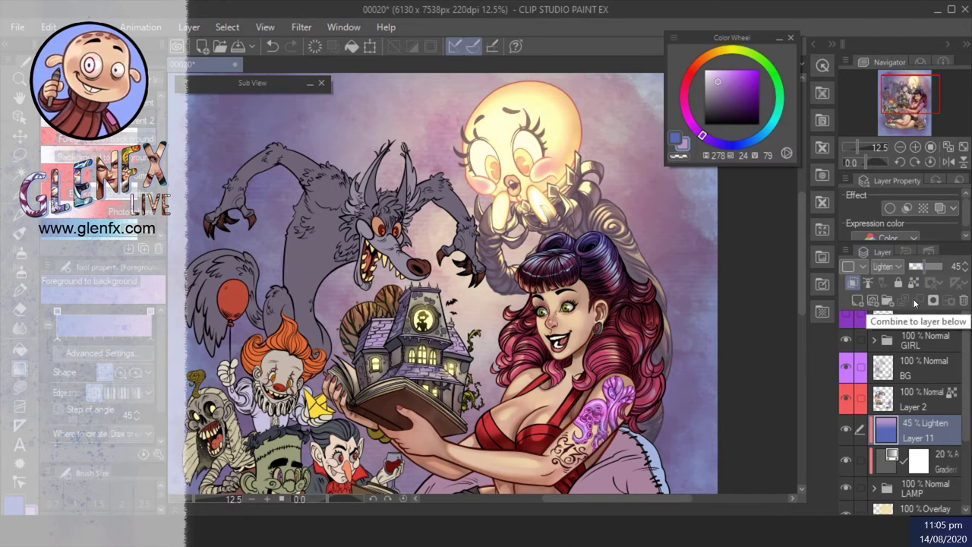
- Add a layer mask to the blue-violet gradient layer and mask it out around the creature's head with the Gradient erase tool
{"action": "left_click", "coordinate": [933, 300]}
{"action": "left_click", "coordinate": [91, 215]}
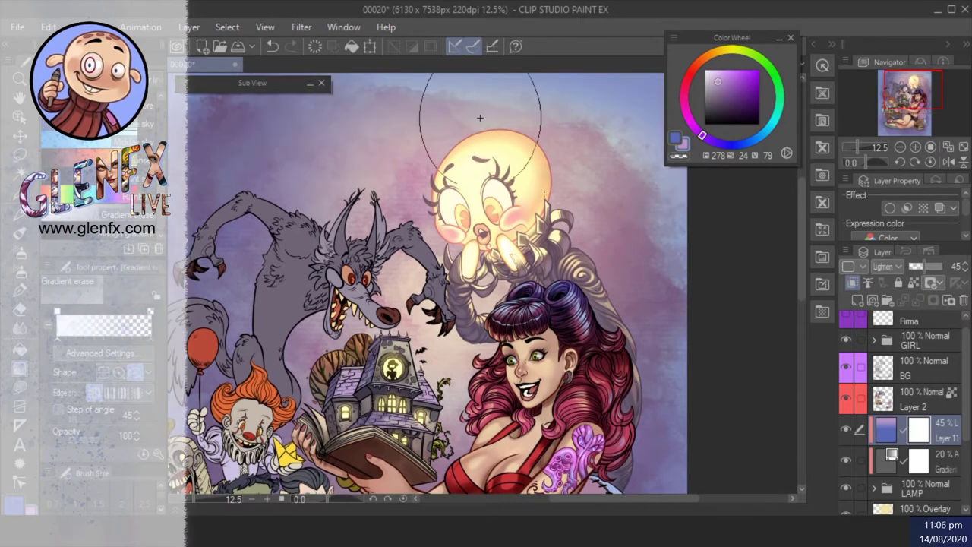
{"action": "left_click_drag", "start_coordinate": [478, 98], "coordinate": [480, 119]}
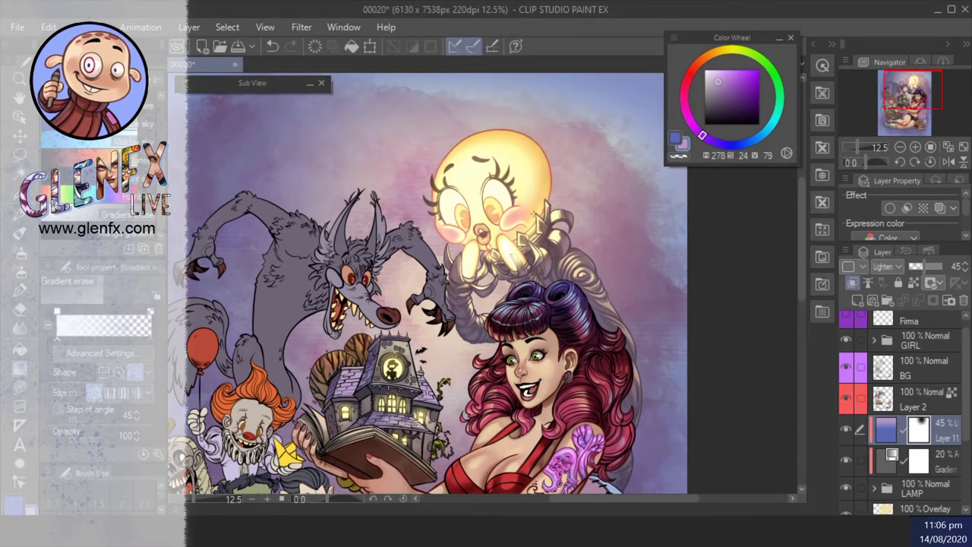
- Extend the blue-violet gradient's mask down the lamp creature's body with gradient erasing, and compare the artwork with the gradient map hidden and shown
{"action": "left_click_drag", "start_coordinate": [483, 186], "coordinate": [688, 190]}
{"action": "left_click_drag", "start_coordinate": [569, 182], "coordinate": [658, 349]}
{"action": "scroll", "coordinate": [642, 287], "scroll_direction": "down", "scroll_amount": 4}
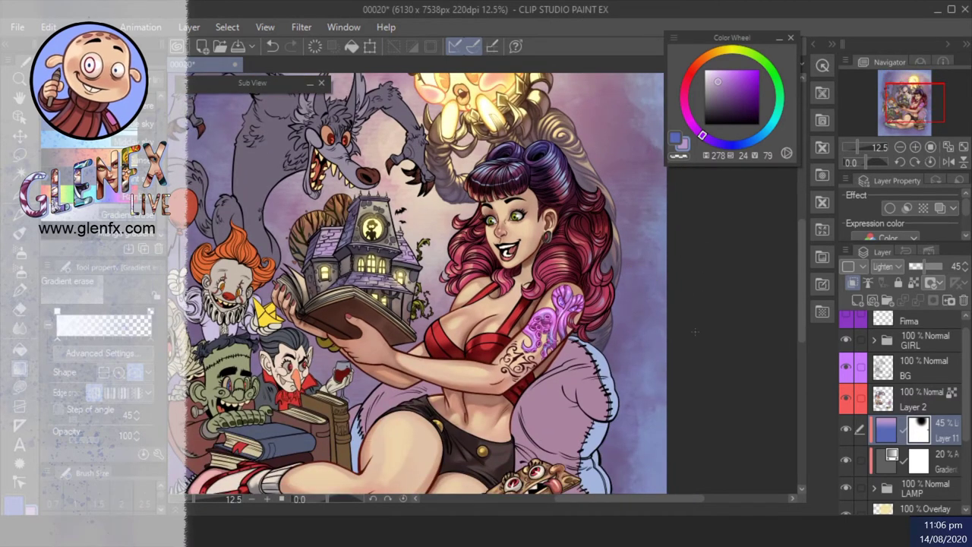
{"action": "left_click_drag", "start_coordinate": [670, 212], "coordinate": [697, 448]}
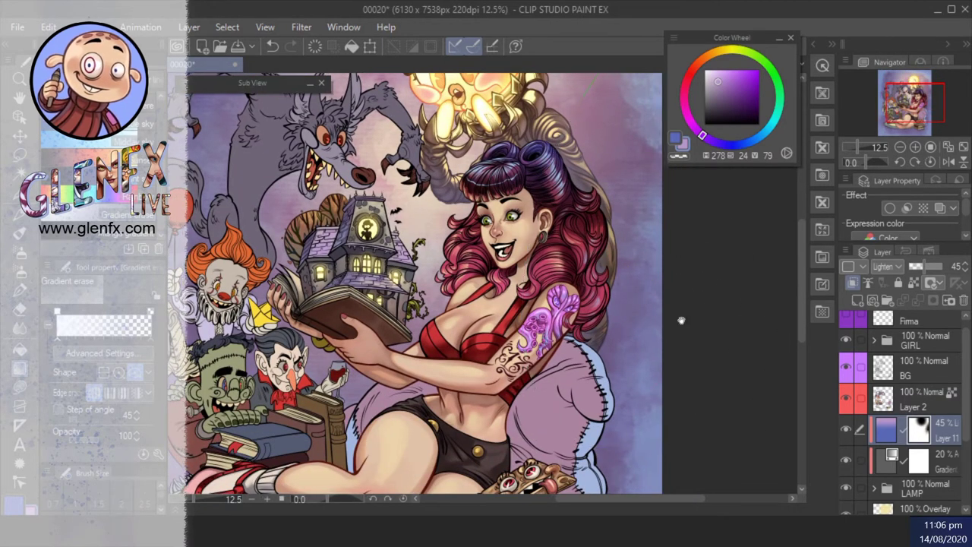
{"action": "scroll", "coordinate": [679, 324], "scroll_direction": "up", "scroll_amount": 3}
{"action": "scroll", "coordinate": [693, 385], "scroll_direction": "down", "scroll_amount": 3}
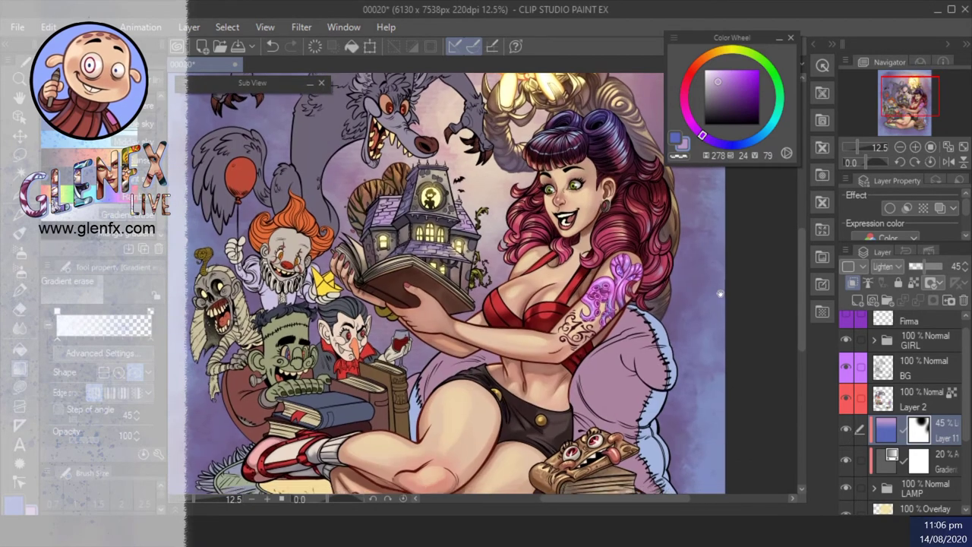
{"action": "scroll", "coordinate": [709, 288], "scroll_direction": "down", "scroll_amount": 3}
{"action": "scroll", "coordinate": [714, 300], "scroll_direction": "up", "scroll_amount": 3}
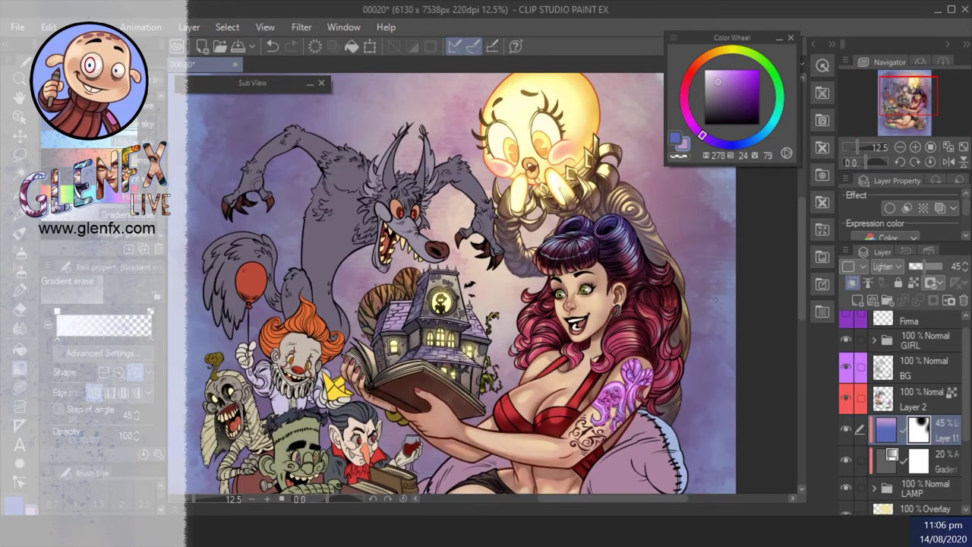
{"action": "left_click", "coordinate": [845, 459]}
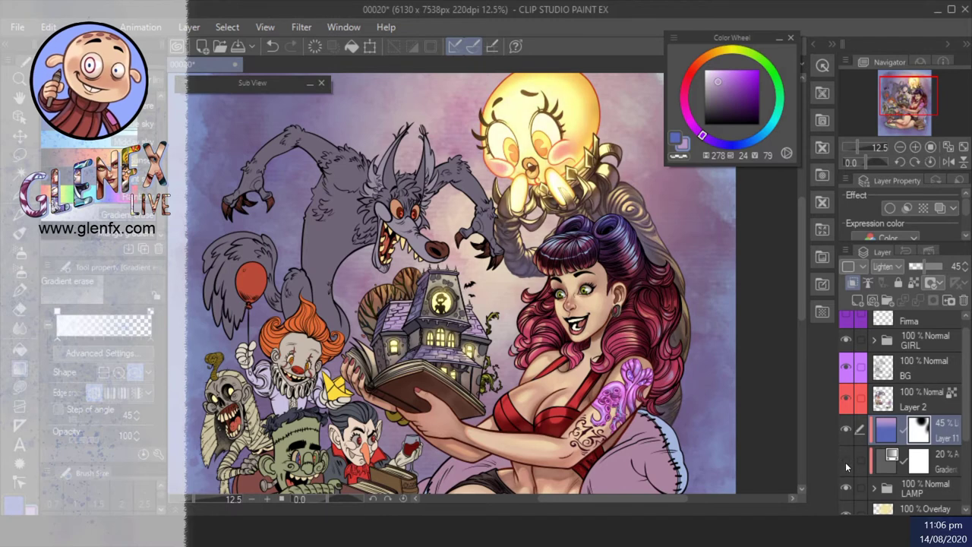
{"action": "left_click", "coordinate": [846, 464]}
- Group the lamp creature's folder, gradient map and blue-violet gradient layer into one folder named LAMP
{"action": "scroll", "coordinate": [873, 395], "scroll_direction": "down", "scroll_amount": 1}
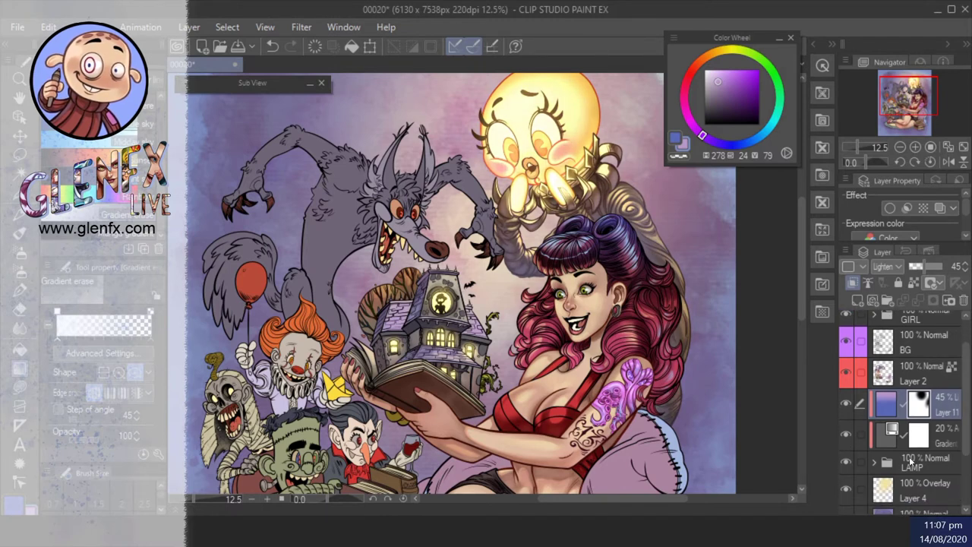
{"action": "left_click", "coordinate": [892, 402]}
{"action": "double_click", "coordinate": [921, 404]}
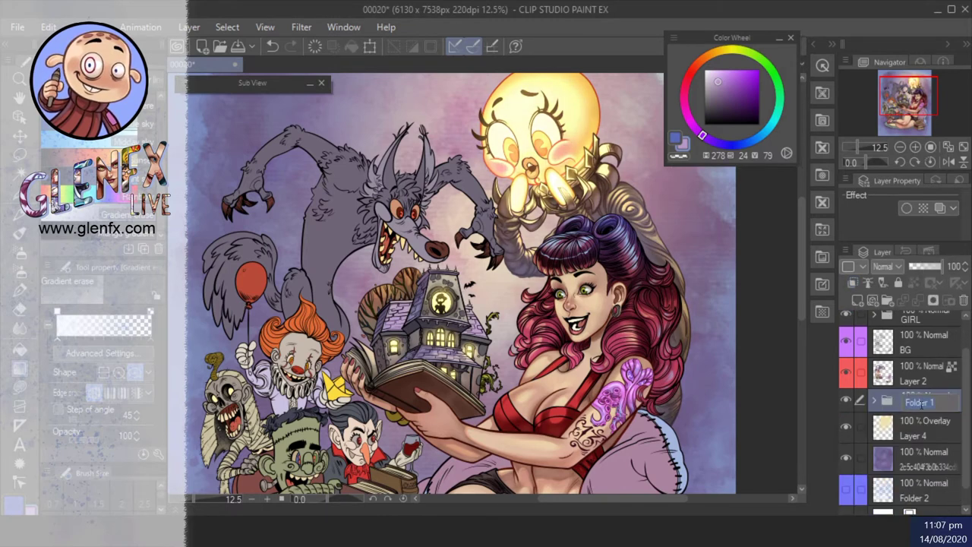
{"action": "type", "text": "LAMP"}
{"action": "key", "text": "Return"}
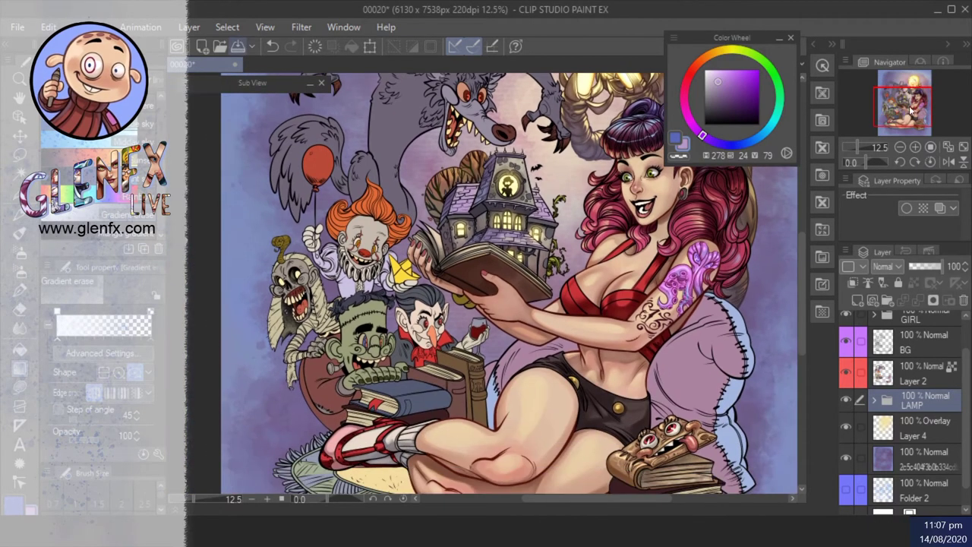
{"action": "left_click", "coordinate": [912, 110]}
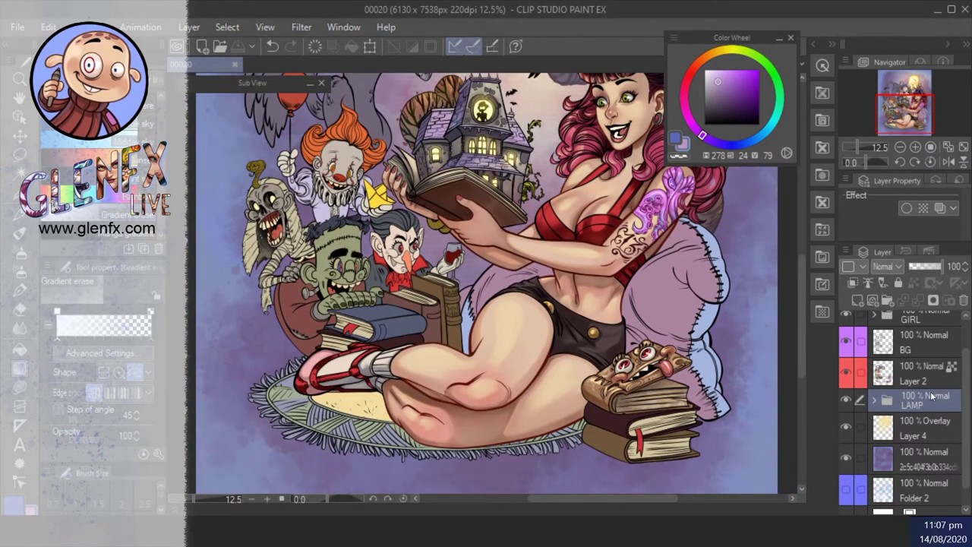
- Add a new layer above Layer 2, set Layer 2 as the reference layer, and make the new layer active
{"action": "scroll", "coordinate": [903, 380], "scroll_direction": "up", "scroll_amount": 1}
{"action": "left_click", "coordinate": [858, 300]}
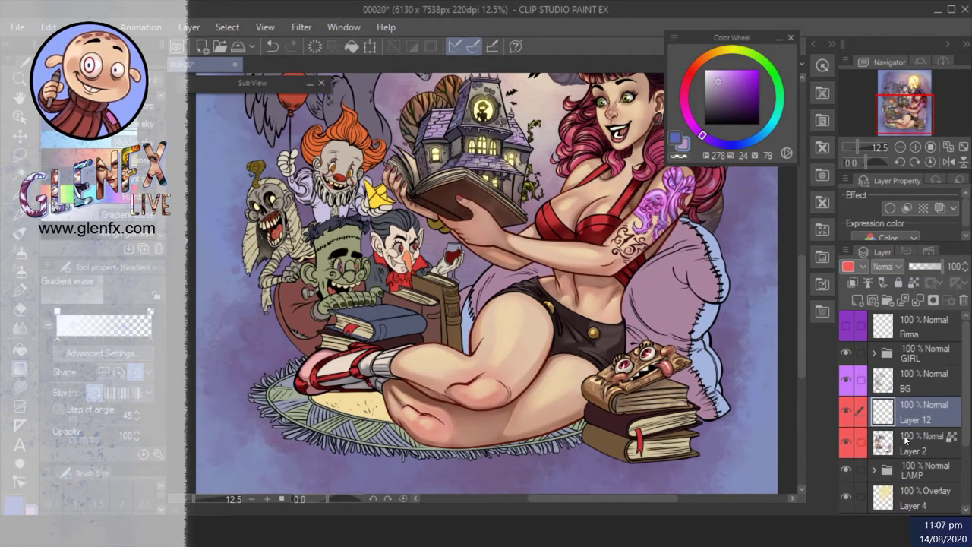
{"action": "left_click", "coordinate": [905, 440]}
{"action": "left_click", "coordinate": [883, 283]}
{"action": "left_click", "coordinate": [915, 414]}
- Select the pillow's mauve fabric and brush soft shadows over it in dark mauve (H 323, S 37, V 45)
{"action": "key", "text": "g"}
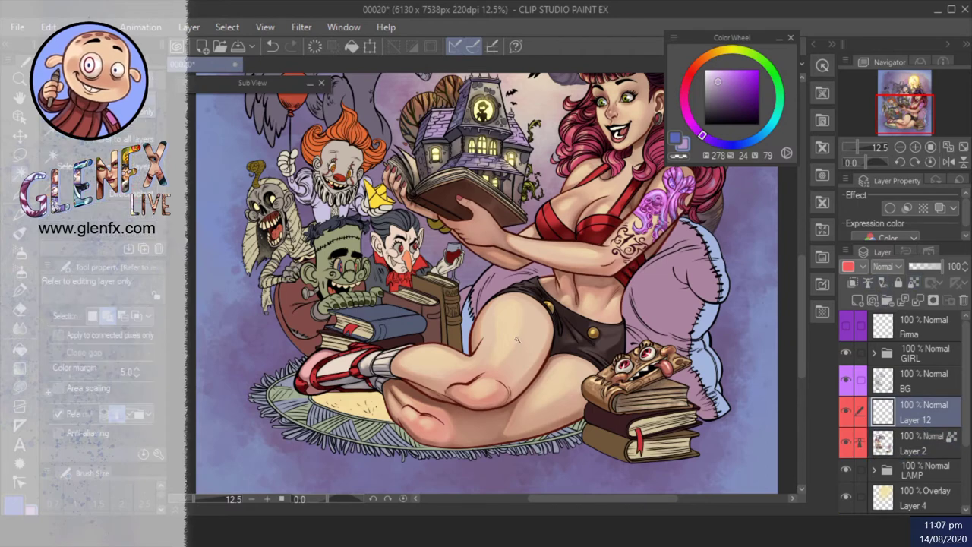
{"action": "key", "text": "ctrl+a"}
{"action": "key", "text": "b"}
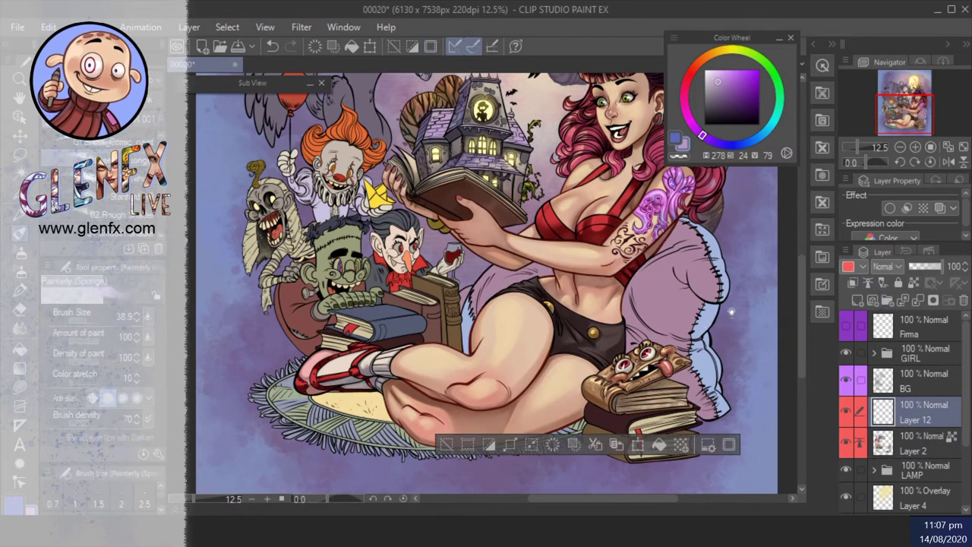
{"action": "left_click_drag", "start_coordinate": [731, 311], "coordinate": [665, 343]}
{"action": "left_click", "coordinate": [606, 347], "text": "alt"}
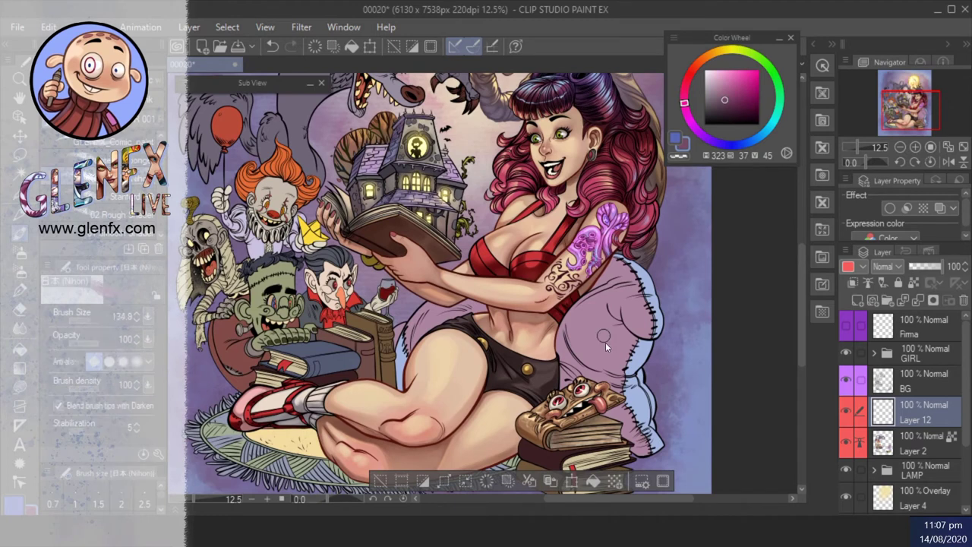
{"action": "mouse_move", "coordinate": [606, 347]}
{"action": "left_mouse_down"}
{"action": "mouse_move", "coordinate": [618, 272]}
{"action": "mouse_move", "coordinate": [604, 277]}
{"action": "mouse_move", "coordinate": [570, 379]}
{"action": "left_mouse_up"}
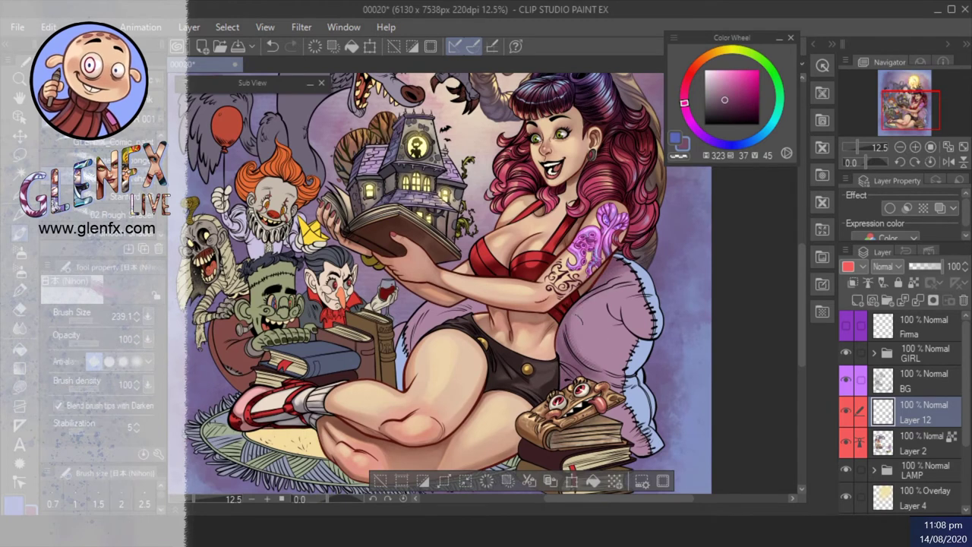
{"action": "mouse_move", "coordinate": [640, 369]}
{"action": "left_mouse_down"}
{"action": "mouse_move", "coordinate": [619, 323]}
{"action": "mouse_move", "coordinate": [623, 312]}
{"action": "mouse_move", "coordinate": [603, 311]}
{"action": "mouse_move", "coordinate": [610, 300]}
{"action": "mouse_move", "coordinate": [611, 322]}
{"action": "mouse_move", "coordinate": [666, 313]}
{"action": "mouse_move", "coordinate": [630, 341]}
{"action": "left_mouse_up"}
{"action": "mouse_move", "coordinate": [604, 372]}
{"action": "left_mouse_down"}
{"action": "mouse_move", "coordinate": [636, 384]}
{"action": "mouse_move", "coordinate": [624, 340]}
{"action": "mouse_move", "coordinate": [645, 410]}
{"action": "mouse_move", "coordinate": [630, 384]}
{"action": "left_mouse_up"}
{"action": "scroll", "coordinate": [677, 281], "scroll_direction": "up", "scroll_amount": 1}
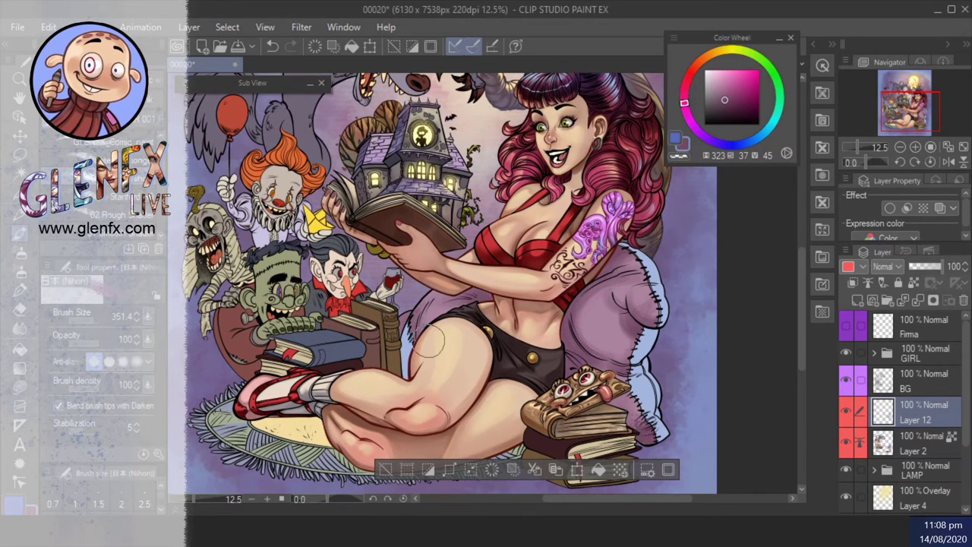
{"action": "left_click_drag", "start_coordinate": [612, 250], "coordinate": [619, 256]}
- Paint light pink highlights (H 323, S 38, V 85) on the pillow's fabric on both sides of the girl
{"action": "left_click", "coordinate": [714, 86]}
{"action": "left_click", "coordinate": [725, 78]}
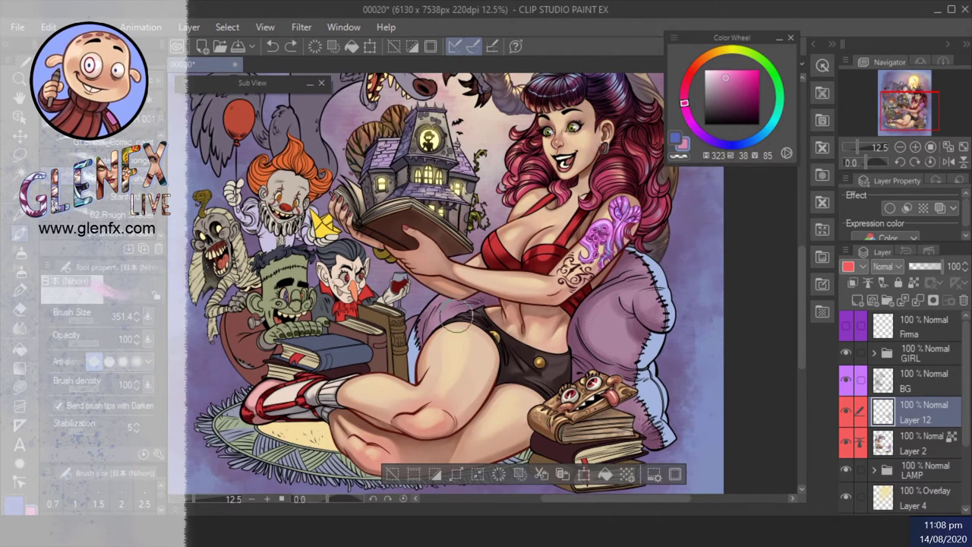
{"action": "left_click_drag", "start_coordinate": [471, 303], "coordinate": [439, 334]}
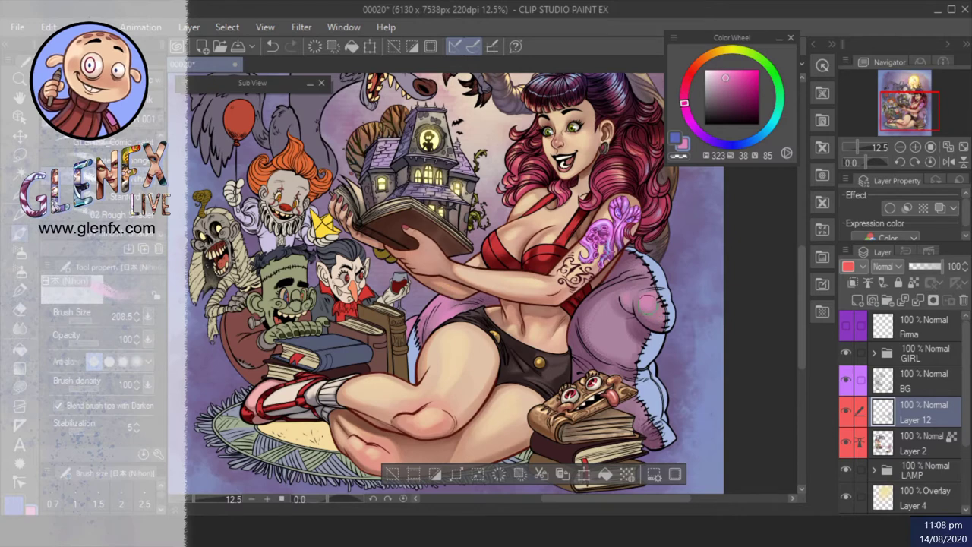
{"action": "left_click_drag", "start_coordinate": [623, 334], "coordinate": [600, 302]}
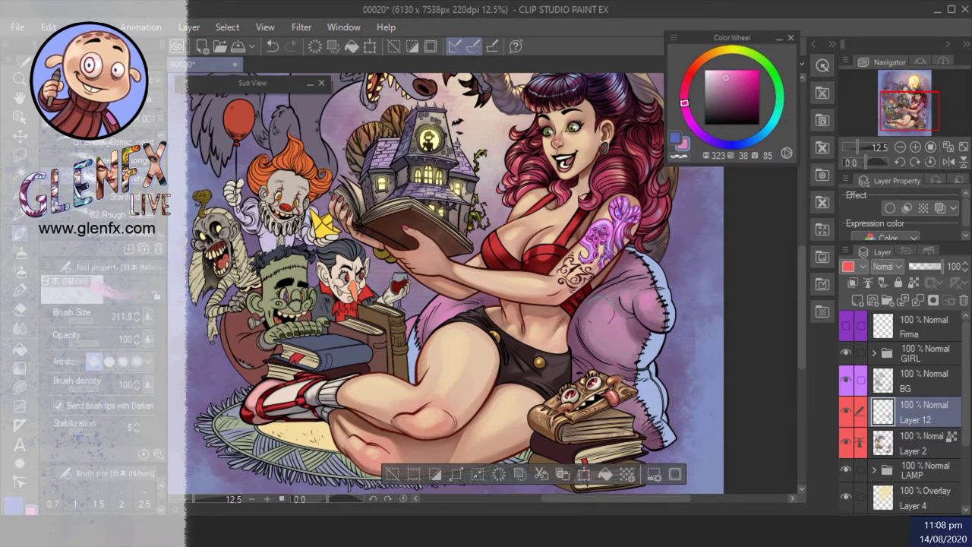
{"action": "left_click_drag", "start_coordinate": [631, 410], "coordinate": [624, 421]}
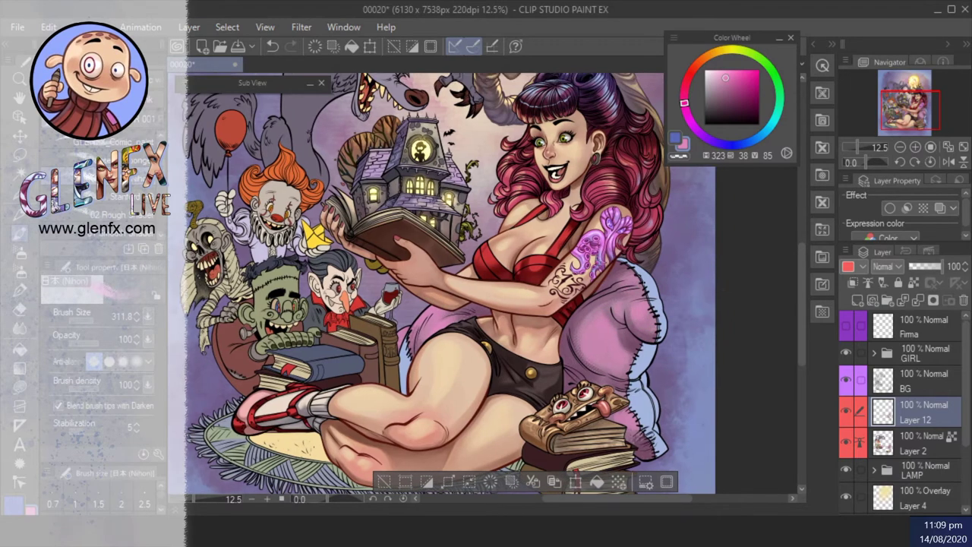
{"action": "scroll", "coordinate": [736, 277], "scroll_direction": "up", "scroll_amount": 1}
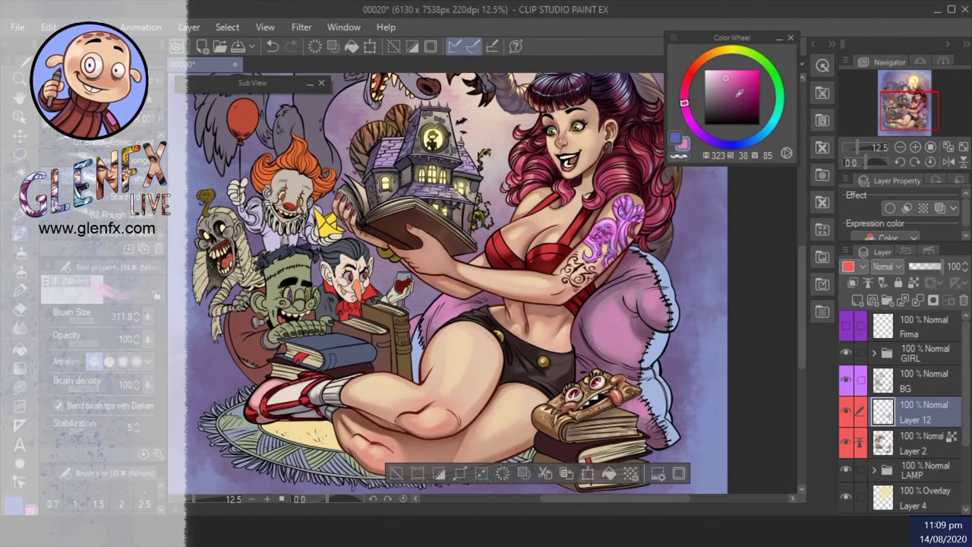
- Deepen the pillow's lower and edge shadows with dark magenta (H 323, S 60, V 45), and sample a mid tone from the fabric
{"action": "left_click", "coordinate": [737, 100]}
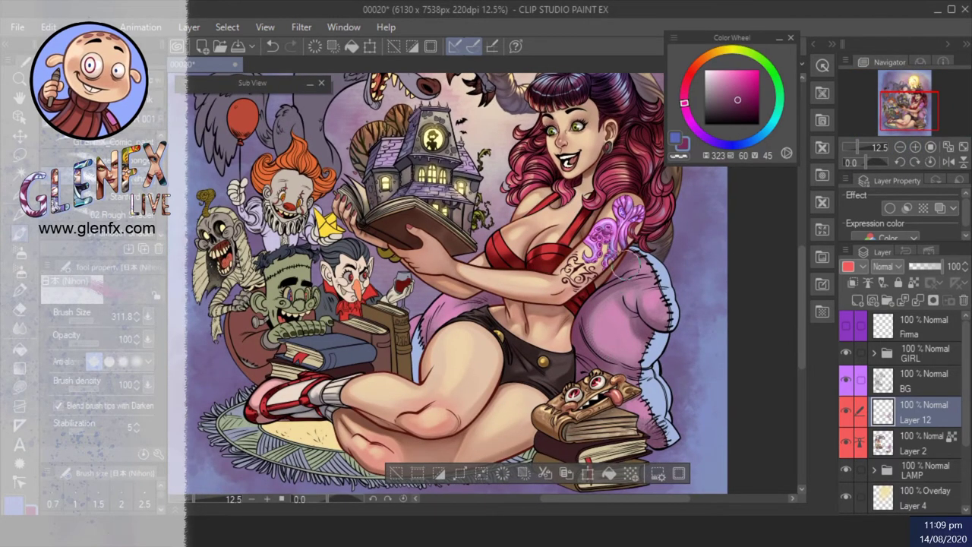
{"action": "mouse_move", "coordinate": [582, 343]}
{"action": "left_mouse_down"}
{"action": "mouse_move", "coordinate": [584, 306]}
{"action": "mouse_move", "coordinate": [592, 328]}
{"action": "mouse_move", "coordinate": [600, 294]}
{"action": "mouse_move", "coordinate": [588, 349]}
{"action": "mouse_move", "coordinate": [666, 436]}
{"action": "left_mouse_up"}
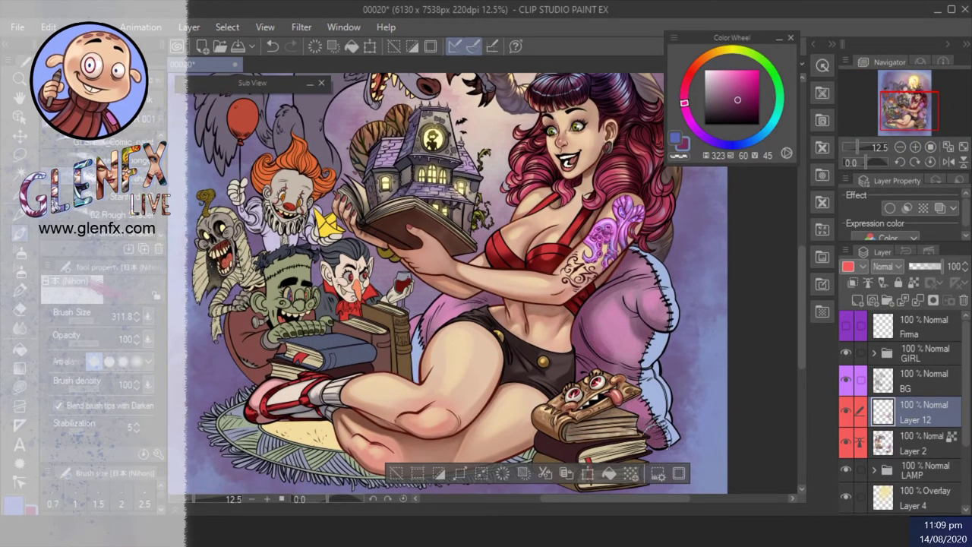
{"action": "left_click", "coordinate": [655, 420], "text": "alt"}
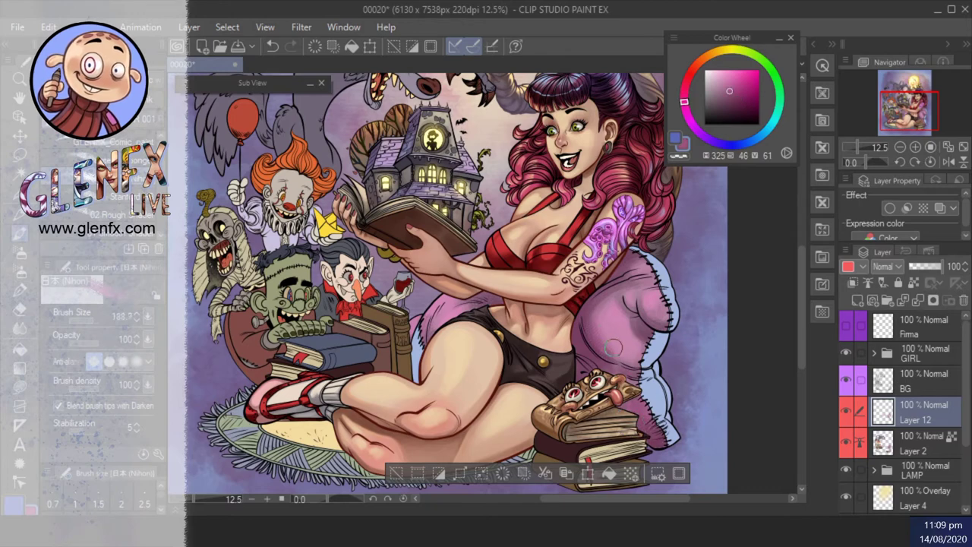
- Blend the pillow's lights and folds with pink tones sampled from the fabric, such as H 323, S 36, V 82
{"action": "left_click", "coordinate": [620, 311], "text": "alt"}
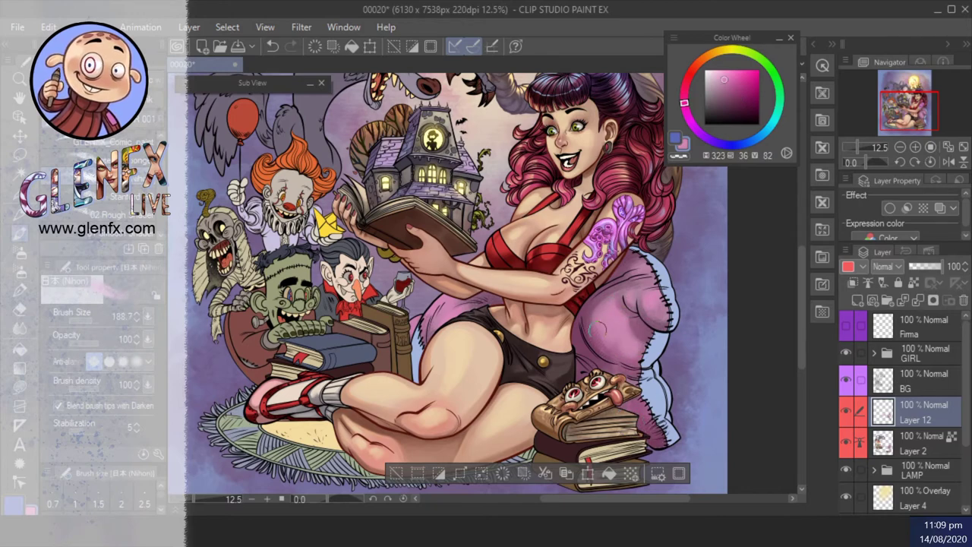
{"action": "mouse_move", "coordinate": [659, 316]}
{"action": "left_mouse_down"}
{"action": "mouse_move", "coordinate": [642, 287]}
{"action": "mouse_move", "coordinate": [606, 319]}
{"action": "mouse_move", "coordinate": [638, 372]}
{"action": "mouse_move", "coordinate": [646, 410]}
{"action": "mouse_move", "coordinate": [661, 417]}
{"action": "left_mouse_up"}
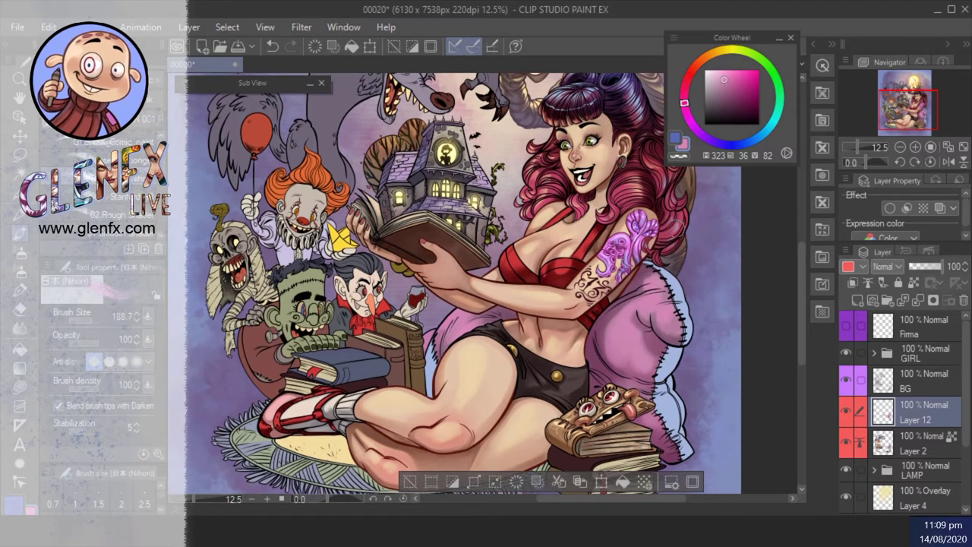
{"action": "left_click", "coordinate": [668, 289], "text": "alt"}
{"action": "left_click_drag", "start_coordinate": [667, 287], "coordinate": [645, 282]}
{"action": "mouse_move", "coordinate": [612, 311]}
{"action": "left_mouse_down"}
{"action": "mouse_move", "coordinate": [653, 297]}
{"action": "mouse_move", "coordinate": [619, 323]}
{"action": "mouse_move", "coordinate": [567, 294]}
{"action": "left_mouse_up"}
{"action": "left_click", "coordinate": [503, 310], "text": "alt"}
{"action": "left_click", "coordinate": [593, 296], "text": "alt"}
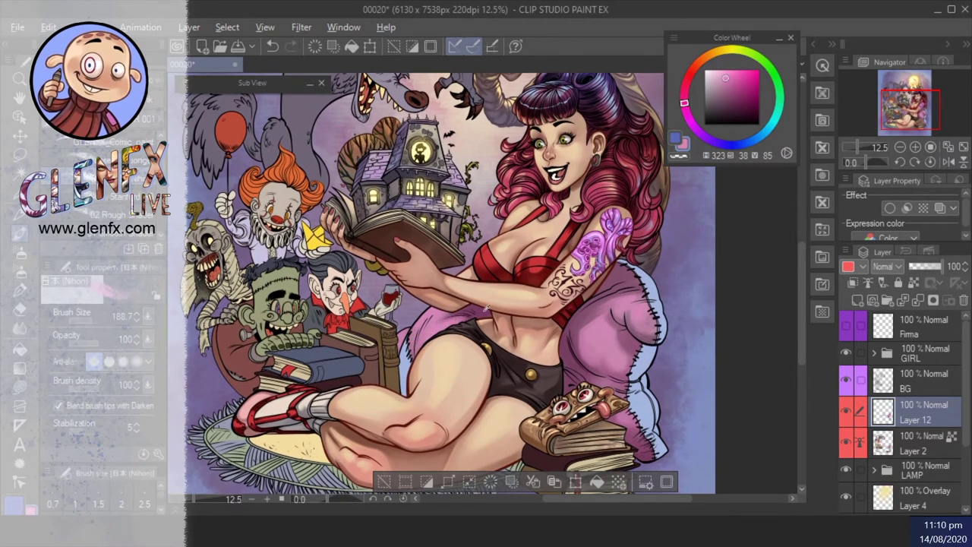
- Select the pillow's pale blue ruffle, shade its folds in dark blue (H 221, S 51, V 53), and save the artwork as 00021
{"action": "key", "text": "w"}
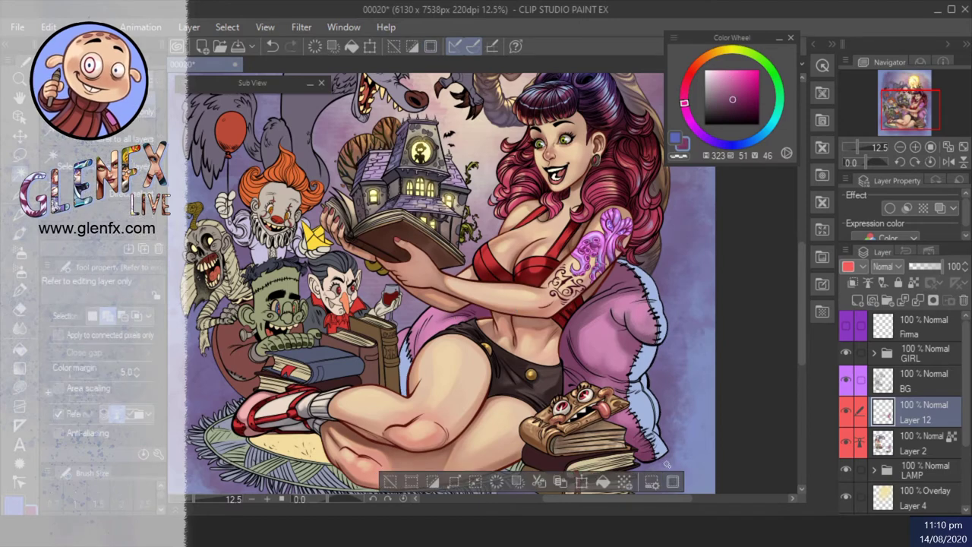
{"action": "key", "text": "b"}
{"action": "left_click_drag", "start_coordinate": [662, 348], "coordinate": [658, 325]}
{"action": "left_click", "coordinate": [658, 325], "text": "alt"}
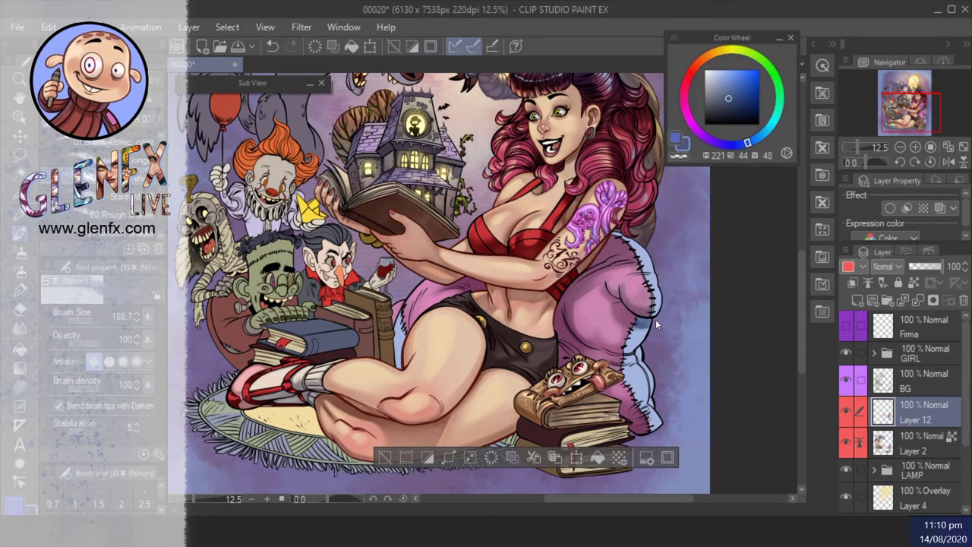
{"action": "left_click", "coordinate": [733, 94]}
{"action": "left_click_drag", "start_coordinate": [639, 346], "coordinate": [635, 378]}
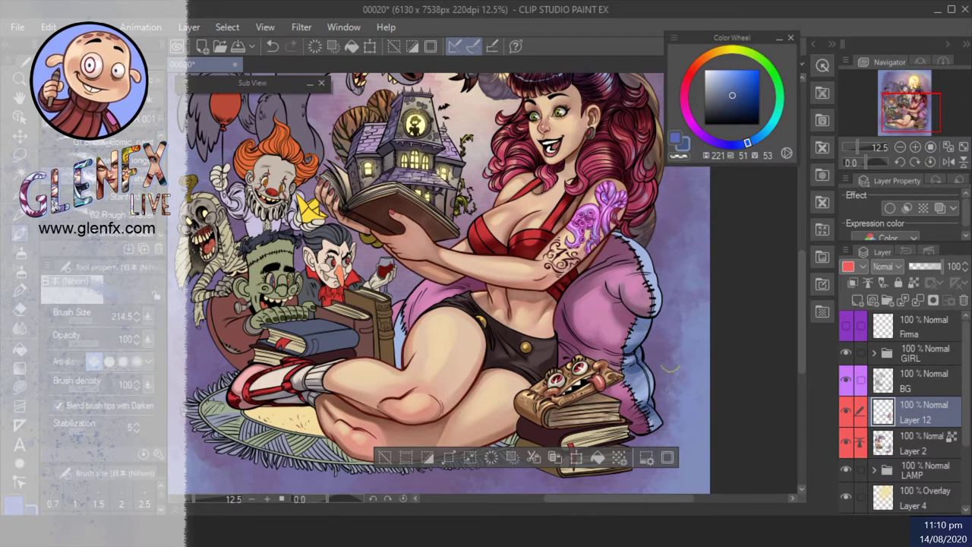
{"action": "scroll", "coordinate": [645, 410], "scroll_direction": "up", "scroll_amount": 1}
{"action": "key", "text": "bracketleft"}
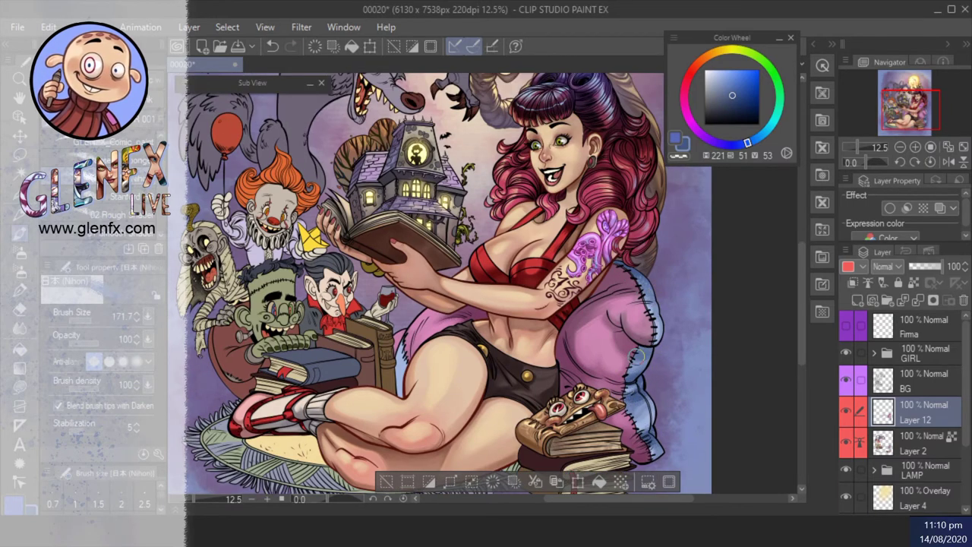
{"action": "left_click", "coordinate": [657, 292], "text": "alt"}
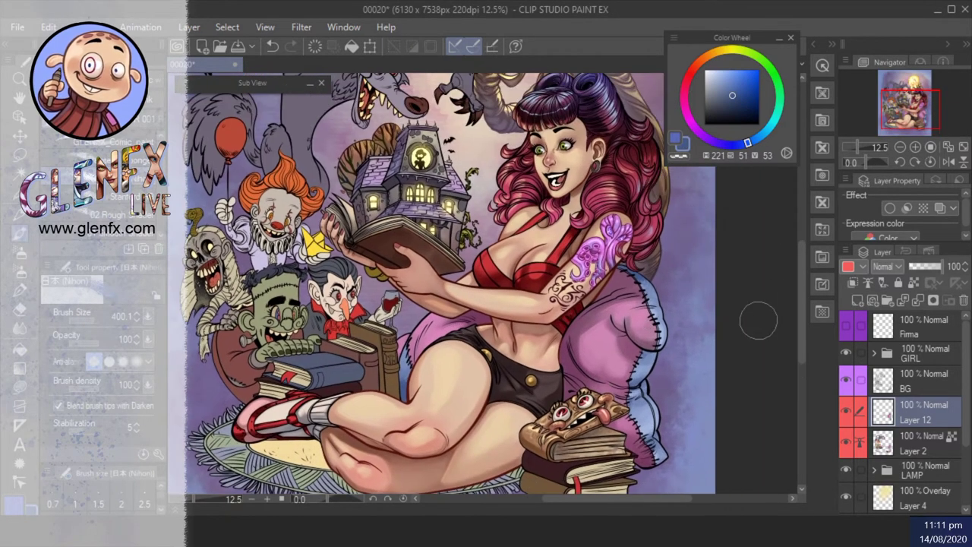
{"action": "left_click", "coordinate": [239, 46]}
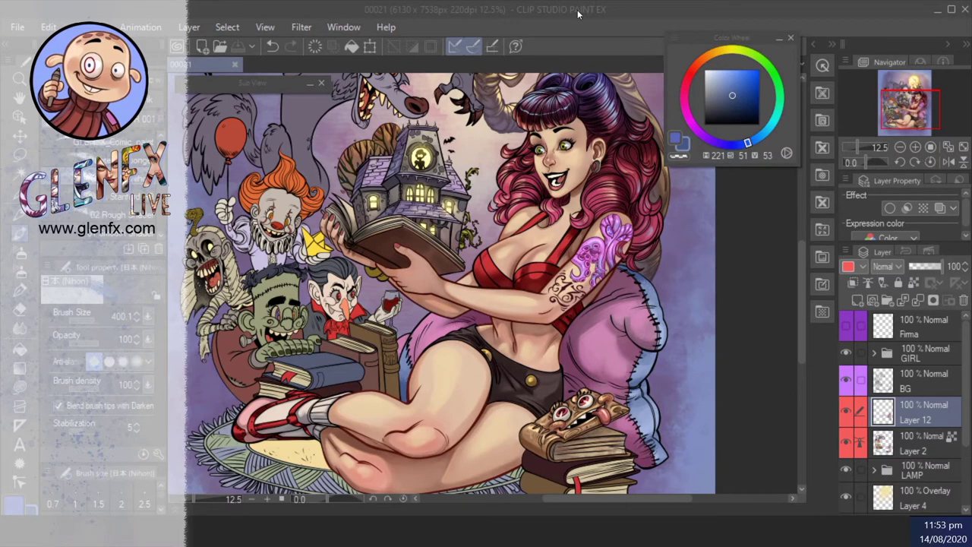
- Select the olive-brown book covers using the flat colours on Layer 2, and make Layer 12 active for painting
{"action": "scroll", "coordinate": [706, 349], "scroll_direction": "down", "scroll_amount": 3}
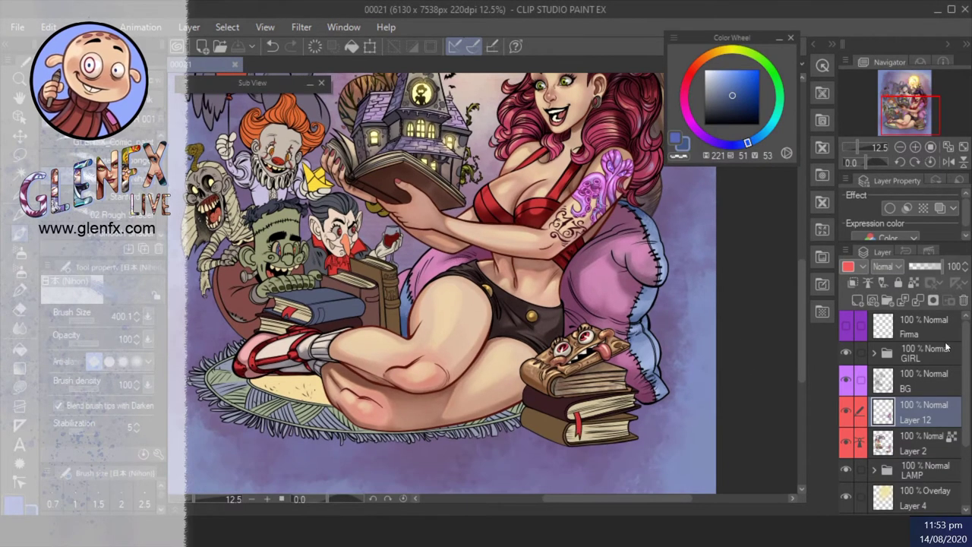
{"action": "left_click", "coordinate": [846, 442]}
{"action": "left_click", "coordinate": [846, 442]}
{"action": "left_click", "coordinate": [846, 410]}
{"action": "left_click", "coordinate": [846, 410]}
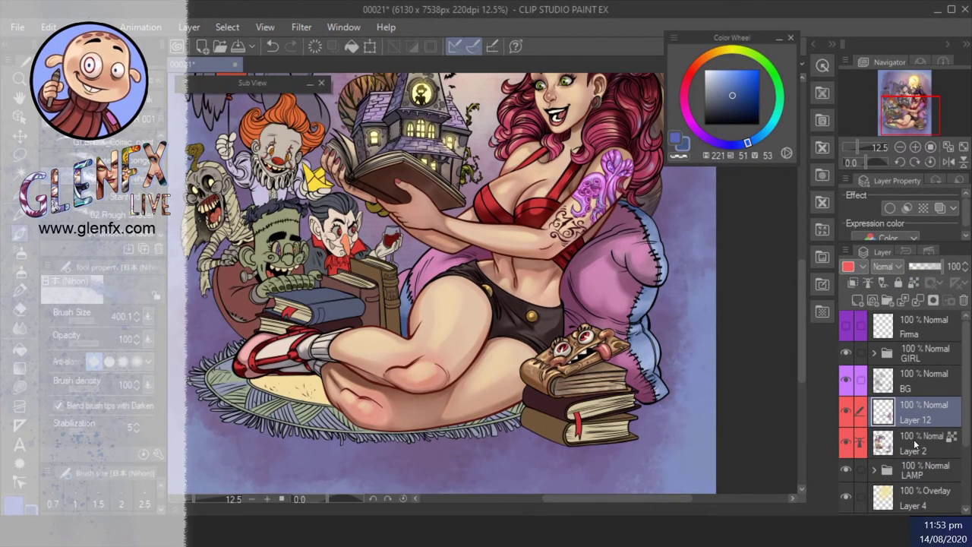
{"action": "left_click", "coordinate": [914, 439]}
{"action": "key", "text": "g"}
{"action": "scroll", "coordinate": [555, 441], "scroll_direction": "up", "scroll_amount": 2}
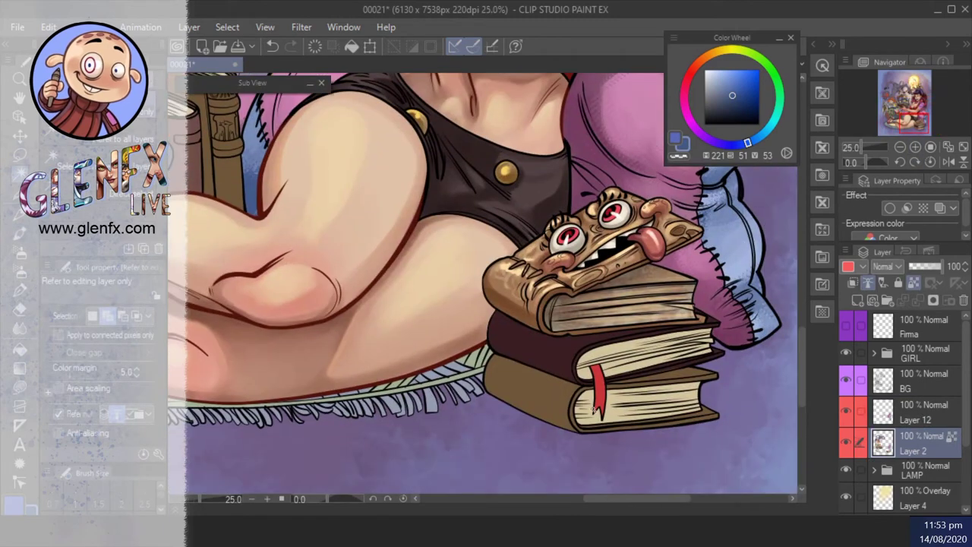
{"action": "left_click", "coordinate": [28, 239]}
{"action": "mouse_move", "coordinate": [456, 228]}
{"action": "left_mouse_down"}
{"action": "mouse_move", "coordinate": [592, 334]}
{"action": "mouse_move", "coordinate": [562, 258]}
{"action": "left_mouse_up"}
{"action": "left_click", "coordinate": [915, 414]}
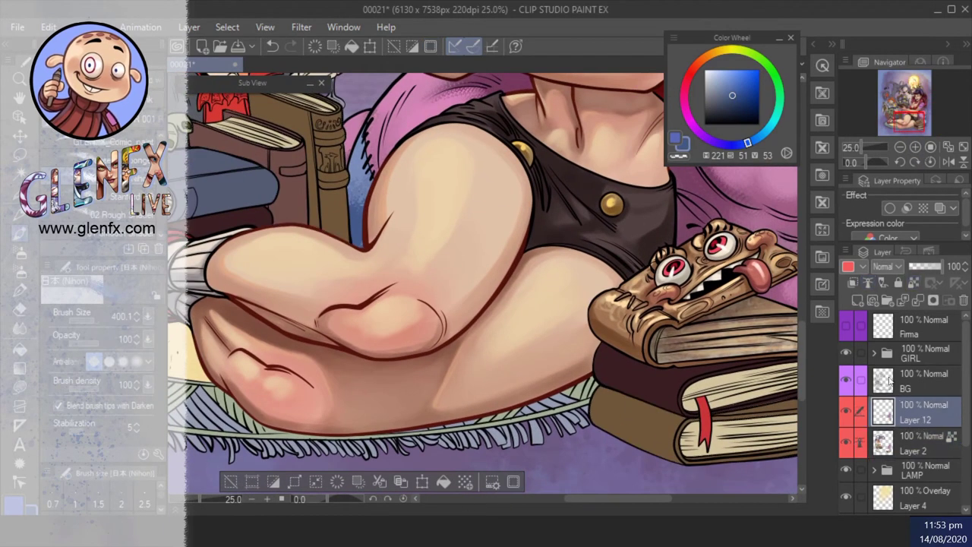
- Shade the bottom book of the stack beside the girl in dark brown (H 32, S 67, V 31), based on its sampled cover colour
{"action": "left_click_drag", "start_coordinate": [673, 395], "coordinate": [632, 395]}
{"action": "left_click", "coordinate": [632, 395], "text": "alt"}
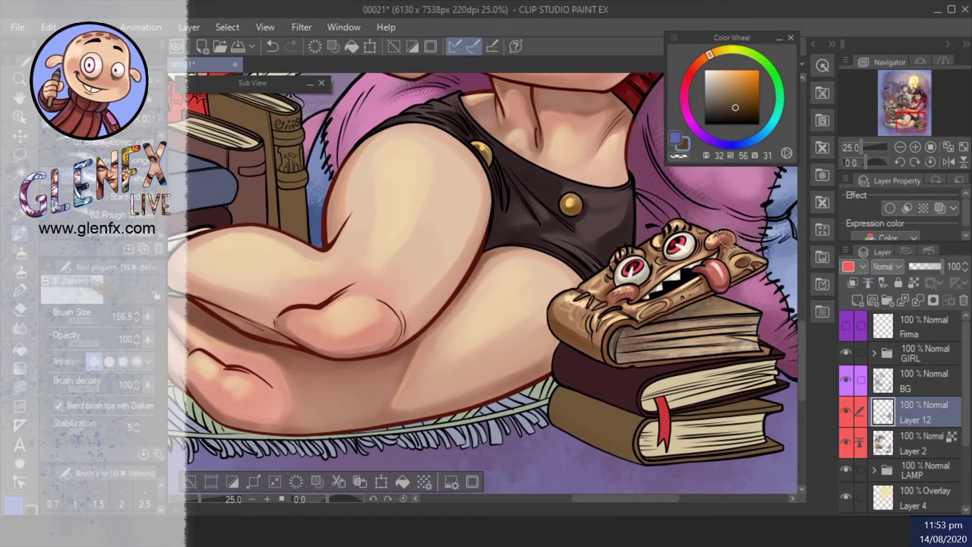
{"action": "key", "text": "b"}
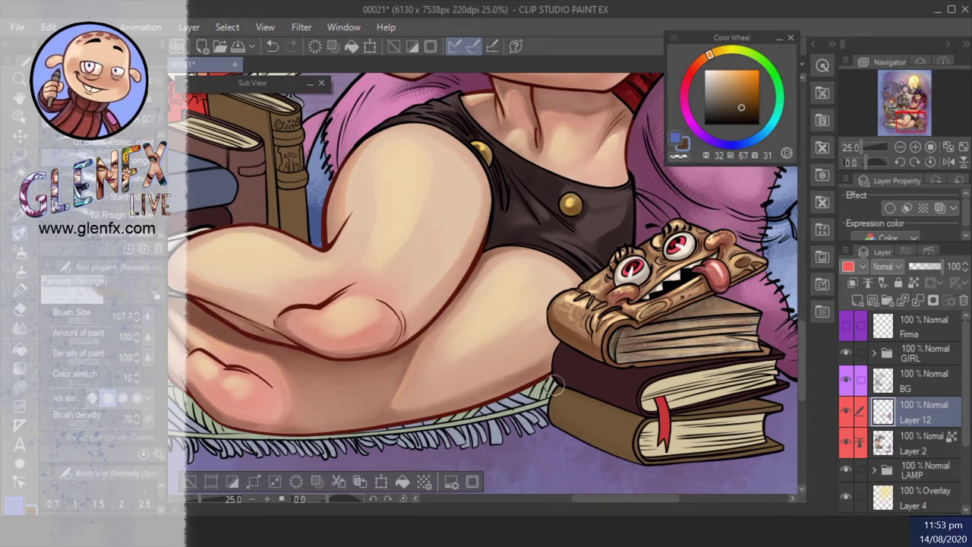
{"action": "mouse_move", "coordinate": [554, 386]}
{"action": "left_mouse_down"}
{"action": "mouse_move", "coordinate": [722, 407]}
{"action": "mouse_move", "coordinate": [780, 395]}
{"action": "mouse_move", "coordinate": [582, 405]}
{"action": "mouse_move", "coordinate": [629, 457]}
{"action": "left_mouse_up"}
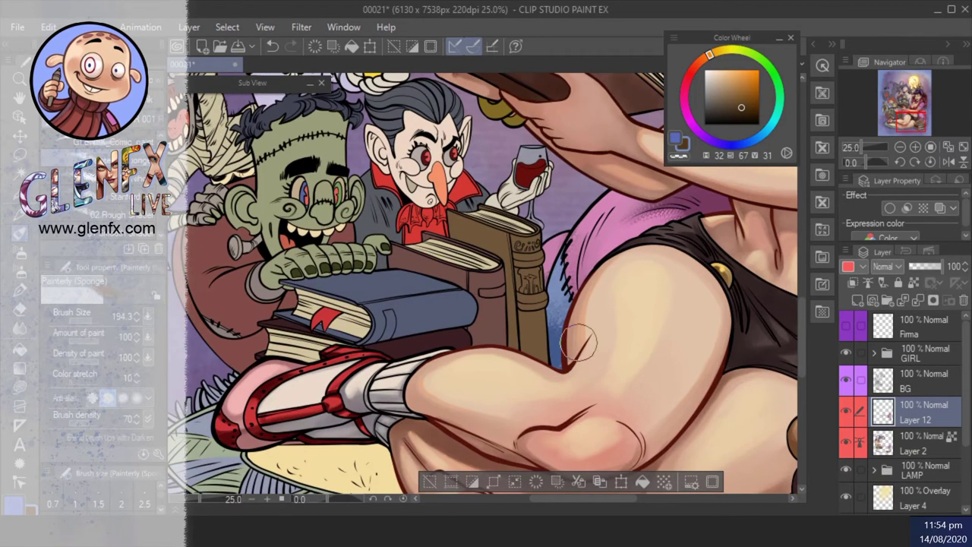
- Shade the spine, ornaments and cover of the tall olive-brown book near the vampire in dark brown (H 32, S 67, V 31)
{"action": "key", "text": "bracketleft"}
{"action": "key", "text": "bracketleft"}
{"action": "key", "text": "bracketleft"}
{"action": "key", "text": "bracketleft"}
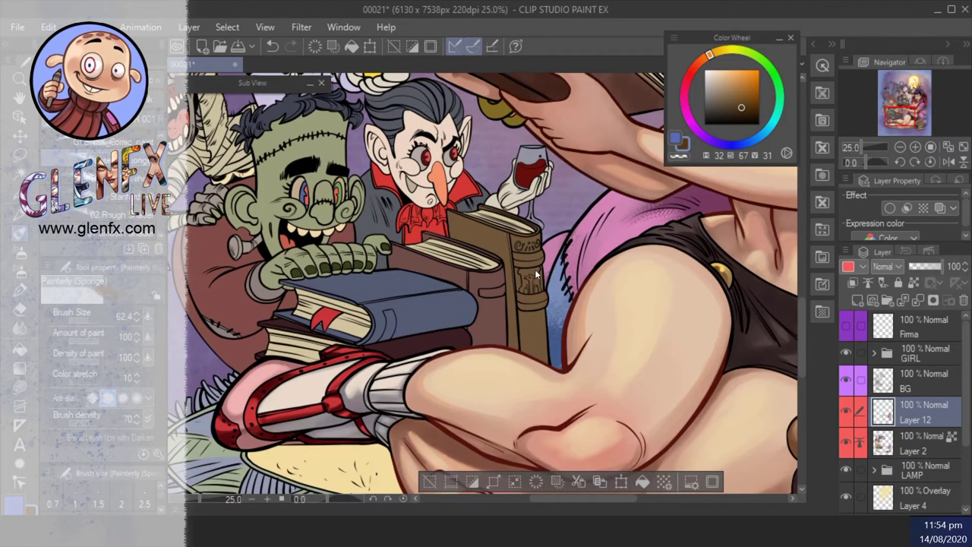
{"action": "mouse_move", "coordinate": [537, 274]}
{"action": "left_mouse_down"}
{"action": "mouse_move", "coordinate": [516, 266]}
{"action": "mouse_move", "coordinate": [525, 318]}
{"action": "mouse_move", "coordinate": [549, 301]}
{"action": "mouse_move", "coordinate": [518, 303]}
{"action": "mouse_move", "coordinate": [537, 310]}
{"action": "mouse_move", "coordinate": [523, 339]}
{"action": "mouse_move", "coordinate": [531, 366]}
{"action": "left_mouse_up"}
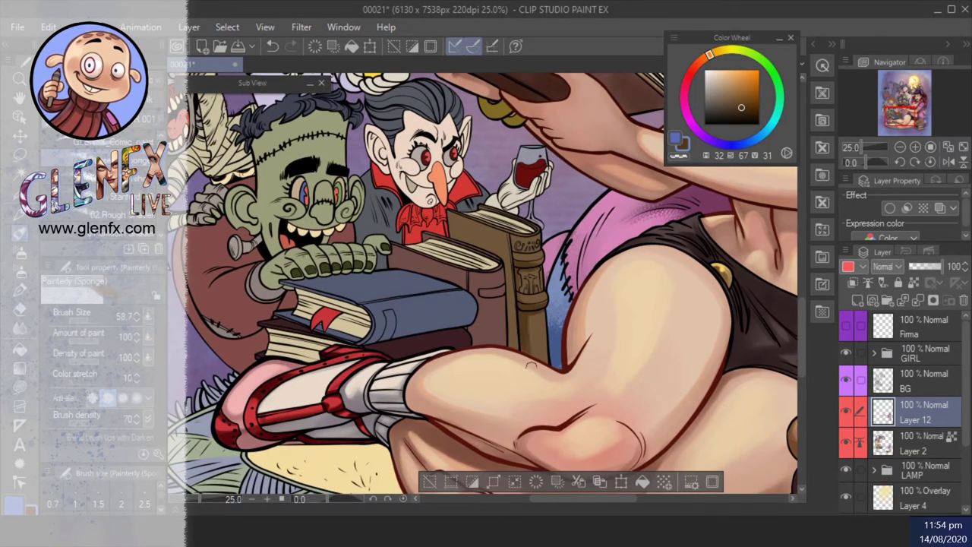
{"action": "key", "text": "bracketright"}
{"action": "key", "text": "bracketright"}
{"action": "key", "text": "bracketright"}
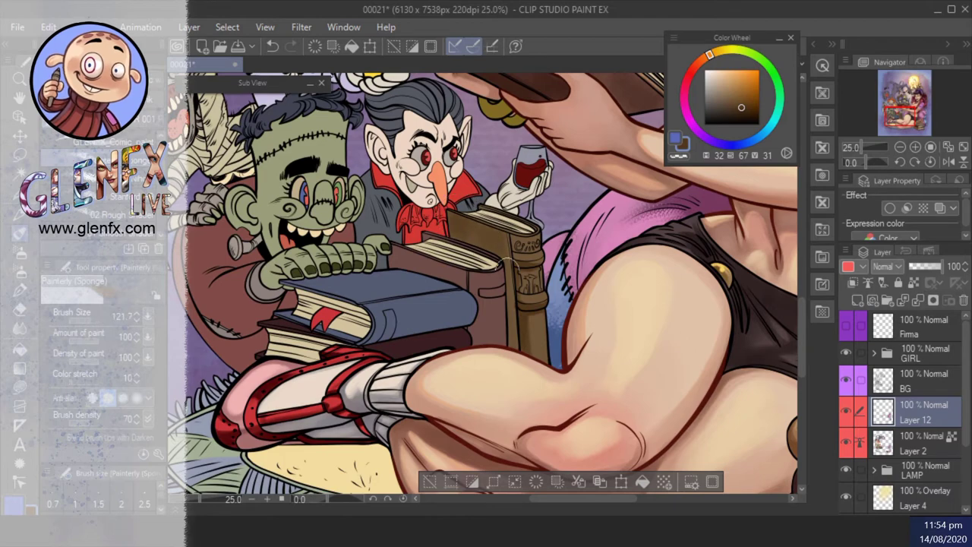
- Paint the tall book's spine bands and emblem as gold, using ochre (H 38, S 73, V 55) and bright yellow (H 46, S 51, V 90)
{"action": "scroll", "coordinate": [575, 256], "scroll_direction": "up", "scroll_amount": 1}
{"action": "key", "text": "ctrl+plus"}
{"action": "left_click", "coordinate": [745, 93]}
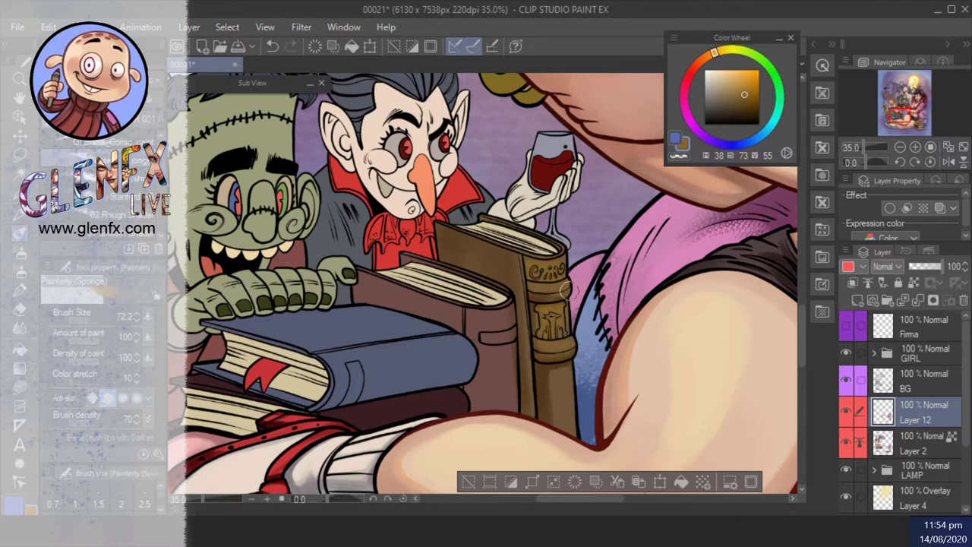
{"action": "left_click", "coordinate": [541, 357], "text": "alt"}
{"action": "scroll", "coordinate": [570, 267], "scroll_direction": "up", "scroll_amount": 1}
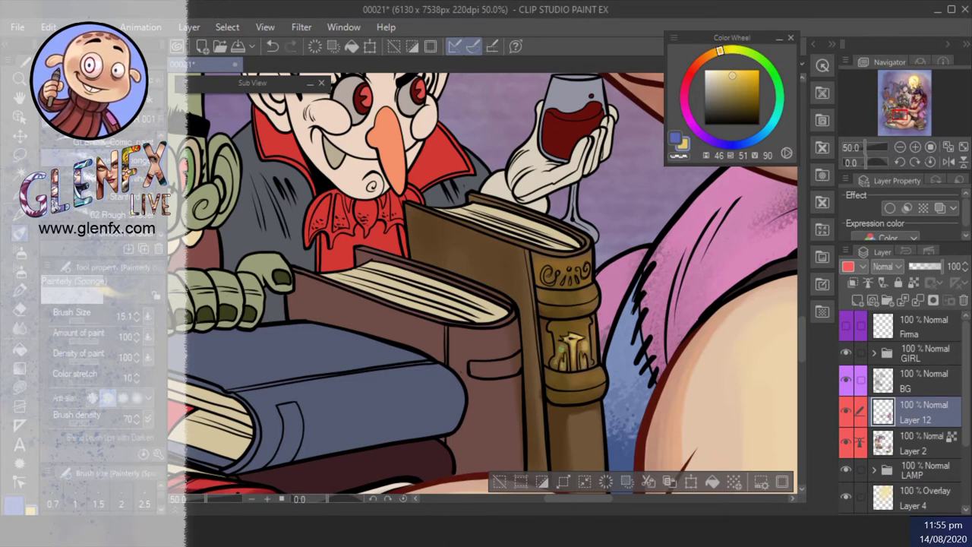
{"action": "left_click_drag", "start_coordinate": [583, 378], "coordinate": [592, 370]}
{"action": "left_click_drag", "start_coordinate": [571, 298], "coordinate": [581, 297]}
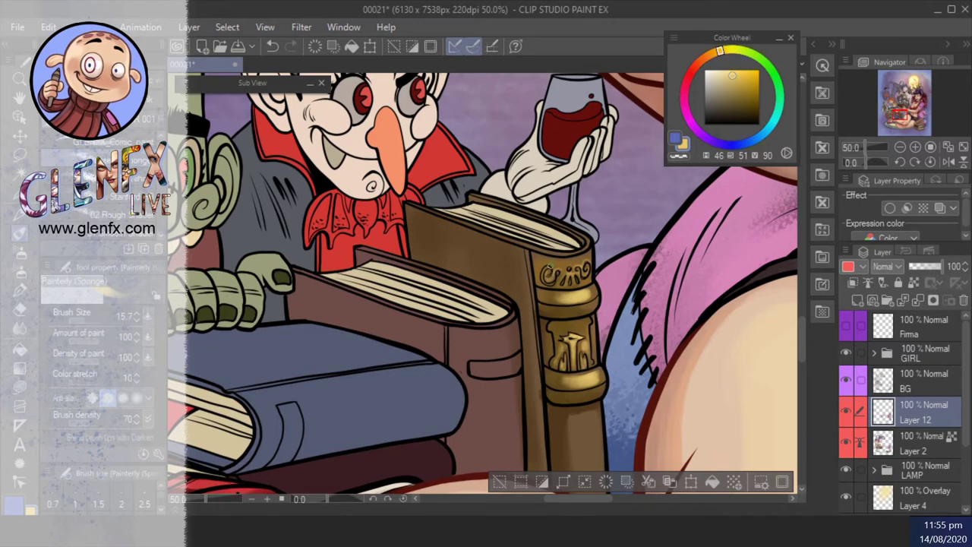
- Add ochre highlights (H 39, S 59, V 66) to the covers of the tall book and the bottom book of the stack beside the girl
{"action": "left_click_drag", "start_coordinate": [562, 260], "coordinate": [517, 304]}
{"action": "left_click", "coordinate": [736, 89]}
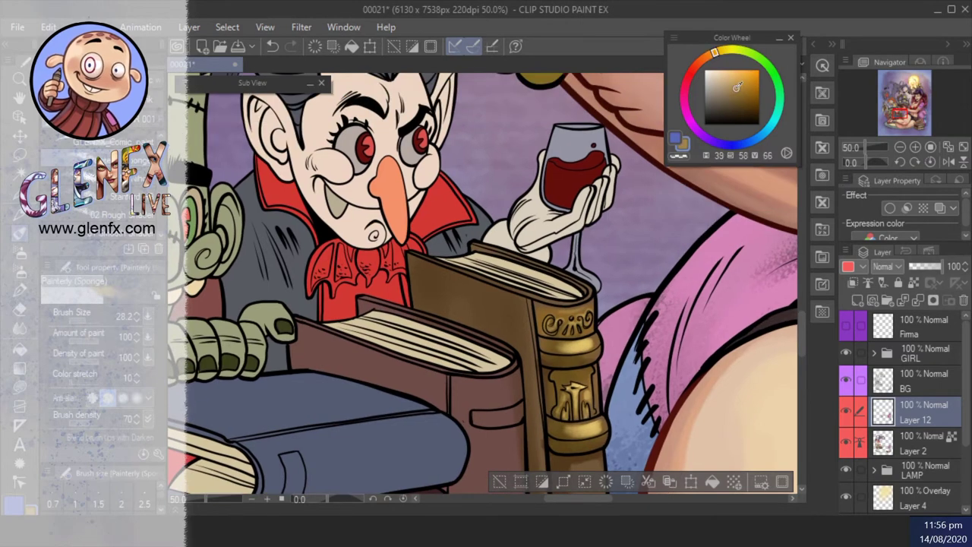
{"action": "left_click", "coordinate": [881, 161]}
{"action": "left_click", "coordinate": [879, 161]}
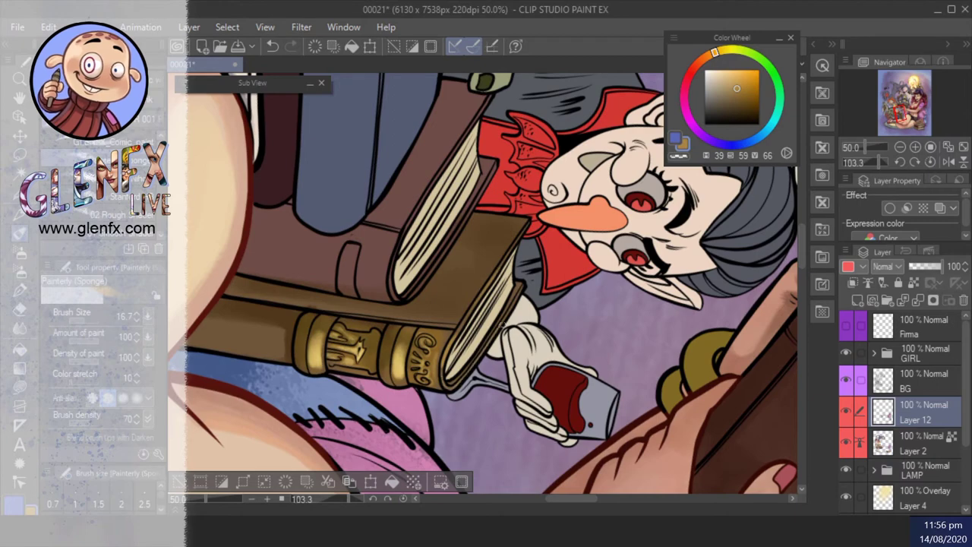
{"action": "left_click", "coordinate": [915, 161]}
{"action": "scroll", "coordinate": [518, 292], "scroll_direction": "down", "scroll_amount": 3}
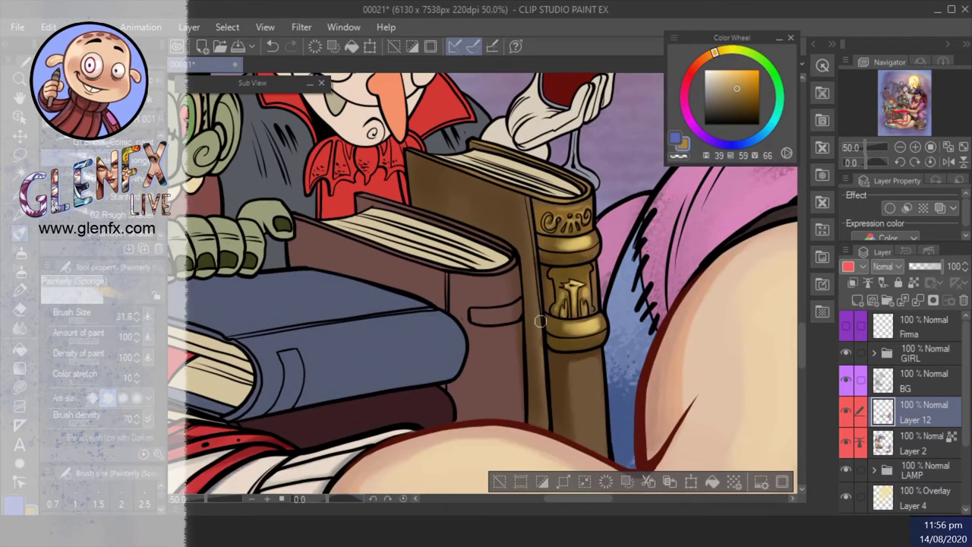
{"action": "mouse_move", "coordinate": [590, 358]}
{"action": "left_mouse_down"}
{"action": "mouse_move", "coordinate": [582, 413]}
{"action": "mouse_move", "coordinate": [571, 408]}
{"action": "mouse_move", "coordinate": [585, 426]}
{"action": "left_mouse_up"}
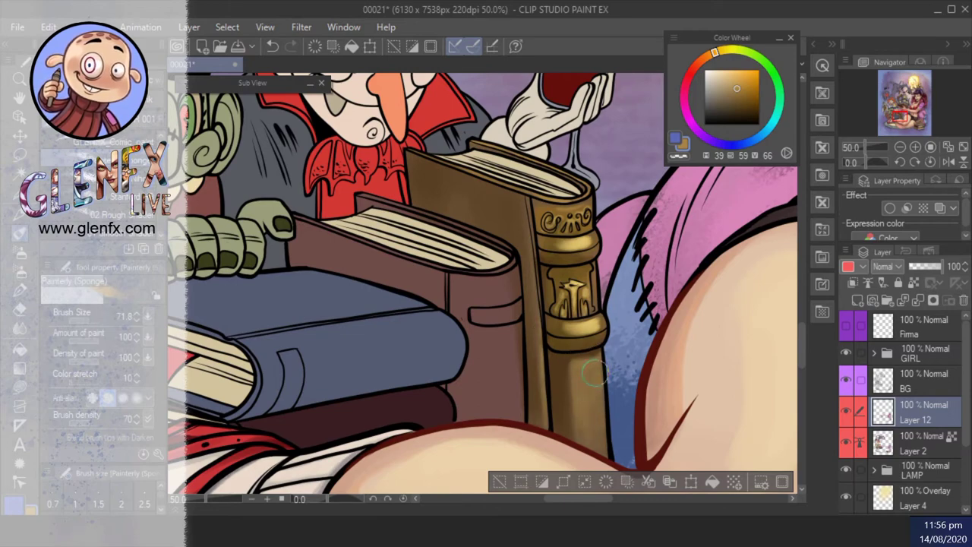
{"action": "left_click", "coordinate": [900, 146]}
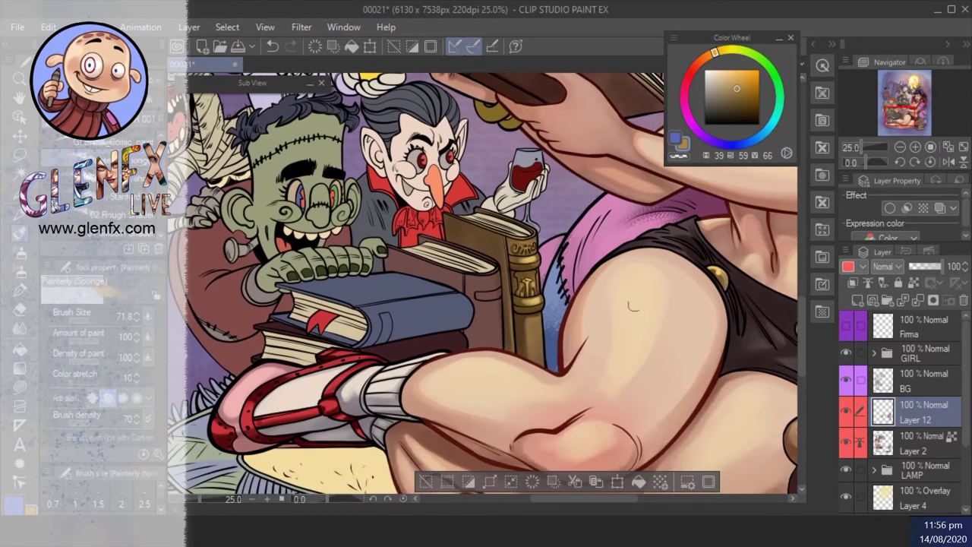
{"action": "scroll", "coordinate": [718, 306], "scroll_direction": "down", "scroll_amount": 5}
{"action": "scroll", "coordinate": [718, 305], "scroll_direction": "right", "scroll_amount": 5}
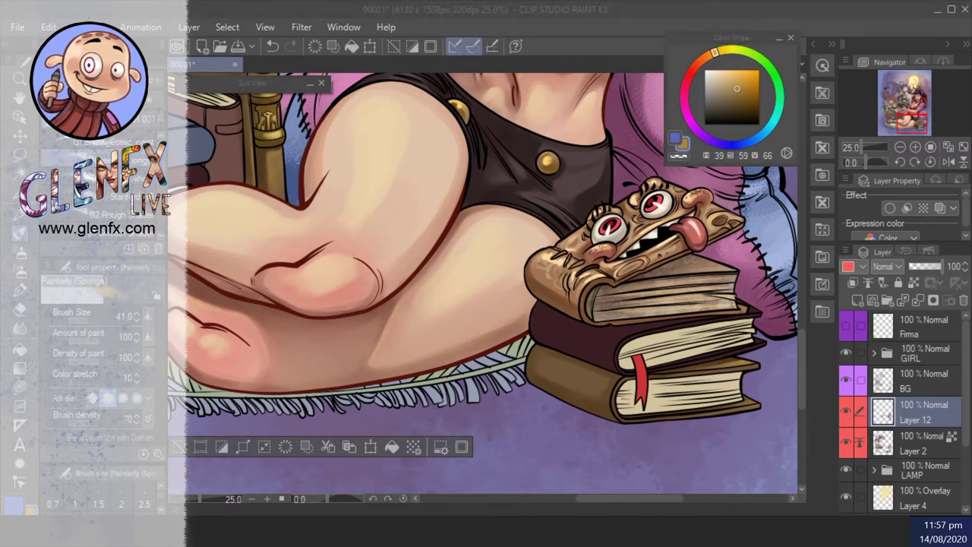
- Select the reddish-brown and dark maroon book covers, hiding Layer 12 while selecting and showing it again for painting
{"action": "scroll", "coordinate": [530, 278], "scroll_direction": "up", "scroll_amount": 3}
{"action": "scroll", "coordinate": [530, 278], "scroll_direction": "left", "scroll_amount": 5}
{"action": "key", "text": "g"}
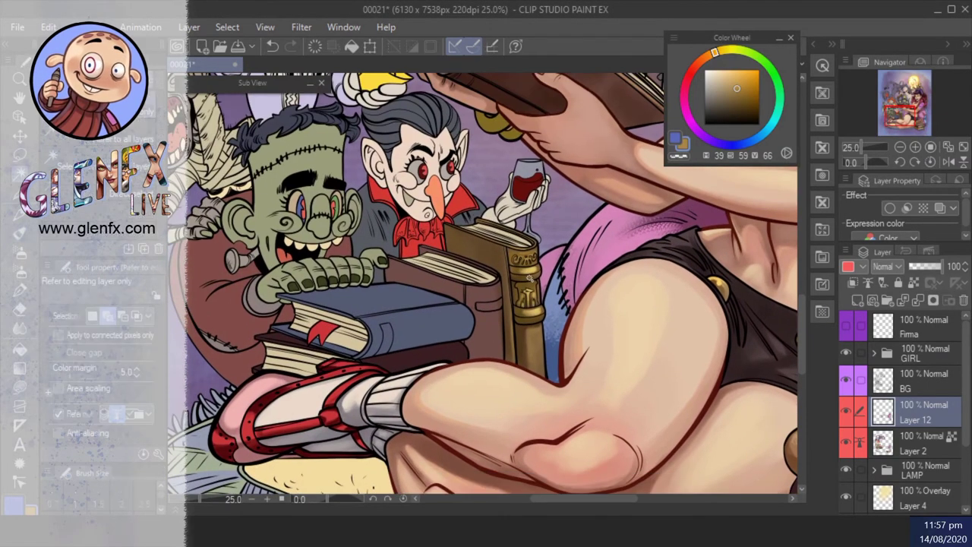
{"action": "left_click", "coordinate": [493, 331]}
{"action": "left_click", "coordinate": [499, 335]}
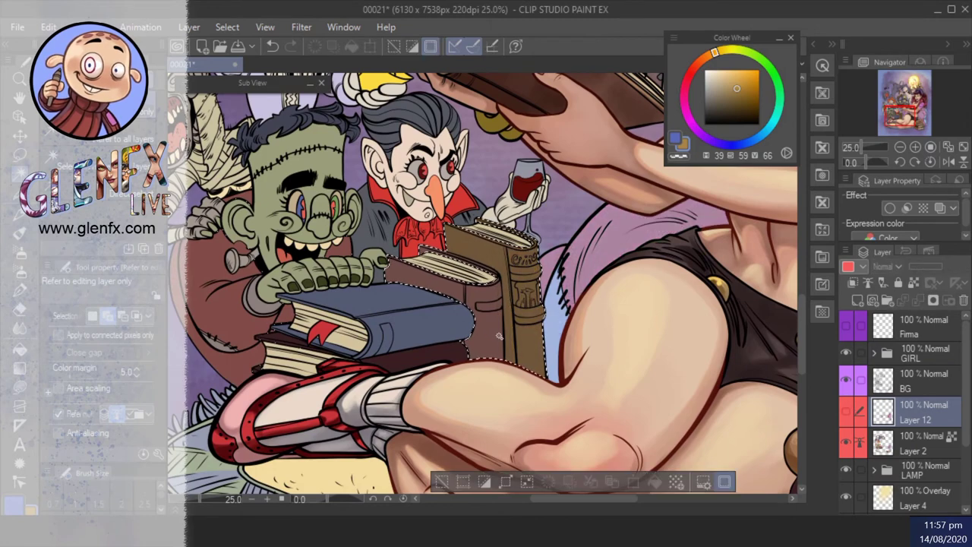
{"action": "scroll", "coordinate": [499, 336], "scroll_direction": "down", "scroll_amount": 3}
{"action": "scroll", "coordinate": [499, 336], "scroll_direction": "right", "scroll_amount": 3}
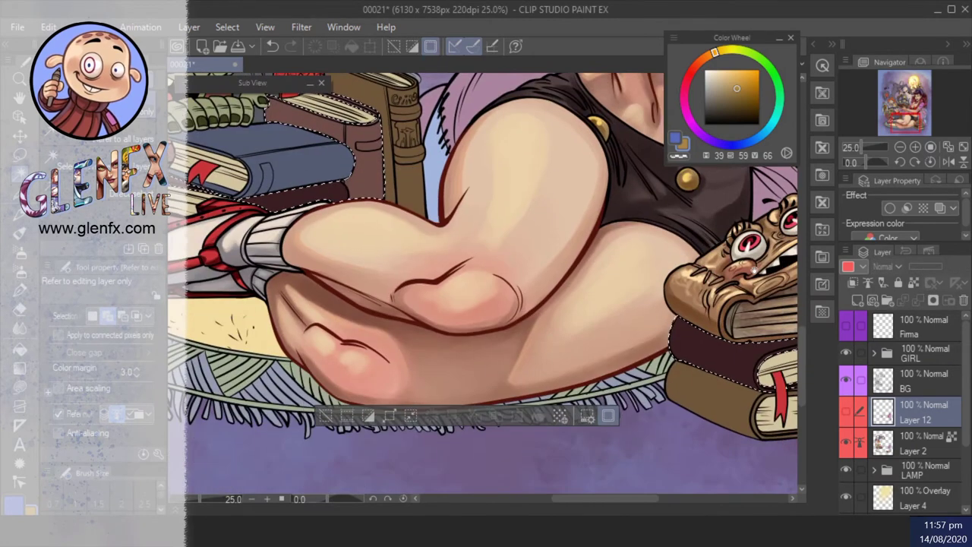
{"action": "scroll", "coordinate": [486, 281], "scroll_direction": "up", "scroll_amount": 2}
{"action": "key", "text": "b"}
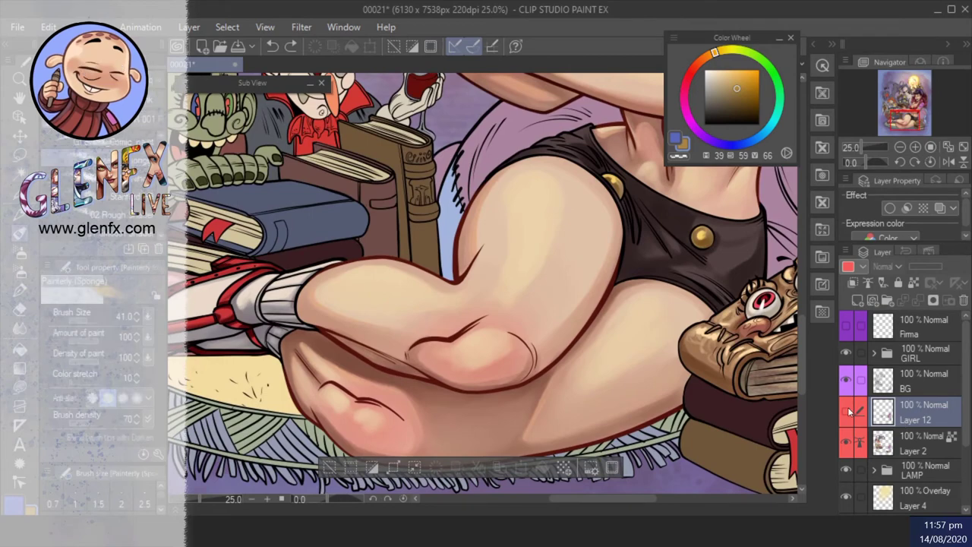
{"action": "scroll", "coordinate": [515, 347], "scroll_direction": "up", "scroll_amount": 3}
{"action": "scroll", "coordinate": [515, 346], "scroll_direction": "left", "scroll_amount": 3}
- Shade the reddish-brown book's cover and spine in dark red-brown (H 8, S 52, V 33), based on its sampled colour
{"action": "key", "text": "e"}
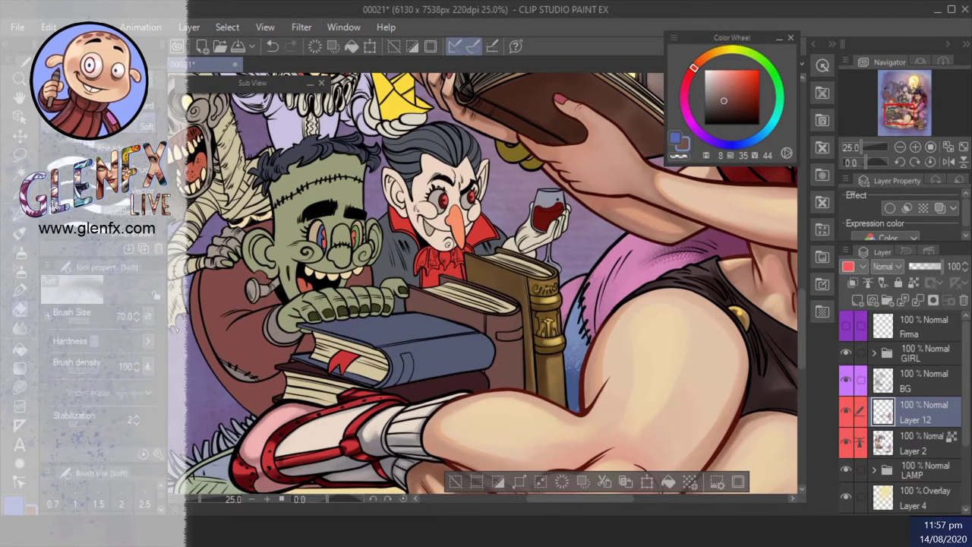
{"action": "key", "text": "b"}
{"action": "left_click", "coordinate": [504, 341], "text": "alt"}
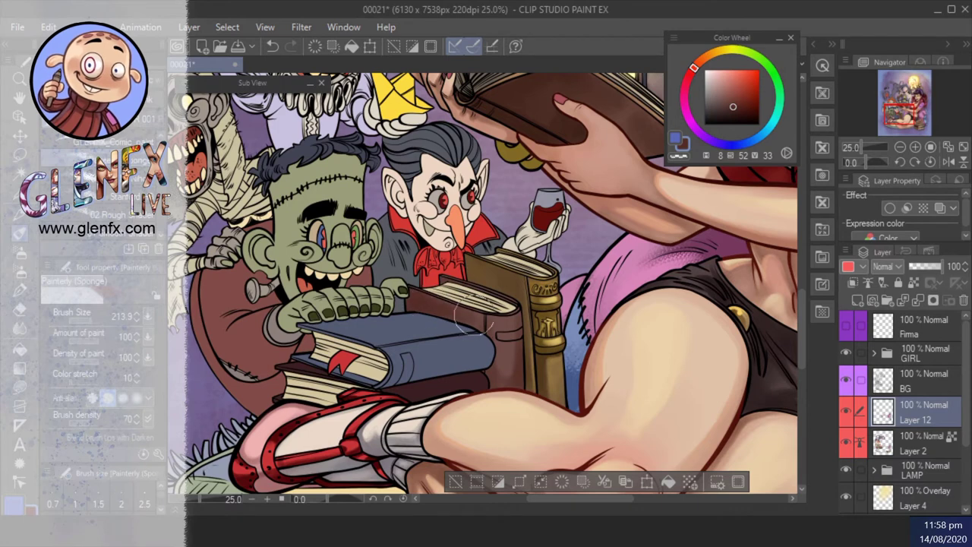
- Highlight the reddish-brown book's spine, label and cover edges in warm brown (H 17, S 49, V 56)
{"action": "left_click", "coordinate": [511, 338], "text": "alt"}
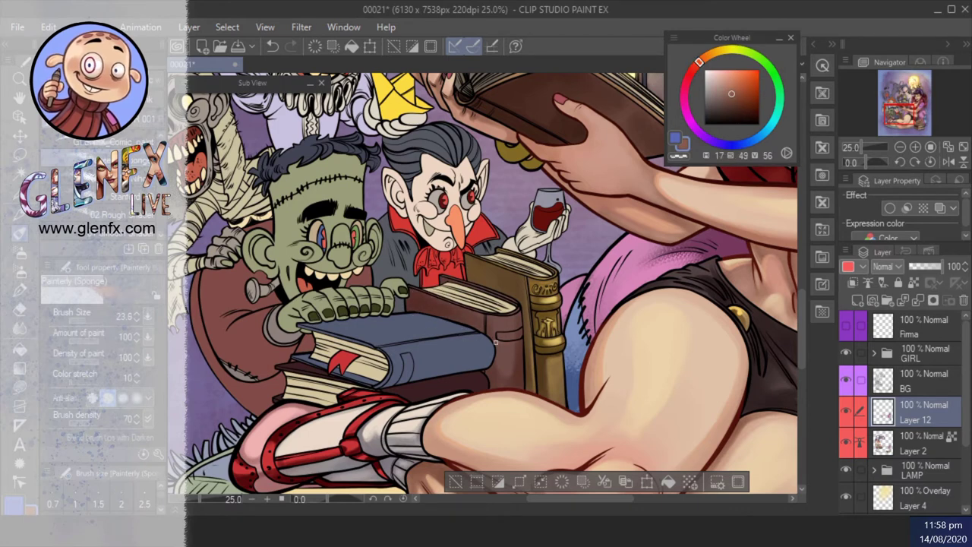
{"action": "mouse_move", "coordinate": [507, 353]}
{"action": "left_mouse_down"}
{"action": "mouse_move", "coordinate": [502, 384]}
{"action": "mouse_move", "coordinate": [495, 319]}
{"action": "mouse_move", "coordinate": [510, 325]}
{"action": "left_mouse_up"}
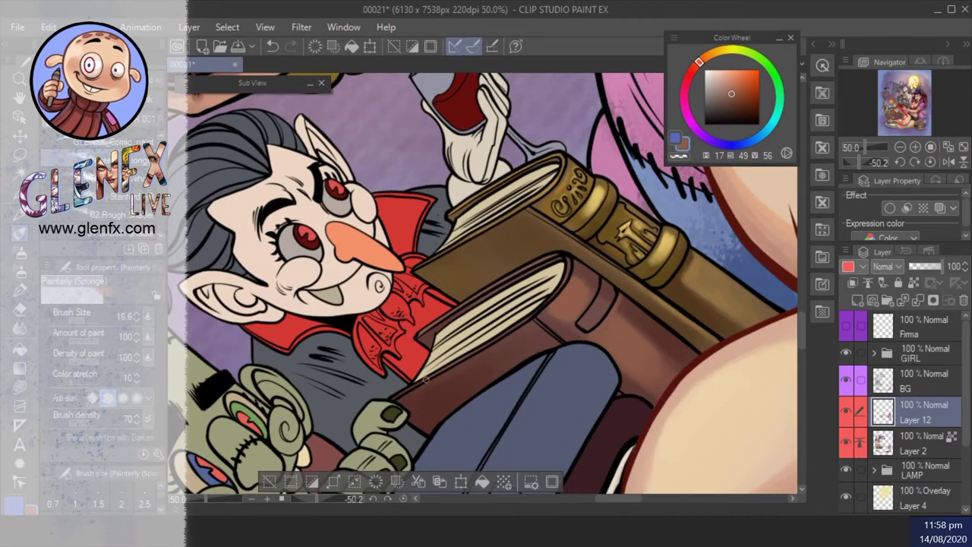
{"action": "left_click", "coordinate": [927, 162]}
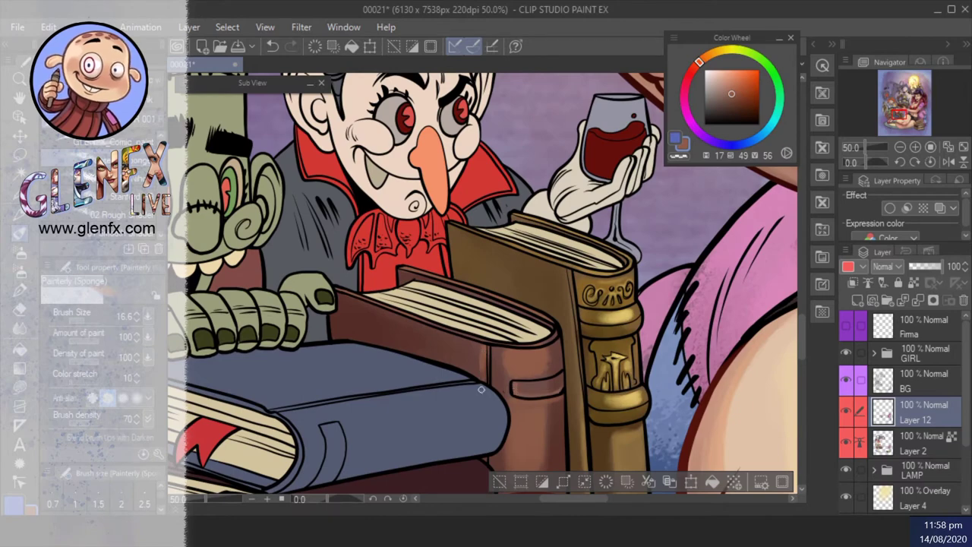
{"action": "scroll", "coordinate": [480, 389], "scroll_direction": "down", "scroll_amount": 2}
- Highlight the dark maroon book under the blue book with a muted warm brown (H 16, S 45, V 55)
{"action": "key", "text": "g"}
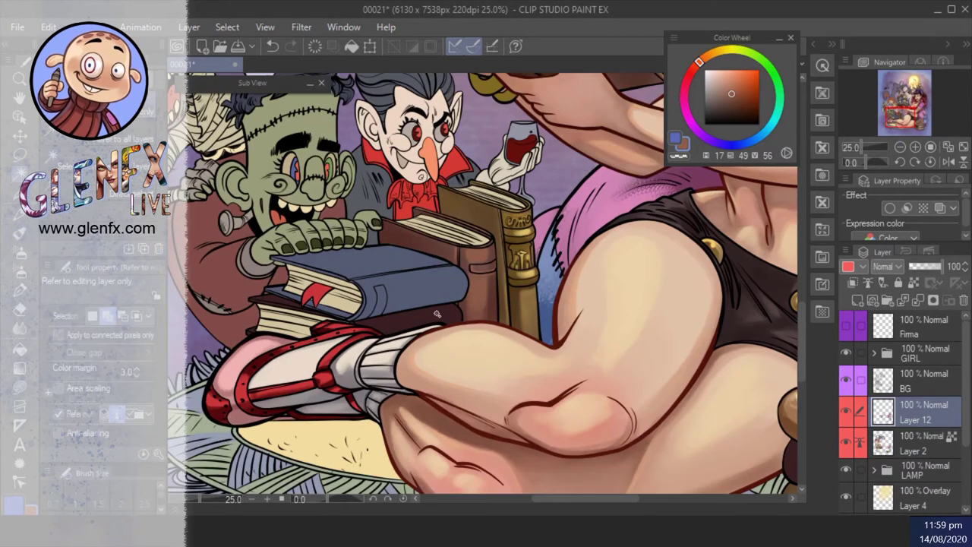
{"action": "key", "text": "b"}
{"action": "left_click_drag", "start_coordinate": [437, 314], "coordinate": [499, 330]}
{"action": "left_click", "coordinate": [734, 97]}
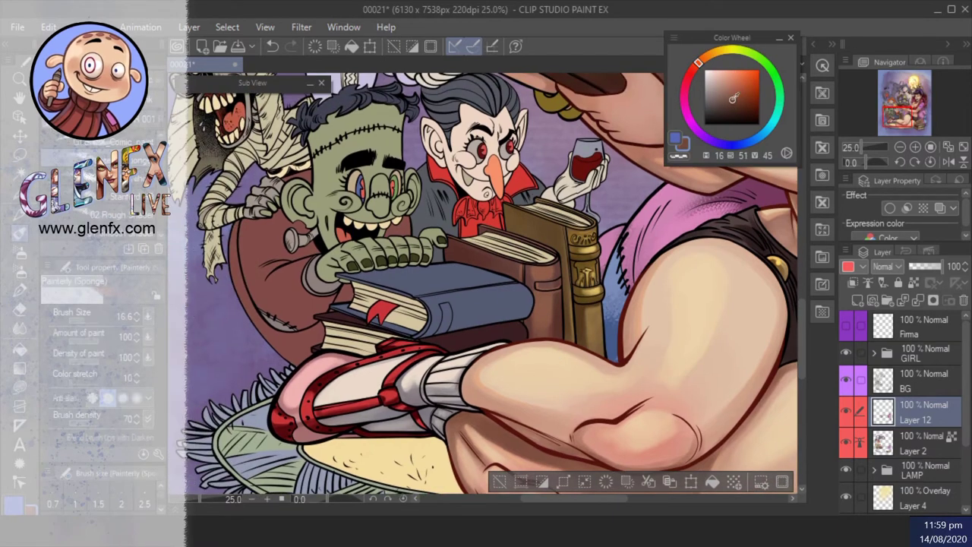
{"action": "left_click_drag", "start_coordinate": [733, 97], "coordinate": [730, 94]}
{"action": "key", "text": "]"}
{"action": "key", "text": "]"}
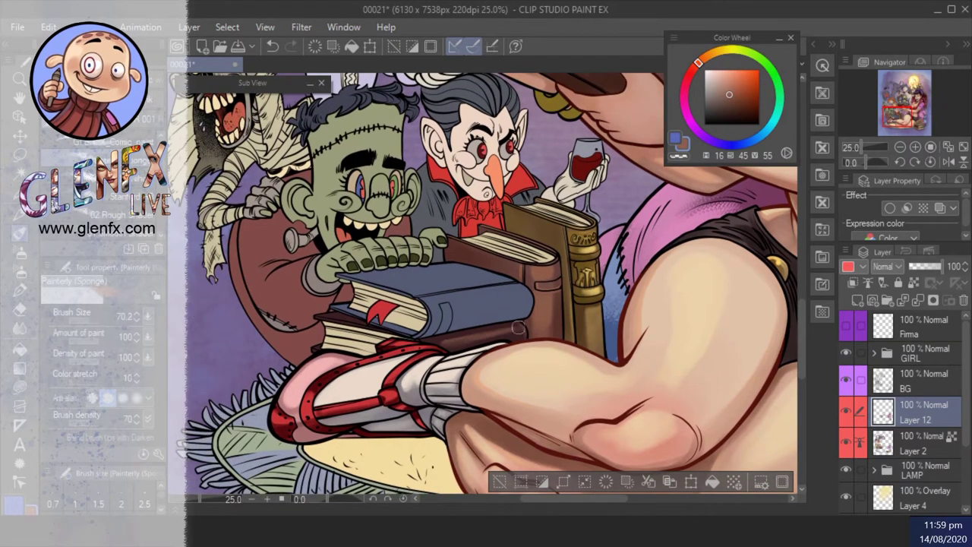
{"action": "left_click_drag", "start_coordinate": [337, 321], "coordinate": [478, 349]}
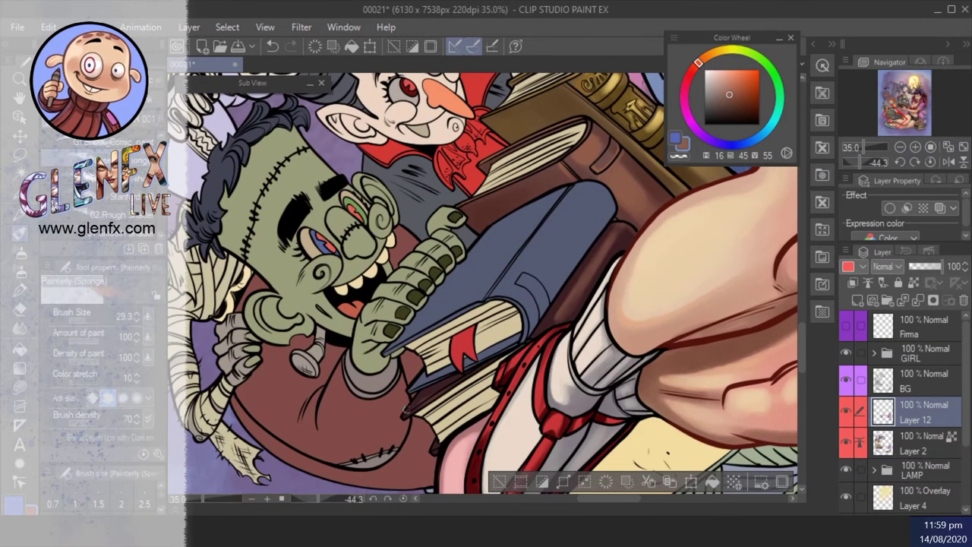
- Highlight the maroon book in the stack beside the girl in warm brown (H 16, S 45, V 55), adjusting the brush size
{"action": "mouse_move", "coordinate": [435, 442]}
{"action": "left_mouse_down"}
{"action": "mouse_move", "coordinate": [473, 347]}
{"action": "mouse_move", "coordinate": [404, 332]}
{"action": "left_mouse_up"}
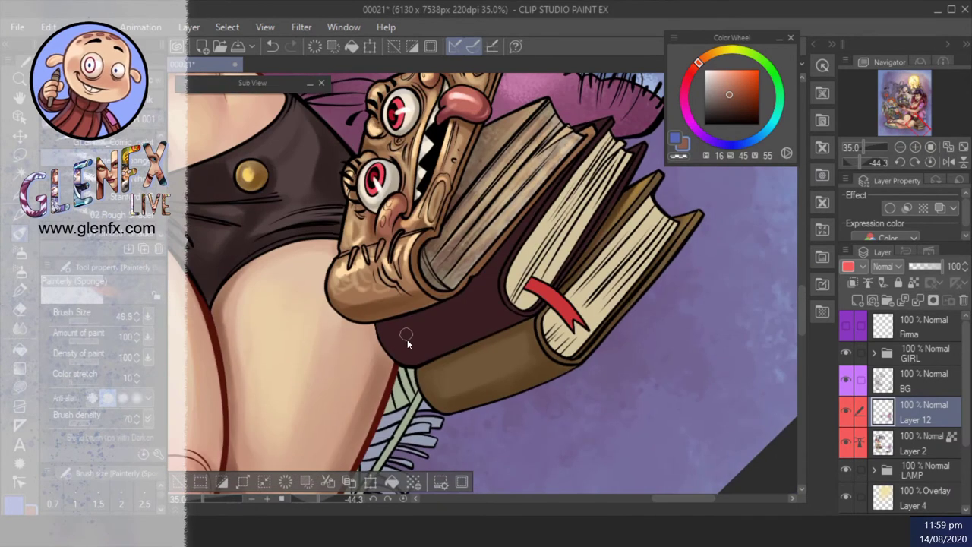
{"action": "key", "text": "]"}
{"action": "key", "text": "]"}
{"action": "key", "text": "]"}
{"action": "key", "text": "bracketleft"}
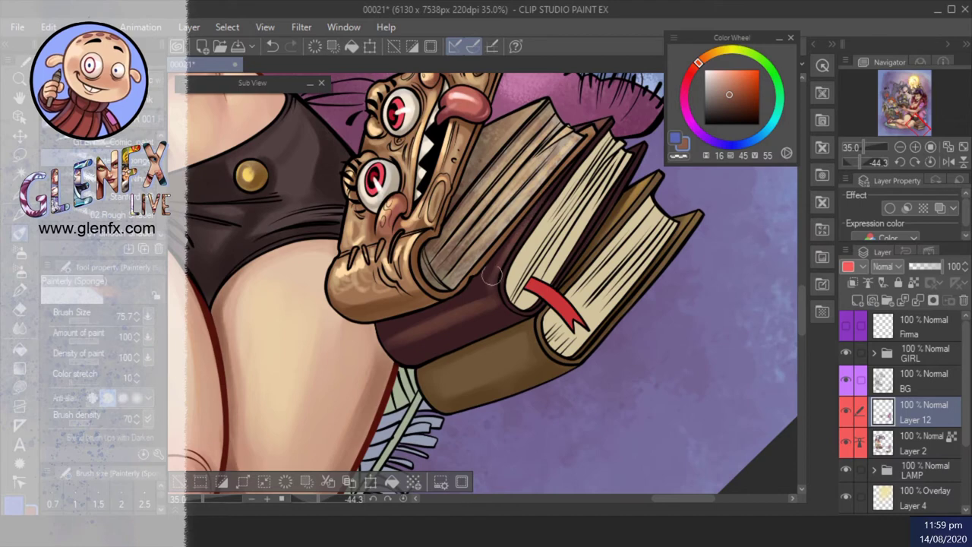
{"action": "left_click", "coordinate": [900, 147]}
{"action": "left_click", "coordinate": [900, 147]}
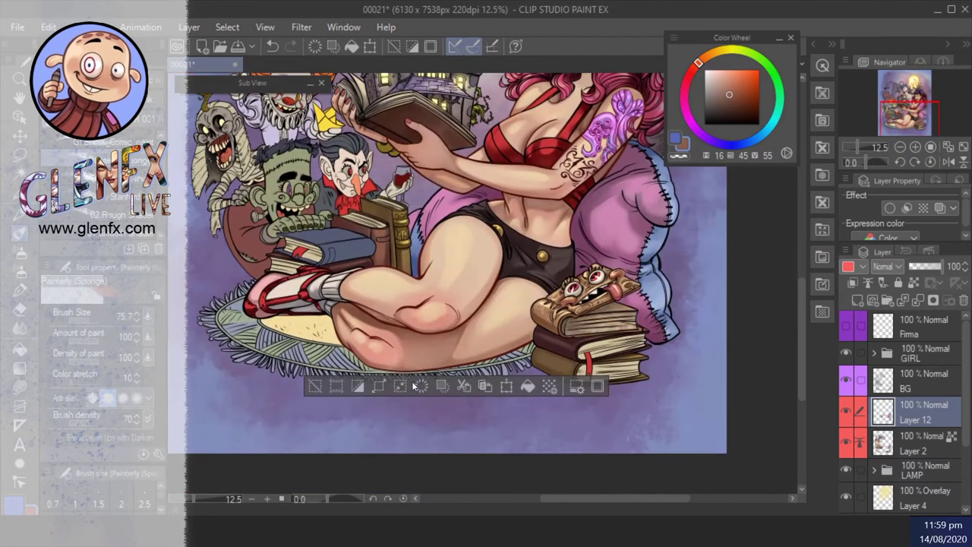
- Shade the page edges of the books beside the monsters in muted brown (H 35, S 47, V 45)
{"action": "left_click", "coordinate": [900, 146]}
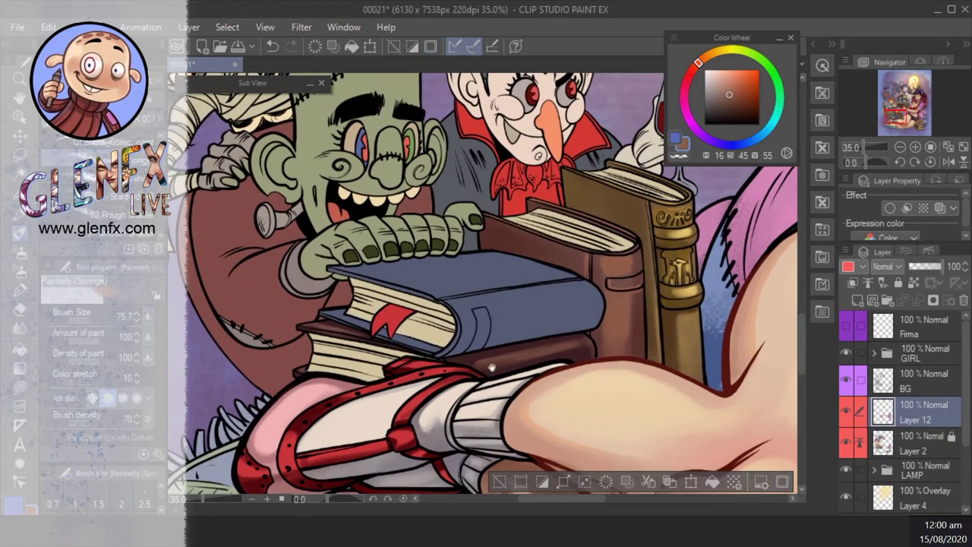
{"action": "left_click", "coordinate": [493, 368], "text": "alt"}
{"action": "left_click_drag", "start_coordinate": [874, 162], "coordinate": [858, 162]}
{"action": "left_click_drag", "start_coordinate": [459, 379], "coordinate": [455, 402]}
{"action": "mouse_move", "coordinate": [527, 371]}
{"action": "left_mouse_down"}
{"action": "mouse_move", "coordinate": [553, 343]}
{"action": "mouse_move", "coordinate": [577, 348]}
{"action": "left_mouse_up"}
{"action": "left_click_drag", "start_coordinate": [620, 313], "coordinate": [605, 270]}
{"action": "mouse_move", "coordinate": [486, 372]}
{"action": "left_mouse_down"}
{"action": "mouse_move", "coordinate": [464, 421]}
{"action": "mouse_move", "coordinate": [501, 410]}
{"action": "left_mouse_up"}
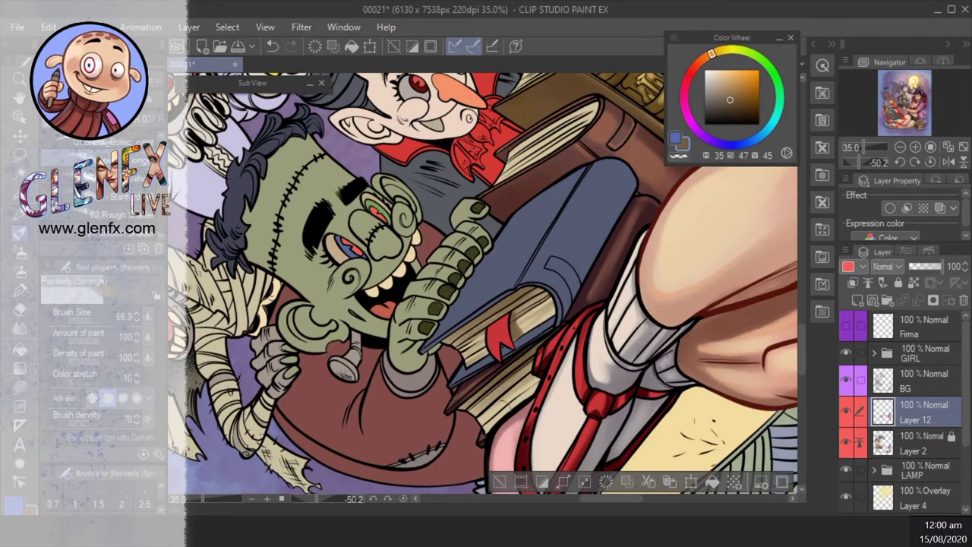
{"action": "left_click_drag", "start_coordinate": [532, 228], "coordinate": [468, 438]}
- Shade the page edges of the book stack beside the girl with the same muted brown
{"action": "mouse_move", "coordinate": [510, 301]}
{"action": "left_mouse_down"}
{"action": "mouse_move", "coordinate": [586, 301]}
{"action": "mouse_move", "coordinate": [342, 213]}
{"action": "left_mouse_up"}
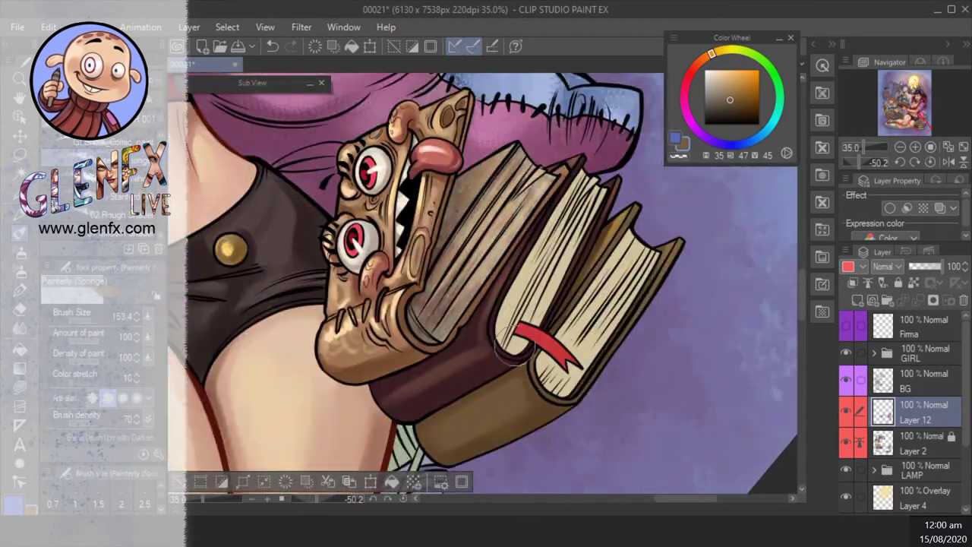
{"action": "mouse_move", "coordinate": [562, 227]}
{"action": "left_mouse_down"}
{"action": "mouse_move", "coordinate": [585, 174]}
{"action": "mouse_move", "coordinate": [592, 194]}
{"action": "mouse_move", "coordinate": [535, 315]}
{"action": "mouse_move", "coordinate": [565, 251]}
{"action": "mouse_move", "coordinate": [611, 289]}
{"action": "mouse_move", "coordinate": [548, 343]}
{"action": "mouse_move", "coordinate": [581, 357]}
{"action": "mouse_move", "coordinate": [562, 402]}
{"action": "left_mouse_up"}
{"action": "mouse_move", "coordinate": [646, 286]}
{"action": "left_mouse_down"}
{"action": "mouse_move", "coordinate": [672, 290]}
{"action": "mouse_move", "coordinate": [690, 310]}
{"action": "mouse_move", "coordinate": [662, 287]}
{"action": "left_mouse_up"}
- Recolour the page lines in the girl's book stack on the BG layer in dark brown (H 43, S 73, V 26), adjusting the brush size
{"action": "left_click", "coordinate": [923, 379]}
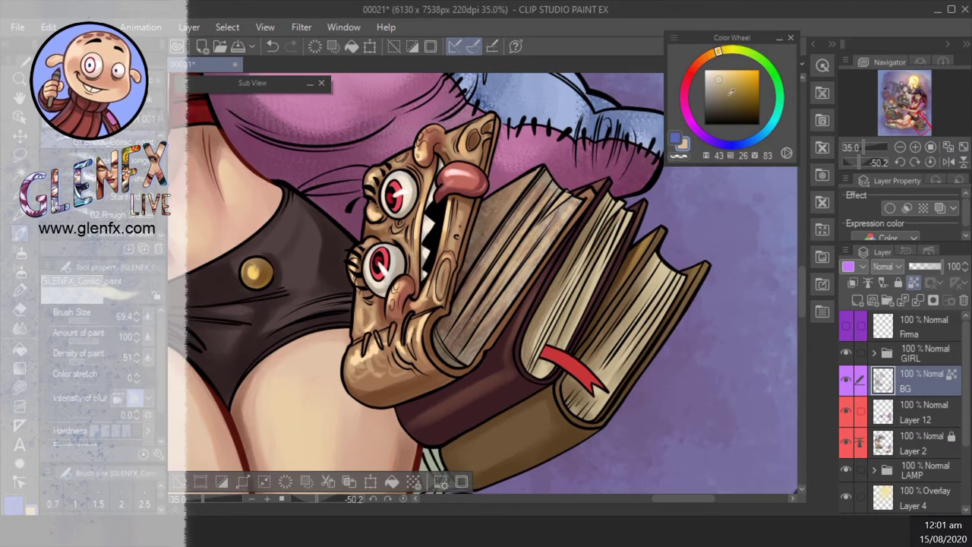
{"action": "left_click", "coordinate": [570, 282], "text": "alt"}
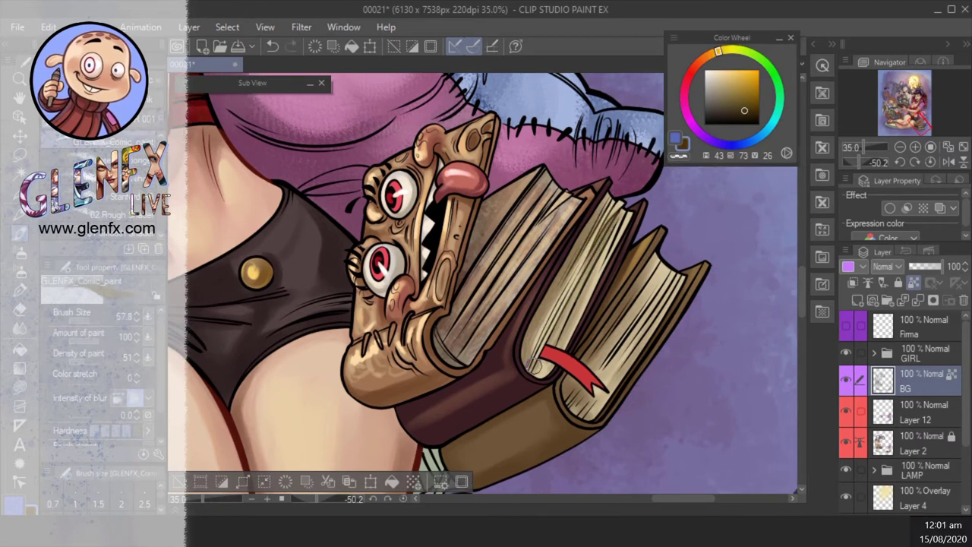
{"action": "key", "text": "bracketleft"}
{"action": "key", "text": "ctrl+d"}
{"action": "key", "text": "bracketleft"}
{"action": "left_click_drag", "start_coordinate": [600, 296], "coordinate": [626, 213]}
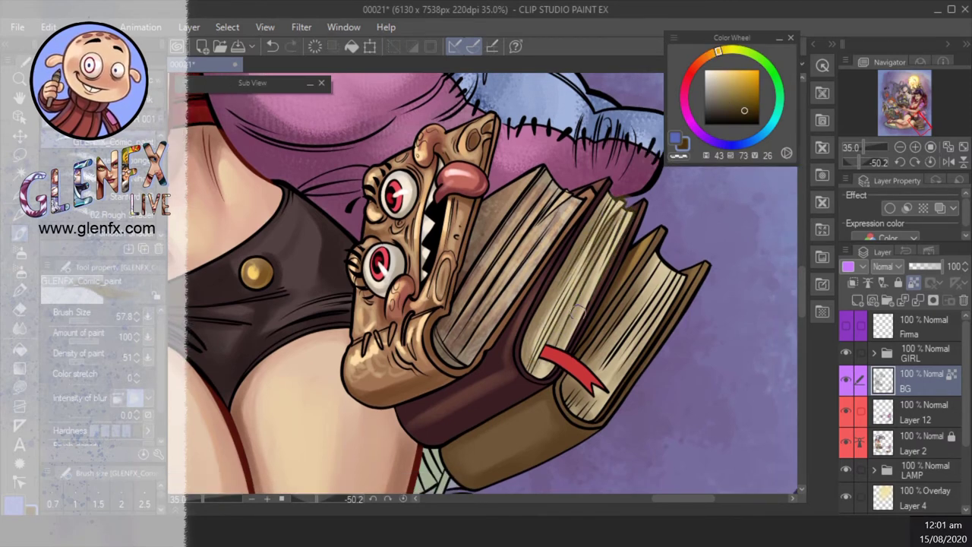
{"action": "key", "text": "ctrl+z"}
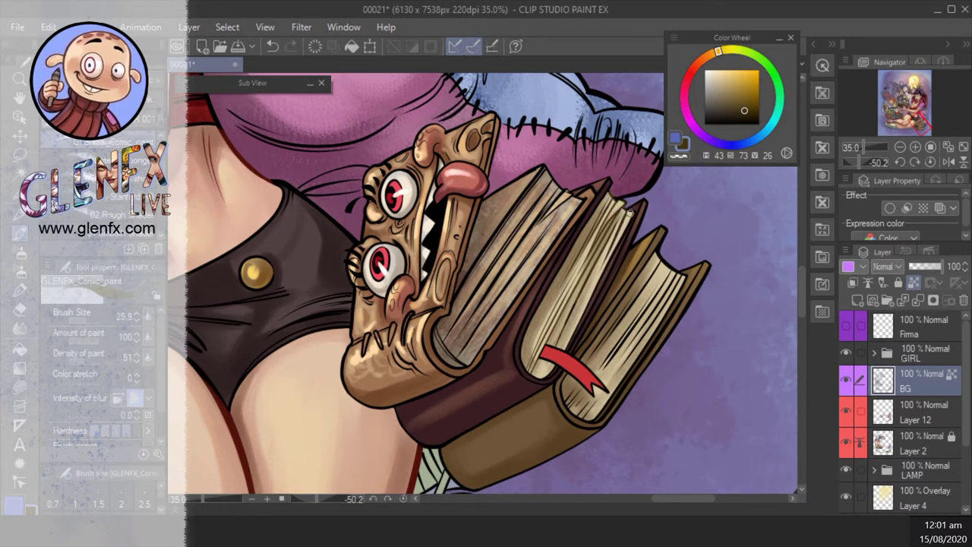
{"action": "key", "text": "bracketright"}
{"action": "key", "text": "bracketright"}
{"action": "key", "text": "bracketright"}
{"action": "key", "text": "bracketright"}
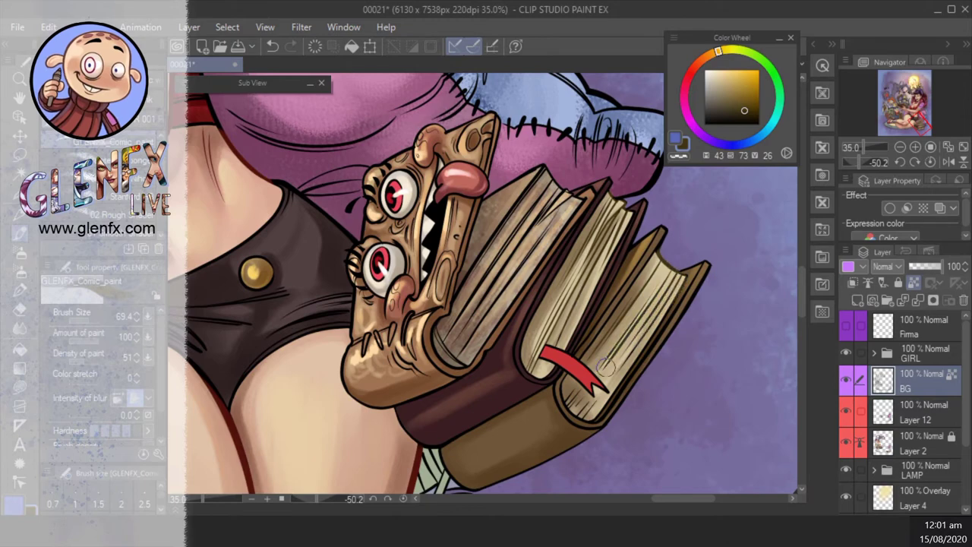
{"action": "mouse_move", "coordinate": [592, 410]}
{"action": "left_mouse_down"}
{"action": "mouse_move", "coordinate": [630, 250]}
{"action": "mouse_move", "coordinate": [653, 319]}
{"action": "left_mouse_up"}
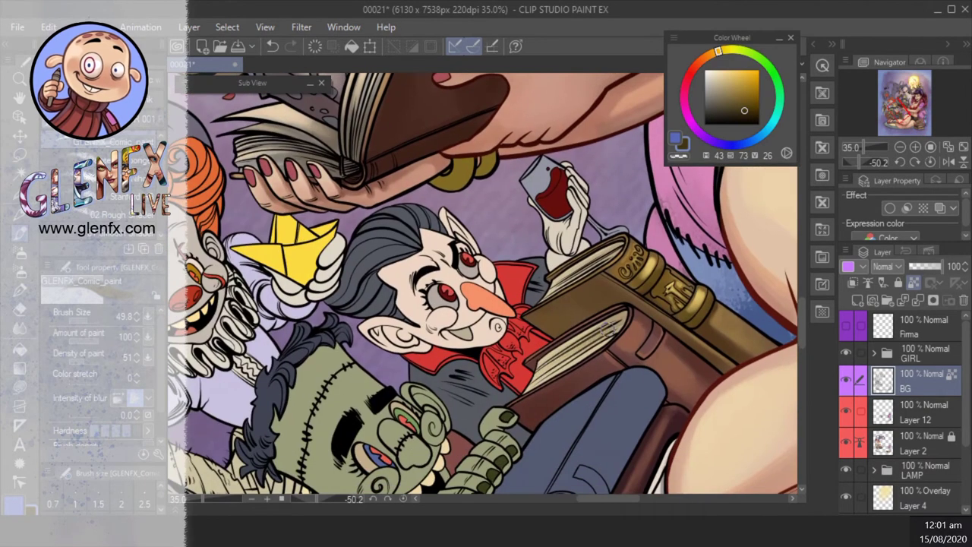
- Recolour the page lines of the books around the monsters with the same dark brown, using a smaller brush
{"action": "scroll", "coordinate": [653, 319], "scroll_direction": "up", "scroll_amount": 2}
{"action": "key", "text": "bracketleft"}
{"action": "key", "text": "bracketleft"}
{"action": "key", "text": "bracketleft"}
{"action": "key", "text": "bracketleft"}
{"action": "left_click_drag", "start_coordinate": [625, 372], "coordinate": [610, 417]}
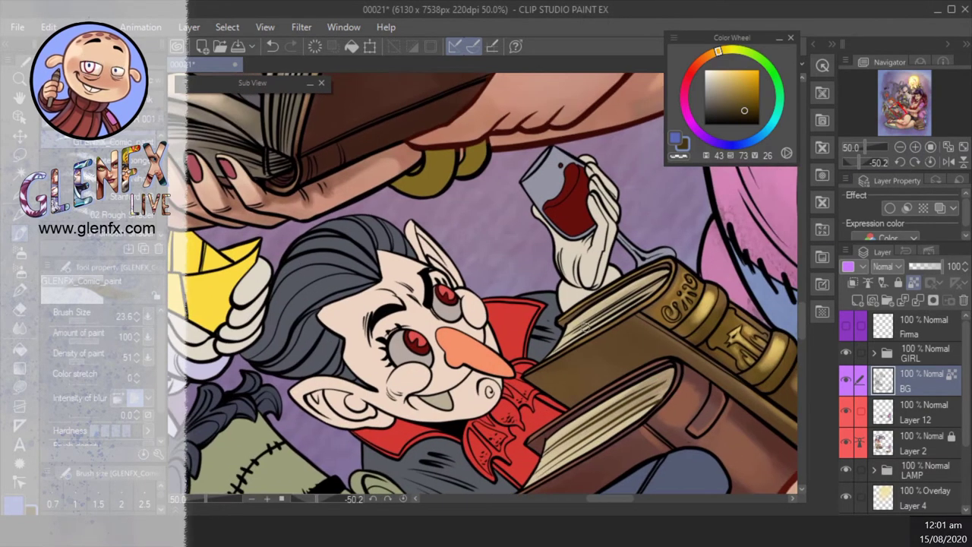
{"action": "scroll", "coordinate": [610, 312], "scroll_direction": "down", "scroll_amount": 5}
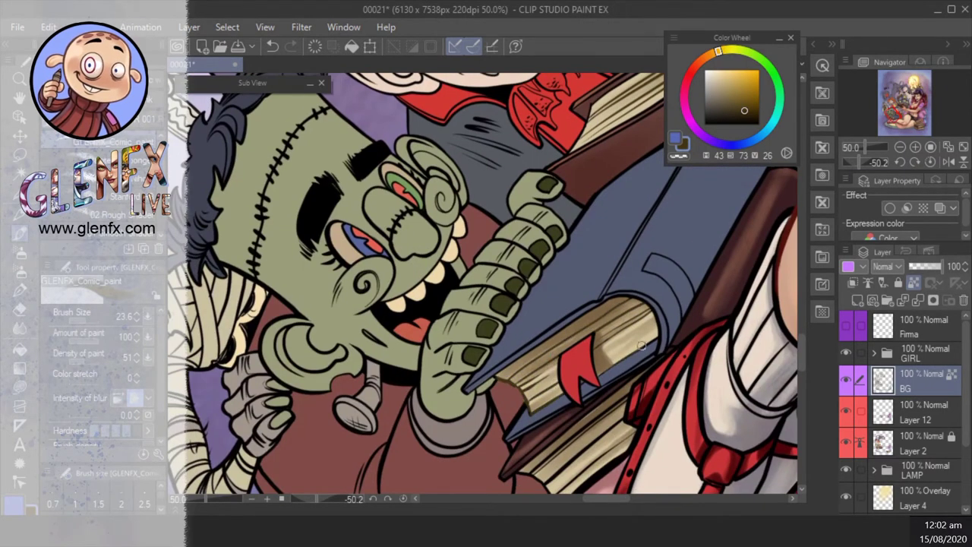
{"action": "scroll", "coordinate": [604, 343], "scroll_direction": "down", "scroll_amount": 1}
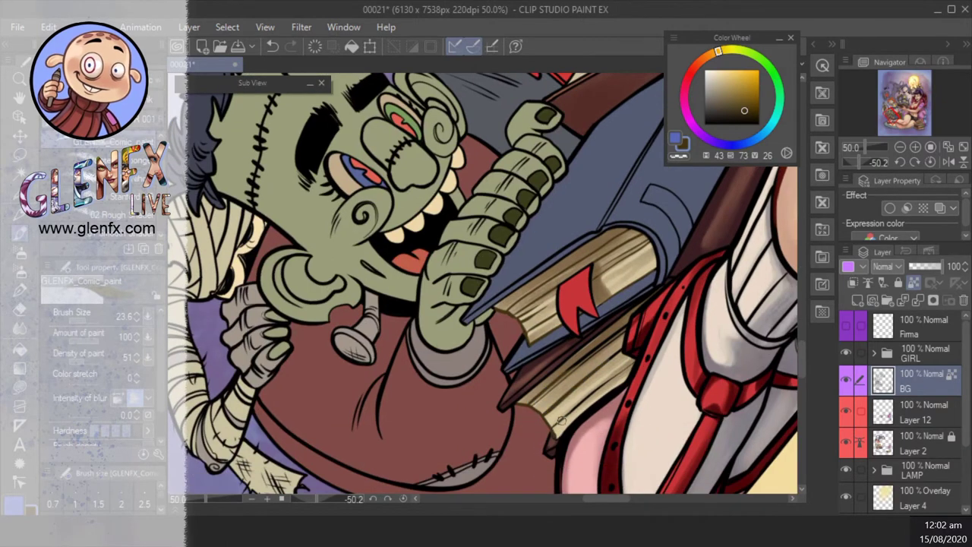
{"action": "left_click", "coordinate": [900, 147]}
{"action": "left_click", "coordinate": [930, 162]}
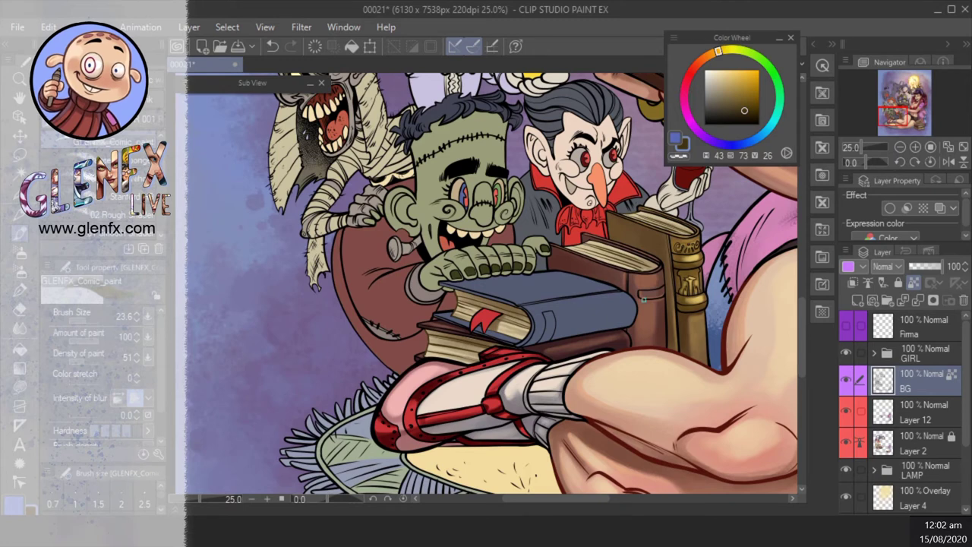
- Select the blue book's cover and shade it on Layer 12 in dark blue (H 226, S 34, V 33)
{"action": "left_click_drag", "start_coordinate": [644, 299], "coordinate": [624, 300]}
{"action": "key", "text": "w"}
{"action": "key", "text": "alt+bracketleft"}
{"action": "left_click", "coordinate": [343, 311]}
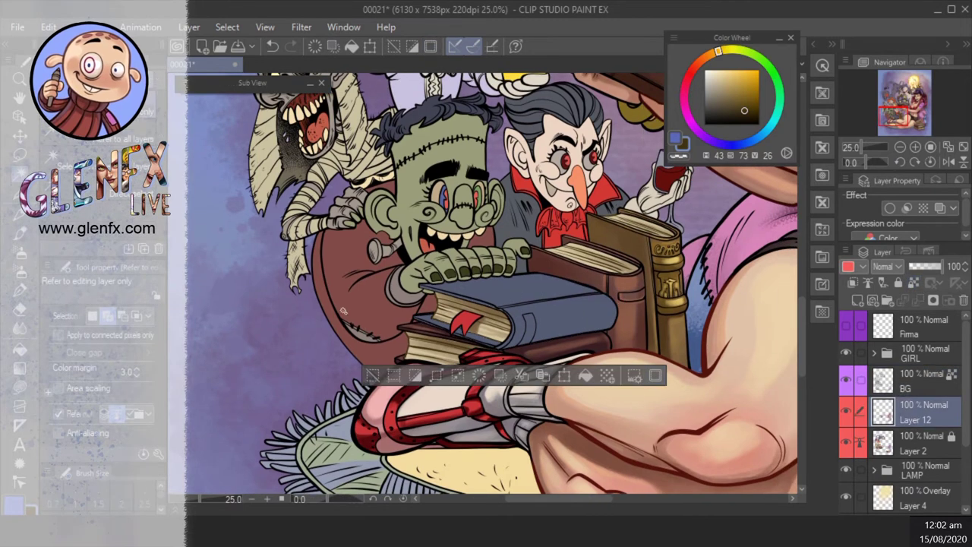
{"action": "key", "text": "b"}
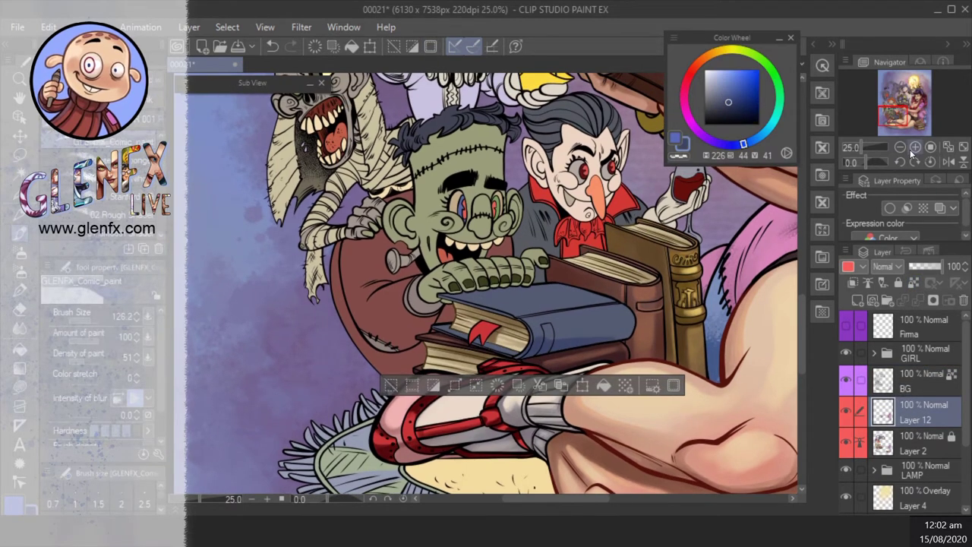
{"action": "left_click", "coordinate": [562, 334], "text": "alt"}
{"action": "key", "text": "ctrl+z"}
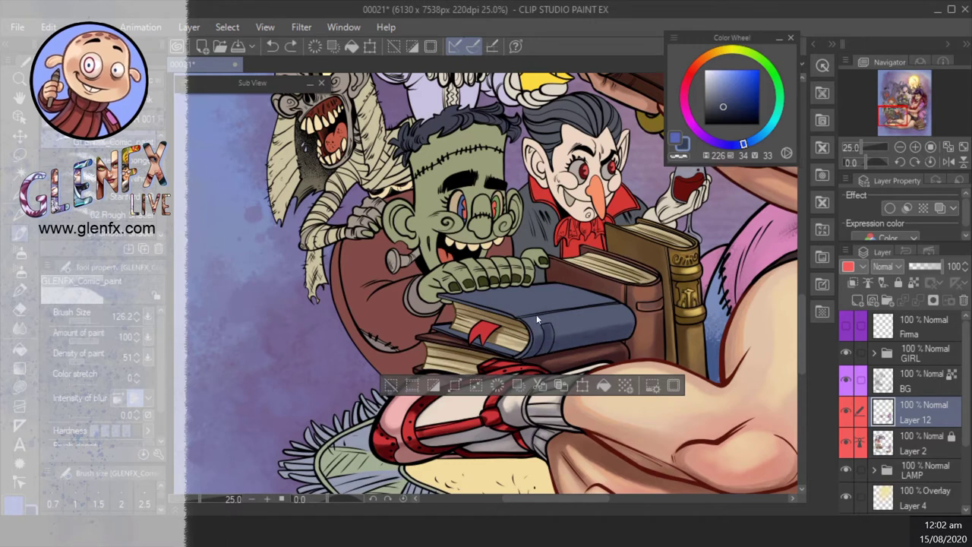
{"action": "left_click_drag", "start_coordinate": [545, 306], "coordinate": [613, 304]}
{"action": "left_click_drag", "start_coordinate": [485, 322], "coordinate": [465, 343]}
- Highlight the blue book's cover and spine in lighter blue (H 206, S 42, V 65)
{"action": "left_click", "coordinate": [758, 138]}
{"action": "left_click", "coordinate": [727, 89]}
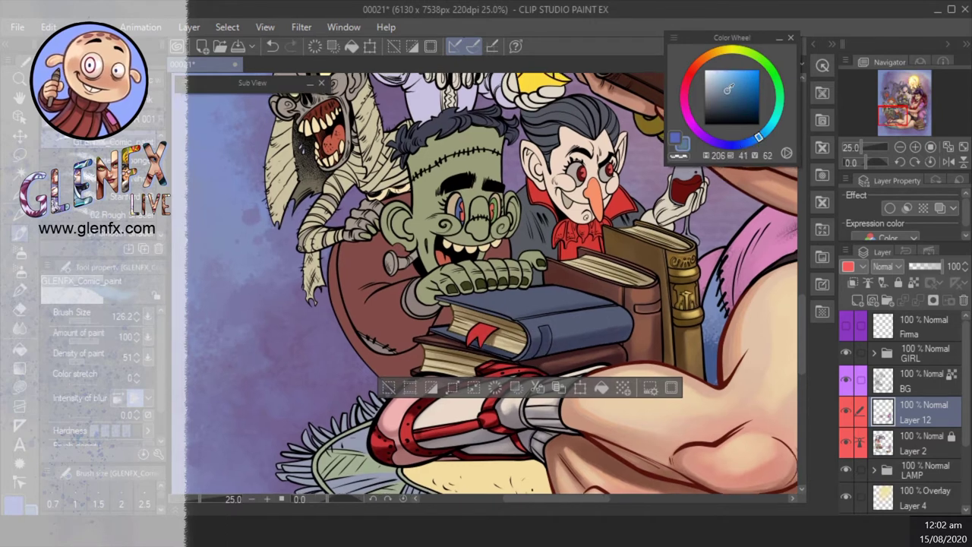
{"action": "key", "text": "bracketleft"}
{"action": "mouse_move", "coordinate": [549, 326]}
{"action": "left_mouse_down"}
{"action": "mouse_move", "coordinate": [622, 318]}
{"action": "mouse_move", "coordinate": [554, 340]}
{"action": "mouse_move", "coordinate": [626, 318]}
{"action": "mouse_move", "coordinate": [523, 311]}
{"action": "mouse_move", "coordinate": [600, 297]}
{"action": "mouse_move", "coordinate": [539, 307]}
{"action": "left_mouse_up"}
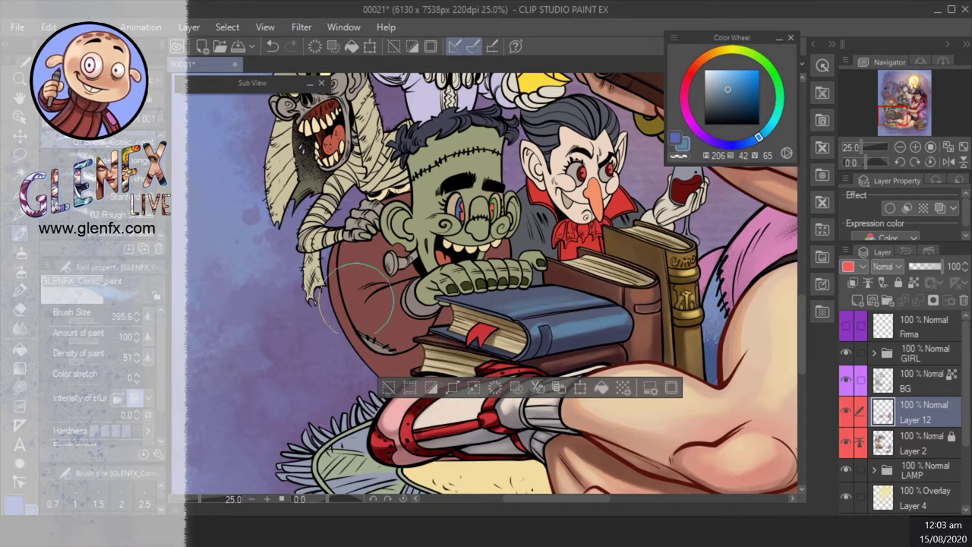
- Deepen the blue book's shadows under the green hand and along its edges with the Painterly (Sponge) brush in dark blue (H 227, S 37, V 31)
{"action": "left_click", "coordinate": [83, 160]}
{"action": "key", "text": "ctrl+z"}
{"action": "key", "text": "bracketleft"}
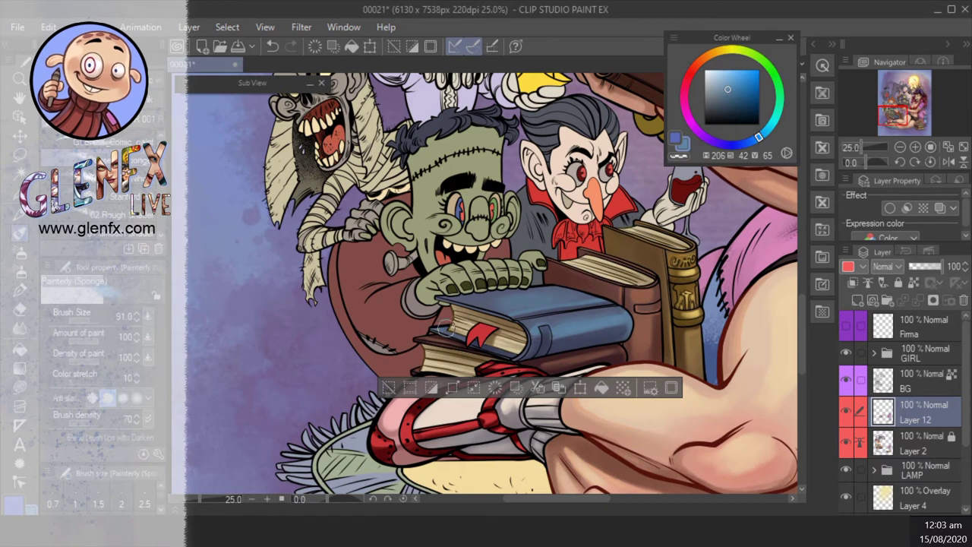
{"action": "left_click", "coordinate": [455, 296], "text": "alt"}
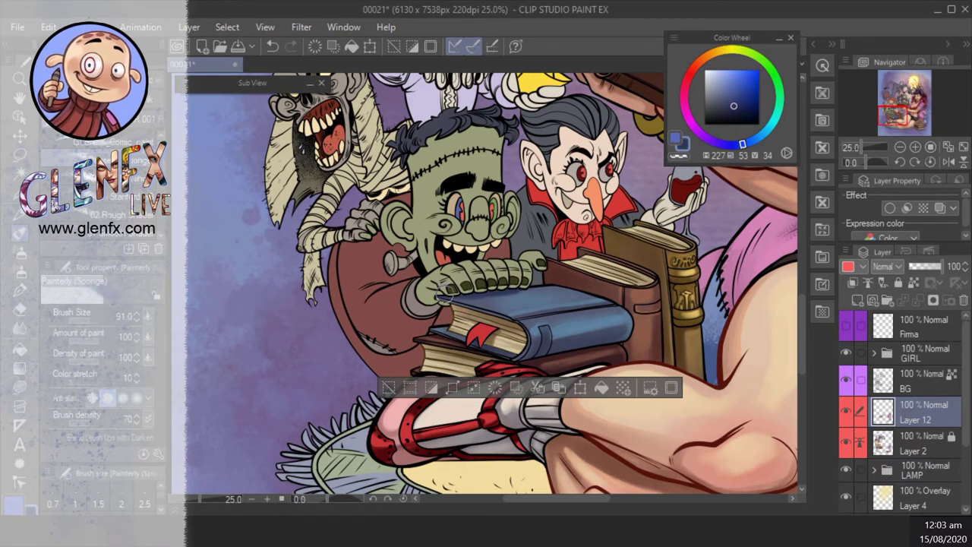
{"action": "key", "text": "bracketleft"}
{"action": "left_click_drag", "start_coordinate": [442, 293], "coordinate": [497, 293]}
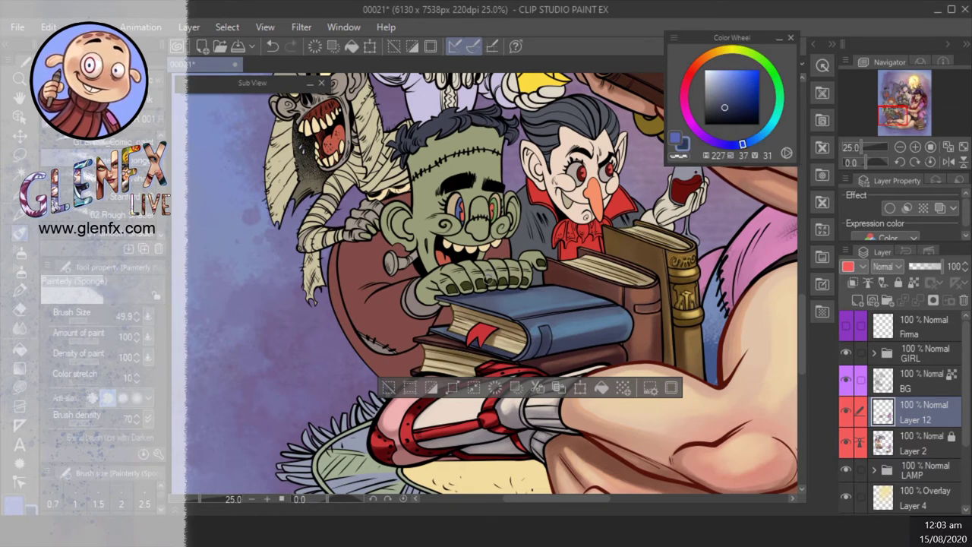
{"action": "scroll", "coordinate": [469, 325], "scroll_direction": "up", "scroll_amount": 2}
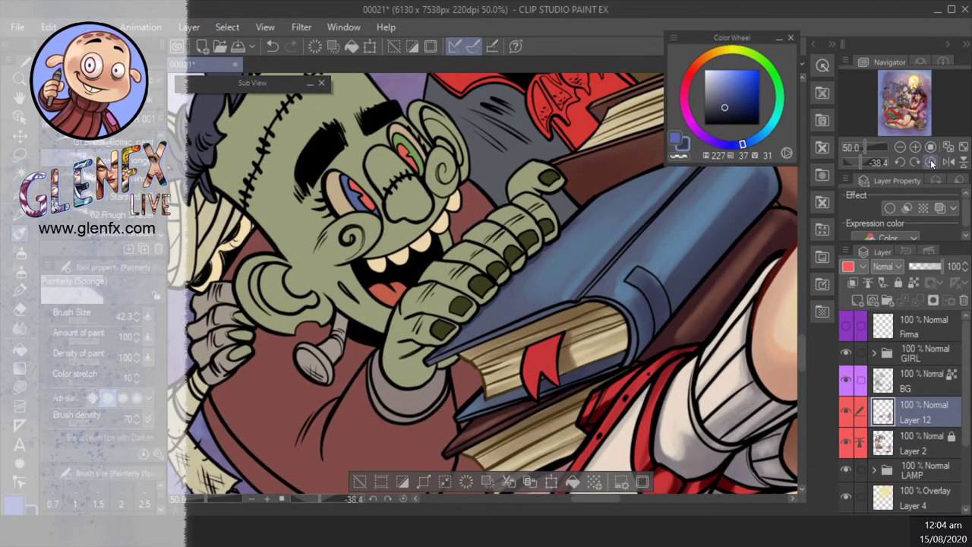
{"action": "key", "text": "ctrl+0"}
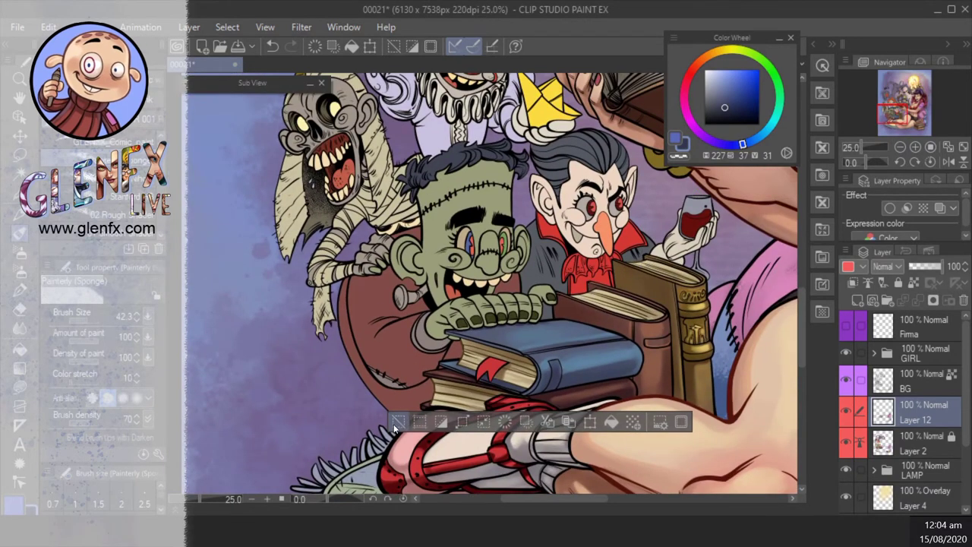
- Clear the book selection and select the rug's coloured areas
{"action": "key", "text": "ctrl+minus"}
{"action": "key", "text": "g"}
{"action": "key", "text": "ctrl+a"}
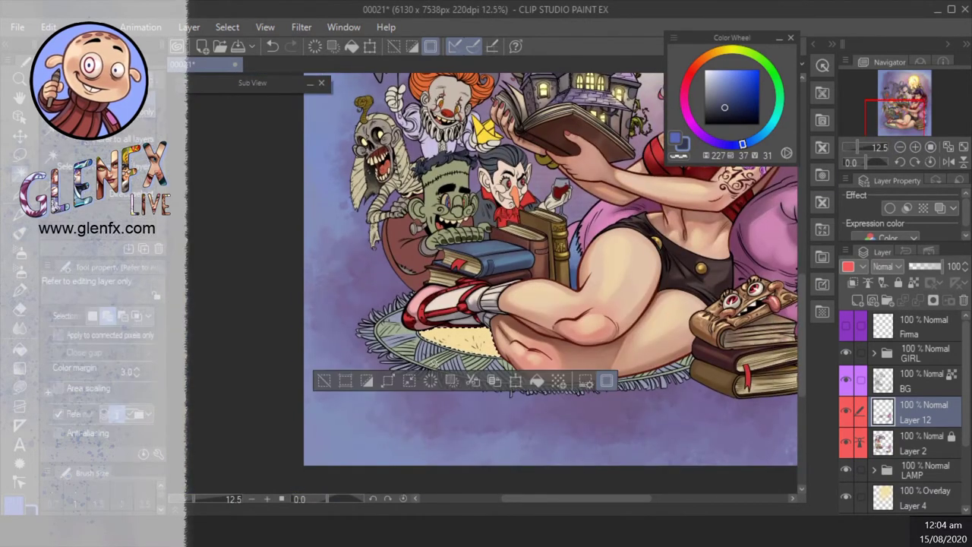
{"action": "key", "text": "b"}
{"action": "key", "text": "ctrl+plus"}
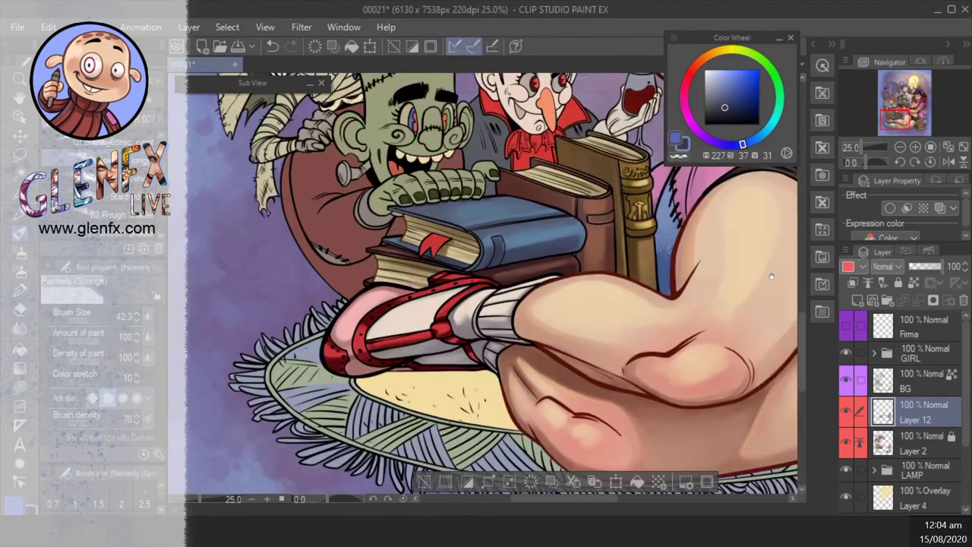
- Copy the selected rug from Layer 2 onto its own layer and add a Multiply layer above it
{"action": "left_click", "coordinate": [548, 325], "text": "alt"}
{"action": "left_click", "coordinate": [718, 90]}
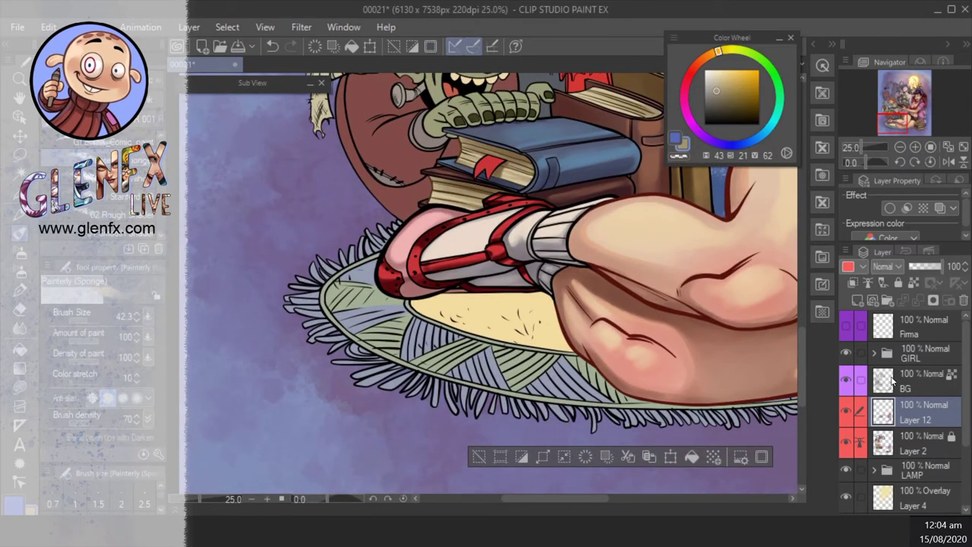
{"action": "key", "text": "alt+bracketleft"}
{"action": "key", "text": "ctrl+j"}
{"action": "left_click", "coordinate": [885, 298]}
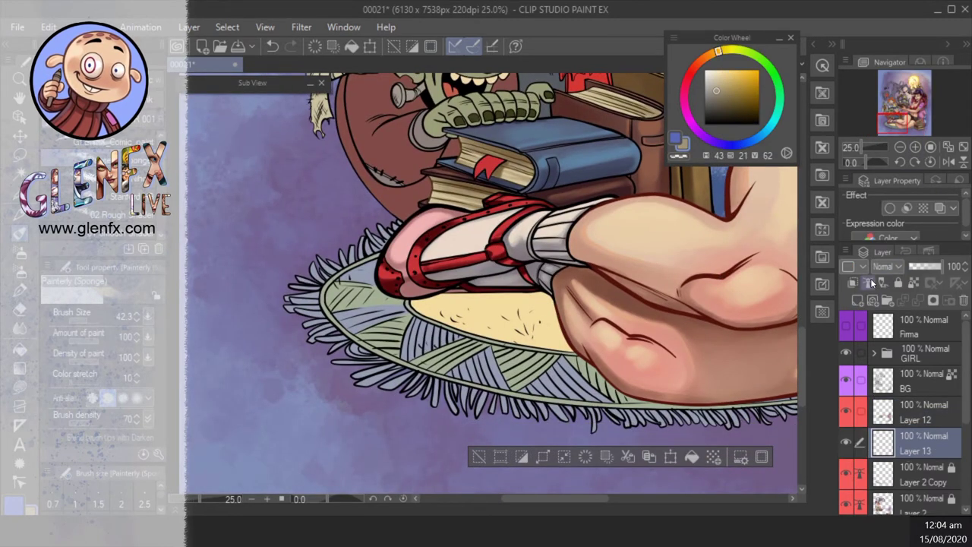
{"action": "left_click", "coordinate": [874, 266]}
- Shade the rug beneath the girl's foot and legs in muted beige (H 43, S 21, V 66), using a larger brush
{"action": "left_click", "coordinate": [896, 47]}
{"action": "left_click", "coordinate": [580, 397], "text": "alt"}
{"action": "left_click", "coordinate": [714, 90]}
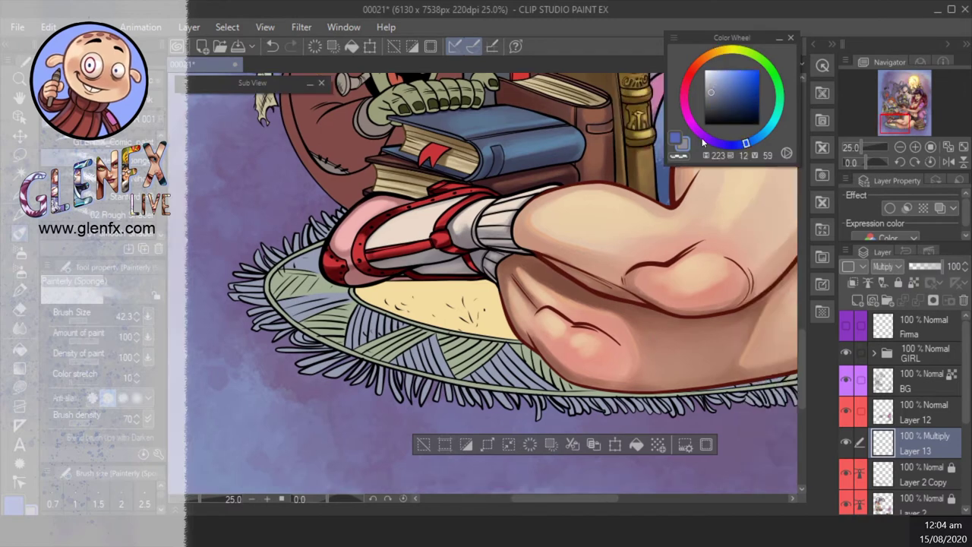
{"action": "left_click", "coordinate": [717, 51]}
{"action": "left_click", "coordinate": [716, 90]}
{"action": "mouse_move", "coordinate": [418, 271]}
{"action": "left_mouse_down"}
{"action": "mouse_move", "coordinate": [334, 284]}
{"action": "mouse_move", "coordinate": [399, 285]}
{"action": "mouse_move", "coordinate": [557, 359]}
{"action": "mouse_move", "coordinate": [413, 277]}
{"action": "mouse_move", "coordinate": [351, 293]}
{"action": "mouse_move", "coordinate": [449, 289]}
{"action": "mouse_move", "coordinate": [540, 320]}
{"action": "left_mouse_up"}
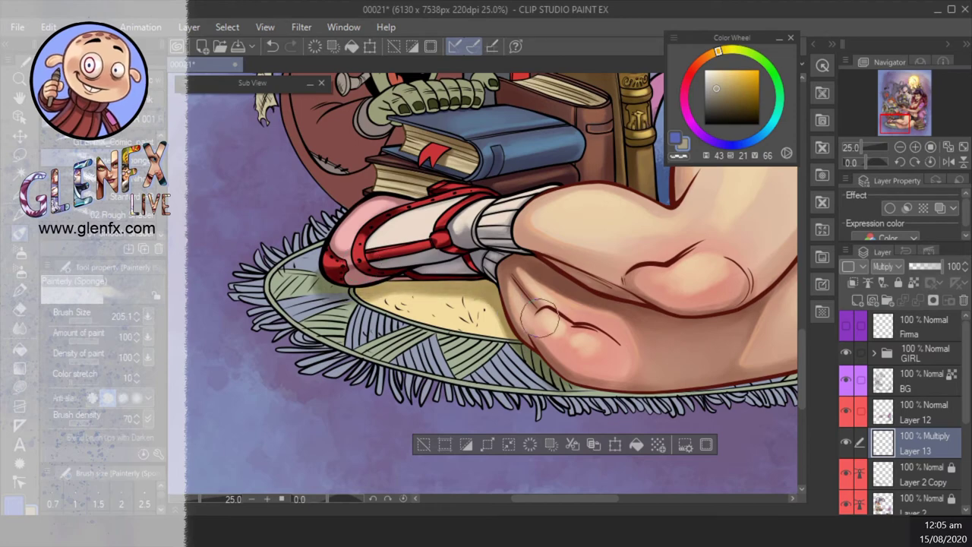
{"action": "scroll", "coordinate": [516, 311], "scroll_direction": "right", "scroll_amount": 1}
{"action": "left_click_drag", "start_coordinate": [506, 370], "coordinate": [553, 379]}
{"action": "scroll", "coordinate": [554, 376], "scroll_direction": "right", "scroll_amount": 1}
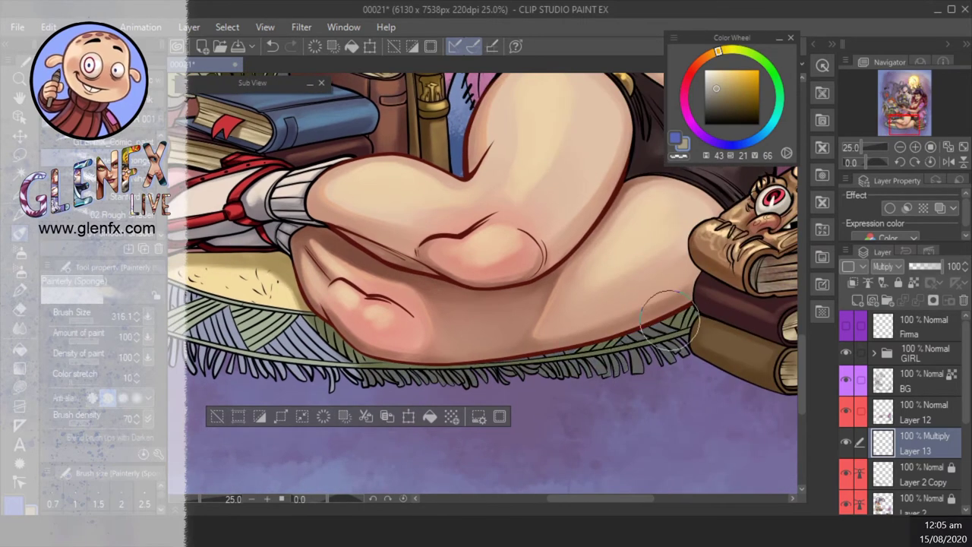
- Extend the rug's shadows around the shoe and fringe, deepening them with muted brown (H 33, S 30, V 45)
{"action": "scroll", "coordinate": [436, 342], "scroll_direction": "left", "scroll_amount": 1}
{"action": "scroll", "coordinate": [395, 304], "scroll_direction": "left", "scroll_amount": 3}
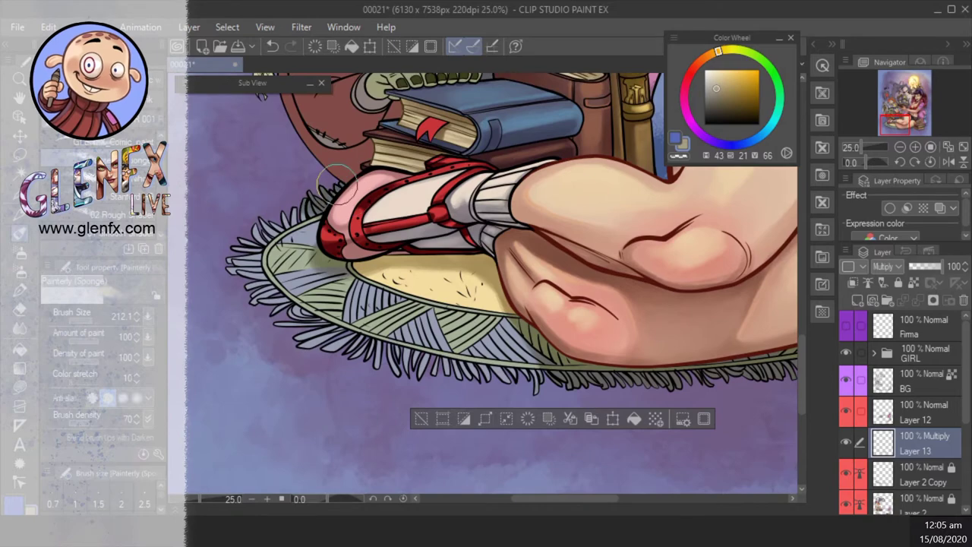
{"action": "scroll", "coordinate": [531, 228], "scroll_direction": "right", "scroll_amount": 1}
{"action": "key", "text": "ctrl+0"}
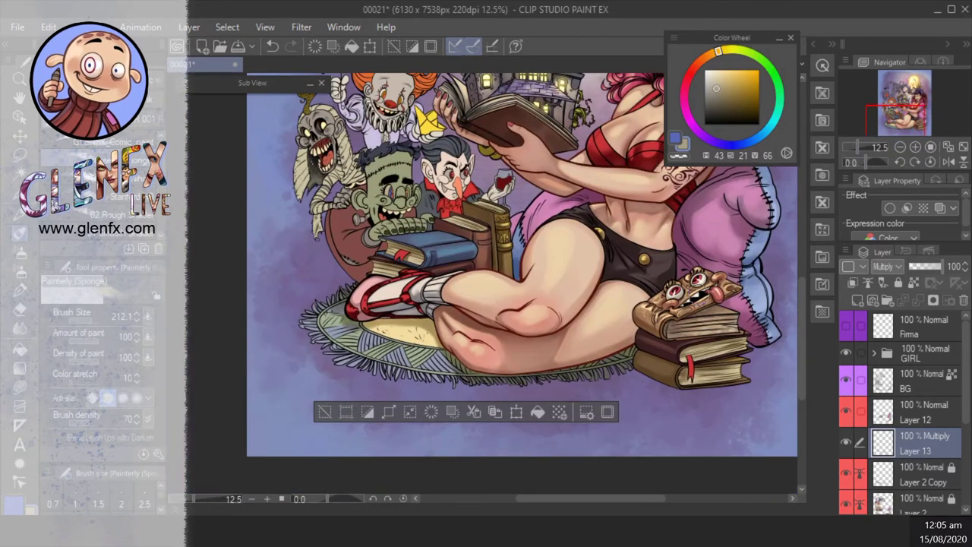
{"action": "scroll", "coordinate": [581, 360], "scroll_direction": "up", "scroll_amount": 1}
{"action": "mouse_move", "coordinate": [581, 360]}
{"action": "left_mouse_down", "text": "ctrl+alt"}
{"action": "mouse_move", "coordinate": [496, 369]}
{"action": "mouse_move", "coordinate": [425, 334]}
{"action": "mouse_move", "coordinate": [365, 330]}
{"action": "mouse_move", "coordinate": [349, 300]}
{"action": "left_mouse_up", "text": "ctrl+alt"}
{"action": "left_click_drag", "start_coordinate": [410, 328], "coordinate": [371, 335]}
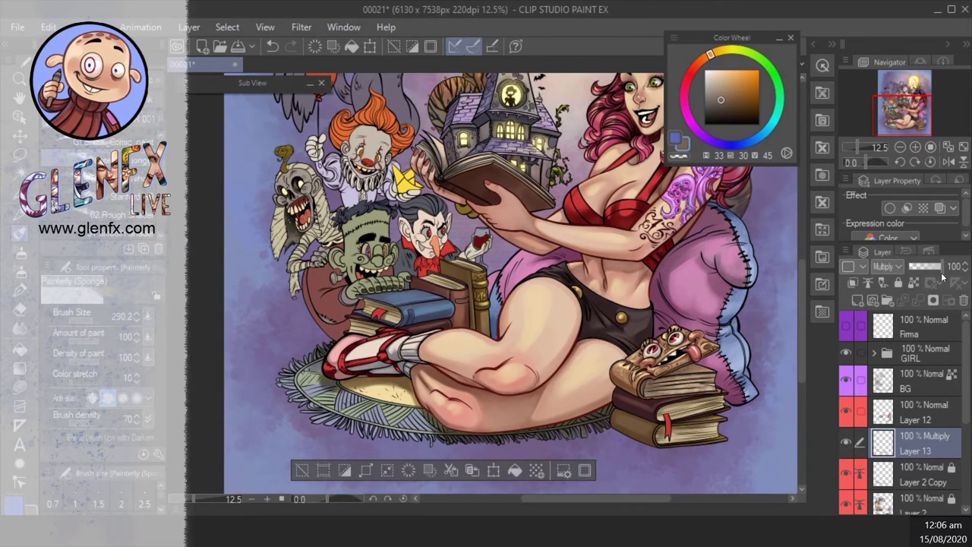
- Set the Multiply shading layer's opacity to 82% and merge it into the copied rug layer
{"action": "left_click", "coordinate": [940, 267]}
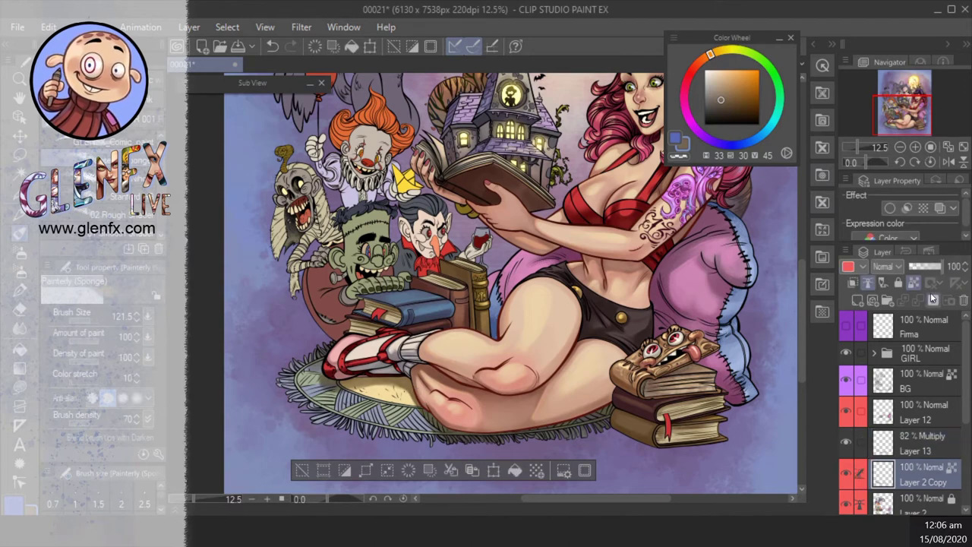
{"action": "key", "text": "Delete"}
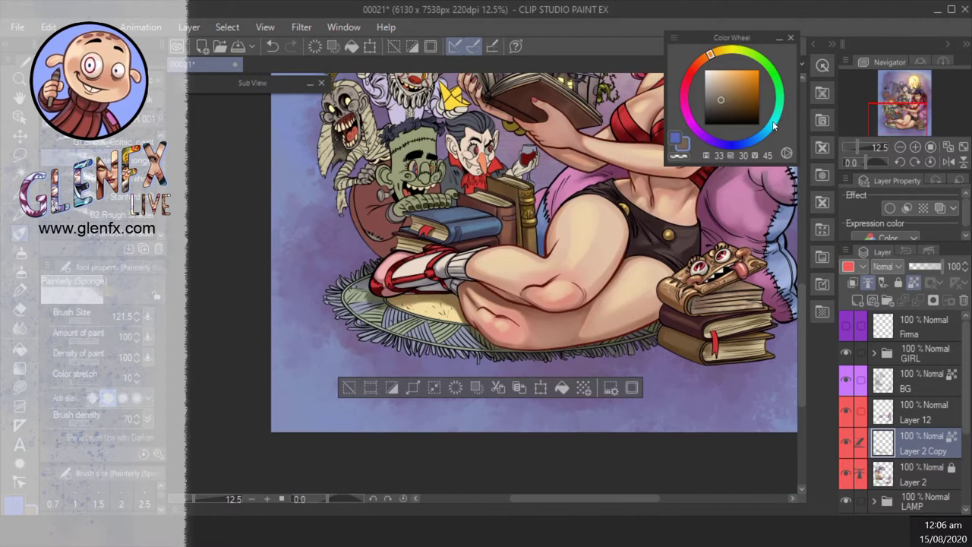
- Clear the rug selection and switch to the BG line-art layer with dark blue (H 206, S 74, V 24)
{"action": "left_click_drag", "start_coordinate": [772, 121], "coordinate": [759, 137]}
{"action": "left_click", "coordinate": [730, 90]}
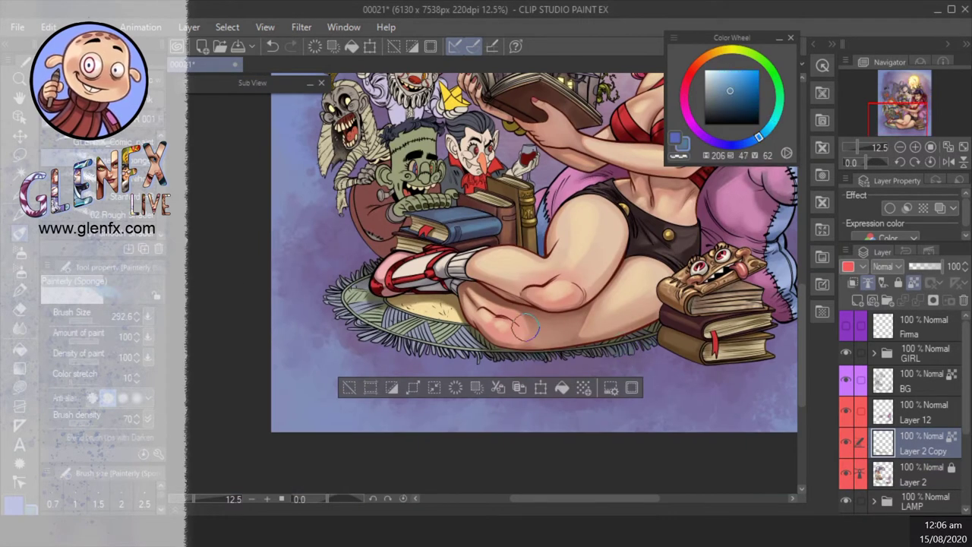
{"action": "left_click_drag", "start_coordinate": [505, 365], "coordinate": [513, 398]}
{"action": "left_click", "coordinate": [922, 380]}
{"action": "left_click", "coordinate": [749, 109]}
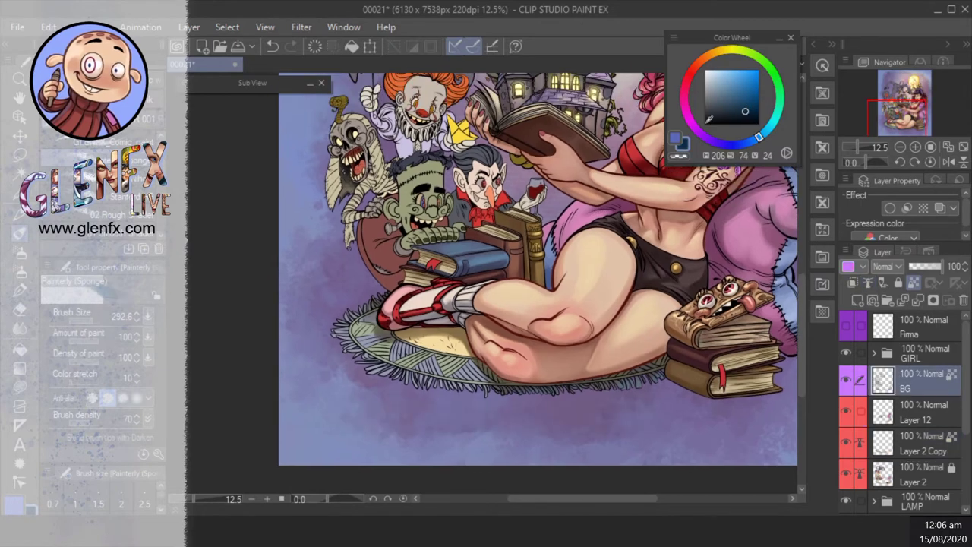
- Recolour the rug's pattern and fringe line art in dark brown (H 35, S 35, V 19)
{"action": "left_click", "coordinate": [715, 53]}
{"action": "left_click_drag", "start_coordinate": [716, 54], "coordinate": [711, 53]}
{"action": "left_click", "coordinate": [733, 104]}
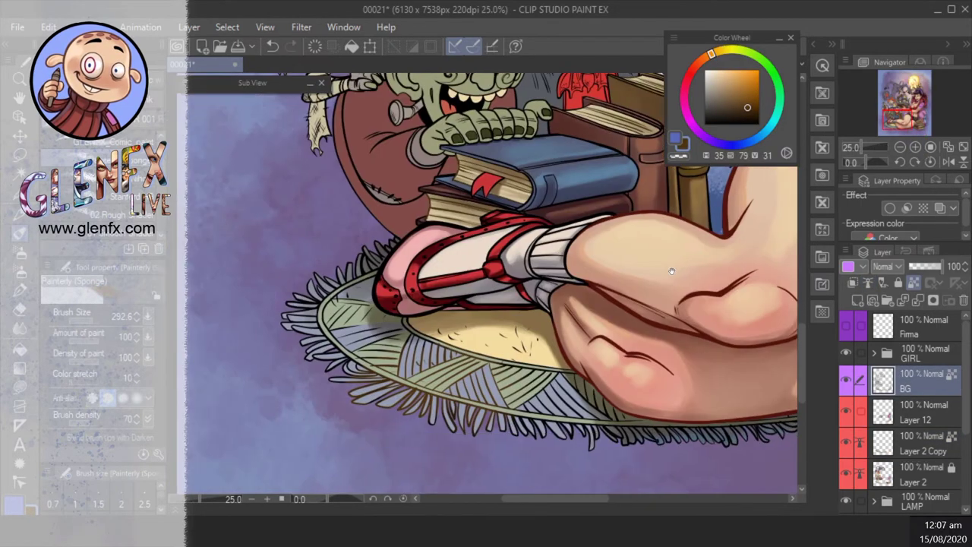
{"action": "scroll", "coordinate": [433, 380], "scroll_direction": "up", "scroll_amount": 2}
{"action": "left_click", "coordinate": [724, 114]}
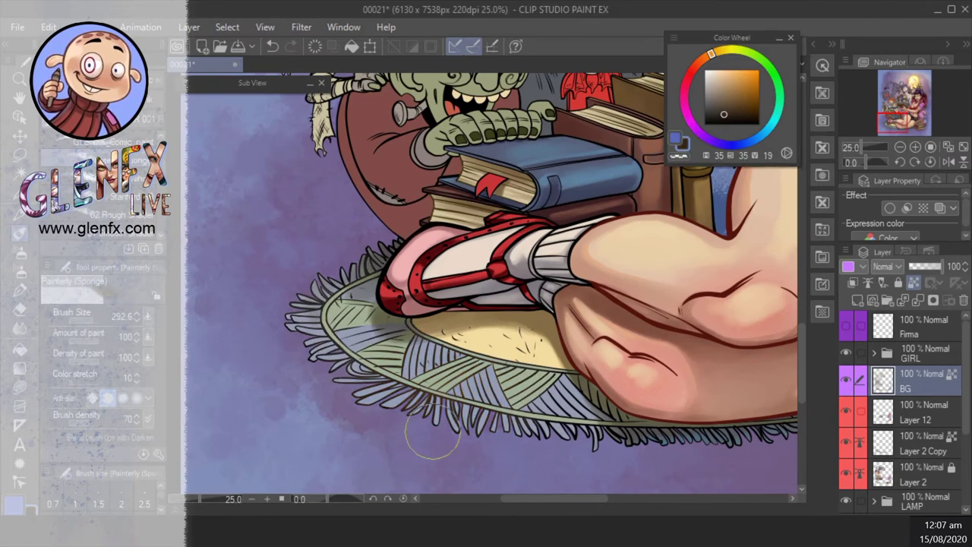
{"action": "left_click_drag", "start_coordinate": [428, 445], "coordinate": [253, 411]}
{"action": "mouse_move", "coordinate": [705, 412]}
{"action": "left_mouse_down"}
{"action": "mouse_move", "coordinate": [372, 416]}
{"action": "mouse_move", "coordinate": [649, 451]}
{"action": "left_mouse_up"}
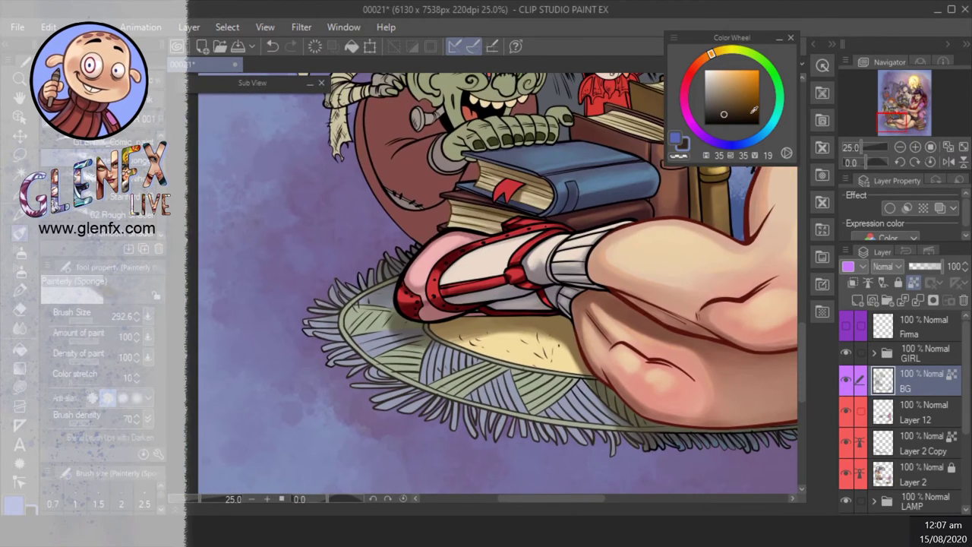
- Tint the line art of the rug's blue bands and fringe with very dark blue (H 219, S 65, V 17)
{"action": "left_click", "coordinate": [745, 114]}
{"action": "left_click", "coordinate": [749, 142]}
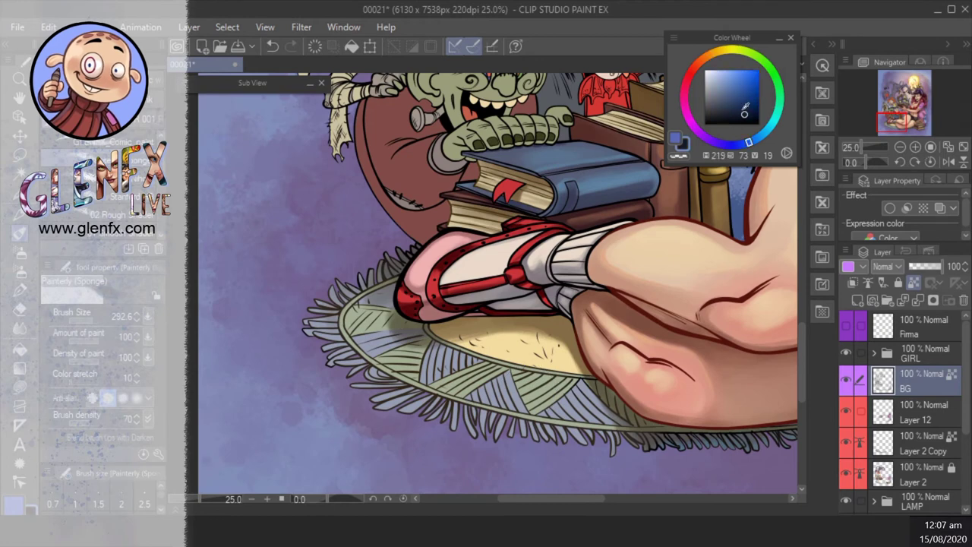
{"action": "left_click", "coordinate": [740, 115]}
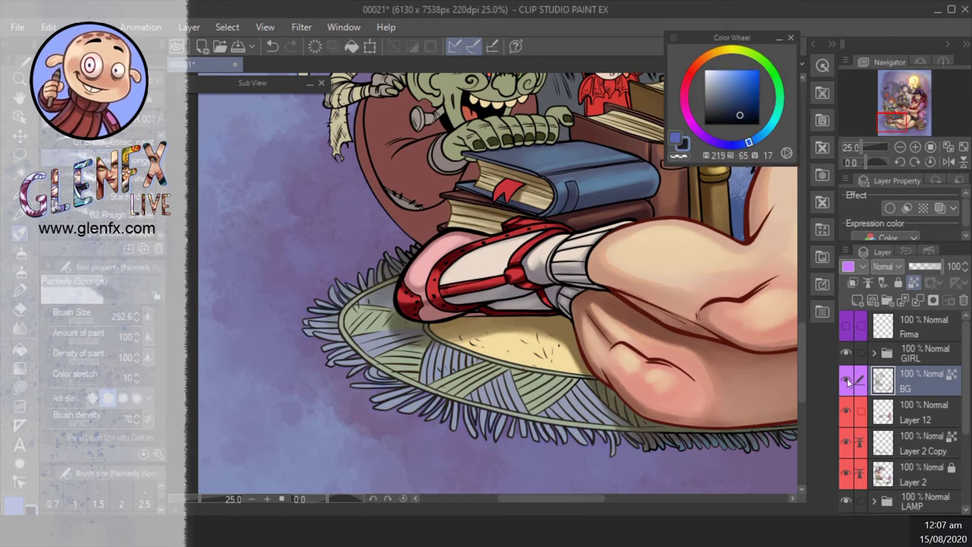
{"action": "scroll", "coordinate": [917, 122], "scroll_direction": "down", "scroll_amount": 2}
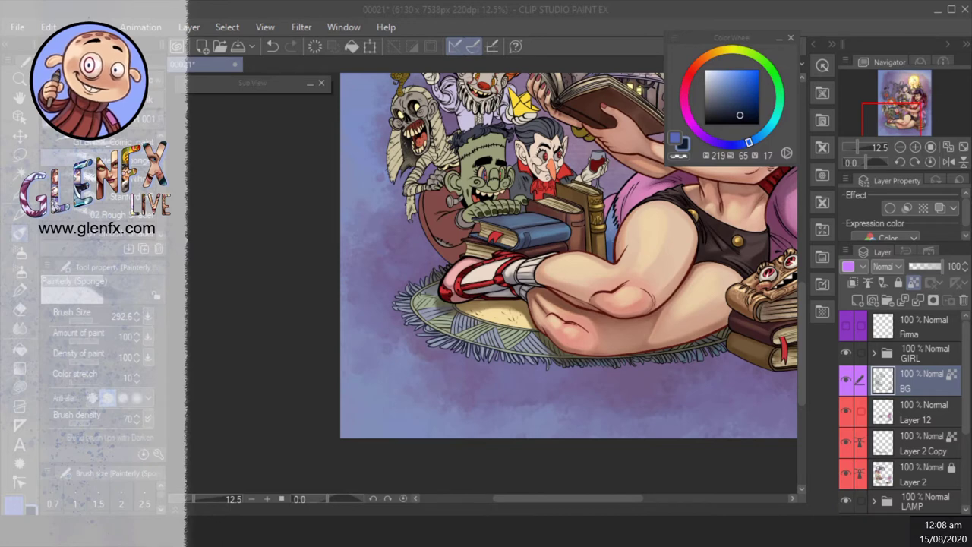
- Paint pale blue highlights (H 219, S 34, V 99) on the rug's blue bands on Layer 12, using a small brush
{"action": "key", "text": "ctrl+plus"}
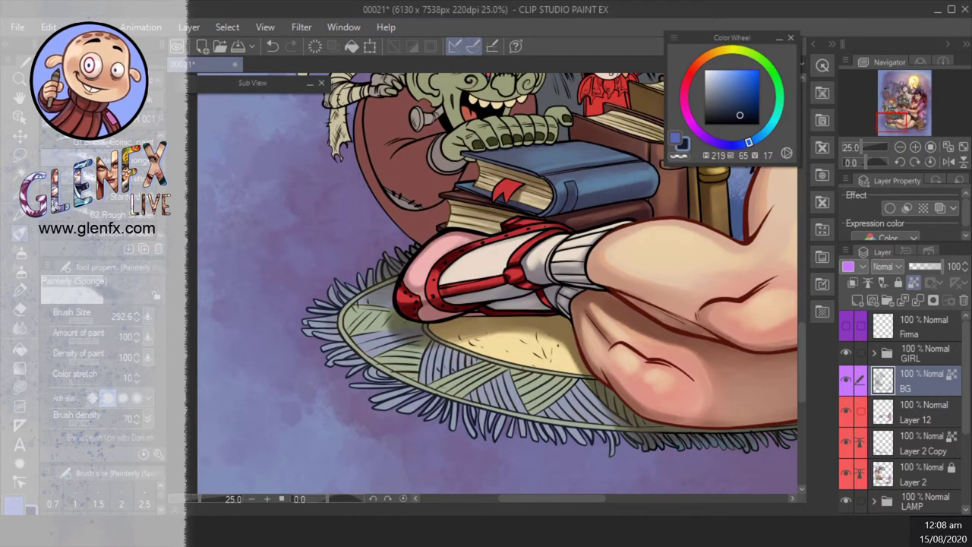
{"action": "key", "text": "b"}
{"action": "left_click", "coordinate": [924, 412]}
{"action": "mouse_move", "coordinate": [500, 380]}
{"action": "left_mouse_down"}
{"action": "mouse_move", "coordinate": [508, 403]}
{"action": "mouse_move", "coordinate": [437, 360]}
{"action": "left_mouse_up"}
{"action": "left_click", "coordinate": [492, 392], "text": "alt"}
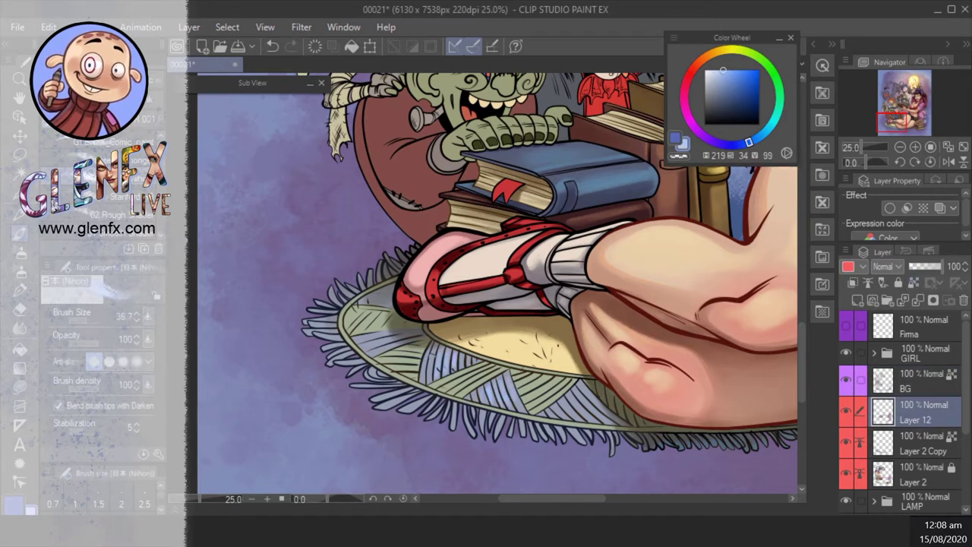
{"action": "left_click_drag", "start_coordinate": [380, 348], "coordinate": [369, 336]}
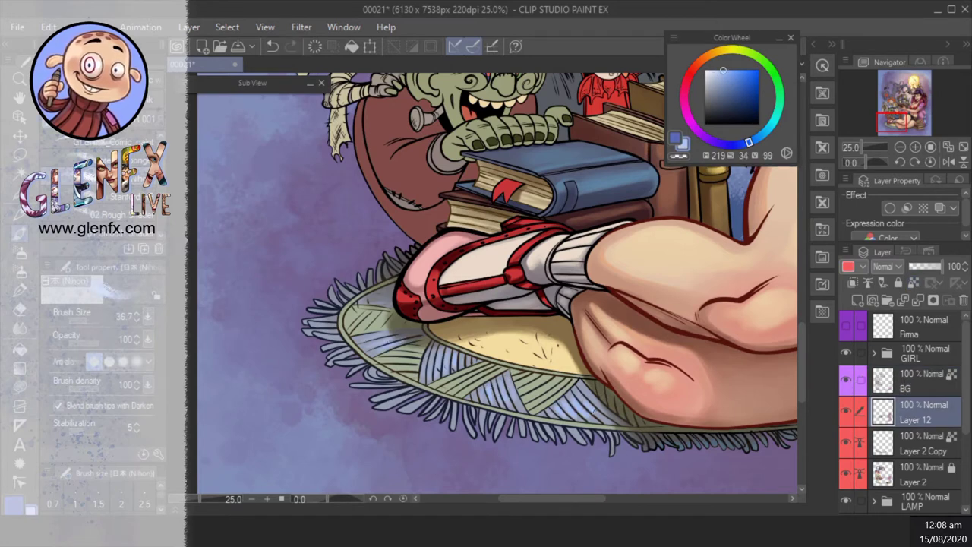
- Brighten the rug's fringe with the same pale blue on Layer 2 Copy, using a brush size of 175.4
{"action": "left_click", "coordinate": [914, 282]}
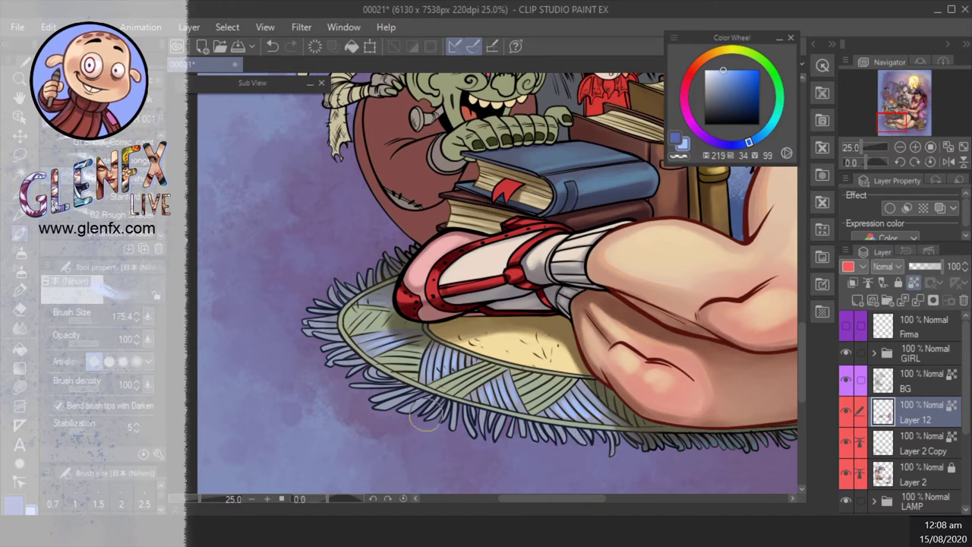
{"action": "left_click", "coordinate": [922, 442]}
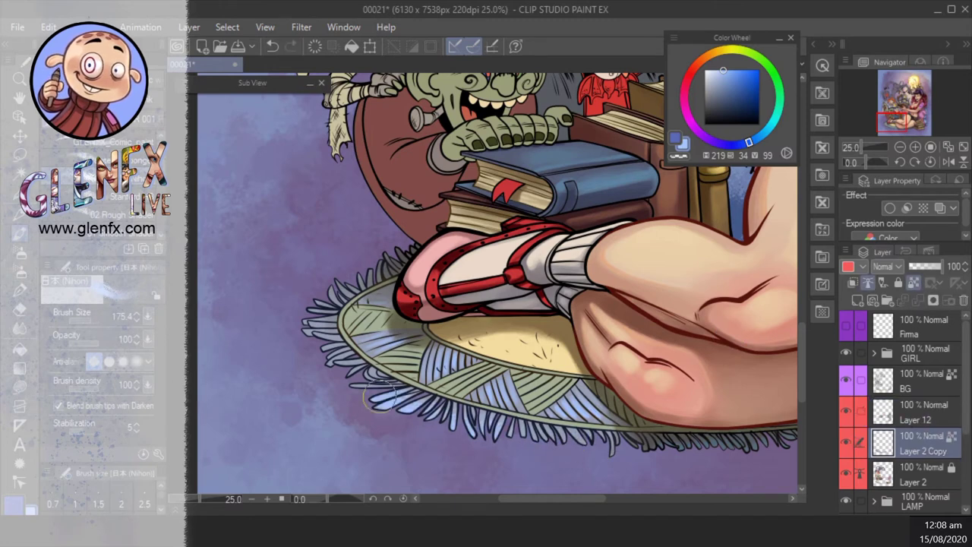
{"action": "left_click_drag", "start_coordinate": [702, 460], "coordinate": [450, 398]}
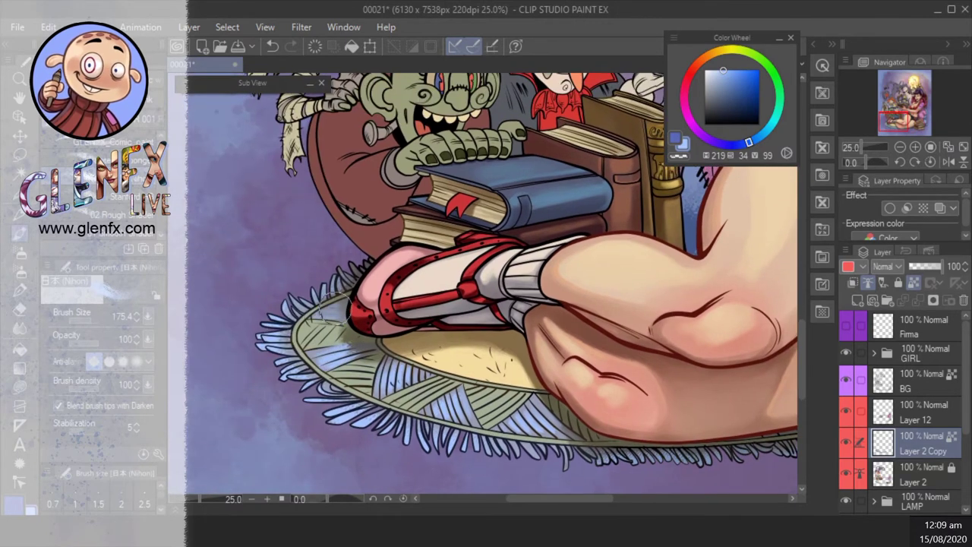
- Add cream highlights (H 43, S 21, V 97) to the rug's yellow centre beside the shoe
{"action": "left_click", "coordinate": [480, 359], "text": "alt"}
{"action": "left_click", "coordinate": [501, 358], "text": "alt"}
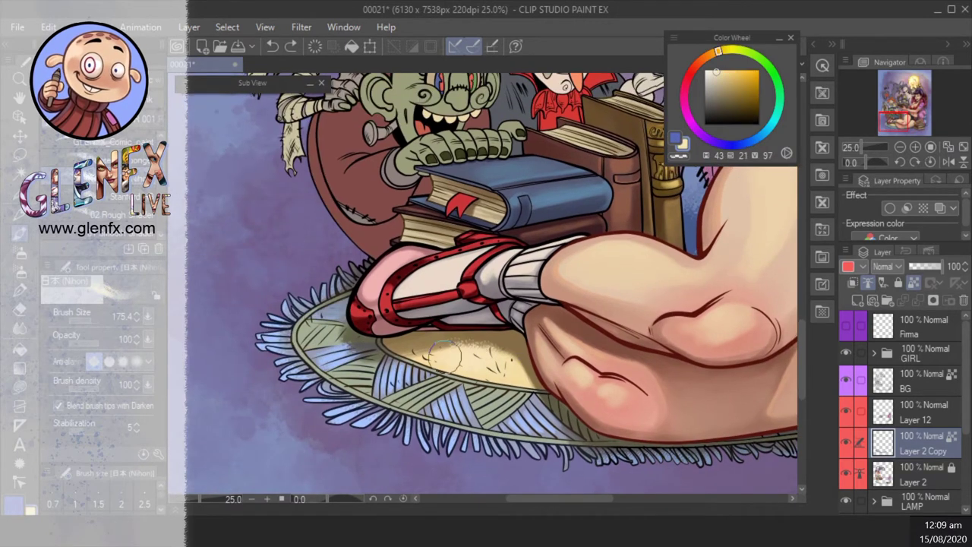
{"action": "key", "text": "ctrl+minus"}
{"action": "key", "text": "ctrl+minus"}
{"action": "key", "text": "ctrl+minus"}
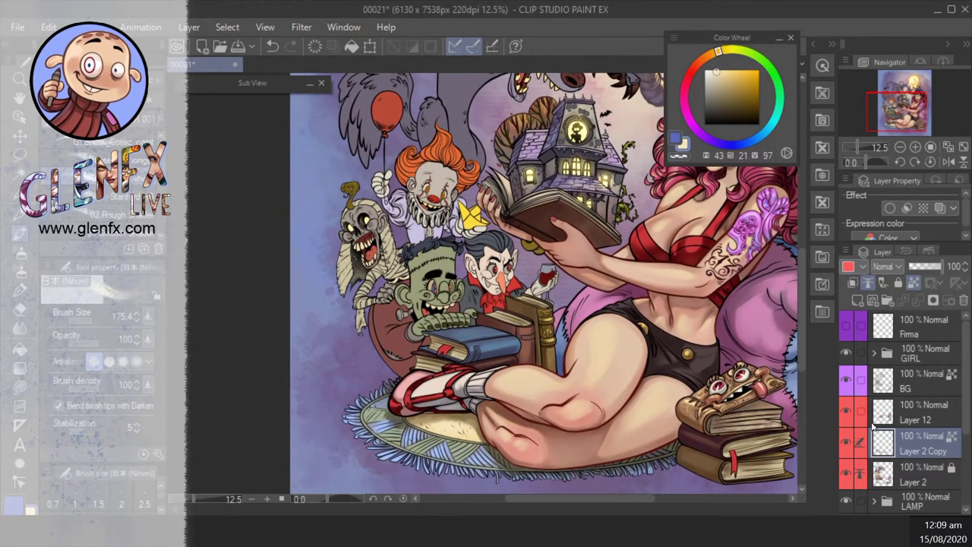
- Merge Layer 12 into Layer 2 Copy and set Layer 2 as the reference layer
{"action": "left_click", "coordinate": [872, 420]}
{"action": "key", "text": "ctrl+e"}
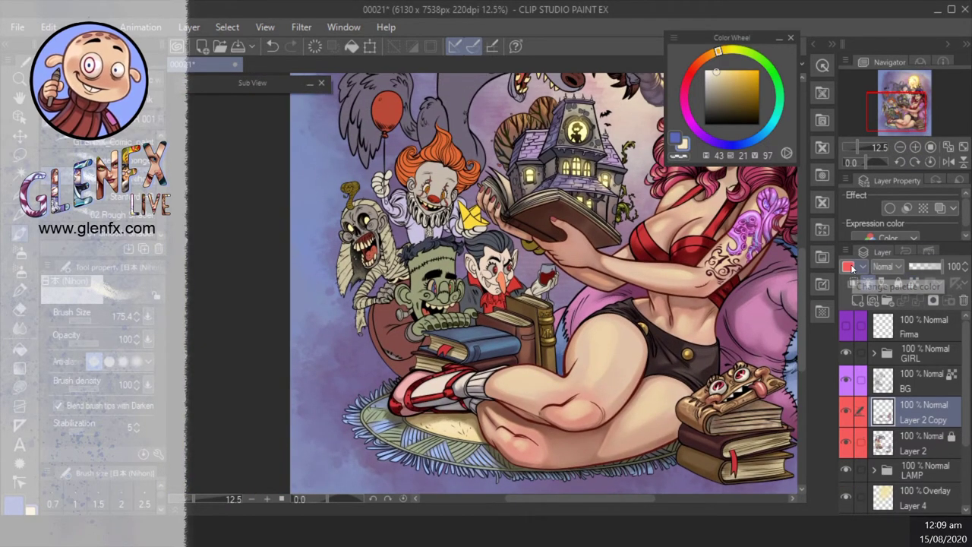
{"action": "left_click", "coordinate": [860, 442]}
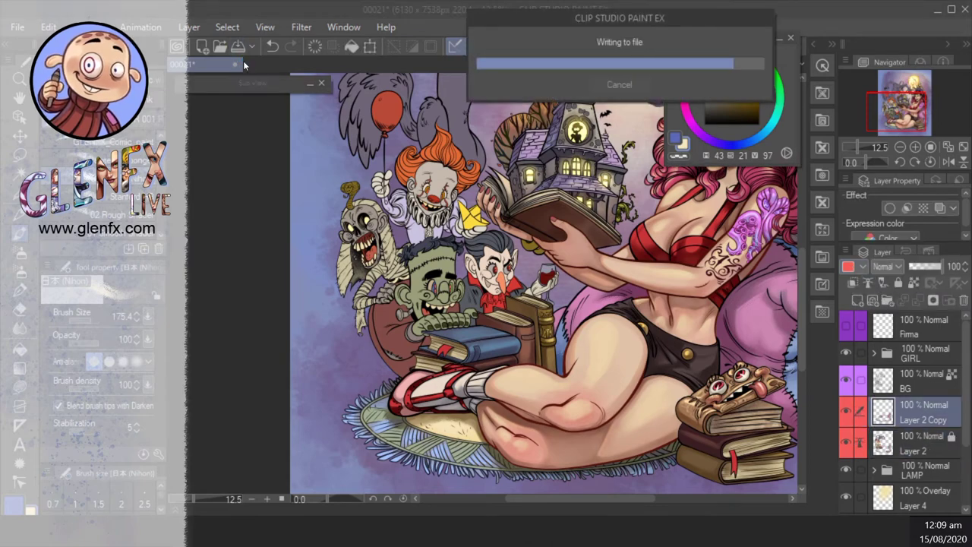
- Select the vampire's pale face with the Auto select tool
{"action": "key", "text": "g"}
{"action": "scroll", "coordinate": [623, 357], "scroll_direction": "up", "scroll_amount": 3}
{"action": "scroll", "coordinate": [418, 364], "scroll_direction": "up", "scroll_amount": 2}
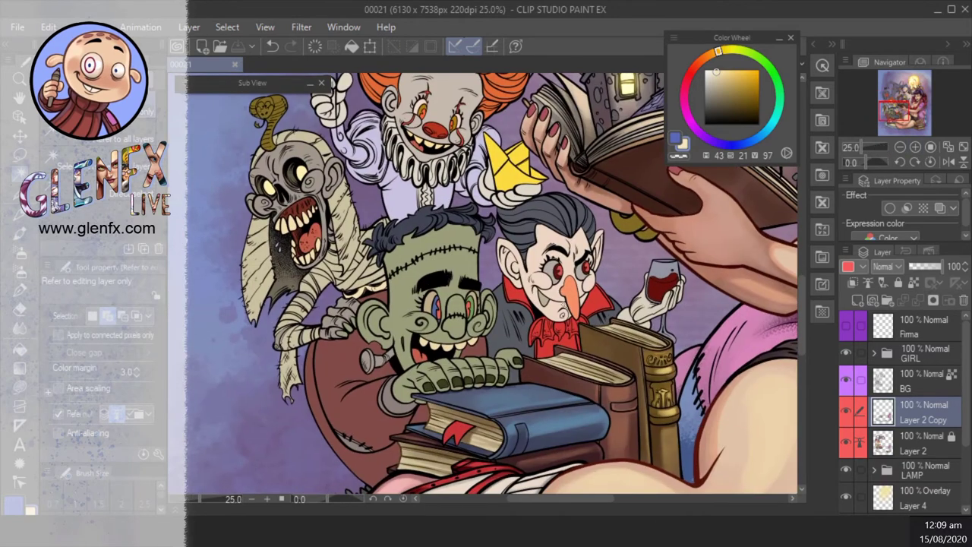
{"action": "left_click", "coordinate": [394, 350]}
{"action": "scroll", "coordinate": [394, 350], "scroll_direction": "up", "scroll_amount": 1}
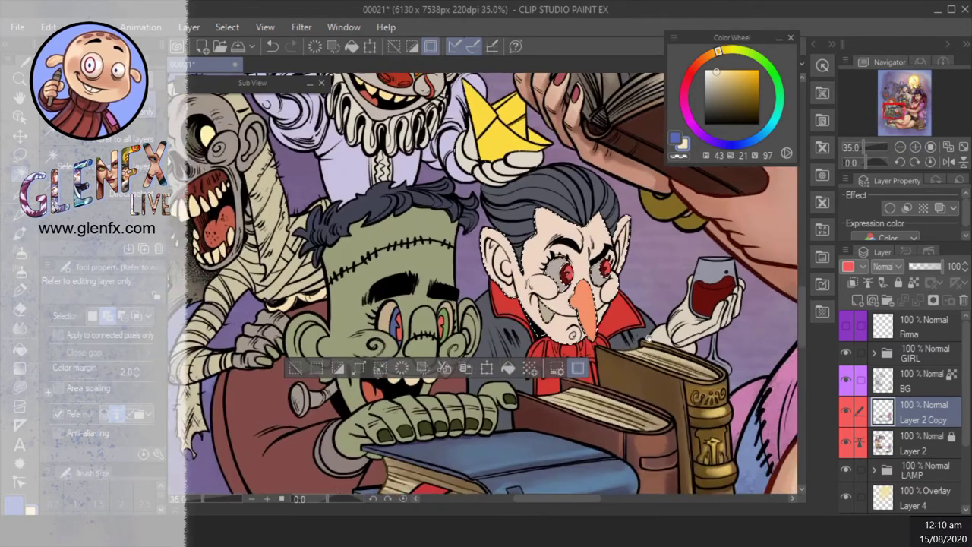
- Shade the vampire's face and ears in muted brown (H 29, S 28, V 66), reducing the brush size for finer areas
{"action": "key", "text": "b"}
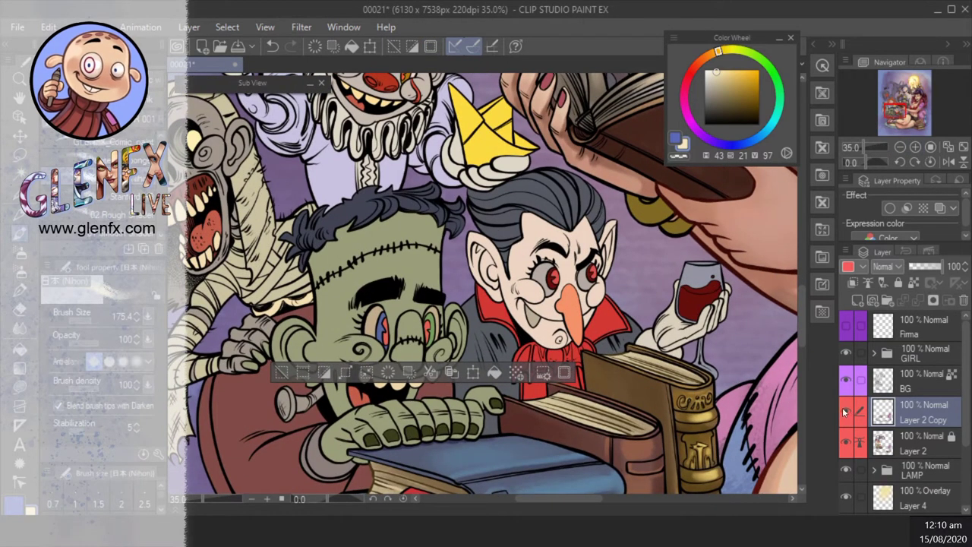
{"action": "left_click_drag", "start_coordinate": [532, 297], "coordinate": [515, 323]}
{"action": "left_click_drag", "start_coordinate": [576, 228], "coordinate": [582, 244]}
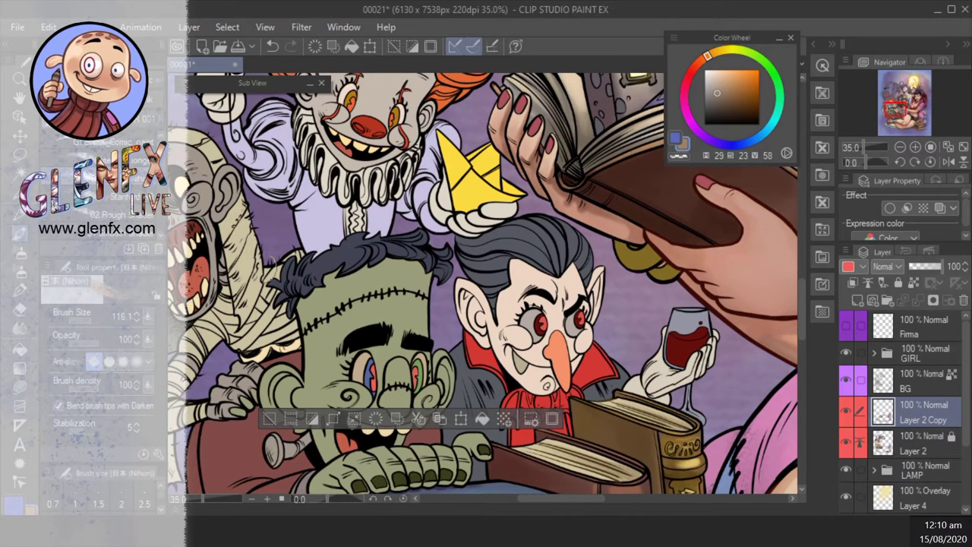
{"action": "key", "text": "b"}
{"action": "left_click", "coordinate": [473, 360], "text": "alt"}
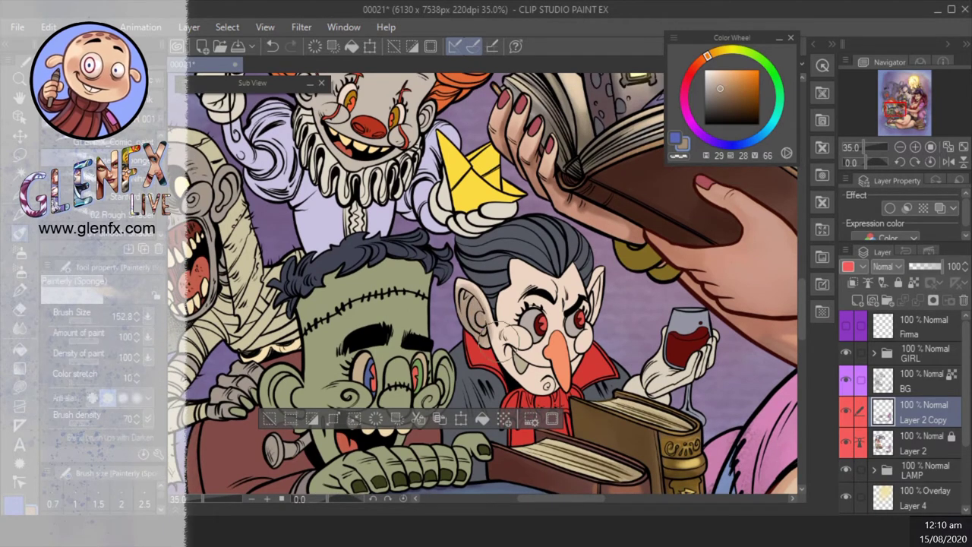
{"action": "left_click_drag", "start_coordinate": [494, 343], "coordinate": [507, 357]}
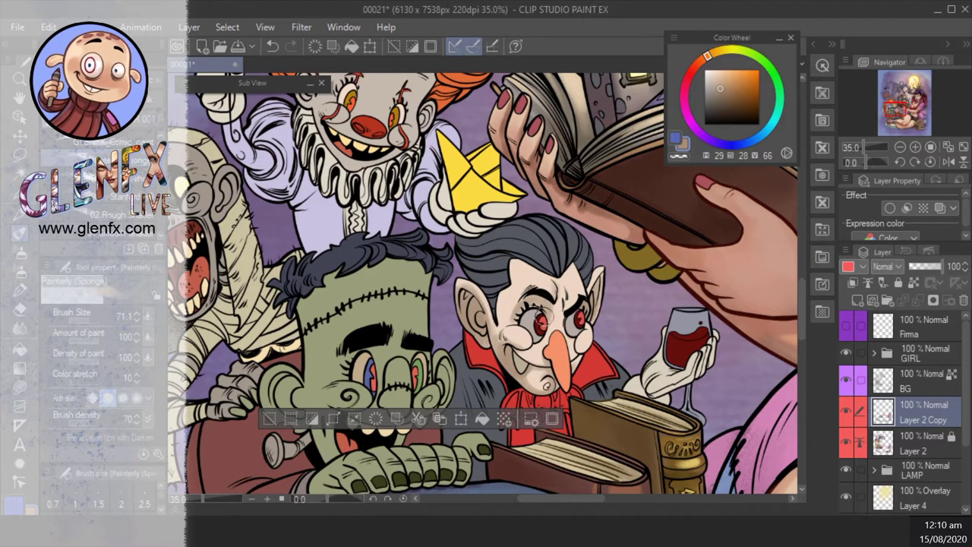
{"action": "mouse_move", "coordinate": [524, 315]}
{"action": "left_mouse_down"}
{"action": "mouse_move", "coordinate": [511, 296]}
{"action": "mouse_move", "coordinate": [490, 319]}
{"action": "left_mouse_up"}
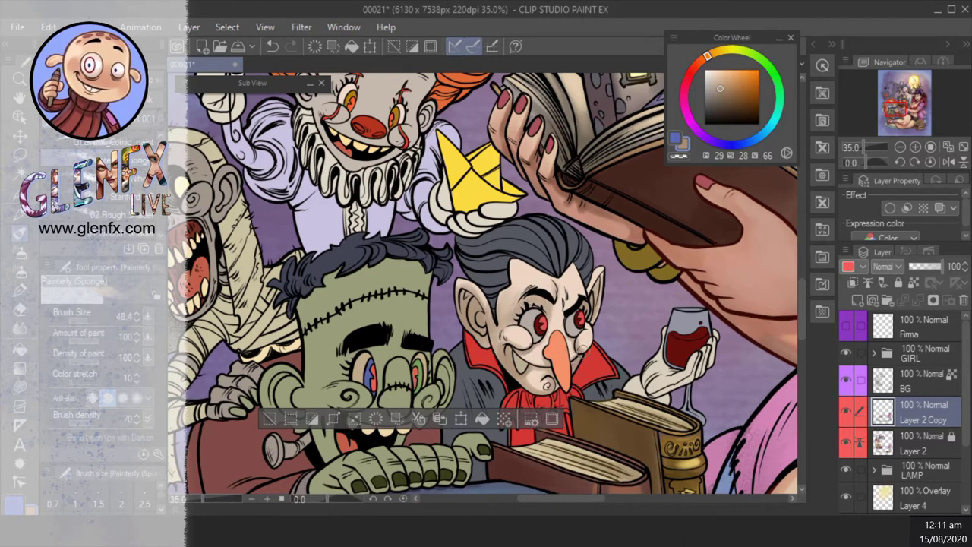
- Airbrush pink blush (H 347, S 52, V 69) onto both of the vampire's cheeks with the Soft airbrush
{"action": "key", "text": "b"}
{"action": "left_click", "coordinate": [515, 342], "text": "alt"}
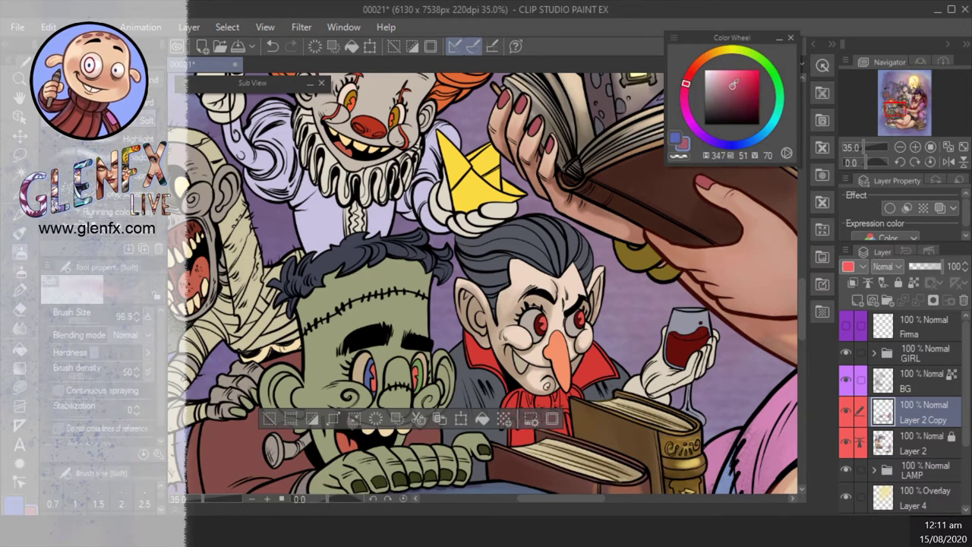
{"action": "left_click_drag", "start_coordinate": [577, 328], "coordinate": [587, 343]}
{"action": "left_click_drag", "start_coordinate": [508, 334], "coordinate": [536, 351]}
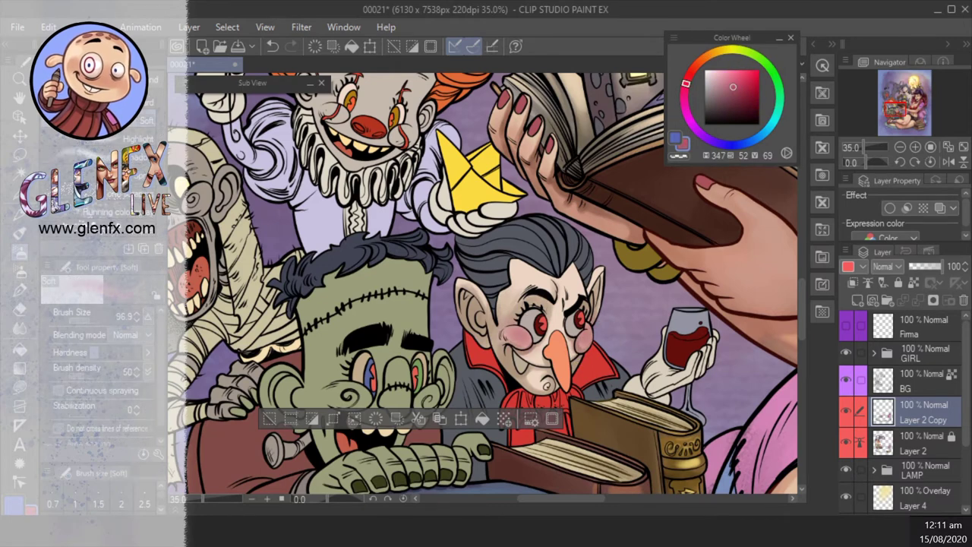
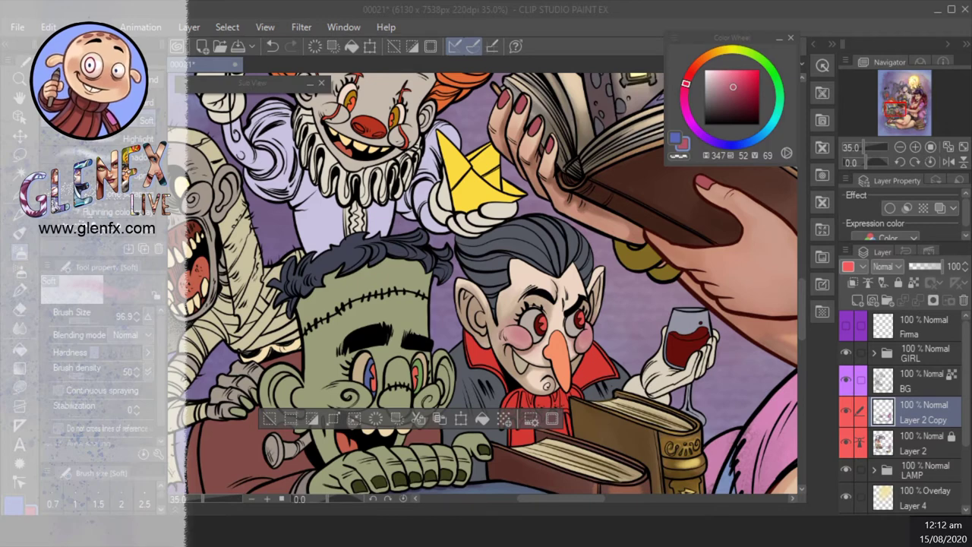
- Add soft pink to the vampire's ears and deepen the blush on his cheeks, enlarging the airbrush to 135
{"action": "scroll", "coordinate": [497, 304], "scroll_direction": "up", "scroll_amount": 1}
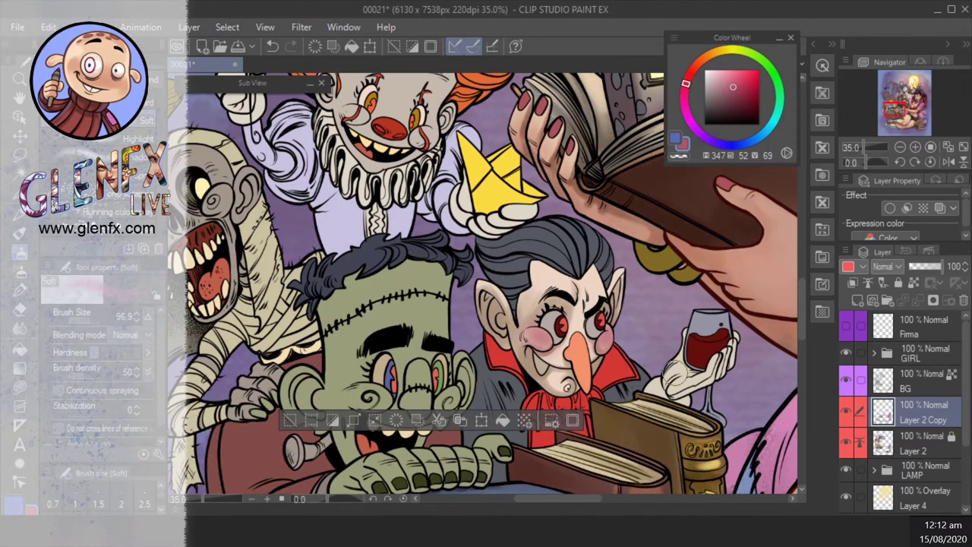
{"action": "left_click_drag", "start_coordinate": [498, 303], "coordinate": [517, 304]}
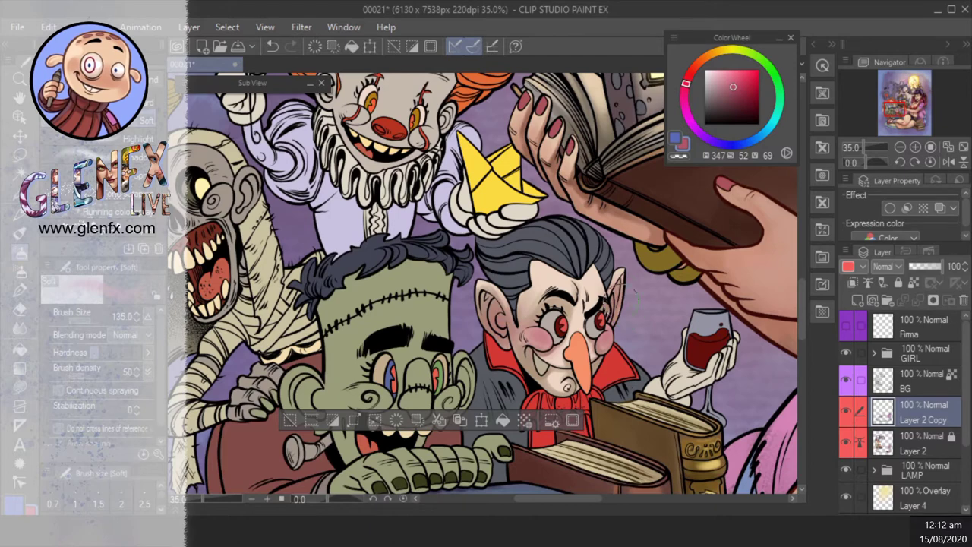
{"action": "left_click", "coordinate": [546, 346], "text": "alt"}
{"action": "mouse_move", "coordinate": [545, 346]}
{"action": "left_mouse_down"}
{"action": "mouse_move", "coordinate": [531, 338]}
{"action": "mouse_move", "coordinate": [547, 348]}
{"action": "mouse_move", "coordinate": [608, 346]}
{"action": "left_mouse_up"}
- Paint warm cream highlights (H 41, S 28, V 92) on the vampire's cheeks with a small Painterly (Sponge) brush
{"action": "key", "text": "b"}
{"action": "left_click", "coordinate": [619, 342], "text": "alt"}
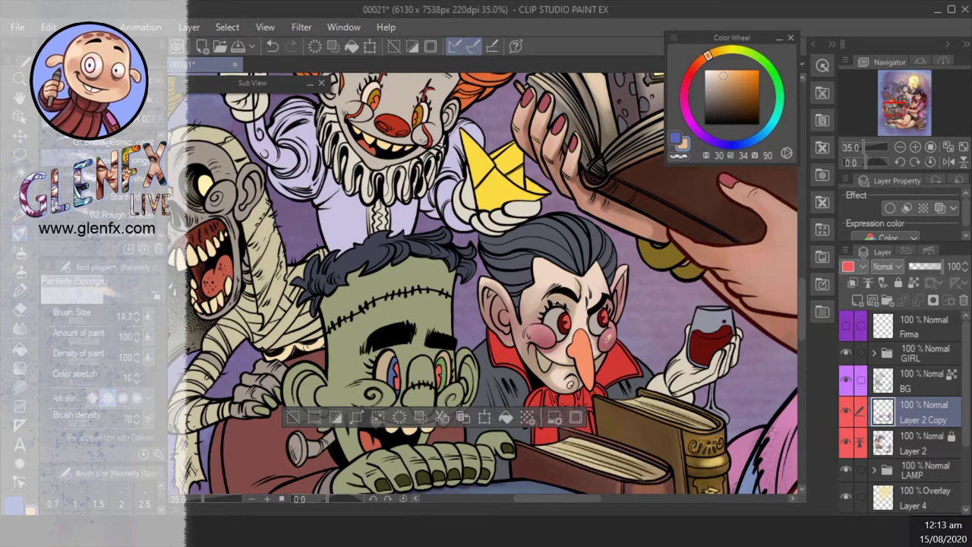
{"action": "left_click", "coordinate": [607, 336], "text": "alt"}
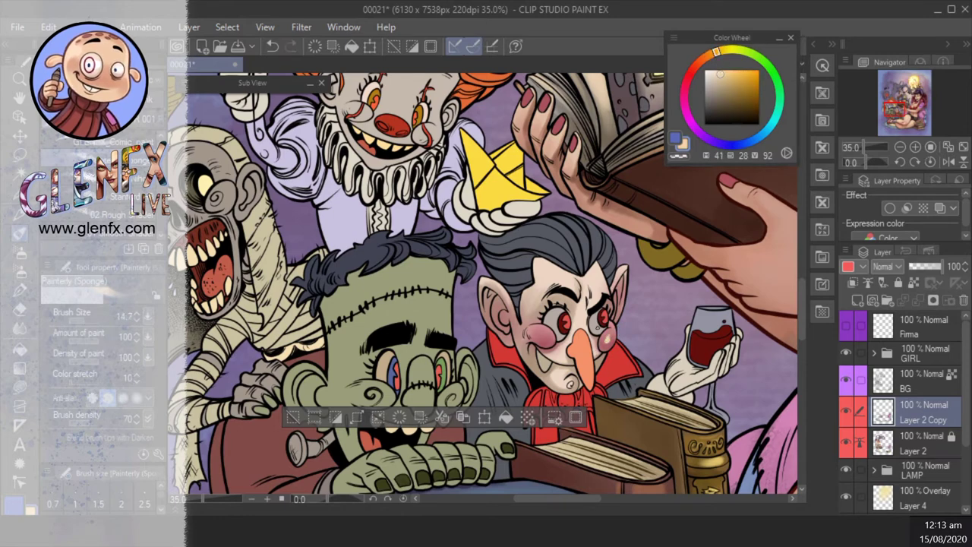
{"action": "mouse_move", "coordinate": [551, 342]}
{"action": "left_mouse_down"}
{"action": "mouse_move", "coordinate": [568, 331]}
{"action": "mouse_move", "coordinate": [534, 334]}
{"action": "left_mouse_up"}
- Darken the vampire's inner ear with muted red (H 350, S 45, V 45) and highlight its rim in cream (H 37, S 21, V 98)
{"action": "left_click", "coordinate": [498, 304], "text": "alt"}
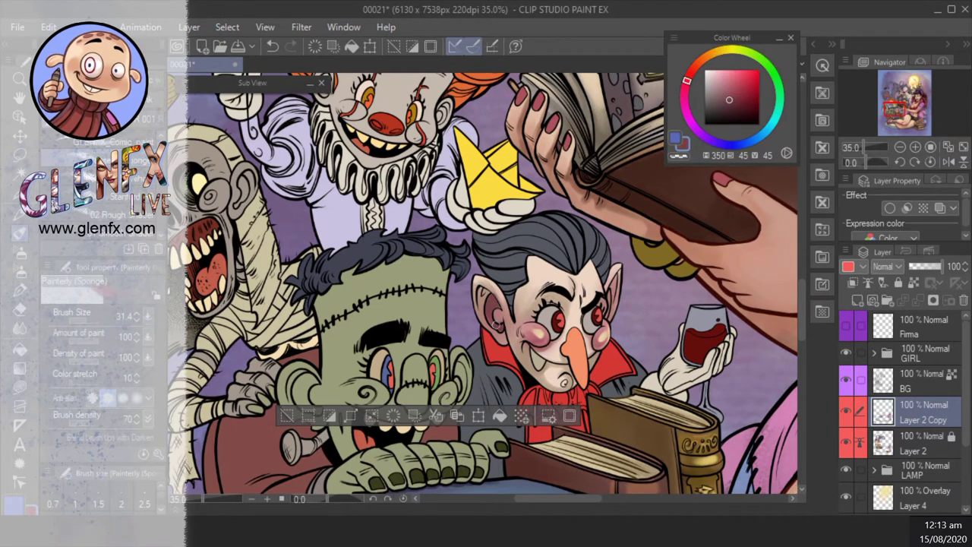
{"action": "left_click", "coordinate": [488, 288], "text": "alt"}
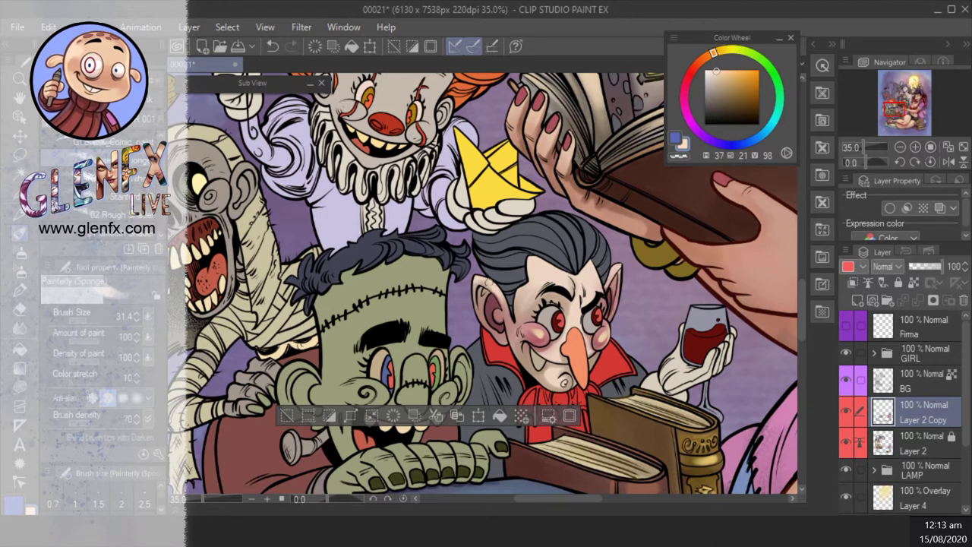
{"action": "left_click", "coordinate": [498, 339]}
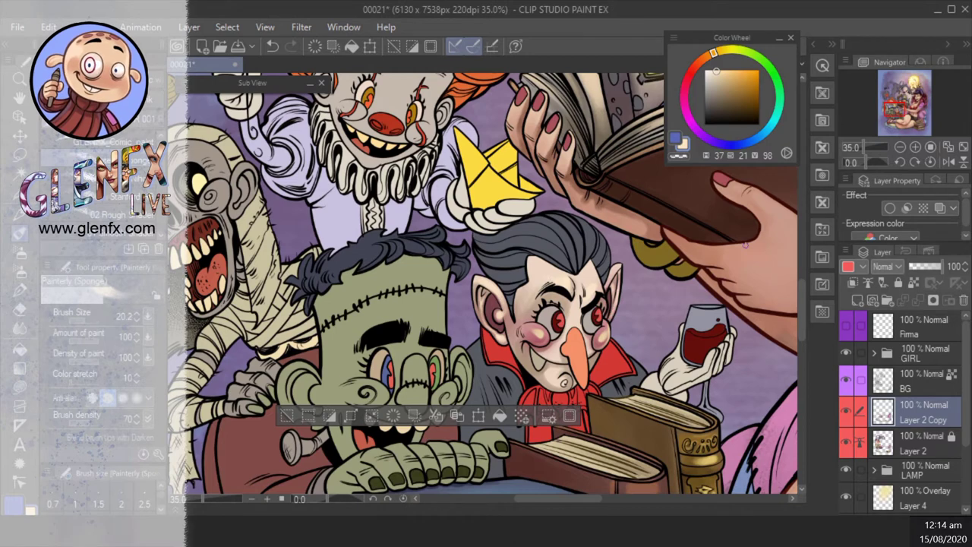
- Touch up the cream highlight in the vampire's ear and toggle Layer 2 Copy's visibility to compare the shading
{"action": "mouse_move", "coordinate": [486, 288]}
{"action": "left_mouse_down"}
{"action": "mouse_move", "coordinate": [471, 266]}
{"action": "mouse_move", "coordinate": [513, 275]}
{"action": "mouse_move", "coordinate": [508, 289]}
{"action": "left_mouse_up"}
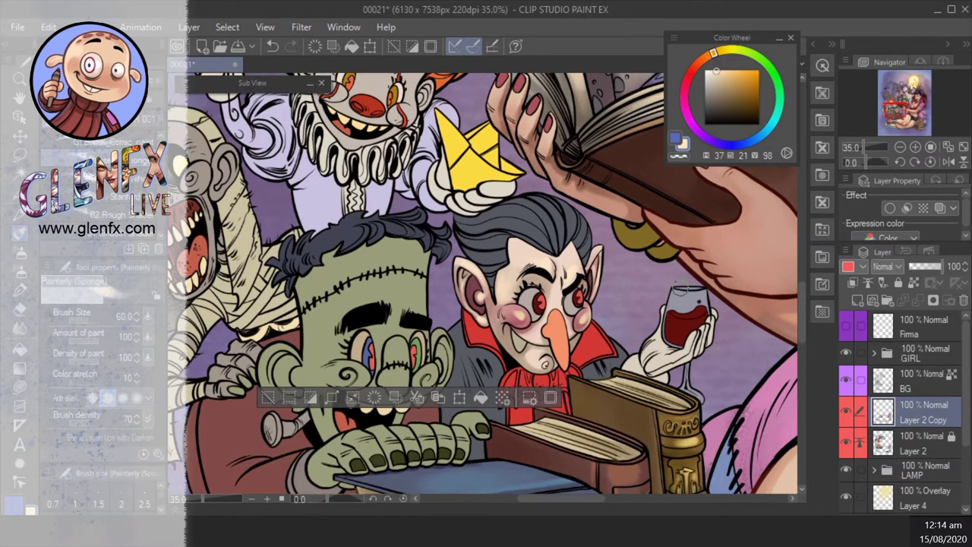
{"action": "left_click", "coordinate": [848, 411]}
{"action": "left_click", "coordinate": [847, 411]}
- Shade the vampire's nose with muted red (H 357, S 52, V 56) and streak it with warm yellow highlights (H 42, S 40, V 100)
{"action": "key", "text": "w"}
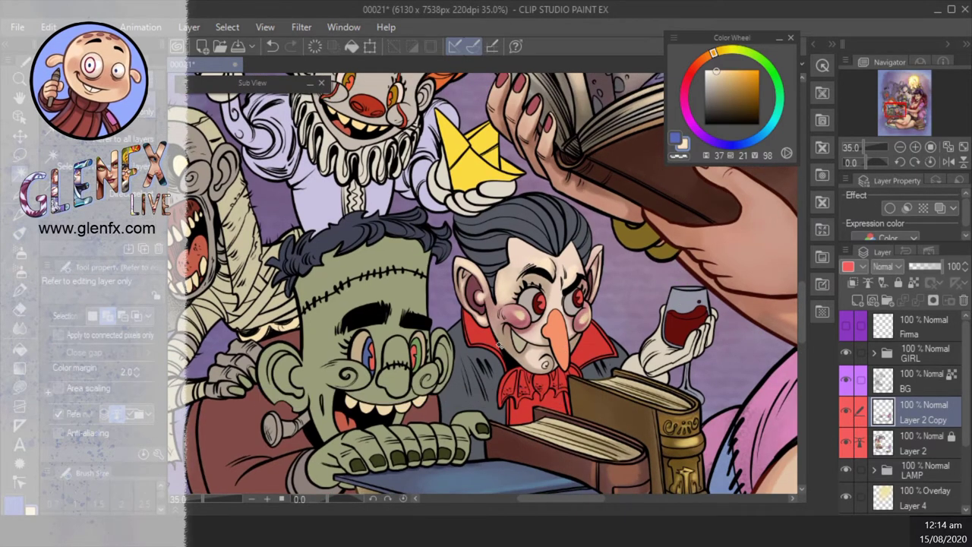
{"action": "key", "text": "b"}
{"action": "left_click", "coordinate": [679, 327], "text": "alt"}
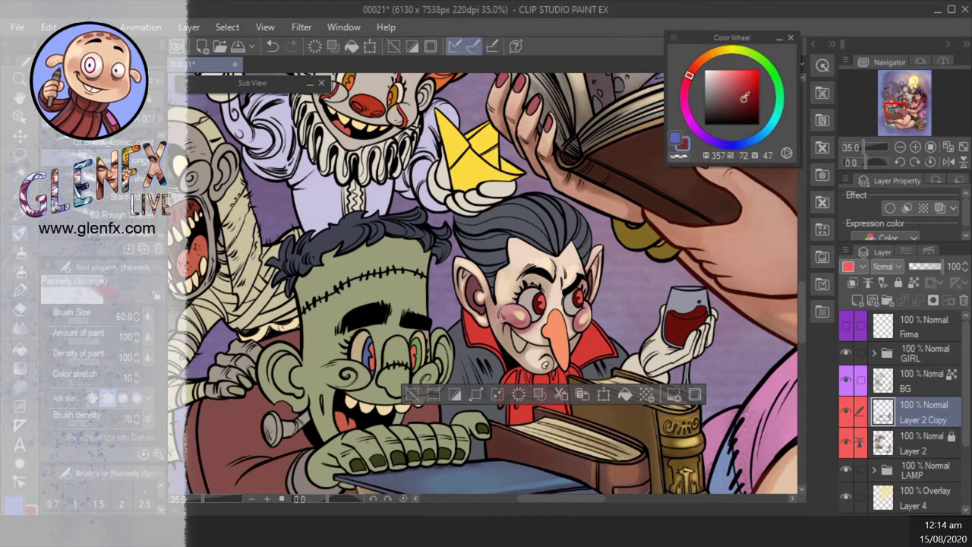
{"action": "left_click_drag", "start_coordinate": [562, 334], "coordinate": [596, 277]}
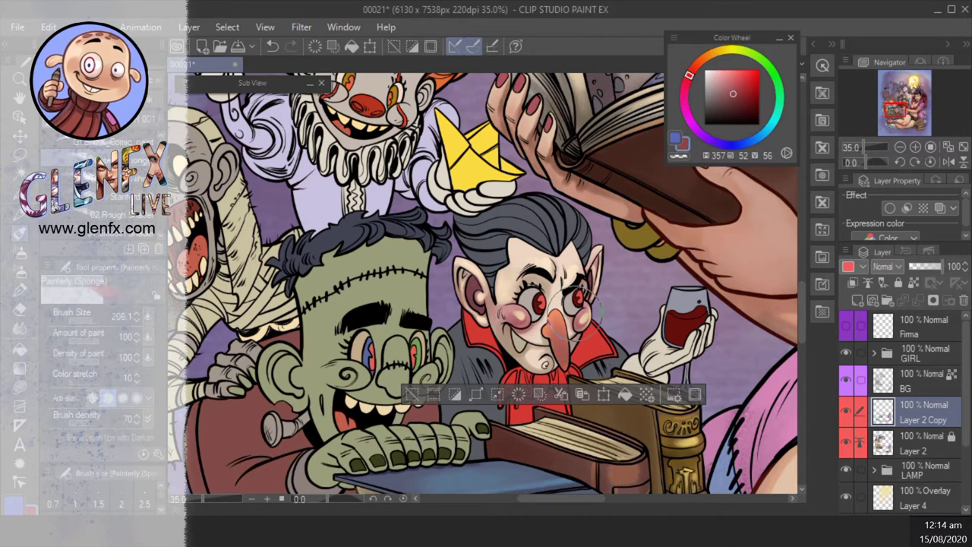
{"action": "left_click", "coordinate": [669, 186], "text": "alt"}
{"action": "left_click", "coordinate": [552, 314], "text": "alt"}
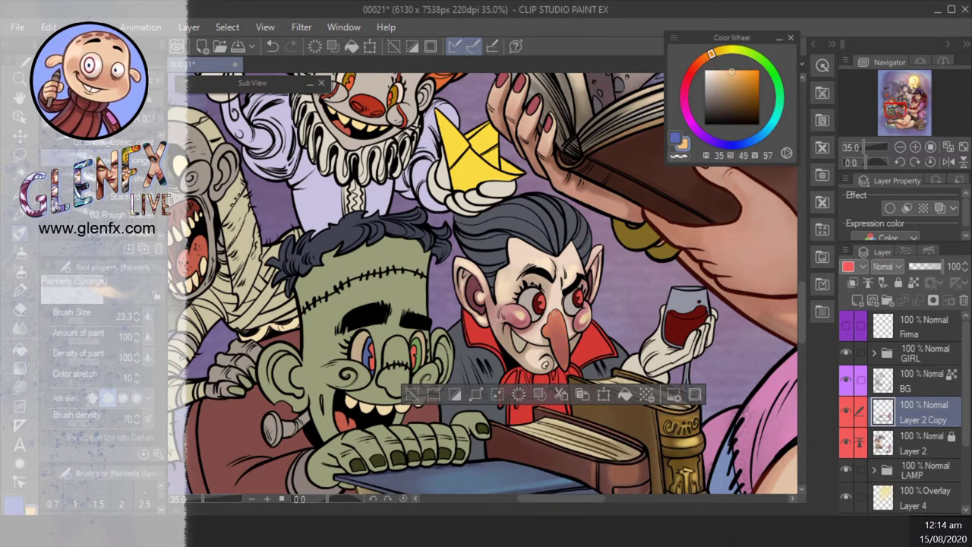
{"action": "left_click_drag", "start_coordinate": [551, 315], "coordinate": [566, 357]}
{"action": "left_click", "coordinate": [559, 327], "text": "alt"}
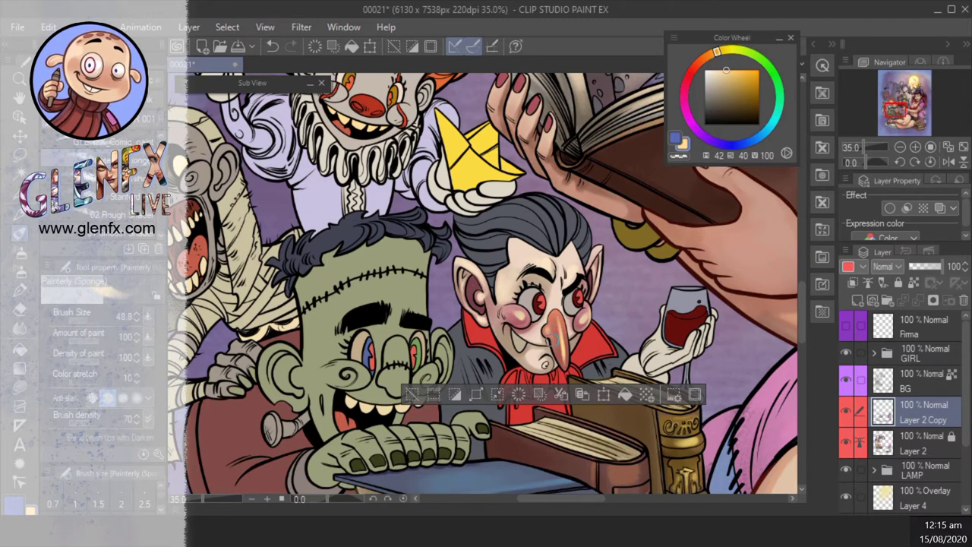
- Select the vampire's hair and cape and darken both with deep blue-grey shading using the Painterly (Sponge) brush
{"action": "key", "text": "w"}
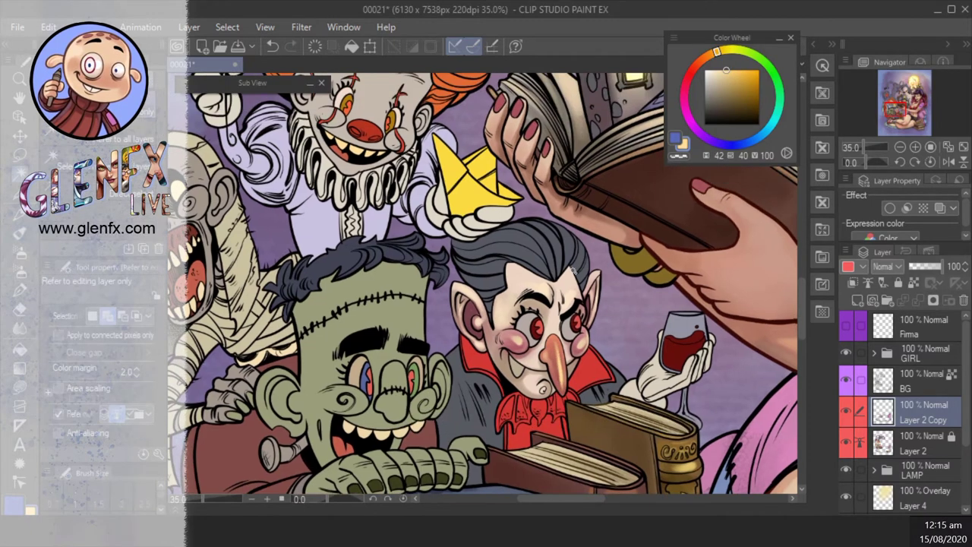
{"action": "left_click", "coordinate": [577, 272]}
{"action": "key", "text": "ctrl+d"}
{"action": "key", "text": "b"}
{"action": "left_click", "coordinate": [524, 241], "text": "alt"}
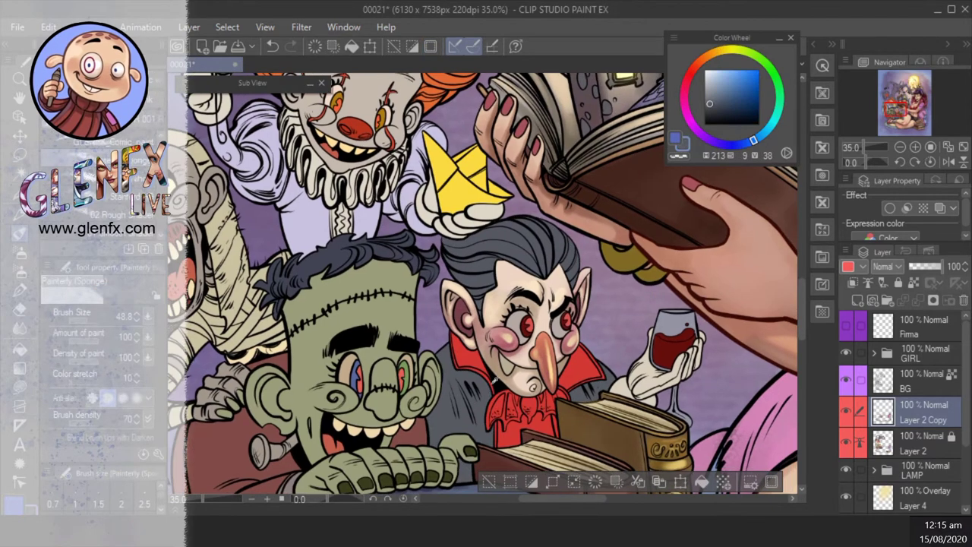
{"action": "mouse_move", "coordinate": [456, 357]}
{"action": "left_mouse_down"}
{"action": "mouse_move", "coordinate": [489, 410]}
{"action": "mouse_move", "coordinate": [459, 433]}
{"action": "mouse_move", "coordinate": [467, 383]}
{"action": "mouse_move", "coordinate": [490, 467]}
{"action": "left_mouse_up"}
{"action": "mouse_move", "coordinate": [471, 279]}
{"action": "left_mouse_down"}
{"action": "mouse_move", "coordinate": [486, 300]}
{"action": "mouse_move", "coordinate": [570, 266]}
{"action": "mouse_move", "coordinate": [479, 312]}
{"action": "mouse_move", "coordinate": [509, 284]}
{"action": "mouse_move", "coordinate": [471, 258]}
{"action": "mouse_move", "coordinate": [486, 281]}
{"action": "mouse_move", "coordinate": [589, 300]}
{"action": "mouse_move", "coordinate": [589, 315]}
{"action": "left_mouse_up"}
- Paint blue highlight strands (H 213, S 42, V 76 and H 213, S 31, V 85) along the vampire's hair with the GLENFX_Comic_paint brush
{"action": "left_click", "coordinate": [727, 83]}
{"action": "key", "text": "b"}
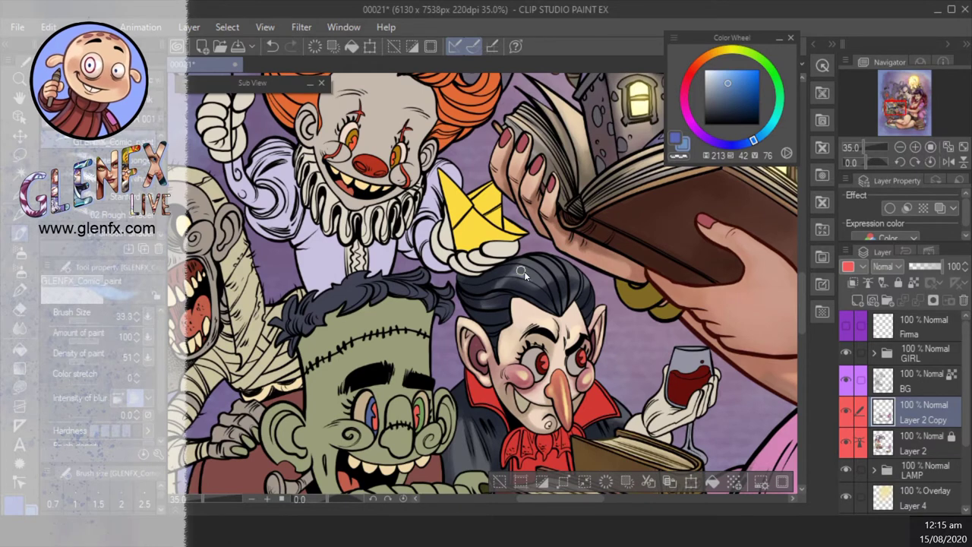
{"action": "left_click", "coordinate": [524, 271], "text": "alt"}
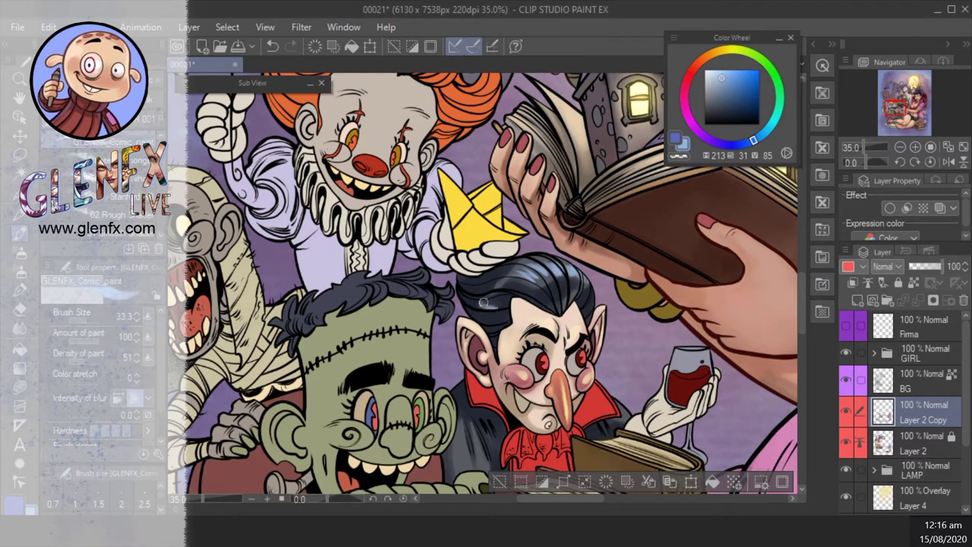
{"action": "left_click", "coordinate": [873, 156]}
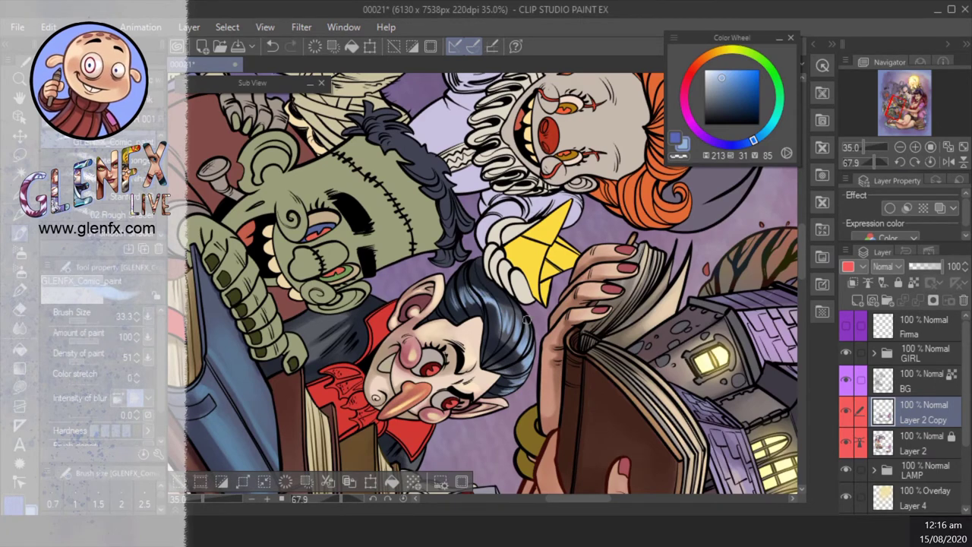
{"action": "left_click", "coordinate": [930, 162]}
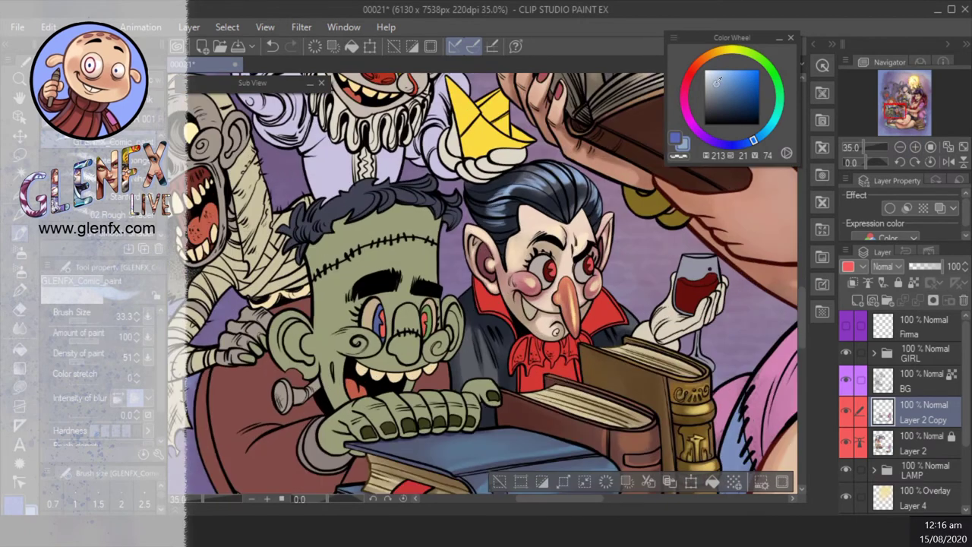
- Paint grey-blue highlights (H 213, S 20, V 74) along the folds of the vampire's cape on both shoulders
{"action": "left_click", "coordinate": [715, 84]}
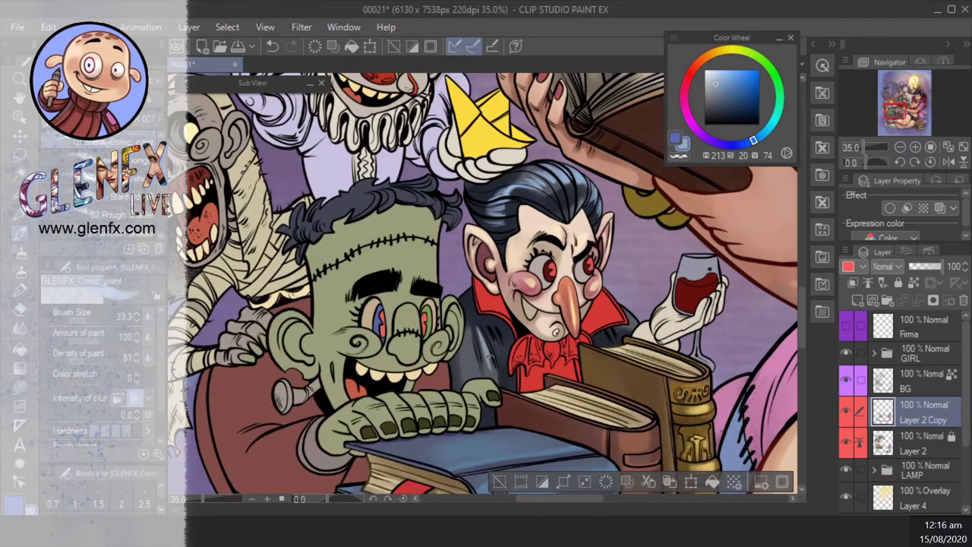
{"action": "mouse_move", "coordinate": [469, 332]}
{"action": "left_mouse_down"}
{"action": "mouse_move", "coordinate": [472, 357]}
{"action": "mouse_move", "coordinate": [466, 333]}
{"action": "mouse_move", "coordinate": [499, 341]}
{"action": "left_mouse_up"}
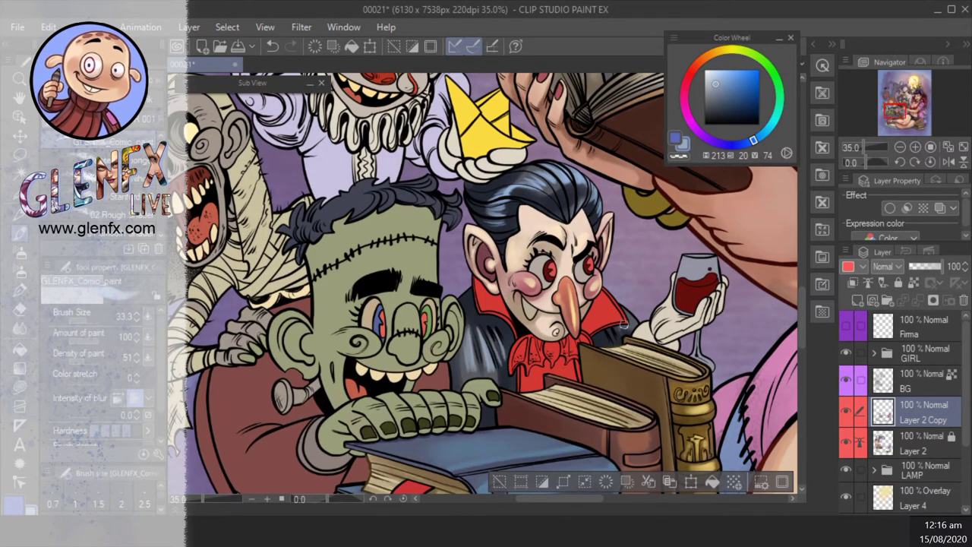
{"action": "left_click_drag", "start_coordinate": [622, 325], "coordinate": [632, 322]}
{"action": "left_click", "coordinate": [19, 328]}
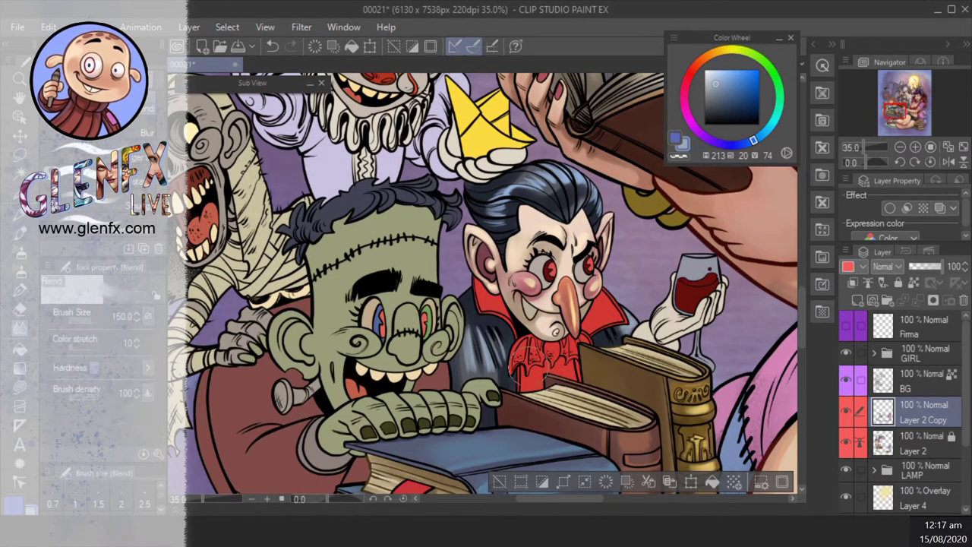
{"action": "key", "text": "b"}
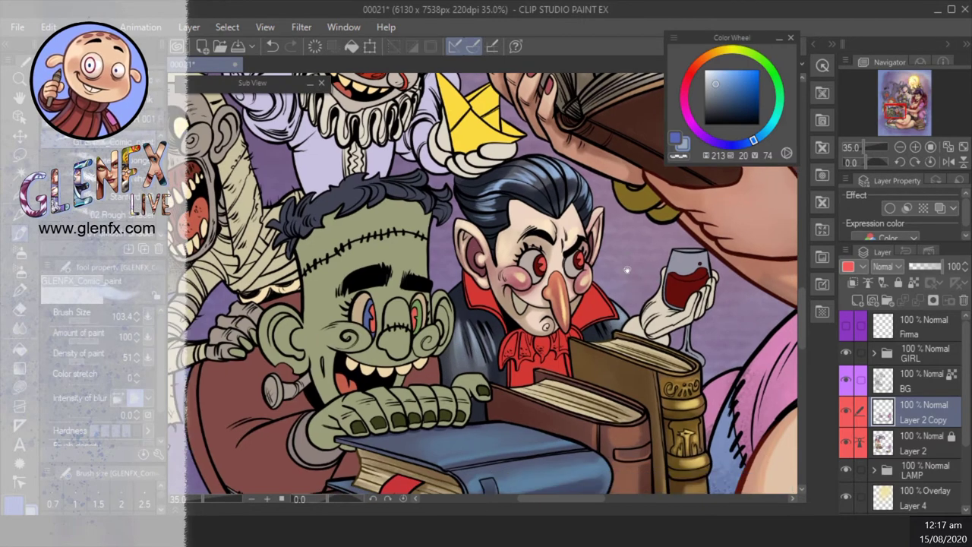
- Lighten the vampire's fang with pale cream (H 28, S 12, V 99) and tint his inner ear red (H 4, S 62, V 77)
{"action": "key", "text": "ctrl+plus"}
{"action": "left_click", "coordinate": [524, 346], "text": "alt"}
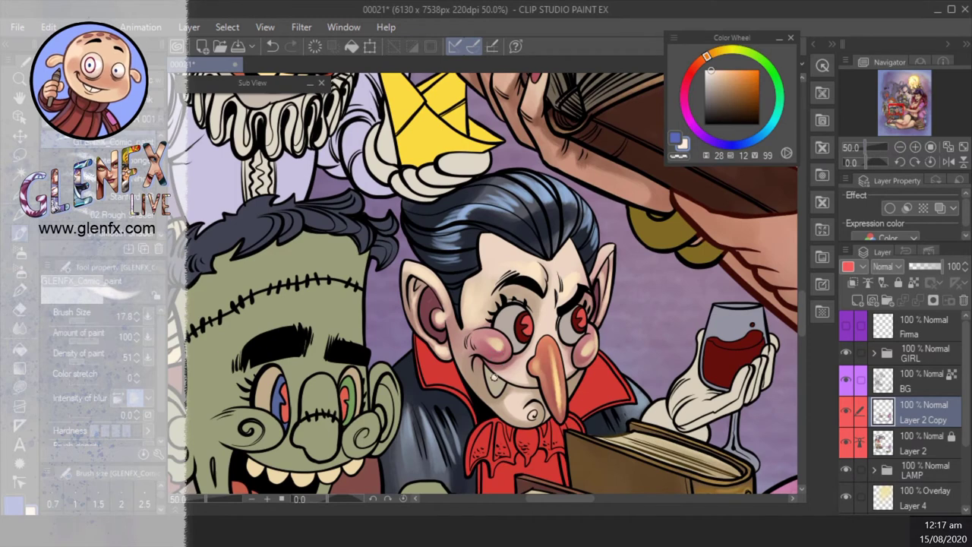
{"action": "left_click", "coordinate": [429, 312], "text": "alt"}
{"action": "key", "text": "period"}
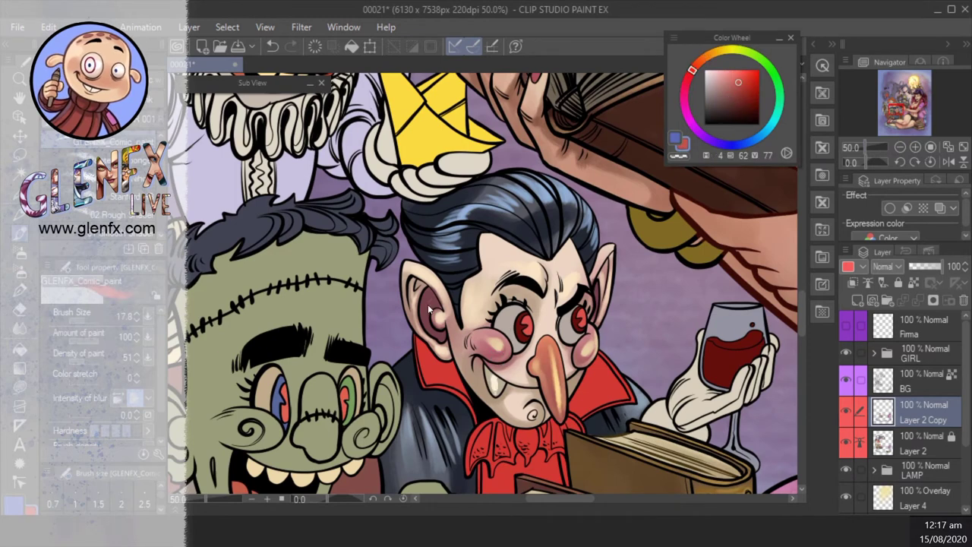
{"action": "left_click_drag", "start_coordinate": [427, 322], "coordinate": [431, 303]}
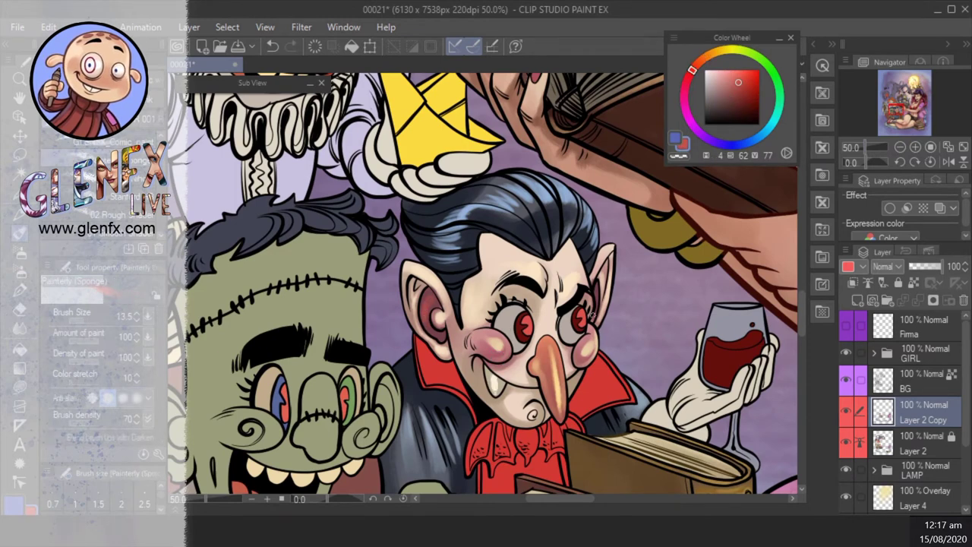
- Airbrush brown-grey shadows (H 30, S 24, V 44) and near-white highlights (H 30, S 8, V 98) onto the whites of the vampire's eyes
{"action": "scroll", "coordinate": [662, 295], "scroll_direction": "down", "scroll_amount": 1}
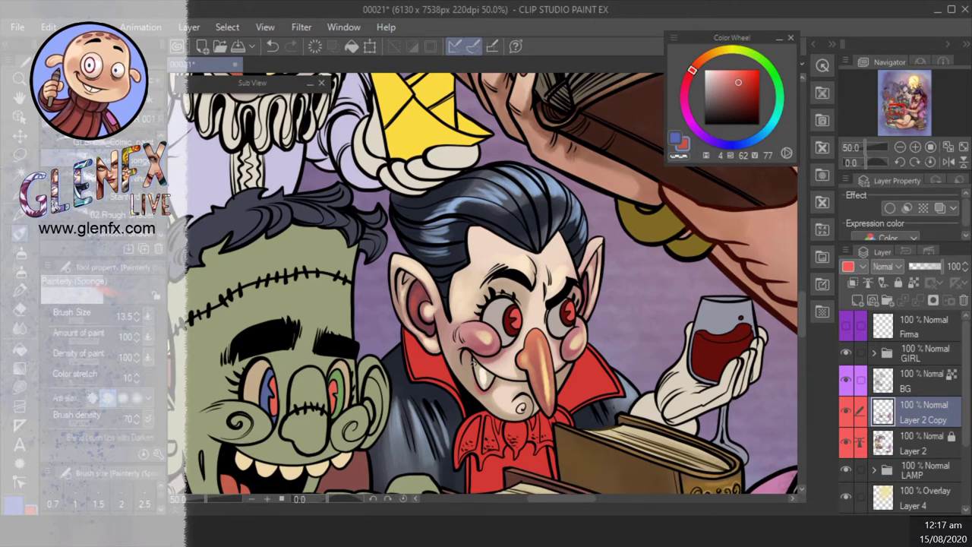
{"action": "key", "text": "g"}
{"action": "key", "text": "minus"}
{"action": "left_click", "coordinate": [552, 451]}
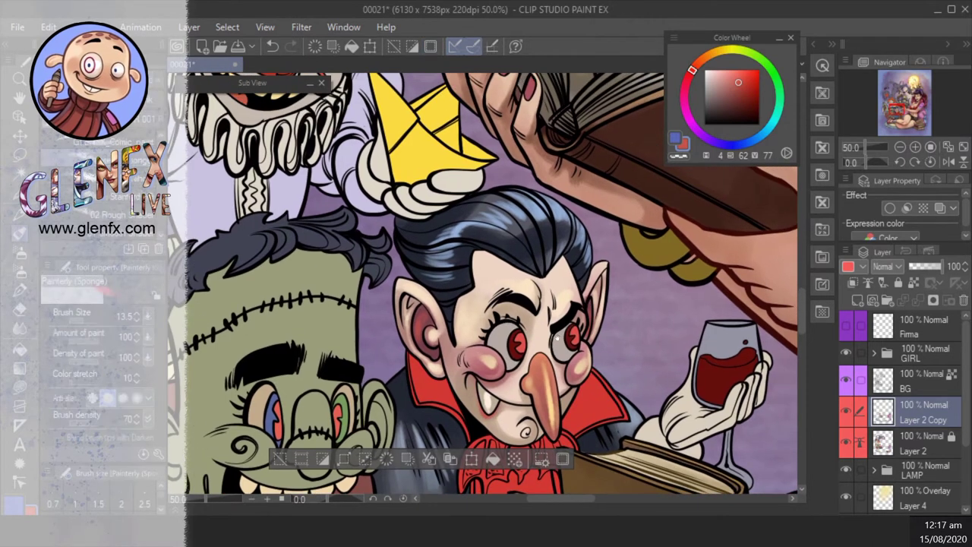
{"action": "key", "text": "bracketleft"}
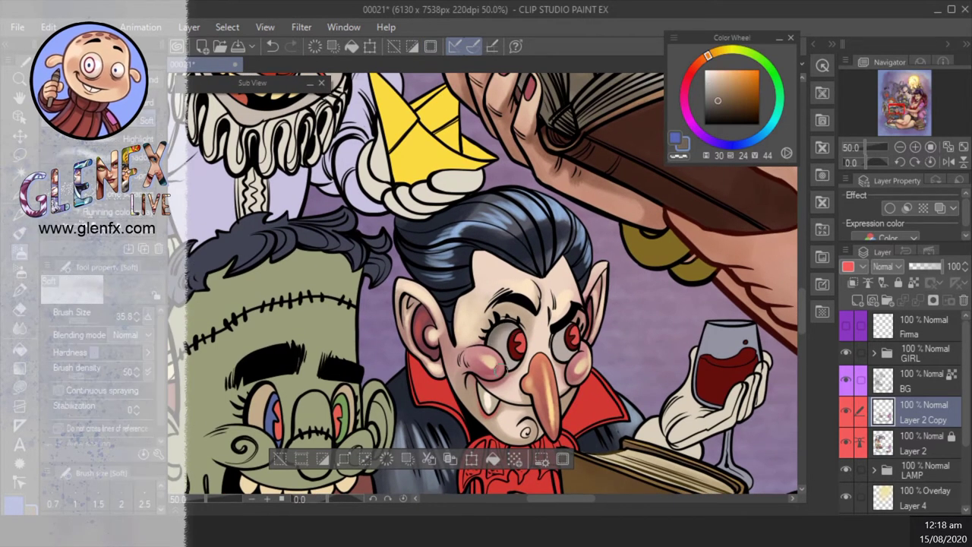
{"action": "left_click", "coordinate": [508, 340], "text": "alt"}
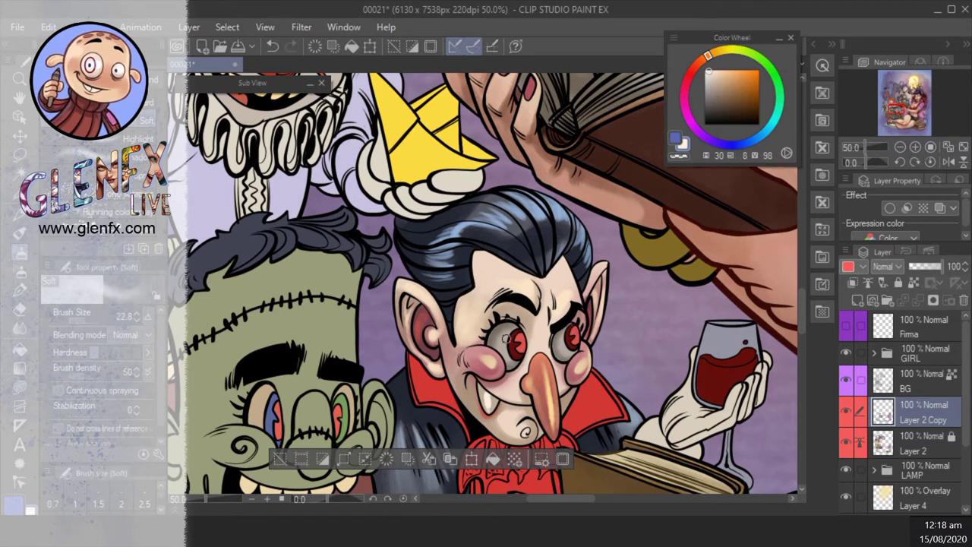
{"action": "left_click_drag", "start_coordinate": [507, 341], "coordinate": [513, 345]}
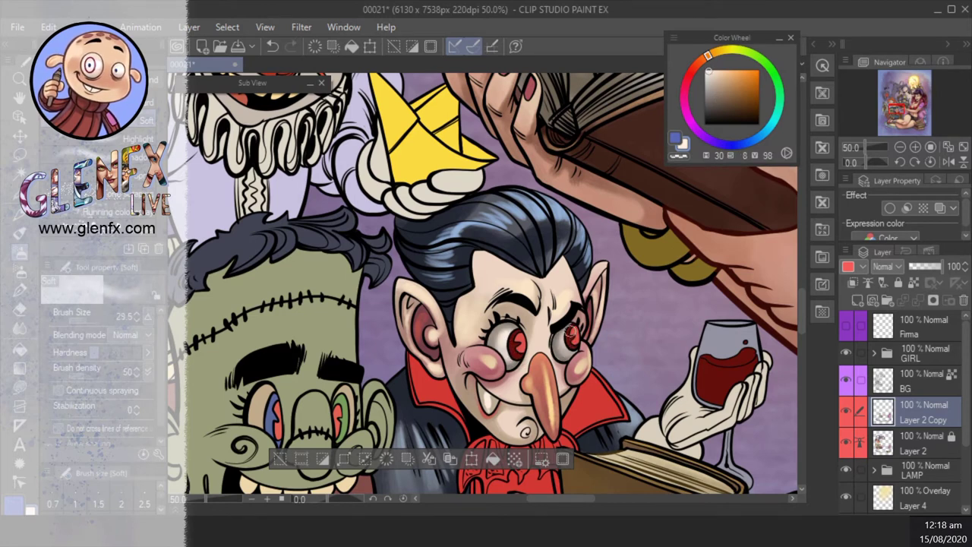
{"action": "left_click_drag", "start_coordinate": [570, 332], "coordinate": [574, 334]}
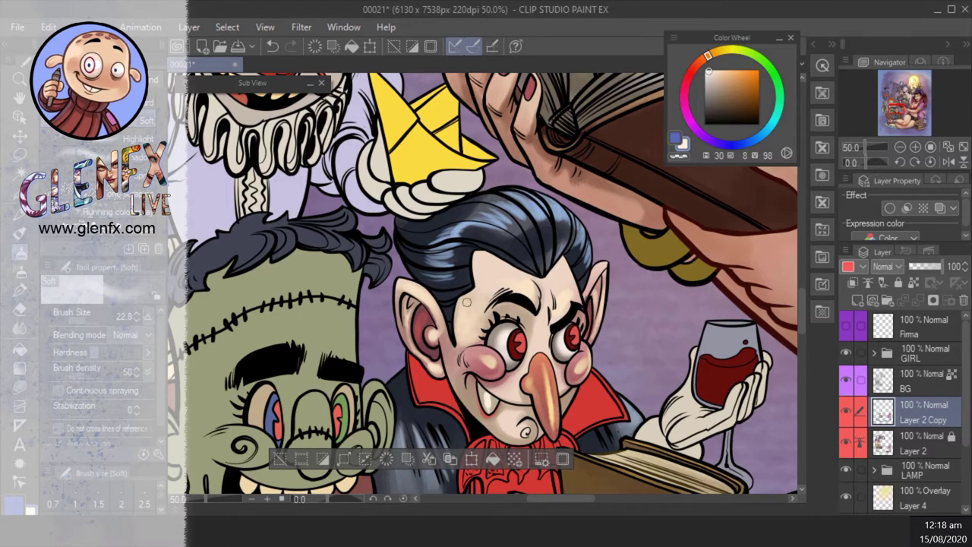
- Brighten the vampire's irises with light red (H 4, S 58, V 97) using the Painterly (Sponge) brush
{"action": "key", "text": "b"}
{"action": "left_click_drag", "start_coordinate": [755, 202], "coordinate": [702, 195]}
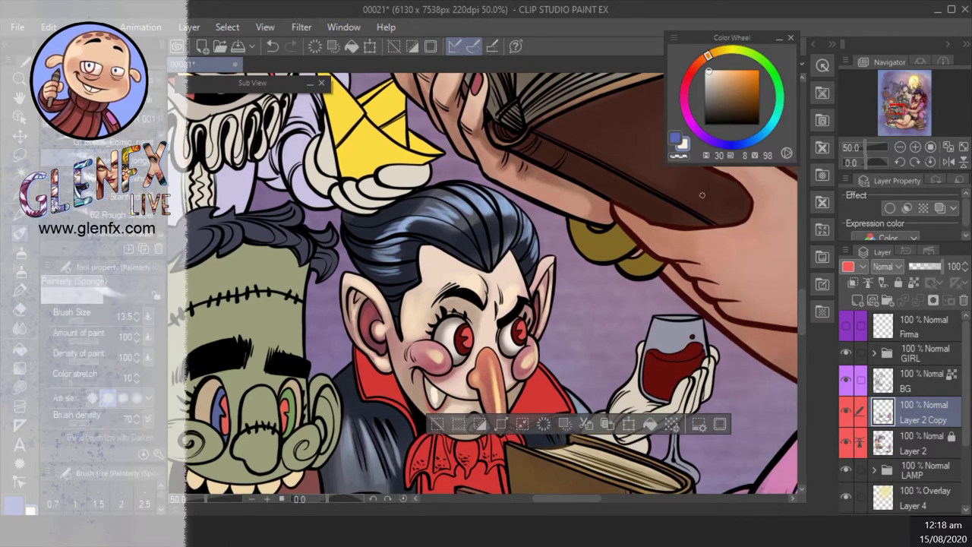
{"action": "left_click", "coordinate": [461, 343], "text": "alt"}
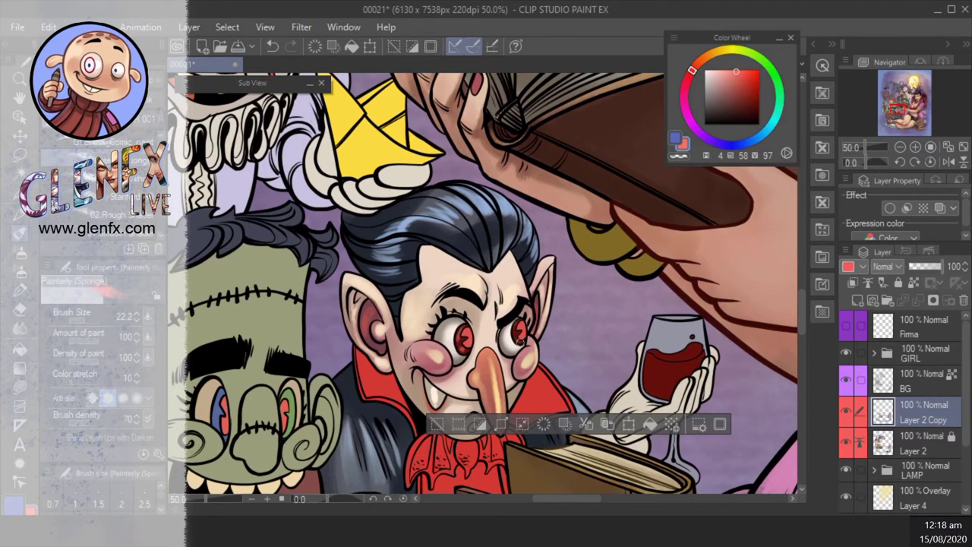
- Paint the wine in the vampire's glass with a pink surface, dark red shading (H 4, S 88, V 33) and bright red highlights (H 4, S 65, V 91)
{"action": "left_click", "coordinate": [665, 372], "text": "alt"}
{"action": "mouse_move", "coordinate": [675, 362]}
{"action": "left_mouse_down"}
{"action": "mouse_move", "coordinate": [661, 384]}
{"action": "mouse_move", "coordinate": [673, 349]}
{"action": "mouse_move", "coordinate": [691, 339]}
{"action": "left_mouse_up"}
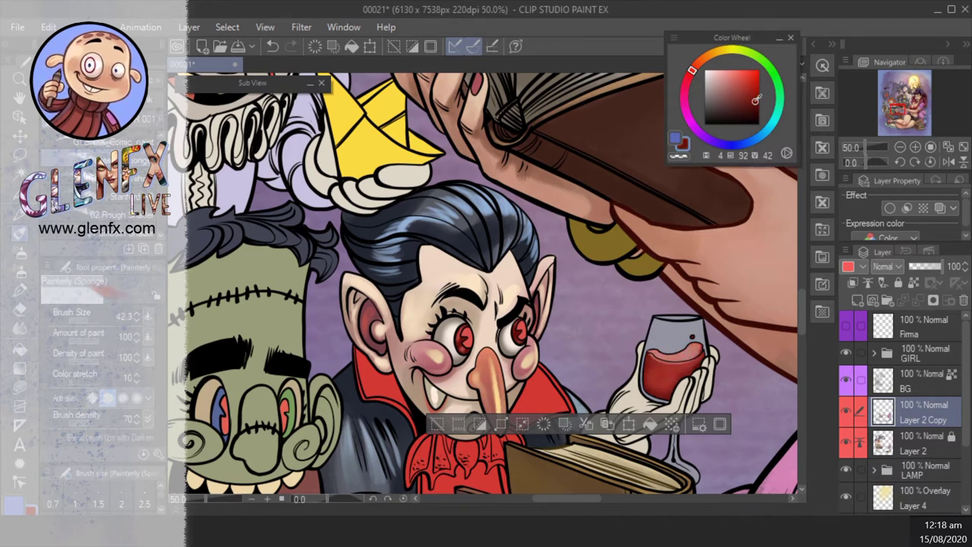
{"action": "left_click", "coordinate": [691, 338], "text": "alt"}
{"action": "left_click", "coordinate": [650, 360], "text": "alt"}
{"action": "left_click_drag", "start_coordinate": [650, 361], "coordinate": [702, 355]}
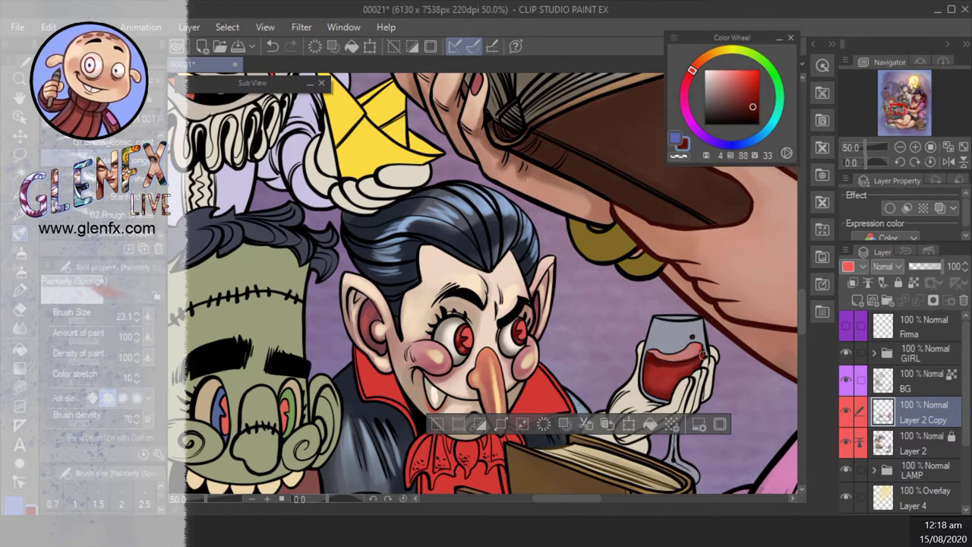
{"action": "left_click", "coordinate": [652, 367], "text": "alt"}
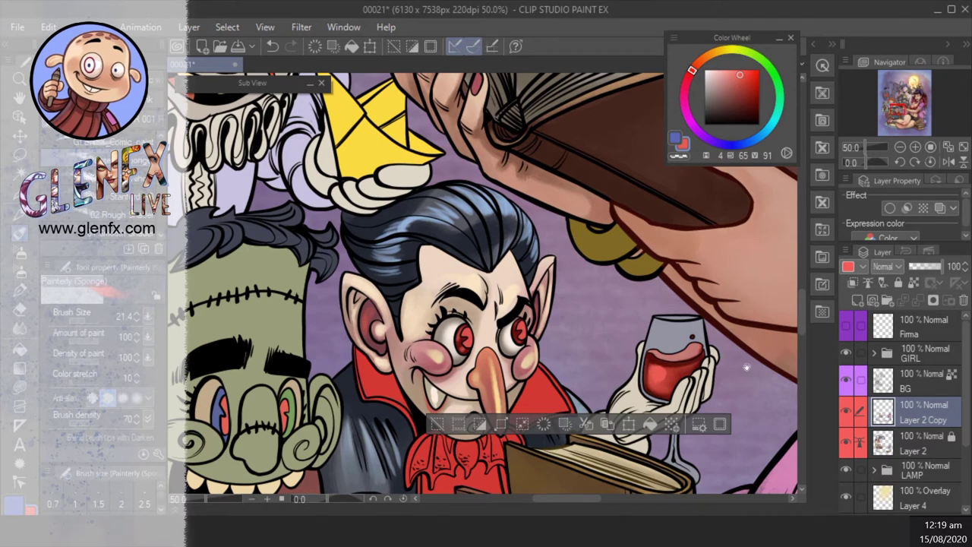
- Refine the wine with deeper red (H 4, S 90, V 67), pale pink surface highlights (H 4, S 35, V 92) and vivid red (H 4, S 83, V 100)
{"action": "left_click", "coordinate": [754, 86]}
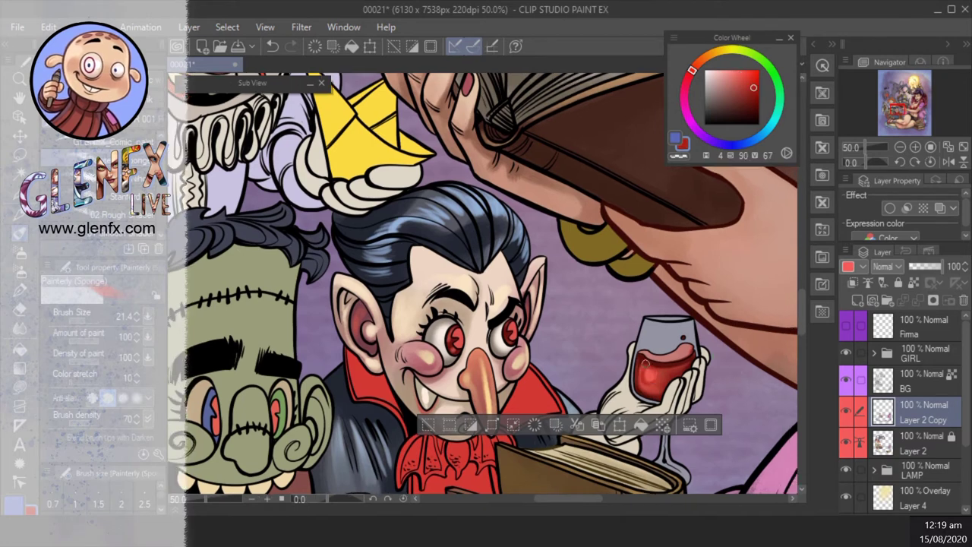
{"action": "key", "text": "bracketright"}
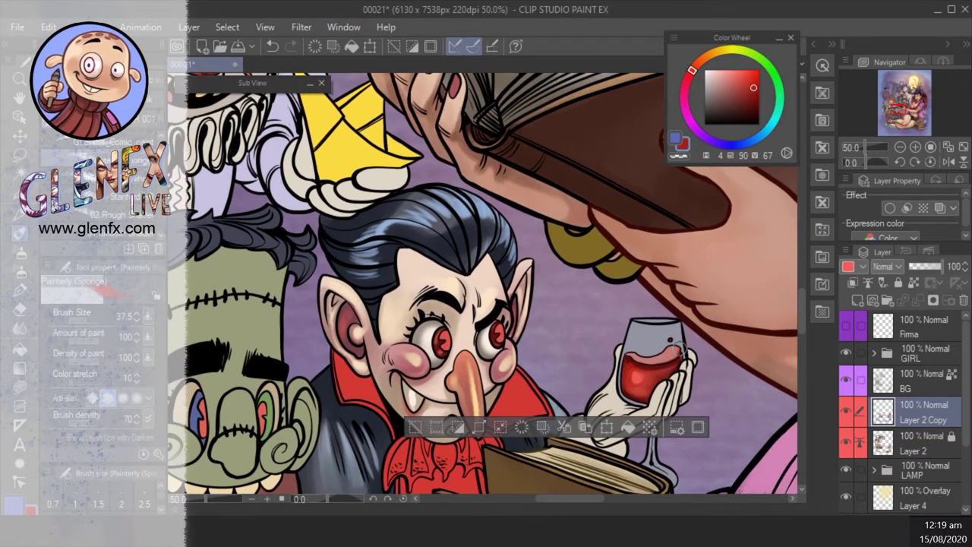
{"action": "key", "text": "bracketleft"}
{"action": "left_click", "coordinate": [669, 355], "text": "alt"}
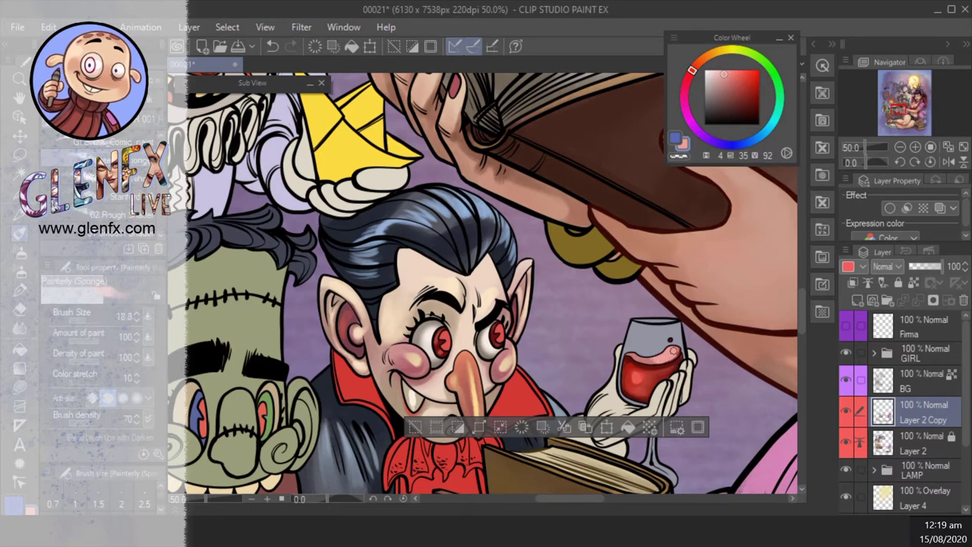
{"action": "left_click", "coordinate": [669, 340], "text": "alt"}
{"action": "left_click_drag", "start_coordinate": [669, 340], "coordinate": [665, 324]}
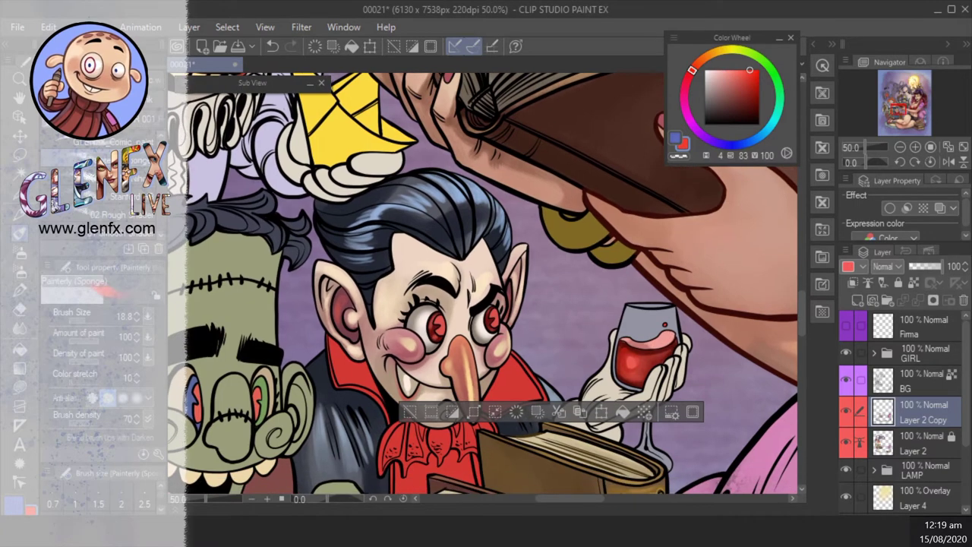
{"action": "left_click_drag", "start_coordinate": [738, 372], "coordinate": [693, 353]}
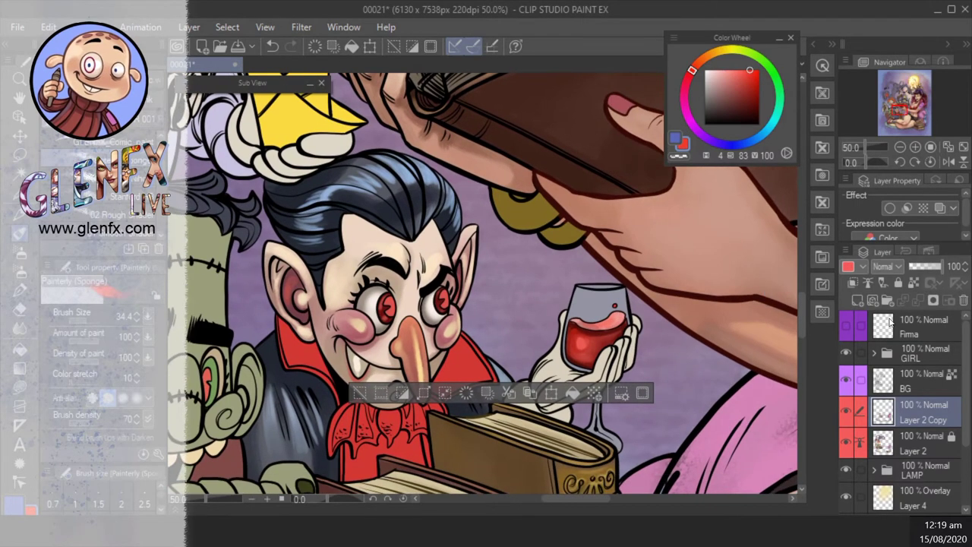
- Shade the red lining of the vampire's cape collar with dark red (H 2, S 79, V 42) using the Painterly (Sponge) brush
{"action": "key", "text": "ctrl+d"}
{"action": "key", "text": "g"}
{"action": "key", "text": "ctrl+a"}
{"action": "key", "text": "b"}
{"action": "left_click_drag", "start_coordinate": [322, 311], "coordinate": [327, 277]}
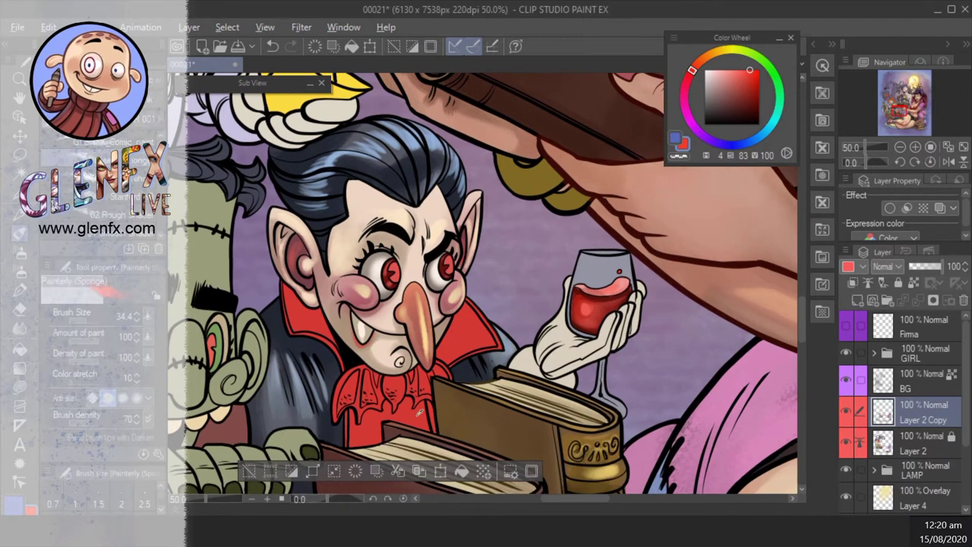
{"action": "left_click", "coordinate": [326, 277], "text": "alt"}
{"action": "key", "text": "bracketleft"}
{"action": "key", "text": "bracketleft"}
{"action": "key", "text": "bracketleft"}
{"action": "key", "text": "bracketleft"}
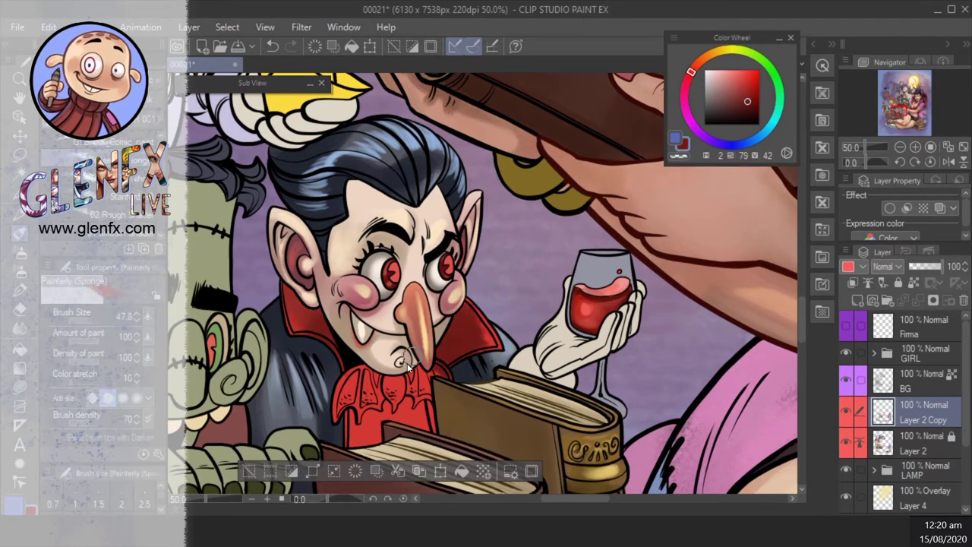
- Paint dark red shadows (H 2, S 79, V 42) onto the vampire's bat-shaped neckpiece and red vest, using a smaller brush for the folds
{"action": "key", "text": "bracketright"}
{"action": "key", "text": "bracketright"}
{"action": "key", "text": "bracketright"}
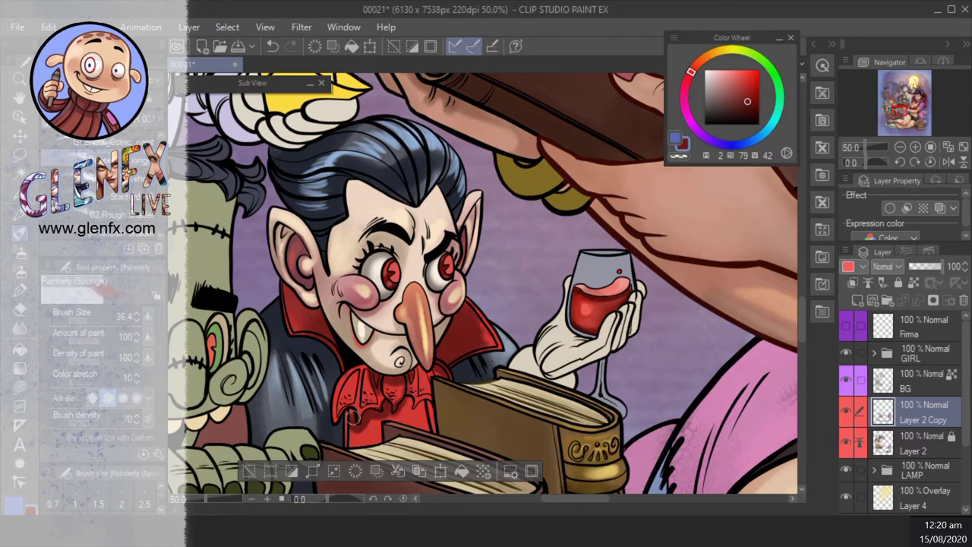
{"action": "mouse_move", "coordinate": [383, 430]}
{"action": "left_mouse_down"}
{"action": "mouse_move", "coordinate": [422, 407]}
{"action": "mouse_move", "coordinate": [420, 435]}
{"action": "mouse_move", "coordinate": [396, 417]}
{"action": "mouse_move", "coordinate": [434, 407]}
{"action": "left_mouse_up"}
{"action": "key", "text": "bracketleft"}
{"action": "key", "text": "bracketleft"}
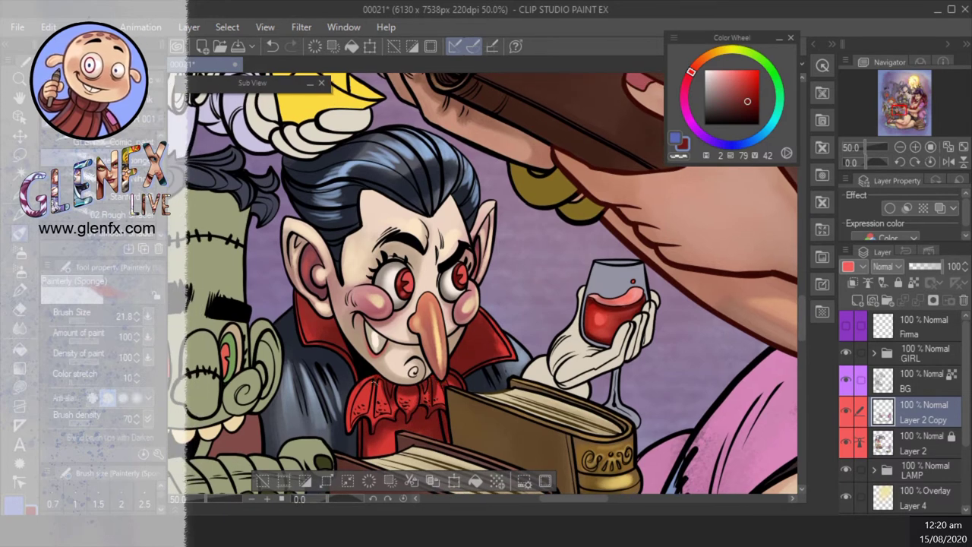
{"action": "left_click_drag", "start_coordinate": [372, 414], "coordinate": [357, 378]}
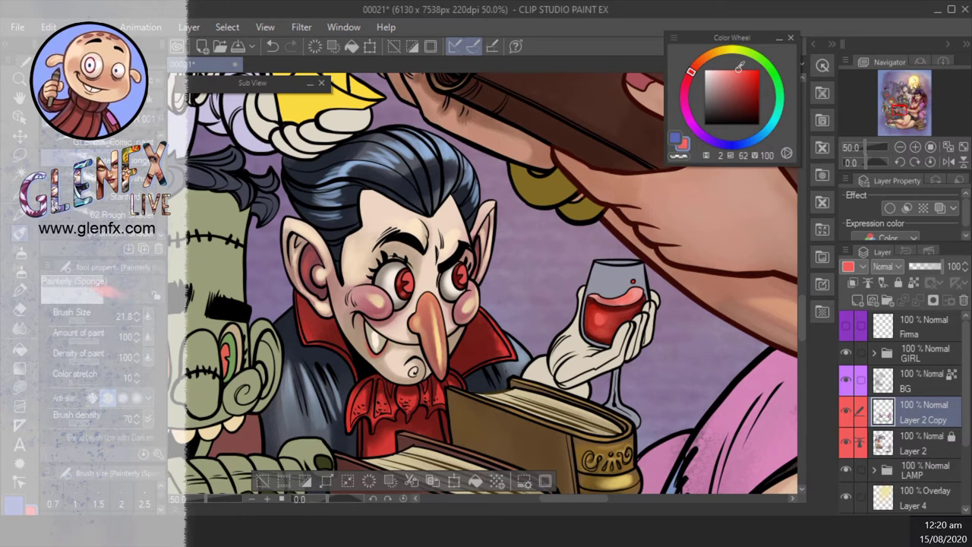
- Add light red highlights (H 2, S 59, V 100) to the neckpiece and brighten the cape collar with mid red (H 2, S 76, V 83)
{"action": "left_click", "coordinate": [353, 384], "text": "alt"}
{"action": "key", "text": "u"}
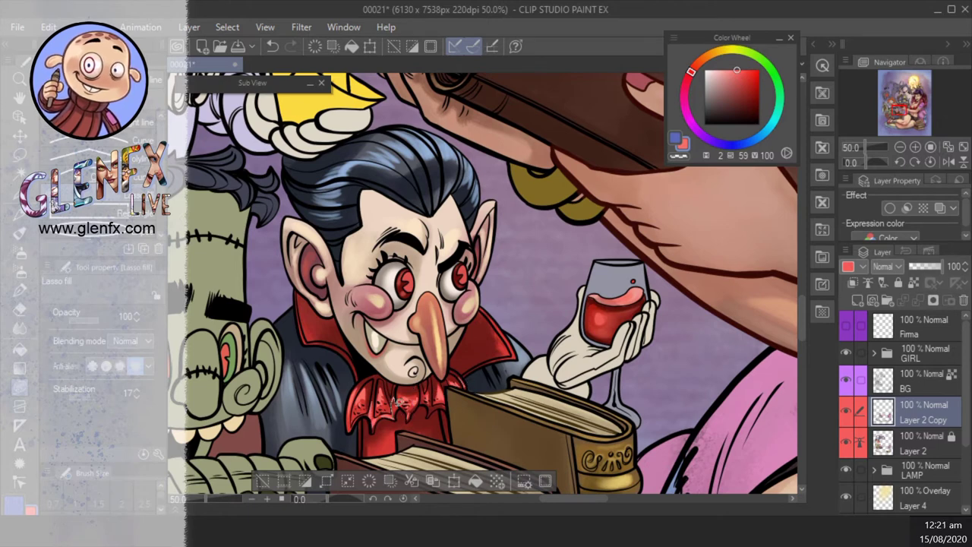
{"action": "key", "text": "b"}
{"action": "left_click", "coordinate": [461, 382], "text": "alt"}
{"action": "left_click_drag", "start_coordinate": [461, 382], "coordinate": [484, 361]}
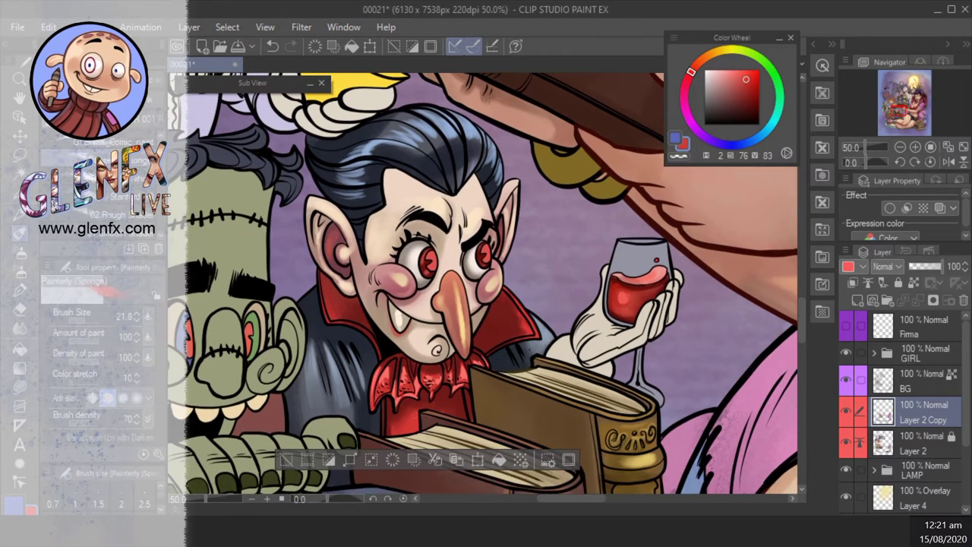
{"action": "scroll", "coordinate": [441, 414], "scroll_direction": "up", "scroll_amount": 2}
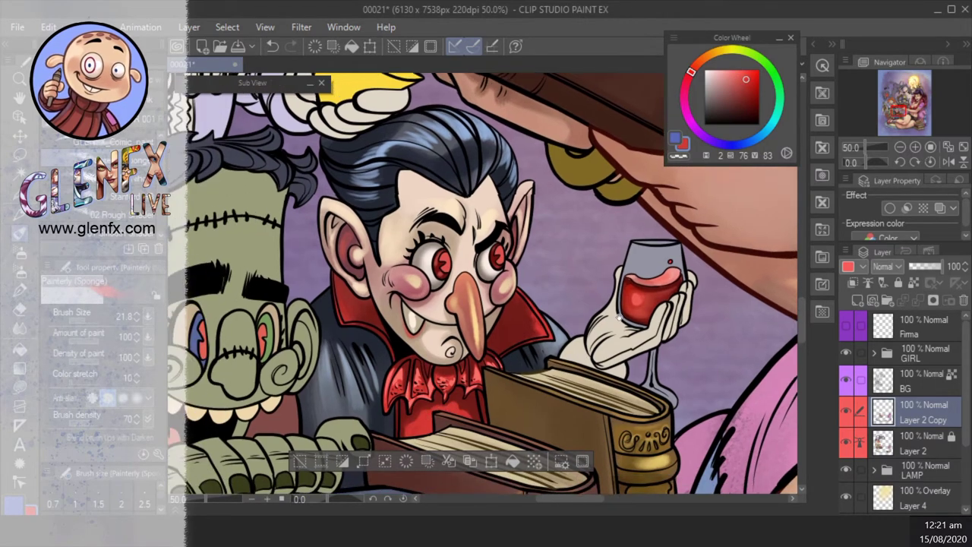
{"action": "mouse_move", "coordinate": [528, 362]}
{"action": "left_mouse_down"}
{"action": "mouse_move", "coordinate": [544, 327]}
{"action": "mouse_move", "coordinate": [551, 334]}
{"action": "mouse_move", "coordinate": [541, 319]}
{"action": "mouse_move", "coordinate": [529, 365]}
{"action": "mouse_move", "coordinate": [576, 296]}
{"action": "left_mouse_up"}
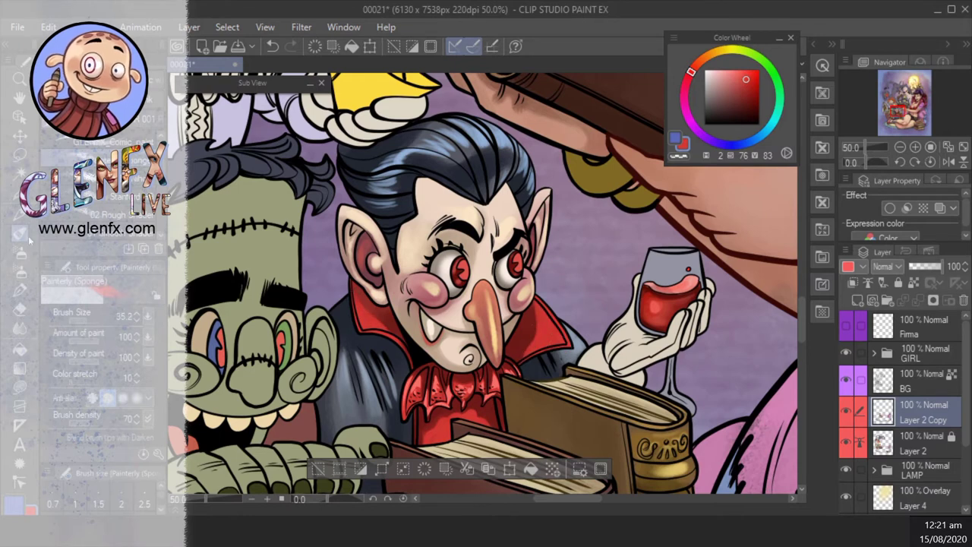
- Select the clear area of the vampire's wine glass on the current layer, including its stem and base
{"action": "left_click_drag", "start_coordinate": [486, 289], "coordinate": [387, 269]}
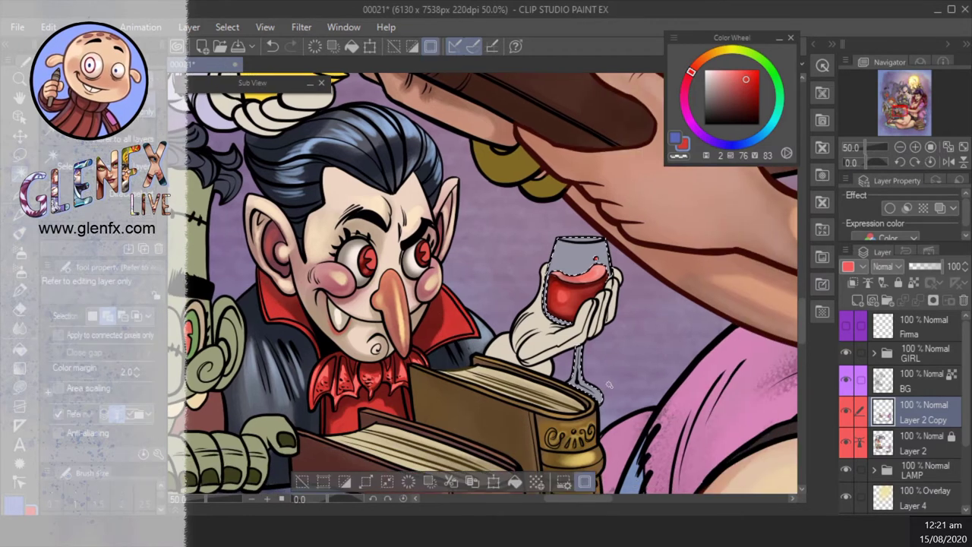
- Paint sampled grey shading and near-white highlights on the wine glass's bowl, stem and foot with the Painterly (Sponge) brush
{"action": "left_click_drag", "start_coordinate": [580, 258], "coordinate": [543, 277]}
{"action": "left_click", "coordinate": [530, 261], "text": "alt"}
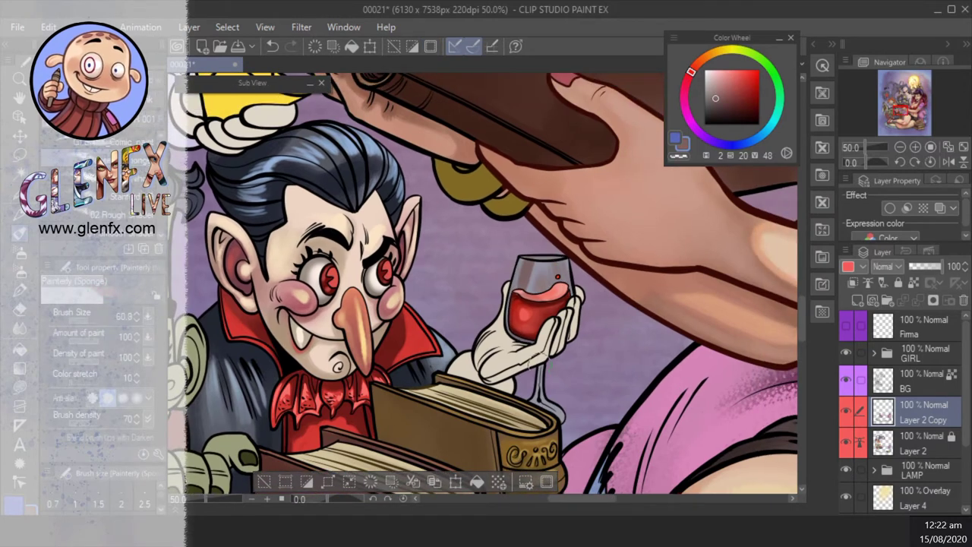
{"action": "left_click", "coordinate": [526, 307], "text": "alt"}
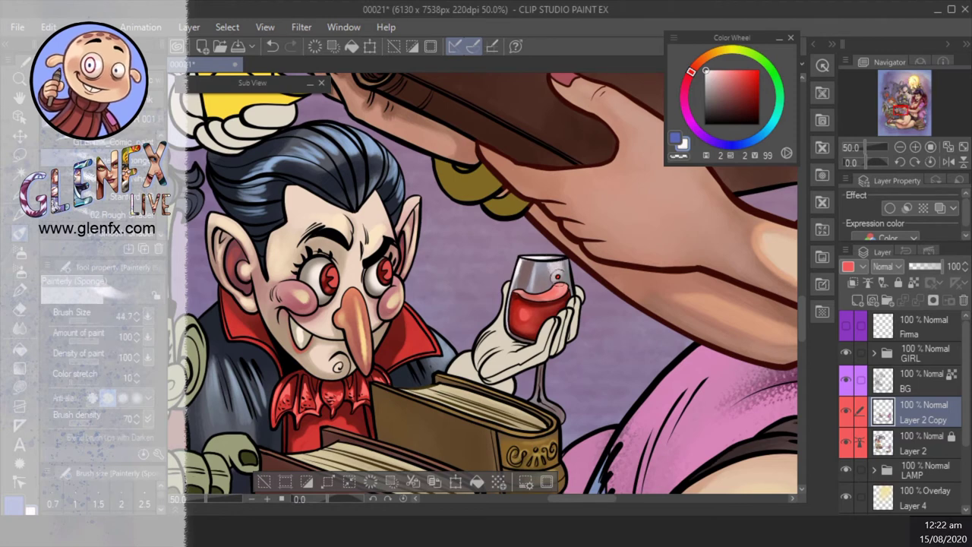
{"action": "left_click_drag", "start_coordinate": [574, 289], "coordinate": [547, 369]}
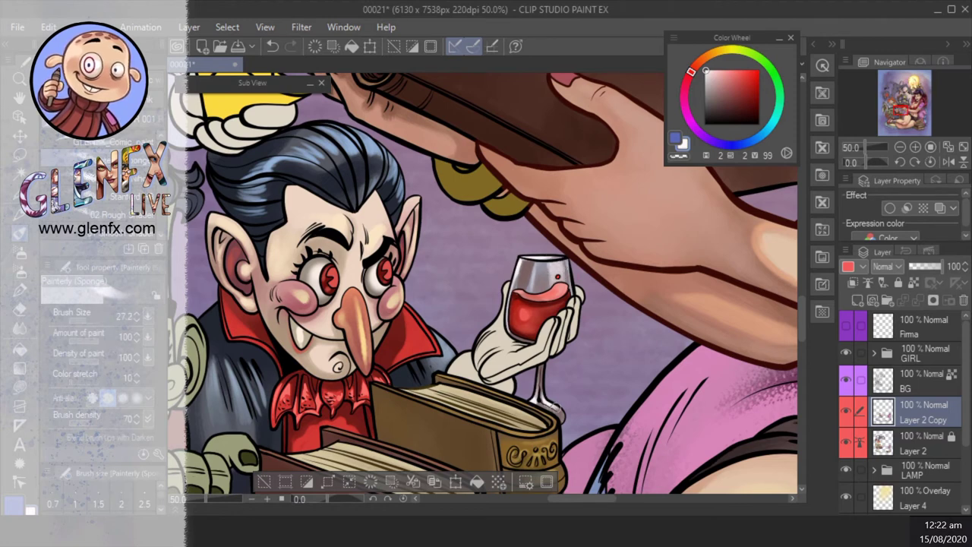
{"action": "left_click_drag", "start_coordinate": [552, 412], "coordinate": [587, 428]}
{"action": "left_click_drag", "start_coordinate": [577, 395], "coordinate": [603, 407]}
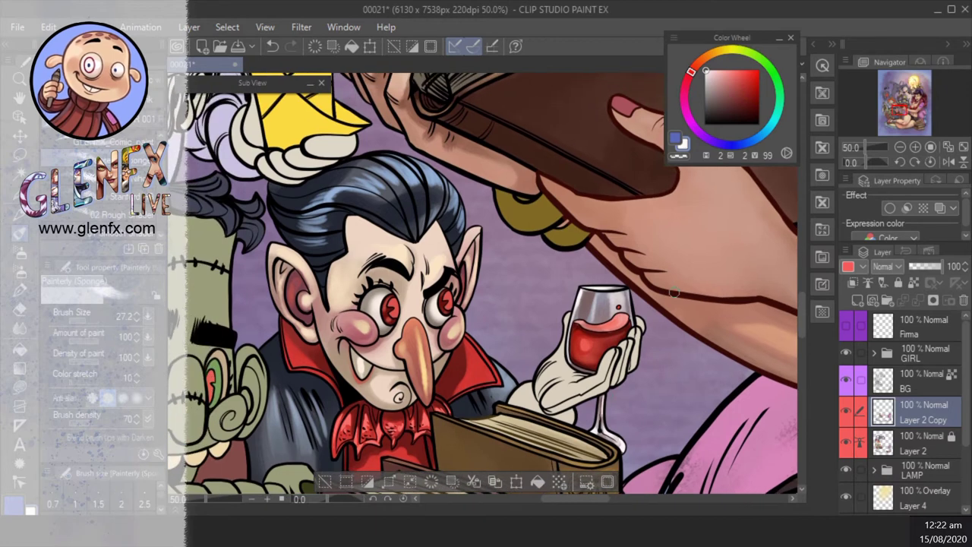
- Add a new layer above BG and paint near-white reflections down both sides of the wine glass
{"action": "left_click", "coordinate": [857, 300]}
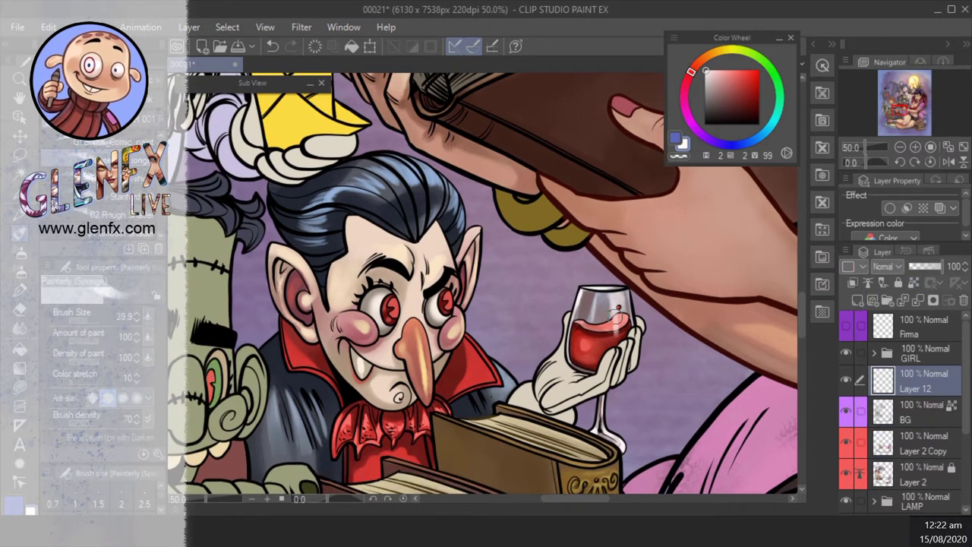
{"action": "mouse_move", "coordinate": [616, 296]}
{"action": "left_mouse_down"}
{"action": "mouse_move", "coordinate": [620, 337]}
{"action": "mouse_move", "coordinate": [615, 299]}
{"action": "mouse_move", "coordinate": [589, 299]}
{"action": "mouse_move", "coordinate": [589, 343]}
{"action": "left_mouse_up"}
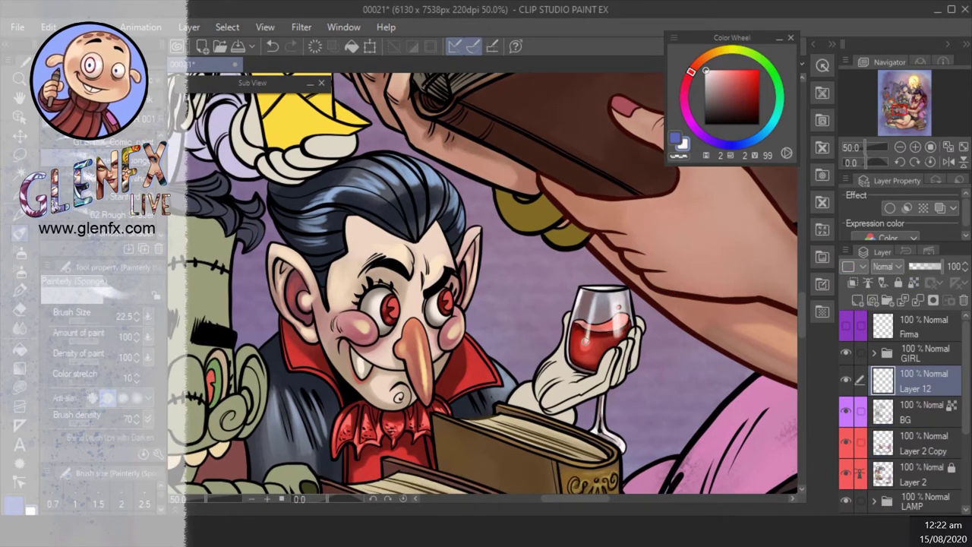
{"action": "mouse_move", "coordinate": [591, 298]}
{"action": "left_mouse_down"}
{"action": "mouse_move", "coordinate": [590, 348]}
{"action": "mouse_move", "coordinate": [577, 343]}
{"action": "left_mouse_up"}
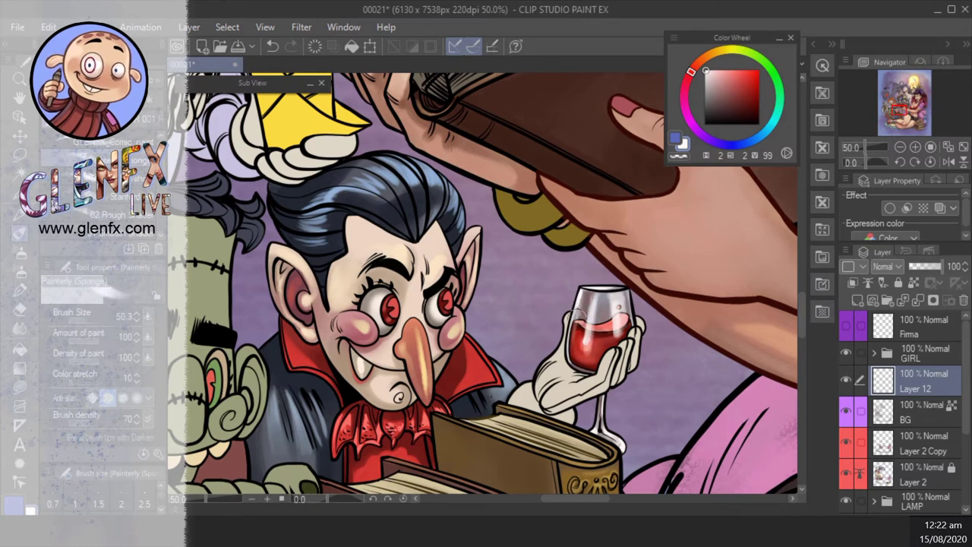
{"action": "left_click_drag", "start_coordinate": [576, 307], "coordinate": [576, 358]}
{"action": "left_click_drag", "start_coordinate": [665, 393], "coordinate": [672, 369]}
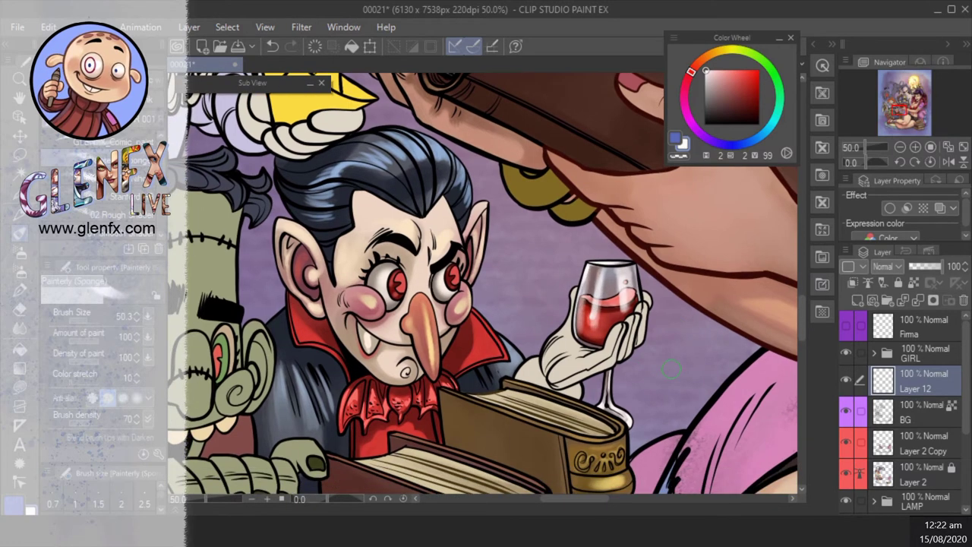
- Recolor the wine glass's black outlines to a sampled grey on the BG layer with Lasso fill
{"action": "left_click", "coordinate": [903, 416]}
{"action": "key", "text": "g"}
{"action": "scroll", "coordinate": [562, 283], "scroll_direction": "up", "scroll_amount": 2}
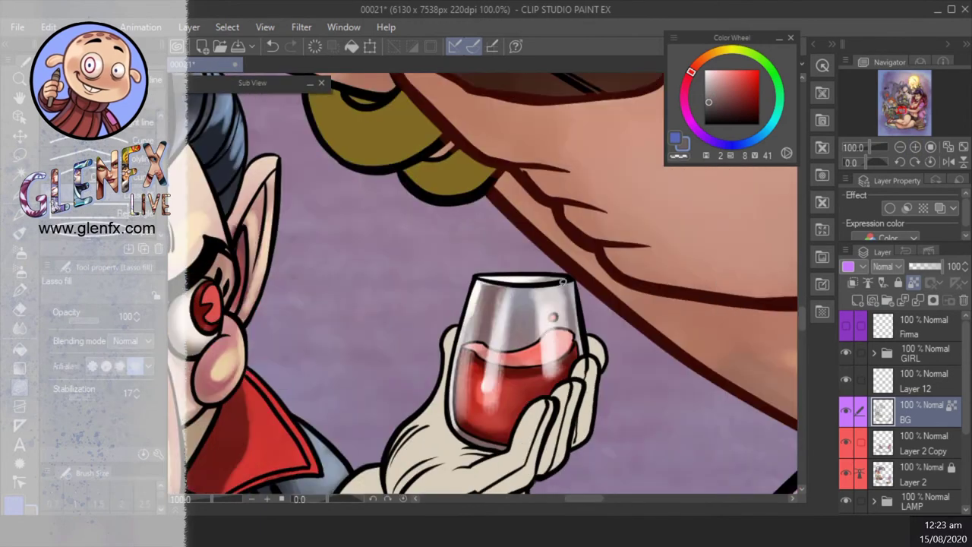
{"action": "mouse_move", "coordinate": [563, 283]}
{"action": "left_mouse_down"}
{"action": "mouse_move", "coordinate": [465, 307]}
{"action": "mouse_move", "coordinate": [601, 297]}
{"action": "left_mouse_up"}
{"action": "left_click_drag", "start_coordinate": [613, 258], "coordinate": [591, 319]}
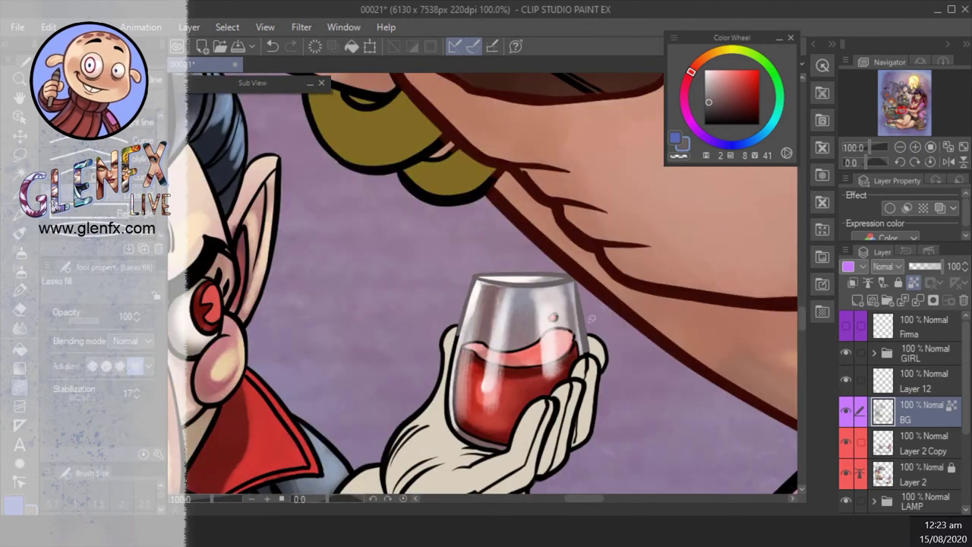
{"action": "mouse_move", "coordinate": [458, 333]}
{"action": "left_mouse_down"}
{"action": "mouse_move", "coordinate": [445, 401]}
{"action": "mouse_move", "coordinate": [476, 439]}
{"action": "mouse_move", "coordinate": [465, 428]}
{"action": "mouse_move", "coordinate": [473, 330]}
{"action": "mouse_move", "coordinate": [492, 436]}
{"action": "mouse_move", "coordinate": [503, 445]}
{"action": "mouse_move", "coordinate": [468, 438]}
{"action": "mouse_move", "coordinate": [513, 433]}
{"action": "mouse_move", "coordinate": [489, 447]}
{"action": "left_mouse_up"}
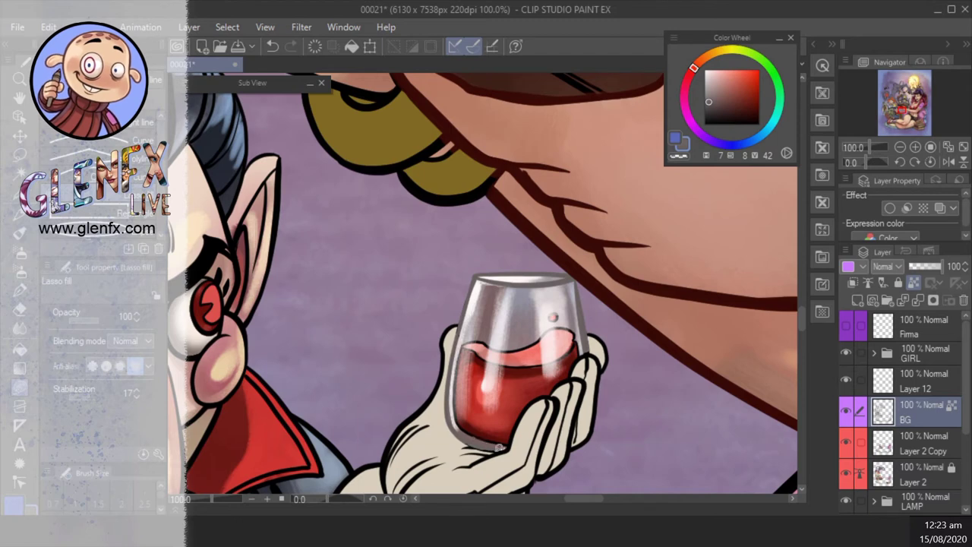
- Undo the last outline fill and recolor the linework around the wine with sampled dark red and light red tones
{"action": "key", "text": "ctrl+z"}
{"action": "left_click", "coordinate": [507, 440], "text": "alt"}
{"action": "left_click", "coordinate": [517, 434], "text": "alt"}
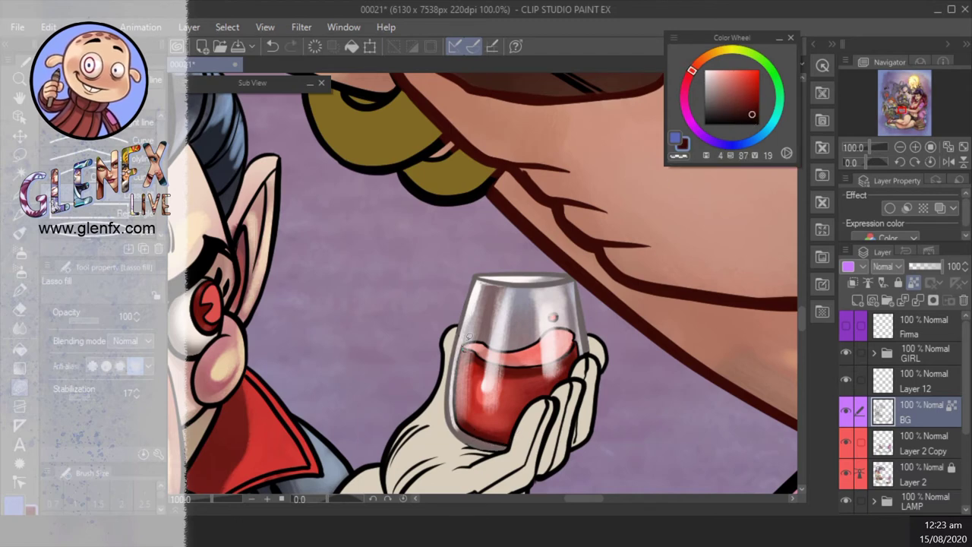
{"action": "mouse_move", "coordinate": [576, 343]}
{"action": "left_mouse_down"}
{"action": "mouse_move", "coordinate": [493, 346]}
{"action": "mouse_move", "coordinate": [567, 312]}
{"action": "mouse_move", "coordinate": [567, 335]}
{"action": "mouse_move", "coordinate": [537, 347]}
{"action": "mouse_move", "coordinate": [470, 343]}
{"action": "mouse_move", "coordinate": [574, 327]}
{"action": "left_mouse_up"}
{"action": "left_click", "coordinate": [536, 347], "text": "alt"}
{"action": "key", "text": "ctrl+minus"}
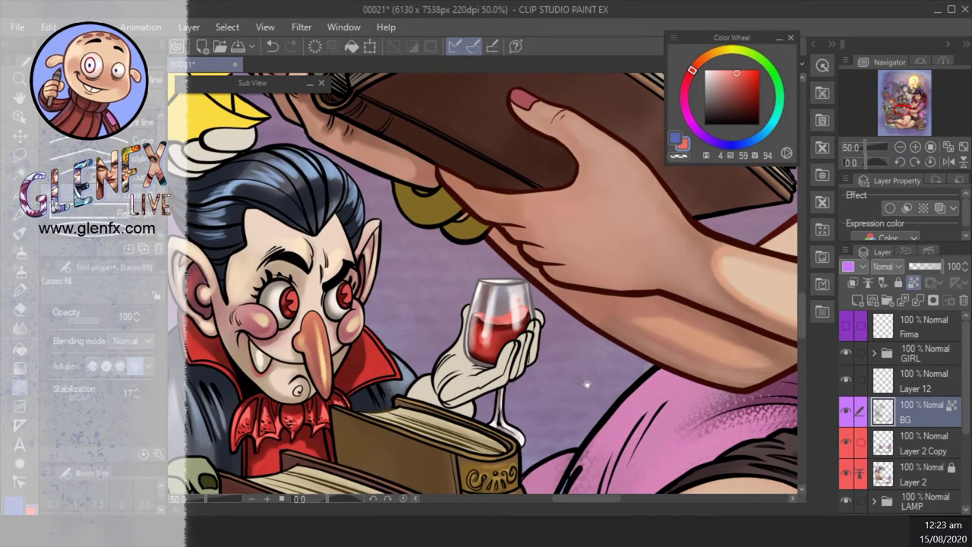
- Shade the vampire's glove around the wine glass on Layer 2 Copy with a sampled muted beige-brown tone
{"action": "left_click_drag", "start_coordinate": [587, 384], "coordinate": [662, 373]}
{"action": "key", "text": "b"}
{"action": "left_click", "coordinate": [923, 443]}
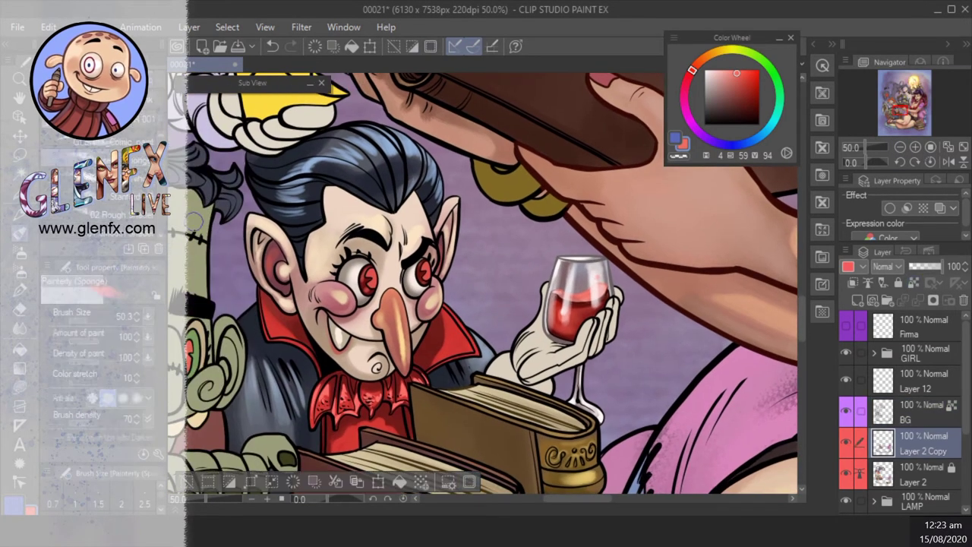
{"action": "left_click_drag", "start_coordinate": [531, 304], "coordinate": [505, 316]}
{"action": "left_click", "coordinate": [543, 379], "text": "alt"}
{"action": "left_click_drag", "start_coordinate": [532, 384], "coordinate": [593, 312]}
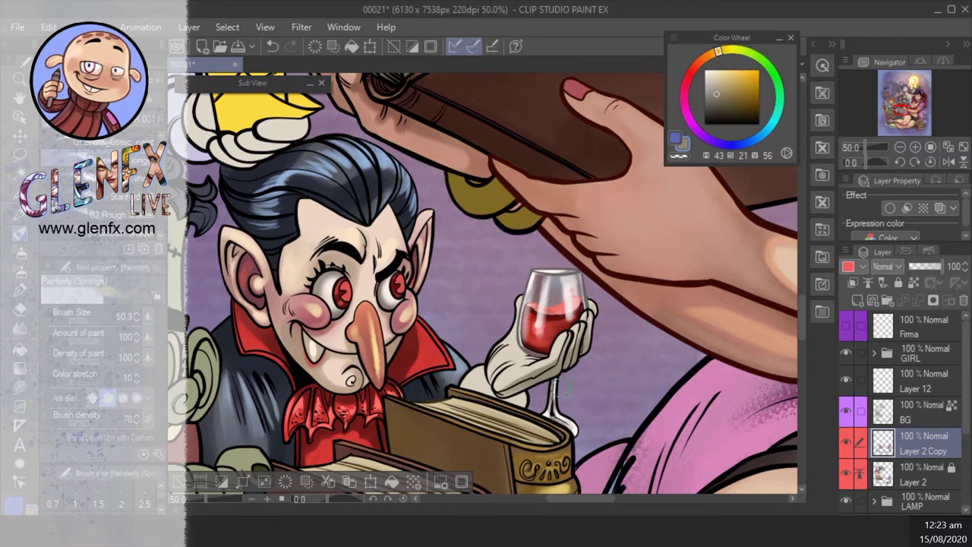
{"action": "left_click_drag", "start_coordinate": [524, 406], "coordinate": [505, 392]}
{"action": "mouse_move", "coordinate": [524, 349]}
{"action": "left_mouse_down"}
{"action": "mouse_move", "coordinate": [493, 376]}
{"action": "mouse_move", "coordinate": [513, 364]}
{"action": "left_mouse_up"}
{"action": "key", "text": "bracketright"}
{"action": "left_click_drag", "start_coordinate": [531, 305], "coordinate": [497, 376]}
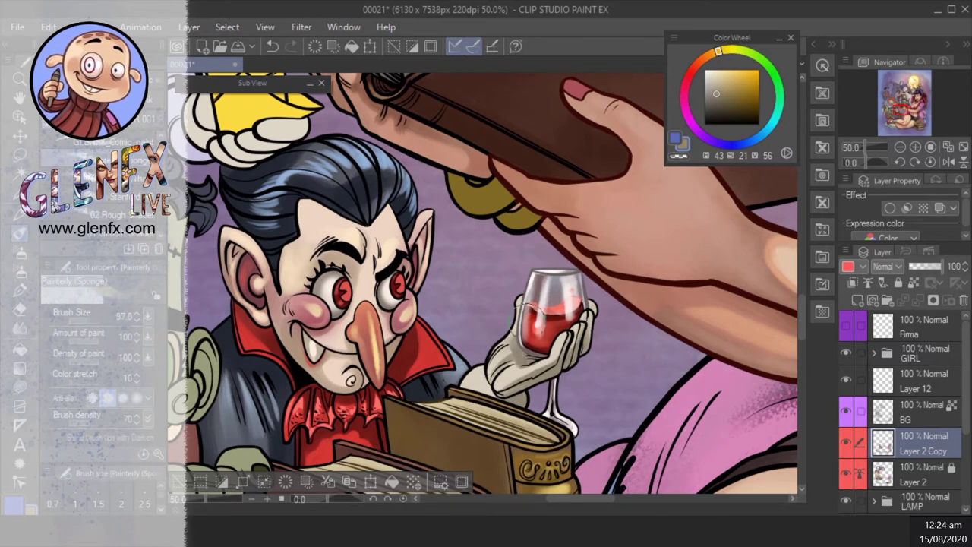
- Brush light cream highlights onto the glove's fingers with a smaller sponge brush
{"action": "key", "text": "bracketleft"}
{"action": "left_click", "coordinate": [539, 367], "text": "alt"}
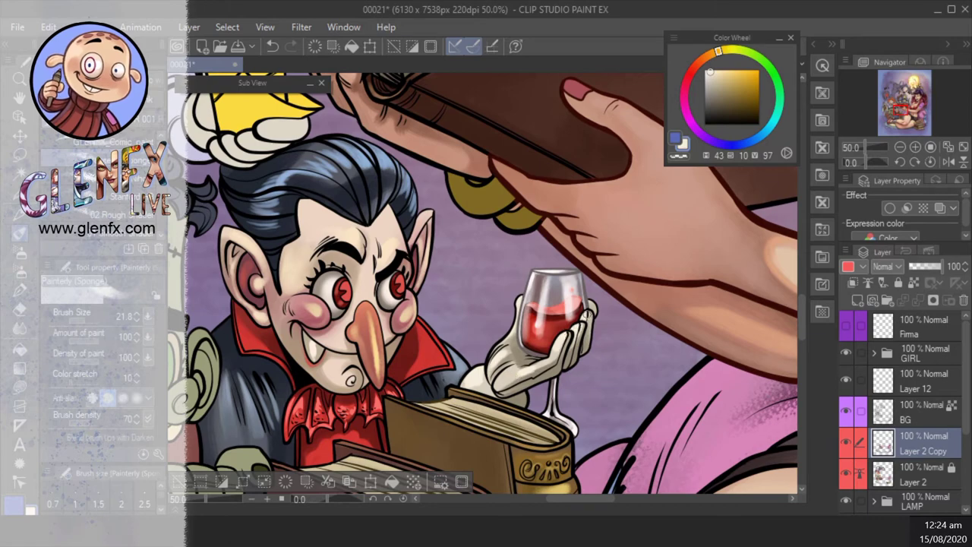
{"action": "left_click_drag", "start_coordinate": [543, 376], "coordinate": [636, 403]}
- Paint pure white glints on both of the vampire's red irises on Layer 12 with a small sponge brush
{"action": "left_click", "coordinate": [915, 147]}
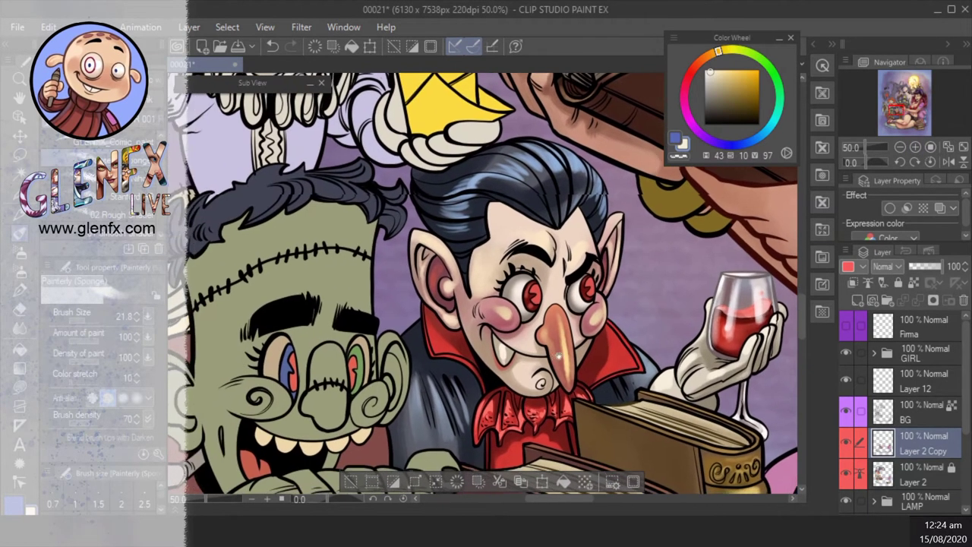
{"action": "left_click", "coordinate": [918, 382]}
{"action": "left_click", "coordinate": [488, 307], "text": "alt"}
{"action": "key", "text": "bracketleft"}
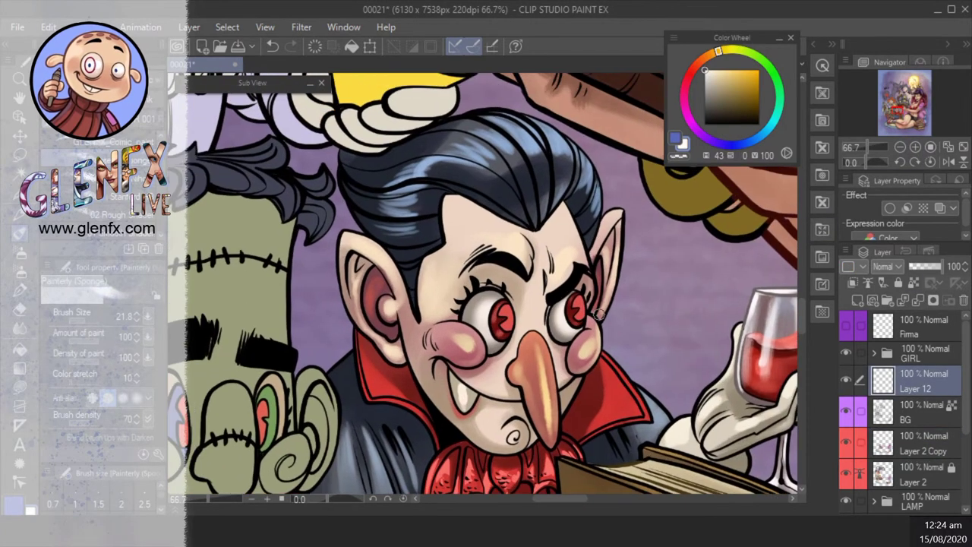
{"action": "left_click_drag", "start_coordinate": [489, 307], "coordinate": [497, 323]}
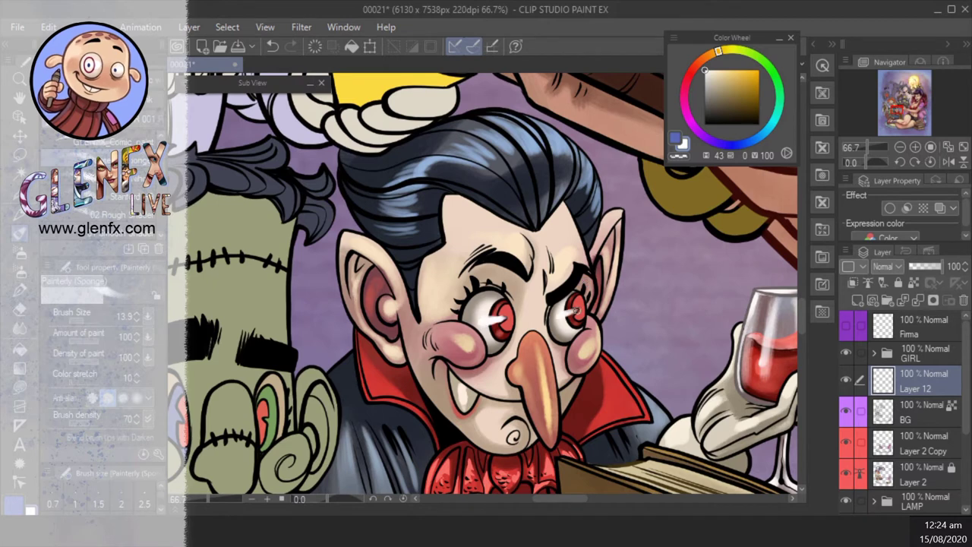
{"action": "left_click_drag", "start_coordinate": [653, 305], "coordinate": [664, 318]}
- Recolor the linework inside the vampire's irises light red on the BG layer, and sample a dark red from the eye on Layer 2 Copy
{"action": "left_click", "coordinate": [664, 317], "text": "alt"}
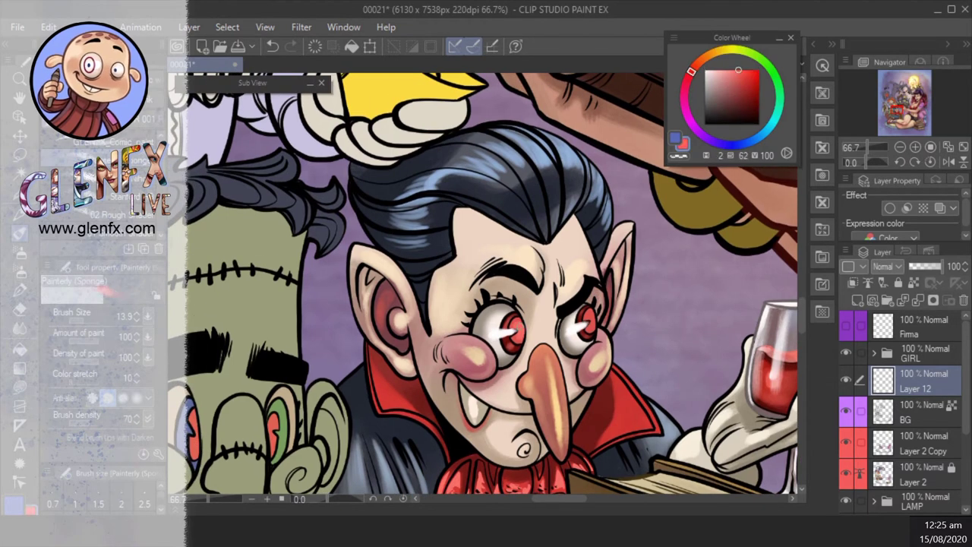
{"action": "left_click", "coordinate": [673, 346], "text": "ctrl+shift"}
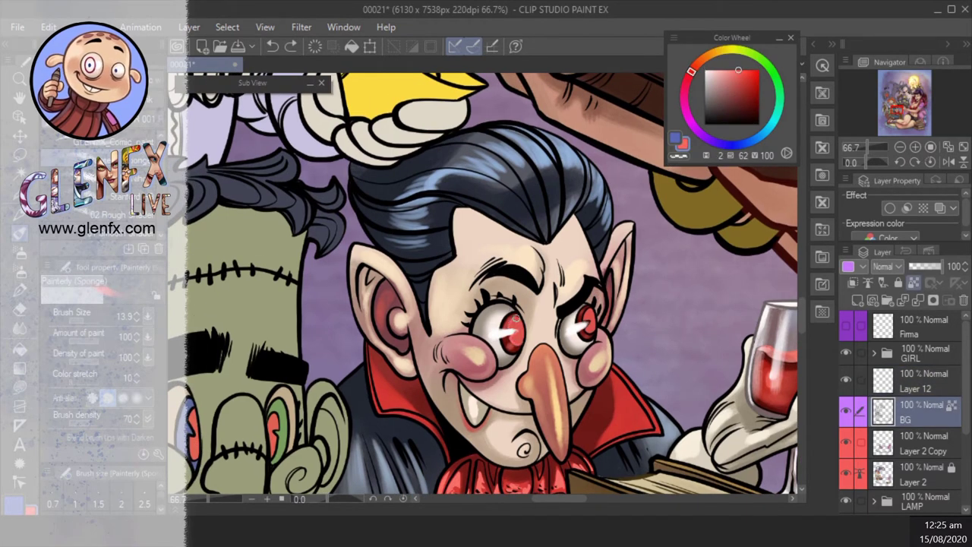
{"action": "left_click_drag", "start_coordinate": [687, 357], "coordinate": [705, 354]}
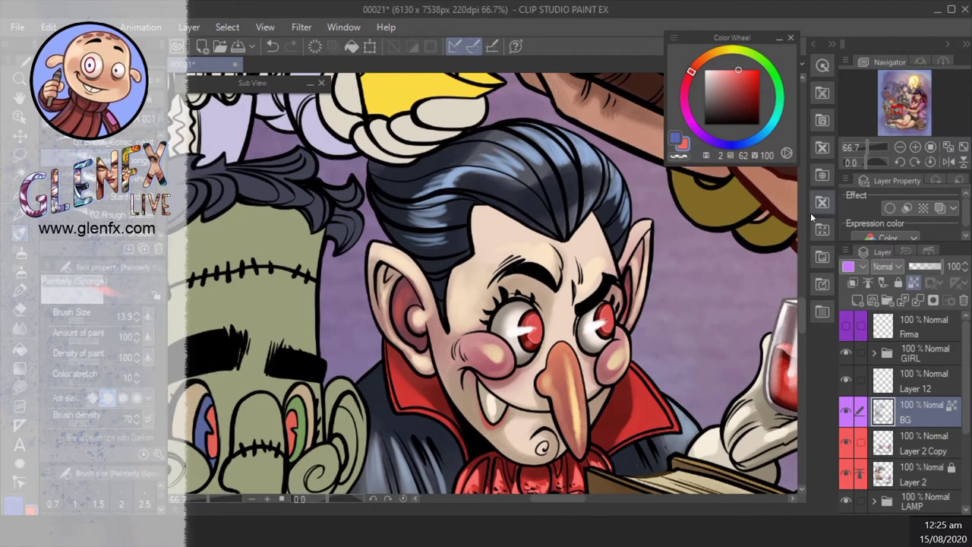
{"action": "left_click", "coordinate": [534, 327], "text": "alt"}
{"action": "left_click", "coordinate": [534, 327], "text": "ctrl+shift"}
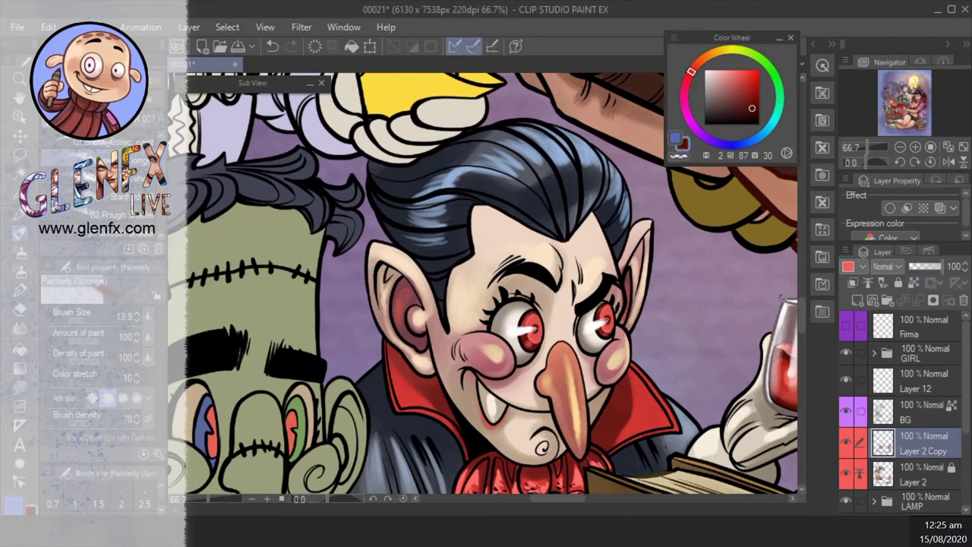
- Touch up the vampire's eye on Layer 12 with a pale blue of hue 230, saturation 23 and value 92
{"action": "left_click", "coordinate": [738, 265], "text": "ctrl+shift"}
{"action": "left_click", "coordinate": [20, 388]}
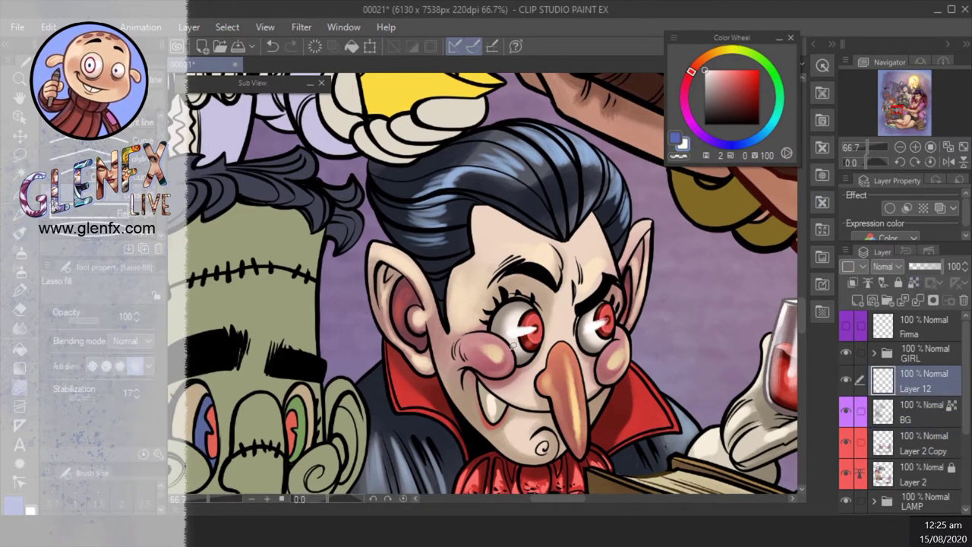
{"action": "key", "text": "b"}
{"action": "left_click", "coordinate": [528, 351], "text": "alt"}
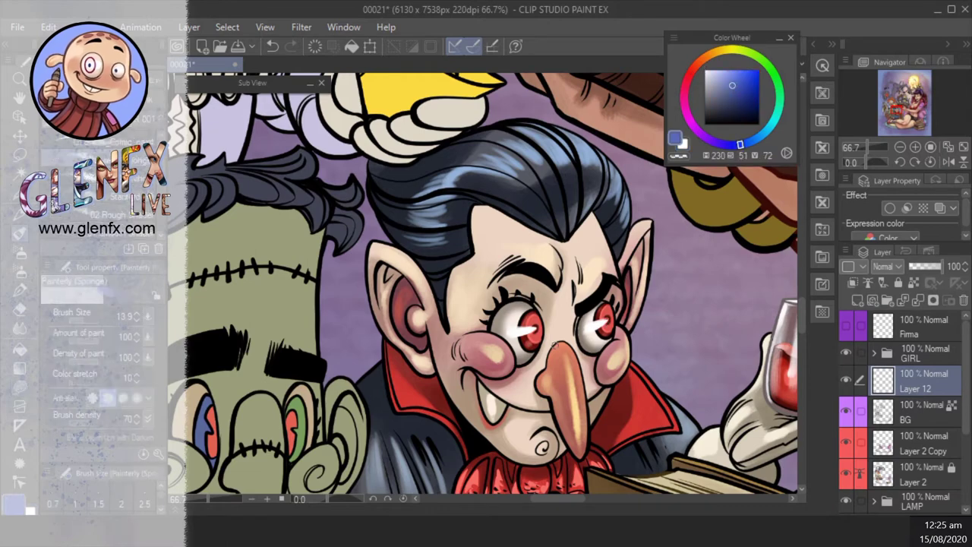
{"action": "left_click_drag", "start_coordinate": [528, 352], "coordinate": [528, 345]}
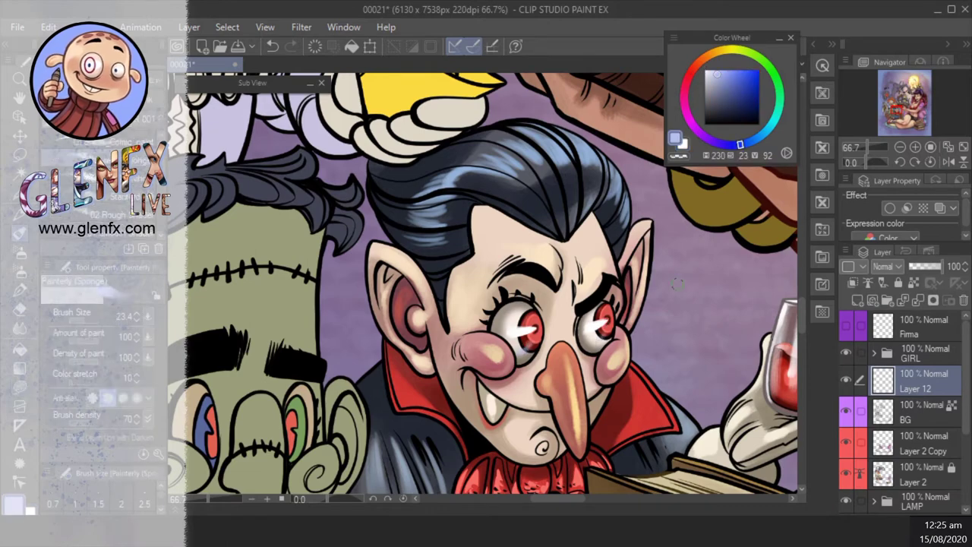
{"action": "scroll", "coordinate": [519, 242], "scroll_direction": "down", "scroll_amount": 2}
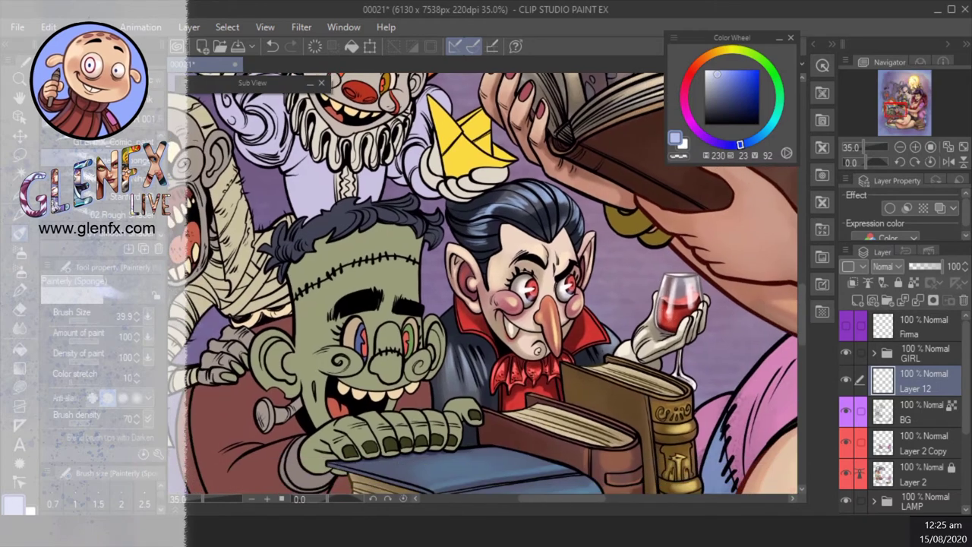
- Select the Frankenstein figure's reddish-brown jacket on Layer 2 Copy and hide the selection border
{"action": "left_click_drag", "start_coordinate": [627, 411], "coordinate": [612, 396]}
{"action": "left_click", "coordinate": [25, 251]}
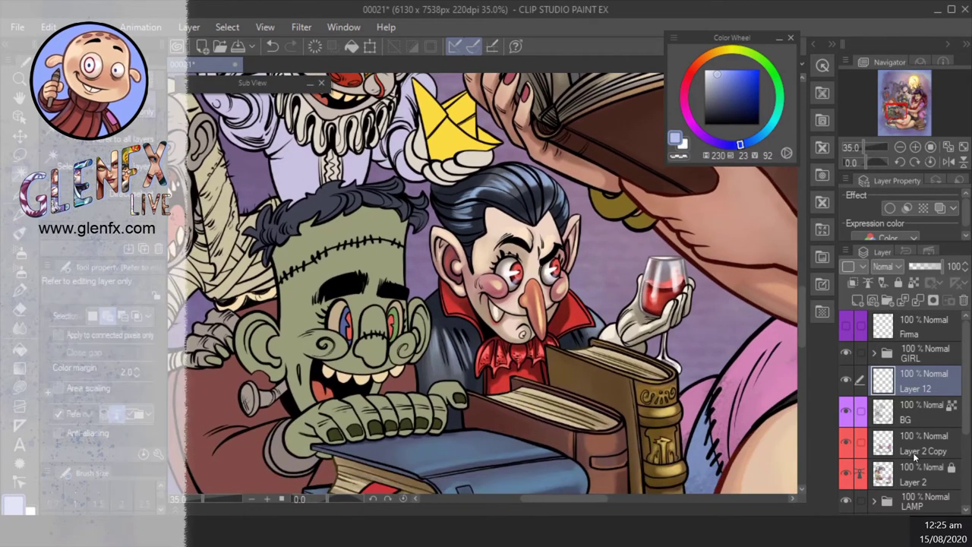
{"action": "left_click", "coordinate": [923, 443]}
{"action": "left_click_drag", "start_coordinate": [433, 393], "coordinate": [562, 363]}
{"action": "left_click", "coordinate": [562, 363]}
{"action": "scroll", "coordinate": [613, 395], "scroll_direction": "up", "scroll_amount": 3}
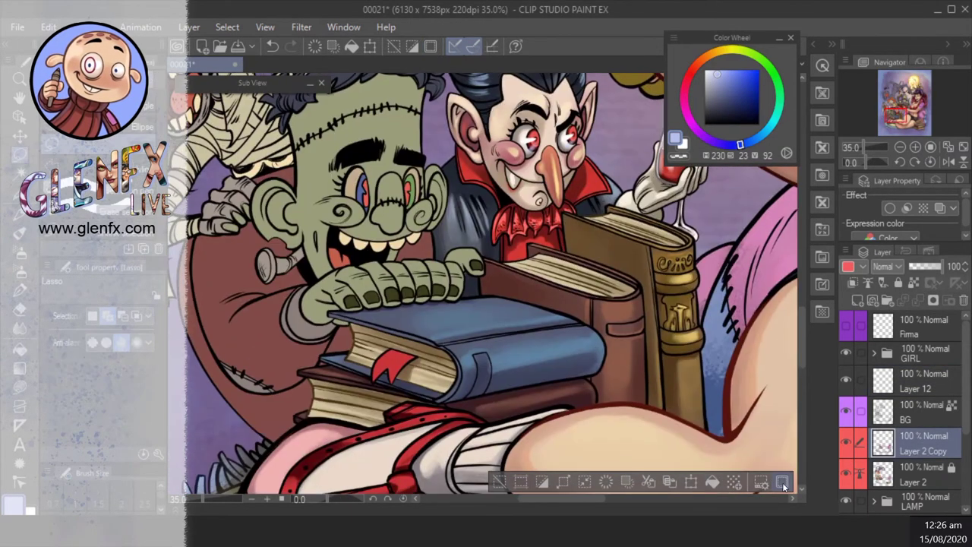
{"action": "left_click", "coordinate": [251, 395]}
{"action": "scroll", "coordinate": [614, 395], "scroll_direction": "down", "scroll_amount": 3}
- Shade the folds and outer edges of the Frankenstein figure's jacket with a dark red of hue 6, saturation 60 and value 33
{"action": "key", "text": "b"}
{"action": "scroll", "coordinate": [365, 448], "scroll_direction": "up", "scroll_amount": 2}
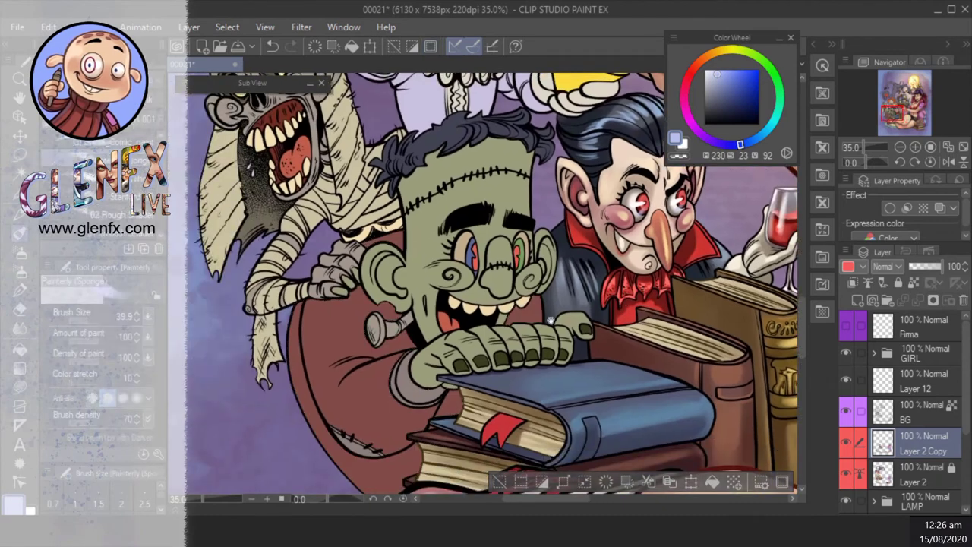
{"action": "left_click", "coordinate": [364, 448], "text": "alt"}
{"action": "left_click_drag", "start_coordinate": [366, 450], "coordinate": [362, 418]}
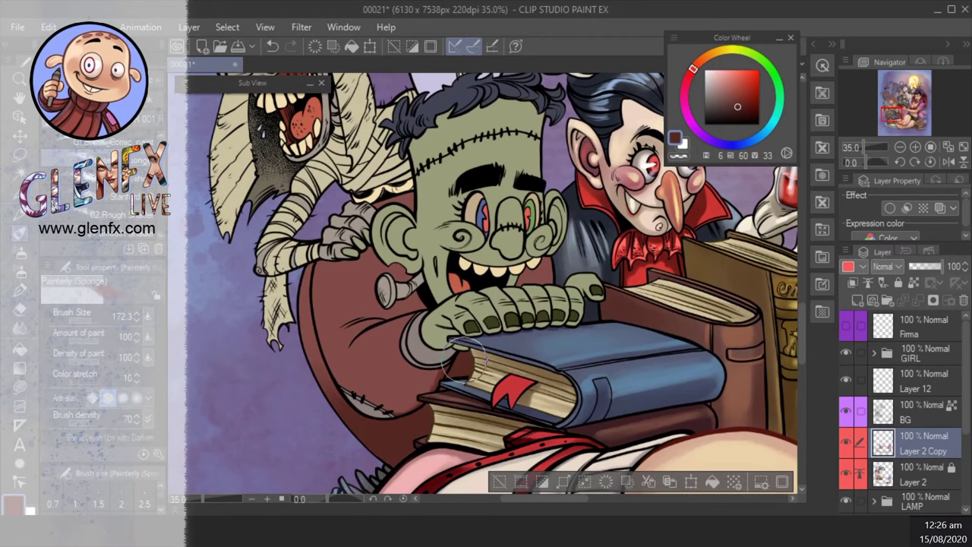
{"action": "key", "text": "bracketleft"}
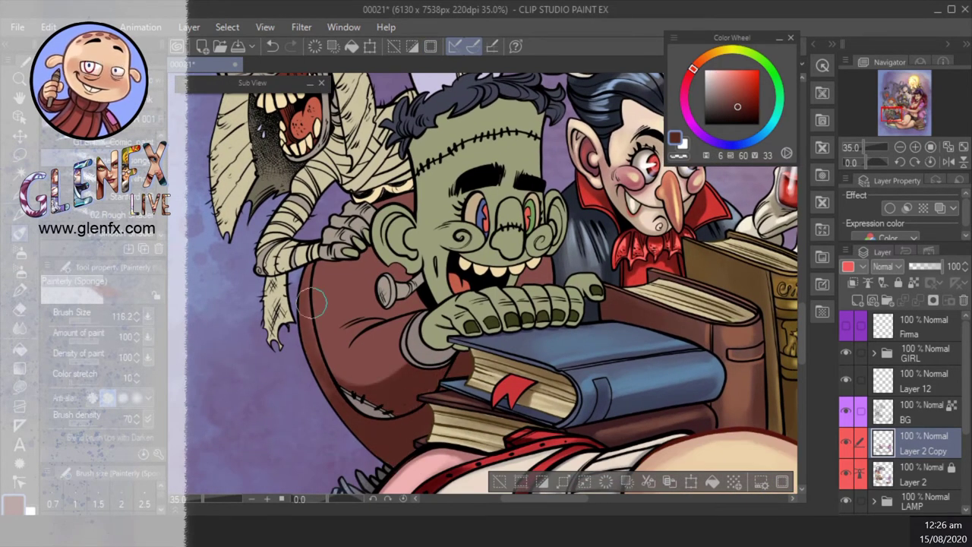
{"action": "key", "text": "bracketleft"}
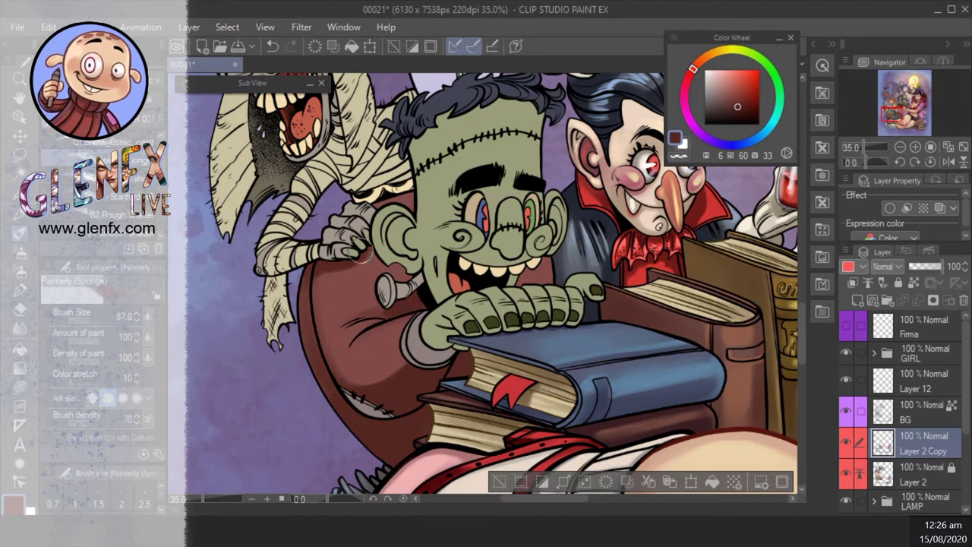
{"action": "scroll", "coordinate": [378, 225], "scroll_direction": "up", "scroll_amount": 1}
{"action": "key", "text": "bracketright"}
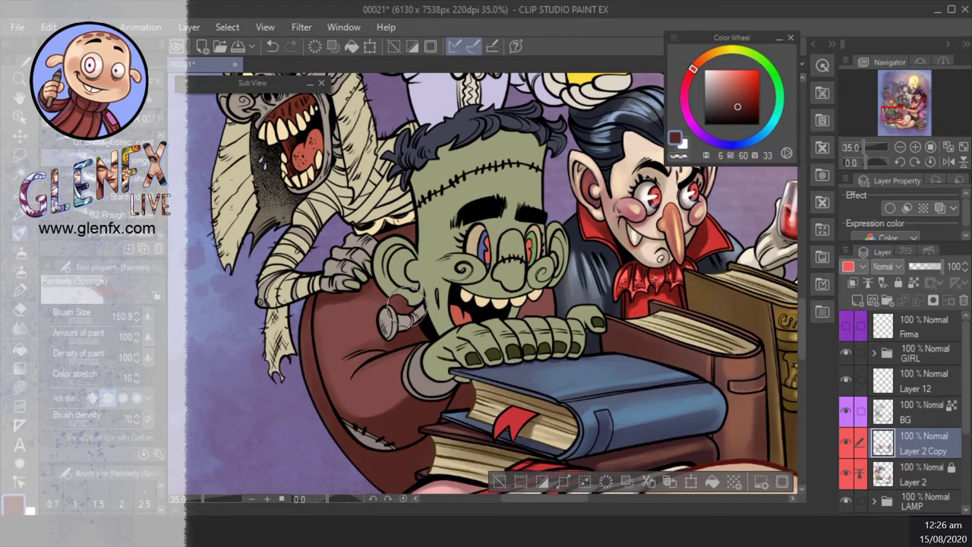
{"action": "scroll", "coordinate": [474, 305], "scroll_direction": "up", "scroll_amount": 1}
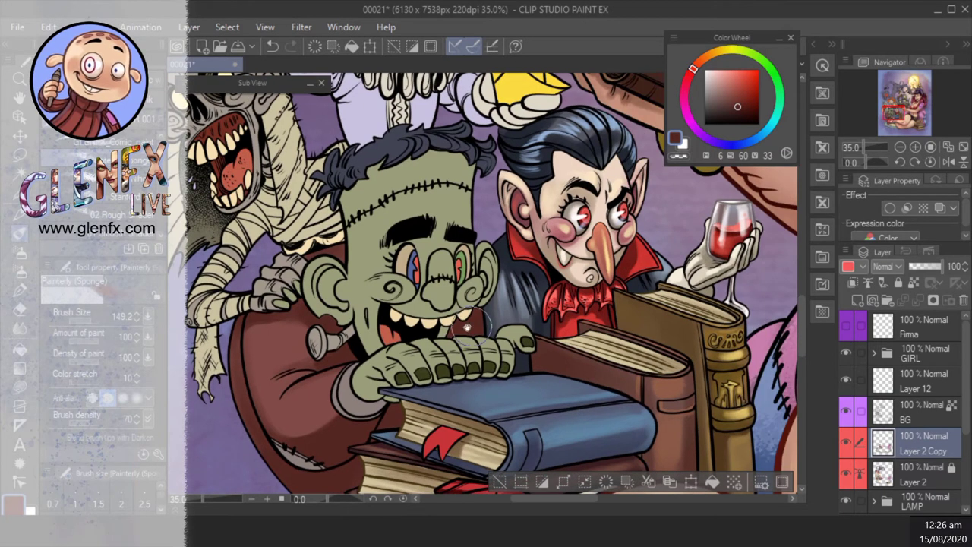
{"action": "scroll", "coordinate": [370, 312], "scroll_direction": "left", "scroll_amount": 1}
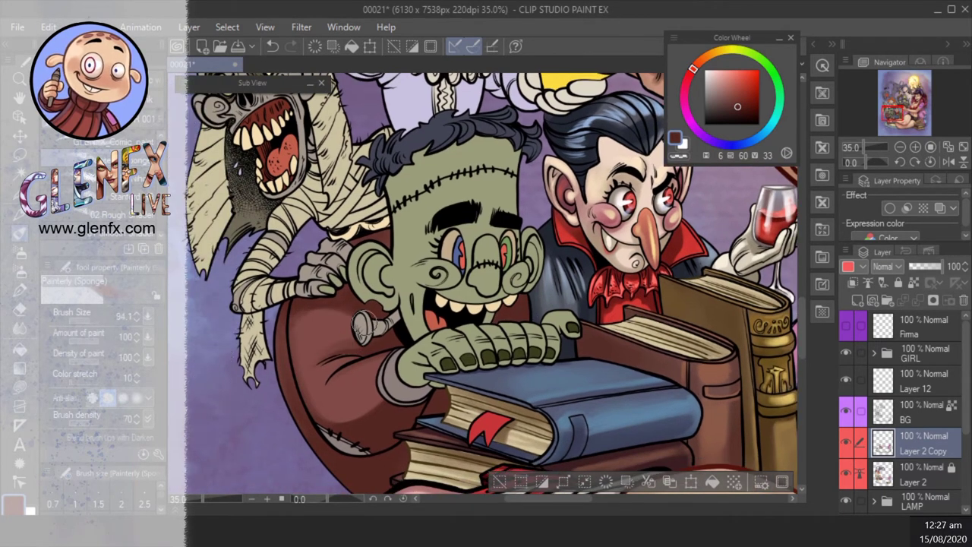
{"action": "scroll", "coordinate": [292, 322], "scroll_direction": "left", "scroll_amount": 1}
- Highlight the jacket's sleeve with a lighter red of hue 6, saturation 41 and value 63
{"action": "left_click", "coordinate": [731, 91]}
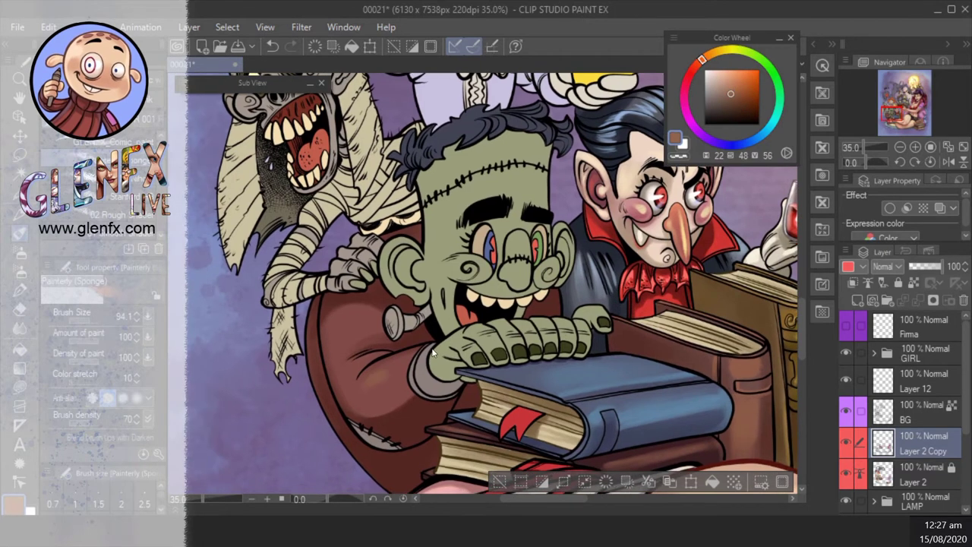
{"action": "left_click", "coordinate": [368, 379], "text": "alt"}
{"action": "key", "text": "bracketleft"}
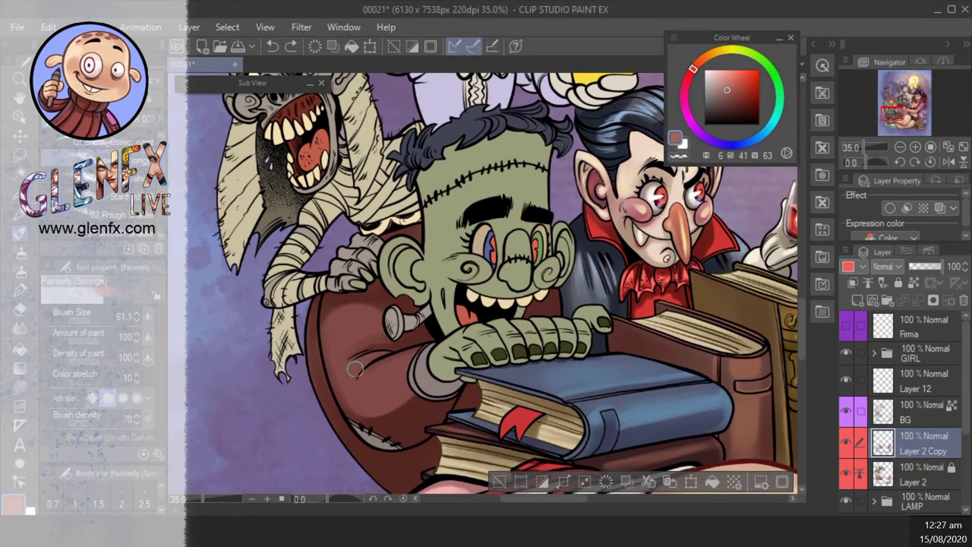
{"action": "key", "text": "bracketright"}
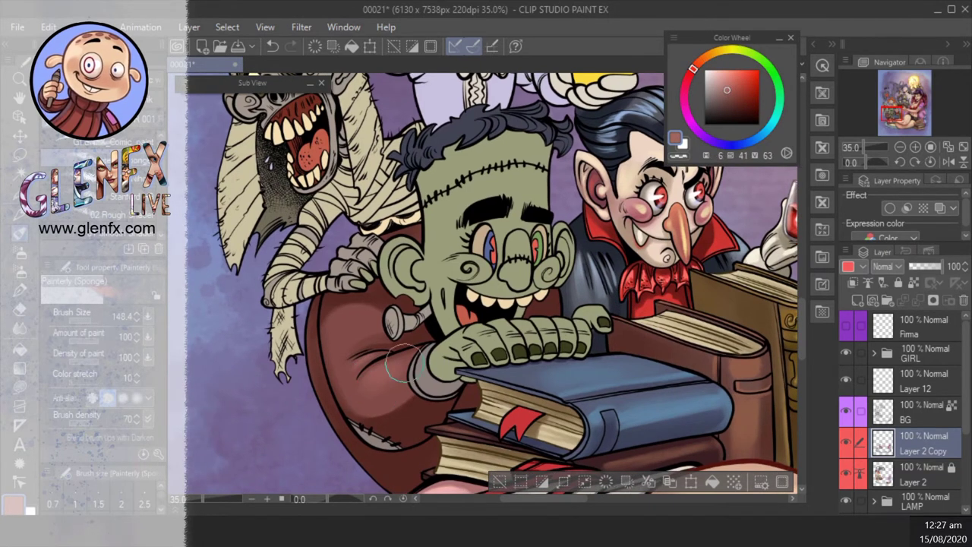
{"action": "left_click_drag", "start_coordinate": [397, 363], "coordinate": [412, 378]}
{"action": "mouse_move", "coordinate": [363, 347]}
{"action": "left_mouse_down"}
{"action": "mouse_move", "coordinate": [340, 341]}
{"action": "mouse_move", "coordinate": [413, 368]}
{"action": "left_mouse_up"}
{"action": "scroll", "coordinate": [645, 228], "scroll_direction": "down", "scroll_amount": 3}
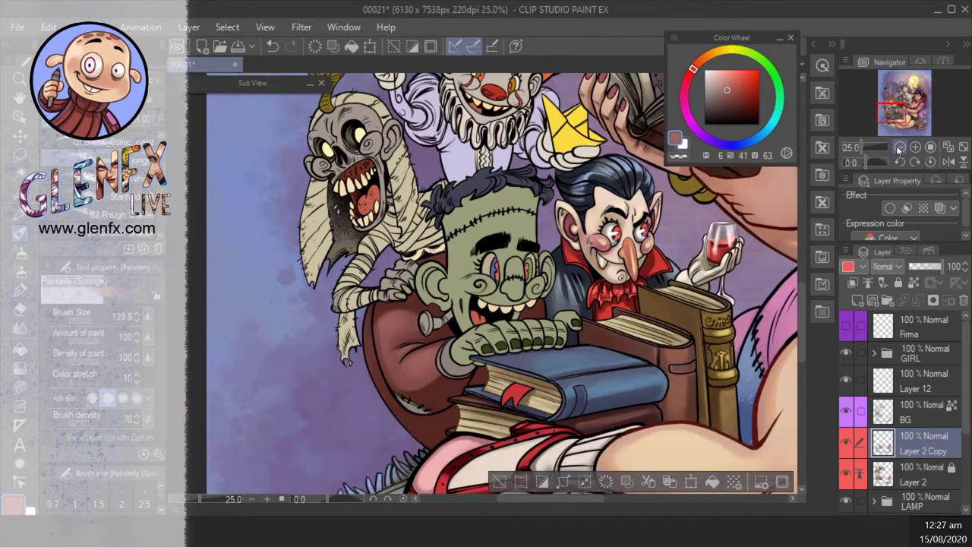
{"action": "scroll", "coordinate": [646, 228], "scroll_direction": "up", "scroll_amount": 3}
- Tint the jacket's lower edge and shoulder with pale violet of hue 247, saturation 24 and value 85 using a 228.9 sponge brush
{"action": "left_click", "coordinate": [425, 410], "text": "alt"}
{"action": "key", "text": "bracketright"}
{"action": "key", "text": "bracketright"}
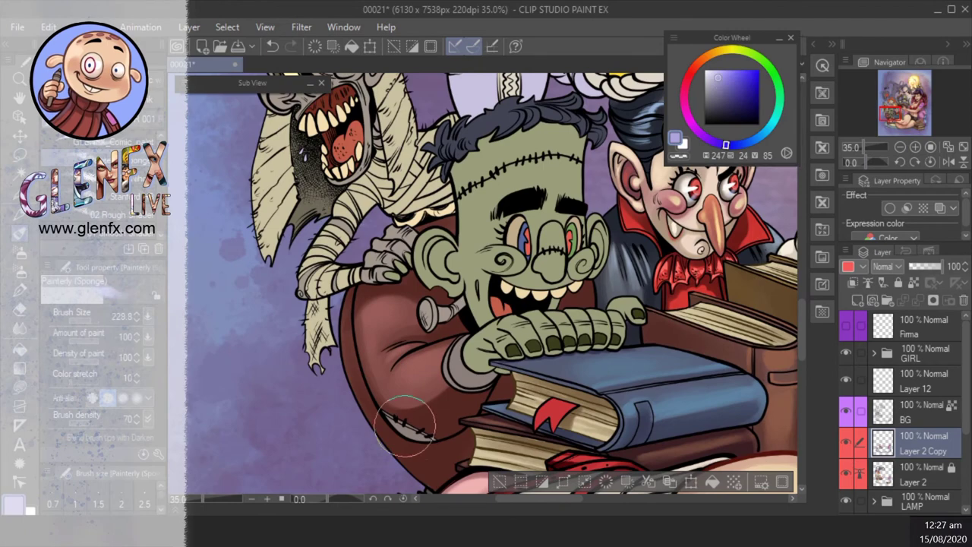
{"action": "mouse_move", "coordinate": [475, 399]}
{"action": "left_mouse_down"}
{"action": "mouse_move", "coordinate": [429, 467]}
{"action": "mouse_move", "coordinate": [433, 479]}
{"action": "left_mouse_up"}
{"action": "left_click_drag", "start_coordinate": [456, 231], "coordinate": [415, 247]}
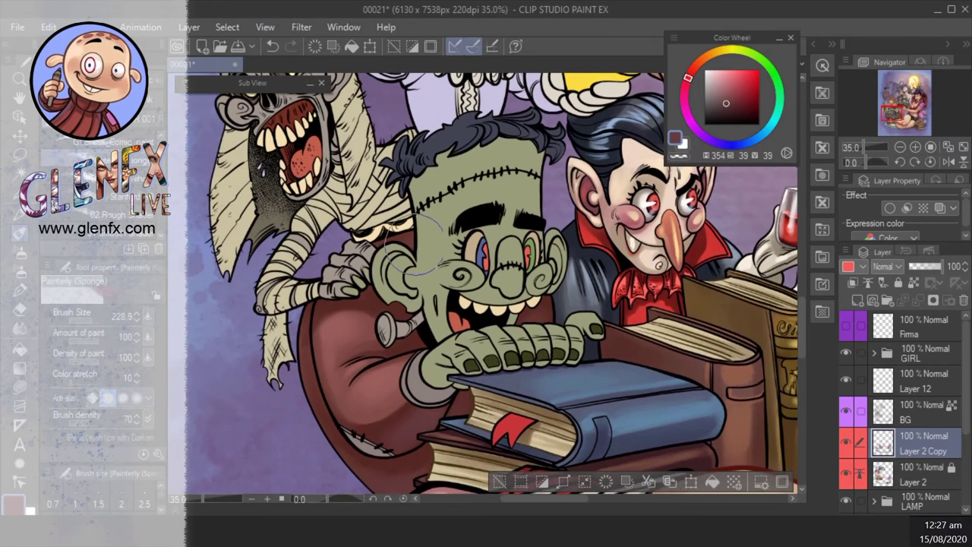
- Glaze the jacket's shoulder and sleeve with a richer red of hue 354, saturation 67 and value 56
{"action": "left_click", "coordinate": [346, 323], "text": "alt"}
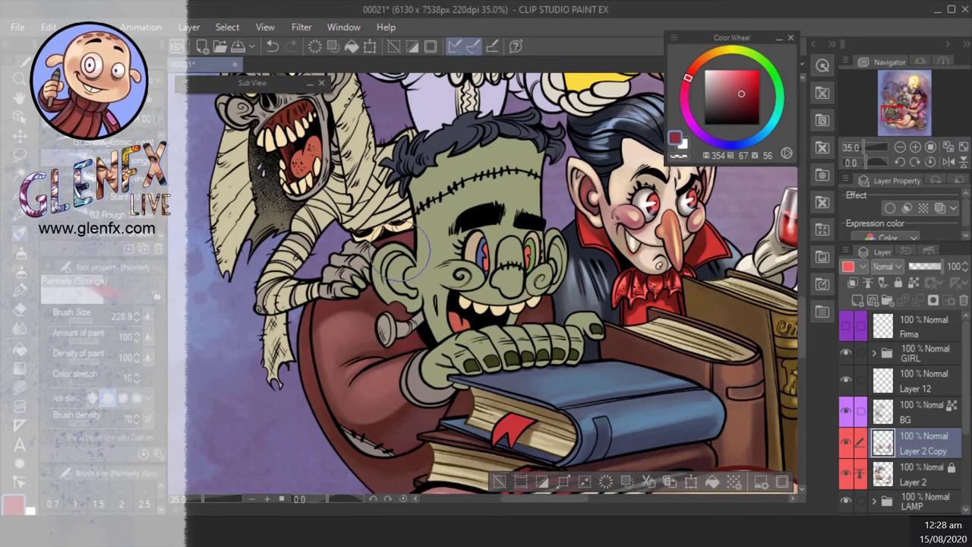
{"action": "left_click_drag", "start_coordinate": [395, 285], "coordinate": [402, 228]}
{"action": "left_click_drag", "start_coordinate": [351, 372], "coordinate": [313, 437]}
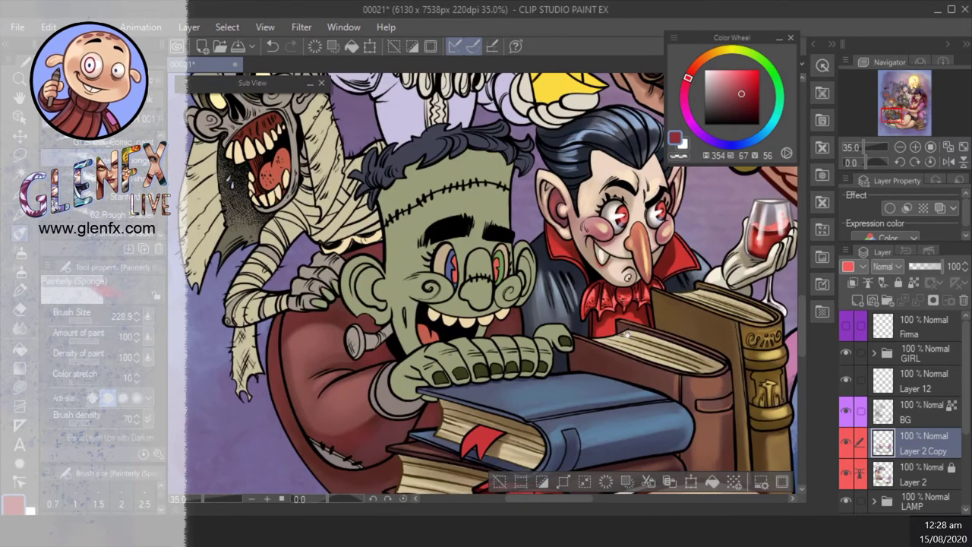
- Isolate the flat colours on Layer 2, lock its transparent pixels, and sample the Frankenstein figure's skin green of hue 67, saturation 23 and value 62
{"action": "key", "text": "g"}
{"action": "left_click", "coordinate": [488, 301]}
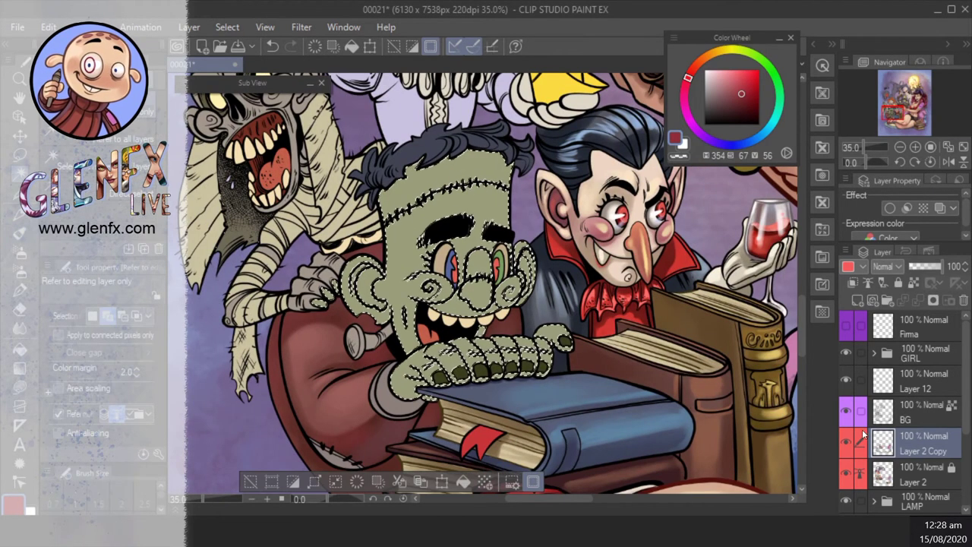
{"action": "left_click", "coordinate": [846, 410]}
{"action": "scroll", "coordinate": [455, 198], "scroll_direction": "up", "scroll_amount": 1}
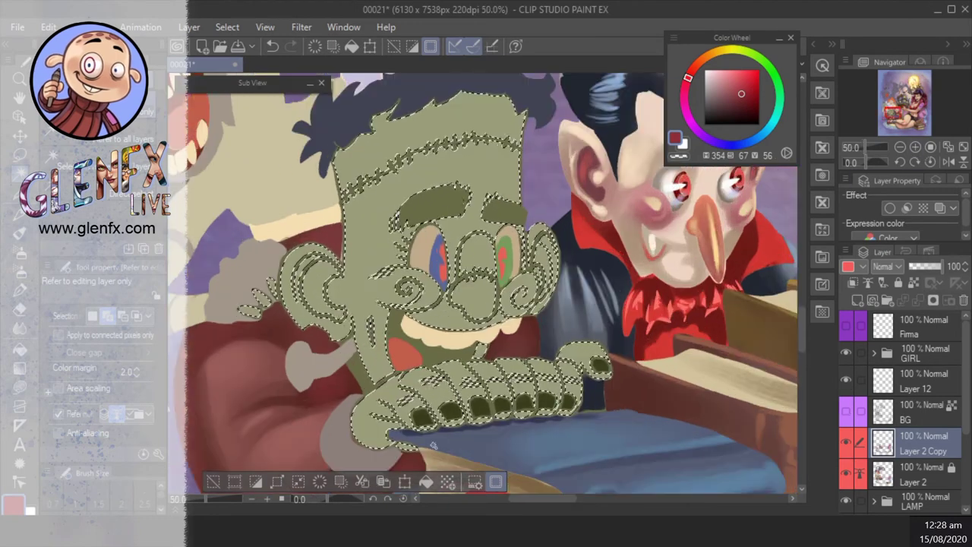
{"action": "key", "text": "ctrl+d"}
{"action": "left_click", "coordinate": [472, 308], "text": "alt"}
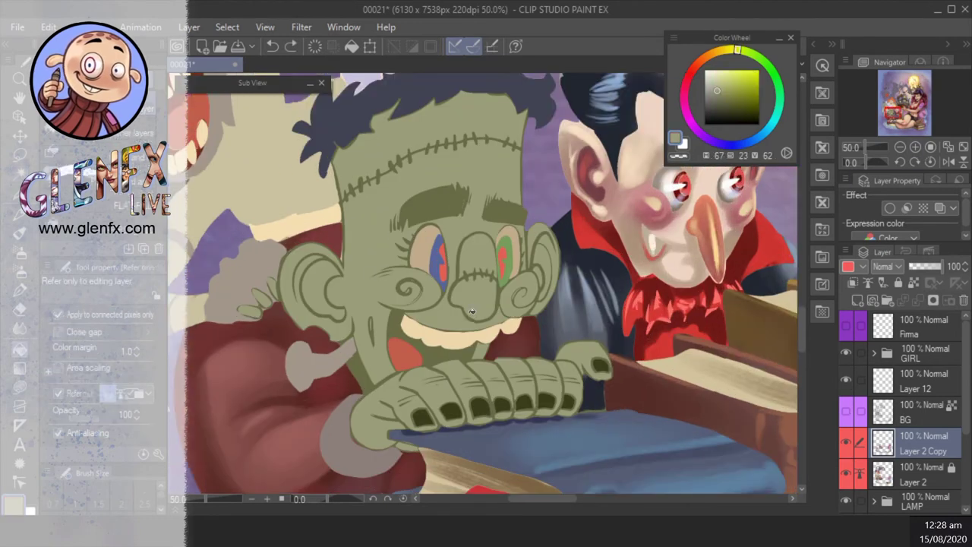
{"action": "left_click", "coordinate": [847, 441]}
{"action": "left_click", "coordinate": [919, 475]}
{"action": "left_click", "coordinate": [914, 281]}
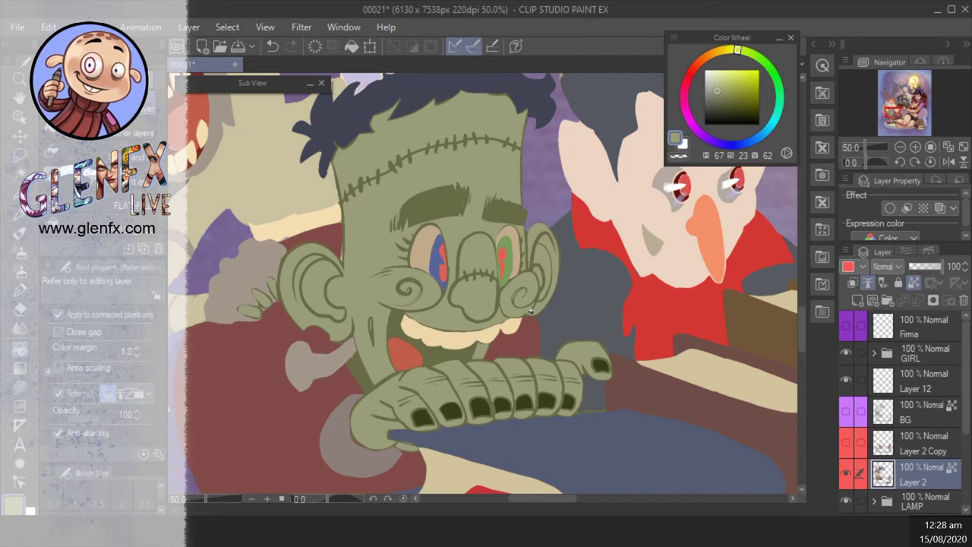
- Fill the leftover dark lines in the Frankenstein figure's face, ears and hand with the sampled skin green on Layer 2
{"action": "left_click", "coordinate": [456, 349]}
{"action": "left_click", "coordinate": [349, 303]}
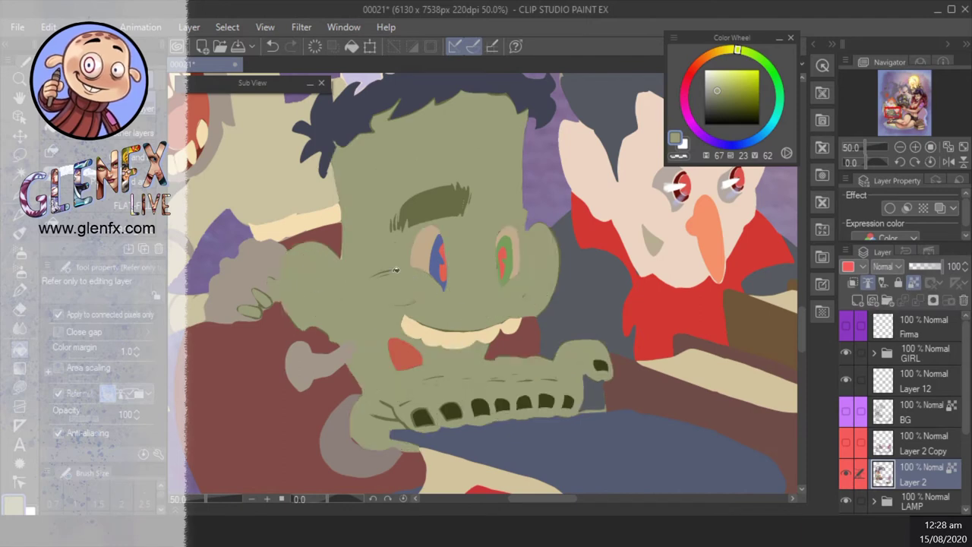
{"action": "left_click", "coordinate": [395, 269]}
{"action": "left_click", "coordinate": [399, 417]}
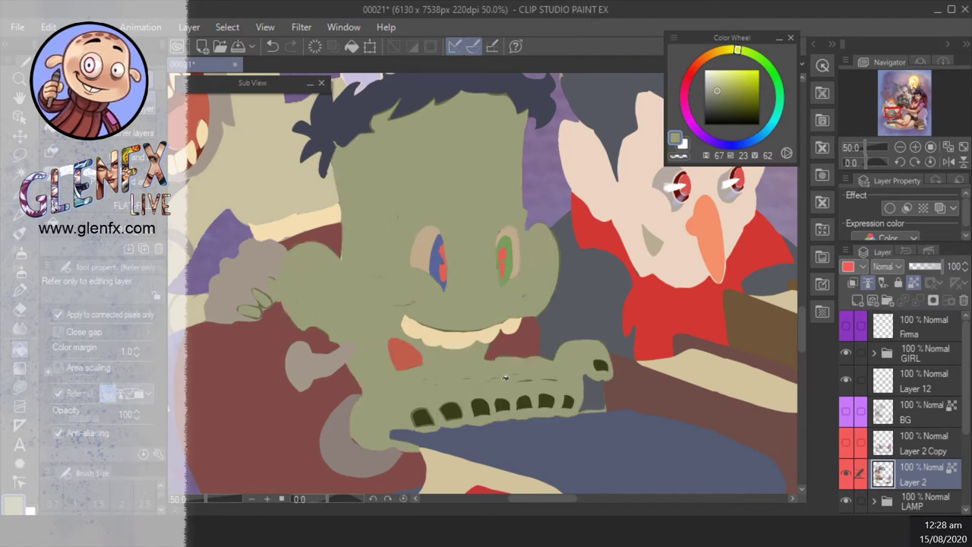
{"action": "key", "text": "u"}
{"action": "left_click_drag", "start_coordinate": [421, 396], "coordinate": [578, 367]}
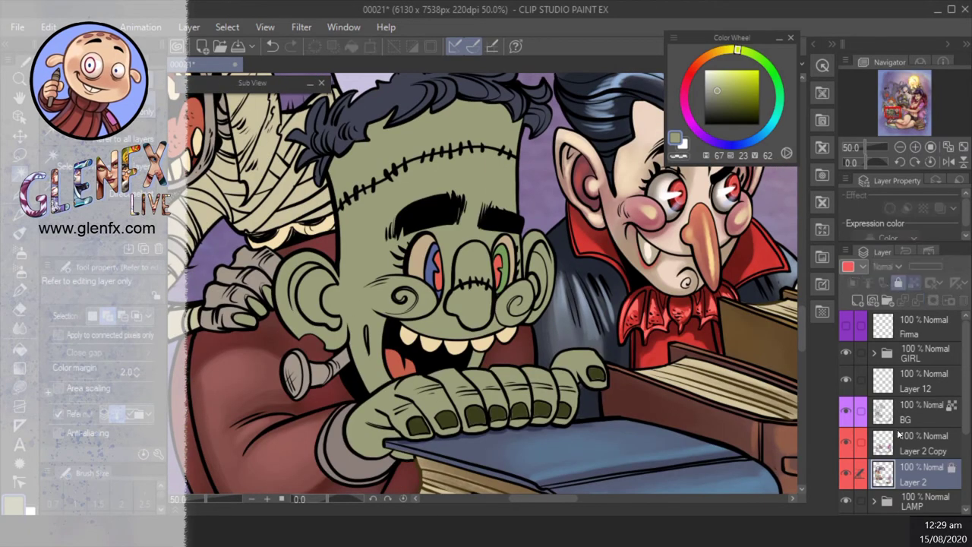
- Glaze the figure's forehead and face on Layer 2 Copy with a brighter green of hue 67, saturation 42 and value 65
{"action": "left_click", "coordinate": [899, 435]}
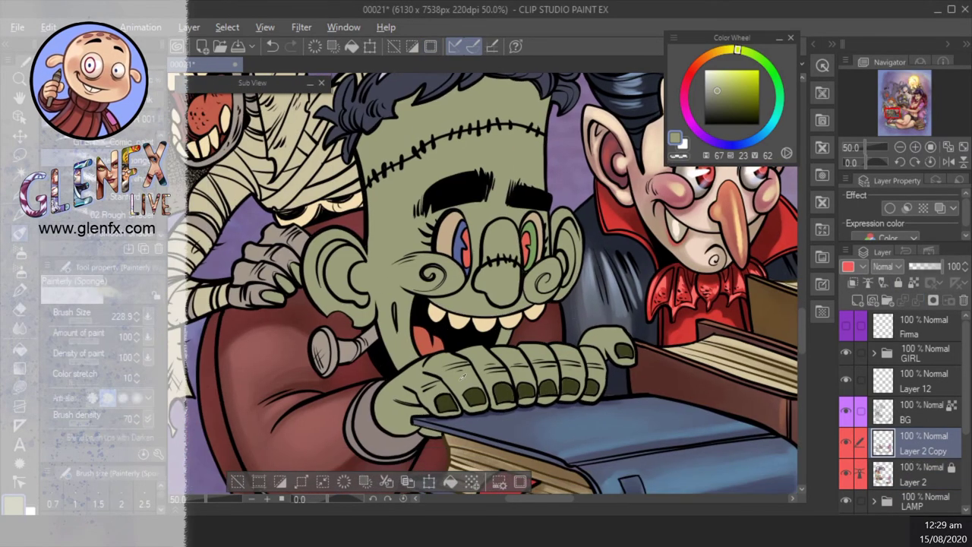
{"action": "left_click_drag", "start_coordinate": [624, 290], "coordinate": [584, 311]}
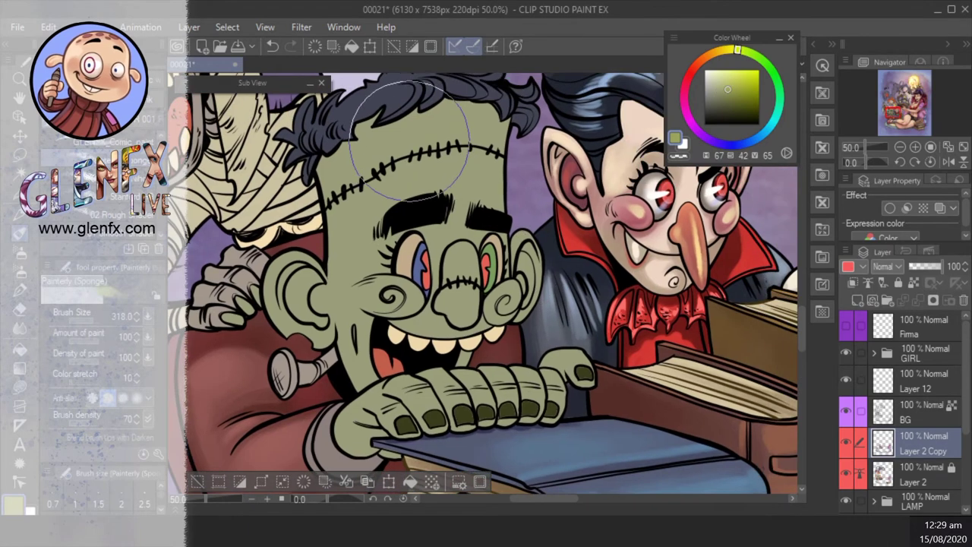
{"action": "mouse_move", "coordinate": [381, 254]}
{"action": "left_mouse_down"}
{"action": "mouse_move", "coordinate": [410, 319]}
{"action": "mouse_move", "coordinate": [470, 254]}
{"action": "left_mouse_up"}
- Shade around the figure's nose, far cheek and far ear with a dark green of hue 67, saturation 52 and value 37
{"action": "left_click", "coordinate": [429, 337], "text": "alt"}
{"action": "scroll", "coordinate": [566, 326], "scroll_direction": "up", "scroll_amount": 1}
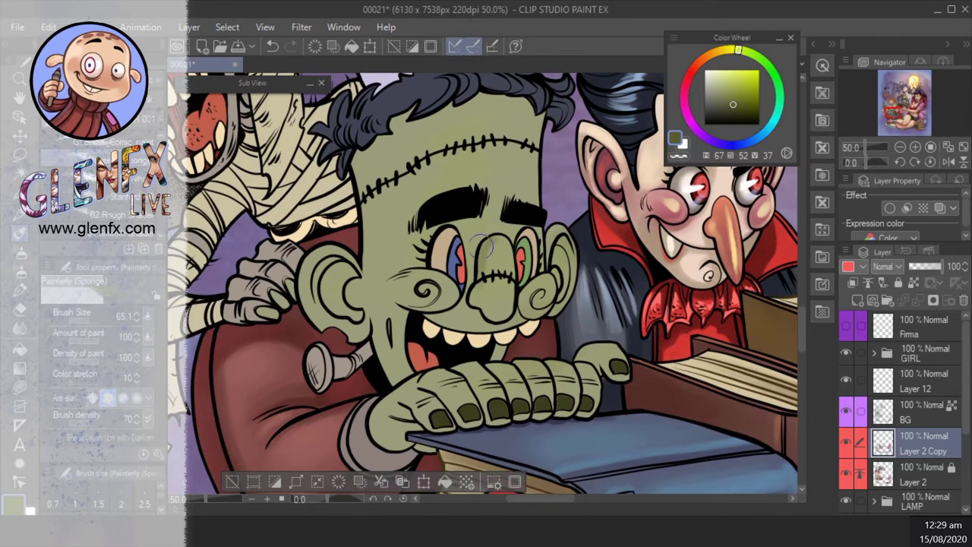
{"action": "mouse_move", "coordinate": [467, 285]}
{"action": "left_mouse_down"}
{"action": "mouse_move", "coordinate": [482, 234]}
{"action": "mouse_move", "coordinate": [509, 230]}
{"action": "mouse_move", "coordinate": [493, 245]}
{"action": "mouse_move", "coordinate": [474, 313]}
{"action": "mouse_move", "coordinate": [515, 310]}
{"action": "mouse_move", "coordinate": [514, 289]}
{"action": "mouse_move", "coordinate": [510, 319]}
{"action": "mouse_move", "coordinate": [562, 247]}
{"action": "mouse_move", "coordinate": [547, 296]}
{"action": "left_mouse_up"}
{"action": "key", "text": "["}
{"action": "key", "text": "["}
{"action": "key", "text": "["}
{"action": "left_click_drag", "start_coordinate": [448, 312], "coordinate": [478, 327]}
{"action": "key", "text": "["}
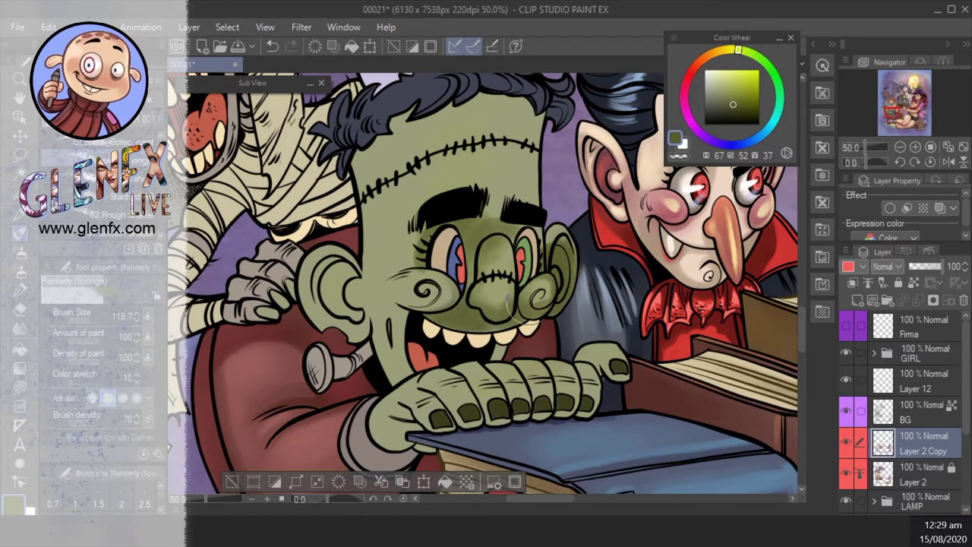
- Shade the gaps between the figure's fingers and the thumb in the same dark green, reducing the sponge brush to 37.6
{"action": "mouse_move", "coordinate": [448, 392]}
{"action": "left_mouse_down"}
{"action": "mouse_move", "coordinate": [466, 426]}
{"action": "mouse_move", "coordinate": [504, 379]}
{"action": "mouse_move", "coordinate": [524, 416]}
{"action": "mouse_move", "coordinate": [587, 412]}
{"action": "mouse_move", "coordinate": [577, 387]}
{"action": "left_mouse_up"}
{"action": "key", "text": "]"}
{"action": "key", "text": "]"}
{"action": "key", "text": "]"}
{"action": "key", "text": "]"}
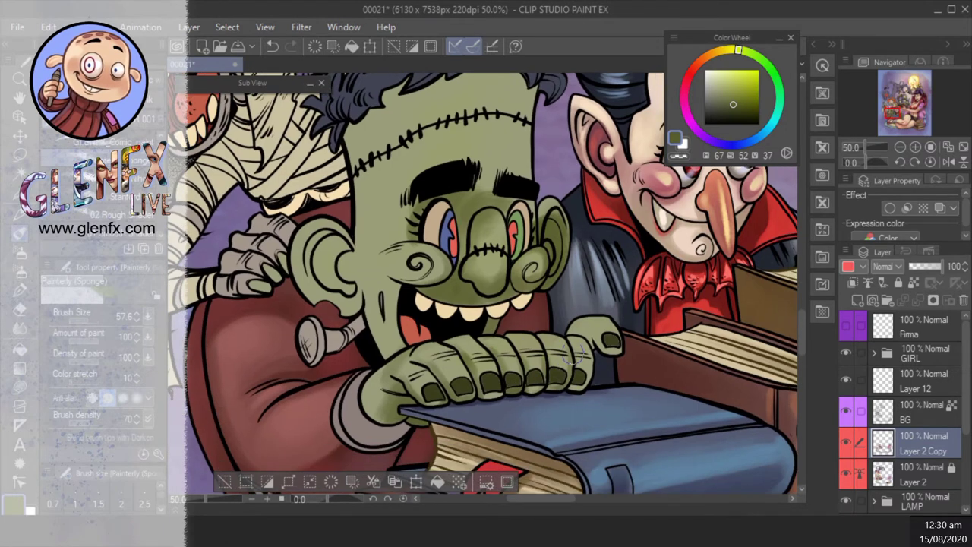
{"action": "key", "text": "["}
{"action": "key", "text": "["}
{"action": "key", "text": "["}
{"action": "key", "text": "["}
{"action": "key", "text": "["}
{"action": "key", "text": "["}
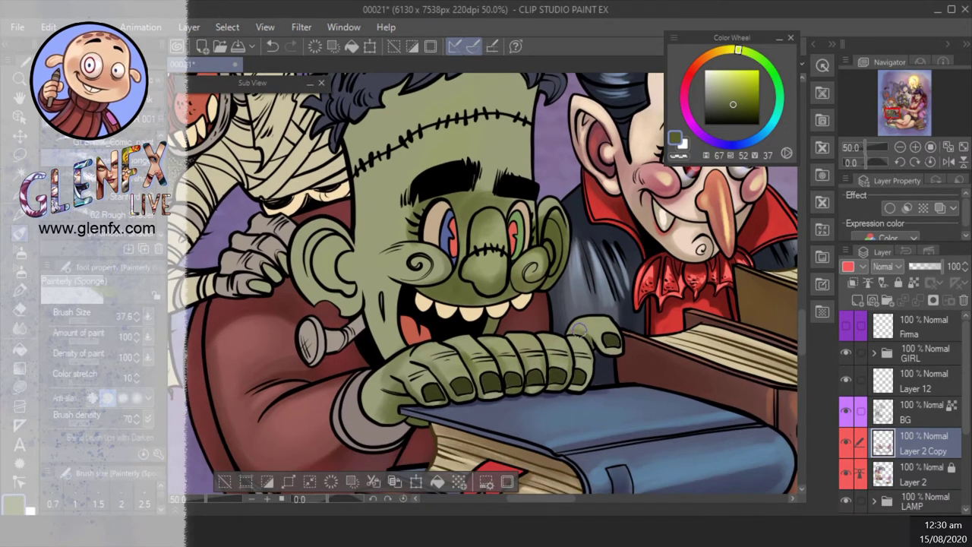
- Shade the side of the figure's face, the near cheek and the near ear in dark green with a larger sponge brush
{"action": "left_click_drag", "start_coordinate": [407, 234], "coordinate": [437, 277]}
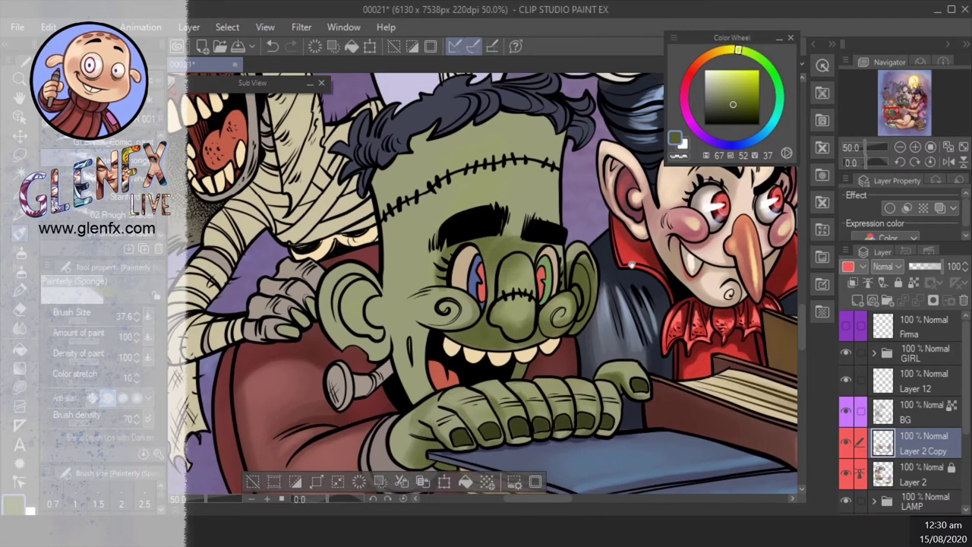
{"action": "key", "text": "]"}
{"action": "key", "text": "]"}
{"action": "key", "text": "]"}
{"action": "key", "text": "]"}
{"action": "key", "text": "]"}
{"action": "key", "text": "]"}
{"action": "key", "text": "]"}
{"action": "key", "text": "]"}
{"action": "key", "text": "]"}
{"action": "key", "text": "["}
{"action": "key", "text": "["}
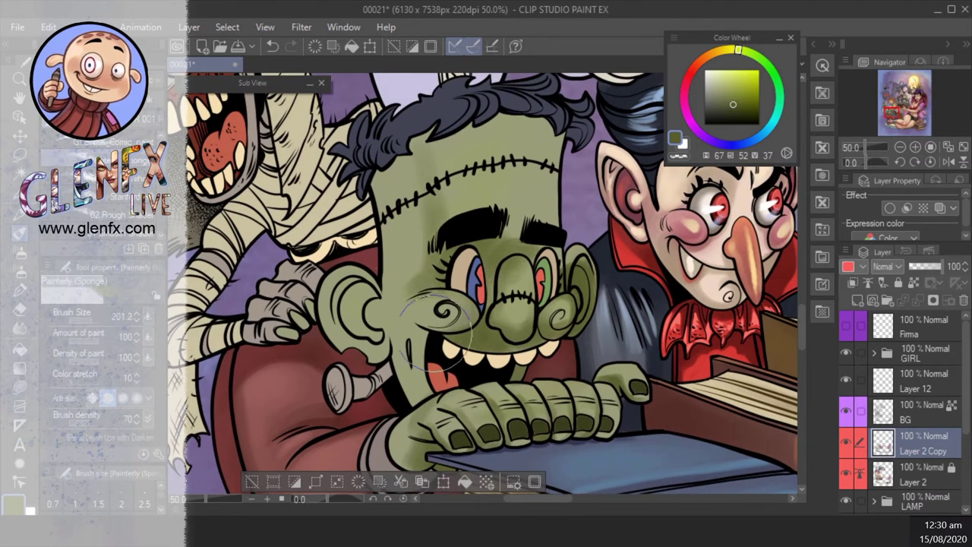
{"action": "mouse_move", "coordinate": [334, 297]}
{"action": "left_mouse_down"}
{"action": "mouse_move", "coordinate": [387, 364]}
{"action": "mouse_move", "coordinate": [380, 327]}
{"action": "left_mouse_up"}
{"action": "mouse_move", "coordinate": [523, 306]}
{"action": "left_mouse_down"}
{"action": "mouse_move", "coordinate": [452, 302]}
{"action": "mouse_move", "coordinate": [467, 303]}
{"action": "left_mouse_up"}
- Darken the figure's forehead beneath the hairline and along the stitched scar with the dark green
{"action": "left_click_drag", "start_coordinate": [463, 129], "coordinate": [383, 152]}
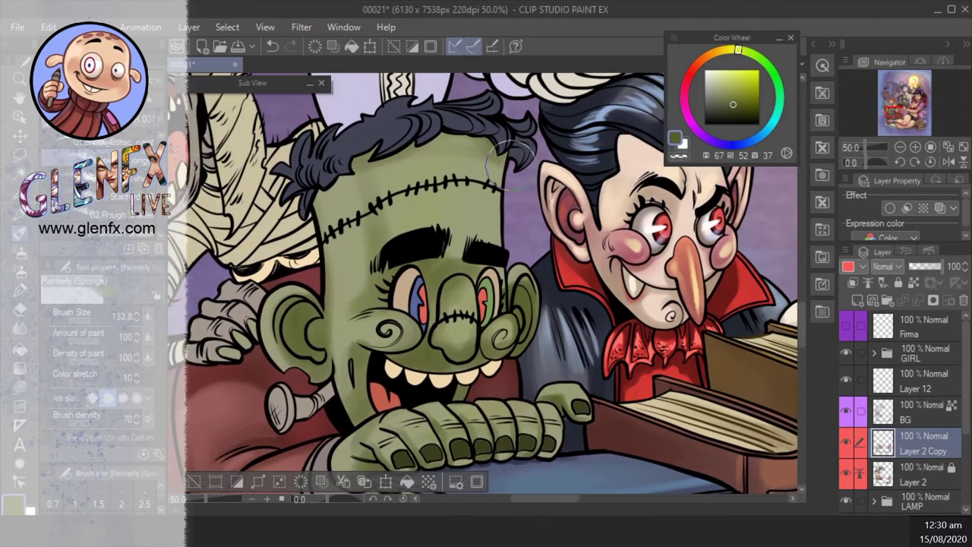
{"action": "left_click_drag", "start_coordinate": [486, 160], "coordinate": [380, 155]}
{"action": "left_click_drag", "start_coordinate": [471, 137], "coordinate": [350, 174]}
{"action": "key", "text": "bracketleft"}
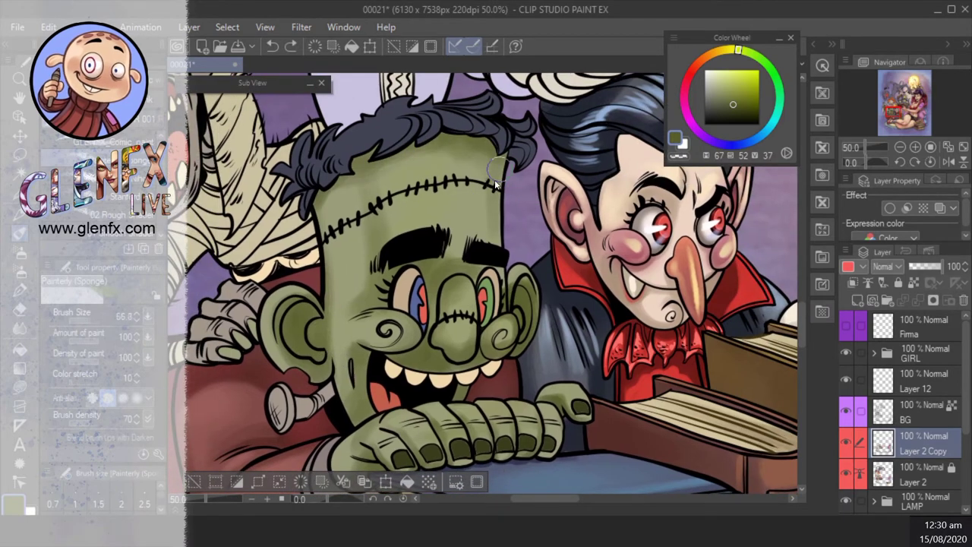
{"action": "mouse_move", "coordinate": [471, 185]}
{"action": "left_mouse_down"}
{"action": "mouse_move", "coordinate": [465, 258]}
{"action": "mouse_move", "coordinate": [474, 274]}
{"action": "mouse_move", "coordinate": [498, 201]}
{"action": "mouse_move", "coordinate": [493, 149]}
{"action": "mouse_move", "coordinate": [534, 137]}
{"action": "left_mouse_up"}
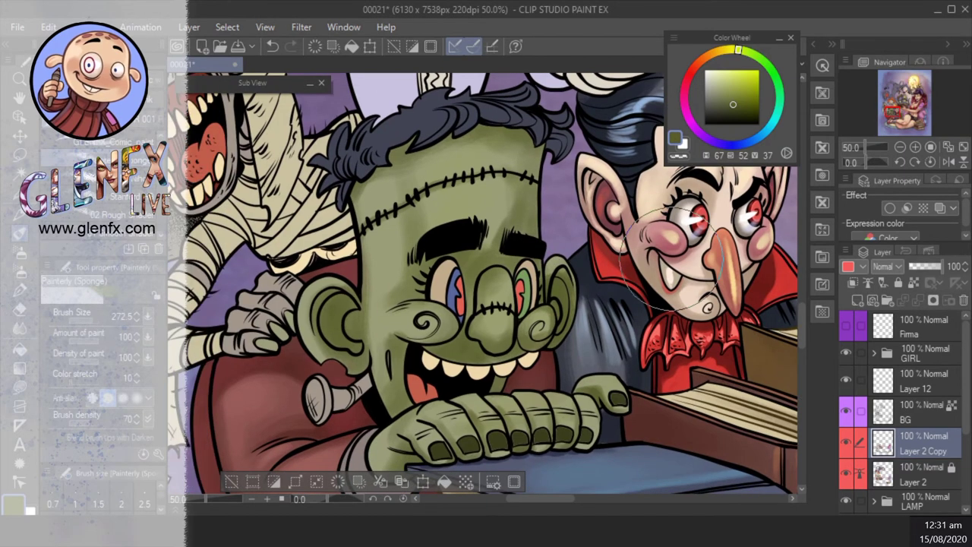
- Blush the figure's cheeks, nose and ears with pink of hue 326, saturation 41, value 69 and crimson of hue 344, saturation 65, value 44
{"action": "key", "text": "bracketright"}
{"action": "key", "text": "bracketright"}
{"action": "key", "text": "bracketright"}
{"action": "left_click", "coordinate": [660, 243], "text": "alt"}
{"action": "key", "text": "bracketleft"}
{"action": "key", "text": "bracketleft"}
{"action": "key", "text": "bracketleft"}
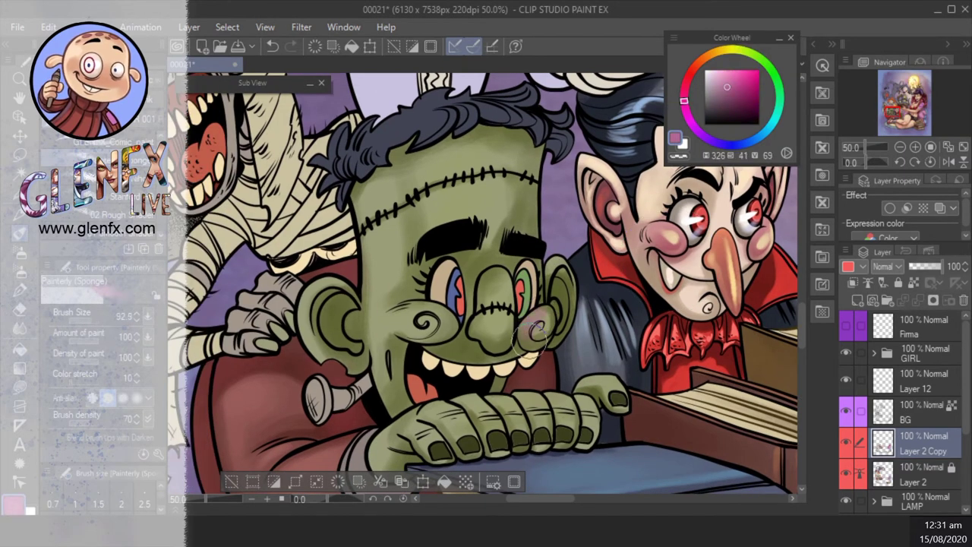
{"action": "key", "text": "b"}
{"action": "left_click_drag", "start_coordinate": [536, 328], "coordinate": [545, 325]}
{"action": "left_click_drag", "start_coordinate": [388, 315], "coordinate": [433, 332]}
{"action": "mouse_move", "coordinate": [493, 292]}
{"action": "left_mouse_down"}
{"action": "mouse_move", "coordinate": [524, 342]}
{"action": "mouse_move", "coordinate": [486, 350]}
{"action": "mouse_move", "coordinate": [471, 334]}
{"action": "left_mouse_up"}
{"action": "left_click", "coordinate": [334, 354], "text": "alt"}
{"action": "mouse_move", "coordinate": [342, 317]}
{"action": "left_mouse_down"}
{"action": "mouse_move", "coordinate": [437, 308]}
{"action": "mouse_move", "coordinate": [429, 343]}
{"action": "mouse_move", "coordinate": [566, 312]}
{"action": "left_mouse_up"}
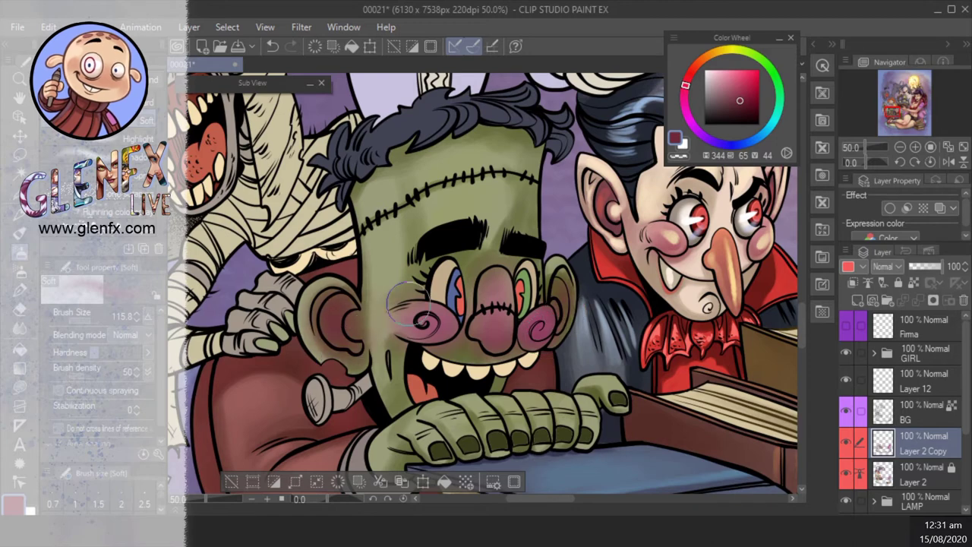
- Tint the figure's forehead with a soft brush at hue 16, saturation 62, value 58, and deepen the near ear's inner folds with the sponge brush
{"action": "left_click_drag", "start_coordinate": [692, 84], "coordinate": [697, 62]}
{"action": "key", "text": "]"}
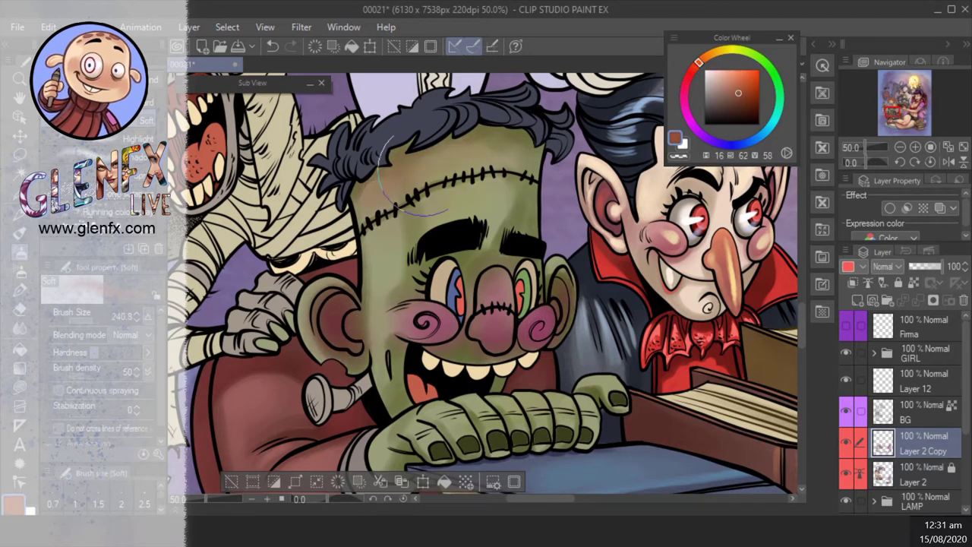
{"action": "key", "text": "b"}
{"action": "mouse_move", "coordinate": [329, 303]}
{"action": "left_mouse_down"}
{"action": "mouse_move", "coordinate": [352, 311]}
{"action": "mouse_move", "coordinate": [376, 356]}
{"action": "left_mouse_up"}
{"action": "left_click", "coordinate": [352, 312], "text": "alt"}
{"action": "key", "text": "]"}
{"action": "key", "text": "]"}
{"action": "key", "text": "]"}
{"action": "key", "text": "]"}
{"action": "left_click", "coordinate": [363, 325], "text": "alt"}
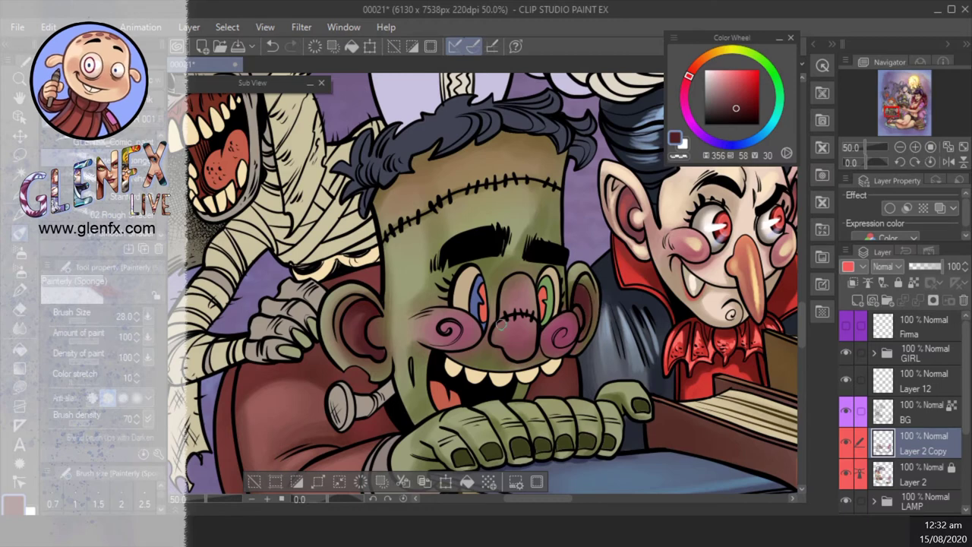
- Shade the nose in dark red of hue 356, saturation 58, value 30 and the upper lip beneath it in olive of hue 61, saturation 44, value 40
{"action": "mouse_move", "coordinate": [502, 322]}
{"action": "left_mouse_down"}
{"action": "mouse_move", "coordinate": [525, 353]}
{"action": "mouse_move", "coordinate": [533, 298]}
{"action": "mouse_move", "coordinate": [500, 284]}
{"action": "left_mouse_up"}
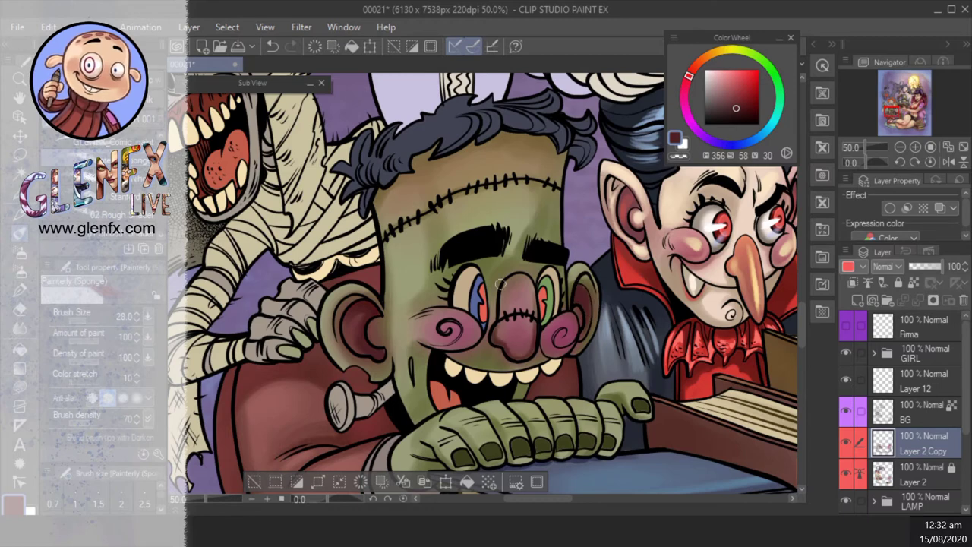
{"action": "left_click", "coordinate": [485, 357], "text": "alt"}
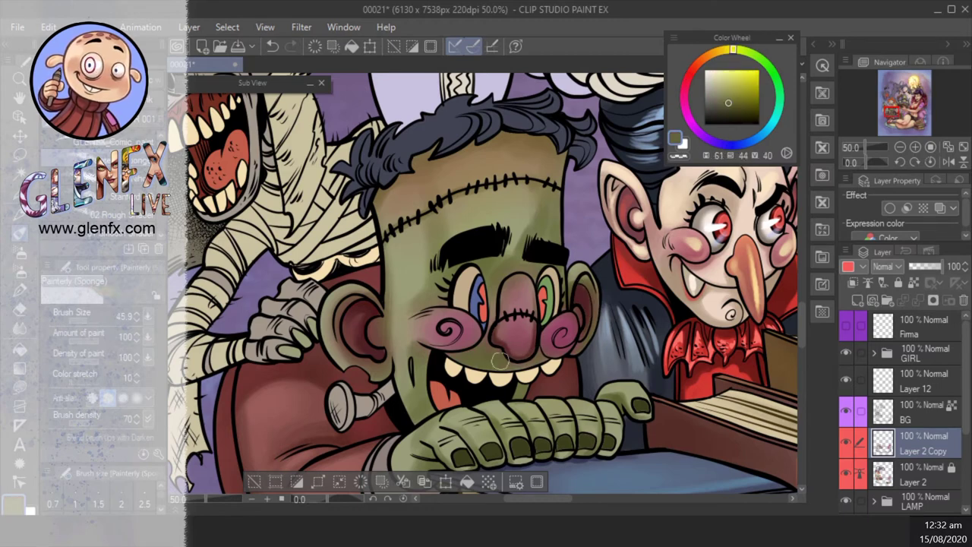
{"action": "left_click_drag", "start_coordinate": [500, 361], "coordinate": [524, 366]}
- Soften darker edges onto both blushed cheeks with the soft brush in dark red of hue 357, saturation 52, value 34
{"action": "left_click", "coordinate": [517, 309], "text": "alt"}
{"action": "key", "text": "j"}
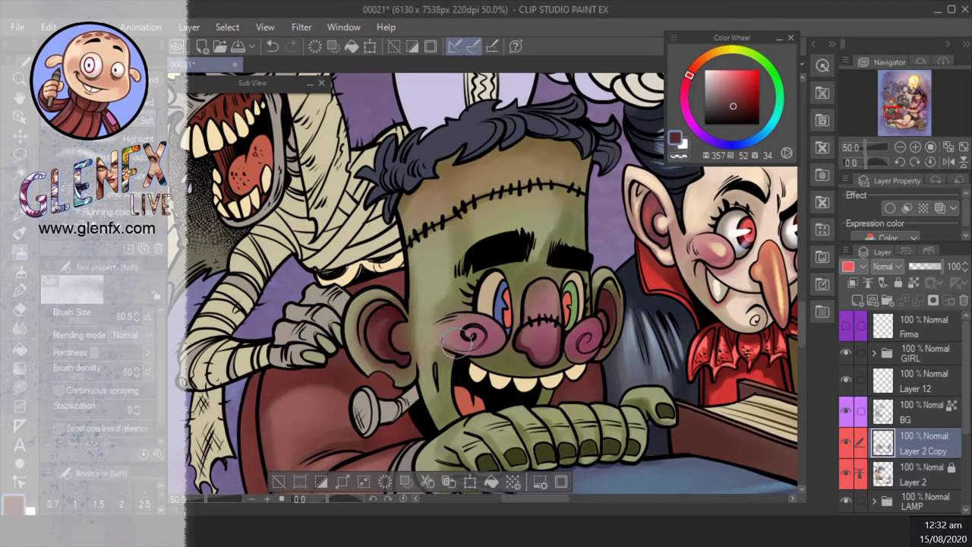
{"action": "mouse_move", "coordinate": [464, 338]}
{"action": "left_mouse_down"}
{"action": "mouse_move", "coordinate": [486, 350]}
{"action": "mouse_move", "coordinate": [460, 349]}
{"action": "left_mouse_up"}
{"action": "left_click_drag", "start_coordinate": [577, 338], "coordinate": [604, 334]}
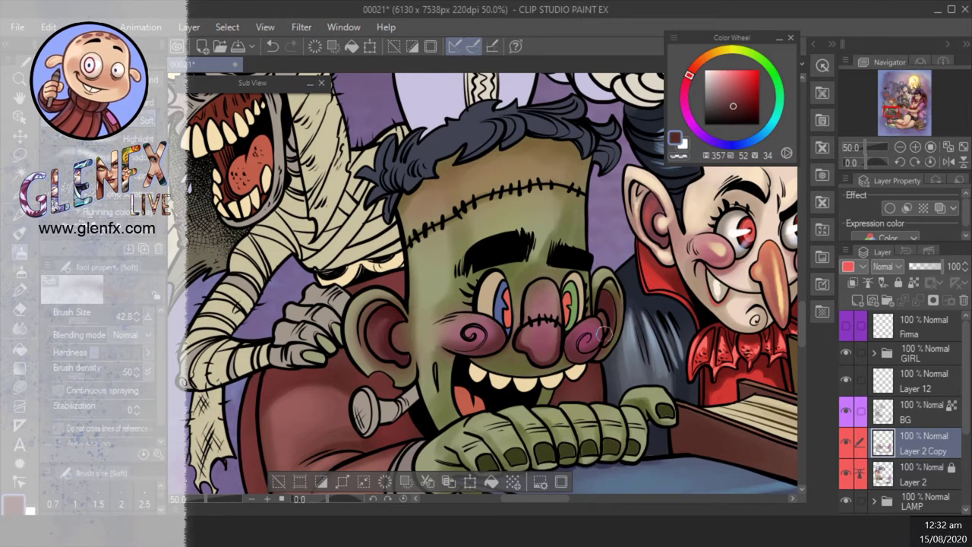
- Highlight both cheeks around their swirls with the sponge brush in salmon of hue 12, saturation 38, value 85
{"action": "key", "text": "b"}
{"action": "left_click", "coordinate": [589, 339], "text": "alt"}
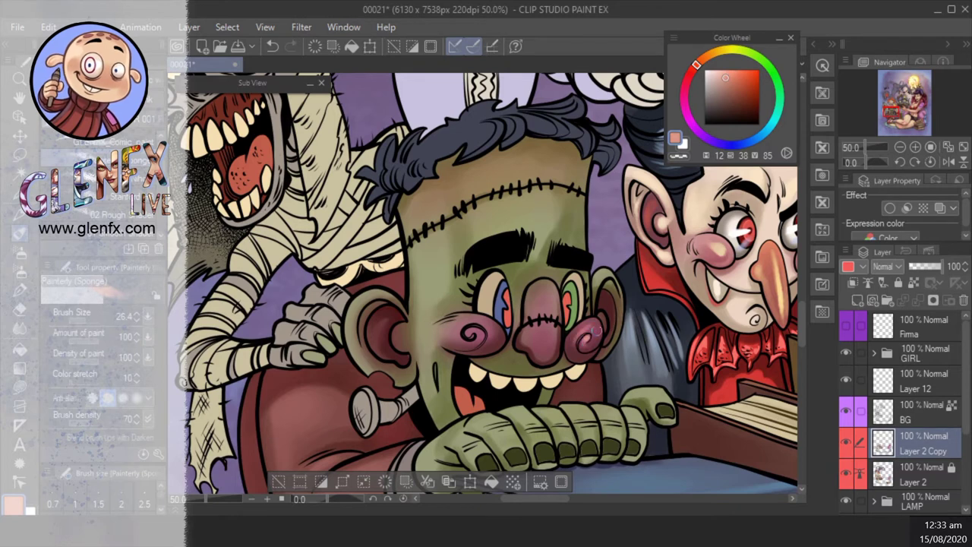
{"action": "left_click_drag", "start_coordinate": [586, 348], "coordinate": [597, 327]}
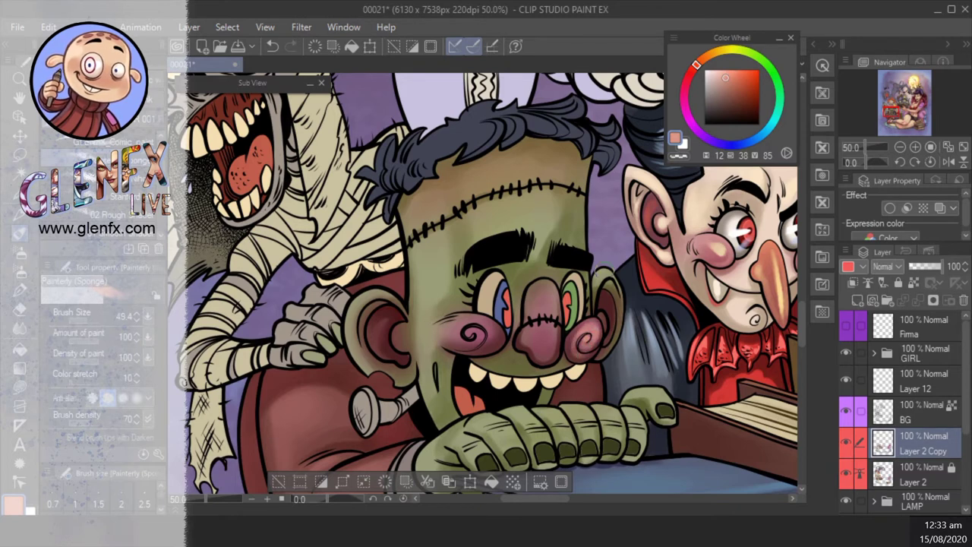
{"action": "mouse_move", "coordinate": [486, 328]}
{"action": "left_mouse_down"}
{"action": "mouse_move", "coordinate": [481, 343]}
{"action": "mouse_move", "coordinate": [463, 342]}
{"action": "left_mouse_up"}
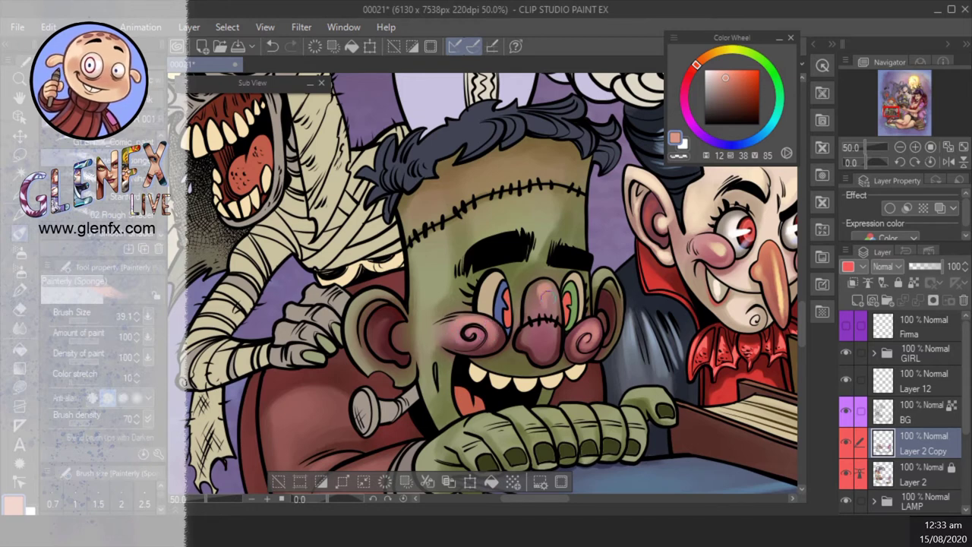
- Highlight the nose up to pale pink of hue 12, saturation 27, value 98 and touch up the cheeks with hue 10, saturation 29, value 94
{"action": "mouse_move", "coordinate": [544, 298]}
{"action": "left_mouse_down"}
{"action": "mouse_move", "coordinate": [546, 354]}
{"action": "mouse_move", "coordinate": [530, 332]}
{"action": "mouse_move", "coordinate": [524, 341]}
{"action": "mouse_move", "coordinate": [530, 329]}
{"action": "mouse_move", "coordinate": [537, 354]}
{"action": "mouse_move", "coordinate": [537, 341]}
{"action": "mouse_move", "coordinate": [549, 342]}
{"action": "mouse_move", "coordinate": [540, 346]}
{"action": "mouse_move", "coordinate": [551, 293]}
{"action": "mouse_move", "coordinate": [562, 357]}
{"action": "left_mouse_up"}
{"action": "left_click_drag", "start_coordinate": [608, 290], "coordinate": [582, 295]}
{"action": "left_click", "coordinate": [517, 328], "text": "alt"}
{"action": "left_click_drag", "start_coordinate": [517, 343], "coordinate": [515, 330]}
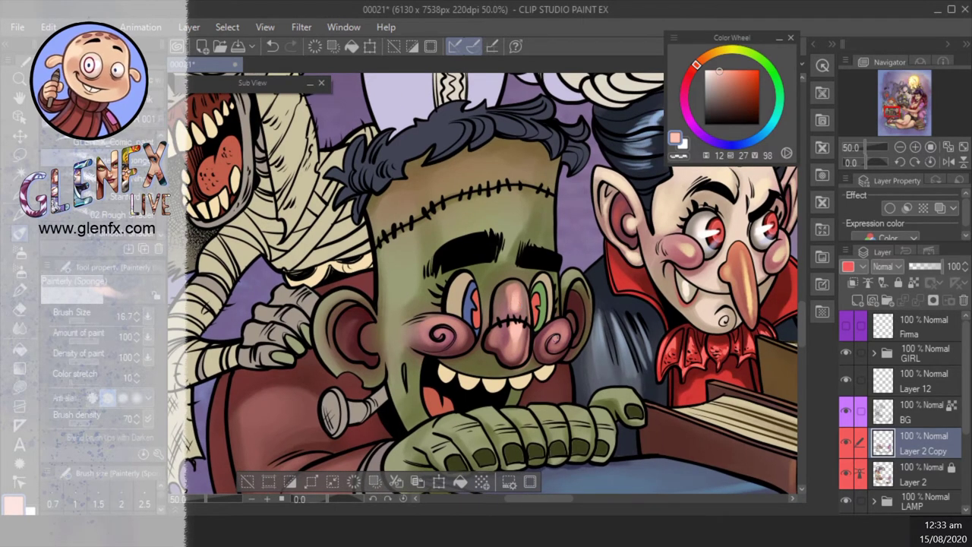
{"action": "left_click", "coordinate": [549, 346], "text": "alt"}
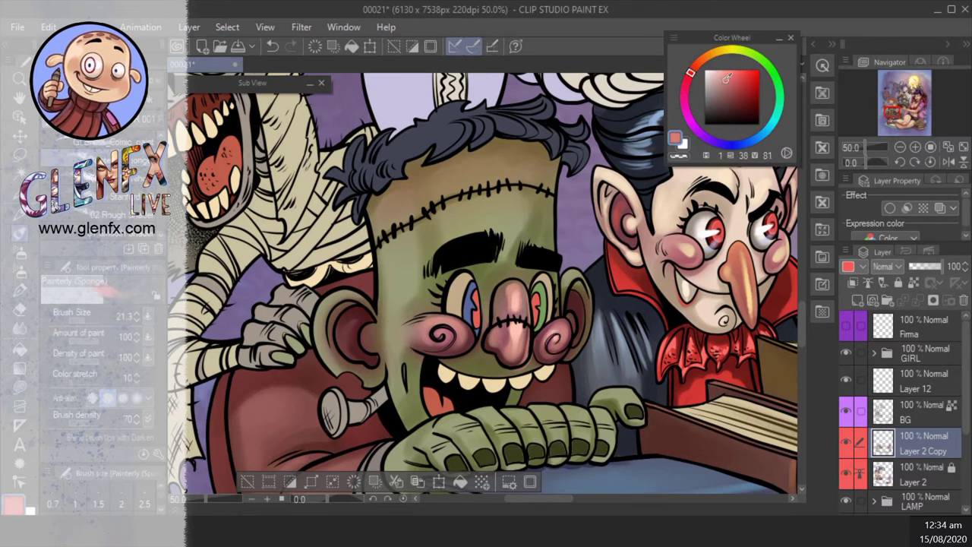
{"action": "left_click", "coordinate": [456, 333], "text": "alt"}
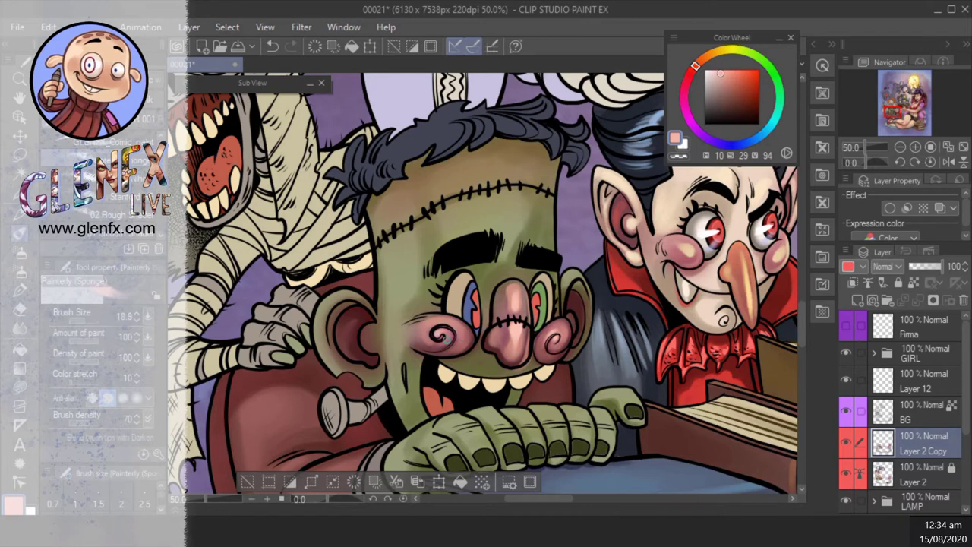
- On the BG layer, recolor the cheek swirls with hue 344, saturation 55, value 41 and the nose linework with hue 344, saturation 73, value 30
{"action": "left_click", "coordinate": [893, 400]}
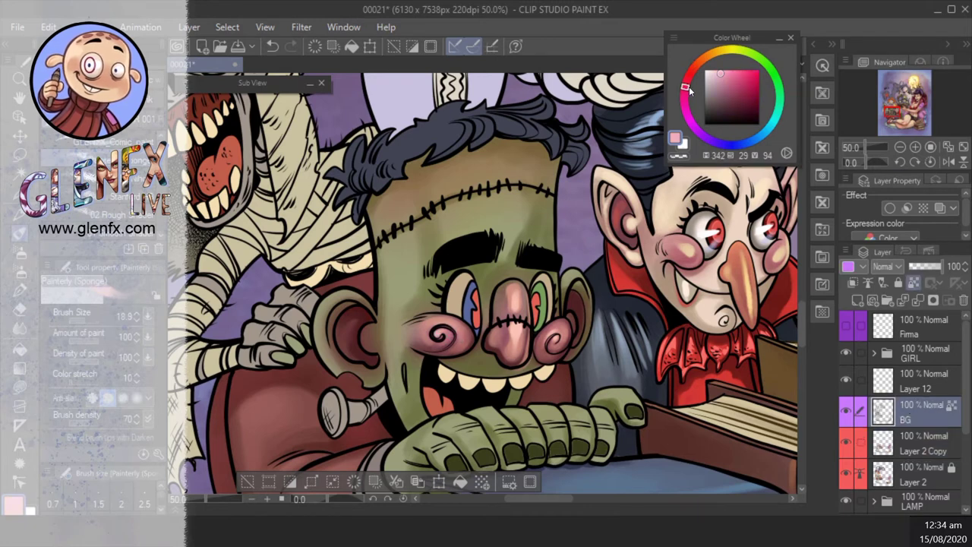
{"action": "left_click", "coordinate": [437, 340], "text": "alt"}
{"action": "left_click", "coordinate": [436, 339]}
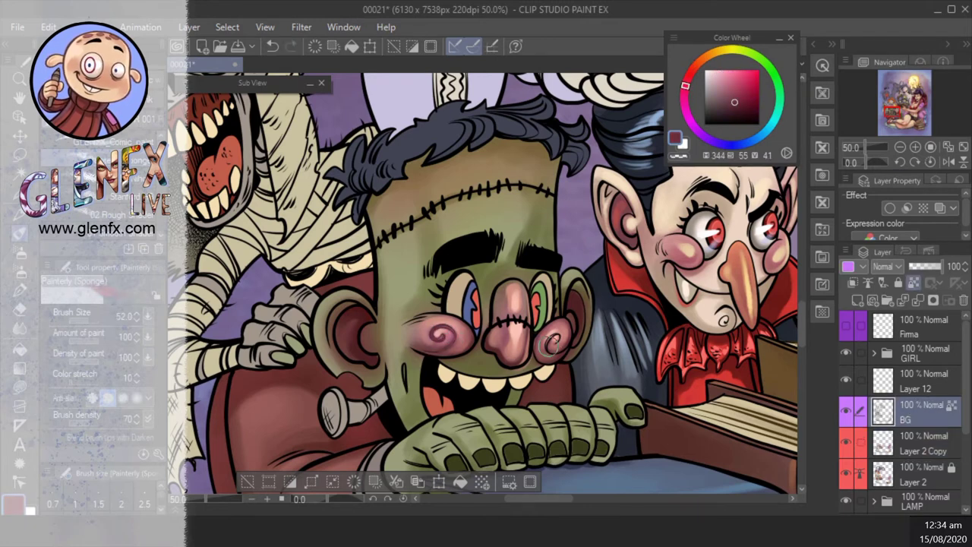
{"action": "key", "text": "ctrl+z"}
{"action": "left_click", "coordinate": [517, 323], "text": "alt"}
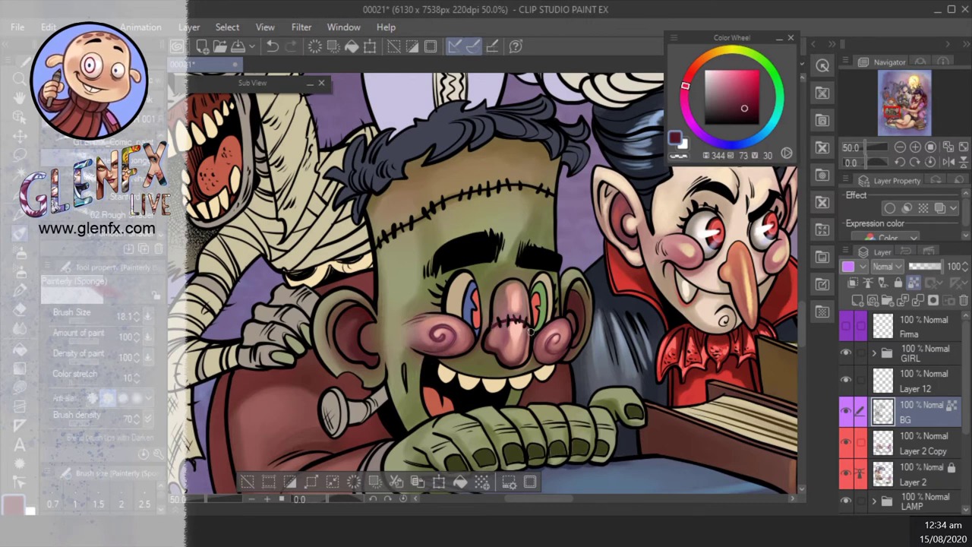
{"action": "left_click_drag", "start_coordinate": [465, 347], "coordinate": [433, 354], "text": "ctrl+alt"}
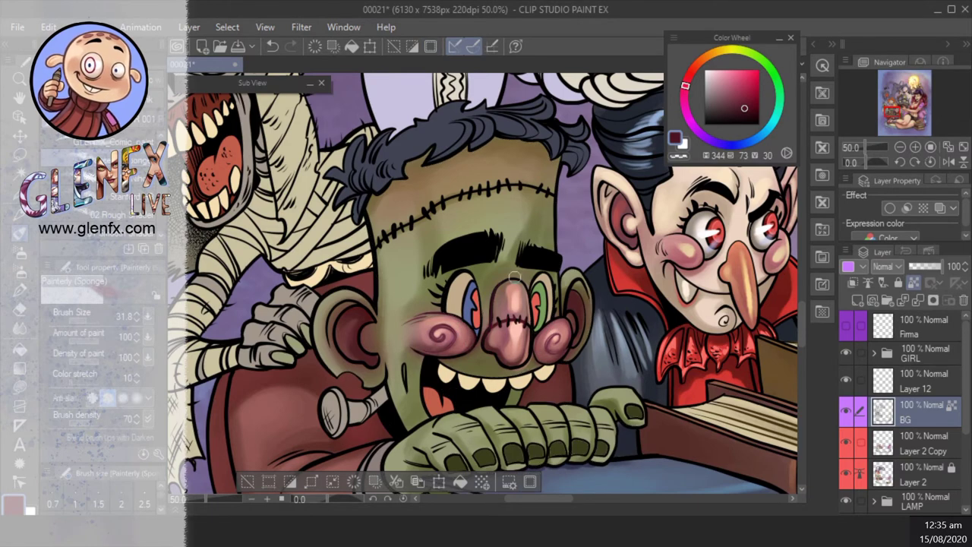
- On Layer 2 Copy, brighten the ears with pinks of hue 2, saturation 32, value 83 and hue 2, saturation 48, value 92
{"action": "left_click", "coordinate": [503, 365], "text": "ctrl+shift"}
{"action": "left_click", "coordinate": [530, 370], "text": "alt"}
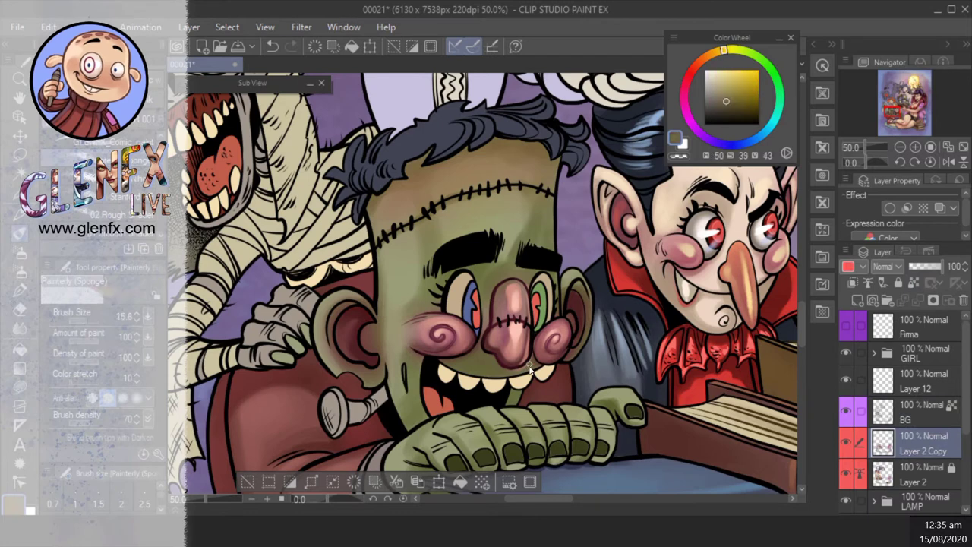
{"action": "left_click_drag", "start_coordinate": [448, 327], "coordinate": [454, 337]}
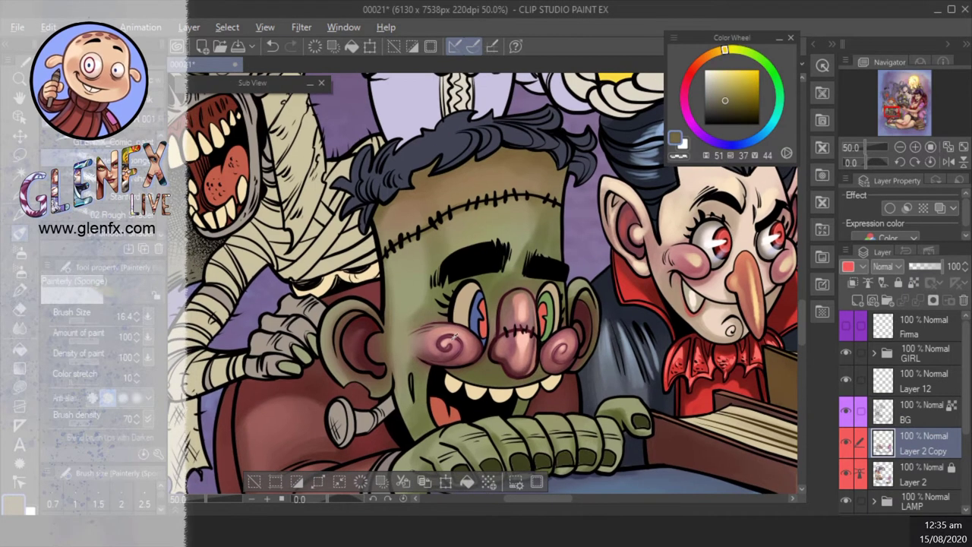
{"action": "left_click", "coordinate": [342, 320], "text": "alt"}
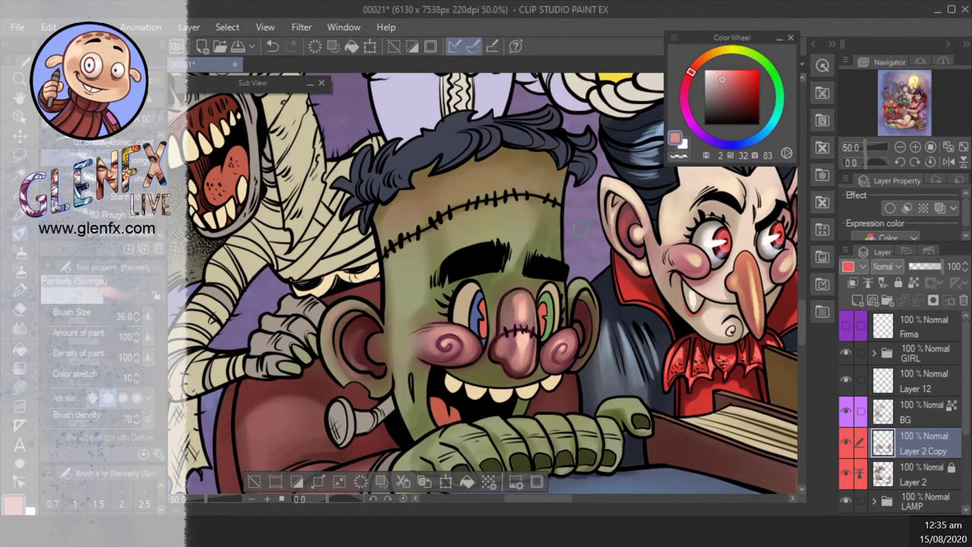
{"action": "left_click", "coordinate": [585, 312], "text": "alt"}
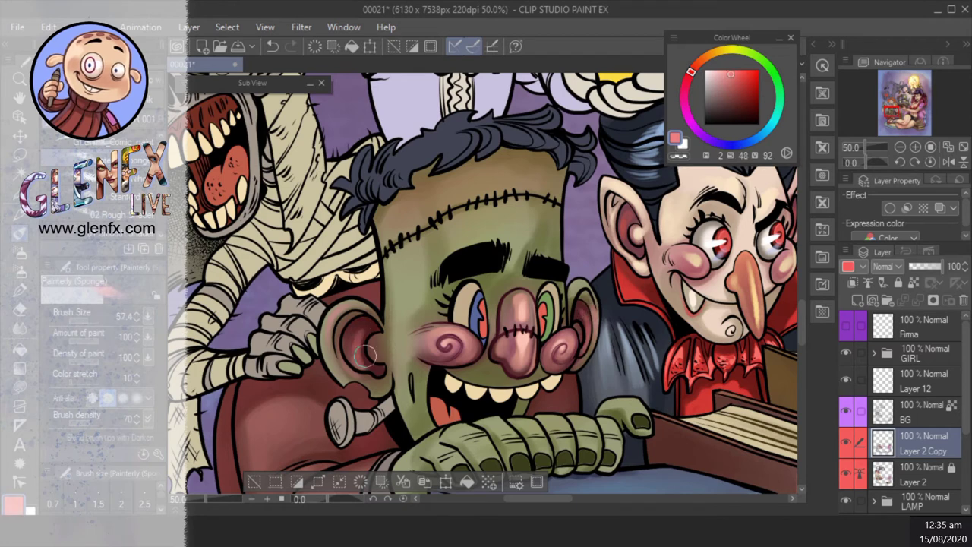
- Add warm orange highlights of hue 23, saturation 47, value 84 to the rims and folds of both ears
{"action": "left_click", "coordinate": [703, 59]}
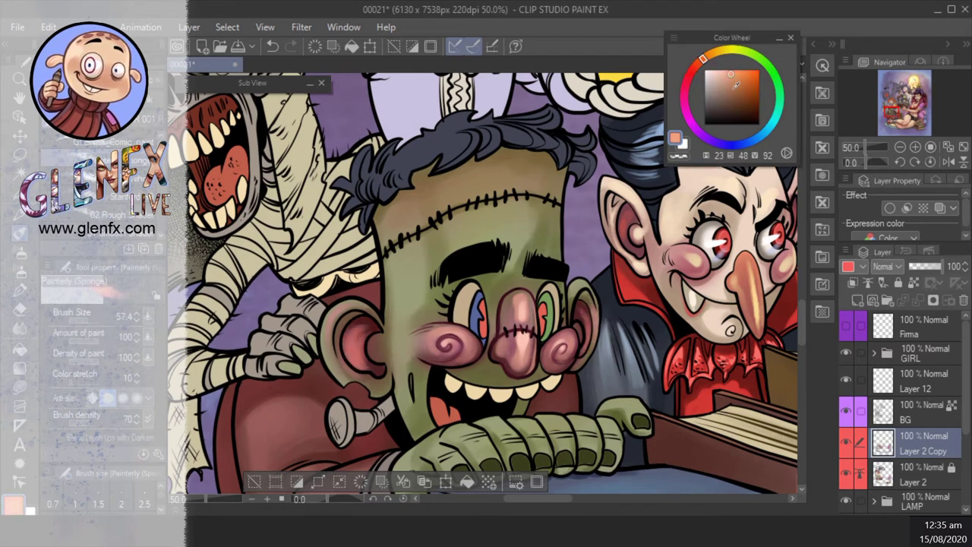
{"action": "left_click", "coordinate": [730, 79]}
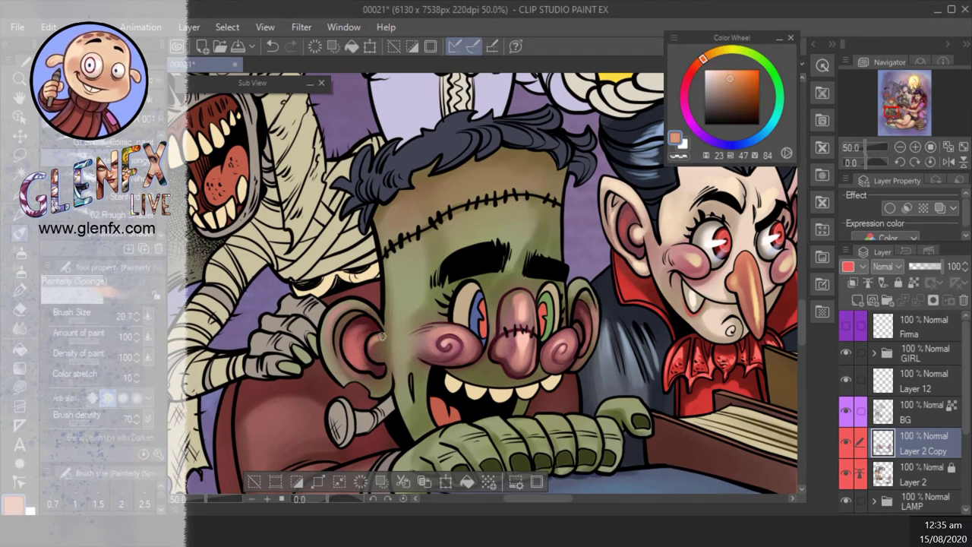
{"action": "mouse_move", "coordinate": [327, 332]}
{"action": "left_mouse_down"}
{"action": "mouse_move", "coordinate": [331, 356]}
{"action": "mouse_move", "coordinate": [370, 358]}
{"action": "left_mouse_up"}
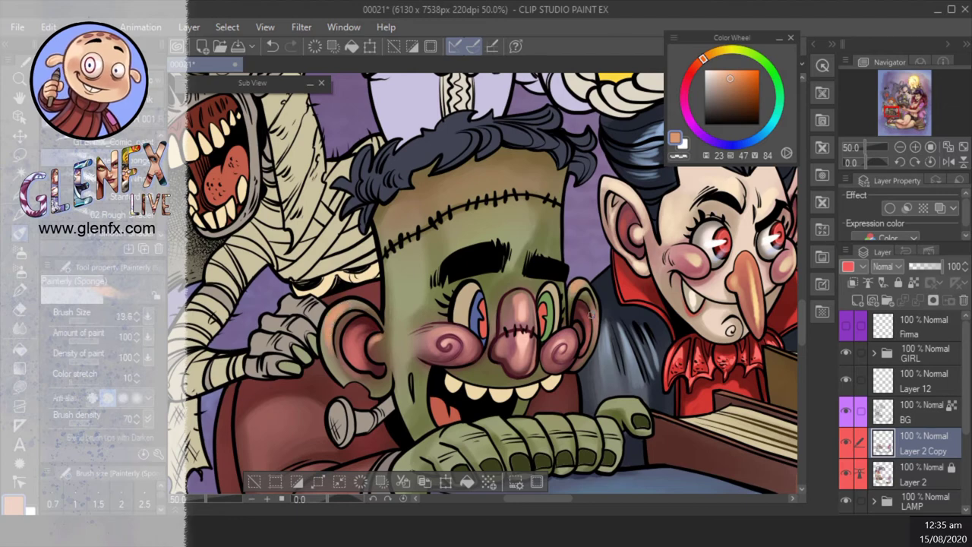
{"action": "scroll", "coordinate": [577, 304], "scroll_direction": "up", "scroll_amount": 1}
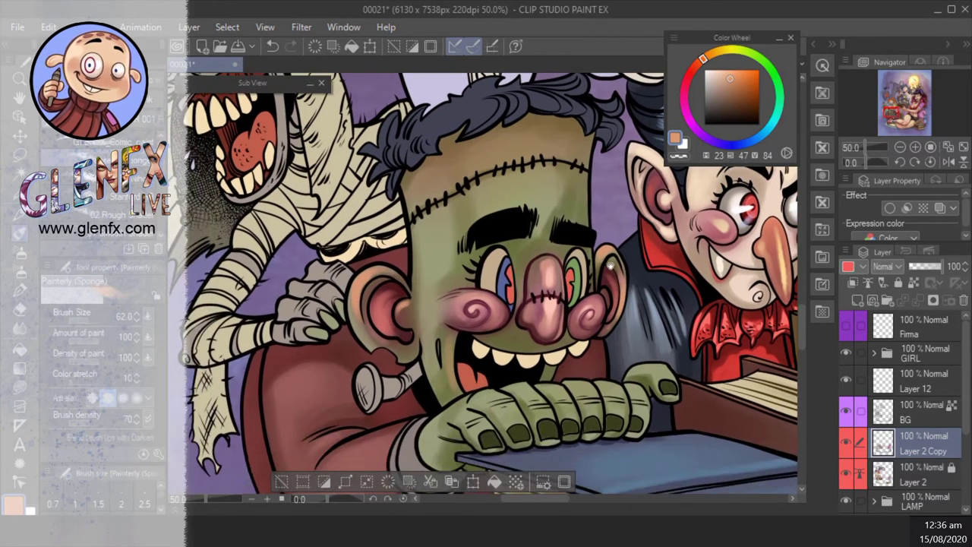
- Highlight the skin along the stitched forehead scar in light yellow-green of hue 66, saturation 31, value 76
{"action": "scroll", "coordinate": [558, 254], "scroll_direction": "down", "scroll_amount": 1}
{"action": "left_click", "coordinate": [557, 266], "text": "alt"}
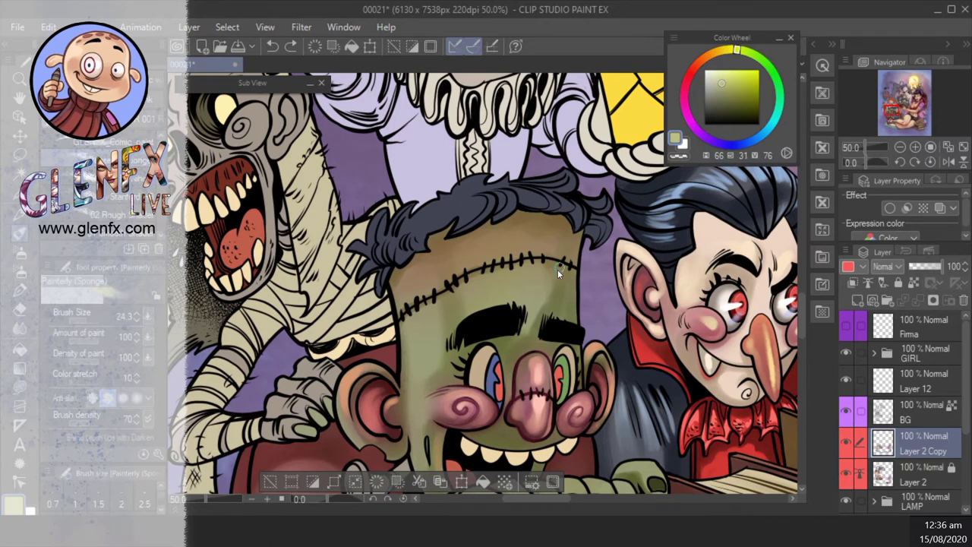
{"action": "mouse_move", "coordinate": [541, 260]}
{"action": "left_mouse_down"}
{"action": "mouse_move", "coordinate": [483, 273]}
{"action": "mouse_move", "coordinate": [427, 302]}
{"action": "left_mouse_up"}
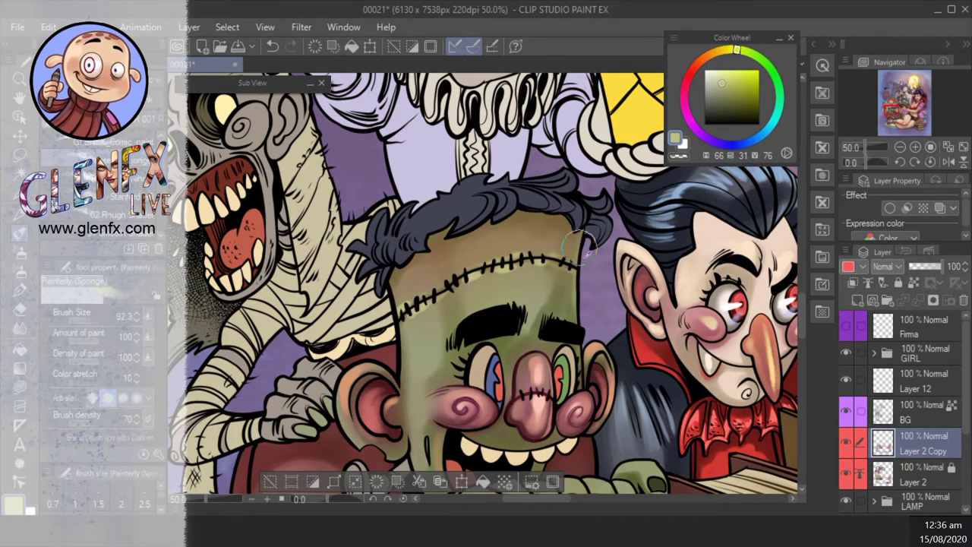
{"action": "scroll", "coordinate": [557, 318], "scroll_direction": "up", "scroll_amount": 1}
- Highlight the skin around the mouth and the hand's knuckles and thumb, lightening the yellow-green to hue 66, saturation 31, value 81
{"action": "scroll", "coordinate": [475, 279], "scroll_direction": "down", "scroll_amount": 1}
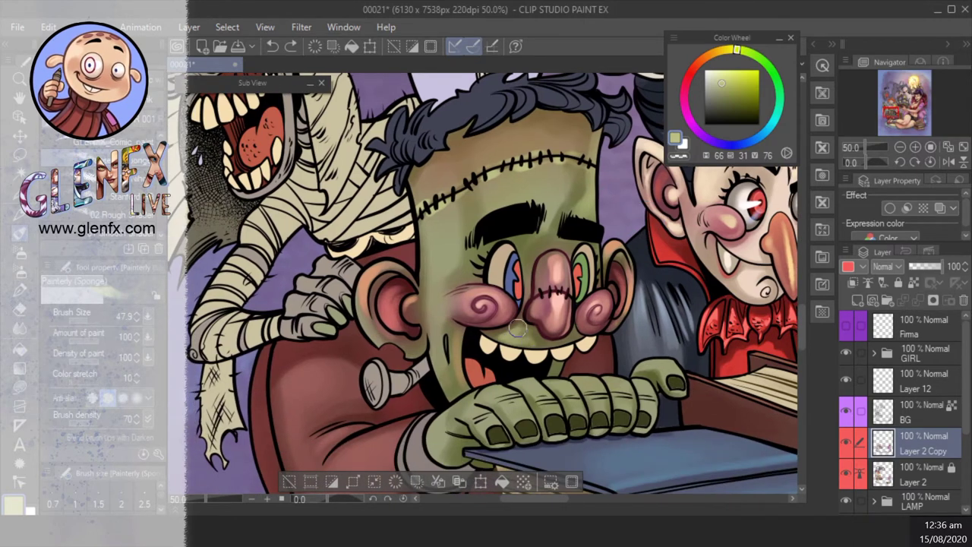
{"action": "left_click_drag", "start_coordinate": [507, 335], "coordinate": [524, 333]}
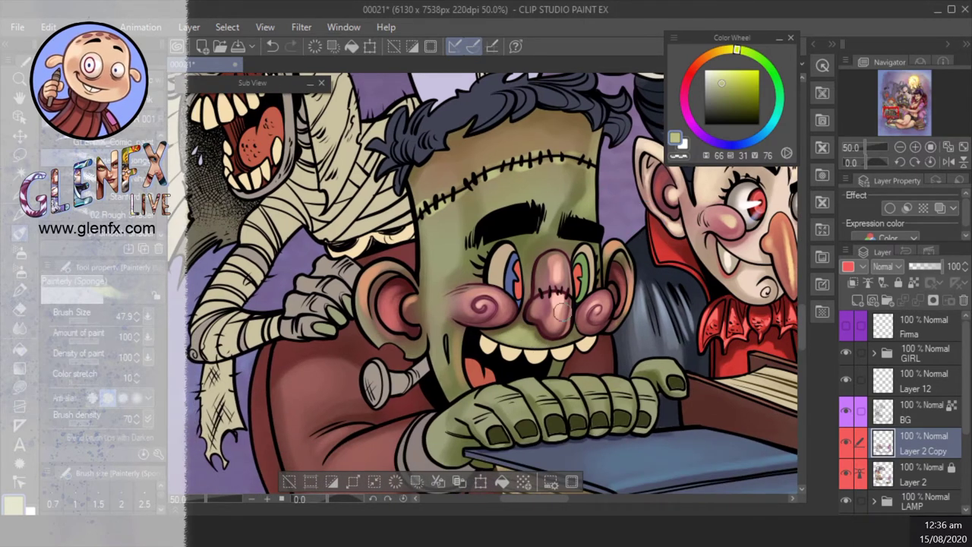
{"action": "scroll", "coordinate": [510, 341], "scroll_direction": "down", "scroll_amount": 1}
{"action": "key", "text": "bracketleft"}
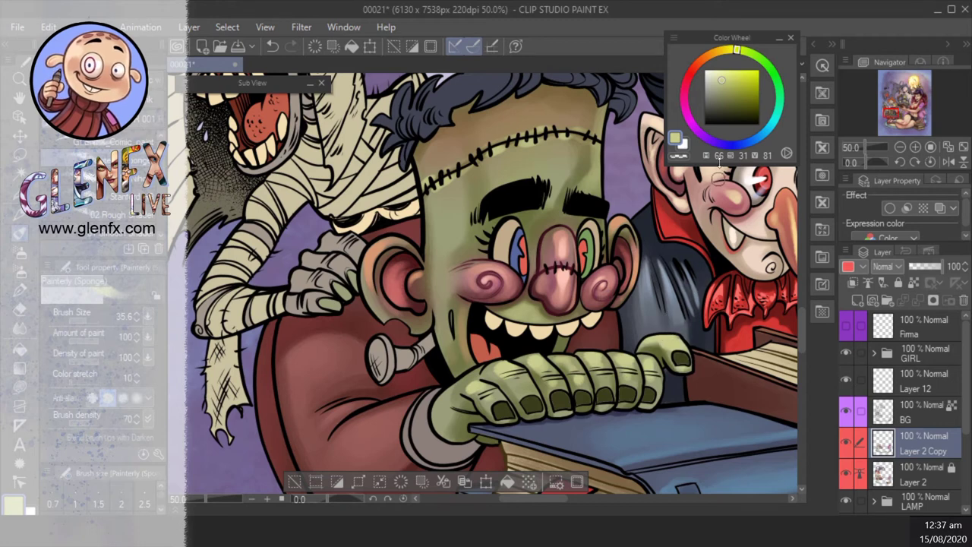
- Deepen the shadows on the wrist, back of the hand and between the fingers in dark olive of hue 66, saturation 40, value 26
{"action": "left_click", "coordinate": [732, 104]}
{"action": "left_click", "coordinate": [726, 111]}
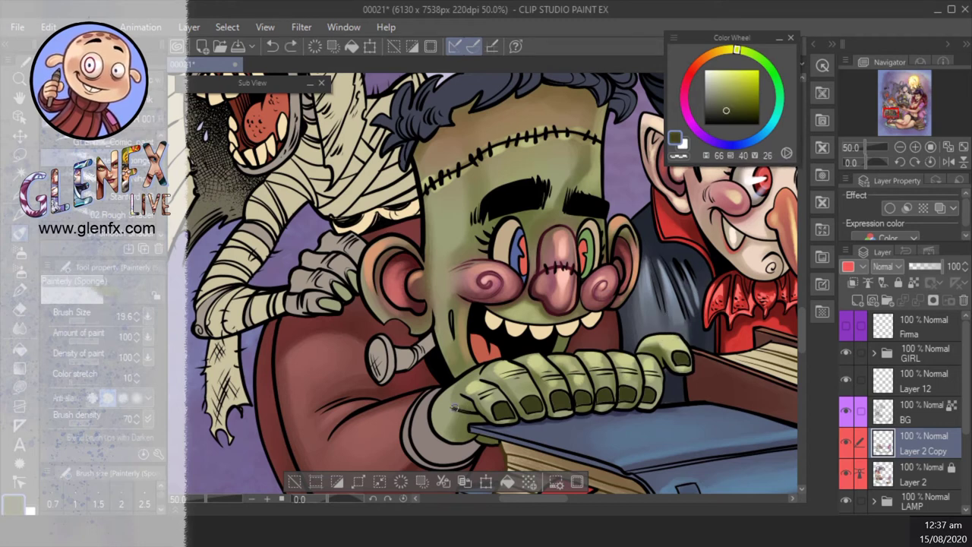
{"action": "left_click_drag", "start_coordinate": [459, 431], "coordinate": [473, 435]}
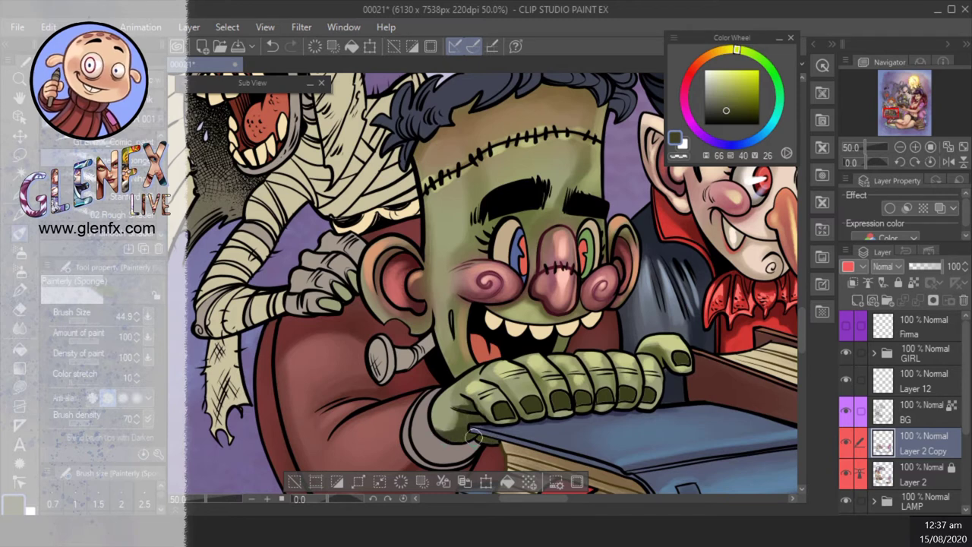
{"action": "mouse_move", "coordinate": [482, 380]}
{"action": "left_mouse_down"}
{"action": "mouse_move", "coordinate": [524, 424]}
{"action": "mouse_move", "coordinate": [541, 370]}
{"action": "mouse_move", "coordinate": [548, 420]}
{"action": "left_mouse_up"}
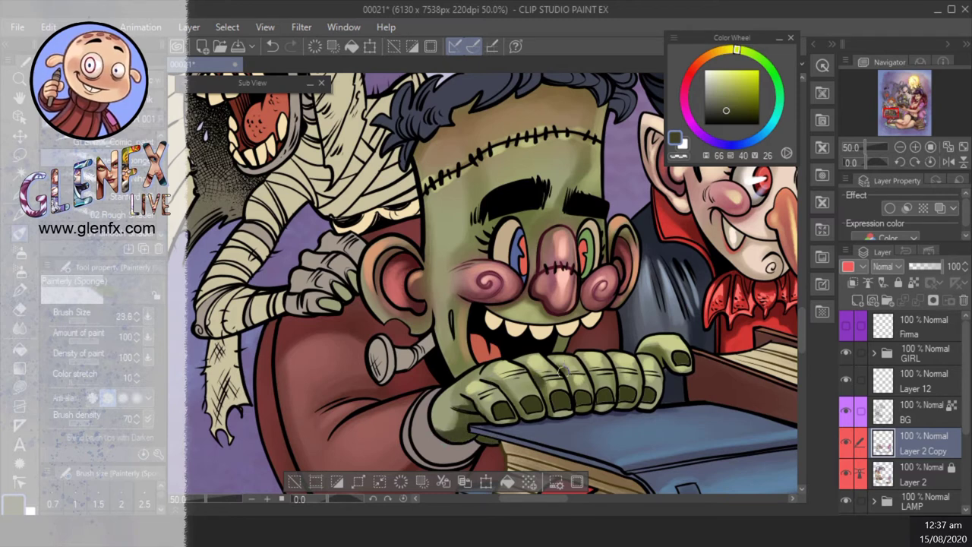
{"action": "left_click_drag", "start_coordinate": [564, 372], "coordinate": [623, 375]}
- Brighten the thumb, the forehead and the skin around the brows in light yellow-green of hue 66, saturation 31, value 81
{"action": "left_click", "coordinate": [675, 366], "text": "alt"}
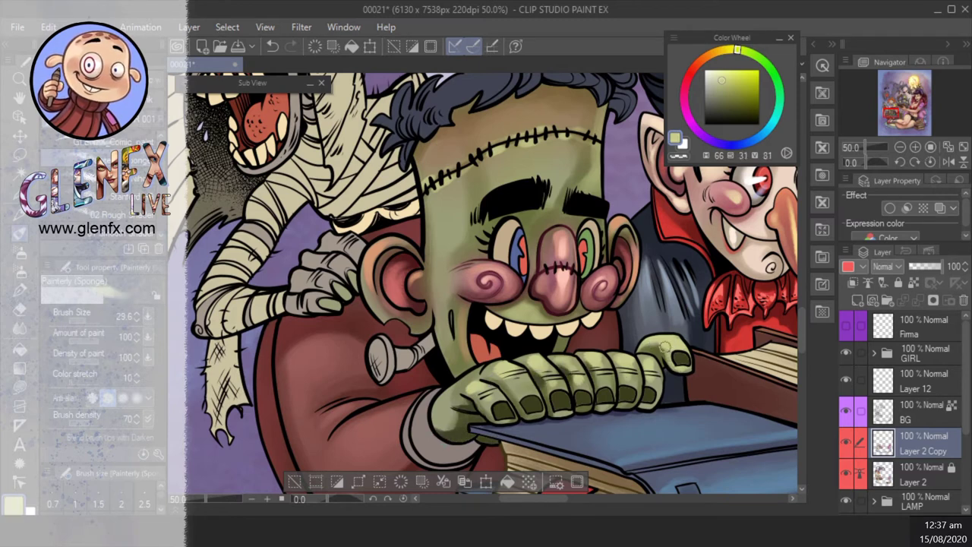
{"action": "left_click_drag", "start_coordinate": [703, 296], "coordinate": [697, 372]}
{"action": "mouse_move", "coordinate": [556, 248]}
{"action": "left_mouse_down"}
{"action": "mouse_move", "coordinate": [521, 236]}
{"action": "mouse_move", "coordinate": [579, 246]}
{"action": "mouse_move", "coordinate": [577, 237]}
{"action": "left_mouse_up"}
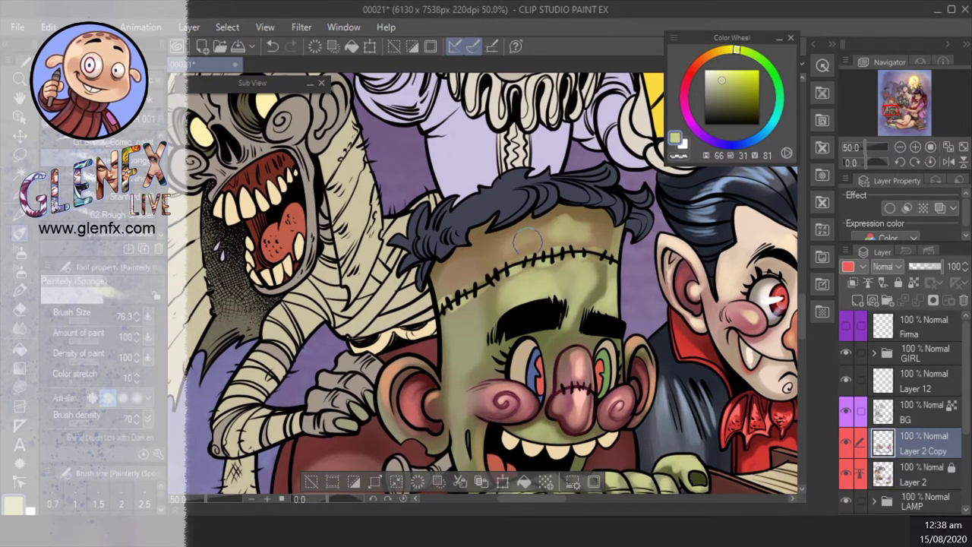
{"action": "key", "text": "ctrl+minus"}
{"action": "left_click_drag", "start_coordinate": [449, 382], "coordinate": [425, 330]}
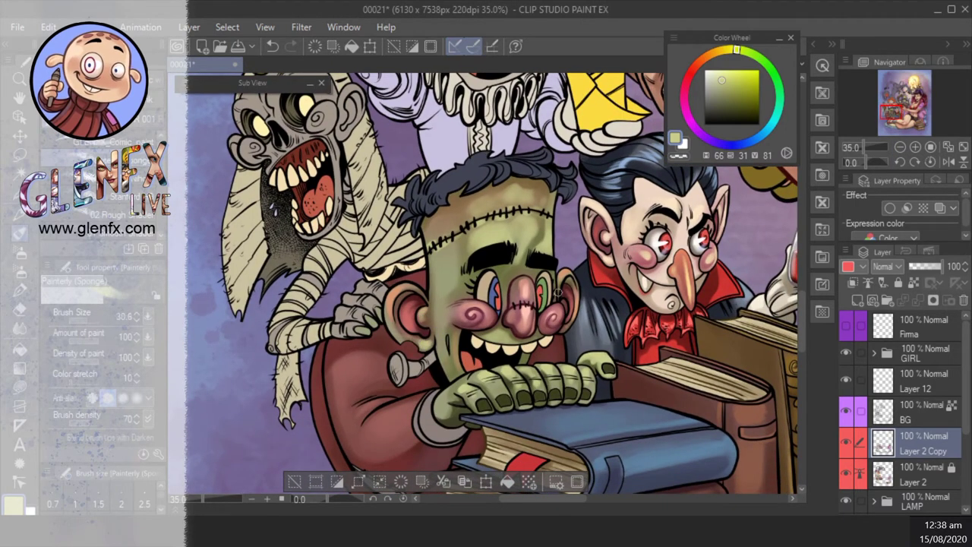
- Brighten the ears in light yellow-green and add light blue reflections of hue 201, saturation 38, value 90 to the skin
{"action": "left_click_drag", "start_coordinate": [574, 323], "coordinate": [581, 315]}
{"action": "left_click_drag", "start_coordinate": [408, 297], "coordinate": [413, 302]}
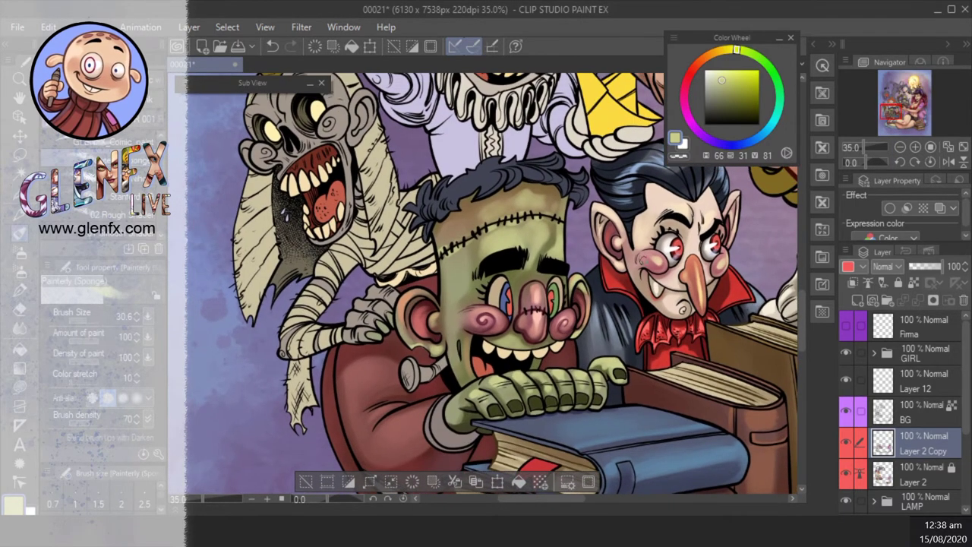
{"action": "mouse_move", "coordinate": [736, 50]}
{"action": "left_mouse_down"}
{"action": "mouse_move", "coordinate": [781, 95]}
{"action": "mouse_move", "coordinate": [761, 134]}
{"action": "left_mouse_up"}
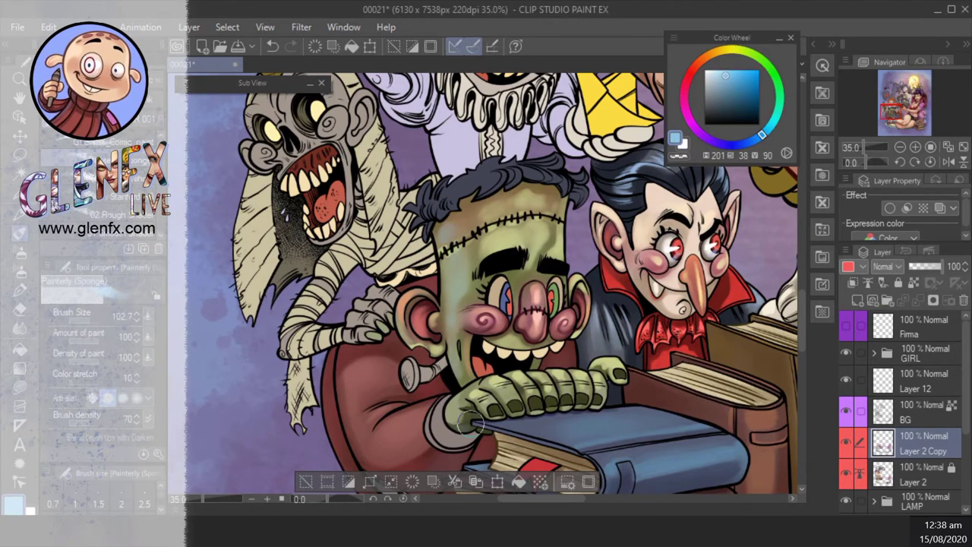
- Blend the skin around the mouth, fingers and eyes with olive tones of hue 63, saturation 33, value 67 and hue 56, saturation 35, value 47
{"action": "scroll", "coordinate": [471, 421], "scroll_direction": "up", "scroll_amount": 2}
{"action": "left_click", "coordinate": [448, 354], "text": "alt"}
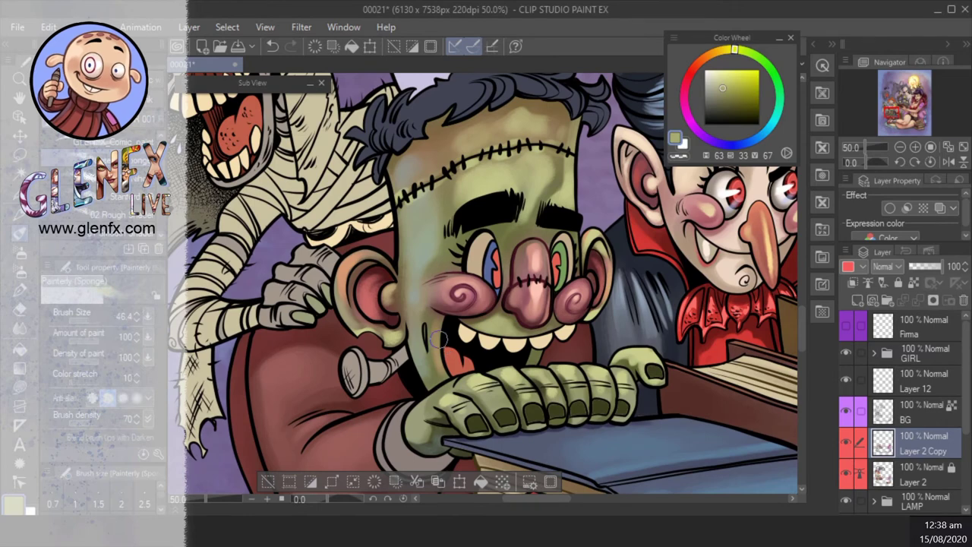
{"action": "left_click_drag", "start_coordinate": [439, 339], "coordinate": [434, 349]}
{"action": "left_click_drag", "start_coordinate": [524, 368], "coordinate": [533, 413]}
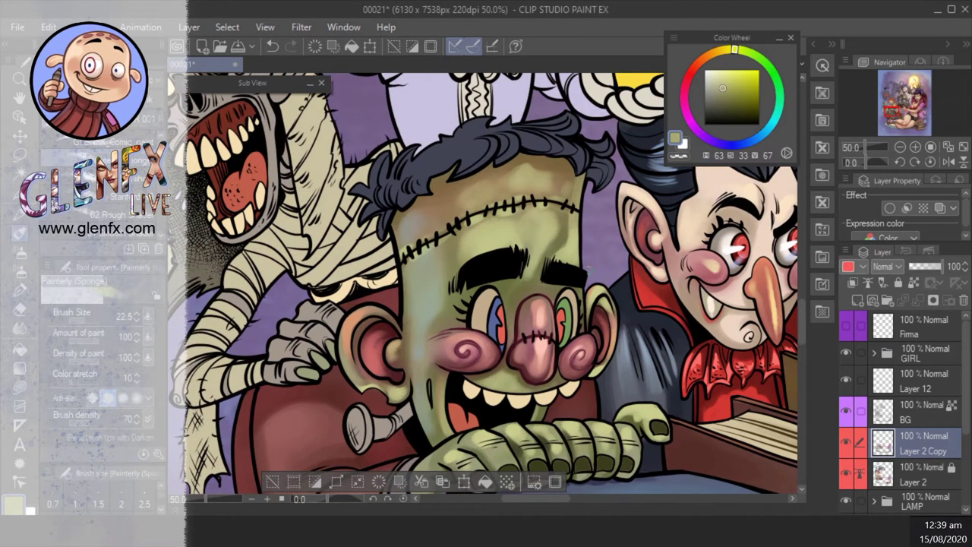
{"action": "left_click", "coordinate": [540, 281], "text": "alt"}
{"action": "left_click_drag", "start_coordinate": [540, 281], "coordinate": [556, 284]}
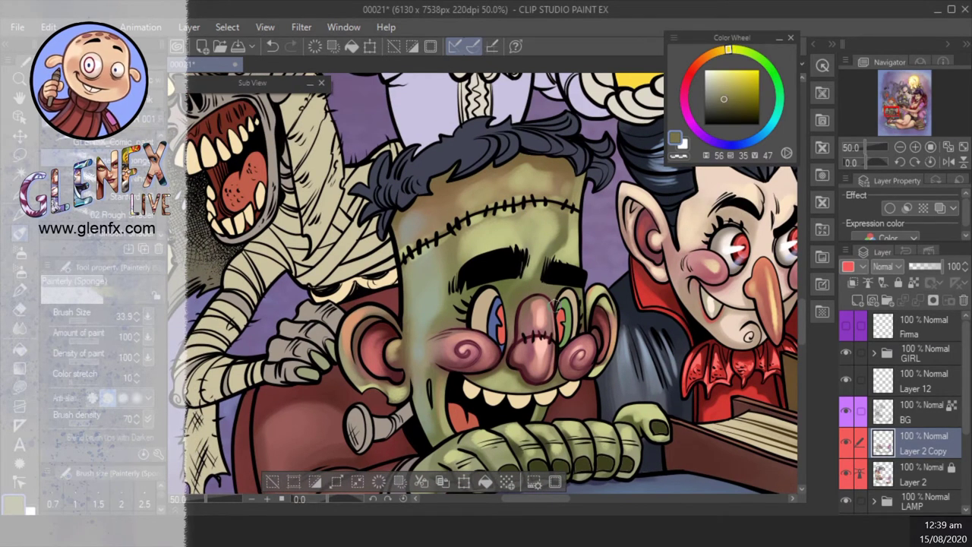
{"action": "key", "text": "ctrl+d"}
- Recolor the nose outline and forehead scar line on the BG layer in dark maroon of hue 344, saturation 74, value 24
{"action": "left_click", "coordinate": [922, 411]}
{"action": "left_click", "coordinate": [916, 147]}
{"action": "left_click", "coordinate": [510, 355], "text": "alt"}
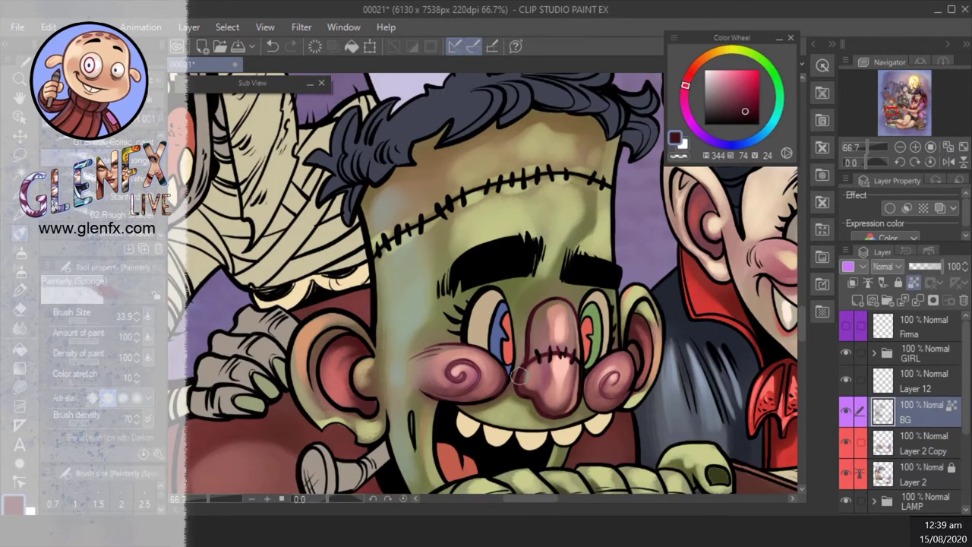
{"action": "left_click_drag", "start_coordinate": [577, 332], "coordinate": [575, 372]}
{"action": "left_click_drag", "start_coordinate": [603, 225], "coordinate": [560, 222]}
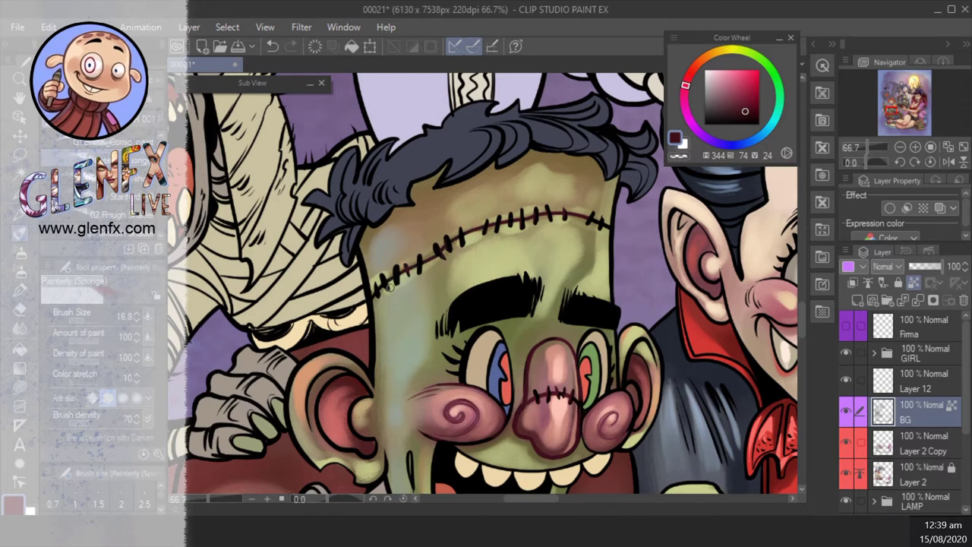
{"action": "left_click_drag", "start_coordinate": [608, 219], "coordinate": [630, 154]}
- Recolor the inner ear lines, cheek crease and knuckle wrinkles in deep maroon of hue 344, saturation 84, value 20
{"action": "left_click", "coordinate": [383, 335], "text": "alt"}
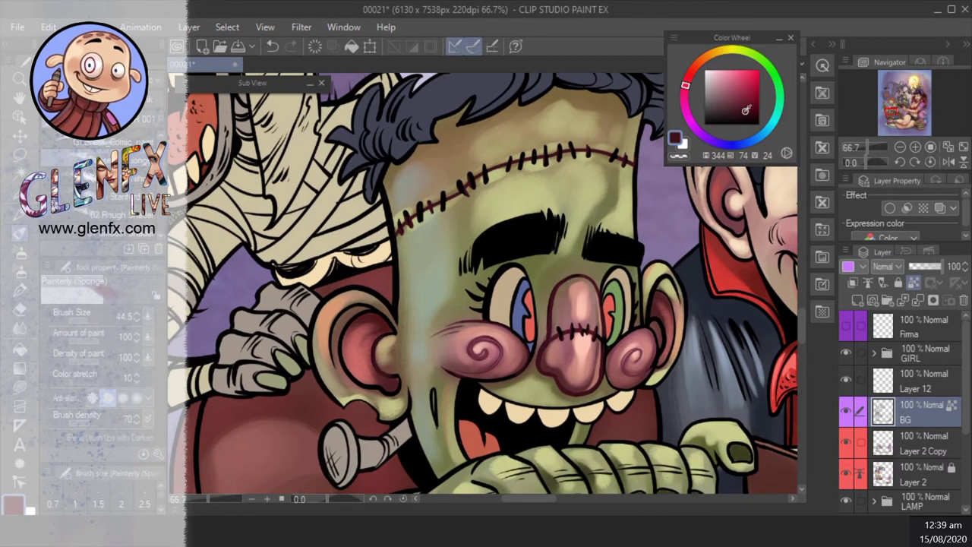
{"action": "mouse_move", "coordinate": [338, 319]}
{"action": "left_mouse_down"}
{"action": "mouse_move", "coordinate": [341, 372]}
{"action": "mouse_move", "coordinate": [389, 393]}
{"action": "left_mouse_up"}
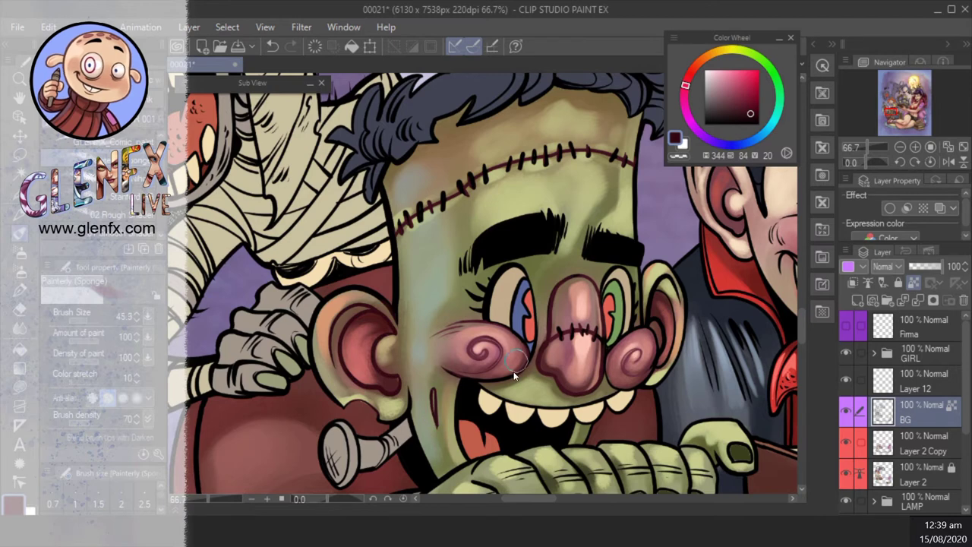
{"action": "key", "text": "ctrl+z"}
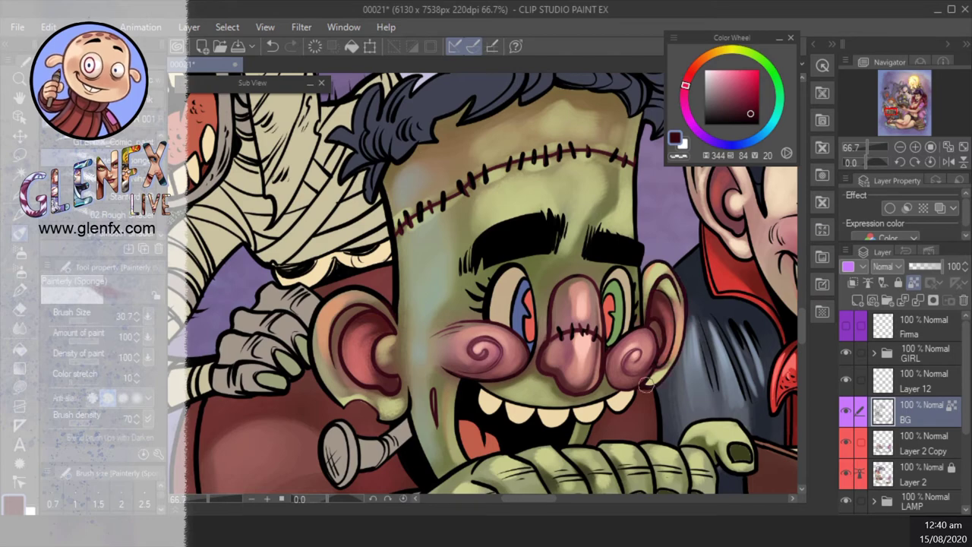
{"action": "left_click_drag", "start_coordinate": [653, 380], "coordinate": [667, 302]}
{"action": "left_click_drag", "start_coordinate": [450, 430], "coordinate": [473, 439]}
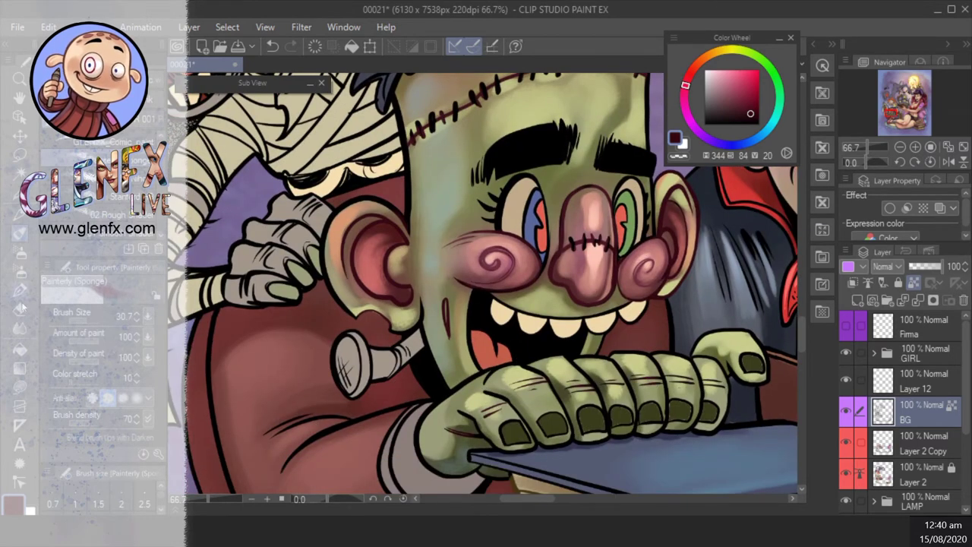
- Fill the fingernails on Layer 2 Copy with dark olive of hue 67, saturation 55, value 24
{"action": "left_click", "coordinate": [20, 347]}
{"action": "left_click", "coordinate": [924, 440]}
{"action": "left_click", "coordinate": [757, 368], "text": "alt"}
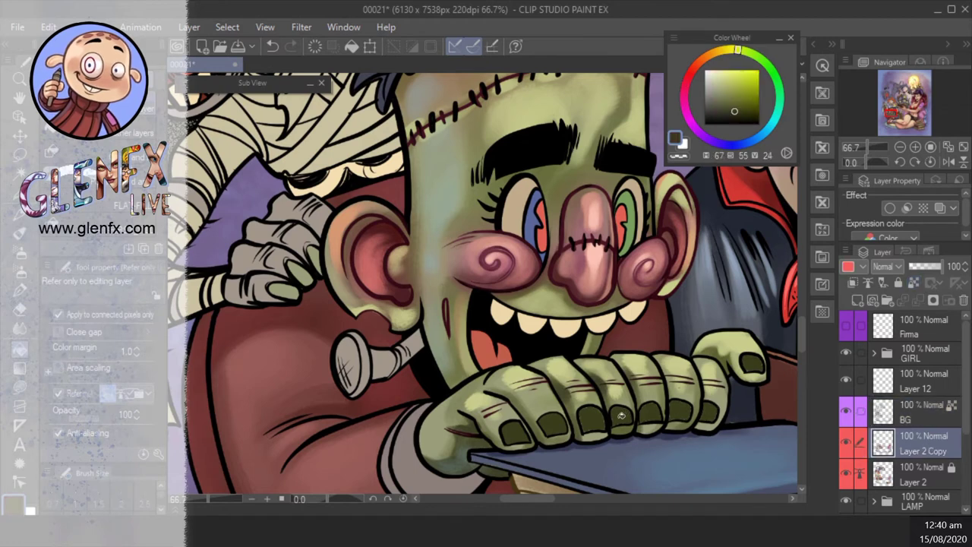
- Select the fingernails and highlight them in grey-green of hue 67, saturation 21, value 66 and beige of hue 34, saturation 19, value 62
{"action": "left_click", "coordinate": [20, 231]}
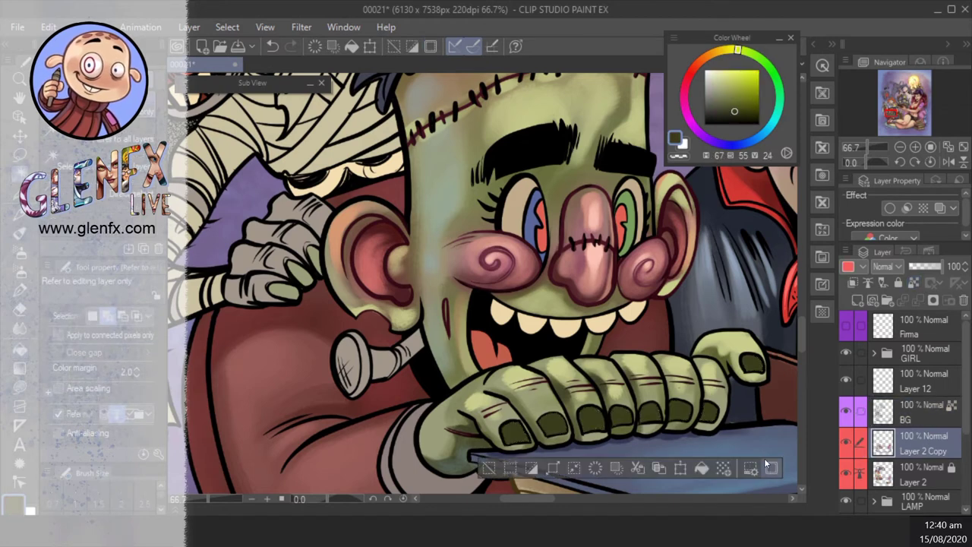
{"action": "left_click", "coordinate": [532, 410], "text": "alt"}
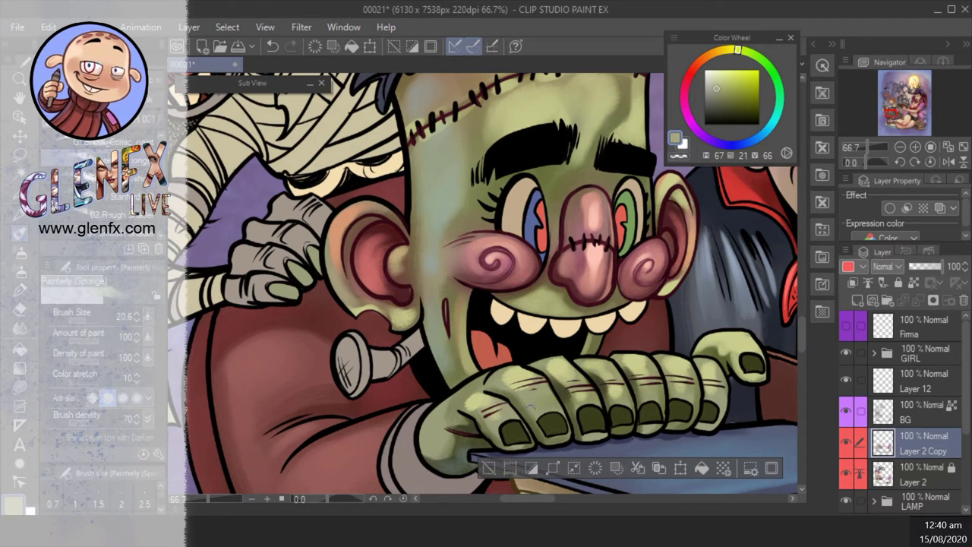
{"action": "left_click_drag", "start_coordinate": [589, 427], "coordinate": [616, 416]}
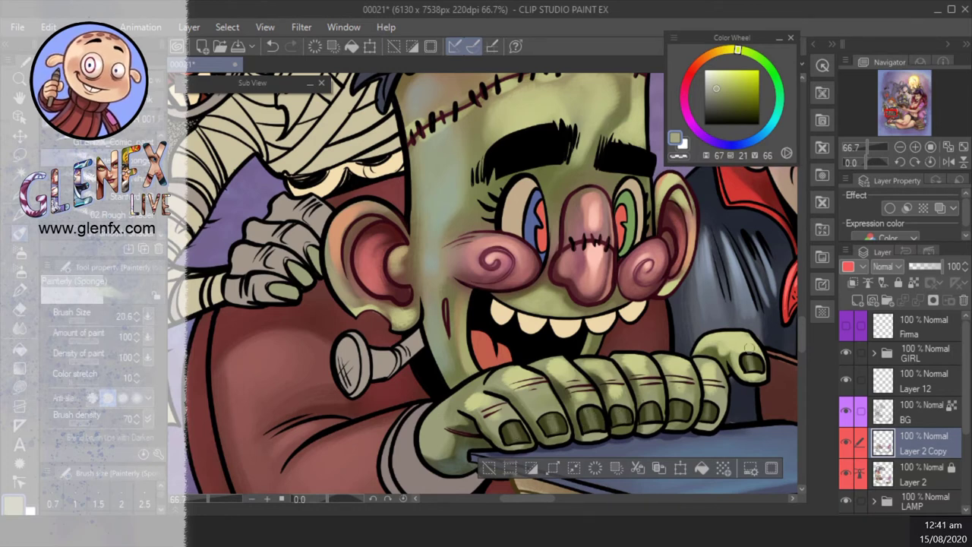
{"action": "left_click", "coordinate": [717, 87]}
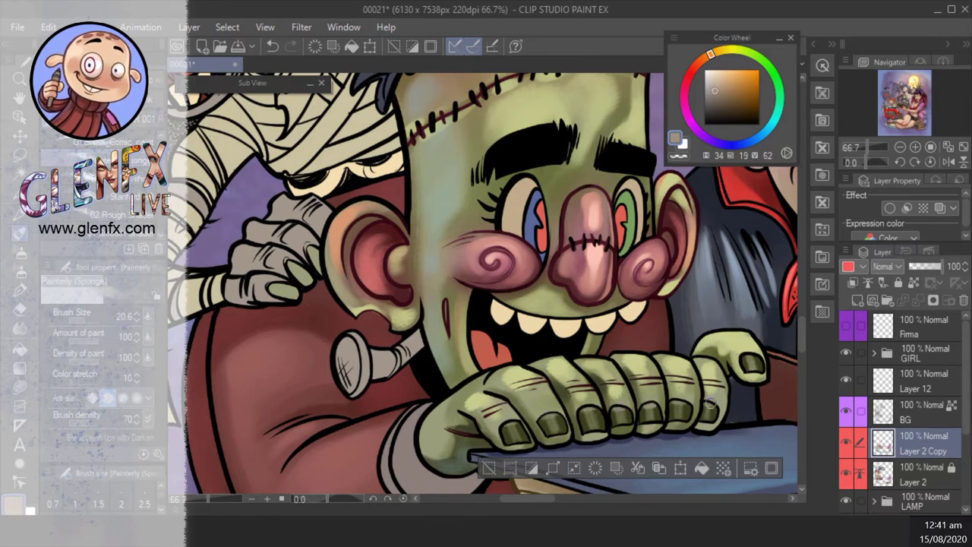
{"action": "key", "text": "ctrl+d"}
- Select the Frankenstein figure's tongue and shade it in muted red of hue 359, saturation 47, value 62
{"action": "key", "text": "g"}
{"action": "scroll", "coordinate": [553, 371], "scroll_direction": "up", "scroll_amount": 3}
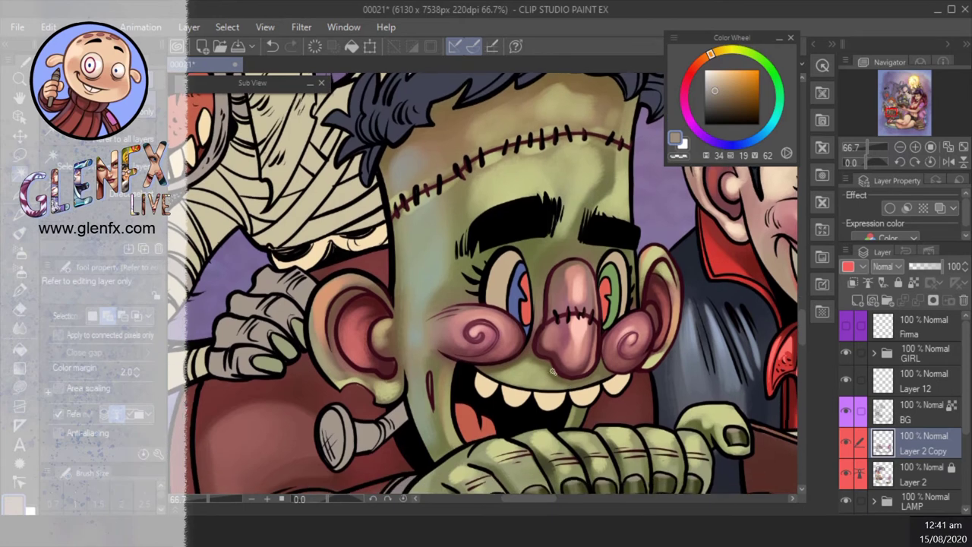
{"action": "scroll", "coordinate": [553, 370], "scroll_direction": "down", "scroll_amount": 1}
{"action": "left_click", "coordinate": [480, 410]}
{"action": "key", "text": "b"}
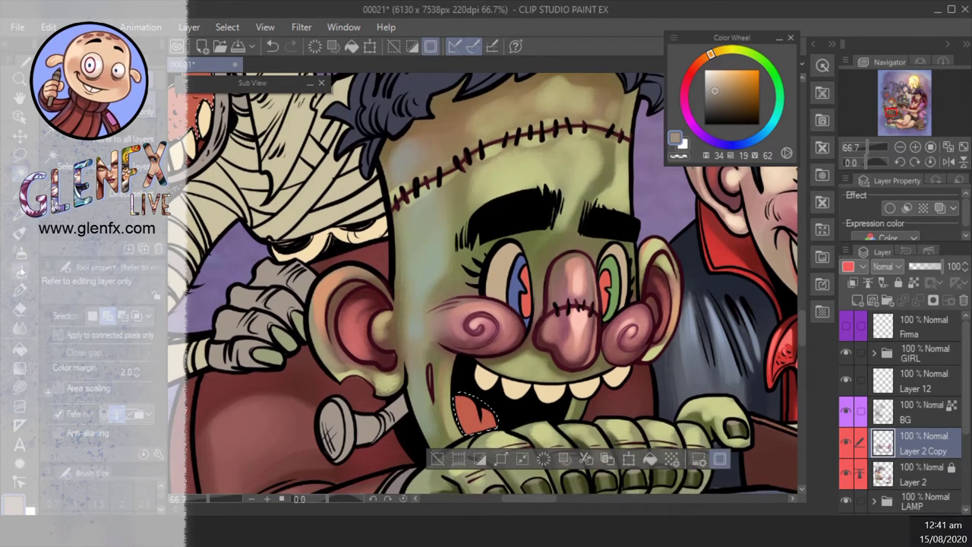
{"action": "scroll", "coordinate": [480, 410], "scroll_direction": "down", "scroll_amount": 2}
{"action": "left_click", "coordinate": [515, 348], "text": "alt"}
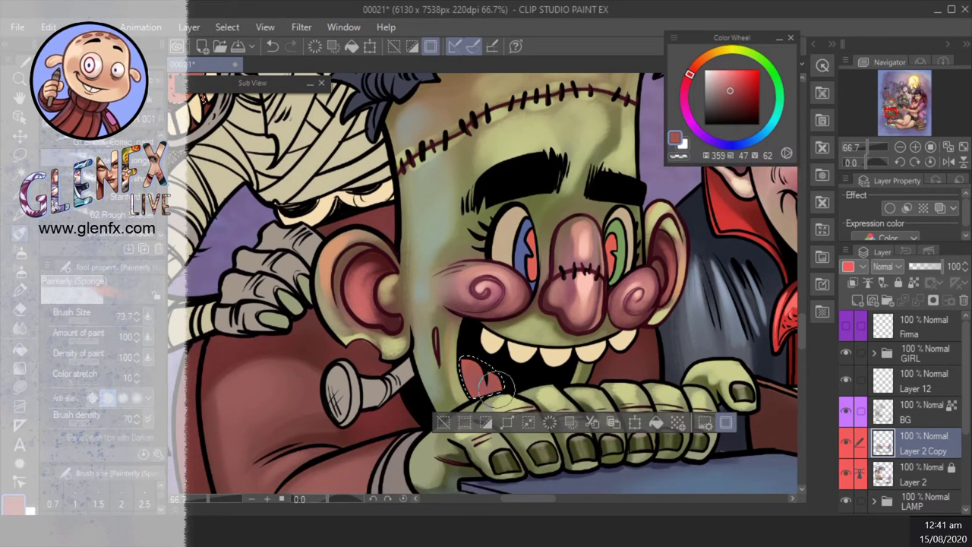
- Highlight the tongue with a smaller brush in light pink of hue 359, saturation 24, value 94
{"action": "key", "text": "bracketleft"}
{"action": "key", "text": "bracketleft"}
{"action": "key", "text": "bracketleft"}
{"action": "key", "text": "bracketleft"}
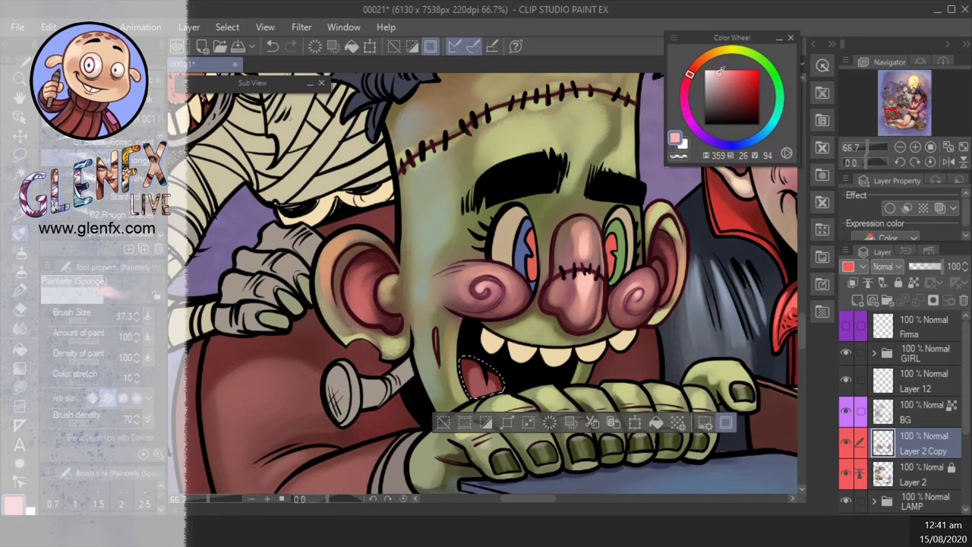
{"action": "left_click", "coordinate": [480, 377], "text": "alt"}
{"action": "scroll", "coordinate": [486, 341], "scroll_direction": "up", "scroll_amount": 1}
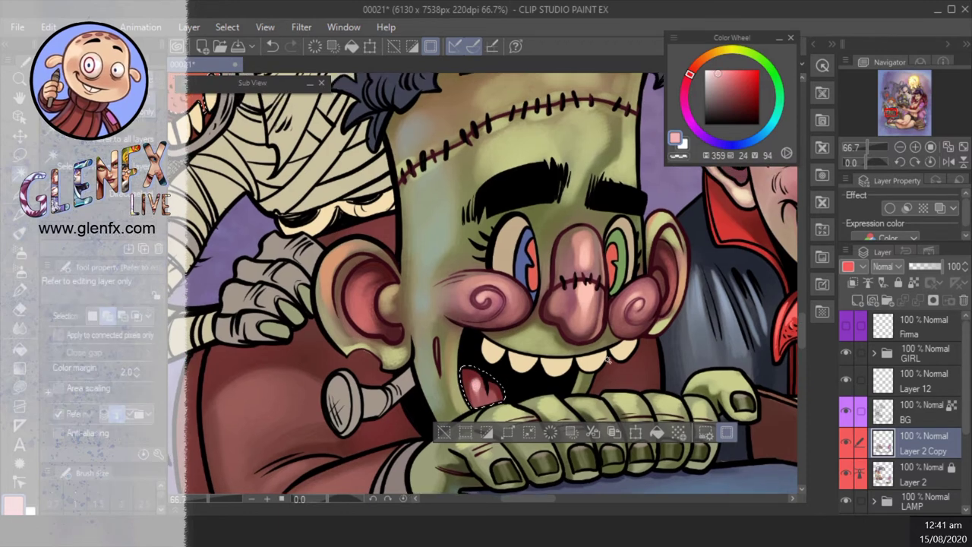
- Select the teeth, shade them in brown of hue 41, saturation 45, value 55, and highlight them in cream of hue 41, saturation 17, value 100
{"action": "left_click", "coordinate": [532, 357], "text": "shift"}
{"action": "key", "text": "bracketright"}
{"action": "key", "text": "bracketright"}
{"action": "key", "text": "bracketright"}
{"action": "left_click", "coordinate": [489, 325], "text": "alt"}
{"action": "key", "text": "bracketleft"}
{"action": "key", "text": "bracketleft"}
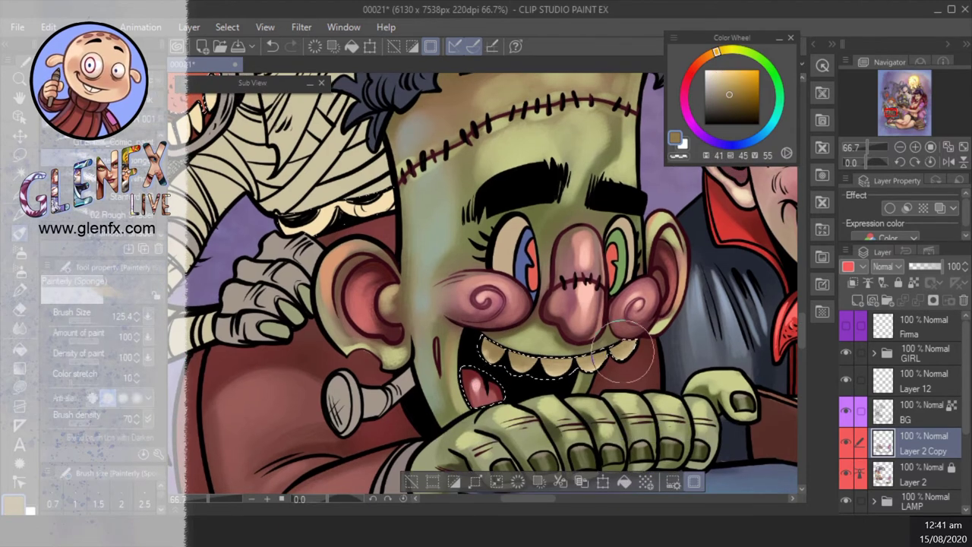
{"action": "left_click", "coordinate": [524, 363], "text": "alt"}
{"action": "mouse_move", "coordinate": [521, 364]}
{"action": "left_mouse_down"}
{"action": "mouse_move", "coordinate": [494, 357]}
{"action": "mouse_move", "coordinate": [555, 370]}
{"action": "mouse_move", "coordinate": [621, 353]}
{"action": "mouse_move", "coordinate": [520, 367]}
{"action": "mouse_move", "coordinate": [616, 357]}
{"action": "left_mouse_up"}
{"action": "left_click", "coordinate": [430, 482]}
- Select the whites of both eyes and shade them in brown of hue 38, saturation 35, value 51
{"action": "scroll", "coordinate": [458, 240], "scroll_direction": "down", "scroll_amount": 1}
{"action": "left_click", "coordinate": [17, 174]}
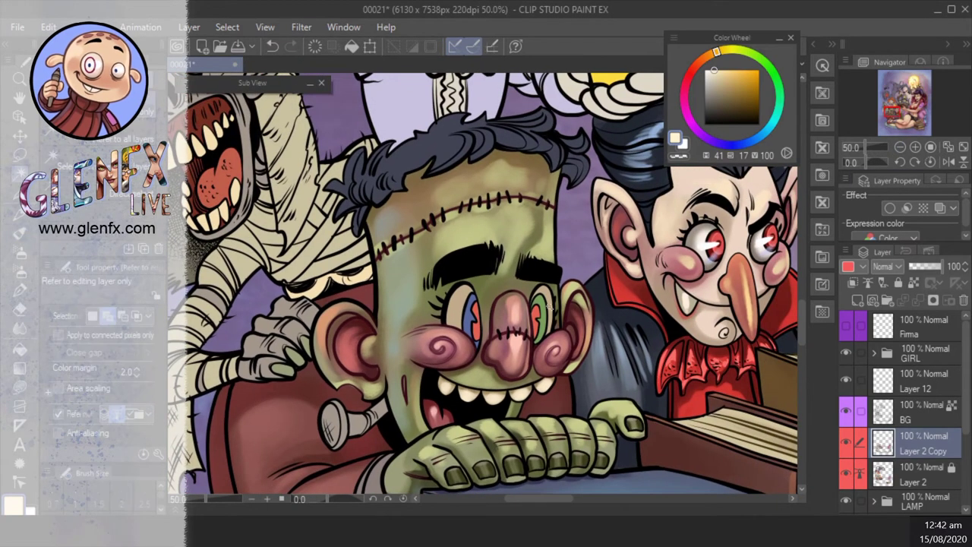
{"action": "left_click", "coordinate": [552, 304]}
{"action": "left_click", "coordinate": [915, 146]}
{"action": "left_click", "coordinate": [21, 236]}
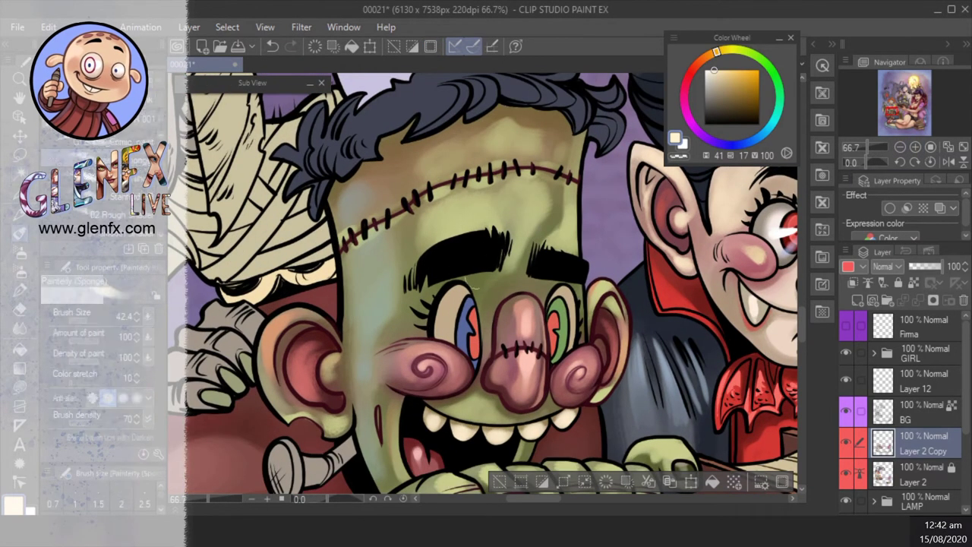
{"action": "left_click", "coordinate": [471, 286], "text": "alt"}
{"action": "left_click", "coordinate": [25, 253]}
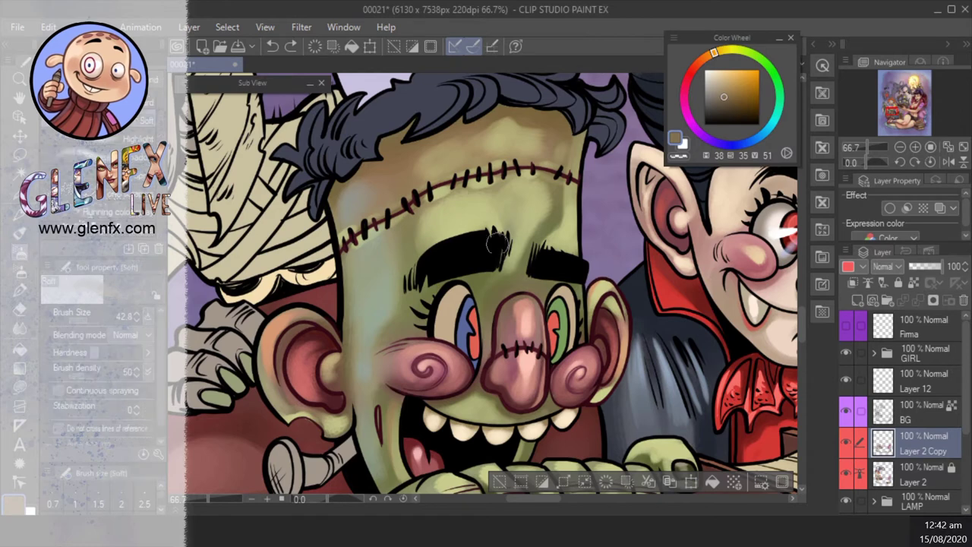
- Highlight the eye whites with the Soft airbrush in off-white of hue 38, saturation 12, value 99
{"action": "left_click", "coordinate": [568, 297], "text": "alt"}
{"action": "key", "text": "bracketleft"}
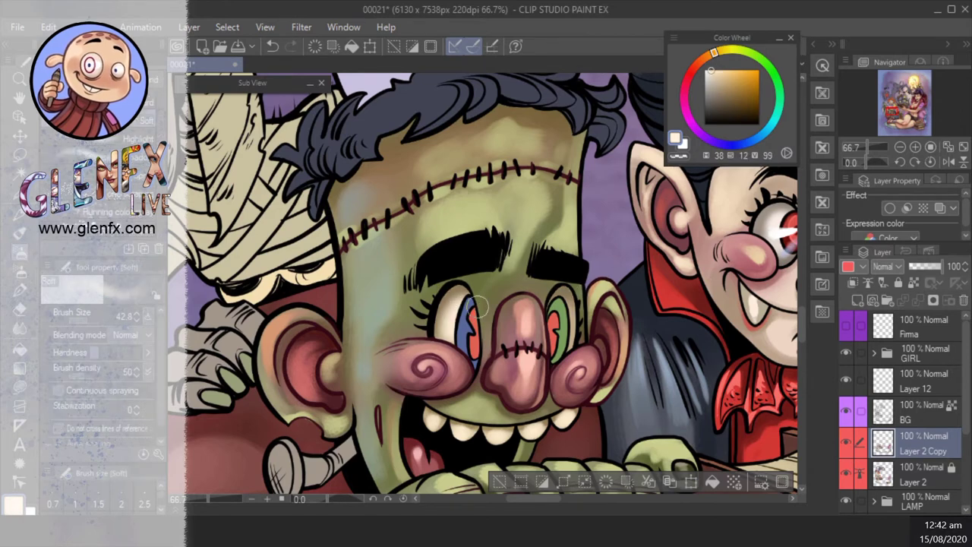
{"action": "left_click_drag", "start_coordinate": [450, 317], "coordinate": [445, 331]}
{"action": "left_click_drag", "start_coordinate": [562, 296], "coordinate": [571, 342]}
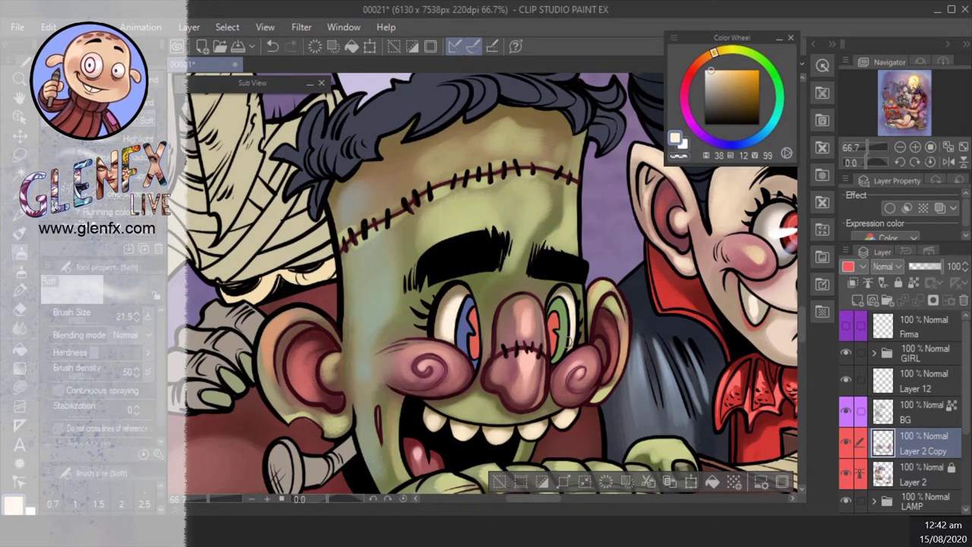
- Select both irises and shade them, using dark blue of hue 215, saturation 58, value 38 on the blue one
{"action": "left_click", "coordinate": [20, 173]}
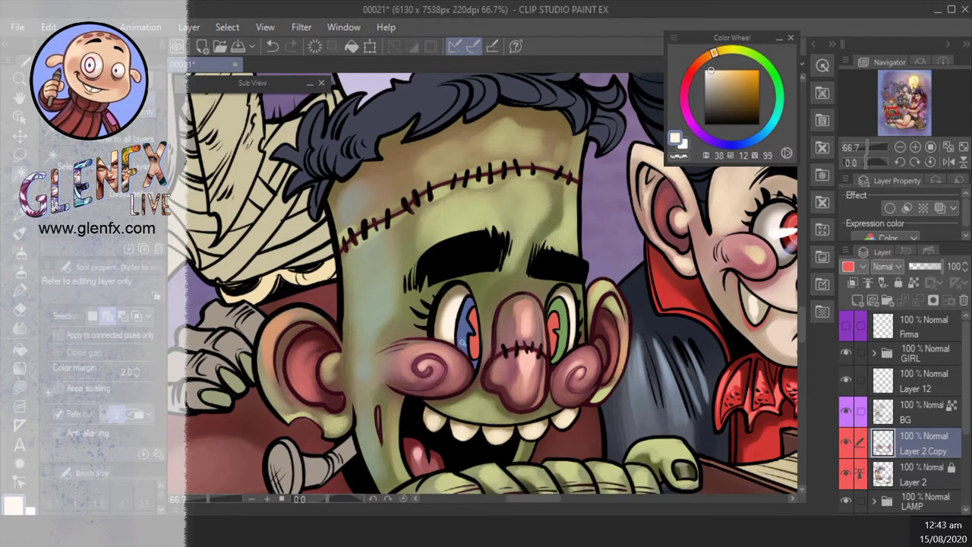
{"action": "left_click", "coordinate": [464, 334]}
{"action": "key", "text": "ctrl+z"}
{"action": "key", "text": "b"}
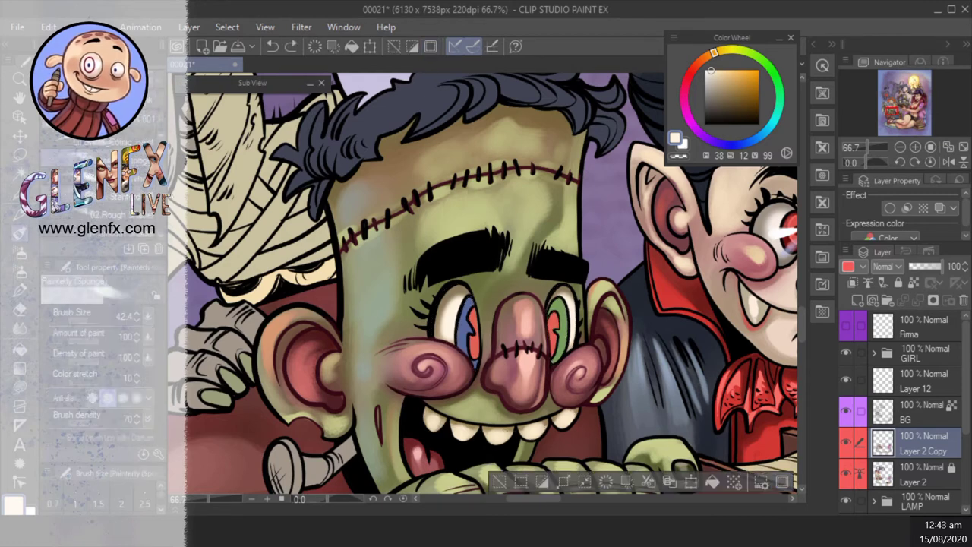
{"action": "left_click", "coordinate": [735, 96]}
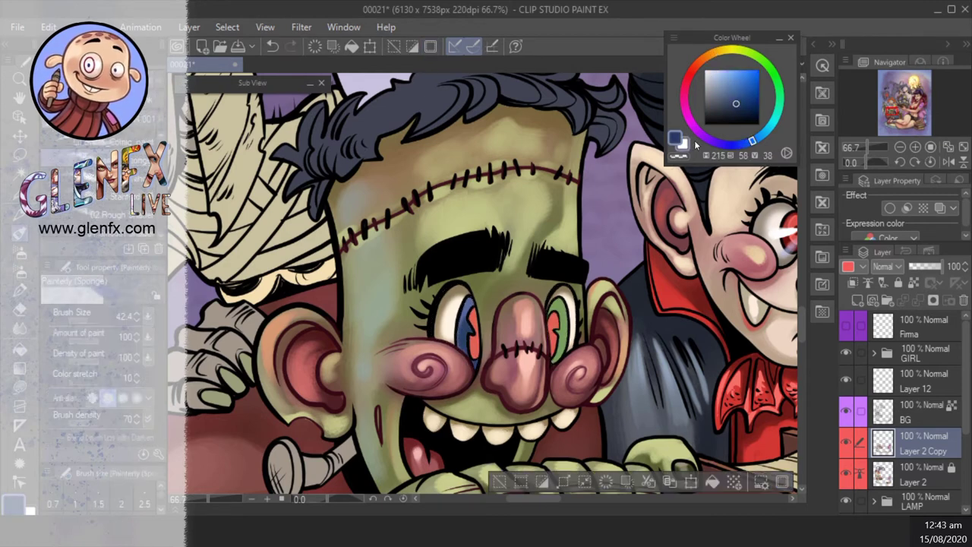
{"action": "left_click", "coordinate": [554, 334], "text": "alt"}
- Highlight the green iris in yellow-green of hue 62, saturation 60, value 87 and the blue iris in light blue of hue 201, saturation 40, value 97
{"action": "left_click", "coordinate": [566, 317], "text": "alt"}
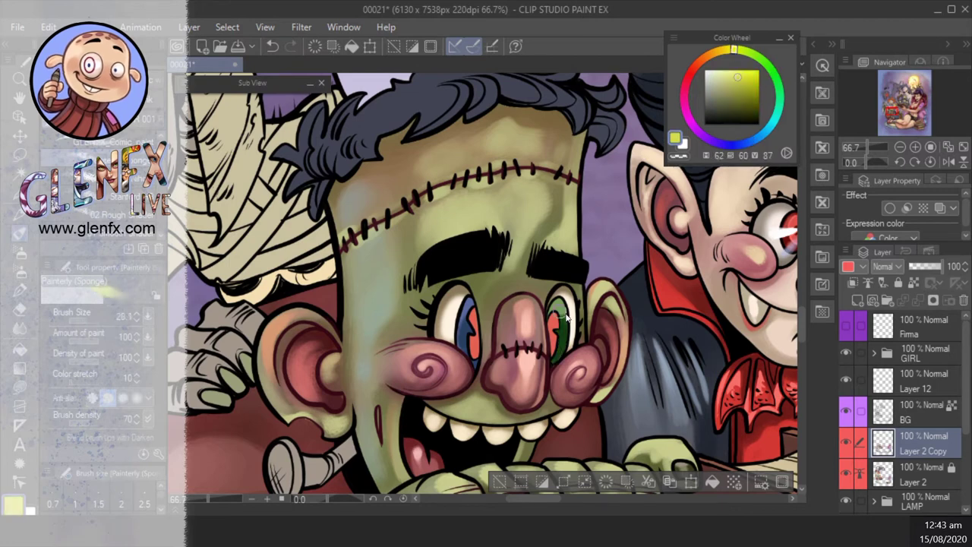
{"action": "left_click", "coordinate": [759, 134]}
{"action": "left_click", "coordinate": [726, 72]}
{"action": "left_click", "coordinate": [761, 135]}
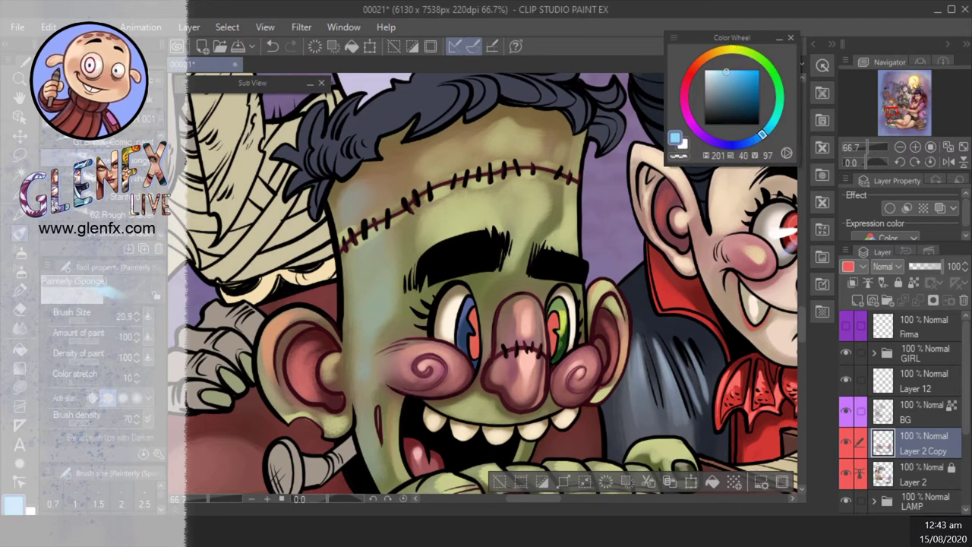
- Select the red pupils of both eyes, expand the selection and paint them in bright red of hue 4, saturation 65, value 100
{"action": "left_click", "coordinate": [23, 347]}
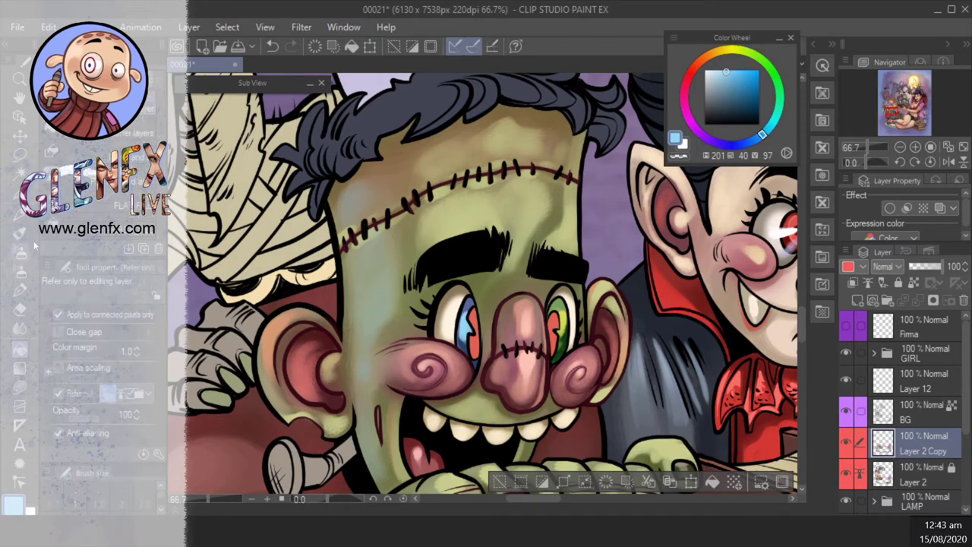
{"action": "key", "text": "ctrl+plus"}
{"action": "left_click", "coordinate": [597, 331]}
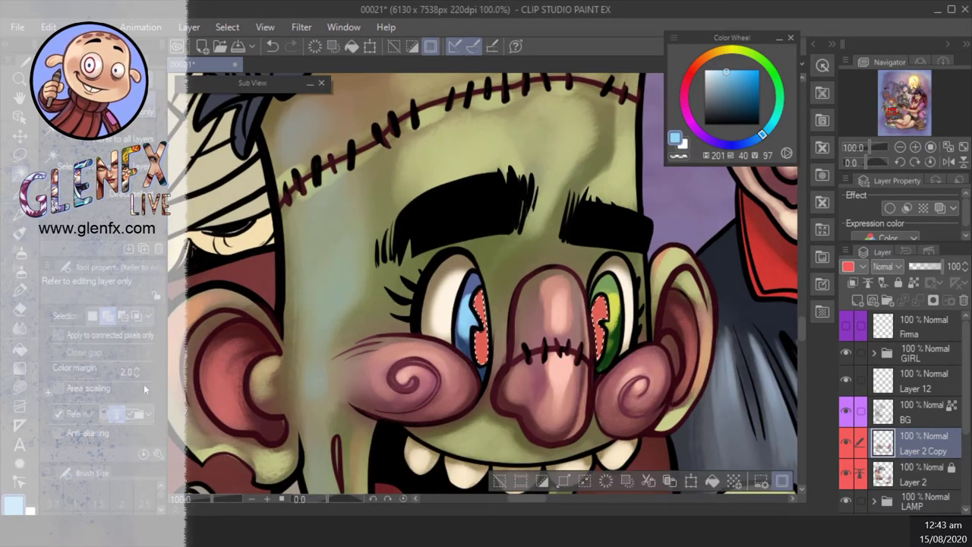
{"action": "left_click", "coordinate": [563, 481]}
{"action": "left_click", "coordinate": [575, 240]}
{"action": "left_click", "coordinate": [480, 319], "text": "alt"}
{"action": "key", "text": "b"}
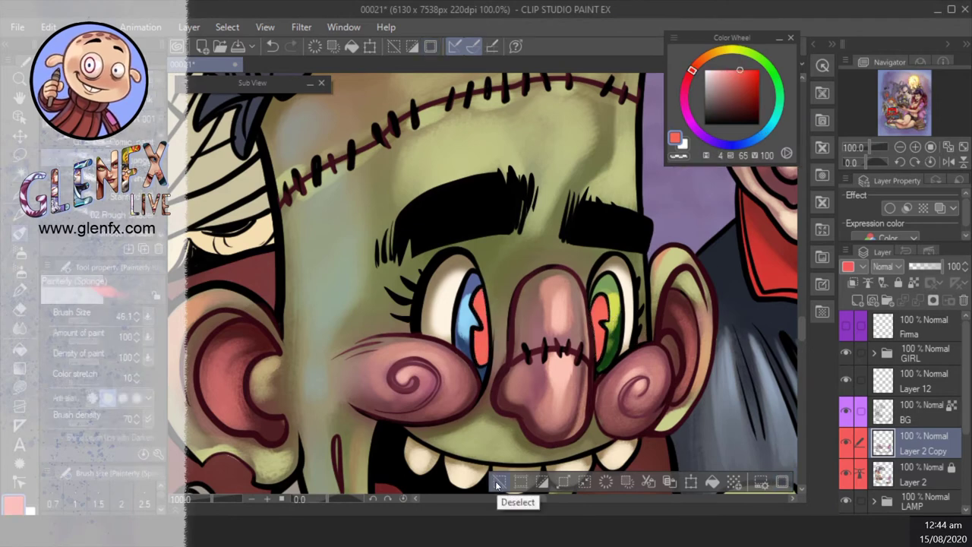
- Shade the lower parts of the red pupils in a darker red
{"action": "left_click", "coordinate": [752, 106]}
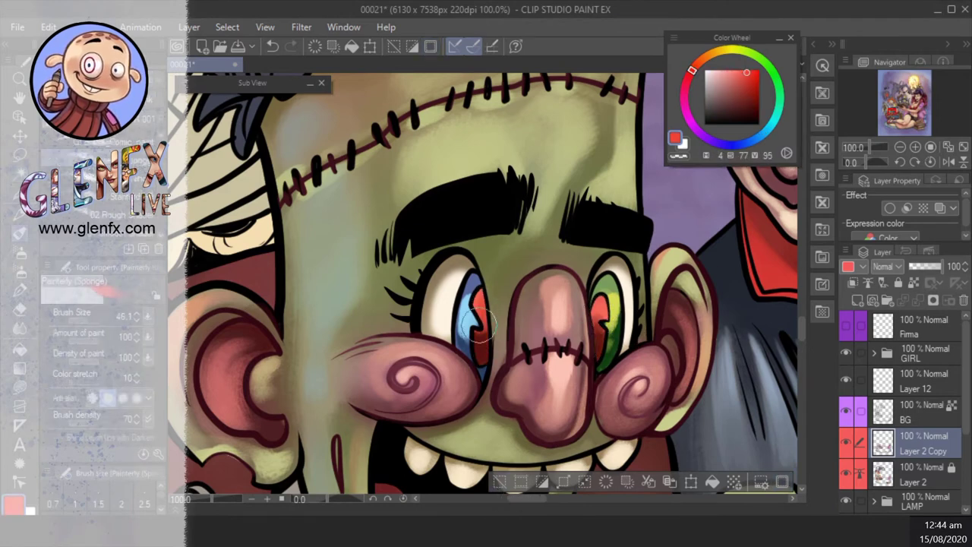
{"action": "left_click", "coordinate": [478, 319], "text": "alt"}
- Deselect and fill white light-reflection shapes across both eyes on Layer 12 with the Lasso fill tool
{"action": "left_click", "coordinate": [923, 379]}
{"action": "key", "text": "ctrl+d"}
{"action": "left_click", "coordinate": [21, 386]}
{"action": "left_click_drag", "start_coordinate": [710, 76], "coordinate": [681, 73]}
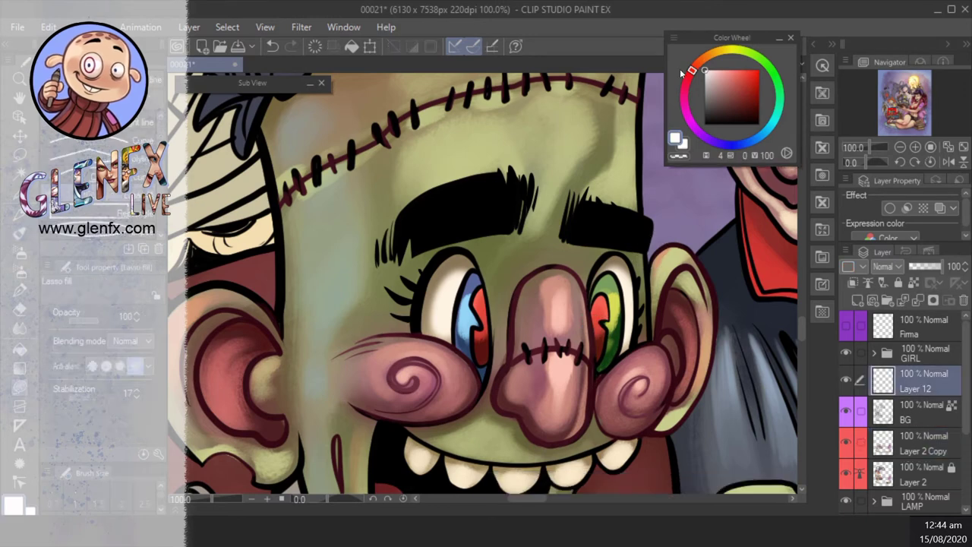
{"action": "left_click_drag", "start_coordinate": [446, 289], "coordinate": [454, 299]}
{"action": "left_click_drag", "start_coordinate": [600, 326], "coordinate": [635, 314]}
{"action": "left_click", "coordinate": [20, 234]}
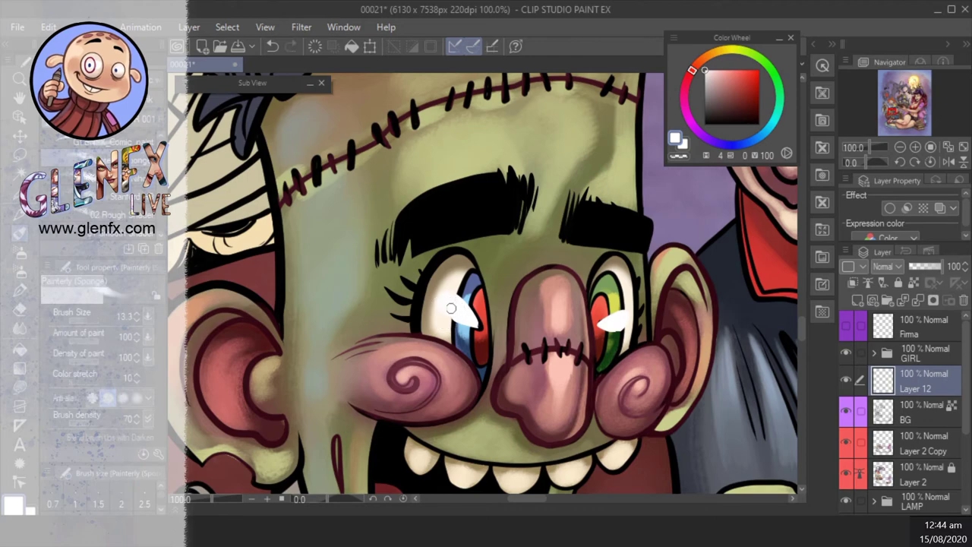
- Touch up the eyes with muted blue of hue 227, saturation 45, value 76 and save the illustration
{"action": "key", "text": "ctrl+minus"}
{"action": "key", "text": "ctrl+minus"}
{"action": "key", "text": "ctrl+minus"}
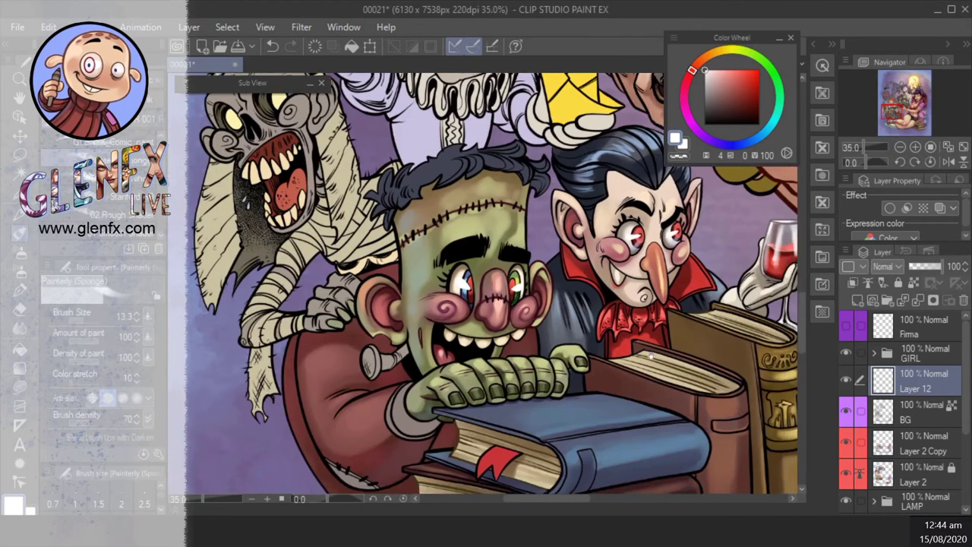
{"action": "left_click", "coordinate": [915, 147]}
{"action": "left_click", "coordinate": [458, 302], "text": "alt"}
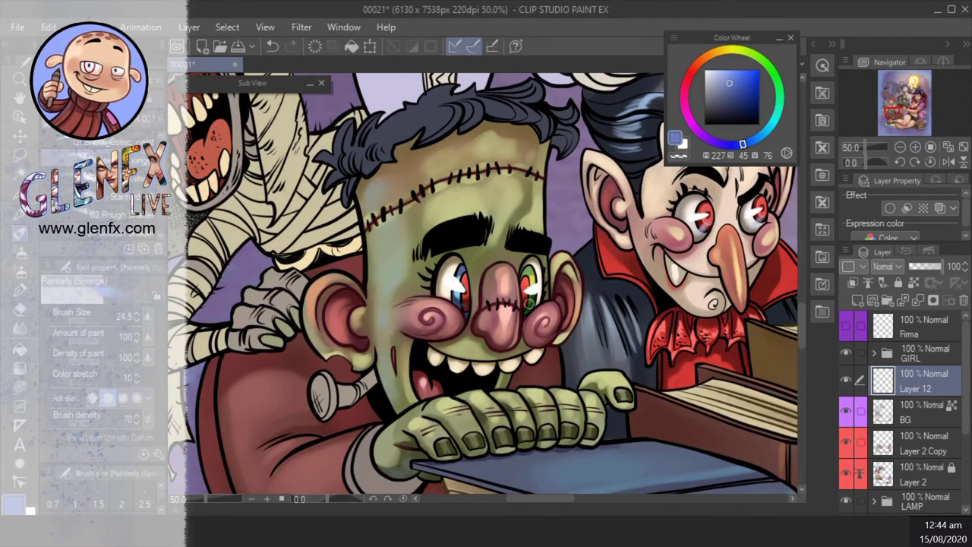
{"action": "key", "text": "ctrl+minus"}
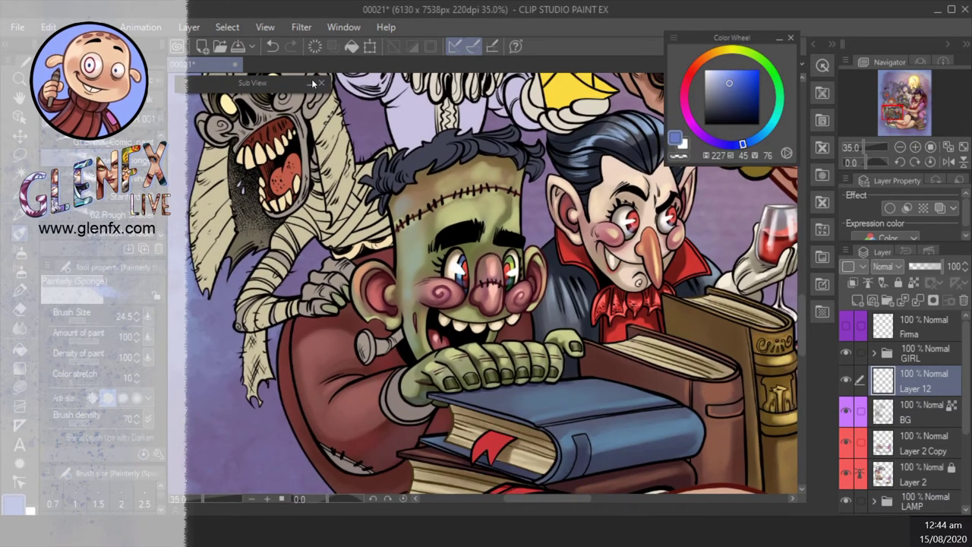
{"action": "left_click", "coordinate": [240, 45]}
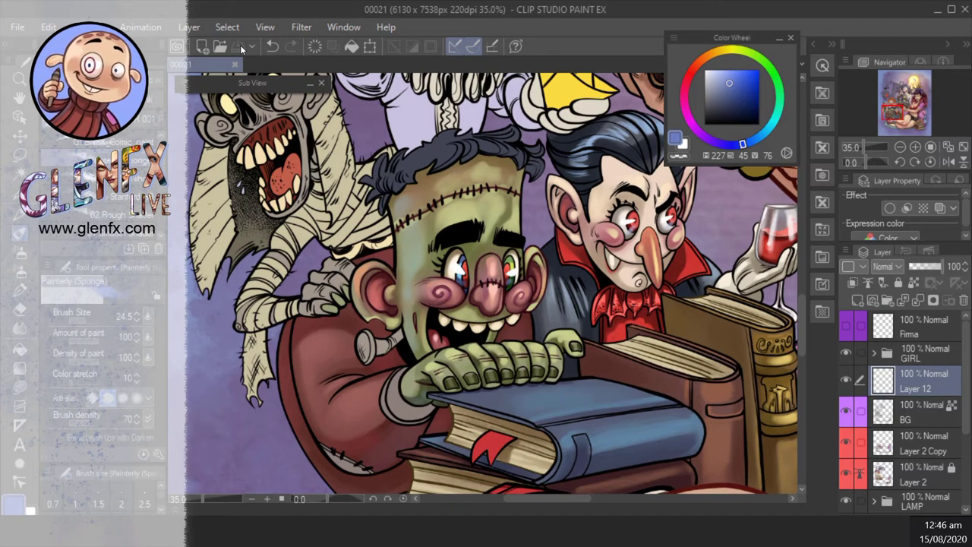
- Select the grey areas on Layer 2 Copy and paint the sleeve cuff and elbow patch in blue of hue 222, saturation 56, value 80
{"action": "key", "text": "w"}
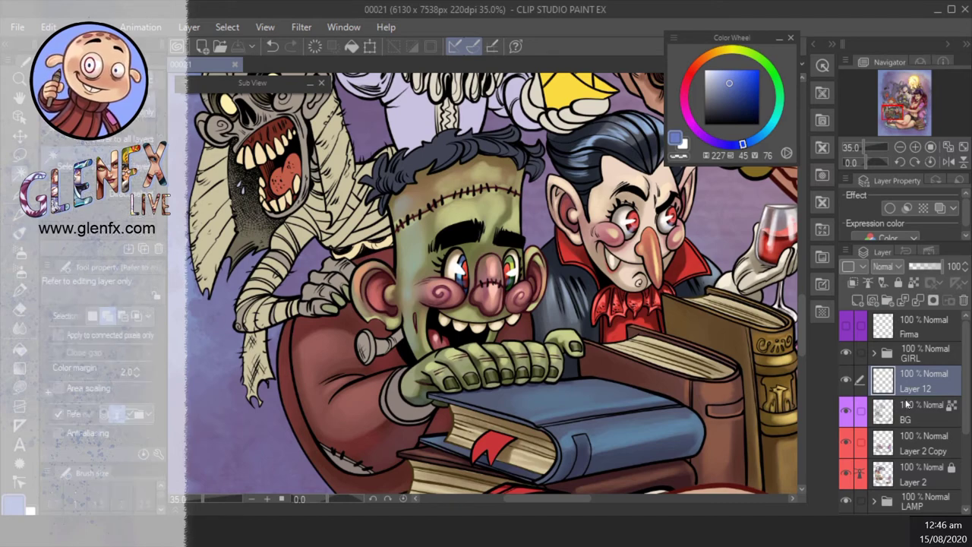
{"action": "left_click", "coordinate": [923, 443]}
{"action": "scroll", "coordinate": [486, 303], "scroll_direction": "up", "scroll_amount": 1}
{"action": "left_click", "coordinate": [455, 368]}
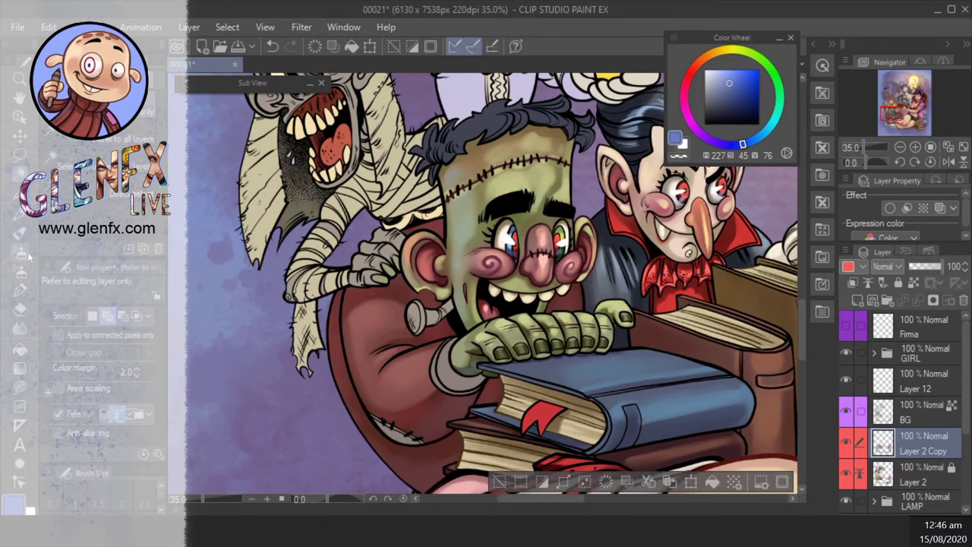
{"action": "left_click", "coordinate": [19, 231]}
{"action": "left_click_drag", "start_coordinate": [486, 304], "coordinate": [434, 300]}
{"action": "left_click", "coordinate": [702, 60]}
{"action": "left_click", "coordinate": [747, 93]}
{"action": "mouse_move", "coordinate": [406, 356]}
{"action": "left_mouse_down"}
{"action": "mouse_move", "coordinate": [430, 366]}
{"action": "mouse_move", "coordinate": [401, 426]}
{"action": "mouse_move", "coordinate": [578, 340]}
{"action": "mouse_move", "coordinate": [397, 350]}
{"action": "mouse_move", "coordinate": [328, 413]}
{"action": "left_mouse_up"}
{"action": "left_click", "coordinate": [577, 342], "text": "alt"}
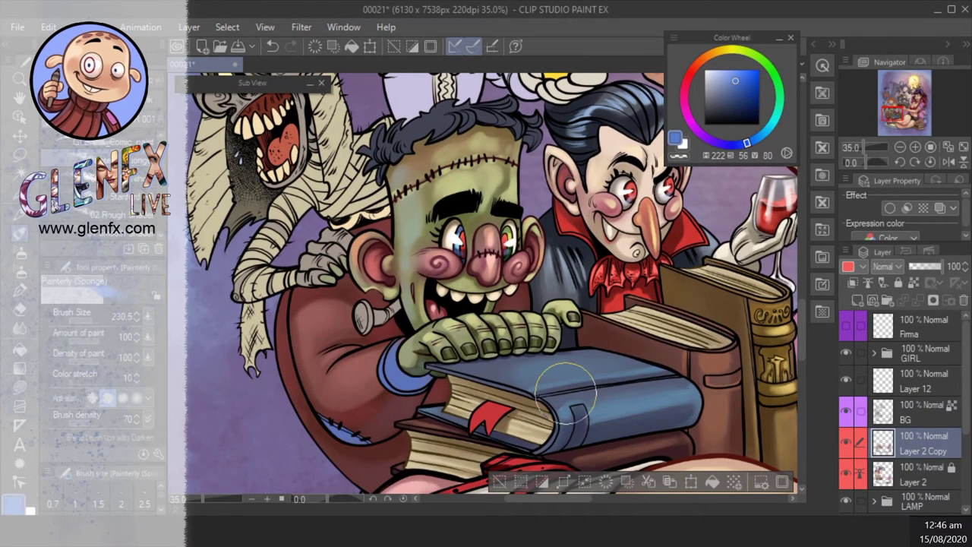
- Shade the sleeve cuff and elbow patch in dark purple of hue 284, saturation 60, value 38
{"action": "left_click", "coordinate": [698, 132]}
{"action": "mouse_move", "coordinate": [380, 357]}
{"action": "left_mouse_down"}
{"action": "mouse_move", "coordinate": [341, 429]}
{"action": "mouse_move", "coordinate": [425, 372]}
{"action": "mouse_move", "coordinate": [410, 383]}
{"action": "left_mouse_up"}
{"action": "left_click_drag", "start_coordinate": [357, 437], "coordinate": [376, 437], "text": "ctrl+alt"}
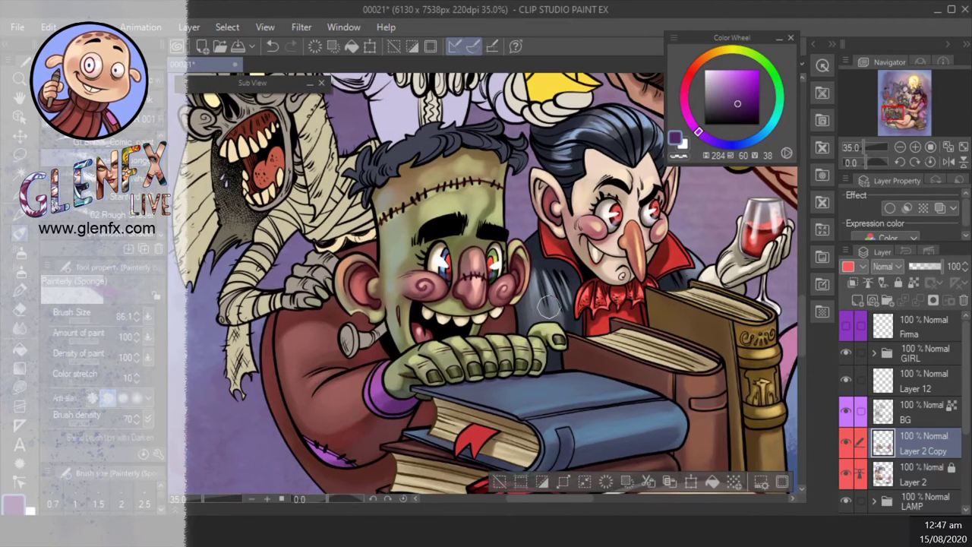
- Select the grey neck bolt and shade it in brownish grey of hue 34, saturation 15, value 35
{"action": "key", "text": "w"}
{"action": "left_click", "coordinate": [489, 367]}
{"action": "key", "text": "b"}
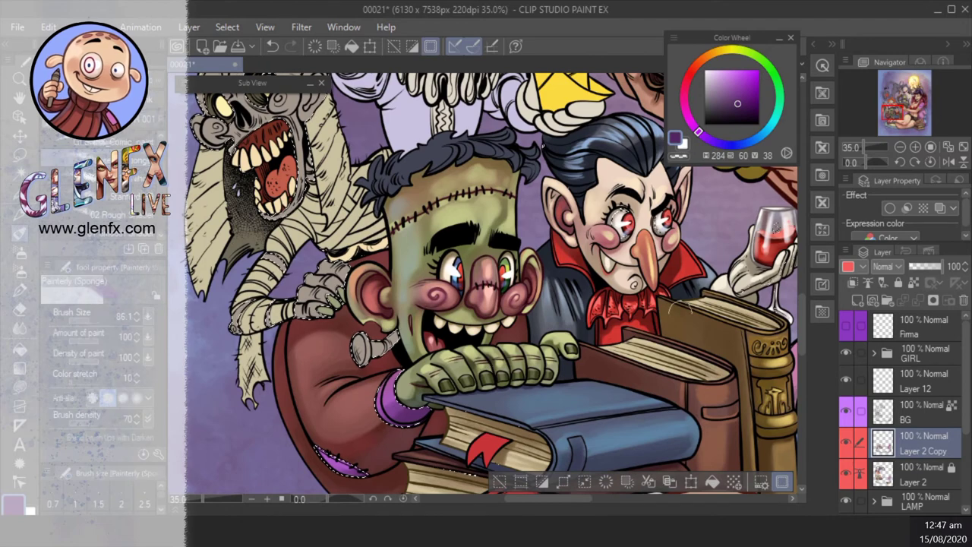
{"action": "left_click", "coordinate": [711, 55]}
{"action": "left_click", "coordinate": [715, 97]}
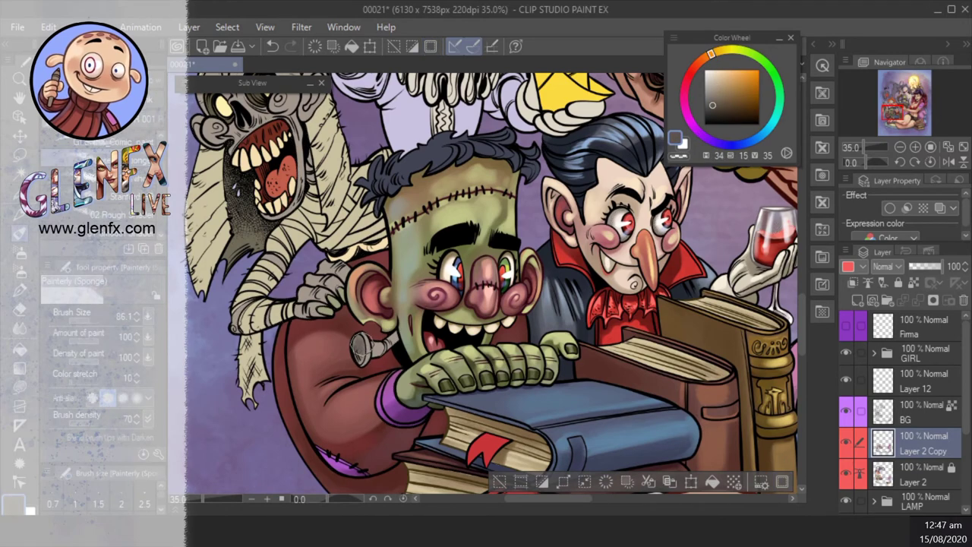
{"action": "left_click", "coordinate": [364, 346], "text": "alt"}
- Highlight the neck bolt in cream white of hue 34, saturation 10, value 97
{"action": "scroll", "coordinate": [314, 372], "scroll_direction": "up", "scroll_amount": 2}
{"action": "key", "text": "bracketleft"}
{"action": "key", "text": "bracketleft"}
{"action": "key", "text": "bracketleft"}
{"action": "key", "text": "bracketleft"}
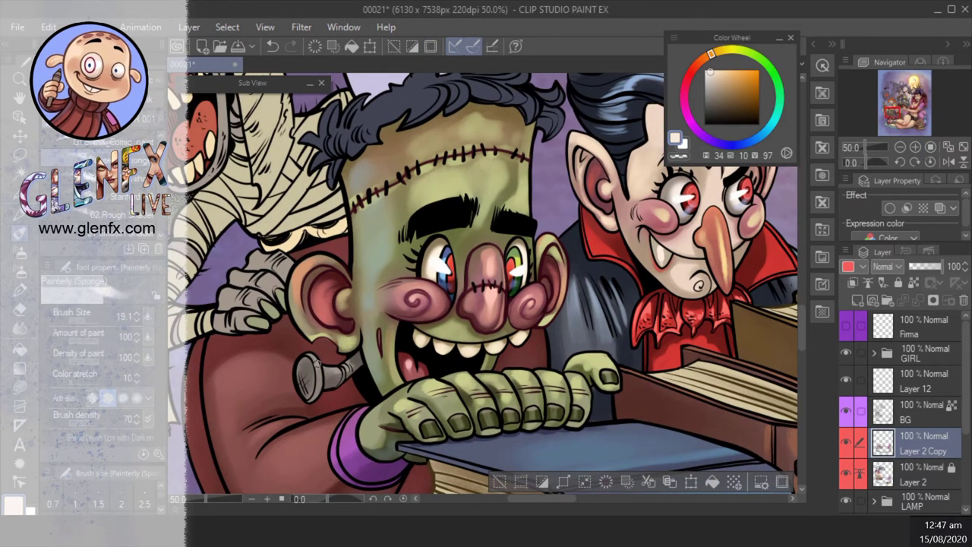
{"action": "key", "text": "bracketright"}
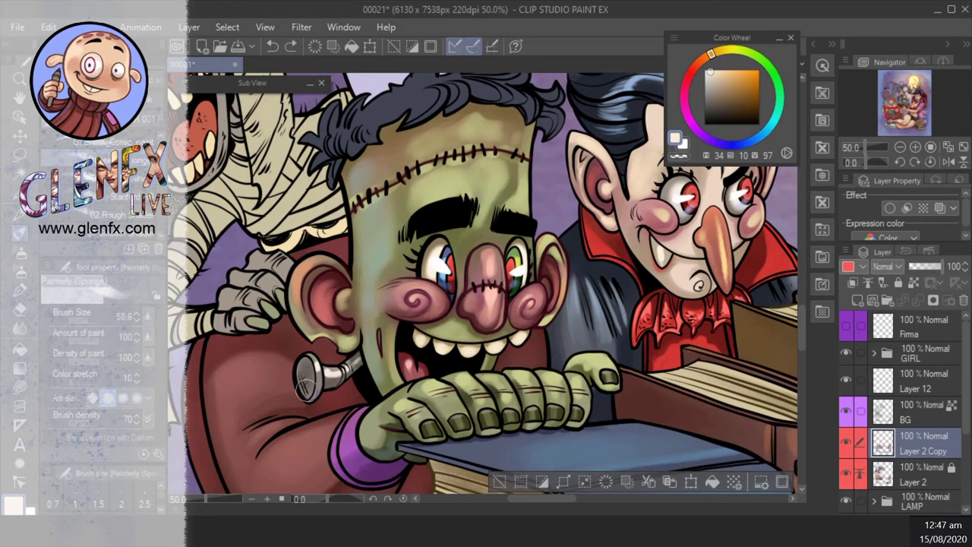
{"action": "left_click_drag", "start_coordinate": [308, 380], "coordinate": [372, 429]}
- Shade Frankenstein's hair in dark navy of hue 227, saturation 42, value 17
{"action": "mouse_move", "coordinate": [610, 201]}
{"action": "left_mouse_down"}
{"action": "mouse_move", "coordinate": [556, 316]}
{"action": "mouse_move", "coordinate": [517, 300]}
{"action": "left_mouse_up"}
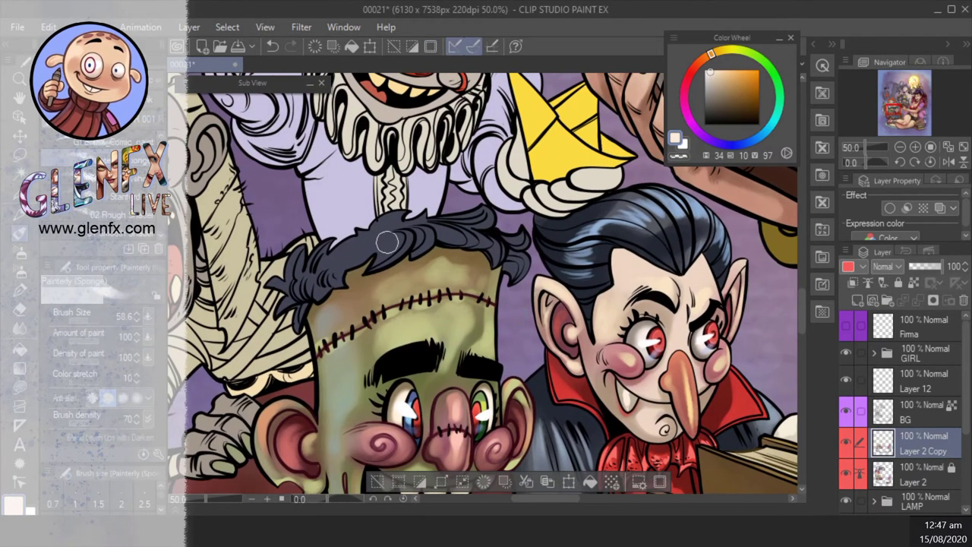
{"action": "left_click", "coordinate": [387, 243], "text": "alt"}
{"action": "mouse_move", "coordinate": [391, 236]}
{"action": "left_mouse_down"}
{"action": "mouse_move", "coordinate": [289, 326]}
{"action": "mouse_move", "coordinate": [380, 254]}
{"action": "mouse_move", "coordinate": [372, 266]}
{"action": "left_mouse_up"}
{"action": "mouse_move", "coordinate": [395, 243]}
{"action": "left_mouse_down"}
{"action": "mouse_move", "coordinate": [515, 259]}
{"action": "mouse_move", "coordinate": [532, 277]}
{"action": "left_mouse_up"}
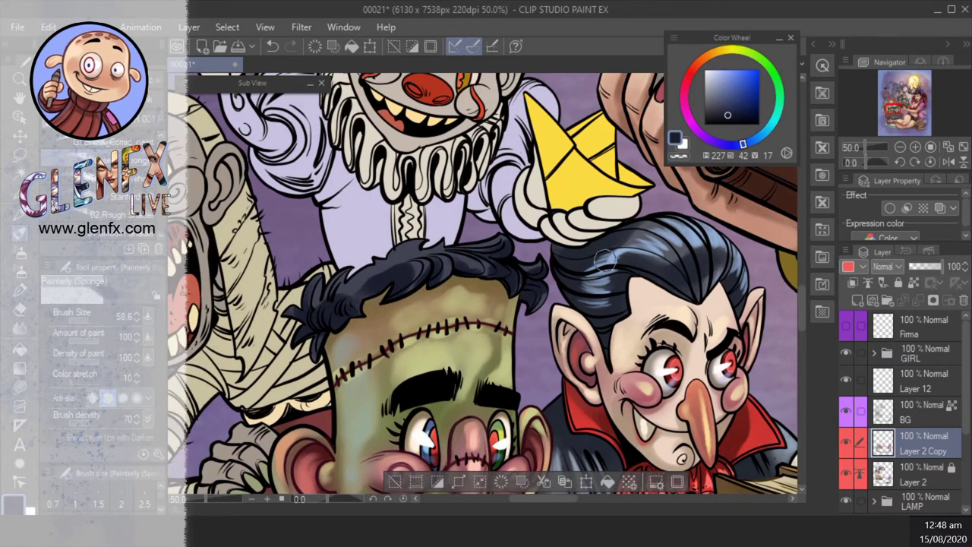
- Paint strand highlights on Frankenstein's hair in light blue of hue 214, saturation 41, value 90
{"action": "left_click", "coordinate": [425, 262], "text": "alt"}
{"action": "left_click_drag", "start_coordinate": [370, 275], "coordinate": [413, 307]}
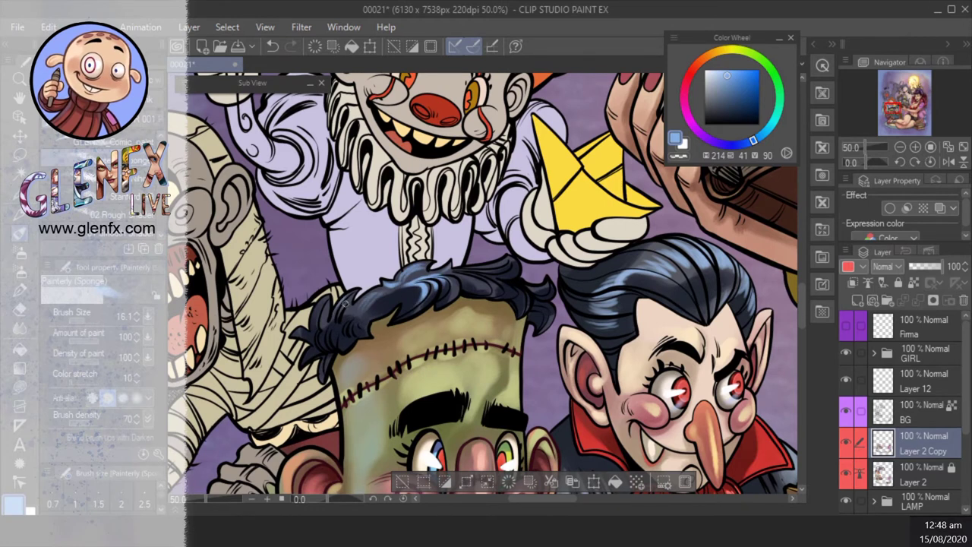
{"action": "left_click_drag", "start_coordinate": [324, 350], "coordinate": [328, 307]}
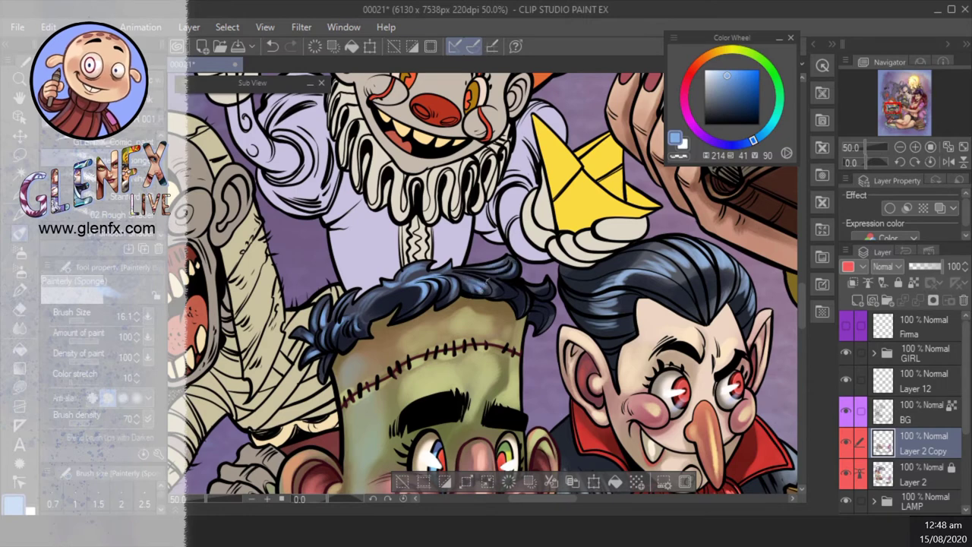
{"action": "scroll", "coordinate": [543, 321], "scroll_direction": "down", "scroll_amount": 3}
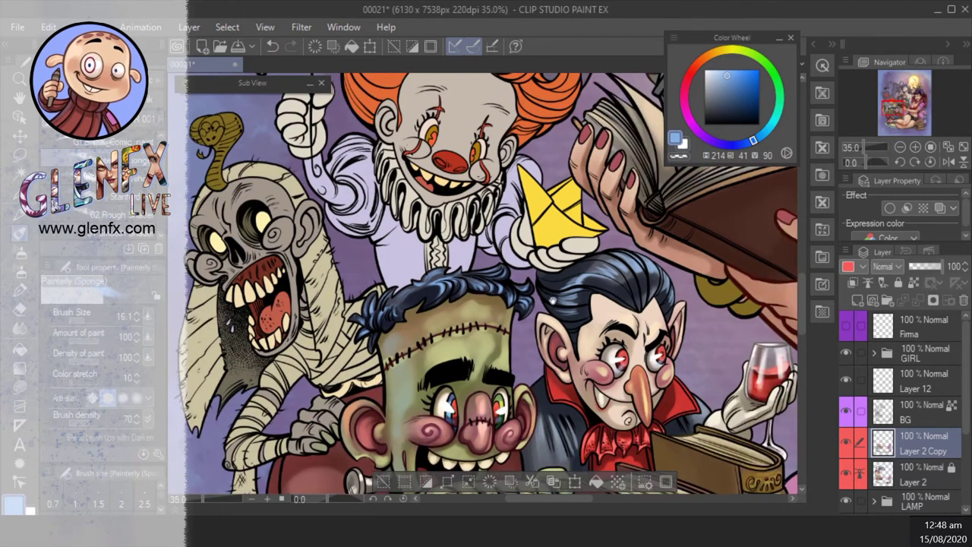
{"action": "scroll", "coordinate": [494, 284], "scroll_direction": "down", "scroll_amount": 2}
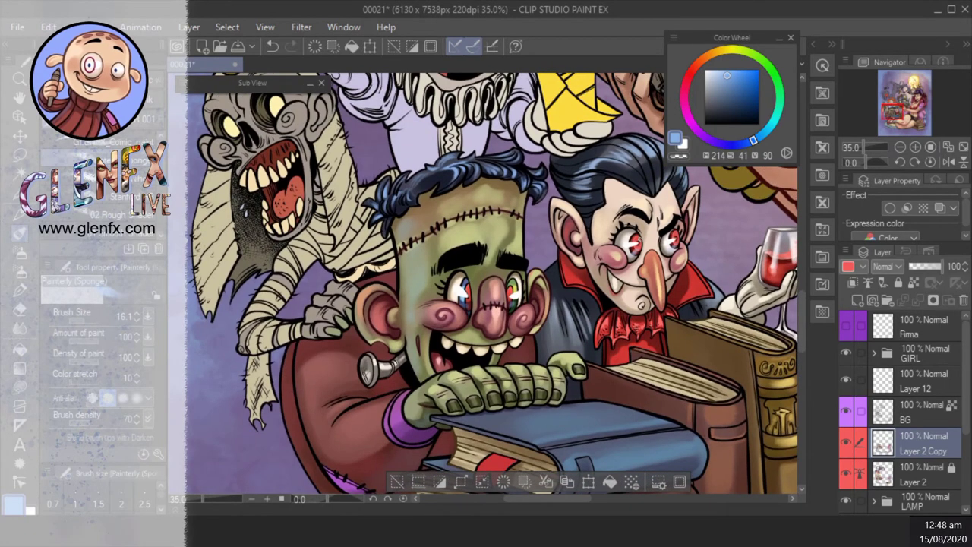
- Select the mummy's grey skin and shade its hand in dark brown of hue 34, saturation 23, value 37
{"action": "key", "text": "g"}
{"action": "scroll", "coordinate": [494, 284], "scroll_direction": "up", "scroll_amount": 2}
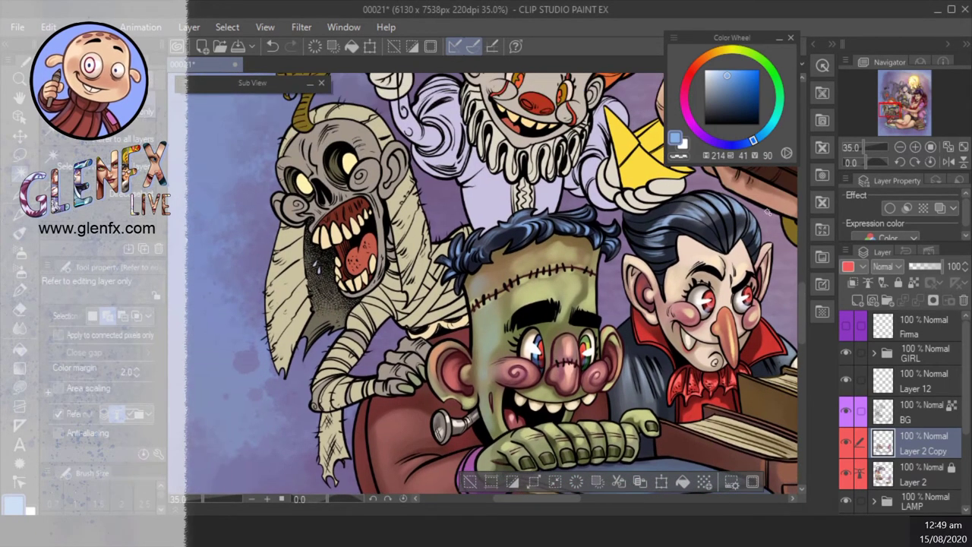
{"action": "scroll", "coordinate": [493, 283], "scroll_direction": "left", "scroll_amount": 3}
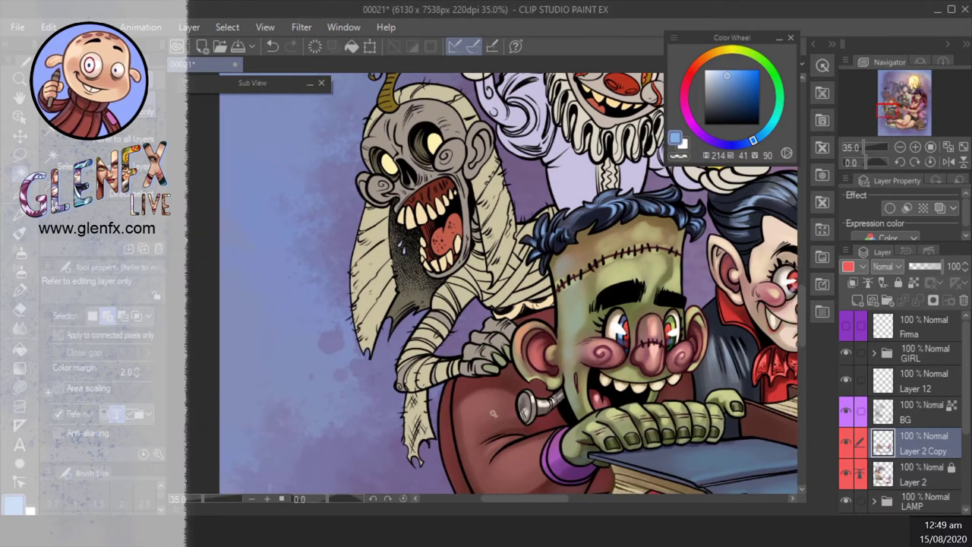
{"action": "scroll", "coordinate": [494, 283], "scroll_direction": "right", "scroll_amount": 3}
{"action": "left_click", "coordinate": [785, 484]}
{"action": "key", "text": "b"}
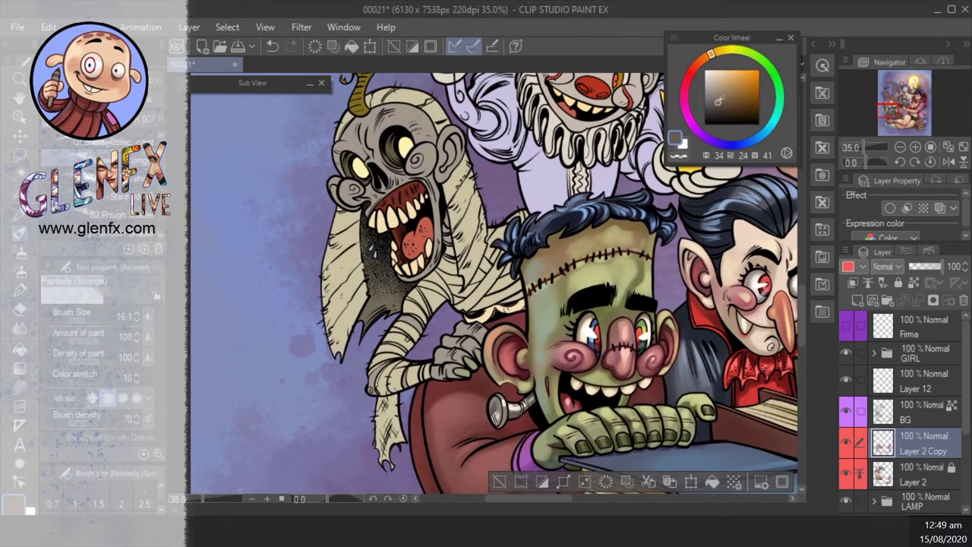
{"action": "key", "text": "bracketleft"}
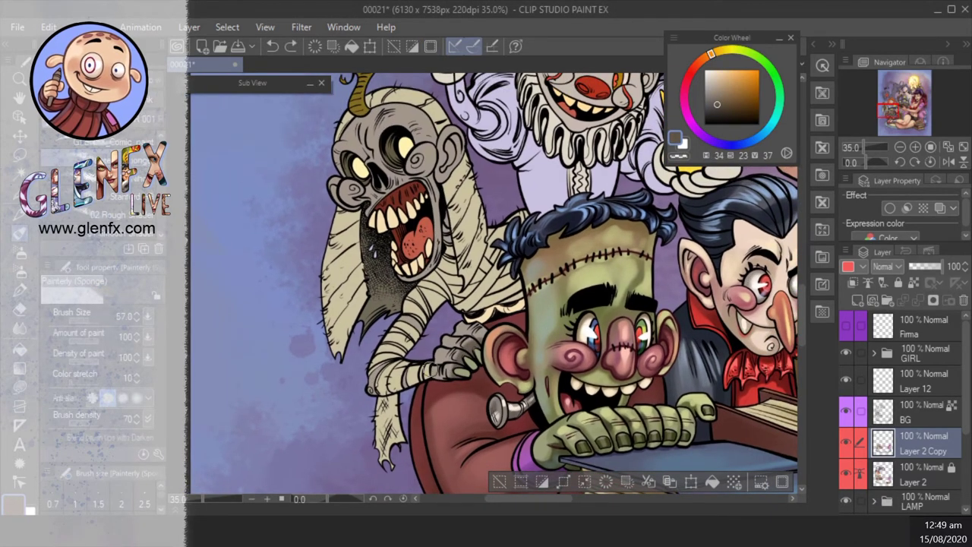
{"action": "left_click_drag", "start_coordinate": [435, 356], "coordinate": [470, 328]}
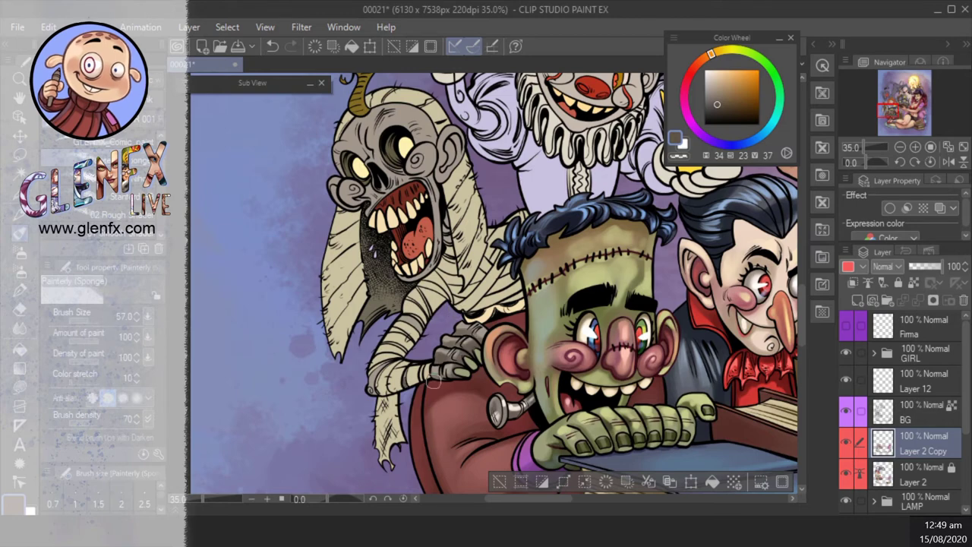
{"action": "left_click_drag", "start_coordinate": [434, 381], "coordinate": [385, 376]}
- Shade the mummy's face with the same dark brown, using a larger Painterly sponge brush
{"action": "scroll", "coordinate": [494, 289], "scroll_direction": "up", "scroll_amount": 3}
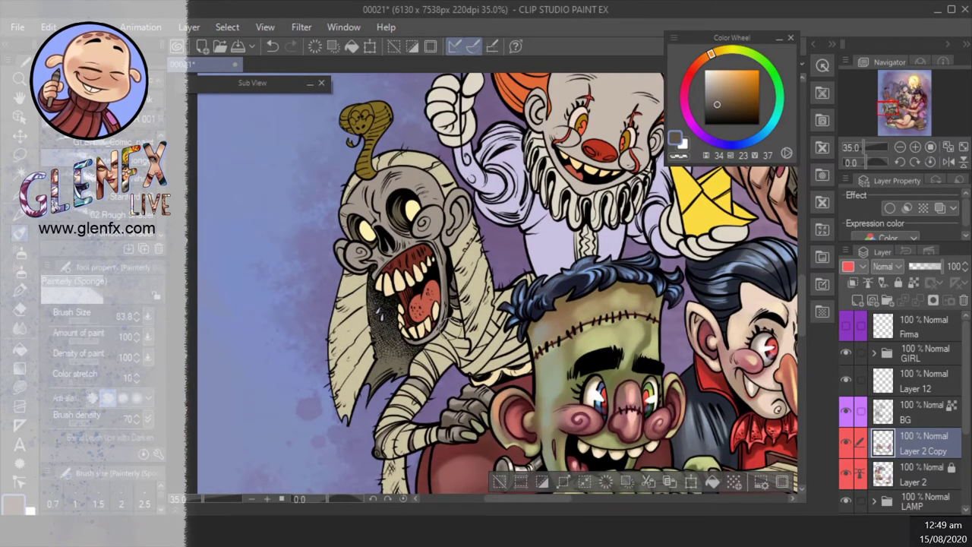
{"action": "key", "text": "bracketright"}
{"action": "scroll", "coordinate": [403, 335], "scroll_direction": "up", "scroll_amount": 1}
{"action": "mouse_move", "coordinate": [387, 334]}
{"action": "left_mouse_down"}
{"action": "mouse_move", "coordinate": [399, 291]}
{"action": "mouse_move", "coordinate": [442, 340]}
{"action": "mouse_move", "coordinate": [441, 361]}
{"action": "mouse_move", "coordinate": [486, 319]}
{"action": "mouse_move", "coordinate": [455, 353]}
{"action": "mouse_move", "coordinate": [478, 357]}
{"action": "mouse_move", "coordinate": [494, 331]}
{"action": "left_mouse_up"}
- Tint the mummy's face and hand with the Soft airbrush in warm brown of hue 26, saturation 52, value 35
{"action": "key", "text": "b"}
{"action": "left_click", "coordinate": [458, 314], "text": "alt"}
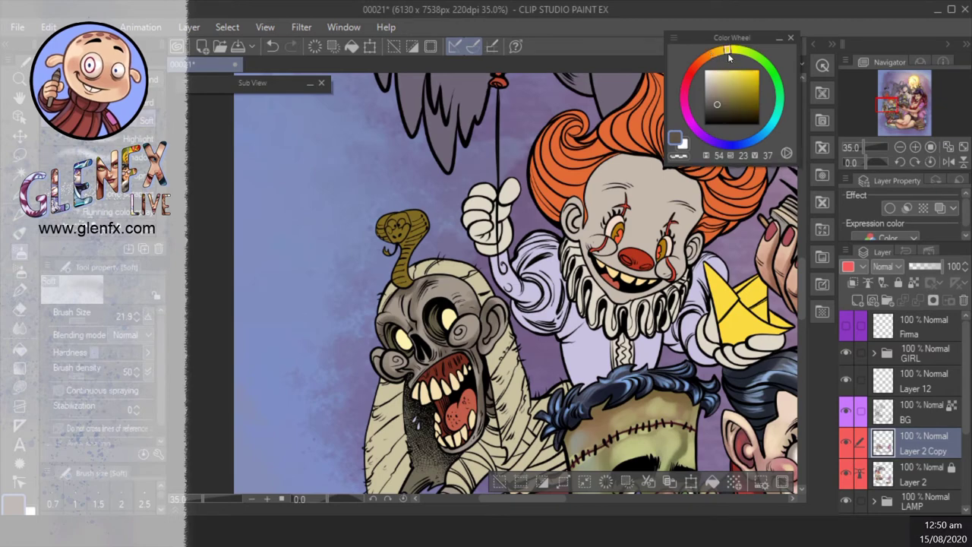
{"action": "scroll", "coordinate": [459, 330], "scroll_direction": "down", "scroll_amount": 2}
{"action": "left_click", "coordinate": [410, 289], "text": "alt"}
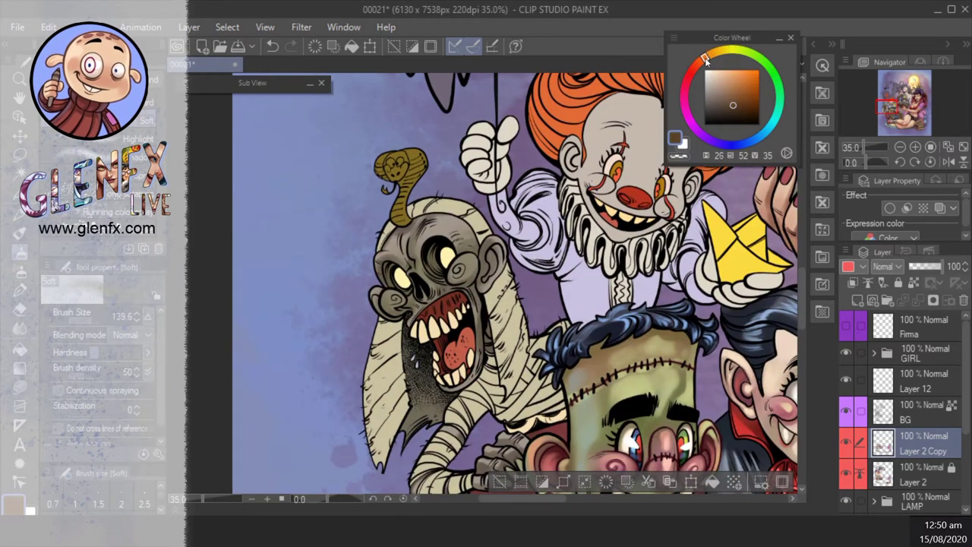
{"action": "left_click_drag", "start_coordinate": [406, 317], "coordinate": [432, 299]}
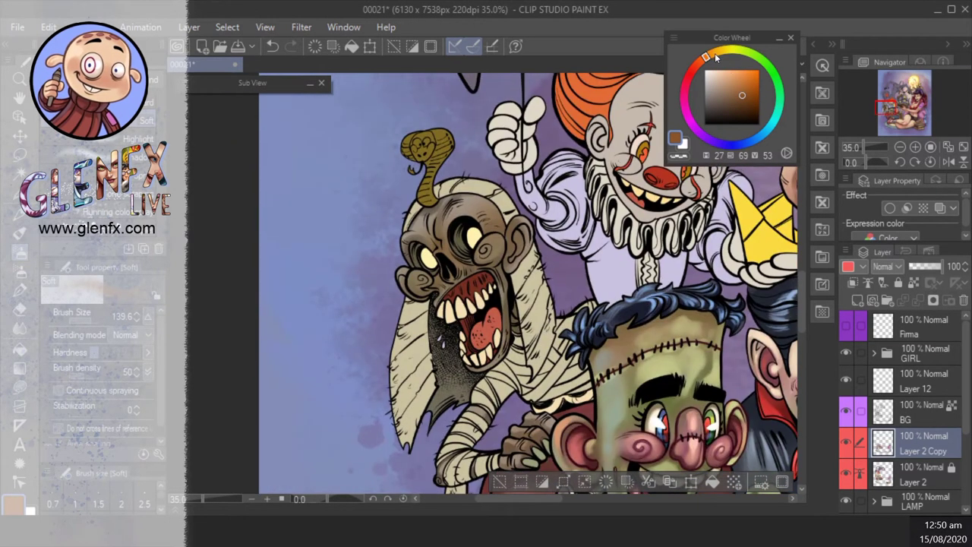
- Blush the mummy's cheeks and ears in pink of hue 323, deepening it to saturation 52, value 47
{"action": "left_click", "coordinate": [685, 101]}
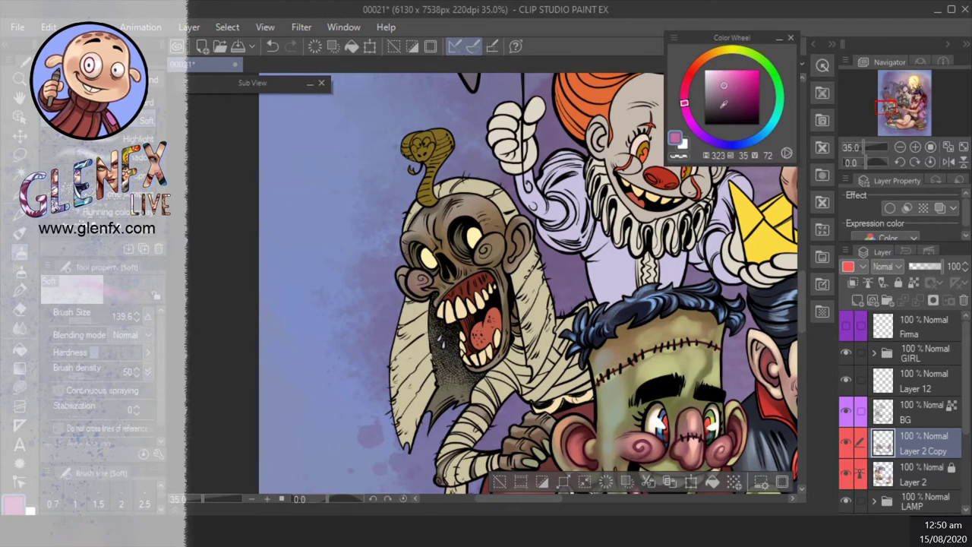
{"action": "left_click", "coordinate": [732, 99]}
{"action": "left_click_drag", "start_coordinate": [526, 225], "coordinate": [515, 242]}
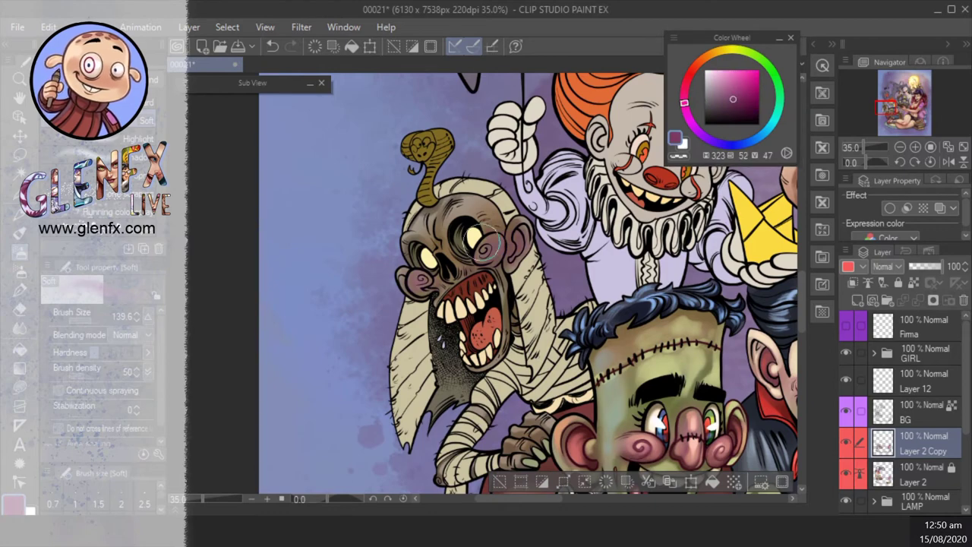
- Highlight the mummy's cheeks with the Painterly sponge brush in peach of hue 33, saturation 40, value 91
{"action": "left_click", "coordinate": [20, 230]}
{"action": "left_click", "coordinate": [916, 146]}
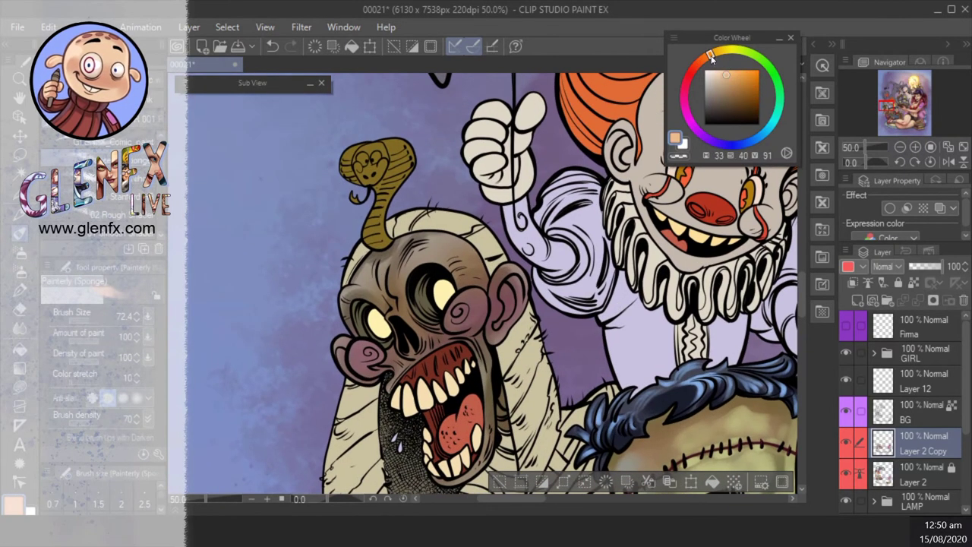
{"action": "mouse_move", "coordinate": [463, 306]}
{"action": "left_mouse_down"}
{"action": "mouse_move", "coordinate": [480, 300]}
{"action": "mouse_move", "coordinate": [498, 332]}
{"action": "left_mouse_up"}
{"action": "left_click", "coordinate": [365, 352]}
- Paint the insides of the mummy's ears in muted red of hue 4, saturation 56, value 55
{"action": "left_click", "coordinate": [498, 332], "text": "alt"}
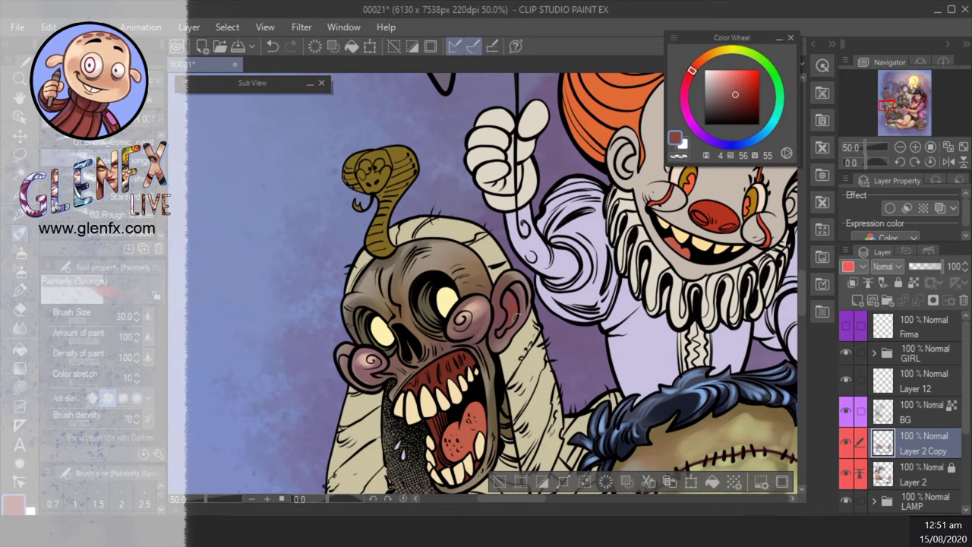
{"action": "left_click", "coordinate": [358, 385]}
{"action": "left_click_drag", "start_coordinate": [478, 329], "coordinate": [483, 312]}
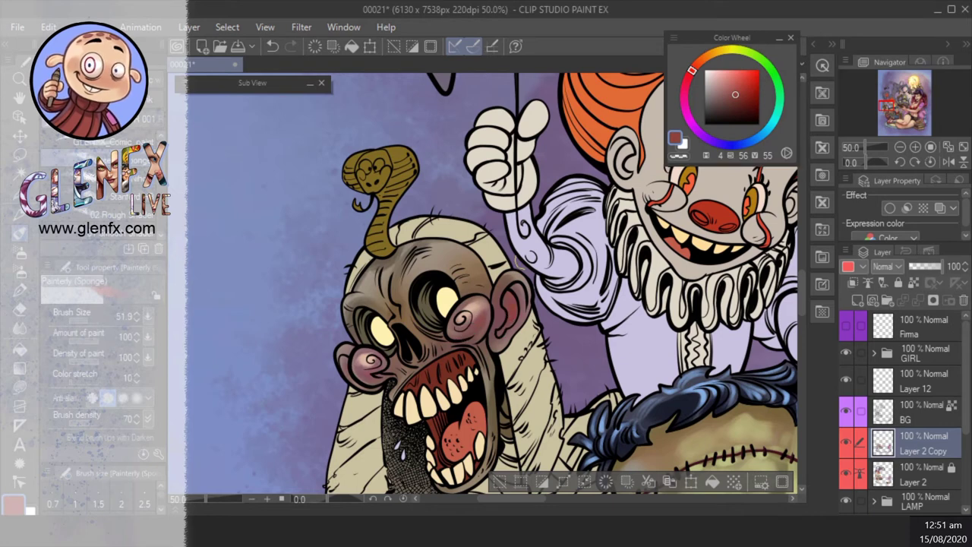
- Shade around the mummy's nose and mouth with the Painterly sponge brush in dark red-brown of hue 4, saturation 52, value 21
{"action": "left_click", "coordinate": [733, 113]}
{"action": "key", "text": "alt+]"}
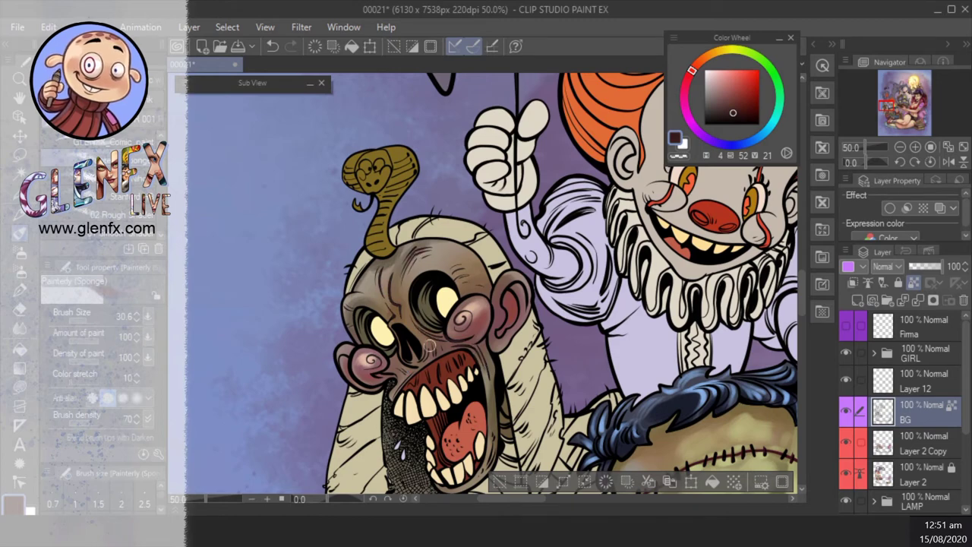
{"action": "scroll", "coordinate": [429, 343], "scroll_direction": "down", "scroll_amount": 2}
{"action": "scroll", "coordinate": [411, 336], "scroll_direction": "down", "scroll_amount": 5}
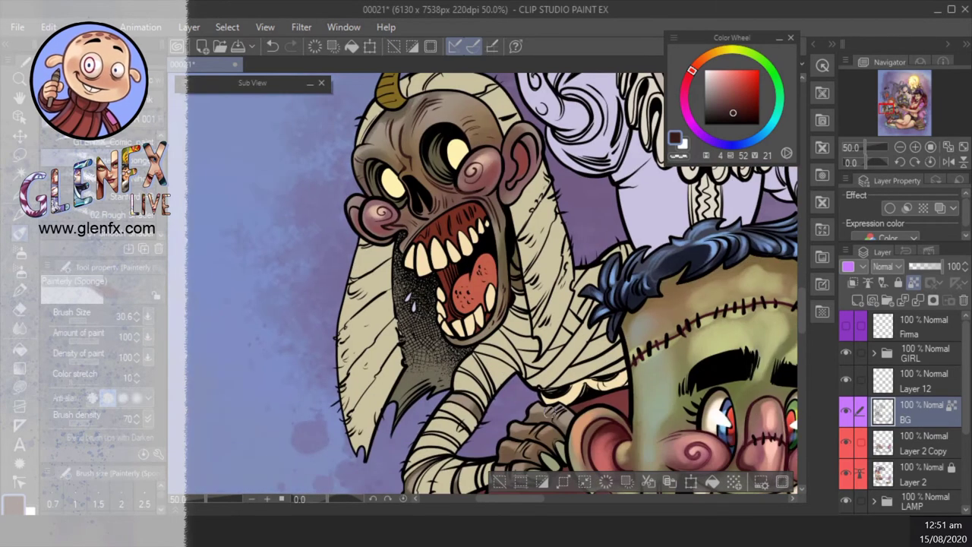
{"action": "scroll", "coordinate": [511, 392], "scroll_direction": "up", "scroll_amount": 5}
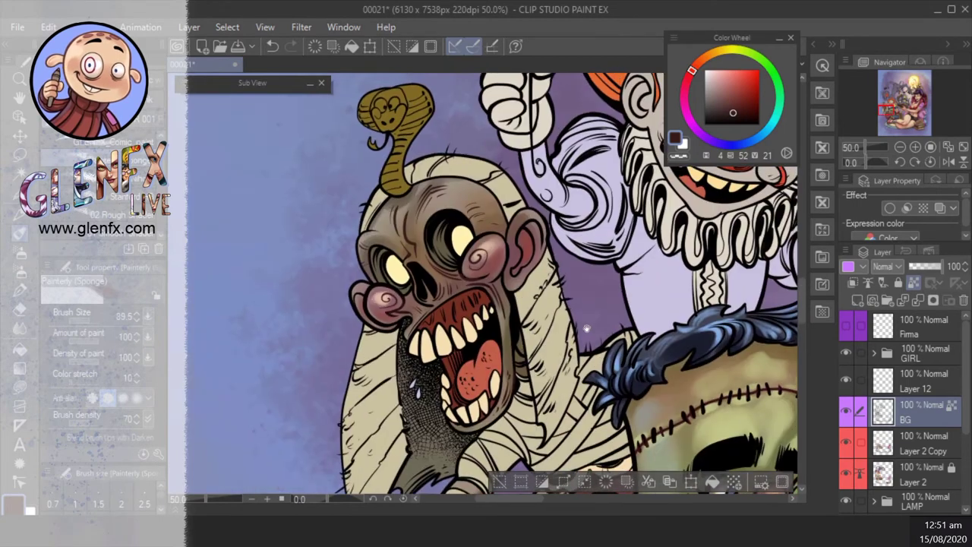
{"action": "key", "text": "alt+bracketleft"}
- Highlight the mummy's forehead, brow and nose on Layer 2 Copy in pale cream of hue 40, saturation 35, value 94
{"action": "scroll", "coordinate": [456, 304], "scroll_direction": "up", "scroll_amount": 1}
{"action": "left_click", "coordinate": [465, 309], "text": "alt"}
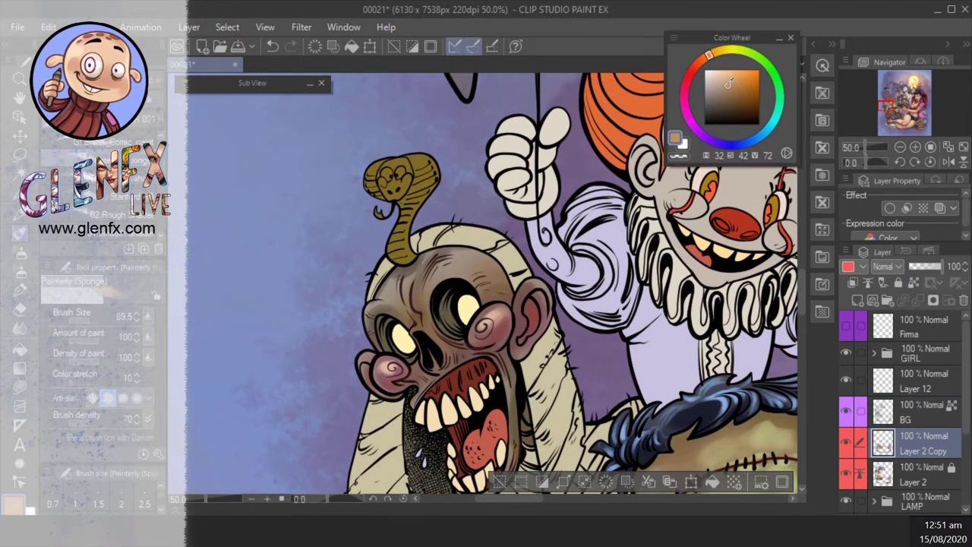
{"action": "scroll", "coordinate": [425, 346], "scroll_direction": "up", "scroll_amount": 1}
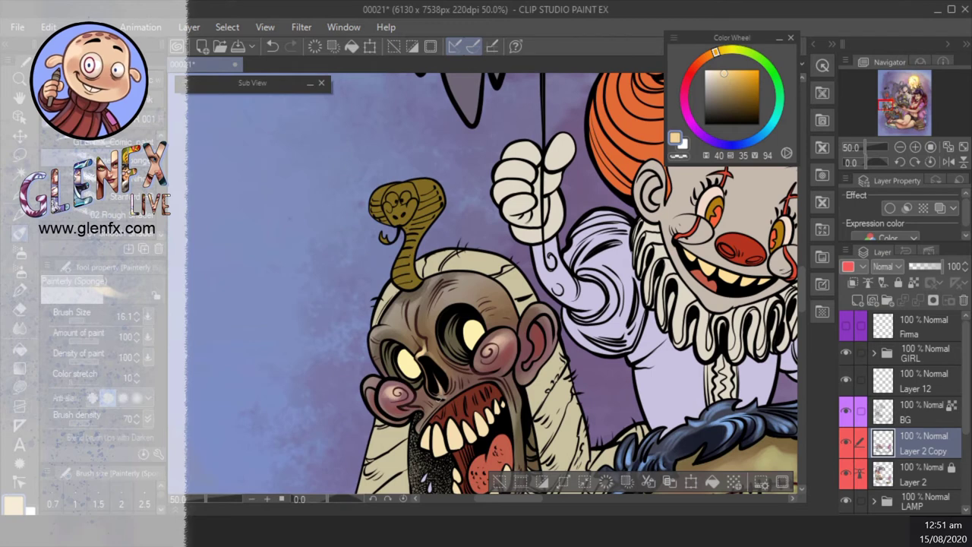
{"action": "scroll", "coordinate": [458, 388], "scroll_direction": "up", "scroll_amount": 1}
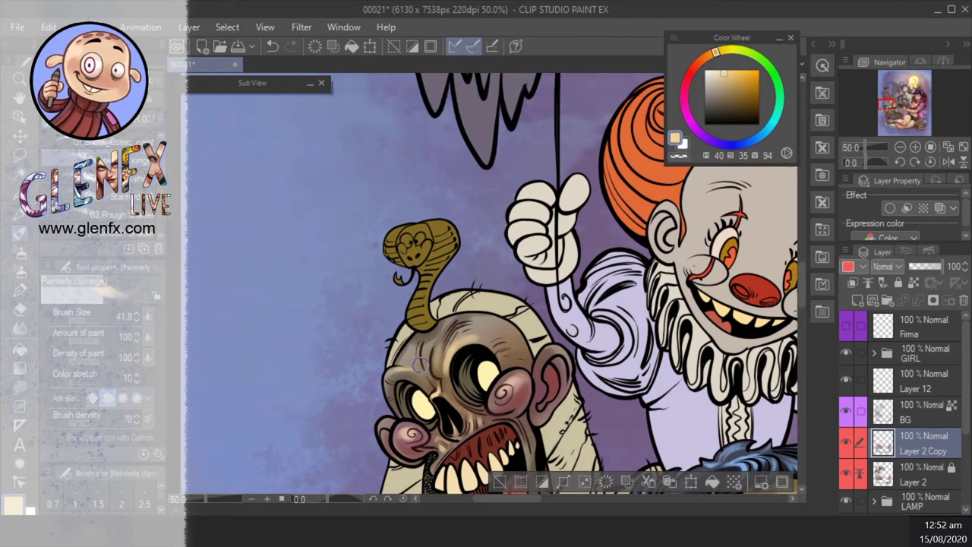
{"action": "scroll", "coordinate": [389, 422], "scroll_direction": "down", "scroll_amount": 1}
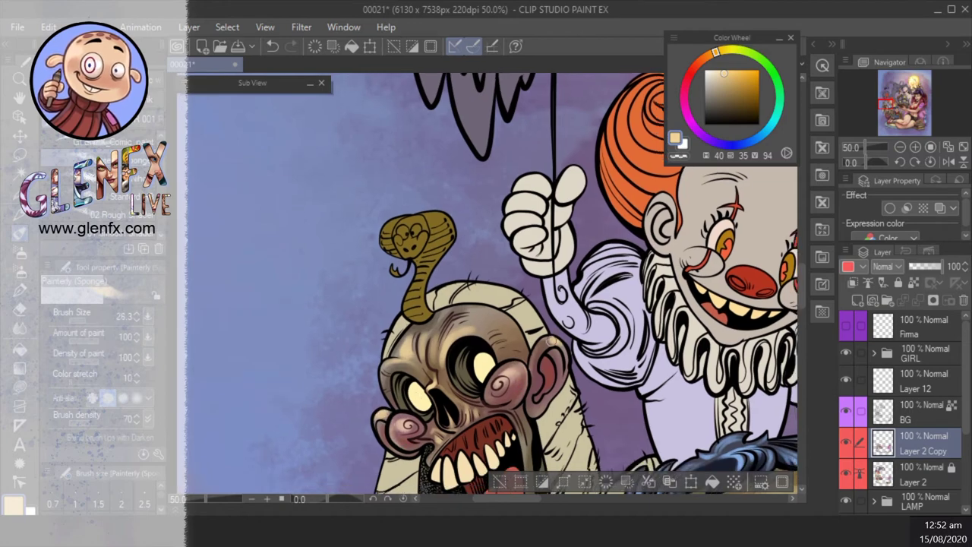
- Highlight the mummy's jaw and lower face in peach of hue 36, saturation 35, value 85, and pick red-brown of hue 8, saturation 52, value 40
{"action": "left_click", "coordinate": [529, 387], "text": "alt"}
{"action": "scroll", "coordinate": [524, 335], "scroll_direction": "down", "scroll_amount": 2}
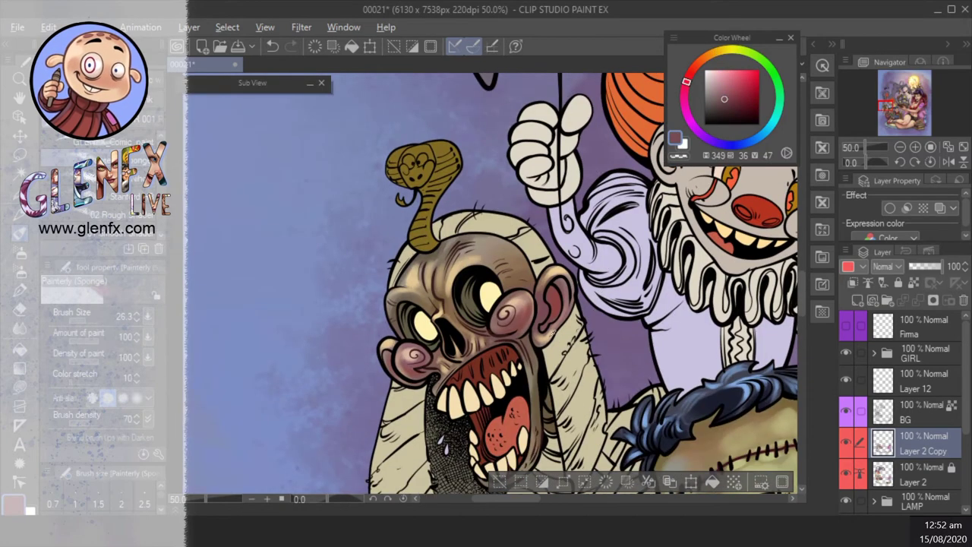
{"action": "scroll", "coordinate": [617, 320], "scroll_direction": "down", "scroll_amount": 2}
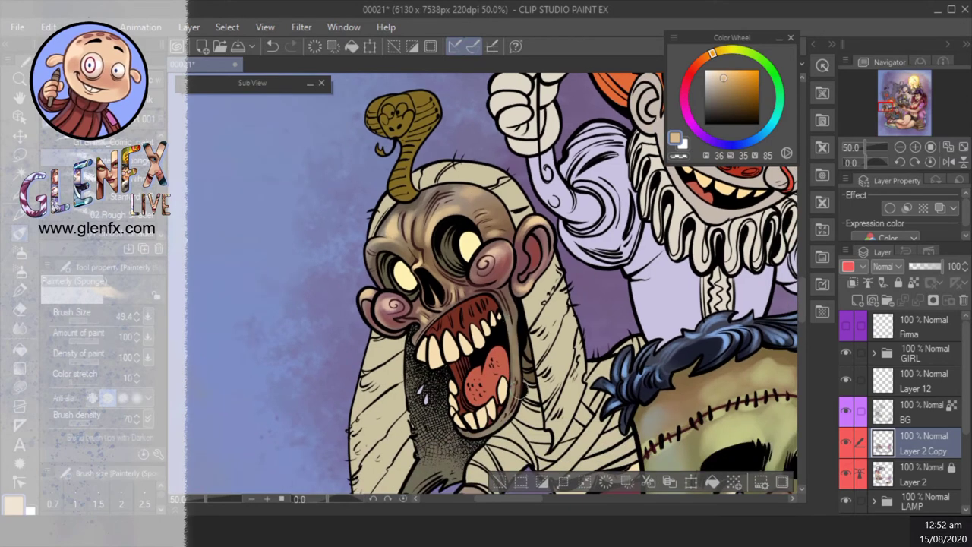
{"action": "left_click", "coordinate": [693, 68]}
{"action": "left_click", "coordinate": [733, 103]}
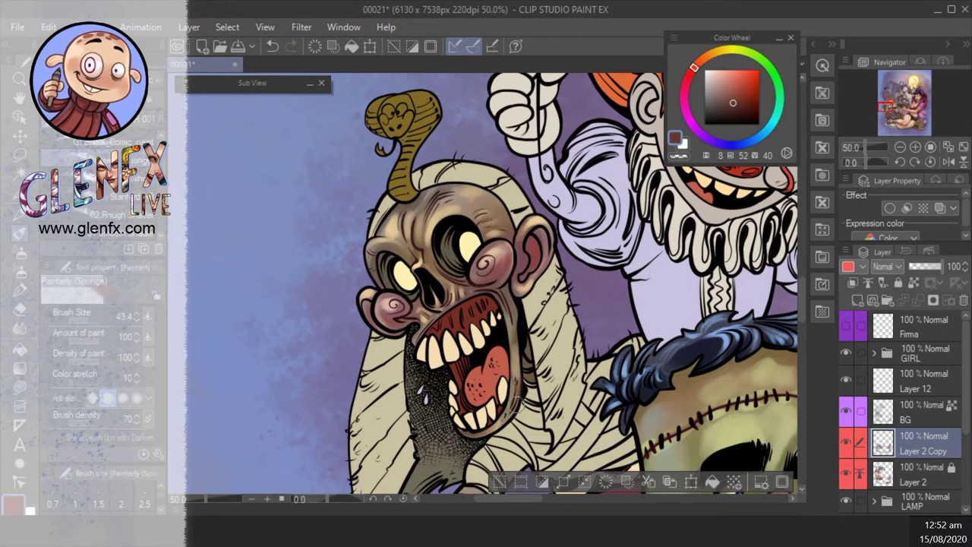
{"action": "scroll", "coordinate": [484, 148], "scroll_direction": "up", "scroll_amount": 2}
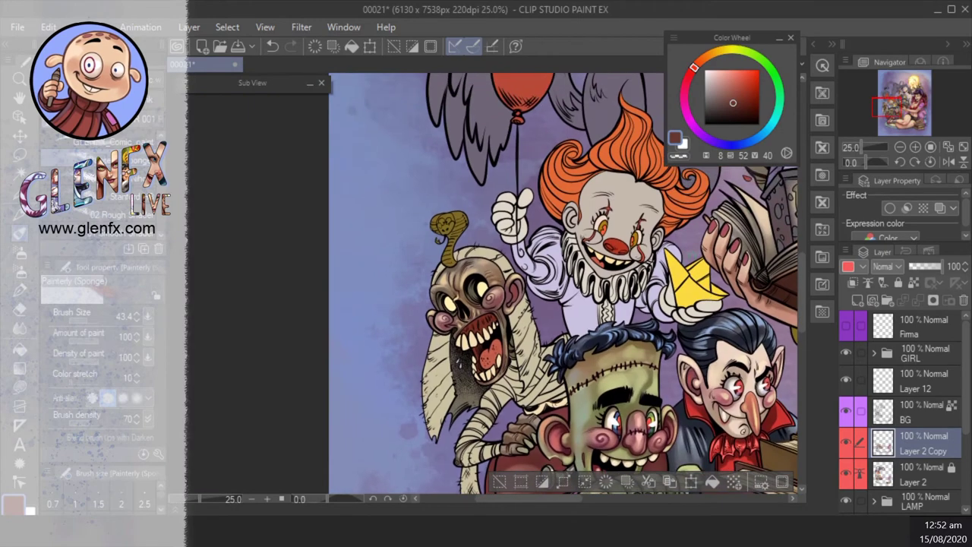
- Shade the mummy's headdress and body bandages with the textured Nihon brush in olive grey of hue 48, saturation 31, value 44
{"action": "key", "text": "g"}
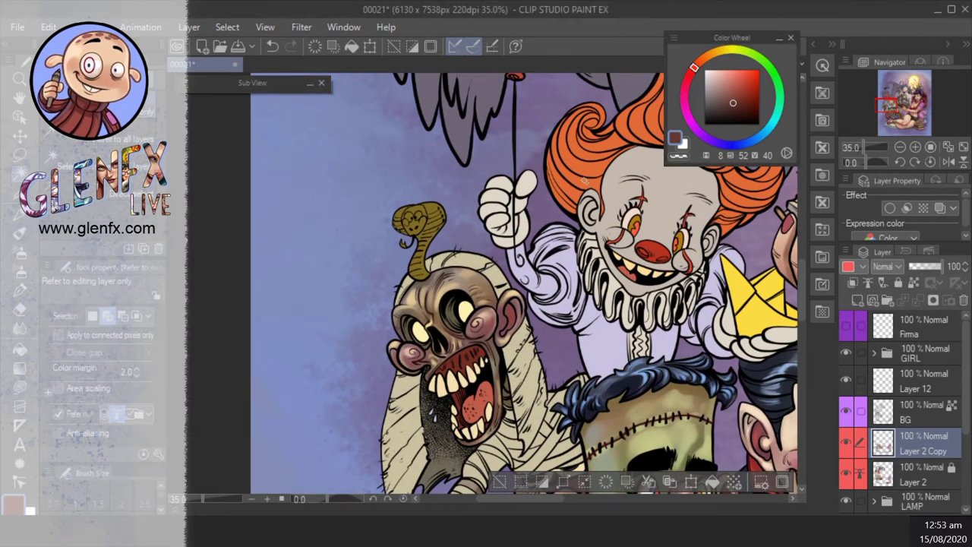
{"action": "left_click_drag", "start_coordinate": [524, 319], "coordinate": [521, 281]}
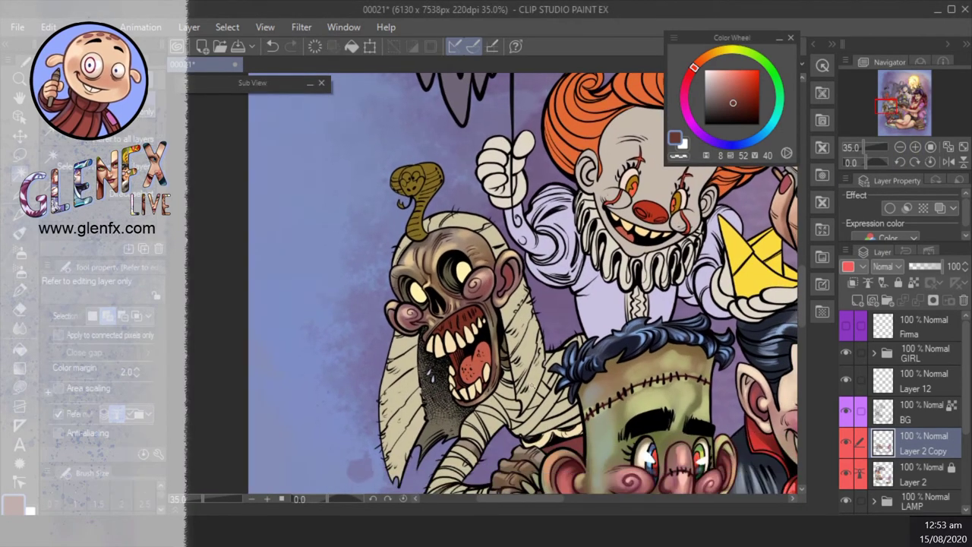
{"action": "left_click", "coordinate": [20, 233]}
{"action": "left_click", "coordinate": [410, 338], "text": "alt"}
{"action": "mouse_move", "coordinate": [411, 326]}
{"action": "left_mouse_down"}
{"action": "mouse_move", "coordinate": [403, 379]}
{"action": "mouse_move", "coordinate": [416, 388]}
{"action": "mouse_move", "coordinate": [425, 424]}
{"action": "left_mouse_up"}
{"action": "mouse_move", "coordinate": [517, 295]}
{"action": "left_mouse_down"}
{"action": "mouse_move", "coordinate": [493, 410]}
{"action": "mouse_move", "coordinate": [551, 412]}
{"action": "left_mouse_up"}
{"action": "left_click_drag", "start_coordinate": [498, 250], "coordinate": [433, 228]}
{"action": "left_click_drag", "start_coordinate": [562, 353], "coordinate": [532, 425]}
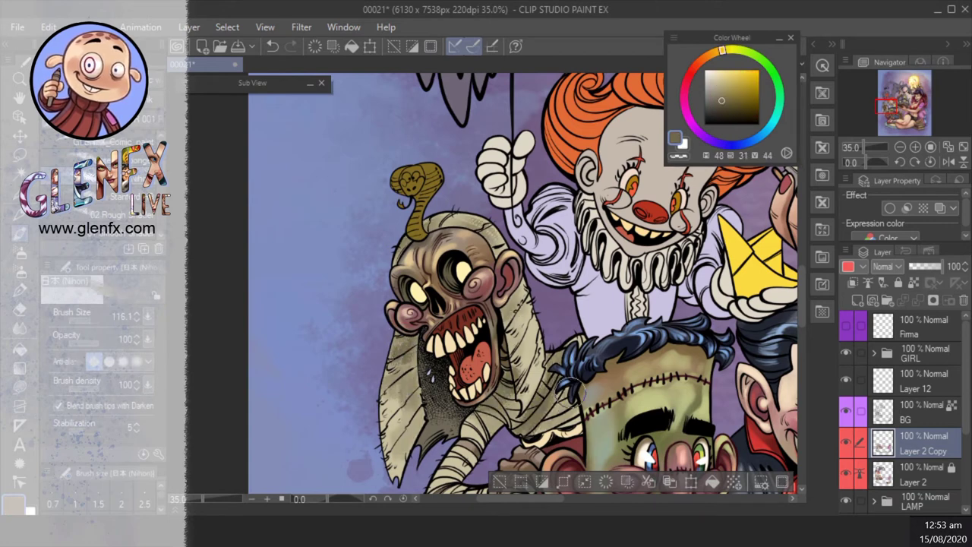
{"action": "left_click_drag", "start_coordinate": [570, 380], "coordinate": [574, 429]}
{"action": "mouse_move", "coordinate": [486, 357]}
{"action": "left_mouse_down"}
{"action": "mouse_move", "coordinate": [418, 296]}
{"action": "mouse_move", "coordinate": [494, 345]}
{"action": "left_mouse_up"}
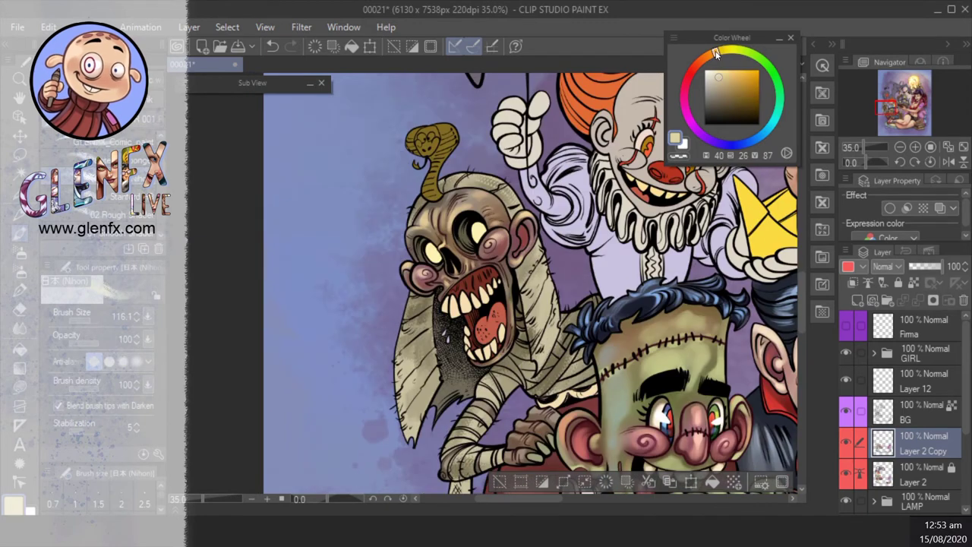
- Highlight the mummy's headdress, torso and arm bandages with the Nihon brush in warm cream of hue 42, saturation 35, value 90
{"action": "left_click", "coordinate": [414, 351], "text": "alt"}
{"action": "mouse_move", "coordinate": [414, 351]}
{"action": "left_mouse_down"}
{"action": "mouse_move", "coordinate": [416, 410]}
{"action": "mouse_move", "coordinate": [425, 281]}
{"action": "left_mouse_up"}
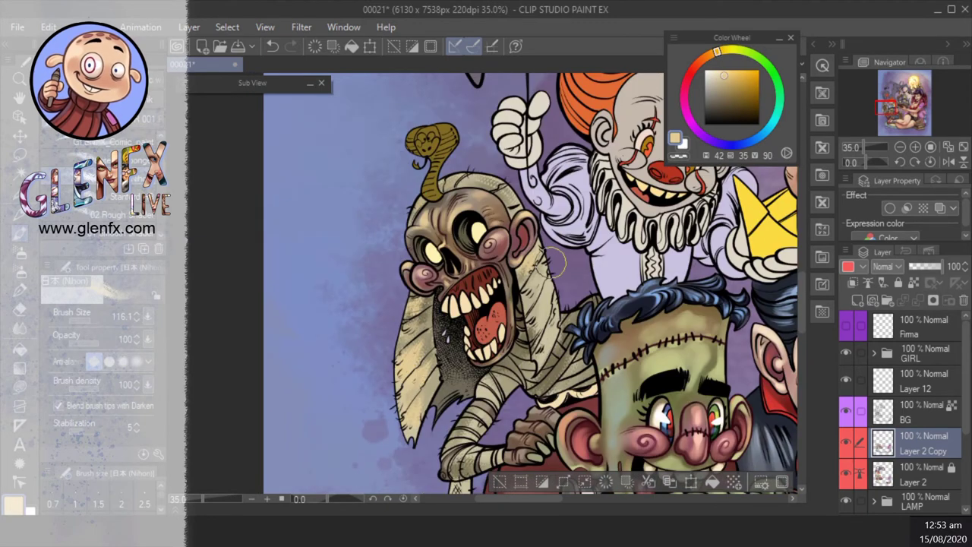
{"action": "left_click_drag", "start_coordinate": [524, 272], "coordinate": [547, 345]}
{"action": "left_click_drag", "start_coordinate": [574, 281], "coordinate": [543, 313]}
{"action": "key", "text": "bracketleft"}
{"action": "left_click_drag", "start_coordinate": [515, 365], "coordinate": [456, 470]}
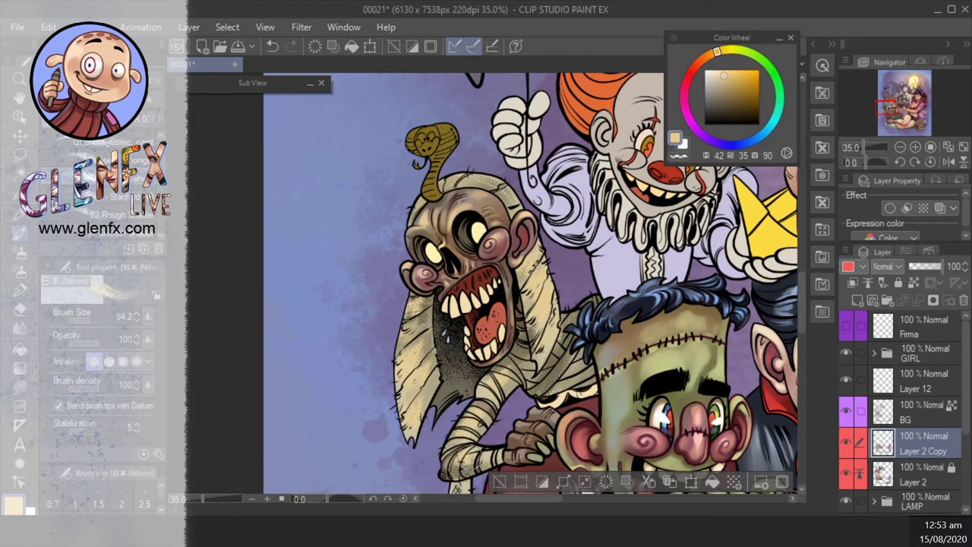
{"action": "mouse_move", "coordinate": [566, 315]}
{"action": "left_mouse_down"}
{"action": "mouse_move", "coordinate": [577, 342]}
{"action": "mouse_move", "coordinate": [508, 296]}
{"action": "mouse_move", "coordinate": [545, 342]}
{"action": "mouse_move", "coordinate": [574, 357]}
{"action": "left_mouse_up"}
- Shade the golden cobra on the mummy's headdress with the GLENFX_Comic_paint brush
{"action": "key", "text": "g"}
{"action": "key", "text": "b"}
{"action": "key", "text": "b"}
{"action": "mouse_move", "coordinate": [399, 238]}
{"action": "left_mouse_down"}
{"action": "mouse_move", "coordinate": [414, 280]}
{"action": "mouse_move", "coordinate": [387, 278]}
{"action": "mouse_move", "coordinate": [419, 287]}
{"action": "mouse_move", "coordinate": [416, 327]}
{"action": "left_mouse_up"}
- Highlight the cobra's hood, head and body in light yellow of hue 46, saturation 49, value 100, finishing with the Painterly sponge brush
{"action": "left_click", "coordinate": [414, 280], "text": "alt"}
{"action": "left_click", "coordinate": [735, 69]}
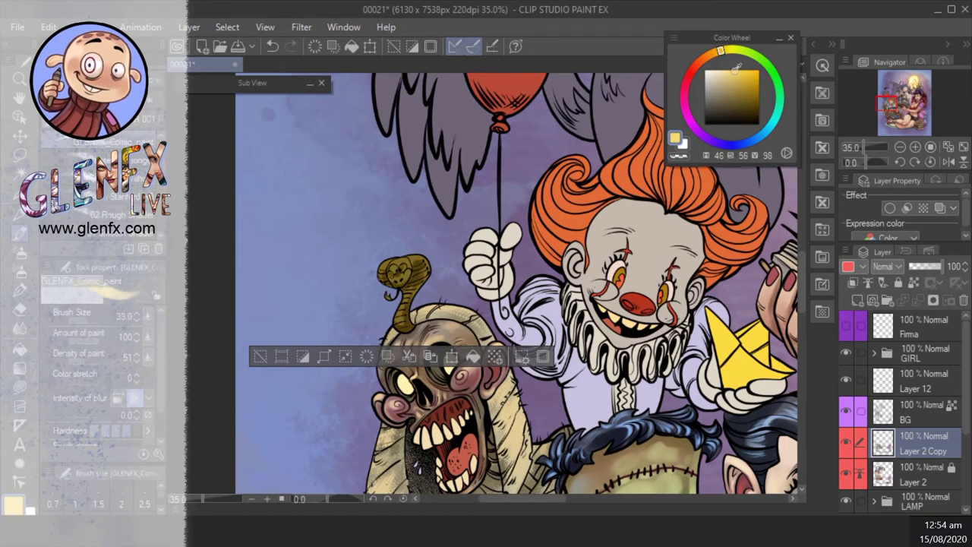
{"action": "left_click", "coordinate": [731, 70]}
{"action": "scroll", "coordinate": [408, 306], "scroll_direction": "up", "scroll_amount": 1}
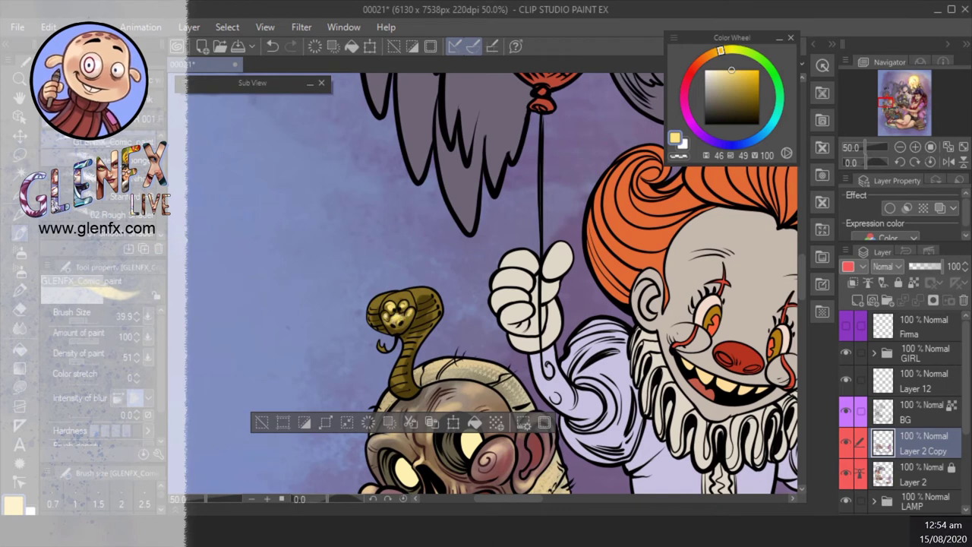
{"action": "key", "text": "b"}
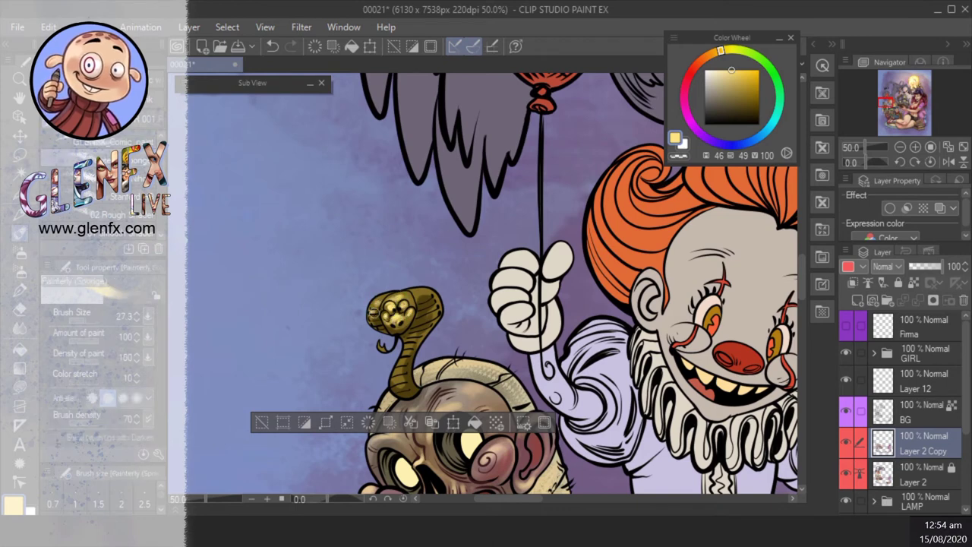
{"action": "left_click_drag", "start_coordinate": [429, 302], "coordinate": [400, 389]}
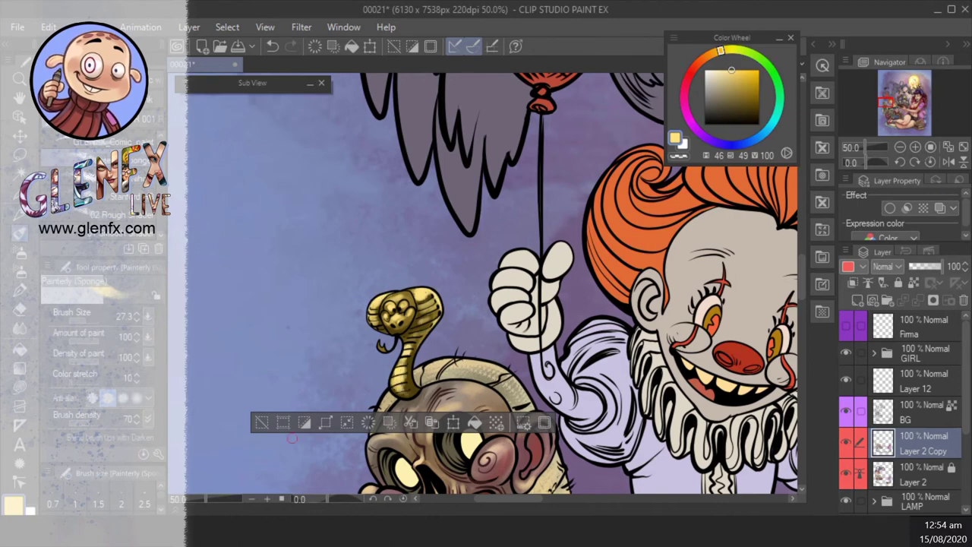
{"action": "scroll", "coordinate": [292, 439], "scroll_direction": "down", "scroll_amount": 2}
{"action": "left_click_drag", "start_coordinate": [550, 494], "coordinate": [580, 314]}
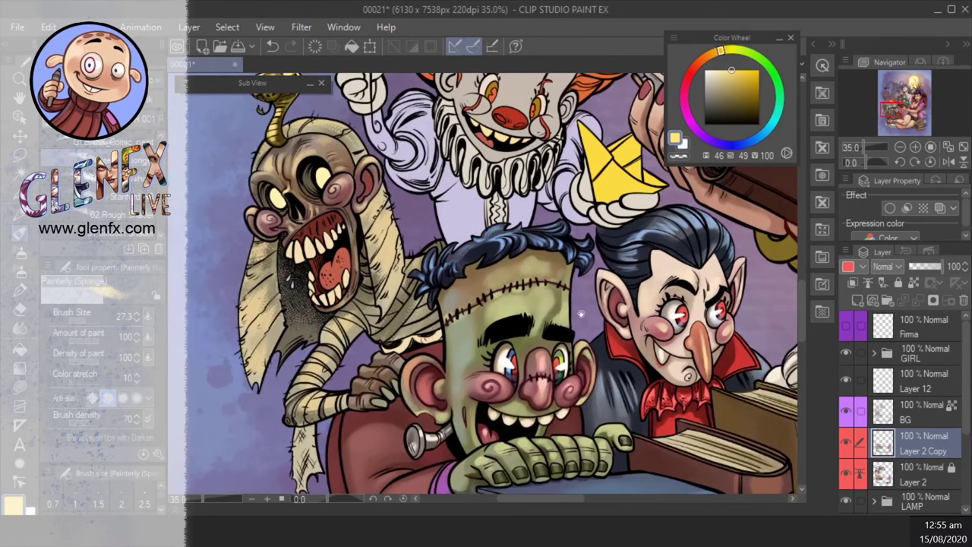
{"action": "scroll", "coordinate": [580, 314], "scroll_direction": "up", "scroll_amount": 2}
{"action": "key", "text": "m"}
{"action": "key", "text": "ctrl+shift+d"}
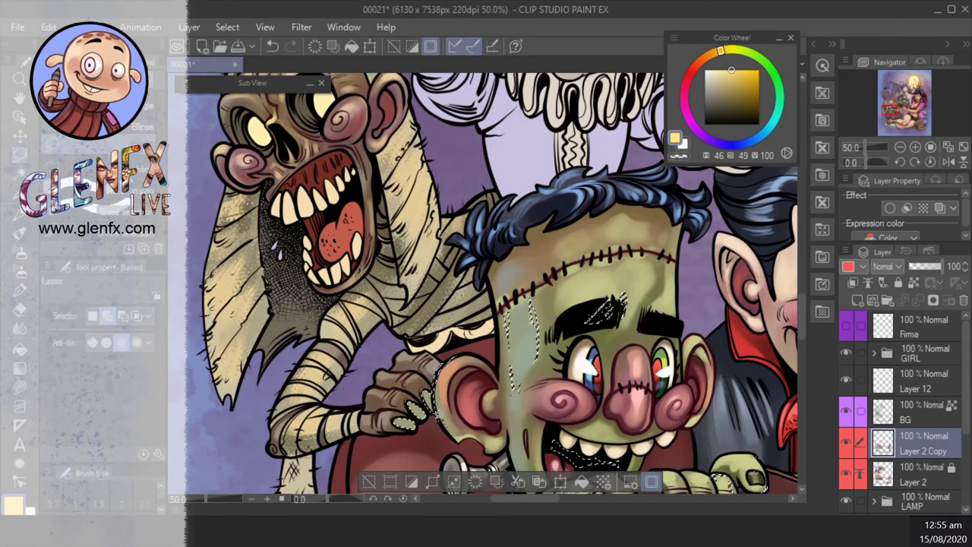
{"action": "key", "text": "ctrl+d"}
- Recolor the mummy's green fingernails with the Painterly sponge brush in dark brown of hue 29, saturation 49, value 21
{"action": "key", "text": "b"}
{"action": "left_click", "coordinate": [424, 402], "text": "alt"}
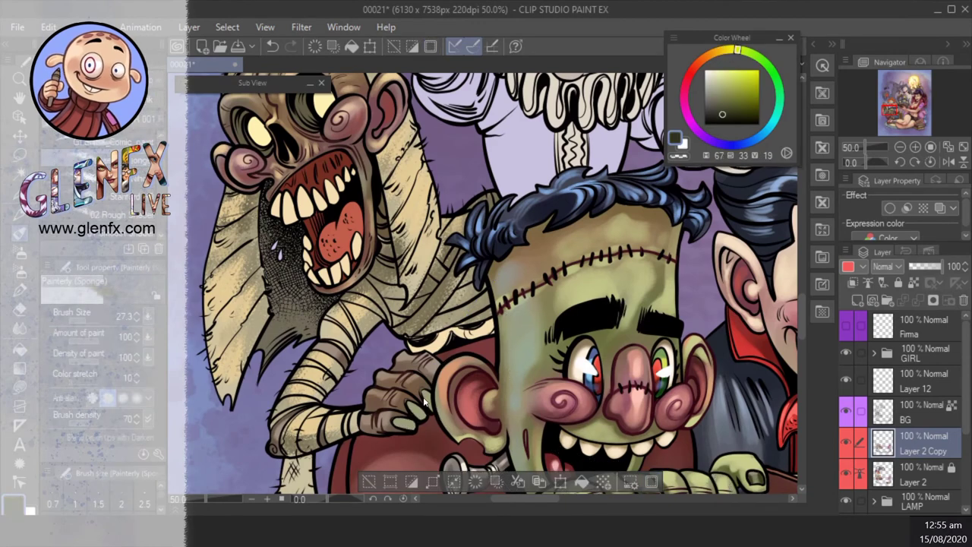
{"action": "left_click", "coordinate": [398, 423], "text": "alt"}
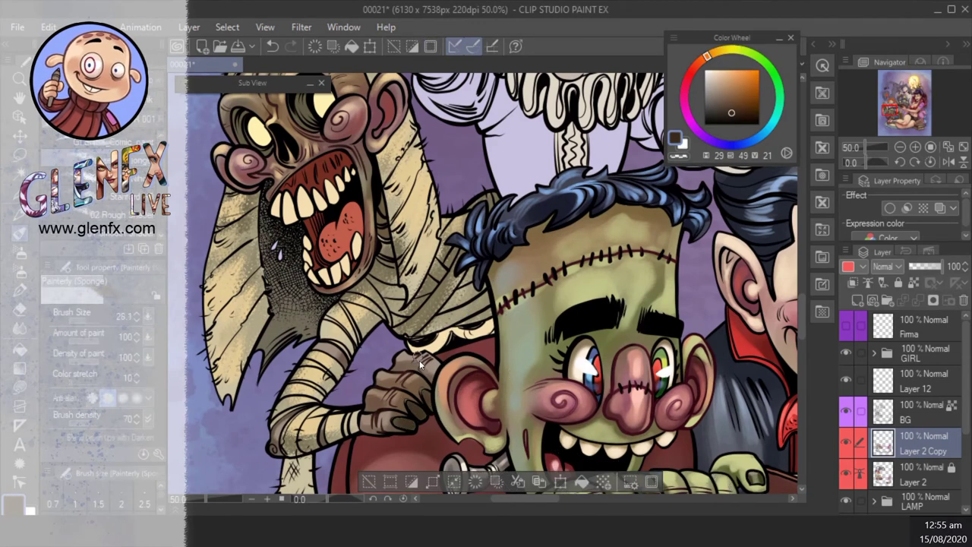
- Highlight the mummy's hand in beige of hue 29, saturation 23, value 69, and shade its fingers in brown of hue 30, saturation 43, value 25
{"action": "left_click", "coordinate": [719, 85]}
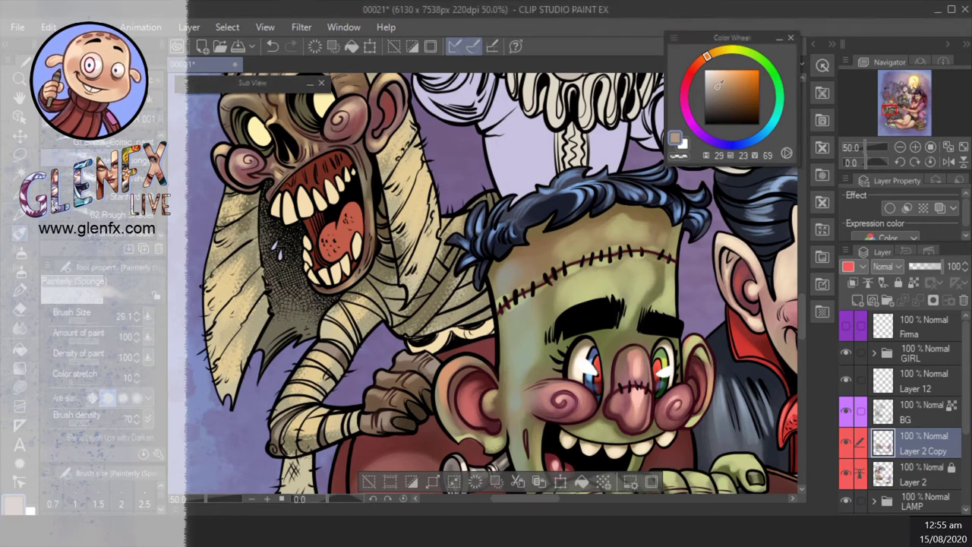
{"action": "scroll", "coordinate": [402, 458], "scroll_direction": "up", "scroll_amount": 2}
{"action": "left_click", "coordinate": [387, 462], "text": "alt"}
{"action": "left_click_drag", "start_coordinate": [387, 462], "coordinate": [428, 419]}
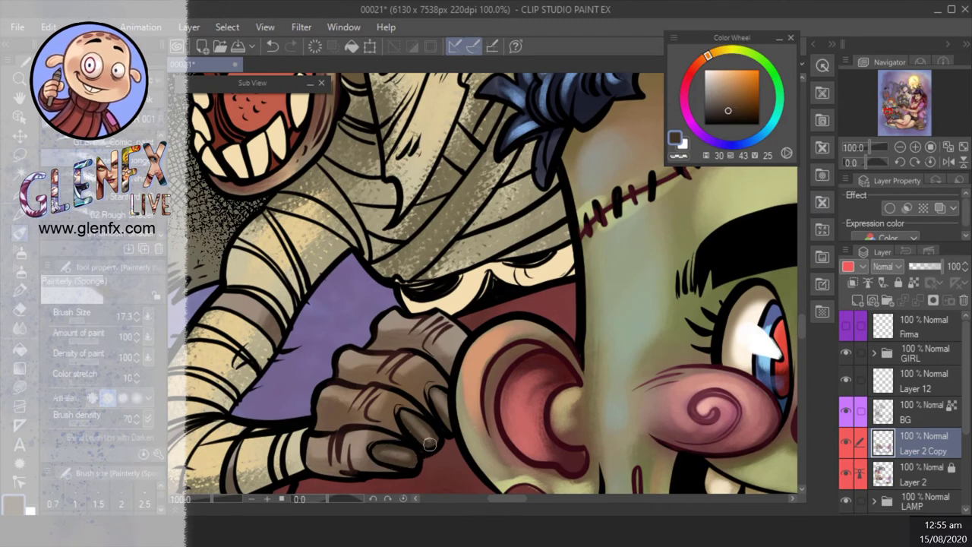
- Paint the cream trim below the mummy's torso bandages in dark gold of hue 42, saturation 63, value 38
{"action": "scroll", "coordinate": [429, 444], "scroll_direction": "down", "scroll_amount": 2}
{"action": "key", "text": "w"}
{"action": "left_click", "coordinate": [600, 350]}
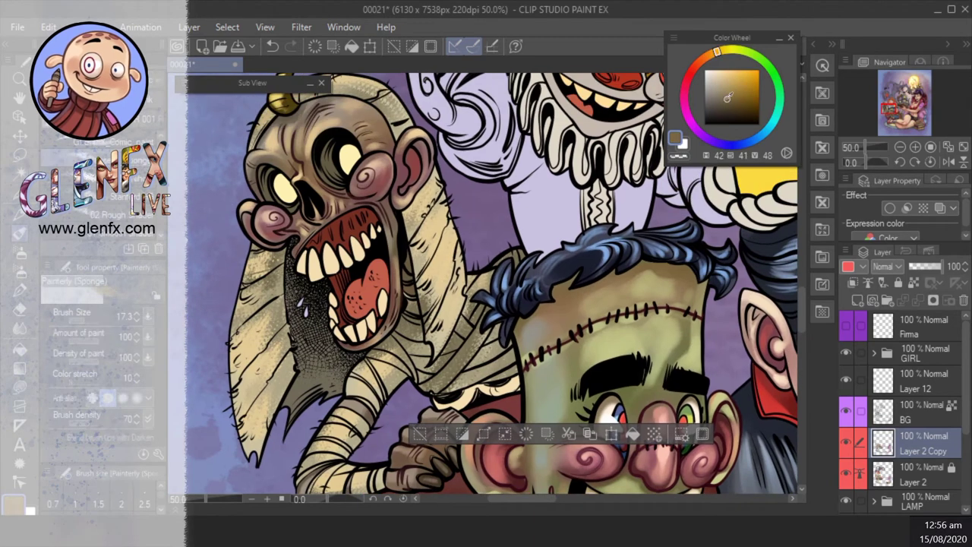
{"action": "left_click", "coordinate": [728, 98]}
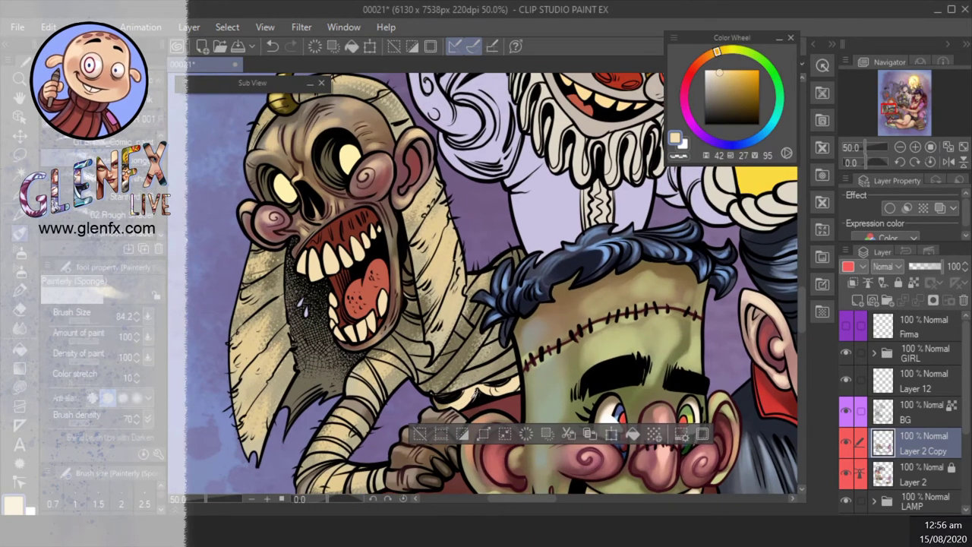
{"action": "left_click", "coordinate": [456, 397], "text": "alt"}
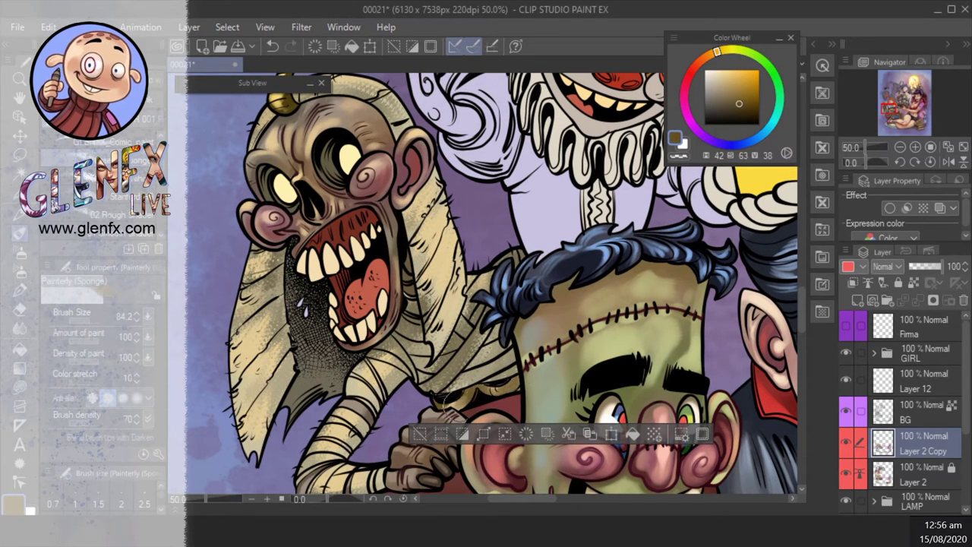
- Shade the mummy's teeth in brown of hue 42, saturation 35, value 38, and highlight them in off-white of hue 42, saturation 13, value 95
{"action": "left_click_drag", "start_coordinate": [507, 389], "coordinate": [558, 438]}
{"action": "left_click", "coordinate": [558, 437], "text": "alt"}
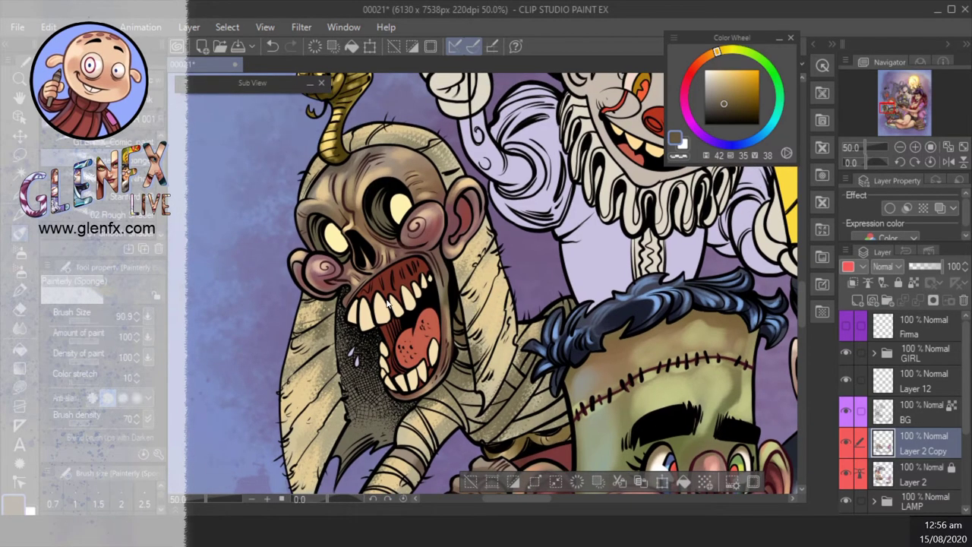
{"action": "mouse_move", "coordinate": [412, 290]}
{"action": "left_mouse_down"}
{"action": "mouse_move", "coordinate": [403, 285]}
{"action": "mouse_move", "coordinate": [411, 292]}
{"action": "left_mouse_up"}
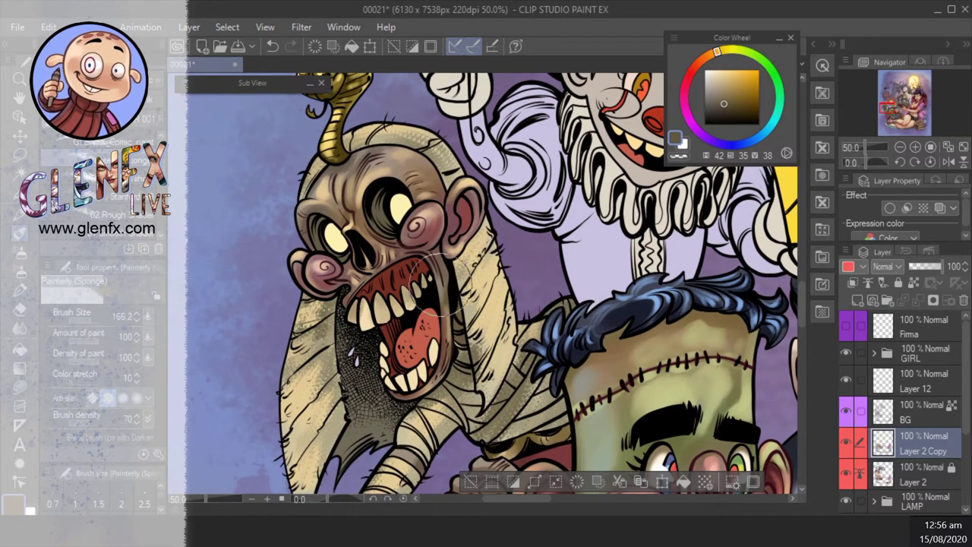
{"action": "left_click", "coordinate": [412, 372], "text": "alt"}
{"action": "key", "text": "b"}
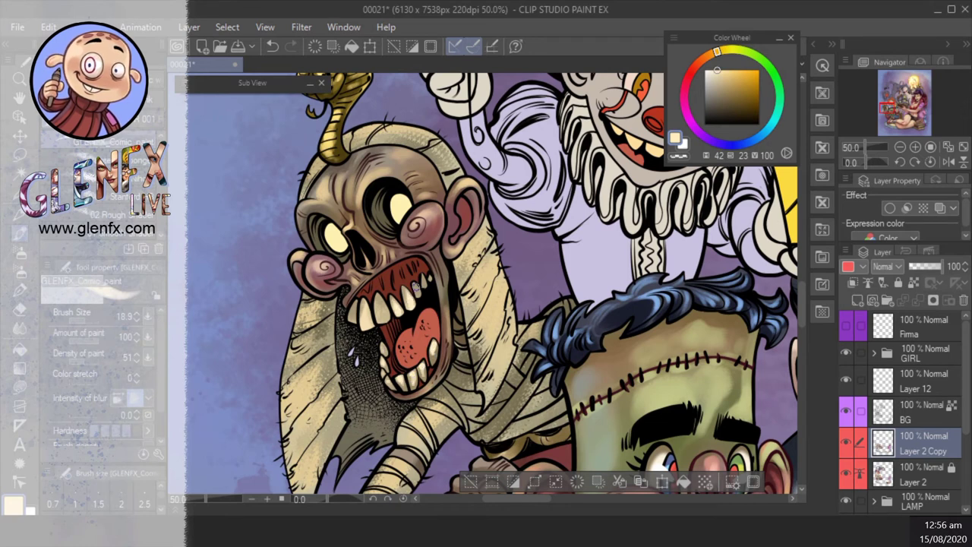
{"action": "left_click", "coordinate": [395, 297], "text": "alt"}
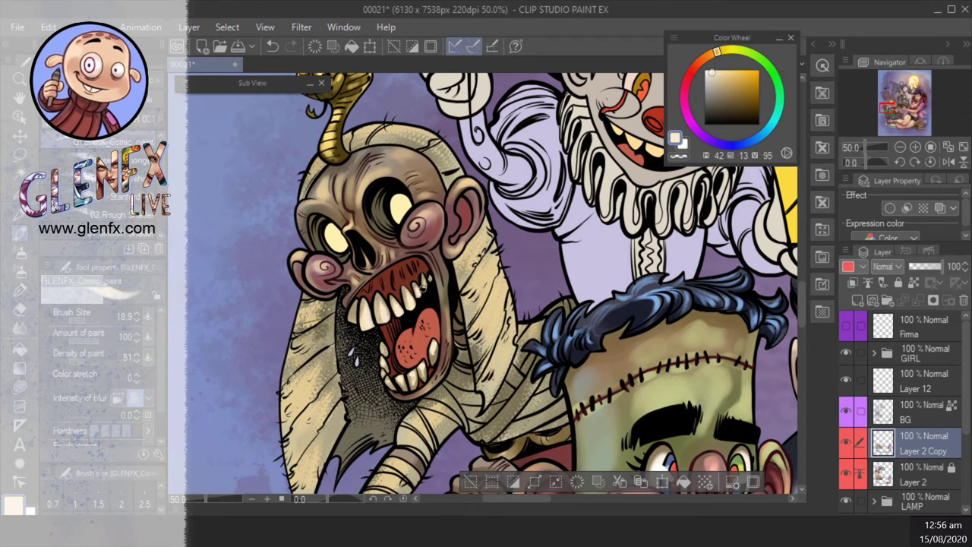
{"action": "left_click_drag", "start_coordinate": [773, 432], "coordinate": [780, 476]}
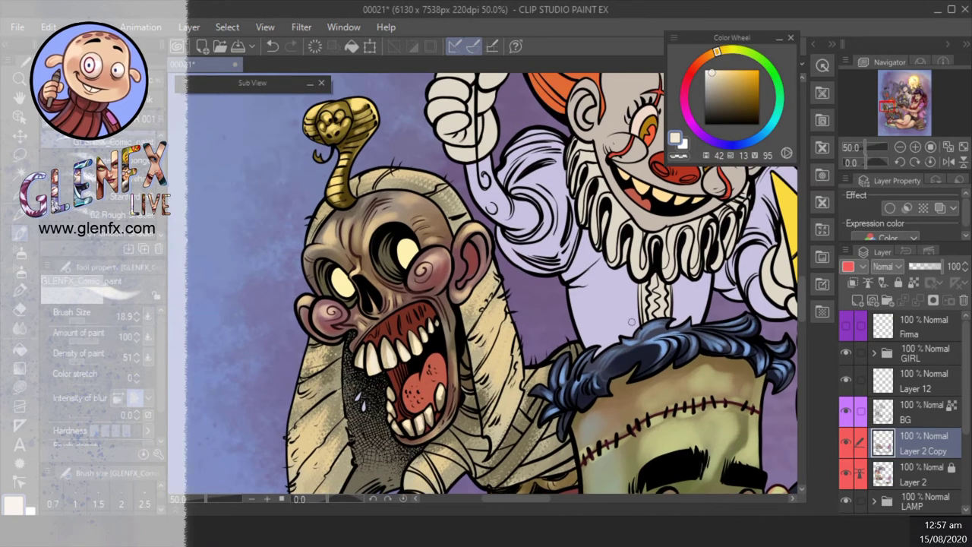
- Shade the mummy's eye sockets in dark olive of hue 50, saturation 60, value 28, and save the illustration
{"action": "key", "text": "w"}
{"action": "key", "text": "b"}
{"action": "left_click", "coordinate": [395, 258], "text": "alt"}
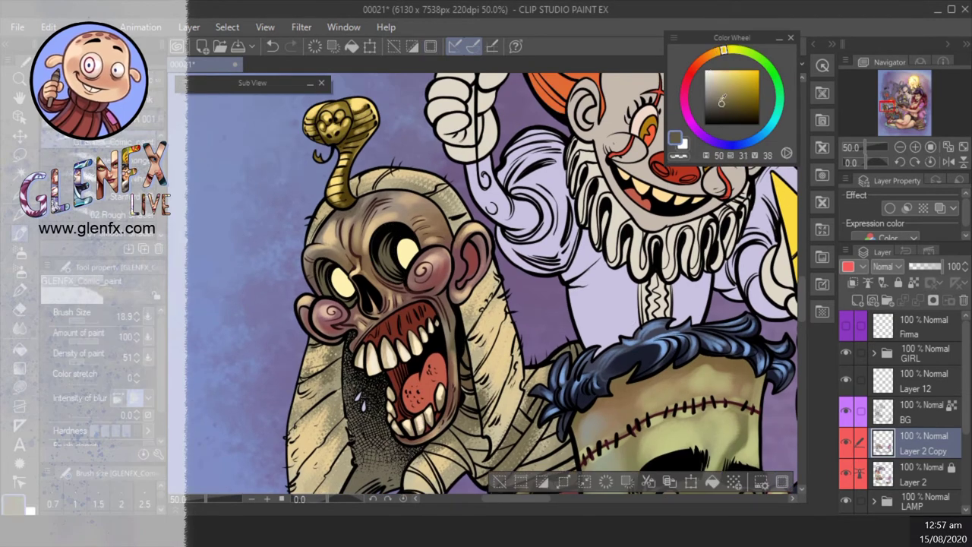
{"action": "left_click", "coordinate": [396, 237], "text": "alt"}
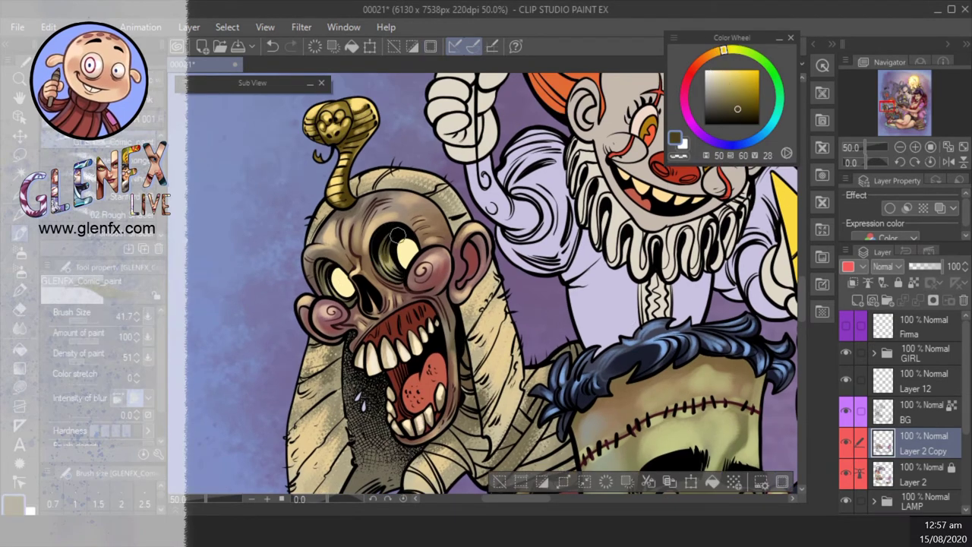
{"action": "left_click_drag", "start_coordinate": [881, 146], "coordinate": [855, 142]}
{"action": "left_click_drag", "start_coordinate": [771, 316], "coordinate": [687, 350]}
{"action": "scroll", "coordinate": [688, 350], "scroll_direction": "up", "scroll_amount": 3}
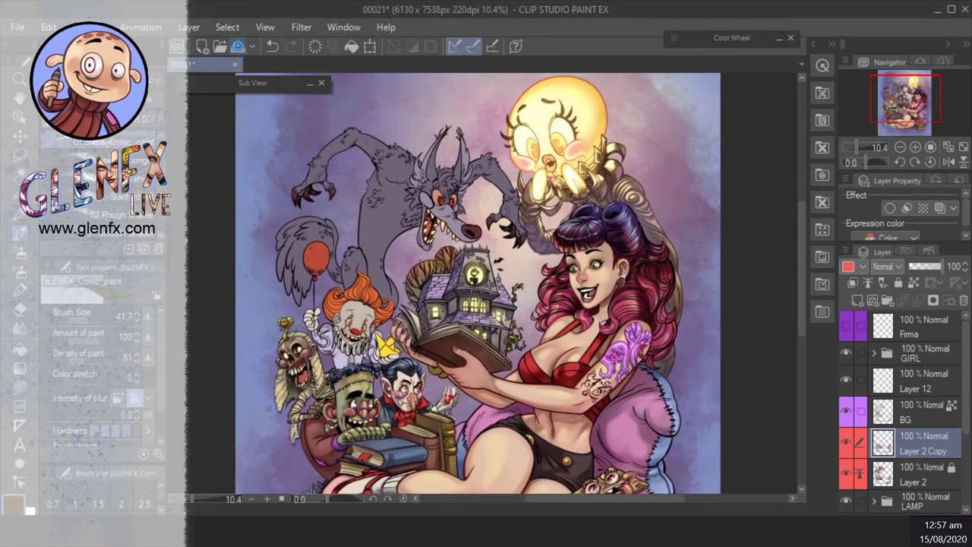
{"action": "key", "text": "ctrl+s"}
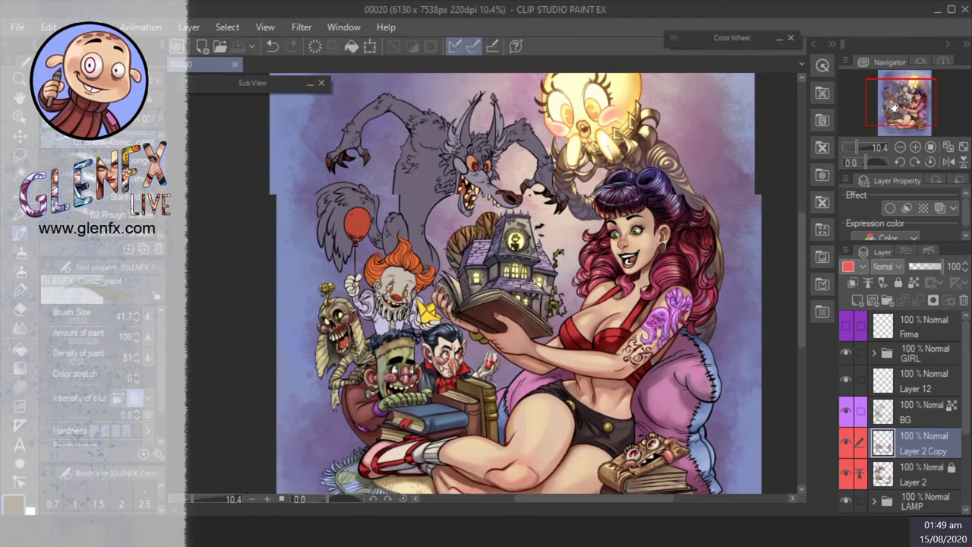
{"action": "scroll", "coordinate": [906, 124], "scroll_direction": "up", "scroll_amount": 5}
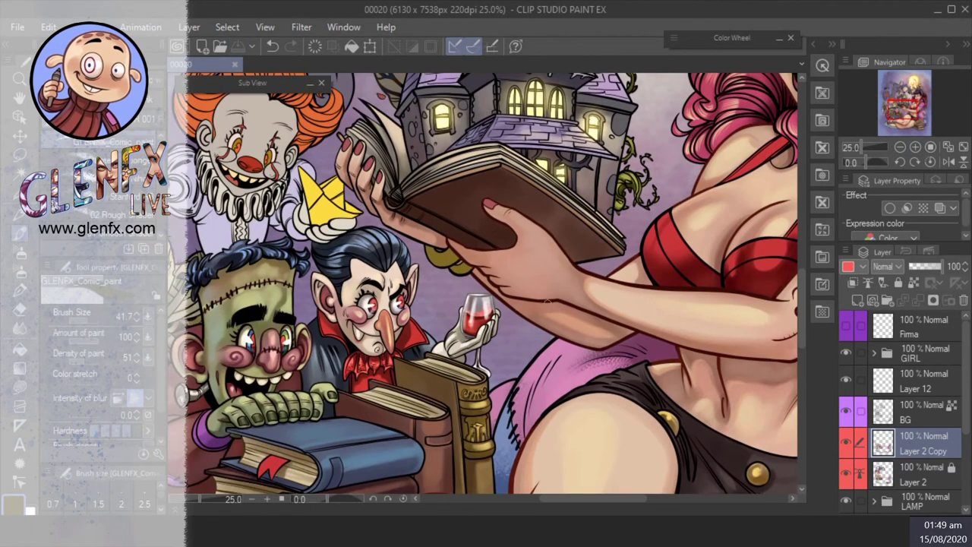
{"action": "left_click_drag", "start_coordinate": [906, 124], "coordinate": [895, 106]}
{"action": "key", "text": "g"}
{"action": "left_click_drag", "start_coordinate": [530, 303], "coordinate": [569, 312]}
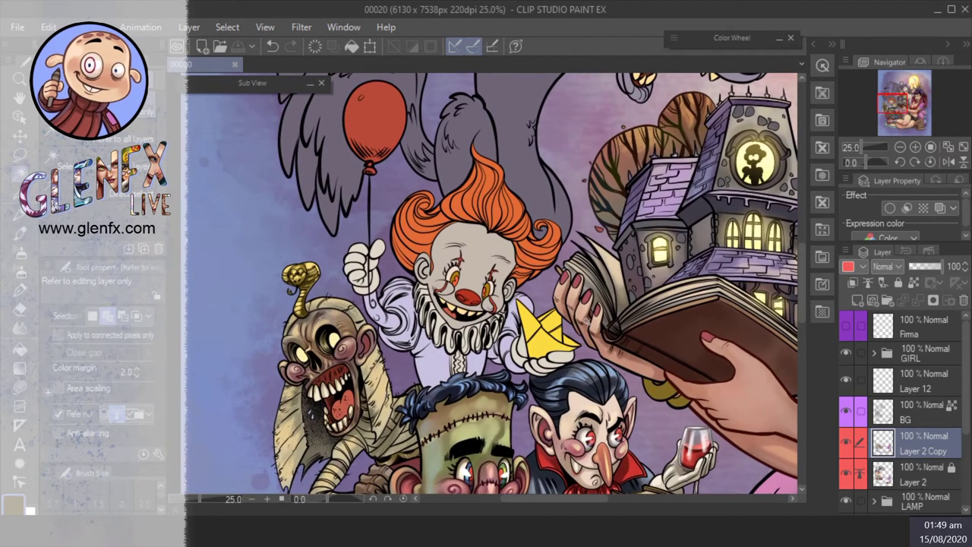
{"action": "left_click", "coordinate": [384, 318]}
{"action": "scroll", "coordinate": [381, 391], "scroll_direction": "up", "scroll_amount": 1}
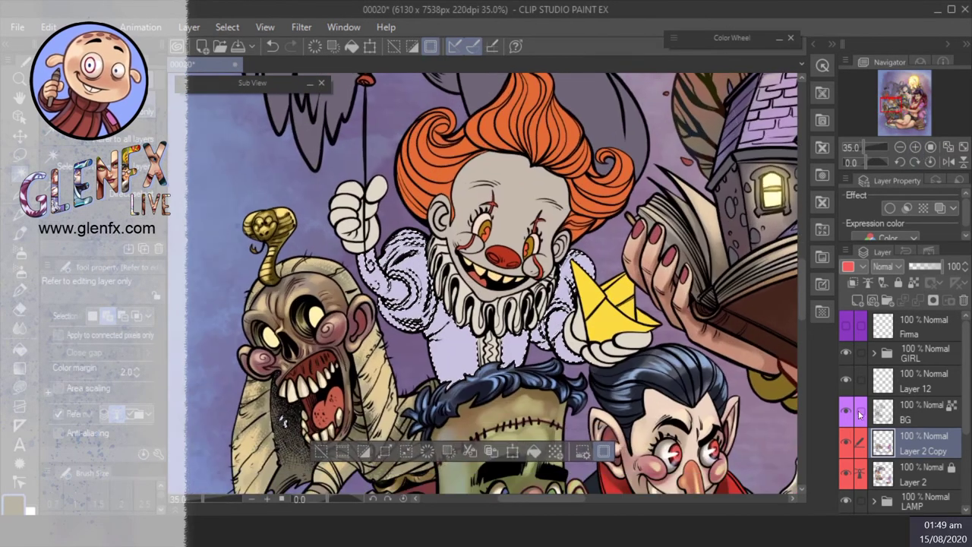
- Hide the BG line-art layer and lasso-fill the unpainted gaps in the clown's lilac sleeves on Layer 2
{"action": "left_click", "coordinate": [848, 411]}
{"action": "key", "text": "ctrl+d"}
{"action": "left_click", "coordinate": [19, 386]}
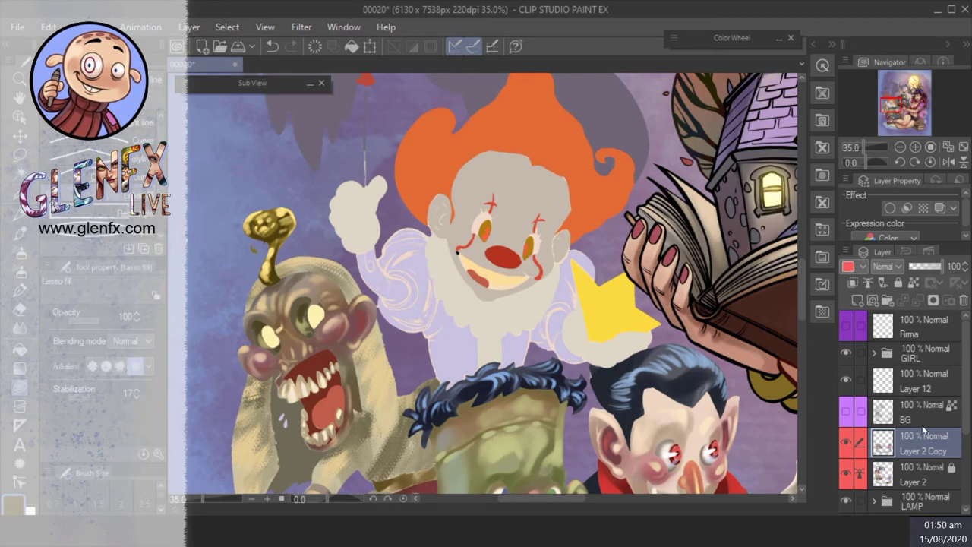
{"action": "left_click", "coordinate": [923, 475]}
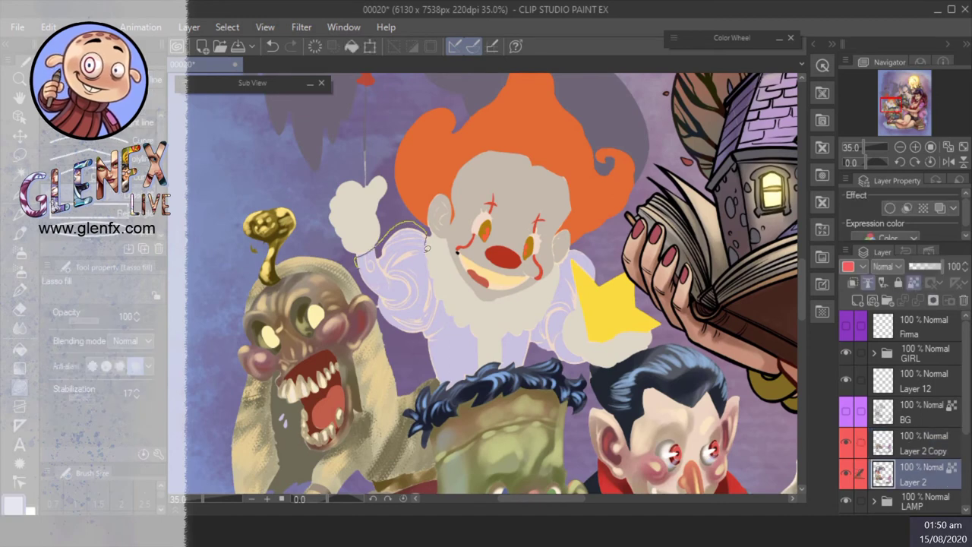
{"action": "mouse_move", "coordinate": [448, 370]}
{"action": "left_mouse_down"}
{"action": "mouse_move", "coordinate": [380, 312]}
{"action": "mouse_move", "coordinate": [357, 258]}
{"action": "left_mouse_up"}
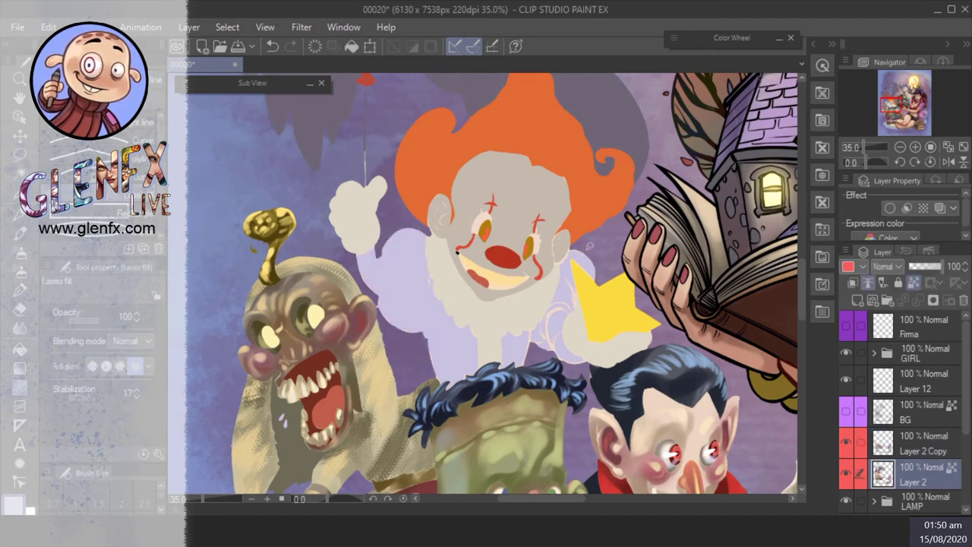
{"action": "left_click_drag", "start_coordinate": [565, 342], "coordinate": [579, 283]}
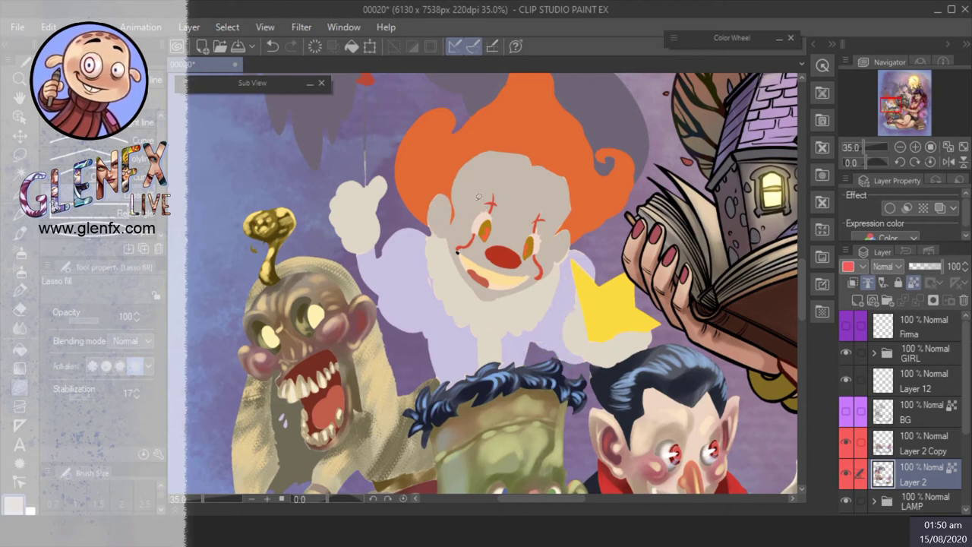
- Select the clown's lilac suit on Layer 2 Copy and shade its sleeve with GLENFX_Comic_paint in hue 240, saturation 23, value 53
{"action": "key", "text": "alt+bracketright"}
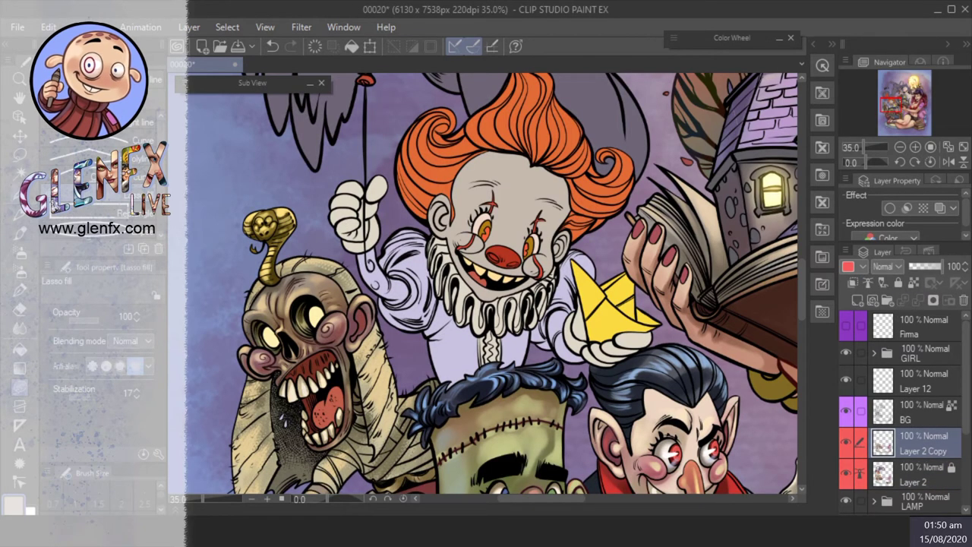
{"action": "key", "text": "g"}
{"action": "key", "text": "b"}
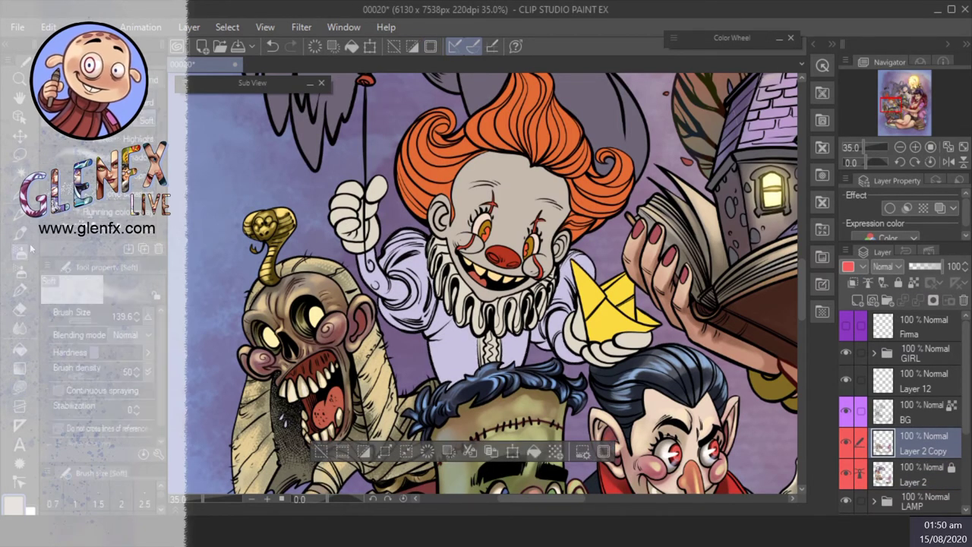
{"action": "left_click_drag", "start_coordinate": [494, 288], "coordinate": [518, 299]}
{"action": "left_click", "coordinate": [732, 37]}
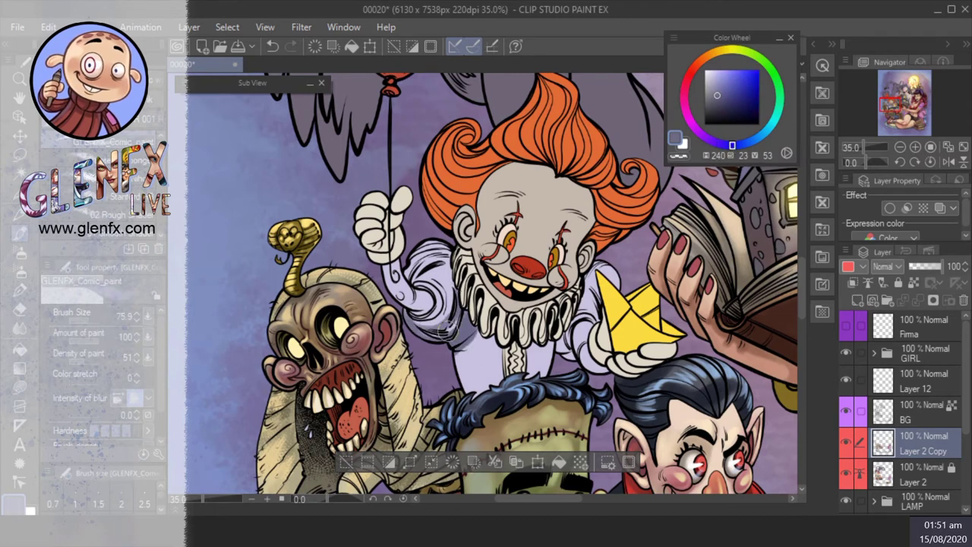
- Shade the clown's torso and sleeve folds with the Painterly sponge brush in grey-blue of hue 240, saturation 23, value 53
{"action": "key", "text": "b"}
{"action": "mouse_move", "coordinate": [520, 327]}
{"action": "left_mouse_down"}
{"action": "mouse_move", "coordinate": [481, 328]}
{"action": "mouse_move", "coordinate": [471, 366]}
{"action": "mouse_move", "coordinate": [565, 345]}
{"action": "mouse_move", "coordinate": [532, 376]}
{"action": "mouse_move", "coordinate": [599, 363]}
{"action": "left_mouse_up"}
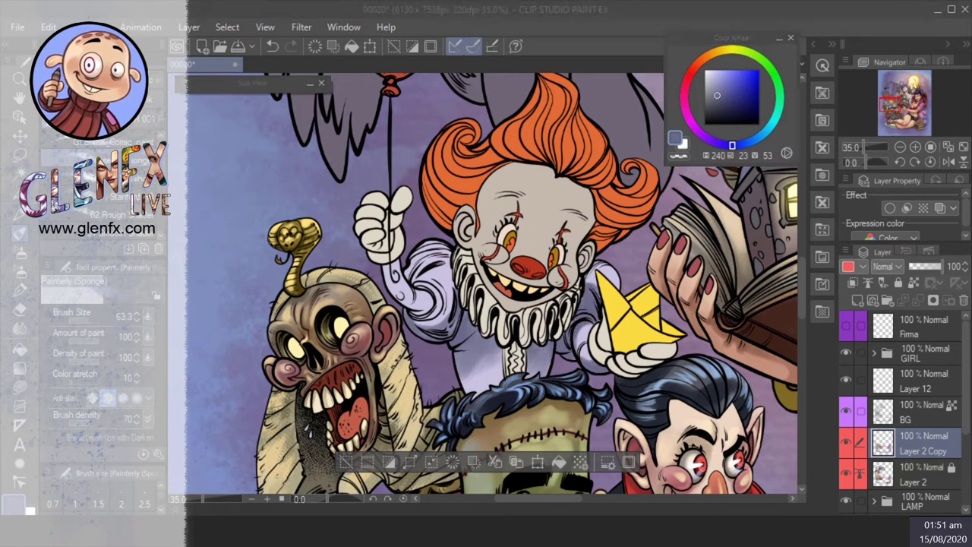
{"action": "left_click", "coordinate": [592, 25]}
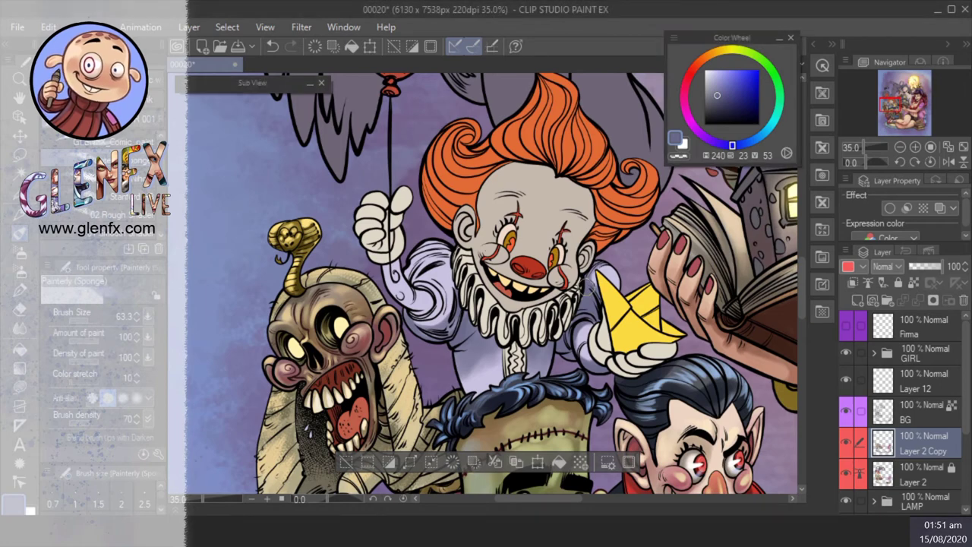
{"action": "key", "text": "bracketleft"}
{"action": "key", "text": "bracketleft"}
{"action": "key", "text": "bracketleft"}
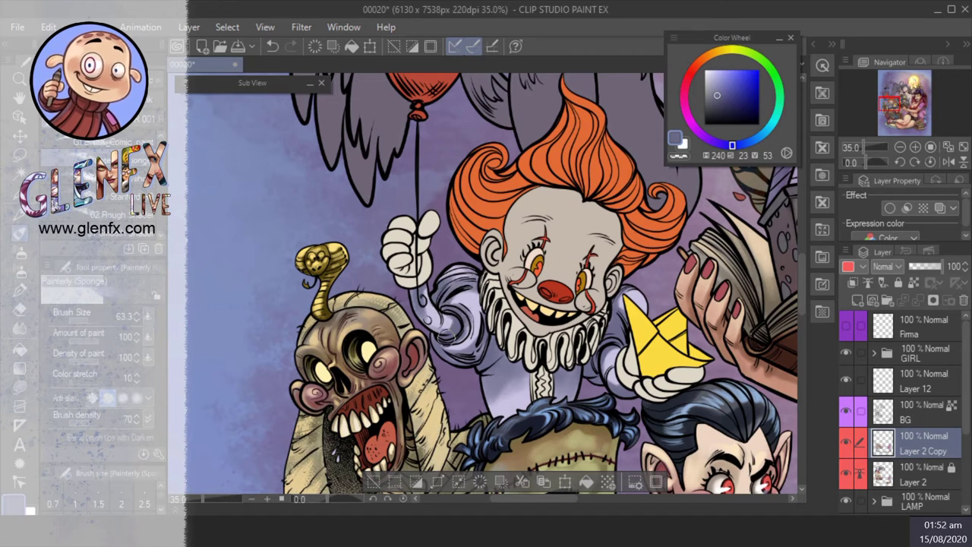
{"action": "left_click_drag", "start_coordinate": [465, 327], "coordinate": [467, 342]}
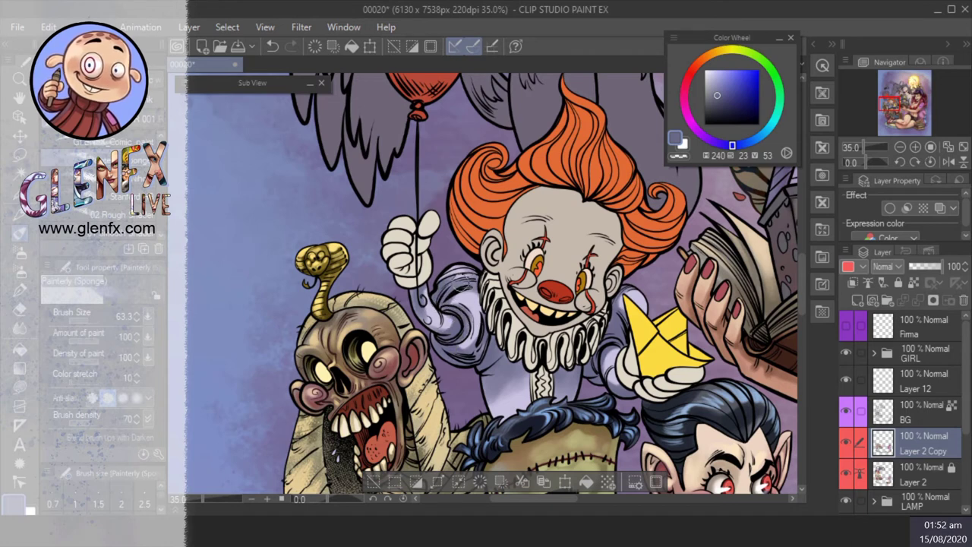
{"action": "left_click_drag", "start_coordinate": [466, 257], "coordinate": [448, 270]}
- Highlight the clown's sleeves in pale lavender of hue 240, saturation 9, value 97, and clear the suit selection's outline from view
{"action": "left_click", "coordinate": [556, 277], "text": "alt"}
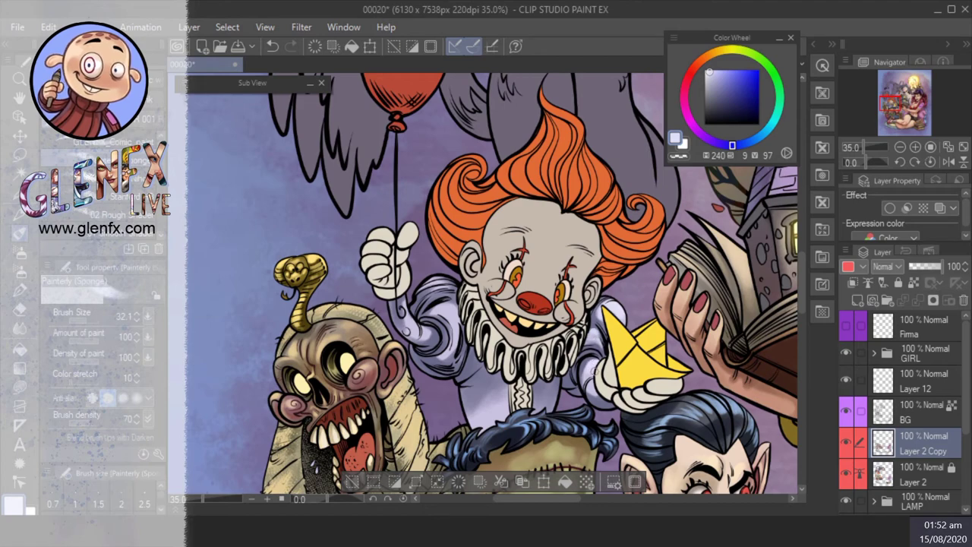
{"action": "left_click", "coordinate": [596, 335], "text": "alt"}
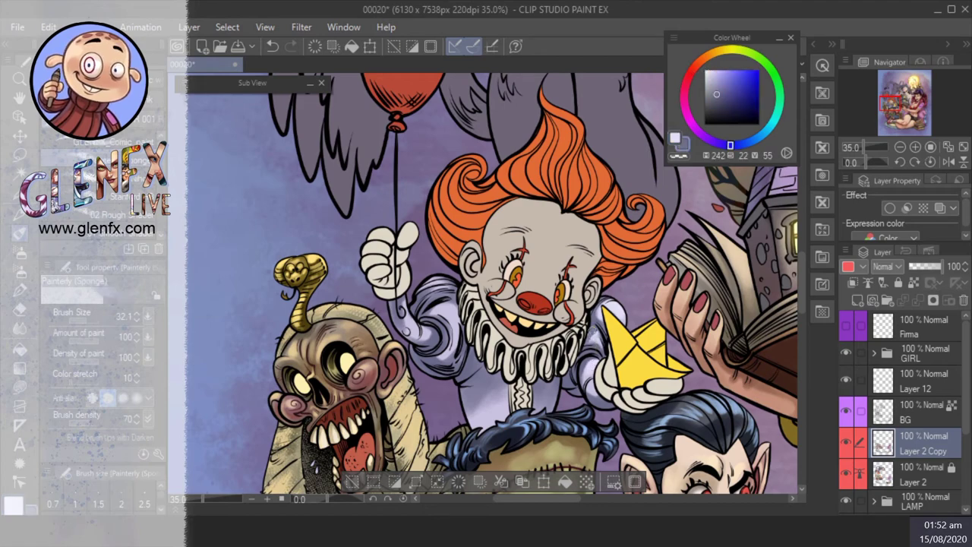
{"action": "left_click", "coordinate": [915, 147]}
{"action": "left_click", "coordinate": [915, 147]}
{"action": "key", "text": "m"}
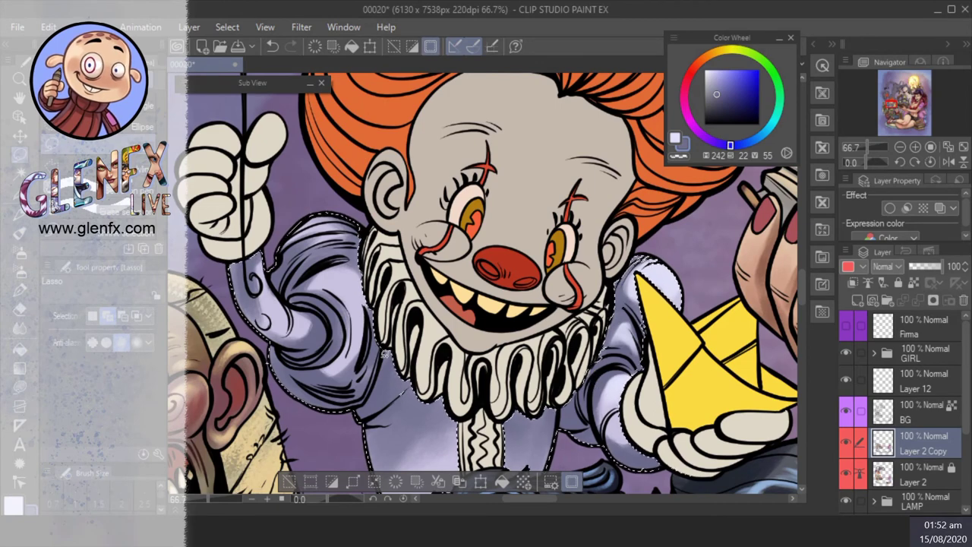
{"action": "key", "text": "ctrl+d"}
{"action": "left_click", "coordinate": [22, 231]}
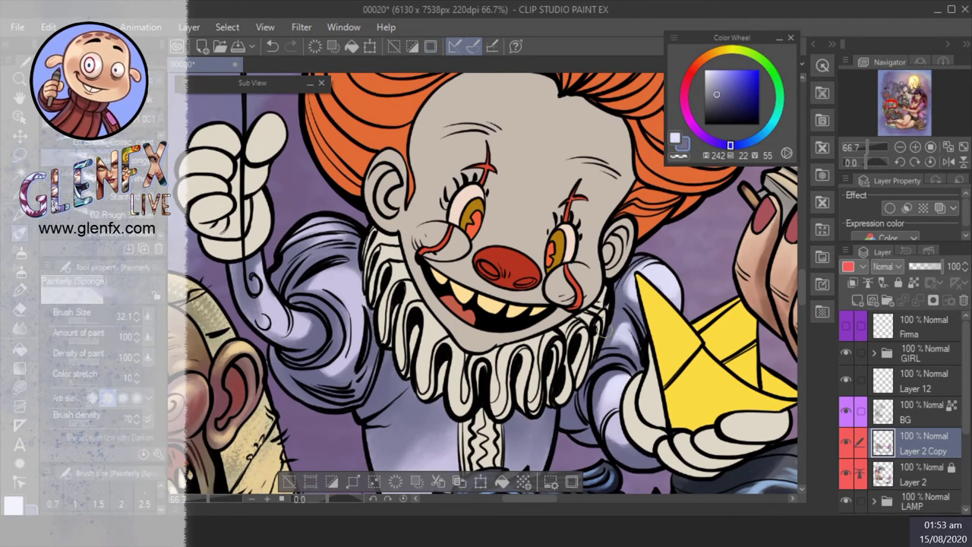
- Blend broad and fine highlights over the clown's torso and sleeves in pale lavender of hue 240, saturation 9, value 97
{"action": "left_click", "coordinate": [900, 148]}
{"action": "left_click", "coordinate": [900, 147]}
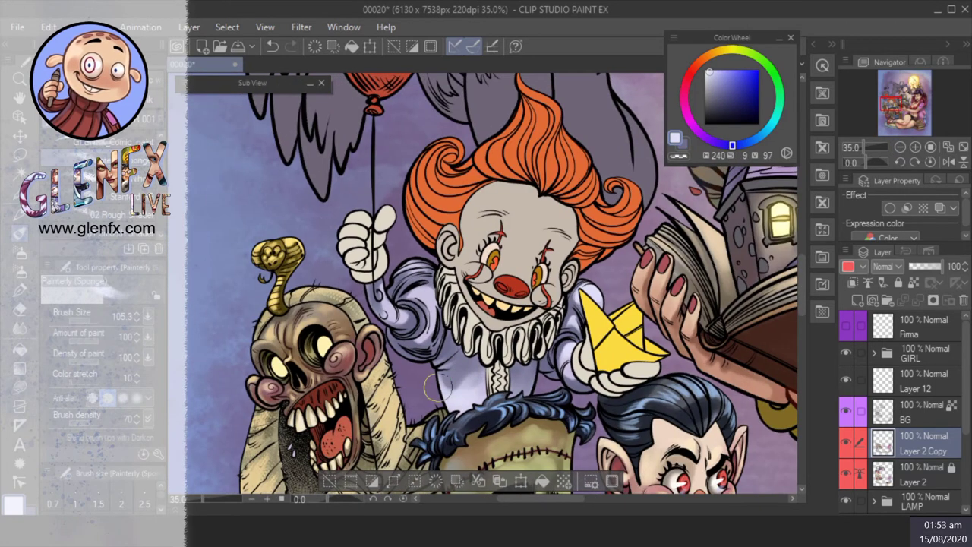
{"action": "left_click_drag", "start_coordinate": [520, 391], "coordinate": [584, 432]}
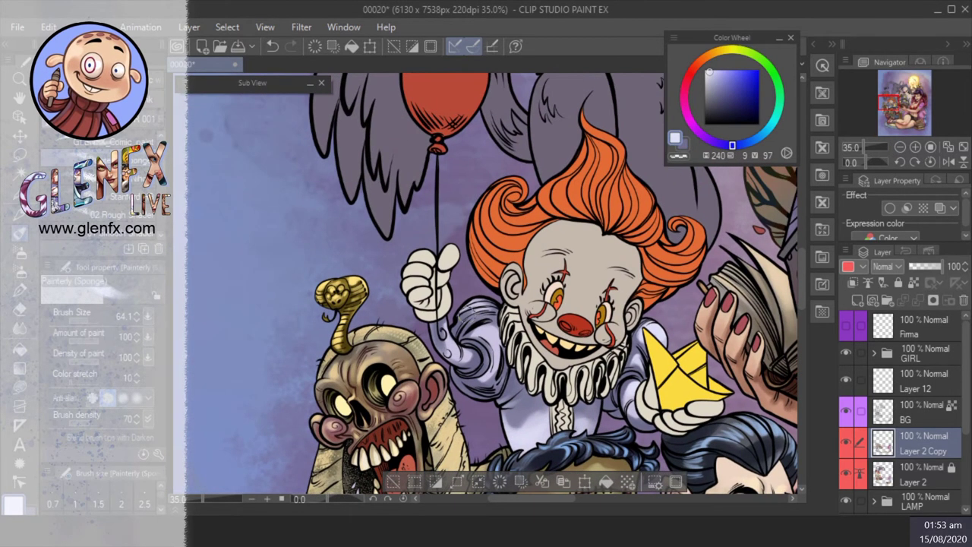
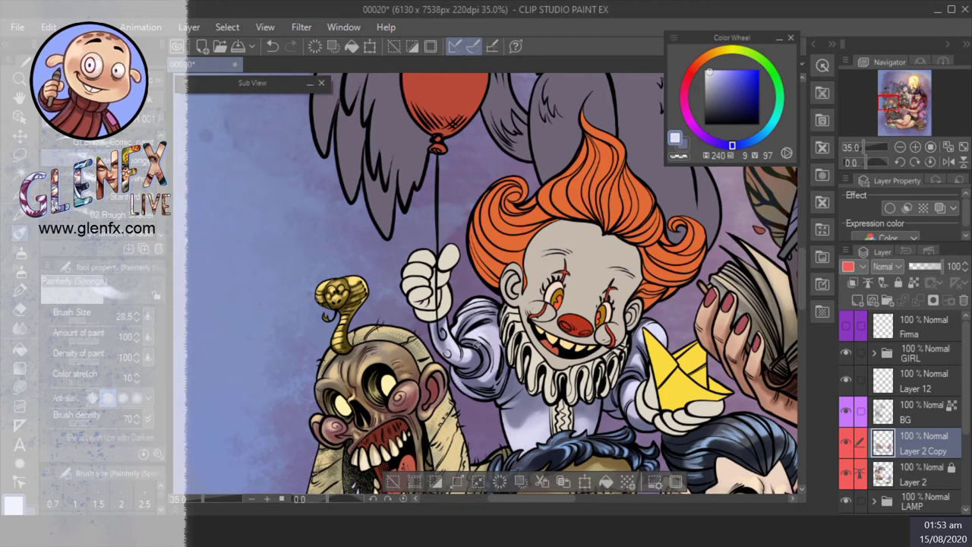
{"action": "left_click_drag", "start_coordinate": [531, 380], "coordinate": [507, 369]}
- Deselect the suit and lasso-fill the clown's sleeve lines on the BG layer in blue-grey of hue 240, saturation 15, value 41
{"action": "left_click", "coordinate": [917, 417]}
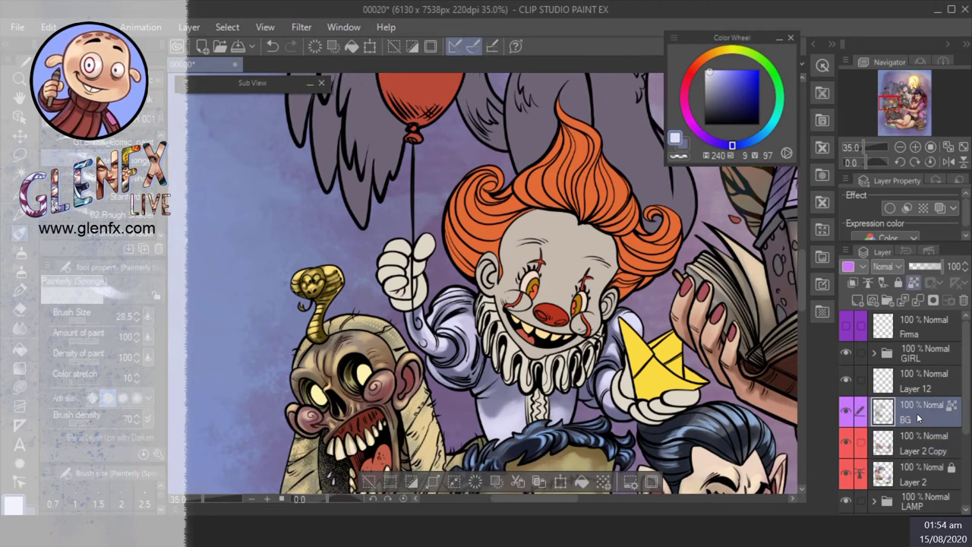
{"action": "key", "text": "ctrl+d"}
{"action": "left_click", "coordinate": [715, 95]}
{"action": "key", "text": "g"}
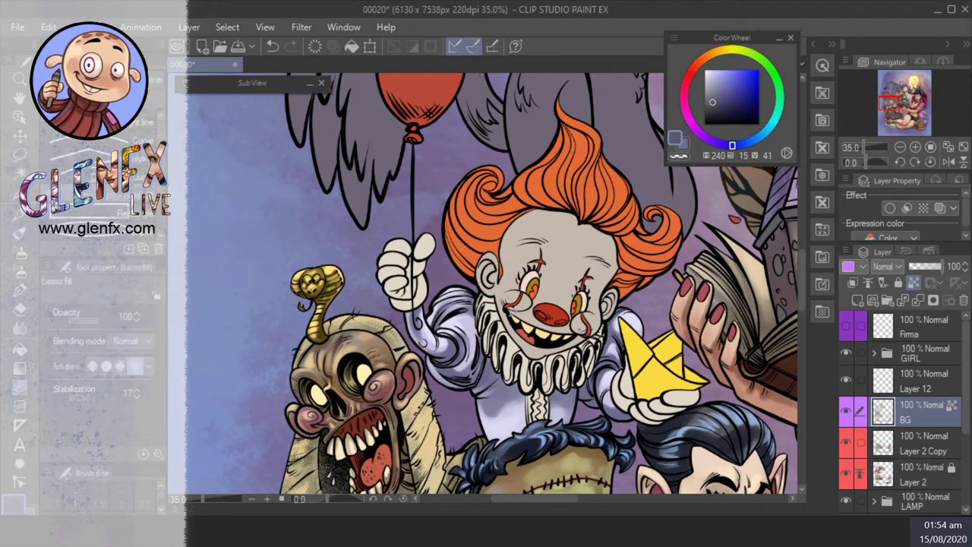
- Recolor the line art of the clown's sleeves and torso with Lasso fill in a dark tone of hue 34, saturation 28, value 17
{"action": "left_click", "coordinate": [715, 116]}
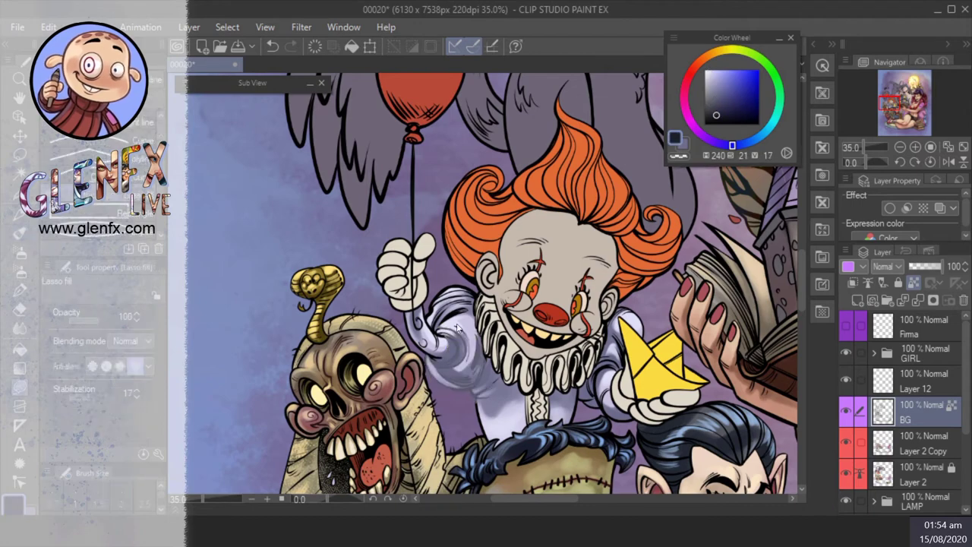
{"action": "left_click", "coordinate": [915, 148]}
{"action": "left_click", "coordinate": [712, 56]}
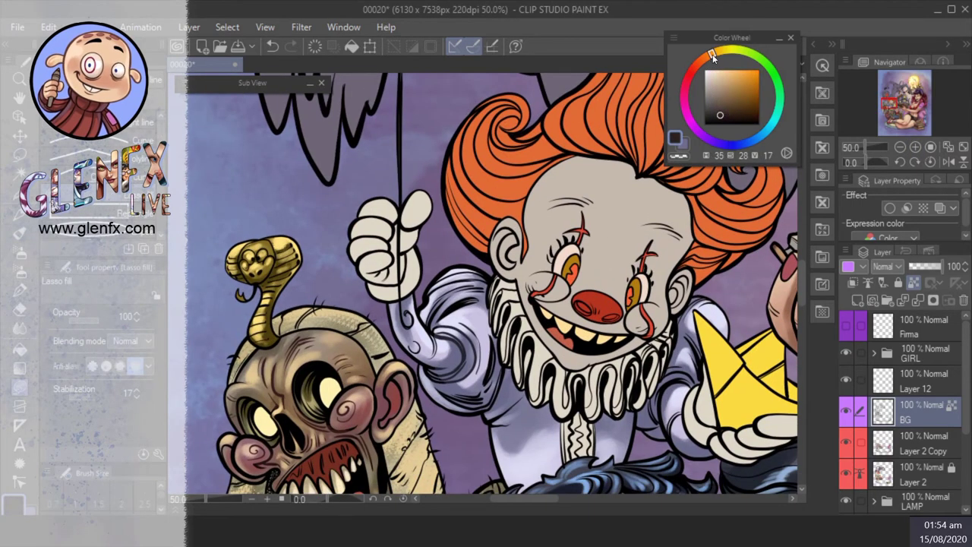
{"action": "left_click_drag", "start_coordinate": [486, 260], "coordinate": [411, 293]}
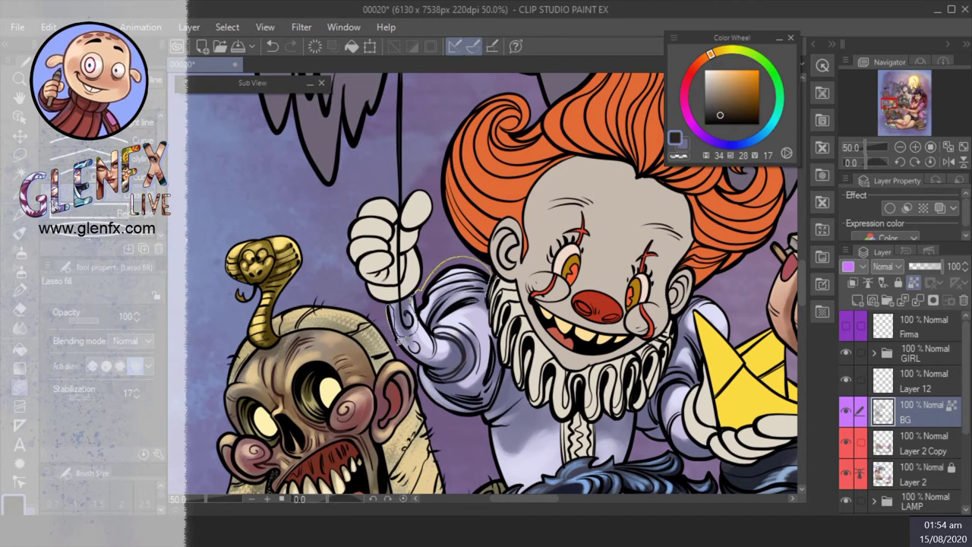
{"action": "mouse_move", "coordinate": [400, 341]}
{"action": "left_mouse_down"}
{"action": "mouse_move", "coordinate": [426, 395]}
{"action": "mouse_move", "coordinate": [528, 399]}
{"action": "mouse_move", "coordinate": [516, 357]}
{"action": "left_mouse_up"}
{"action": "scroll", "coordinate": [517, 356], "scroll_direction": "down", "scroll_amount": 1}
{"action": "left_click_drag", "start_coordinate": [489, 398], "coordinate": [495, 460]}
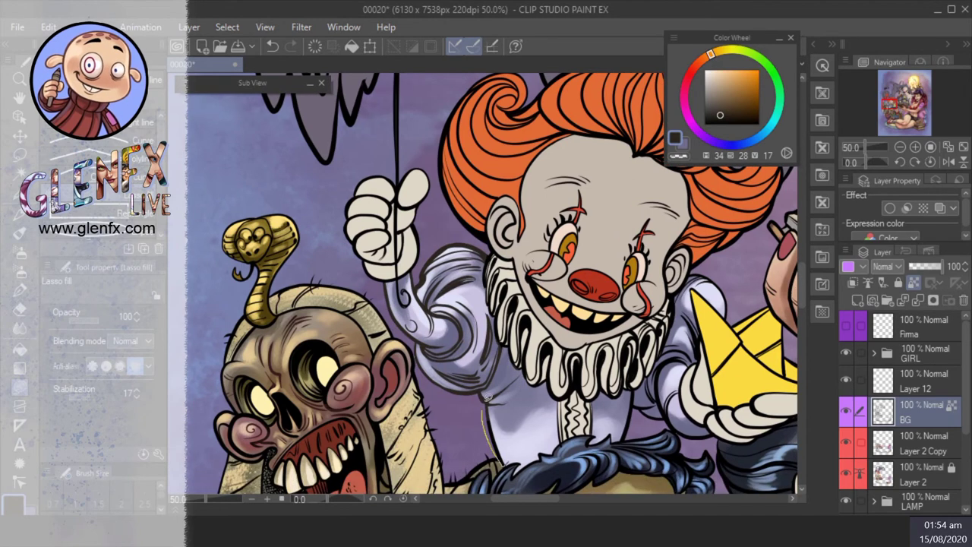
{"action": "scroll", "coordinate": [620, 414], "scroll_direction": "down", "scroll_amount": 1}
{"action": "mouse_move", "coordinate": [643, 358]}
{"action": "left_mouse_down"}
{"action": "mouse_move", "coordinate": [651, 409]}
{"action": "mouse_move", "coordinate": [663, 375]}
{"action": "mouse_move", "coordinate": [613, 421]}
{"action": "mouse_move", "coordinate": [696, 413]}
{"action": "mouse_move", "coordinate": [692, 424]}
{"action": "mouse_move", "coordinate": [652, 404]}
{"action": "mouse_move", "coordinate": [662, 381]}
{"action": "left_mouse_up"}
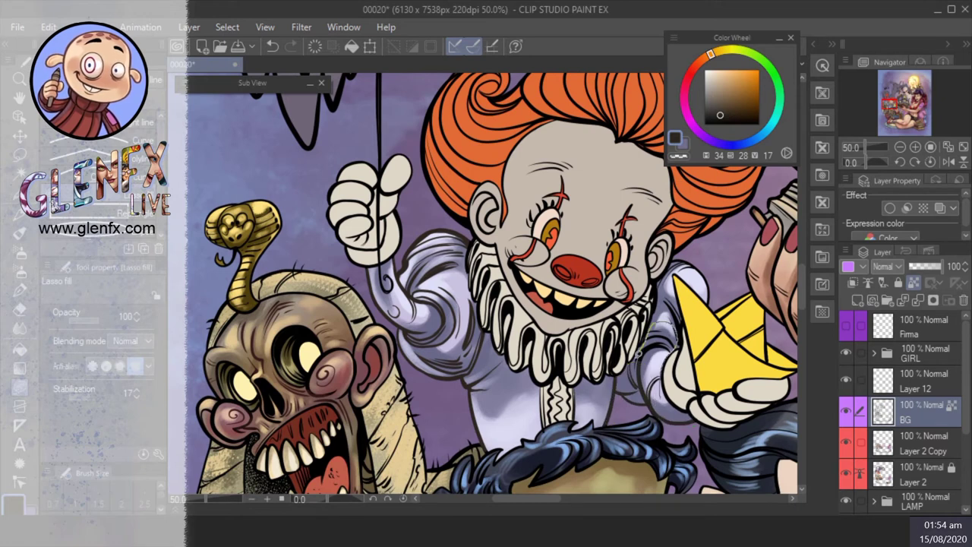
{"action": "mouse_move", "coordinate": [644, 346]}
{"action": "left_mouse_down"}
{"action": "mouse_move", "coordinate": [680, 326]}
{"action": "mouse_move", "coordinate": [661, 286]}
{"action": "mouse_move", "coordinate": [682, 312]}
{"action": "left_mouse_up"}
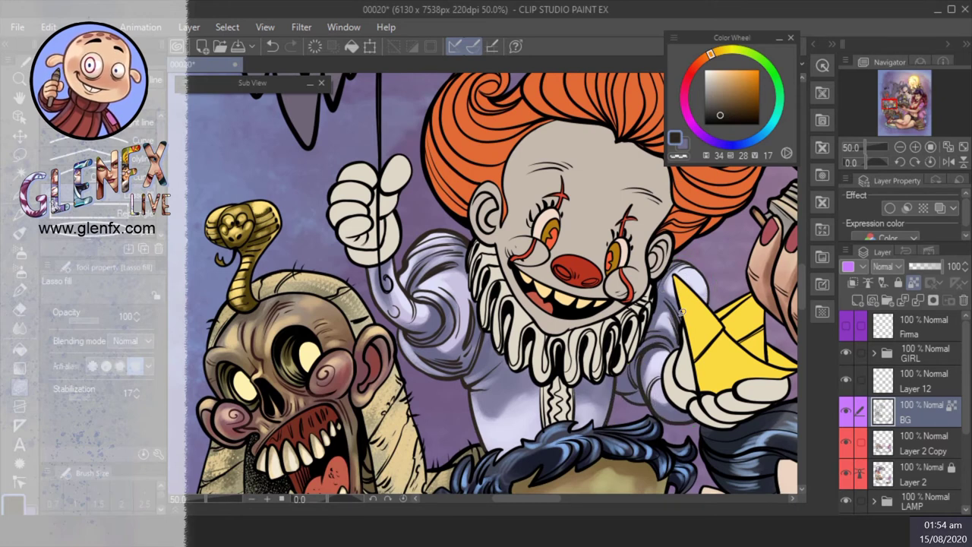
- Fill the clown's suit outlines on the BG layer with dark navy of hue 229, saturation 48, value 16
{"action": "key", "text": "g"}
{"action": "left_click", "coordinate": [741, 144]}
{"action": "left_click", "coordinate": [732, 112]}
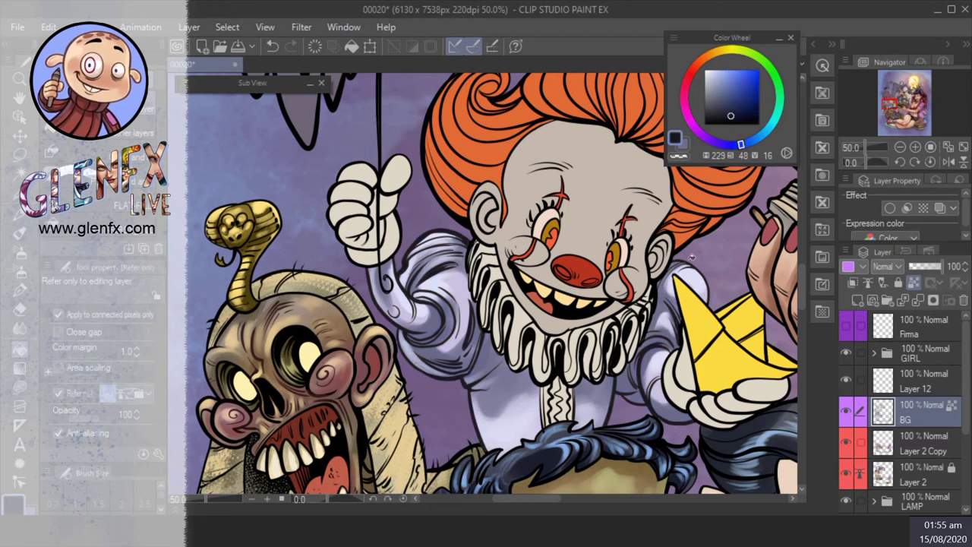
- Select the clown's cream gloves and ruffled collar on Layer 2 Copy by color
{"action": "scroll", "coordinate": [693, 257], "scroll_direction": "down", "scroll_amount": 3}
{"action": "scroll", "coordinate": [693, 257], "scroll_direction": "up", "scroll_amount": 1}
{"action": "key", "text": "w"}
{"action": "left_click", "coordinate": [919, 441]}
{"action": "left_click", "coordinate": [620, 357]}
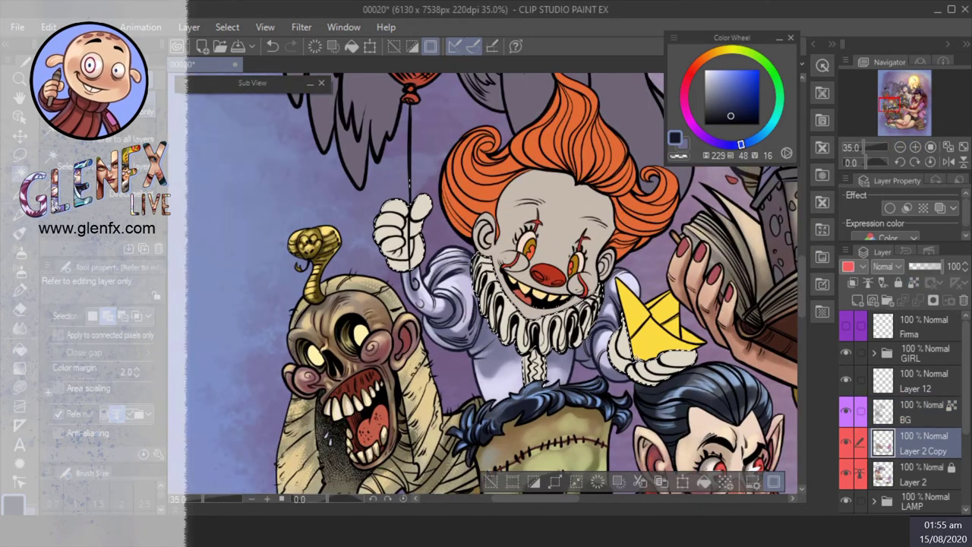
- Shade the clown's ruffled collar and front trim with the Painterly (Sponge) brush in brown of hue 42, saturation 28, value 45
{"action": "key", "text": "ctrl+d"}
{"action": "key", "text": "b"}
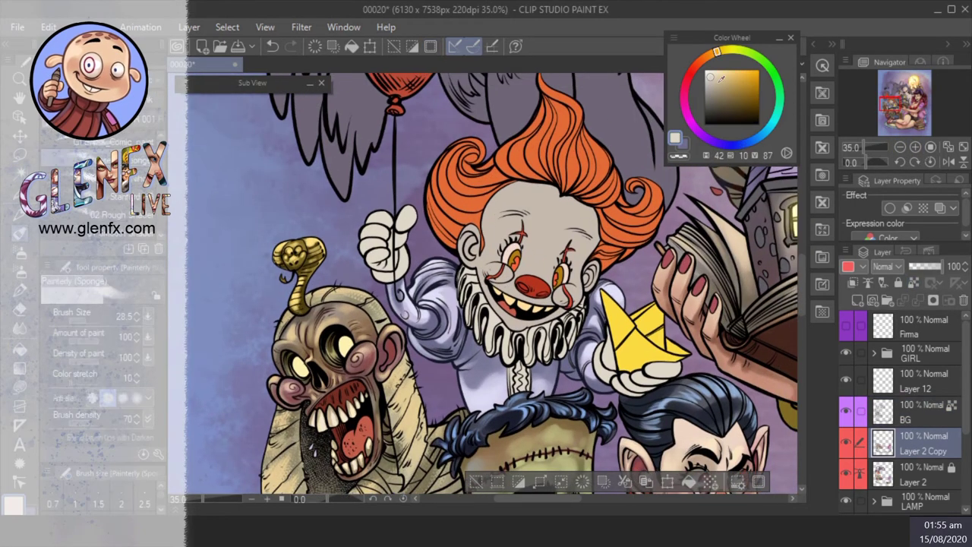
{"action": "left_click", "coordinate": [720, 100]}
{"action": "mouse_move", "coordinate": [505, 308]}
{"action": "left_mouse_down"}
{"action": "mouse_move", "coordinate": [488, 342]}
{"action": "mouse_move", "coordinate": [501, 316]}
{"action": "mouse_move", "coordinate": [486, 281]}
{"action": "mouse_move", "coordinate": [468, 319]}
{"action": "mouse_move", "coordinate": [497, 357]}
{"action": "left_mouse_up"}
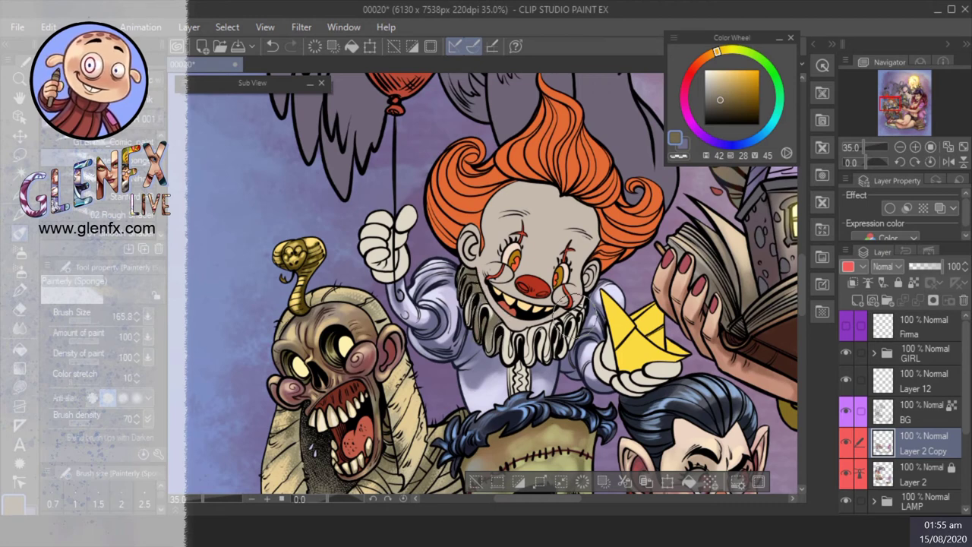
{"action": "left_click_drag", "start_coordinate": [585, 300], "coordinate": [505, 345]}
{"action": "mouse_move", "coordinate": [505, 311]}
{"action": "left_mouse_down"}
{"action": "mouse_move", "coordinate": [536, 317]}
{"action": "mouse_move", "coordinate": [513, 328]}
{"action": "mouse_move", "coordinate": [524, 343]}
{"action": "mouse_move", "coordinate": [539, 317]}
{"action": "mouse_move", "coordinate": [490, 304]}
{"action": "left_mouse_up"}
{"action": "left_click_drag", "start_coordinate": [512, 335], "coordinate": [524, 389]}
- Shade both of the clown's gloves with the Painterly (Sponge) brush in brown of hue 43, saturation 26, value 49
{"action": "scroll", "coordinate": [531, 303], "scroll_direction": "down", "scroll_amount": 1}
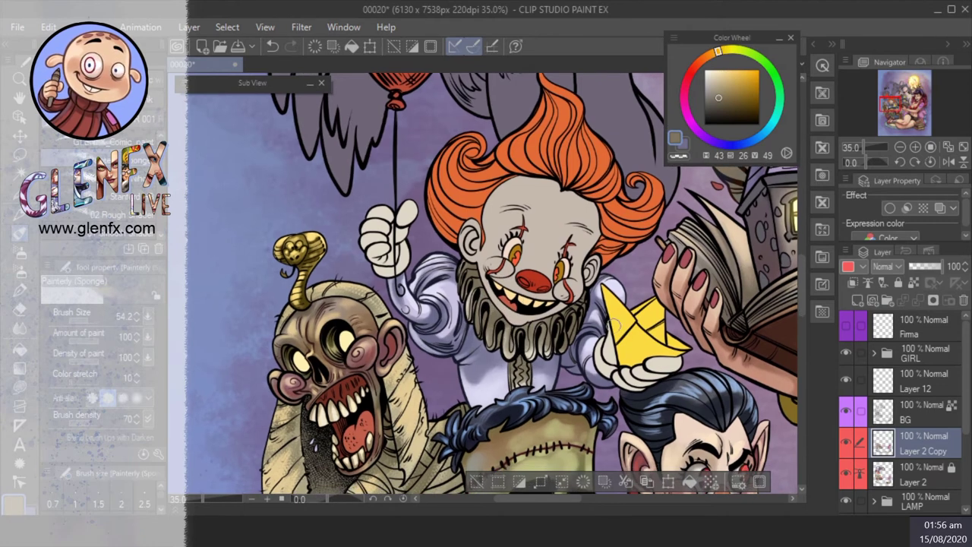
{"action": "mouse_move", "coordinate": [615, 319]}
{"action": "left_mouse_down"}
{"action": "mouse_move", "coordinate": [608, 376]}
{"action": "mouse_move", "coordinate": [667, 383]}
{"action": "left_mouse_up"}
{"action": "mouse_move", "coordinate": [414, 254]}
{"action": "left_mouse_down"}
{"action": "mouse_move", "coordinate": [435, 245]}
{"action": "mouse_move", "coordinate": [419, 227]}
{"action": "mouse_move", "coordinate": [404, 247]}
{"action": "mouse_move", "coordinate": [398, 233]}
{"action": "mouse_move", "coordinate": [419, 242]}
{"action": "mouse_move", "coordinate": [383, 262]}
{"action": "left_mouse_up"}
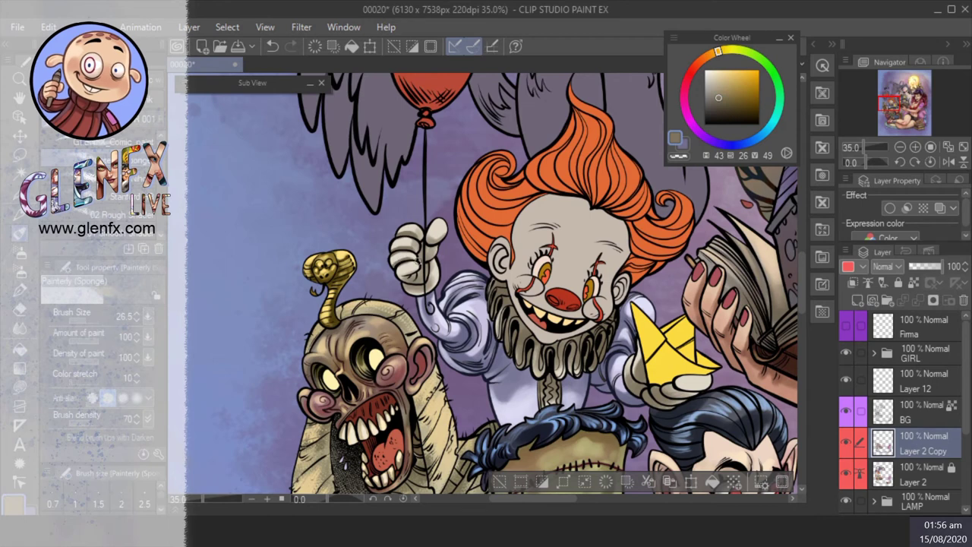
- Highlight the fingers of the clown's gloves in cream of hue 43, using saturation 26, value 100 and saturation 16, value 97
{"action": "left_click", "coordinate": [718, 275], "text": "alt"}
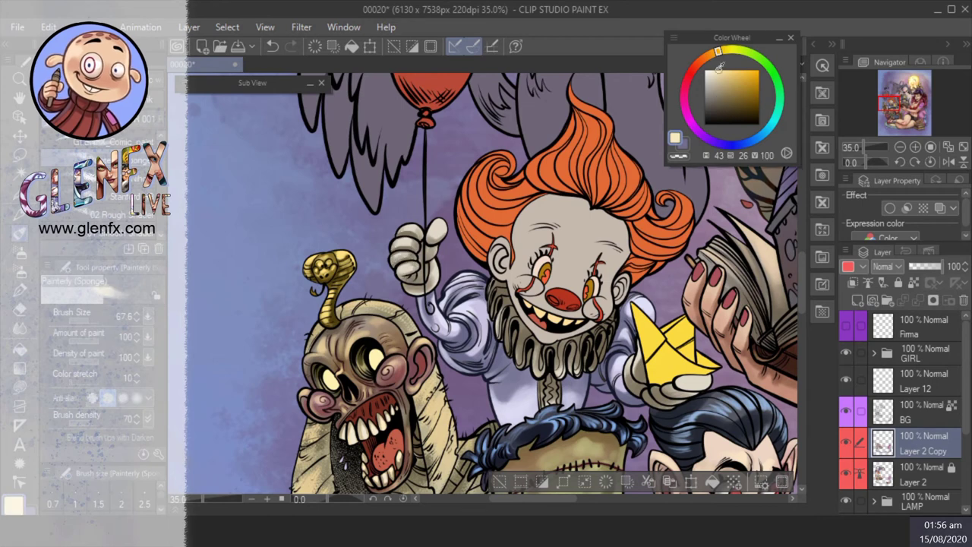
{"action": "left_click_drag", "start_coordinate": [437, 262], "coordinate": [468, 287]}
{"action": "left_click", "coordinate": [476, 271], "text": "alt"}
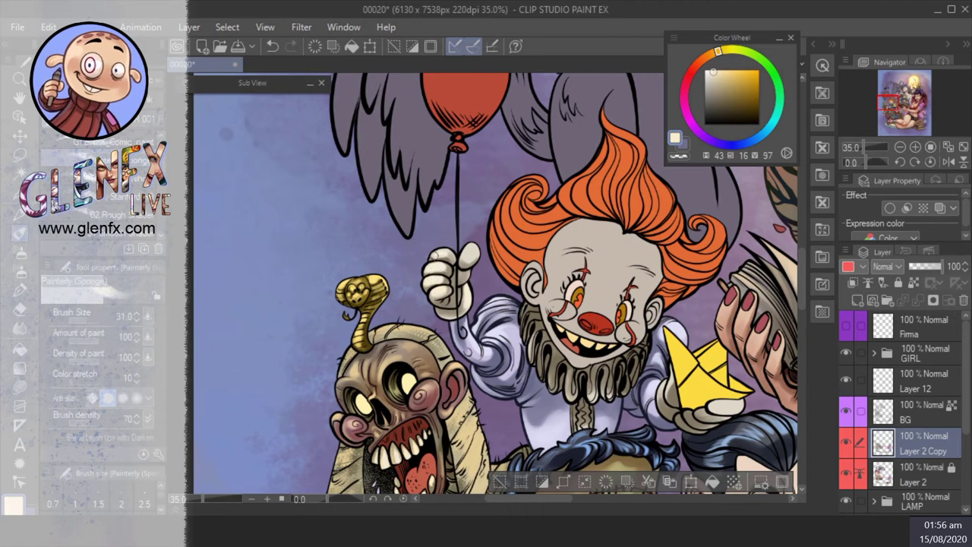
{"action": "left_click_drag", "start_coordinate": [475, 272], "coordinate": [414, 245]}
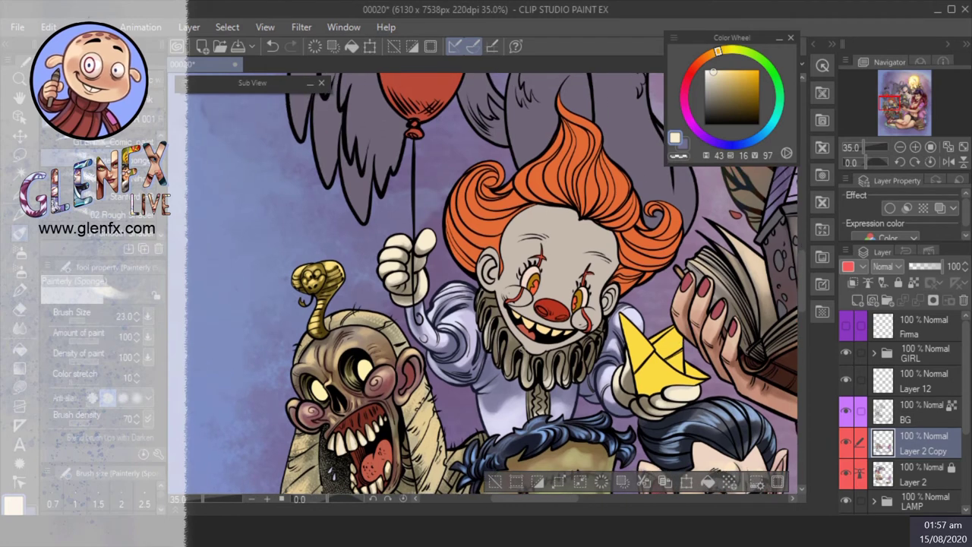
- Highlight the folds of the clown's ruffled collar in pale cream of hue 43, saturation 16, value 97
{"action": "left_click_drag", "start_coordinate": [535, 372], "coordinate": [526, 362]}
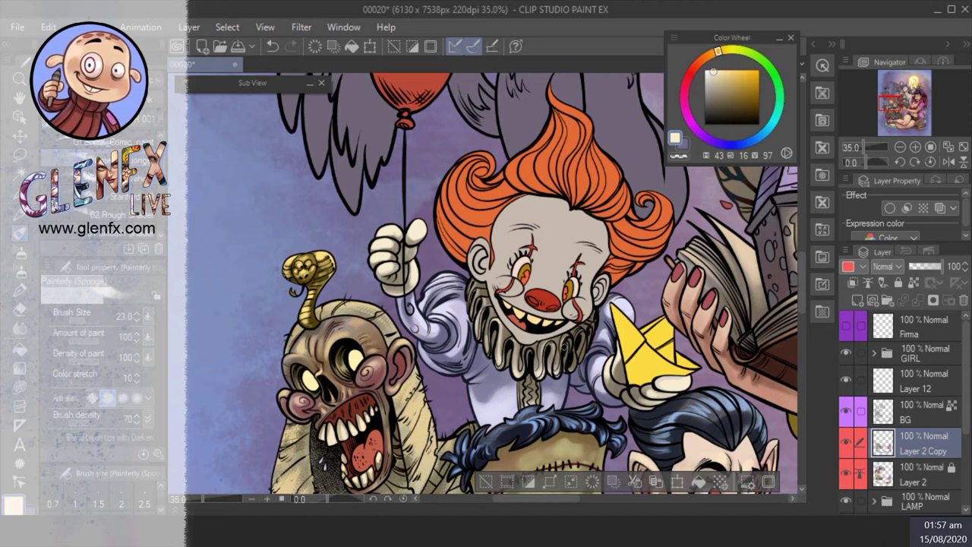
{"action": "key", "text": "x"}
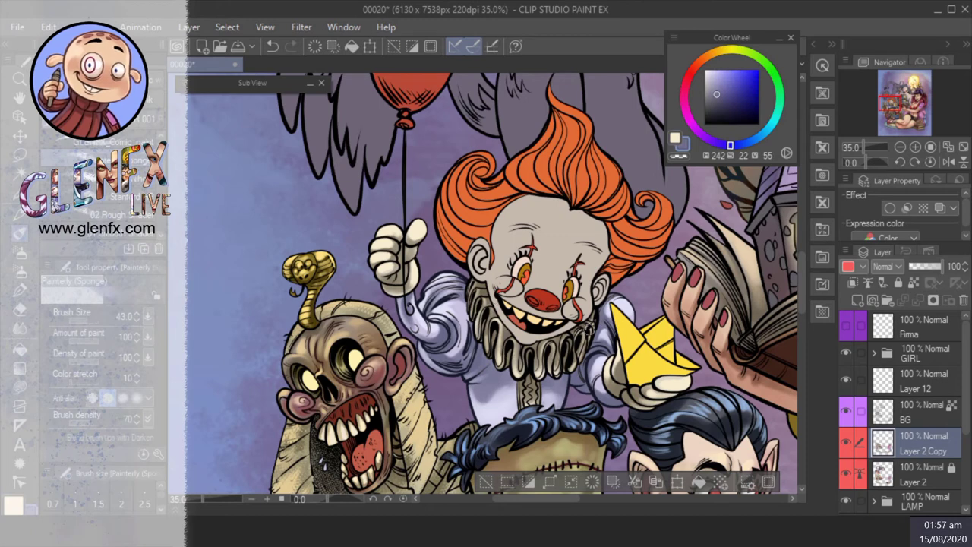
{"action": "left_click", "coordinate": [20, 252]}
{"action": "key", "text": "x"}
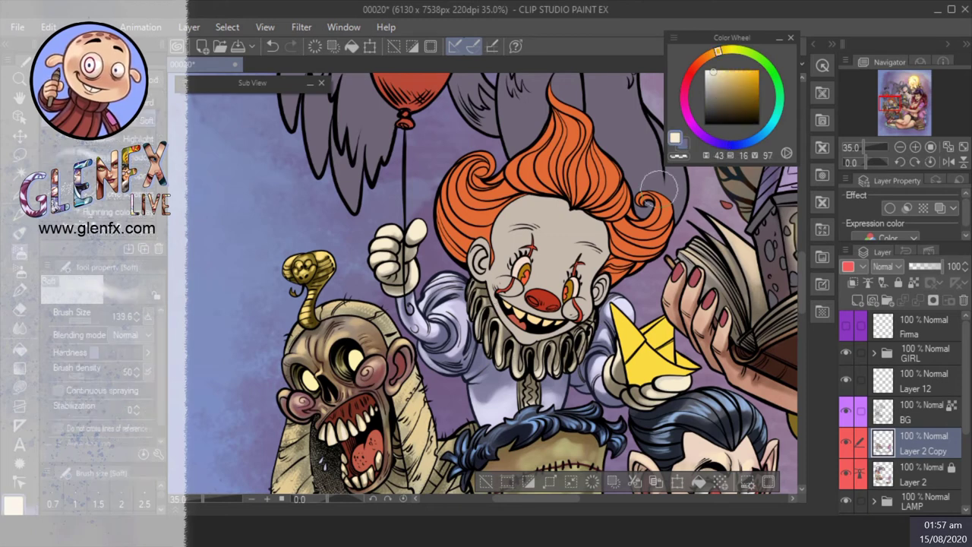
{"action": "key", "text": "b"}
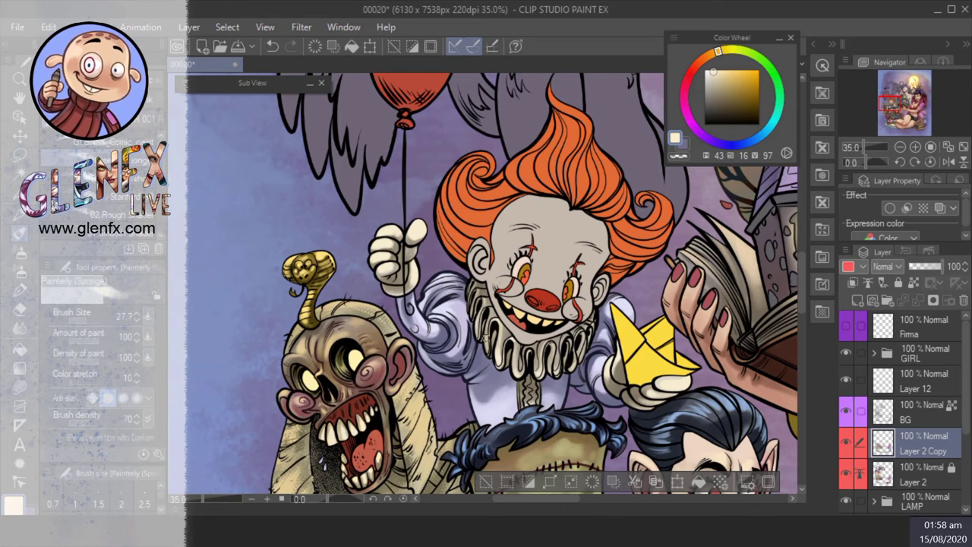
- Select the clown's grey face by color and hide the selection border
{"action": "key", "text": "w"}
{"action": "left_click", "coordinate": [547, 231]}
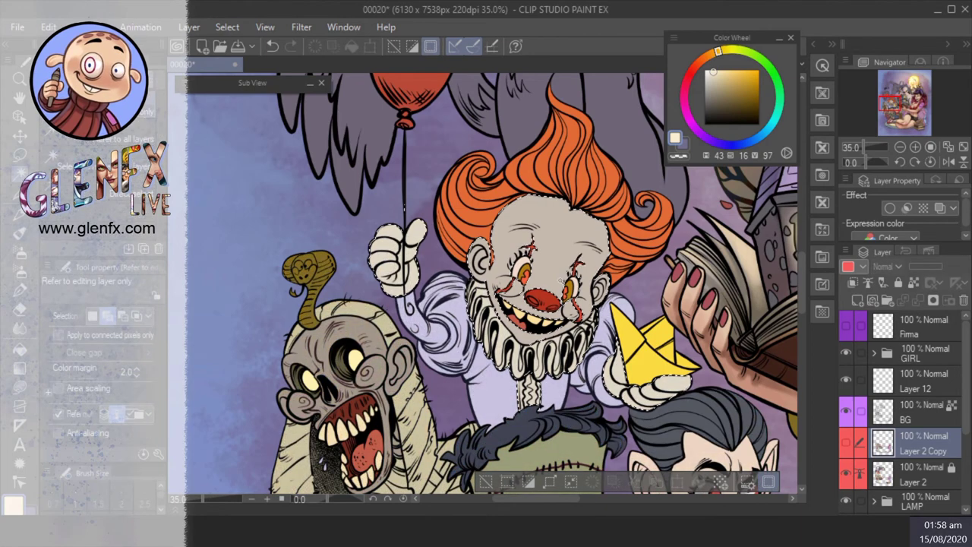
{"action": "left_click", "coordinate": [781, 483]}
{"action": "key", "text": "ctrl+plus"}
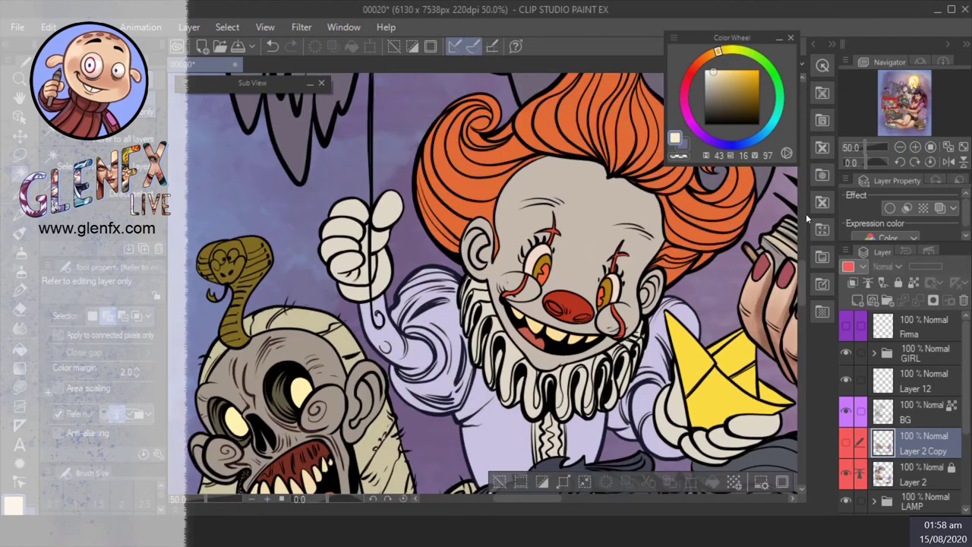
- Shade the clown's face around the cheeks, eyes, jaw and forehead edges with Painterly (Sponge) in hue 31, saturation 17, value 52
{"action": "key", "text": "b"}
{"action": "left_click", "coordinate": [416, 298], "text": "alt"}
{"action": "left_click_drag", "start_coordinate": [471, 319], "coordinate": [414, 364]}
{"action": "mouse_move", "coordinate": [463, 391]}
{"action": "left_mouse_down"}
{"action": "mouse_move", "coordinate": [519, 410]}
{"action": "mouse_move", "coordinate": [470, 387]}
{"action": "mouse_move", "coordinate": [516, 398]}
{"action": "mouse_move", "coordinate": [553, 372]}
{"action": "left_mouse_up"}
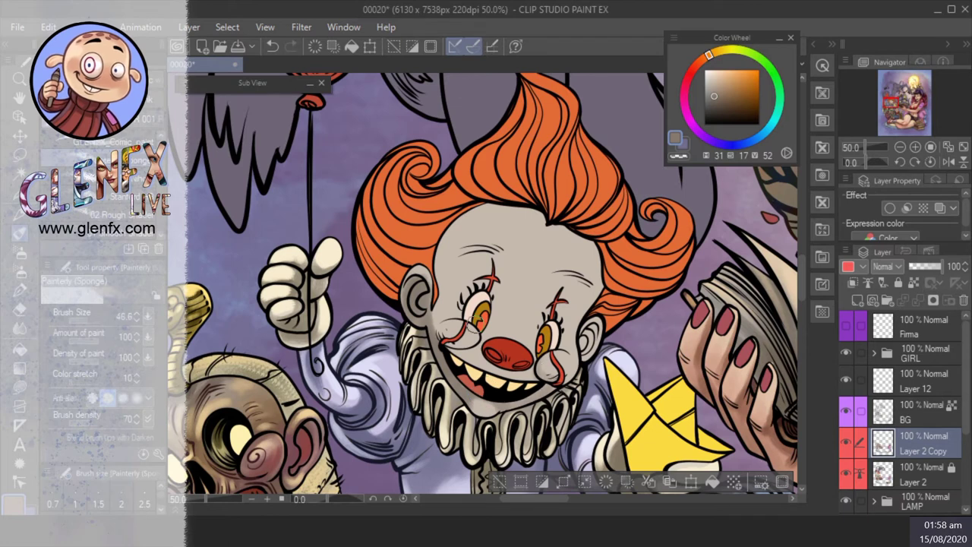
{"action": "left_click_drag", "start_coordinate": [469, 293], "coordinate": [459, 312]}
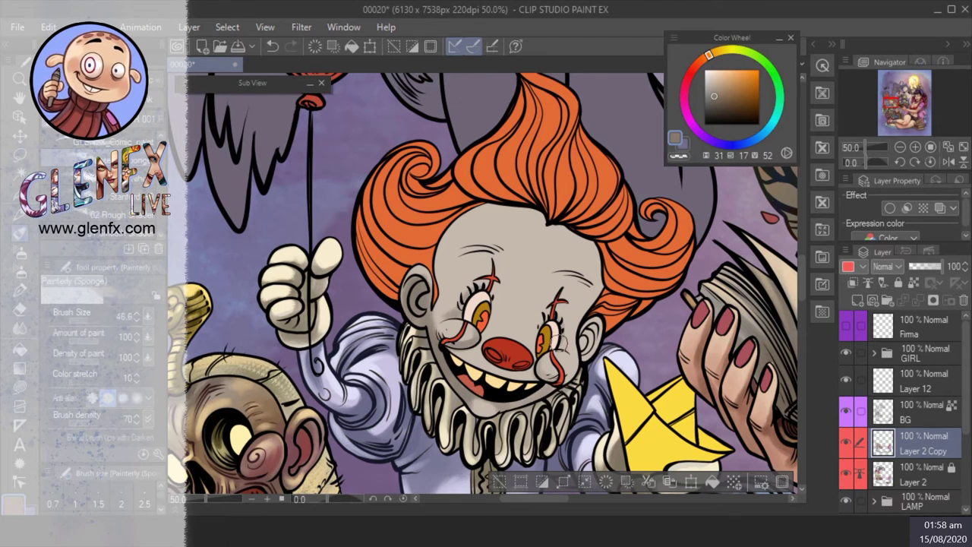
{"action": "left_click_drag", "start_coordinate": [559, 335], "coordinate": [584, 340]}
{"action": "mouse_move", "coordinate": [600, 251]}
{"action": "left_mouse_down"}
{"action": "mouse_move", "coordinate": [598, 296]}
{"action": "mouse_move", "coordinate": [569, 338]}
{"action": "mouse_move", "coordinate": [565, 364]}
{"action": "mouse_move", "coordinate": [577, 376]}
{"action": "left_mouse_up"}
{"action": "mouse_move", "coordinate": [471, 292]}
{"action": "left_mouse_down"}
{"action": "mouse_move", "coordinate": [469, 202]}
{"action": "mouse_move", "coordinate": [498, 196]}
{"action": "mouse_move", "coordinate": [432, 301]}
{"action": "mouse_move", "coordinate": [444, 331]}
{"action": "mouse_move", "coordinate": [443, 312]}
{"action": "mouse_move", "coordinate": [513, 285]}
{"action": "left_mouse_up"}
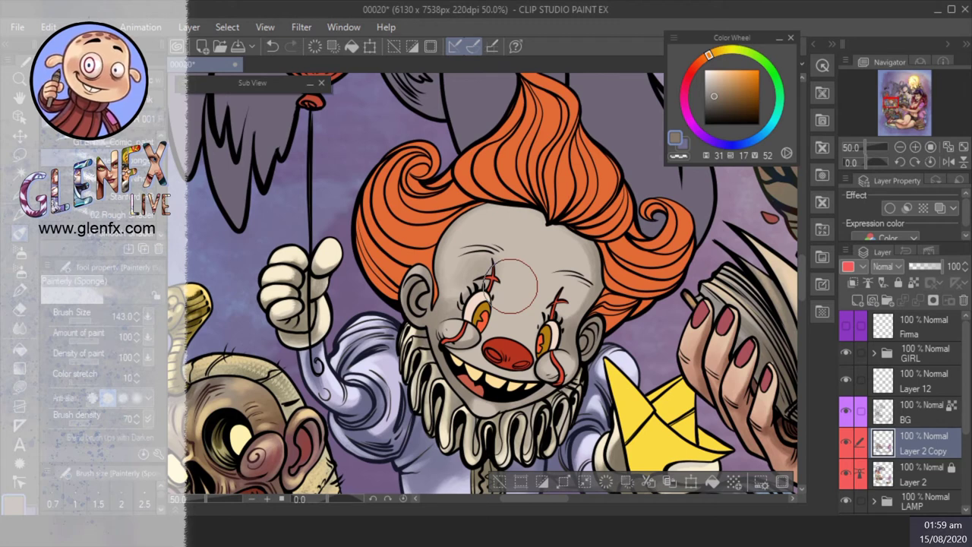
- Deepen the shadows on the clown's ears and around the cheeks in brown of hue 31, saturation 34, value 45
{"action": "left_click", "coordinate": [512, 284], "text": "alt"}
{"action": "key", "text": "bracketleft"}
{"action": "key", "text": "bracketleft"}
{"action": "key", "text": "bracketleft"}
{"action": "mouse_move", "coordinate": [465, 304]}
{"action": "left_mouse_down"}
{"action": "mouse_move", "coordinate": [427, 338]}
{"action": "mouse_move", "coordinate": [421, 295]}
{"action": "left_mouse_up"}
{"action": "key", "text": "bracketright"}
{"action": "mouse_move", "coordinate": [589, 323]}
{"action": "left_mouse_down"}
{"action": "mouse_move", "coordinate": [539, 380]}
{"action": "mouse_move", "coordinate": [509, 376]}
{"action": "mouse_move", "coordinate": [463, 346]}
{"action": "mouse_move", "coordinate": [566, 387]}
{"action": "left_mouse_up"}
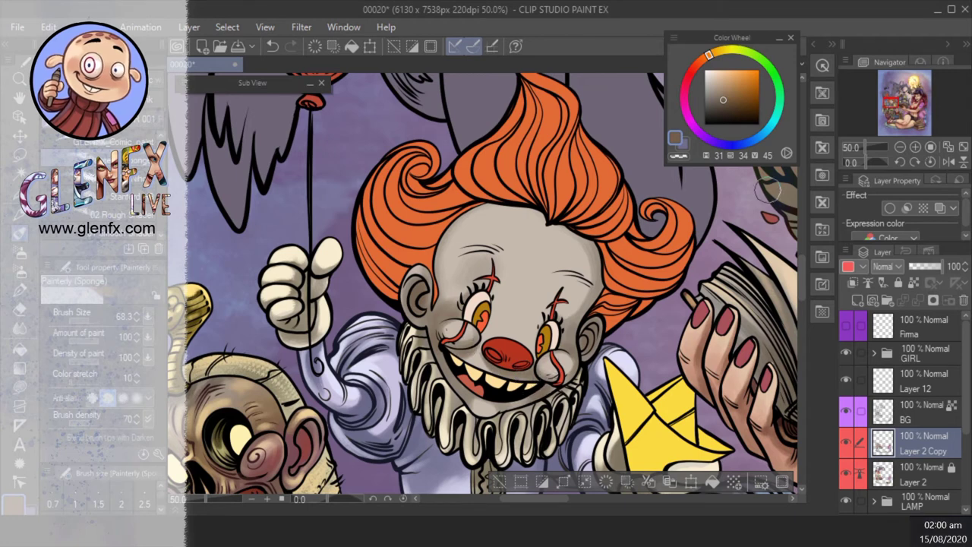
- Blush the clown's cheeks, ears and chin with the Soft airbrush in red of hue 359, saturation 56, value 63
{"action": "mouse_move", "coordinate": [708, 55]}
{"action": "left_mouse_down"}
{"action": "mouse_move", "coordinate": [748, 98]}
{"action": "mouse_move", "coordinate": [690, 74]}
{"action": "left_mouse_up"}
{"action": "left_click", "coordinate": [735, 91]}
{"action": "key", "text": "b"}
{"action": "mouse_move", "coordinate": [487, 357]}
{"action": "left_mouse_down"}
{"action": "mouse_move", "coordinate": [456, 338]}
{"action": "mouse_move", "coordinate": [497, 315]}
{"action": "left_mouse_up"}
{"action": "mouse_move", "coordinate": [547, 357]}
{"action": "left_mouse_down"}
{"action": "mouse_move", "coordinate": [596, 342]}
{"action": "mouse_move", "coordinate": [558, 357]}
{"action": "mouse_move", "coordinate": [425, 306]}
{"action": "mouse_move", "coordinate": [592, 304]}
{"action": "left_mouse_up"}
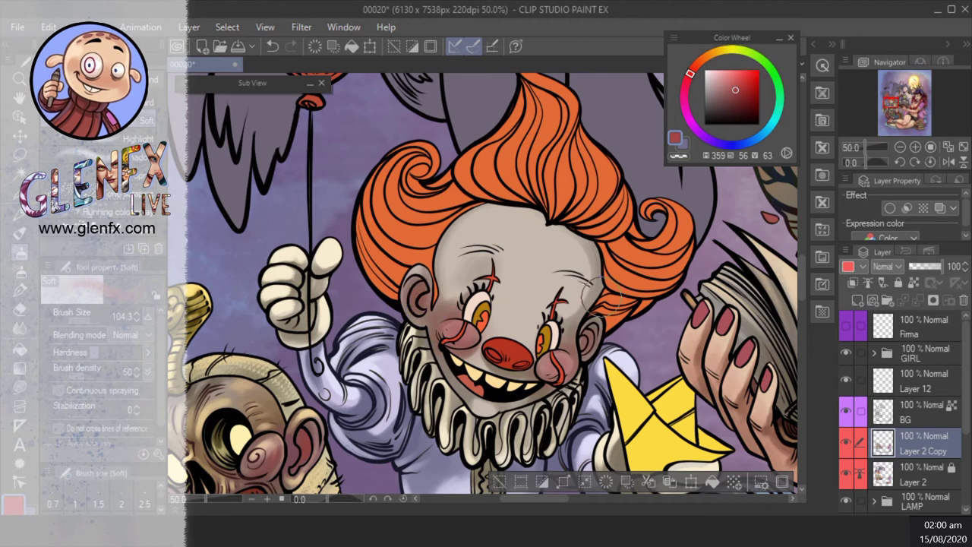
{"action": "left_click_drag", "start_coordinate": [516, 394], "coordinate": [490, 410]}
- Highlight the clown's round cheeks with Painterly (Sponge) in pale peach of hue 30, saturation 24, value 97
{"action": "key", "text": "b"}
{"action": "left_click", "coordinate": [575, 367], "text": "alt"}
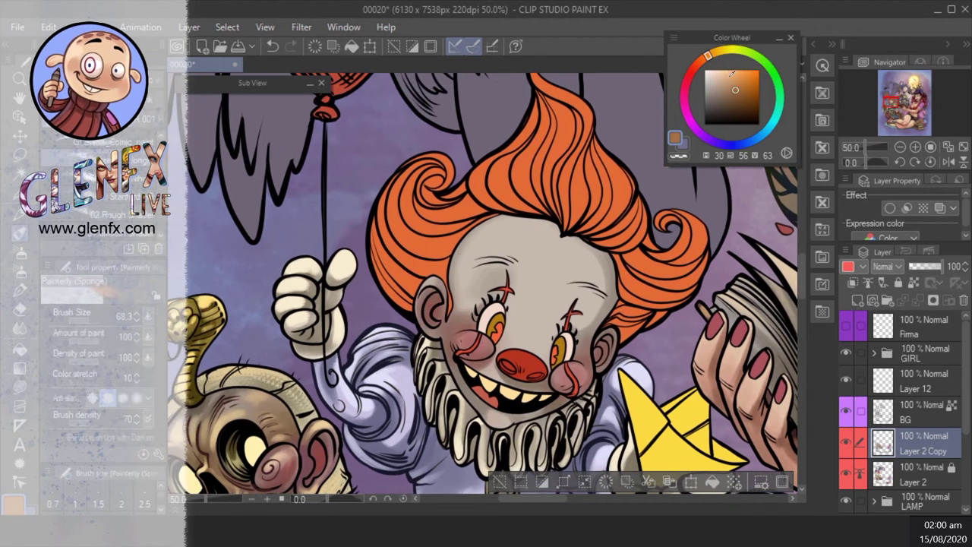
{"action": "left_click", "coordinate": [566, 372], "text": "alt"}
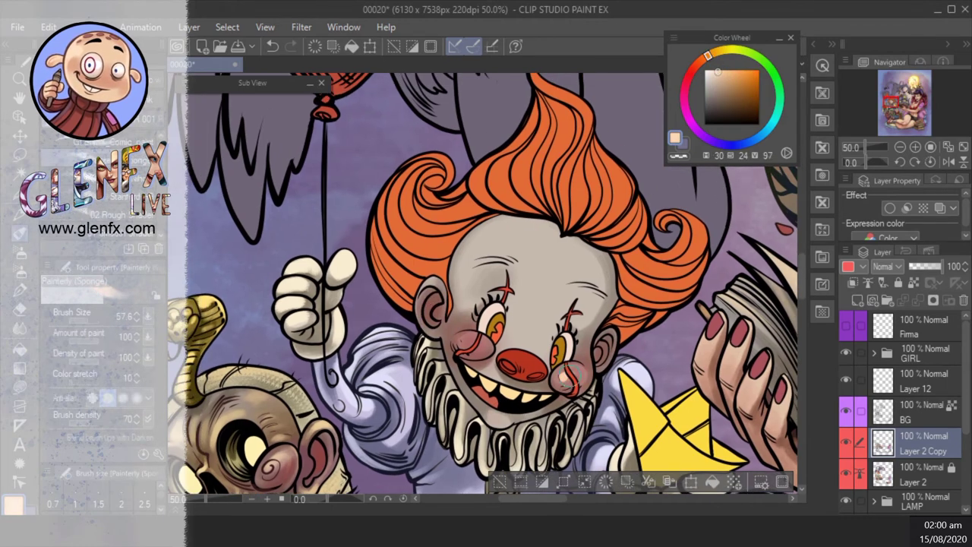
{"action": "key", "text": "bracketright"}
{"action": "key", "text": "bracketright"}
{"action": "key", "text": "bracketright"}
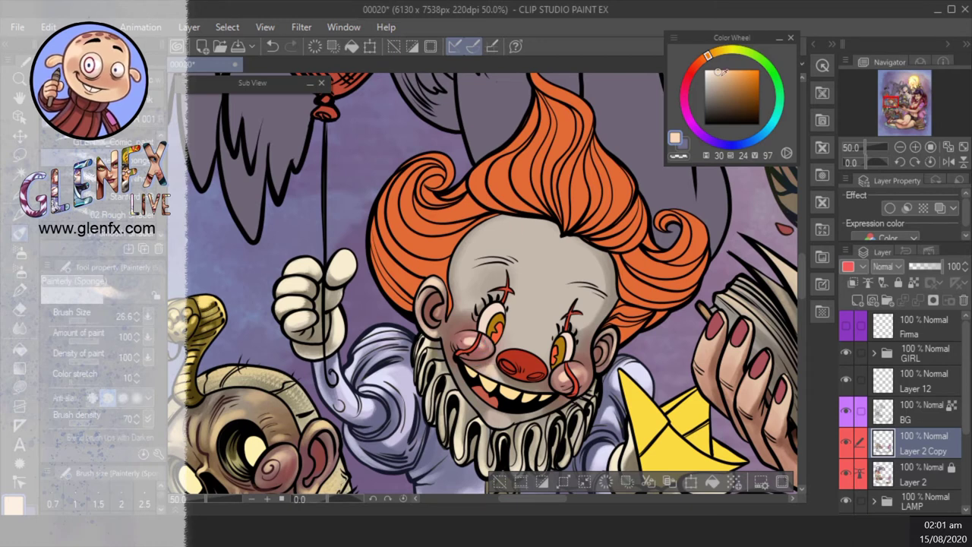
- Lighten the clown's forehead and brow area in pale cream of hue 30, saturation 16, value 94
{"action": "left_click", "coordinate": [498, 363], "text": "alt"}
{"action": "key", "text": "bracketleft"}
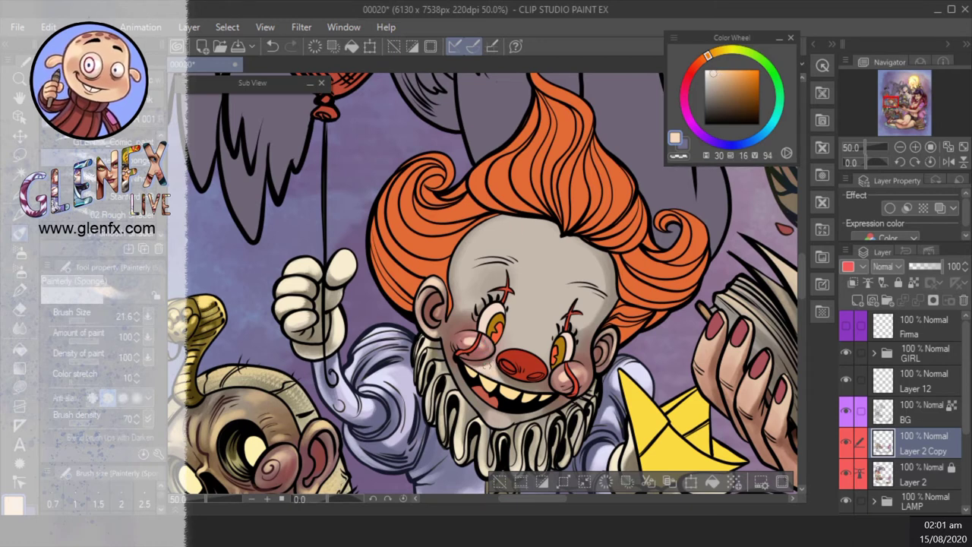
{"action": "mouse_move", "coordinate": [506, 275]}
{"action": "left_mouse_down"}
{"action": "mouse_move", "coordinate": [505, 221]}
{"action": "mouse_move", "coordinate": [500, 239]}
{"action": "mouse_move", "coordinate": [486, 235]}
{"action": "mouse_move", "coordinate": [462, 265]}
{"action": "mouse_move", "coordinate": [498, 268]}
{"action": "mouse_move", "coordinate": [485, 251]}
{"action": "mouse_move", "coordinate": [464, 293]}
{"action": "mouse_move", "coordinate": [491, 274]}
{"action": "mouse_move", "coordinate": [470, 260]}
{"action": "mouse_move", "coordinate": [614, 218]}
{"action": "mouse_move", "coordinate": [626, 276]}
{"action": "left_mouse_up"}
{"action": "key", "text": "bracketright"}
{"action": "key", "text": "bracketright"}
{"action": "key", "text": "bracketright"}
{"action": "left_click_drag", "start_coordinate": [543, 292], "coordinate": [535, 339]}
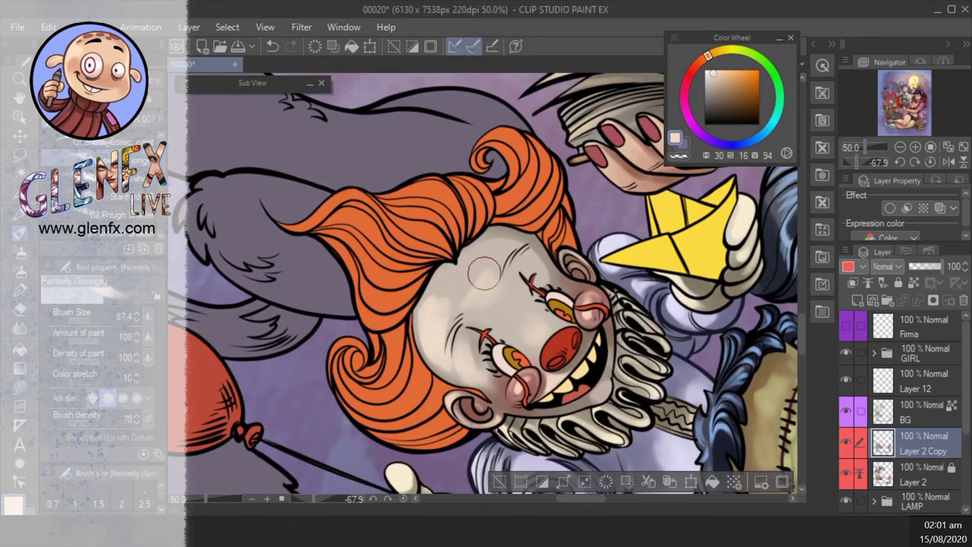
{"action": "left_click_drag", "start_coordinate": [491, 272], "coordinate": [465, 254]}
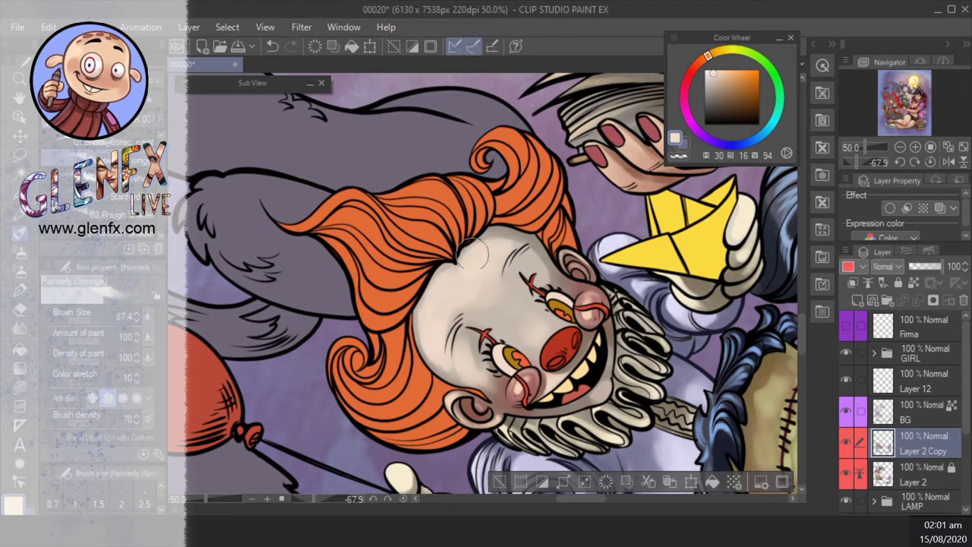
{"action": "mouse_move", "coordinate": [456, 321]}
{"action": "left_mouse_down"}
{"action": "mouse_move", "coordinate": [452, 356]}
{"action": "mouse_move", "coordinate": [483, 290]}
{"action": "mouse_move", "coordinate": [474, 348]}
{"action": "mouse_move", "coordinate": [458, 332]}
{"action": "mouse_move", "coordinate": [435, 351]}
{"action": "mouse_move", "coordinate": [539, 264]}
{"action": "mouse_move", "coordinate": [483, 282]}
{"action": "mouse_move", "coordinate": [516, 265]}
{"action": "mouse_move", "coordinate": [474, 260]}
{"action": "mouse_move", "coordinate": [611, 213]}
{"action": "mouse_move", "coordinate": [459, 254]}
{"action": "left_mouse_up"}
- Highlight the clown's ears with a smaller Painterly (Sponge) brush in pale pink of hue 358, saturation 15, value 98
{"action": "left_click", "coordinate": [915, 162]}
{"action": "key", "text": "bracketleft"}
{"action": "key", "text": "bracketleft"}
{"action": "key", "text": "bracketleft"}
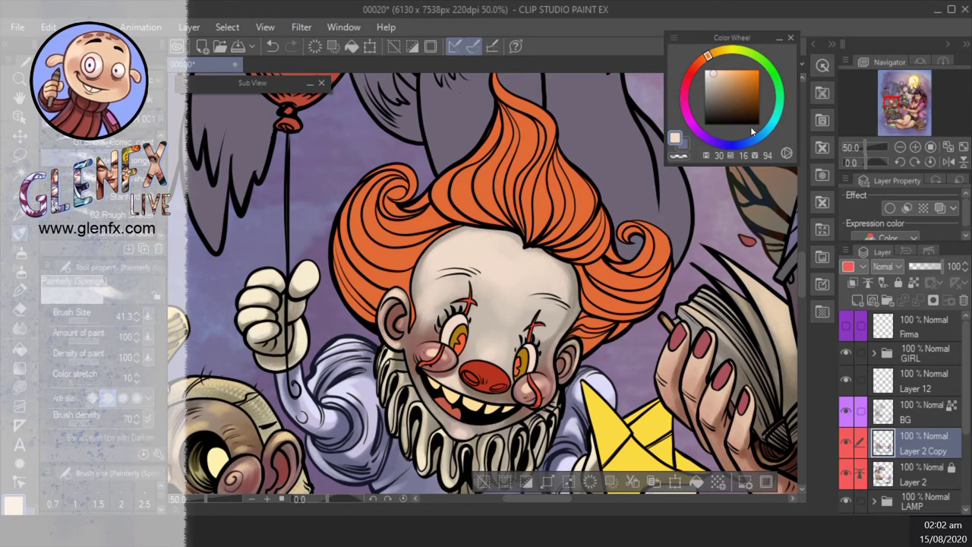
{"action": "left_click", "coordinate": [395, 323], "text": "alt"}
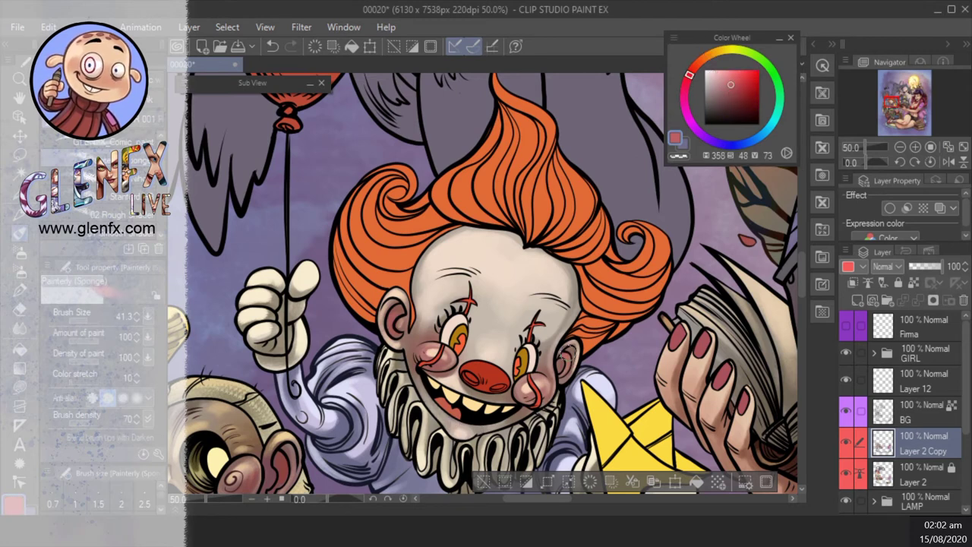
{"action": "key", "text": "bracketleft"}
{"action": "left_click", "coordinate": [417, 334], "text": "alt"}
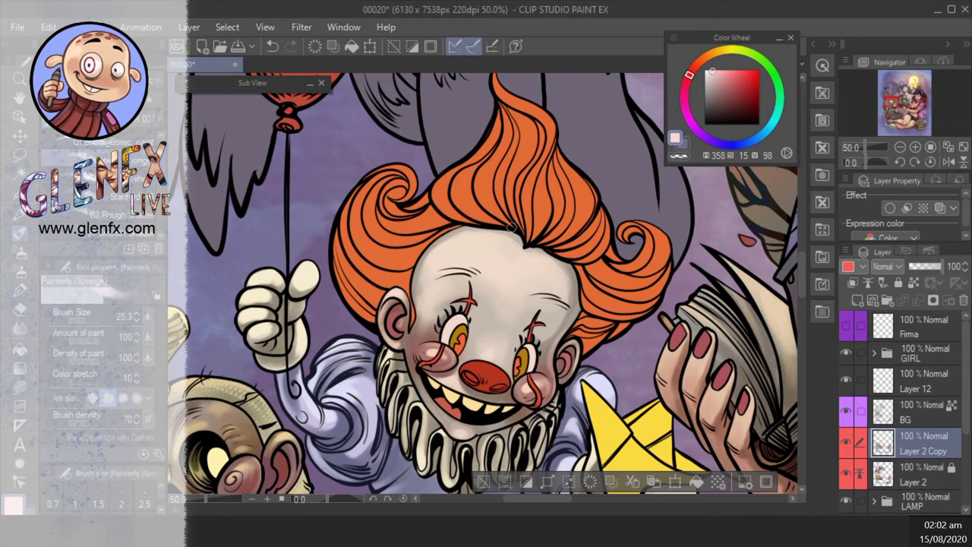
{"action": "key", "text": "bracketright"}
- Deepen the shading around the clown's eyes and brows in brown of hue 27, saturation 21, value 58
{"action": "left_click", "coordinate": [471, 323], "text": "alt"}
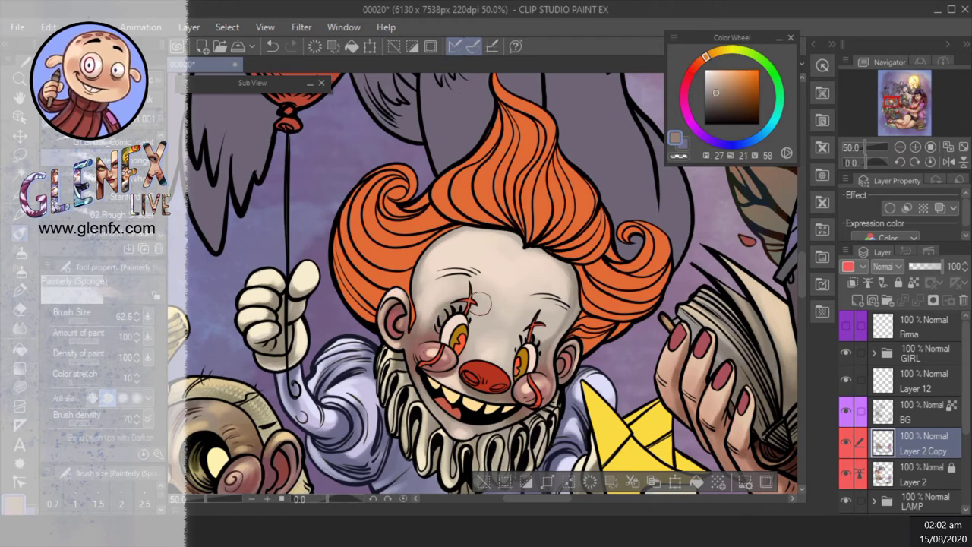
{"action": "key", "text": "bracketright"}
{"action": "key", "text": "bracketright"}
{"action": "scroll", "coordinate": [553, 318], "scroll_direction": "down", "scroll_amount": 2}
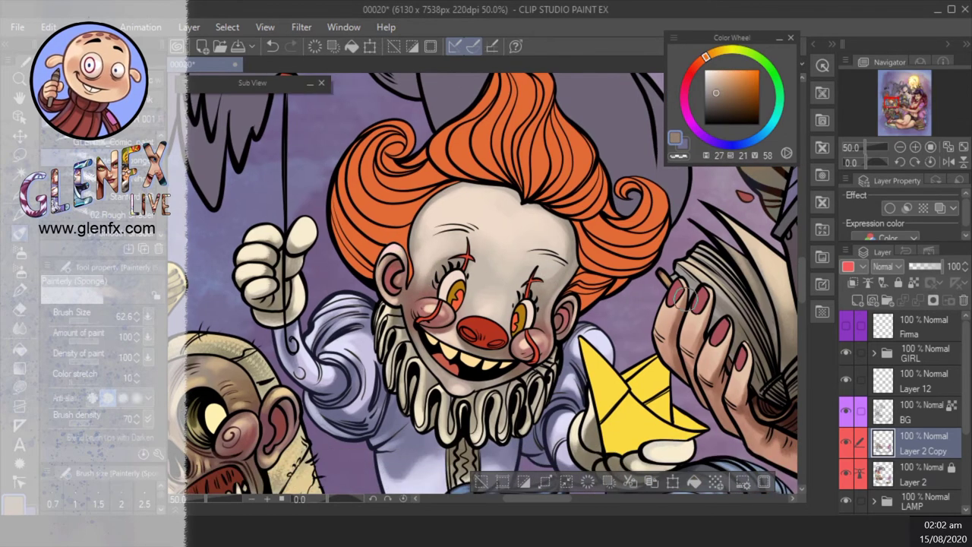
- Brighten the clown's forehead, brow wrinkles and nose bridge in near-white of hue 27, saturation 8, value 100
{"action": "left_click", "coordinate": [900, 147]}
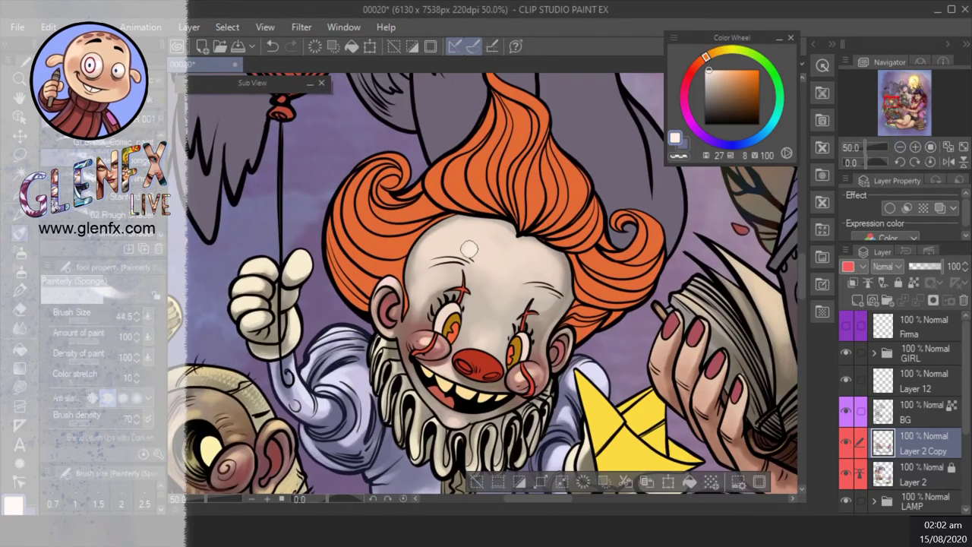
{"action": "left_click_drag", "start_coordinate": [864, 162], "coordinate": [844, 162]}
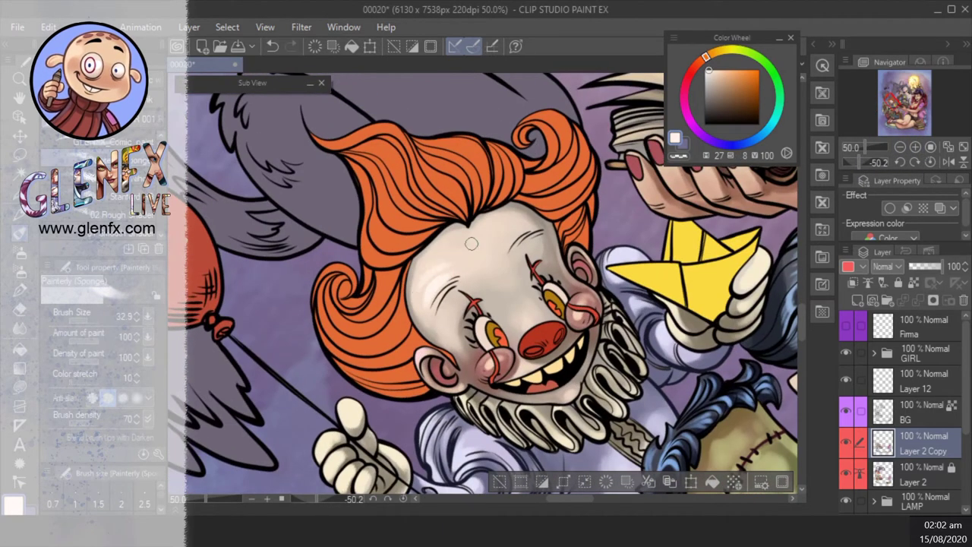
{"action": "left_click_drag", "start_coordinate": [495, 249], "coordinate": [516, 218]}
{"action": "mouse_move", "coordinate": [443, 262]}
{"action": "left_mouse_down"}
{"action": "mouse_move", "coordinate": [498, 224]}
{"action": "mouse_move", "coordinate": [493, 218]}
{"action": "mouse_move", "coordinate": [446, 259]}
{"action": "left_mouse_up"}
{"action": "left_click", "coordinate": [928, 162]}
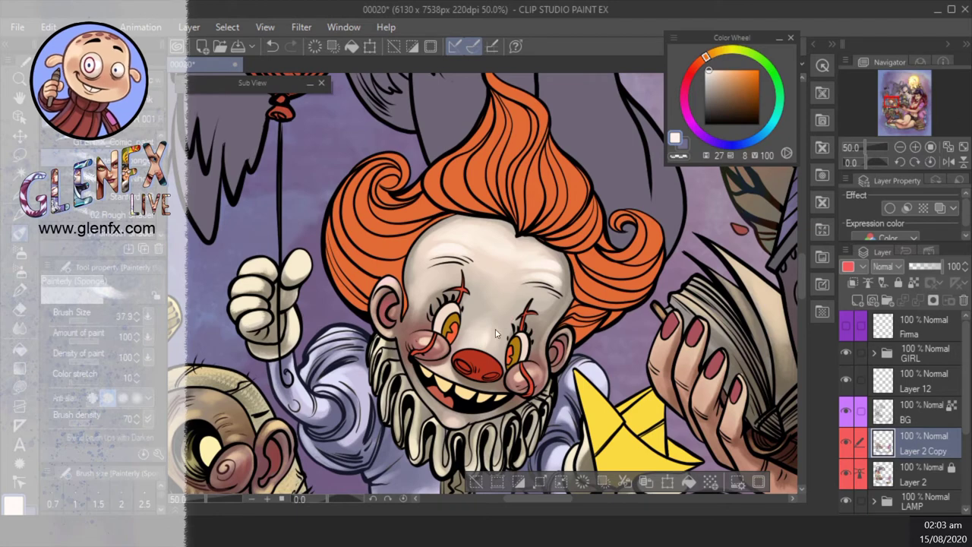
{"action": "mouse_move", "coordinate": [495, 334]}
{"action": "left_mouse_down"}
{"action": "mouse_move", "coordinate": [482, 277]}
{"action": "mouse_move", "coordinate": [517, 285]}
{"action": "mouse_move", "coordinate": [484, 242]}
{"action": "left_mouse_up"}
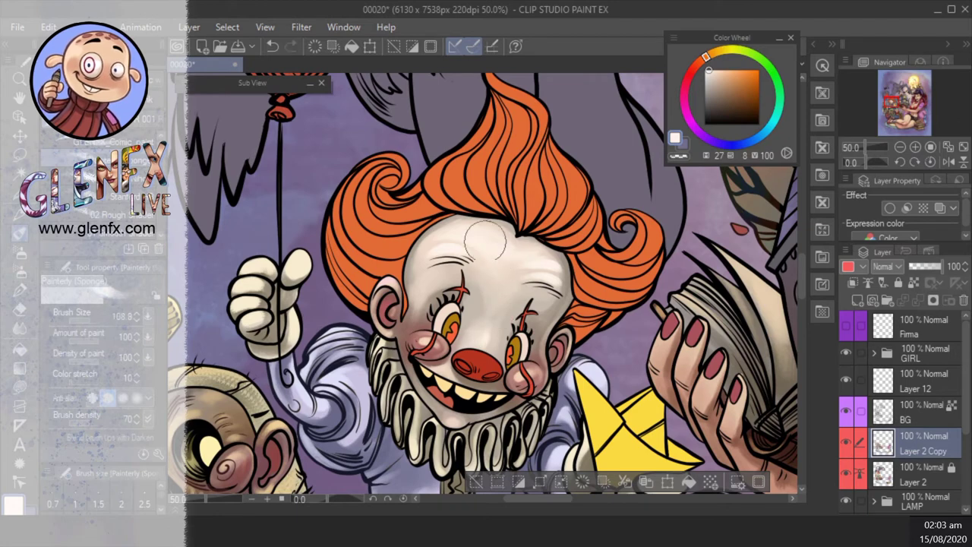
{"action": "left_click_drag", "start_coordinate": [562, 259], "coordinate": [583, 239]}
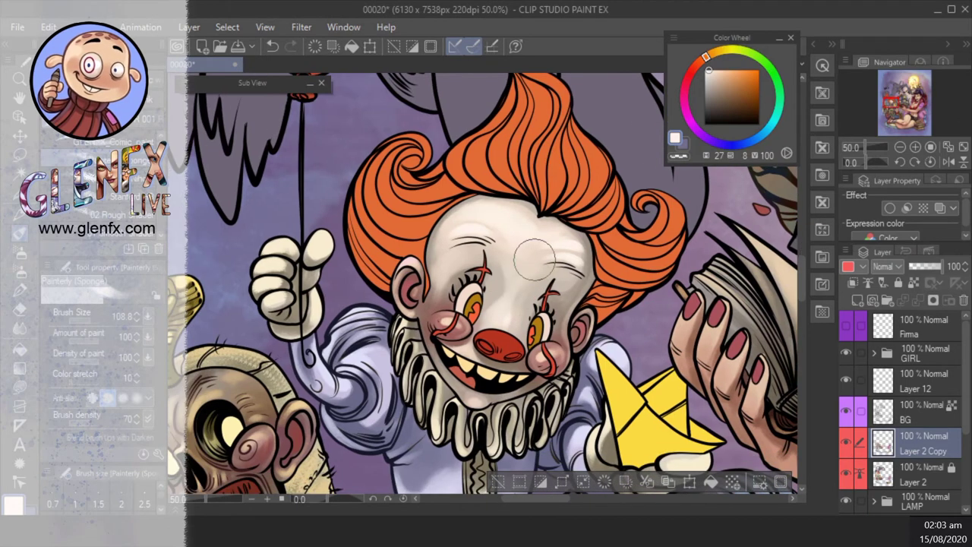
{"action": "left_click_drag", "start_coordinate": [572, 219], "coordinate": [597, 269]}
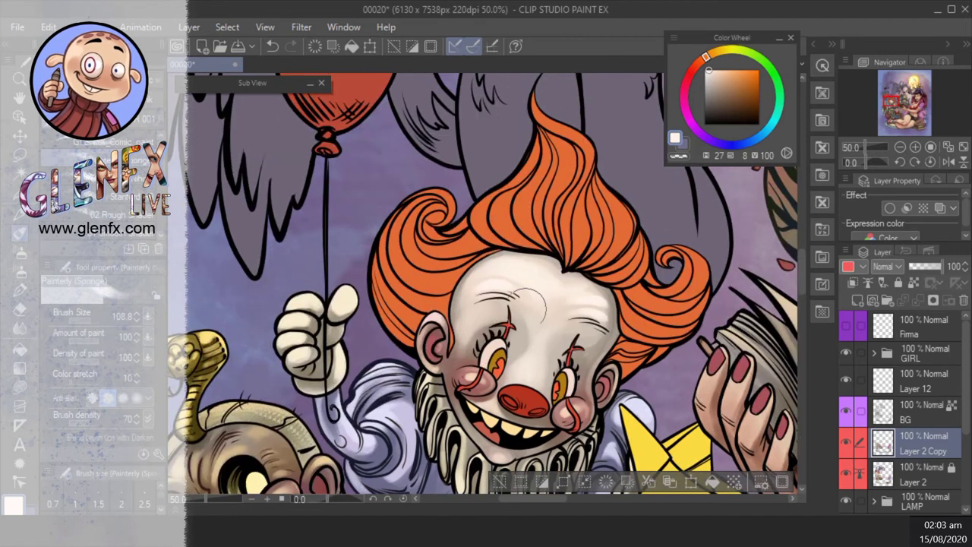
- Soften the clown's forehead and brow shading with creams sampled from the face, including hue 30, saturation 15, value 88
{"action": "mouse_move", "coordinate": [521, 347]}
{"action": "left_mouse_down"}
{"action": "mouse_move", "coordinate": [516, 338]}
{"action": "mouse_move", "coordinate": [546, 357]}
{"action": "mouse_move", "coordinate": [598, 256]}
{"action": "left_mouse_up"}
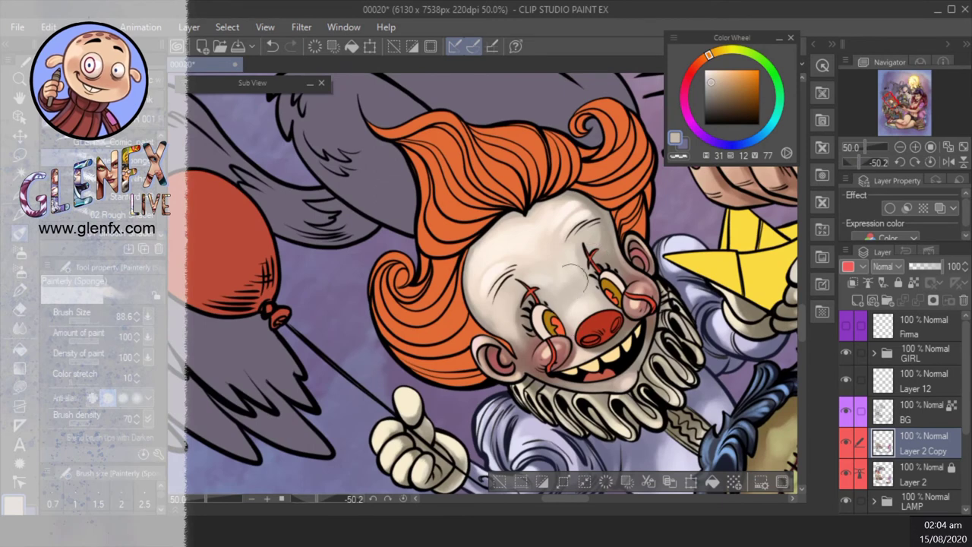
{"action": "left_click", "coordinate": [563, 230], "text": "alt"}
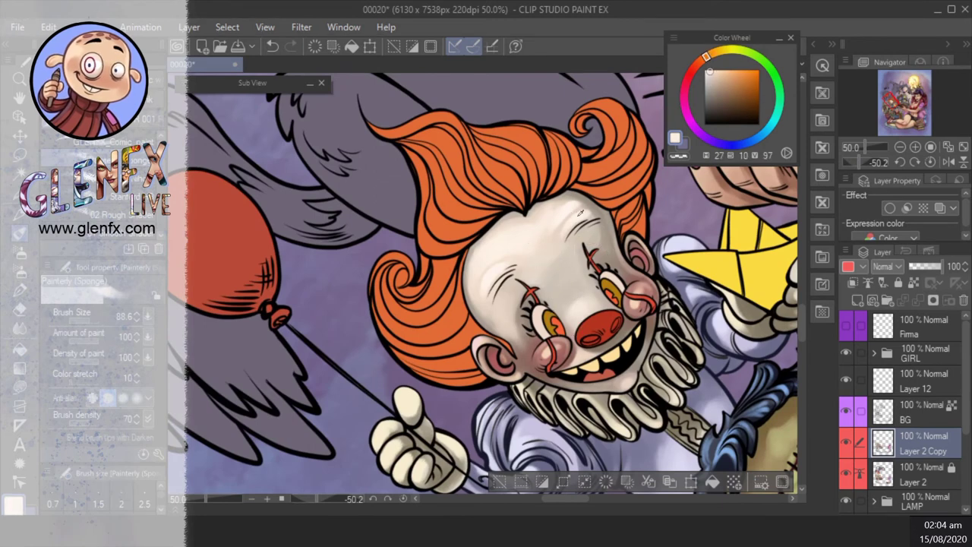
{"action": "left_click", "coordinate": [568, 216], "text": "alt"}
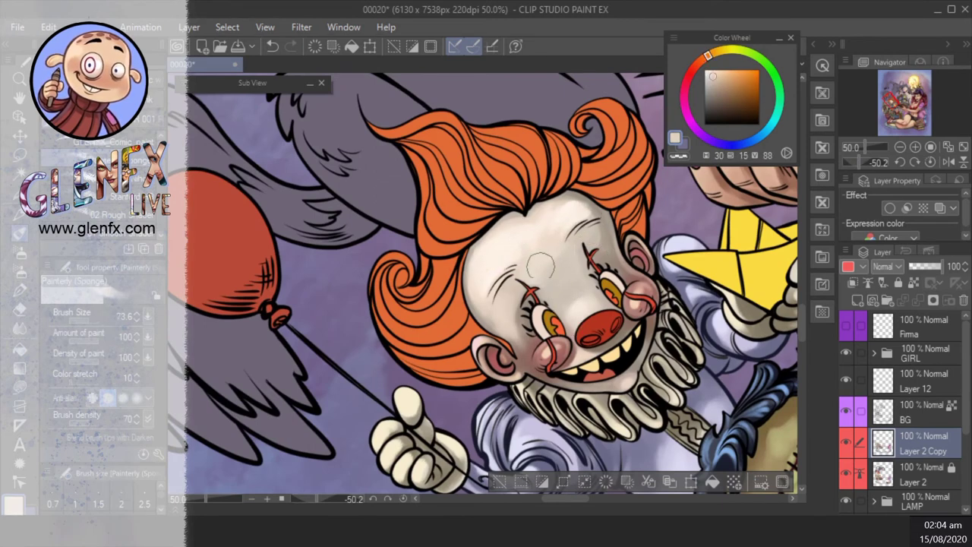
{"action": "left_click", "coordinate": [930, 162]}
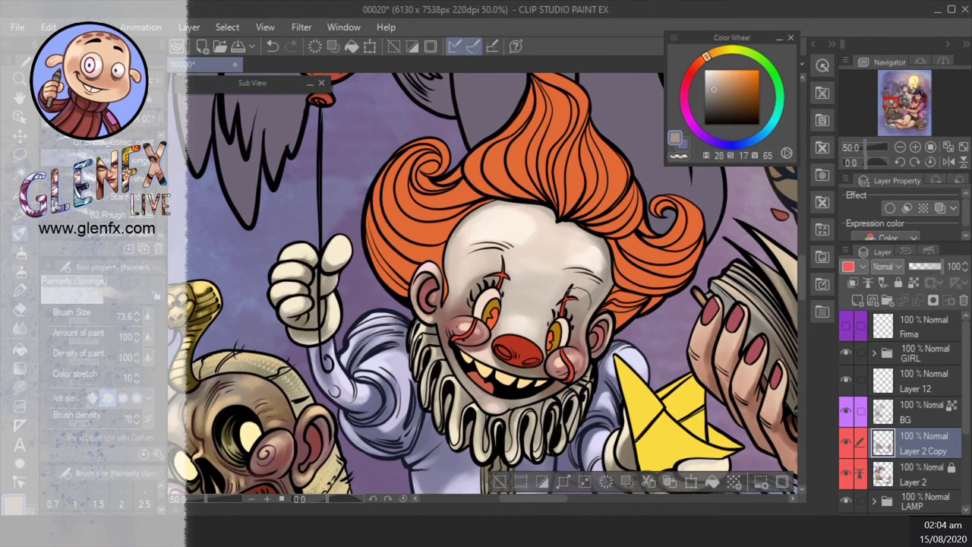
- Refine the shading beside the clown's eye and add a lavender rim light of hue 242, saturation 26, value 97 along the face
{"action": "left_click", "coordinate": [565, 304], "text": "alt"}
{"action": "key", "text": "j"}
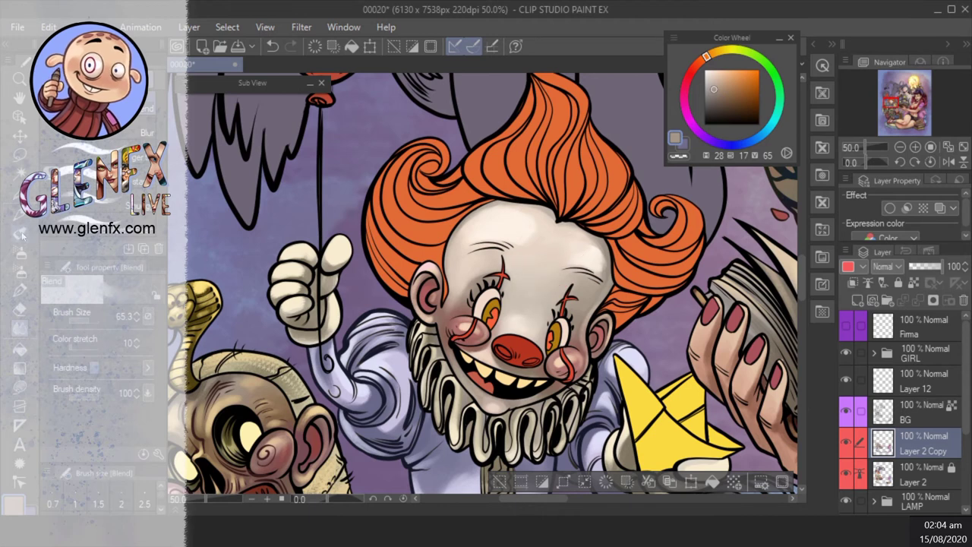
{"action": "key", "text": "b"}
{"action": "key", "text": "x"}
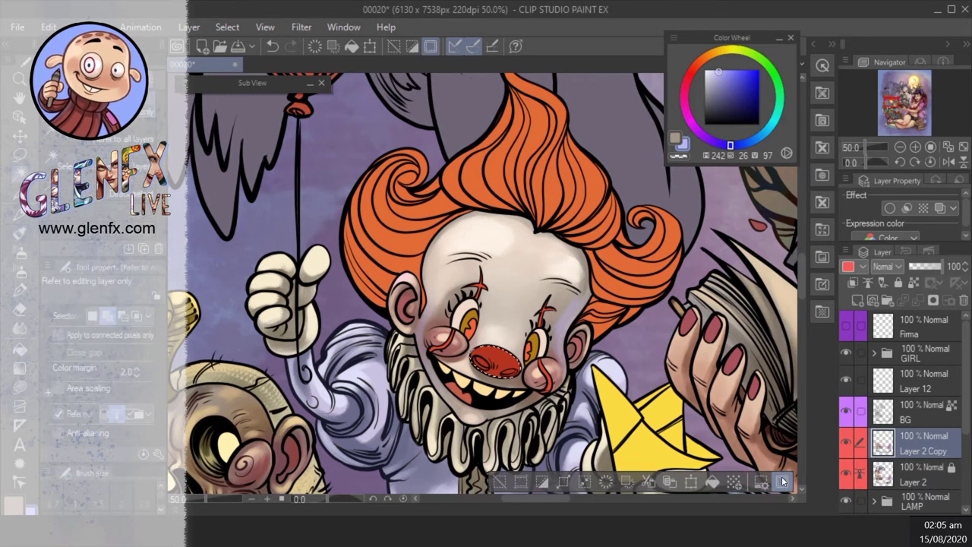
- Shade the selected nose in dark red of hue 16, saturation 70, value 37, and darken the nostrils at saturation 85, value 9
{"action": "left_click", "coordinate": [743, 104]}
{"action": "left_click", "coordinate": [697, 64]}
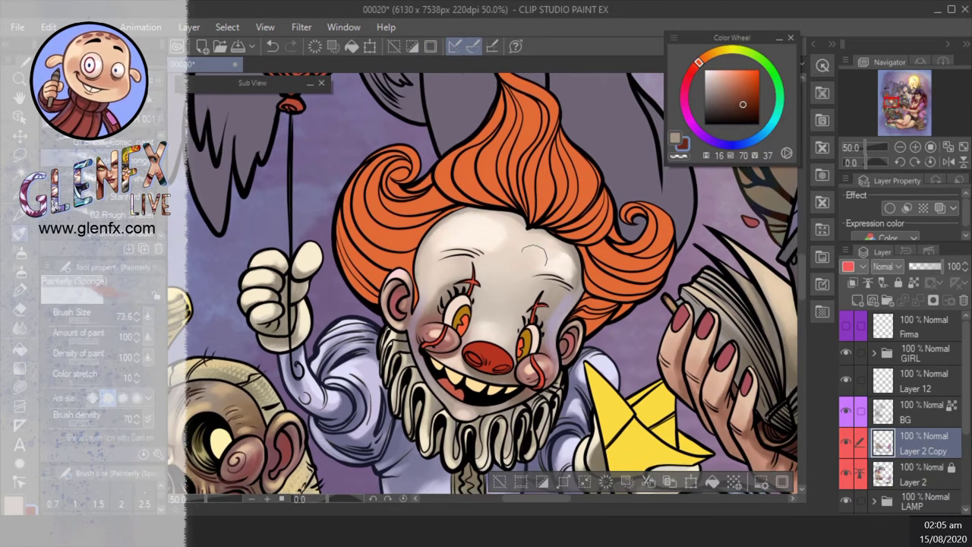
{"action": "left_click", "coordinate": [502, 345], "text": "alt"}
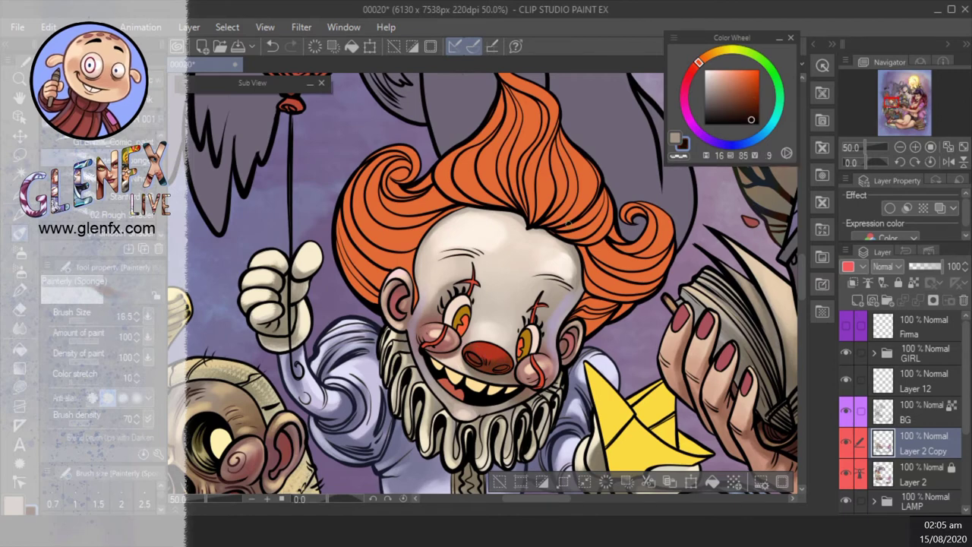
{"action": "scroll", "coordinate": [498, 337], "scroll_direction": "up", "scroll_amount": 1}
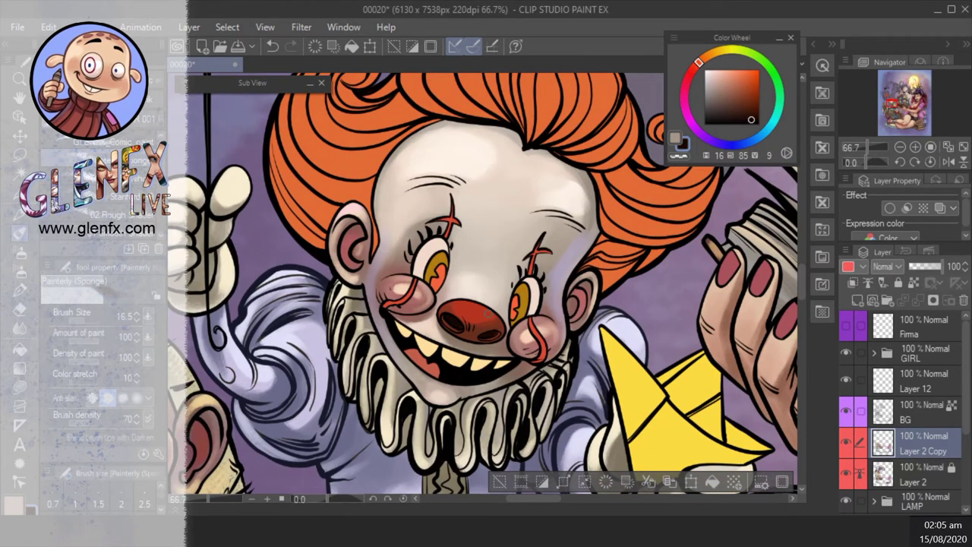
- Edge the clown's nostrils in pink of hue 353, saturation 42, value 99, and clean them up with sampled dark reds
{"action": "left_click", "coordinate": [687, 78]}
{"action": "left_click", "coordinate": [728, 70]}
{"action": "scroll", "coordinate": [435, 346], "scroll_direction": "up", "scroll_amount": 1}
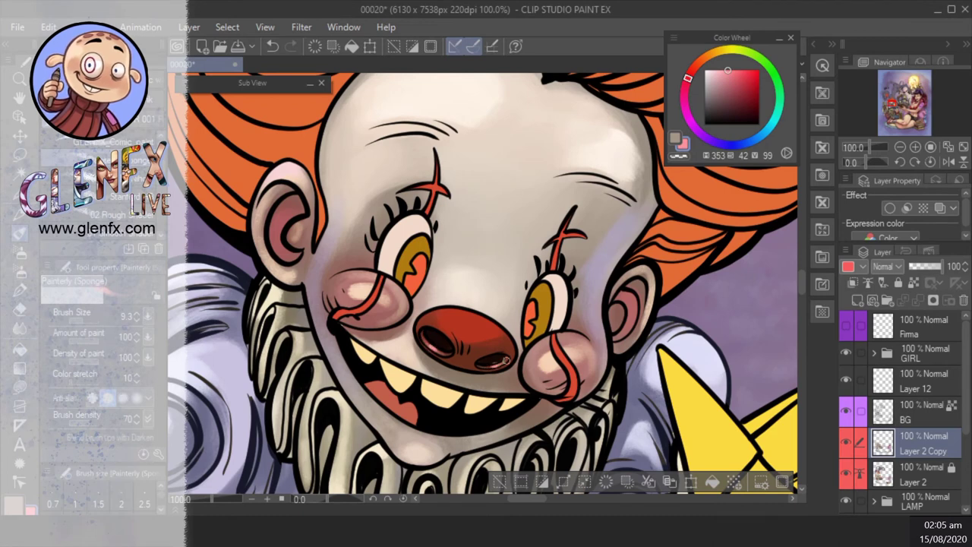
{"action": "left_click", "coordinate": [438, 334], "text": "alt"}
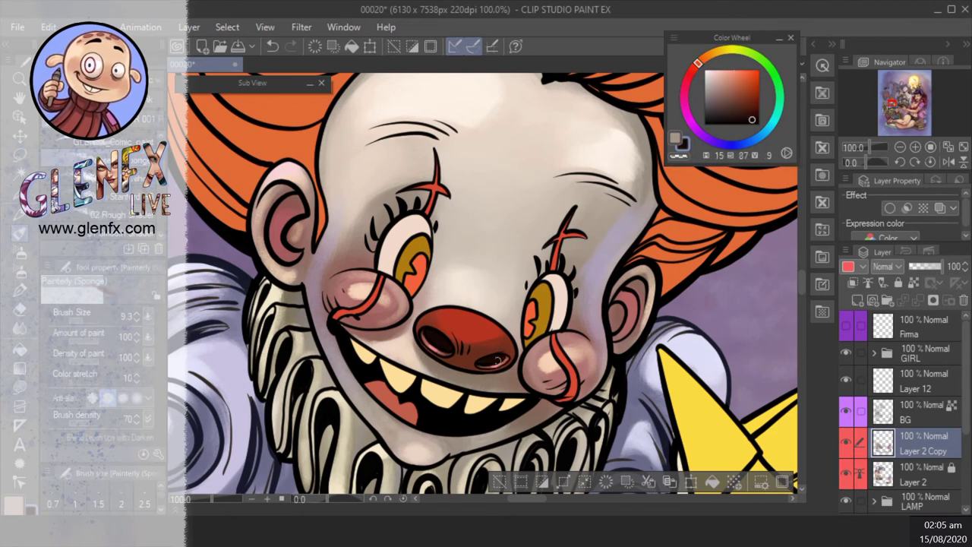
{"action": "left_click", "coordinate": [490, 366], "text": "alt"}
- Pick a muted lavender of hue 283, saturation 10, value 82 from the Sub View palette and paint reflected light beneath the nose
{"action": "left_click", "coordinate": [310, 83]}
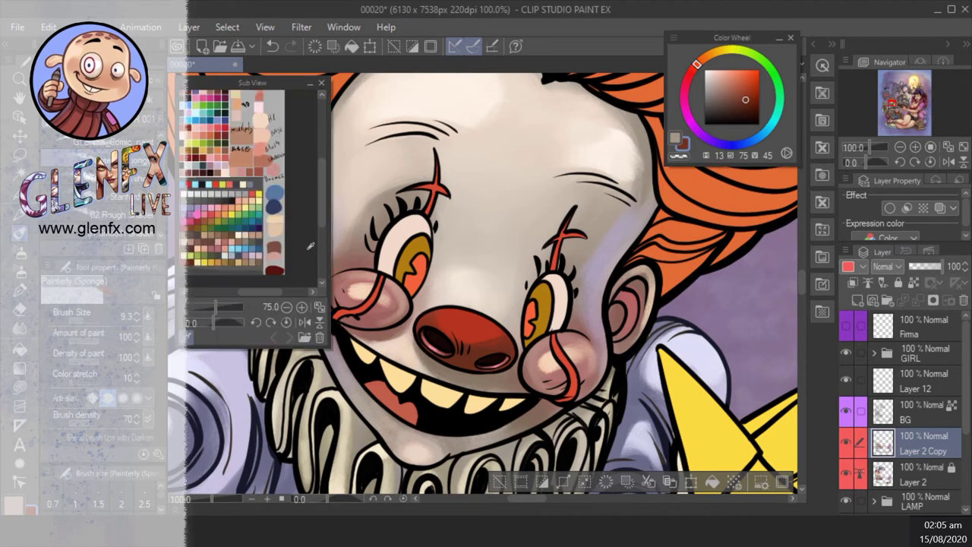
{"action": "left_click", "coordinate": [250, 252]}
{"action": "scroll", "coordinate": [478, 258], "scroll_direction": "up", "scroll_amount": 1}
{"action": "left_click_drag", "start_coordinate": [331, 348], "coordinate": [304, 312]}
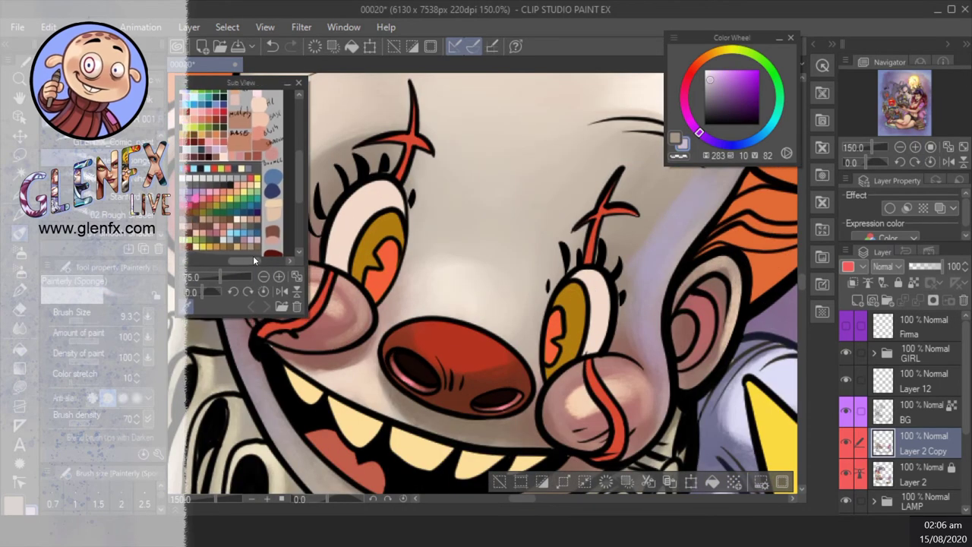
{"action": "scroll", "coordinate": [253, 228], "scroll_direction": "down", "scroll_amount": 2}
{"action": "mouse_move", "coordinate": [420, 362]}
{"action": "left_mouse_down"}
{"action": "mouse_move", "coordinate": [463, 385]}
{"action": "mouse_move", "coordinate": [440, 405]}
{"action": "left_mouse_up"}
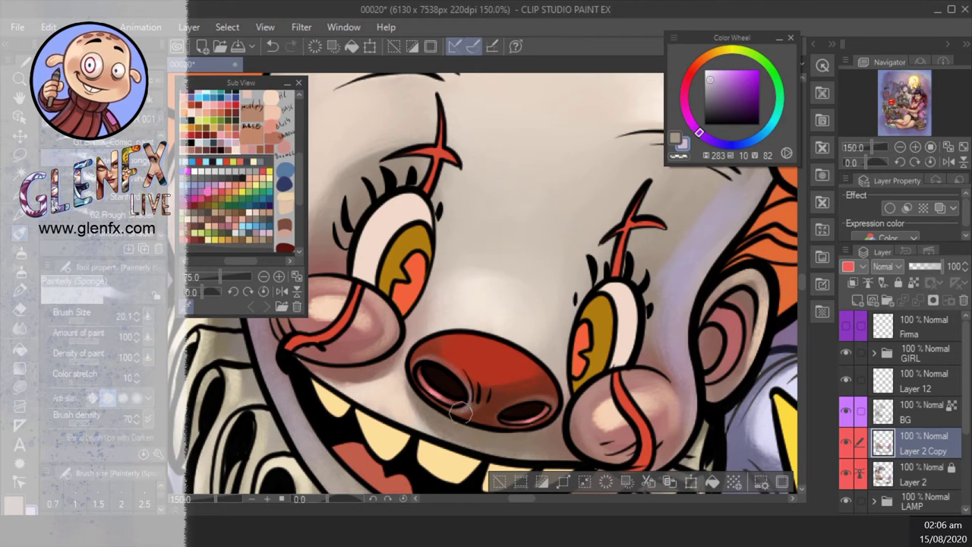
{"action": "key", "text": "bracketright"}
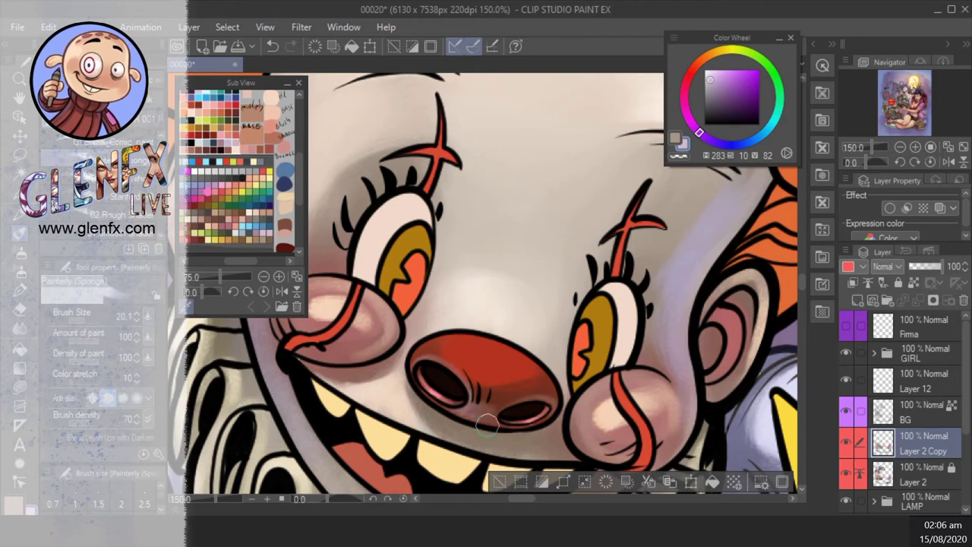
- Build up the nose highlight in orange-red of hue 15, from saturation 56, value 79 to saturation 51, value 92, with a shrinking brush
{"action": "left_click", "coordinate": [930, 147]}
{"action": "left_click_drag", "start_coordinate": [881, 160], "coordinate": [860, 160]}
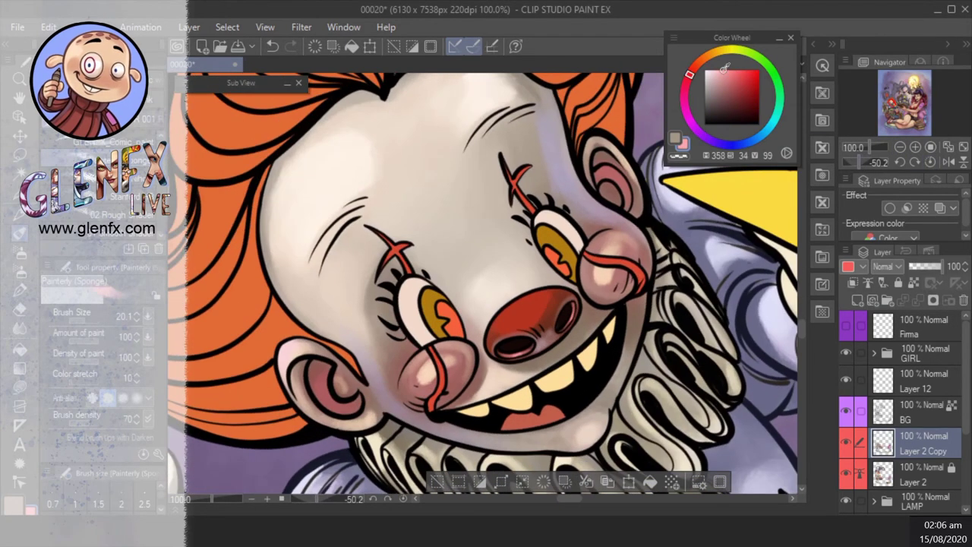
{"action": "key", "text": "ctrl+z"}
{"action": "left_click", "coordinate": [519, 319], "text": "alt"}
{"action": "key", "text": "bracketleft"}
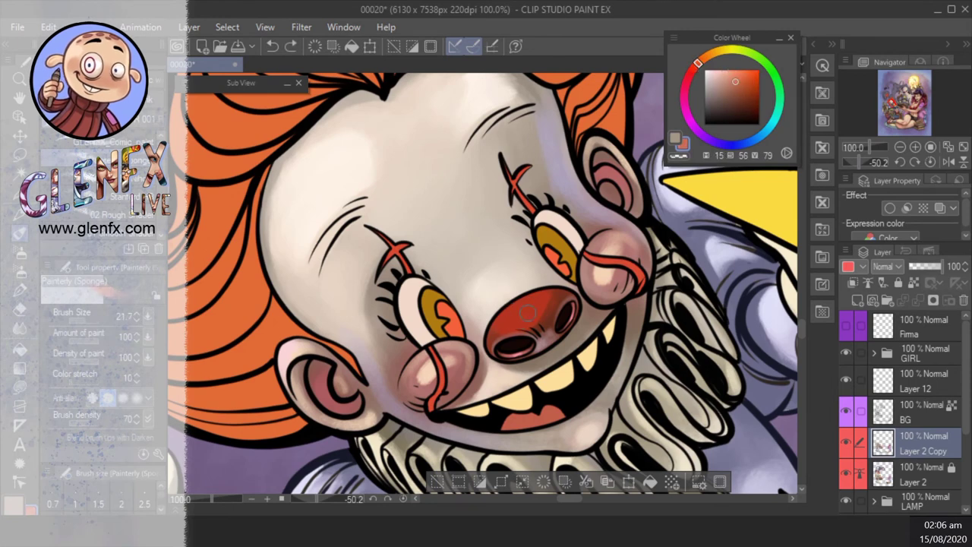
{"action": "key", "text": "bracketleft"}
{"action": "key", "text": "bracketleft"}
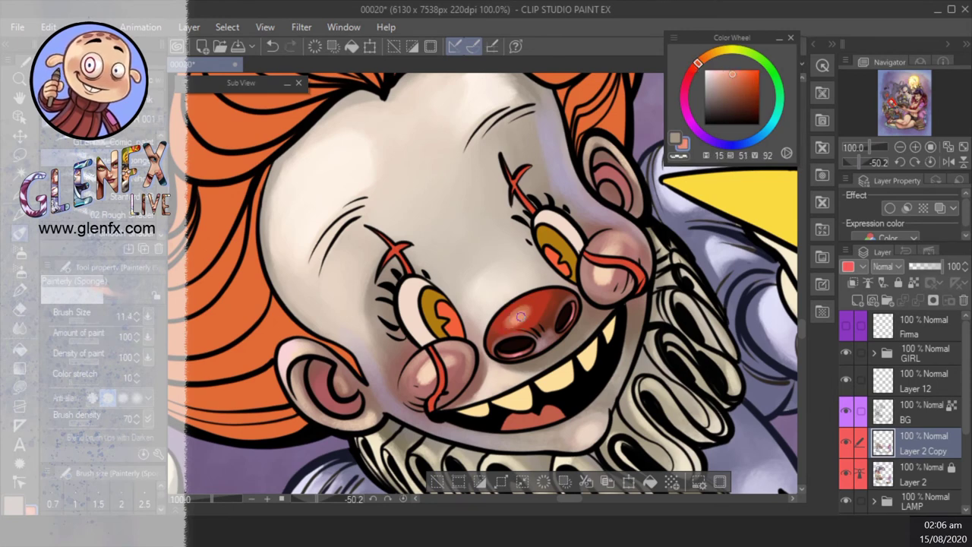
- Brighten the core of the nose highlight in cream of hue 29, saturation 28, value 100, and clear the selection
{"action": "left_click", "coordinate": [517, 317], "text": "alt"}
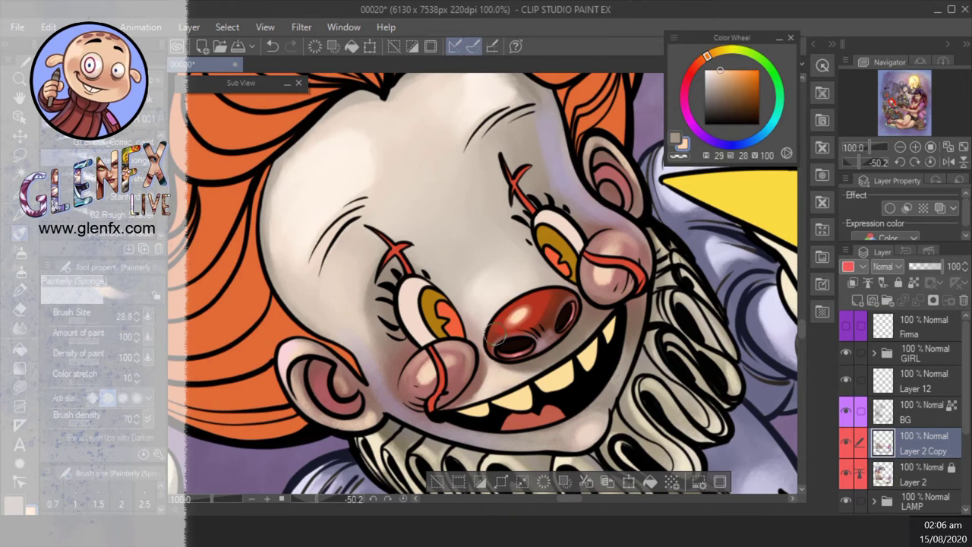
{"action": "key", "text": "bracketright"}
{"action": "key", "text": "bracketright"}
{"action": "key", "text": "bracketright"}
{"action": "key", "text": "ctrl+minus"}
{"action": "key", "text": "m"}
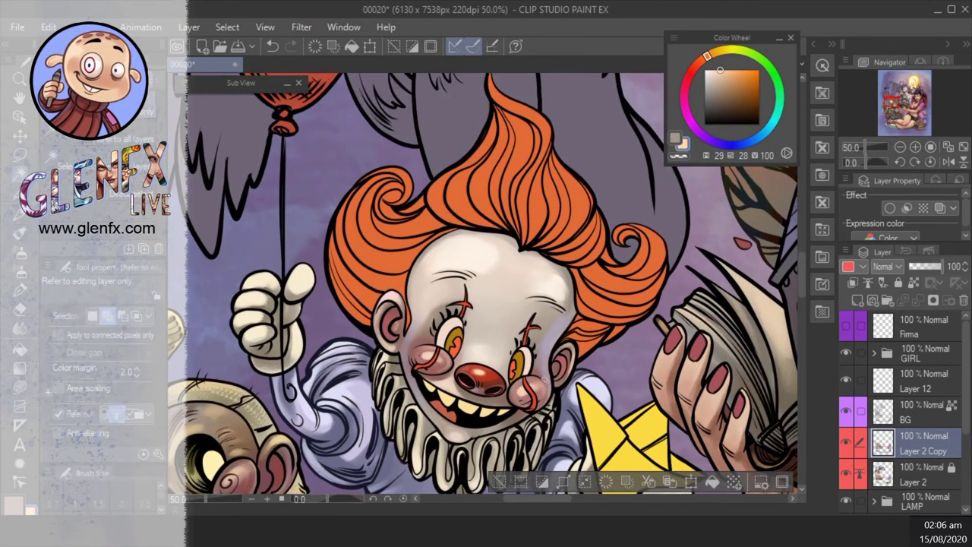
{"action": "key", "text": "ctrl+shift+d"}
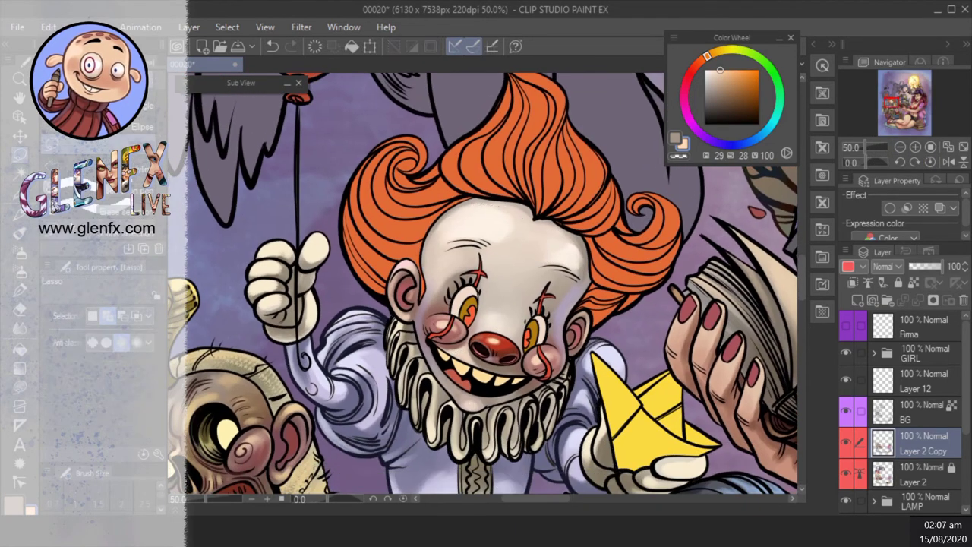
- Select the whites of the clown's eyes and shade their edges with the Soft airbrush in brown of hue 26, saturation 24, value 48
{"action": "key", "text": "w"}
{"action": "left_click", "coordinate": [915, 147]}
{"action": "left_click", "coordinate": [915, 147]}
{"action": "key", "text": "b"}
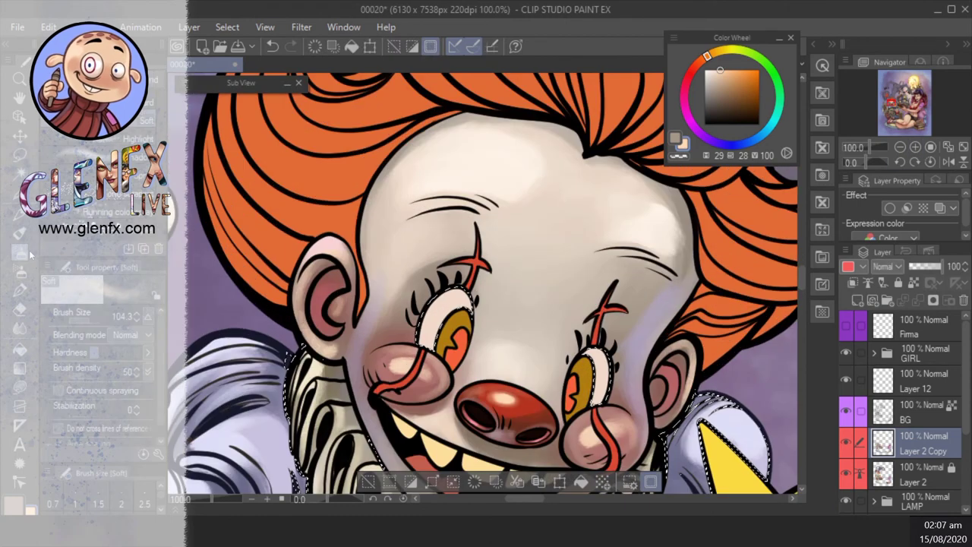
{"action": "left_click", "coordinate": [550, 252], "text": "alt"}
{"action": "mouse_move", "coordinate": [426, 346]}
{"action": "left_mouse_down"}
{"action": "mouse_move", "coordinate": [431, 300]}
{"action": "mouse_move", "coordinate": [470, 285]}
{"action": "left_mouse_up"}
{"action": "left_click", "coordinate": [455, 311], "text": "alt"}
{"action": "left_click_drag", "start_coordinate": [418, 312], "coordinate": [467, 296]}
{"action": "left_click_drag", "start_coordinate": [422, 342], "coordinate": [482, 288]}
{"action": "left_click_drag", "start_coordinate": [626, 349], "coordinate": [600, 383]}
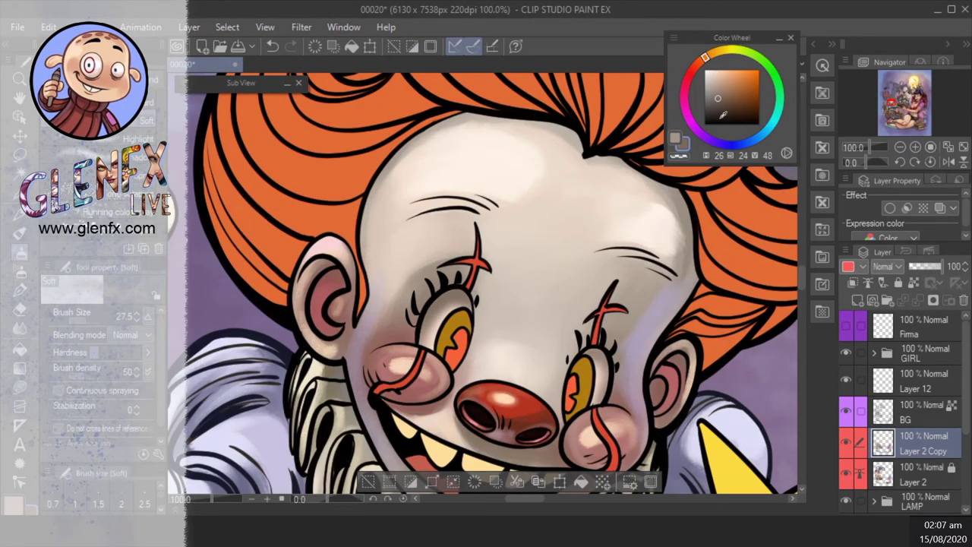
- Lighten the centres of both eye whites with the Soft airbrush in cream of hue 26, saturation 15, value 98
{"action": "left_click", "coordinate": [456, 315], "text": "alt"}
{"action": "mouse_move", "coordinate": [425, 337]}
{"action": "left_mouse_down"}
{"action": "mouse_move", "coordinate": [467, 300]}
{"action": "mouse_move", "coordinate": [459, 308]}
{"action": "left_mouse_up"}
{"action": "left_click_drag", "start_coordinate": [589, 357], "coordinate": [596, 376]}
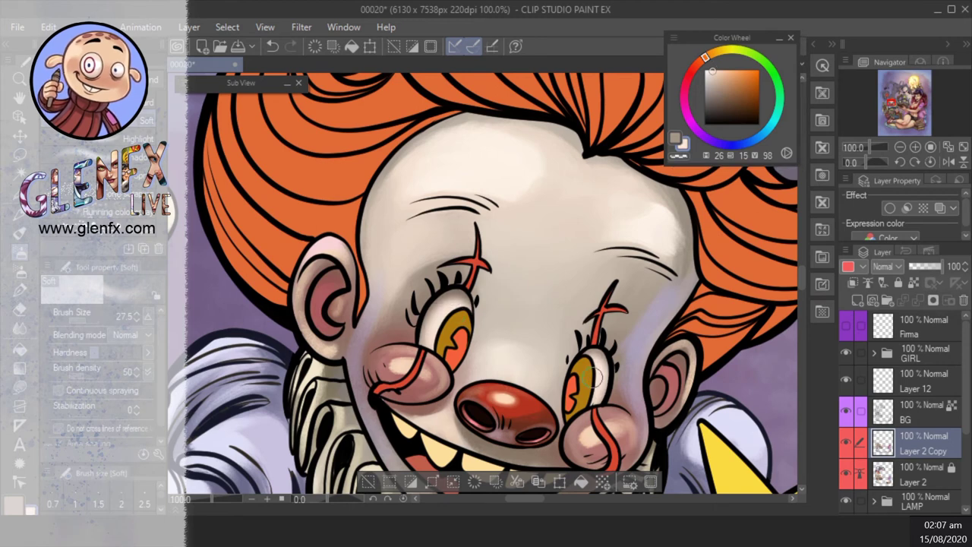
- Shade the upper part of the clown's irises in dark brown with the Painterly (Sponge) brush
{"action": "key", "text": "b"}
{"action": "key", "text": "b"}
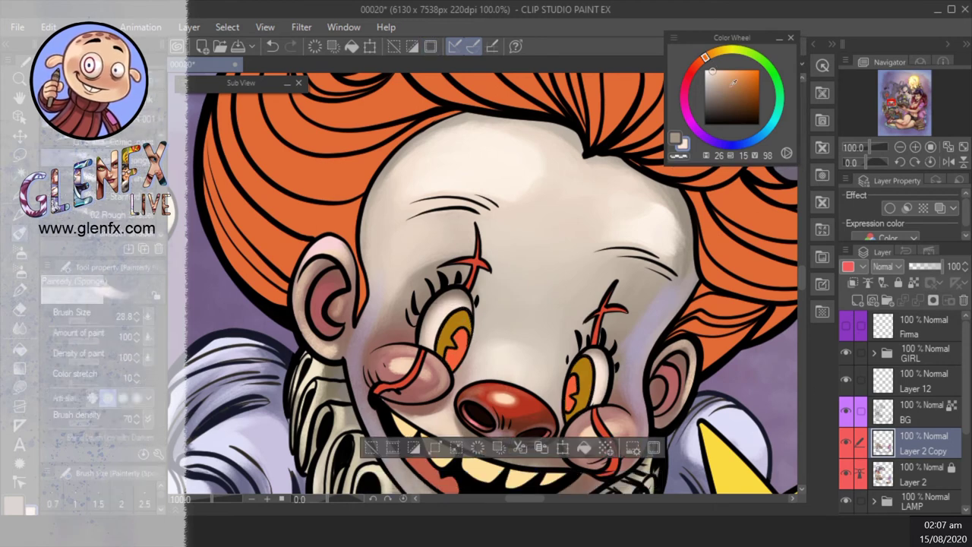
{"action": "left_click", "coordinate": [751, 97]}
{"action": "left_click_drag", "start_coordinate": [448, 338], "coordinate": [475, 319]}
- Highlight both irises in bright yellow of hue 52, saturation 63, value 100
{"action": "left_click", "coordinate": [725, 50]}
{"action": "left_click", "coordinate": [739, 70]}
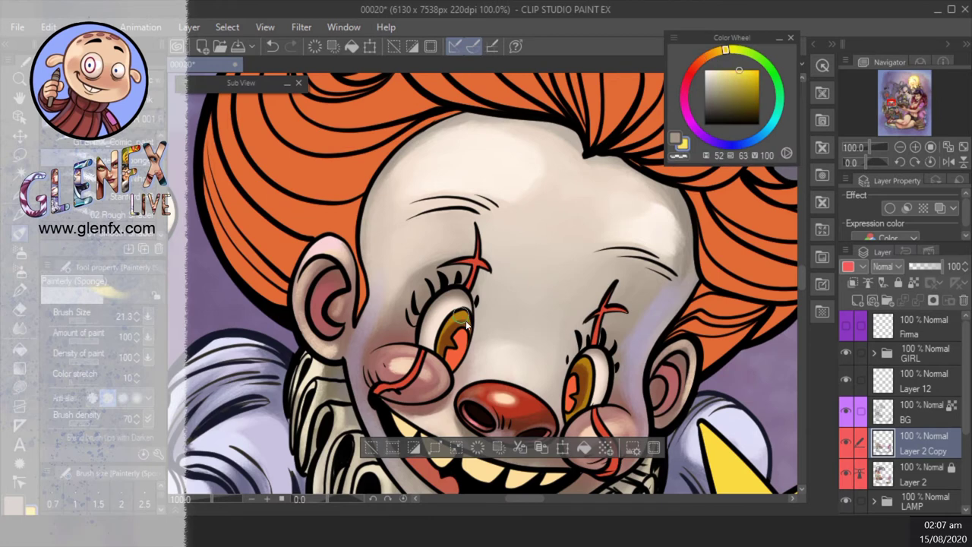
{"action": "mouse_move", "coordinate": [455, 307]}
{"action": "left_mouse_down"}
{"action": "mouse_move", "coordinate": [464, 330]}
{"action": "mouse_move", "coordinate": [440, 350]}
{"action": "left_mouse_up"}
{"action": "left_click_drag", "start_coordinate": [583, 373], "coordinate": [581, 391]}
- Select the red pupils, shade them at hue 9, saturation 95, value 58, highlight them at saturation 69, value 100, and deselect
{"action": "key", "text": "w"}
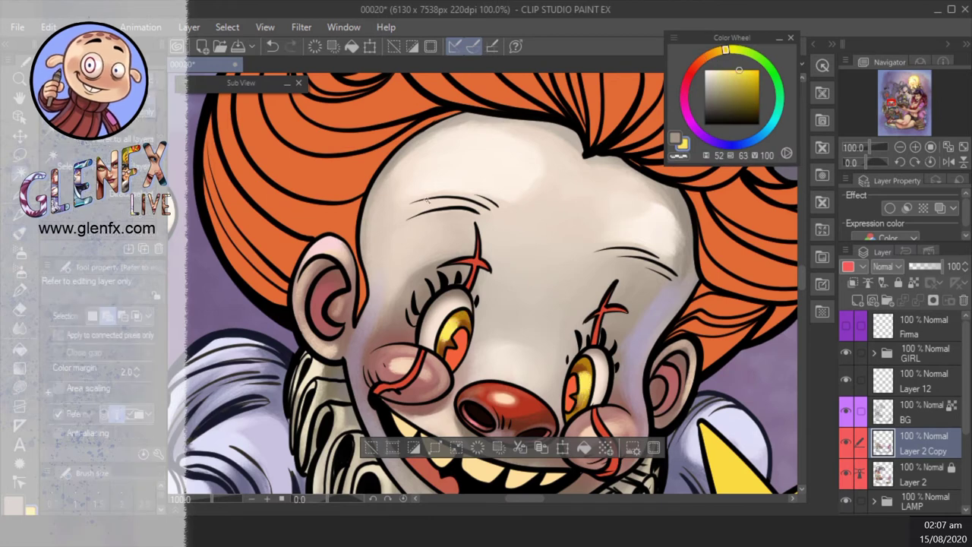
{"action": "left_click", "coordinate": [577, 393]}
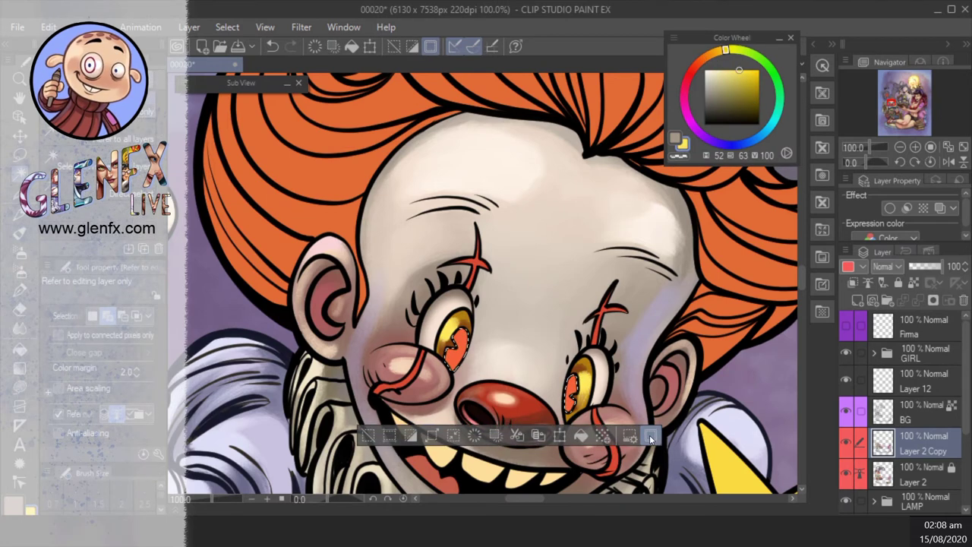
{"action": "key", "text": "b"}
{"action": "left_click", "coordinate": [694, 67]}
{"action": "left_click", "coordinate": [757, 90]}
{"action": "left_click", "coordinate": [742, 70]}
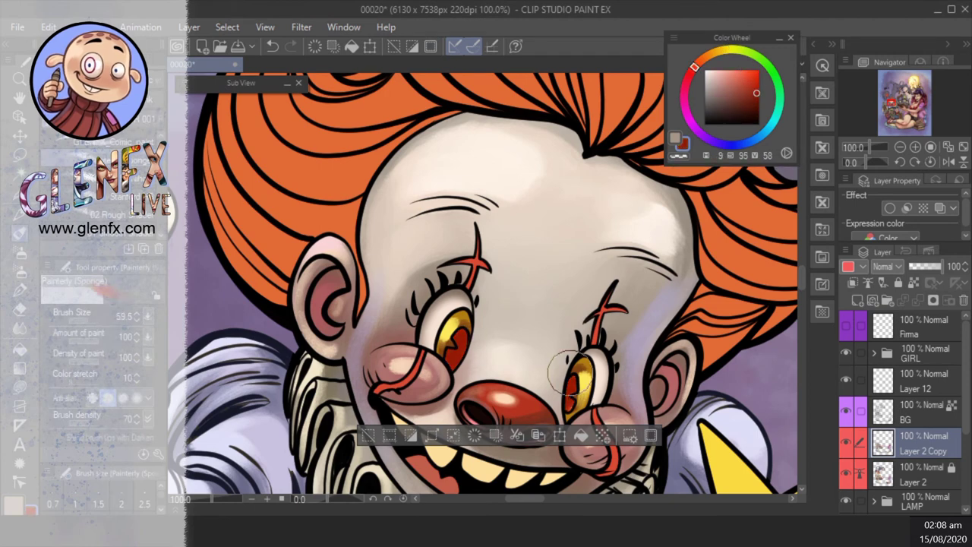
{"action": "key", "text": "ctrl+d"}
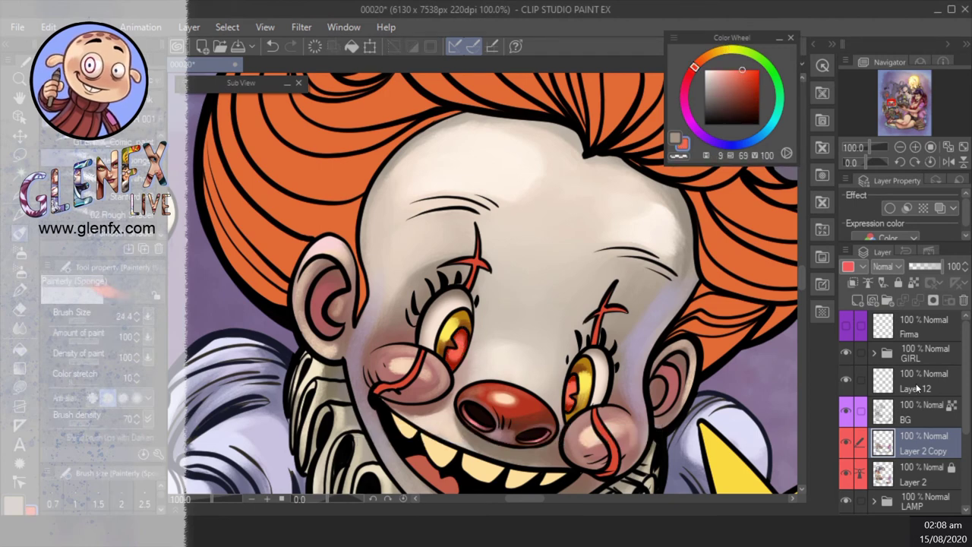
- Paint white glints across both of the clown's eyes on Layer 12 with a small Painterly (Sponge) brush
{"action": "left_click", "coordinate": [923, 380]}
{"action": "left_click", "coordinate": [705, 70]}
{"action": "mouse_move", "coordinate": [438, 332]}
{"action": "left_mouse_down"}
{"action": "mouse_move", "coordinate": [451, 343]}
{"action": "mouse_move", "coordinate": [429, 332]}
{"action": "left_mouse_up"}
{"action": "key", "text": "bracketleft"}
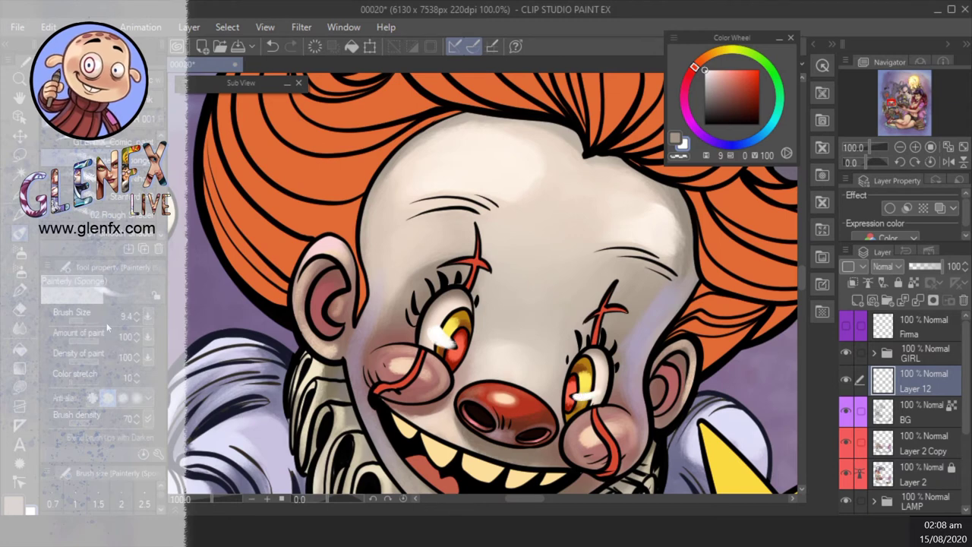
- Sharpen the eye glint with a white lasso fill and tint it in pale blue of hue 221, saturation 34, value 90
{"action": "key", "text": "g"}
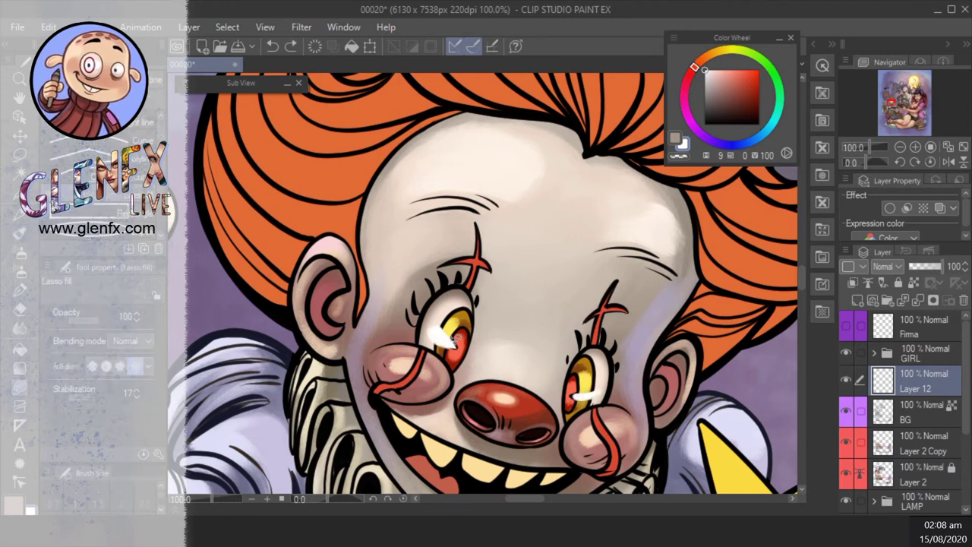
{"action": "left_click_drag", "start_coordinate": [449, 343], "coordinate": [445, 332]}
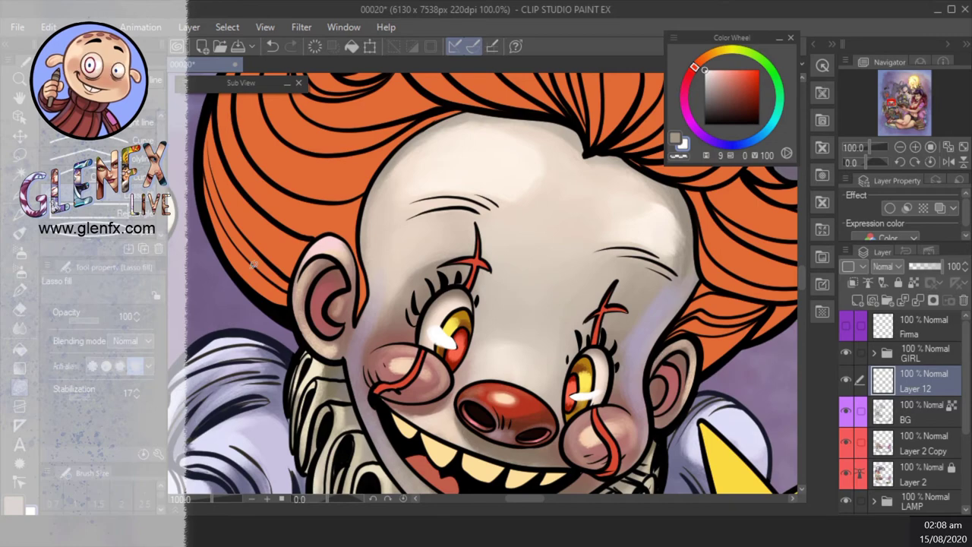
{"action": "key", "text": "b"}
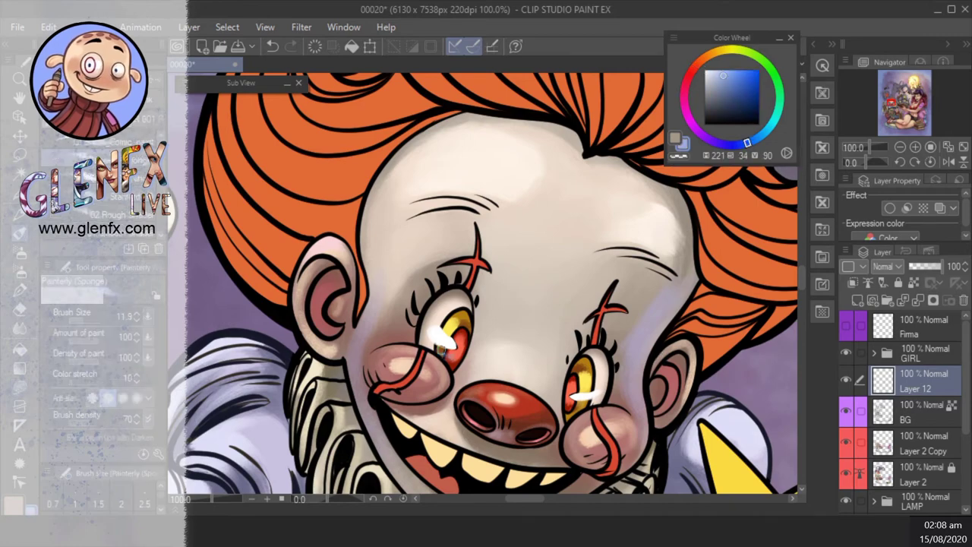
{"action": "left_click", "coordinate": [900, 147]}
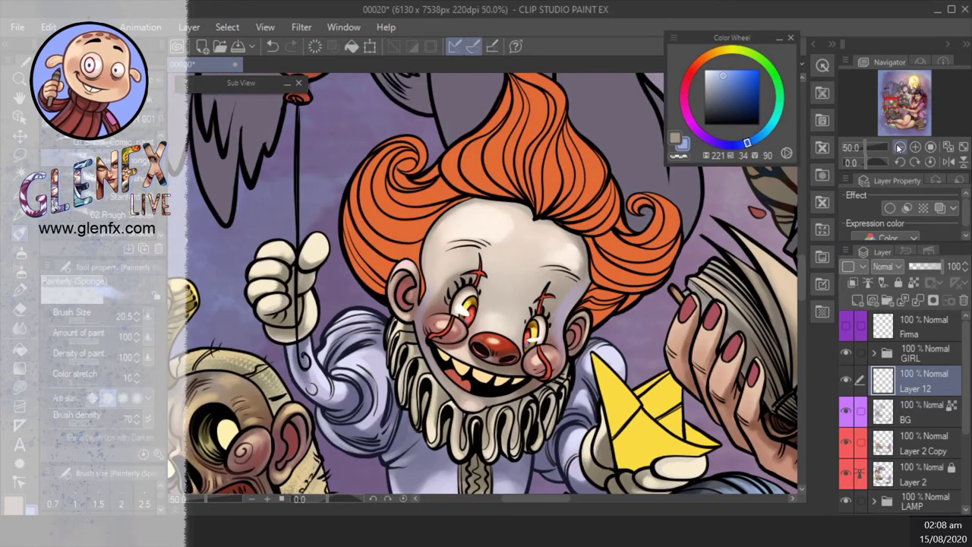
- Select the red scars around the clown's eyes and shade them on Layer 2 Copy with the Painterly (Sponge) brush
{"action": "key", "text": "w"}
{"action": "left_click", "coordinate": [915, 147]}
{"action": "left_click", "coordinate": [916, 147]}
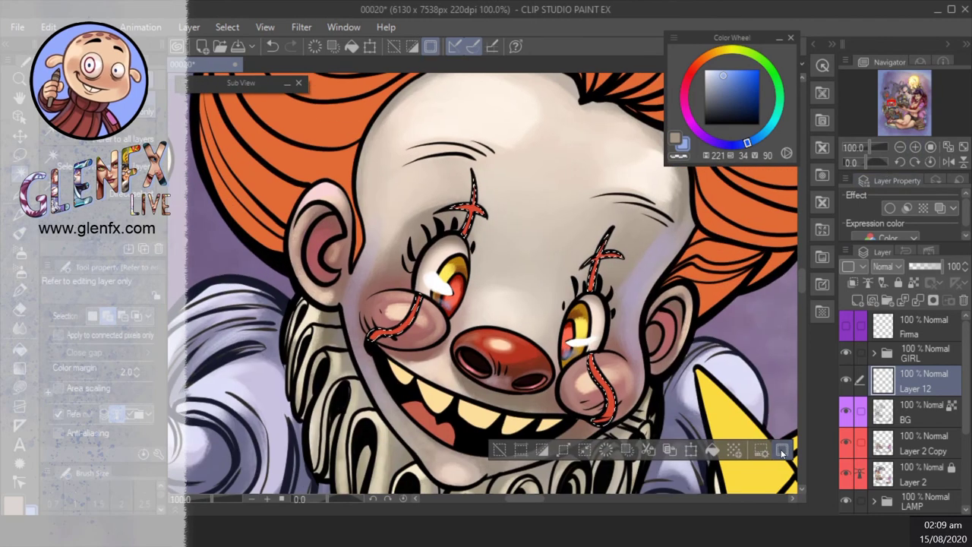
{"action": "left_click", "coordinate": [923, 443]}
{"action": "left_click", "coordinate": [20, 231]}
{"action": "left_click_drag", "start_coordinate": [455, 228], "coordinate": [460, 261]}
{"action": "left_click", "coordinate": [612, 445], "text": "alt"}
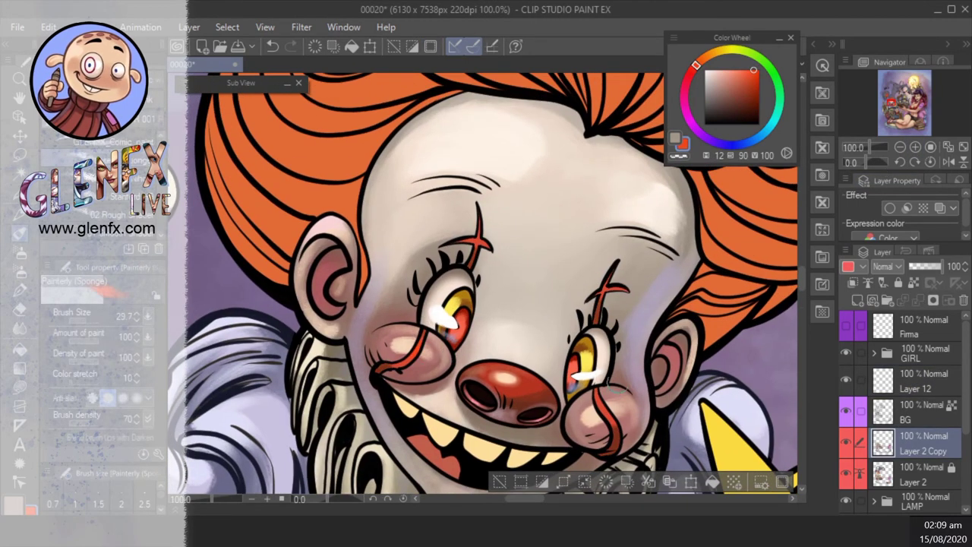
- Highlight the clown's scars in bright red of hue 3, saturation 79, value 97, and deselect them
{"action": "left_click", "coordinate": [436, 353], "text": "alt"}
{"action": "left_click", "coordinate": [749, 78]}
{"action": "left_click", "coordinate": [696, 68]}
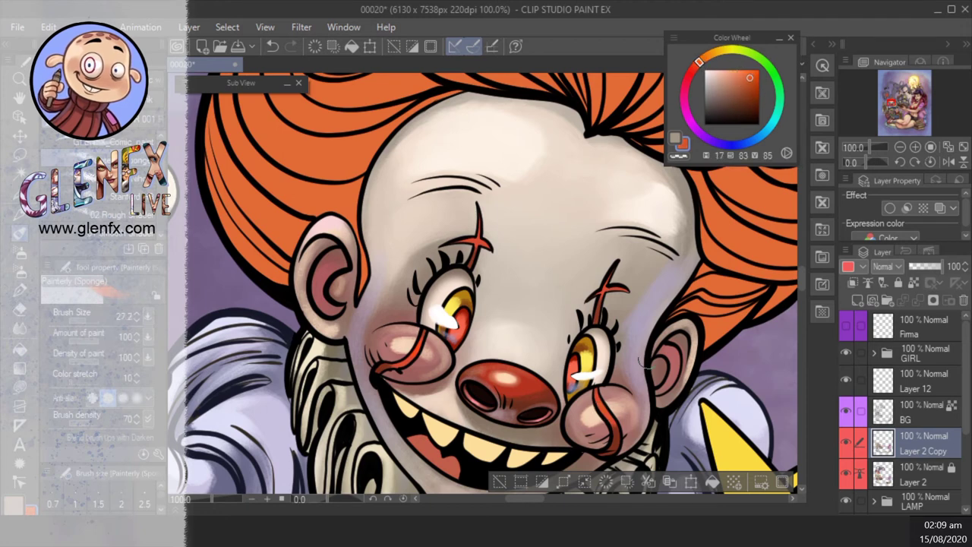
{"action": "left_click", "coordinate": [691, 71]}
{"action": "left_click", "coordinate": [747, 72]}
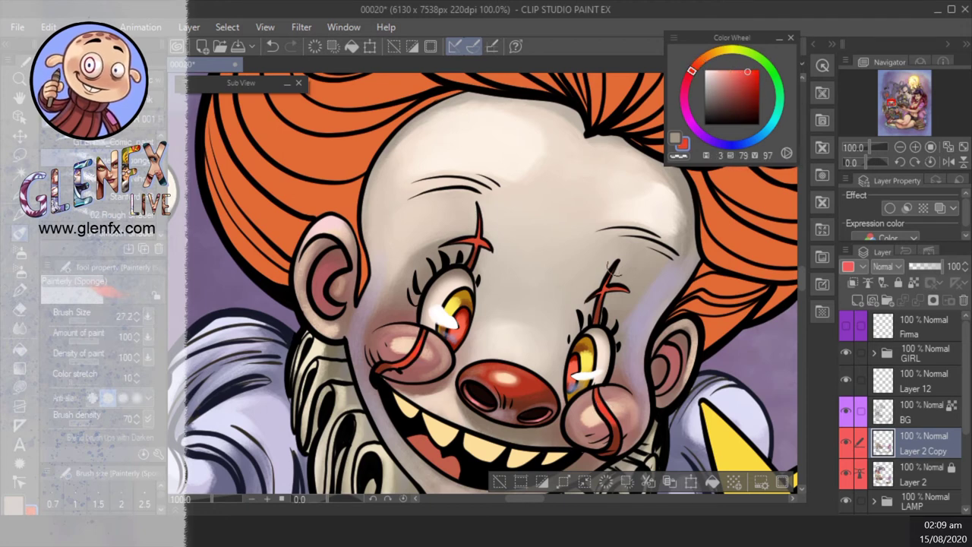
{"action": "key", "text": "ctrl+d"}
- Recolour the scars' outlines on the BG layer in dark red of hue 3, saturation 91, value 35, using the GLENFX_Comic_paint brush
{"action": "left_click", "coordinate": [918, 413]}
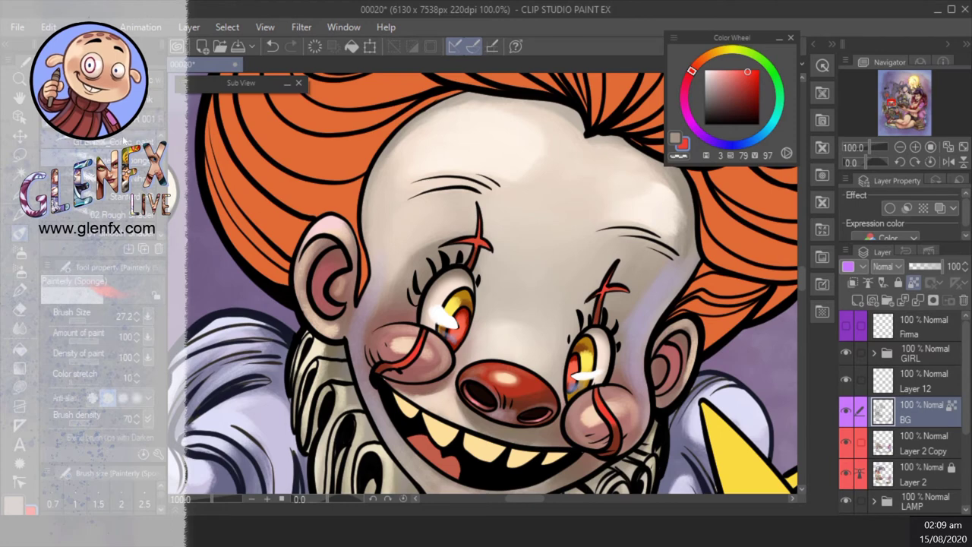
{"action": "left_click", "coordinate": [124, 141]}
{"action": "left_click", "coordinate": [604, 277], "text": "alt"}
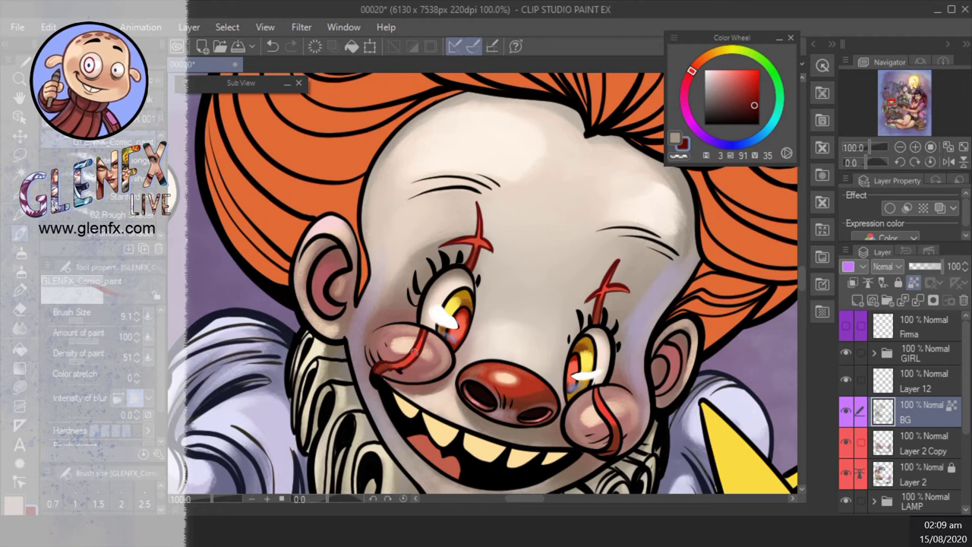
{"action": "scroll", "coordinate": [605, 402], "scroll_direction": "down", "scroll_amount": 1}
{"action": "key", "text": "bracketright"}
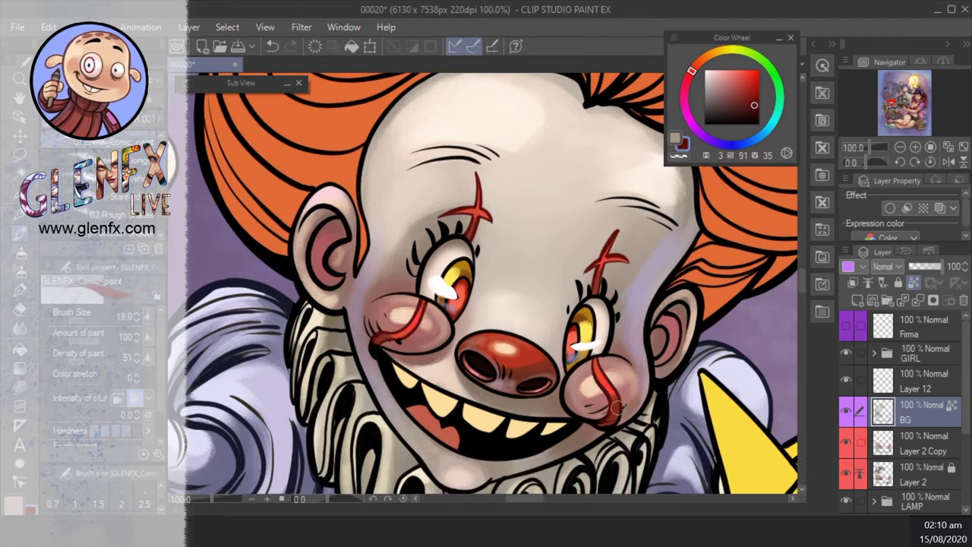
- Recolour the clown's brow wrinkles and inner ear lines in brown of hue 13, saturation 44, value 30, at brush size 30
{"action": "scroll", "coordinate": [654, 296], "scroll_direction": "up", "scroll_amount": 1}
{"action": "left_click", "coordinate": [664, 291], "text": "alt"}
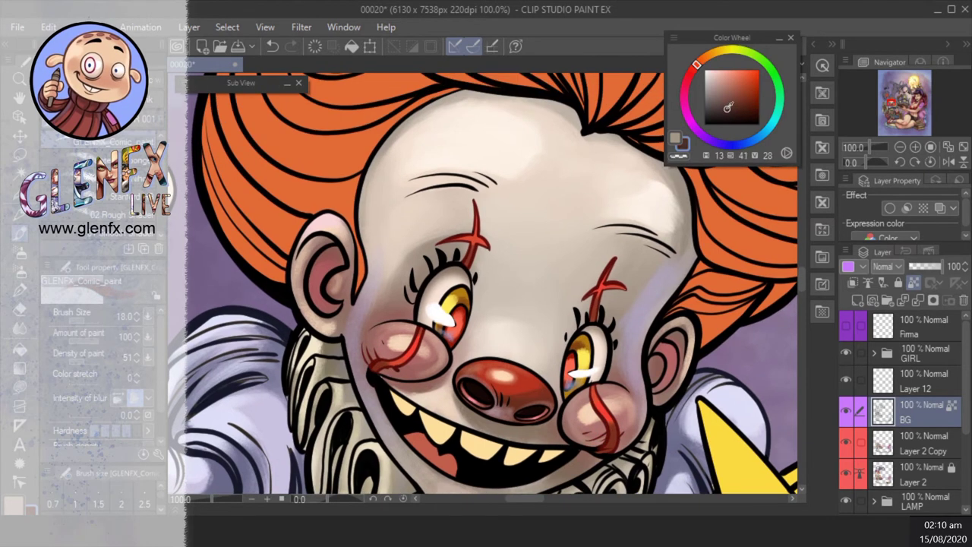
{"action": "key", "text": "bracketright"}
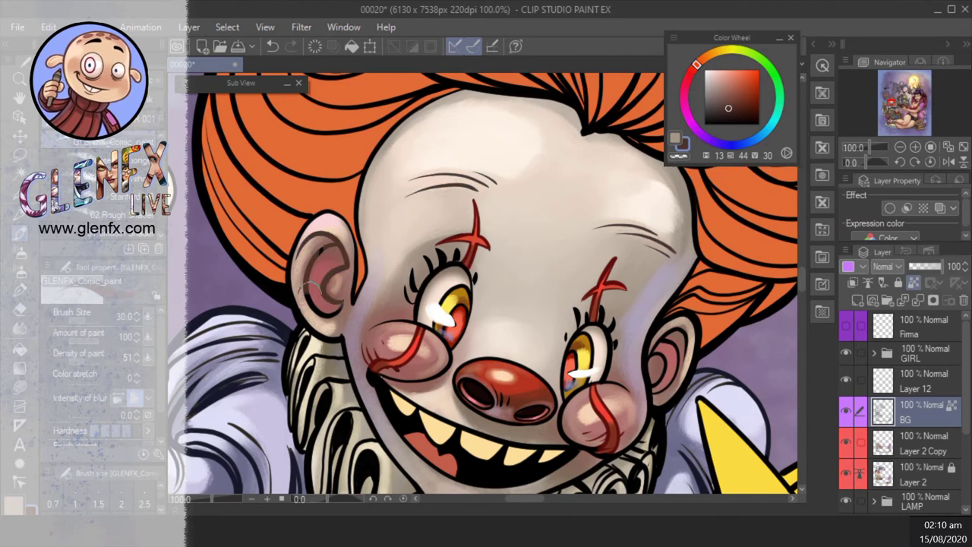
{"action": "key", "text": "ctrl+minus"}
{"action": "key", "text": "ctrl+minus"}
{"action": "key", "text": "ctrl+minus"}
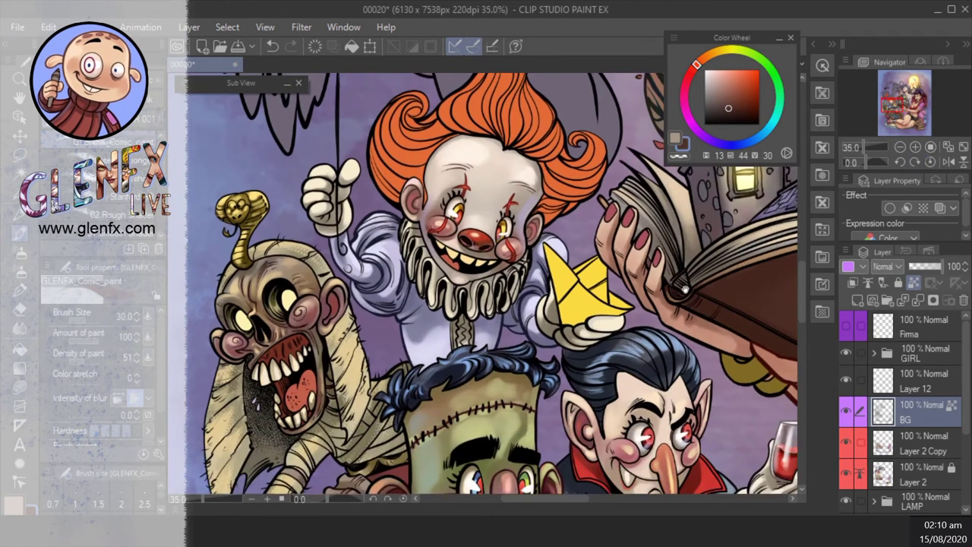
- Select the clown's teeth on Layer 2 Copy, shade them at hue 41, saturation 35, value 41, and highlight them at saturation 21, value 95
{"action": "left_click_drag", "start_coordinate": [683, 289], "coordinate": [701, 344]}
{"action": "left_click", "coordinate": [915, 147]}
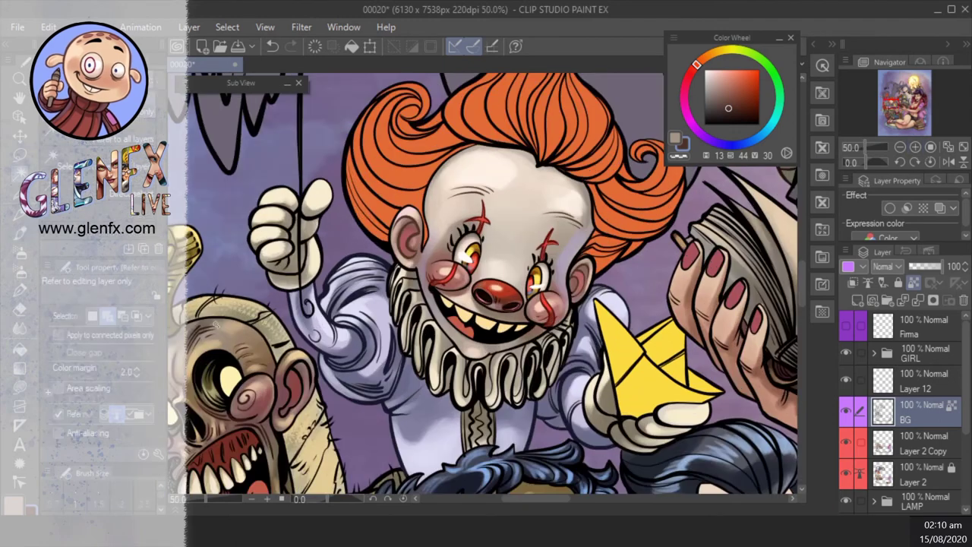
{"action": "left_click", "coordinate": [922, 443]}
{"action": "key", "text": "ctrl+plus"}
{"action": "left_click", "coordinate": [502, 330], "text": "alt"}
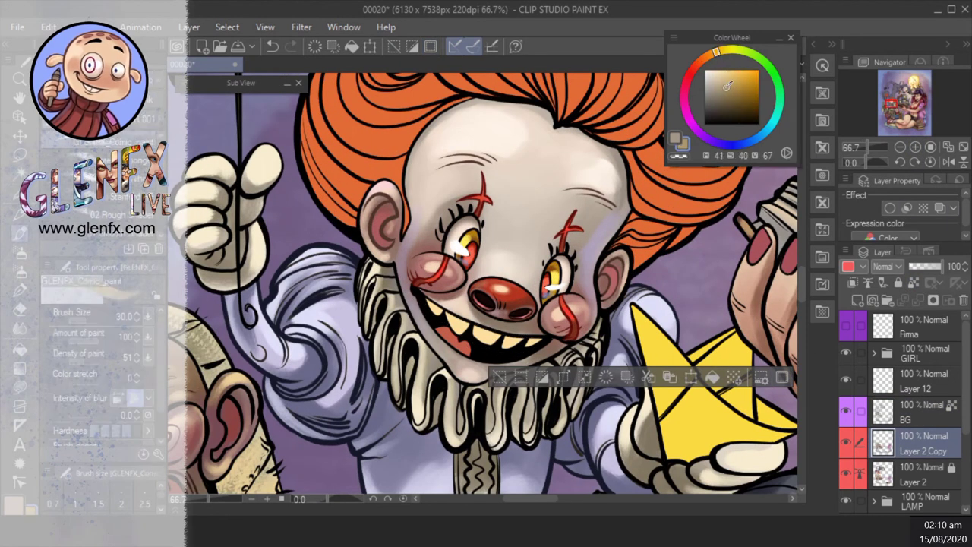
{"action": "key", "text": "bracketleft"}
{"action": "key", "text": "bracketleft"}
{"action": "key", "text": "bracketleft"}
{"action": "key", "text": "bracketleft"}
{"action": "key", "text": "bracketleft"}
{"action": "key", "text": "bracketleft"}
{"action": "key", "text": "bracketleft"}
{"action": "key", "text": "bracketleft"}
{"action": "key", "text": "bracketleft"}
{"action": "key", "text": "bracketleft"}
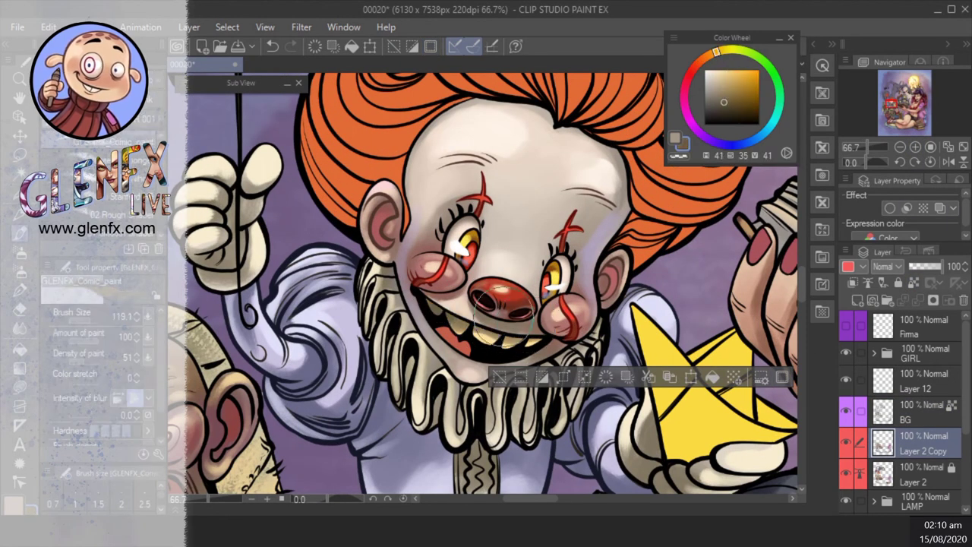
{"action": "left_click", "coordinate": [483, 331], "text": "alt"}
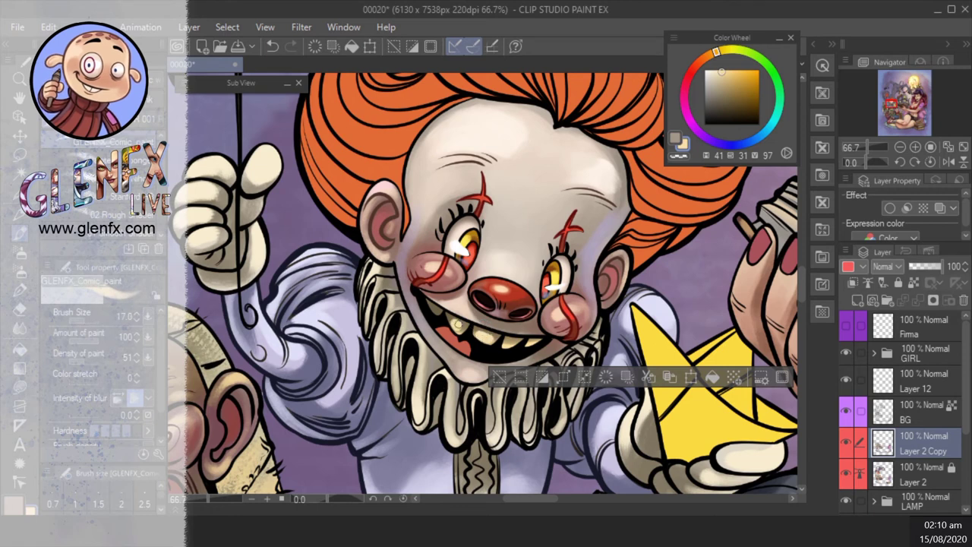
{"action": "left_click", "coordinate": [442, 307], "text": "alt"}
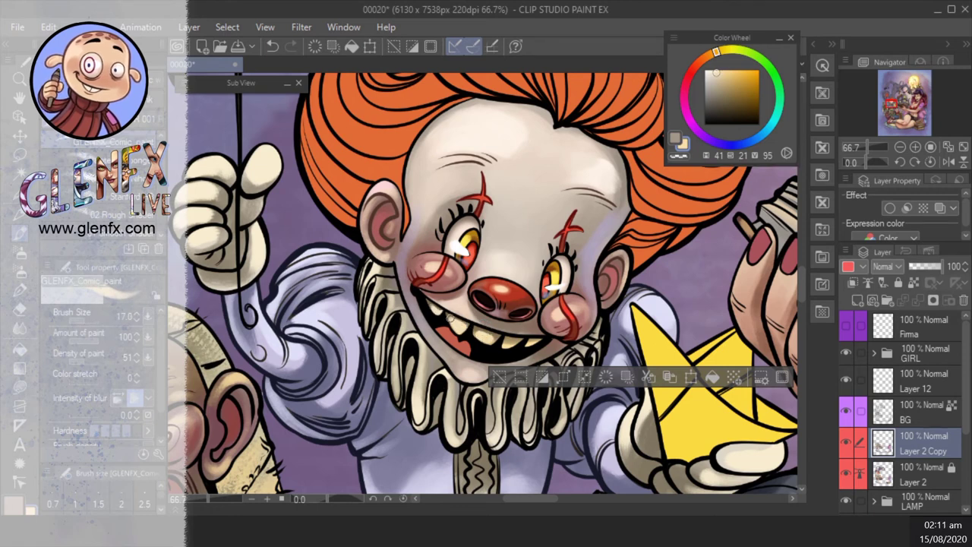
- Select the clown's tongue, darken it, highlight it in red of hue 10, saturation 58, value 76, and deselect it
{"action": "key", "text": "g"}
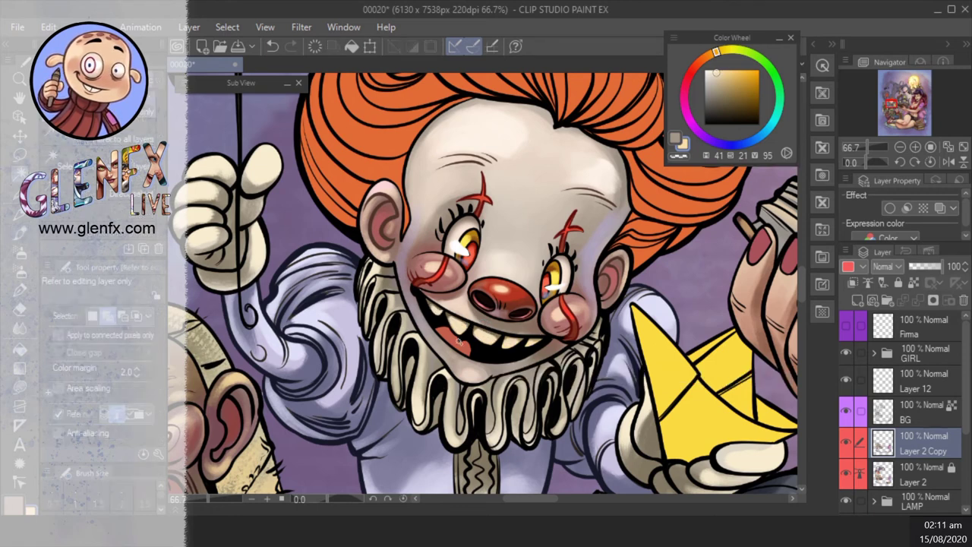
{"action": "key", "text": "b"}
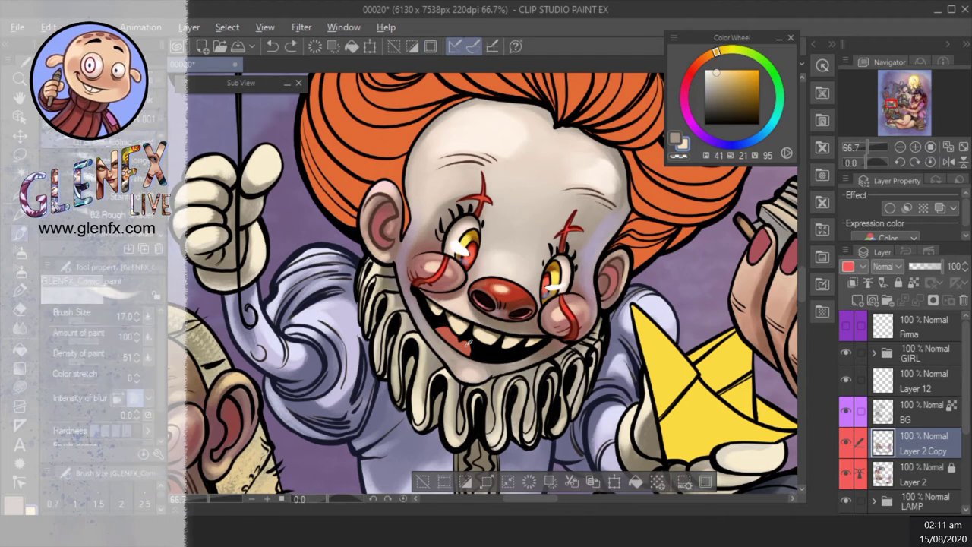
{"action": "left_click", "coordinate": [468, 343], "text": "alt"}
{"action": "left_click", "coordinate": [455, 342], "text": "alt"}
{"action": "key", "text": "bracketleft"}
{"action": "key", "text": "bracketleft"}
{"action": "key", "text": "bracketleft"}
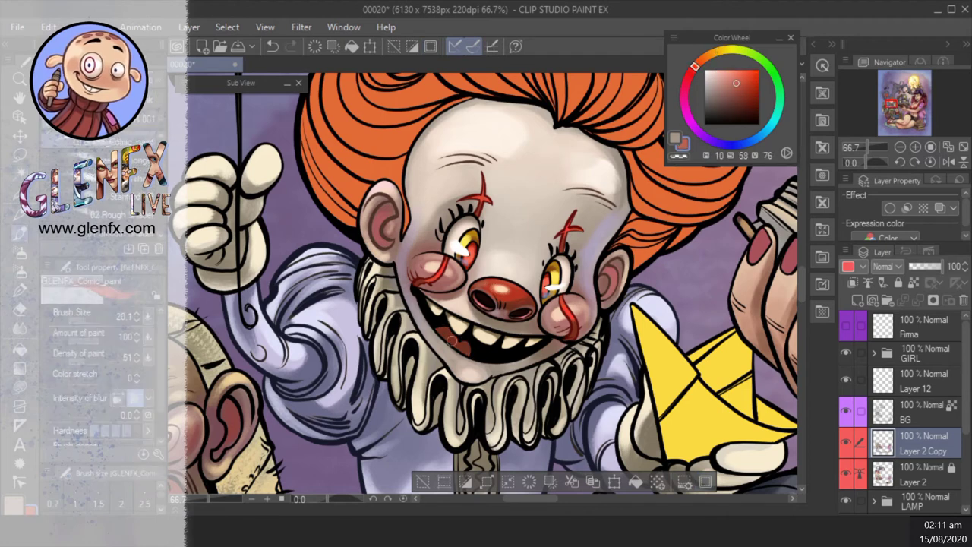
{"action": "key", "text": "ctrl+d"}
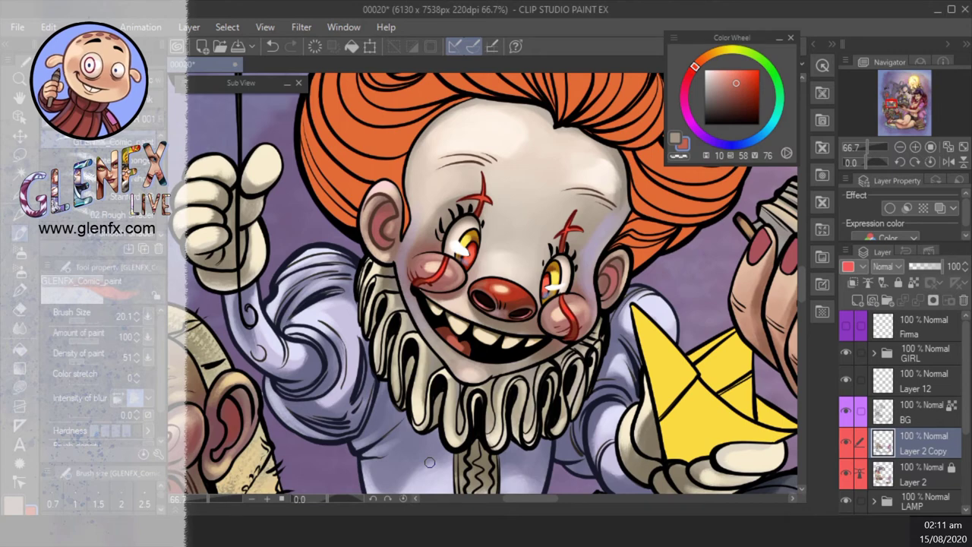
- Select the yellow paper boat, shade its folds at hue 35, saturation 85, value 41, and highlight them at hue 49, saturation 51, value 100
{"action": "mouse_move", "coordinate": [532, 319]}
{"action": "left_mouse_down"}
{"action": "mouse_move", "coordinate": [377, 284]}
{"action": "mouse_move", "coordinate": [296, 251]}
{"action": "left_mouse_up"}
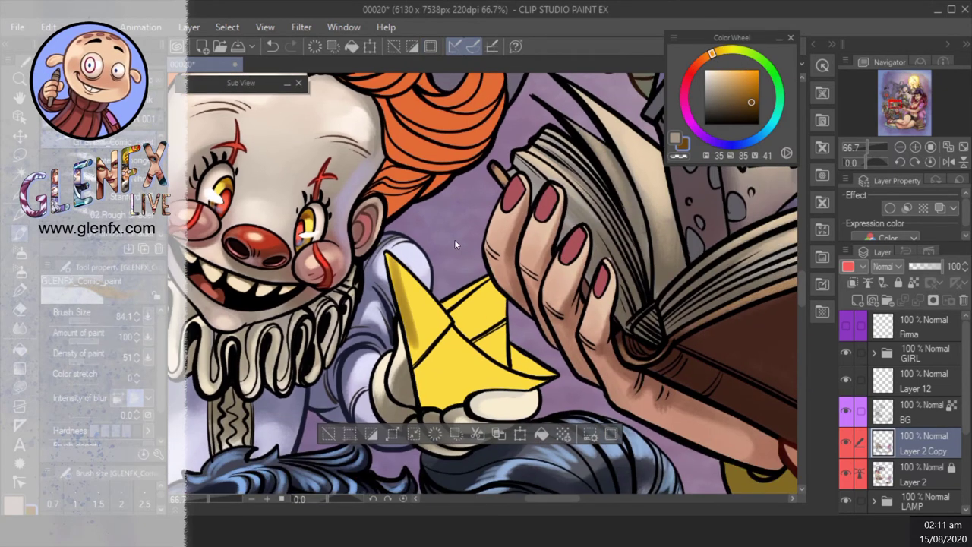
{"action": "left_click", "coordinate": [107, 161]}
{"action": "mouse_move", "coordinate": [433, 335]}
{"action": "left_mouse_down"}
{"action": "mouse_move", "coordinate": [427, 380]}
{"action": "mouse_move", "coordinate": [450, 406]}
{"action": "mouse_move", "coordinate": [472, 322]}
{"action": "mouse_move", "coordinate": [506, 330]}
{"action": "mouse_move", "coordinate": [537, 361]}
{"action": "mouse_move", "coordinate": [529, 387]}
{"action": "mouse_move", "coordinate": [512, 383]}
{"action": "mouse_move", "coordinate": [467, 301]}
{"action": "mouse_move", "coordinate": [458, 319]}
{"action": "mouse_move", "coordinate": [486, 307]}
{"action": "mouse_move", "coordinate": [446, 302]}
{"action": "mouse_move", "coordinate": [495, 344]}
{"action": "mouse_move", "coordinate": [536, 372]}
{"action": "left_mouse_up"}
{"action": "left_click", "coordinate": [723, 51]}
{"action": "left_click", "coordinate": [732, 70]}
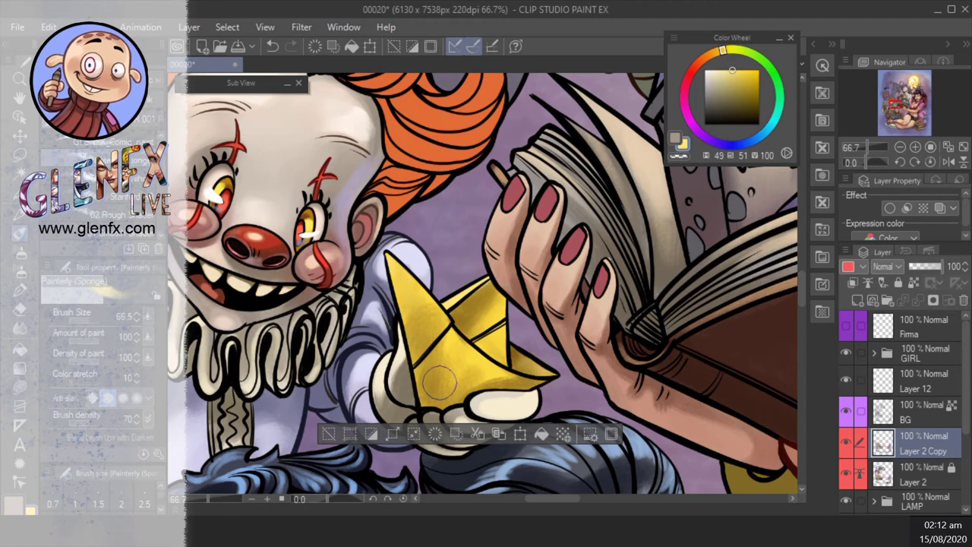
{"action": "mouse_move", "coordinate": [492, 283]}
{"action": "left_mouse_down", "text": "ctrl+alt"}
{"action": "mouse_move", "coordinate": [486, 353]}
{"action": "mouse_move", "coordinate": [456, 369]}
{"action": "mouse_move", "coordinate": [418, 327]}
{"action": "left_mouse_up", "text": "ctrl+alt"}
- Add speckled texture to the paper boat with the glen_2 and glen_1 spray brushes, using yellow and dark red of hue 7, saturation 90, value 52
{"action": "left_click_drag", "start_coordinate": [899, 146], "coordinate": [899, 146]}
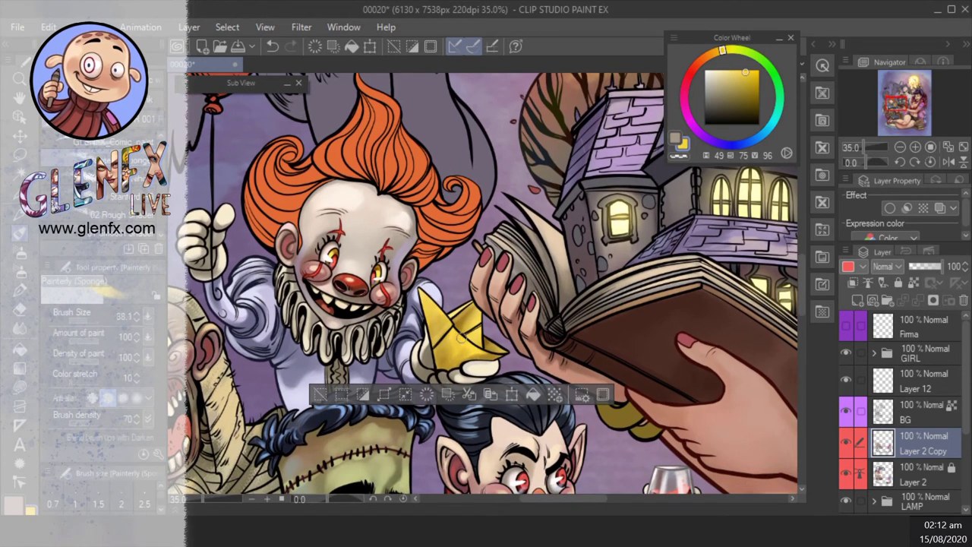
{"action": "left_click_drag", "start_coordinate": [589, 212], "coordinate": [577, 221]}
{"action": "key", "text": "b"}
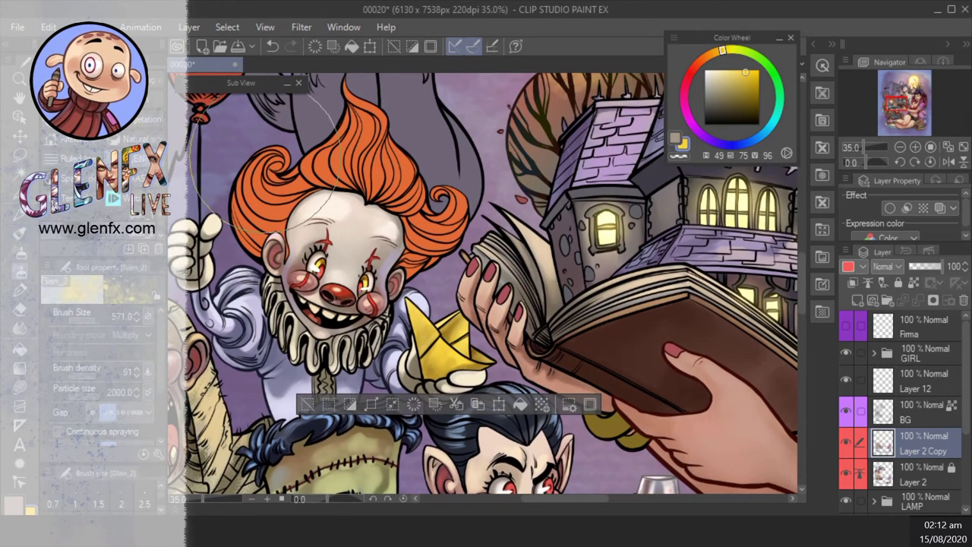
{"action": "left_click", "coordinate": [440, 343], "text": "alt"}
{"action": "left_click_drag", "start_coordinate": [443, 352], "coordinate": [465, 311], "text": "ctrl+alt"}
{"action": "left_click", "coordinate": [465, 311], "text": "alt"}
{"action": "key", "text": "b"}
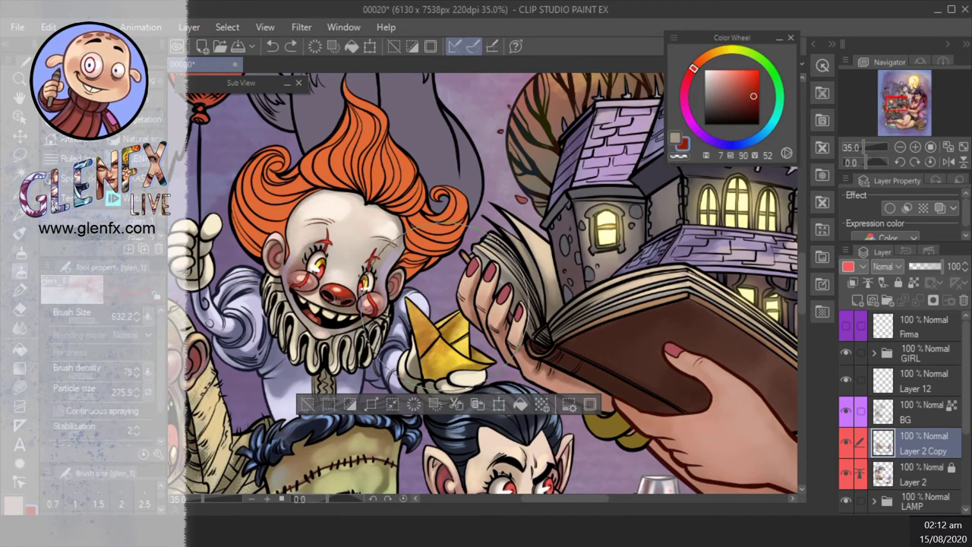
{"action": "key", "text": "b"}
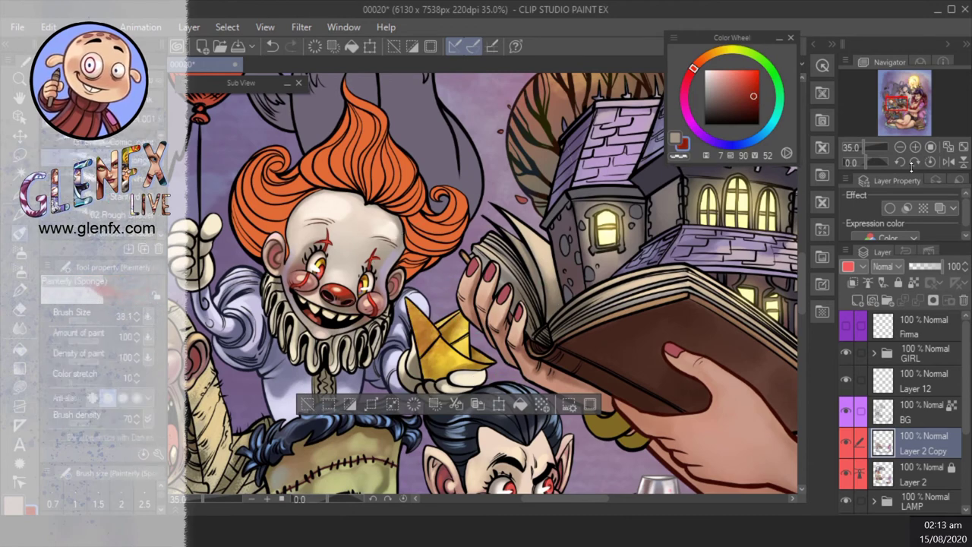
- Highlight the paper boat's edges in pale yellow of hue 52, saturation 41, value 100, with a small Painterly (Sponge) brush
{"action": "scroll", "coordinate": [475, 289], "scroll_direction": "up", "scroll_amount": 2}
{"action": "left_click", "coordinate": [726, 53]}
{"action": "left_click", "coordinate": [727, 69]}
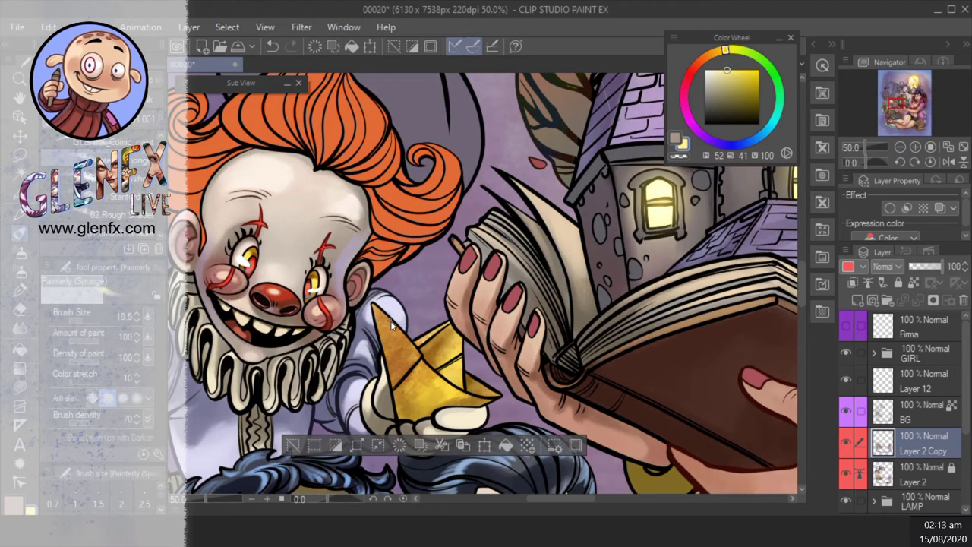
{"action": "mouse_move", "coordinate": [395, 334]}
{"action": "left_mouse_down", "text": "ctrl+alt"}
{"action": "mouse_move", "coordinate": [456, 389]}
{"action": "mouse_move", "coordinate": [490, 397]}
{"action": "mouse_move", "coordinate": [425, 364]}
{"action": "left_mouse_up", "text": "ctrl+alt"}
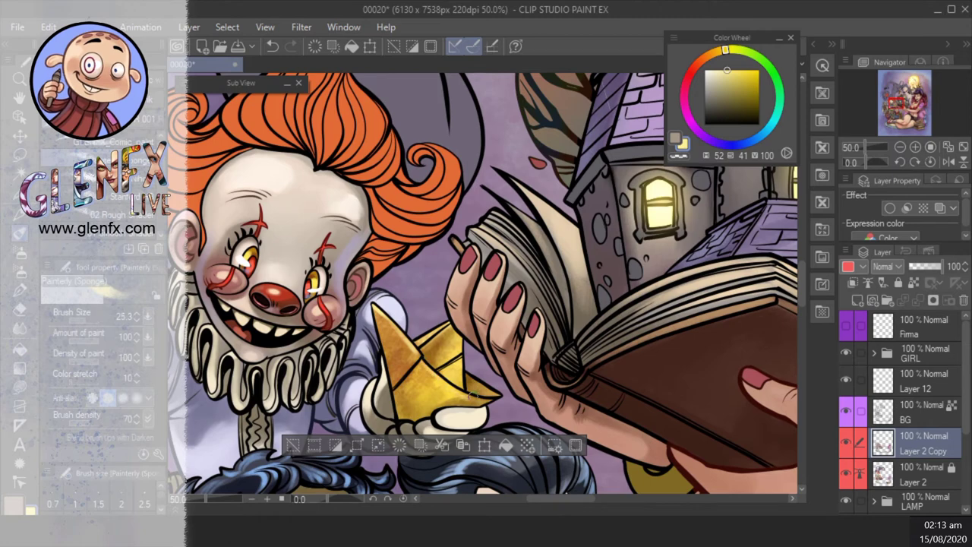
{"action": "left_click_drag", "start_coordinate": [380, 327], "coordinate": [387, 357], "text": "ctrl+alt"}
- Deselect the paper boat, select the clown's orange hair, and save the illustration
{"action": "scroll", "coordinate": [452, 300], "scroll_direction": "down", "scroll_amount": 2}
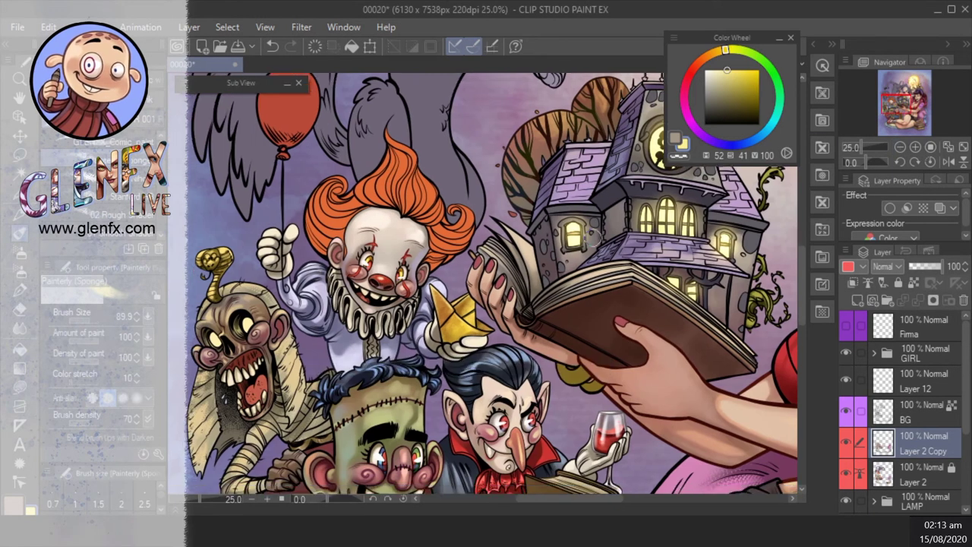
{"action": "left_click_drag", "start_coordinate": [593, 237], "coordinate": [598, 306]}
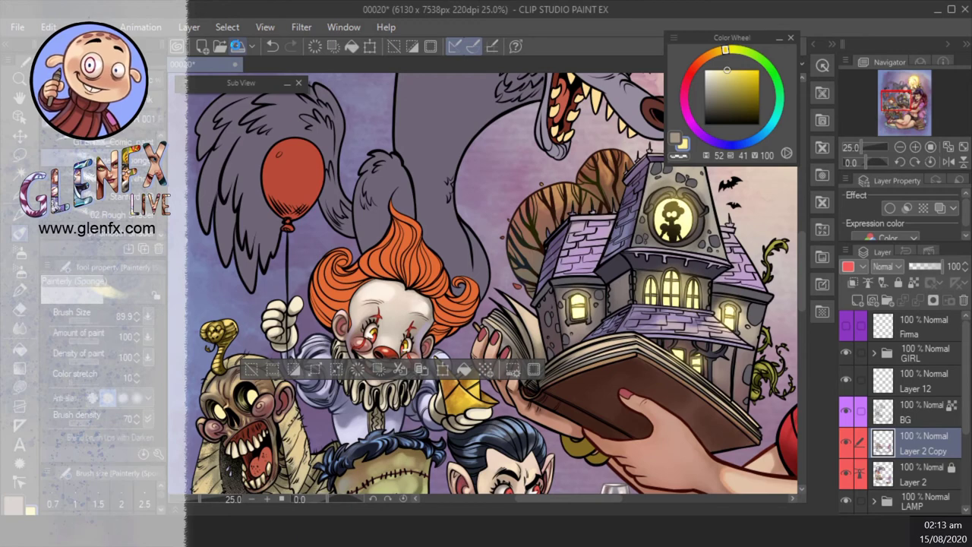
{"action": "left_click", "coordinate": [237, 46]}
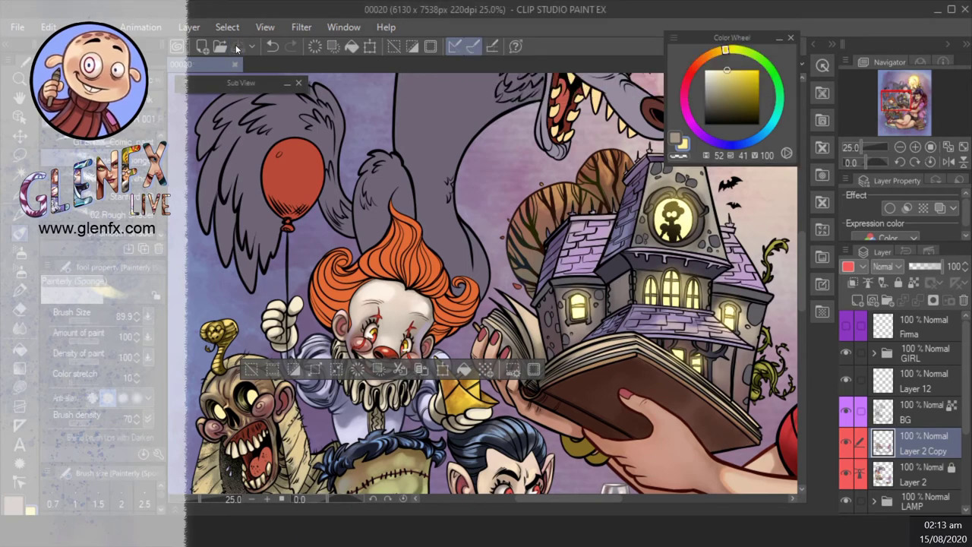
- Shade the clown's hair strands in dark reddish brown of hue 12, saturation 80, value 44, with the Painterly (Sponge) brush
{"action": "left_click", "coordinate": [915, 147]}
{"action": "left_click", "coordinate": [697, 66]}
{"action": "left_click", "coordinate": [749, 100]}
{"action": "left_click", "coordinate": [697, 68]}
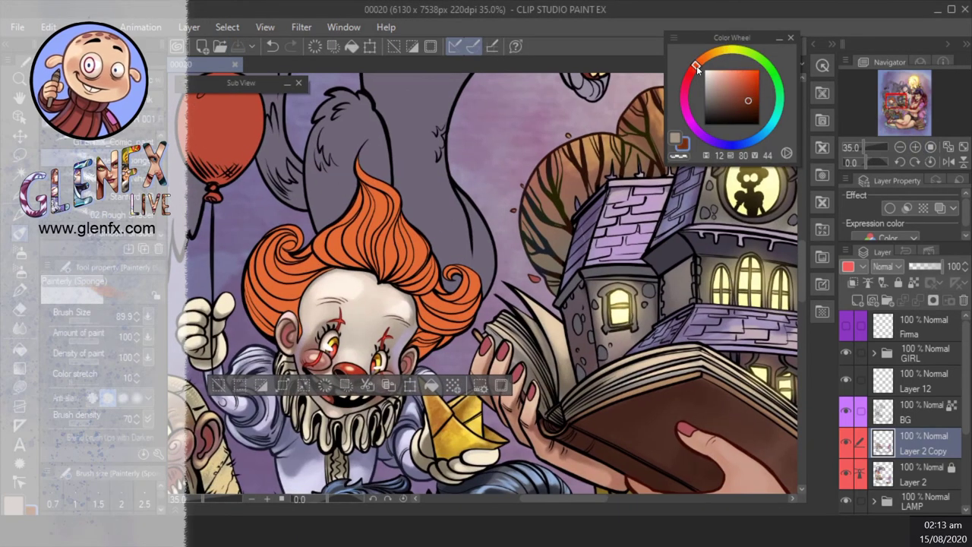
{"action": "left_click_drag", "start_coordinate": [325, 219], "coordinate": [353, 260]}
{"action": "mouse_move", "coordinate": [357, 224]}
{"action": "left_mouse_down"}
{"action": "mouse_move", "coordinate": [373, 262]}
{"action": "mouse_move", "coordinate": [395, 224]}
{"action": "mouse_move", "coordinate": [417, 213]}
{"action": "mouse_move", "coordinate": [360, 167]}
{"action": "mouse_move", "coordinate": [377, 215]}
{"action": "mouse_move", "coordinate": [356, 220]}
{"action": "left_mouse_up"}
{"action": "mouse_move", "coordinate": [445, 275]}
{"action": "left_mouse_down"}
{"action": "mouse_move", "coordinate": [420, 257]}
{"action": "mouse_move", "coordinate": [422, 268]}
{"action": "mouse_move", "coordinate": [392, 285]}
{"action": "mouse_move", "coordinate": [353, 251]}
{"action": "left_mouse_up"}
{"action": "mouse_move", "coordinate": [342, 249]}
{"action": "left_mouse_down"}
{"action": "mouse_move", "coordinate": [365, 269]}
{"action": "mouse_move", "coordinate": [283, 259]}
{"action": "mouse_move", "coordinate": [283, 247]}
{"action": "mouse_move", "coordinate": [319, 281]}
{"action": "left_mouse_up"}
{"action": "mouse_move", "coordinate": [300, 239]}
{"action": "left_mouse_down"}
{"action": "mouse_move", "coordinate": [311, 277]}
{"action": "mouse_move", "coordinate": [266, 275]}
{"action": "mouse_move", "coordinate": [321, 277]}
{"action": "mouse_move", "coordinate": [255, 309]}
{"action": "mouse_move", "coordinate": [279, 310]}
{"action": "mouse_move", "coordinate": [267, 237]}
{"action": "mouse_move", "coordinate": [285, 247]}
{"action": "mouse_move", "coordinate": [259, 296]}
{"action": "left_mouse_up"}
{"action": "left_click_drag", "start_coordinate": [456, 342], "coordinate": [425, 365]}
{"action": "mouse_move", "coordinate": [463, 298]}
{"action": "left_mouse_down"}
{"action": "mouse_move", "coordinate": [425, 334]}
{"action": "mouse_move", "coordinate": [456, 273]}
{"action": "mouse_move", "coordinate": [465, 344]}
{"action": "left_mouse_up"}
{"action": "left_click_drag", "start_coordinate": [464, 334], "coordinate": [479, 307]}
- Paint fine highlights along the hair strands in light orange of hue 32, saturation 66, value 97, with the GLENFX_Comic_paint brush at size 8.4
{"action": "left_click", "coordinate": [709, 57]}
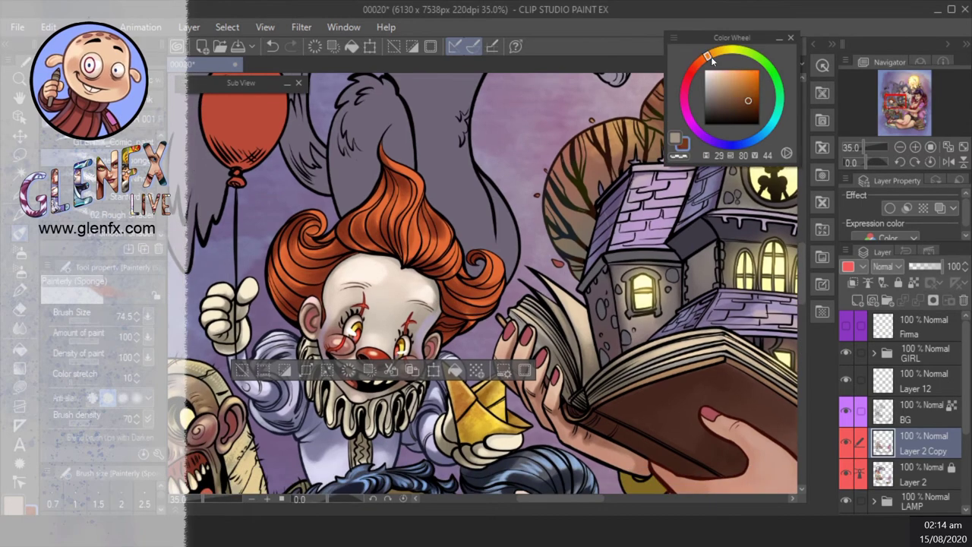
{"action": "left_click", "coordinate": [743, 72]}
{"action": "scroll", "coordinate": [440, 285], "scroll_direction": "up", "scroll_amount": 2}
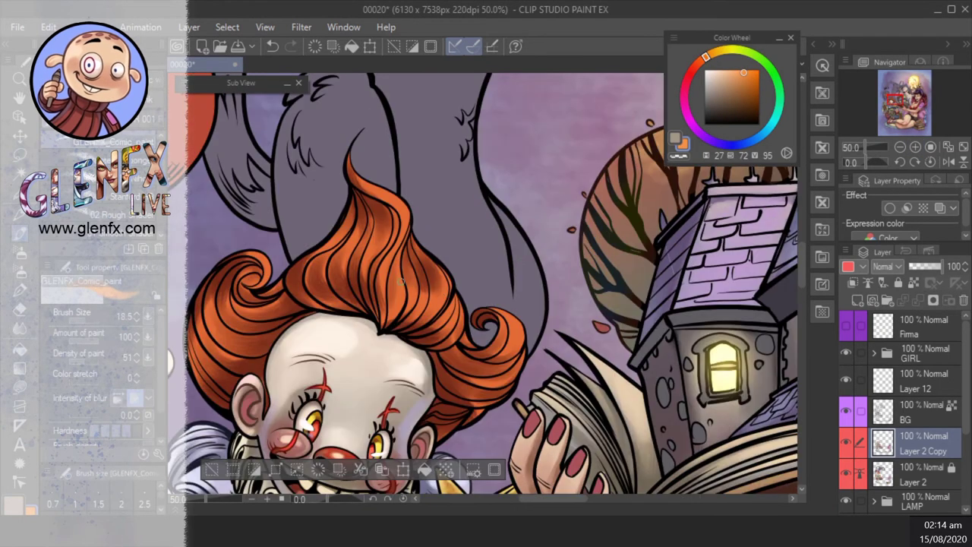
{"action": "key", "text": "ctrl+z"}
{"action": "left_click", "coordinate": [401, 271], "text": "alt"}
{"action": "key", "text": "bracketleft"}
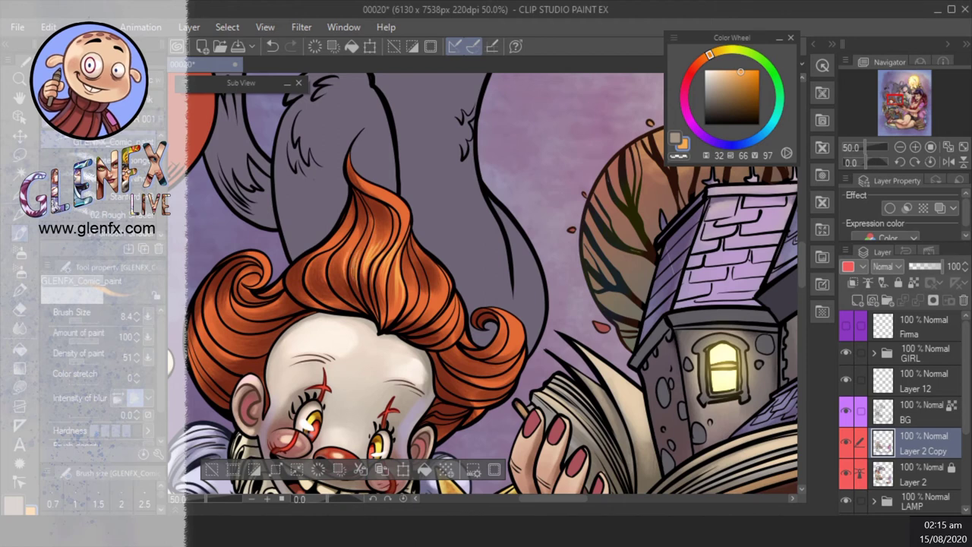
{"action": "left_click_drag", "start_coordinate": [440, 285], "coordinate": [462, 291]}
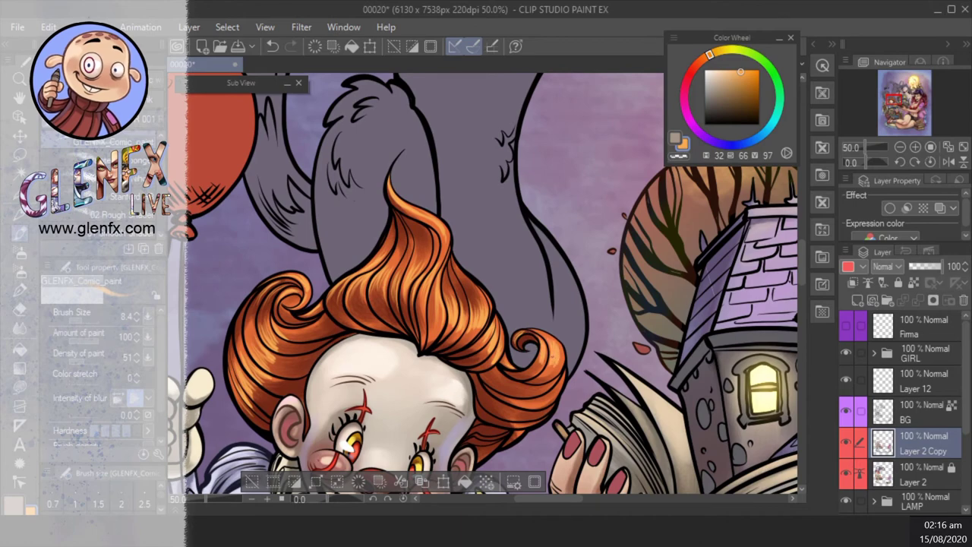
- Add brighter highlights to the clown's hair in pale orange of hue 32, saturation 45, value 100, and deselect the hair
{"action": "left_click_drag", "start_coordinate": [578, 363], "coordinate": [420, 378]}
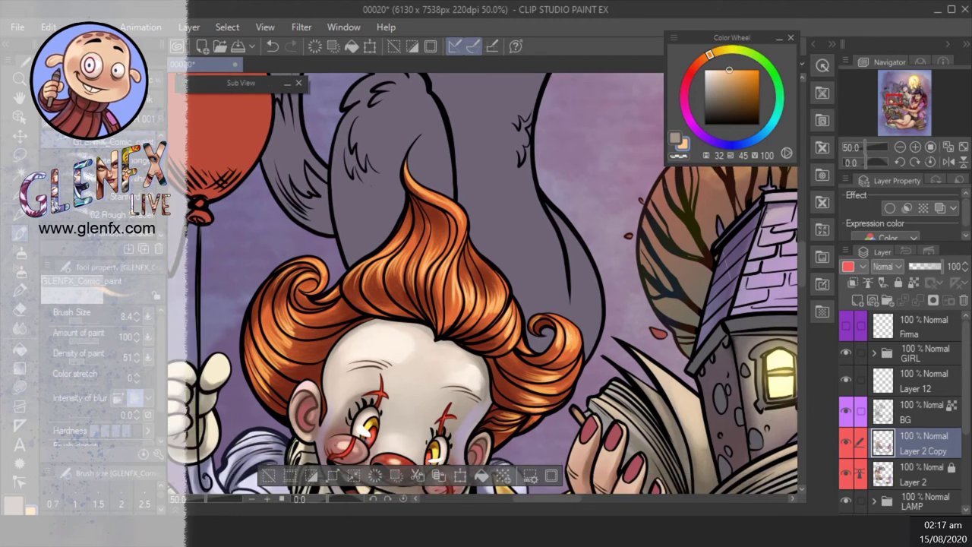
{"action": "scroll", "coordinate": [486, 281], "scroll_direction": "down", "scroll_amount": 2}
{"action": "key", "text": "ctrl+minus"}
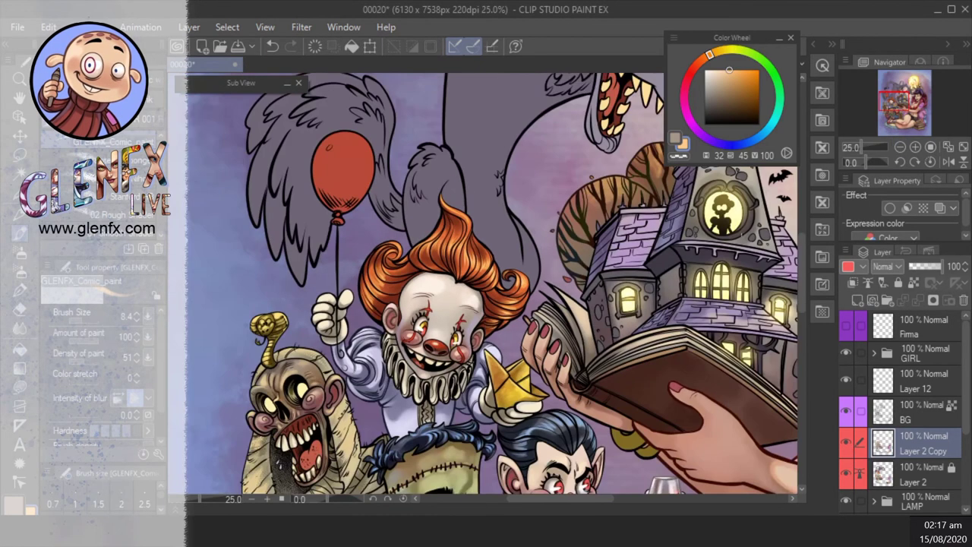
- Recolour the balloon's outline on the BG layer in dark crimson of hue 350, saturation 90, value 45, with Lasso fill
{"action": "key", "text": "ctrl+plus"}
{"action": "key", "text": "alt+bracketright"}
{"action": "key", "text": "u"}
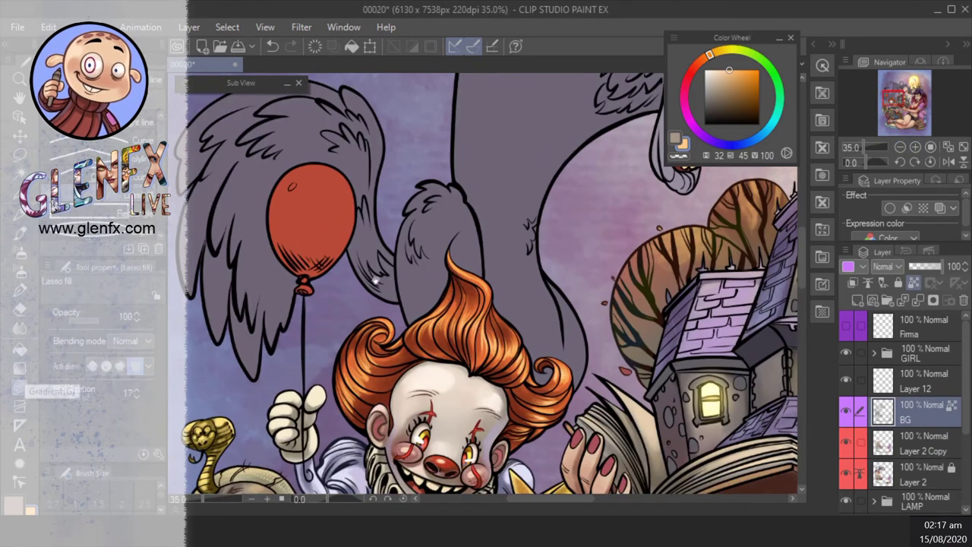
{"action": "left_click", "coordinate": [754, 98]}
{"action": "mouse_move", "coordinate": [316, 307]}
{"action": "left_mouse_down"}
{"action": "mouse_move", "coordinate": [273, 237]}
{"action": "mouse_move", "coordinate": [367, 190]}
{"action": "left_mouse_up"}
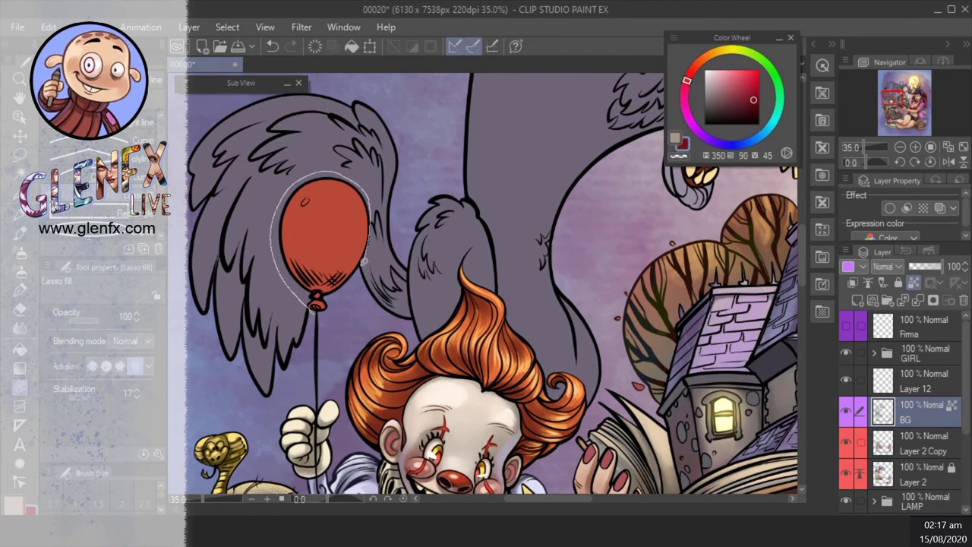
{"action": "left_click_drag", "start_coordinate": [363, 261], "coordinate": [317, 305]}
- Select the balloon's red area on Layer 2 Copy and shade it with the Soft airbrush in dark red of hue 9, saturation 81, value 47
{"action": "key", "text": "w"}
{"action": "key", "text": "alt+bracketleft"}
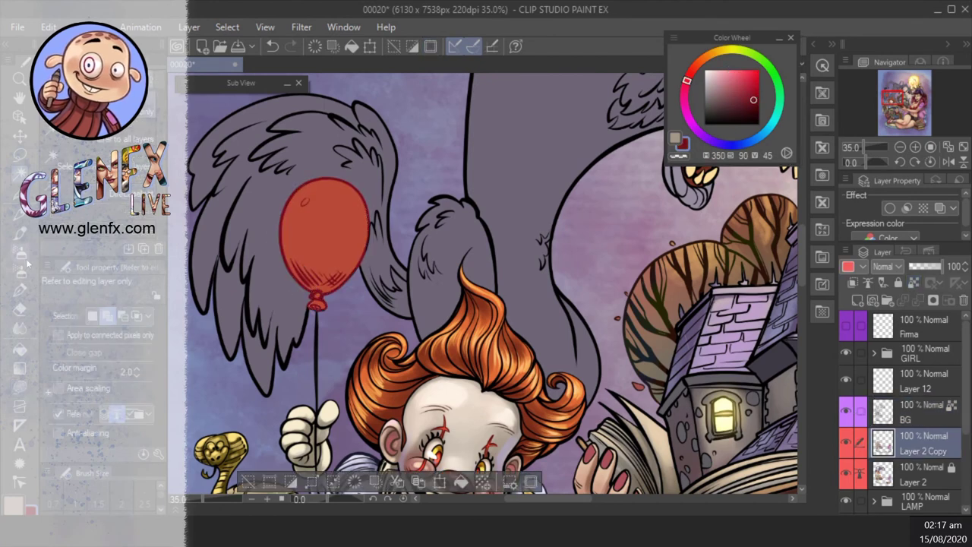
{"action": "left_click", "coordinate": [19, 252]}
{"action": "left_click", "coordinate": [335, 216], "text": "alt"}
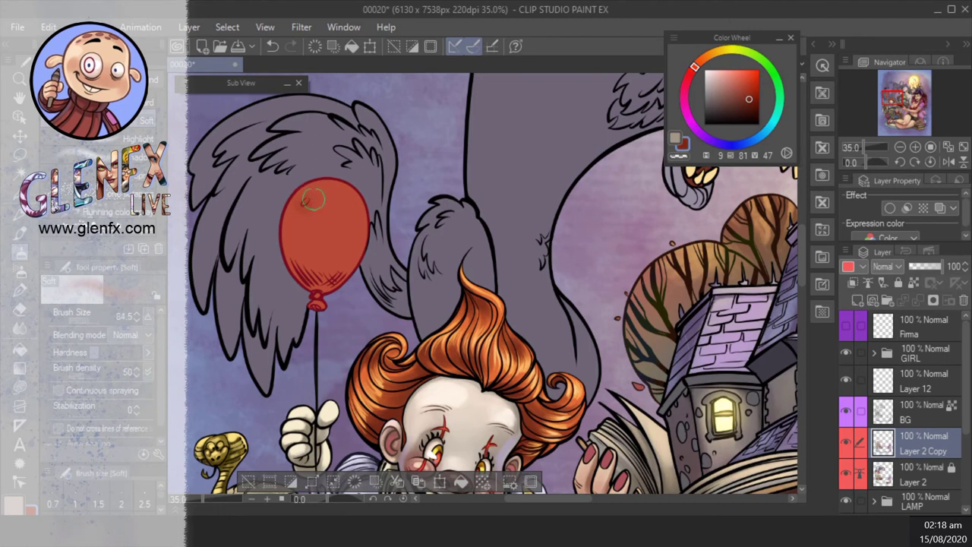
- Airbrush dark red shading around the balloon's edges and knot on Layer 2 Copy, redoing the first stroke
{"action": "left_click", "coordinate": [691, 70]}
{"action": "left_click_drag", "start_coordinate": [748, 89], "coordinate": [759, 95]}
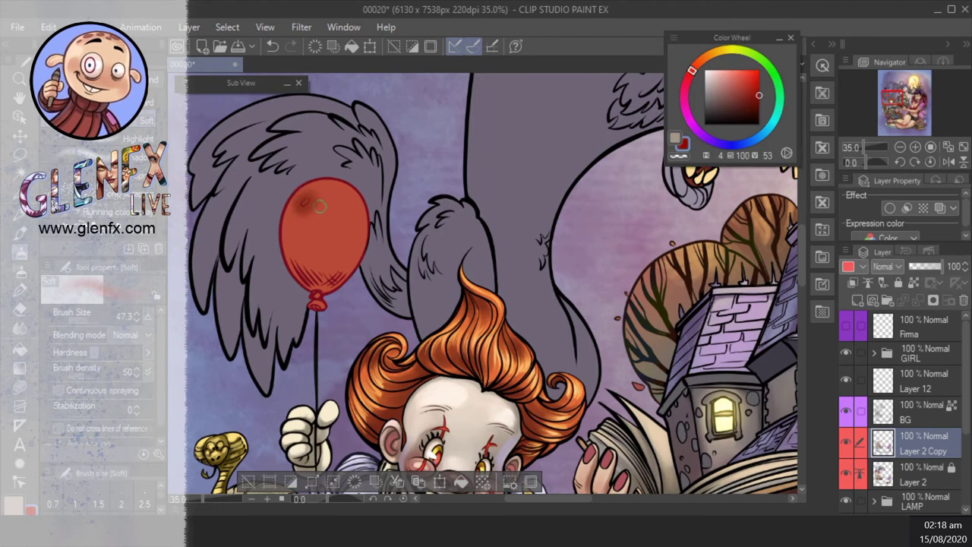
{"action": "key", "text": "ctrl+z"}
{"action": "mouse_move", "coordinate": [304, 200]}
{"action": "left_mouse_down"}
{"action": "mouse_move", "coordinate": [285, 215]}
{"action": "mouse_move", "coordinate": [306, 184]}
{"action": "mouse_move", "coordinate": [295, 262]}
{"action": "mouse_move", "coordinate": [360, 236]}
{"action": "mouse_move", "coordinate": [306, 184]}
{"action": "mouse_move", "coordinate": [362, 204]}
{"action": "mouse_move", "coordinate": [318, 296]}
{"action": "mouse_move", "coordinate": [310, 189]}
{"action": "mouse_move", "coordinate": [330, 241]}
{"action": "left_mouse_up"}
{"action": "left_click", "coordinate": [315, 295], "text": "alt"}
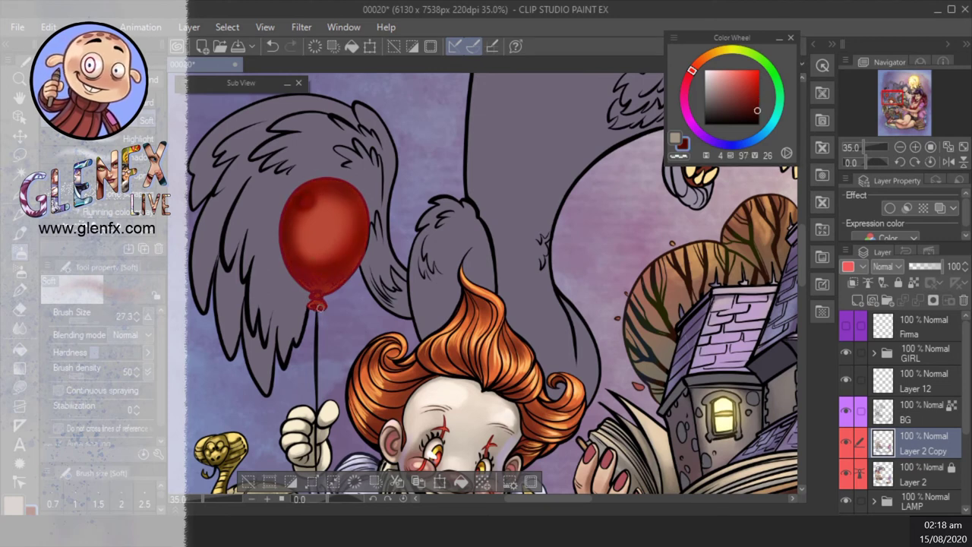
- Activate the BG layer and restore the previous selection with Reselect
{"action": "left_click", "coordinate": [911, 414]}
{"action": "key", "text": "u"}
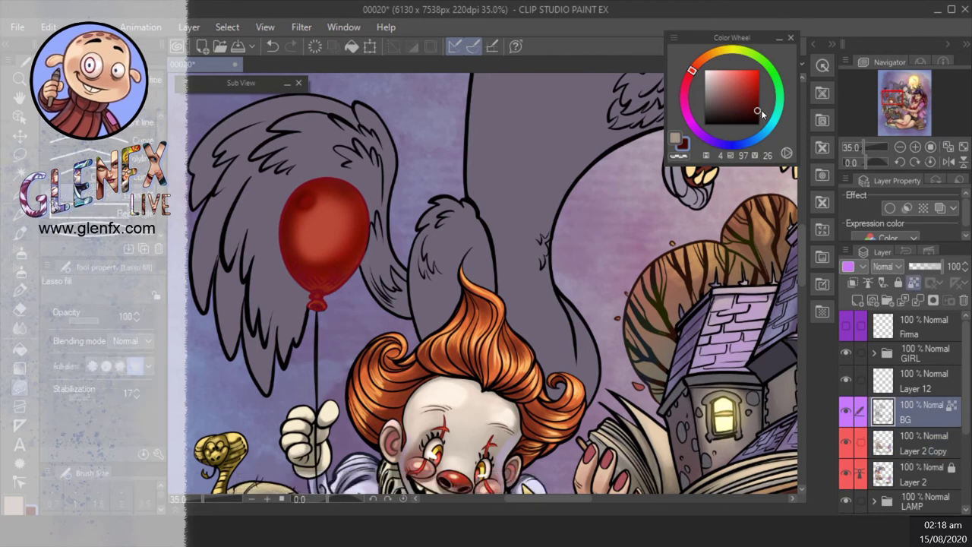
{"action": "left_click", "coordinate": [20, 348]}
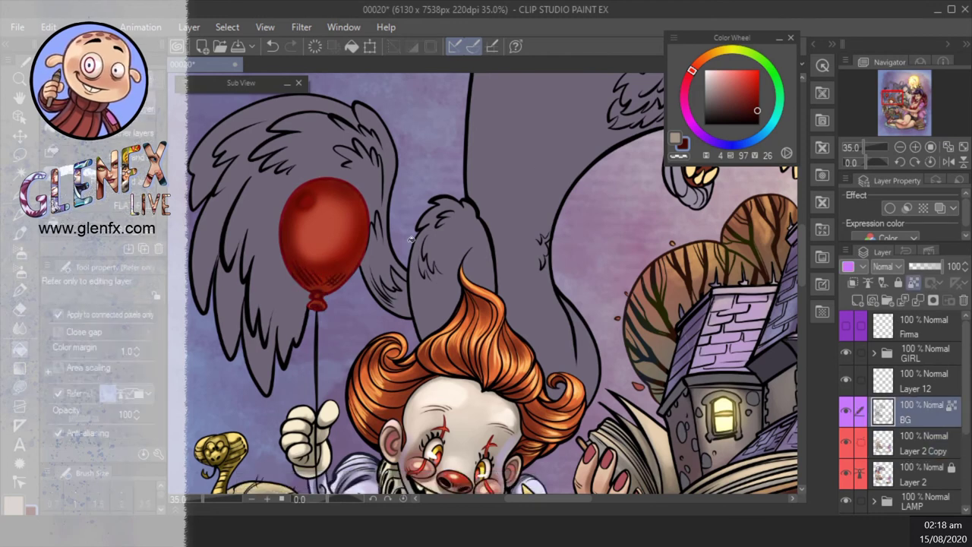
{"action": "left_click", "coordinate": [20, 386]}
{"action": "mouse_move", "coordinate": [298, 291]}
{"action": "left_mouse_down"}
{"action": "mouse_move", "coordinate": [372, 224]}
{"action": "mouse_move", "coordinate": [318, 298]}
{"action": "left_mouse_up"}
{"action": "left_click", "coordinate": [20, 272]}
{"action": "left_click", "coordinate": [227, 27]}
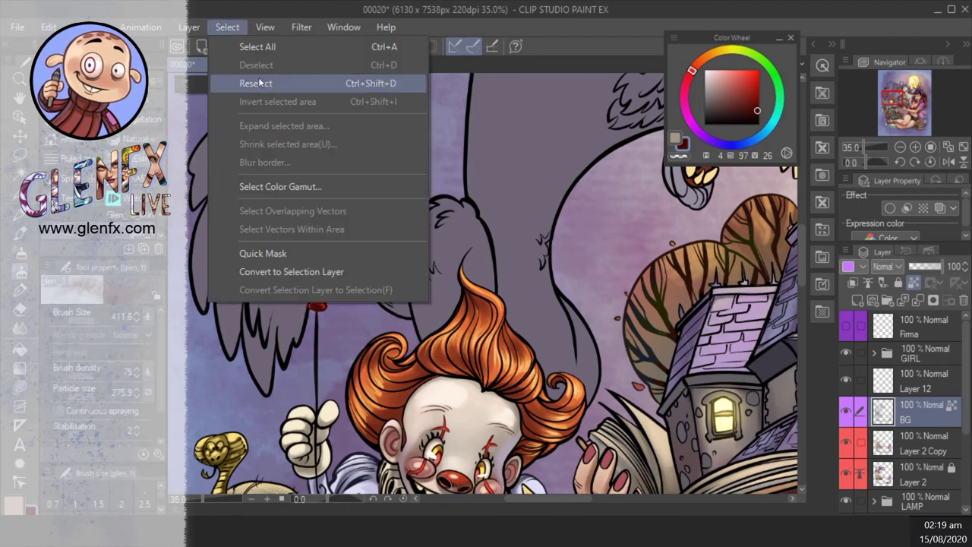
{"action": "left_click", "coordinate": [258, 80]}
- Shade the lower part of the balloon on Layer 2 Copy in dark crimson with the Soft airbrush
{"action": "mouse_move", "coordinate": [380, 228]}
{"action": "left_mouse_down"}
{"action": "mouse_move", "coordinate": [410, 248]}
{"action": "mouse_move", "coordinate": [431, 304]}
{"action": "left_mouse_up"}
{"action": "left_click", "coordinate": [923, 443]}
{"action": "left_click", "coordinate": [687, 85]}
{"action": "left_click", "coordinate": [759, 99]}
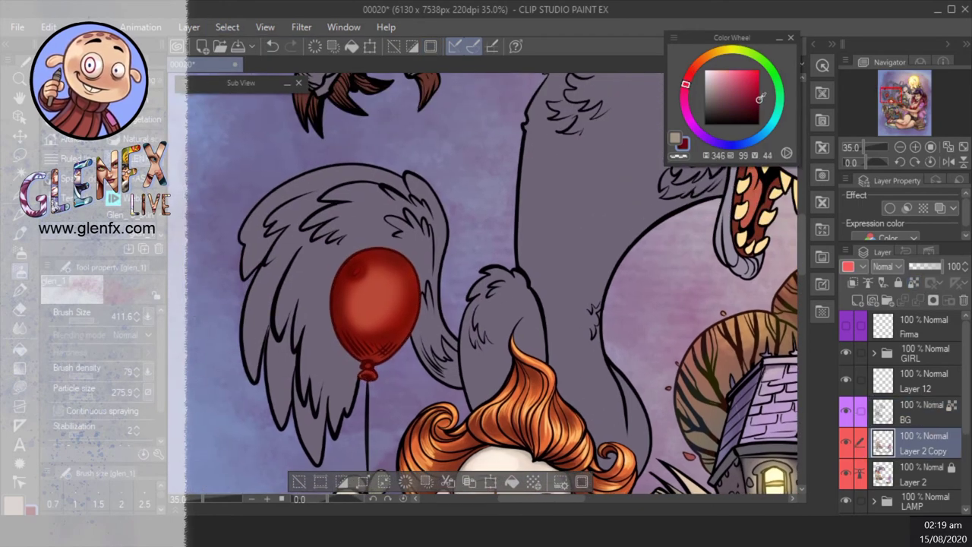
{"action": "left_click", "coordinate": [19, 253]}
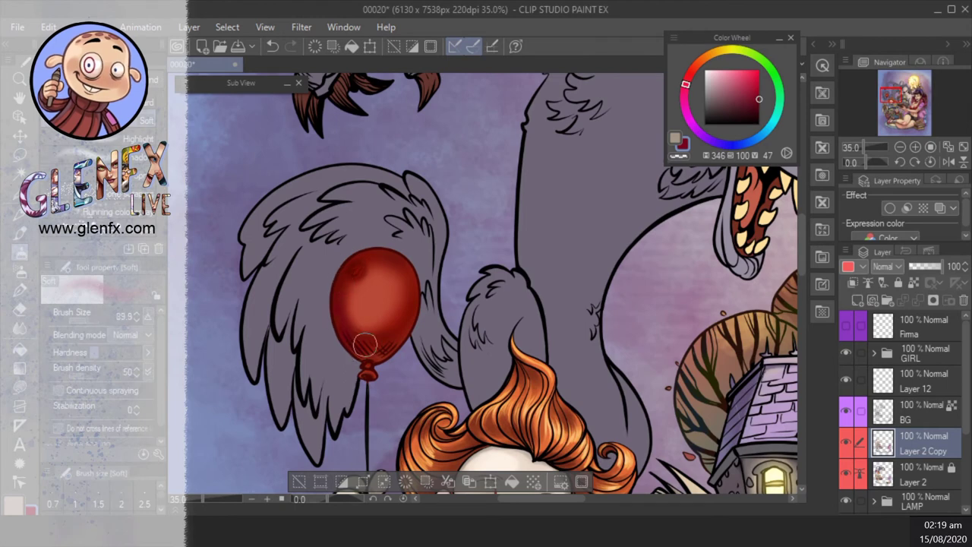
- Airbrush light red (hue 3, saturation 66, value 99) onto the balloon's dimple and outer rim
{"action": "left_click", "coordinate": [691, 71]}
{"action": "left_click", "coordinate": [740, 71]}
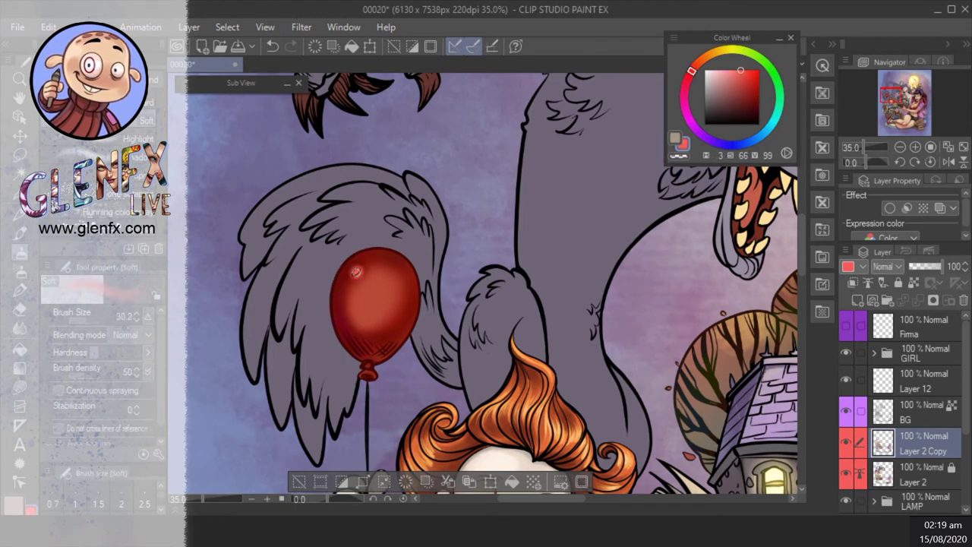
{"action": "mouse_move", "coordinate": [336, 300]}
{"action": "left_mouse_down"}
{"action": "mouse_move", "coordinate": [360, 254]}
{"action": "mouse_move", "coordinate": [326, 301]}
{"action": "mouse_move", "coordinate": [414, 274]}
{"action": "mouse_move", "coordinate": [422, 299]}
{"action": "left_mouse_up"}
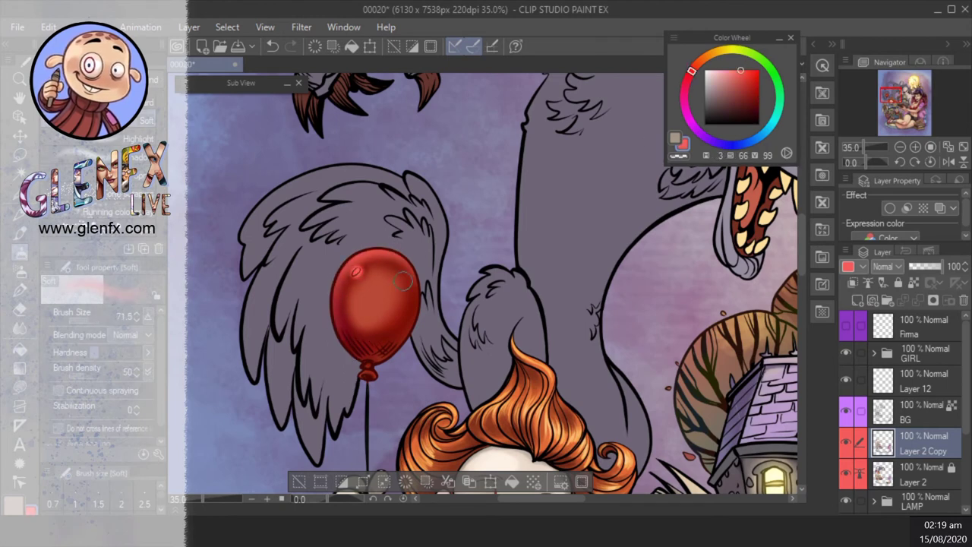
- Paint a near-white shine on the balloon's upper left on Layer 12 with the GLENFX comic paint brush
{"action": "key", "text": "alt+bracketright"}
{"action": "left_click", "coordinate": [20, 385]}
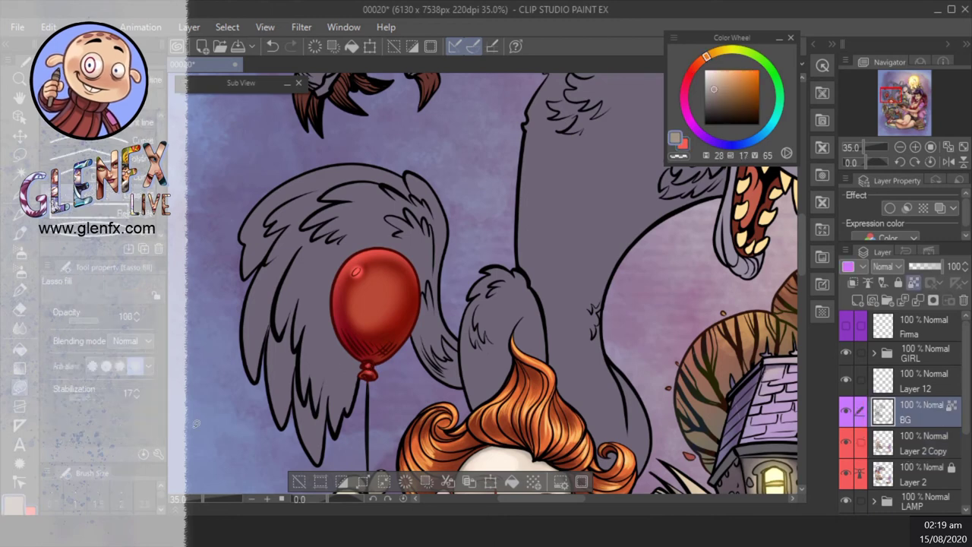
{"action": "key", "text": "p"}
{"action": "key", "text": "alt+bracketleft"}
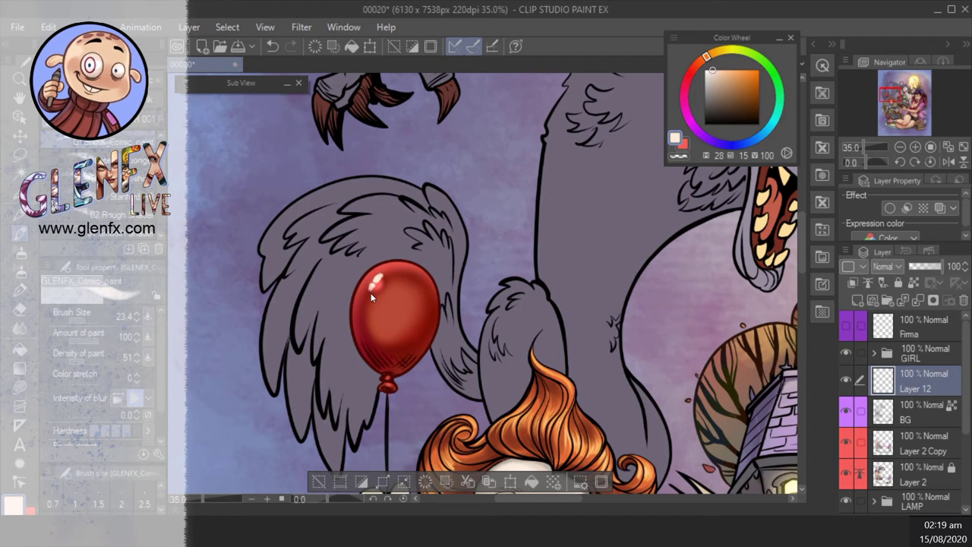
- Extend and soften the balloon's shine into a curved highlight with a smaller Painterly (Sponge) brush
{"action": "key", "text": "b"}
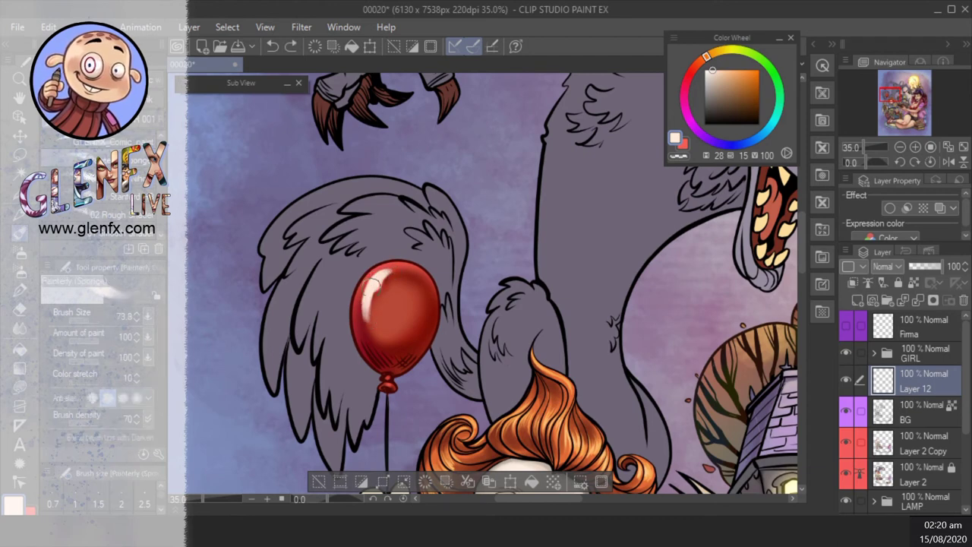
{"action": "key", "text": "bracketleft"}
{"action": "left_click", "coordinate": [371, 287], "text": "alt"}
{"action": "left_click", "coordinate": [371, 288]}
- Paint orange reflected light along the balloon's lower right edge on Layer 12 with the Painterly (Sponge) brush
{"action": "left_click", "coordinate": [721, 72]}
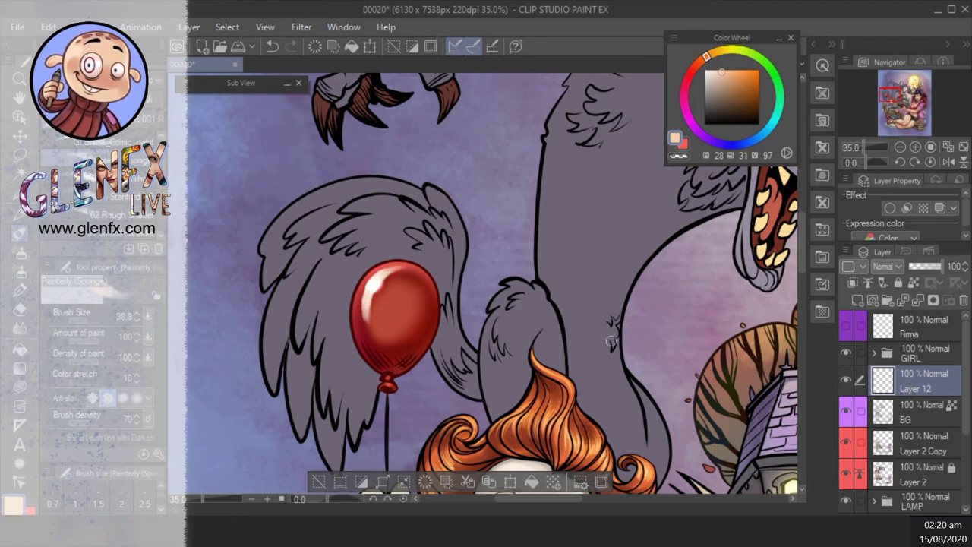
{"action": "left_click_drag", "start_coordinate": [611, 342], "coordinate": [621, 322]}
{"action": "left_click", "coordinate": [719, 97]}
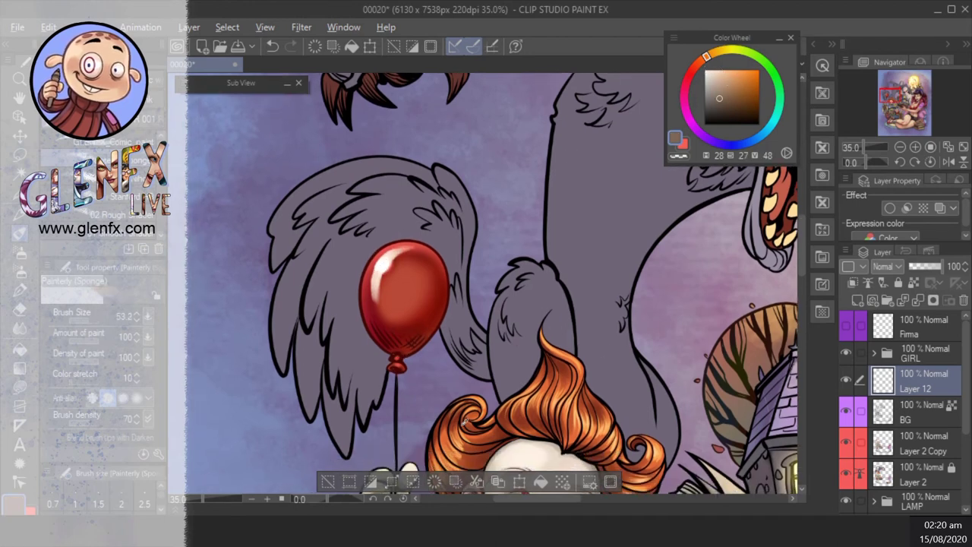
{"action": "left_click", "coordinate": [404, 348], "text": "alt"}
{"action": "left_click", "coordinate": [428, 350], "text": "alt"}
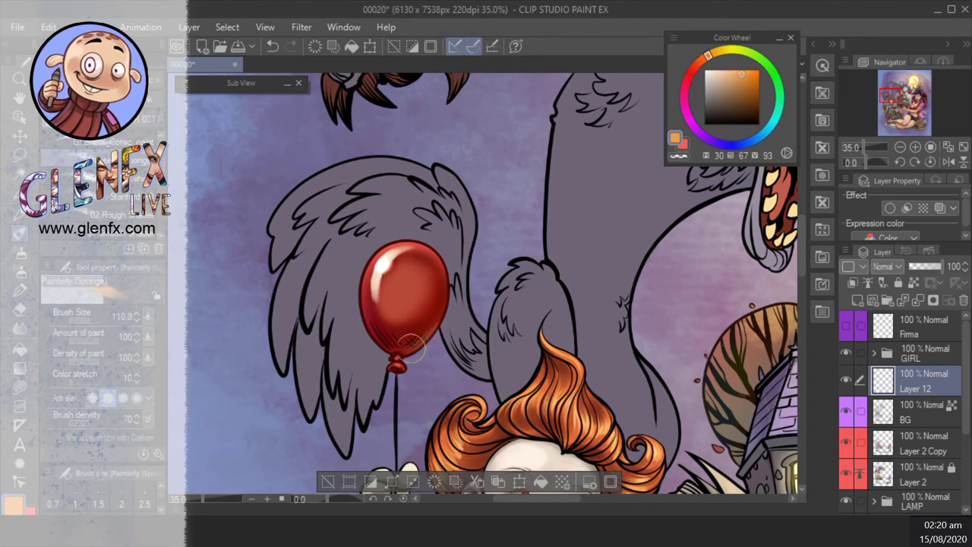
{"action": "left_click_drag", "start_coordinate": [419, 334], "coordinate": [427, 245]}
{"action": "left_click", "coordinate": [407, 250], "text": "alt"}
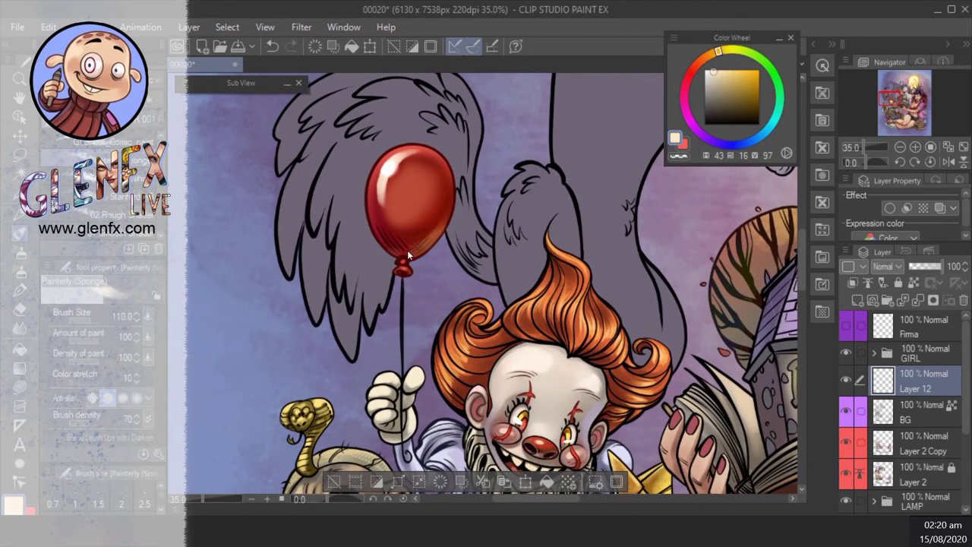
{"action": "left_click_drag", "start_coordinate": [485, 230], "coordinate": [489, 248]}
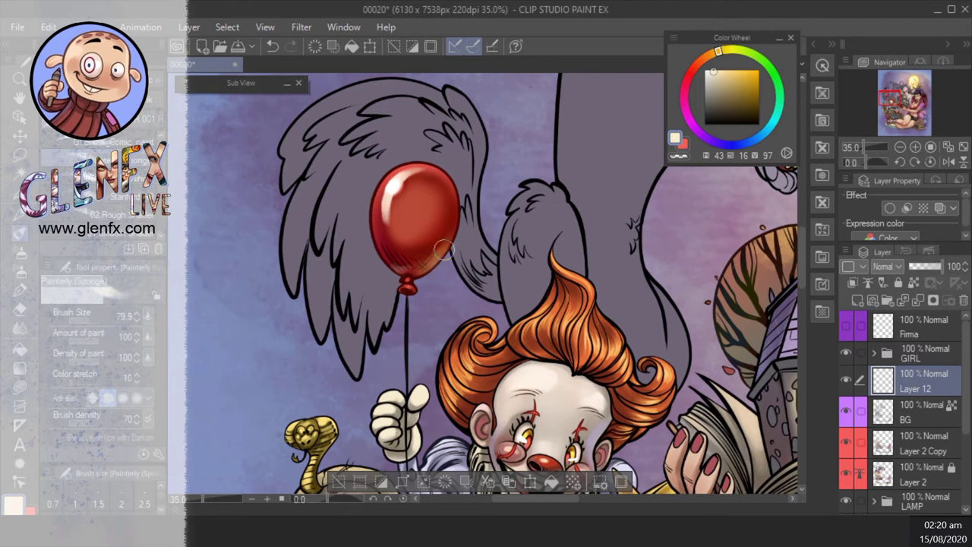
- Lasso the lower part of the balloon, switch to Layer 2 Copy, and clear the selection
{"action": "key", "text": "m"}
{"action": "mouse_move", "coordinate": [372, 262]}
{"action": "left_mouse_down"}
{"action": "mouse_move", "coordinate": [406, 304]}
{"action": "mouse_move", "coordinate": [399, 254]}
{"action": "left_mouse_up"}
{"action": "left_click", "coordinate": [455, 287], "text": "ctrl+shift"}
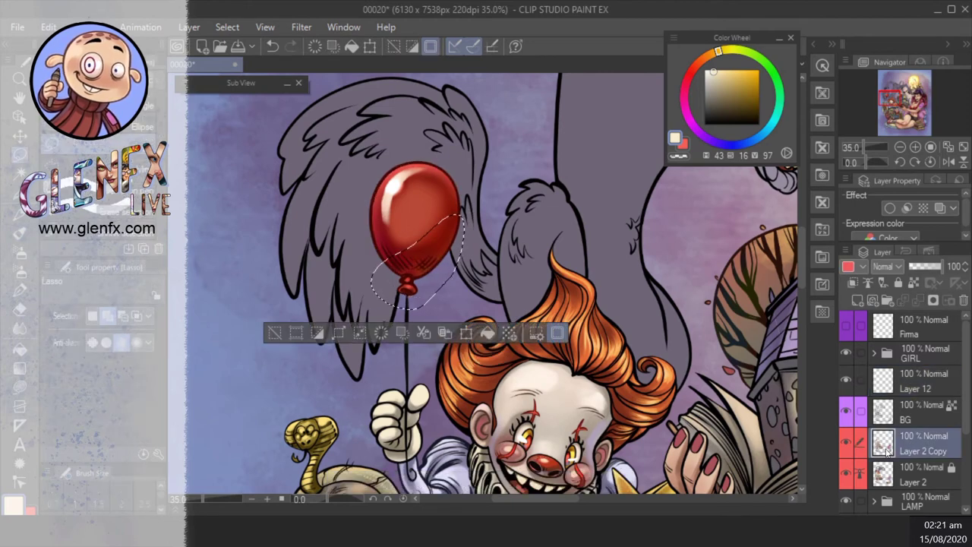
{"action": "key", "text": "ctrl+d"}
{"action": "scroll", "coordinate": [454, 286], "scroll_direction": "up", "scroll_amount": 3}
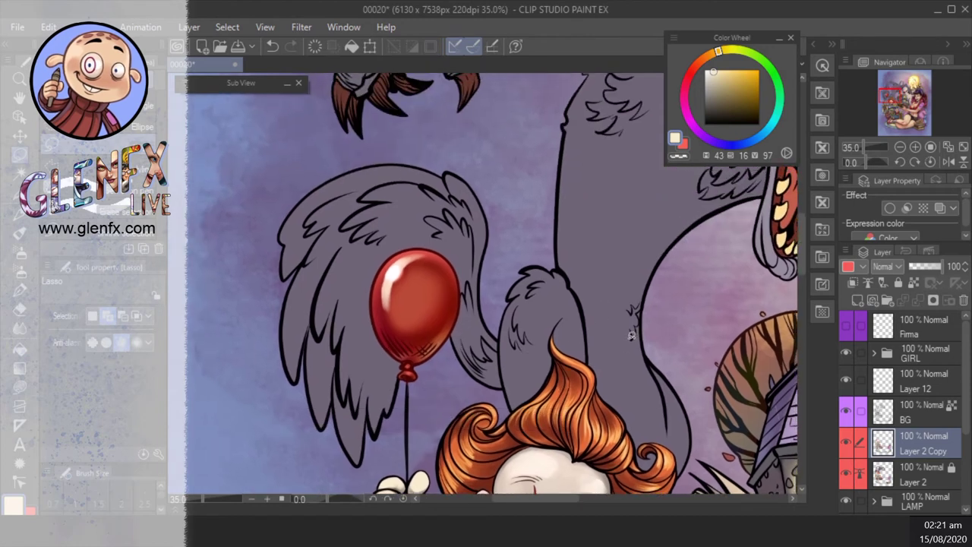
- Select the whole balloon from its flat red color with Auto select and return to the Soft airbrush
{"action": "key", "text": "w"}
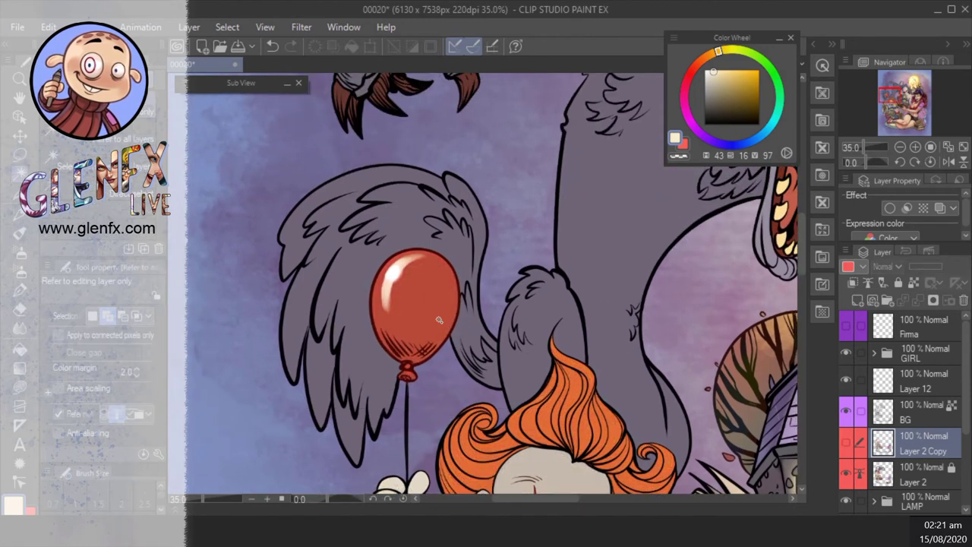
{"action": "left_click", "coordinate": [414, 303]}
{"action": "left_click", "coordinate": [20, 253]}
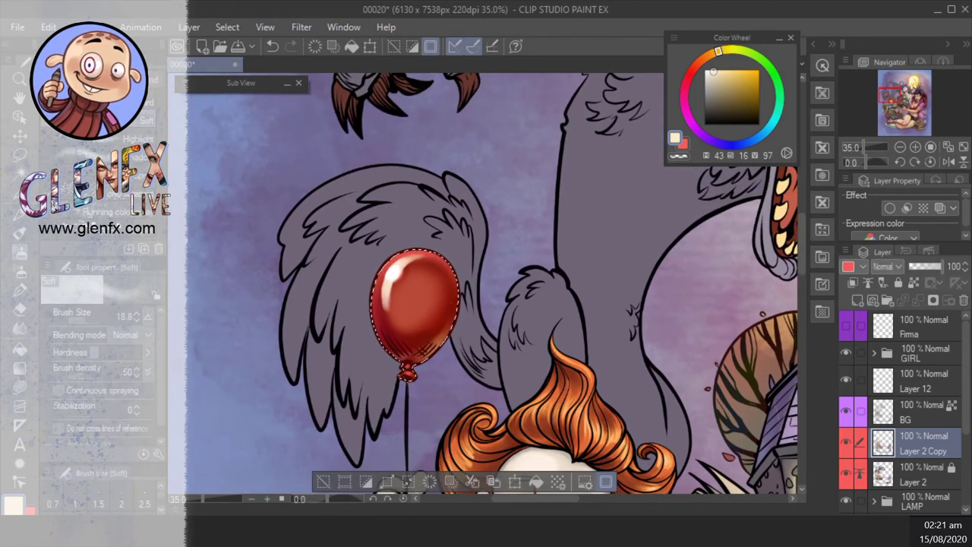
- Airbrush the middle of the balloon in bright red (hue 5, saturation 99, value 83), discarding the darker stroke
{"action": "left_click", "coordinate": [425, 319], "text": "alt"}
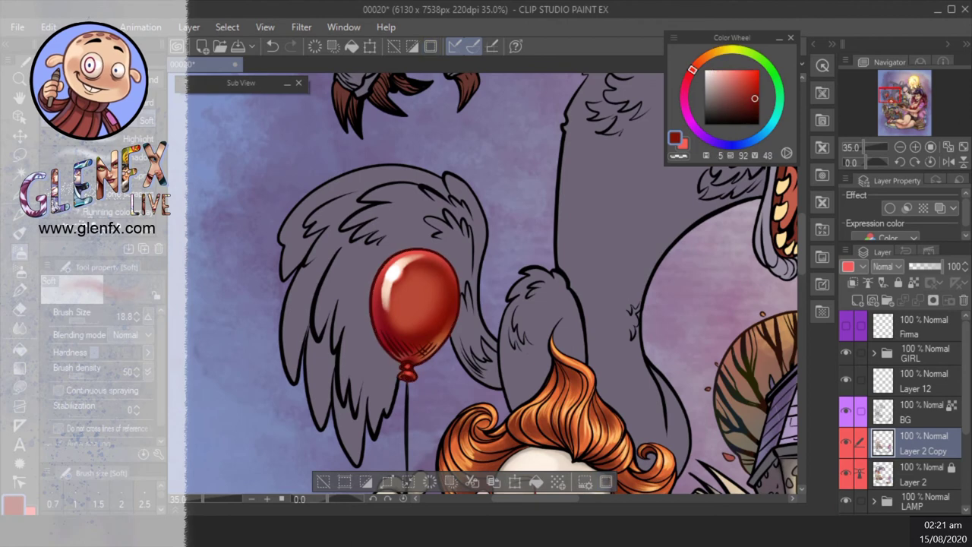
{"action": "mouse_move", "coordinate": [425, 273]}
{"action": "left_mouse_down"}
{"action": "mouse_move", "coordinate": [456, 304]}
{"action": "mouse_move", "coordinate": [425, 283]}
{"action": "mouse_move", "coordinate": [408, 287]}
{"action": "mouse_move", "coordinate": [342, 335]}
{"action": "left_mouse_up"}
{"action": "key", "text": "ctrl+z"}
{"action": "left_click", "coordinate": [425, 277], "text": "alt"}
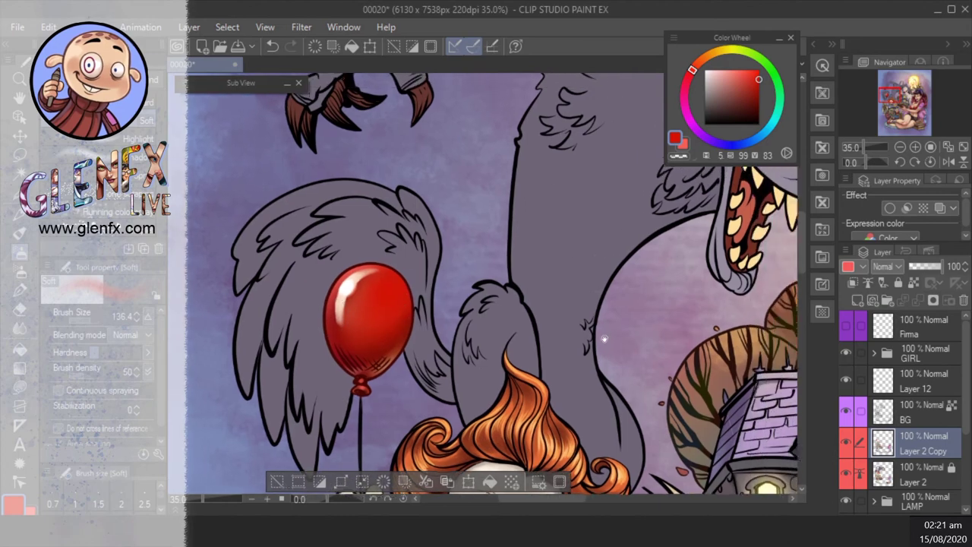
- Blend reddish orange (hue 15, saturation 68, value 64) into the balloon's lower right with the Painterly (Sponge) brush
{"action": "key", "text": "b"}
{"action": "left_click", "coordinate": [406, 368], "text": "alt"}
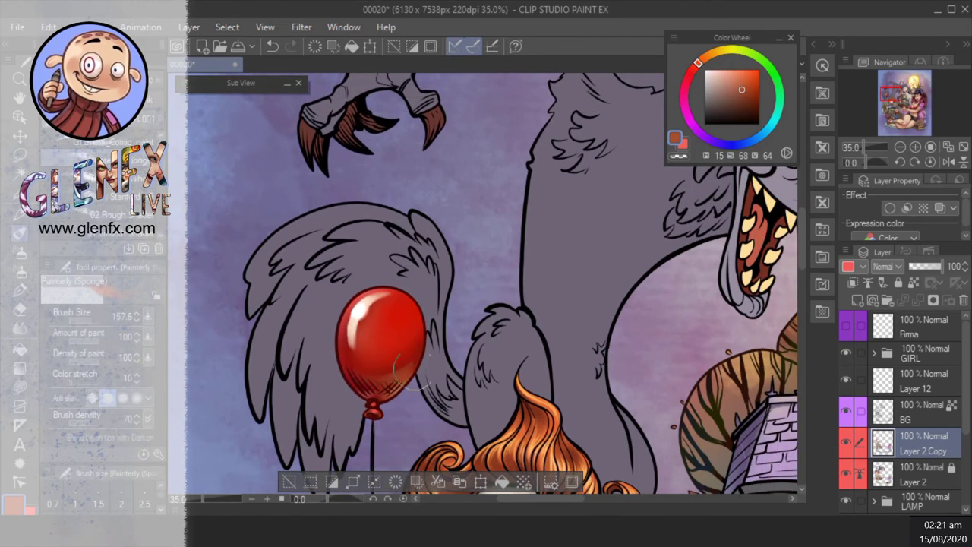
{"action": "left_click_drag", "start_coordinate": [354, 370], "coordinate": [312, 337]}
- Bring the grey wolf into view and select its areas for painting with Auto select
{"action": "scroll", "coordinate": [546, 282], "scroll_direction": "down", "scroll_amount": 4}
{"action": "scroll", "coordinate": [546, 282], "scroll_direction": "up", "scroll_amount": 2}
{"action": "mouse_move", "coordinate": [547, 283]}
{"action": "left_mouse_down"}
{"action": "mouse_move", "coordinate": [555, 300]}
{"action": "mouse_move", "coordinate": [499, 193]}
{"action": "mouse_move", "coordinate": [465, 248]}
{"action": "mouse_move", "coordinate": [585, 334]}
{"action": "mouse_move", "coordinate": [486, 410]}
{"action": "left_mouse_up"}
{"action": "key", "text": "g"}
{"action": "key", "text": "ctrl+a"}
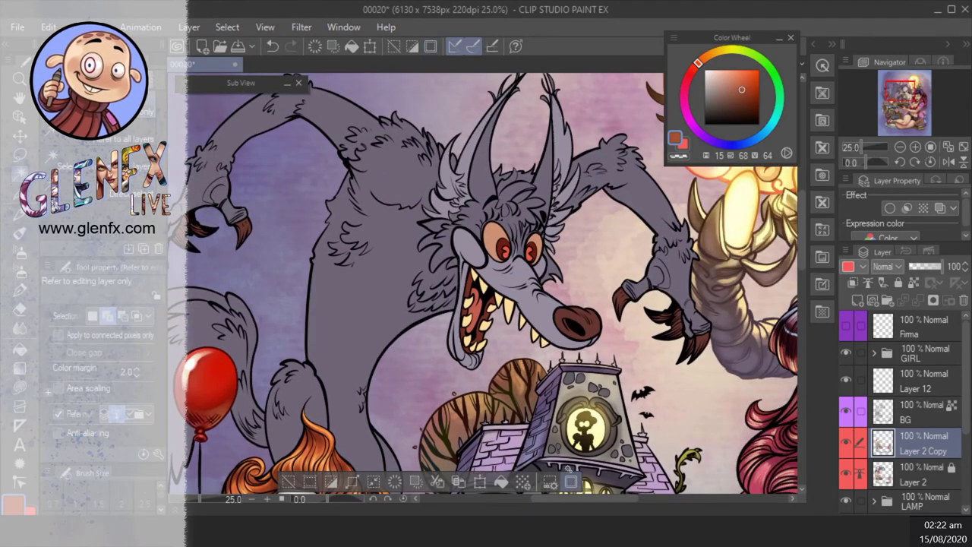
- Paint dark brown shadows (hue 15, saturation 31, value 31) around the wolf's eyes and muzzle with the Painterly (Sponge) brush
{"action": "key", "text": "b"}
{"action": "left_click_drag", "start_coordinate": [582, 450], "coordinate": [548, 492]}
{"action": "left_click", "coordinate": [548, 492], "text": "alt"}
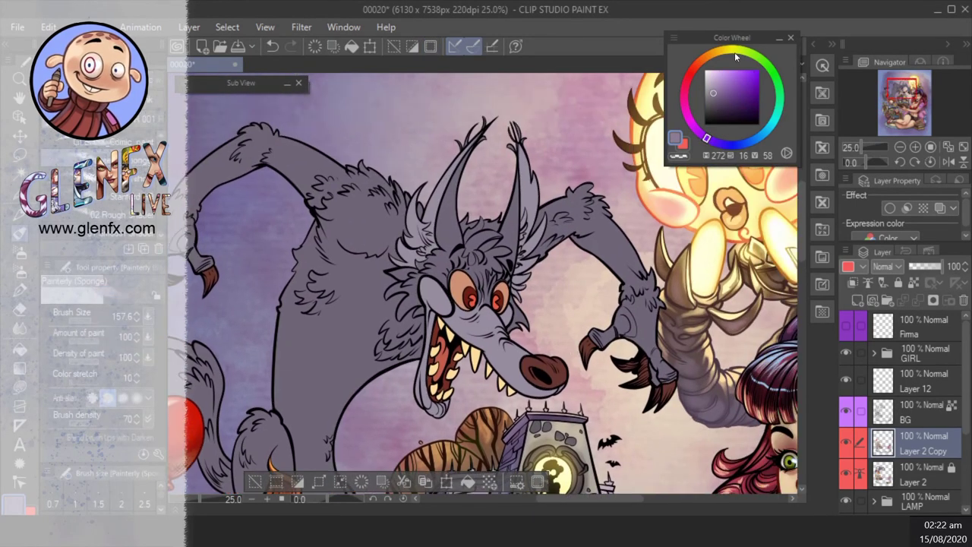
{"action": "left_click", "coordinate": [687, 100]}
{"action": "left_click", "coordinate": [697, 64]}
{"action": "left_click", "coordinate": [715, 101]}
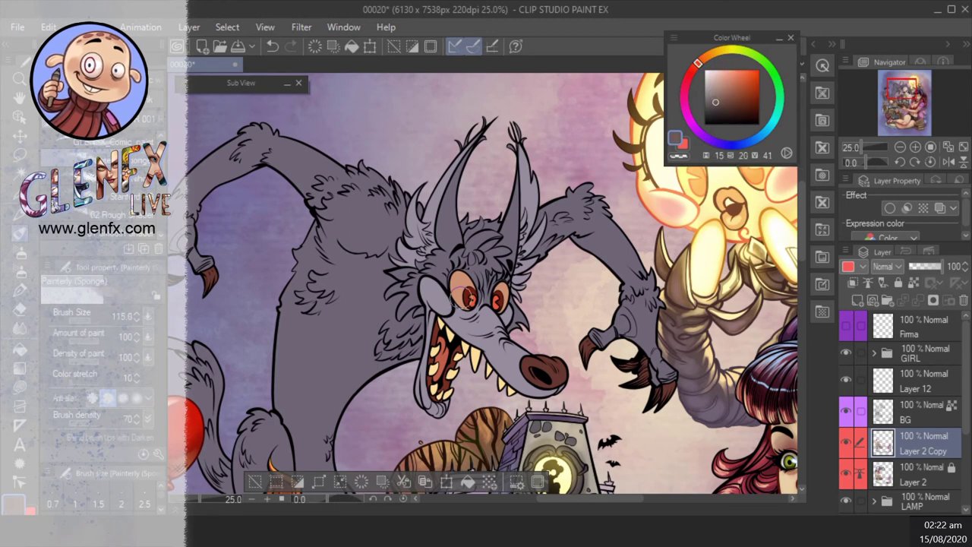
{"action": "left_click", "coordinate": [721, 107]}
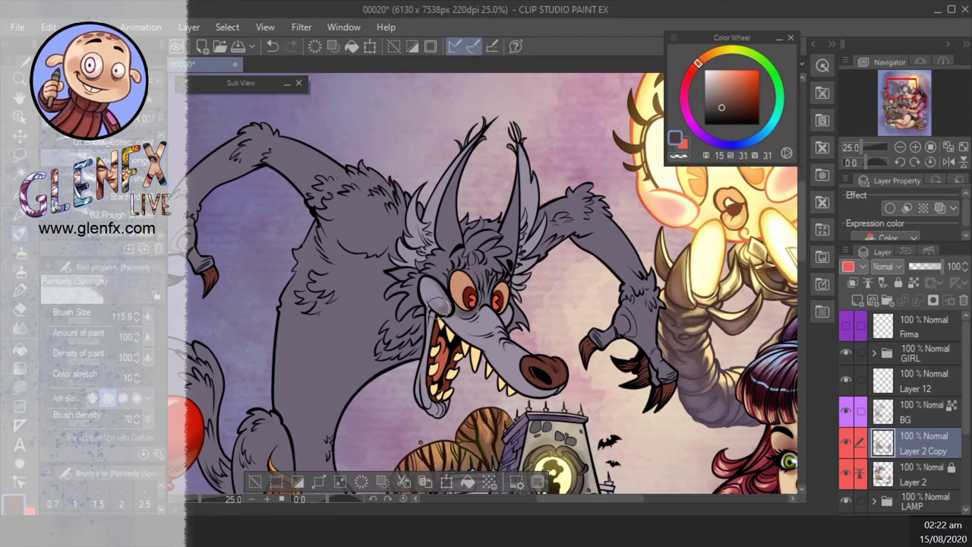
{"action": "mouse_move", "coordinate": [439, 300]}
{"action": "left_mouse_down"}
{"action": "mouse_move", "coordinate": [448, 323]}
{"action": "mouse_move", "coordinate": [456, 311]}
{"action": "mouse_move", "coordinate": [501, 307]}
{"action": "mouse_move", "coordinate": [503, 319]}
{"action": "mouse_move", "coordinate": [464, 357]}
{"action": "mouse_move", "coordinate": [554, 380]}
{"action": "mouse_move", "coordinate": [470, 334]}
{"action": "mouse_move", "coordinate": [414, 372]}
{"action": "left_mouse_up"}
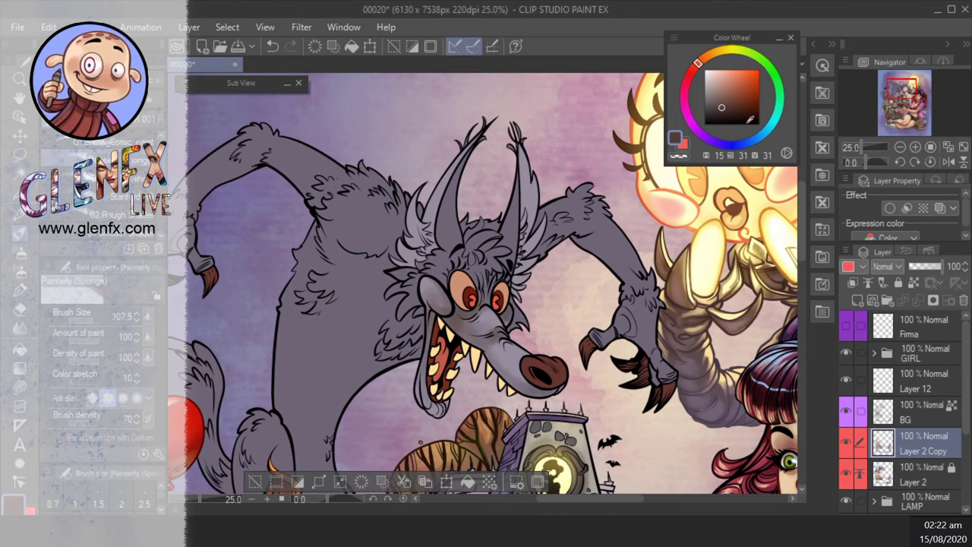
- Airbrush muted red tones of hue 353 onto the wolf's lower lip and cheeks with the Soft airbrush
{"action": "left_click", "coordinate": [687, 79]}
{"action": "left_click", "coordinate": [736, 98]}
{"action": "left_click", "coordinate": [22, 250]}
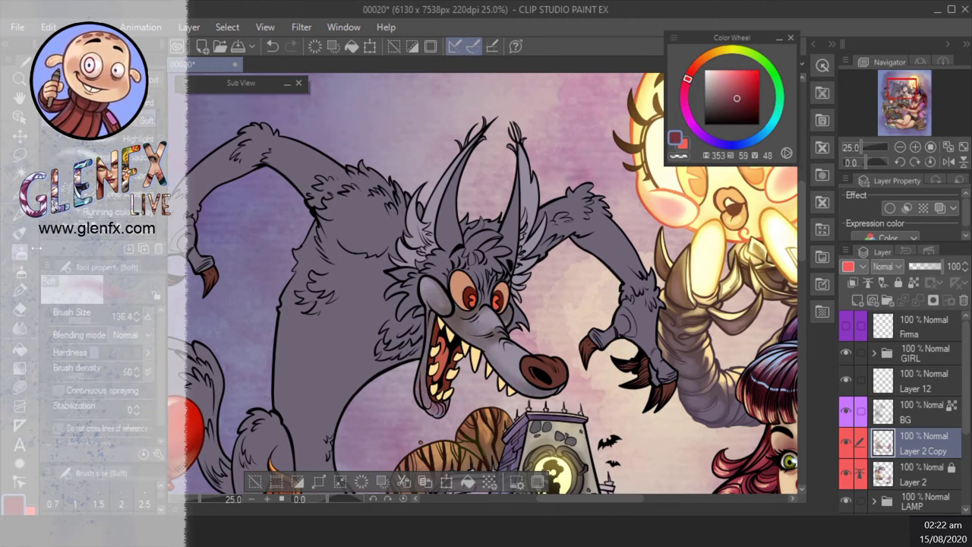
{"action": "left_click", "coordinate": [736, 83]}
{"action": "left_click_drag", "start_coordinate": [448, 297], "coordinate": [431, 286]}
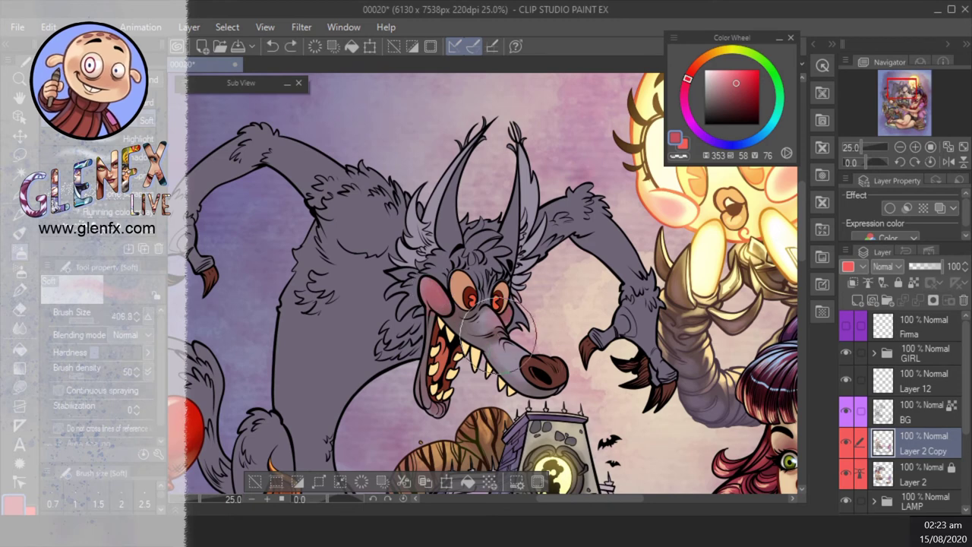
- Tint the wolf's inner ears pink with the Painterly (Sponge) brush
{"action": "key", "text": "b"}
{"action": "left_click_drag", "start_coordinate": [524, 319], "coordinate": [498, 348]}
{"action": "left_click", "coordinate": [730, 75]}
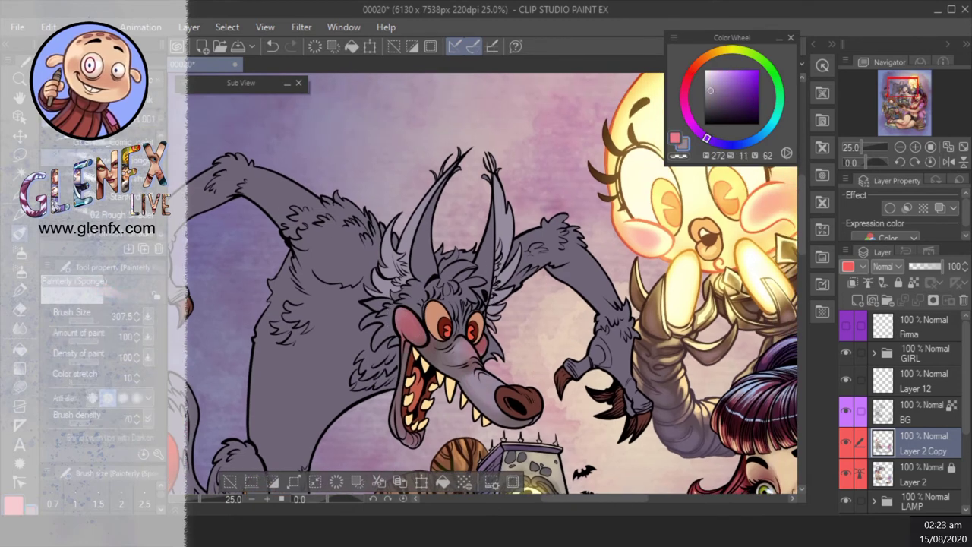
{"action": "left_click_drag", "start_coordinate": [121, 316], "coordinate": [91, 316]}
- Paint pale blue highlights (hue 240, saturation 15, value 84) along the bridge of the wolf's muzzle
{"action": "left_click", "coordinate": [495, 334], "text": "alt"}
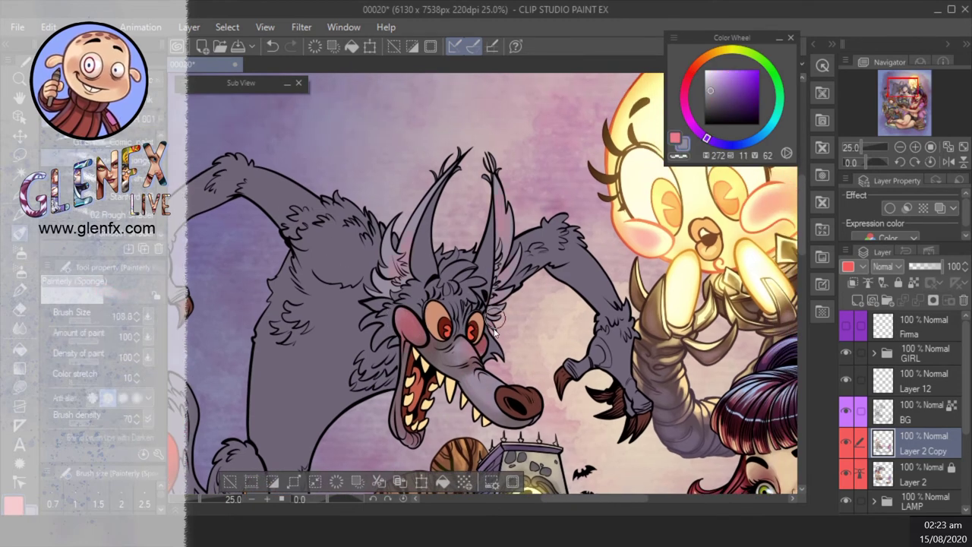
{"action": "left_click_drag", "start_coordinate": [723, 143], "coordinate": [732, 145]}
{"action": "left_click", "coordinate": [714, 84]}
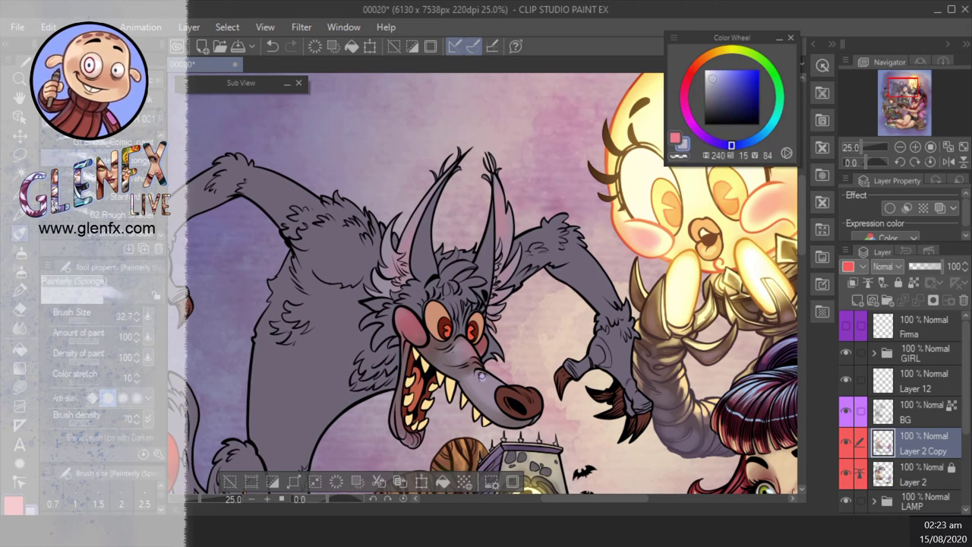
{"action": "left_click_drag", "start_coordinate": [480, 375], "coordinate": [483, 384]}
{"action": "left_click_drag", "start_coordinate": [636, 293], "coordinate": [481, 357]}
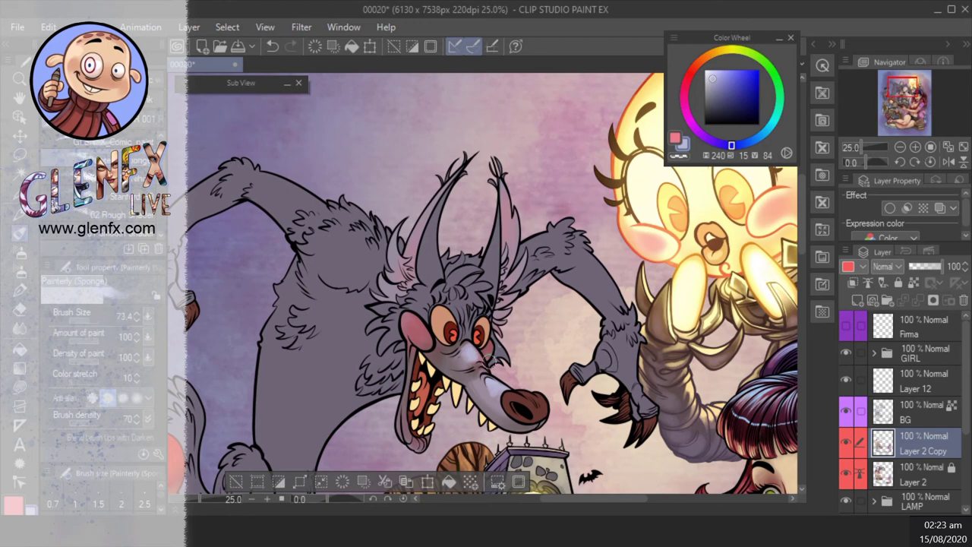
- Paint a pale peach highlight (hue 21, saturation 28, value 99) on the wolf's large cheek
{"action": "left_click", "coordinate": [703, 60]}
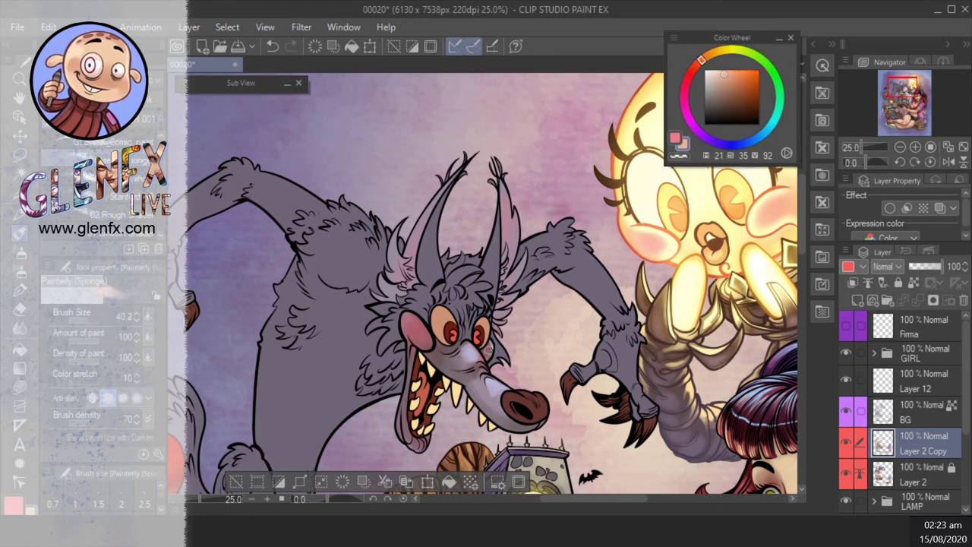
{"action": "left_click", "coordinate": [416, 332], "text": "alt"}
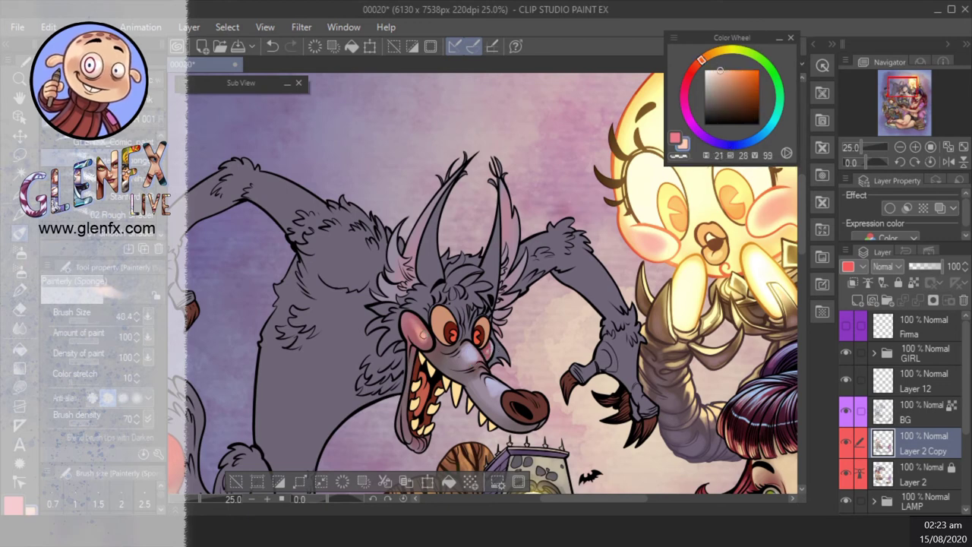
{"action": "mouse_move", "coordinate": [423, 336]}
{"action": "left_mouse_down"}
{"action": "mouse_move", "coordinate": [405, 272]}
{"action": "mouse_move", "coordinate": [416, 287]}
{"action": "left_mouse_up"}
- Paint soft pink highlights (hue 6, saturation 33, value 91) on the tip of the wolf's lower lip
{"action": "left_click", "coordinate": [404, 352], "text": "alt"}
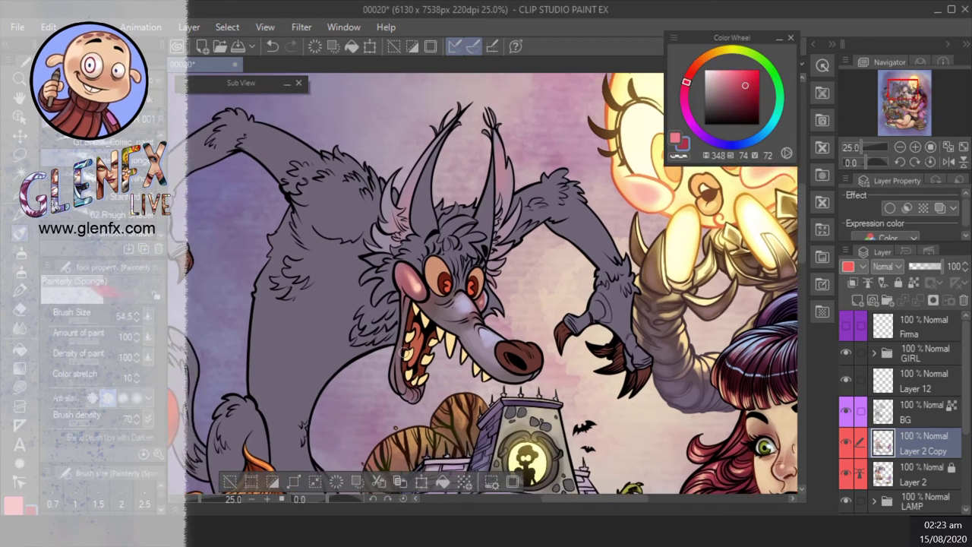
{"action": "left_click", "coordinate": [731, 83]}
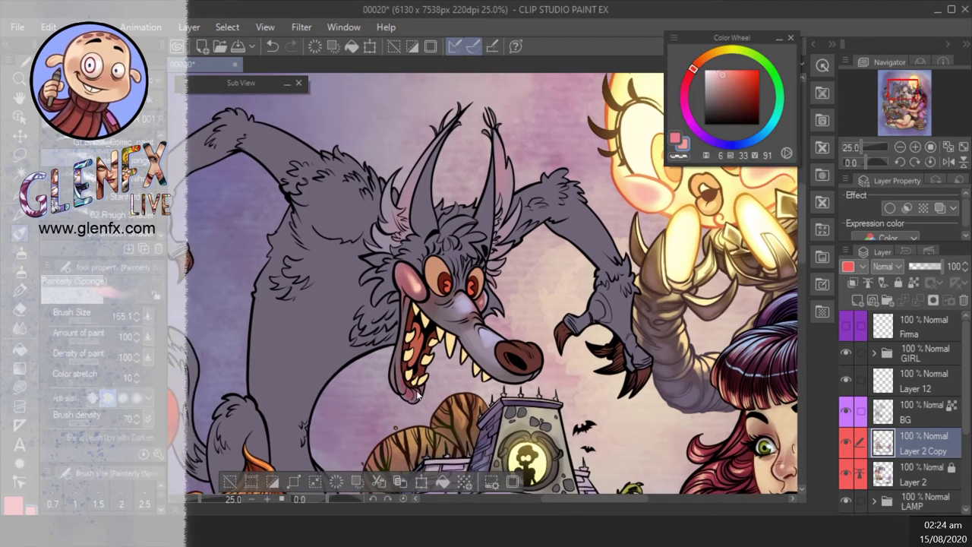
{"action": "left_click_drag", "start_coordinate": [416, 394], "coordinate": [405, 387]}
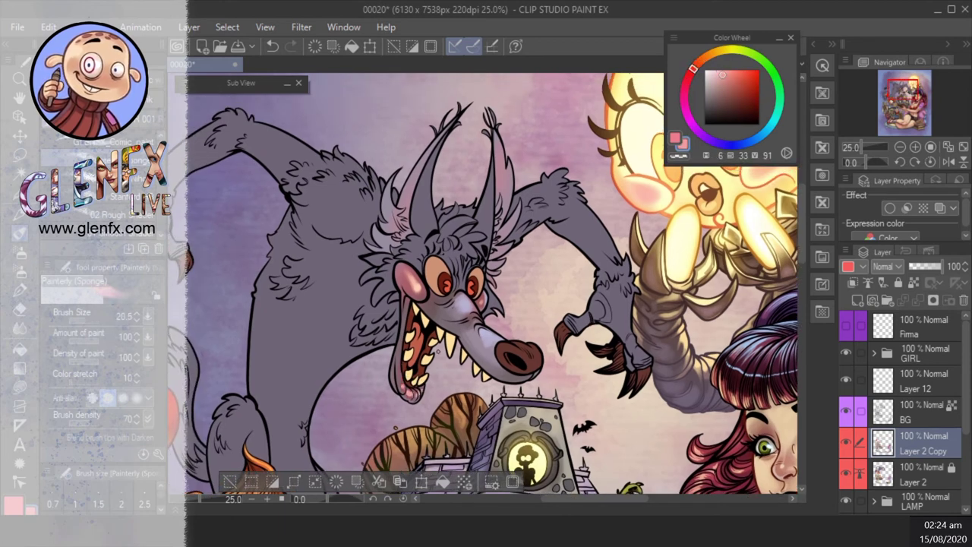
{"action": "scroll", "coordinate": [438, 352], "scroll_direction": "up", "scroll_amount": 2}
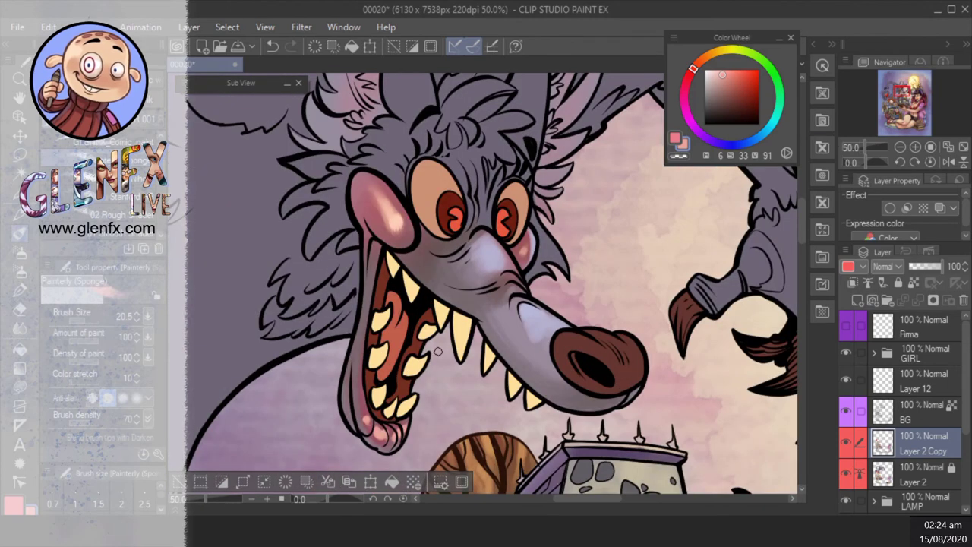
- Paint pale blue highlights (hue 244, saturation 14, value 82) along the wolf's muzzle and on the inner ear fur
{"action": "left_click", "coordinate": [596, 372], "text": "alt"}
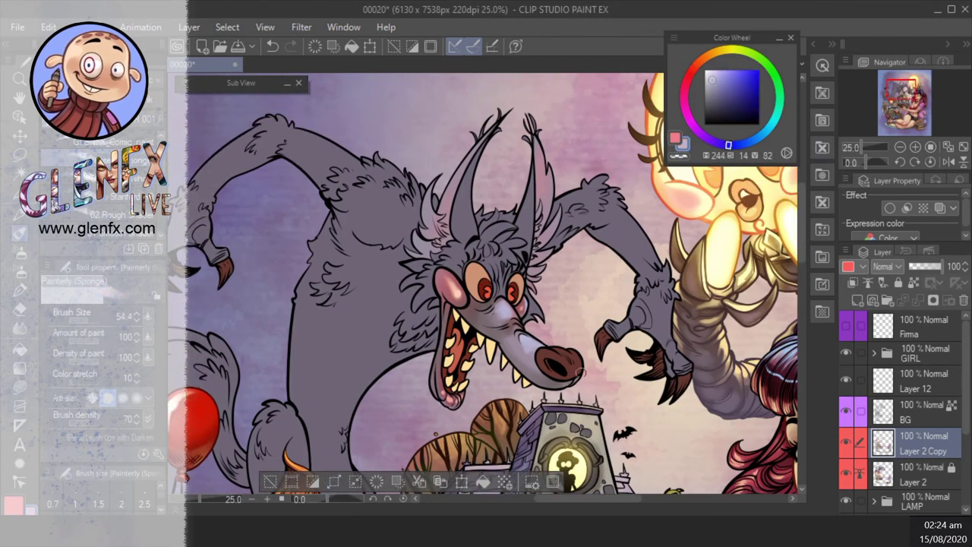
{"action": "scroll", "coordinate": [579, 372], "scroll_direction": "up", "scroll_amount": 1}
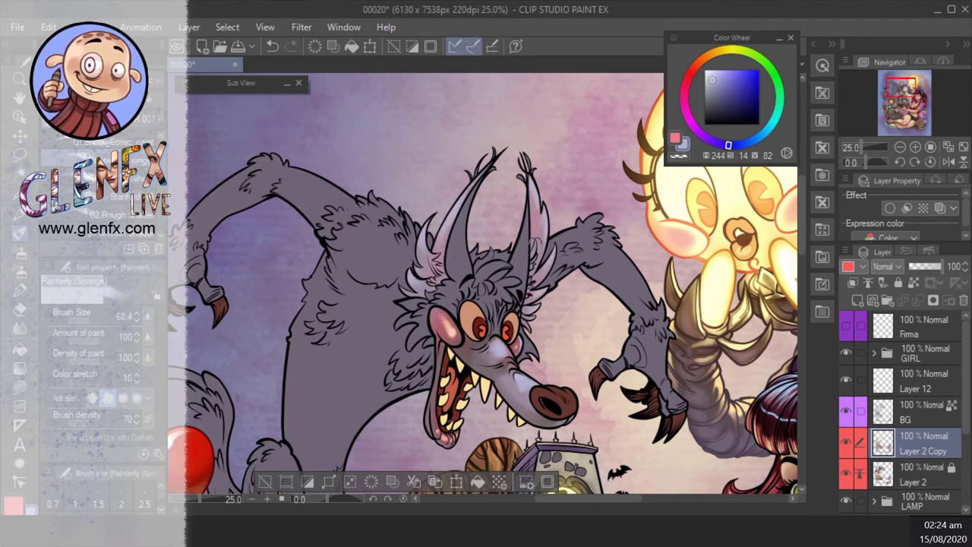
{"action": "left_click", "coordinate": [440, 268], "text": "alt"}
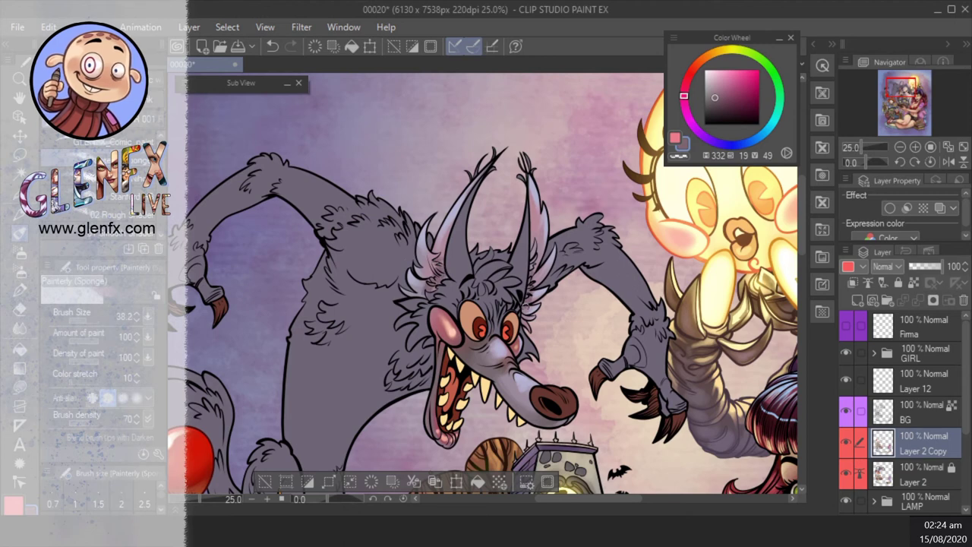
{"action": "left_click", "coordinate": [510, 359], "text": "alt"}
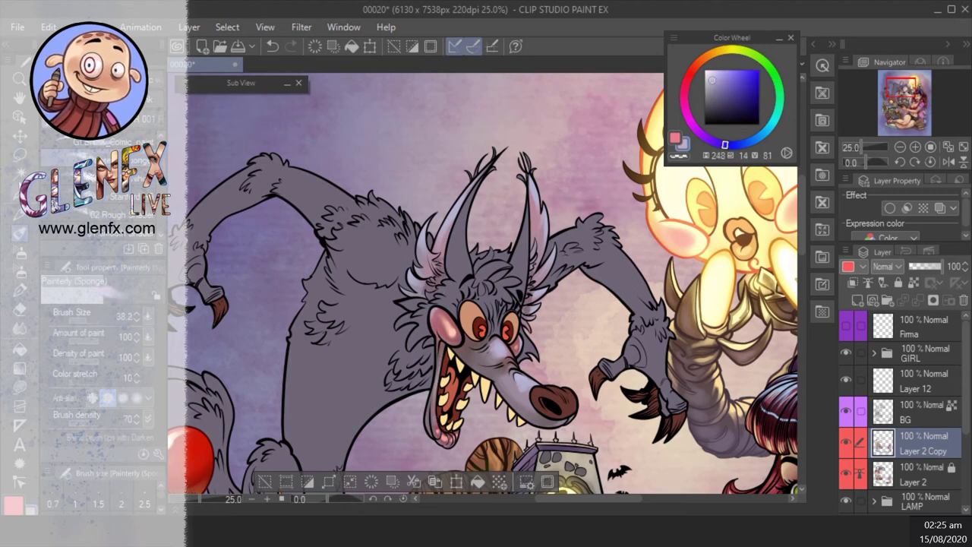
- Shade the wolf's head, ears and the arm nearest the moon with dark violet-grey (hue 270, saturation 19, value 26)
{"action": "key", "text": "w"}
{"action": "left_click", "coordinate": [346, 403]}
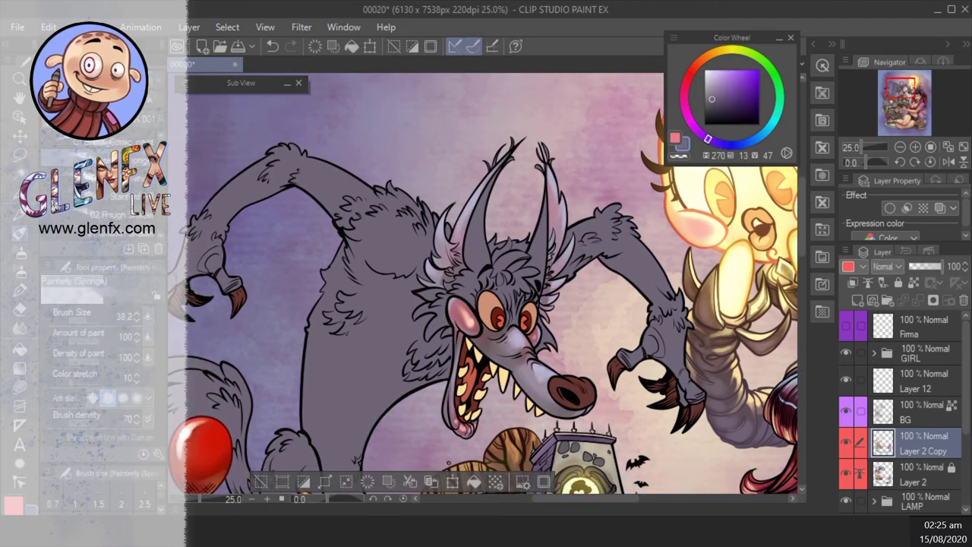
{"action": "left_click", "coordinate": [511, 302], "text": "alt"}
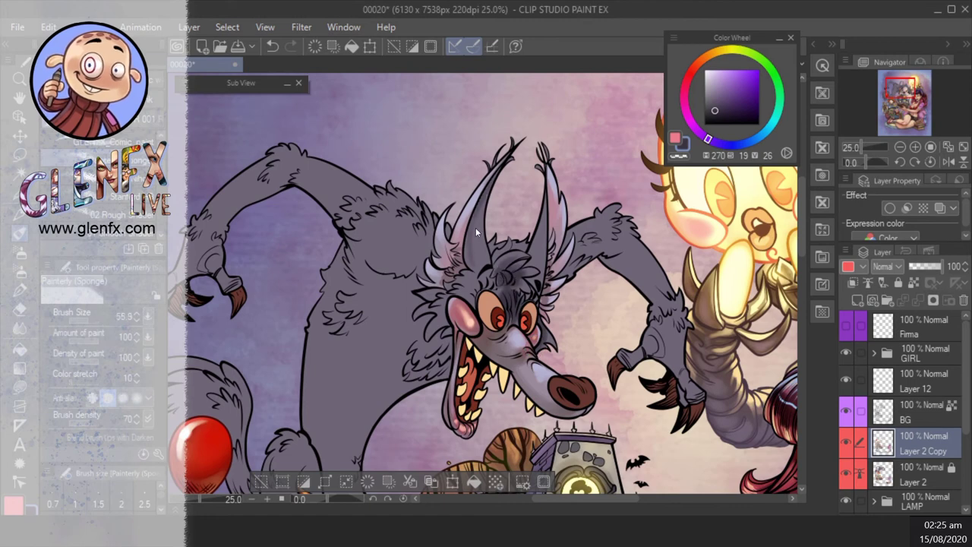
{"action": "mouse_move", "coordinate": [476, 232]}
{"action": "left_mouse_down"}
{"action": "mouse_move", "coordinate": [473, 263]}
{"action": "mouse_move", "coordinate": [483, 278]}
{"action": "mouse_move", "coordinate": [520, 238]}
{"action": "mouse_move", "coordinate": [500, 242]}
{"action": "mouse_move", "coordinate": [509, 253]}
{"action": "mouse_move", "coordinate": [553, 235]}
{"action": "mouse_move", "coordinate": [533, 278]}
{"action": "left_mouse_up"}
{"action": "left_click_drag", "start_coordinate": [600, 245], "coordinate": [566, 270]}
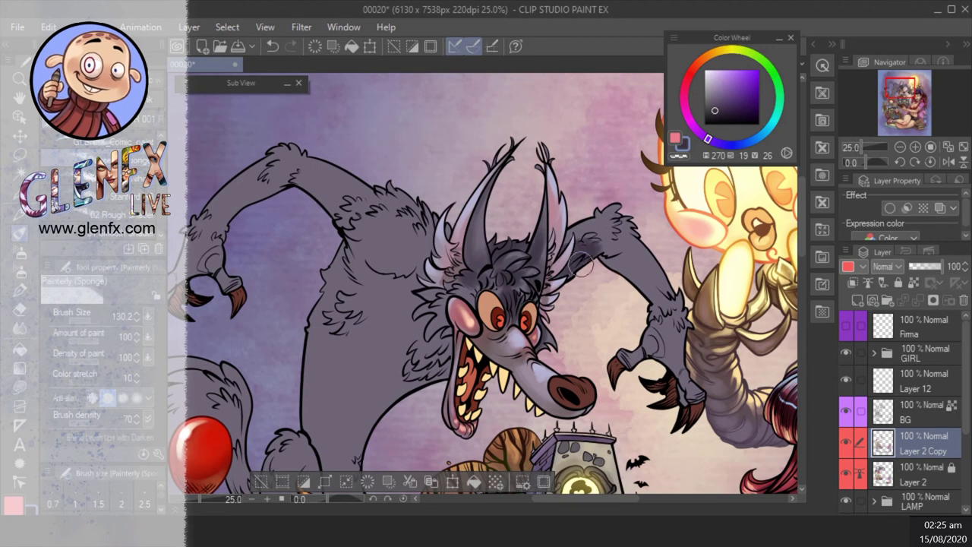
{"action": "left_click_drag", "start_coordinate": [626, 360], "coordinate": [658, 343]}
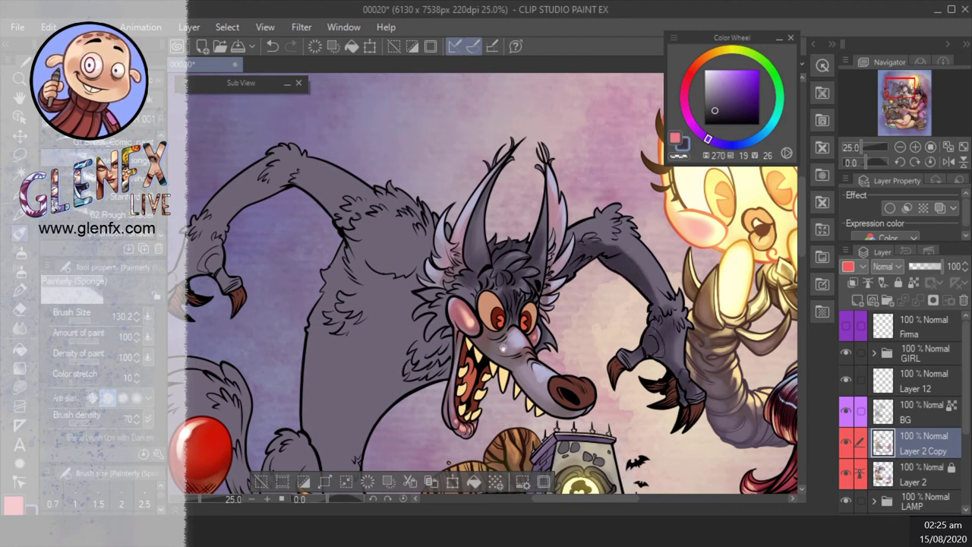
- Shade the wolf's other arm and clawed hand with the same dark violet-grey using the Painterly (Sponge) brush
{"action": "left_click_drag", "start_coordinate": [502, 348], "coordinate": [586, 347]}
{"action": "mouse_move", "coordinate": [342, 171]}
{"action": "left_mouse_down"}
{"action": "mouse_move", "coordinate": [296, 220]}
{"action": "mouse_move", "coordinate": [236, 319]}
{"action": "left_mouse_up"}
{"action": "left_click_drag", "start_coordinate": [289, 258], "coordinate": [304, 303]}
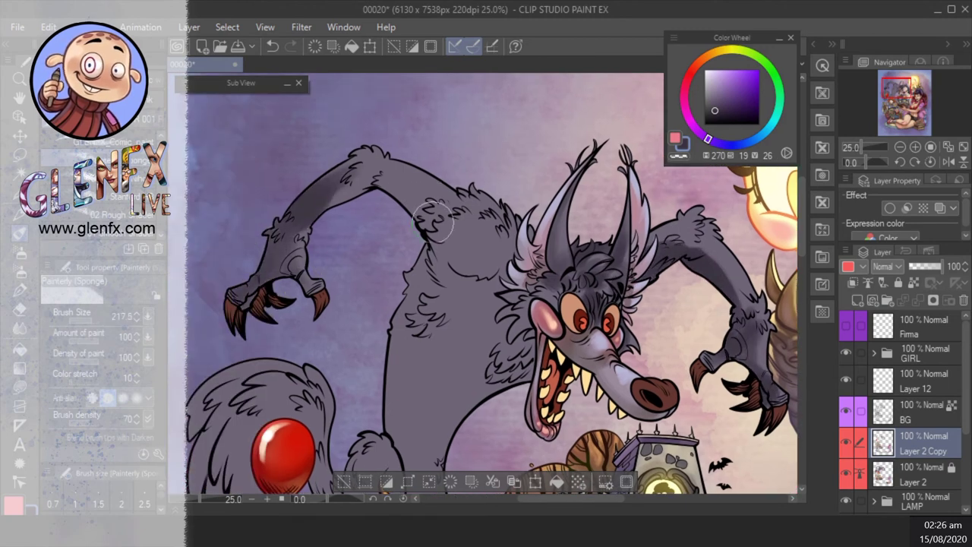
- Extend the dark violet-grey shadows over the wolf's shoulder, torso, tail and hind leg with a larger Painterly (Sponge) brush
{"action": "mouse_move", "coordinate": [434, 222]}
{"action": "left_mouse_down"}
{"action": "mouse_move", "coordinate": [334, 189]}
{"action": "mouse_move", "coordinate": [410, 198]}
{"action": "mouse_move", "coordinate": [471, 220]}
{"action": "mouse_move", "coordinate": [494, 250]}
{"action": "left_mouse_up"}
{"action": "mouse_move", "coordinate": [472, 235]}
{"action": "left_mouse_down"}
{"action": "mouse_move", "coordinate": [478, 194]}
{"action": "mouse_move", "coordinate": [434, 321]}
{"action": "mouse_move", "coordinate": [462, 299]}
{"action": "mouse_move", "coordinate": [436, 334]}
{"action": "mouse_move", "coordinate": [471, 305]}
{"action": "mouse_move", "coordinate": [492, 263]}
{"action": "left_mouse_up"}
{"action": "key", "text": "bracketleft"}
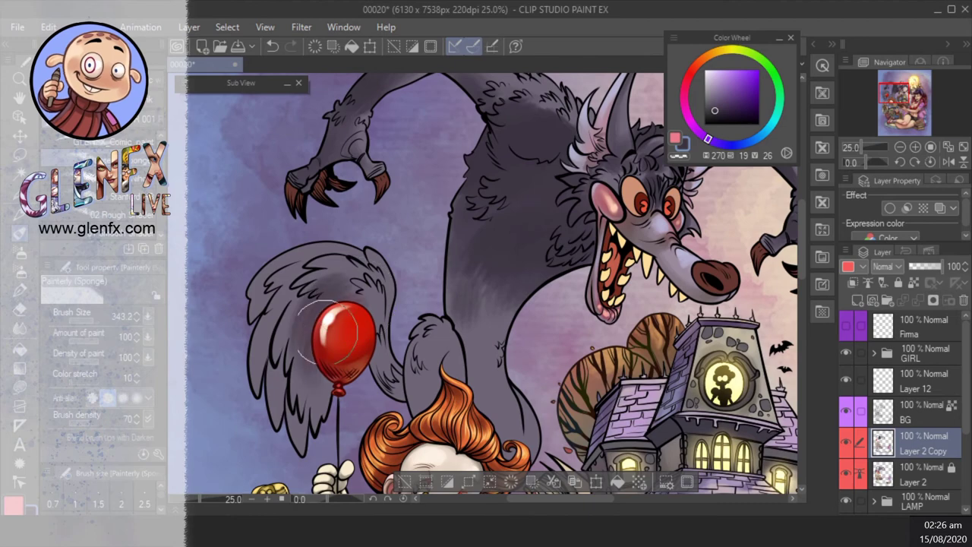
{"action": "mouse_move", "coordinate": [334, 334]}
{"action": "left_mouse_down"}
{"action": "mouse_move", "coordinate": [463, 357]}
{"action": "mouse_move", "coordinate": [467, 321]}
{"action": "mouse_move", "coordinate": [517, 380]}
{"action": "mouse_move", "coordinate": [509, 364]}
{"action": "mouse_move", "coordinate": [497, 384]}
{"action": "left_mouse_up"}
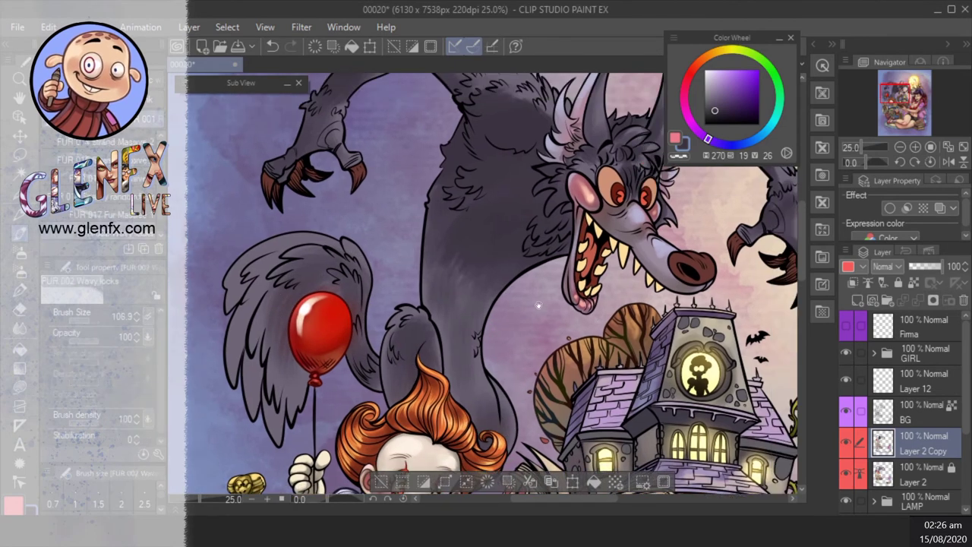
- Try cream fur strokes (hue 37, saturation 15, value 83) on the wolf's upper arm with the FUR brushes
{"action": "left_click_drag", "start_coordinate": [538, 306], "coordinate": [405, 458]}
{"action": "left_click_drag", "start_coordinate": [633, 259], "coordinate": [607, 285]}
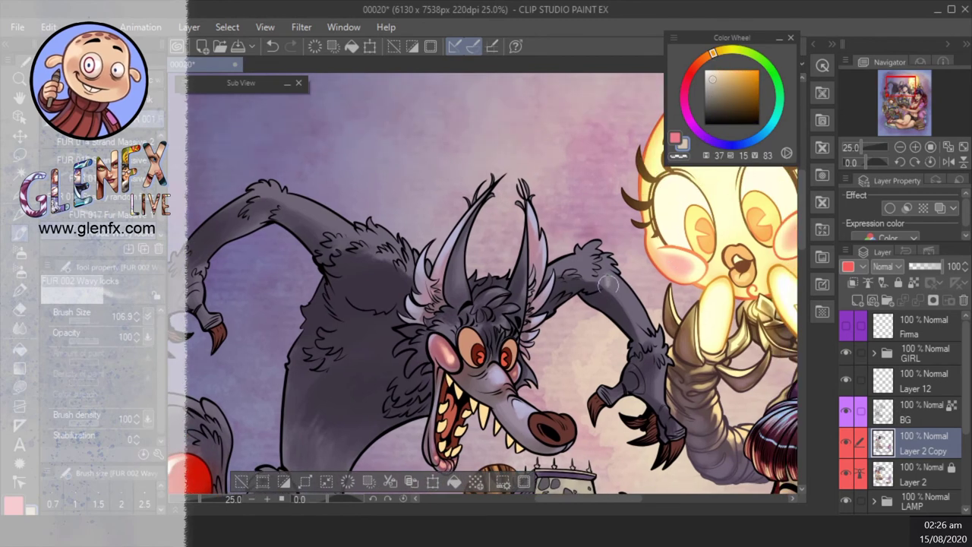
{"action": "key", "text": "b"}
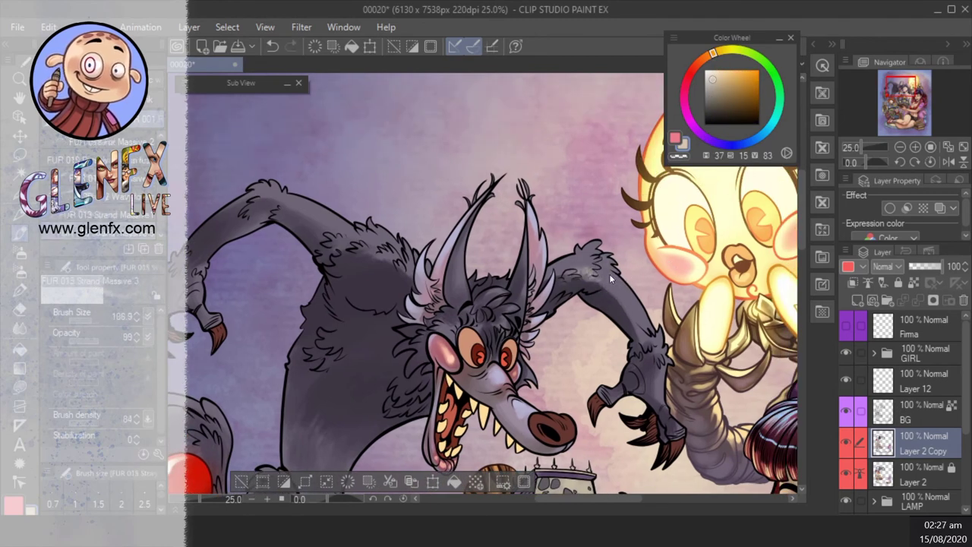
- Texture the wolf's arms, torso and tail with dark strands (hue 270, saturation 17, value 27) using the FUR 015 Strand Massive 3 brush
{"action": "left_click", "coordinate": [578, 275], "text": "alt"}
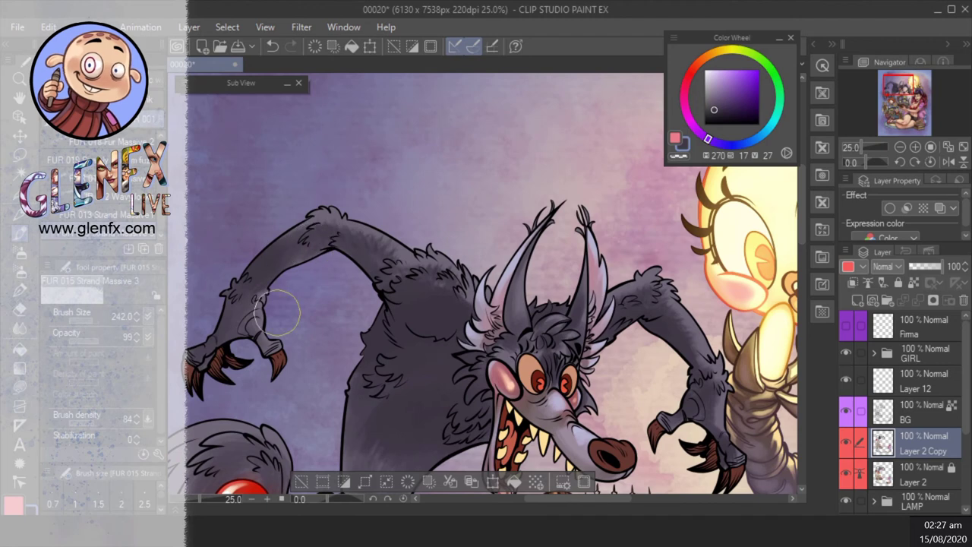
{"action": "scroll", "coordinate": [281, 311], "scroll_direction": "down", "scroll_amount": 4}
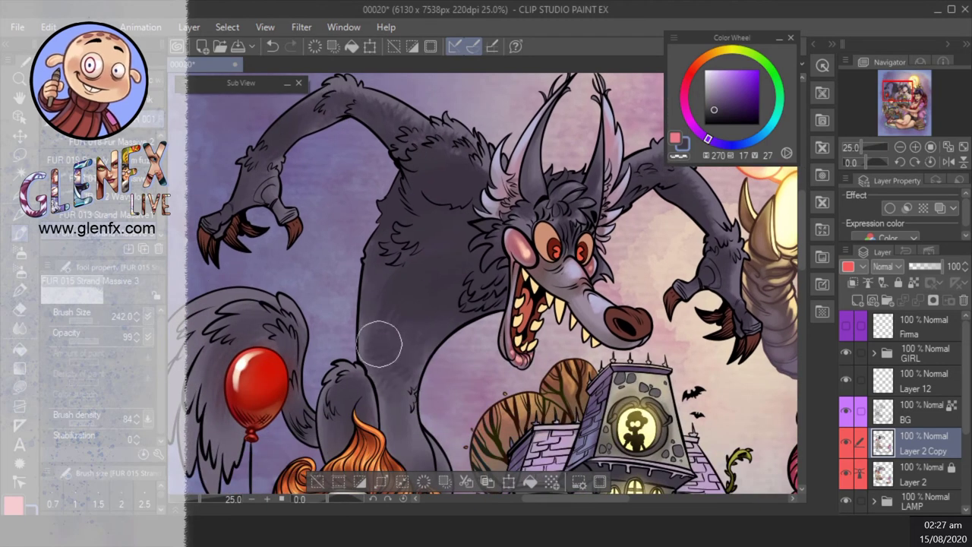
{"action": "scroll", "coordinate": [304, 349], "scroll_direction": "down", "scroll_amount": 1}
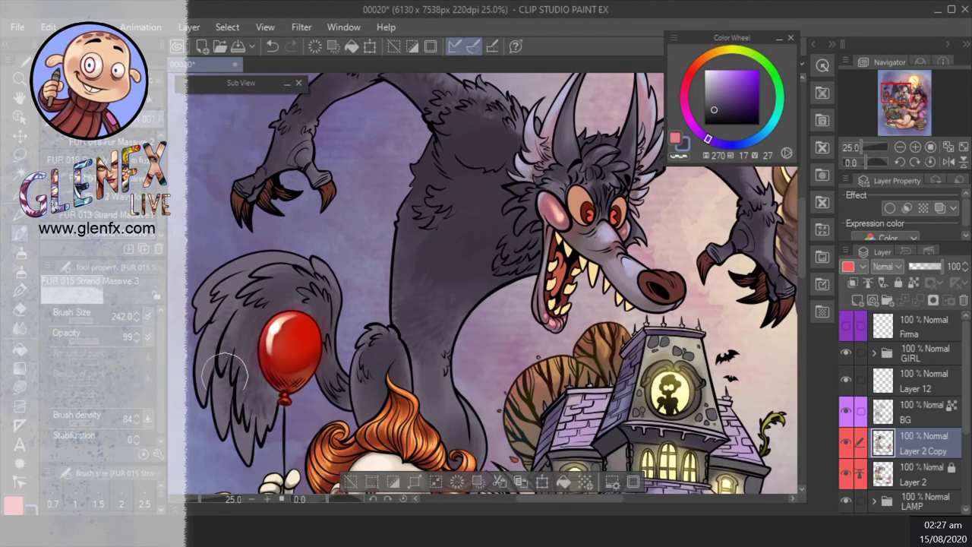
{"action": "scroll", "coordinate": [467, 399], "scroll_direction": "down", "scroll_amount": 1}
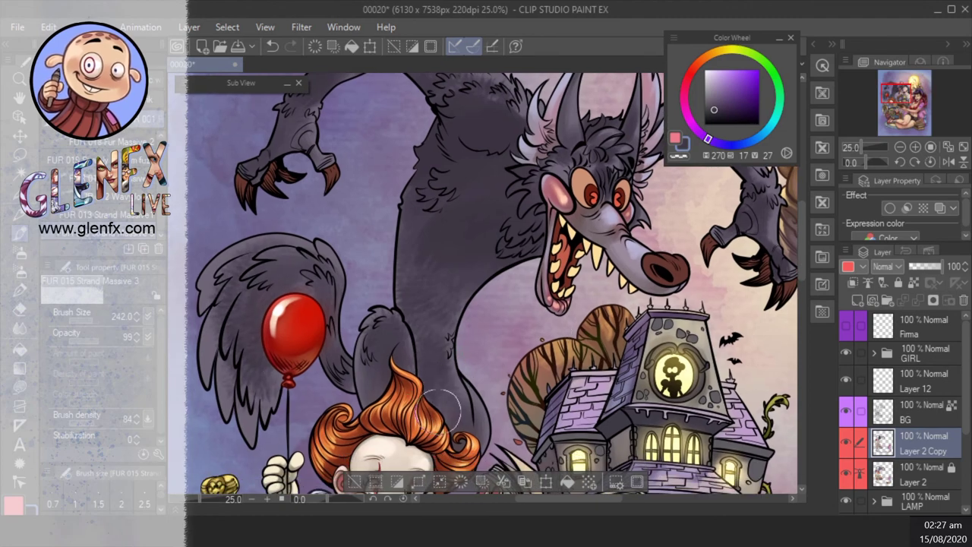
- Brush pale blue-grey fur highlights (hue 249, saturation 13, value 78) along both of the wolf's arms and the shoulder
{"action": "left_click_drag", "start_coordinate": [684, 209], "coordinate": [626, 296]}
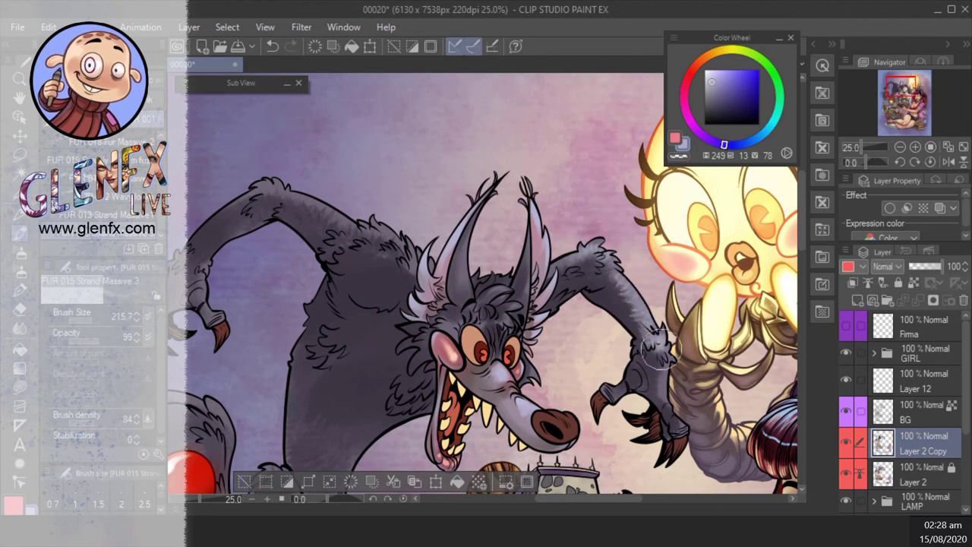
{"action": "scroll", "coordinate": [629, 250], "scroll_direction": "up", "scroll_amount": 1}
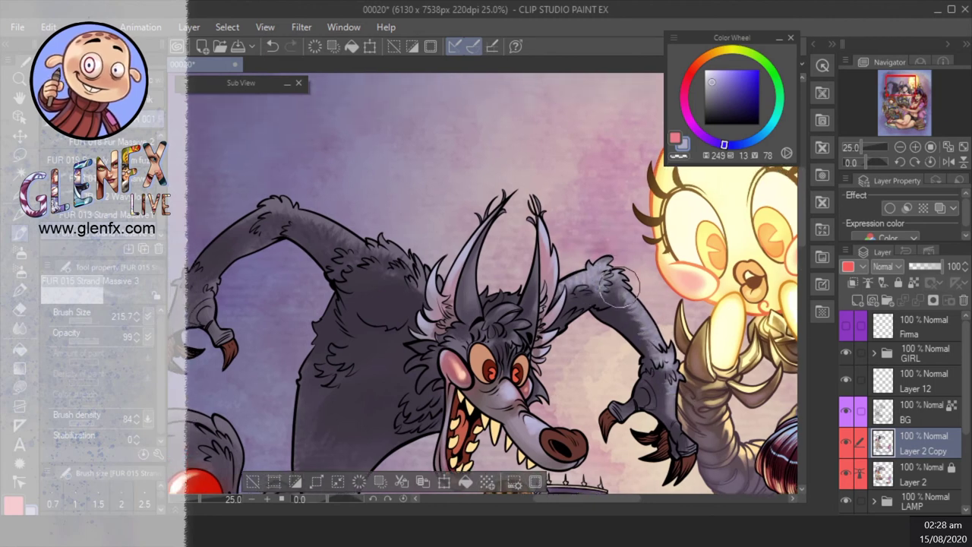
{"action": "scroll", "coordinate": [562, 296], "scroll_direction": "left", "scroll_amount": 2}
{"action": "scroll", "coordinate": [547, 303], "scroll_direction": "left", "scroll_amount": 2}
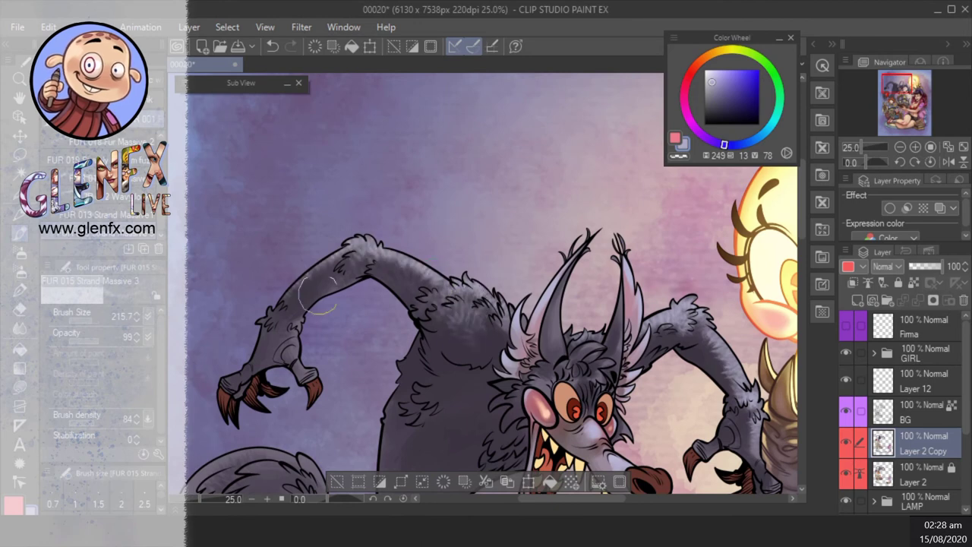
{"action": "scroll", "coordinate": [281, 334], "scroll_direction": "down", "scroll_amount": 3}
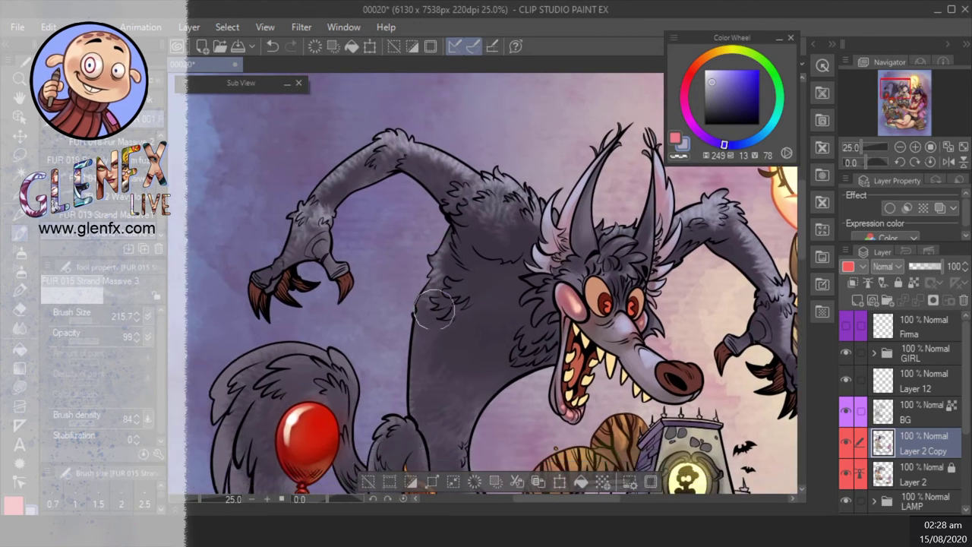
- Add pale blue-grey fur strands to the wolf's chest tuft, torso, tail and hind leg, undoing unwanted strokes
{"action": "mouse_move", "coordinate": [534, 328]}
{"action": "left_mouse_down"}
{"action": "mouse_move", "coordinate": [516, 335]}
{"action": "mouse_move", "coordinate": [501, 380]}
{"action": "left_mouse_up"}
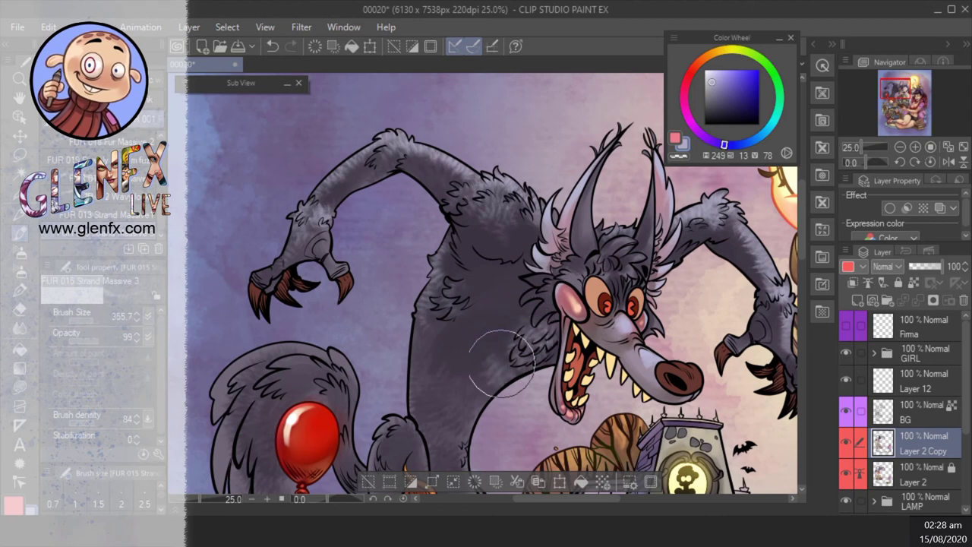
{"action": "key", "text": "ctrl+z"}
{"action": "mouse_move", "coordinate": [534, 319]}
{"action": "left_mouse_down"}
{"action": "mouse_move", "coordinate": [517, 349]}
{"action": "mouse_move", "coordinate": [531, 340]}
{"action": "mouse_move", "coordinate": [515, 349]}
{"action": "mouse_move", "coordinate": [490, 335]}
{"action": "mouse_move", "coordinate": [514, 362]}
{"action": "mouse_move", "coordinate": [532, 334]}
{"action": "left_mouse_up"}
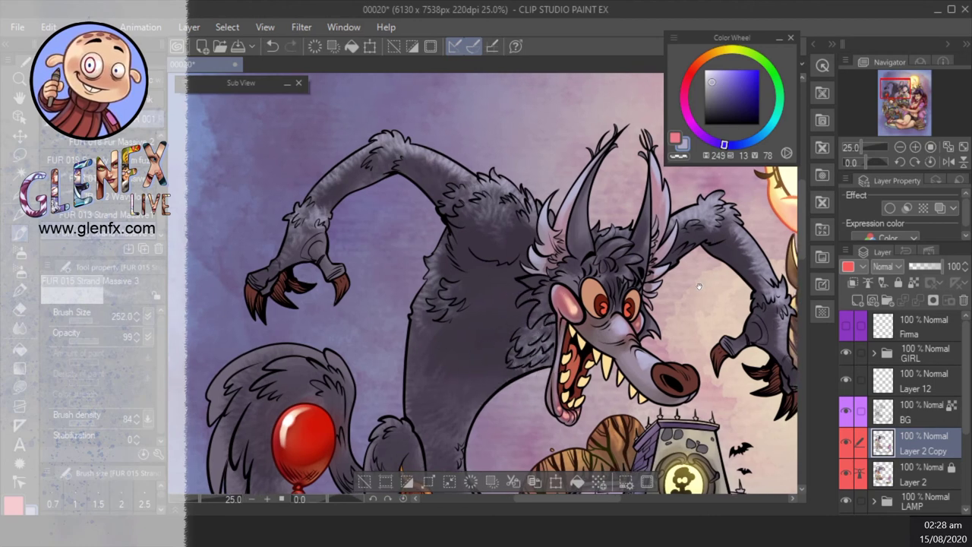
{"action": "key", "text": "ctrl+z"}
{"action": "scroll", "coordinate": [507, 251], "scroll_direction": "down", "scroll_amount": 2}
{"action": "left_click_drag", "start_coordinate": [471, 418], "coordinate": [477, 384]}
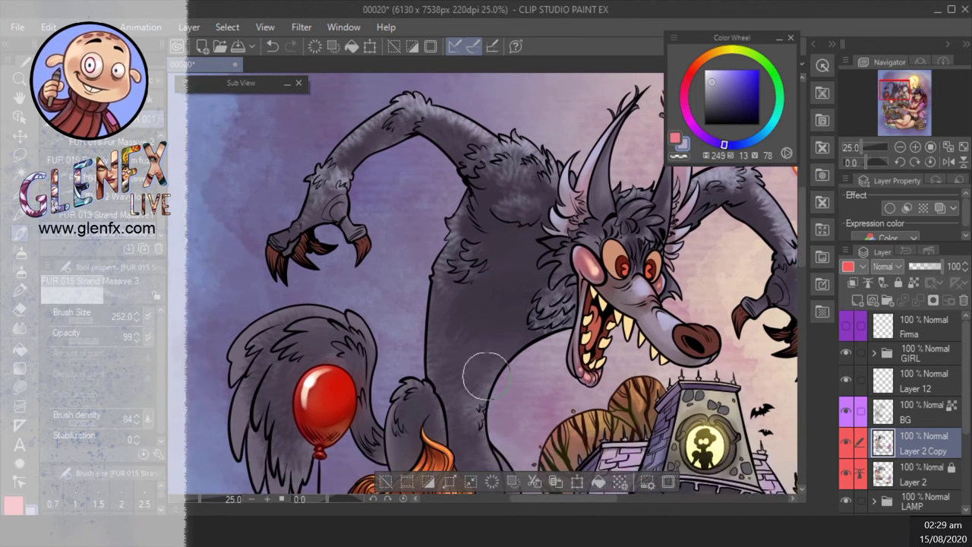
{"action": "scroll", "coordinate": [487, 351], "scroll_direction": "down", "scroll_amount": 2}
{"action": "scroll", "coordinate": [559, 308], "scroll_direction": "up", "scroll_amount": 1}
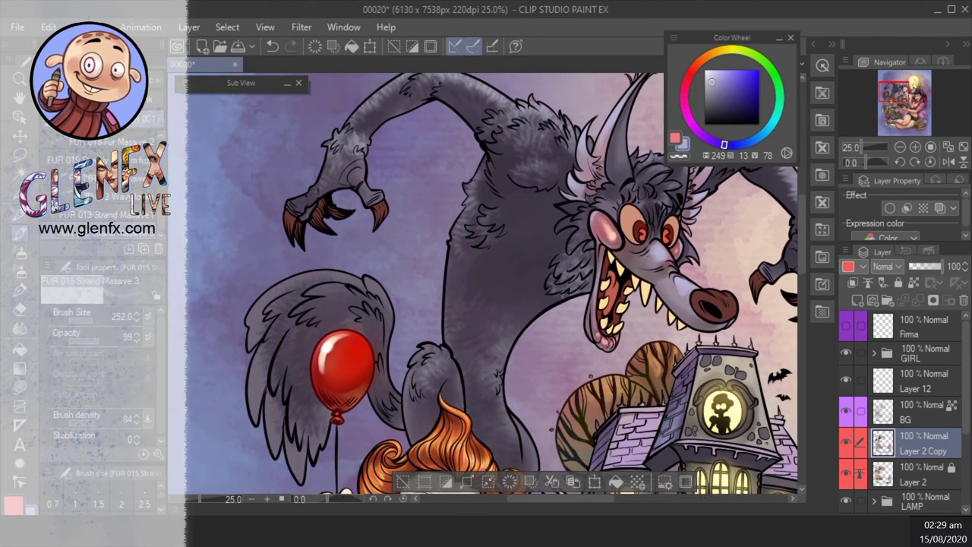
- Add grey-violet fur highlights (hue 258, saturation 13, value 65) to the wolf's lower torso with the Painterly (Sponge) brush, undoing an unwanted stroke
{"action": "left_click", "coordinate": [36, 243]}
{"action": "scroll", "coordinate": [214, 220], "scroll_direction": "up", "scroll_amount": 1}
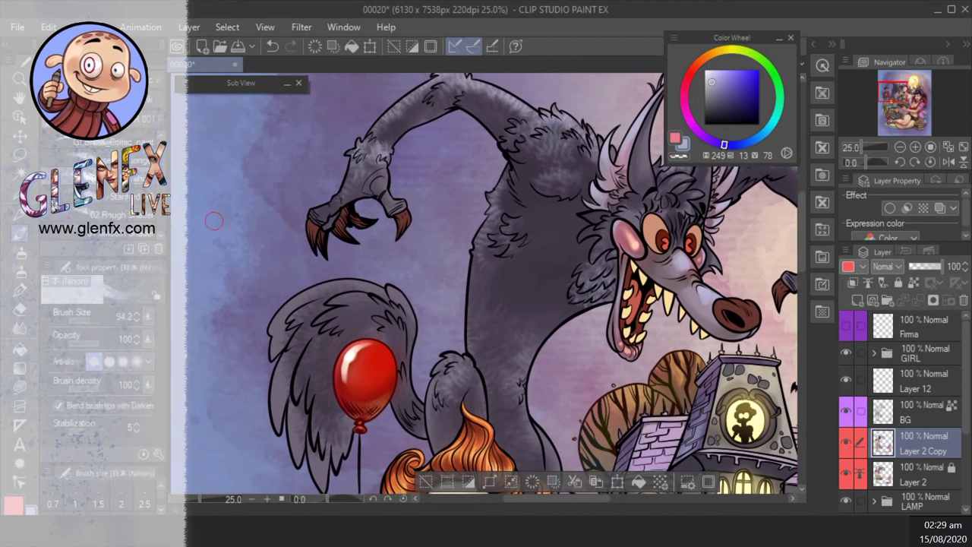
{"action": "left_click", "coordinate": [117, 196]}
{"action": "scroll", "coordinate": [500, 342], "scroll_direction": "down", "scroll_amount": 1}
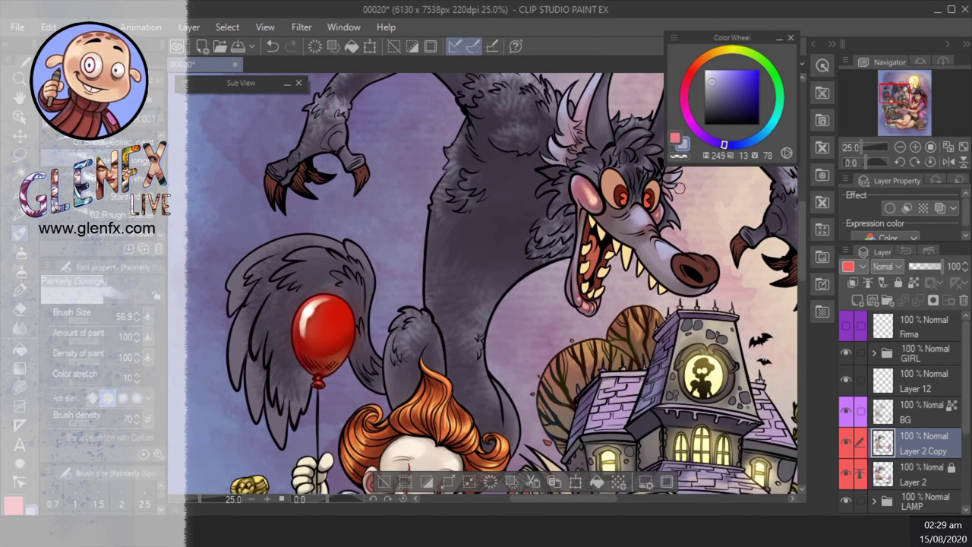
{"action": "left_click", "coordinate": [508, 391], "text": "alt"}
{"action": "key", "text": "ctrl+z"}
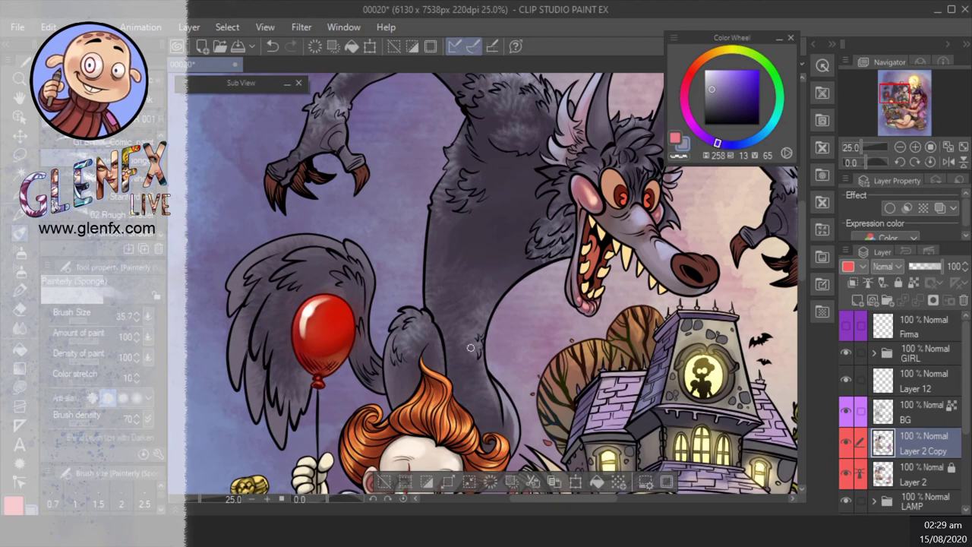
- Shade the wolf's torso and shoulder with dark violet (hue 268, saturation 18, value 29) using the large Stanford HB brush
{"action": "scroll", "coordinate": [510, 310], "scroll_direction": "up", "scroll_amount": 1}
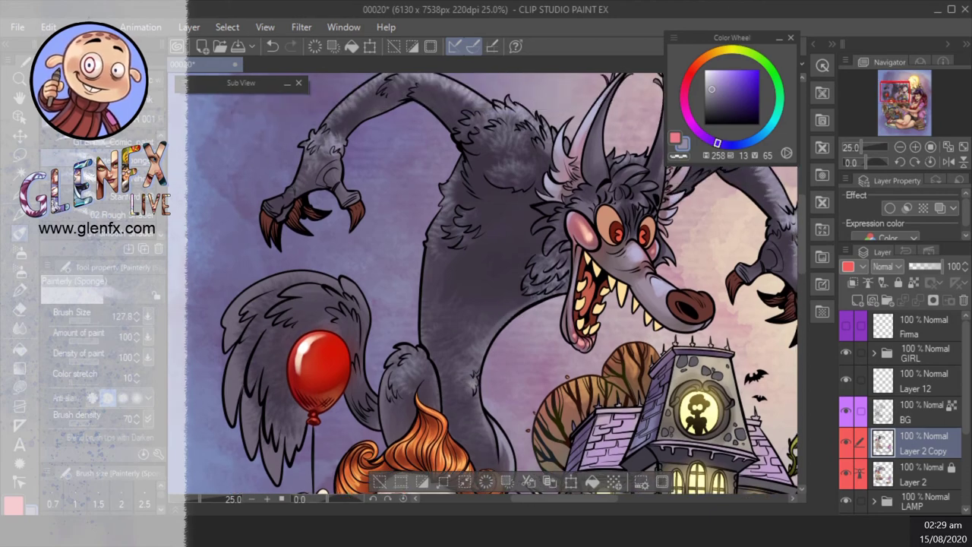
{"action": "left_click", "coordinate": [58, 167]}
{"action": "left_click", "coordinate": [470, 318], "text": "alt"}
{"action": "scroll", "coordinate": [470, 304], "scroll_direction": "up", "scroll_amount": 2}
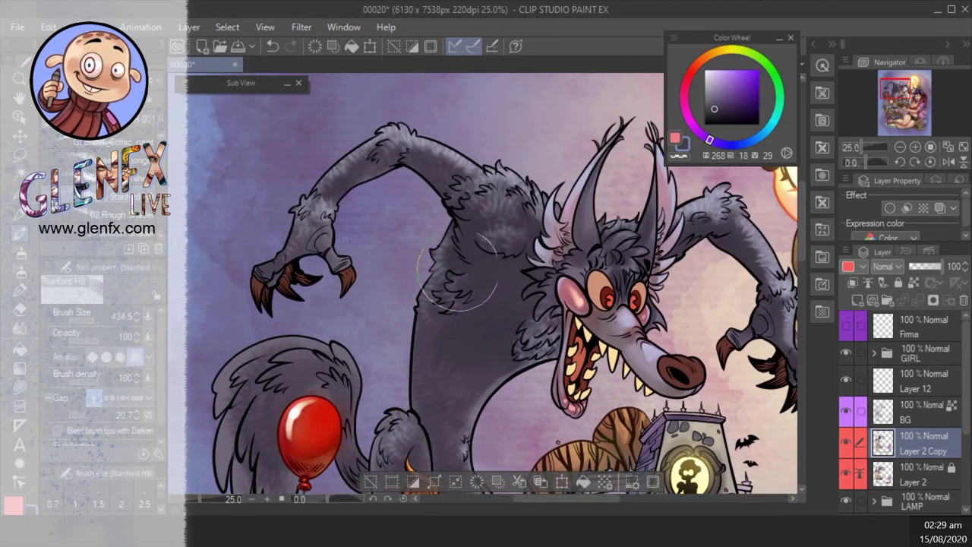
{"action": "scroll", "coordinate": [395, 183], "scroll_direction": "down", "scroll_amount": 1}
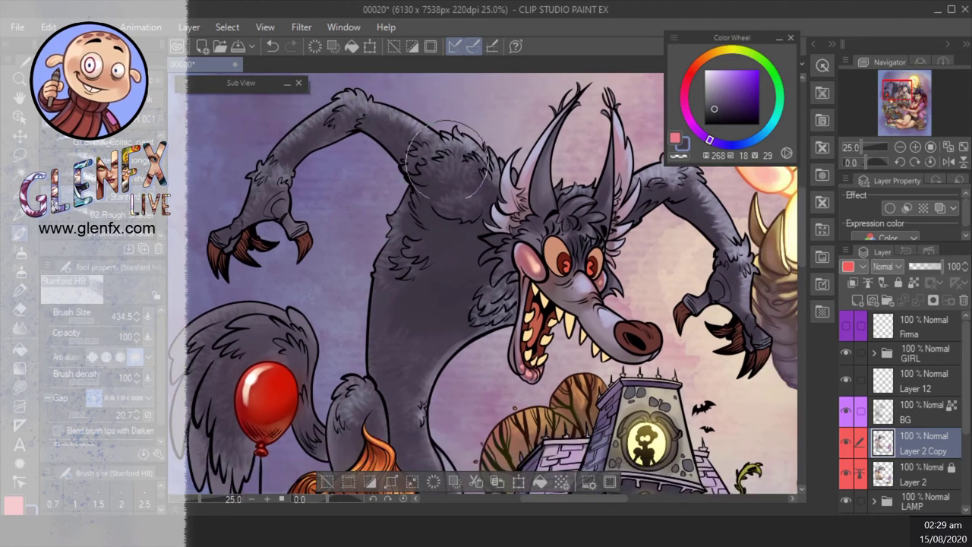
{"action": "scroll", "coordinate": [455, 357], "scroll_direction": "right", "scroll_amount": 3}
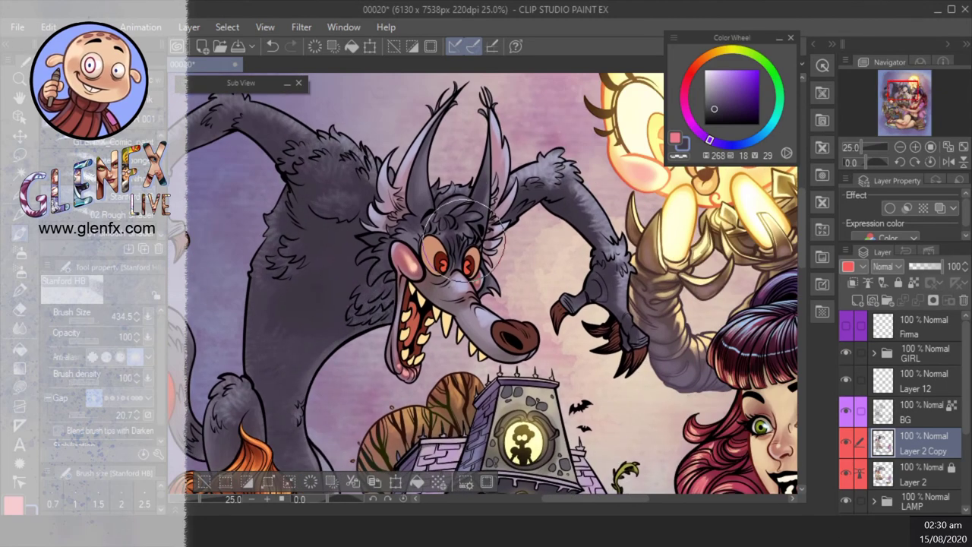
- Paint grey-violet highlights (hue 256, saturation 13, value 65) on the wolf's torso edge, chest tufts and head hair with the Nihon brush
{"action": "scroll", "coordinate": [464, 236], "scroll_direction": "left", "scroll_amount": 2}
{"action": "scroll", "coordinate": [426, 304], "scroll_direction": "down", "scroll_amount": 2}
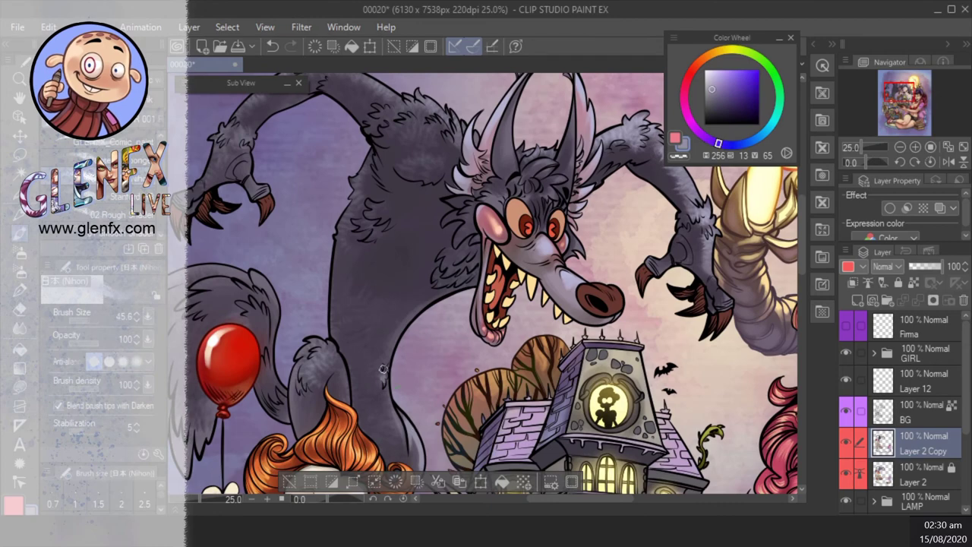
{"action": "scroll", "coordinate": [413, 312], "scroll_direction": "up", "scroll_amount": 3}
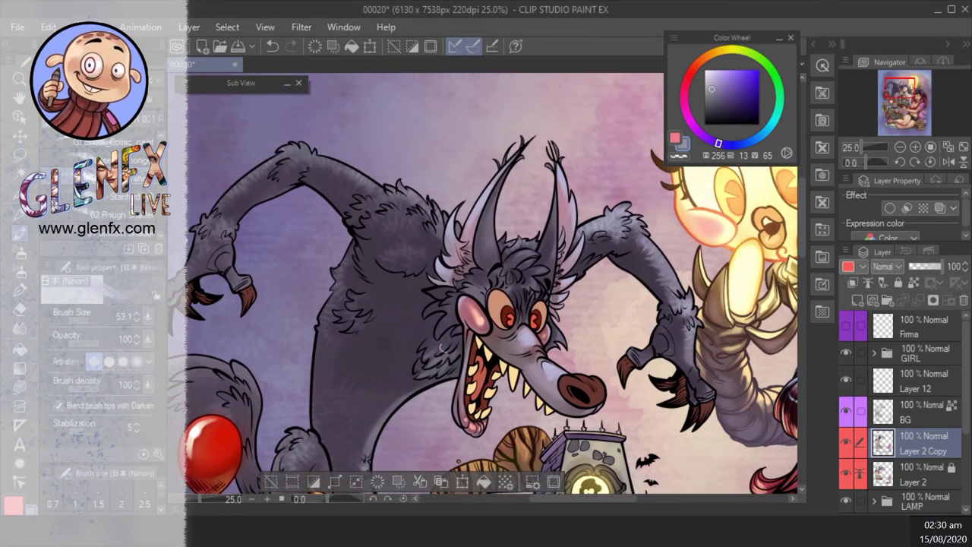
{"action": "scroll", "coordinate": [450, 372], "scroll_direction": "up", "scroll_amount": 2}
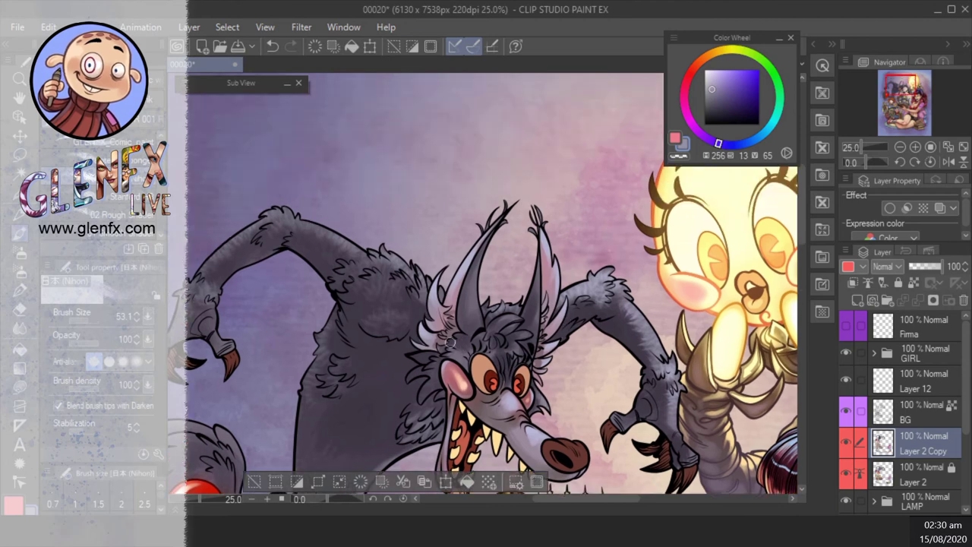
{"action": "scroll", "coordinate": [504, 326], "scroll_direction": "up", "scroll_amount": 1}
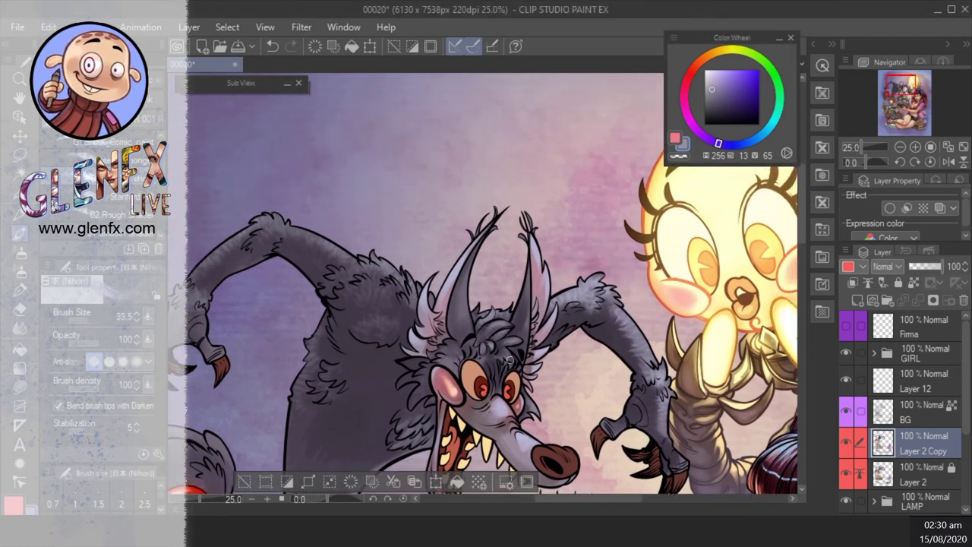
{"action": "scroll", "coordinate": [509, 359], "scroll_direction": "up", "scroll_amount": 1}
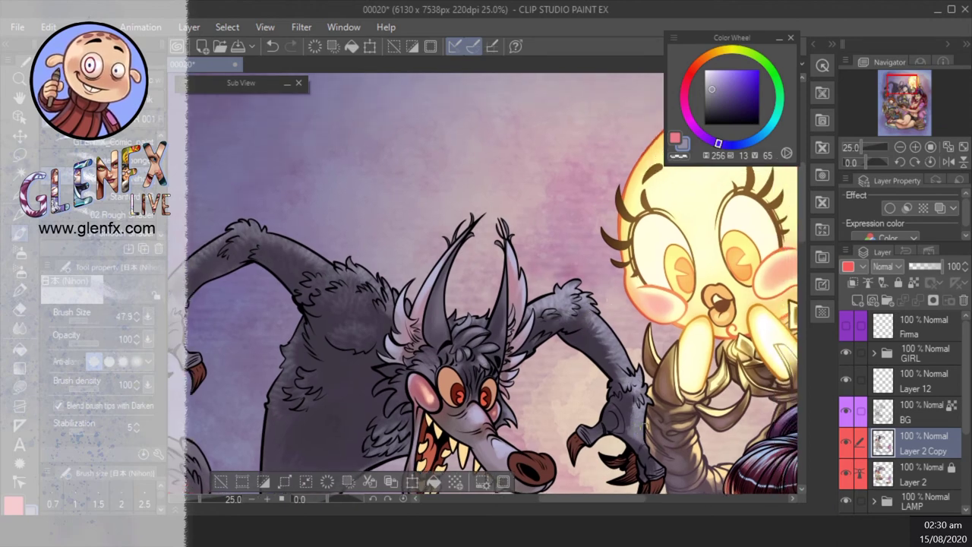
- Brush the same grey-violet highlights over the wolf's shoulder tufts and both arms with the Nihon brush
{"action": "left_click_drag", "start_coordinate": [591, 425], "coordinate": [561, 334]}
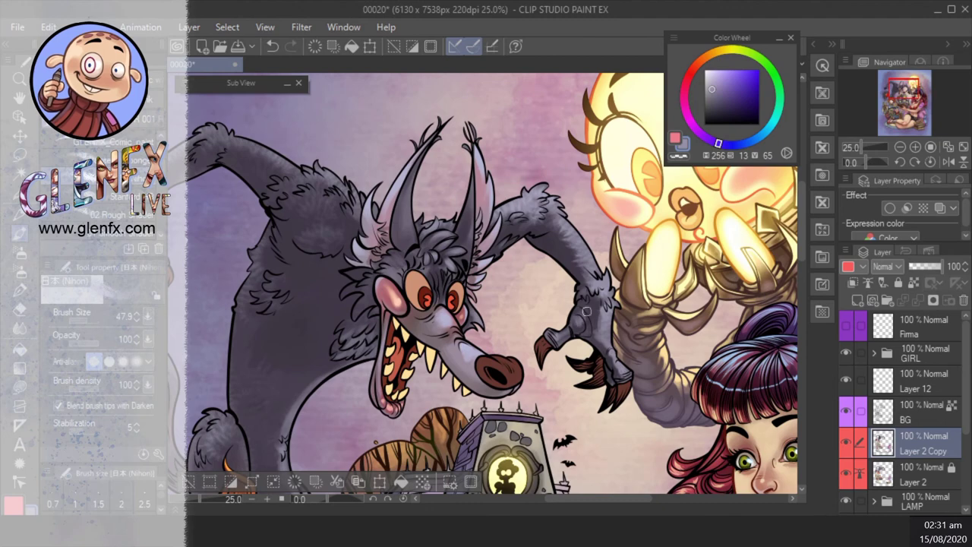
{"action": "left_click_drag", "start_coordinate": [586, 312], "coordinate": [717, 436]}
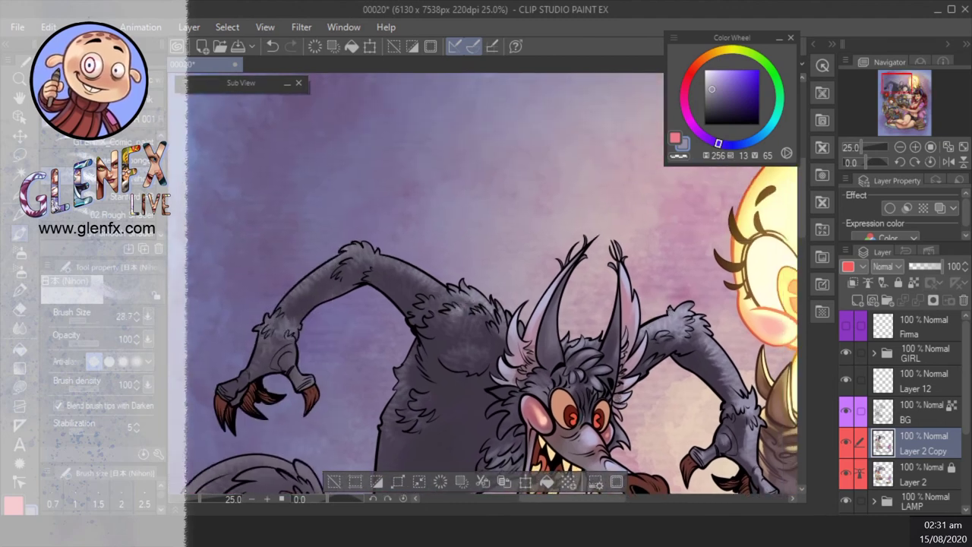
{"action": "left_click_drag", "start_coordinate": [494, 328], "coordinate": [520, 371]}
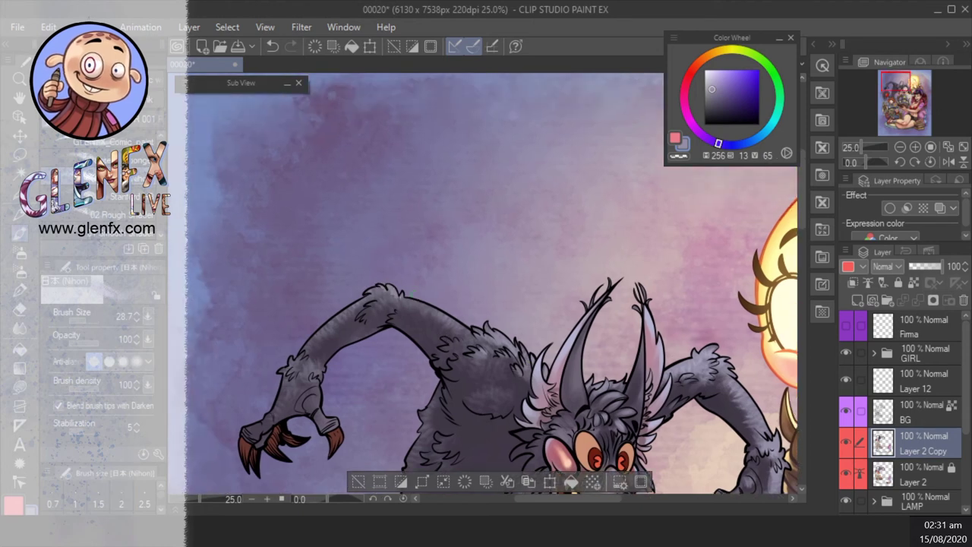
{"action": "mouse_move", "coordinate": [424, 307]}
{"action": "left_mouse_down"}
{"action": "mouse_move", "coordinate": [448, 316]}
{"action": "mouse_move", "coordinate": [430, 305]}
{"action": "left_mouse_up"}
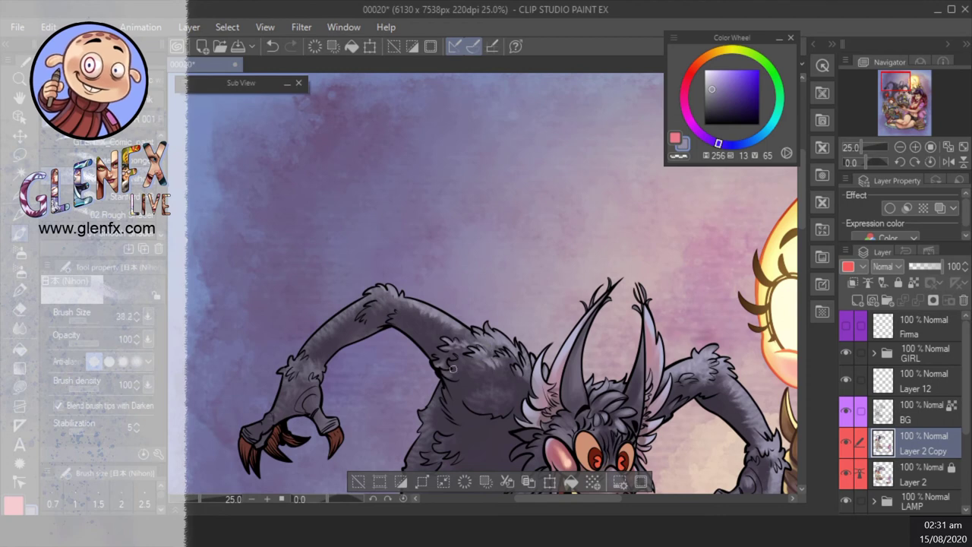
{"action": "left_click_drag", "start_coordinate": [346, 321], "coordinate": [388, 296]}
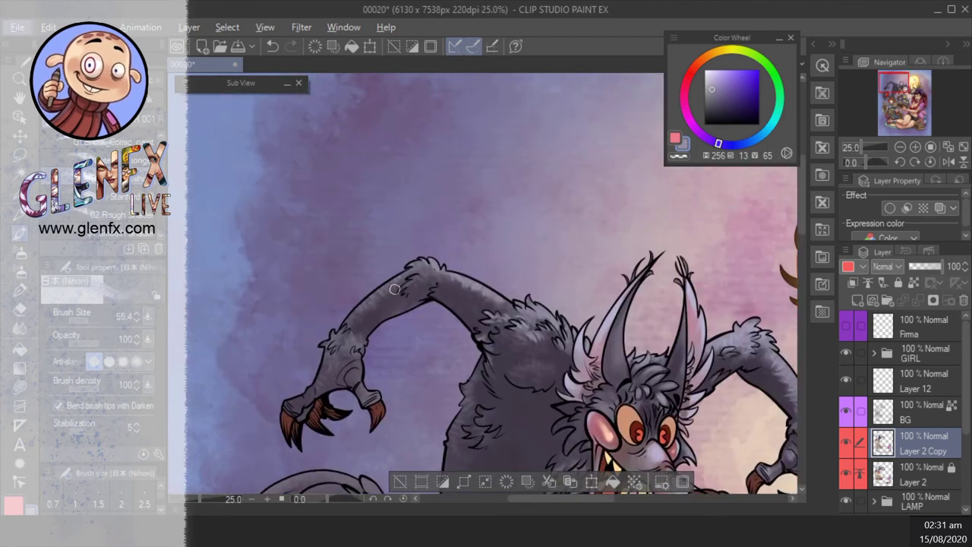
- Highlight the fur locks of the wolf's tail in grey-violet (hue 257, saturation 14, value 61) with the Nihon brush
{"action": "left_click", "coordinate": [395, 289], "text": "alt"}
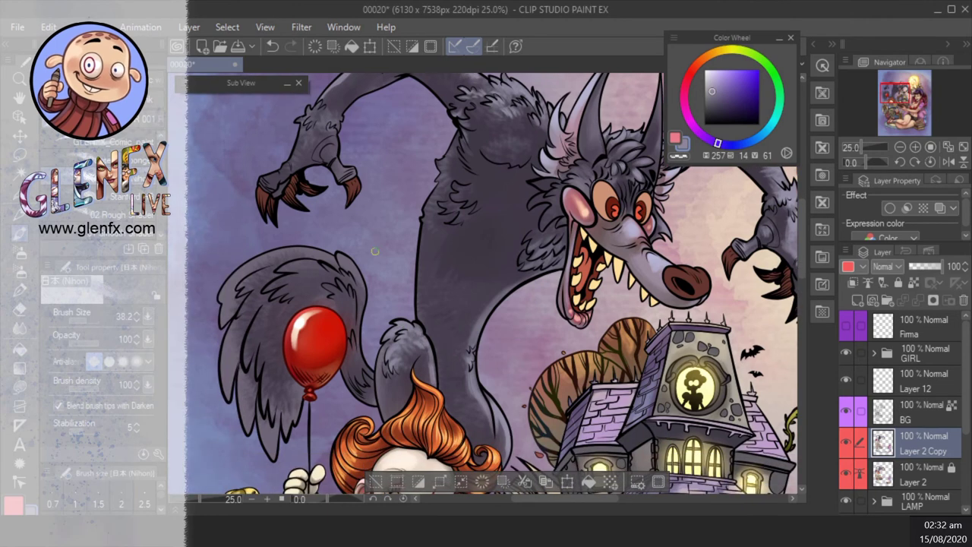
{"action": "left_click_drag", "start_coordinate": [245, 369], "coordinate": [277, 456]}
{"action": "left_click_drag", "start_coordinate": [251, 313], "coordinate": [278, 383]}
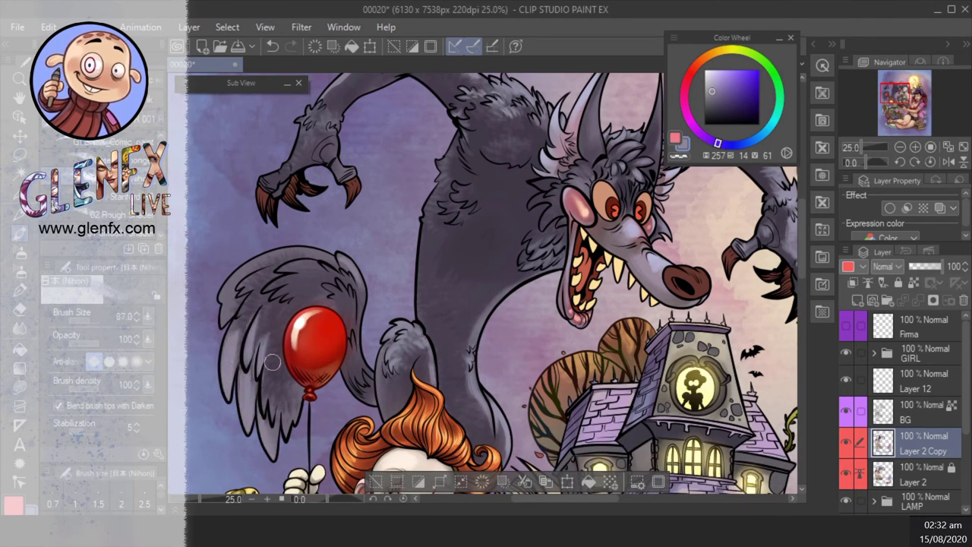
{"action": "left_click_drag", "start_coordinate": [285, 319], "coordinate": [285, 429]}
{"action": "mouse_move", "coordinate": [228, 308]}
{"action": "left_mouse_down"}
{"action": "mouse_move", "coordinate": [277, 256]}
{"action": "mouse_move", "coordinate": [262, 328]}
{"action": "left_mouse_up"}
{"action": "left_click_drag", "start_coordinate": [263, 254], "coordinate": [300, 334]}
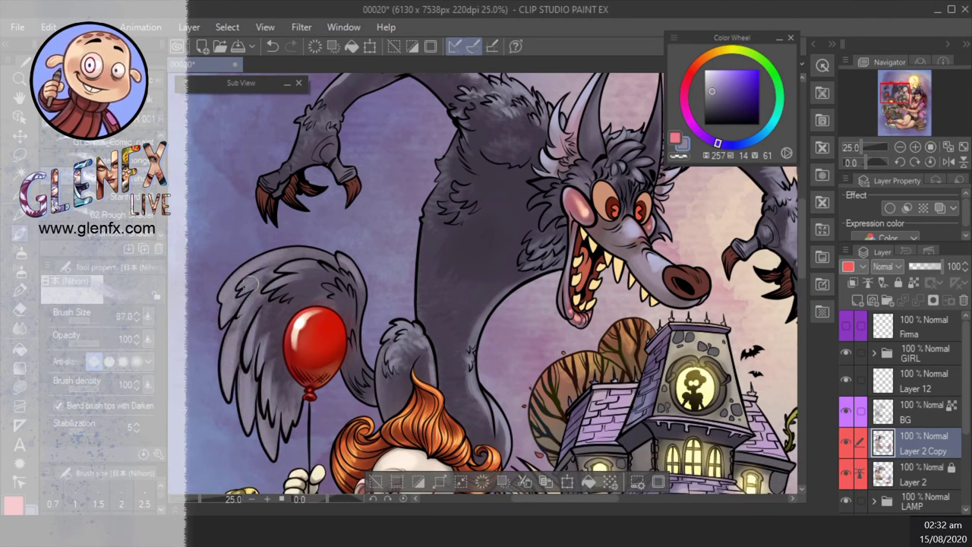
{"action": "mouse_move", "coordinate": [262, 292]}
{"action": "left_mouse_down"}
{"action": "mouse_move", "coordinate": [253, 336]}
{"action": "mouse_move", "coordinate": [277, 349]}
{"action": "left_mouse_up"}
{"action": "left_click_drag", "start_coordinate": [304, 281], "coordinate": [343, 291]}
{"action": "key", "text": "bracketleft"}
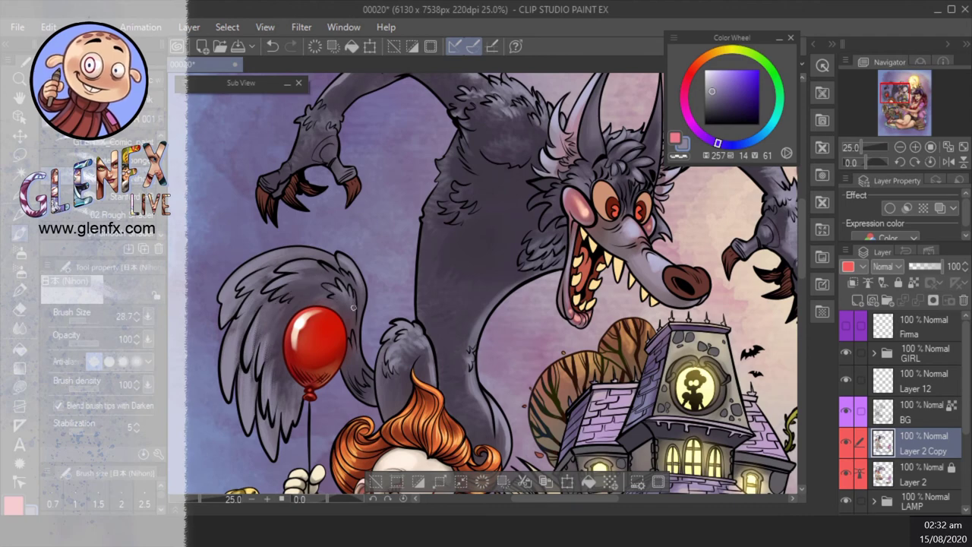
- Refine the shading of the wolf's torso and chest with the Nihon brush, sampling a dark violet (hue 264, saturation 16, value 36)
{"action": "key", "text": "bracketright"}
{"action": "key", "text": "bracketright"}
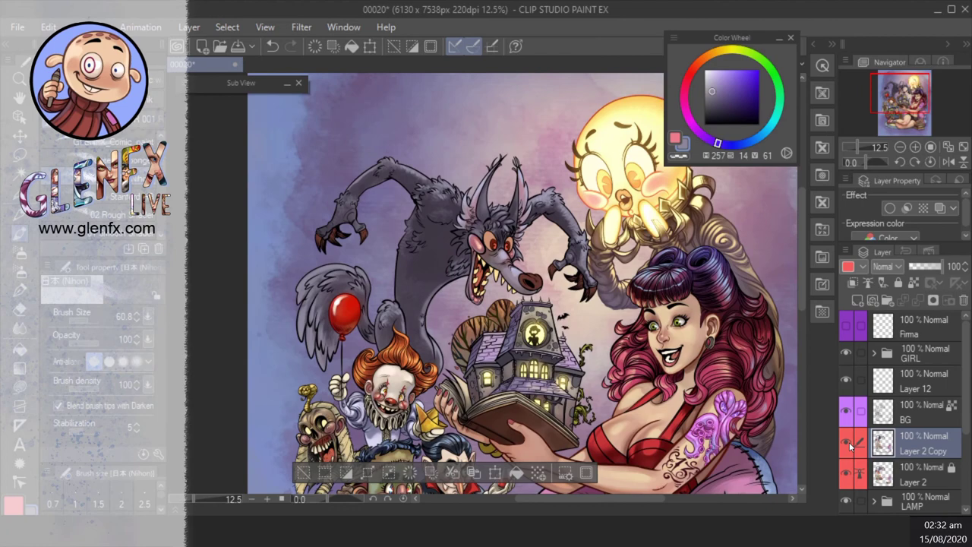
{"action": "left_click_drag", "start_coordinate": [387, 382], "coordinate": [418, 353]}
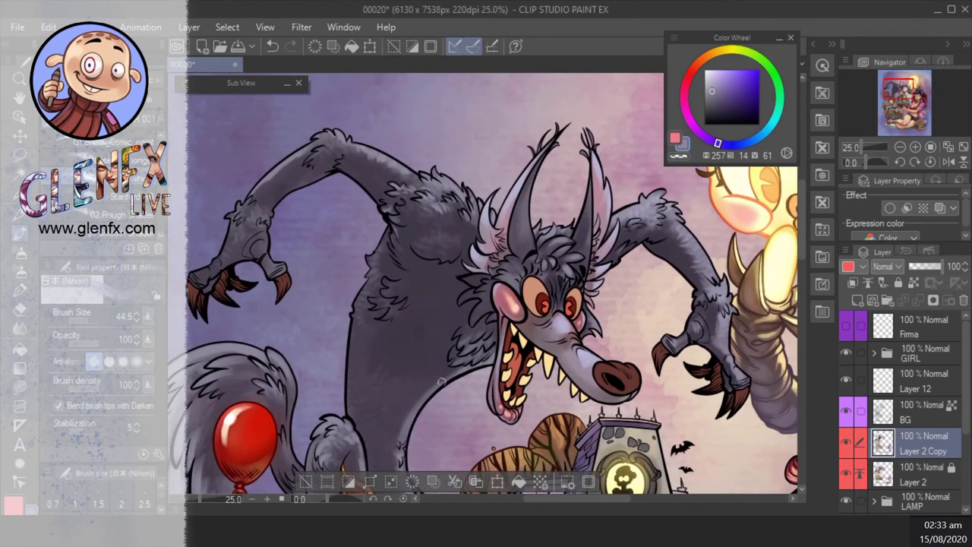
{"action": "left_click", "coordinate": [486, 363], "text": "alt"}
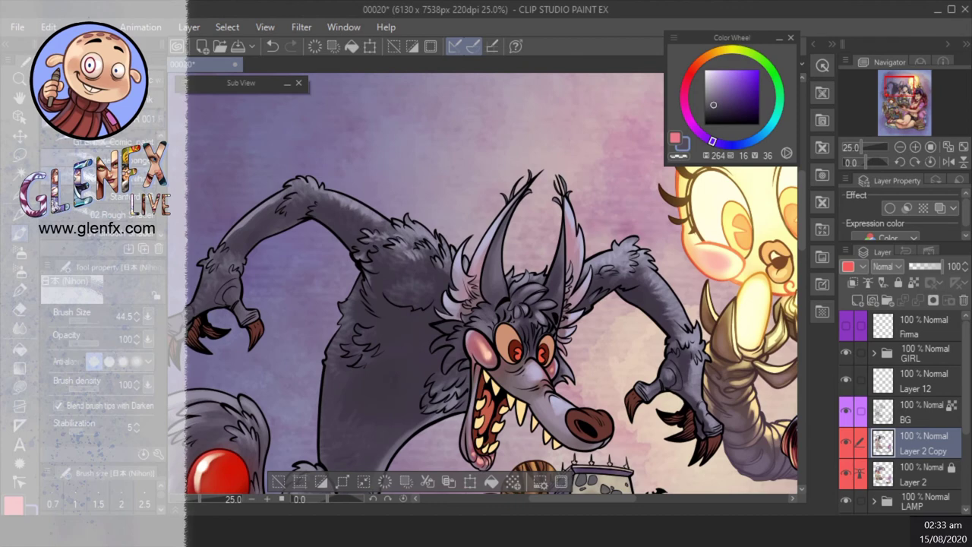
{"action": "scroll", "coordinate": [584, 250], "scroll_direction": "up", "scroll_amount": 3}
- Paint thin pale blue strands (hue 225, saturation 27, value 80) on the wolf's forehead between the eyes with the GLENFX_Comic_paint brush
{"action": "left_click", "coordinate": [745, 143]}
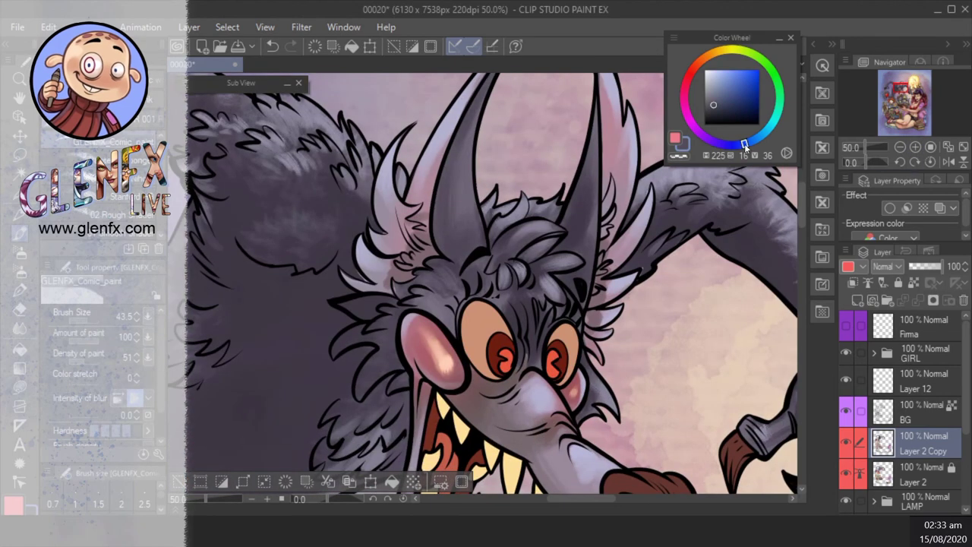
{"action": "left_click", "coordinate": [720, 81]}
{"action": "scroll", "coordinate": [403, 392], "scroll_direction": "down", "scroll_amount": 2}
{"action": "scroll", "coordinate": [542, 282], "scroll_direction": "up", "scroll_amount": 2}
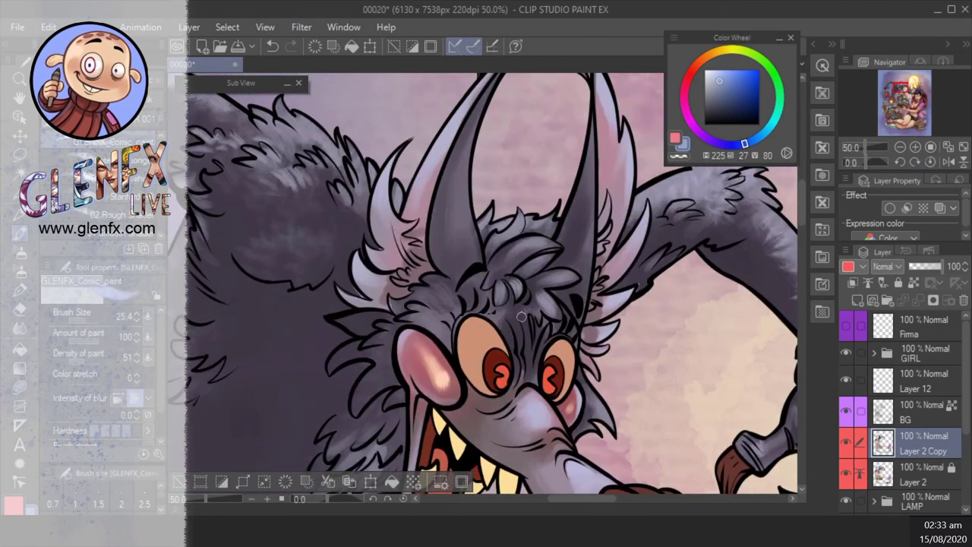
{"action": "key", "text": "bracketleft"}
{"action": "key", "text": "bracketleft"}
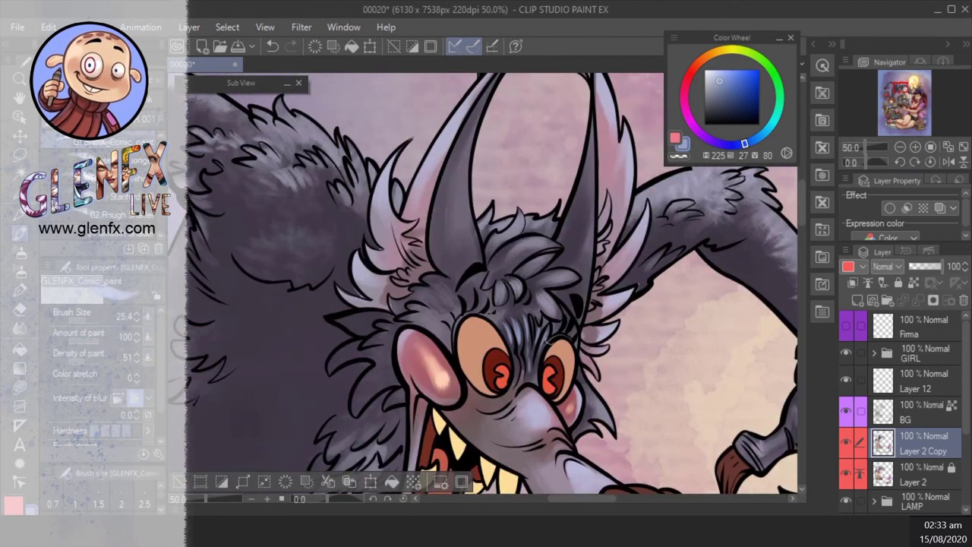
- Add pale blue highlights to the locks of the wolf's head tuft and the fur around the eyes with the GLENFX_Comic_paint brush
{"action": "scroll", "coordinate": [531, 341], "scroll_direction": "up", "scroll_amount": 3}
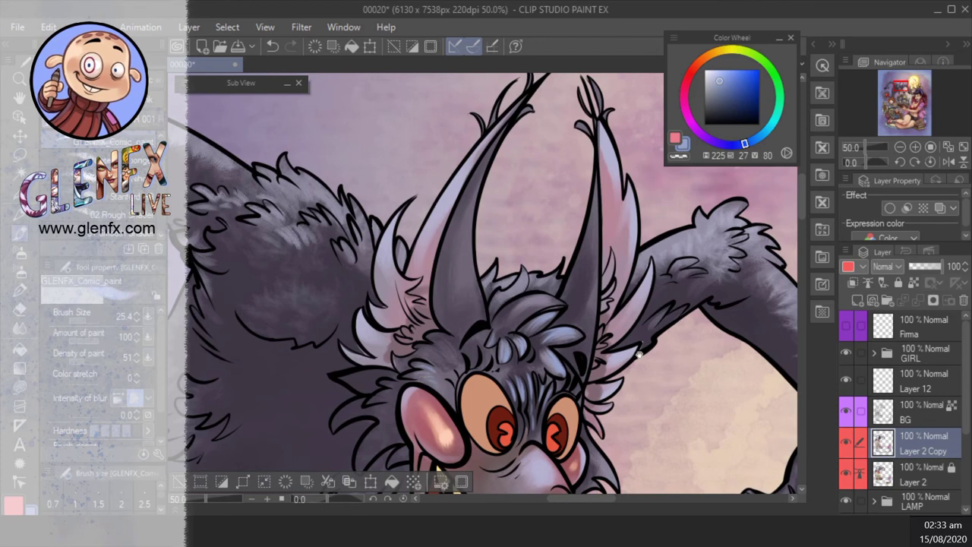
{"action": "scroll", "coordinate": [640, 354], "scroll_direction": "down", "scroll_amount": 2}
{"action": "scroll", "coordinate": [577, 368], "scroll_direction": "up", "scroll_amount": 1}
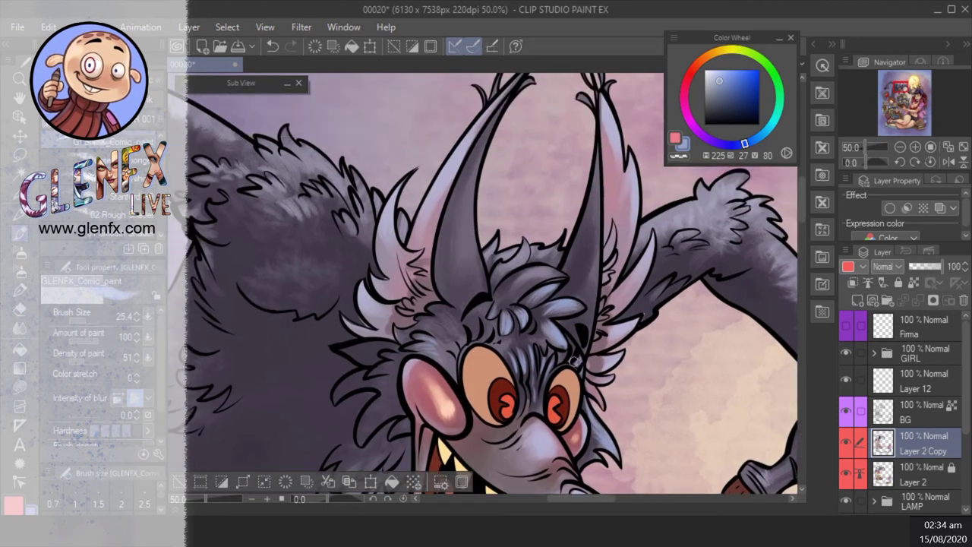
{"action": "scroll", "coordinate": [559, 353], "scroll_direction": "down", "scroll_amount": 4}
{"action": "scroll", "coordinate": [647, 206], "scroll_direction": "up", "scroll_amount": 3}
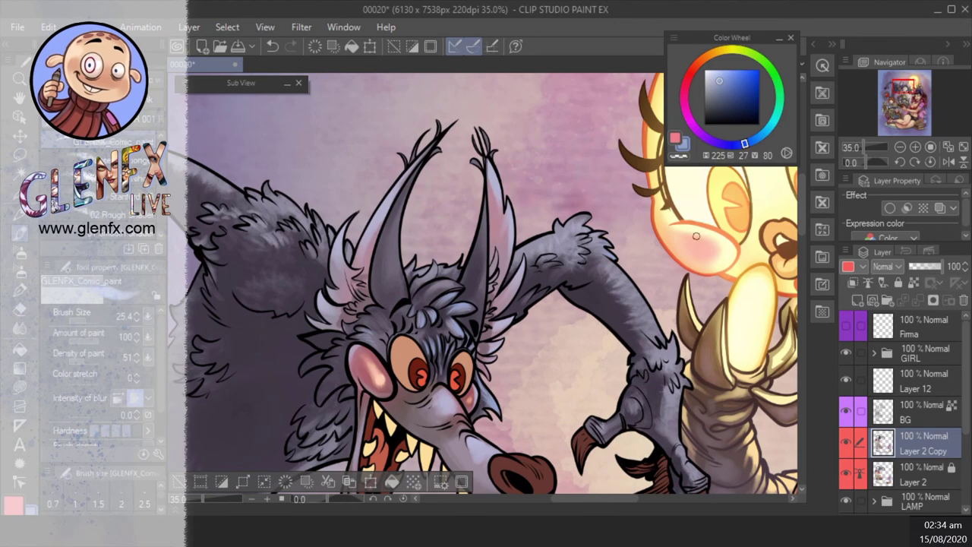
- Lasso-fill shadow shapes at the base of the wolf's ear fur, sampling dark violet (hue 270, saturation 18, value 27) and mauve (hue 332, saturation 19, value 49)
{"action": "key", "text": "u"}
{"action": "scroll", "coordinate": [481, 356], "scroll_direction": "up", "scroll_amount": 4}
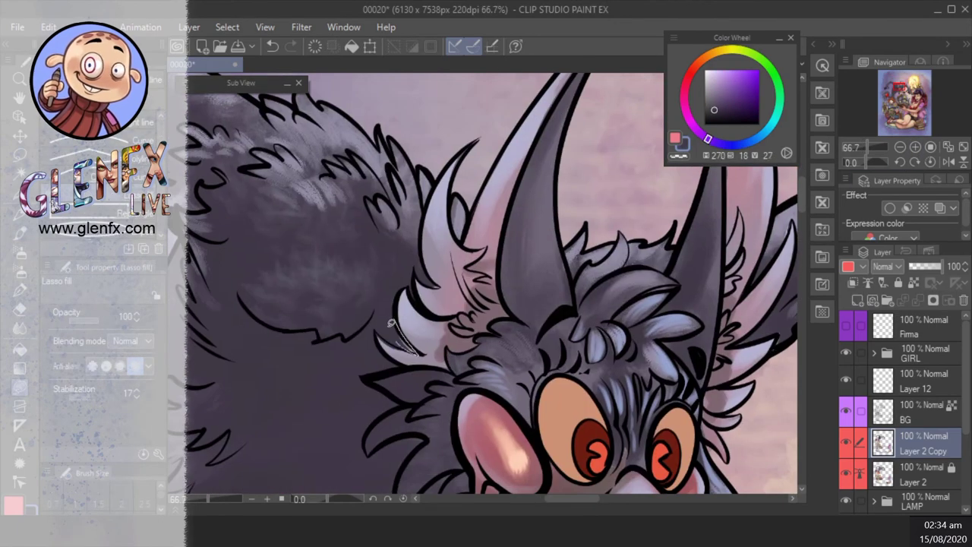
{"action": "scroll", "coordinate": [419, 234], "scroll_direction": "up", "scroll_amount": 1}
{"action": "left_click", "coordinate": [452, 323], "text": "alt"}
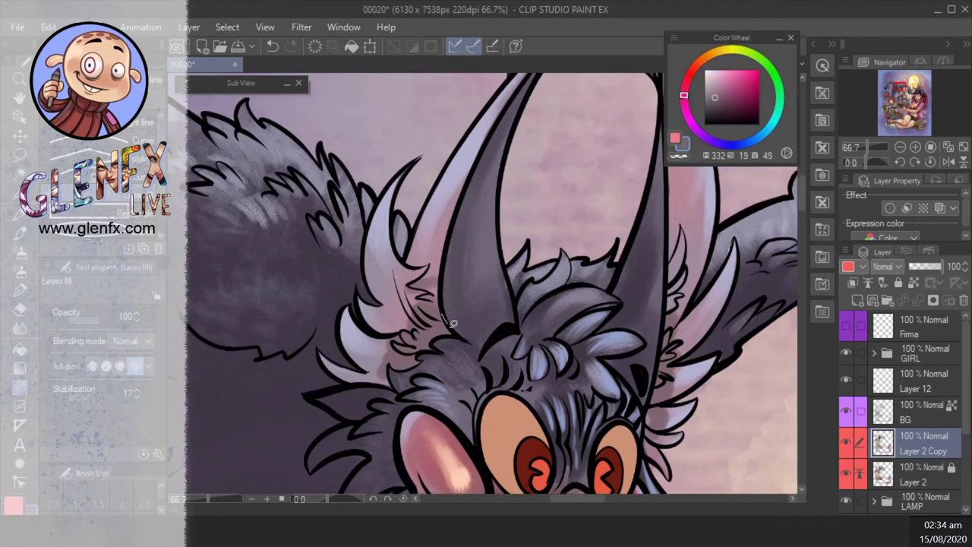
- Lasso-fill pointed pale blue fur highlights (hue 231, saturation 21, value 71) on the wolf's ear base, head tuft, brow and cheek fur
{"action": "left_click", "coordinate": [429, 354], "text": "alt"}
{"action": "scroll", "coordinate": [456, 319], "scroll_direction": "up", "scroll_amount": 1}
{"action": "mouse_move", "coordinate": [477, 298]}
{"action": "left_mouse_down"}
{"action": "mouse_move", "coordinate": [480, 346]}
{"action": "mouse_move", "coordinate": [492, 333]}
{"action": "mouse_move", "coordinate": [492, 348]}
{"action": "left_mouse_up"}
{"action": "mouse_move", "coordinate": [532, 312]}
{"action": "left_mouse_down"}
{"action": "mouse_move", "coordinate": [562, 342]}
{"action": "mouse_move", "coordinate": [584, 342]}
{"action": "left_mouse_up"}
{"action": "scroll", "coordinate": [653, 313], "scroll_direction": "down", "scroll_amount": 1}
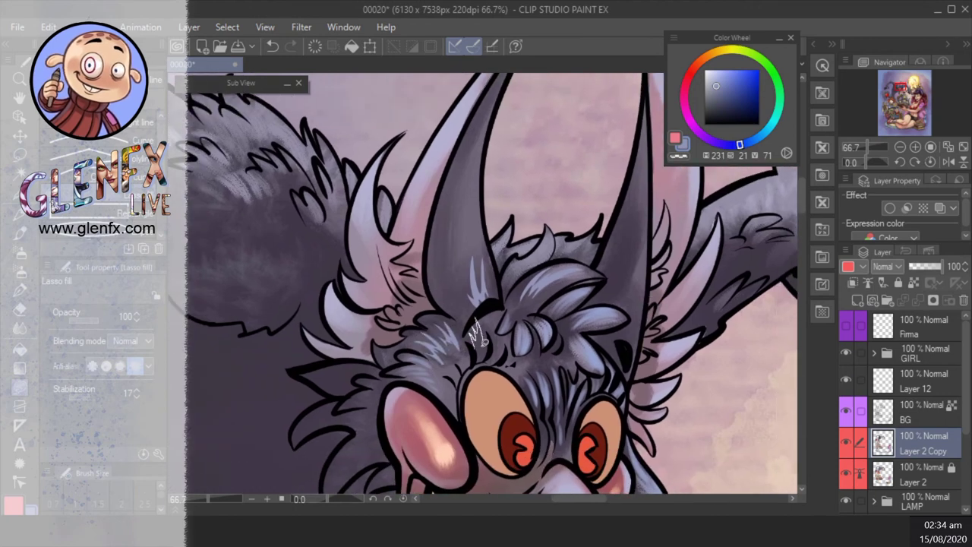
{"action": "mouse_move", "coordinate": [483, 342]}
{"action": "left_mouse_down"}
{"action": "mouse_move", "coordinate": [478, 319]}
{"action": "mouse_move", "coordinate": [495, 356]}
{"action": "left_mouse_up"}
{"action": "left_click_drag", "start_coordinate": [455, 298], "coordinate": [457, 299]}
{"action": "scroll", "coordinate": [459, 304], "scroll_direction": "down", "scroll_amount": 3}
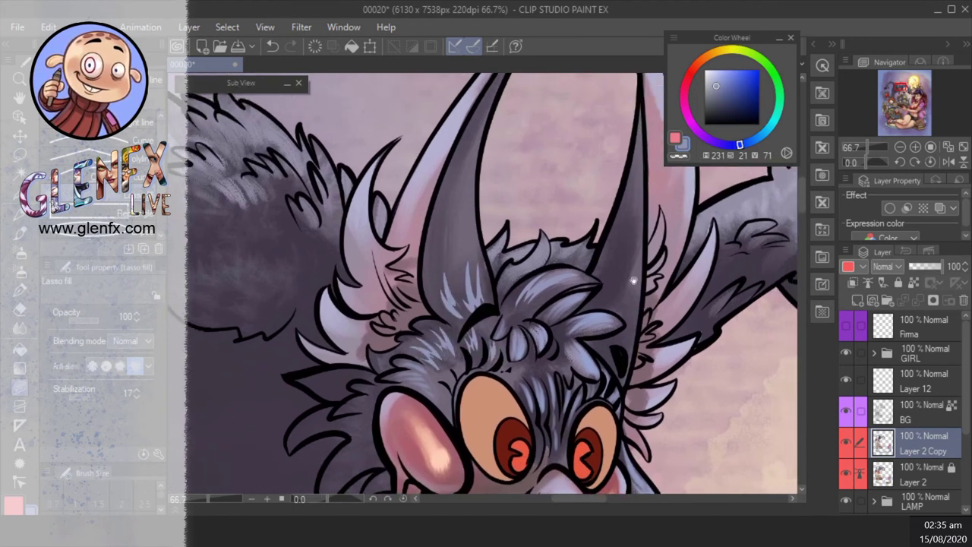
{"action": "scroll", "coordinate": [456, 349], "scroll_direction": "up", "scroll_amount": 2}
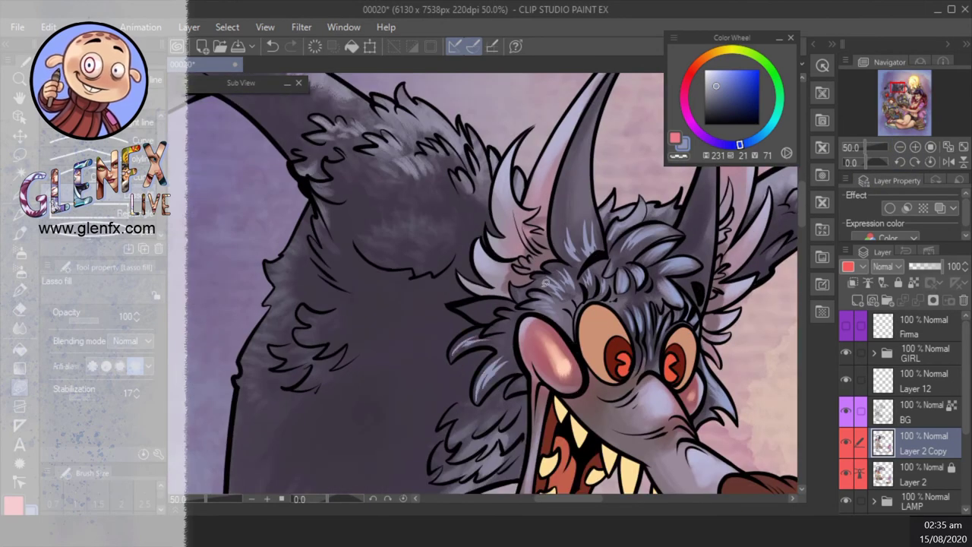
- Lasso-fill pointed pale blue highlights (hue 231, saturation 21, value 71) on the cheek fur tufts beside the wolf's pink cheek
{"action": "left_click_drag", "start_coordinate": [505, 343], "coordinate": [488, 354]}
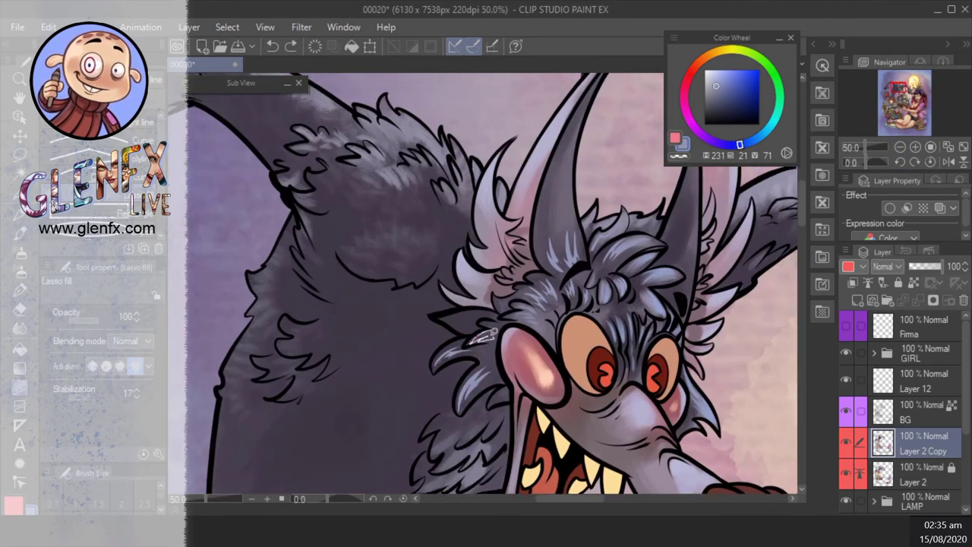
{"action": "left_click_drag", "start_coordinate": [464, 322], "coordinate": [573, 288]}
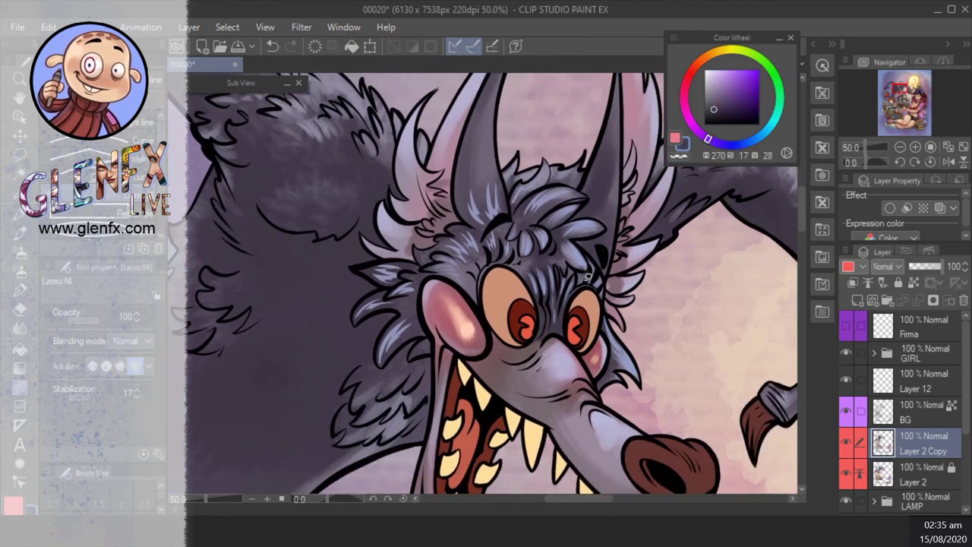
{"action": "scroll", "coordinate": [586, 277], "scroll_direction": "down", "scroll_amount": 2}
{"action": "scroll", "coordinate": [524, 298], "scroll_direction": "up", "scroll_amount": 2}
{"action": "left_click", "coordinate": [524, 298], "text": "alt"}
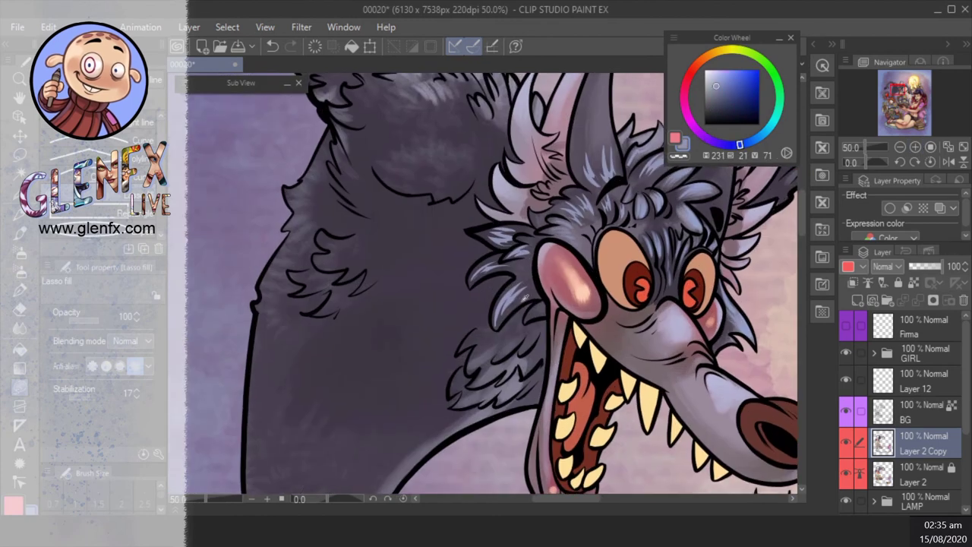
- Lasso-fill pale blue highlights on the overlapping fur locks of the wolf's neck, behind the open mouth
{"action": "left_click_drag", "start_coordinate": [457, 380], "coordinate": [453, 404]}
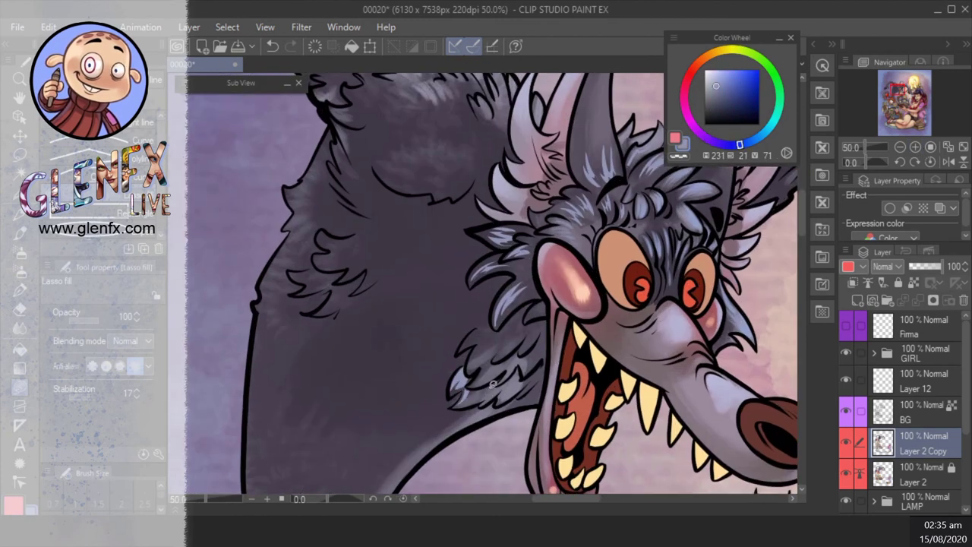
{"action": "mouse_move", "coordinate": [503, 383]}
{"action": "left_mouse_down"}
{"action": "mouse_move", "coordinate": [511, 357]}
{"action": "mouse_move", "coordinate": [538, 341]}
{"action": "mouse_move", "coordinate": [534, 355]}
{"action": "left_mouse_up"}
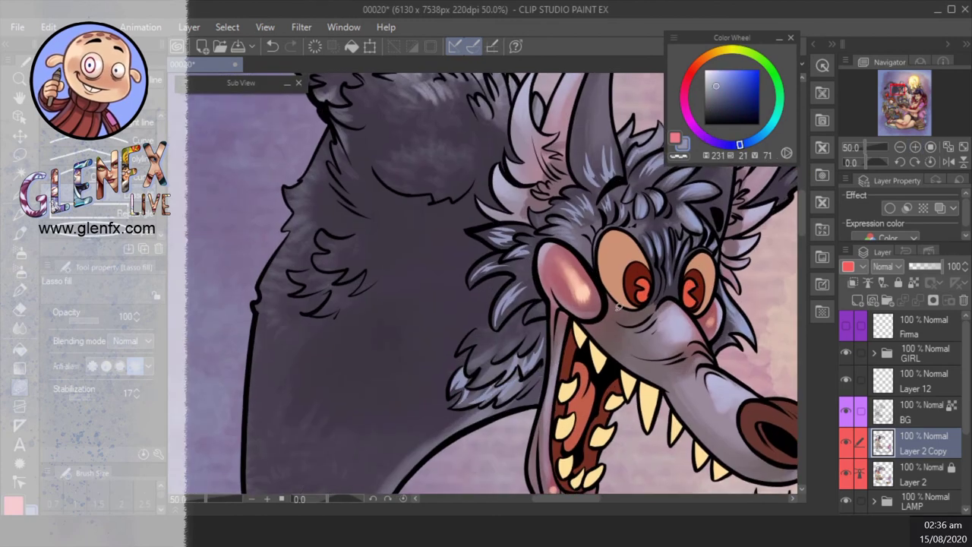
{"action": "left_click_drag", "start_coordinate": [475, 414], "coordinate": [439, 427]}
{"action": "left_click_drag", "start_coordinate": [636, 304], "coordinate": [646, 329]}
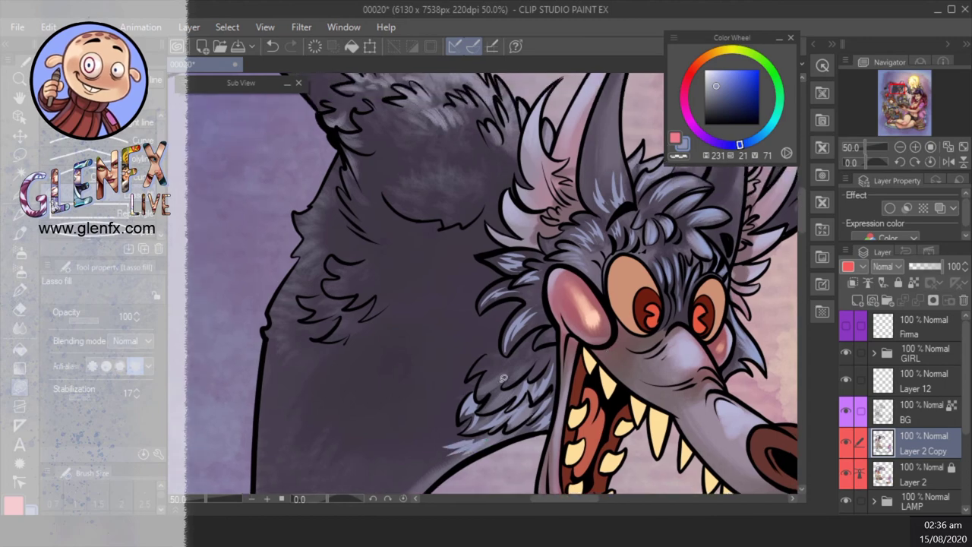
{"action": "left_click_drag", "start_coordinate": [507, 363], "coordinate": [484, 392]}
{"action": "left_click_drag", "start_coordinate": [537, 373], "coordinate": [545, 355]}
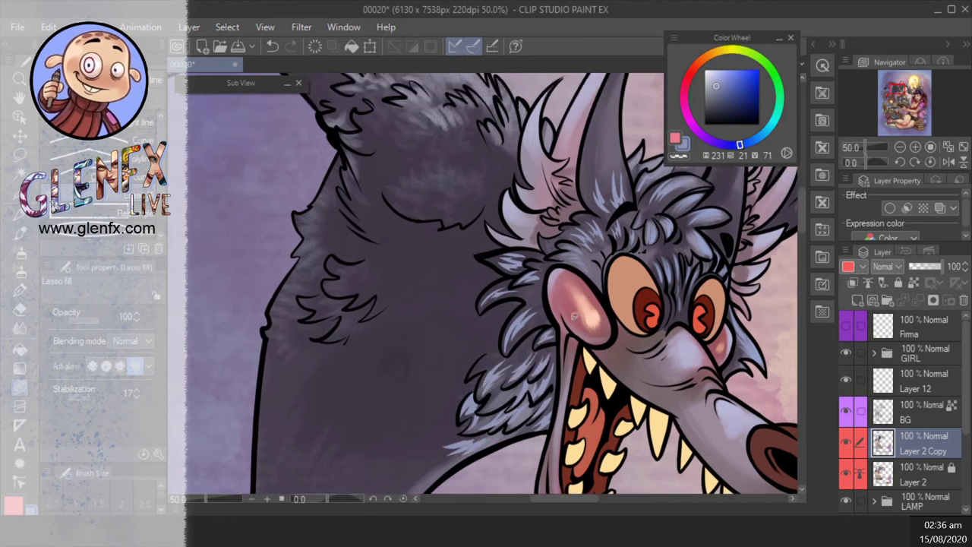
- Lasso-fill pale blue strands on the small belly tuft and on the knee fur behind the clown's hair
{"action": "scroll", "coordinate": [503, 395], "scroll_direction": "down", "scroll_amount": 3}
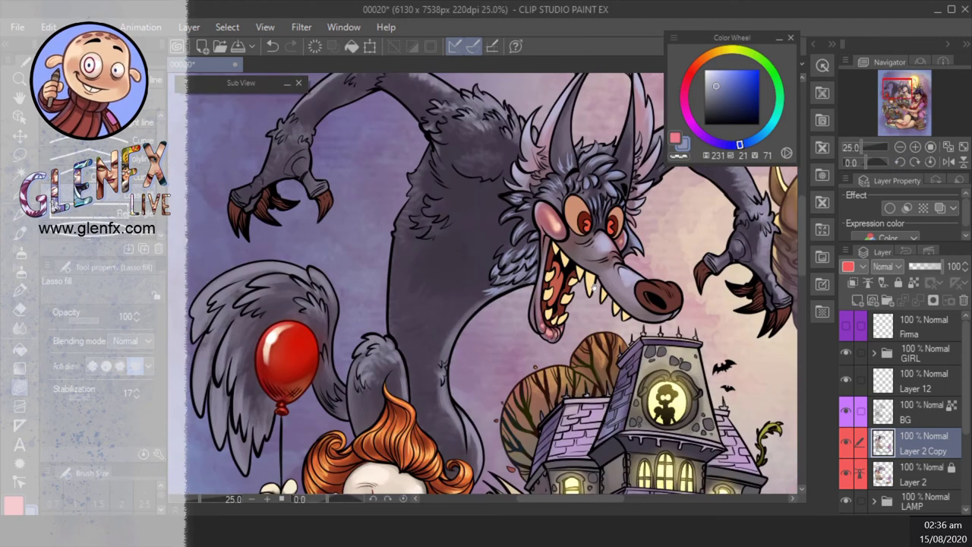
{"action": "scroll", "coordinate": [485, 436], "scroll_direction": "up", "scroll_amount": 2}
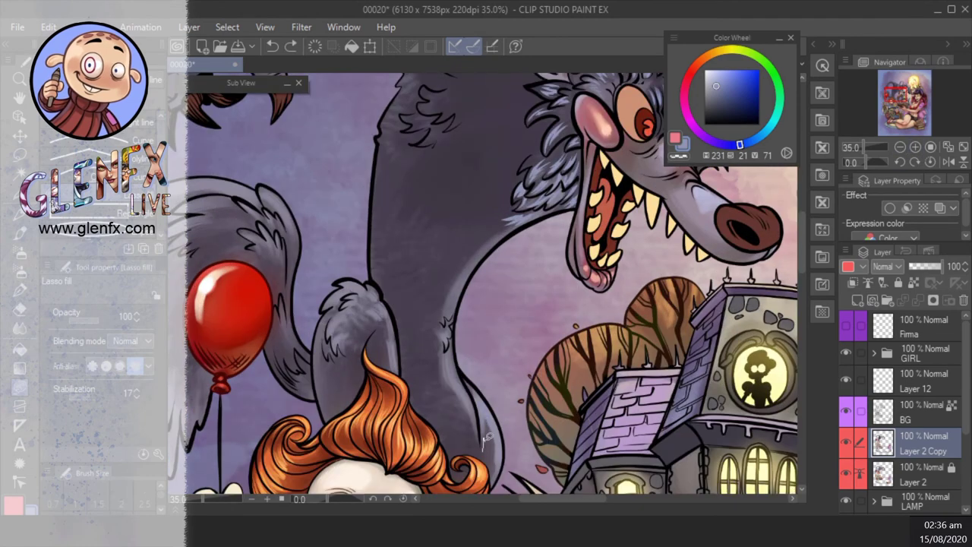
{"action": "left_click_drag", "start_coordinate": [443, 340], "coordinate": [467, 348]}
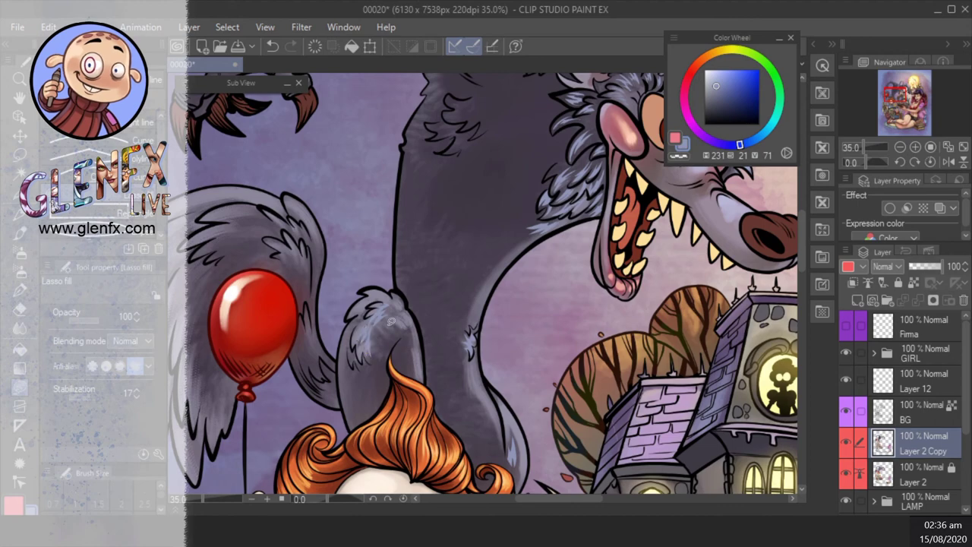
{"action": "mouse_move", "coordinate": [407, 291]}
{"action": "left_mouse_down"}
{"action": "mouse_move", "coordinate": [364, 304]}
{"action": "mouse_move", "coordinate": [419, 357]}
{"action": "left_mouse_up"}
{"action": "left_click_drag", "start_coordinate": [414, 317], "coordinate": [424, 358]}
- Lasso-fill pale blue highlights along the curved base of the wolf's tail beside the red balloon
{"action": "left_click_drag", "start_coordinate": [440, 302], "coordinate": [436, 357]}
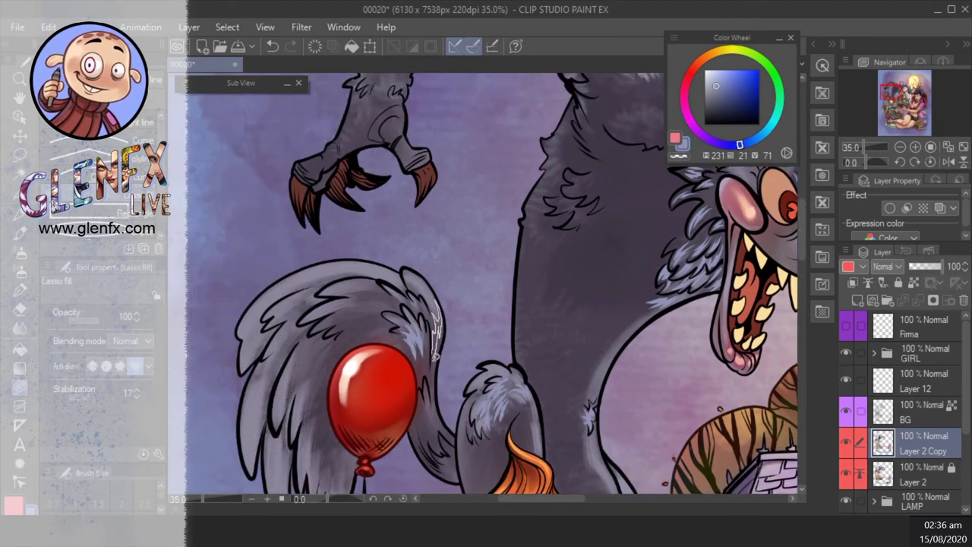
{"action": "left_click_drag", "start_coordinate": [400, 307], "coordinate": [432, 309]}
{"action": "left_click_drag", "start_coordinate": [454, 415], "coordinate": [465, 429]}
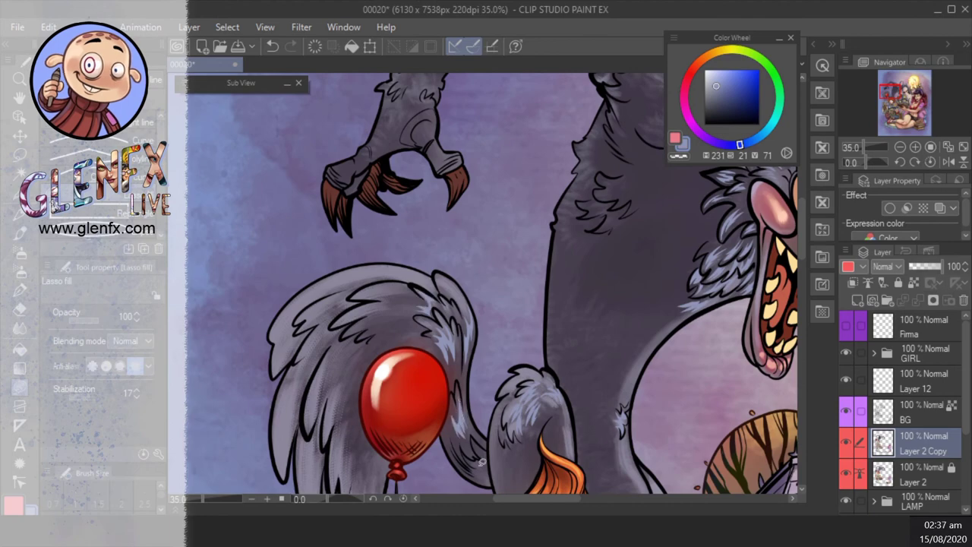
{"action": "left_click_drag", "start_coordinate": [483, 462], "coordinate": [471, 444]}
- Lasso-fill long pale blue strands on the upper and outer locks of the wolf's tail around the balloon
{"action": "left_click_drag", "start_coordinate": [478, 307], "coordinate": [541, 316]}
{"action": "left_click_drag", "start_coordinate": [692, 195], "coordinate": [532, 99]}
{"action": "mouse_move", "coordinate": [475, 300]}
{"action": "left_mouse_down"}
{"action": "mouse_move", "coordinate": [499, 338]}
{"action": "mouse_move", "coordinate": [493, 357]}
{"action": "mouse_move", "coordinate": [503, 323]}
{"action": "mouse_move", "coordinate": [529, 327]}
{"action": "left_mouse_up"}
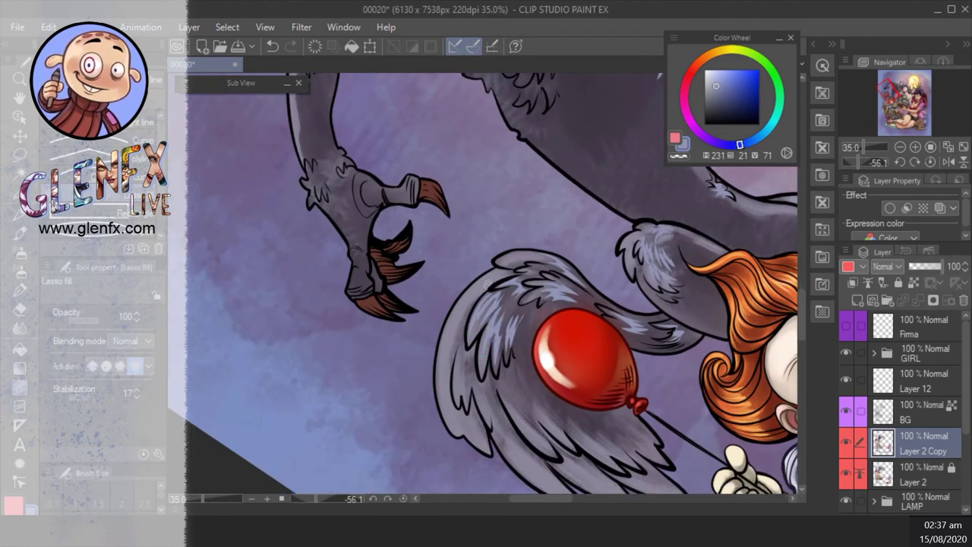
{"action": "left_click_drag", "start_coordinate": [456, 346], "coordinate": [473, 300]}
{"action": "left_click_drag", "start_coordinate": [444, 368], "coordinate": [484, 281]}
{"action": "mouse_move", "coordinate": [461, 388]}
{"action": "left_mouse_down"}
{"action": "mouse_move", "coordinate": [465, 354]}
{"action": "mouse_move", "coordinate": [511, 444]}
{"action": "mouse_move", "coordinate": [417, 409]}
{"action": "mouse_move", "coordinate": [436, 363]}
{"action": "mouse_move", "coordinate": [480, 348]}
{"action": "left_mouse_up"}
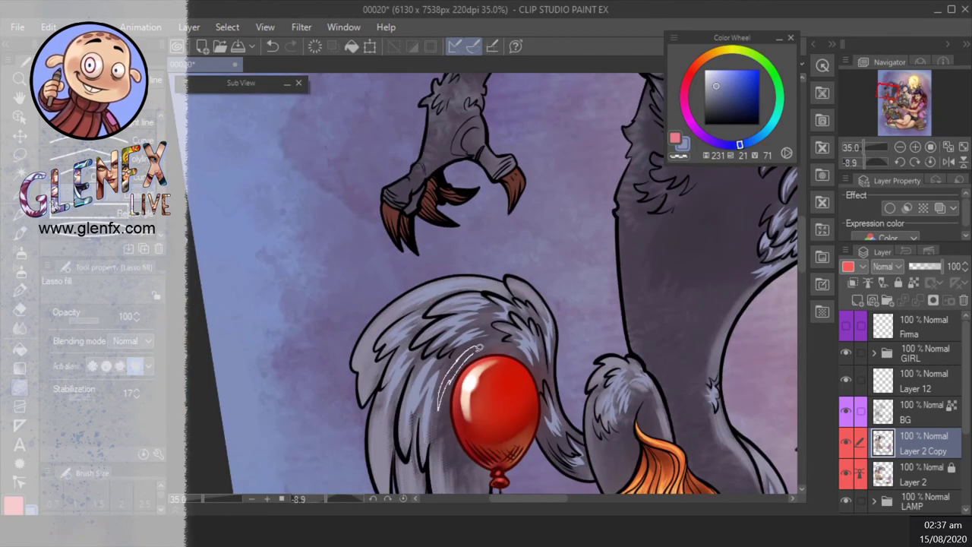
- Paint pale blue highlights and dark violet shading (hue 270, saturation 17, value 32) on the wolf's raised hand and forearm with Painterly (Sponge), size 67
{"action": "scroll", "coordinate": [539, 326], "scroll_direction": "down", "scroll_amount": 5}
{"action": "scroll", "coordinate": [532, 127], "scroll_direction": "up", "scroll_amount": 5}
{"action": "key", "text": "b"}
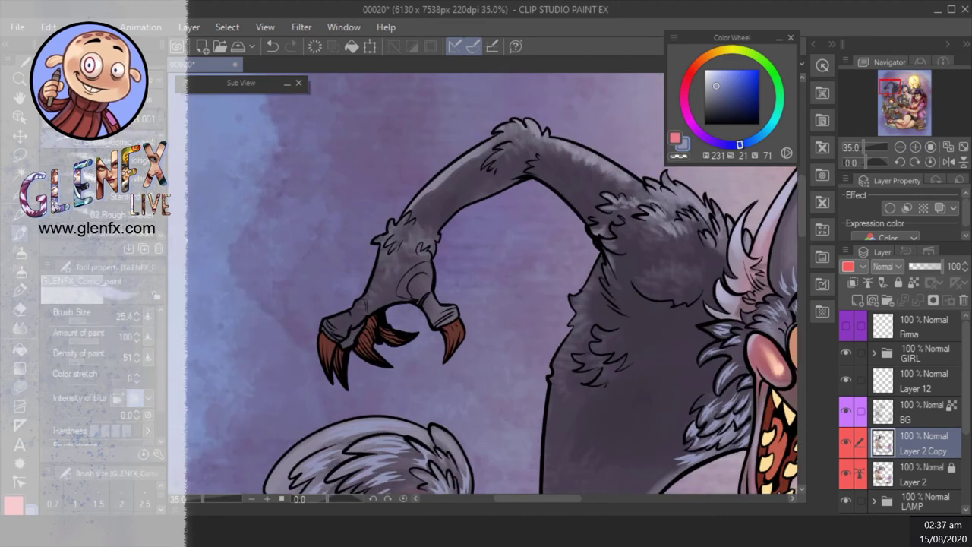
{"action": "left_click_drag", "start_coordinate": [436, 328], "coordinate": [464, 380]}
{"action": "key", "text": "b"}
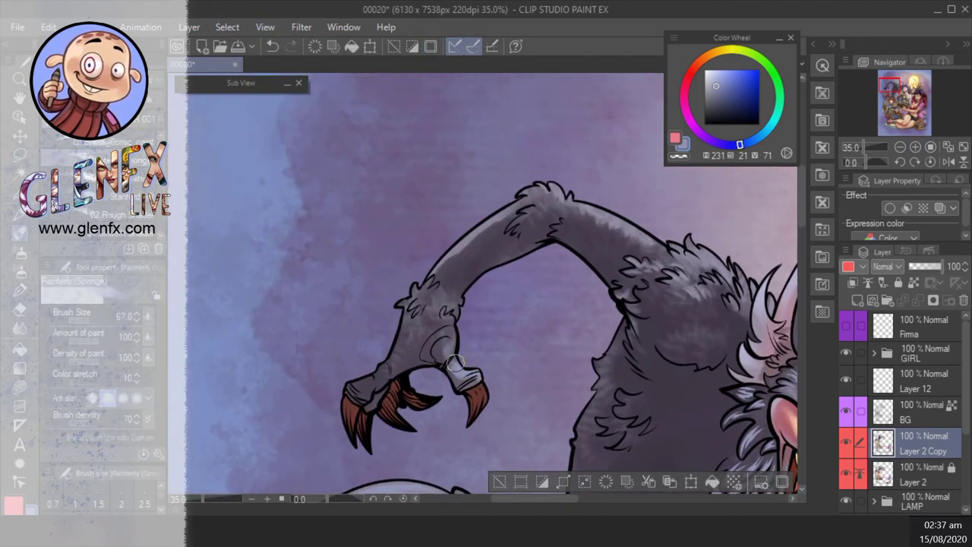
{"action": "mouse_move", "coordinate": [357, 390]}
{"action": "left_mouse_down"}
{"action": "mouse_move", "coordinate": [404, 338]}
{"action": "mouse_move", "coordinate": [444, 319]}
{"action": "mouse_move", "coordinate": [467, 289]}
{"action": "mouse_move", "coordinate": [524, 251]}
{"action": "mouse_move", "coordinate": [418, 281]}
{"action": "left_mouse_up"}
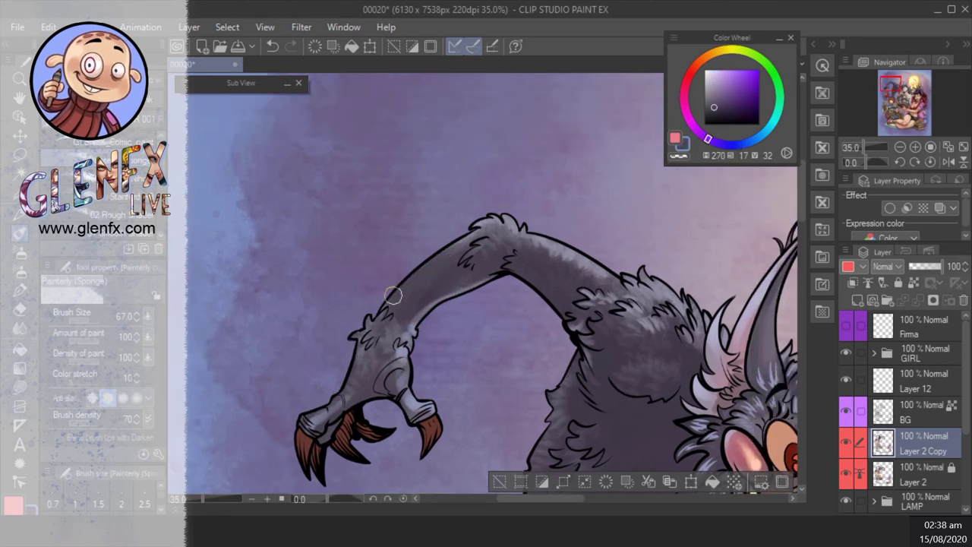
- Airbrush a pale yellow rim light (hue 60, saturation 23, value 100) on the wolf's fur edges with the Soft brush at size 406.8
{"action": "scroll", "coordinate": [899, 160], "scroll_direction": "down", "scroll_amount": 4}
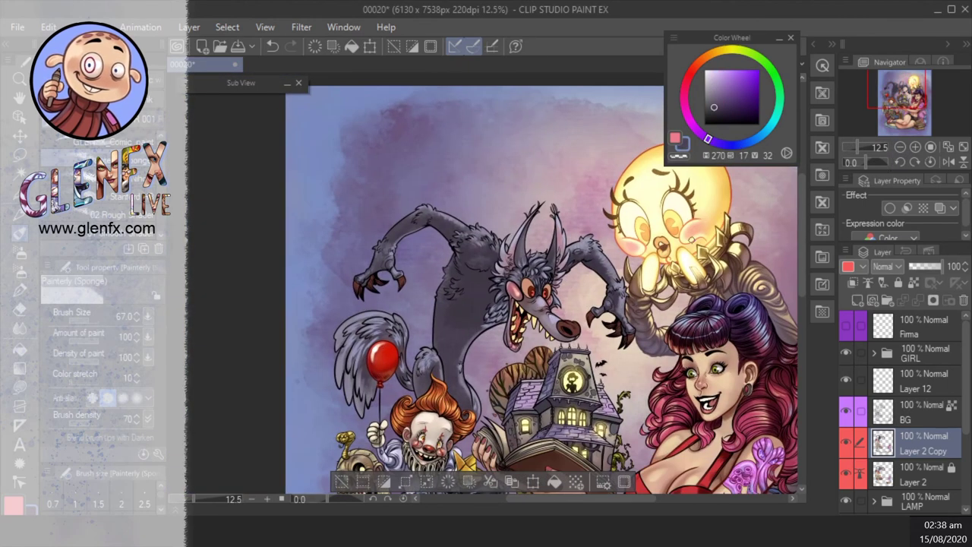
{"action": "scroll", "coordinate": [887, 152], "scroll_direction": "up", "scroll_amount": 4}
{"action": "left_click", "coordinate": [27, 307]}
{"action": "left_click_drag", "start_coordinate": [608, 251], "coordinate": [395, 338]}
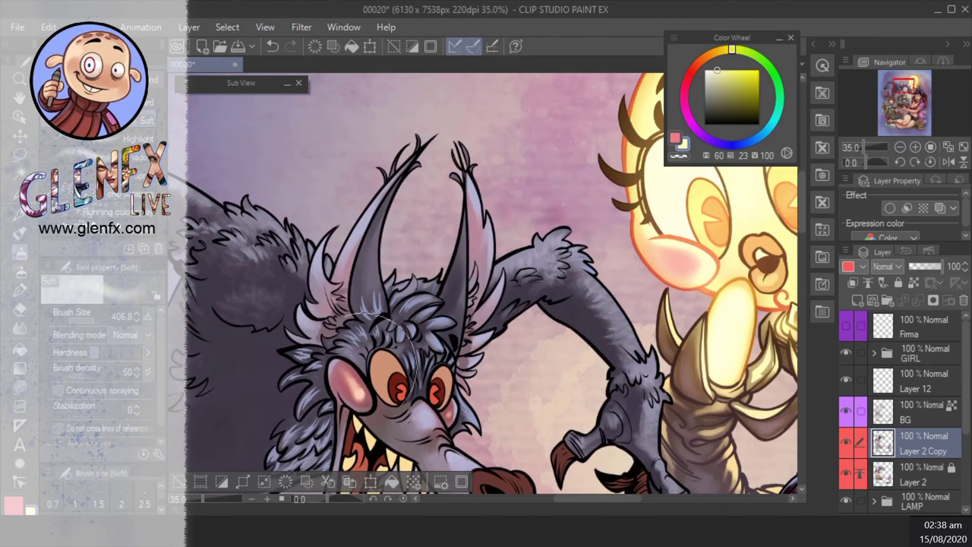
{"action": "mouse_move", "coordinate": [180, 297]}
{"action": "left_mouse_down"}
{"action": "mouse_move", "coordinate": [347, 217]}
{"action": "mouse_move", "coordinate": [298, 314]}
{"action": "mouse_move", "coordinate": [311, 326]}
{"action": "mouse_move", "coordinate": [319, 255]}
{"action": "mouse_move", "coordinate": [328, 250]}
{"action": "left_mouse_up"}
- Undo the last change and lasso-fill the edge of the wolf's back with a sampled warm grey (hue 22, saturation 7, value 45)
{"action": "left_click", "coordinate": [349, 216], "text": "alt"}
{"action": "key", "text": "u"}
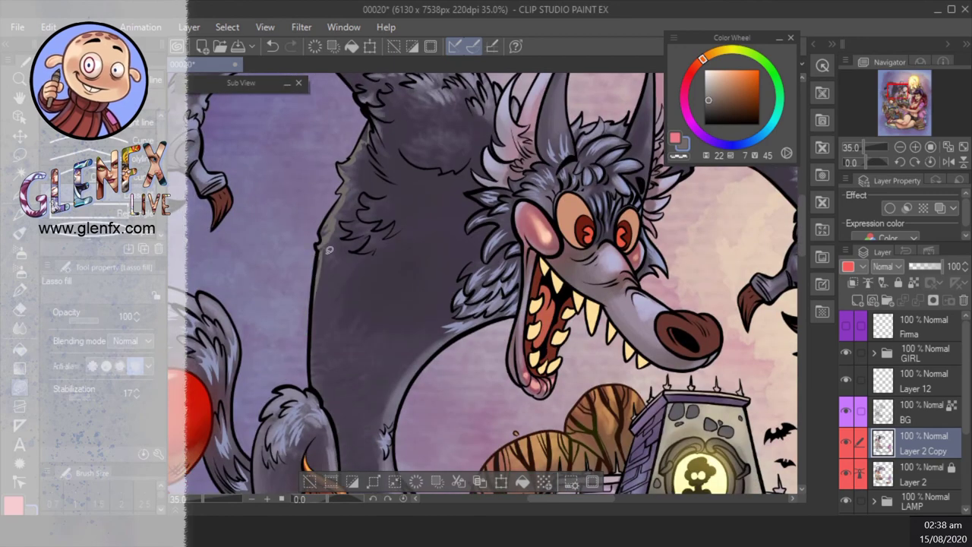
{"action": "key", "text": "ctrl+z"}
{"action": "left_click_drag", "start_coordinate": [357, 193], "coordinate": [328, 250]}
{"action": "left_click_drag", "start_coordinate": [353, 196], "coordinate": [410, 268]}
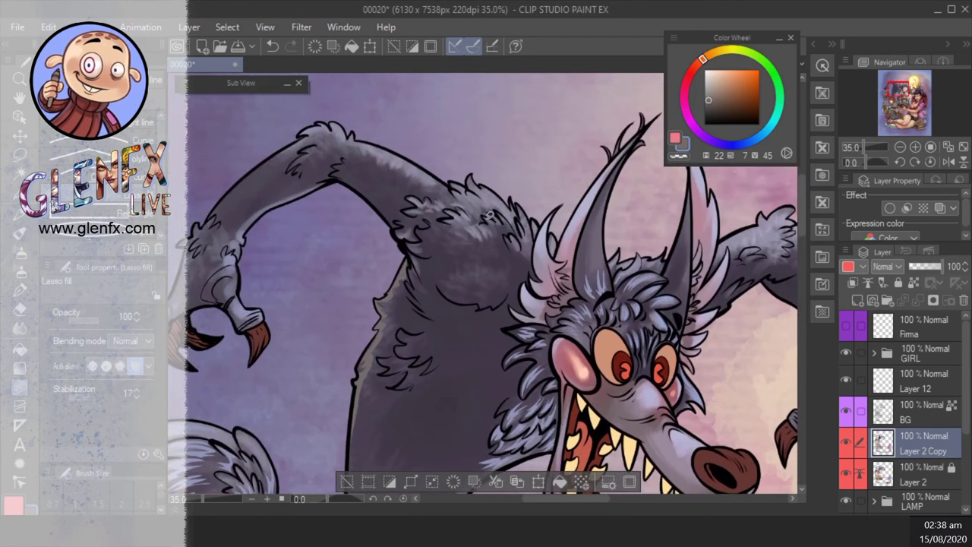
- Brush the warm grey into the fur of the wolf's shoulder with the Painterly (Sponge) brush at size 67
{"action": "key", "text": "b"}
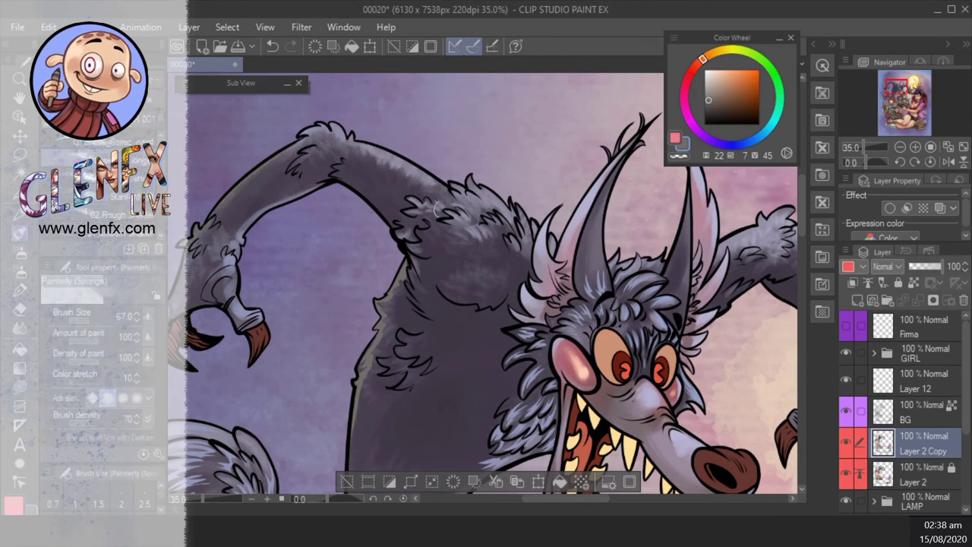
{"action": "left_click_drag", "start_coordinate": [436, 210], "coordinate": [322, 195]}
{"action": "left_click_drag", "start_coordinate": [882, 147], "coordinate": [879, 159]}
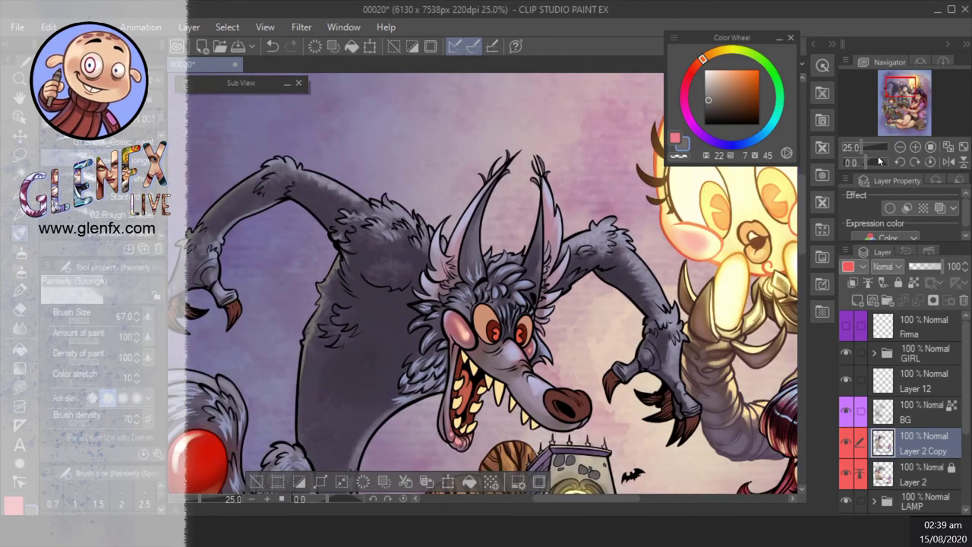
- Set up a Background to transparent 2 gradient in sampled yellow (hue 58, saturation 38, value 100) and add a layer above Layer 2 Copy
{"action": "left_click", "coordinate": [30, 386]}
{"action": "left_click", "coordinate": [748, 182], "text": "alt"}
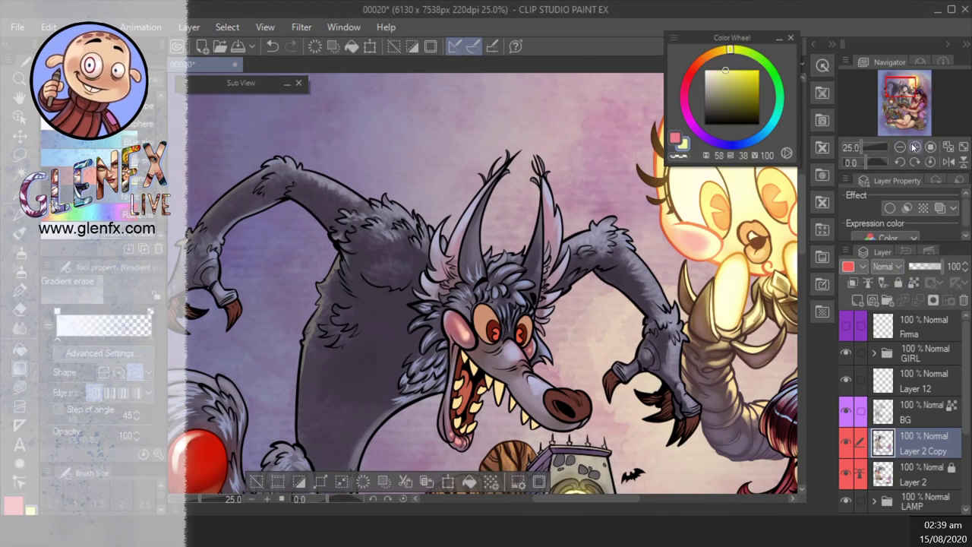
{"action": "key", "text": "ctrl+minus"}
{"action": "left_click", "coordinate": [114, 120]}
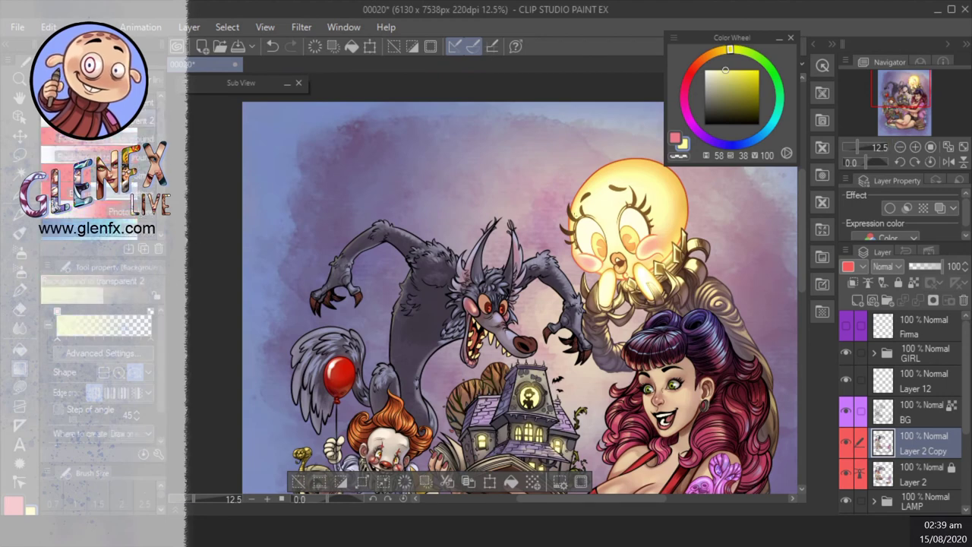
{"action": "key", "text": "ctrl+shift+n"}
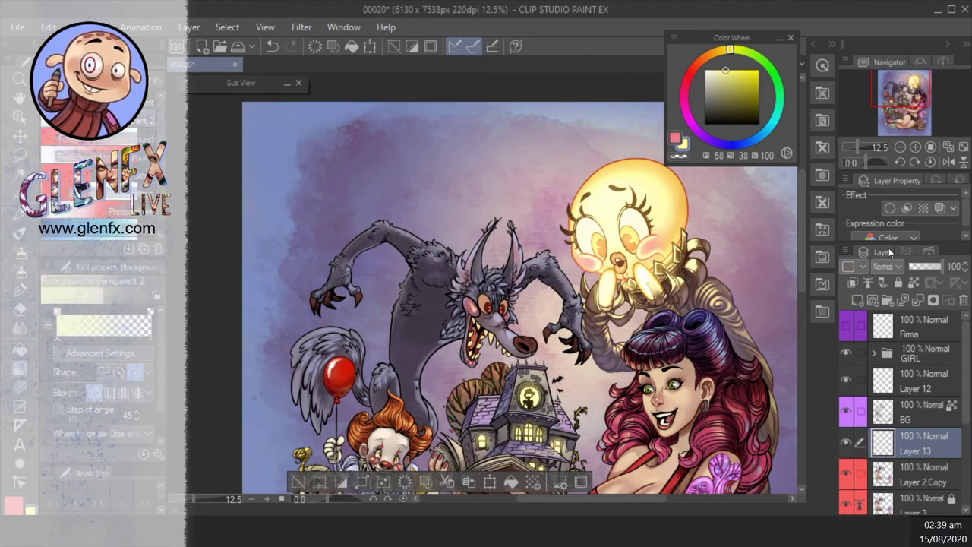
- Try Add, Pin light and Brightness blending on the new yellow light layer, then set it to Multiply
{"action": "left_click", "coordinate": [888, 267]}
{"action": "left_click", "coordinate": [893, 168]}
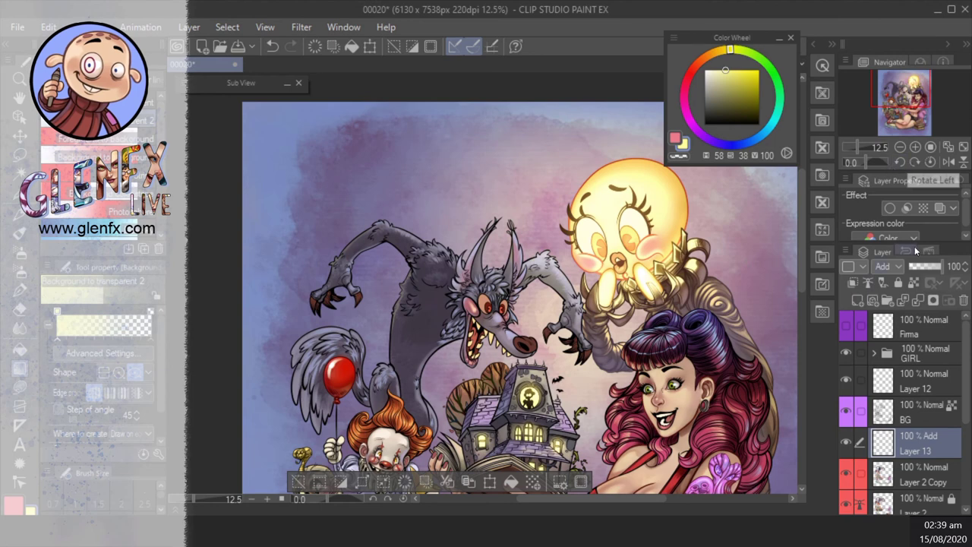
{"action": "scroll", "coordinate": [896, 267], "scroll_direction": "down", "scroll_amount": 5}
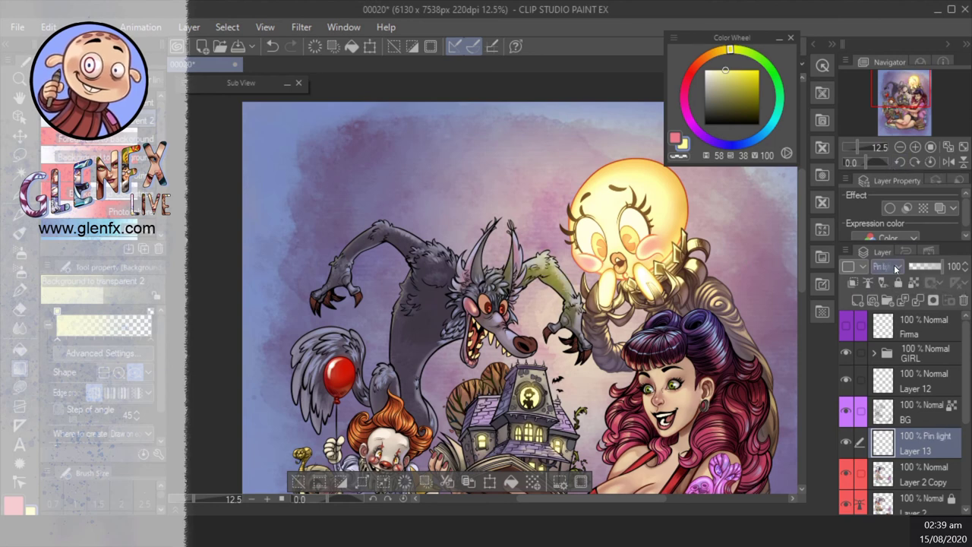
{"action": "scroll", "coordinate": [896, 267], "scroll_direction": "down", "scroll_amount": 10}
{"action": "left_click", "coordinate": [896, 267]}
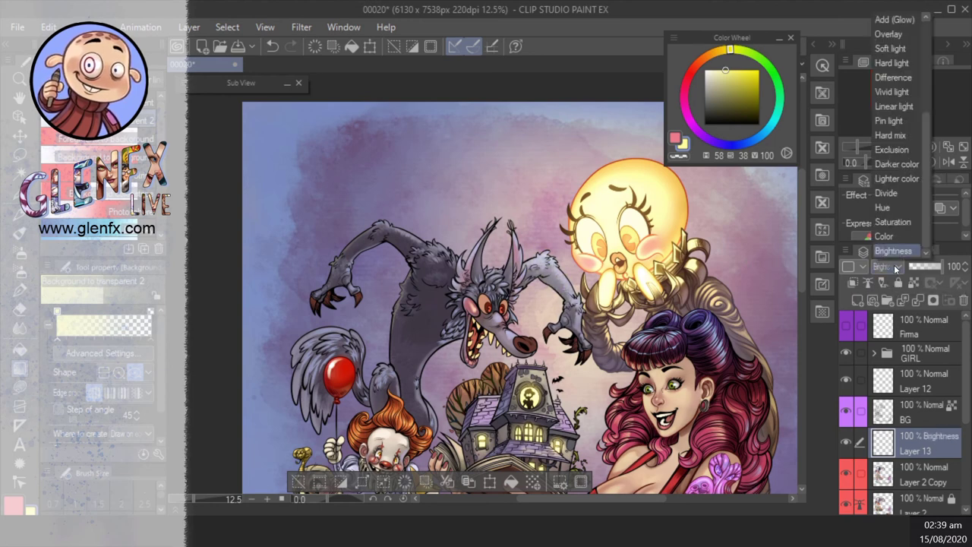
{"action": "scroll", "coordinate": [896, 268], "scroll_direction": "up", "scroll_amount": 15}
{"action": "left_click", "coordinate": [885, 270]}
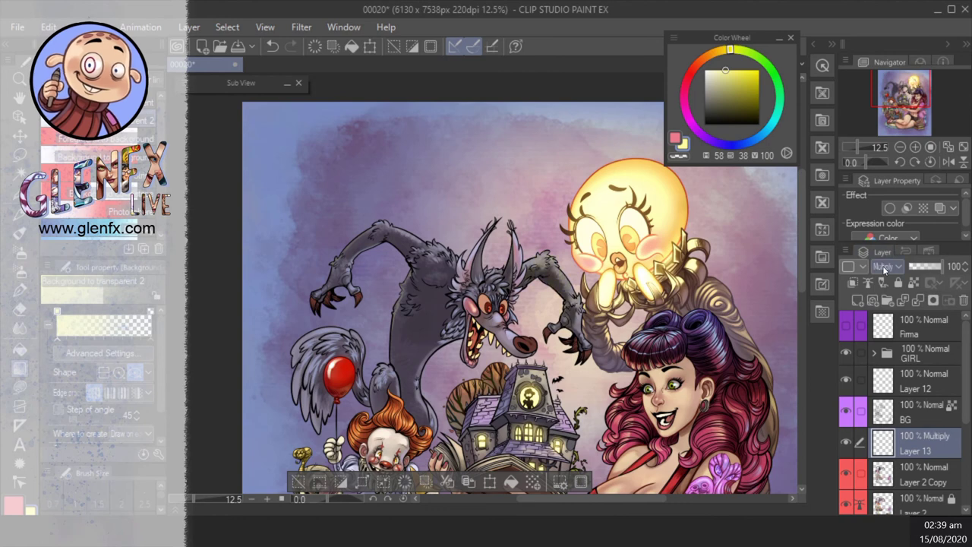
- Airbrush pale yellow over the wolf's head and shoulders on the Multiply layer with the Soft brush at size 389.9, and undo the layer's removal
{"action": "left_click", "coordinate": [21, 253]}
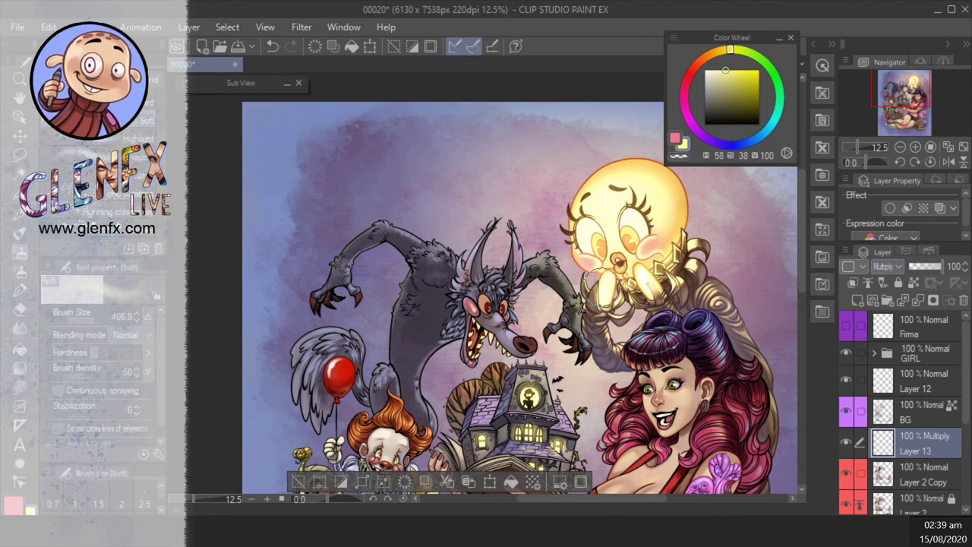
{"action": "key", "text": "bracketleft"}
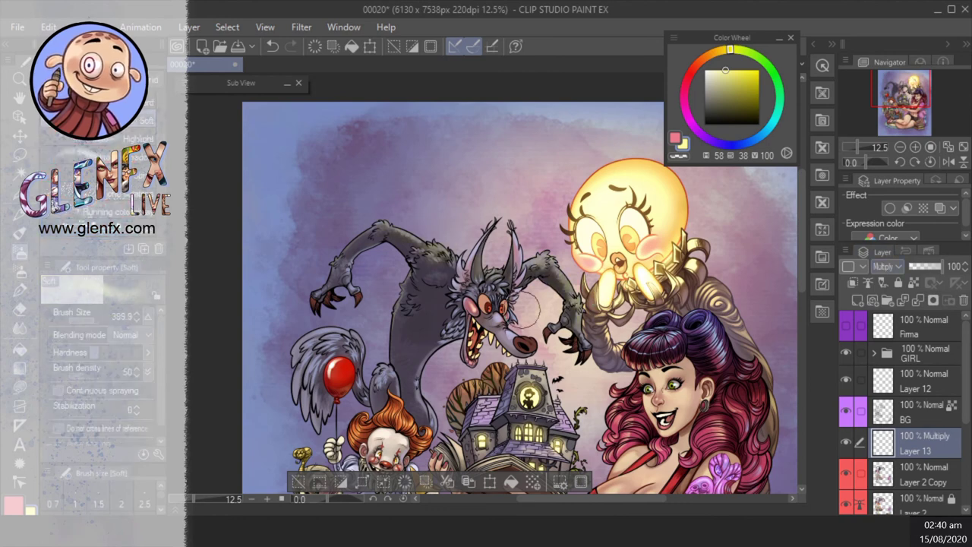
{"action": "left_click_drag", "start_coordinate": [524, 307], "coordinate": [486, 285]}
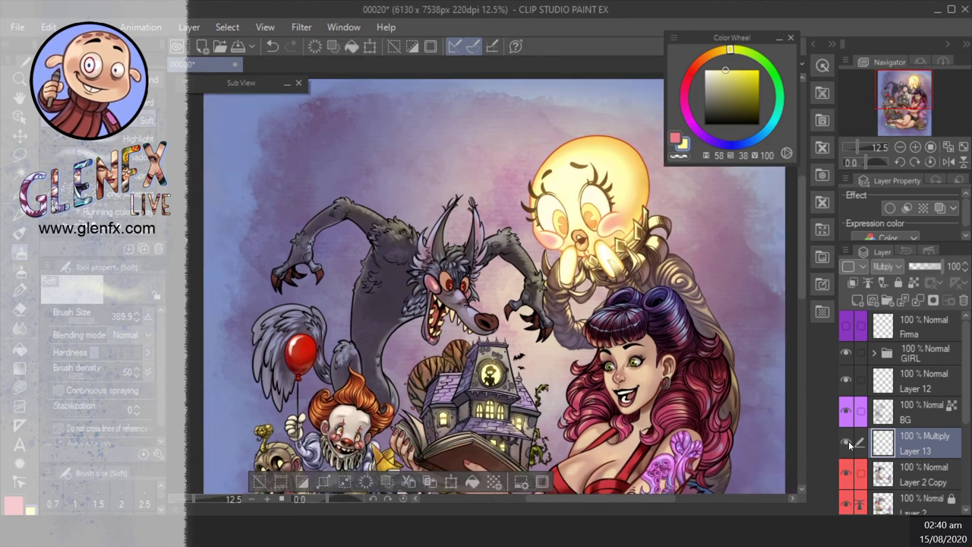
{"action": "left_click", "coordinate": [963, 301]}
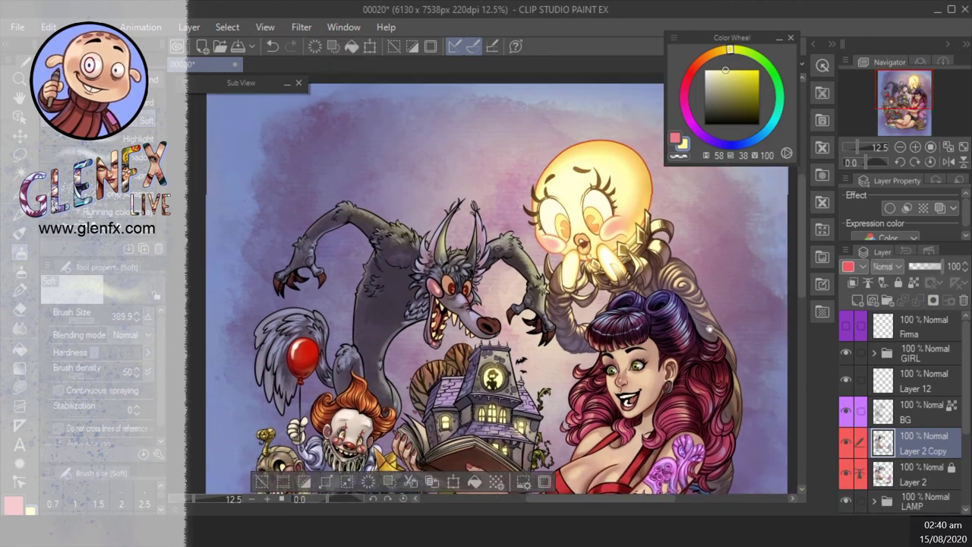
{"action": "key", "text": "ctrl+z"}
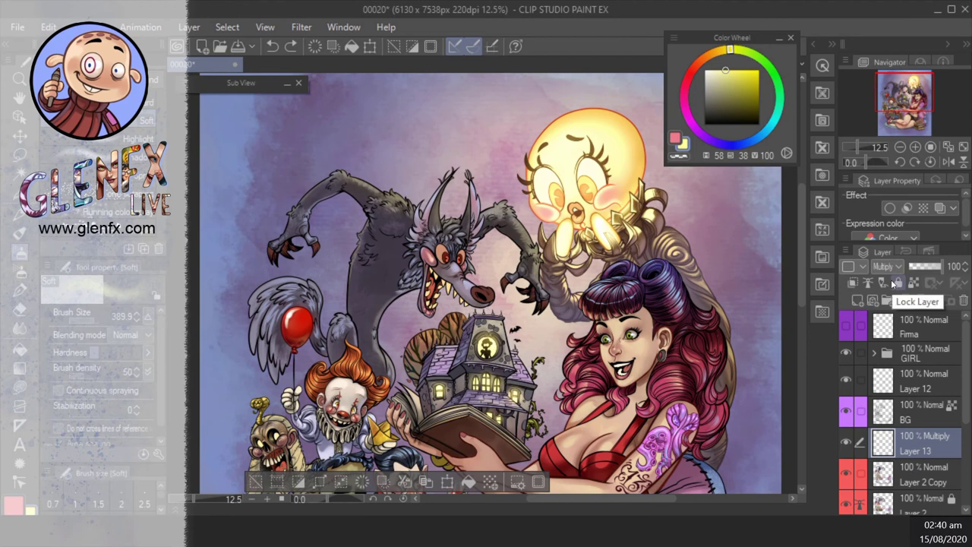
- Set the yellow light layer to Glow dodge at 61% opacity and merge it into Layer 2 Copy
{"action": "scroll", "coordinate": [891, 266], "scroll_direction": "down", "scroll_amount": 8}
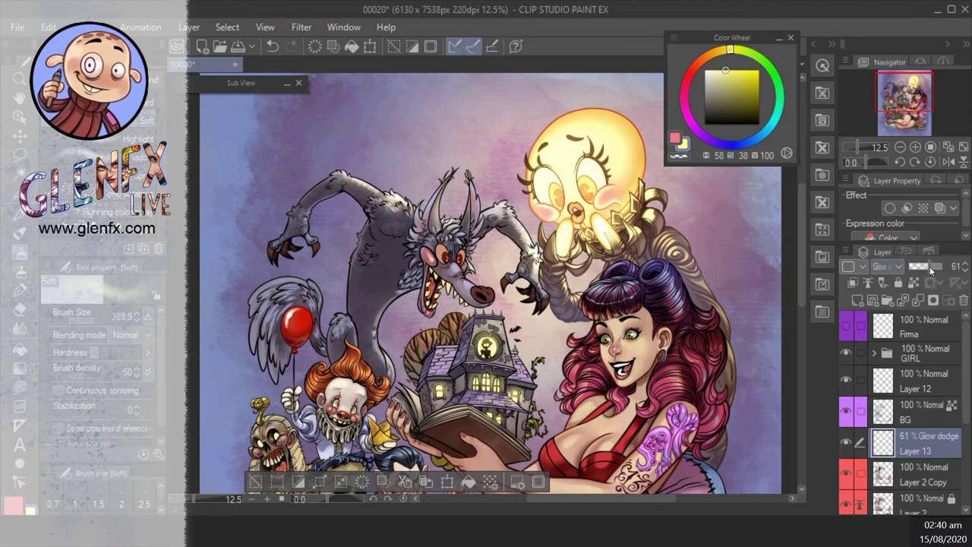
{"action": "left_click", "coordinate": [920, 300]}
{"action": "scroll", "coordinate": [522, 199], "scroll_direction": "up", "scroll_amount": 4}
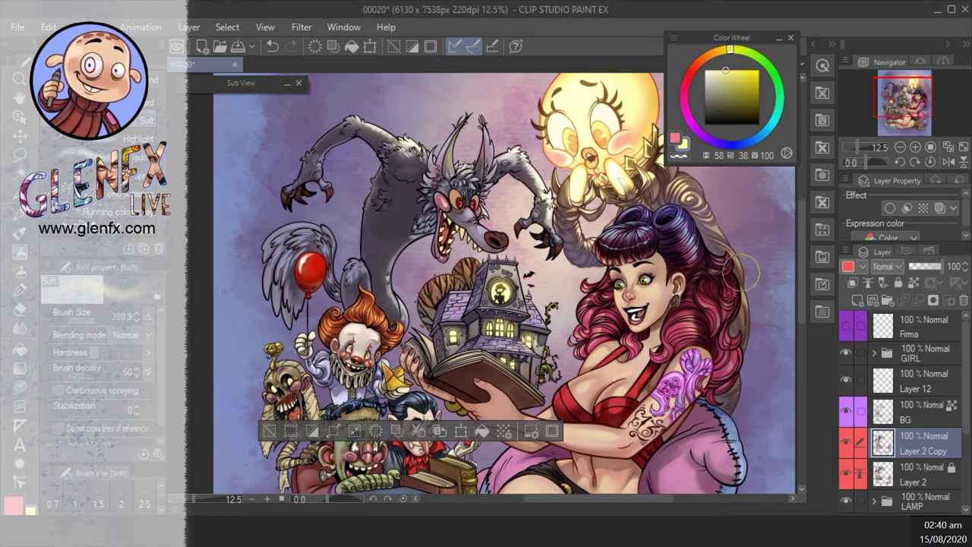
- Select the wolf's eyeballs and airbrush them with the Soft brush, using light peach (hue 20, saturation 38, value 99) for the lit areas
{"action": "key", "text": "g"}
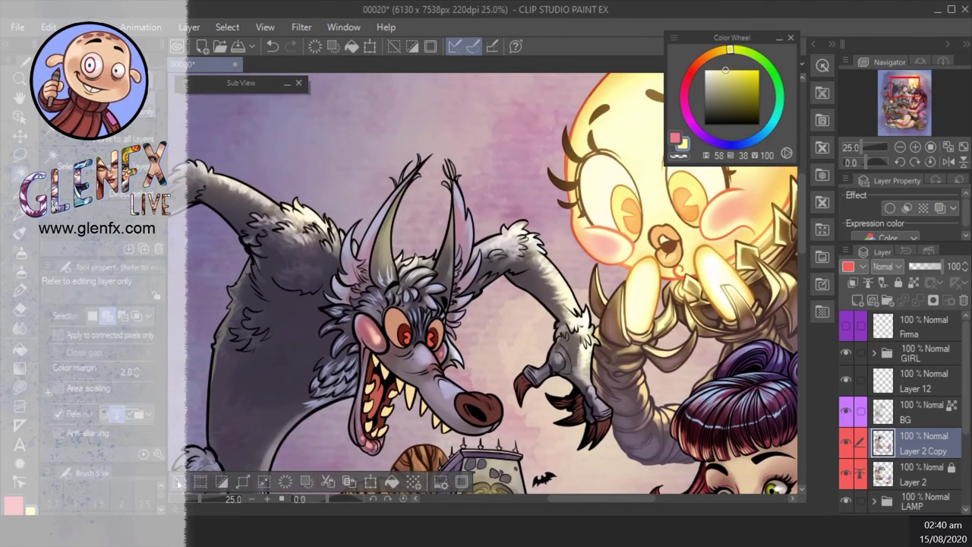
{"action": "scroll", "coordinate": [216, 254], "scroll_direction": "up", "scroll_amount": 2}
{"action": "key", "text": "b"}
{"action": "key", "text": "b"}
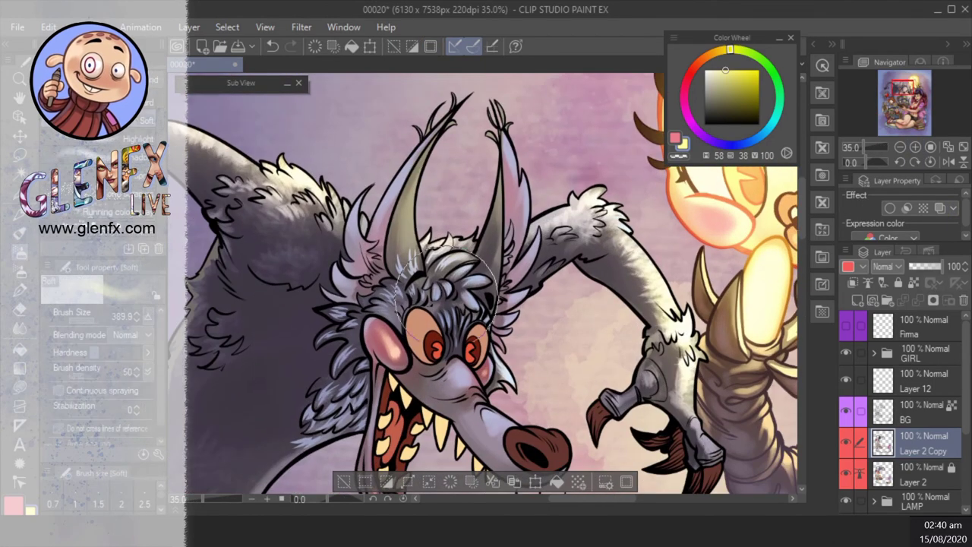
{"action": "left_click", "coordinate": [440, 313], "text": "alt"}
{"action": "mouse_move", "coordinate": [444, 308]}
{"action": "left_mouse_down"}
{"action": "mouse_move", "coordinate": [413, 357]}
{"action": "mouse_move", "coordinate": [486, 364]}
{"action": "left_mouse_up"}
{"action": "key", "text": "bracketleft"}
{"action": "left_click", "coordinate": [727, 68]}
{"action": "left_click", "coordinate": [725, 70]}
{"action": "key", "text": "bracketleft"}
{"action": "key", "text": "bracketleft"}
{"action": "key", "text": "bracketleft"}
{"action": "left_click_drag", "start_coordinate": [430, 303], "coordinate": [424, 346]}
{"action": "mouse_move", "coordinate": [486, 342]}
{"action": "left_mouse_down"}
{"action": "mouse_move", "coordinate": [484, 355]}
{"action": "mouse_move", "coordinate": [489, 345]}
{"action": "left_mouse_up"}
- Select the wolf's irises on Layer 2 Copy and shade them with dark red (hue 3, saturation 94, value 27) and bright red (saturation 74, value 100)
{"action": "key", "text": "b"}
{"action": "left_click", "coordinate": [894, 387]}
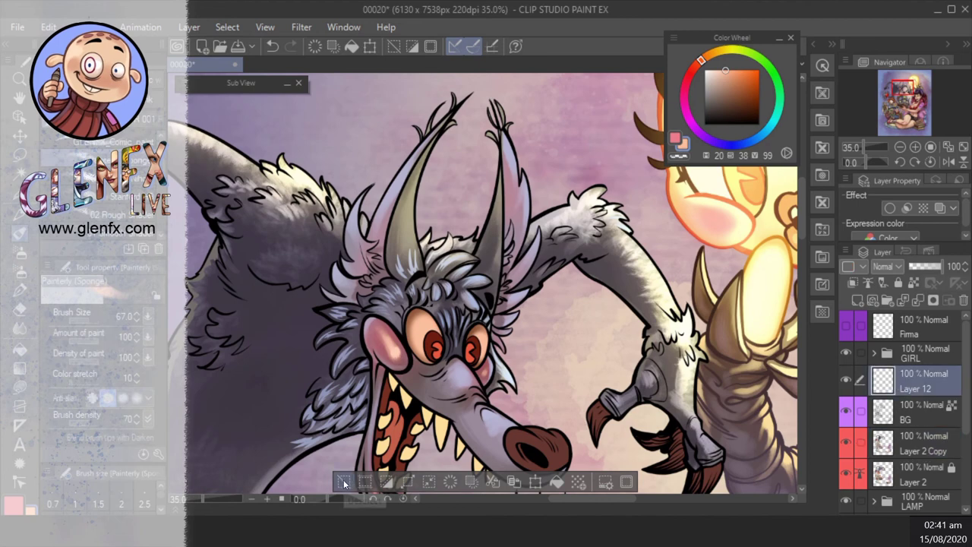
{"action": "key", "text": "w"}
{"action": "left_click", "coordinate": [923, 443]}
{"action": "left_click_drag", "start_coordinate": [351, 484], "coordinate": [192, 485]}
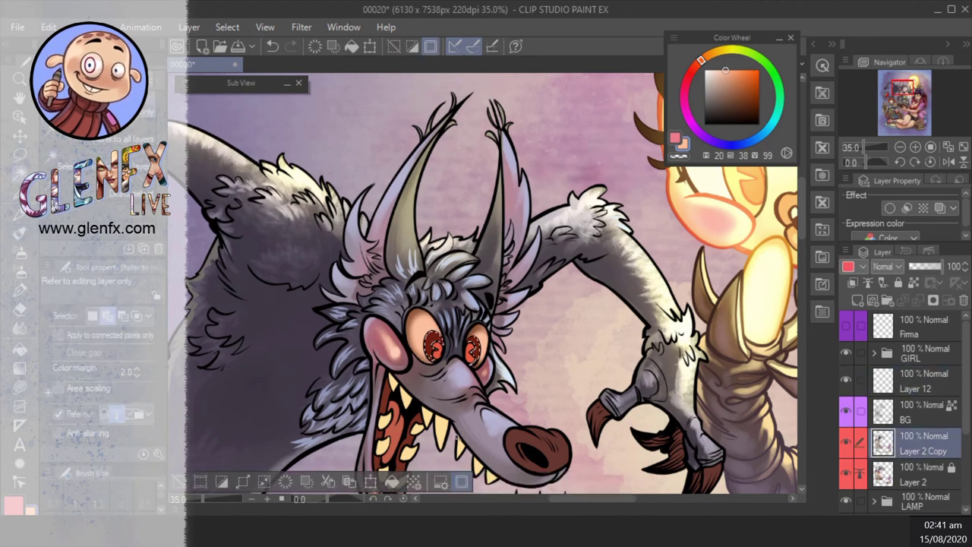
{"action": "key", "text": "b"}
{"action": "left_click", "coordinate": [446, 352], "text": "alt"}
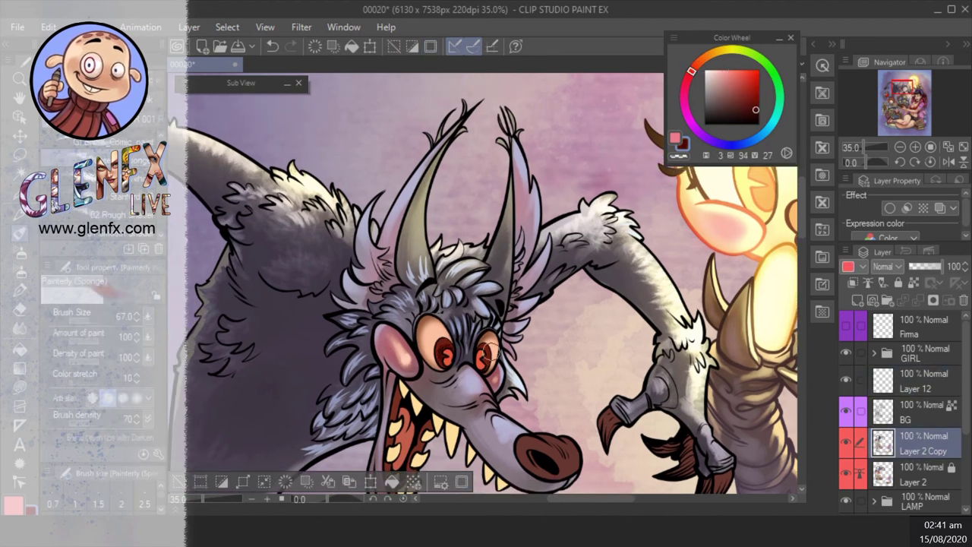
{"action": "left_click", "coordinate": [492, 351], "text": "alt"}
{"action": "left_click", "coordinate": [445, 347], "text": "alt"}
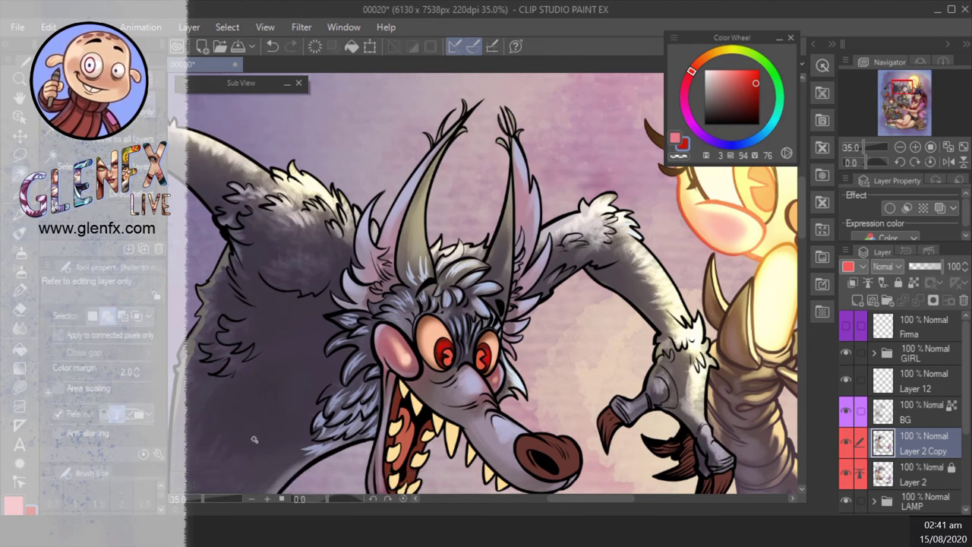
{"action": "left_click", "coordinate": [448, 356], "text": "alt"}
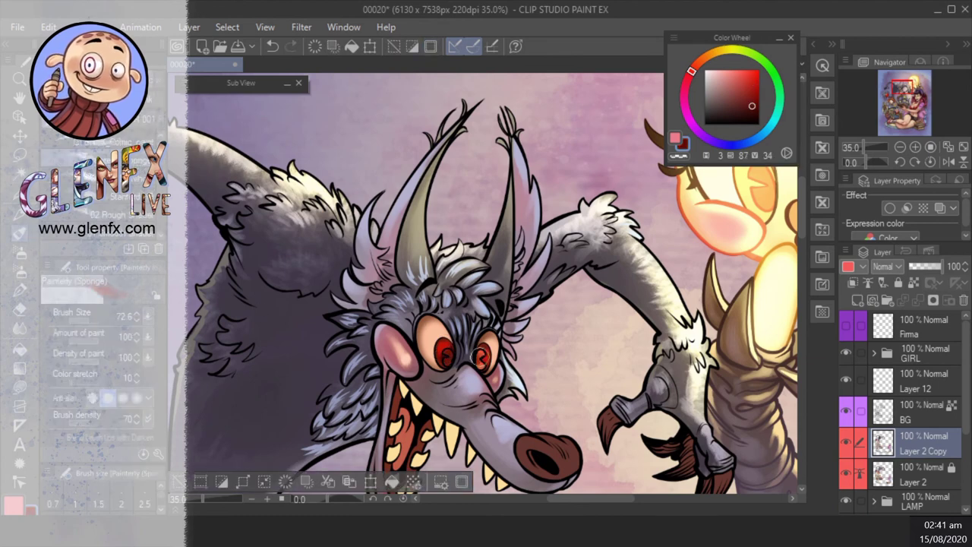
{"action": "mouse_move", "coordinate": [448, 351]}
{"action": "left_mouse_down"}
{"action": "mouse_move", "coordinate": [486, 326]}
{"action": "mouse_move", "coordinate": [455, 351]}
{"action": "left_mouse_up"}
{"action": "left_click", "coordinate": [450, 351], "text": "alt"}
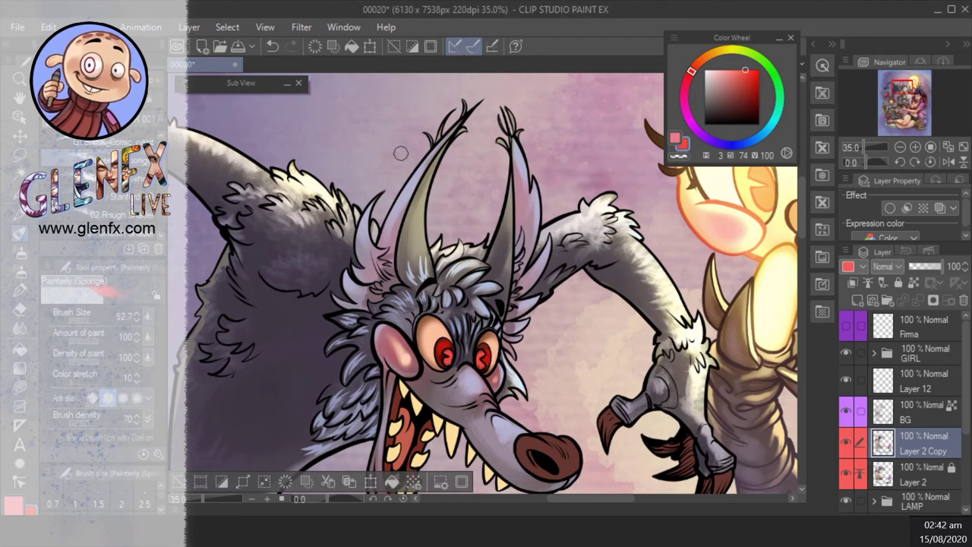
- Clear the selection and paint white glints and pale blue touches (hue 219, saturation 28, value 92) on the wolf's eyes on Layer 12
{"action": "key", "text": "x"}
{"action": "key", "text": "ctrl+plus"}
{"action": "key", "text": "alt+bracketright"}
{"action": "key", "text": "alt+bracketright"}
{"action": "key", "text": "ctrl+d"}
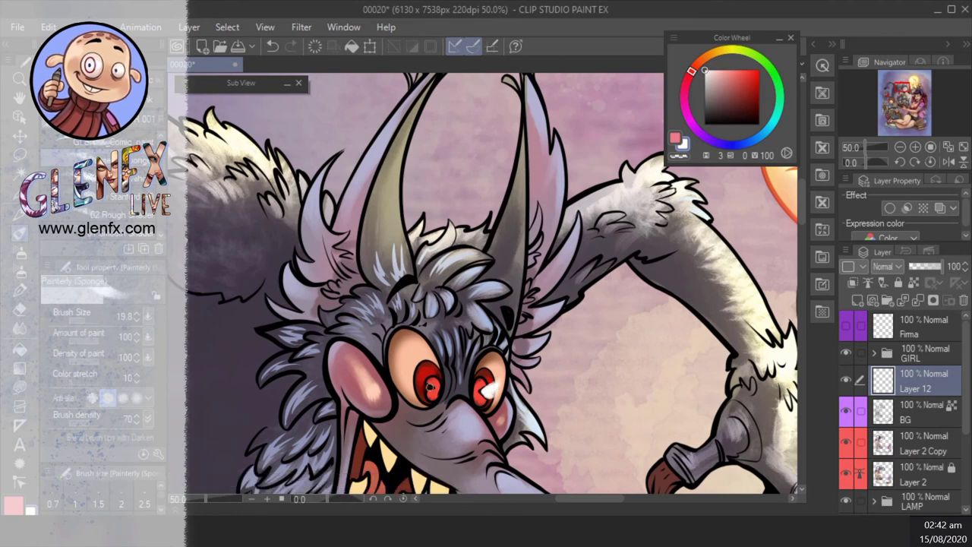
{"action": "mouse_move", "coordinate": [428, 385]}
{"action": "left_mouse_down"}
{"action": "mouse_move", "coordinate": [413, 370]}
{"action": "mouse_move", "coordinate": [509, 312]}
{"action": "left_mouse_up"}
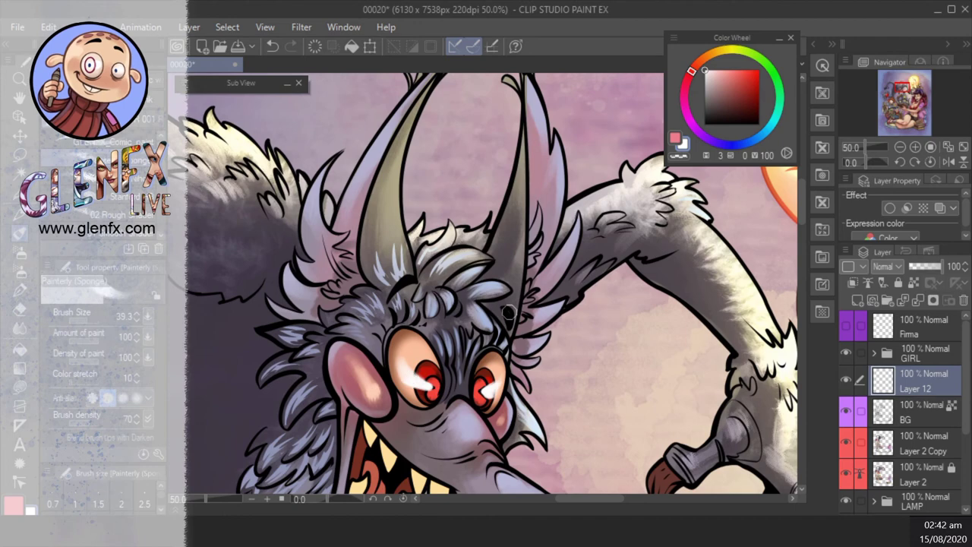
{"action": "left_click", "coordinate": [749, 139]}
{"action": "left_click_drag", "start_coordinate": [416, 334], "coordinate": [414, 403]}
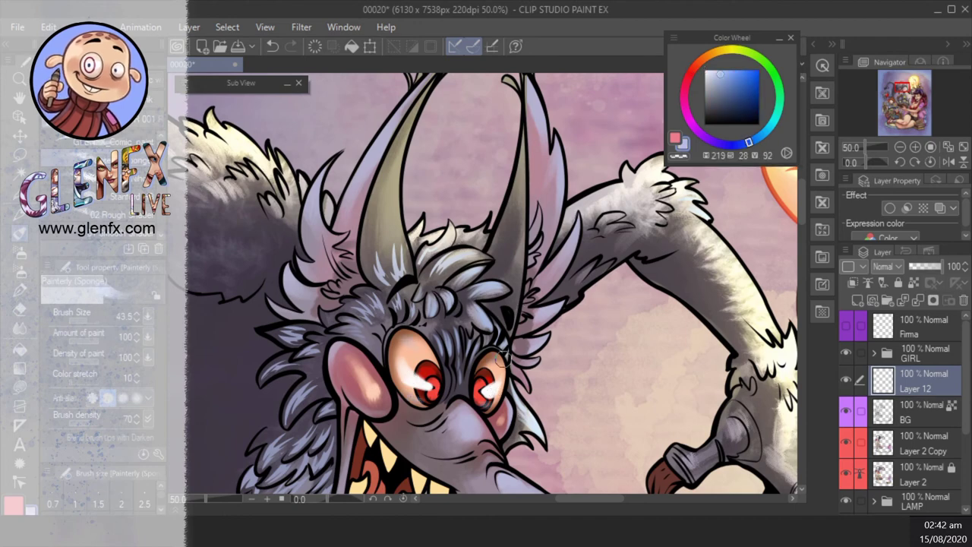
- Select the wolf's nose on Layer 2 Copy and shade it with dark reddish brown (hue 9, saturation 70, value 27)
{"action": "left_click", "coordinate": [900, 148]}
{"action": "left_click", "coordinate": [915, 146]}
{"action": "key", "text": "w"}
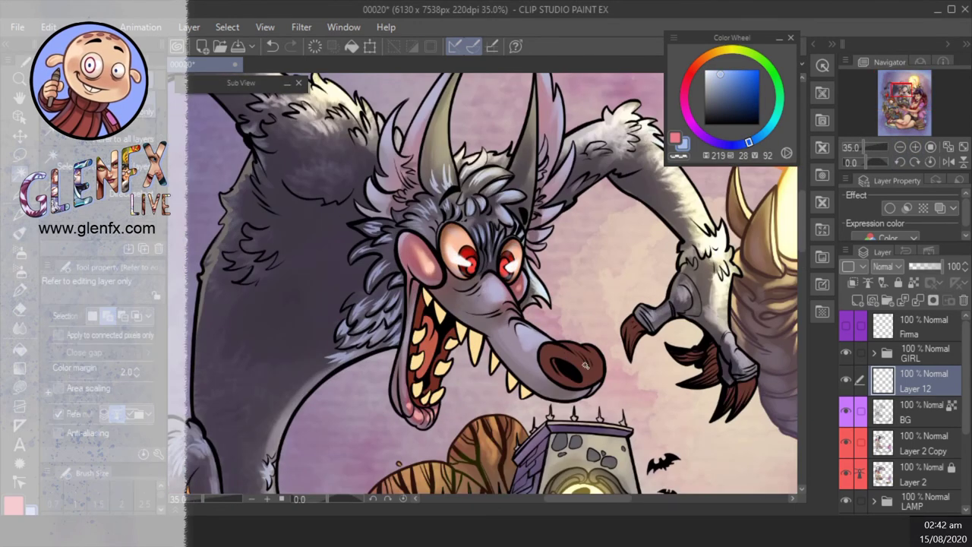
{"action": "key", "text": "ctrl+z"}
{"action": "key", "text": "ctrl+d"}
{"action": "key", "text": "b"}
{"action": "left_click_drag", "start_coordinate": [562, 370], "coordinate": [501, 384]}
{"action": "left_click", "coordinate": [531, 370], "text": "alt"}
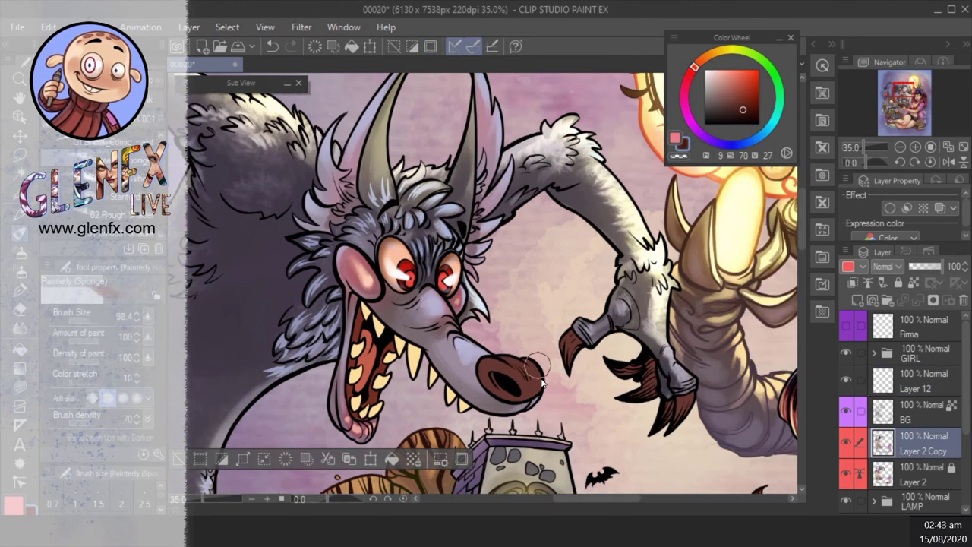
- Brush dusty red (hue 346, saturation 53, value 63) and light orange (hue 37, saturation 47, value 98) highlights onto the wolf's nose
{"action": "left_click", "coordinate": [520, 359], "text": "alt"}
{"action": "key", "text": "bracketleft"}
{"action": "key", "text": "bracketleft"}
{"action": "key", "text": "bracketleft"}
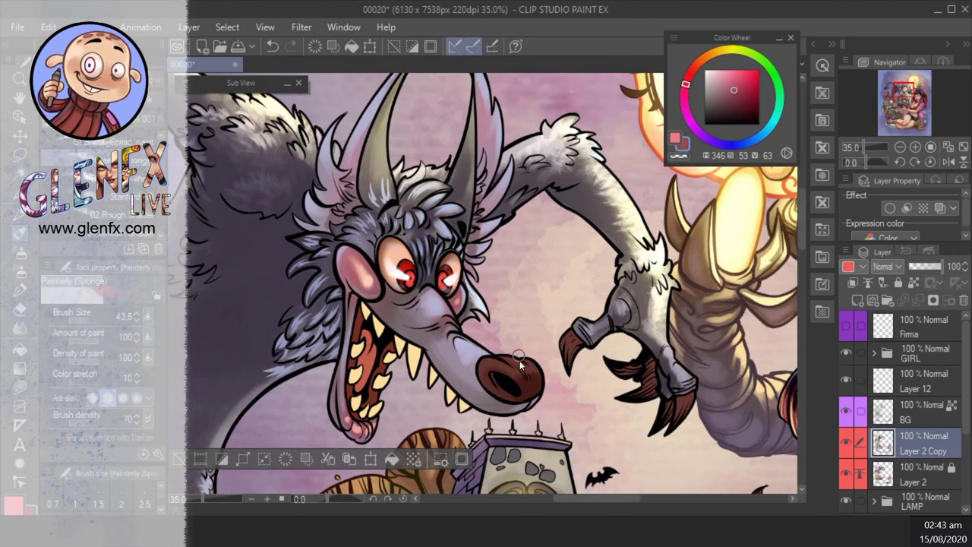
{"action": "left_click_drag", "start_coordinate": [679, 281], "coordinate": [615, 294]}
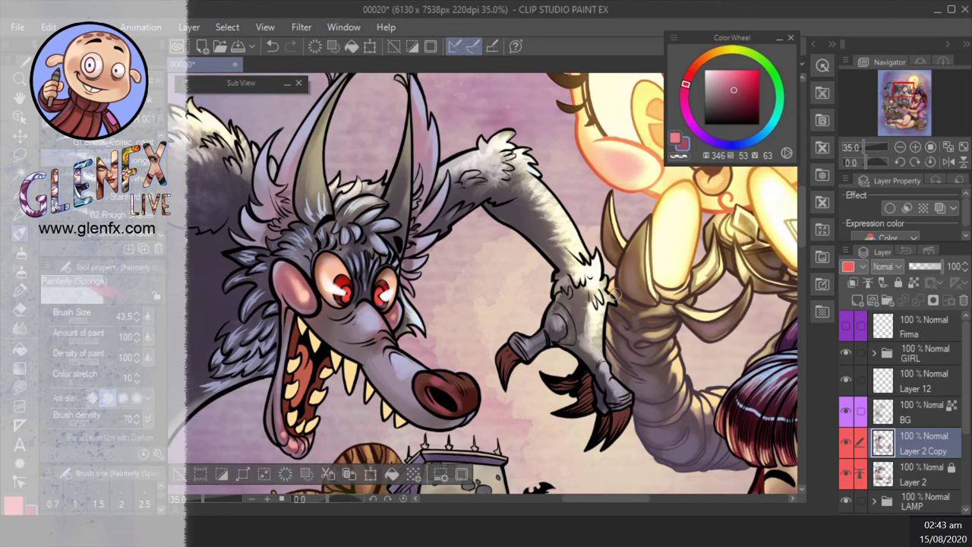
{"action": "left_click", "coordinate": [729, 72]}
{"action": "left_click_drag", "start_coordinate": [703, 58], "coordinate": [712, 53]}
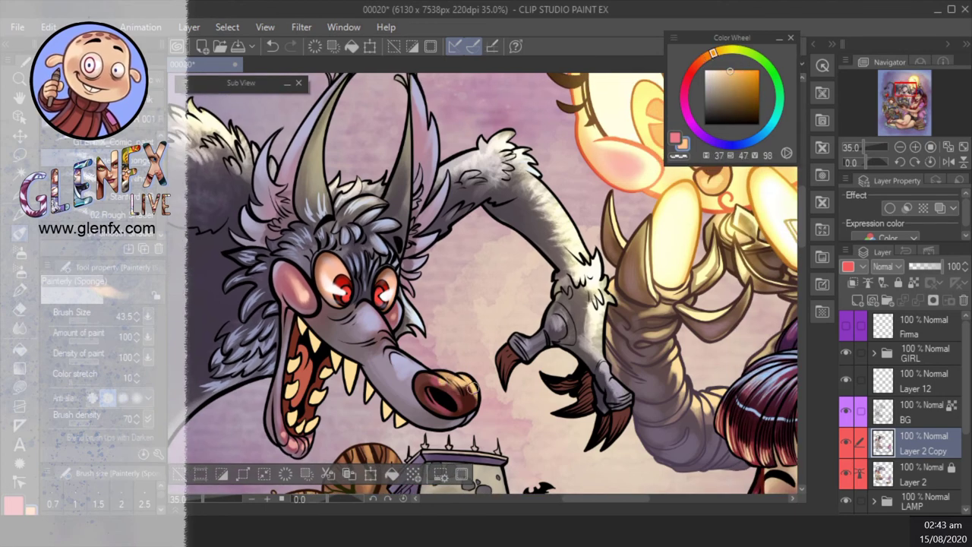
- Paint the claws of the wolf's hand beside the glowing character with dark brown shading and light orange highlights (hue 37, saturation 46, value 96)
{"action": "left_click", "coordinate": [472, 387], "text": "alt"}
{"action": "left_click_drag", "start_coordinate": [473, 387], "coordinate": [488, 339]}
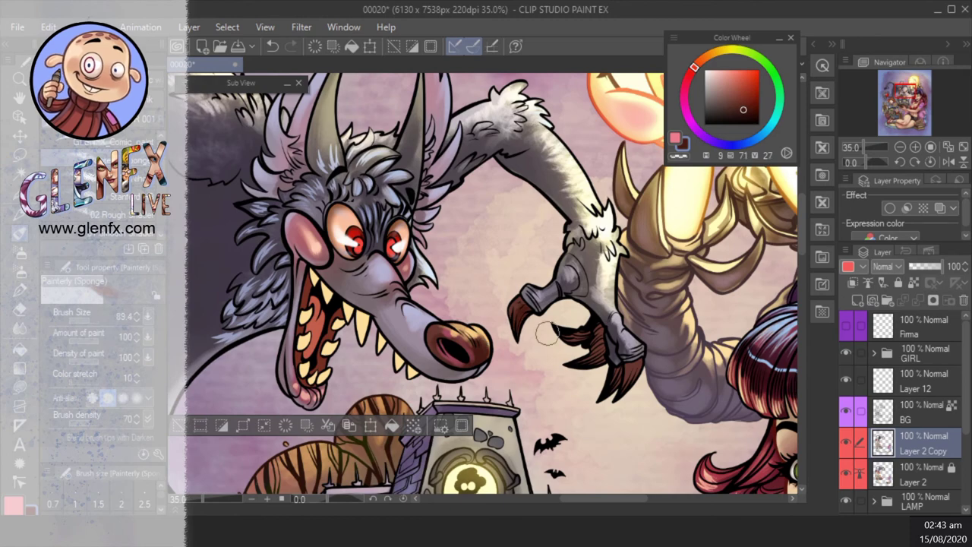
{"action": "key", "text": "ctrl+z"}
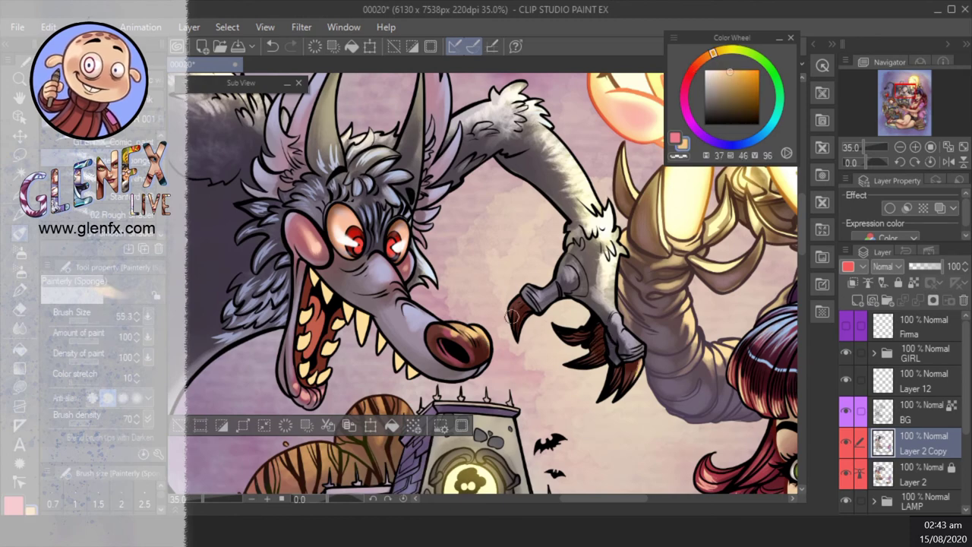
{"action": "left_click_drag", "start_coordinate": [581, 328], "coordinate": [600, 345]}
- Shade the claws of the wolf's far hand with dark brown (hue 9, saturation 69, value 28) and light orange highlights (hue 35, saturation 47, value 91)
{"action": "left_click", "coordinate": [895, 88]}
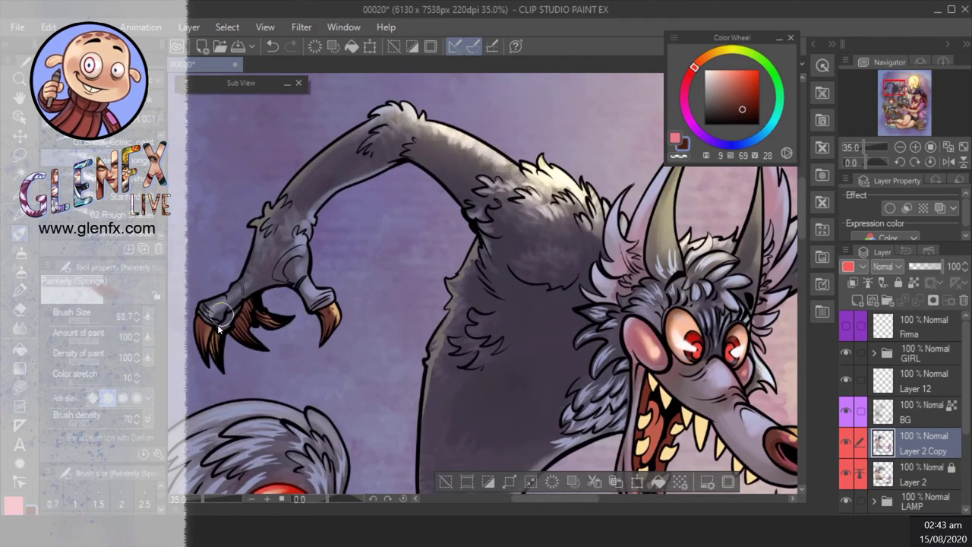
{"action": "left_click_drag", "start_coordinate": [218, 328], "coordinate": [262, 326]}
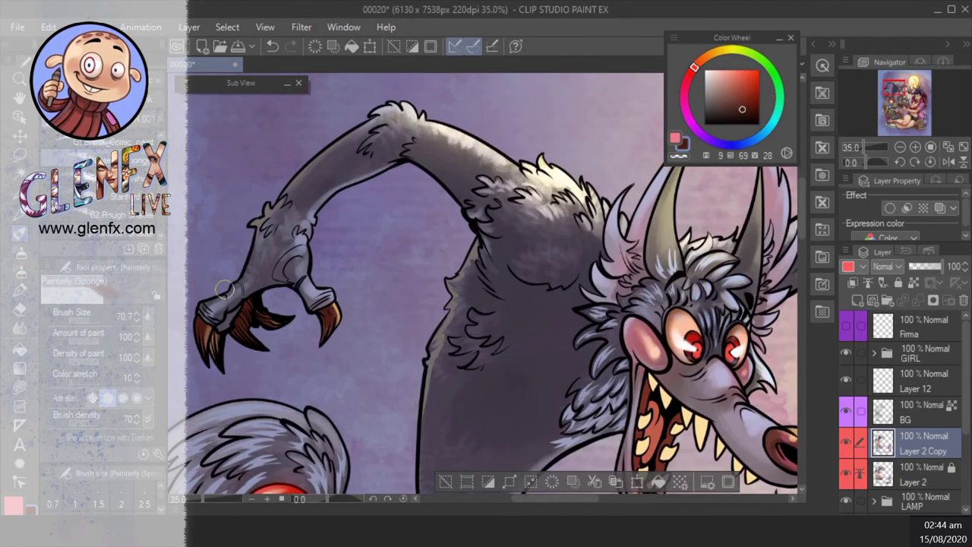
{"action": "left_click", "coordinate": [224, 290], "text": "alt"}
{"action": "left_click", "coordinate": [212, 343], "text": "alt"}
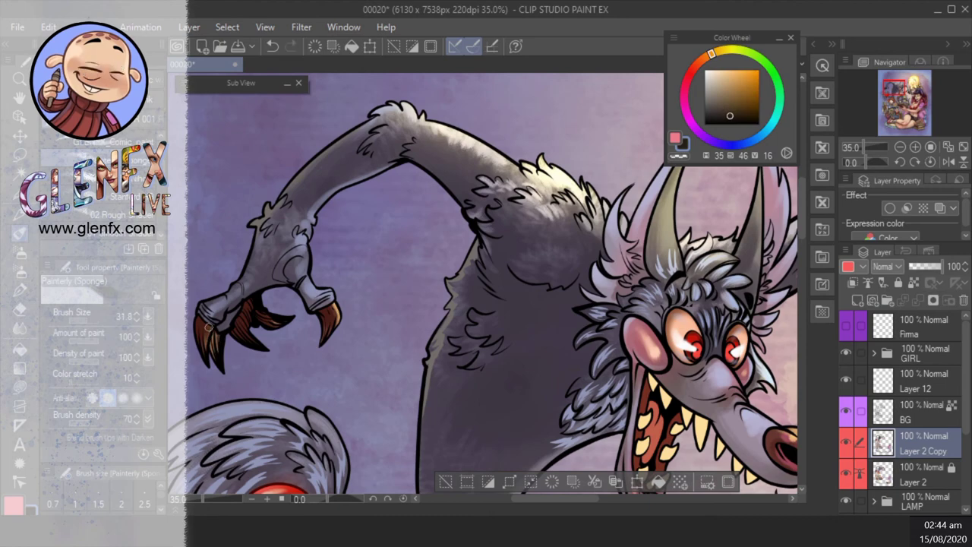
{"action": "key", "text": "ctrl+z"}
{"action": "left_click", "coordinate": [340, 303], "text": "alt"}
{"action": "left_click_drag", "start_coordinate": [199, 319], "coordinate": [208, 346]}
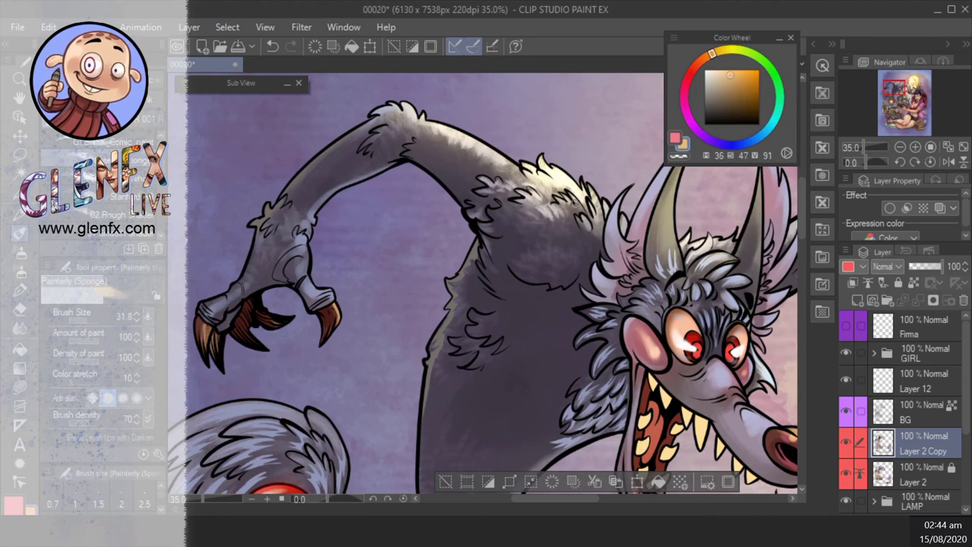
- Shade the wolf's open mouth with dark red, pink highlights (hue 357, saturation 40, value 95) and pale lilac (hue 289, saturation 23, value 98)
{"action": "key", "text": "ctrl+minus"}
{"action": "key", "text": "ctrl+minus"}
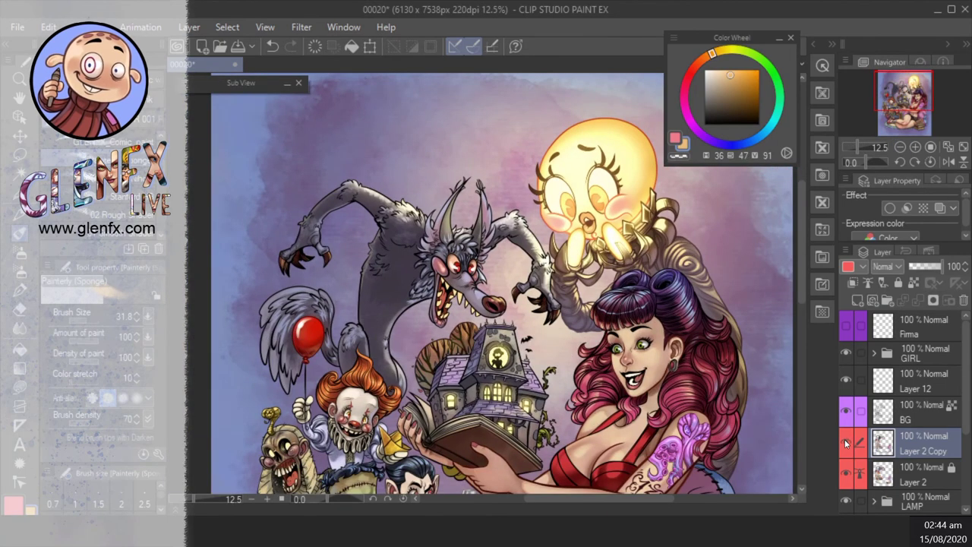
{"action": "key", "text": "ctrl+plus"}
{"action": "key", "text": "g"}
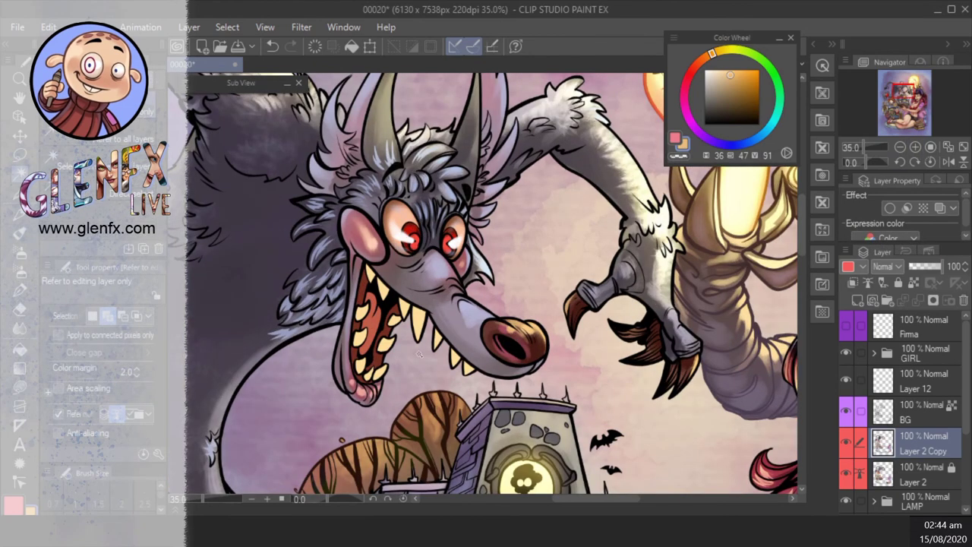
{"action": "key", "text": "ctrl+plus"}
{"action": "key", "text": "b"}
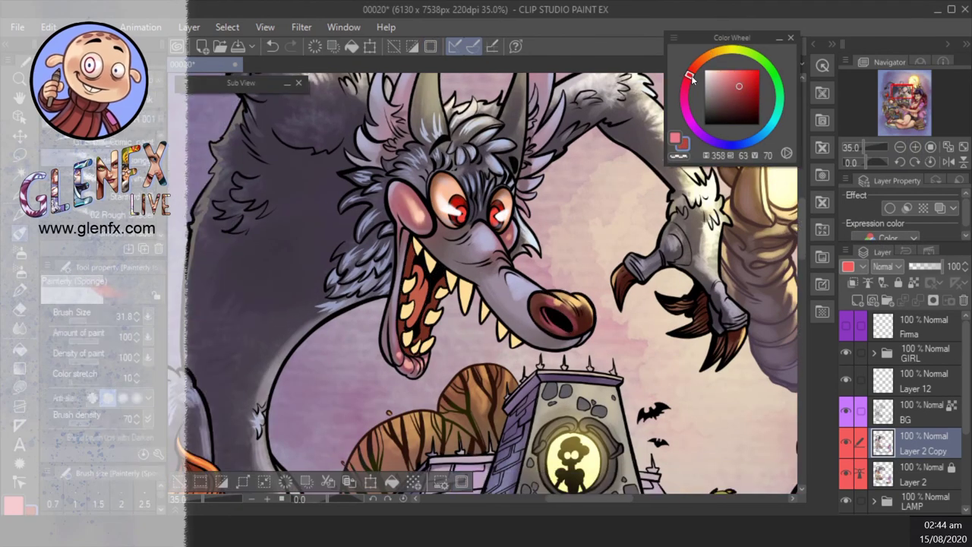
{"action": "left_click", "coordinate": [441, 317], "text": "alt"}
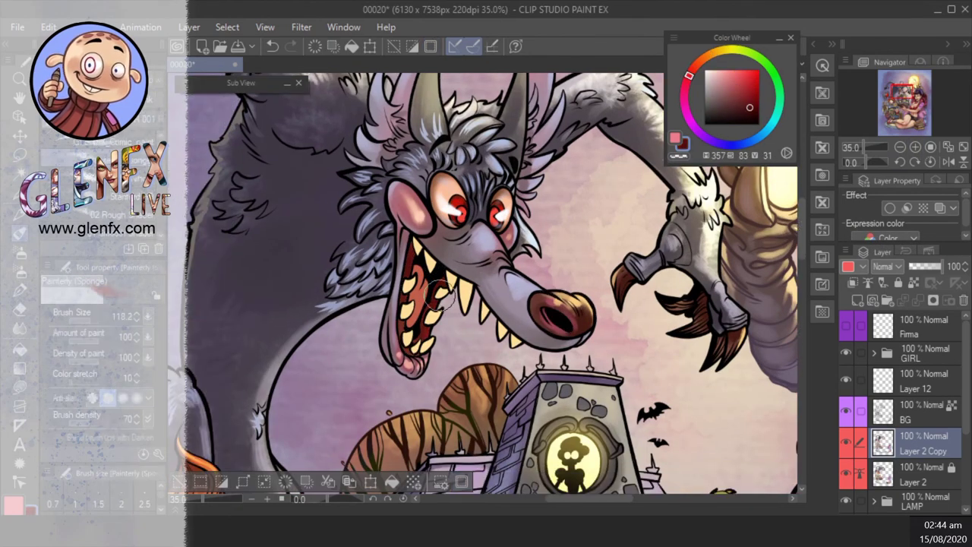
{"action": "left_click", "coordinate": [434, 304], "text": "alt"}
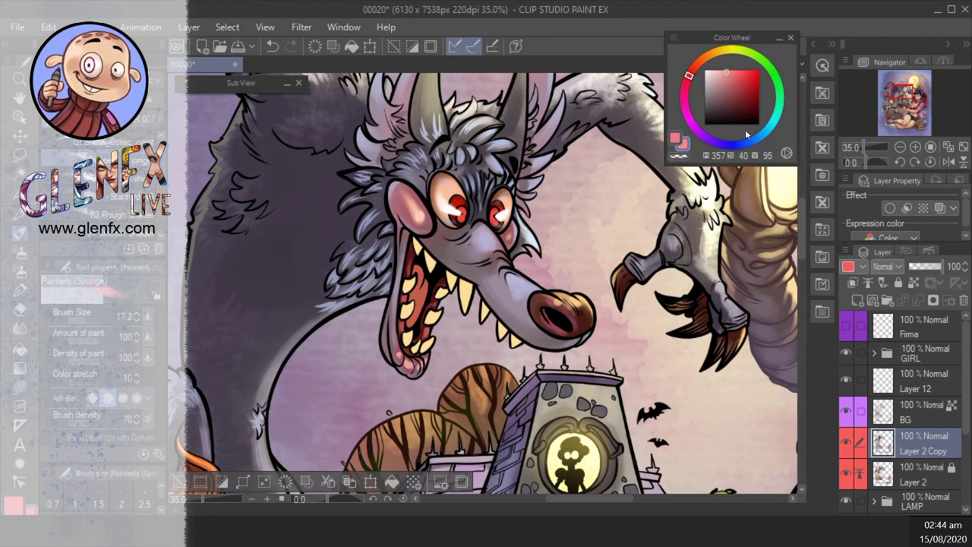
{"action": "left_click", "coordinate": [646, 342], "text": "alt"}
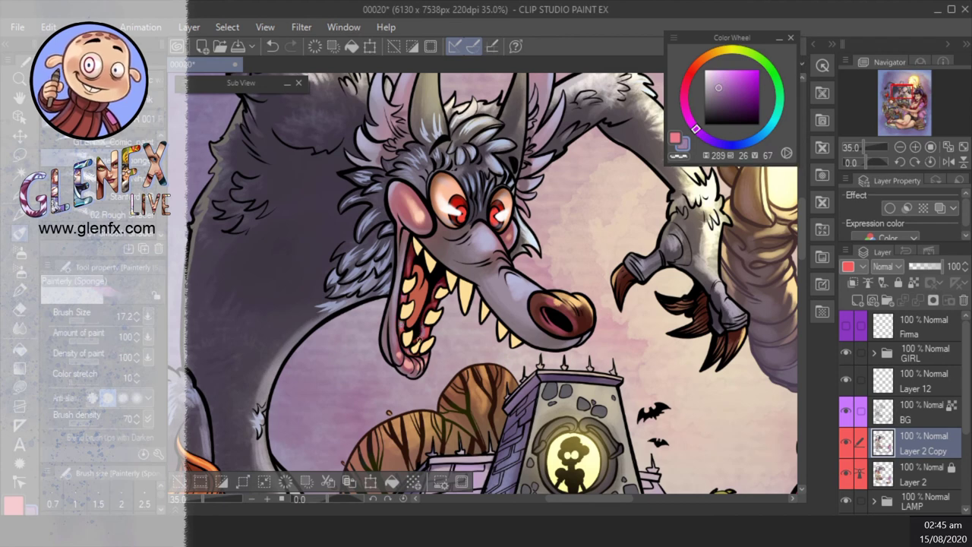
{"action": "left_click", "coordinate": [717, 71]}
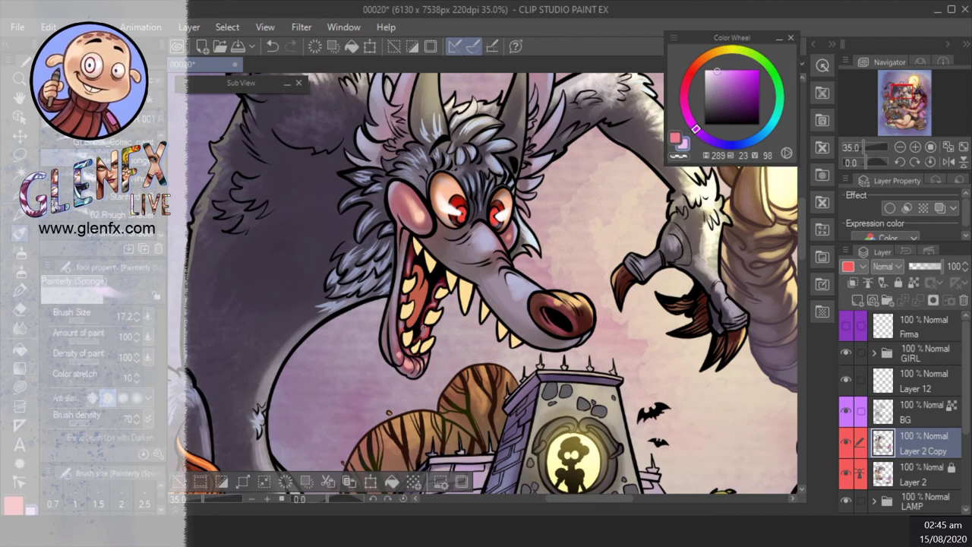
- Shade the wolf's teeth with soft yellow-brown (hue 41, saturation 62, value 53) and cream highlights (hue 41, saturation 21, value 100)
{"action": "key", "text": "w"}
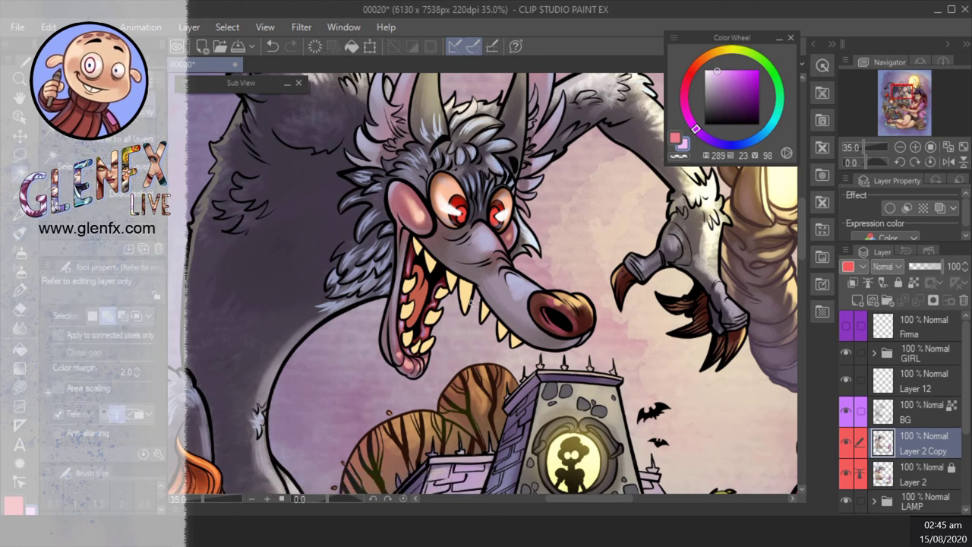
{"action": "left_click", "coordinate": [20, 255]}
{"action": "left_click", "coordinate": [716, 52]}
{"action": "left_click", "coordinate": [739, 95]}
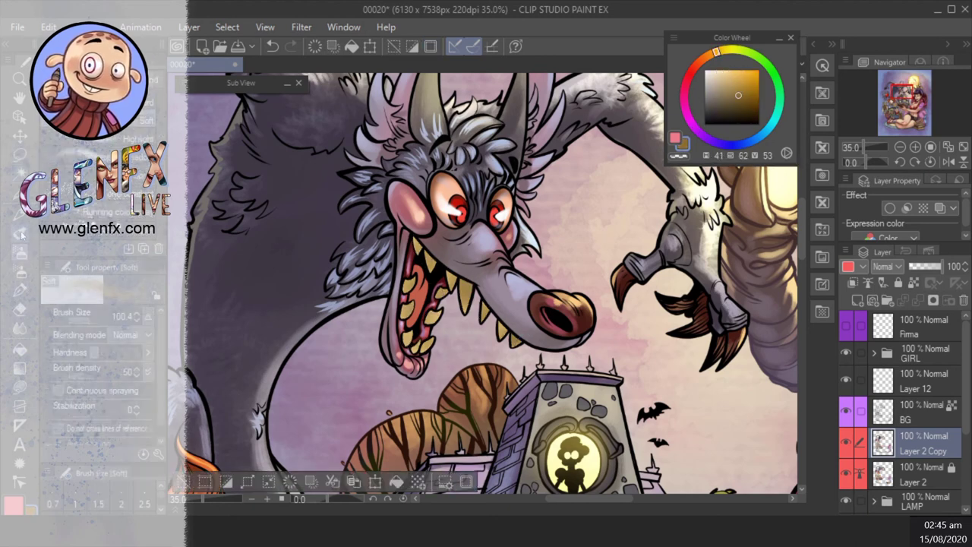
{"action": "key", "text": "b"}
{"action": "left_click", "coordinate": [466, 292], "text": "alt"}
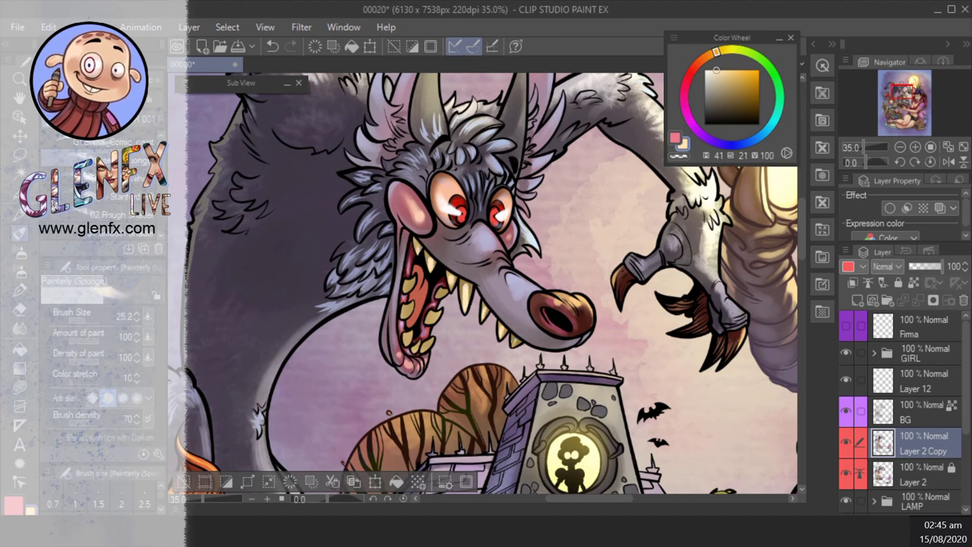
{"action": "left_click_drag", "start_coordinate": [566, 251], "coordinate": [584, 273]}
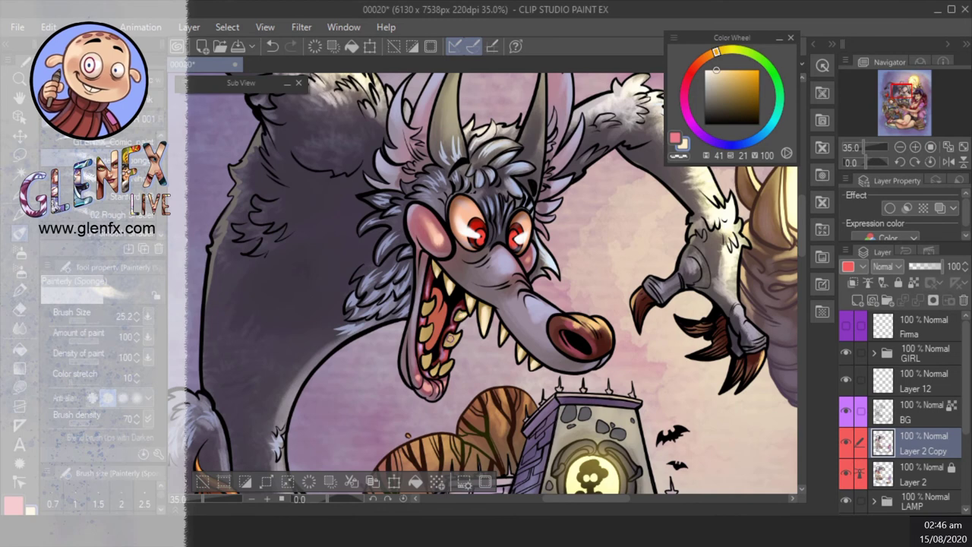
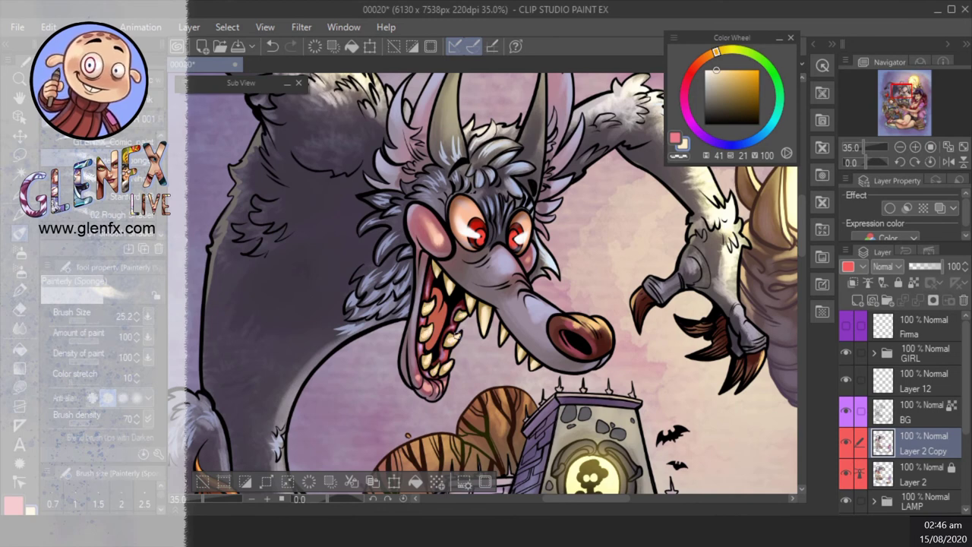
- Select the wolf's grey fur and darken its shoulder and torso with dark blue-violet (hue 253, saturation 33, value 21) using the Sponge brush
{"action": "left_click", "coordinate": [900, 147]}
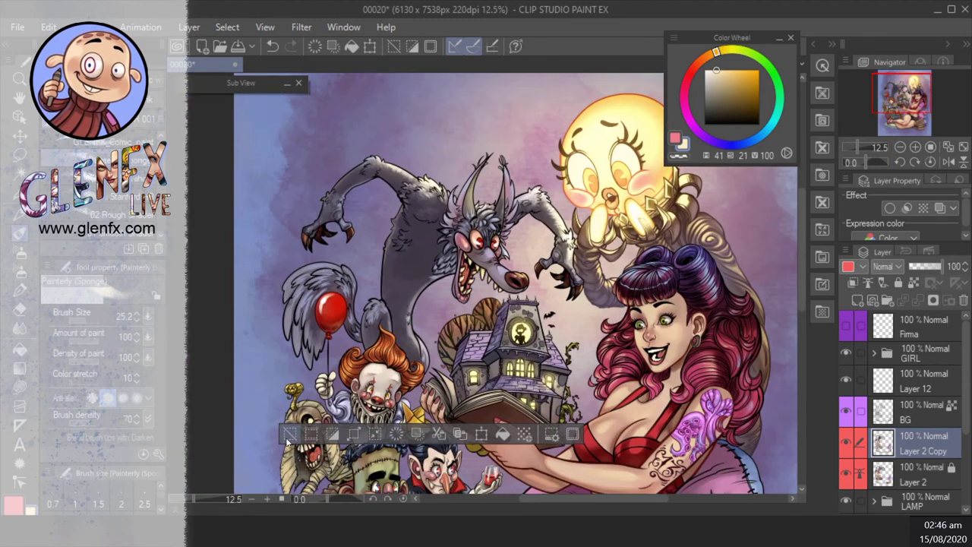
{"action": "left_click", "coordinate": [19, 177]}
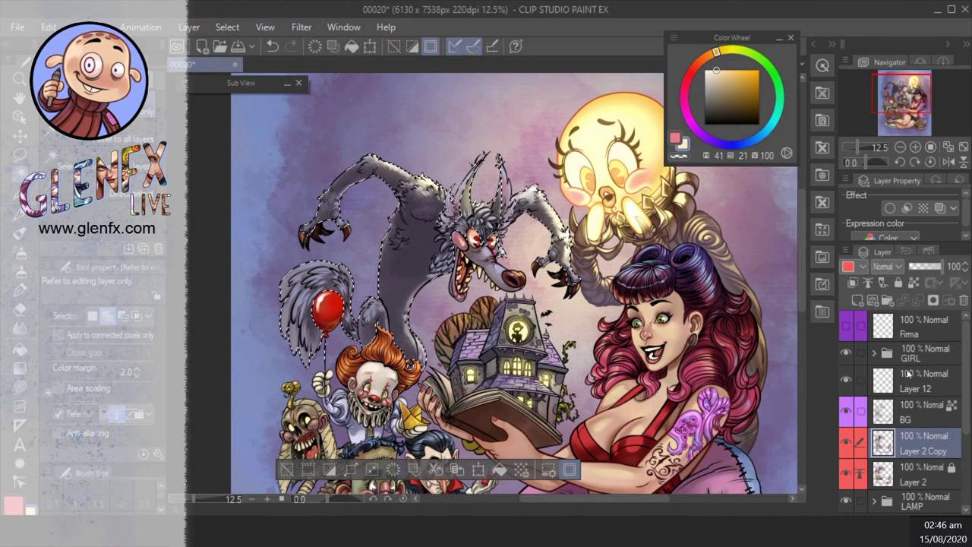
{"action": "key", "text": "ctrl+plus"}
{"action": "left_click", "coordinate": [19, 234]}
{"action": "mouse_move", "coordinate": [357, 304]}
{"action": "left_mouse_down"}
{"action": "mouse_move", "coordinate": [443, 324]}
{"action": "mouse_move", "coordinate": [477, 351]}
{"action": "left_mouse_up"}
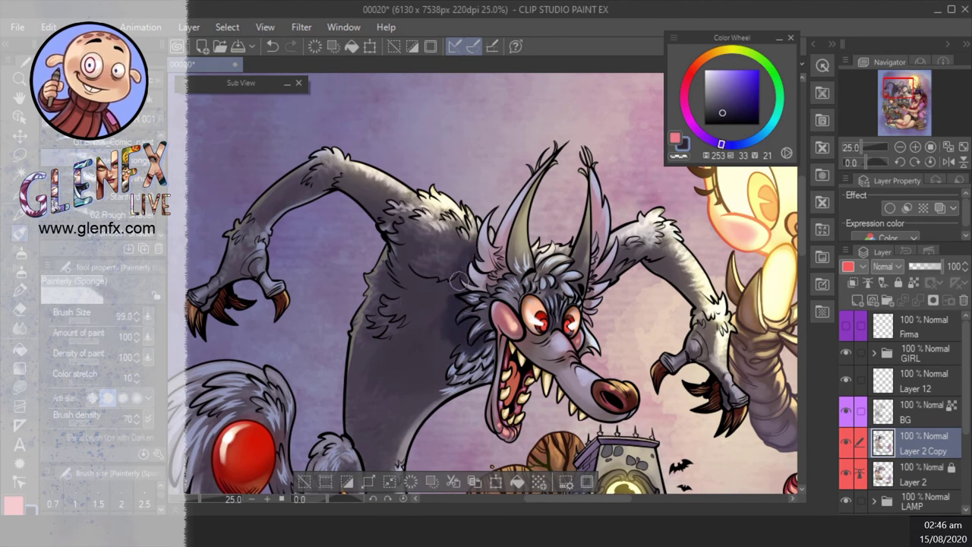
{"action": "mouse_move", "coordinate": [459, 281]}
{"action": "left_mouse_down"}
{"action": "mouse_move", "coordinate": [428, 266]}
{"action": "mouse_move", "coordinate": [432, 288]}
{"action": "mouse_move", "coordinate": [466, 290]}
{"action": "mouse_move", "coordinate": [444, 303]}
{"action": "mouse_move", "coordinate": [420, 298]}
{"action": "mouse_move", "coordinate": [414, 282]}
{"action": "mouse_move", "coordinate": [438, 319]}
{"action": "mouse_move", "coordinate": [424, 345]}
{"action": "mouse_move", "coordinate": [435, 381]}
{"action": "mouse_move", "coordinate": [419, 319]}
{"action": "mouse_move", "coordinate": [405, 356]}
{"action": "left_mouse_up"}
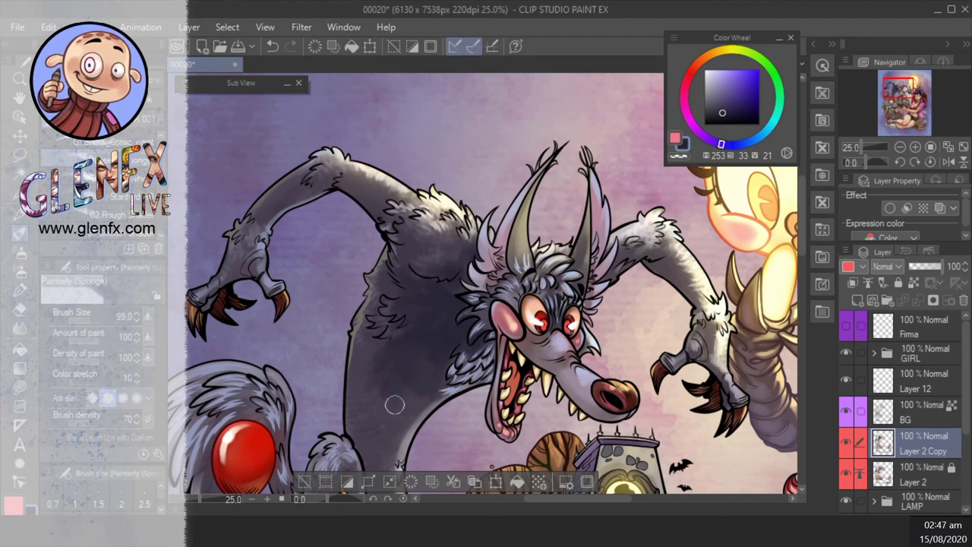
{"action": "left_click_drag", "start_coordinate": [394, 405], "coordinate": [420, 392]}
- Continue the dark blue-violet shading down the wolf's lower torso, varying the Sponge brush size
{"action": "scroll", "coordinate": [426, 372], "scroll_direction": "down", "scroll_amount": 3}
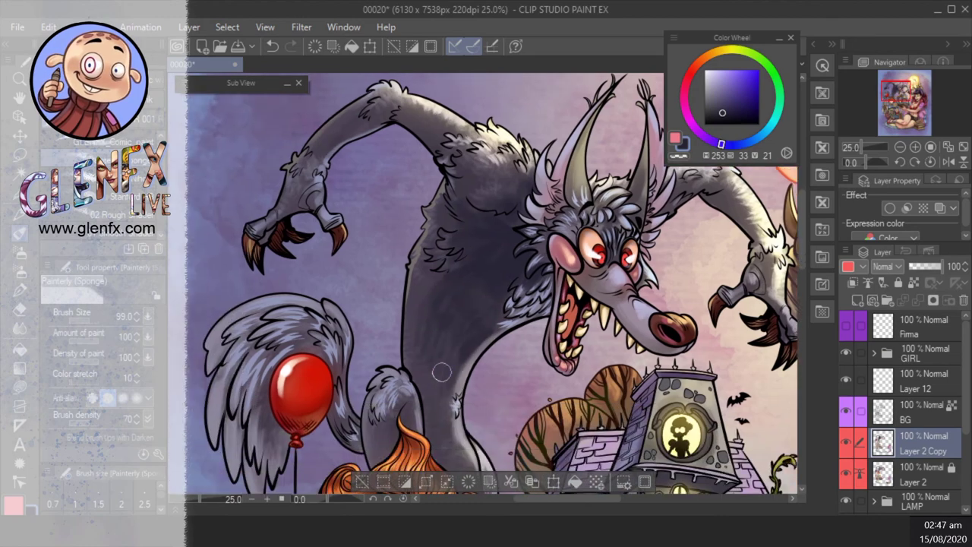
{"action": "scroll", "coordinate": [440, 370], "scroll_direction": "down", "scroll_amount": 3}
{"action": "scroll", "coordinate": [450, 341], "scroll_direction": "up", "scroll_amount": 2}
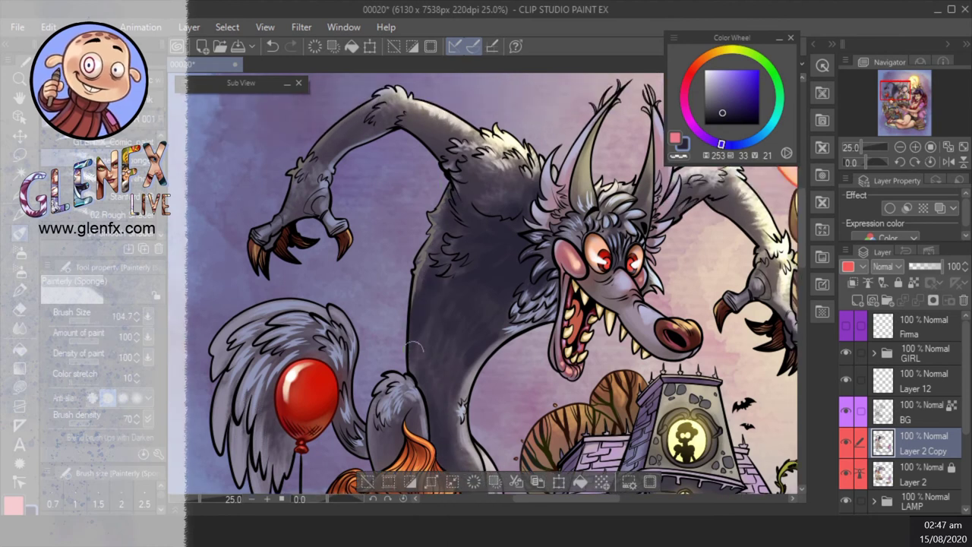
{"action": "scroll", "coordinate": [440, 281], "scroll_direction": "down", "scroll_amount": 2}
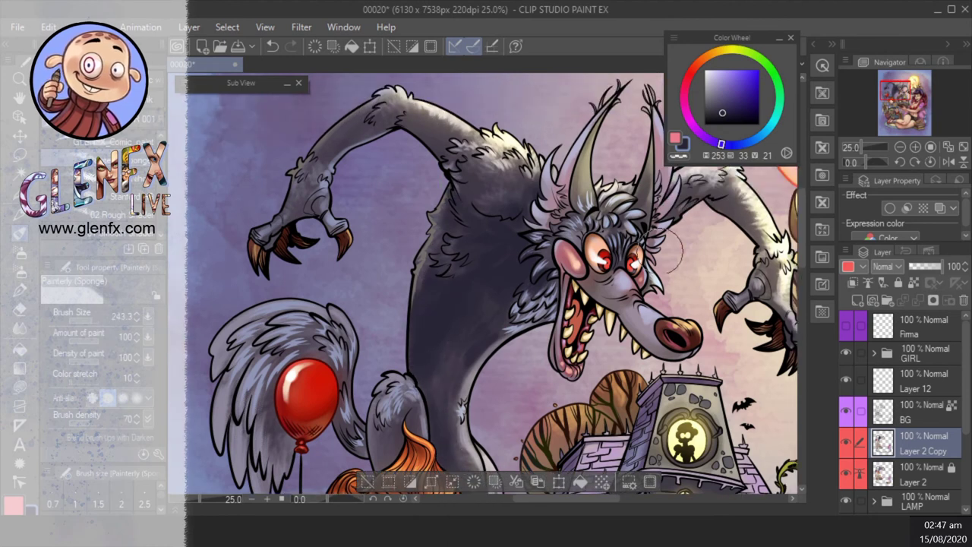
{"action": "scroll", "coordinate": [447, 354], "scroll_direction": "down", "scroll_amount": 2}
{"action": "scroll", "coordinate": [411, 393], "scroll_direction": "up", "scroll_amount": 1}
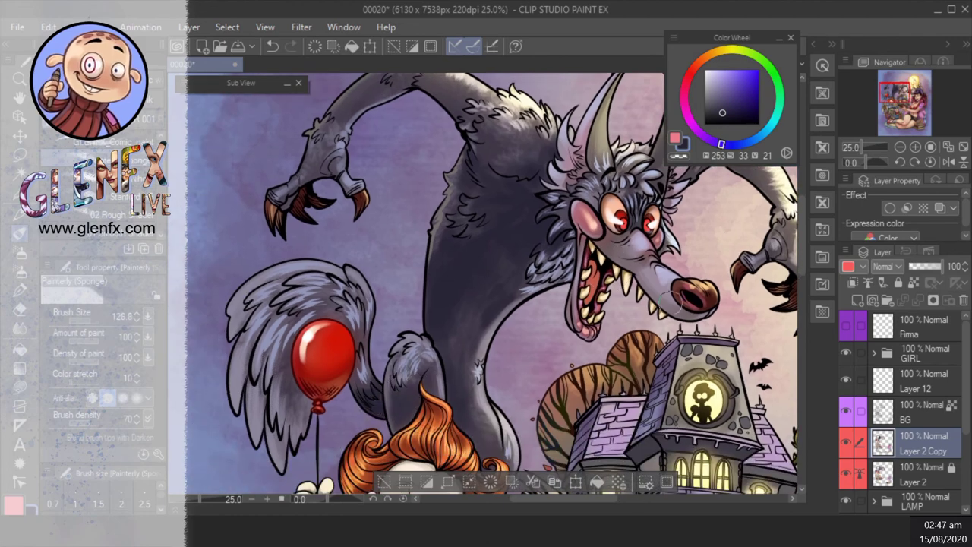
- Save the illustration
{"action": "left_click", "coordinate": [917, 147]}
{"action": "left_click", "coordinate": [915, 147]}
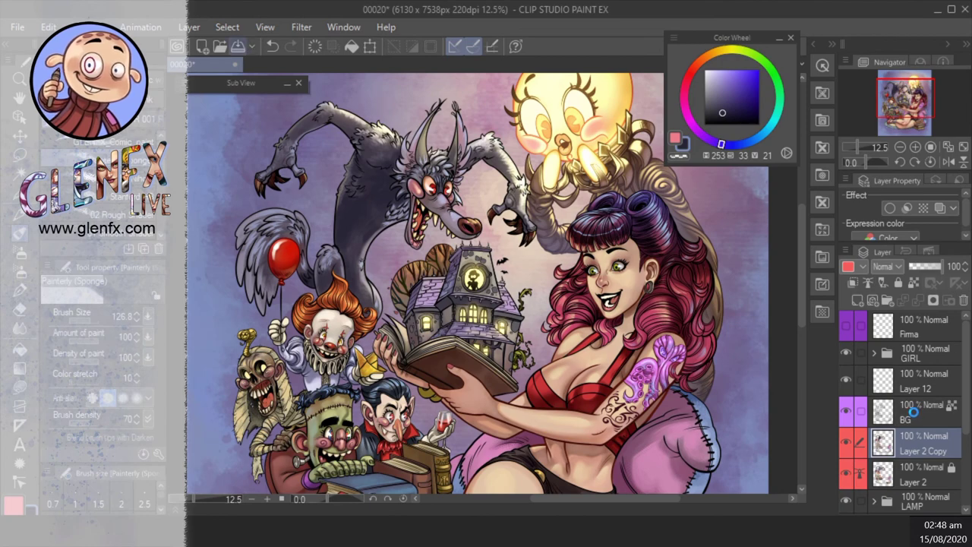
{"action": "key", "text": "ctrl+s"}
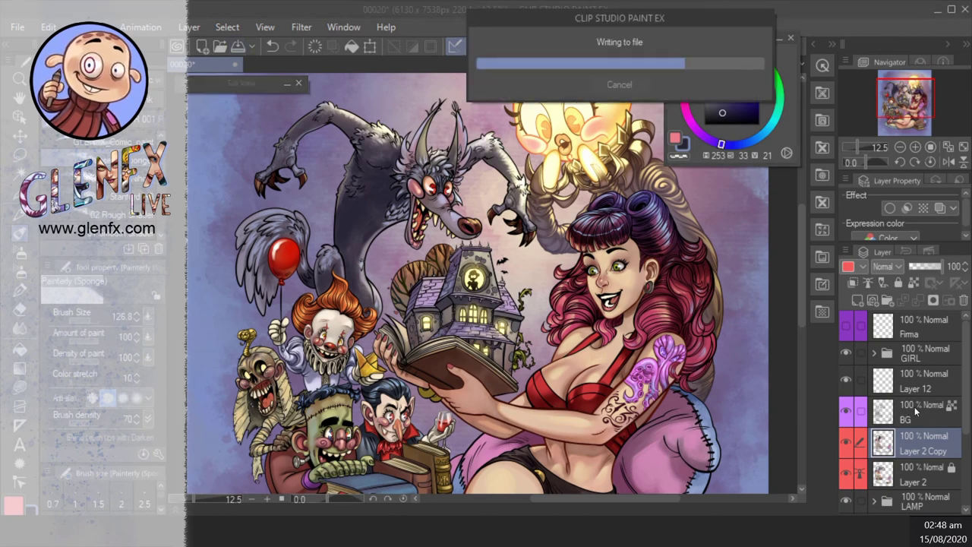
- Group the BG, Layer 2 Copy and Layer 2 layers into a folder and mark Layer 12 with the yellow palette color
{"action": "left_click", "coordinate": [914, 408], "text": "shift"}
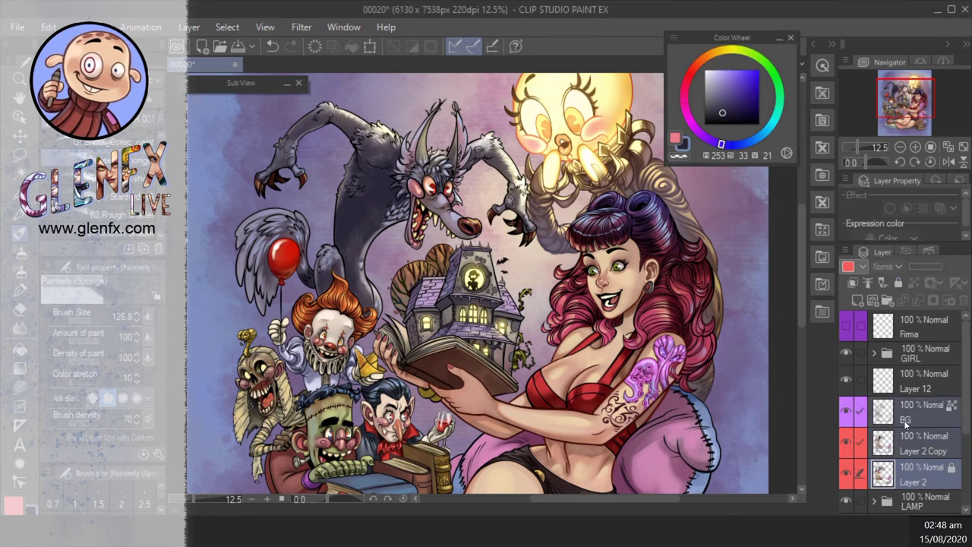
{"action": "key", "text": "ctrl+g"}
{"action": "left_click", "coordinate": [849, 265]}
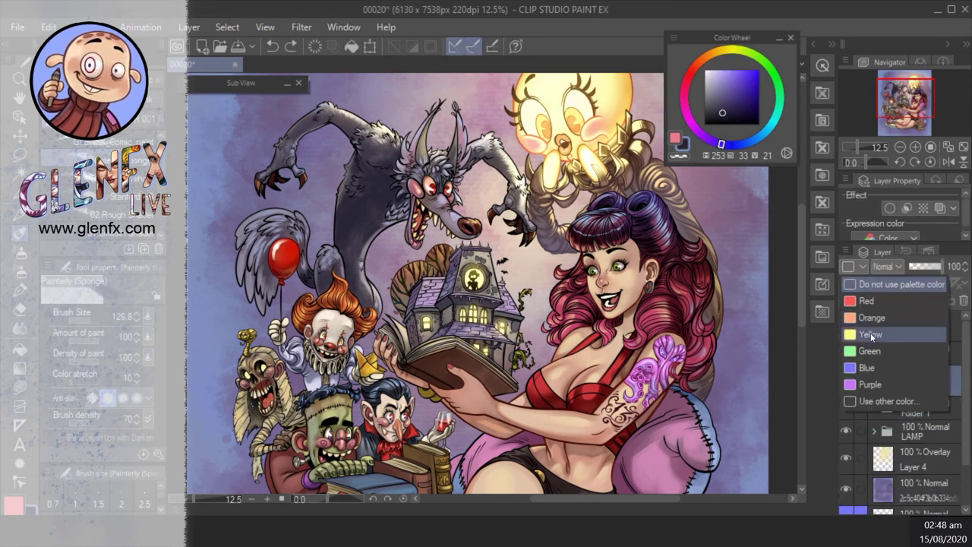
{"action": "left_click", "coordinate": [871, 335]}
- Add an orange-brown gradient map correction layer above Folder 1, clipped to the folder, at 45% opacity
{"action": "left_click", "coordinate": [189, 27]}
{"action": "mouse_move", "coordinate": [309, 87]}
{"action": "left_click", "coordinate": [492, 224]}
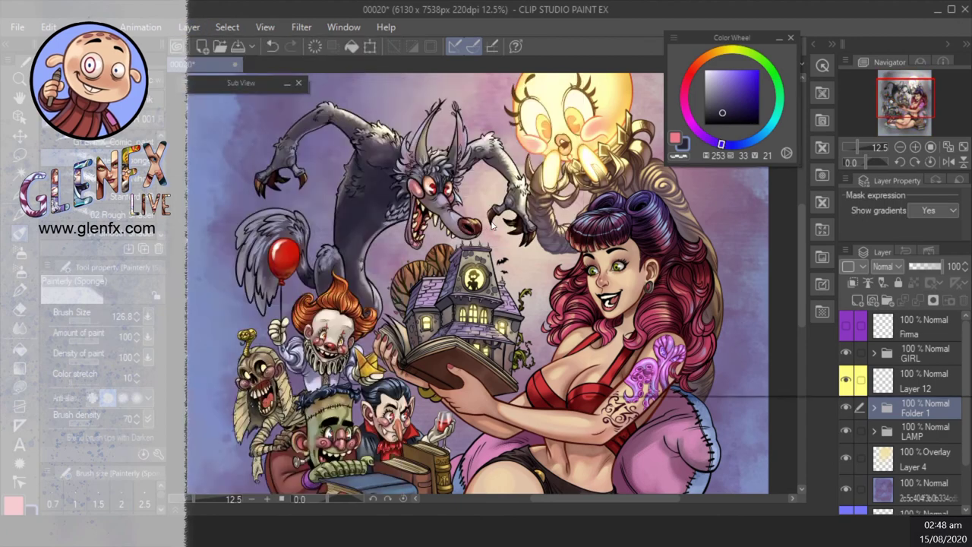
{"action": "left_click", "coordinate": [669, 251]}
{"action": "scroll", "coordinate": [668, 250], "scroll_direction": "down", "scroll_amount": 1}
{"action": "left_click", "coordinate": [669, 266]}
{"action": "left_click", "coordinate": [927, 74]}
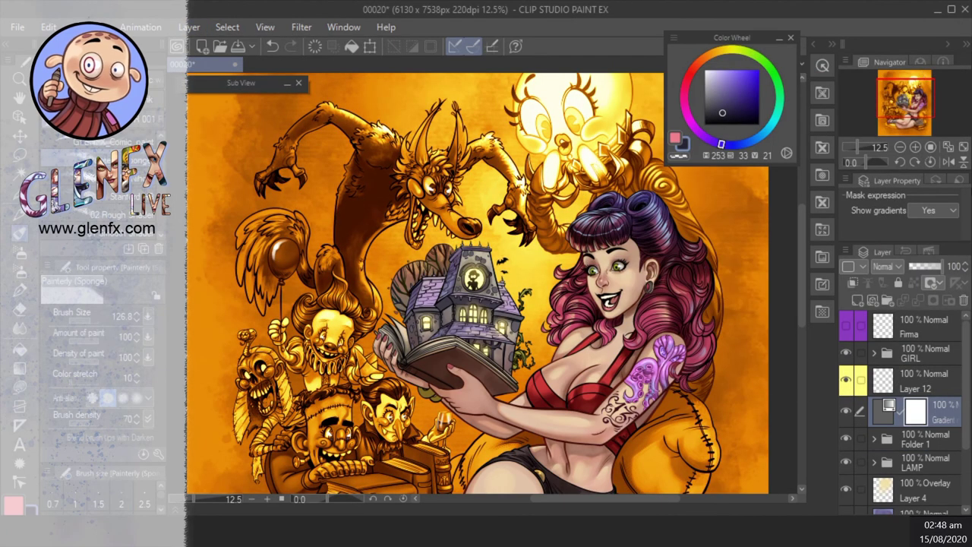
{"action": "left_click", "coordinate": [852, 284]}
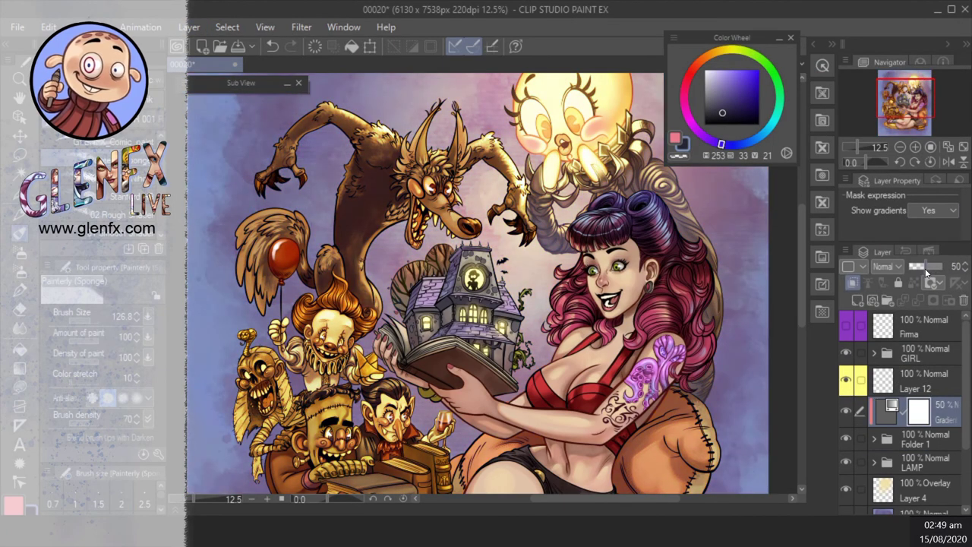
{"action": "left_click", "coordinate": [925, 270]}
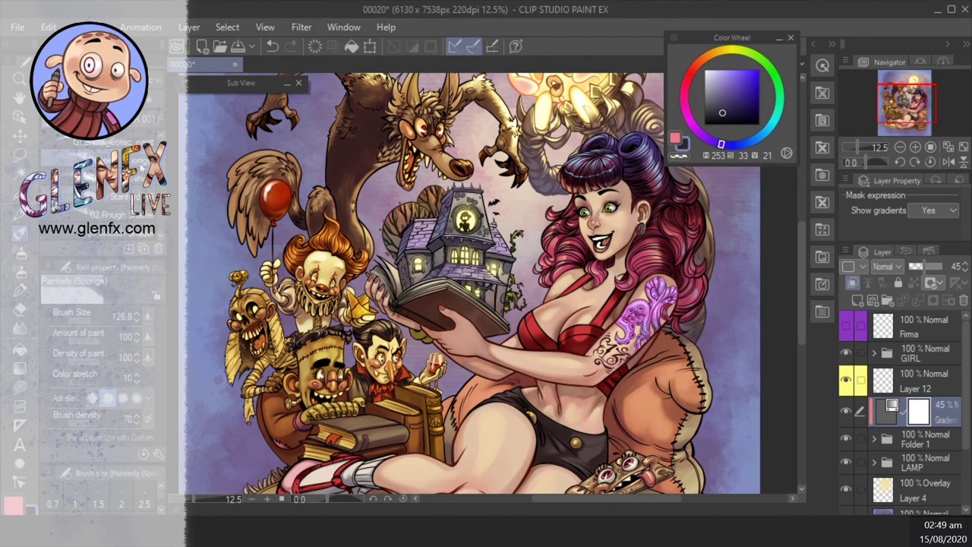
- Fade the gradient map out over the lower books and rug by drawing Gradient erase strokes on its mask
{"action": "left_click", "coordinate": [30, 317]}
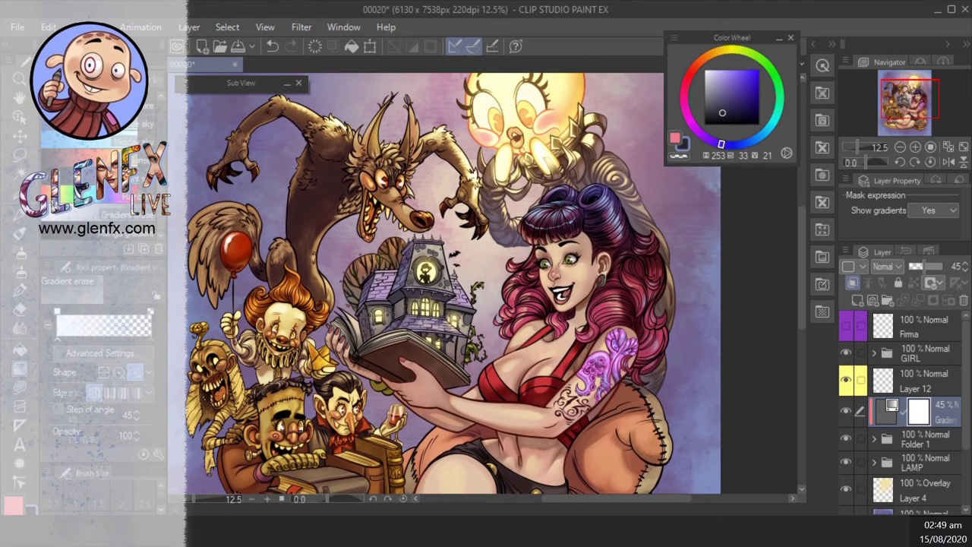
{"action": "left_click_drag", "start_coordinate": [456, 532], "coordinate": [490, 449]}
{"action": "left_click_drag", "start_coordinate": [488, 524], "coordinate": [503, 450]}
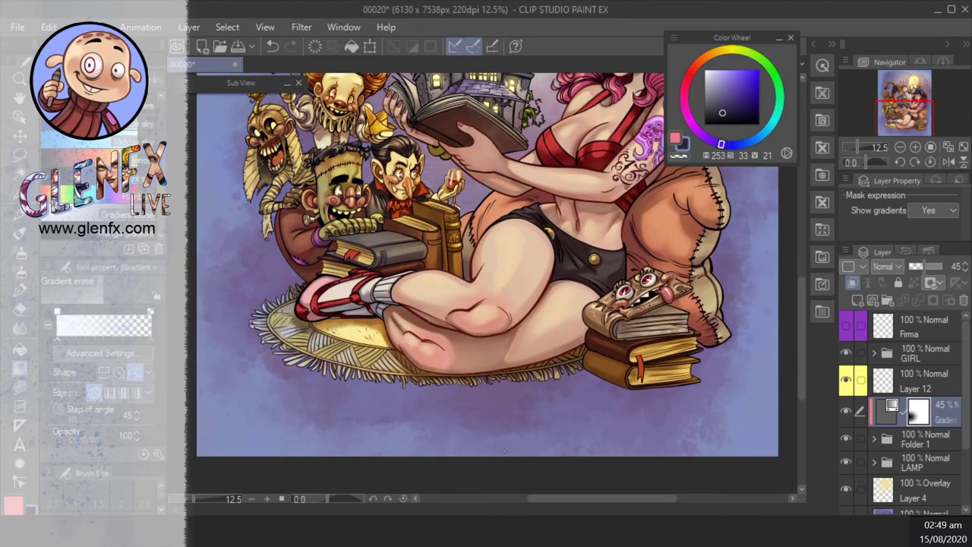
{"action": "left_click_drag", "start_coordinate": [442, 294], "coordinate": [638, 405]}
- Brush away the gradient map's mask over the stitched pillow, rug, books and small monsters with the Comic_paint and Stanford HB brushes
{"action": "left_click", "coordinate": [20, 234]}
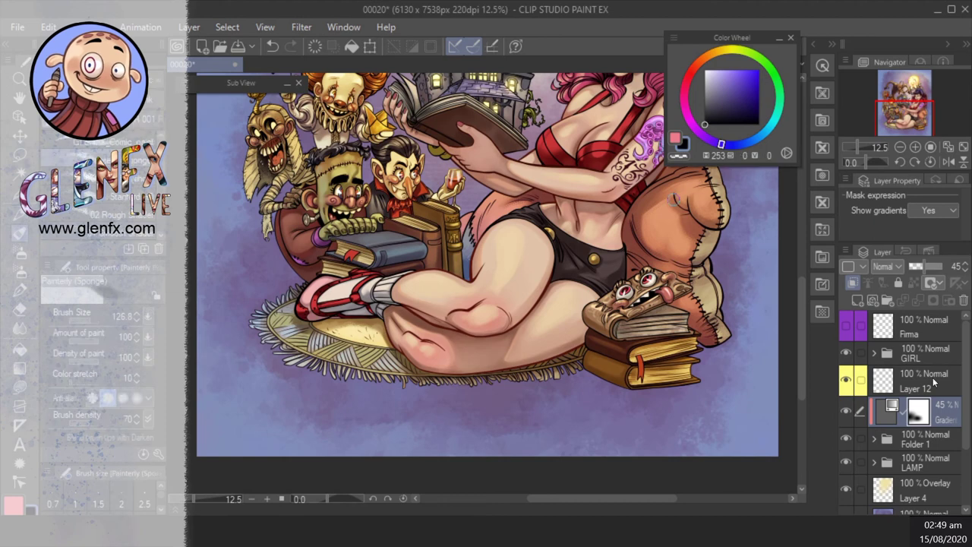
{"action": "left_click", "coordinate": [57, 158]}
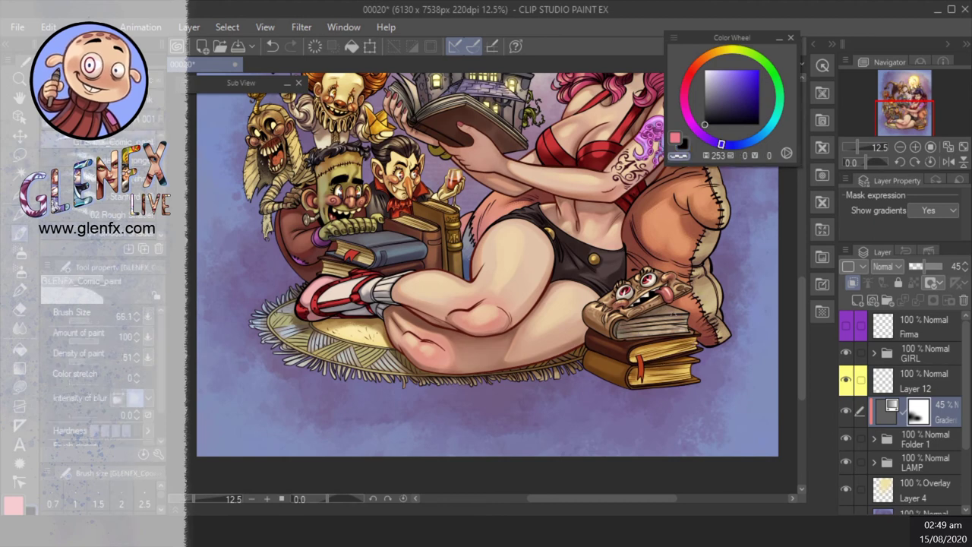
{"action": "left_click_drag", "start_coordinate": [488, 376], "coordinate": [506, 406]}
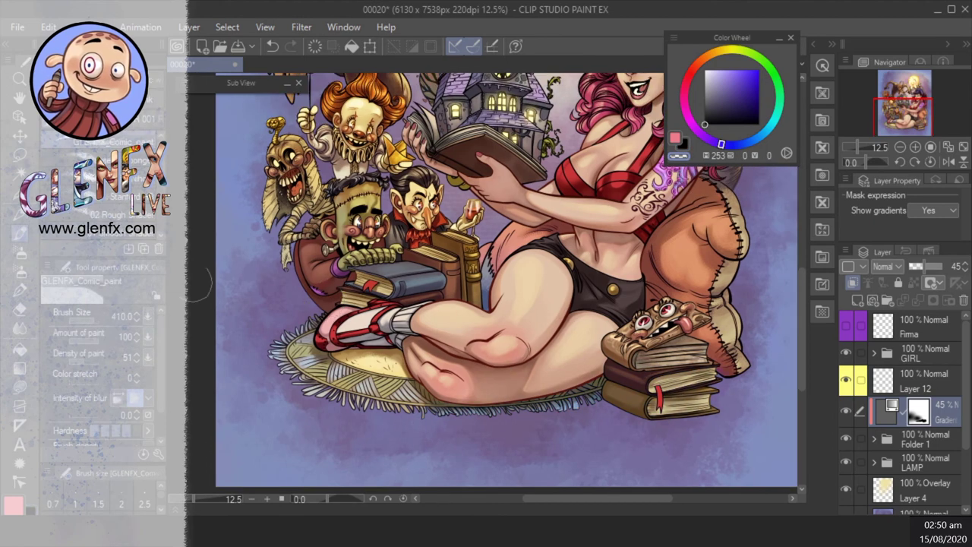
{"action": "left_click", "coordinate": [69, 196]}
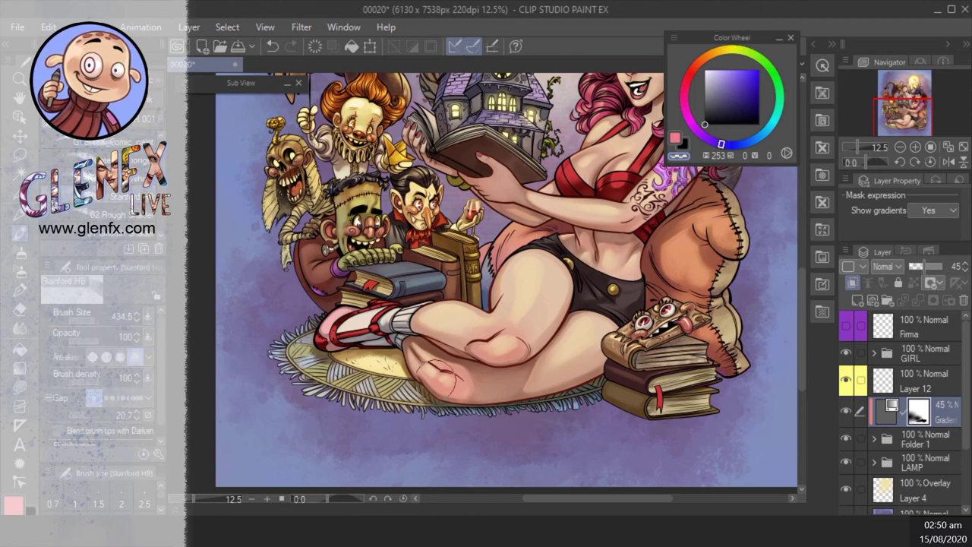
{"action": "left_click_drag", "start_coordinate": [377, 454], "coordinate": [402, 454]}
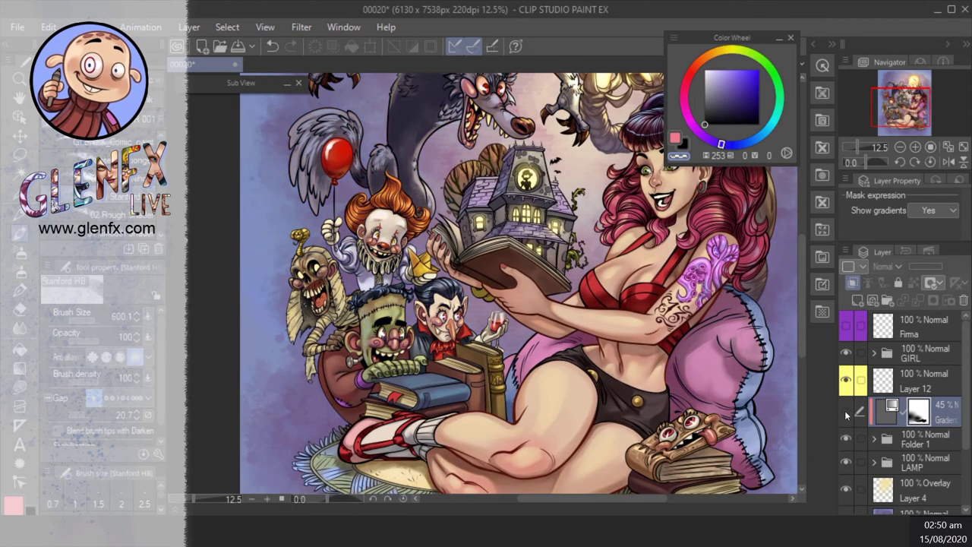
{"action": "key", "text": "ctrl+z"}
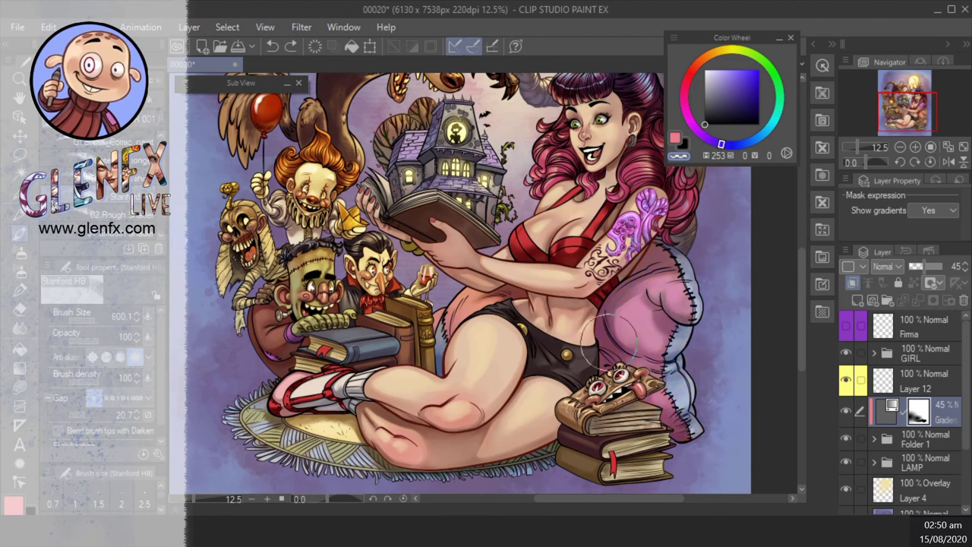
{"action": "key", "text": "ctrl+y"}
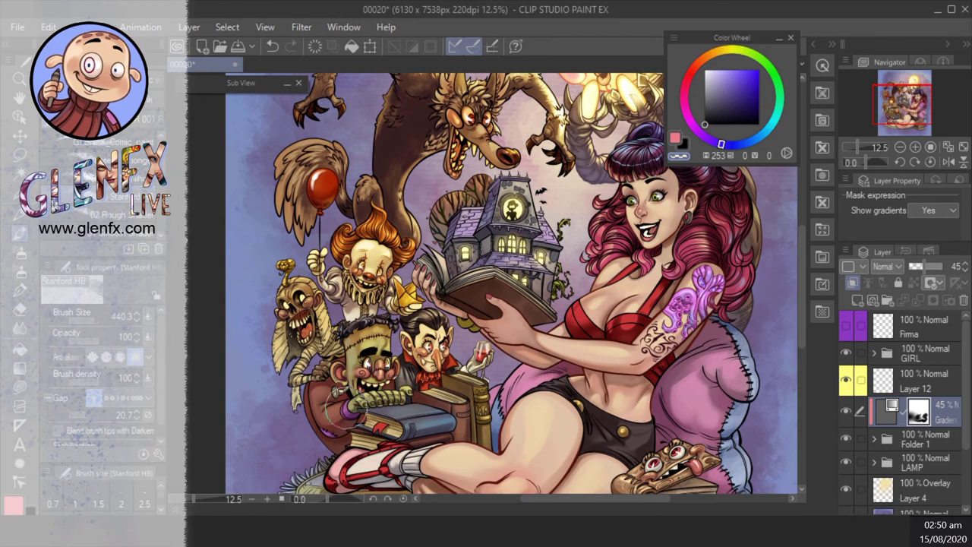
{"action": "left_click", "coordinate": [846, 411]}
{"action": "left_click", "coordinate": [846, 411]}
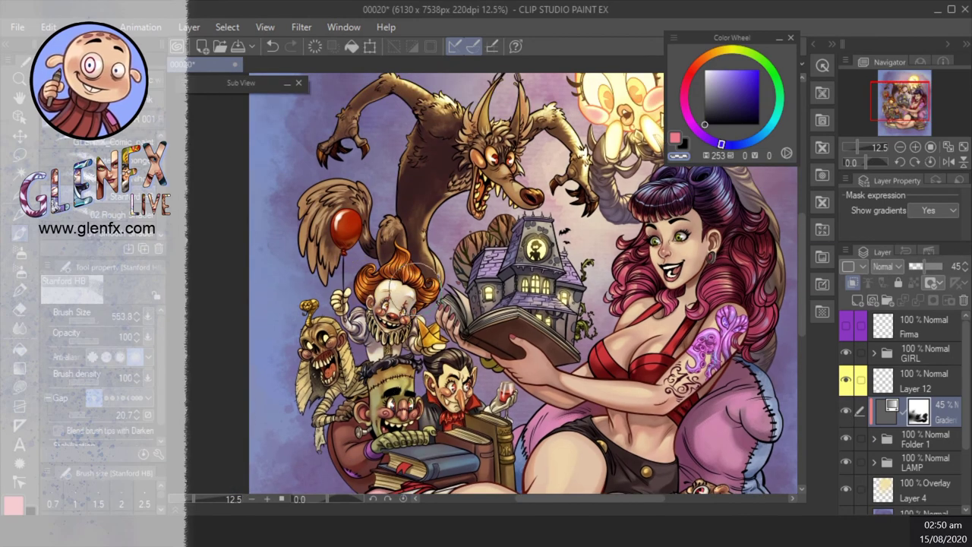
- Soften the orange gradient map over the wolf's body, tail and head by brushing its mask away with the Soft airbrush
{"action": "key", "text": "b"}
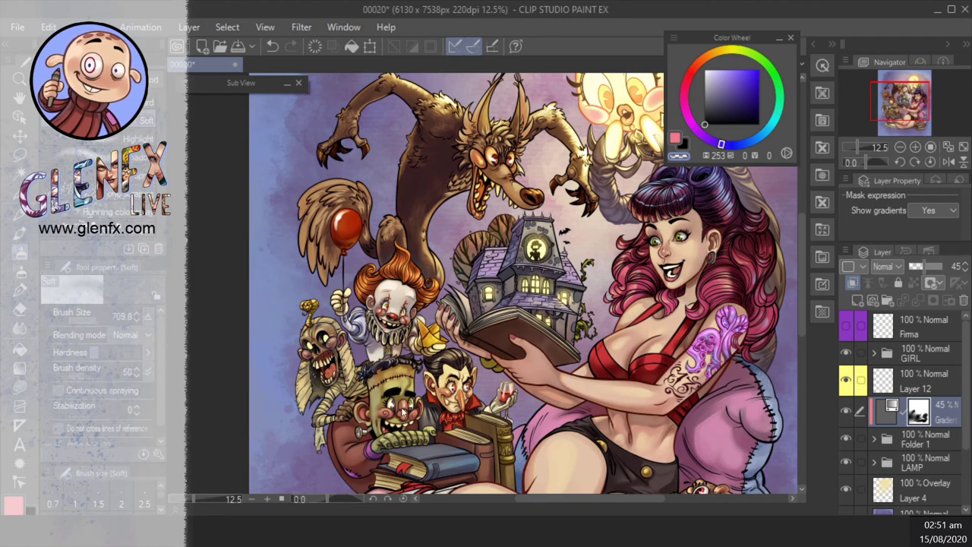
{"action": "scroll", "coordinate": [400, 352], "scroll_direction": "up", "scroll_amount": 3}
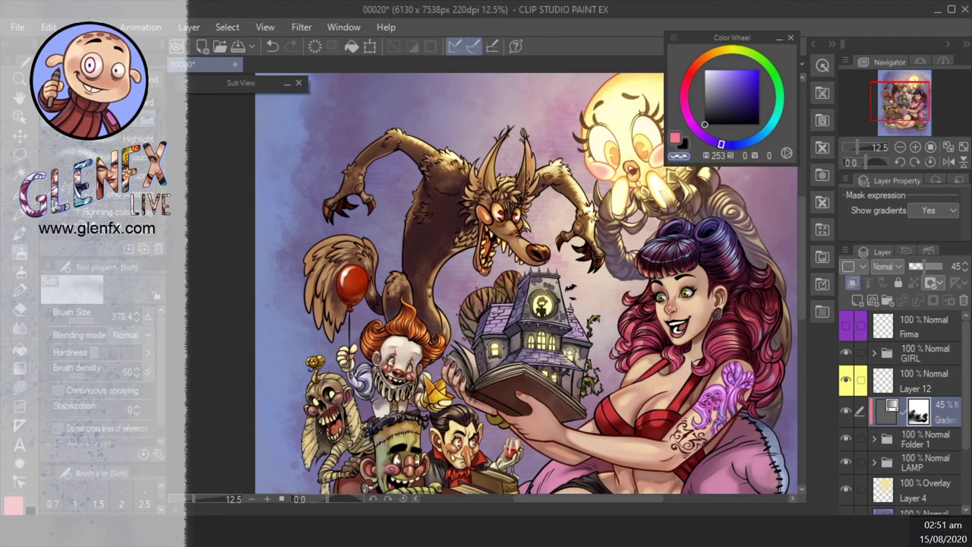
{"action": "key", "text": "bracketright"}
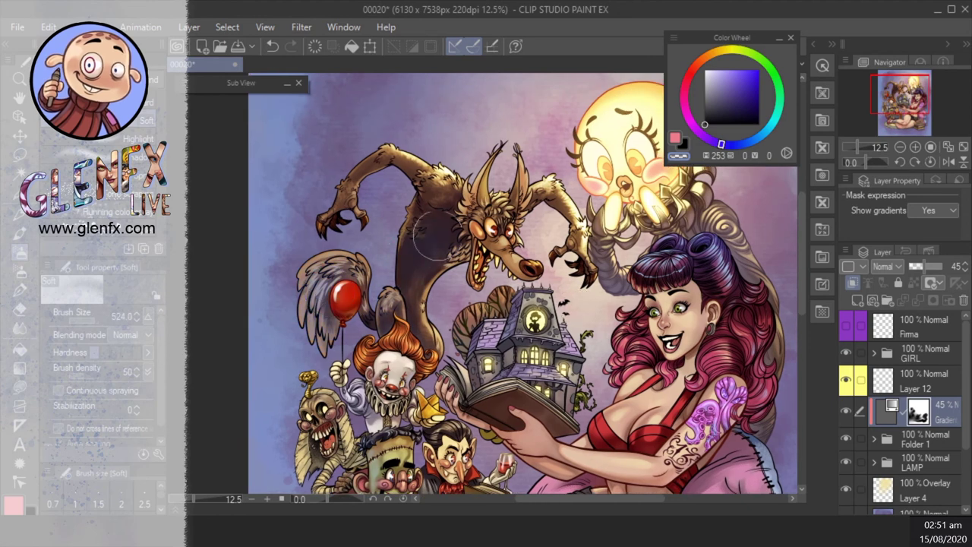
{"action": "scroll", "coordinate": [531, 277], "scroll_direction": "up", "scroll_amount": 2}
{"action": "mouse_move", "coordinate": [560, 275]}
{"action": "left_mouse_down"}
{"action": "mouse_move", "coordinate": [500, 207]}
{"action": "mouse_move", "coordinate": [338, 255]}
{"action": "mouse_move", "coordinate": [501, 219]}
{"action": "left_mouse_up"}
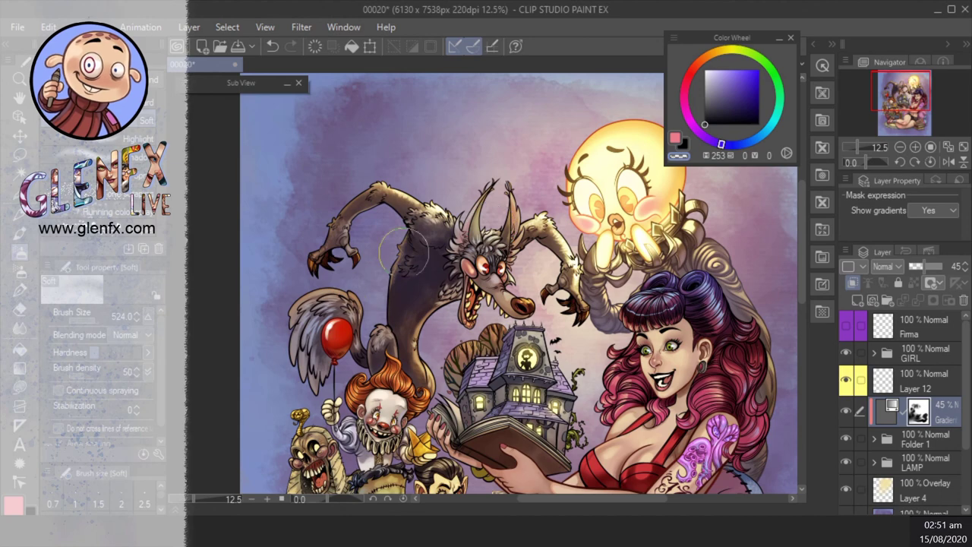
{"action": "scroll", "coordinate": [645, 354], "scroll_direction": "down", "scroll_amount": 3}
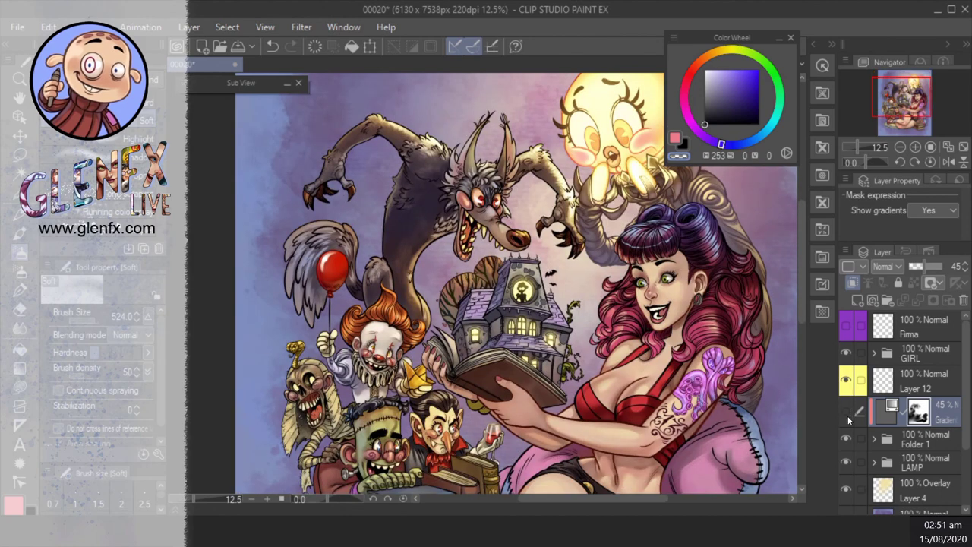
- Compare the illustration with the orange gradient map hidden and shown, checking the wolf and the monster group
{"action": "left_click", "coordinate": [846, 412]}
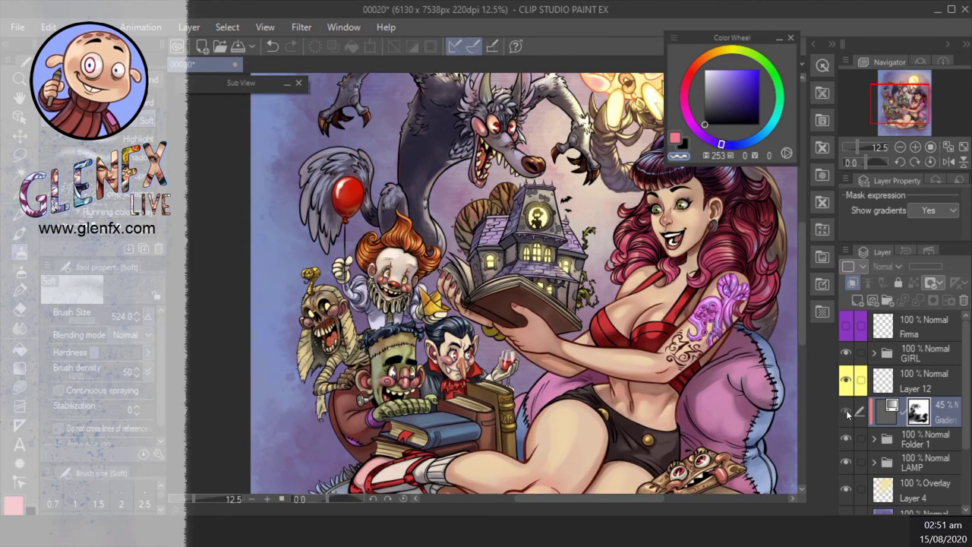
{"action": "scroll", "coordinate": [524, 283], "scroll_direction": "down", "scroll_amount": 5}
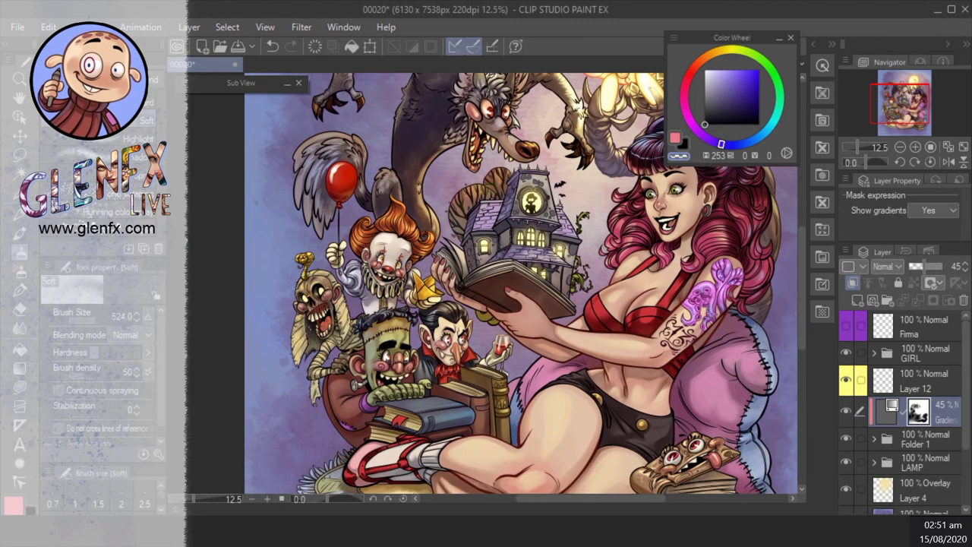
{"action": "scroll", "coordinate": [589, 439], "scroll_direction": "up", "scroll_amount": 3}
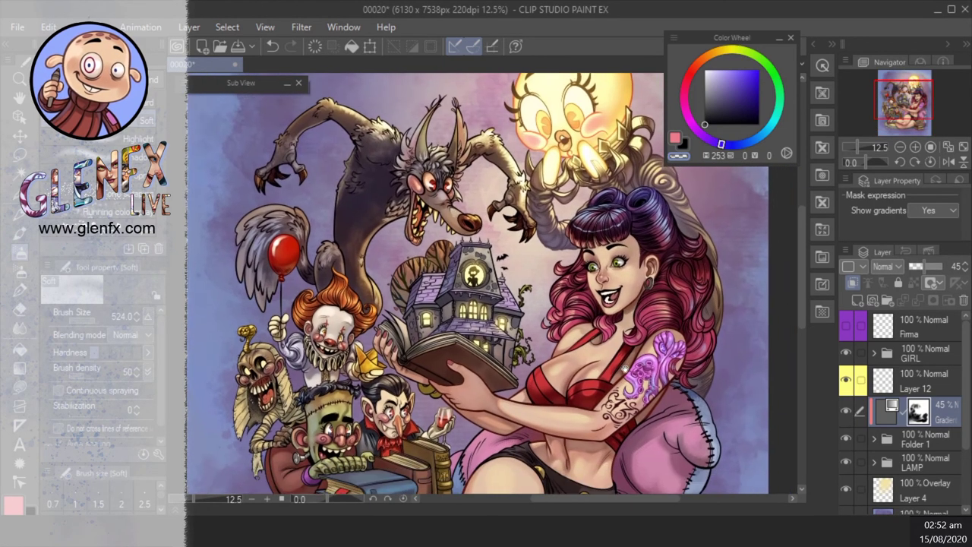
{"action": "left_click", "coordinate": [847, 414]}
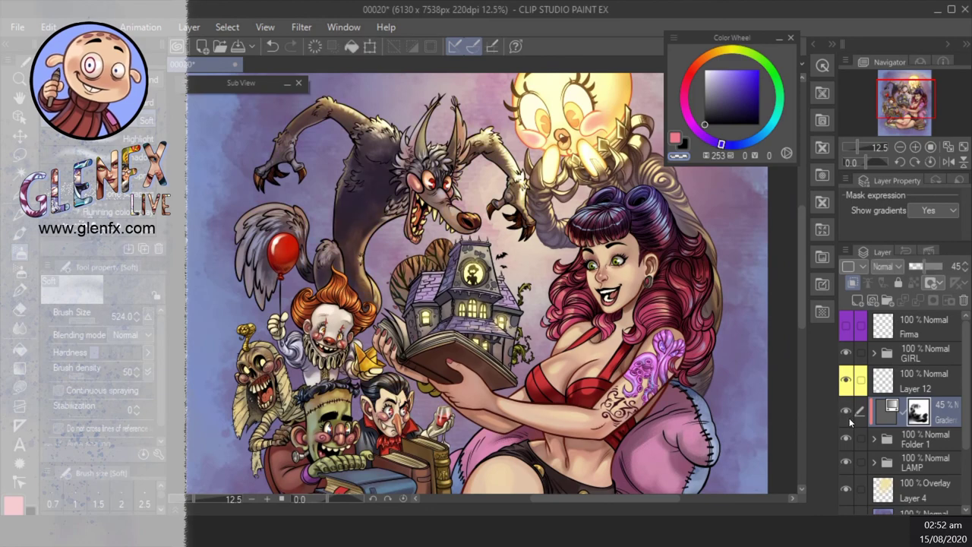
- Touch up the orange gradient map's mask with the Soft airbrush in white and transparent, undoing the unwanted strokes
{"action": "scroll", "coordinate": [748, 365], "scroll_direction": "down", "scroll_amount": 2}
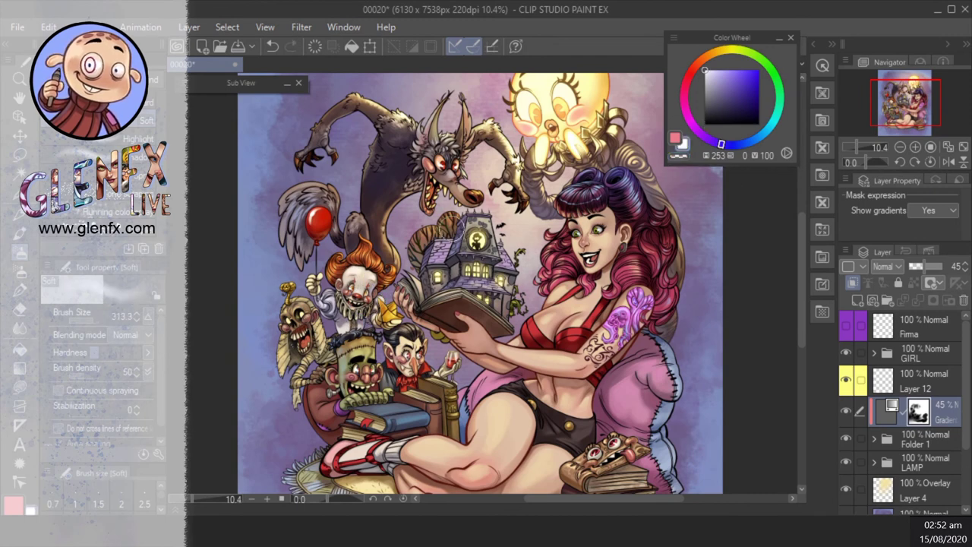
{"action": "scroll", "coordinate": [478, 284], "scroll_direction": "up", "scroll_amount": 1}
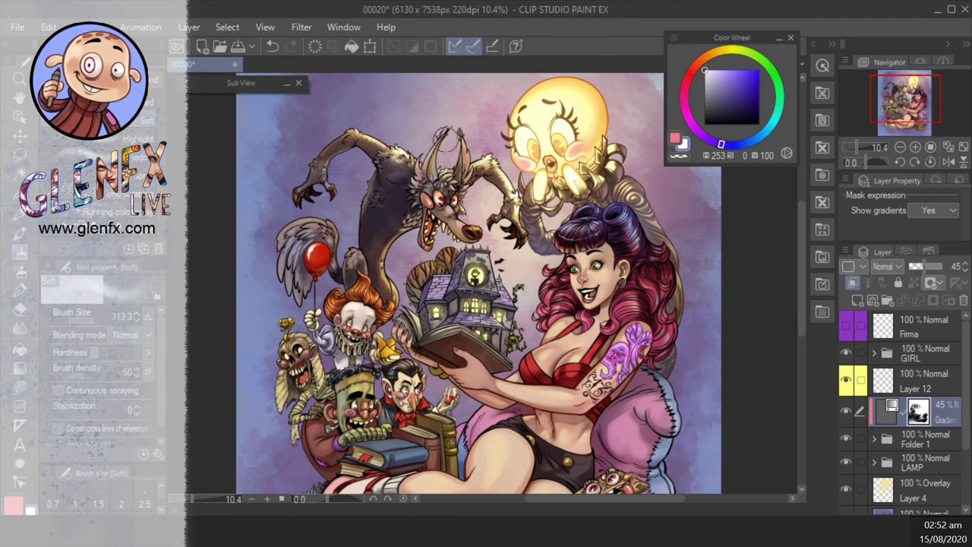
{"action": "scroll", "coordinate": [486, 285], "scroll_direction": "left", "scroll_amount": 1}
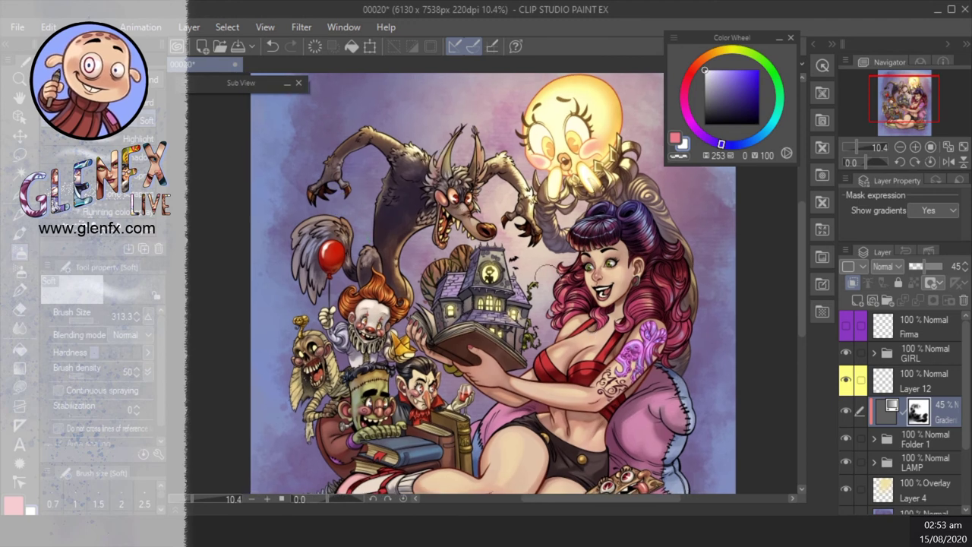
{"action": "scroll", "coordinate": [486, 284], "scroll_direction": "down", "scroll_amount": 1}
{"action": "scroll", "coordinate": [495, 284], "scroll_direction": "down", "scroll_amount": 2}
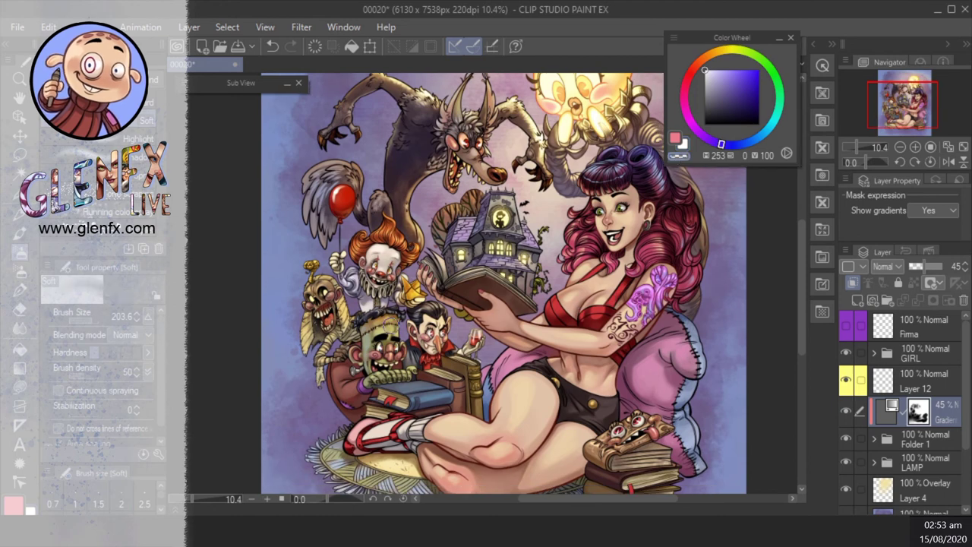
{"action": "key", "text": "ctrl+z"}
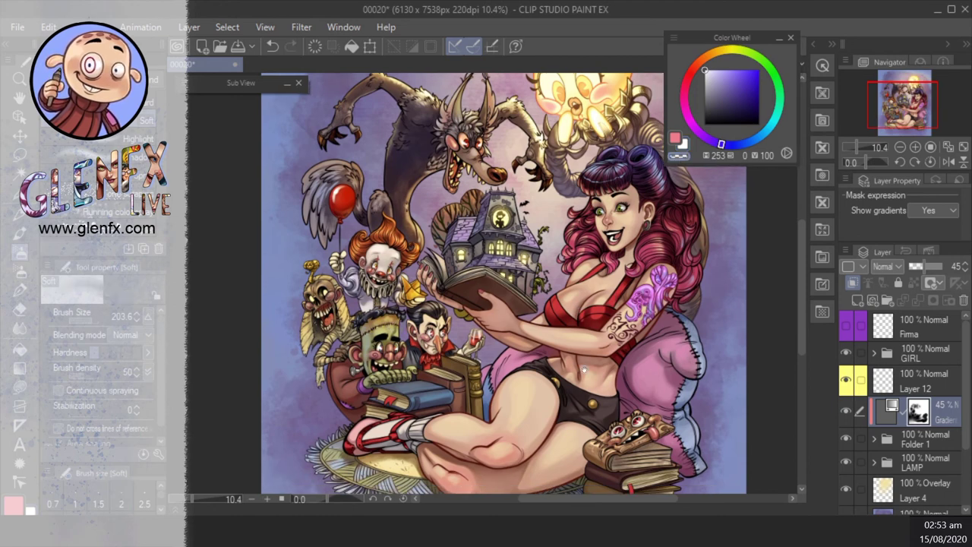
{"action": "scroll", "coordinate": [583, 369], "scroll_direction": "down", "scroll_amount": 1}
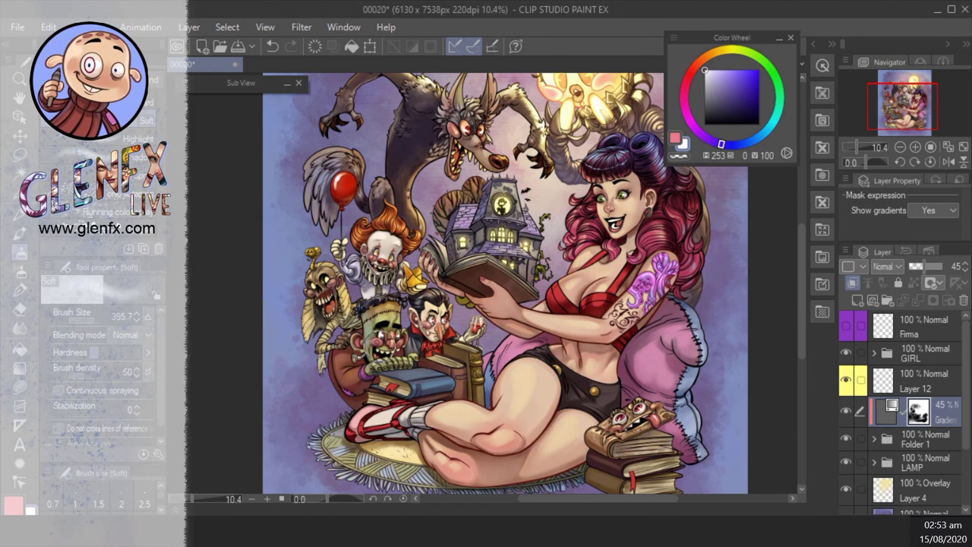
{"action": "scroll", "coordinate": [524, 270], "scroll_direction": "up", "scroll_amount": 1}
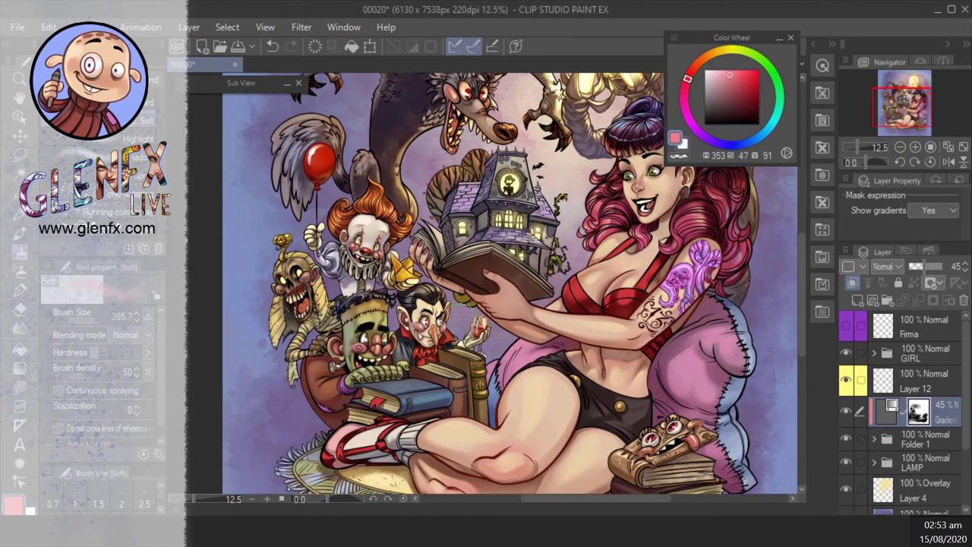
{"action": "key", "text": "ctrl+z"}
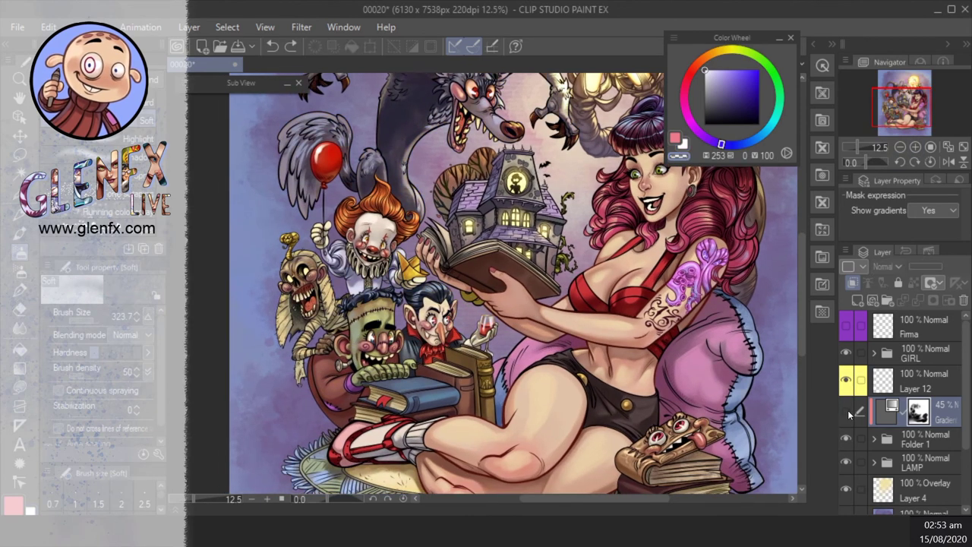
- Set the opacity of the orange gradient map above Folder 1 to 50%
{"action": "left_click", "coordinate": [908, 382]}
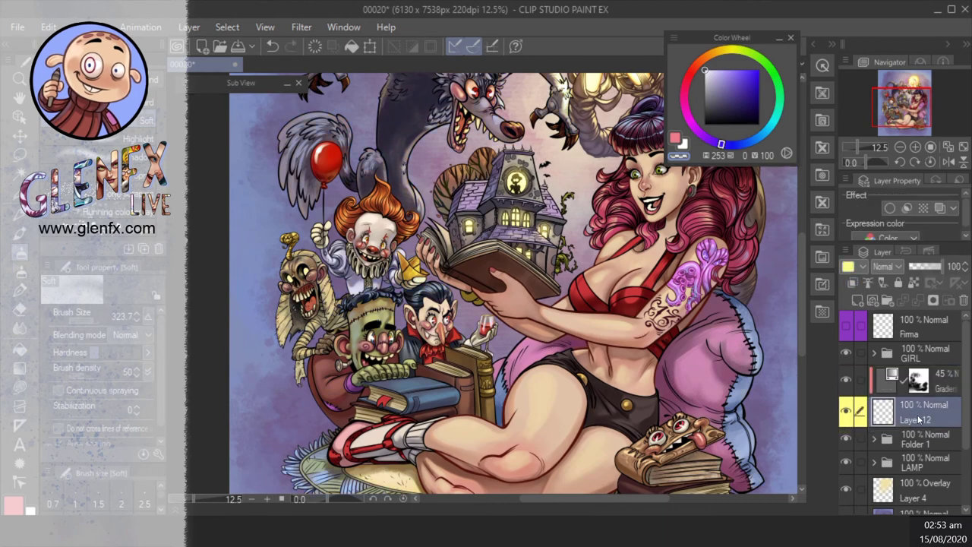
{"action": "left_click", "coordinate": [895, 414]}
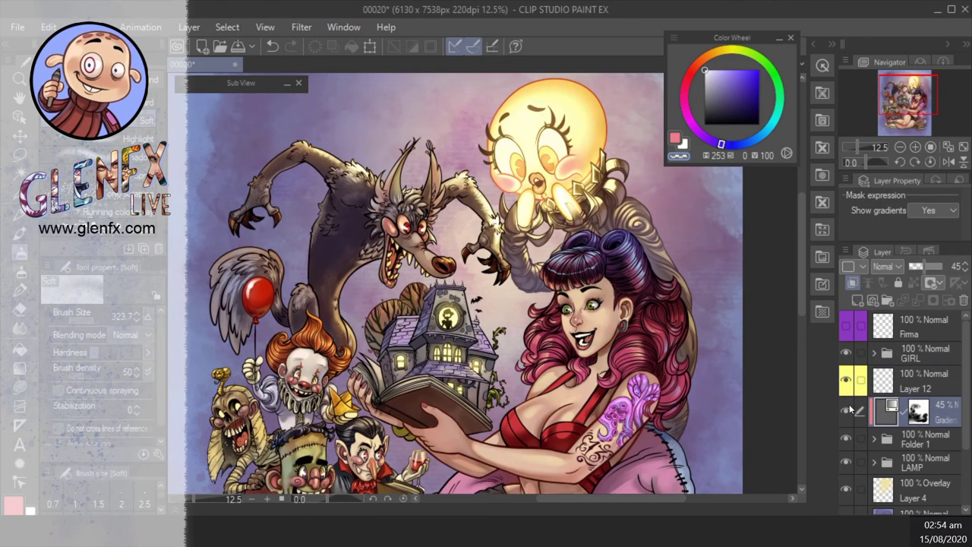
{"action": "left_click_drag", "start_coordinate": [928, 264], "coordinate": [925, 265]}
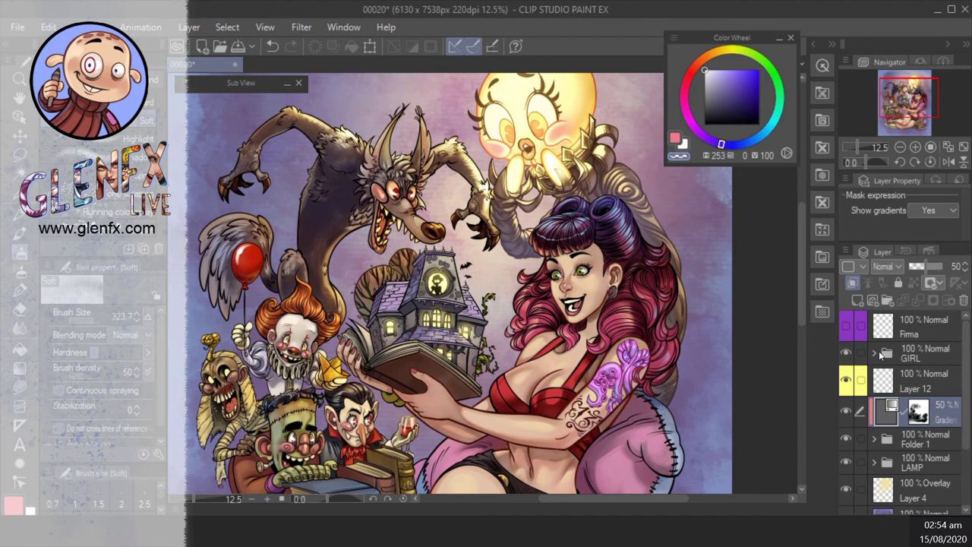
- Add a gradient map correction layer above the GIRL folder using the Sunset (gold) preset from the Sky set, clipped to the folder
{"action": "left_click", "coordinate": [881, 355]}
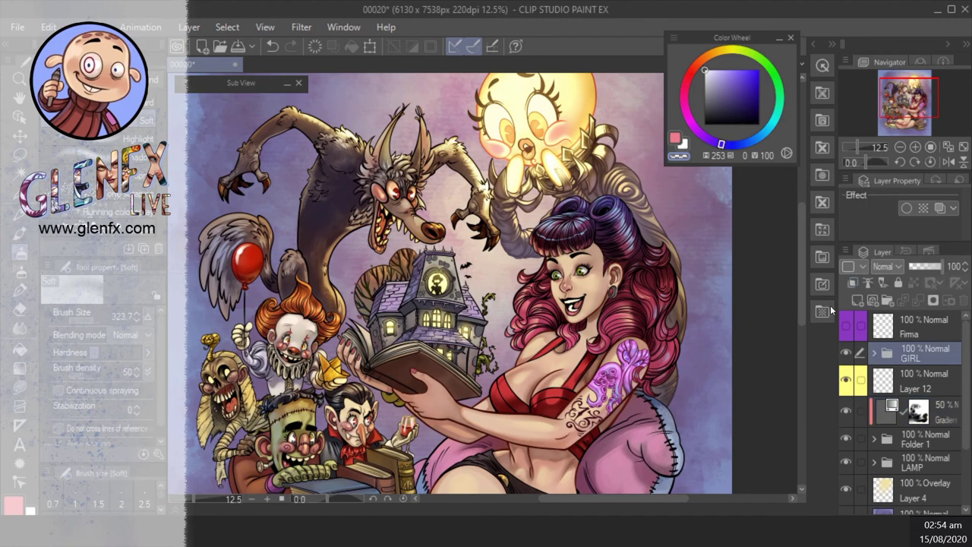
{"action": "left_click", "coordinate": [189, 27]}
{"action": "mouse_move", "coordinate": [354, 84]}
{"action": "left_click", "coordinate": [467, 232]}
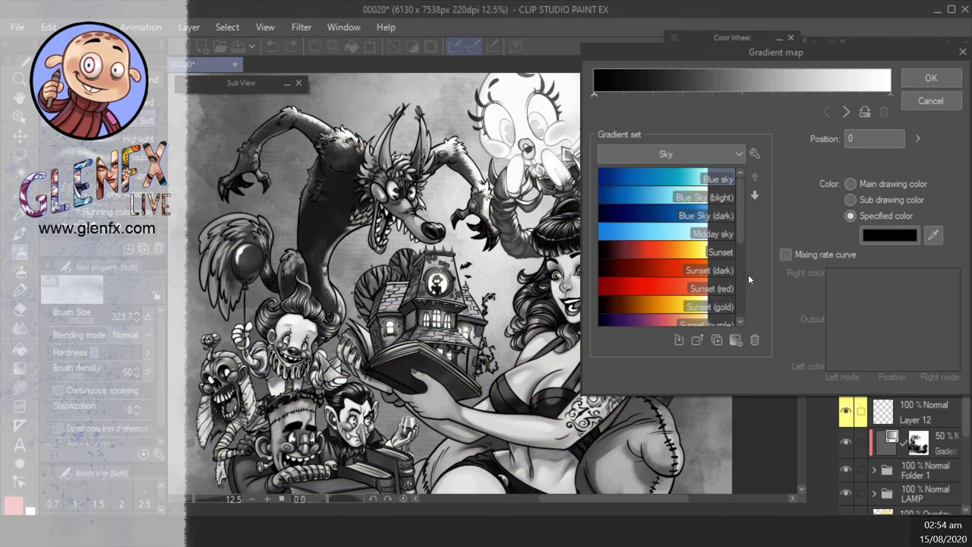
{"action": "scroll", "coordinate": [735, 303], "scroll_direction": "down", "scroll_amount": 3}
{"action": "scroll", "coordinate": [678, 242], "scroll_direction": "up", "scroll_amount": 3}
{"action": "left_click", "coordinate": [678, 242]}
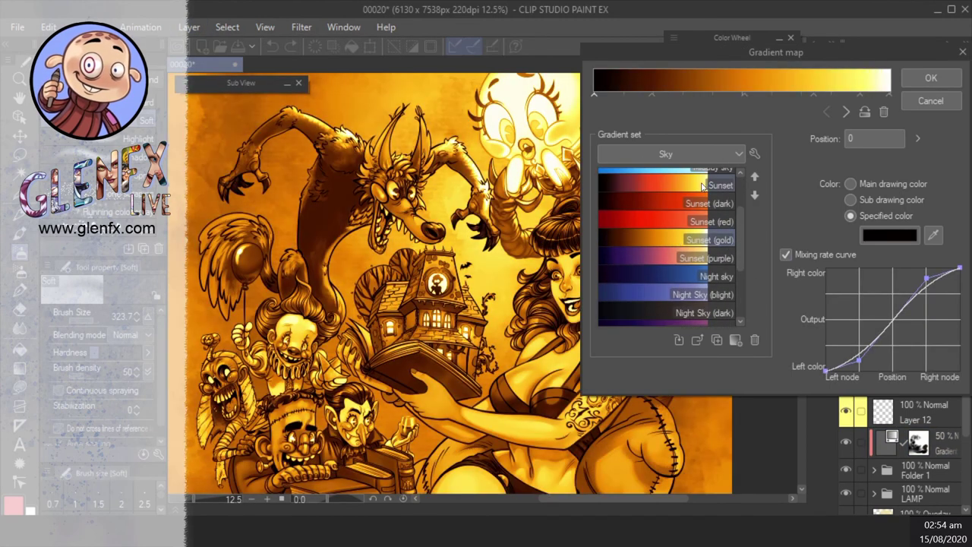
{"action": "key", "text": "Return"}
{"action": "left_click", "coordinate": [853, 283]}
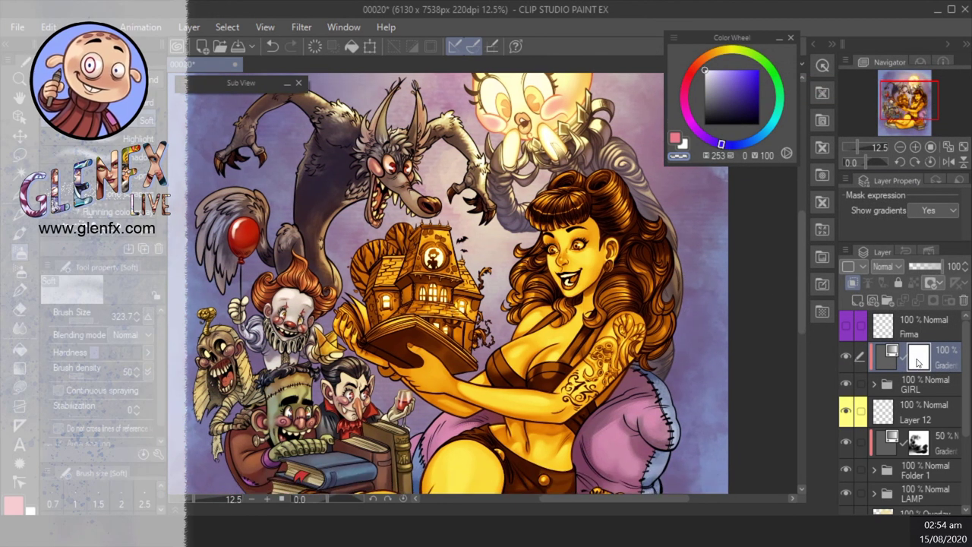
- Fill the gold gradient map's mask so the effect is fully hidden, and choose the Soft airbrush
{"action": "left_click", "coordinate": [19, 348]}
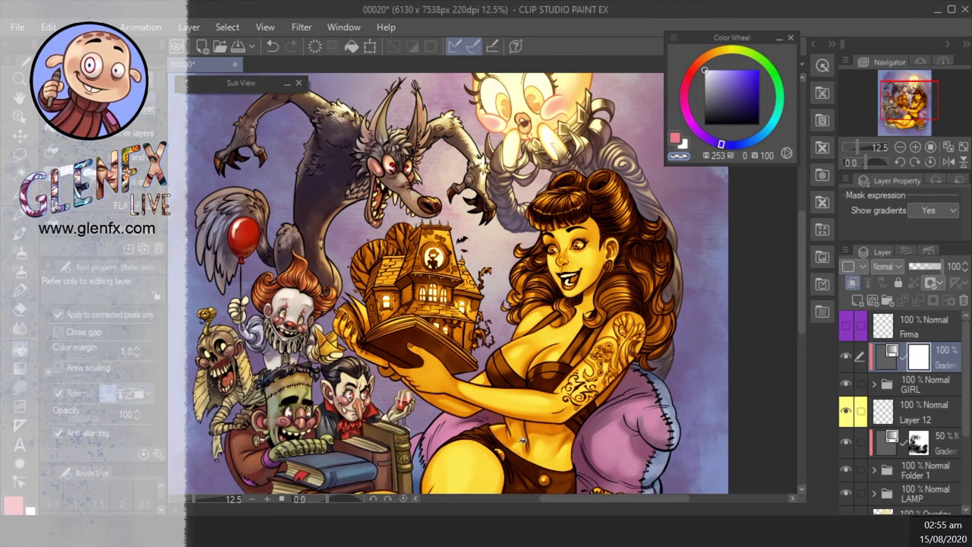
{"action": "left_click", "coordinate": [352, 48]}
{"action": "left_click", "coordinate": [25, 267]}
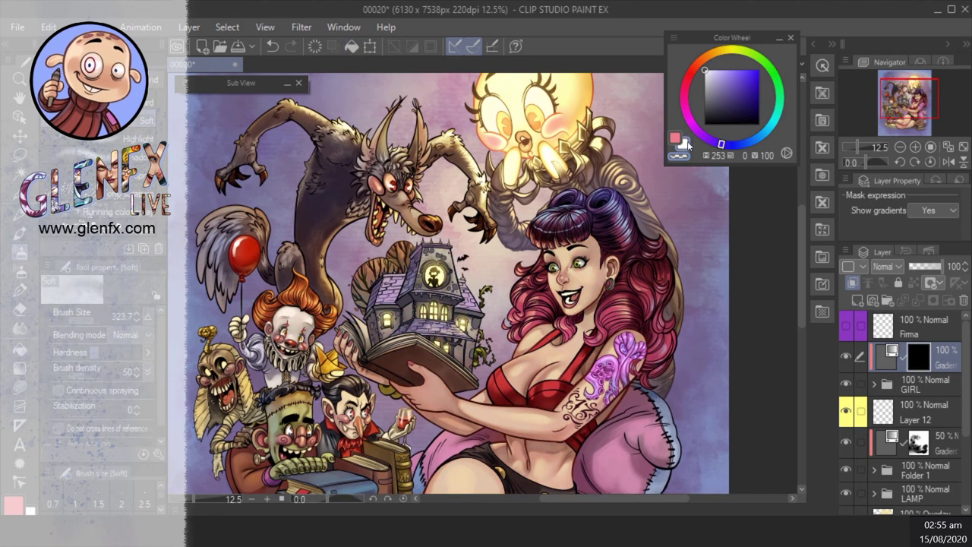
- Reveal the gold gradient map over the girl's front hair and the haunted house with Soft airbrush strokes on the mask
{"action": "scroll", "coordinate": [532, 228], "scroll_direction": "up", "scroll_amount": 1}
{"action": "mouse_move", "coordinate": [631, 186]}
{"action": "left_mouse_down"}
{"action": "mouse_move", "coordinate": [505, 306]}
{"action": "mouse_move", "coordinate": [518, 304]}
{"action": "mouse_move", "coordinate": [649, 231]}
{"action": "mouse_move", "coordinate": [462, 246]}
{"action": "mouse_move", "coordinate": [488, 306]}
{"action": "mouse_move", "coordinate": [490, 279]}
{"action": "mouse_move", "coordinate": [490, 306]}
{"action": "left_mouse_up"}
{"action": "key", "text": "bracketleft"}
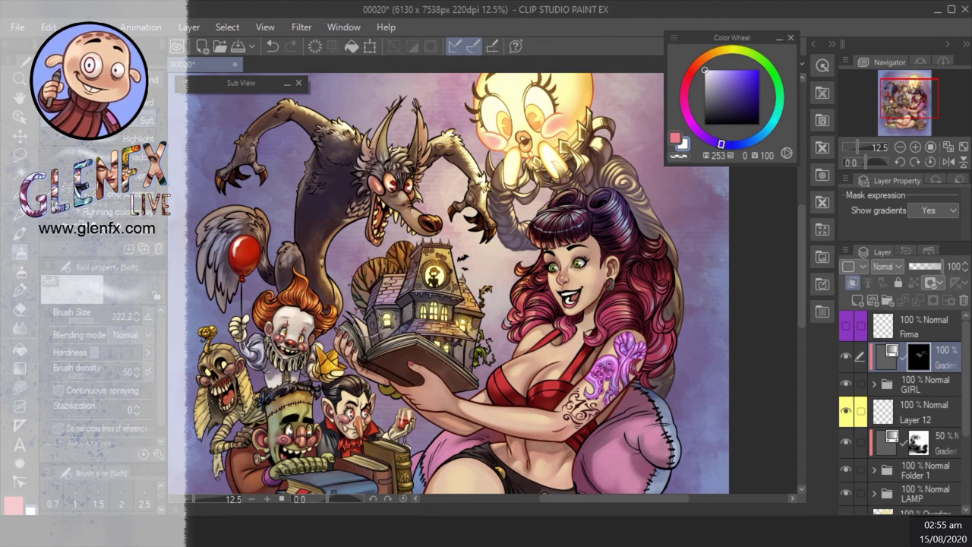
{"action": "key", "text": "bracketright"}
- Set the gold gradient map's blending mode to Add (Glow) and compare the illustration with the layer hidden and shown
{"action": "left_click", "coordinate": [887, 266]}
{"action": "left_click", "coordinate": [882, 173]}
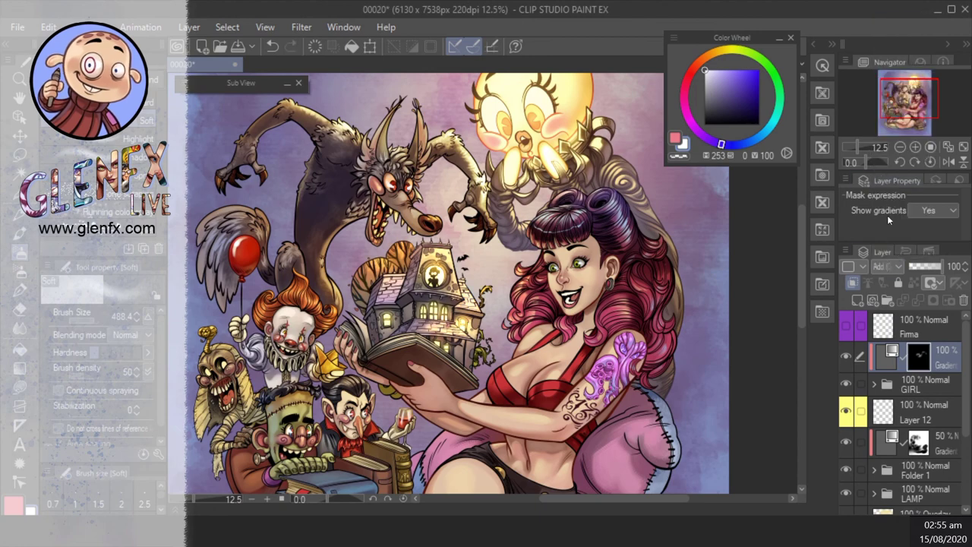
{"action": "scroll", "coordinate": [437, 281], "scroll_direction": "up", "scroll_amount": 1}
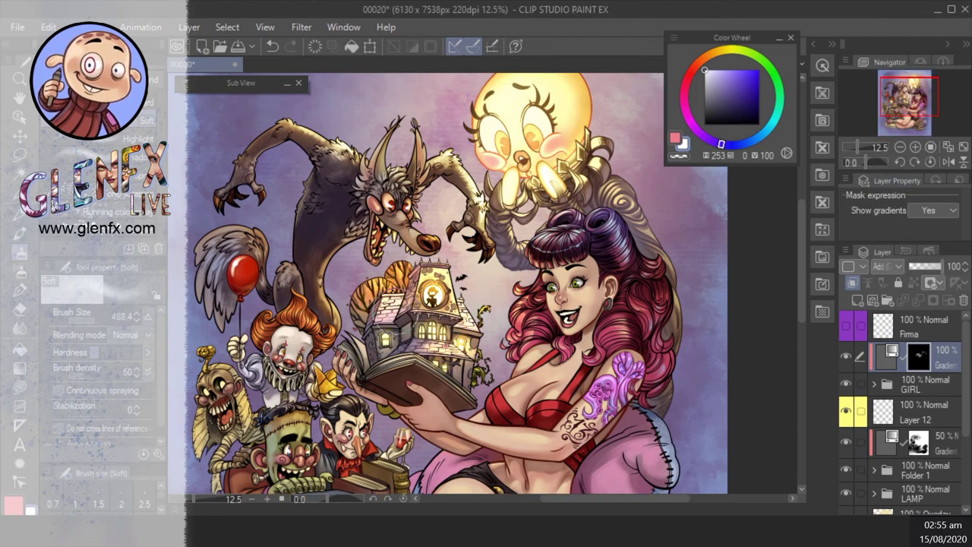
{"action": "scroll", "coordinate": [471, 357], "scroll_direction": "up", "scroll_amount": 1}
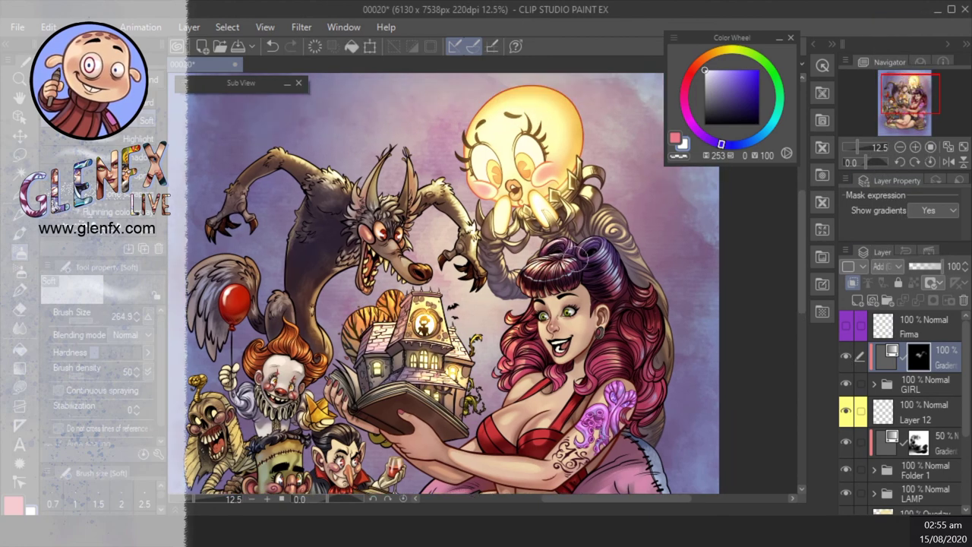
{"action": "key", "text": "bracketleft"}
{"action": "scroll", "coordinate": [440, 285], "scroll_direction": "down", "scroll_amount": 1}
{"action": "left_click", "coordinate": [846, 355]}
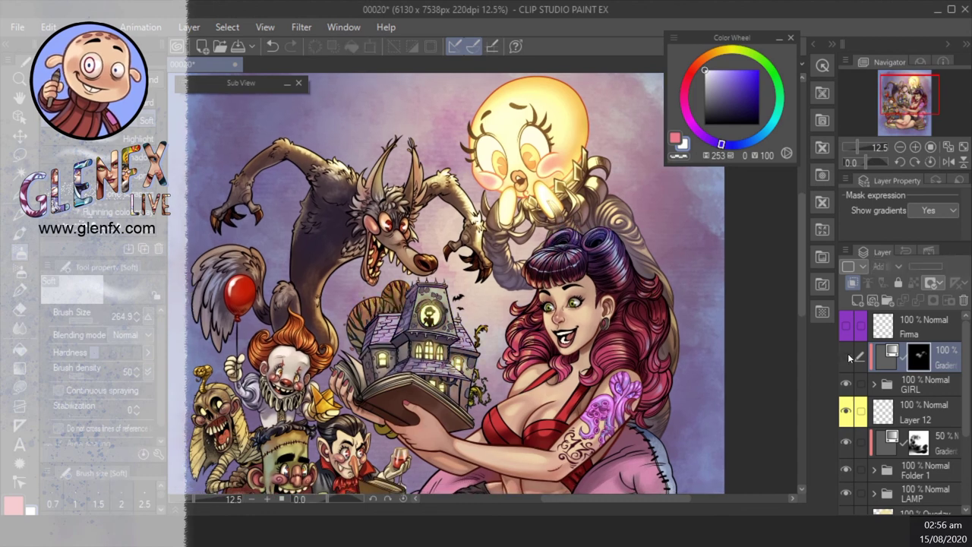
{"action": "left_click", "coordinate": [846, 355]}
- Tone down the glow on the haunted house and vines by brushing the mask with the transparent Soft airbrush
{"action": "left_click_drag", "start_coordinate": [731, 320], "coordinate": [758, 301]}
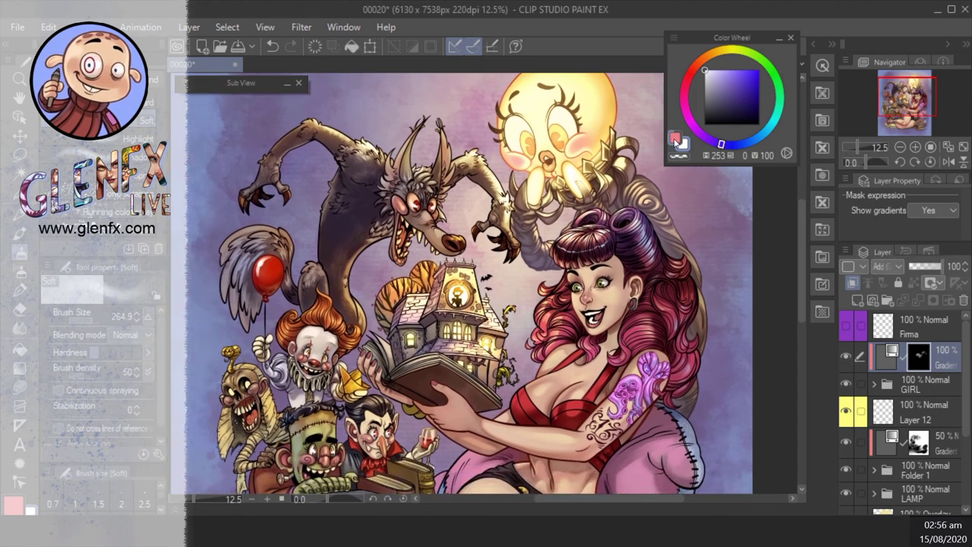
{"action": "key", "text": "bracketright"}
{"action": "key", "text": "bracketright"}
{"action": "mouse_move", "coordinate": [517, 319]}
{"action": "left_mouse_down"}
{"action": "mouse_move", "coordinate": [455, 281]}
{"action": "mouse_move", "coordinate": [471, 296]}
{"action": "mouse_move", "coordinate": [464, 285]}
{"action": "left_mouse_up"}
{"action": "key", "text": "bracketleft"}
{"action": "left_click_drag", "start_coordinate": [463, 326], "coordinate": [501, 380]}
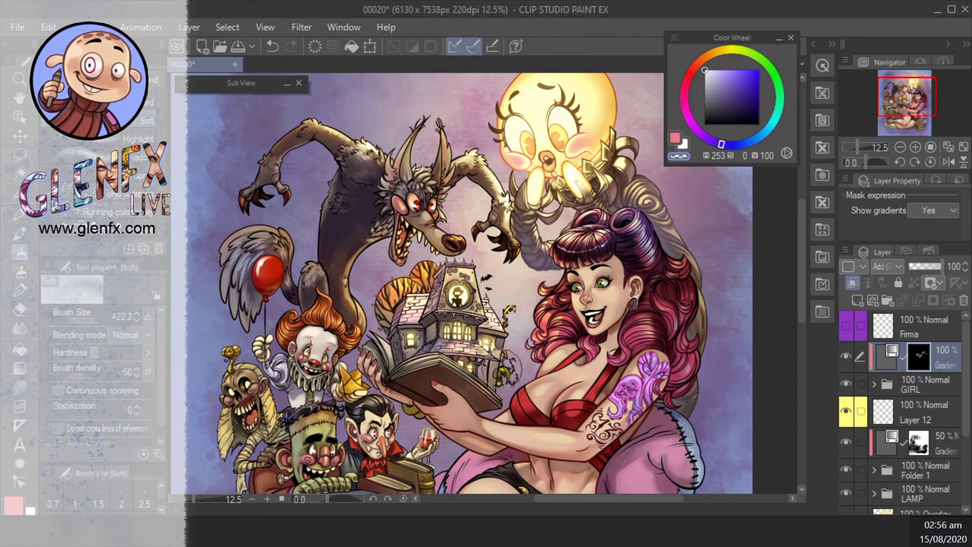
- Touch up the gold gradient map's mask around the open book and haunted house with a smaller Soft airbrush
{"action": "key", "text": "bracketleft"}
{"action": "key", "text": "bracketleft"}
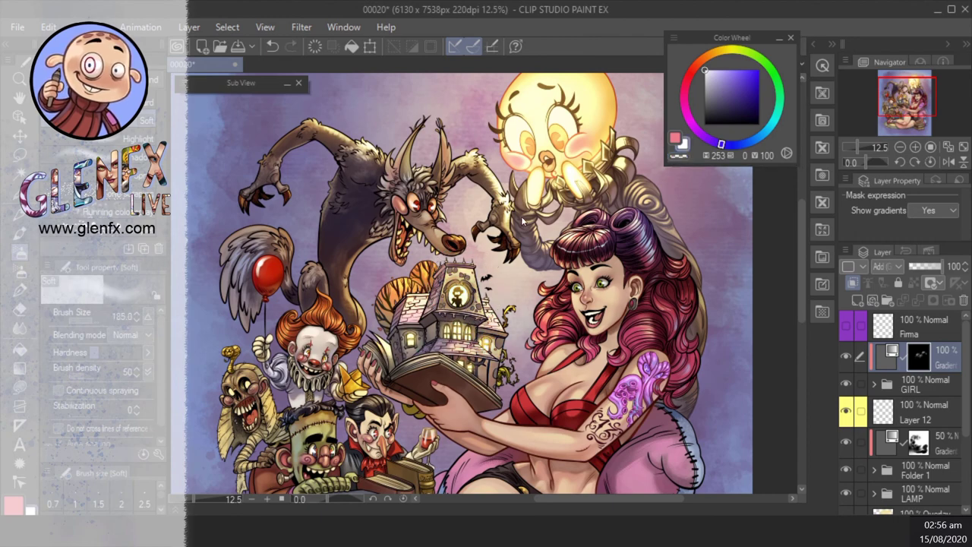
{"action": "left_click", "coordinate": [380, 346]}
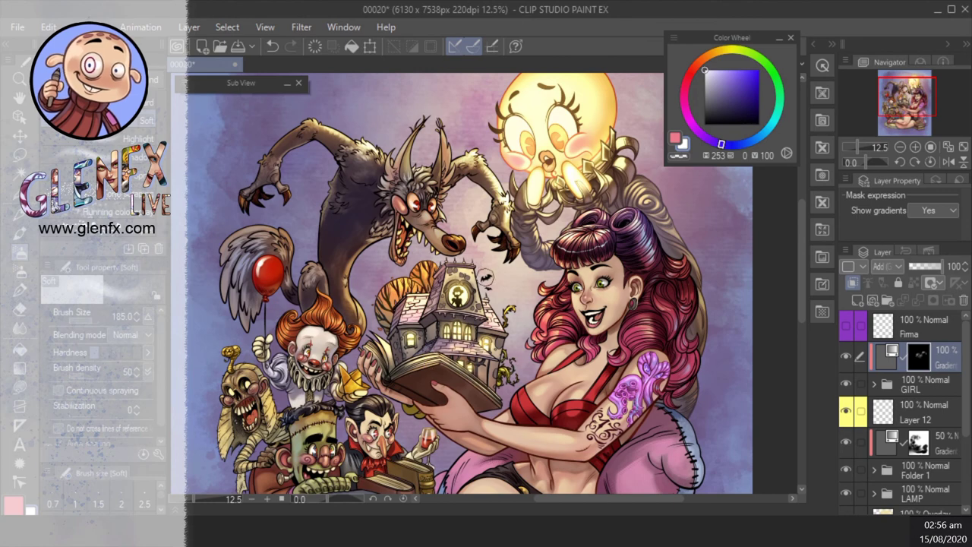
{"action": "left_click", "coordinate": [462, 266]}
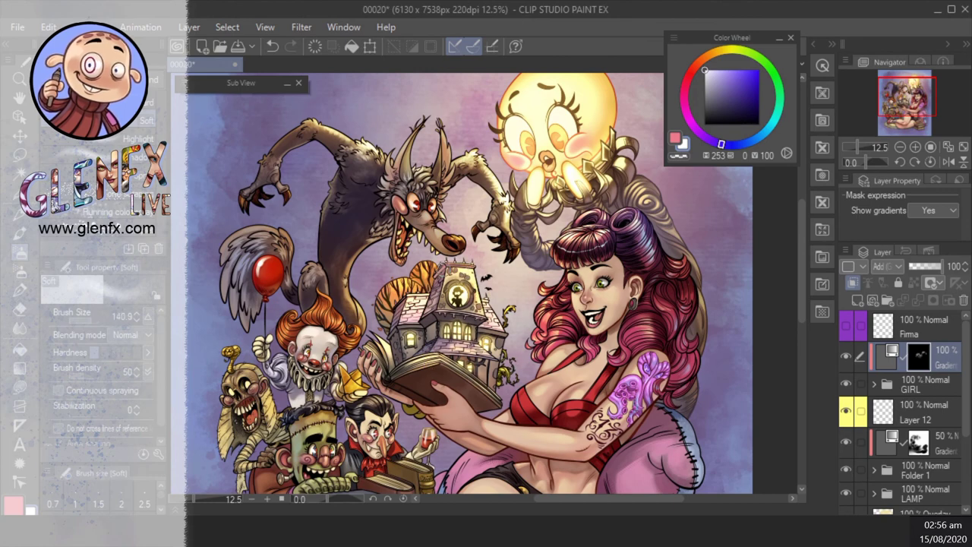
- Compare the illustration with the gold glow gradient map hidden and shown
{"action": "scroll", "coordinate": [462, 284], "scroll_direction": "down", "scroll_amount": 1}
{"action": "left_click", "coordinate": [846, 354]}
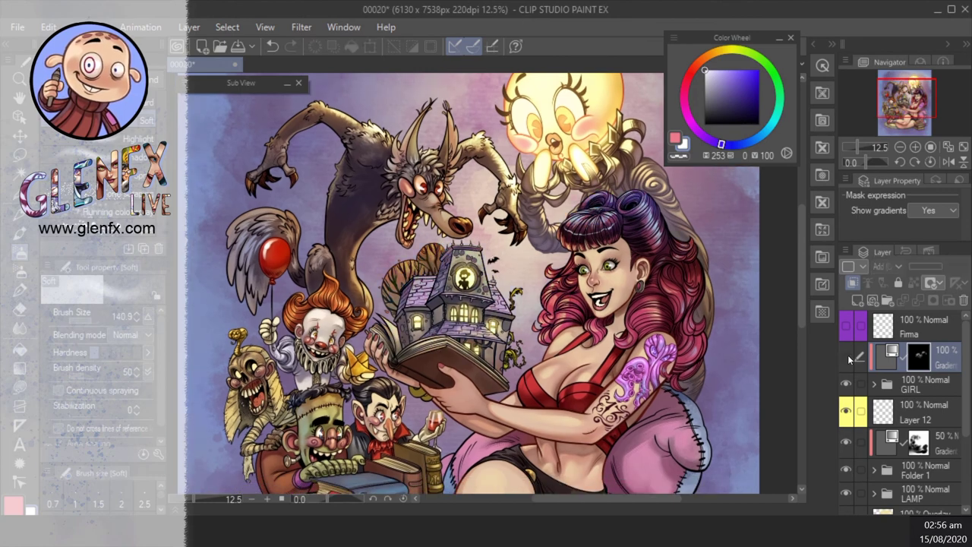
{"action": "left_click", "coordinate": [846, 355]}
{"action": "left_click", "coordinate": [846, 355]}
{"action": "left_click", "coordinate": [846, 354]}
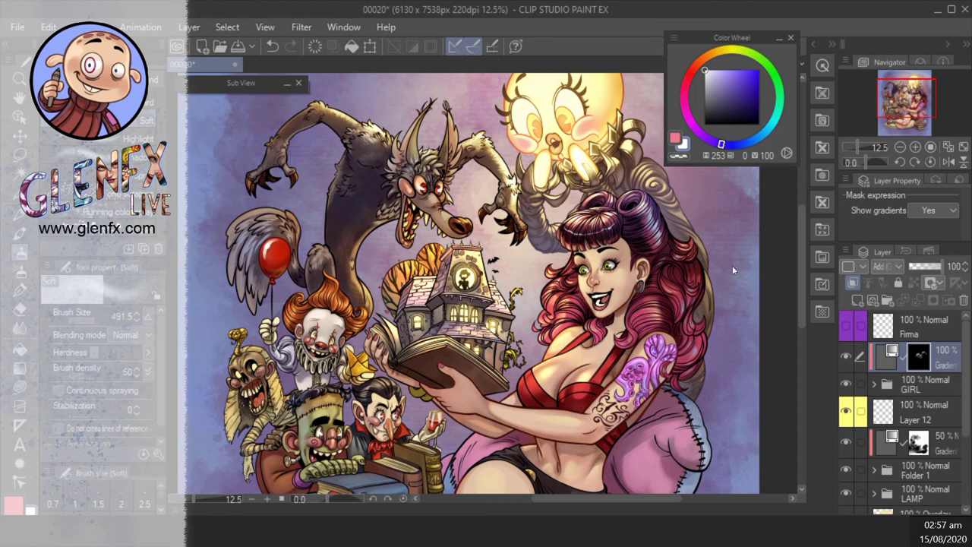
{"action": "key", "text": "ctrl+z"}
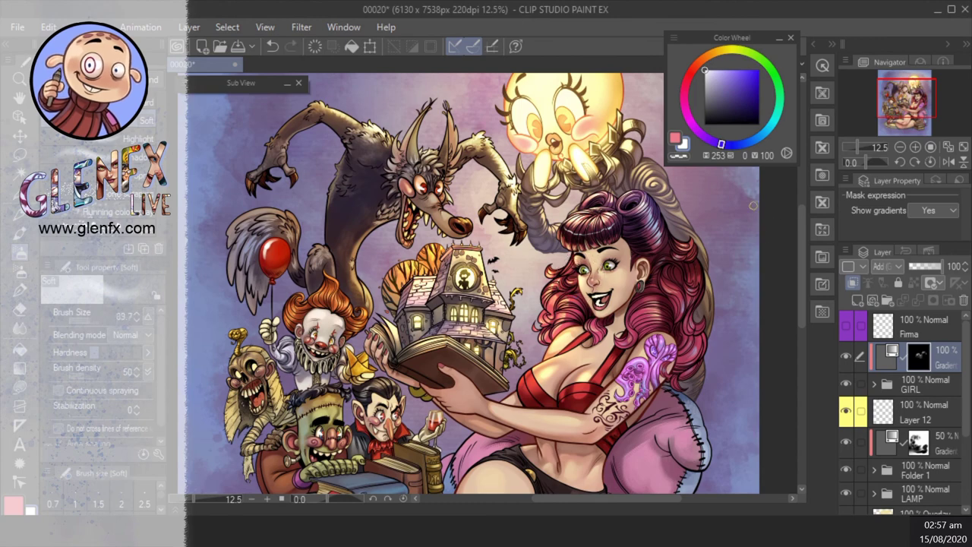
{"action": "key", "text": "j"}
{"action": "key", "text": "ctrl+plus"}
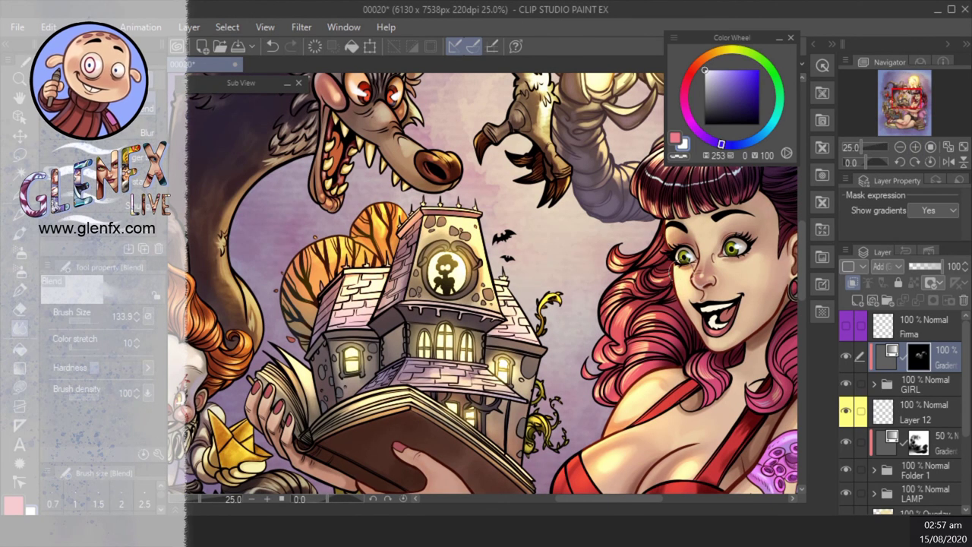
{"action": "key", "text": "ctrl+minus"}
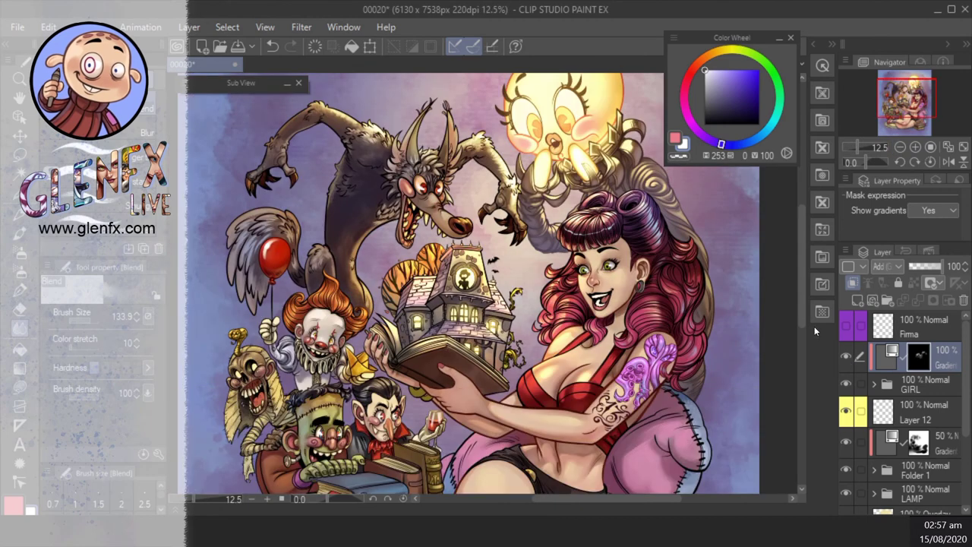
{"action": "left_click", "coordinate": [20, 251]}
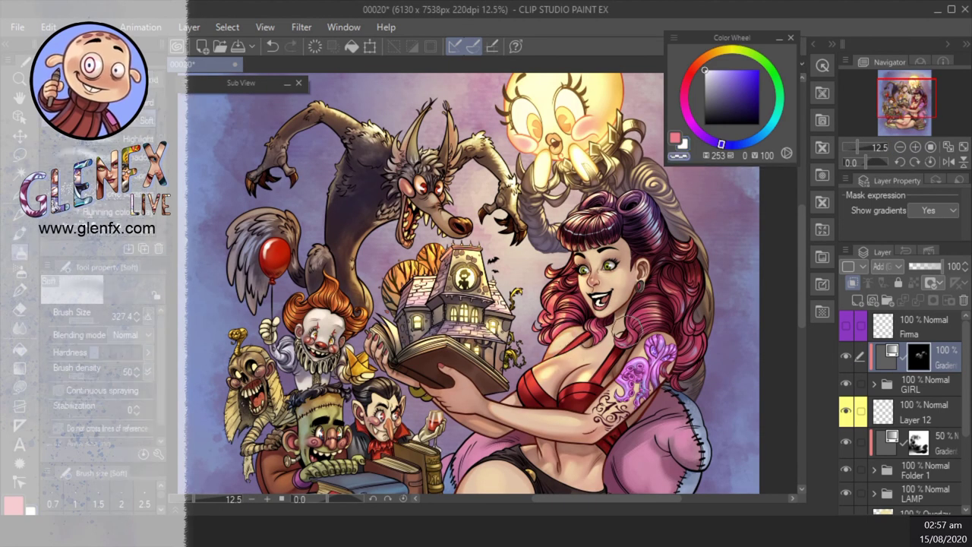
- Reveal the gold glow along the girl's hips, thighs, legs and shoes with Soft airbrush strokes on the gradient map's mask
{"action": "left_click_drag", "start_coordinate": [628, 331], "coordinate": [654, 225]}
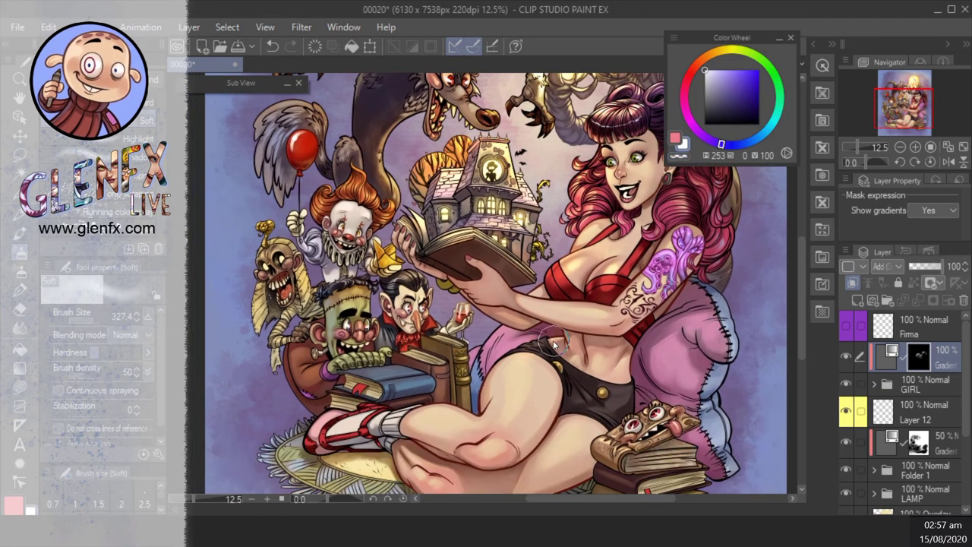
{"action": "mouse_move", "coordinate": [555, 345]}
{"action": "left_mouse_down"}
{"action": "mouse_move", "coordinate": [531, 362]}
{"action": "mouse_move", "coordinate": [540, 357]}
{"action": "left_mouse_up"}
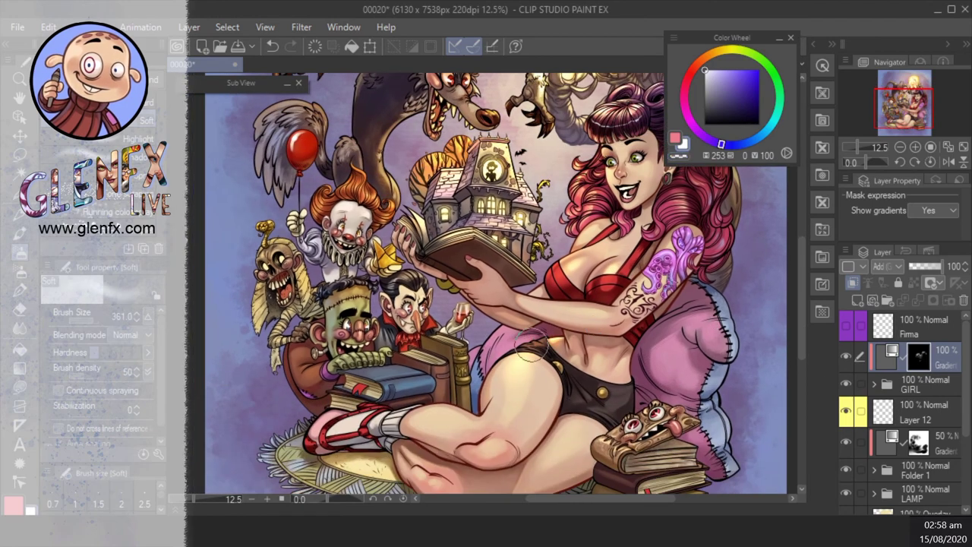
{"action": "mouse_move", "coordinate": [543, 289]}
{"action": "left_mouse_down"}
{"action": "mouse_move", "coordinate": [646, 292]}
{"action": "mouse_move", "coordinate": [663, 307]}
{"action": "mouse_move", "coordinate": [687, 299]}
{"action": "mouse_move", "coordinate": [619, 315]}
{"action": "left_mouse_up"}
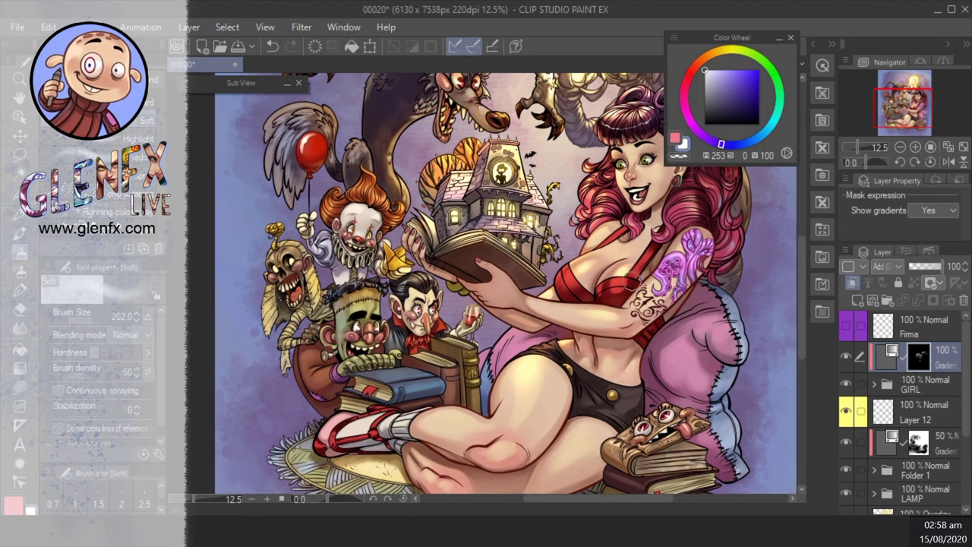
{"action": "mouse_move", "coordinate": [489, 421]}
{"action": "left_mouse_down"}
{"action": "mouse_move", "coordinate": [448, 418]}
{"action": "mouse_move", "coordinate": [505, 420]}
{"action": "mouse_move", "coordinate": [404, 403]}
{"action": "left_mouse_up"}
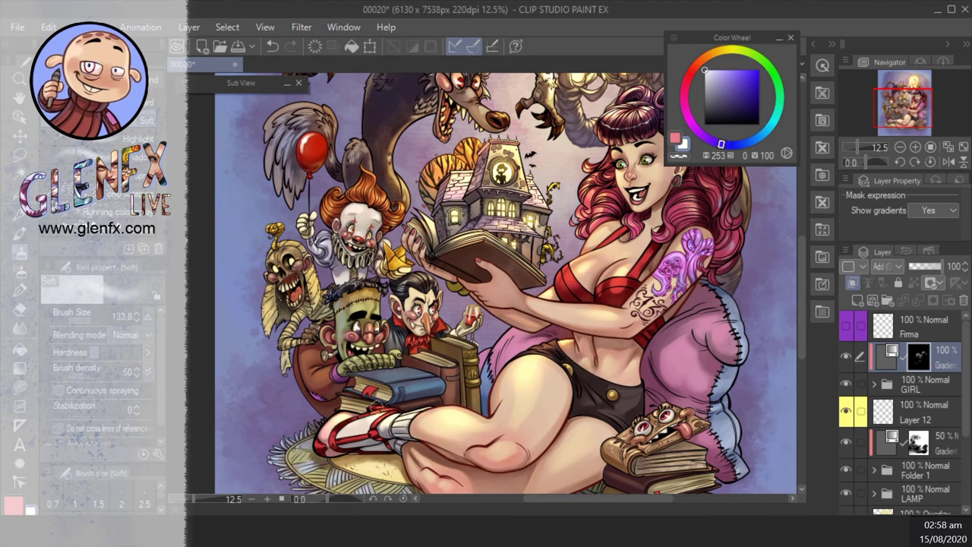
{"action": "left_click_drag", "start_coordinate": [658, 371], "coordinate": [653, 336]}
{"action": "left_click_drag", "start_coordinate": [724, 347], "coordinate": [715, 351]}
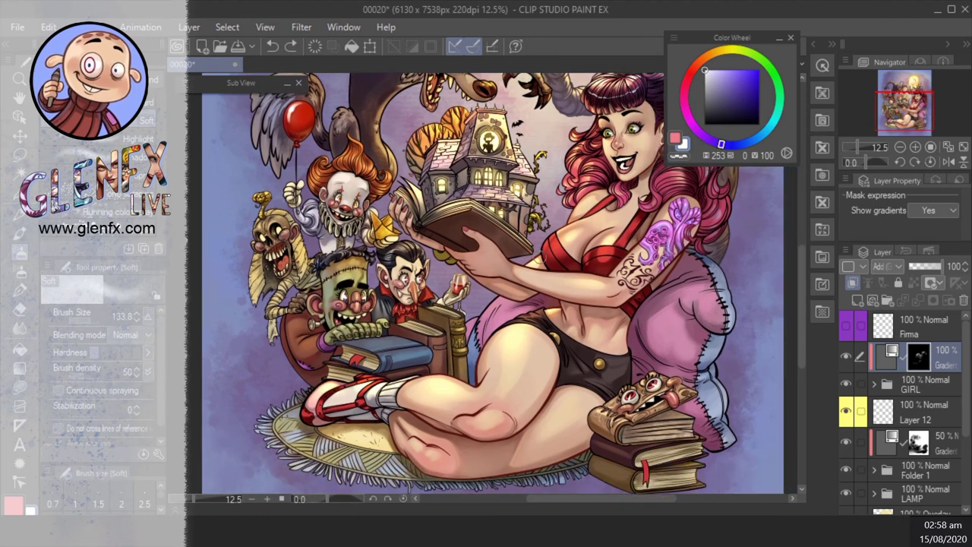
{"action": "mouse_move", "coordinate": [336, 395]}
{"action": "left_mouse_down"}
{"action": "mouse_move", "coordinate": [327, 390]}
{"action": "mouse_move", "coordinate": [363, 391]}
{"action": "left_mouse_up"}
{"action": "left_click_drag", "start_coordinate": [541, 332], "coordinate": [455, 399]}
{"action": "mouse_move", "coordinate": [407, 431]}
{"action": "left_mouse_down"}
{"action": "mouse_move", "coordinate": [408, 407]}
{"action": "mouse_move", "coordinate": [400, 404]}
{"action": "mouse_move", "coordinate": [363, 451]}
{"action": "mouse_move", "coordinate": [352, 531]}
{"action": "left_mouse_up"}
{"action": "left_click_drag", "start_coordinate": [859, 145], "coordinate": [855, 146]}
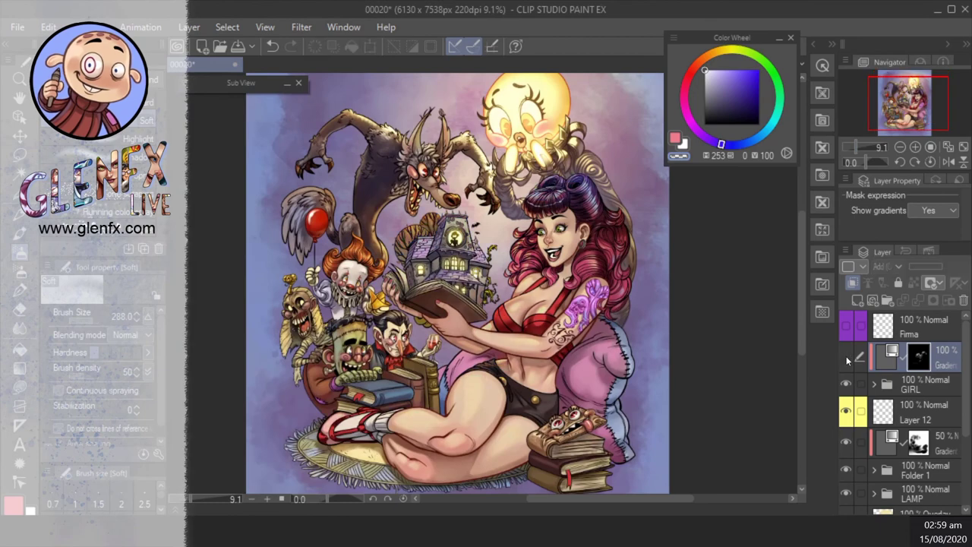
- Touch up the mask of the monster group's 50% gradient map beside the vampire's glass with the Soft airbrush
{"action": "key", "text": "ctrl+plus"}
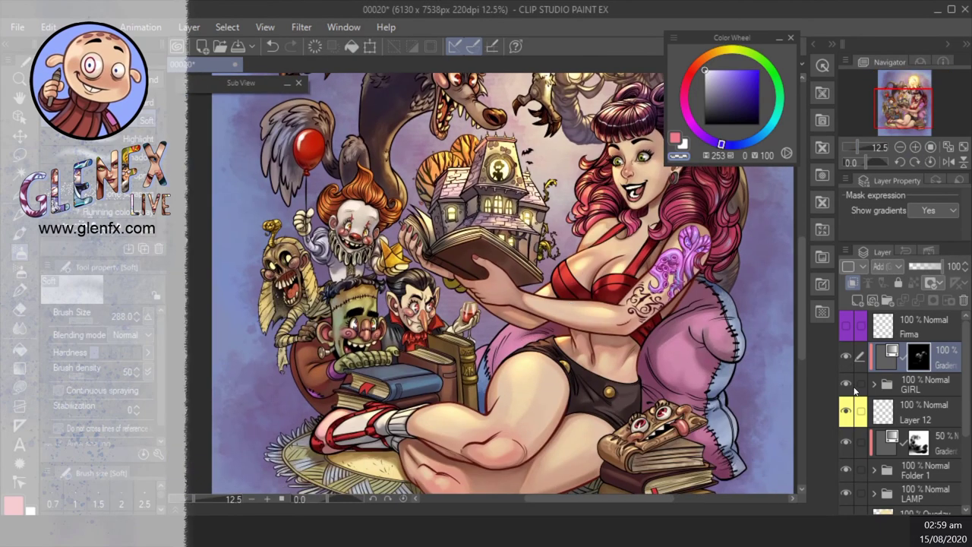
{"action": "left_click", "coordinate": [848, 388]}
{"action": "left_click", "coordinate": [848, 387]}
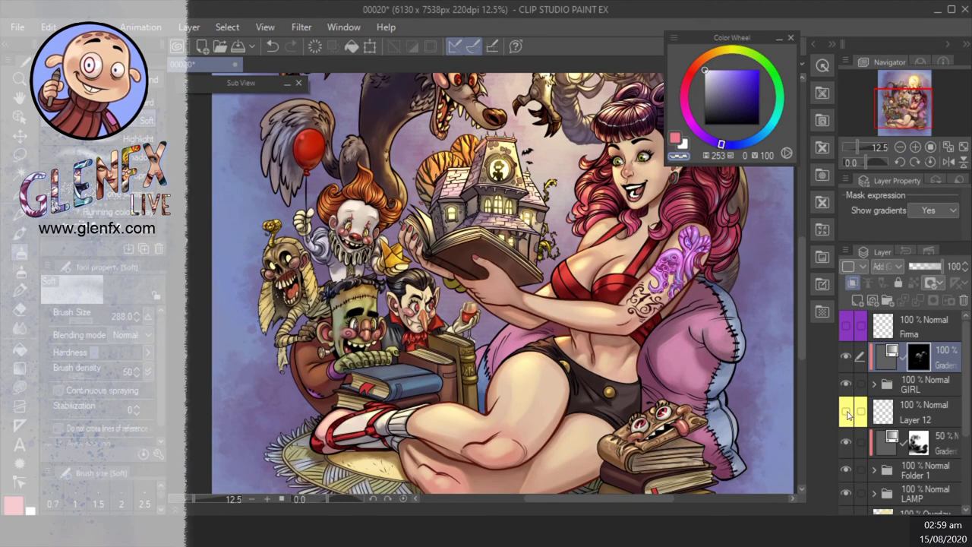
{"action": "left_click", "coordinate": [913, 443]}
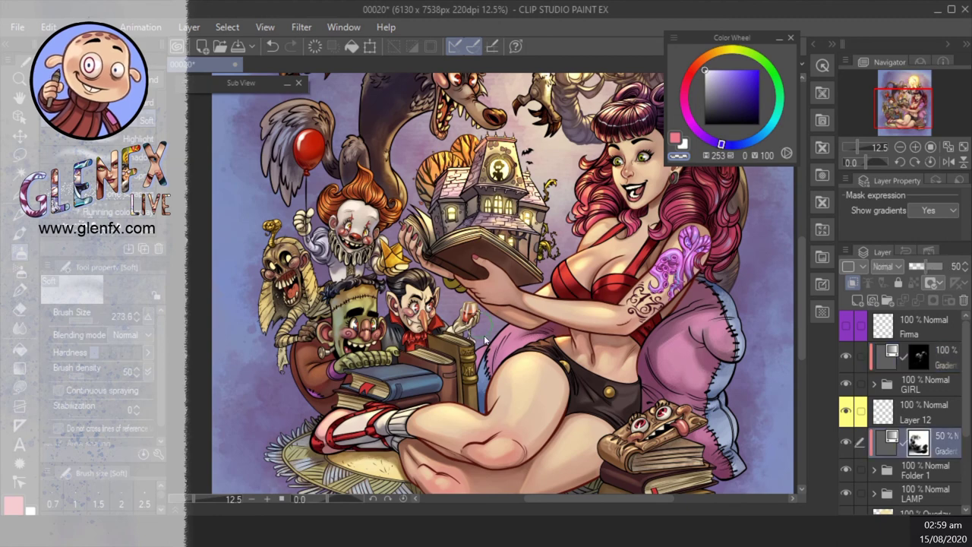
{"action": "left_click_drag", "start_coordinate": [486, 340], "coordinate": [467, 344]}
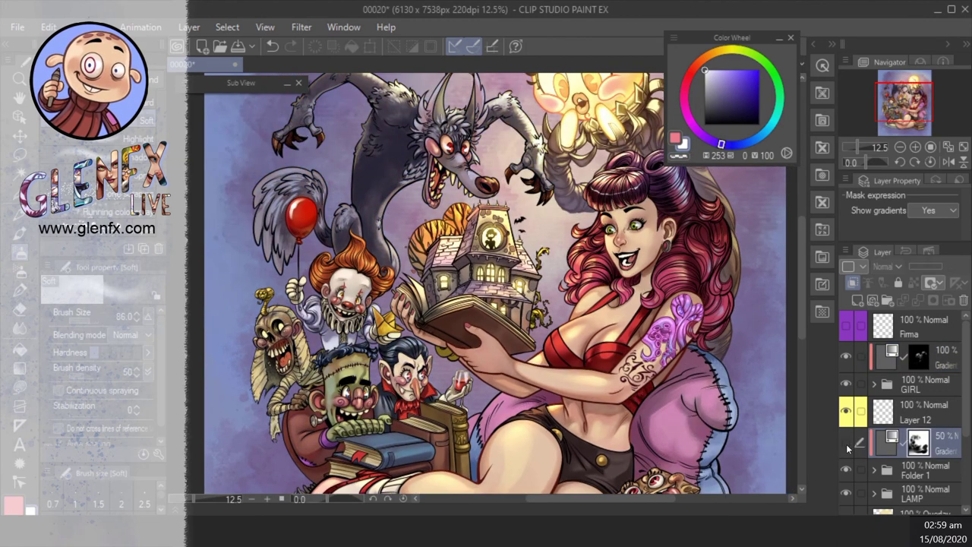
- Try the Add (Glow) blending mode on the monster group's 50% gradient map
{"action": "left_click", "coordinate": [899, 266]}
{"action": "left_click", "coordinate": [895, 181]}
{"action": "left_click", "coordinate": [884, 266]}
{"action": "left_click", "coordinate": [891, 18]}
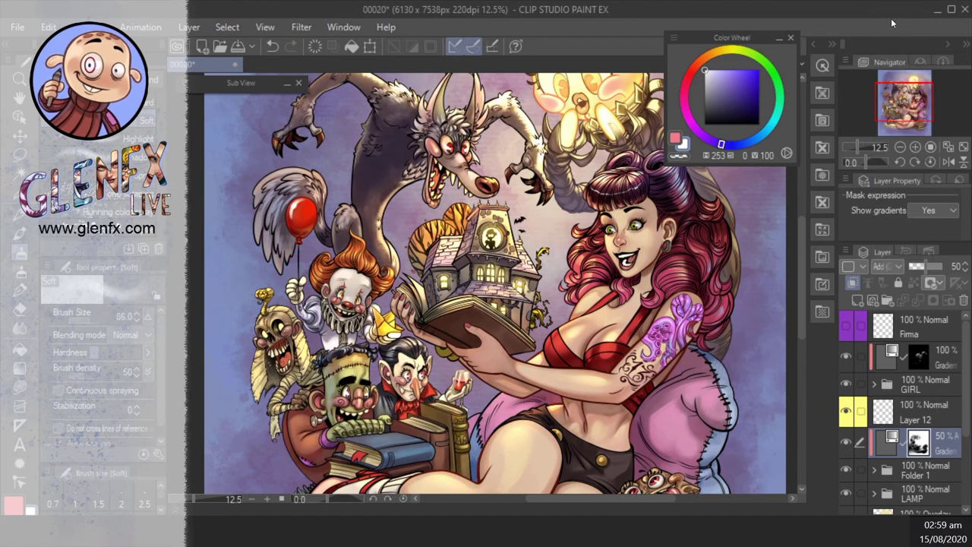
{"action": "right_click", "coordinate": [878, 446]}
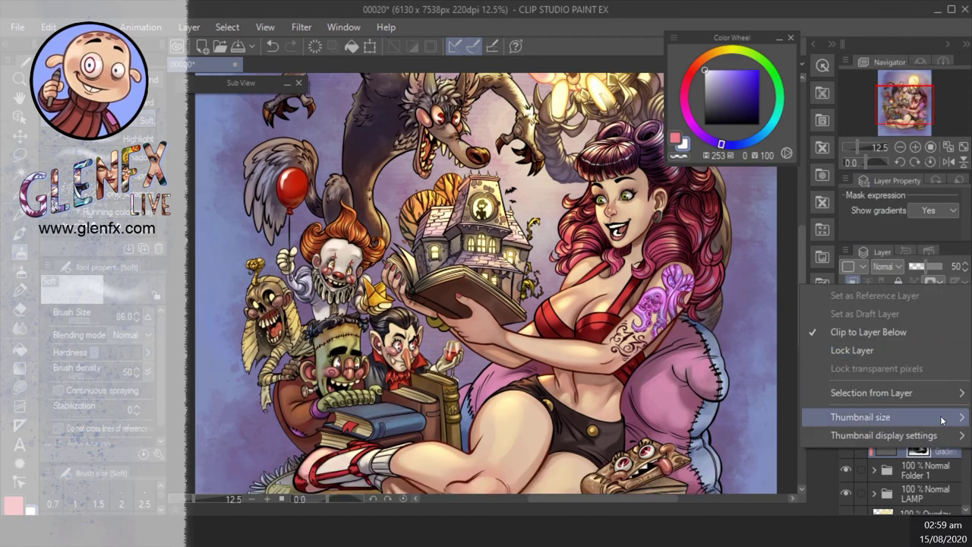
- Add a gradient map correction layer with the Sunset (gold) gradient above the monster group's existing gradient map
{"action": "left_click", "coordinate": [189, 27]}
{"action": "mouse_move", "coordinate": [296, 83]}
{"action": "left_click", "coordinate": [462, 232]}
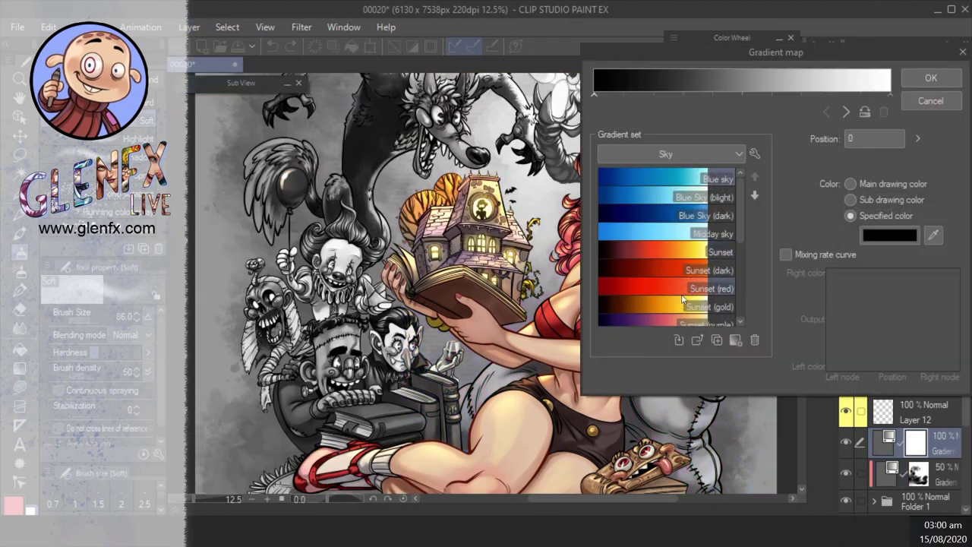
{"action": "left_click", "coordinate": [684, 233]}
{"action": "left_click", "coordinate": [663, 307]}
{"action": "left_click", "coordinate": [868, 73]}
- Set the new gradient map's blending mode to Add (Glow) and try its opacity at 18%
{"action": "left_click", "coordinate": [888, 268]}
{"action": "left_click", "coordinate": [894, 179]}
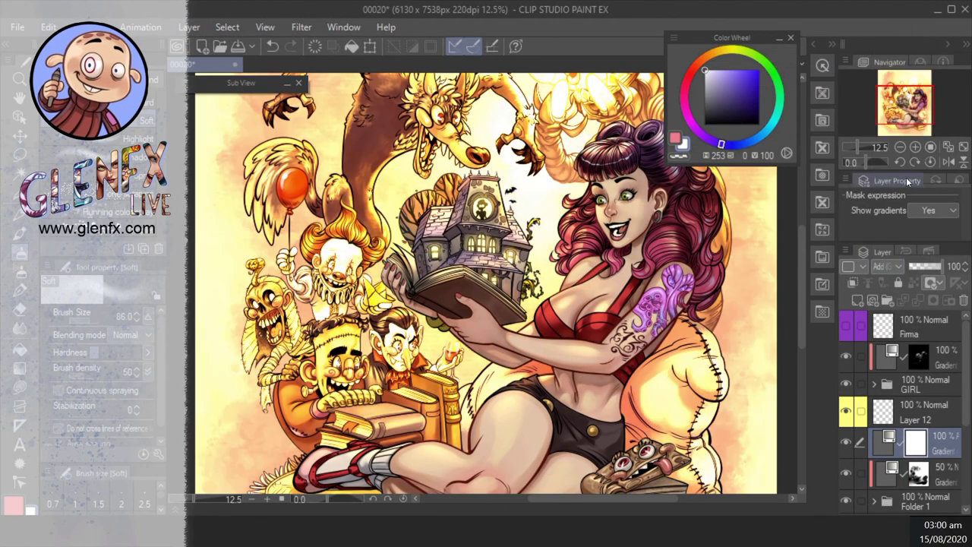
{"action": "left_click_drag", "start_coordinate": [923, 266], "coordinate": [952, 267]}
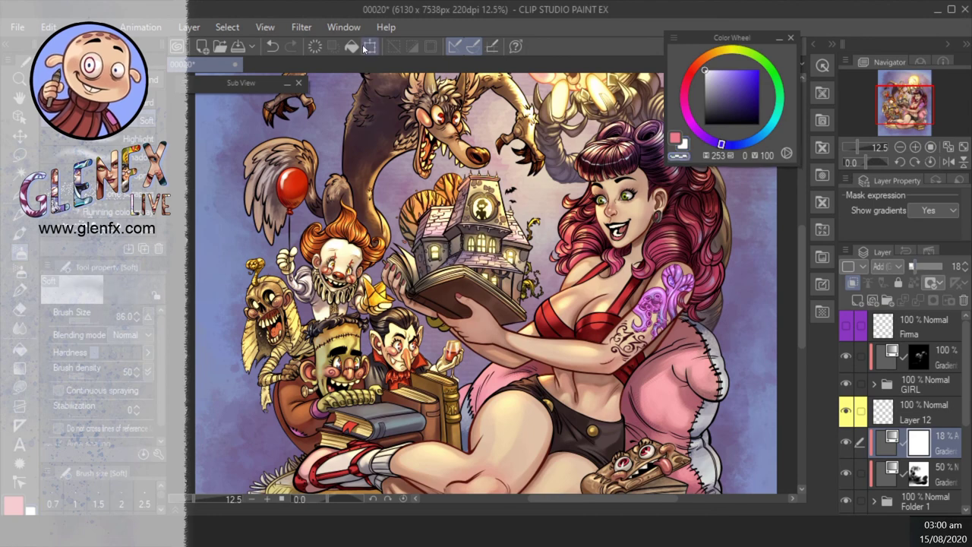
- Reveal the new gold glow on the pink cushion beside the girl's hip with small Soft airbrush strokes on the mask
{"action": "scroll", "coordinate": [440, 331], "scroll_direction": "up", "scroll_amount": 2}
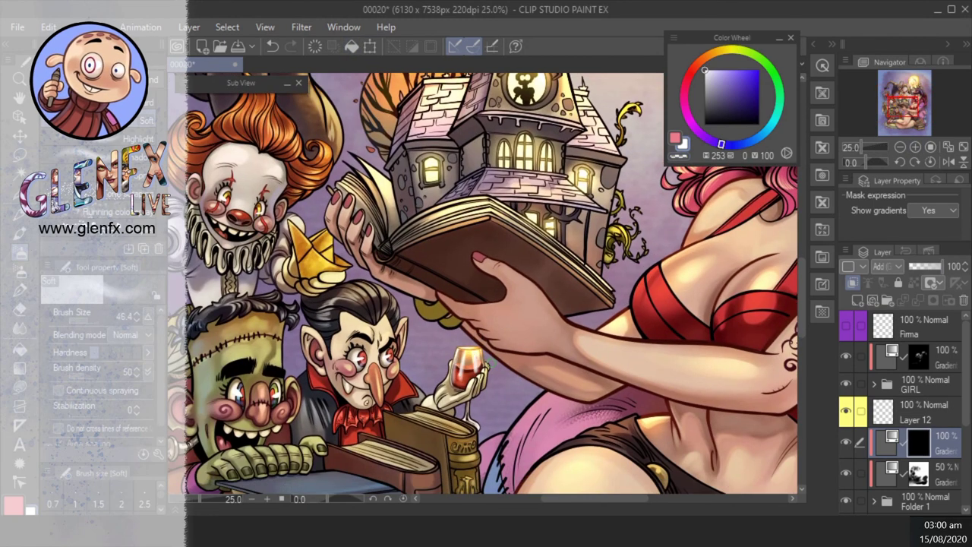
{"action": "left_click_drag", "start_coordinate": [498, 432], "coordinate": [505, 388]}
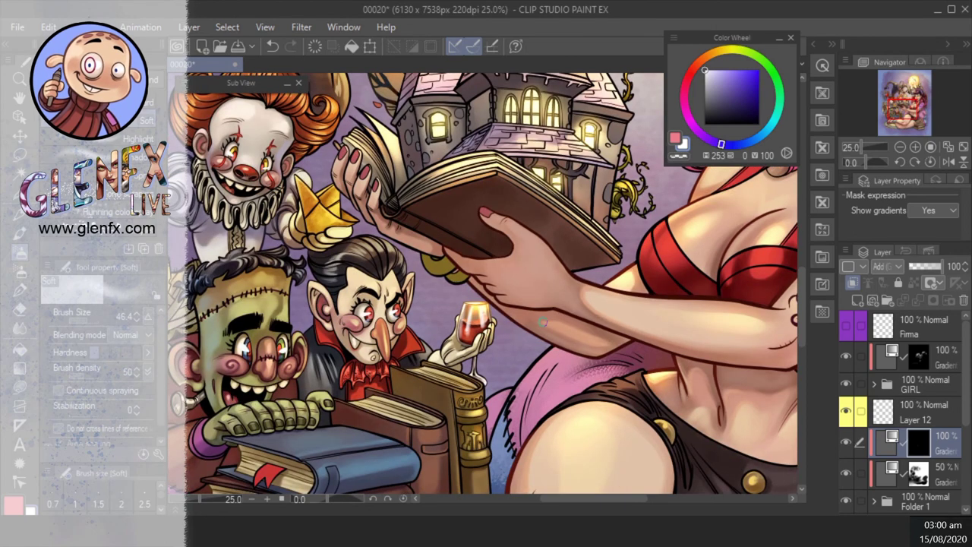
{"action": "key", "text": "bracketleft"}
{"action": "key", "text": "bracketleft"}
{"action": "left_click_drag", "start_coordinate": [494, 422], "coordinate": [525, 390]}
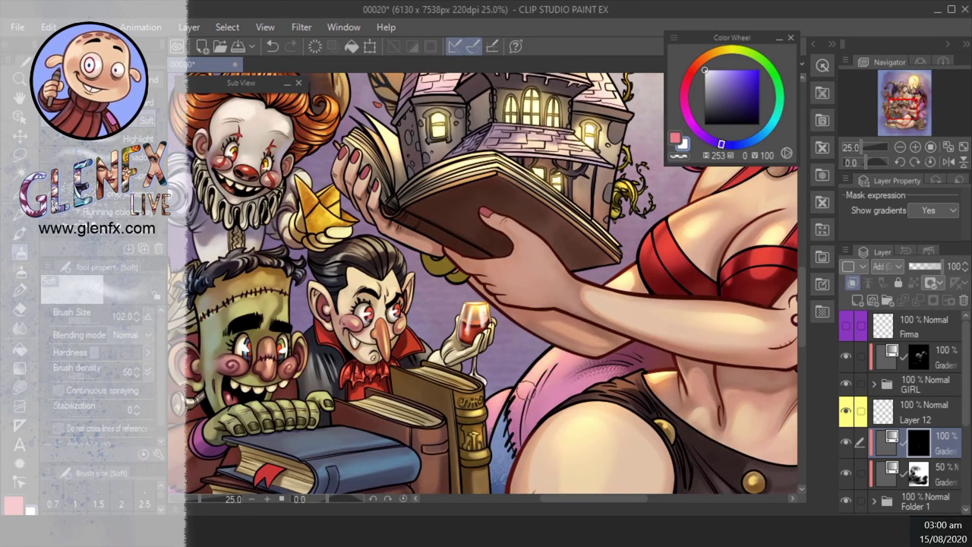
- Undo the last mask stroke around the vampire and Frankenstein's monster, and set the Soft airbrush size to about 71
{"action": "left_click_drag", "start_coordinate": [490, 450], "coordinate": [585, 484]}
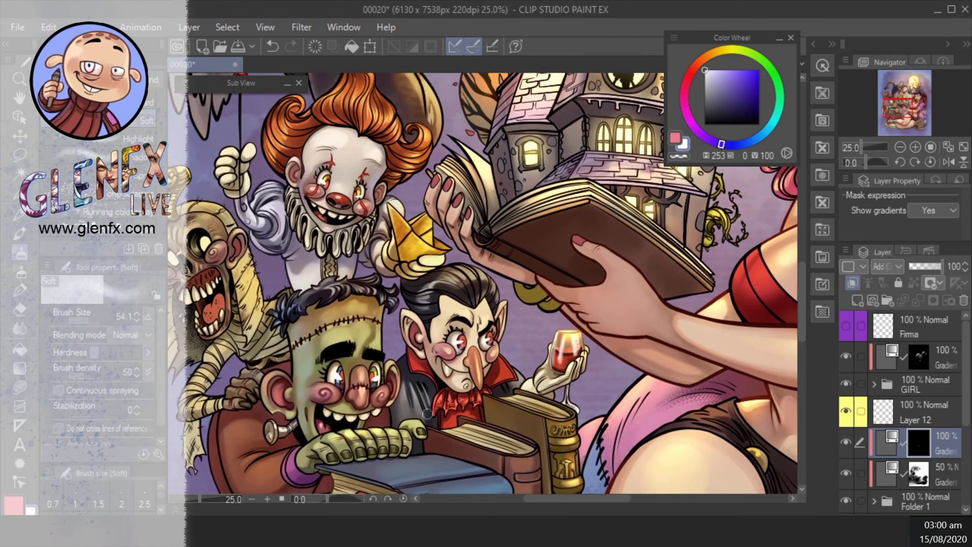
{"action": "key", "text": "bracketleft"}
{"action": "key", "text": "bracketright"}
{"action": "key", "text": "ctrl+z"}
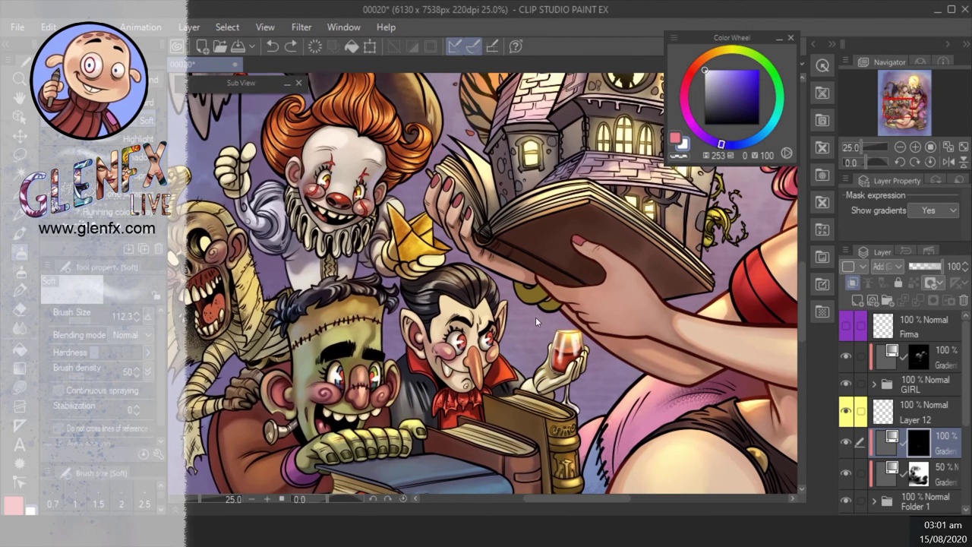
{"action": "key", "text": "bracketright"}
{"action": "key", "text": "bracketright"}
{"action": "key", "text": "bracketright"}
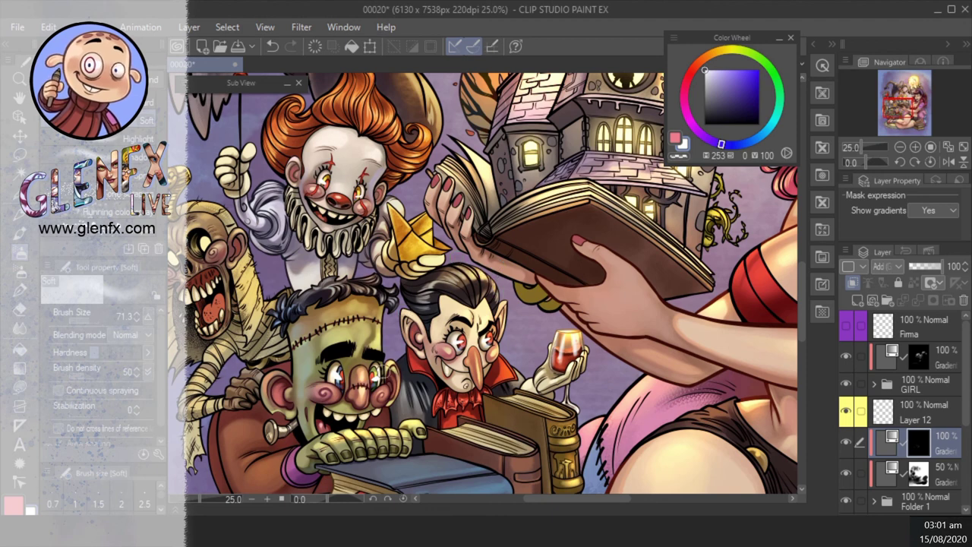
- Undo the last mask stroke around the clown and mummy, enlarge the Soft airbrush to about 127, and review the whole illustration
{"action": "left_click_drag", "start_coordinate": [417, 163], "coordinate": [482, 308]}
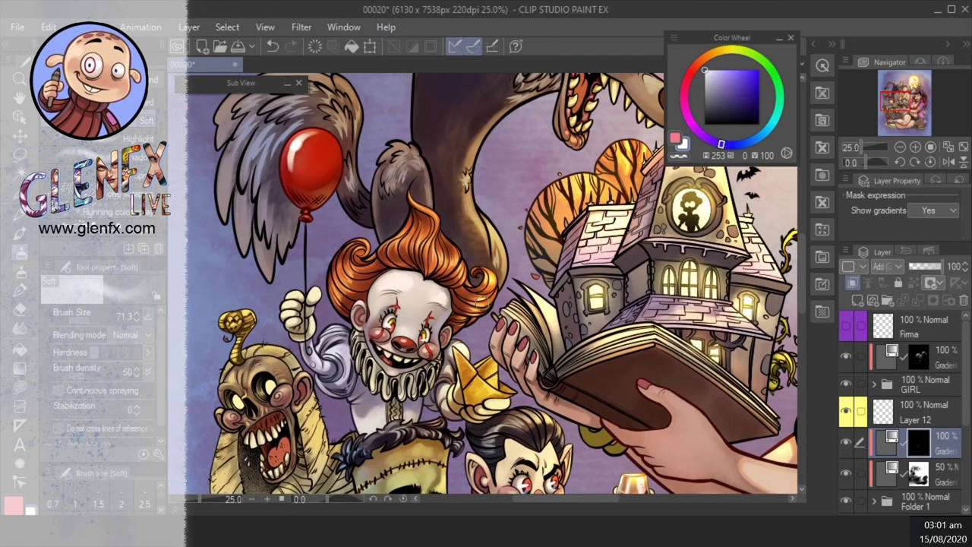
{"action": "left_click_drag", "start_coordinate": [310, 154], "coordinate": [338, 173]}
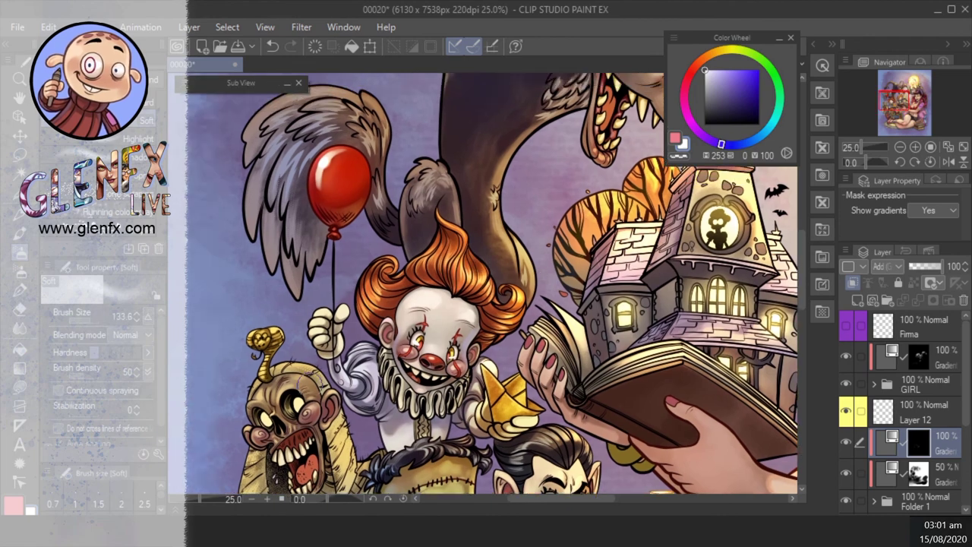
{"action": "scroll", "coordinate": [300, 353], "scroll_direction": "down", "scroll_amount": 3}
{"action": "key", "text": "bracketleft"}
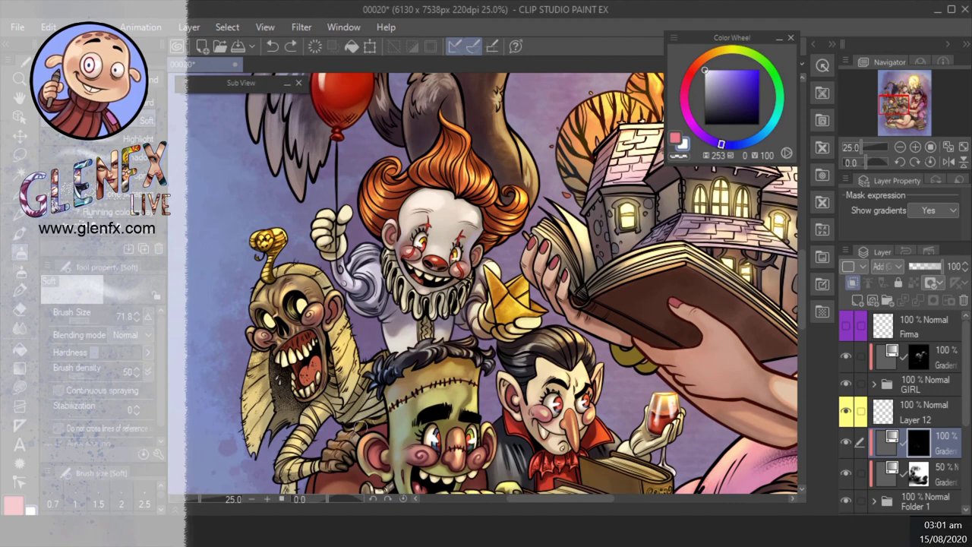
{"action": "key", "text": "ctrl+z"}
{"action": "scroll", "coordinate": [262, 387], "scroll_direction": "up", "scroll_amount": 5}
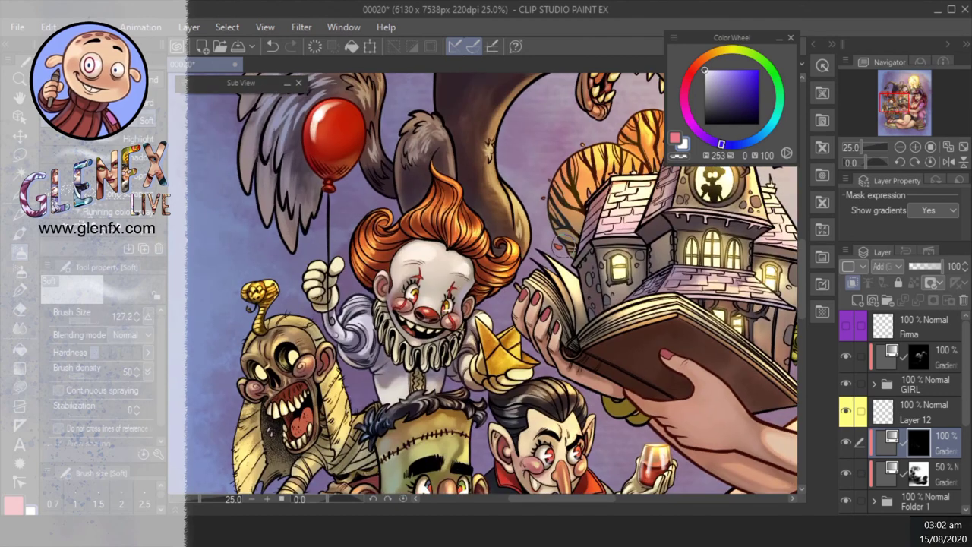
{"action": "key", "text": "bracketright"}
{"action": "key", "text": "bracketright"}
{"action": "key", "text": "ctrl+0"}
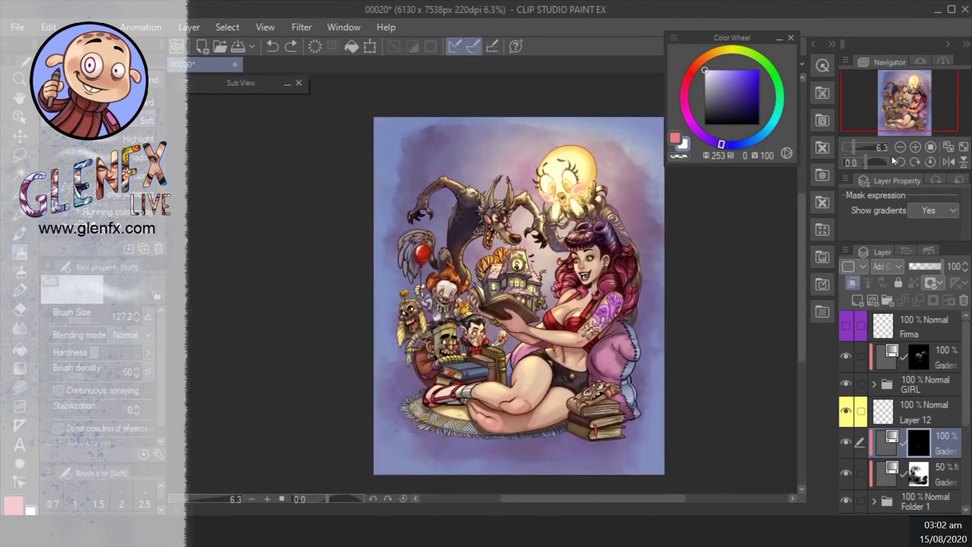
- Enlarge the Soft airbrush to about 206 and reveal the golden glow on the stacked books beside the monsters
{"action": "key", "text": "ctrl+plus"}
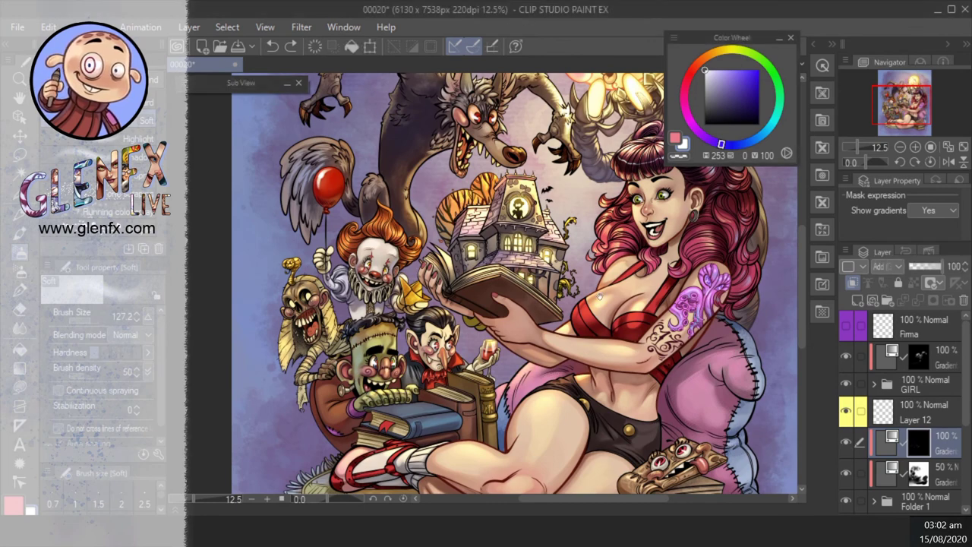
{"action": "scroll", "coordinate": [514, 284], "scroll_direction": "up", "scroll_amount": 4}
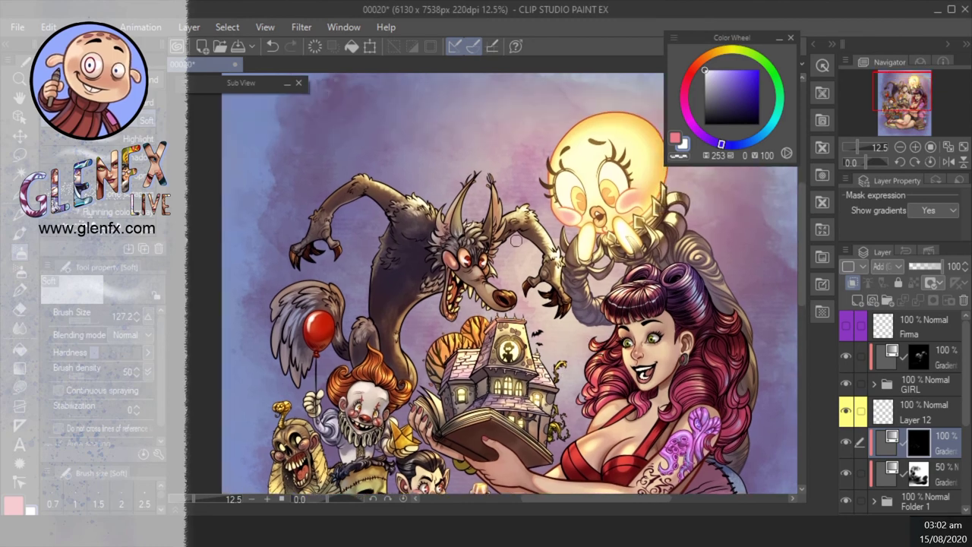
{"action": "scroll", "coordinate": [632, 307], "scroll_direction": "down", "scroll_amount": 2}
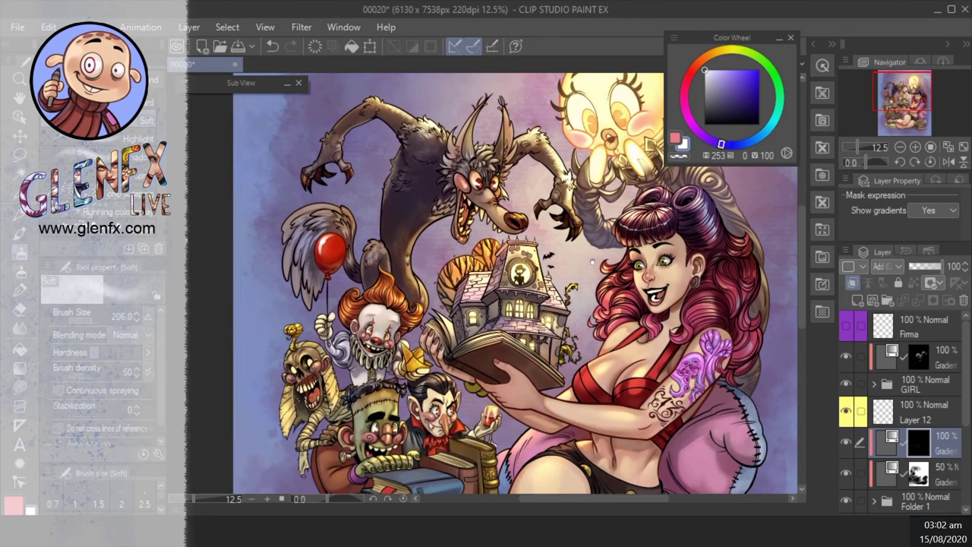
{"action": "scroll", "coordinate": [548, 337], "scroll_direction": "up", "scroll_amount": 1}
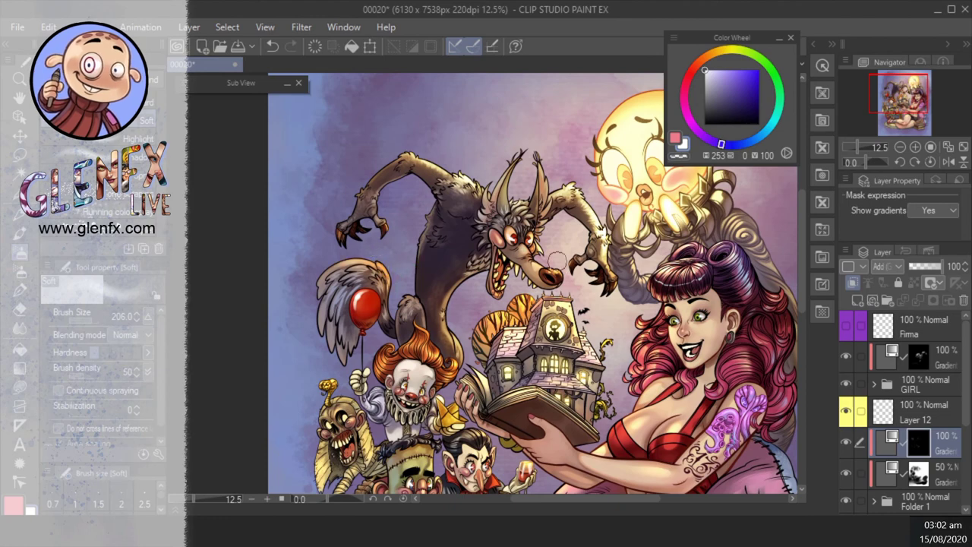
{"action": "scroll", "coordinate": [531, 284], "scroll_direction": "down", "scroll_amount": 2}
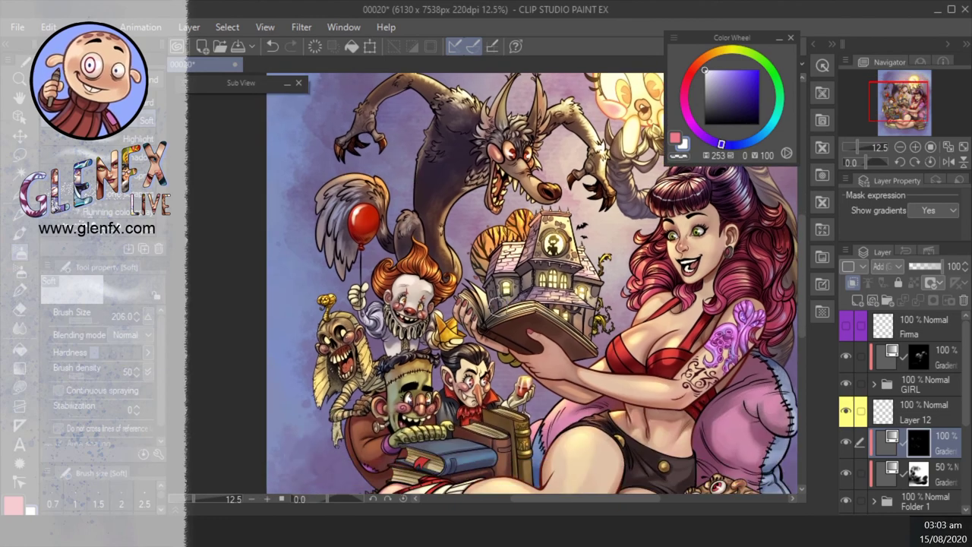
{"action": "scroll", "coordinate": [781, 351], "scroll_direction": "down", "scroll_amount": 3}
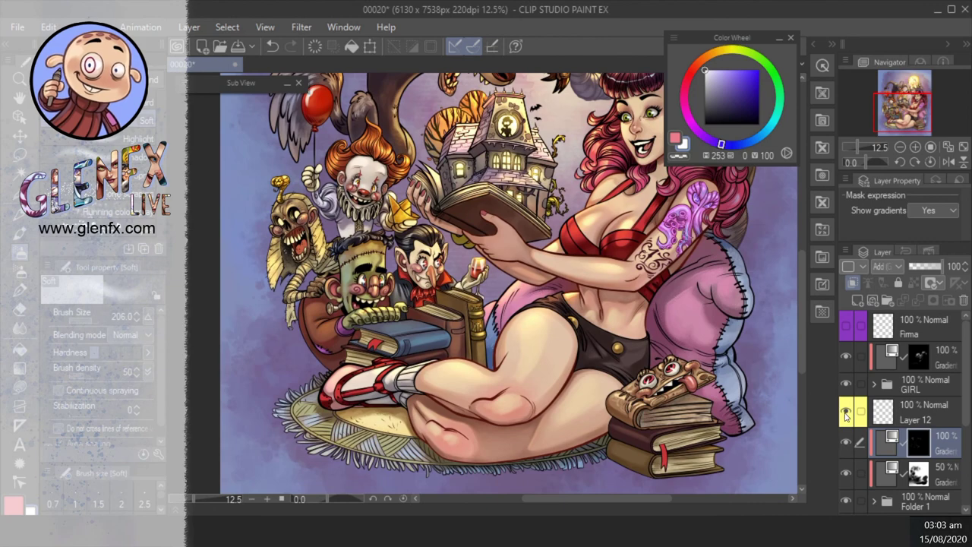
{"action": "scroll", "coordinate": [471, 270], "scroll_direction": "up", "scroll_amount": 2}
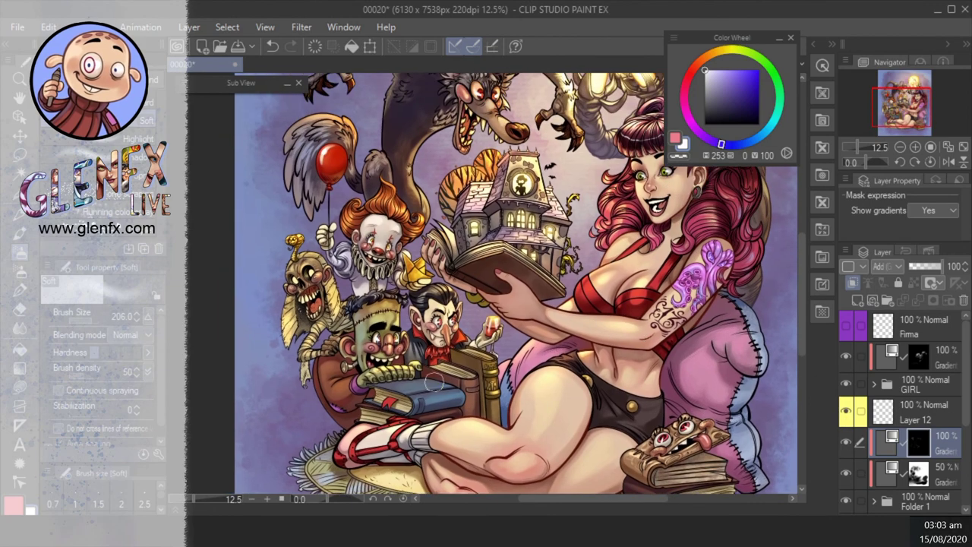
{"action": "left_click_drag", "start_coordinate": [441, 384], "coordinate": [486, 360]}
{"action": "left_click_drag", "start_coordinate": [395, 387], "coordinate": [494, 383]}
- Brush the mask of the 50% Normal gradient map over the pink cushion's outer edge behind the girl
{"action": "scroll", "coordinate": [494, 383], "scroll_direction": "down", "scroll_amount": 2}
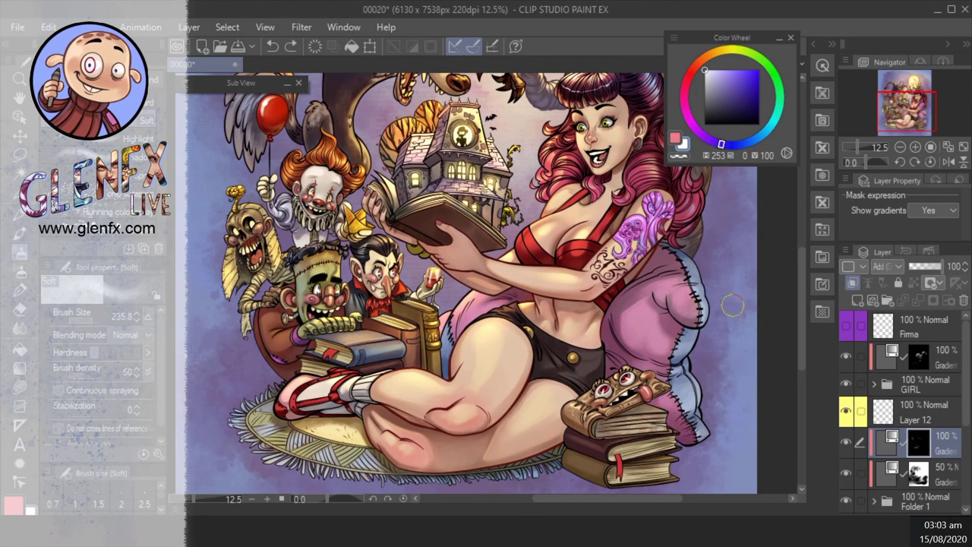
{"action": "left_click", "coordinate": [918, 473]}
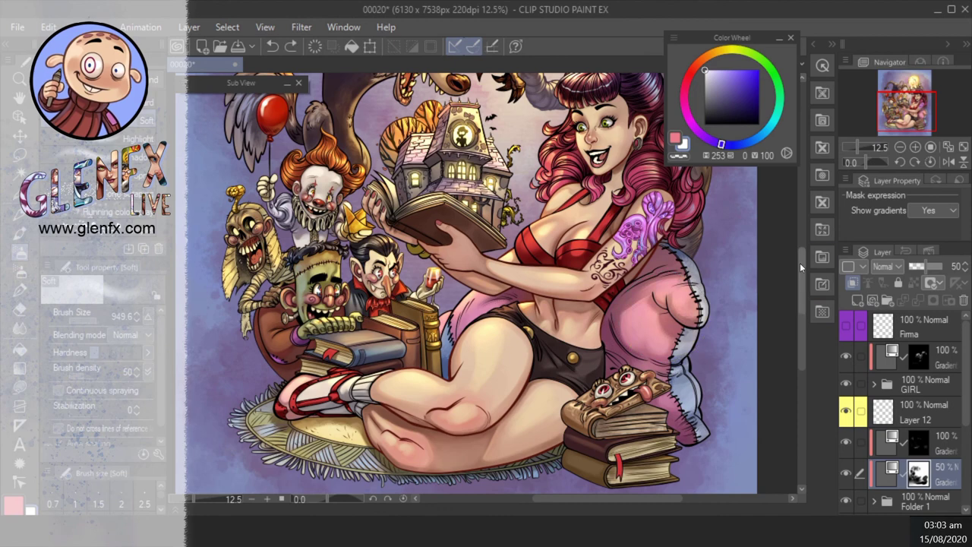
{"action": "mouse_move", "coordinate": [733, 308]}
{"action": "left_mouse_down"}
{"action": "mouse_move", "coordinate": [709, 296]}
{"action": "mouse_move", "coordinate": [653, 345]}
{"action": "mouse_move", "coordinate": [659, 334]}
{"action": "left_mouse_up"}
- Reveal the Add (Glow) gradient map around the cushion, the girl's hair and her arm with the Soft airbrush, and save the illustration
{"action": "key", "text": "alt+]"}
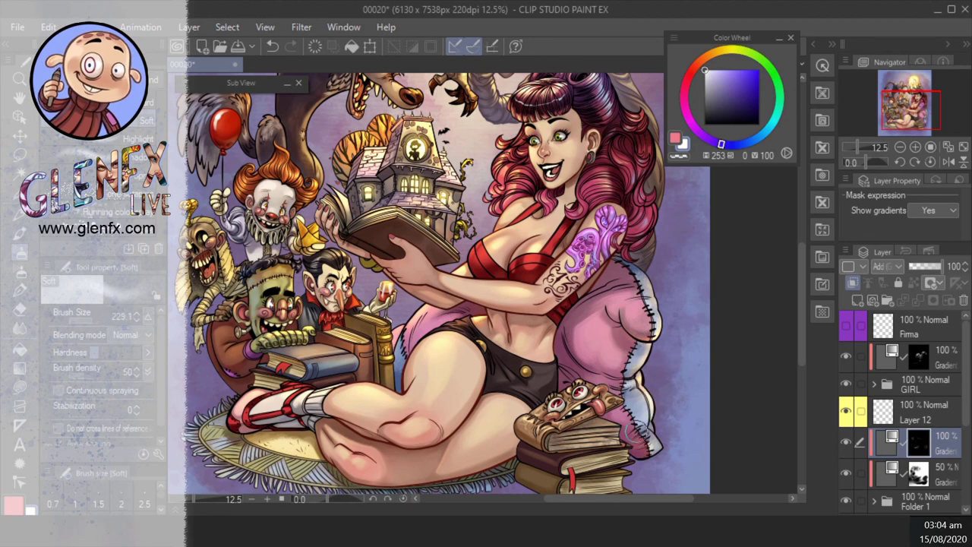
{"action": "mouse_move", "coordinate": [676, 297]}
{"action": "left_mouse_down"}
{"action": "mouse_move", "coordinate": [687, 278]}
{"action": "mouse_move", "coordinate": [679, 262]}
{"action": "mouse_move", "coordinate": [685, 293]}
{"action": "left_mouse_up"}
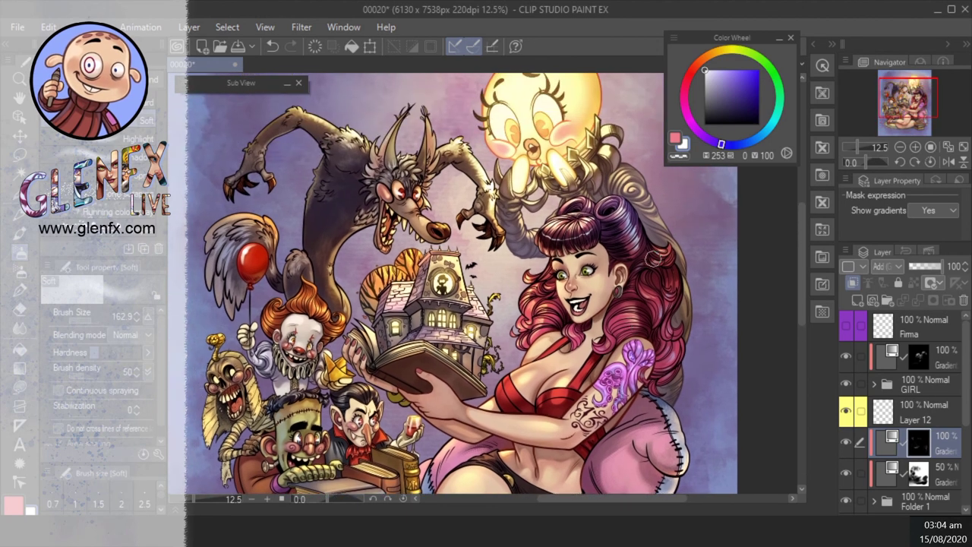
{"action": "left_click_drag", "start_coordinate": [653, 258], "coordinate": [684, 251]}
{"action": "left_click_drag", "start_coordinate": [548, 446], "coordinate": [628, 301]}
{"action": "key", "text": "ctrl+0"}
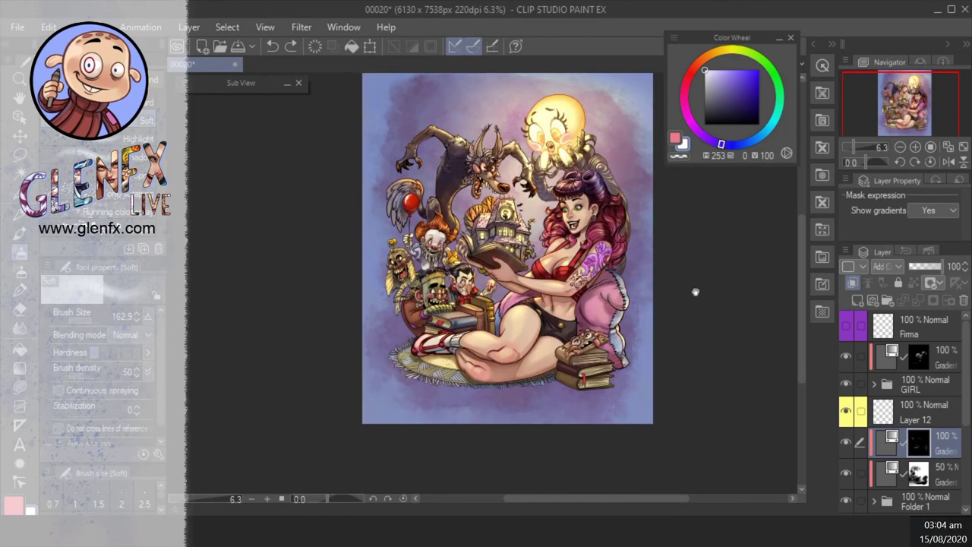
{"action": "left_click", "coordinate": [241, 46]}
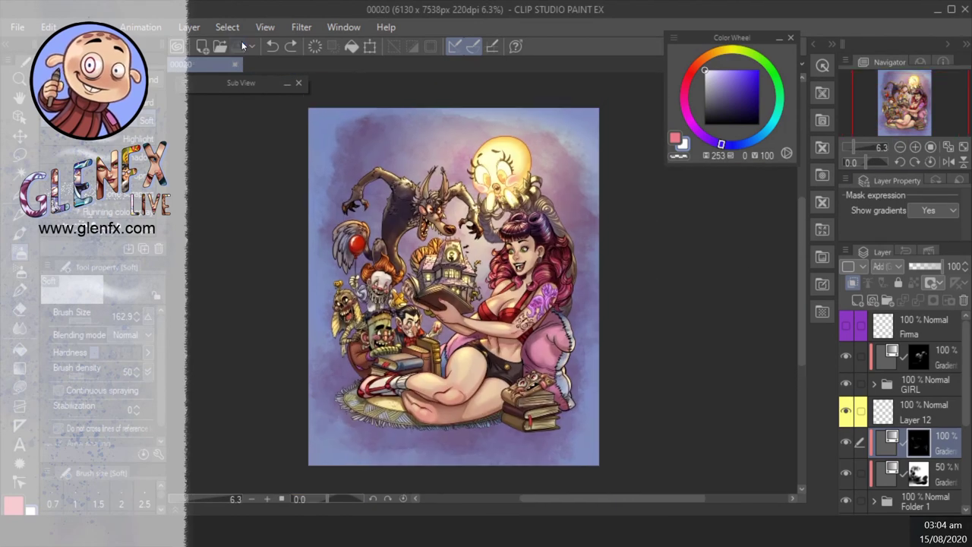
- Select the Overlay layer Layer 4 and prepare the glen_1 brush with light golden yellow (hue 46, saturation 45, value 99)
{"action": "left_click", "coordinate": [915, 147]}
{"action": "scroll", "coordinate": [904, 410], "scroll_direction": "down", "scroll_amount": 4}
{"action": "left_click", "coordinate": [915, 407]}
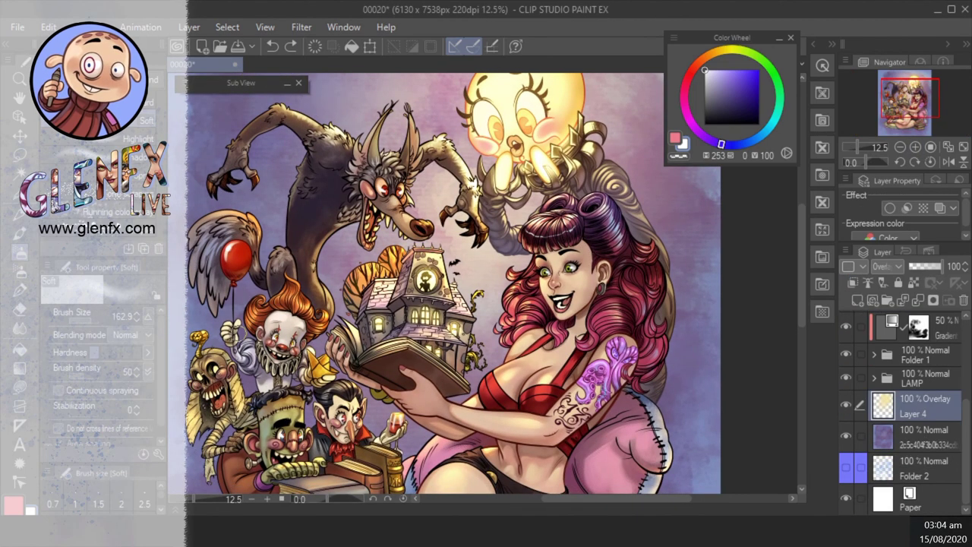
{"action": "key", "text": "b"}
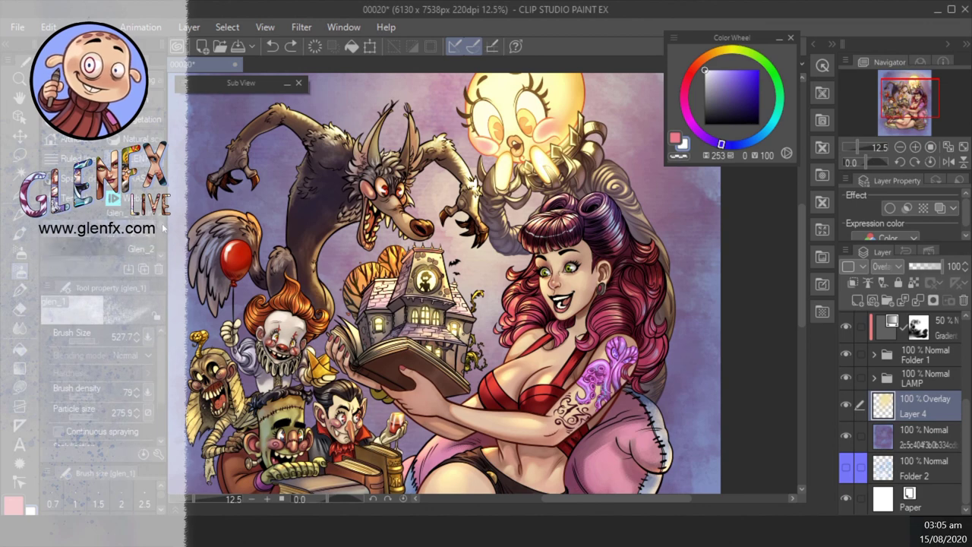
{"action": "left_click", "coordinate": [140, 248]}
{"action": "left_click", "coordinate": [720, 52]}
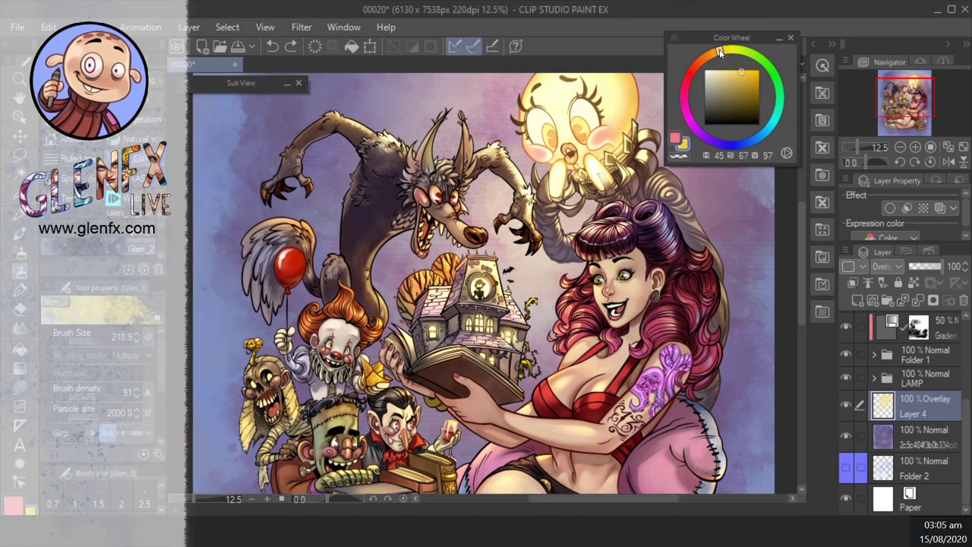
{"action": "key", "text": "b"}
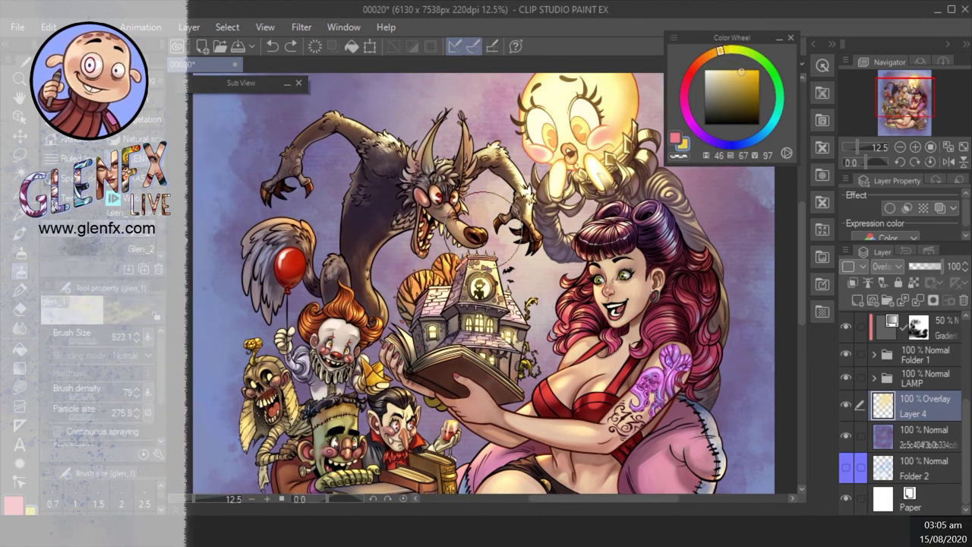
{"action": "left_click", "coordinate": [425, 304], "text": "alt"}
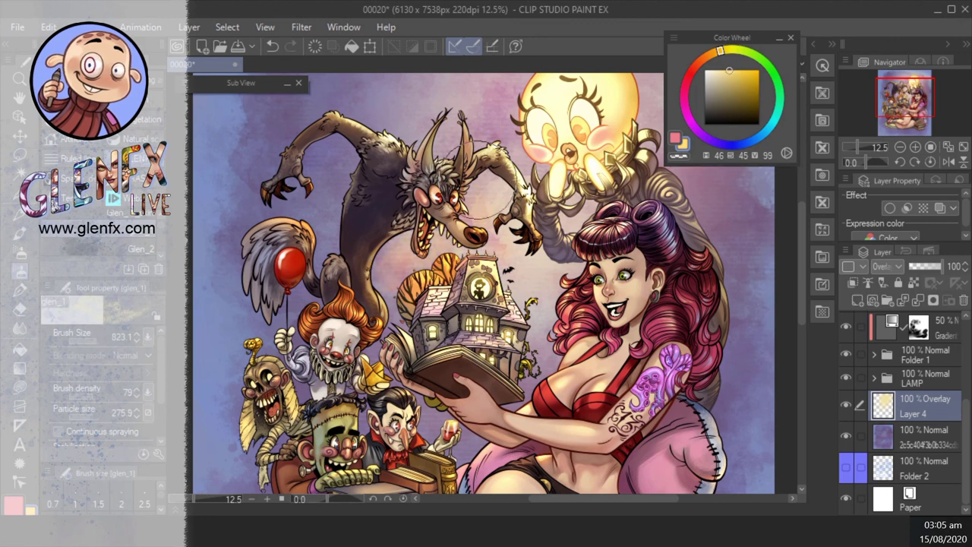
- Set the glen_1 brush size to about 1118 and its particle size to about 724
{"action": "scroll", "coordinate": [454, 244], "scroll_direction": "down", "scroll_amount": 2}
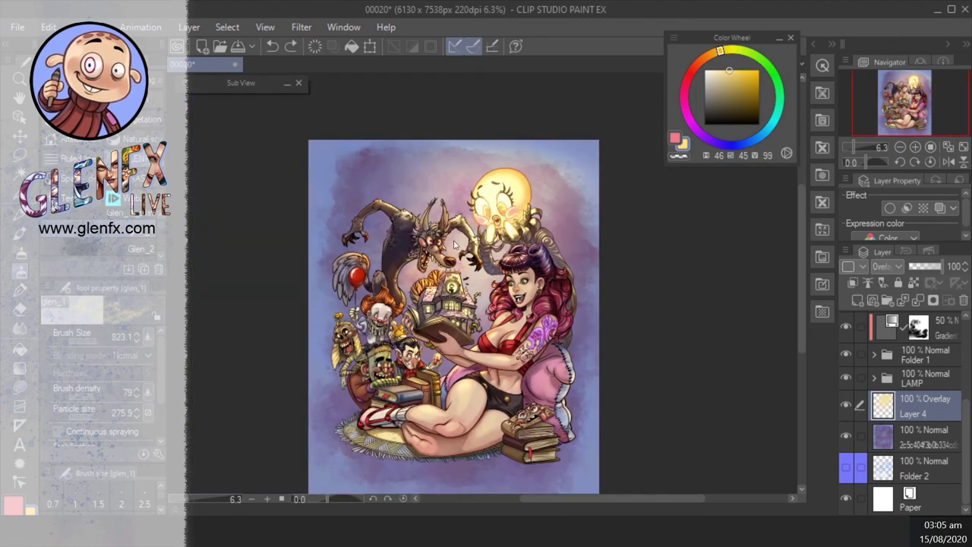
{"action": "left_click_drag", "start_coordinate": [524, 182], "coordinate": [562, 182]}
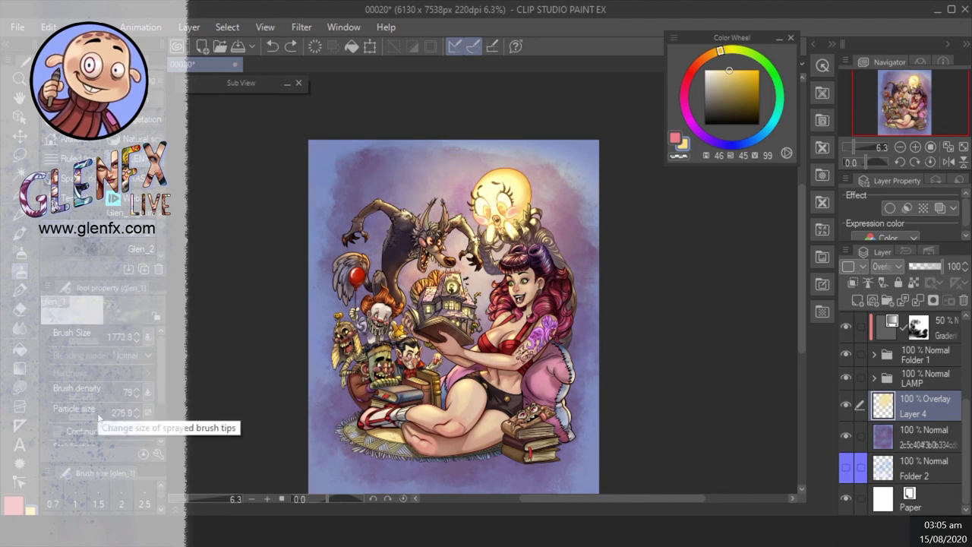
{"action": "left_click_drag", "start_coordinate": [97, 415], "coordinate": [155, 414]}
{"action": "scroll", "coordinate": [437, 212], "scroll_direction": "up", "scroll_amount": 2}
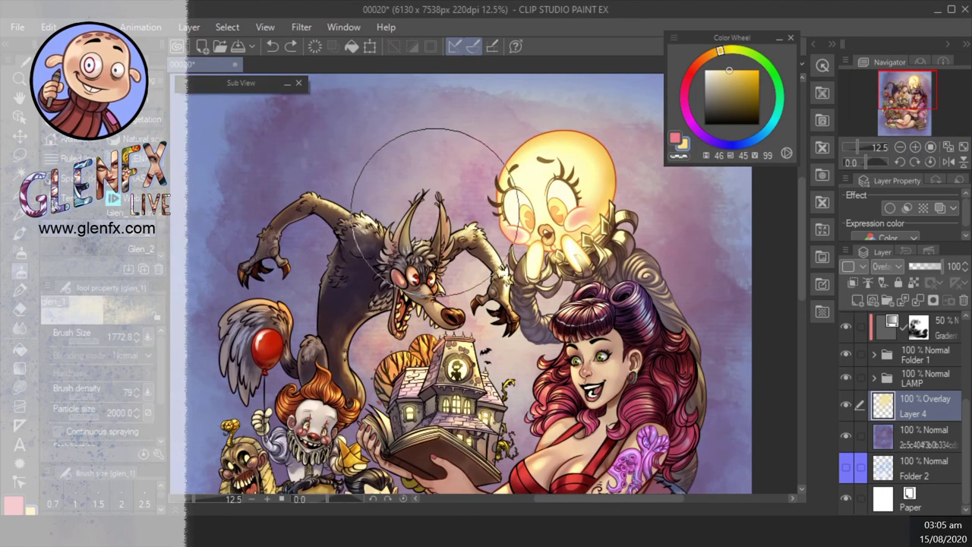
{"action": "key", "text": "bracketleft"}
{"action": "key", "text": "bracketleft"}
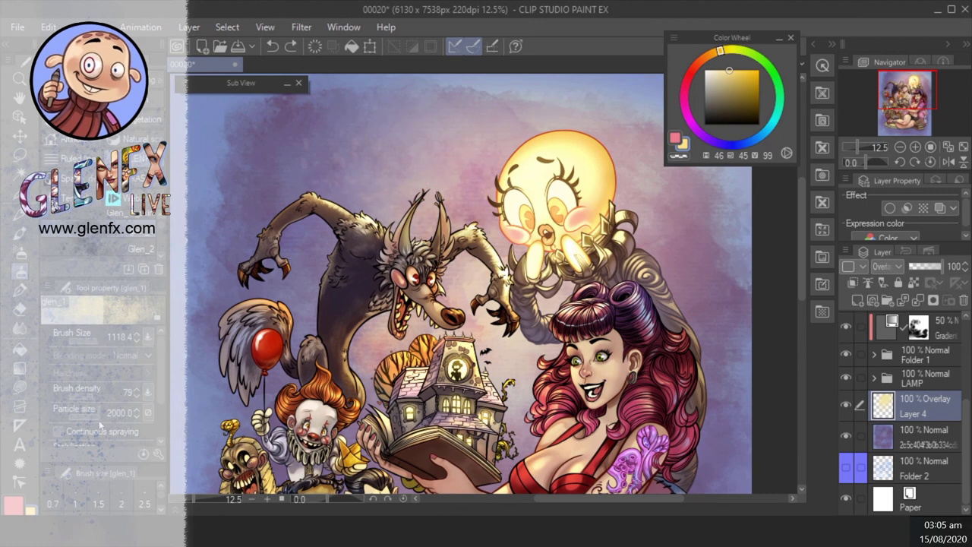
{"action": "left_click", "coordinate": [99, 416]}
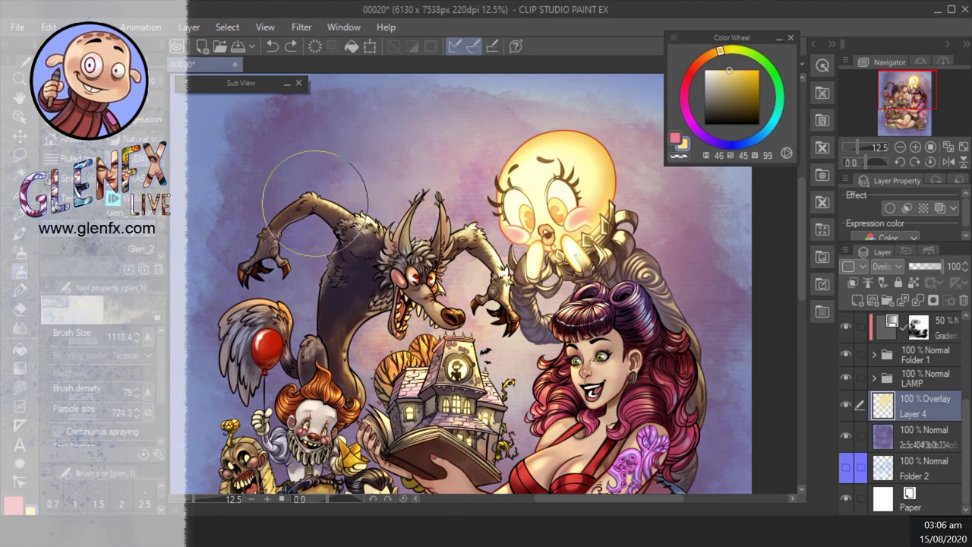
{"action": "scroll", "coordinate": [471, 289], "scroll_direction": "up", "scroll_amount": 1}
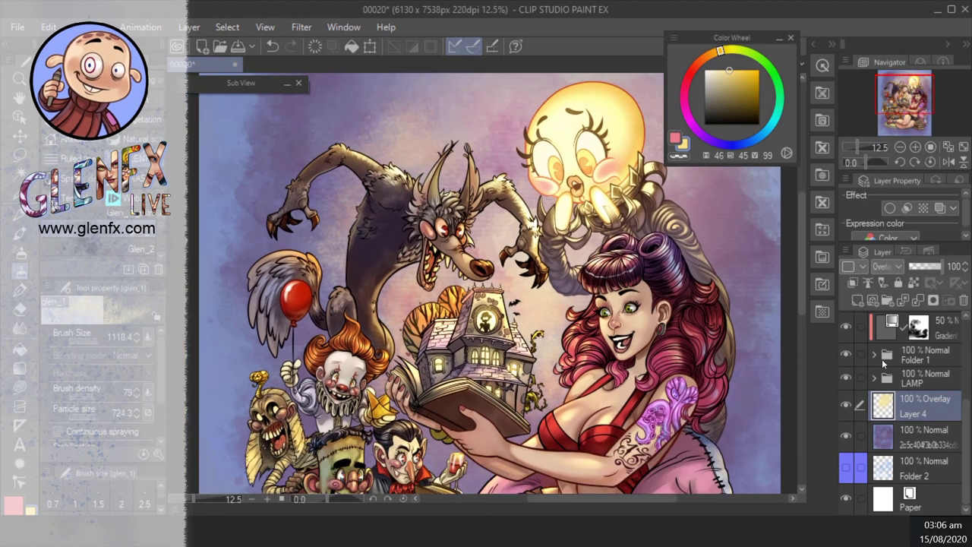
- Add a new layer above Layer 4 and brush pale yellow (hue 60, saturation 17, value 100) behind the wolf and haunted house
{"action": "left_click", "coordinate": [864, 301]}
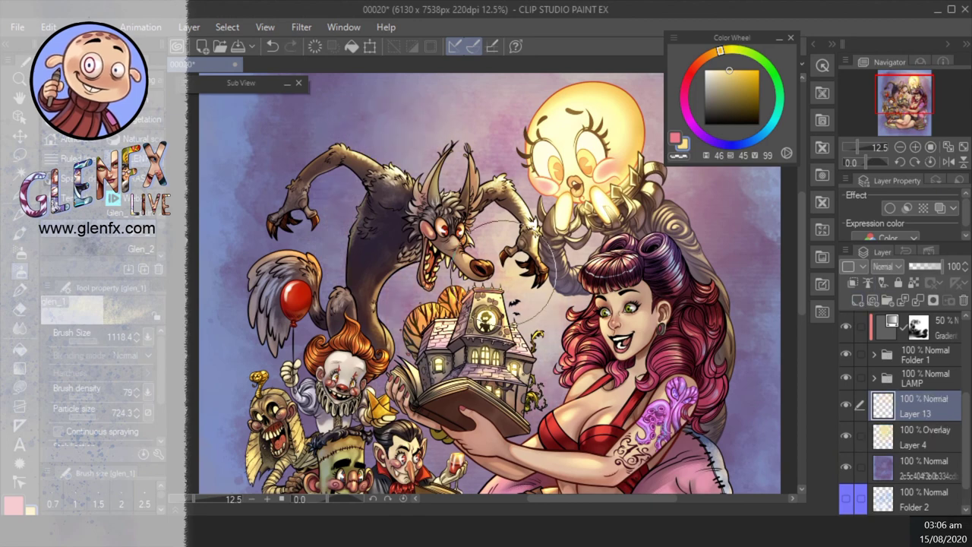
{"action": "left_click", "coordinate": [497, 274], "text": "alt"}
{"action": "mouse_move", "coordinate": [425, 274]}
{"action": "left_mouse_down"}
{"action": "mouse_move", "coordinate": [380, 312]}
{"action": "mouse_move", "coordinate": [334, 274]}
{"action": "mouse_move", "coordinate": [319, 220]}
{"action": "mouse_move", "coordinate": [300, 312]}
{"action": "mouse_move", "coordinate": [456, 395]}
{"action": "mouse_move", "coordinate": [547, 349]}
{"action": "mouse_move", "coordinate": [501, 228]}
{"action": "mouse_move", "coordinate": [516, 163]}
{"action": "mouse_move", "coordinate": [304, 197]}
{"action": "left_mouse_up"}
{"action": "key", "text": "ctrl+minus"}
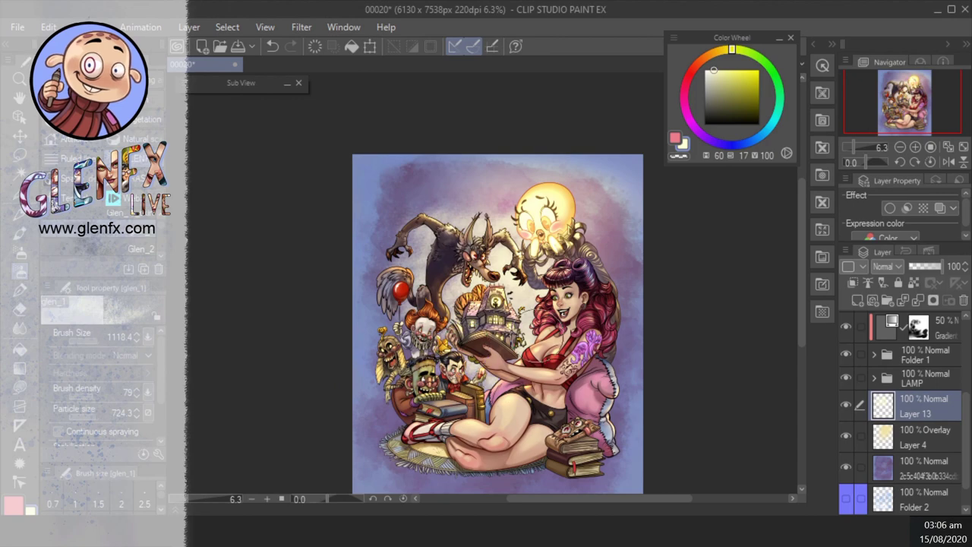
- Extend the pale yellow background glow around the wolf, ghost and house using glen_1 at a size of about 1003
{"action": "key", "text": "ctrl+plus"}
{"action": "left_click_drag", "start_coordinate": [592, 308], "coordinate": [581, 228]}
{"action": "left_click_drag", "start_coordinate": [562, 303], "coordinate": [501, 493]}
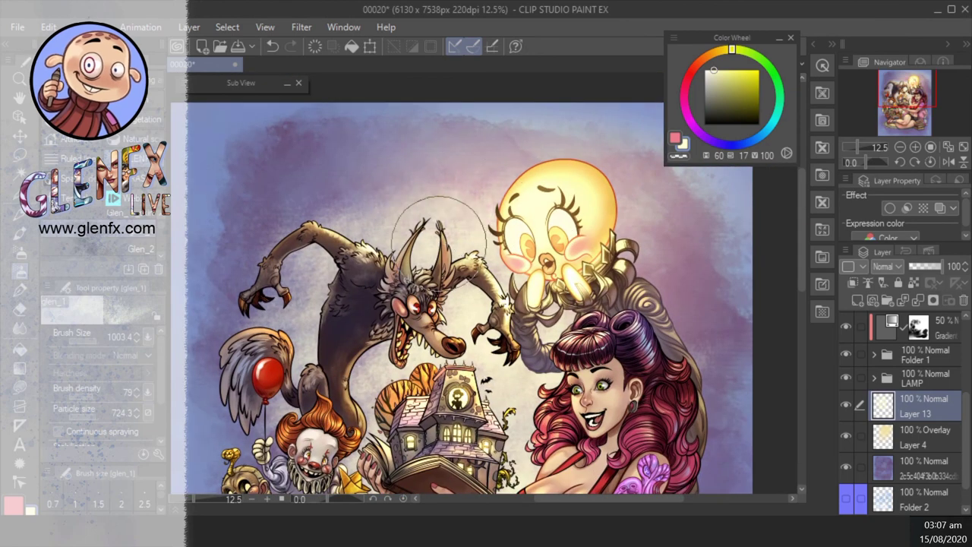
{"action": "mouse_move", "coordinate": [577, 275]}
{"action": "left_mouse_down"}
{"action": "mouse_move", "coordinate": [611, 243]}
{"action": "mouse_move", "coordinate": [601, 51]}
{"action": "mouse_move", "coordinate": [623, 8]}
{"action": "mouse_move", "coordinate": [589, 38]}
{"action": "left_mouse_up"}
{"action": "left_click_drag", "start_coordinate": [547, 266], "coordinate": [560, 330]}
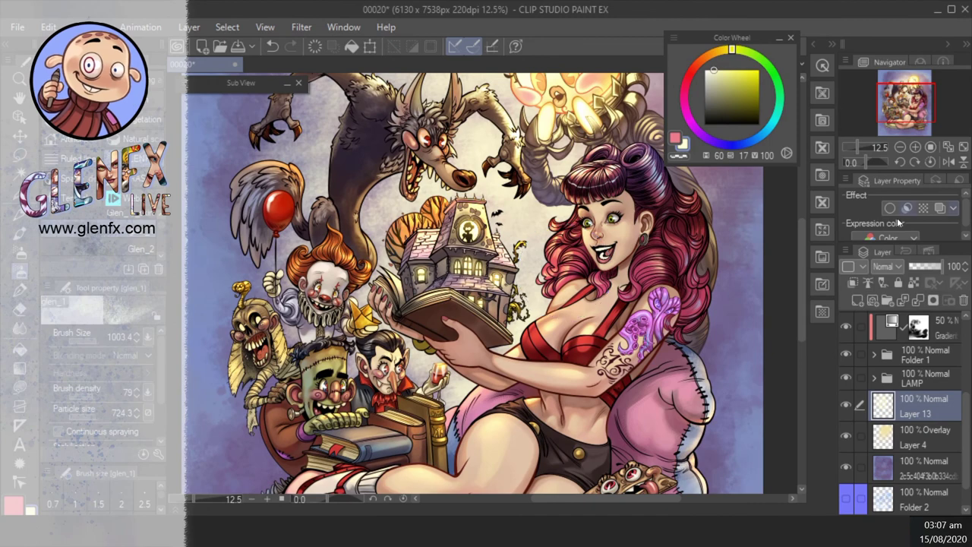
- Lock Layer 13's transparent pixels, choose light violet (hue 286, saturation 41, value 100) and tint the glow with a Foreground to transparent gradient
{"action": "left_click", "coordinate": [699, 132]}
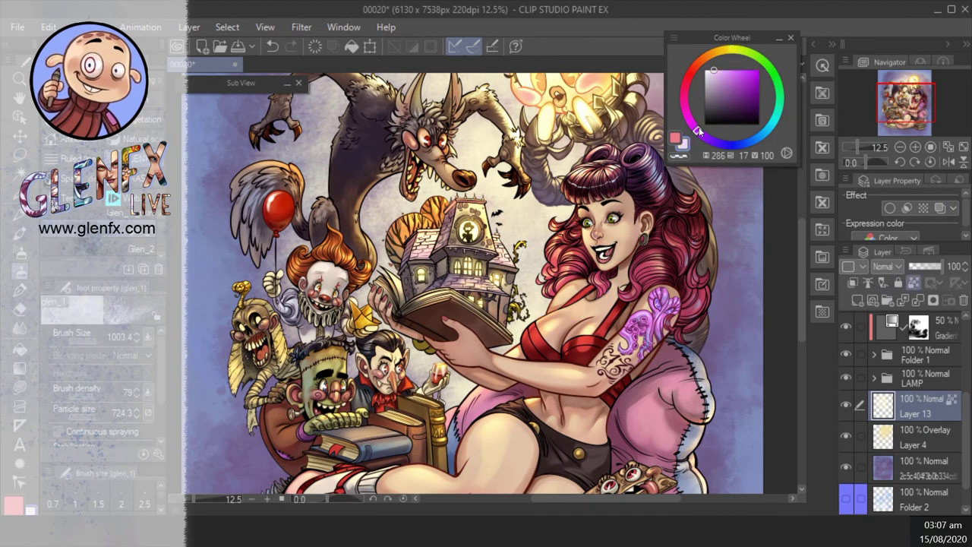
{"action": "key", "text": "g"}
{"action": "scroll", "coordinate": [471, 283], "scroll_direction": "down", "scroll_amount": 1}
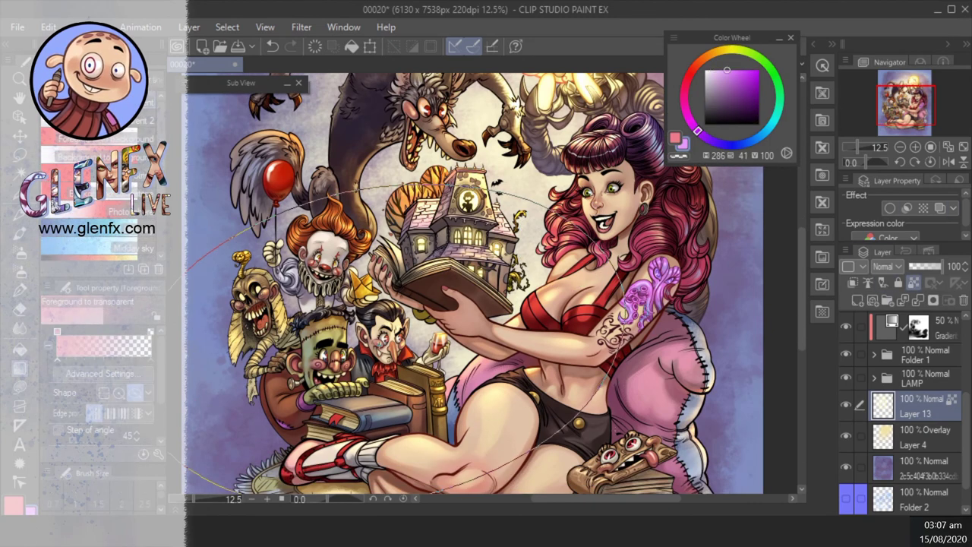
{"action": "key", "text": "ctrl+minus"}
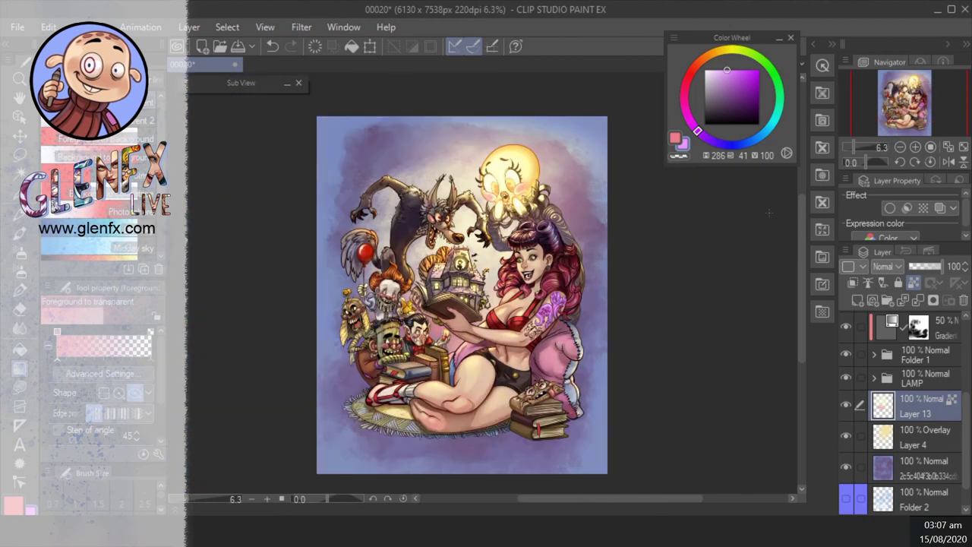
- Tint Layer 13's glow light blue (hue 199, saturation 41, value 100) with the Background to transparent 2 gradient
{"action": "left_click", "coordinate": [765, 131]}
{"action": "scroll", "coordinate": [462, 303], "scroll_direction": "up", "scroll_amount": 1}
{"action": "left_click_drag", "start_coordinate": [581, 353], "coordinate": [583, 354]}
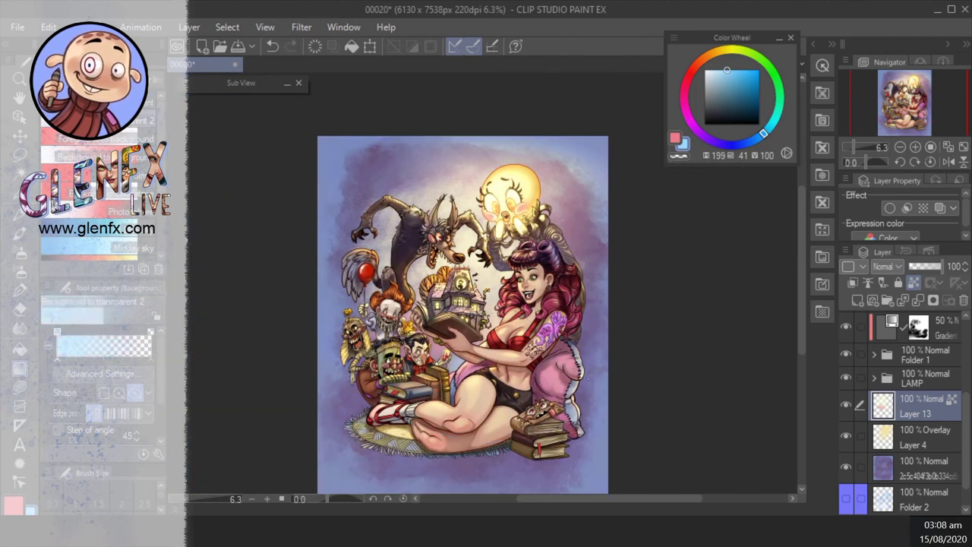
{"action": "key", "text": "ctrl+plus"}
{"action": "scroll", "coordinate": [314, 240], "scroll_direction": "up", "scroll_amount": 2}
{"action": "key", "text": "ctrl+minus"}
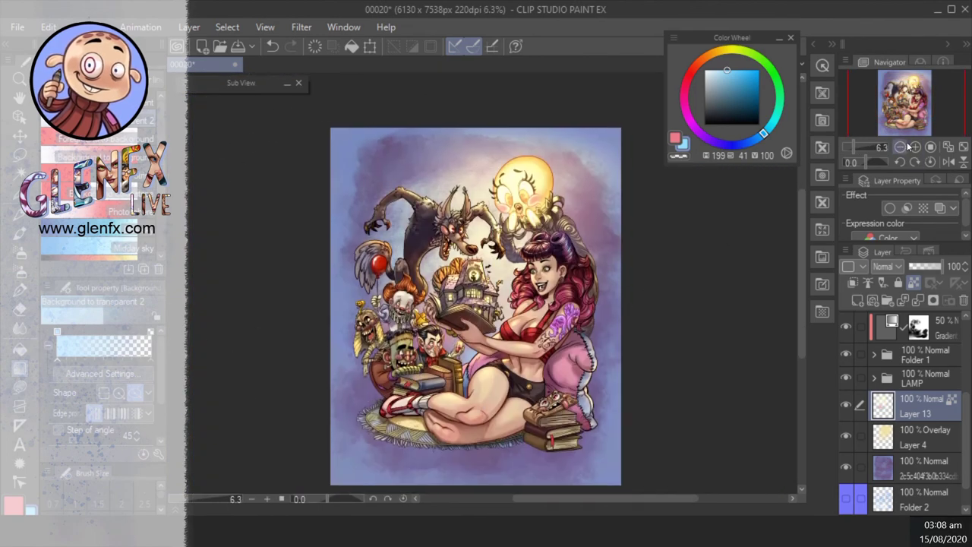
- Compare the illustration with and without Layer 13's background glow, both as a whole and close up
{"action": "key", "text": "ctrl+plus"}
{"action": "key", "text": "ctrl+minus"}
{"action": "key", "text": "ctrl+plus"}
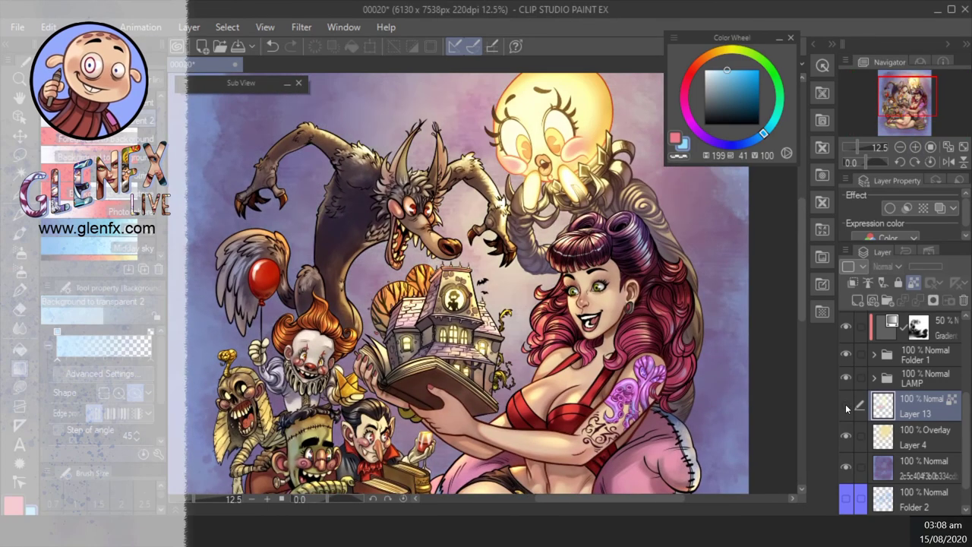
{"action": "left_click", "coordinate": [845, 404]}
{"action": "left_click", "coordinate": [846, 404]}
{"action": "left_click", "coordinate": [845, 404]}
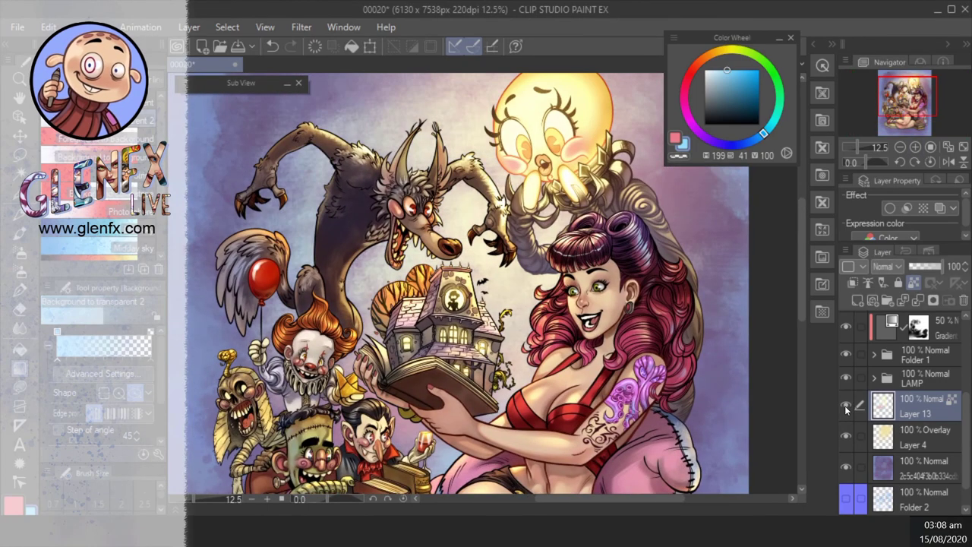
- Inspect the lighting on the book, girl and small monsters up close and in the full composition, checking both gradient map masks
{"action": "left_click", "coordinate": [915, 146]}
{"action": "scroll", "coordinate": [903, 395], "scroll_direction": "up", "scroll_amount": 2}
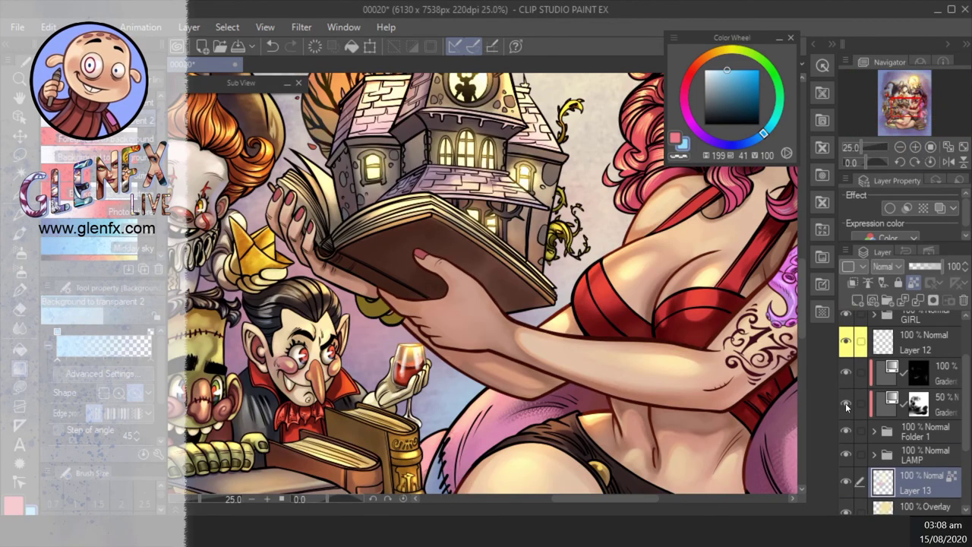
{"action": "left_click", "coordinate": [921, 378]}
{"action": "key", "text": "b"}
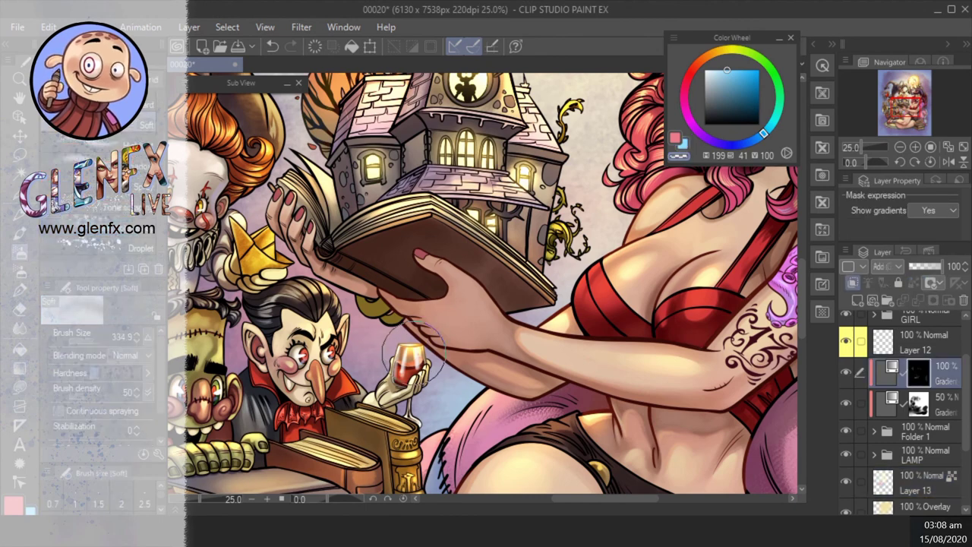
{"action": "left_click_drag", "start_coordinate": [469, 265], "coordinate": [568, 280]}
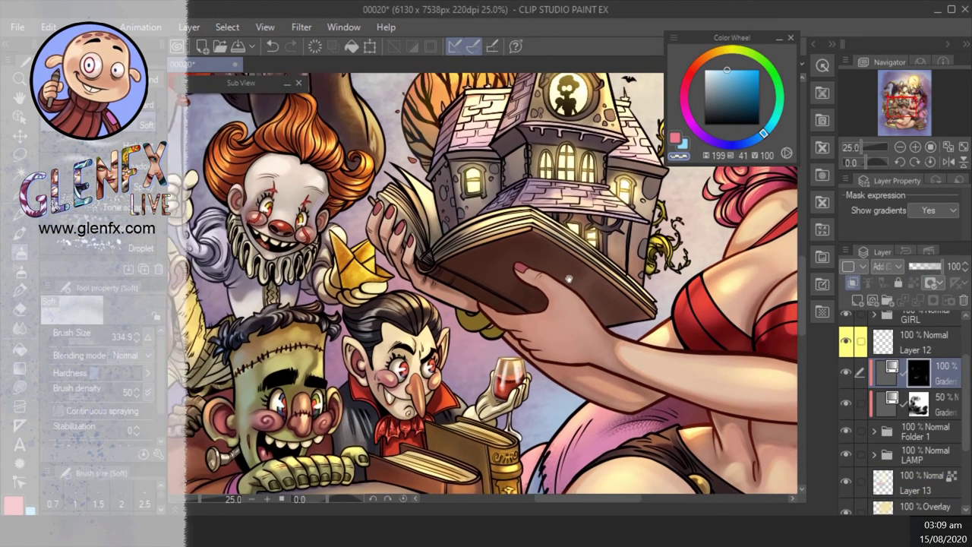
{"action": "key", "text": "ctrl+minus"}
{"action": "key", "text": "ctrl+minus"}
{"action": "key", "text": "ctrl+plus"}
{"action": "key", "text": "ctrl+plus"}
{"action": "left_click", "coordinate": [926, 403]}
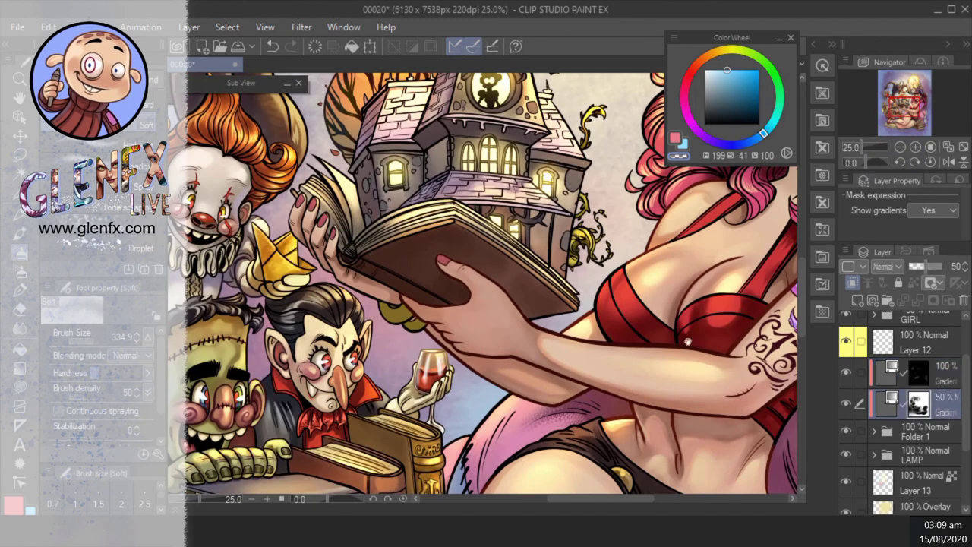
{"action": "key", "text": "ctrl+minus"}
{"action": "left_click", "coordinate": [779, 37]}
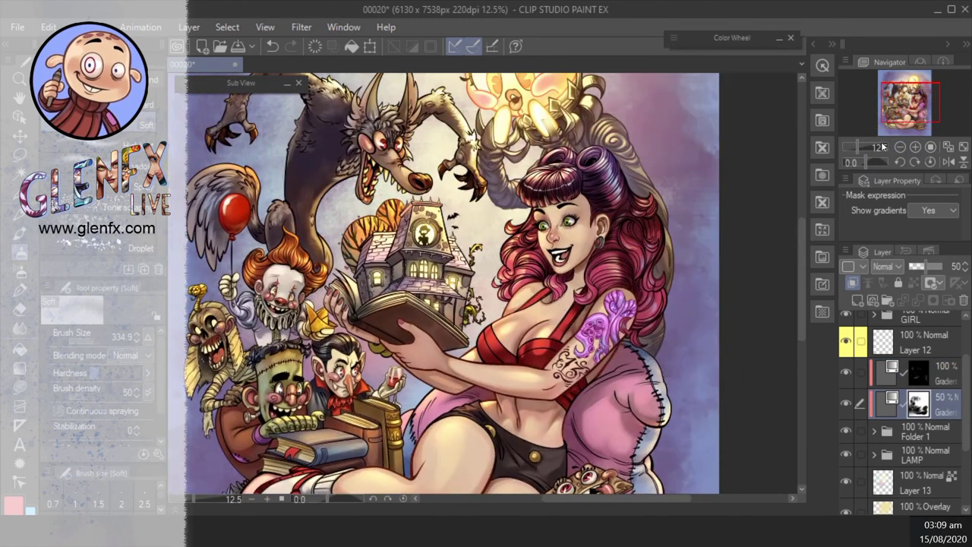
{"action": "left_click_drag", "start_coordinate": [866, 148], "coordinate": [856, 147]}
{"action": "scroll", "coordinate": [939, 419], "scroll_direction": "down", "scroll_amount": 3}
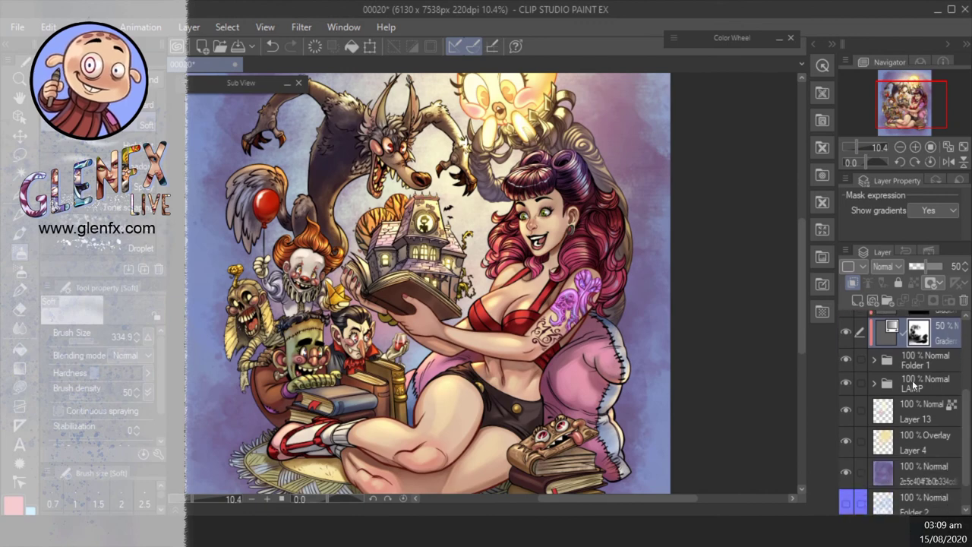
- Add a new clipped layer directly above the LAMP folder, after checking which artwork the folder holds
{"action": "left_click", "coordinate": [847, 381]}
{"action": "left_click", "coordinate": [848, 380]}
{"action": "left_click", "coordinate": [916, 382]}
{"action": "key", "text": "ctrl+shift+n"}
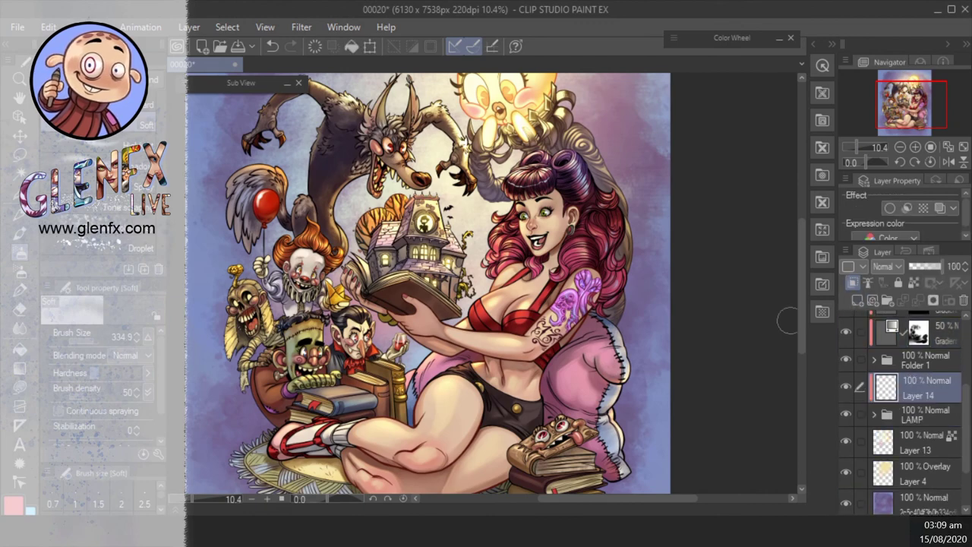
- Compare blending modes for Layer 14, set it to Glow dodge and lower its opacity to 80%
{"action": "scroll", "coordinate": [786, 322], "scroll_direction": "up", "scroll_amount": 3}
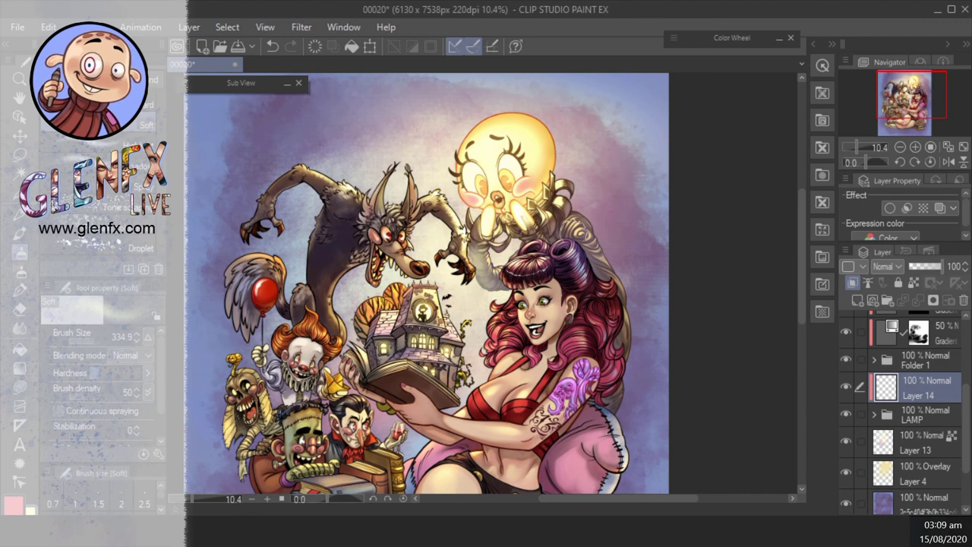
{"action": "left_click", "coordinate": [887, 266]}
{"action": "left_click", "coordinate": [896, 166]}
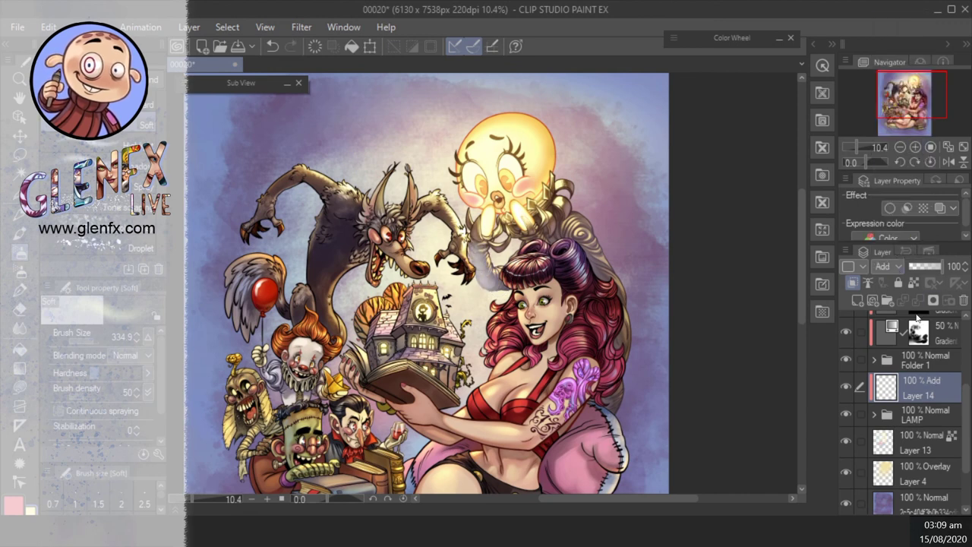
{"action": "scroll", "coordinate": [887, 268], "scroll_direction": "down", "scroll_amount": 3}
{"action": "scroll", "coordinate": [887, 268], "scroll_direction": "up", "scroll_amount": 12}
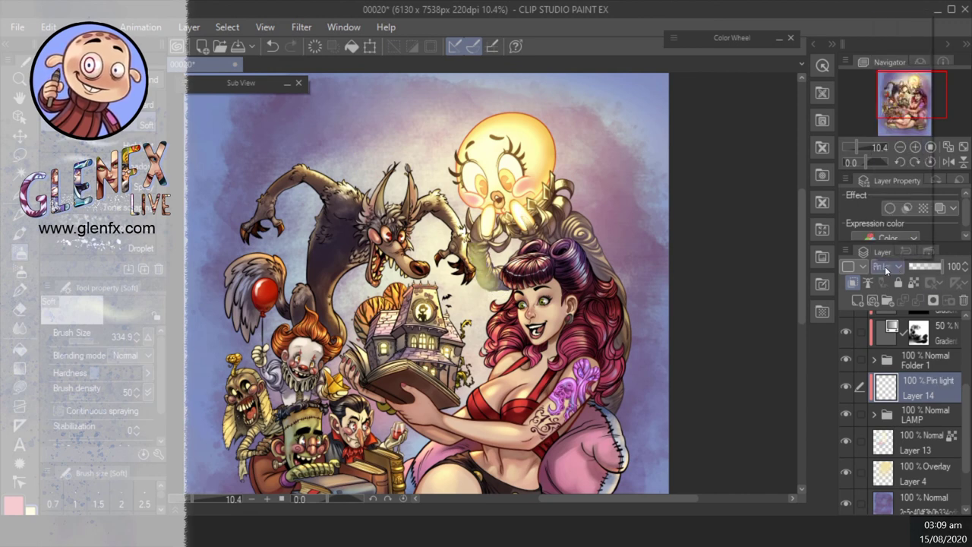
{"action": "scroll", "coordinate": [891, 267], "scroll_direction": "down", "scroll_amount": 7}
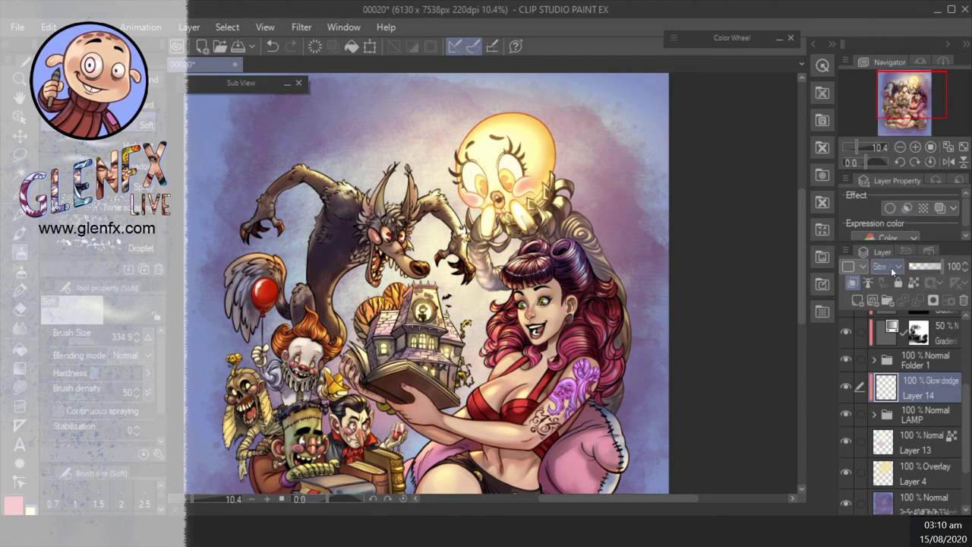
{"action": "left_click", "coordinate": [936, 267]}
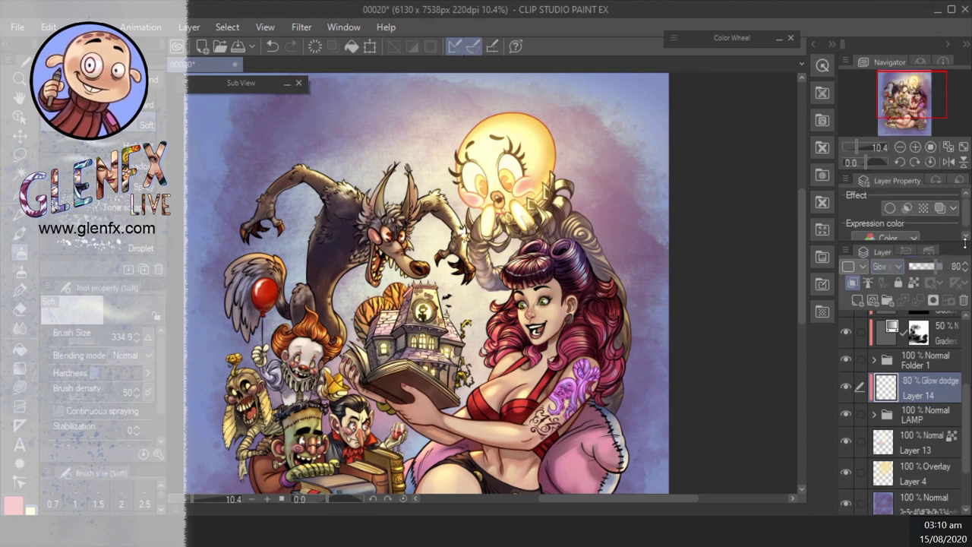
- Shade the ghost's tail with soft blue (hue 234, saturation 52, value 87) and switch Layer 14's blending mode to Overlay
{"action": "left_click_drag", "start_coordinate": [486, 266], "coordinate": [523, 270]}
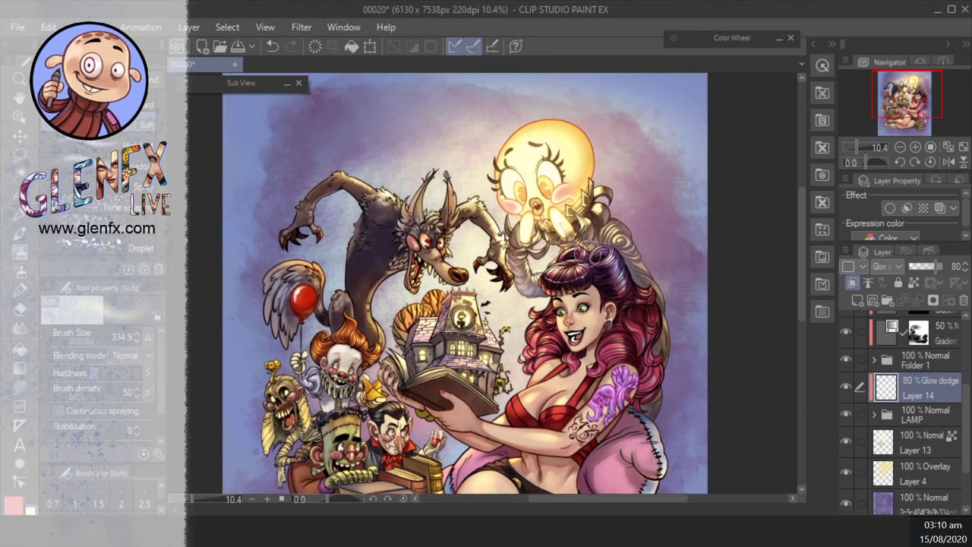
{"action": "left_click", "coordinate": [779, 36]}
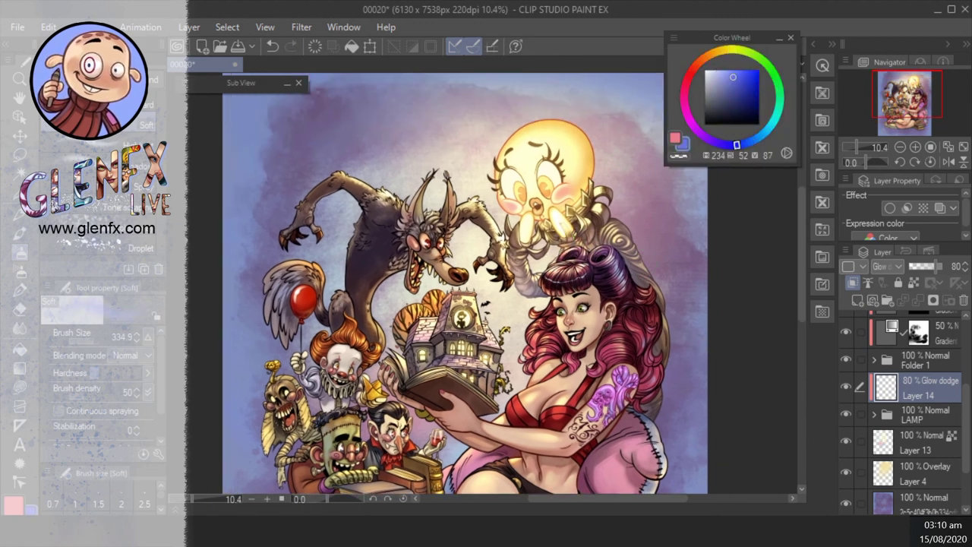
{"action": "left_click_drag", "start_coordinate": [695, 219], "coordinate": [699, 205]}
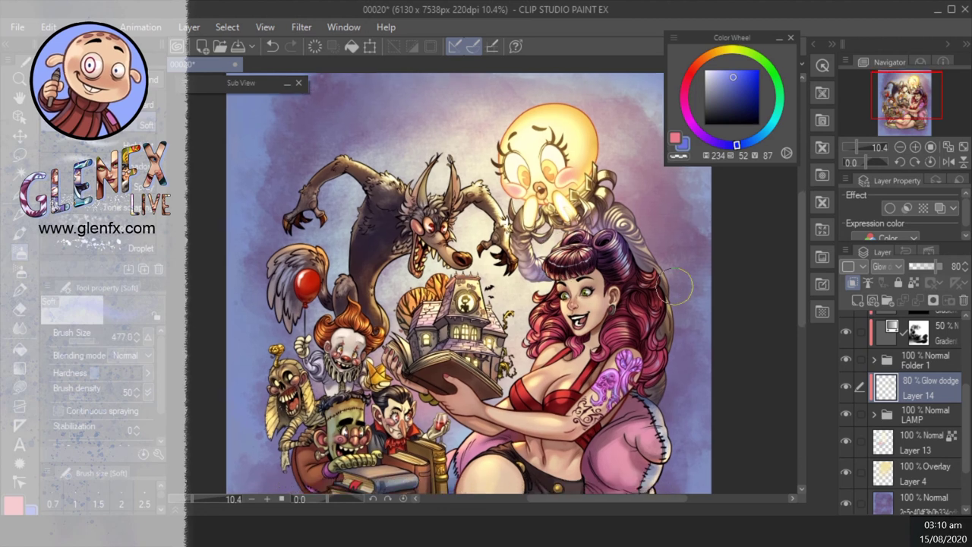
{"action": "left_click", "coordinate": [896, 268]}
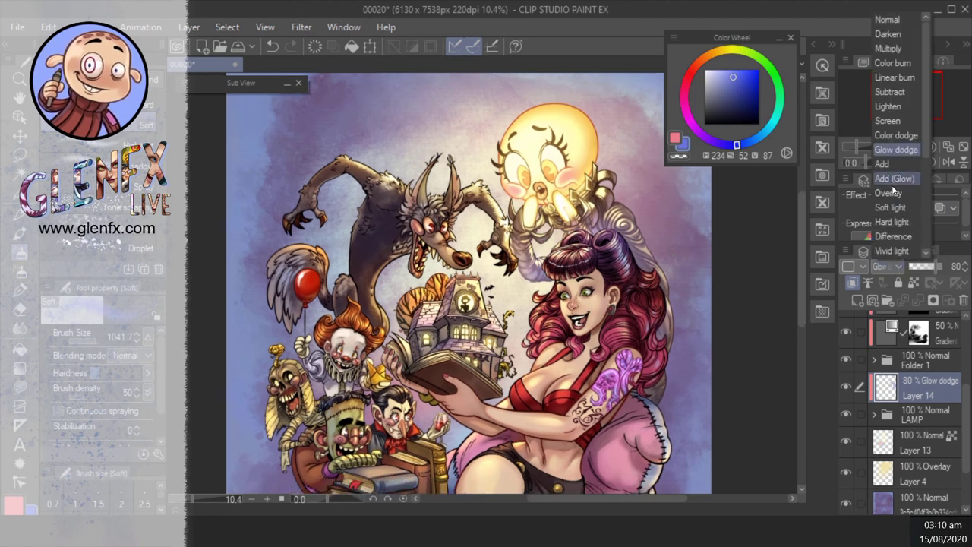
{"action": "left_click", "coordinate": [881, 205]}
{"action": "scroll", "coordinate": [705, 297], "scroll_direction": "down", "scroll_amount": 1}
{"action": "scroll", "coordinate": [705, 297], "scroll_direction": "down", "scroll_amount": 3}
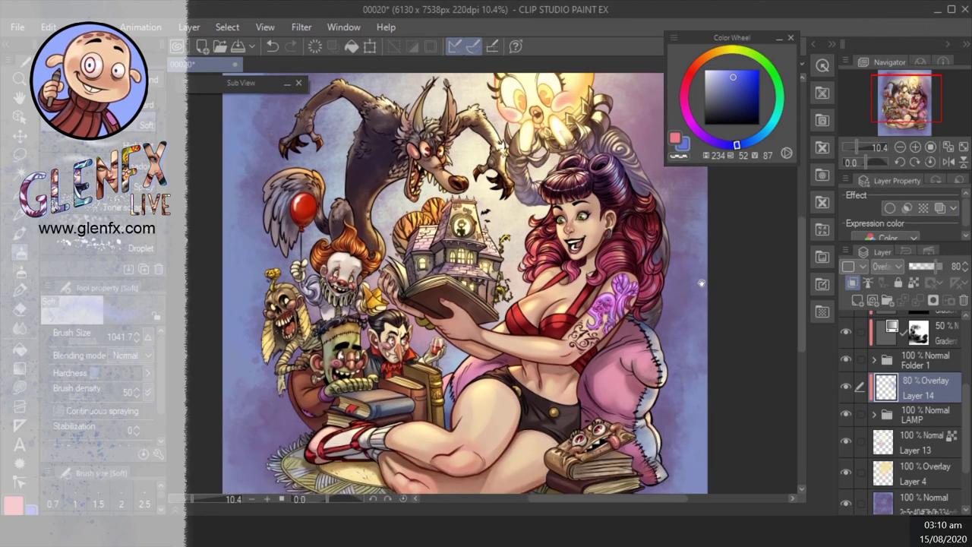
- Recolor the signature on the Firma layer golden yellow (hue 43, saturation 69, value 100) and save the illustration
{"action": "scroll", "coordinate": [847, 328], "scroll_direction": "up", "scroll_amount": 3}
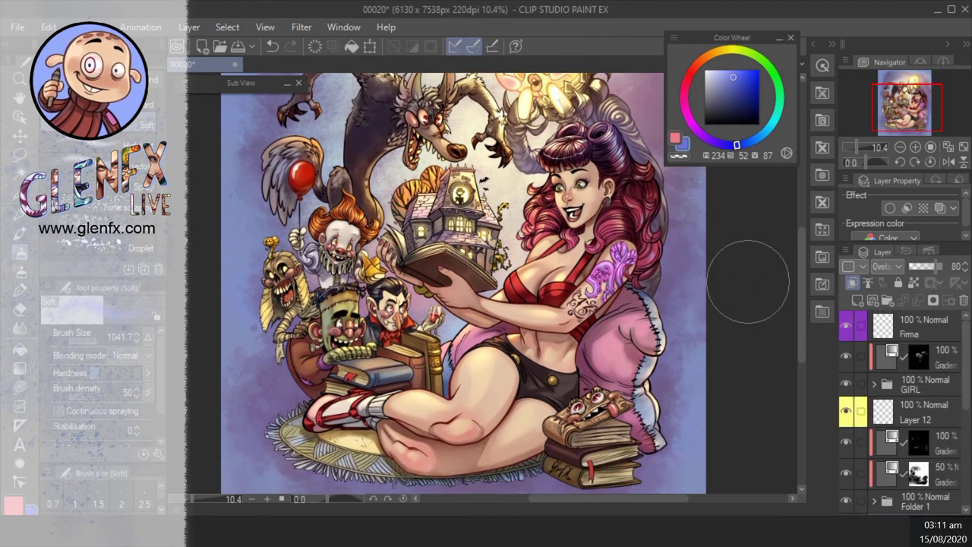
{"action": "left_click", "coordinate": [915, 326]}
{"action": "left_click", "coordinate": [690, 72]}
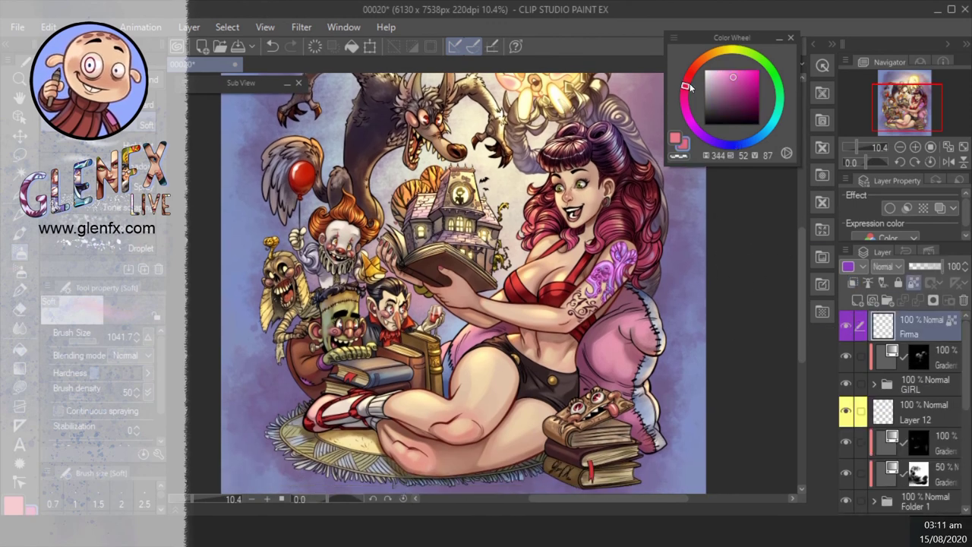
{"action": "left_click_drag", "start_coordinate": [733, 87], "coordinate": [754, 68]}
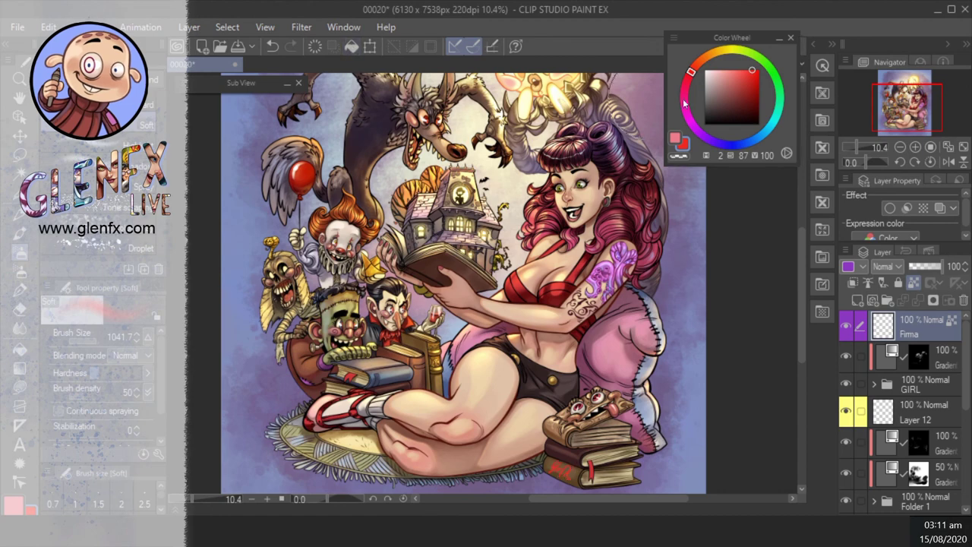
{"action": "key", "text": "ctrl+plus"}
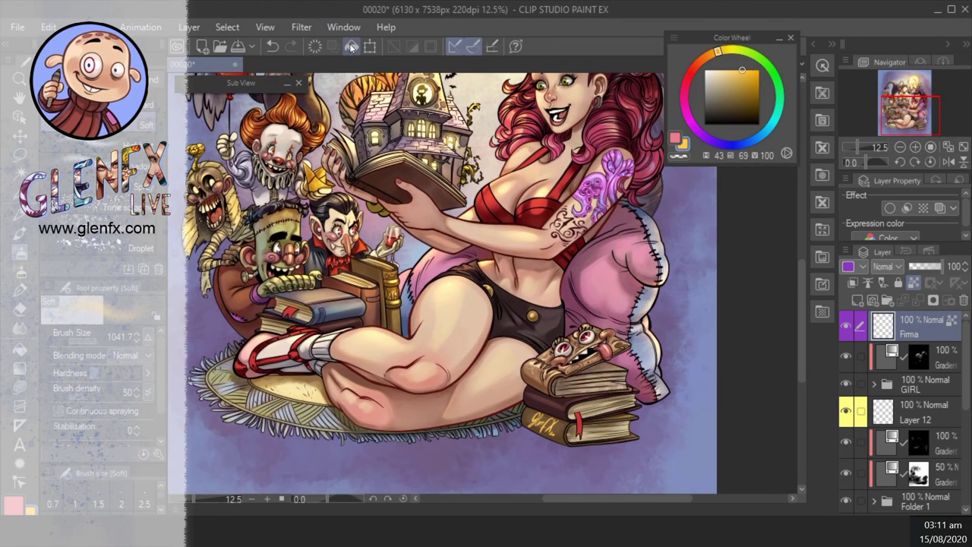
{"action": "left_click", "coordinate": [900, 147]}
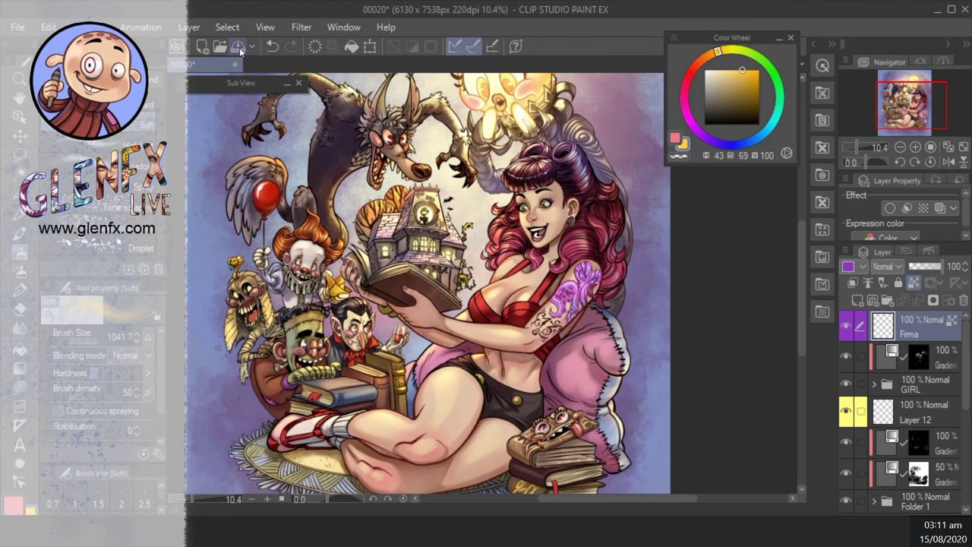
{"action": "left_click", "coordinate": [238, 46]}
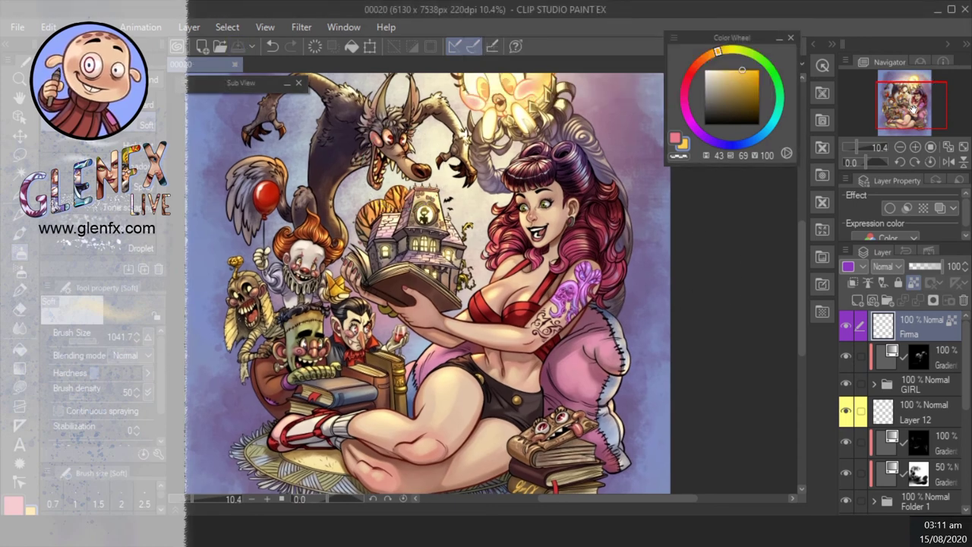
- Expand the GIRL folder and add a new layer above the Tattoo layer
{"action": "mouse_move", "coordinate": [914, 109]}
{"action": "left_mouse_down"}
{"action": "mouse_move", "coordinate": [916, 99]}
{"action": "mouse_move", "coordinate": [909, 111]}
{"action": "left_mouse_up"}
{"action": "left_click", "coordinate": [782, 37]}
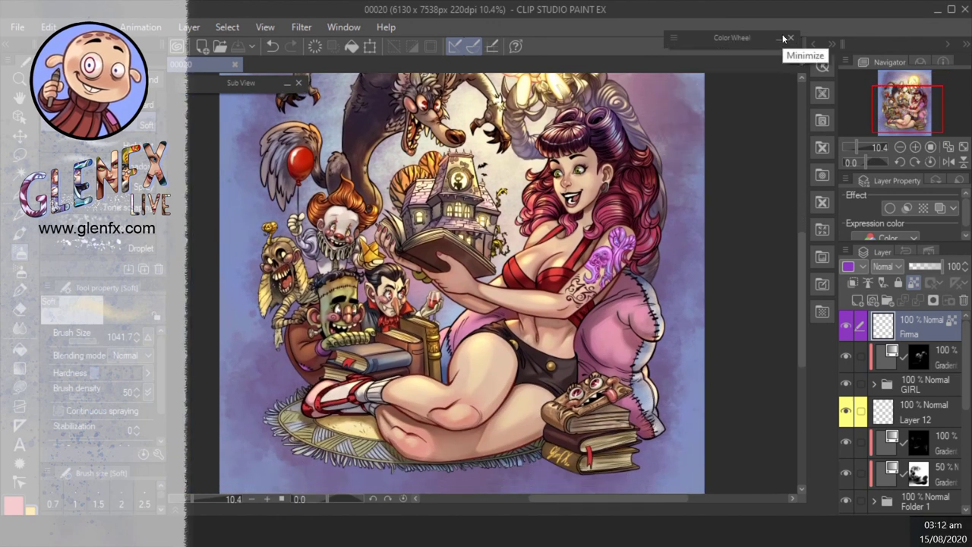
{"action": "left_click_drag", "start_coordinate": [907, 107], "coordinate": [912, 101]}
{"action": "double_click", "coordinate": [924, 386]}
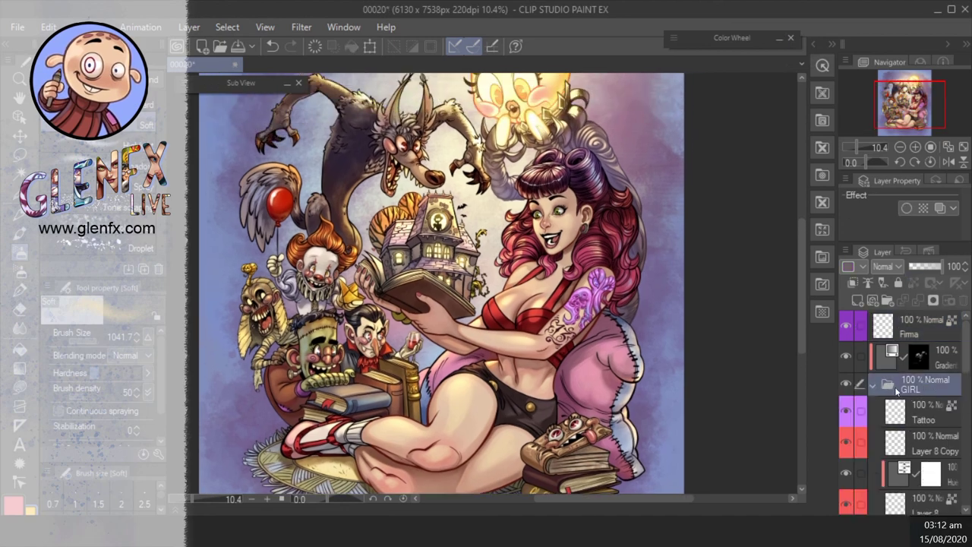
{"action": "left_click", "coordinate": [857, 300]}
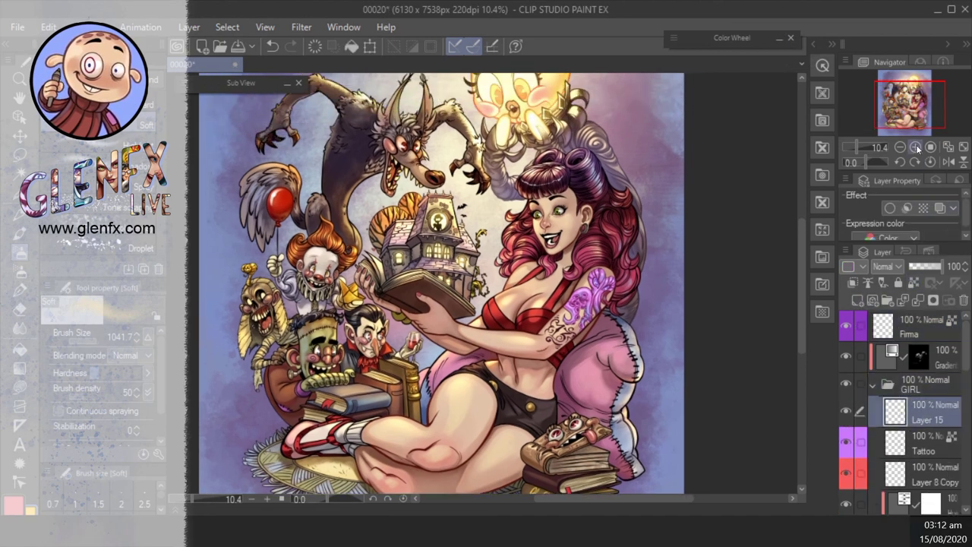
- Choose dark red (hue 6, saturation 85, value 33) and try the Tone scraping and Running color spray brushes for the girl's face
{"action": "scroll", "coordinate": [579, 178], "scroll_direction": "up", "scroll_amount": 4}
{"action": "left_click", "coordinate": [731, 37]}
{"action": "left_click", "coordinate": [760, 75]}
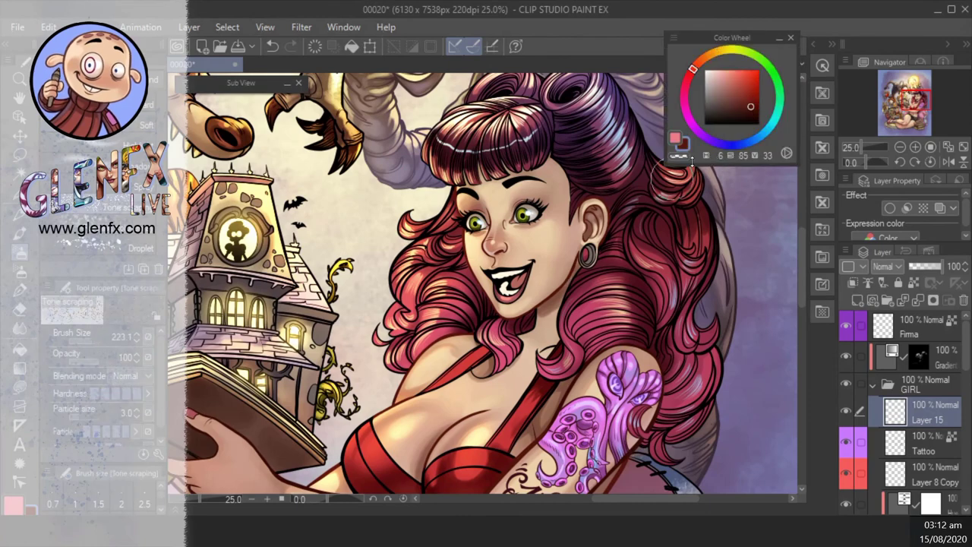
{"action": "mouse_move", "coordinate": [520, 220]}
{"action": "left_mouse_down"}
{"action": "mouse_move", "coordinate": [543, 232]}
{"action": "mouse_move", "coordinate": [418, 186]}
{"action": "left_mouse_up"}
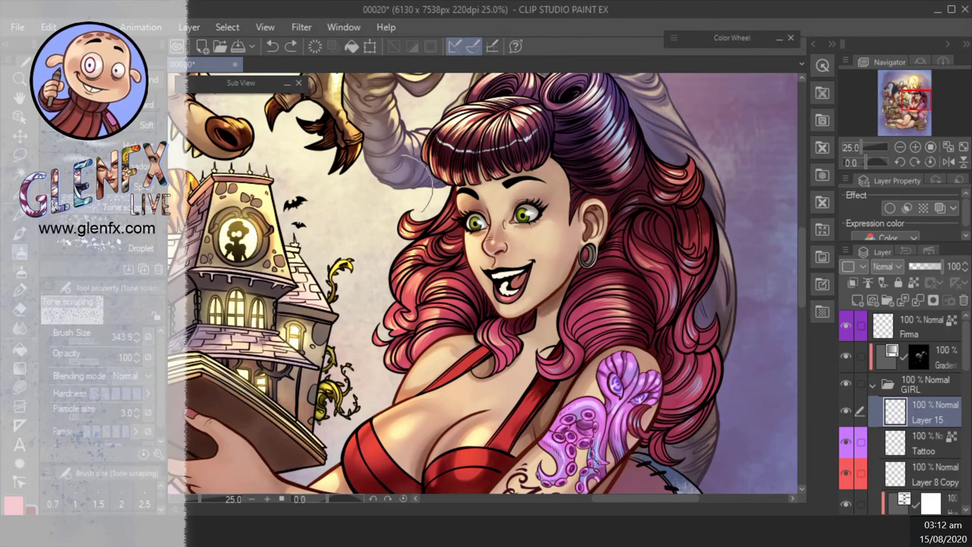
{"action": "left_click", "coordinate": [94, 337]}
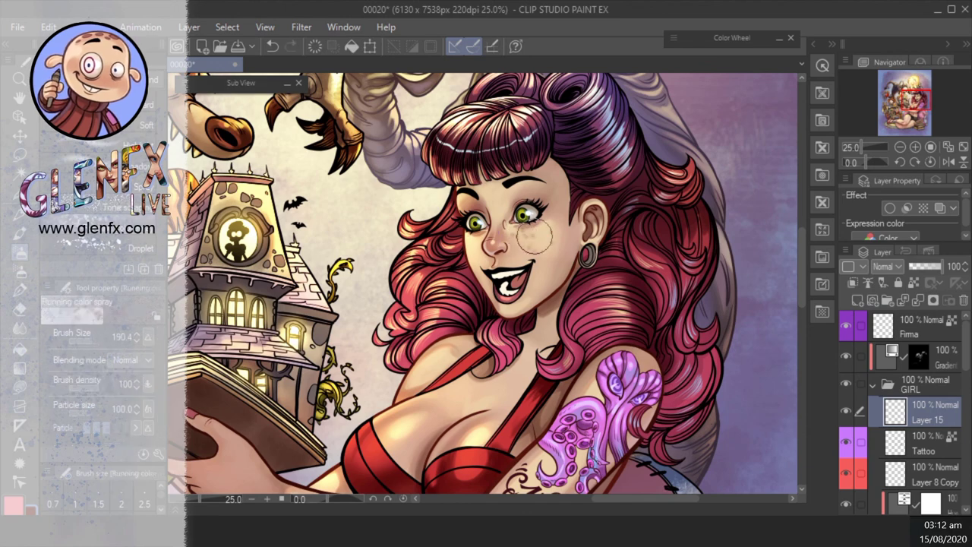
{"action": "left_click", "coordinate": [141, 248]}
- Try the gfx-2, glen_1, Skin_pores_03, Gauze 2 and Bloodstain brushes for the girl's skin detail, with Bloodstain's particle size at 43
{"action": "key", "text": "b"}
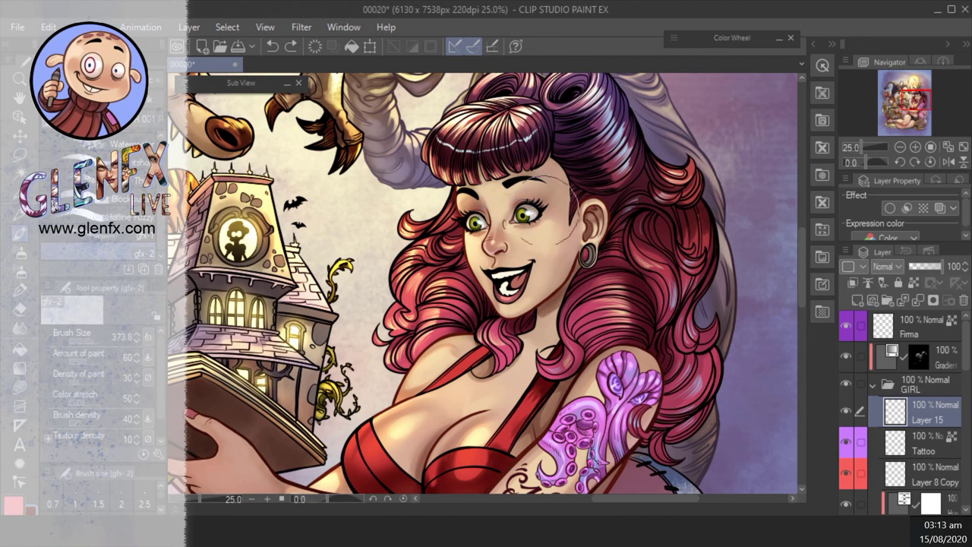
{"action": "key", "text": "p"}
{"action": "key", "text": "b"}
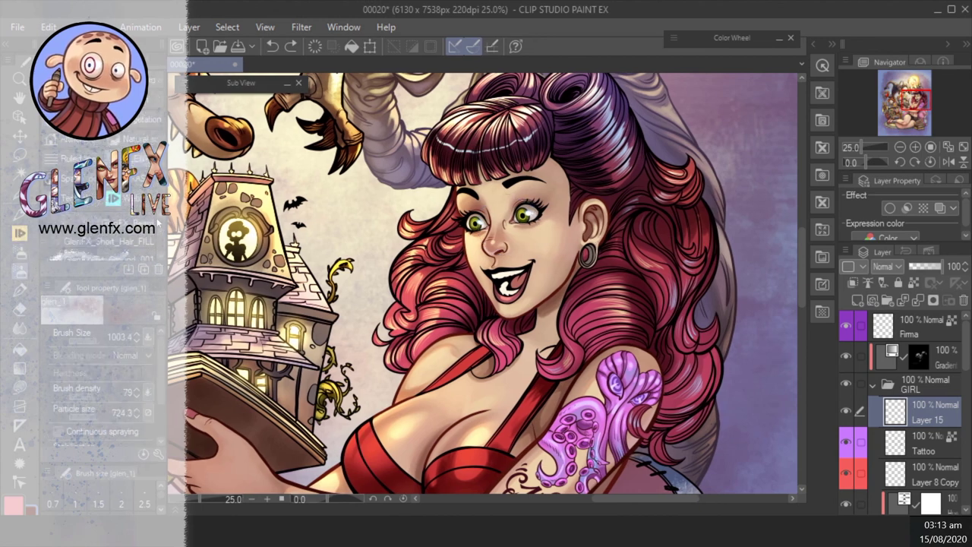
{"action": "key", "text": "b"}
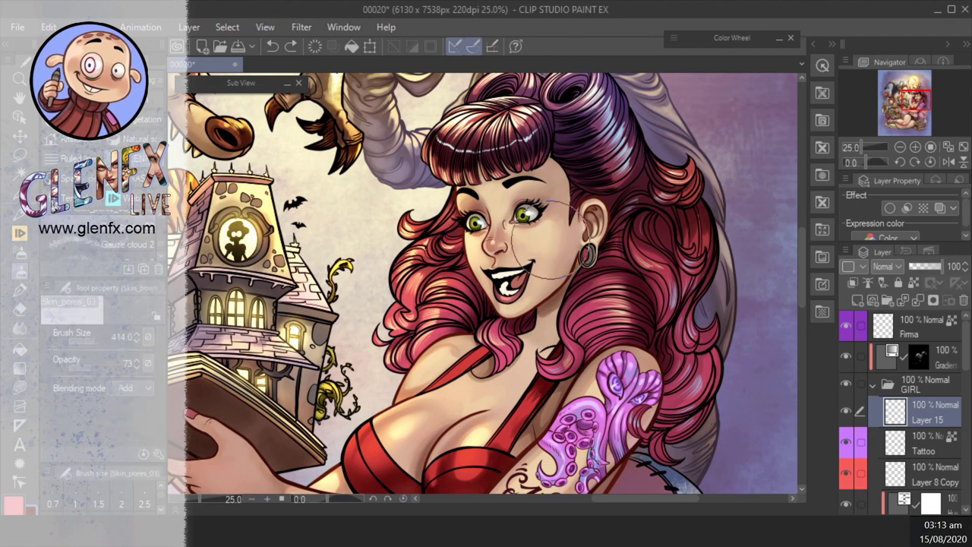
{"action": "key", "text": "b"}
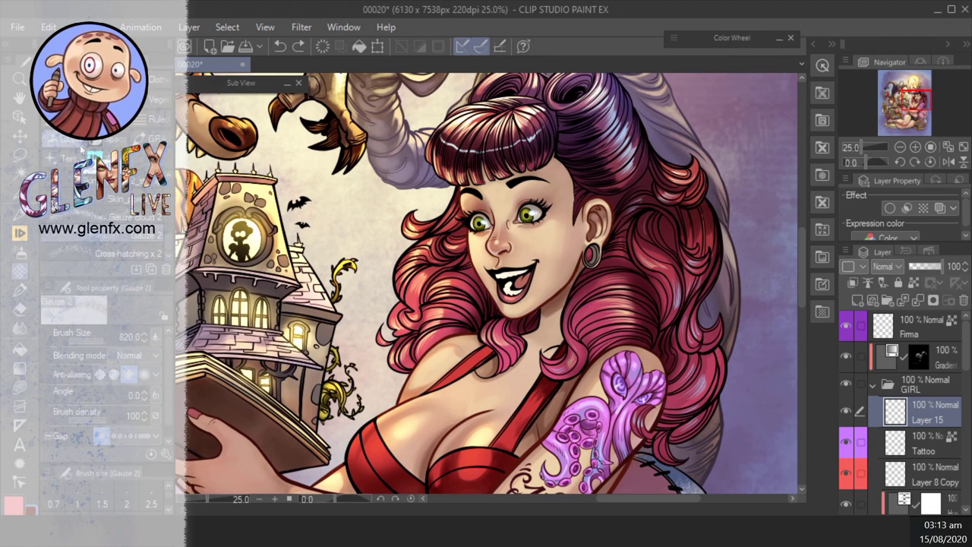
{"action": "key", "text": "b"}
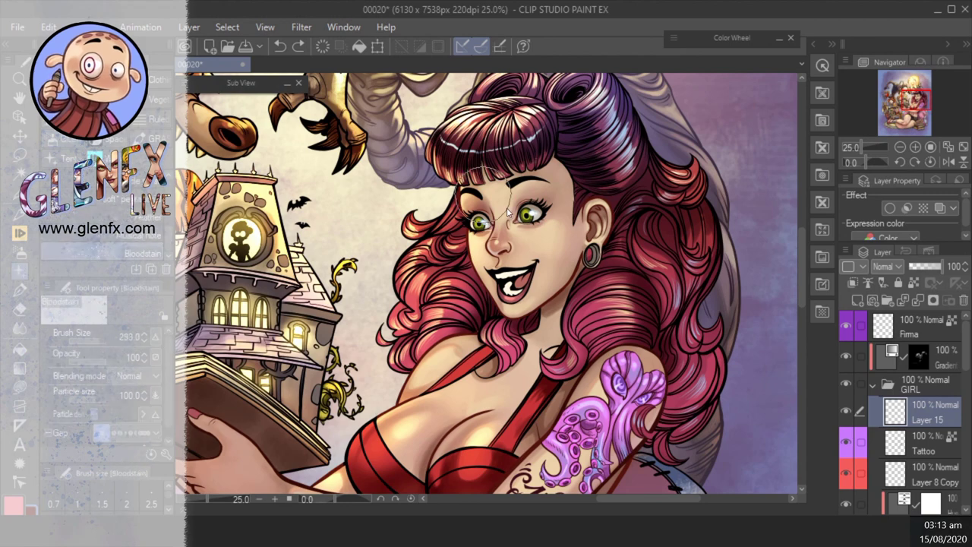
{"action": "key", "text": "bracketleft"}
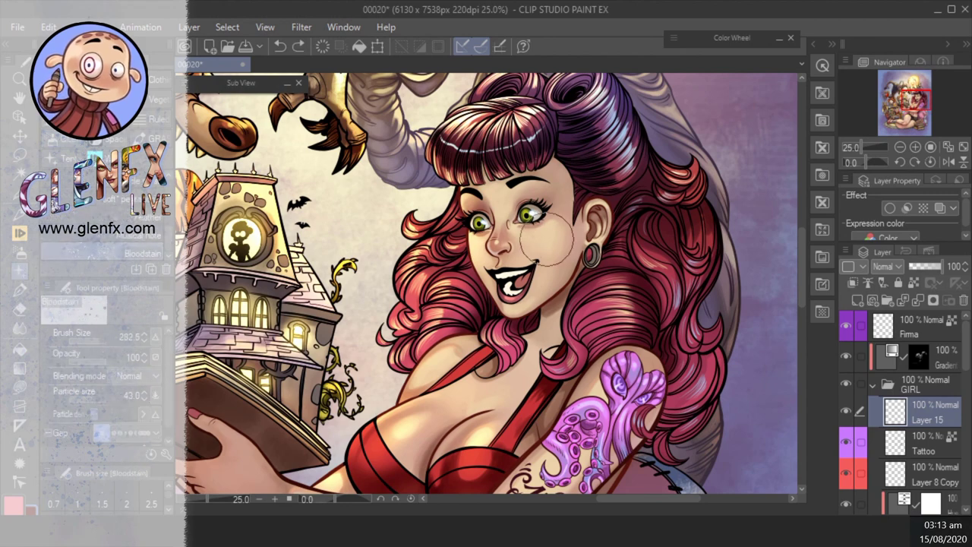
{"action": "scroll", "coordinate": [540, 237], "scroll_direction": "up", "scroll_amount": 1}
{"action": "key", "text": "bracketleft"}
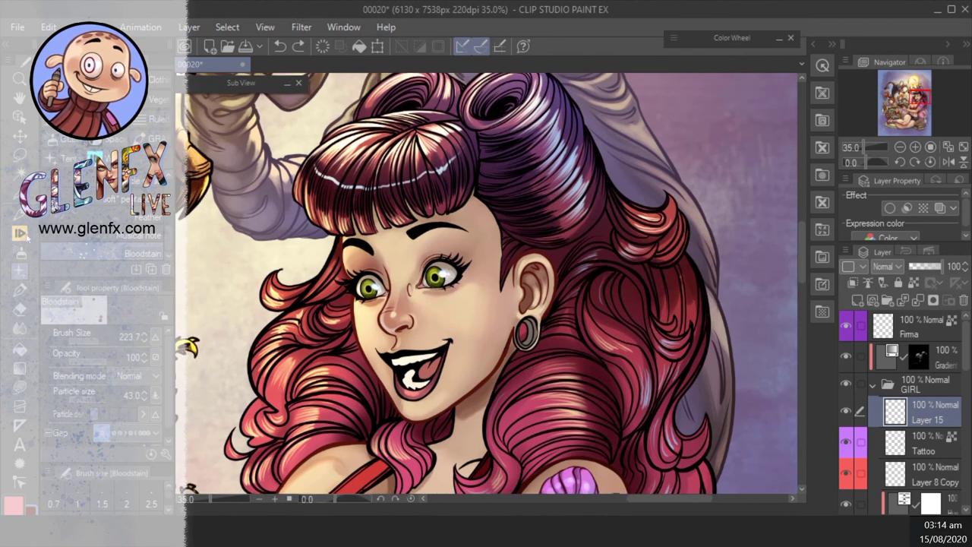
- Airbrush a pink blush (hue 354, saturation 53, value 92) onto the girl's cheek on Layer 15 with the Soft brush
{"action": "key", "text": "b"}
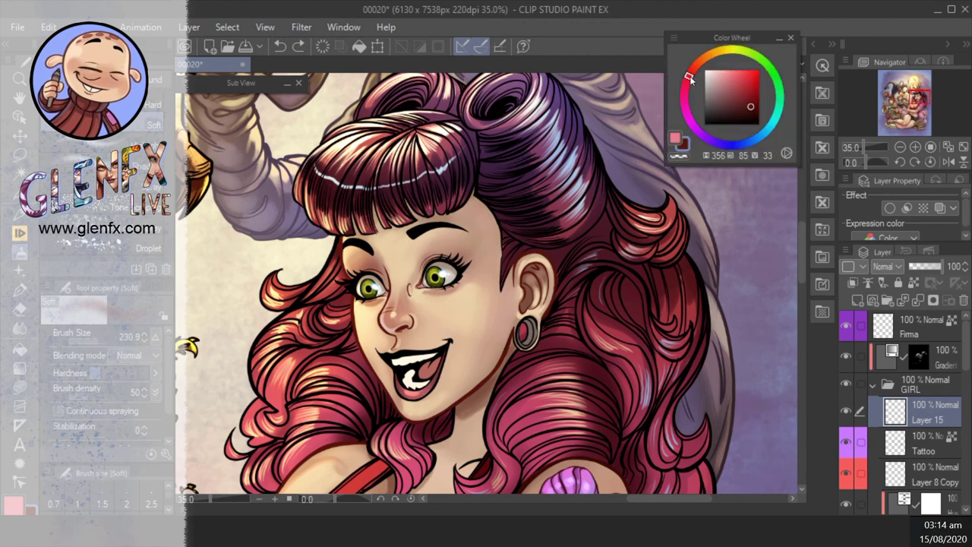
{"action": "left_click", "coordinate": [733, 74]}
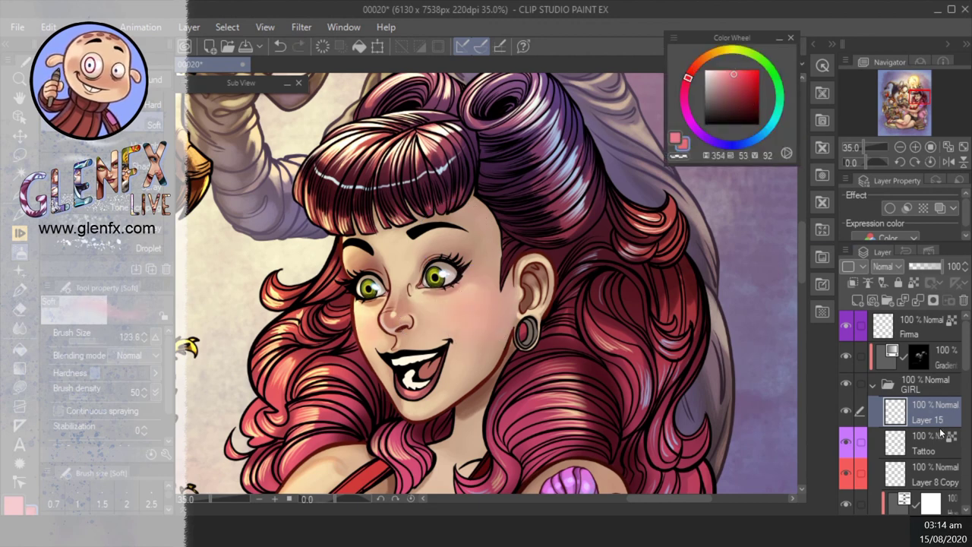
{"action": "scroll", "coordinate": [967, 377], "scroll_direction": "down", "scroll_amount": 2}
{"action": "left_click", "coordinate": [900, 147]}
{"action": "left_click", "coordinate": [915, 146]}
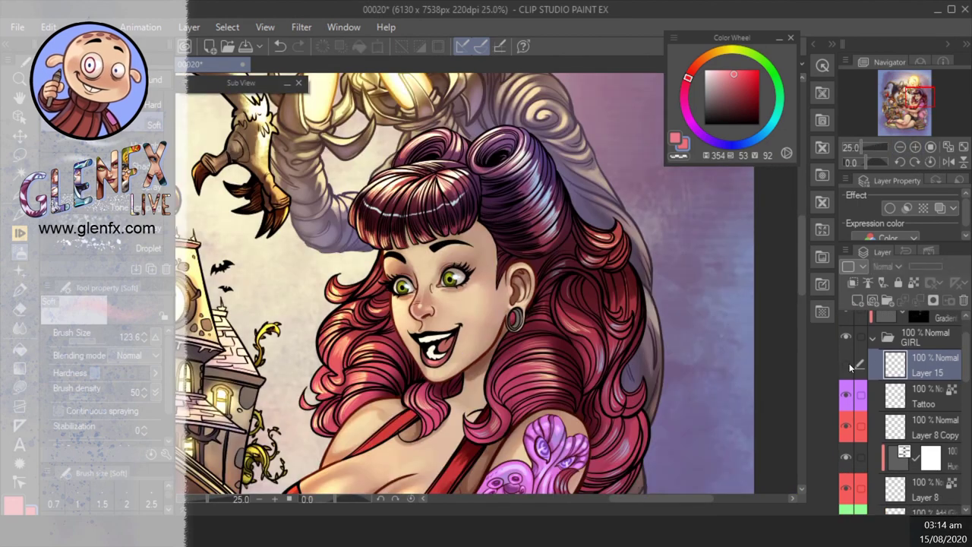
{"action": "left_click_drag", "start_coordinate": [490, 302], "coordinate": [604, 277]}
- Add pale cream highlights (hue 37, saturation 21, value 100) to the girl's face with the Stanford HB brush at about size 46
{"action": "left_click", "coordinate": [136, 206]}
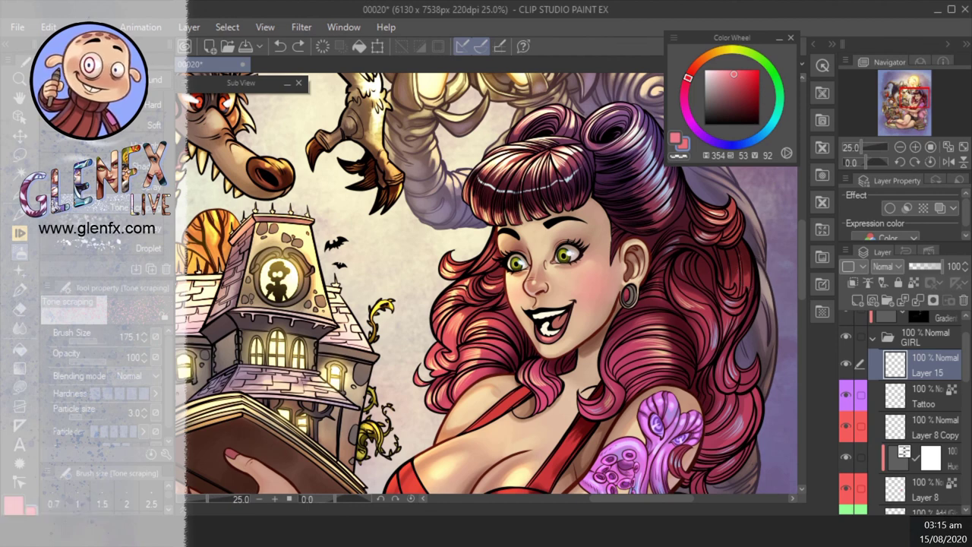
{"action": "key", "text": "b"}
{"action": "left_click", "coordinate": [714, 53]}
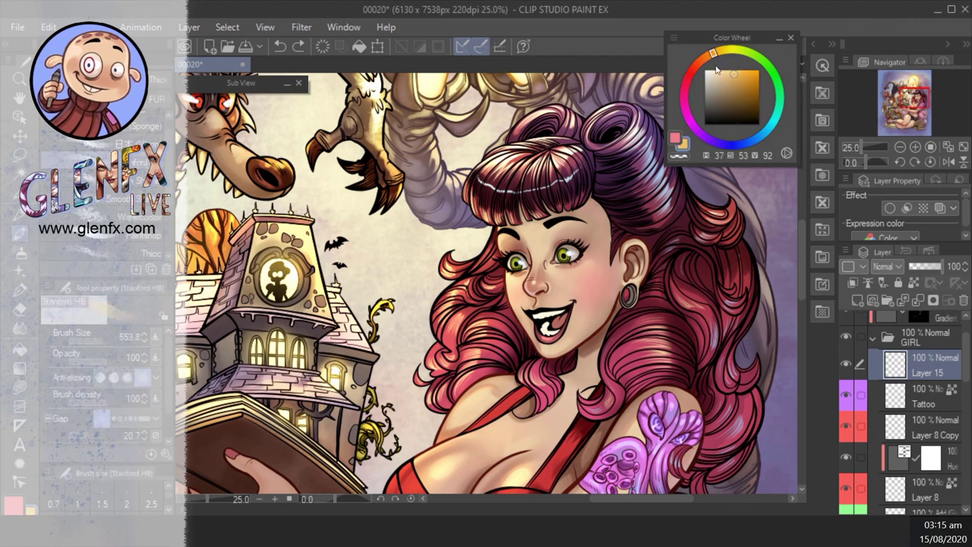
{"action": "left_click", "coordinate": [716, 71]}
{"action": "left_click_drag", "start_coordinate": [655, 210], "coordinate": [641, 224]}
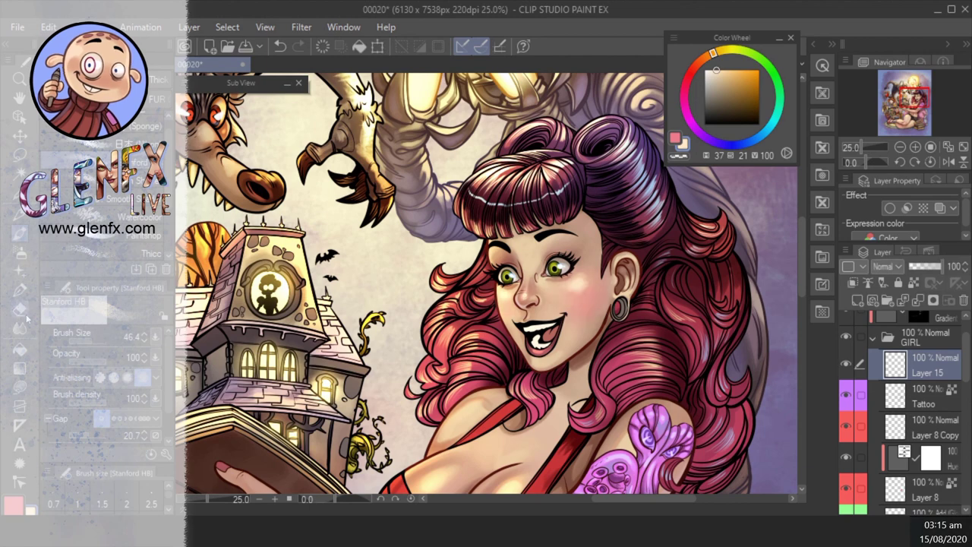
{"action": "left_click", "coordinate": [19, 385]}
{"action": "left_click", "coordinate": [19, 230]}
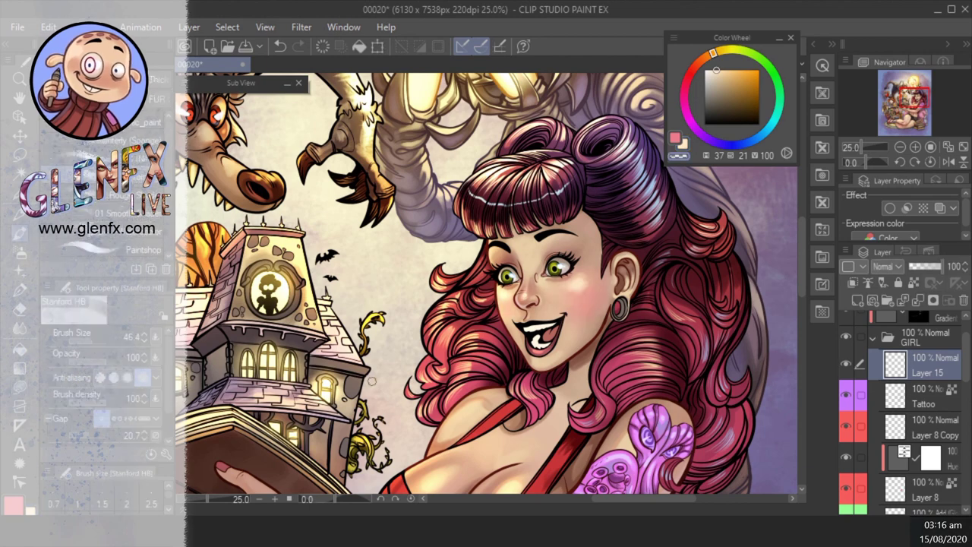
- Compare the face with Layer 15 hidden and shown, and refine its blush and highlights with the Soft eraser and Blend tool
{"action": "left_click", "coordinate": [900, 147]}
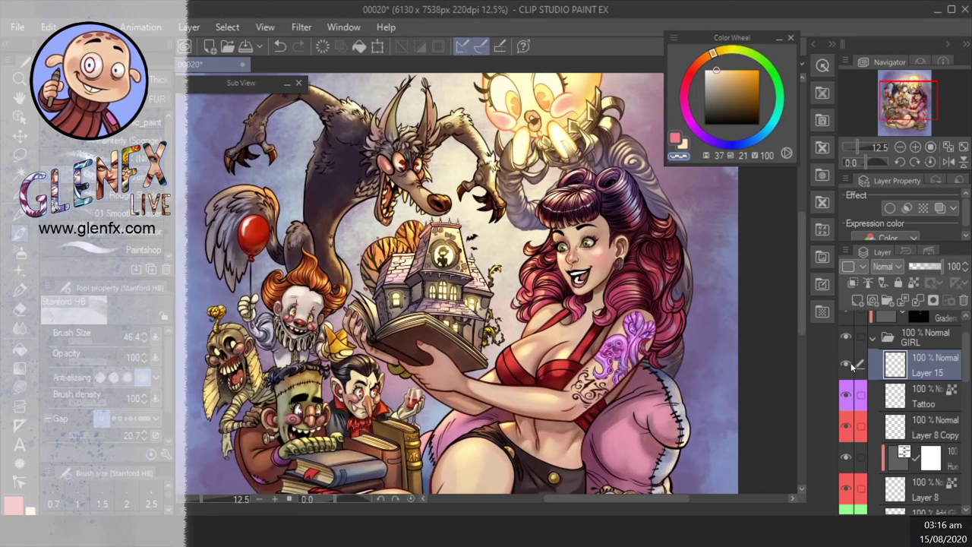
{"action": "left_click", "coordinate": [915, 147]}
{"action": "key", "text": "e"}
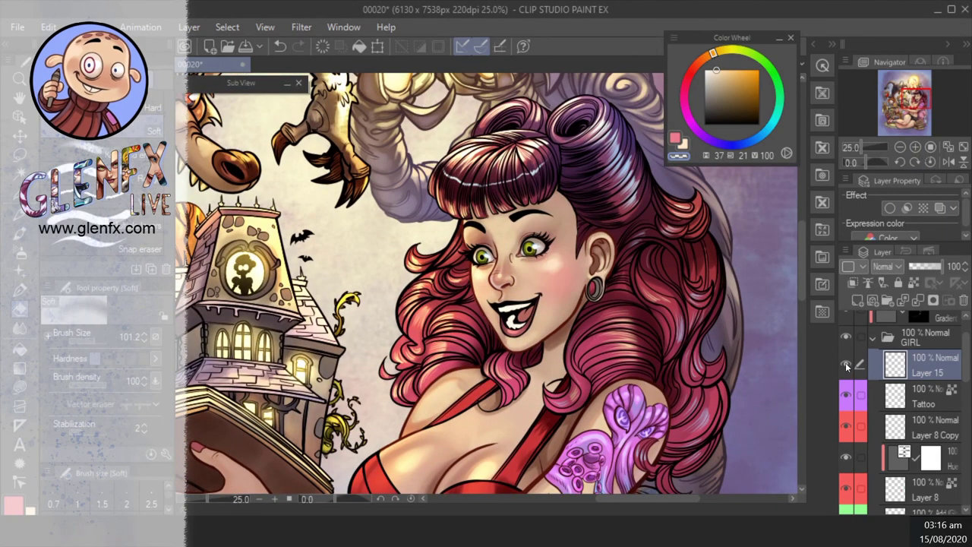
{"action": "key", "text": "j"}
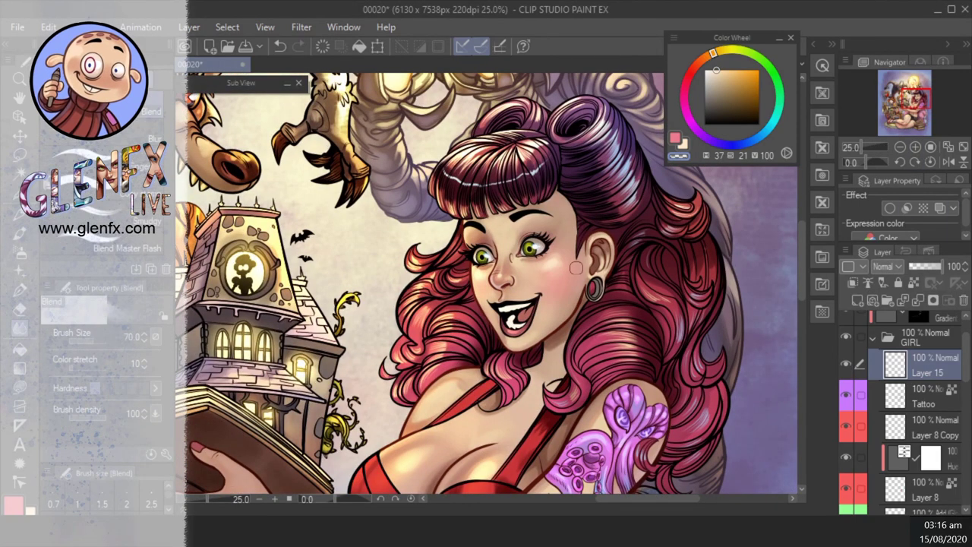
- Save the illustration and review the whole composition
{"action": "left_click", "coordinate": [900, 147]}
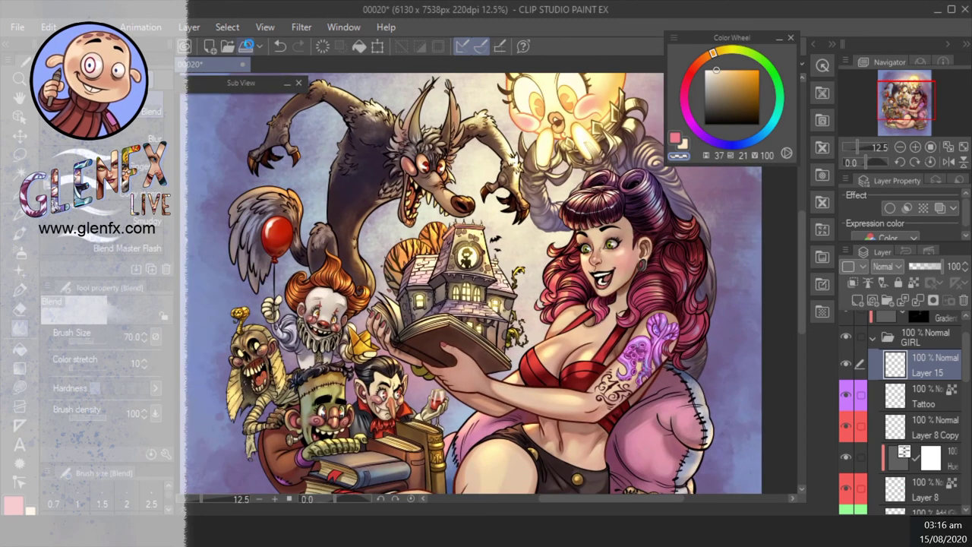
{"action": "left_click", "coordinate": [246, 46]}
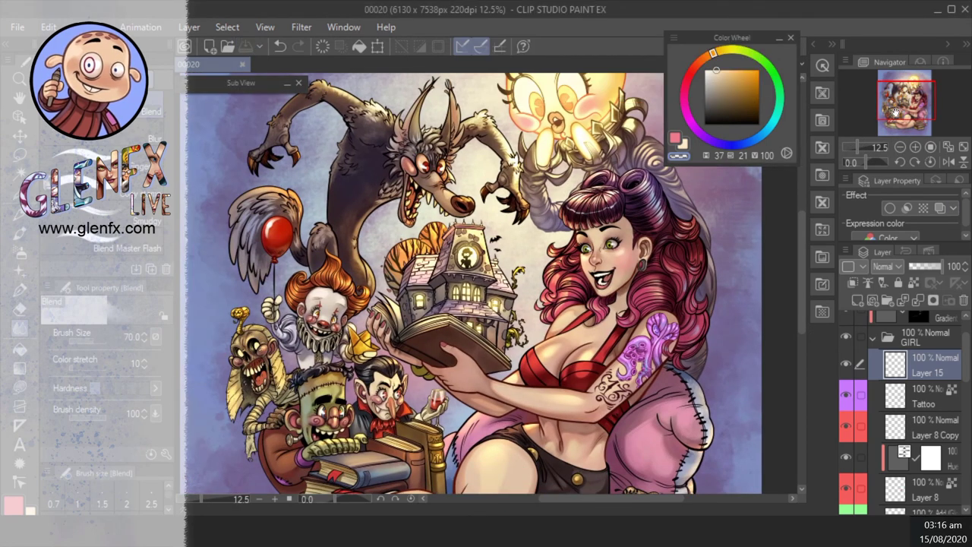
{"action": "mouse_move", "coordinate": [896, 112]}
{"action": "left_mouse_down"}
{"action": "mouse_move", "coordinate": [912, 96]}
{"action": "mouse_move", "coordinate": [909, 106]}
{"action": "left_mouse_up"}
{"action": "left_click", "coordinate": [855, 147]}
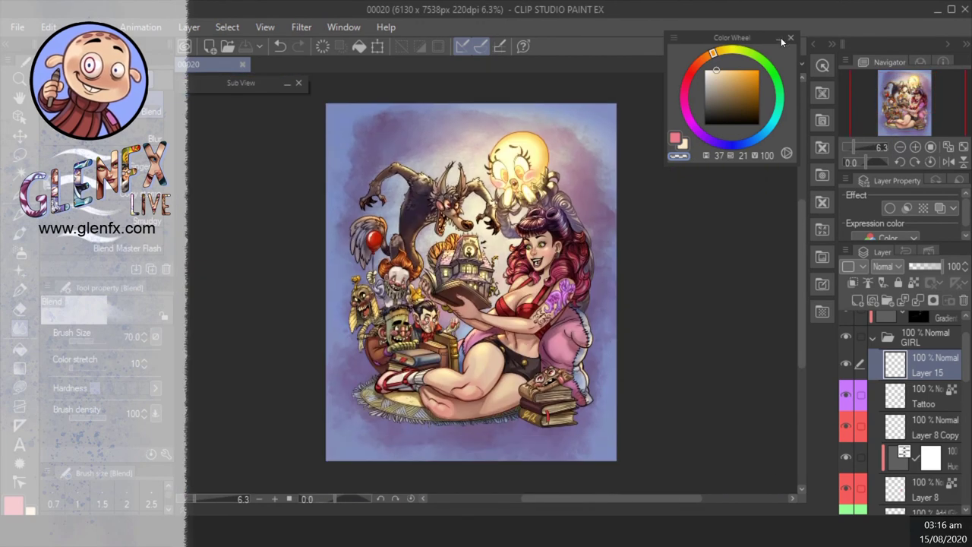
{"action": "left_click_drag", "start_coordinate": [855, 148], "coordinate": [855, 146]}
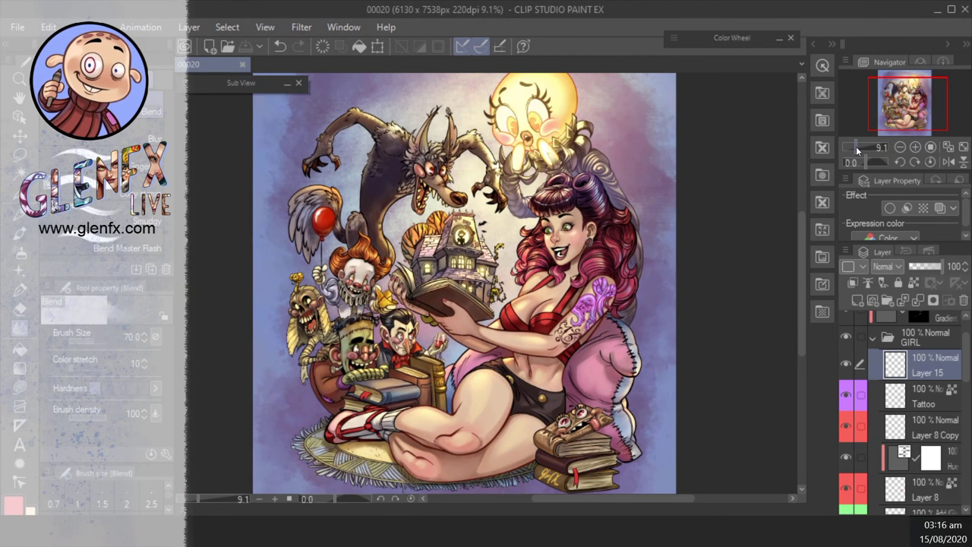